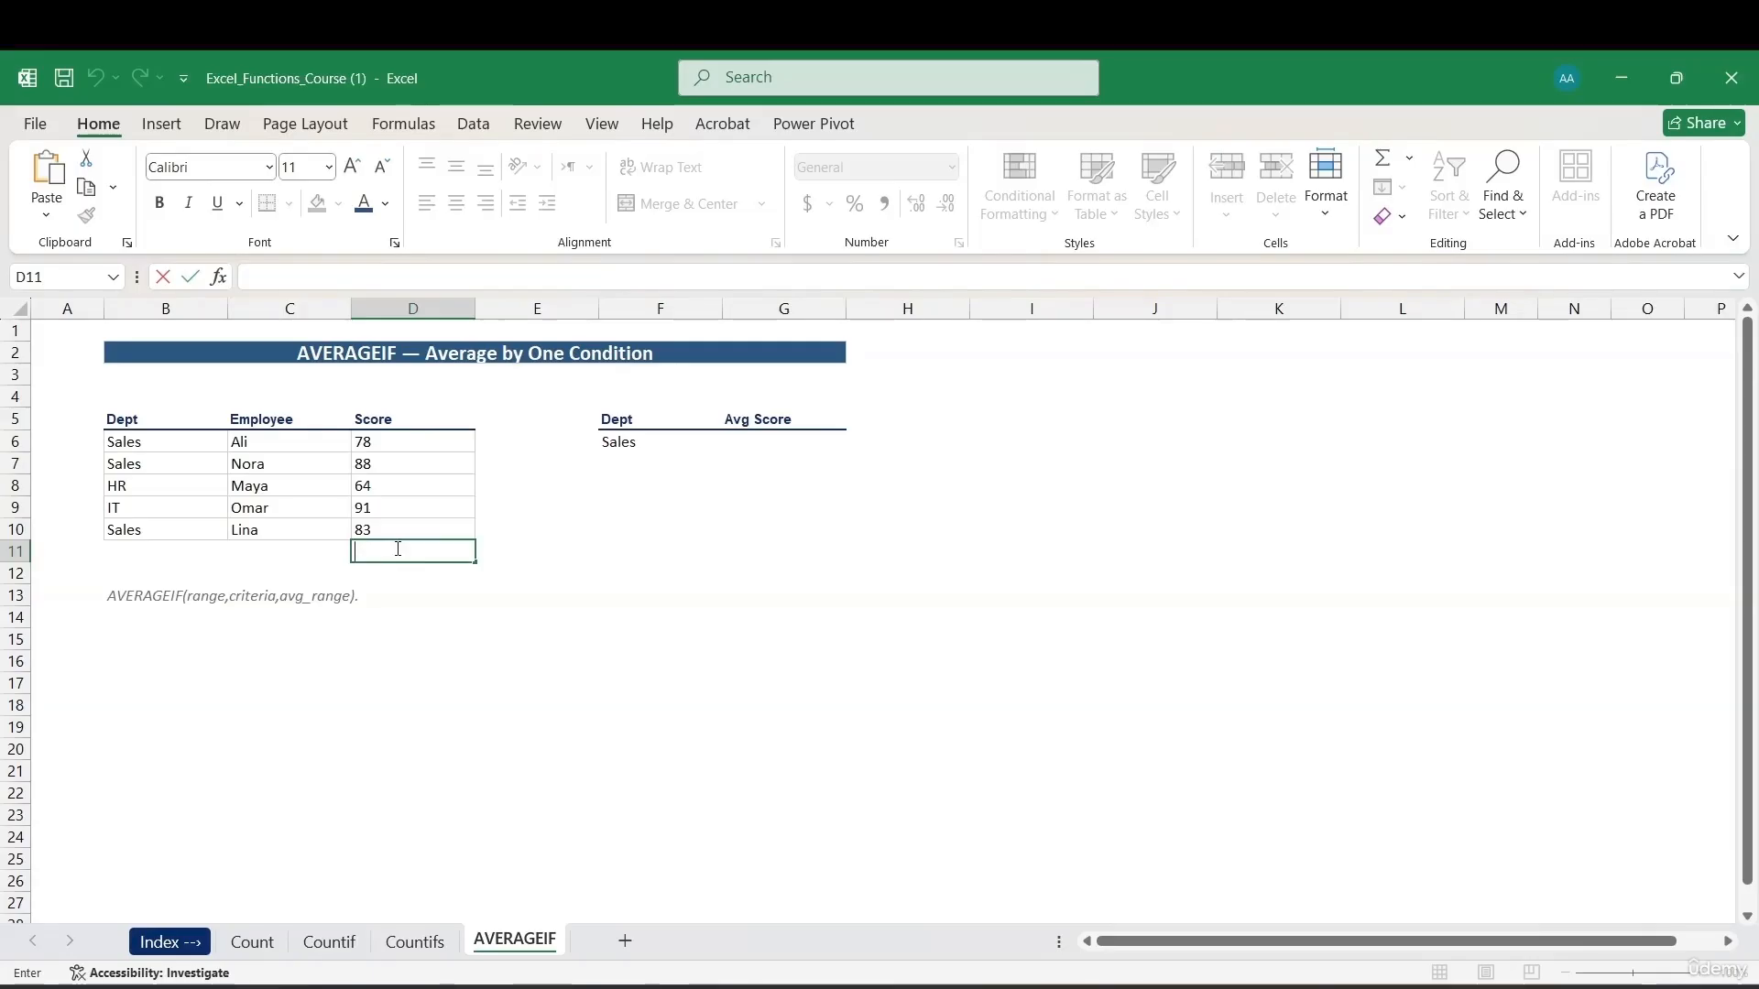
Calculate the average of all scores in D11 with AVERAGE over D6:D10.
text(=AVER)
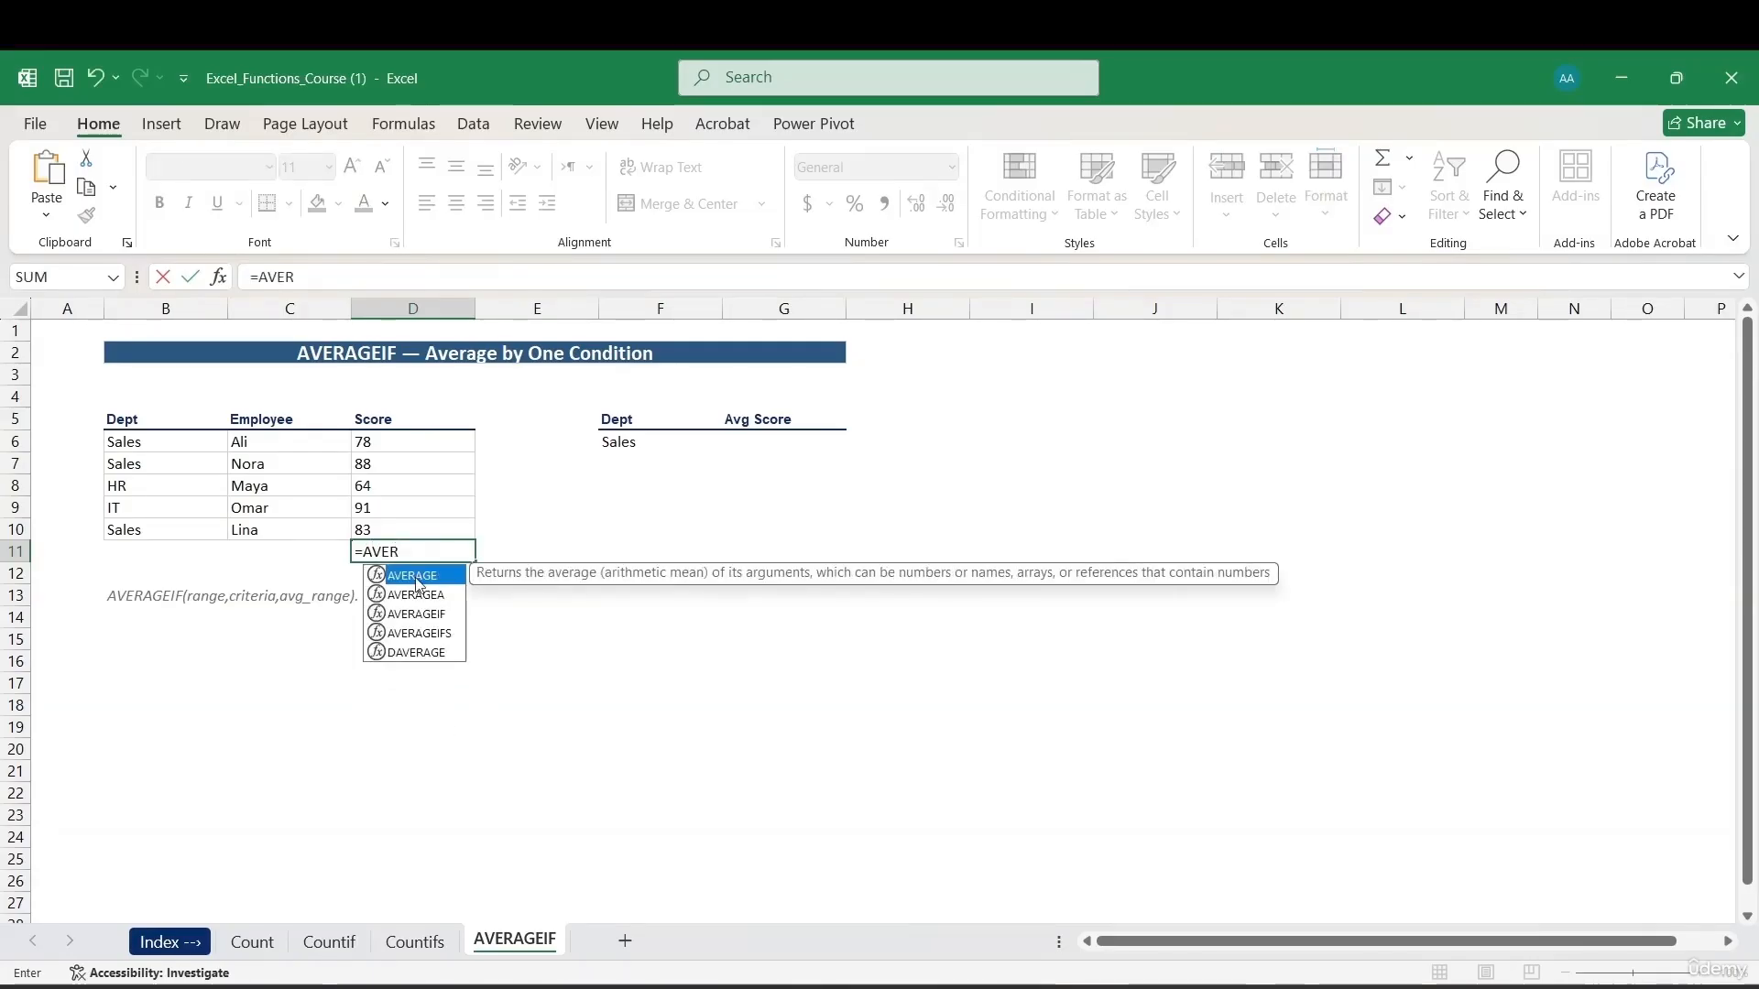
double_click(417, 577)
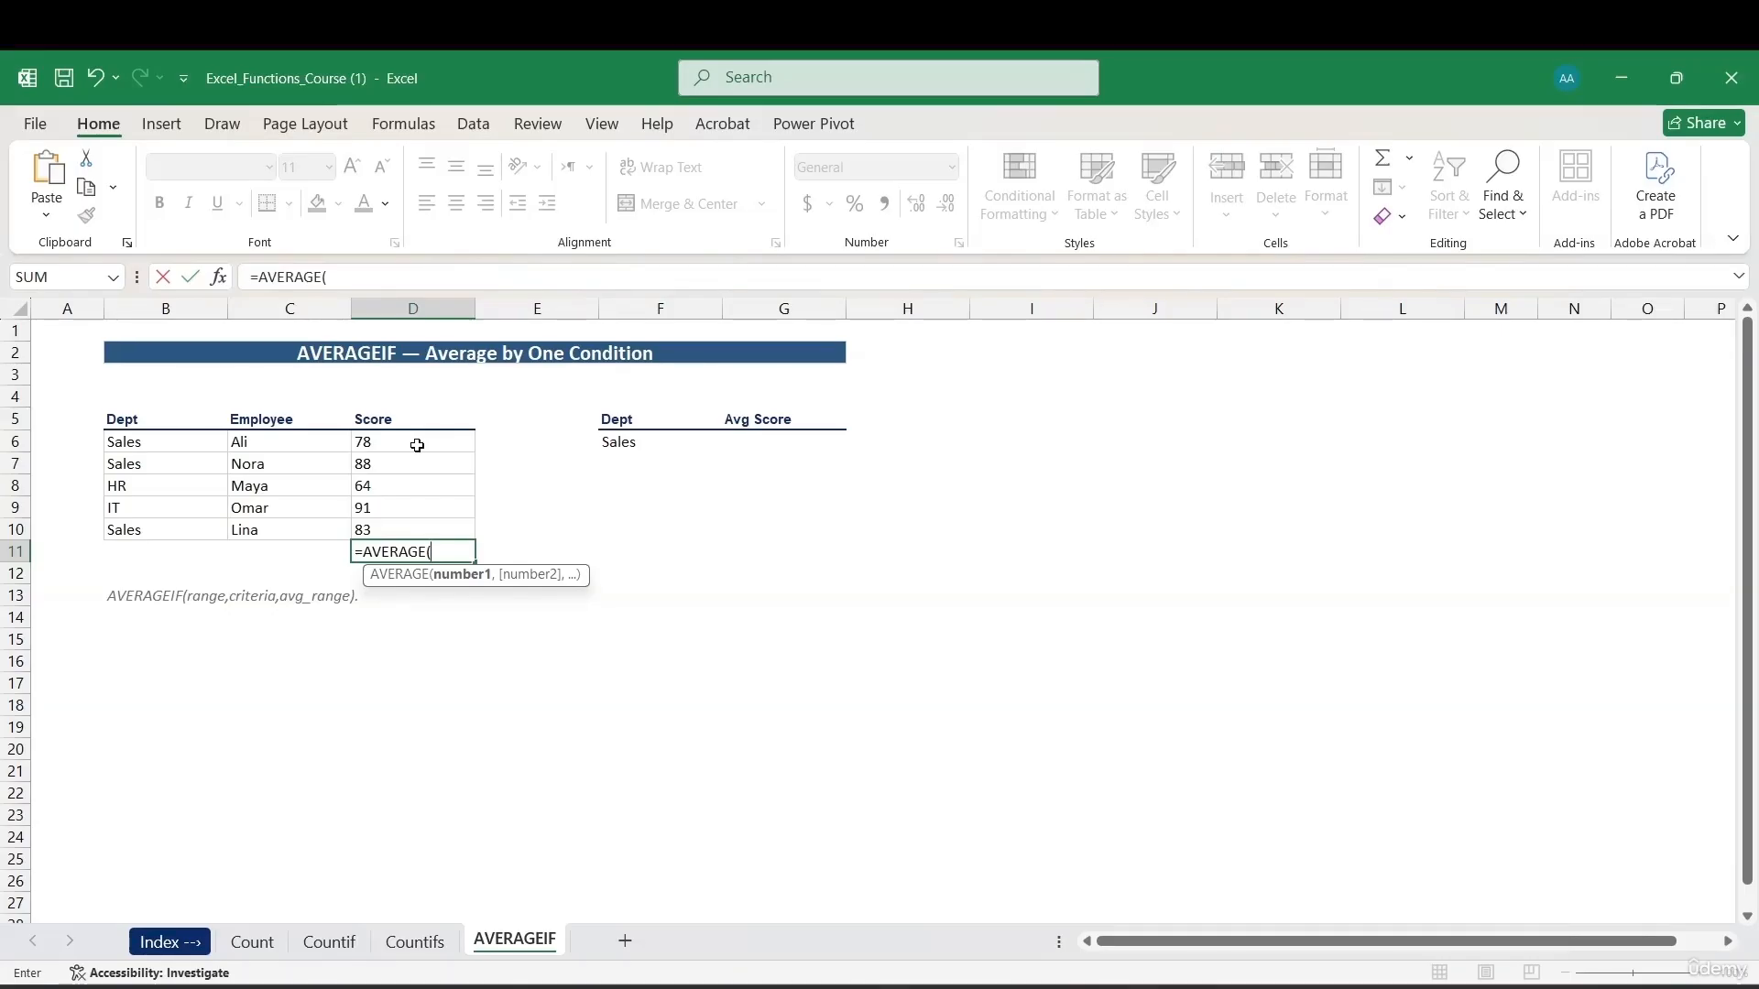
drag(417, 446, 417, 520)
text())
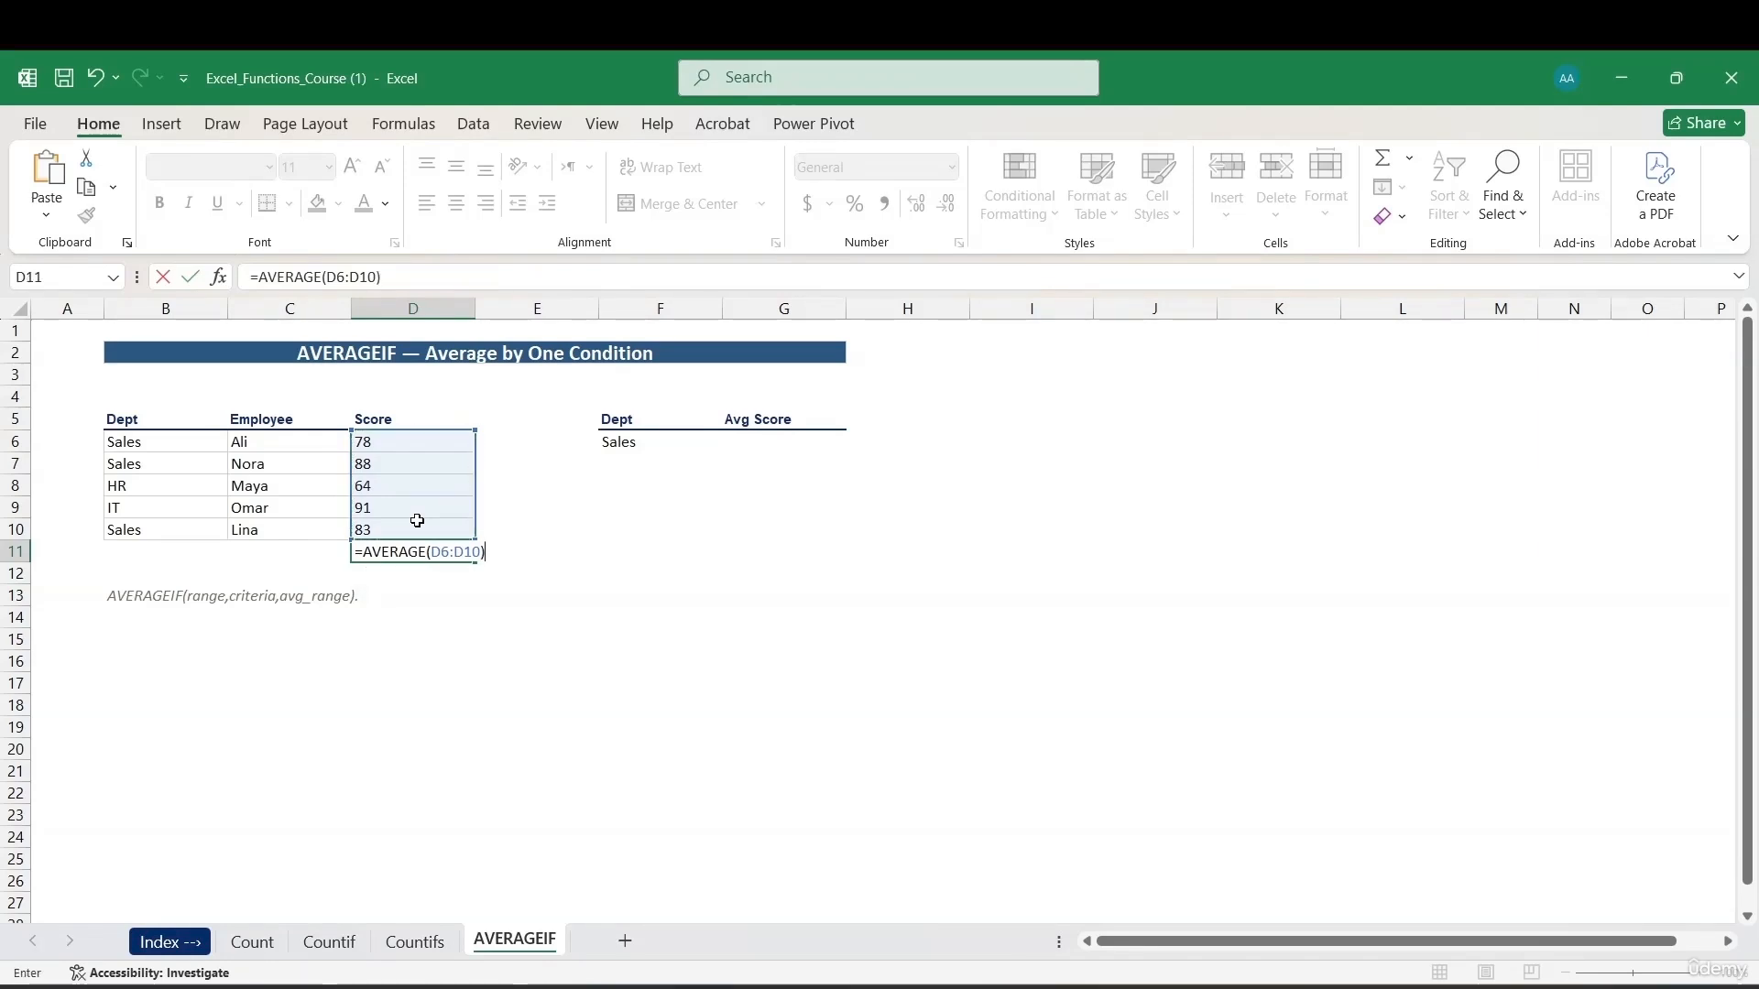
key(Return)
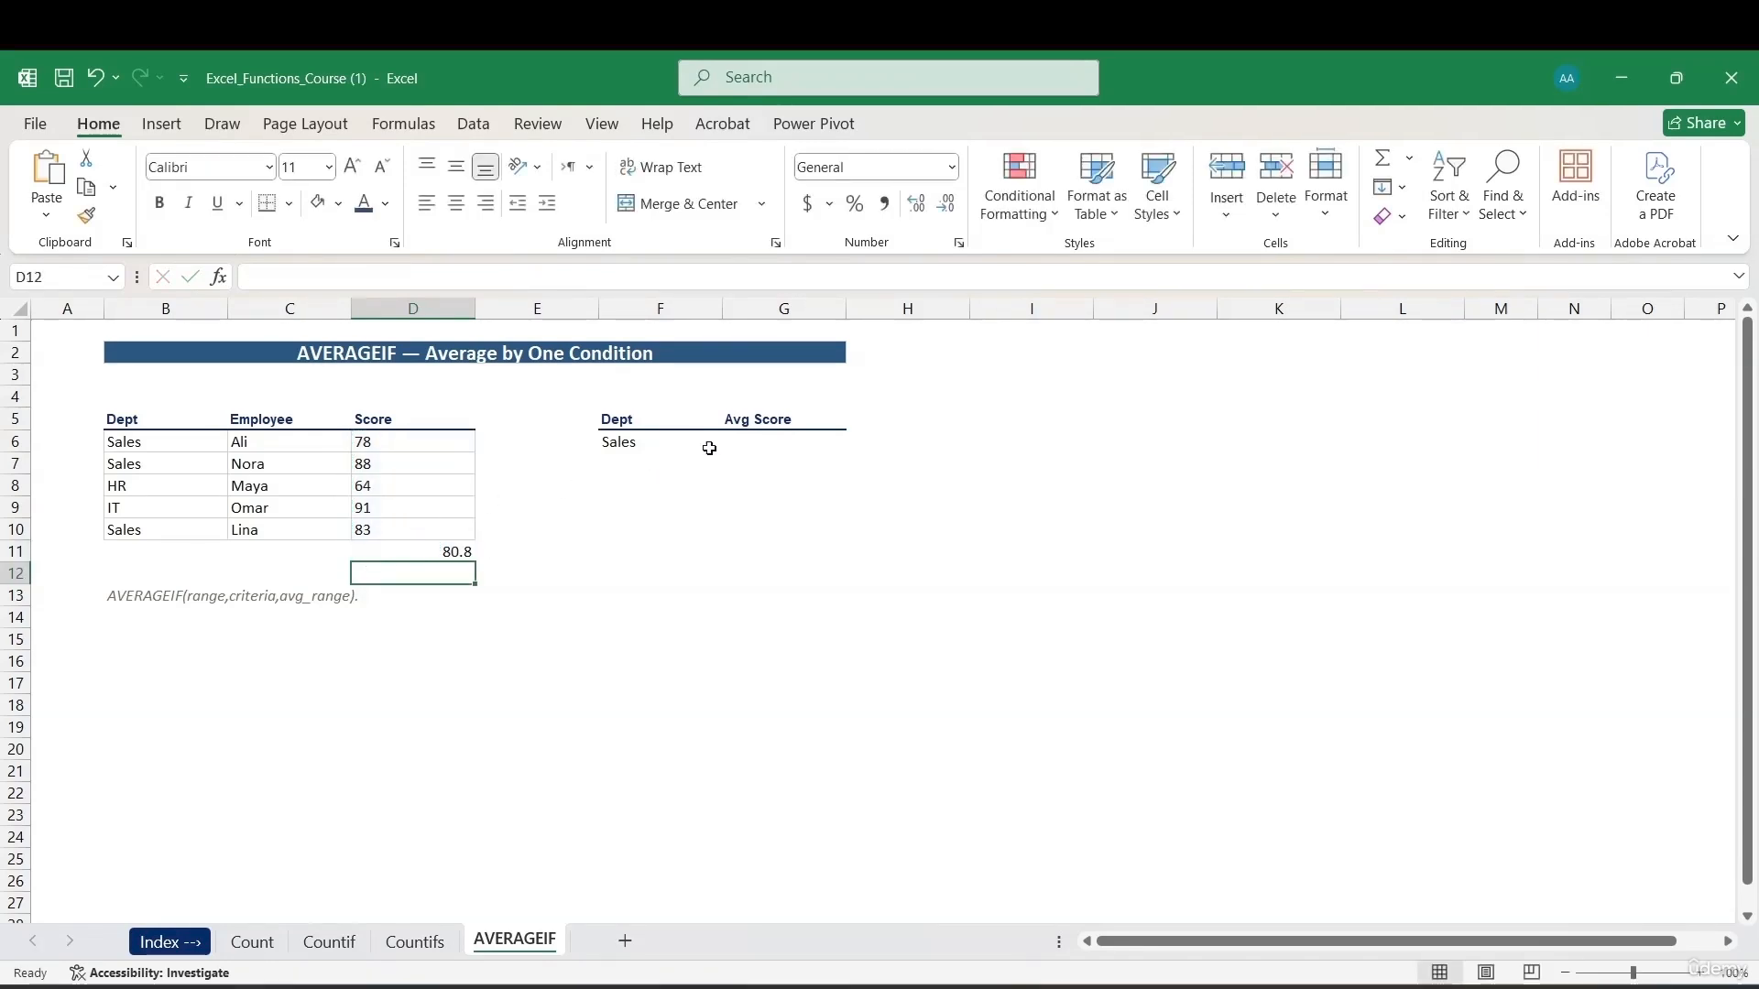
Calculate the Sales average score in G6 with AVERAGEIF, using range B6:B10, criterion "Sales" and average range D6:D10.
click(772, 444)
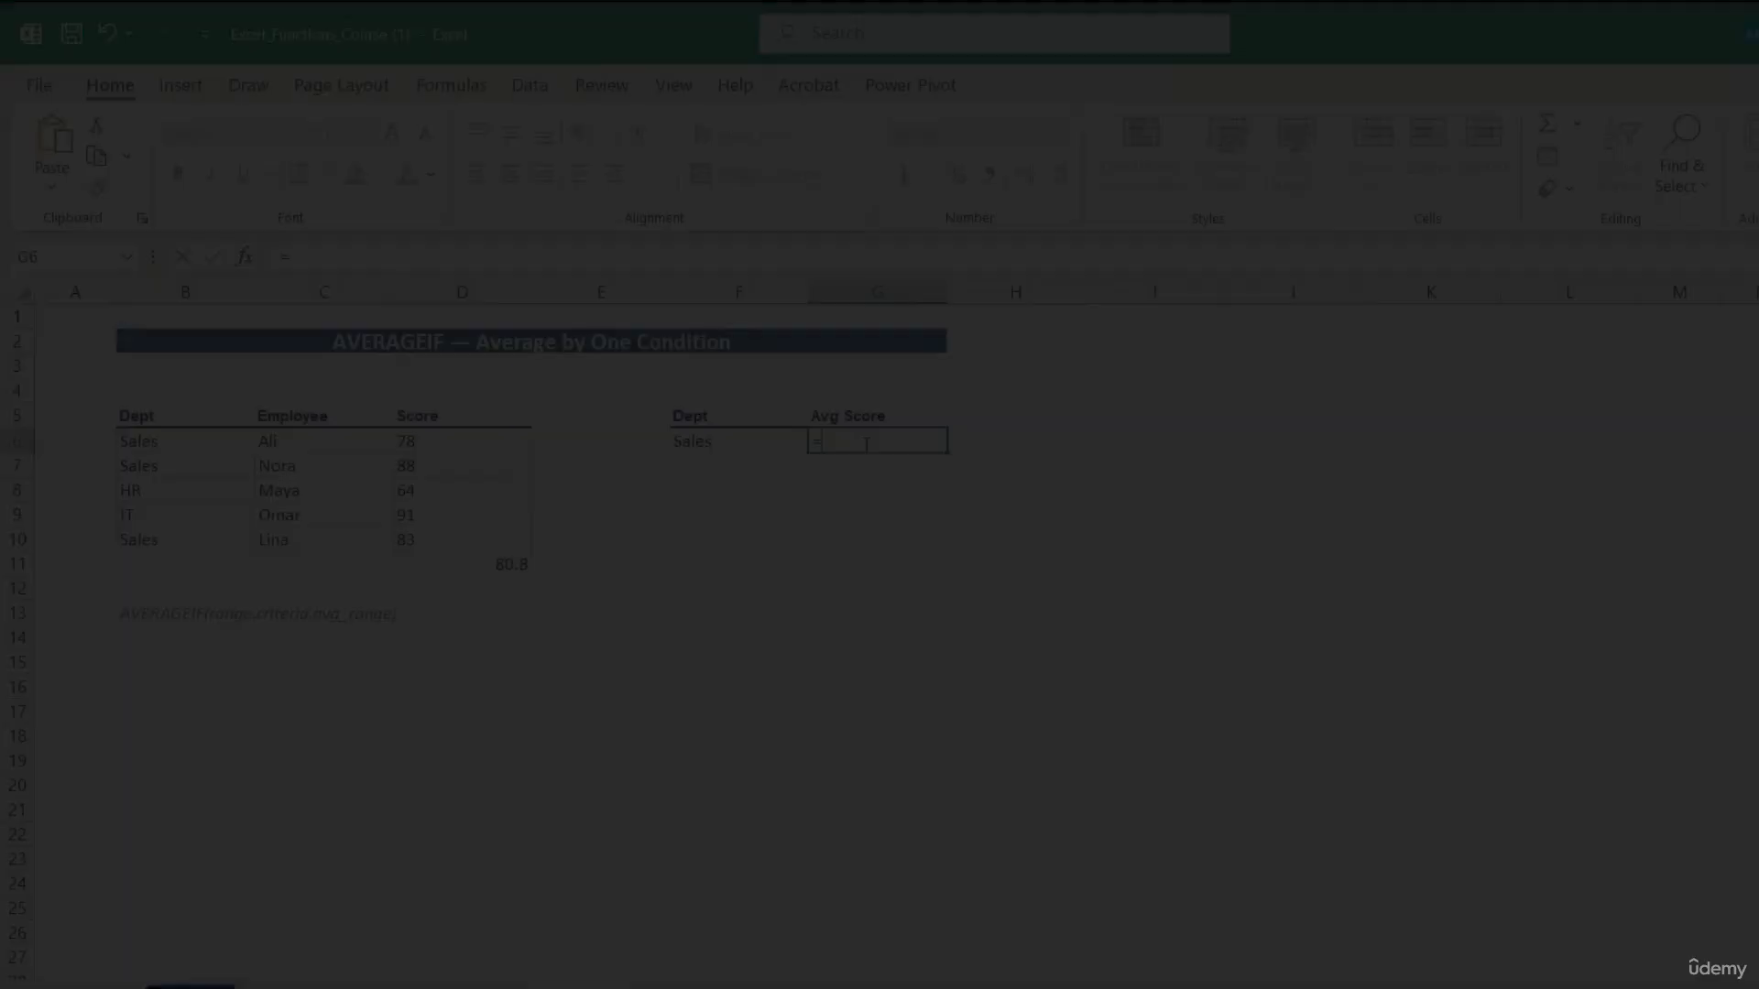
text(=AVER)
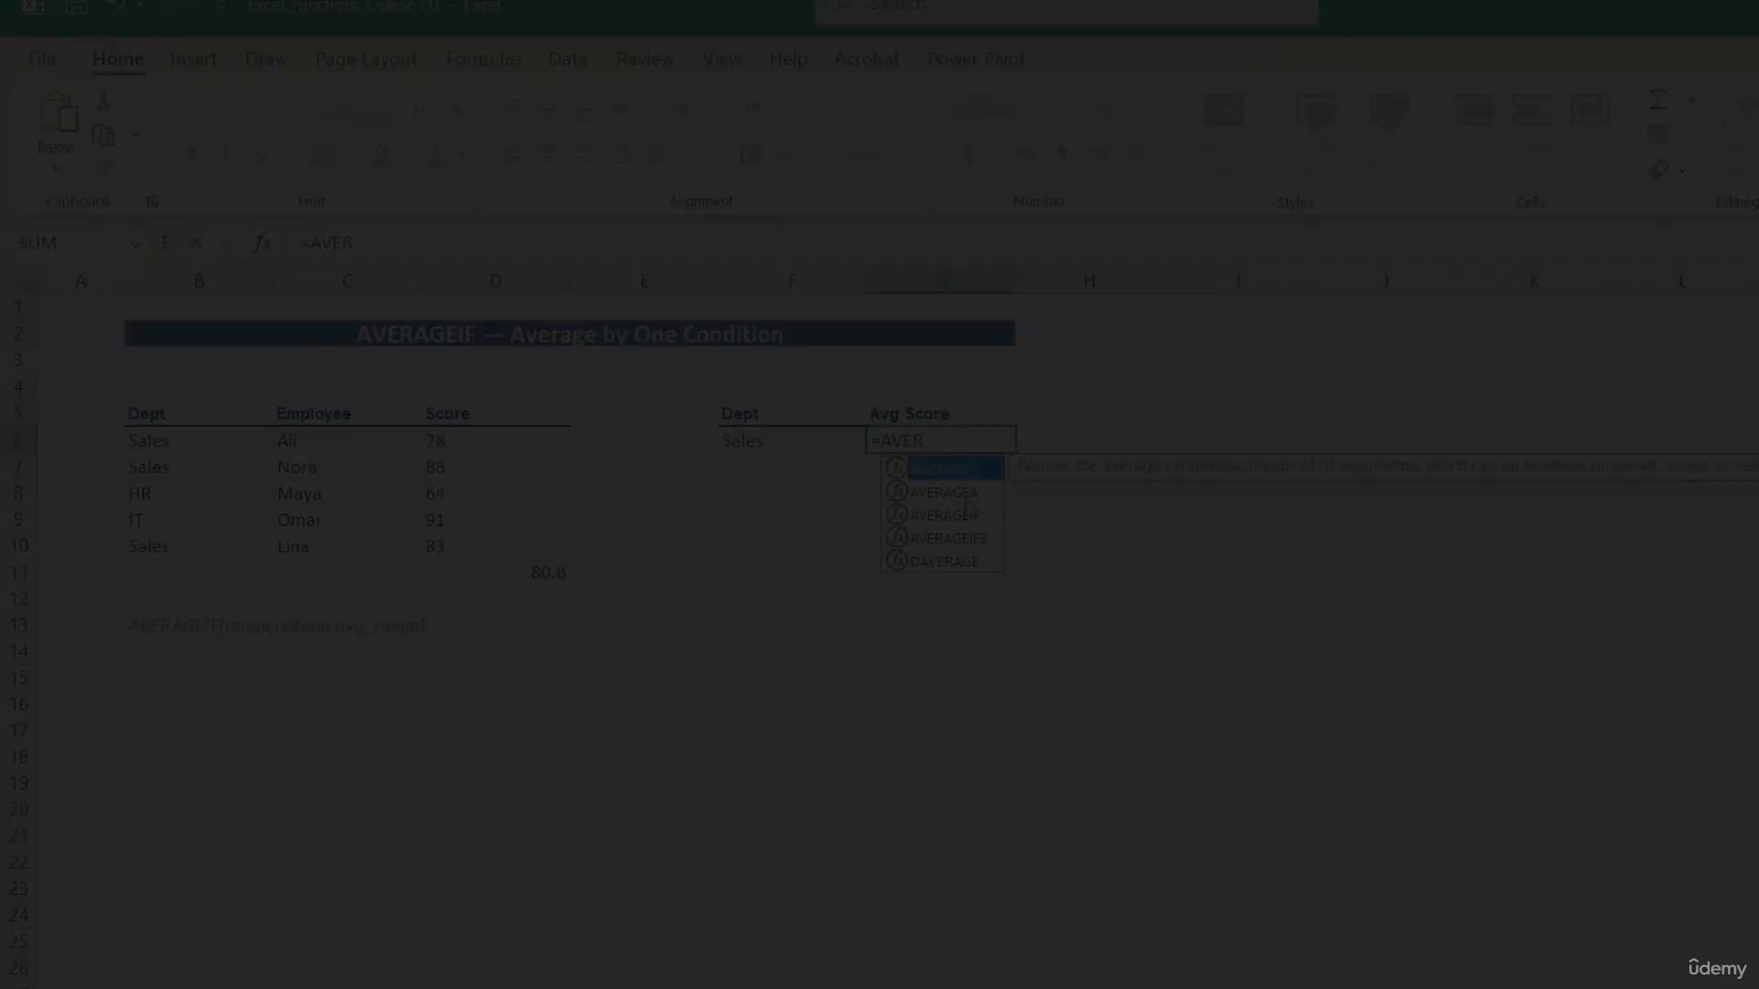
double_click(943, 514)
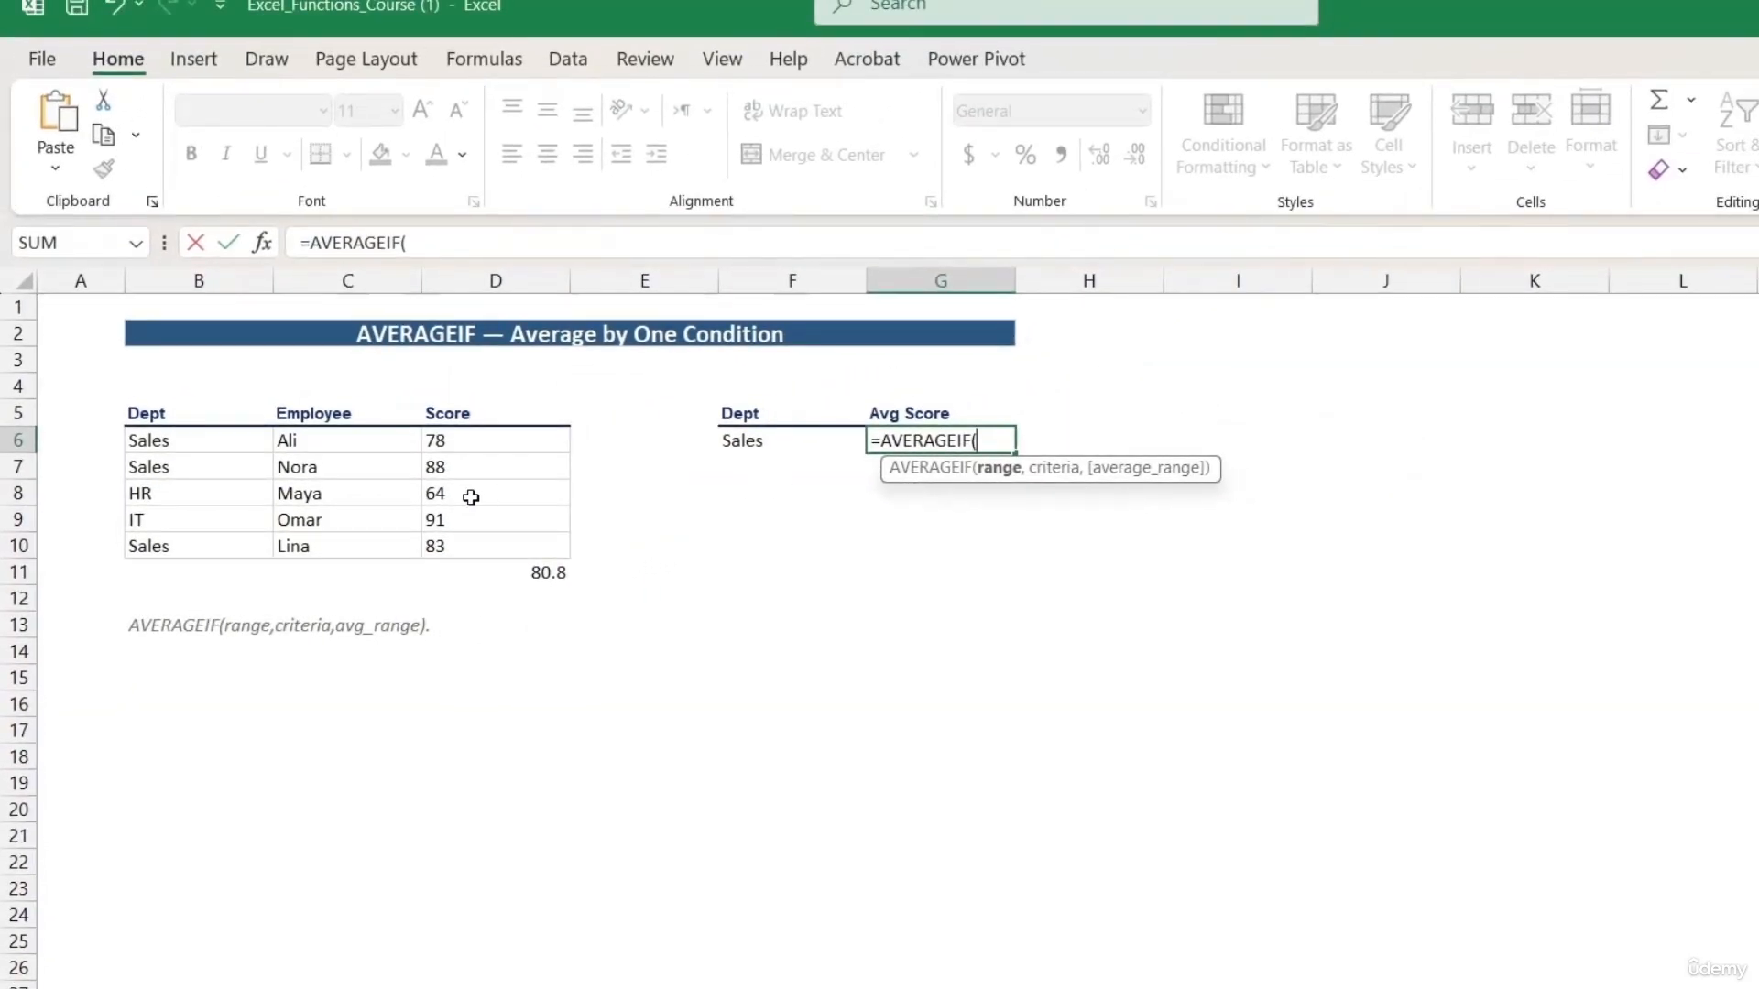
drag(202, 441, 213, 544)
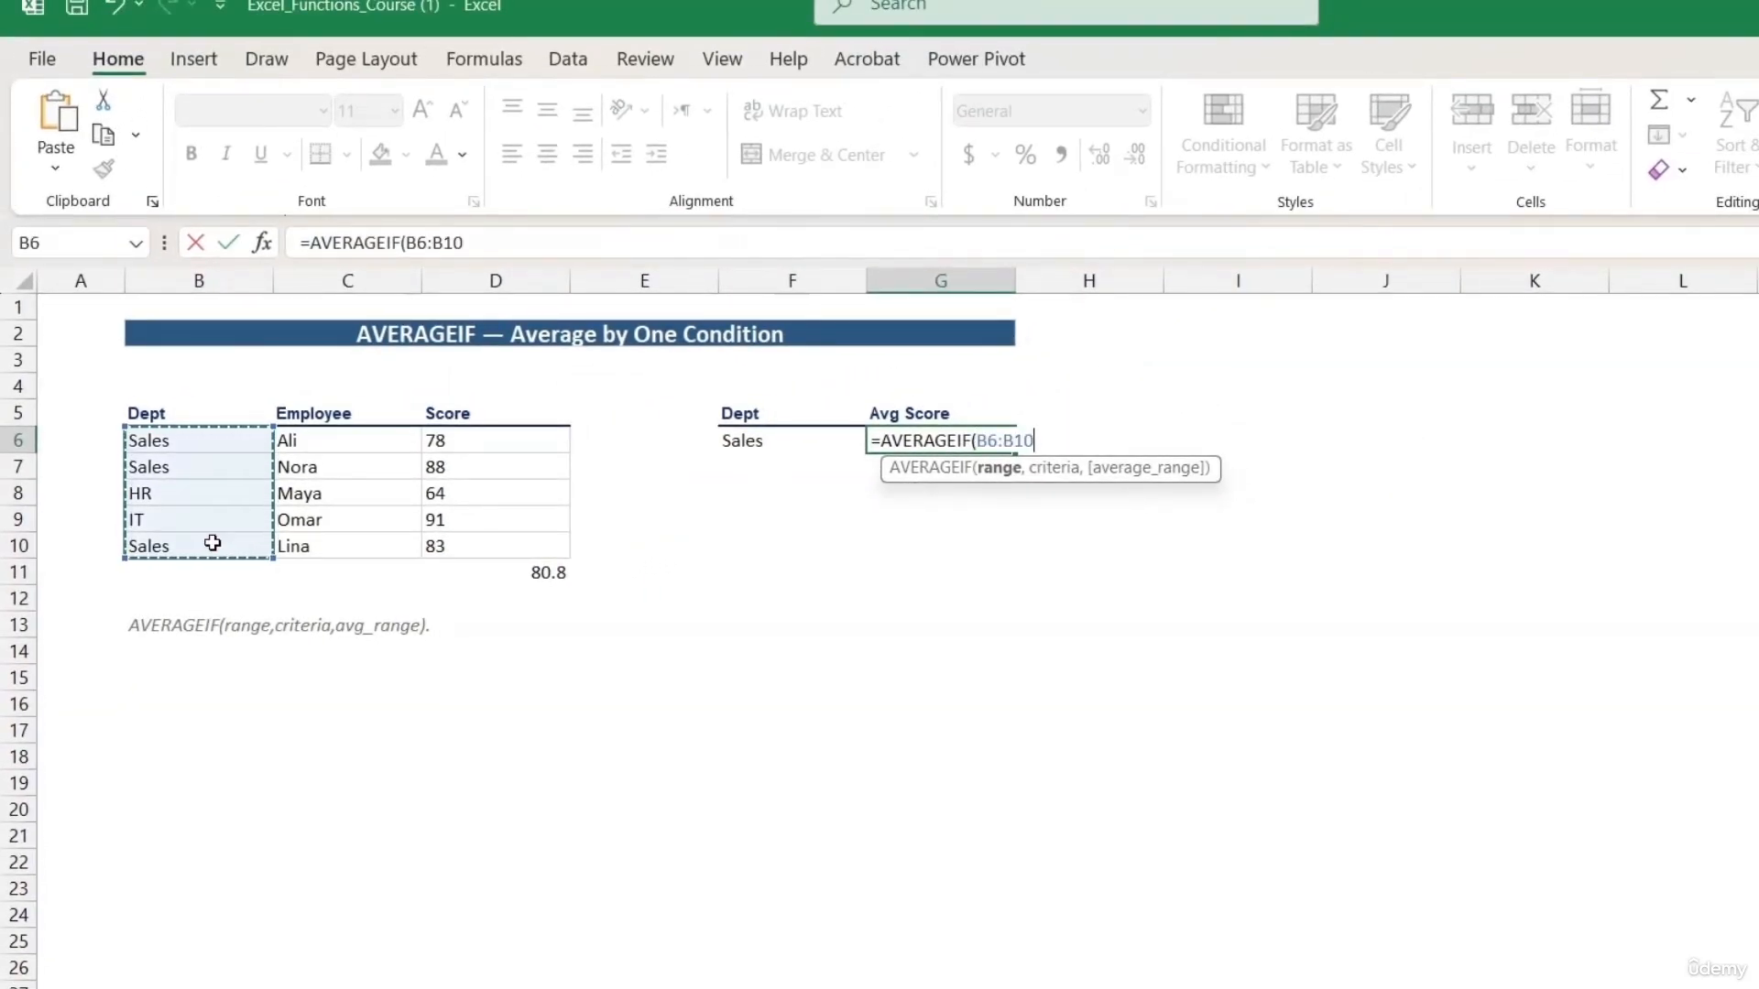
text(, ")
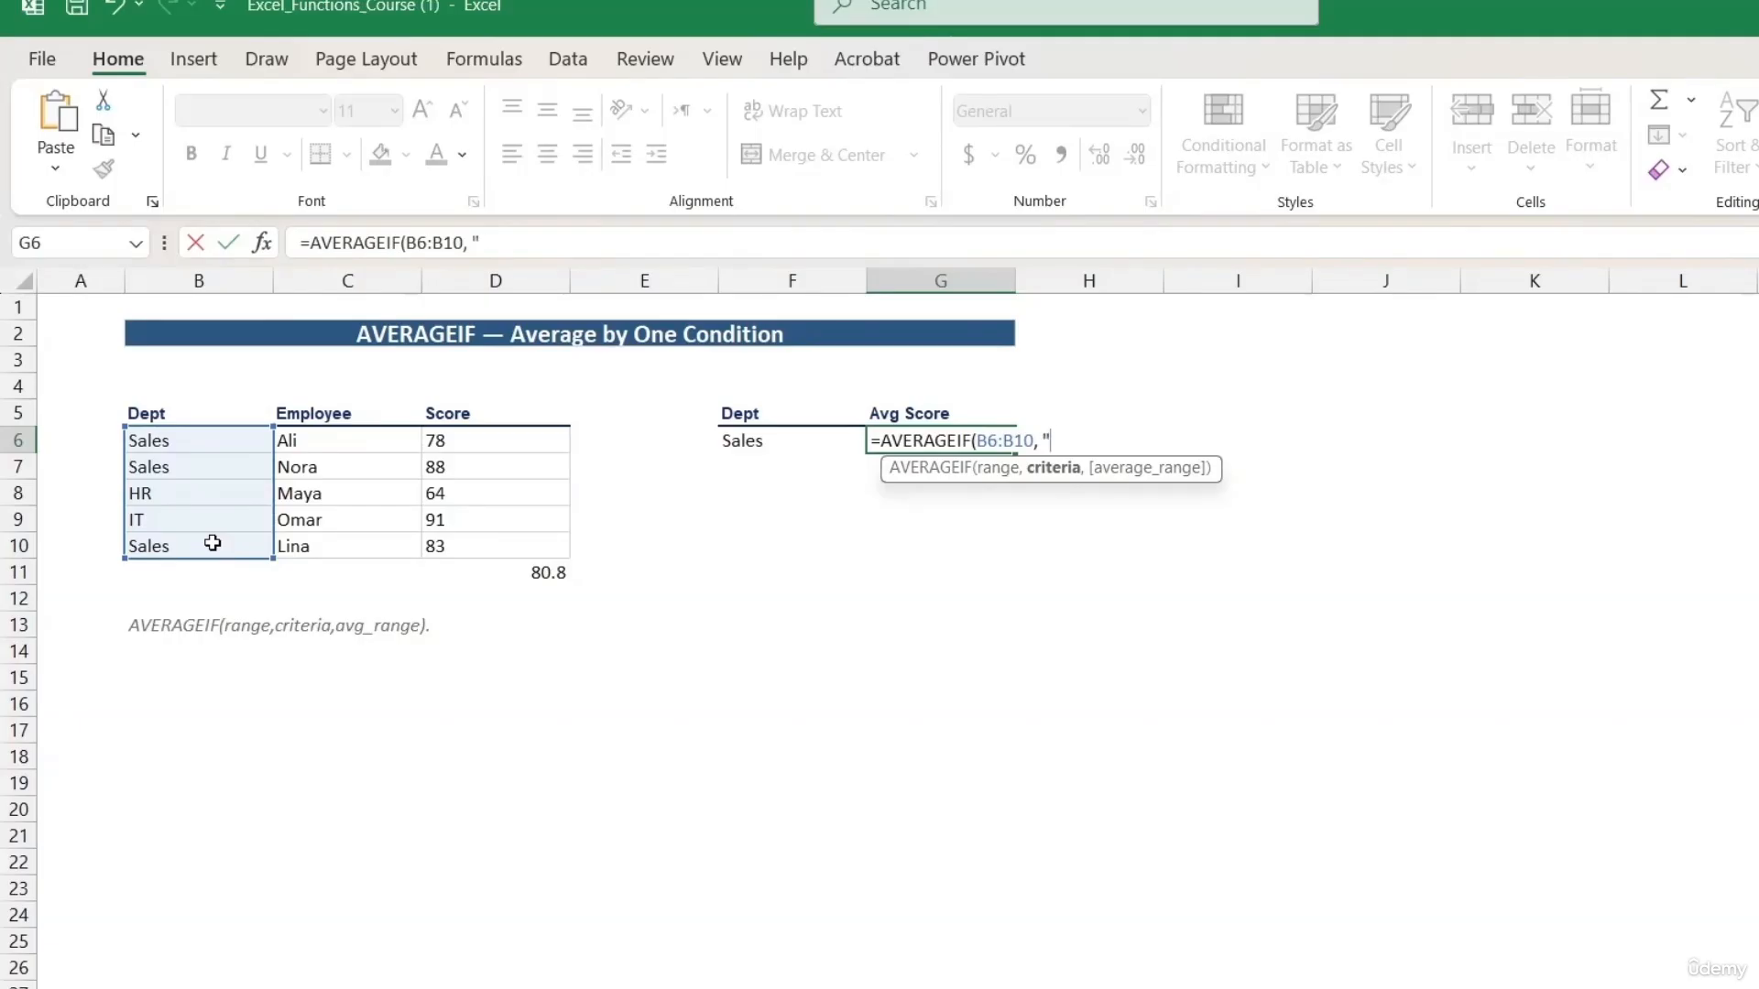
text(Sales",)
drag(455, 444, 460, 539)
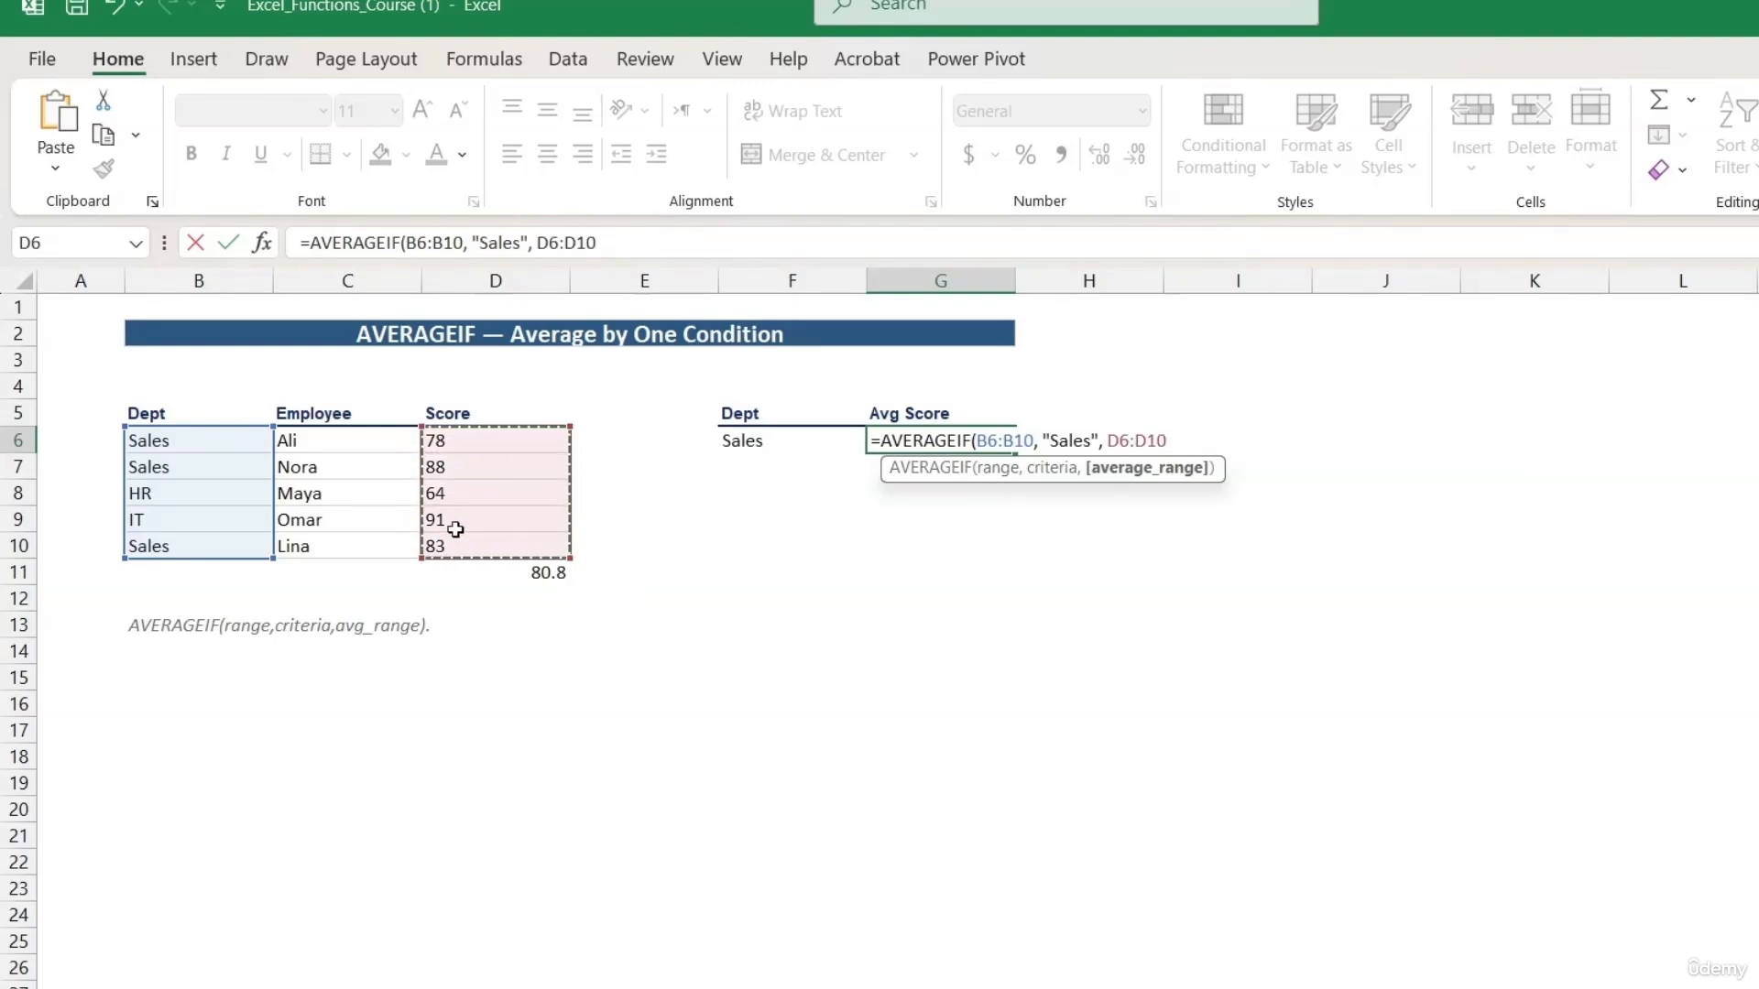
text())
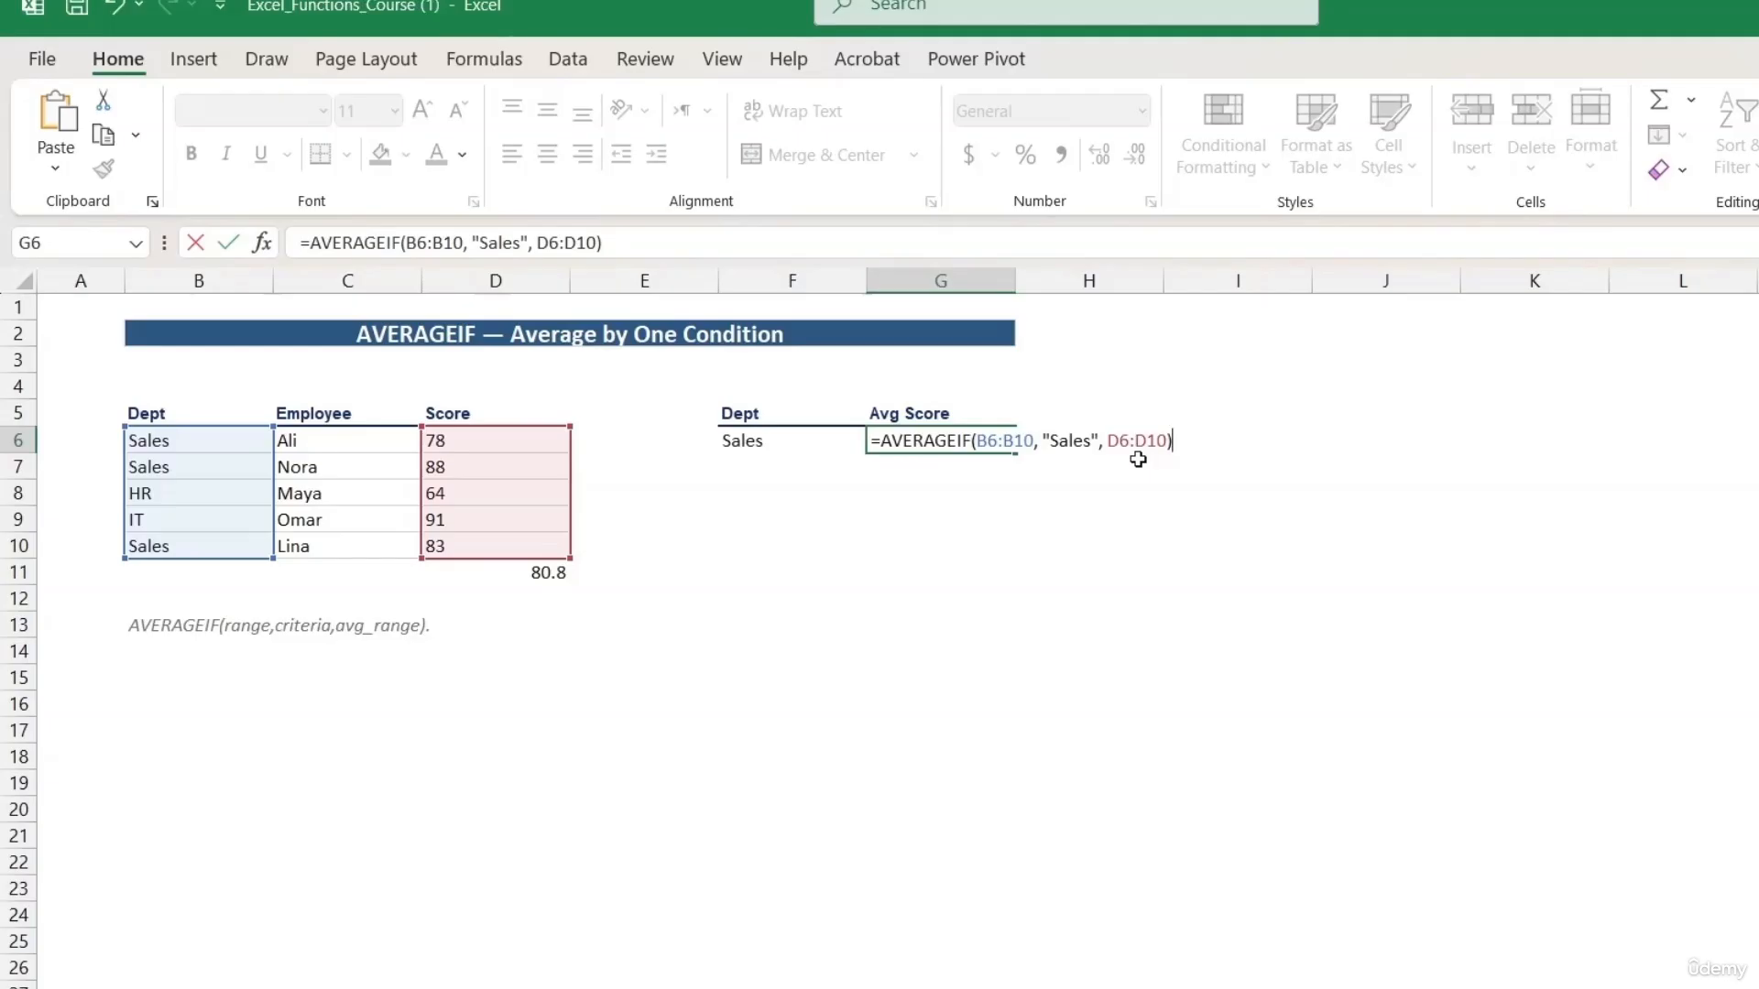
key(Return)
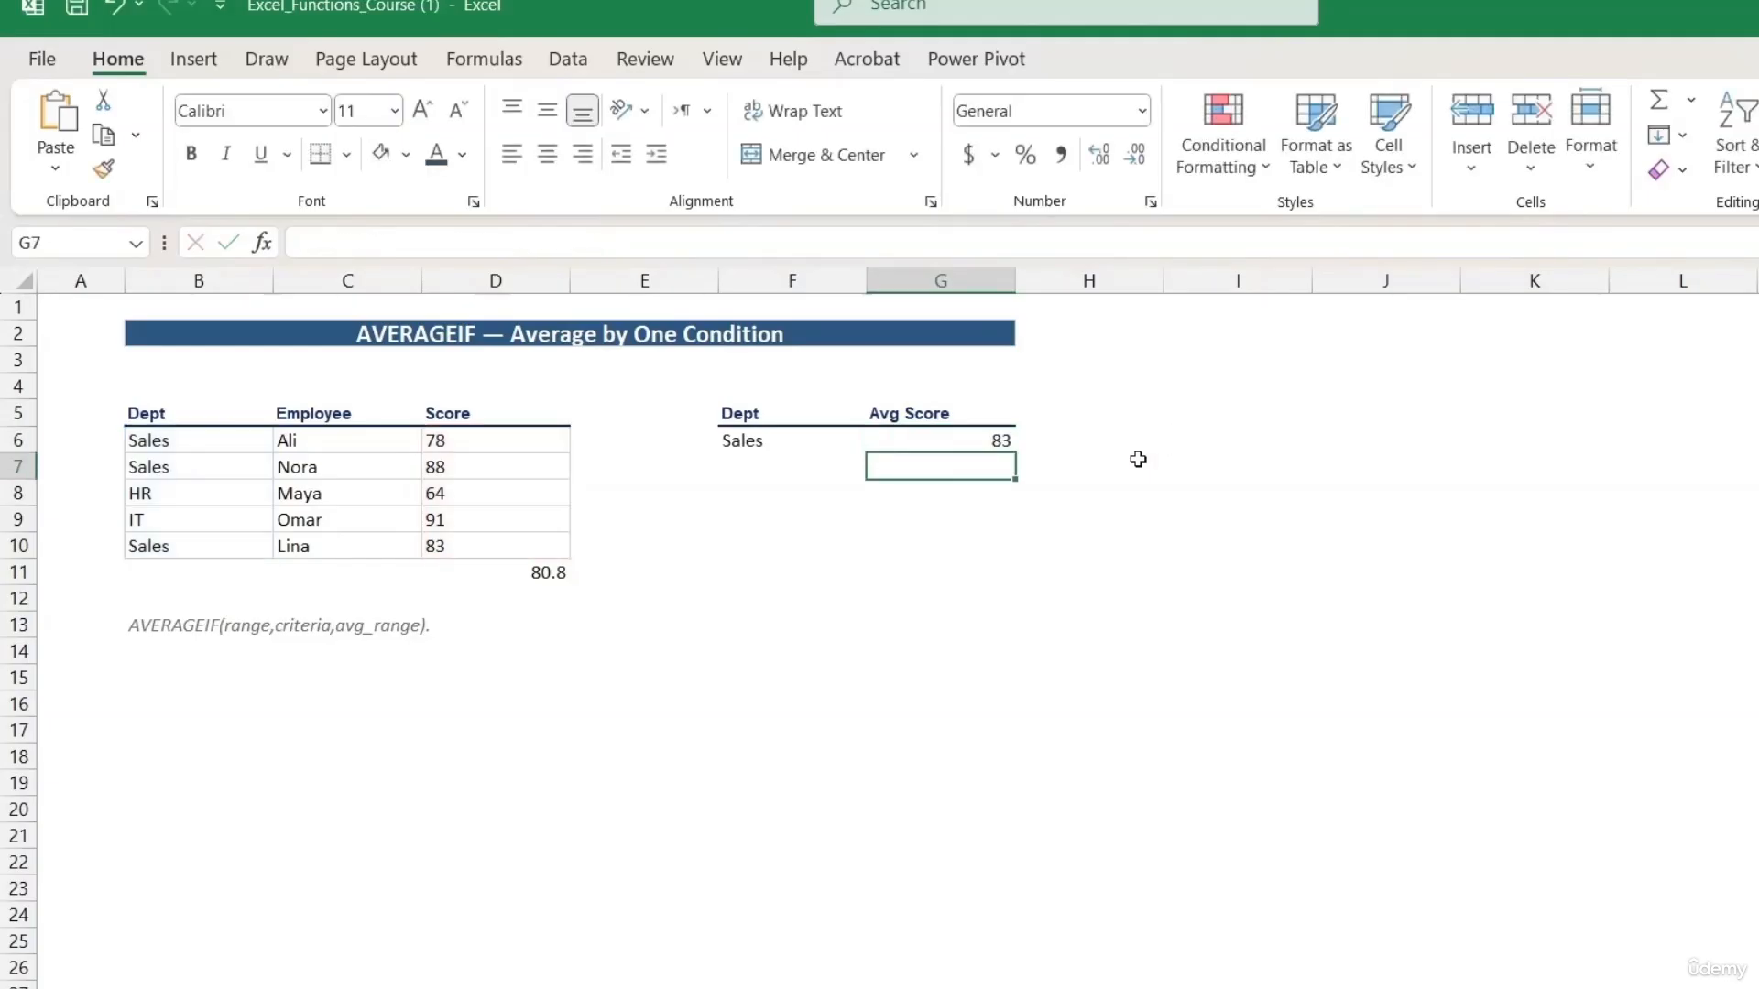
click(905, 442)
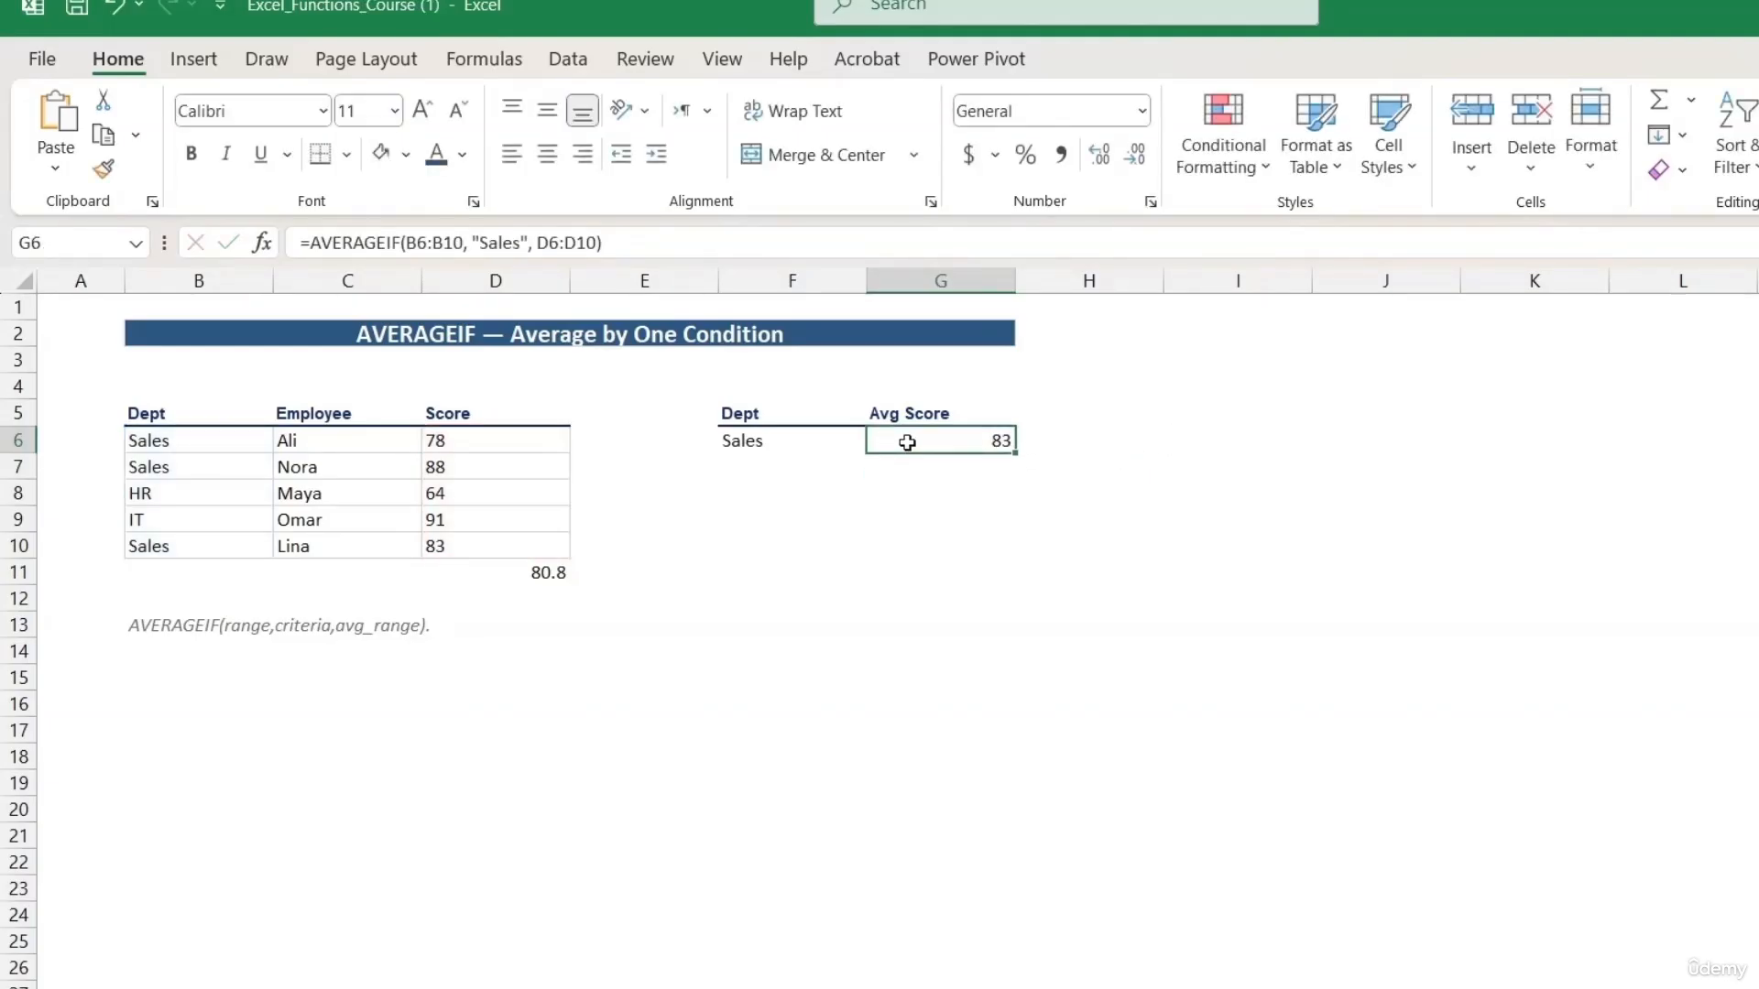
double_click(477, 574)
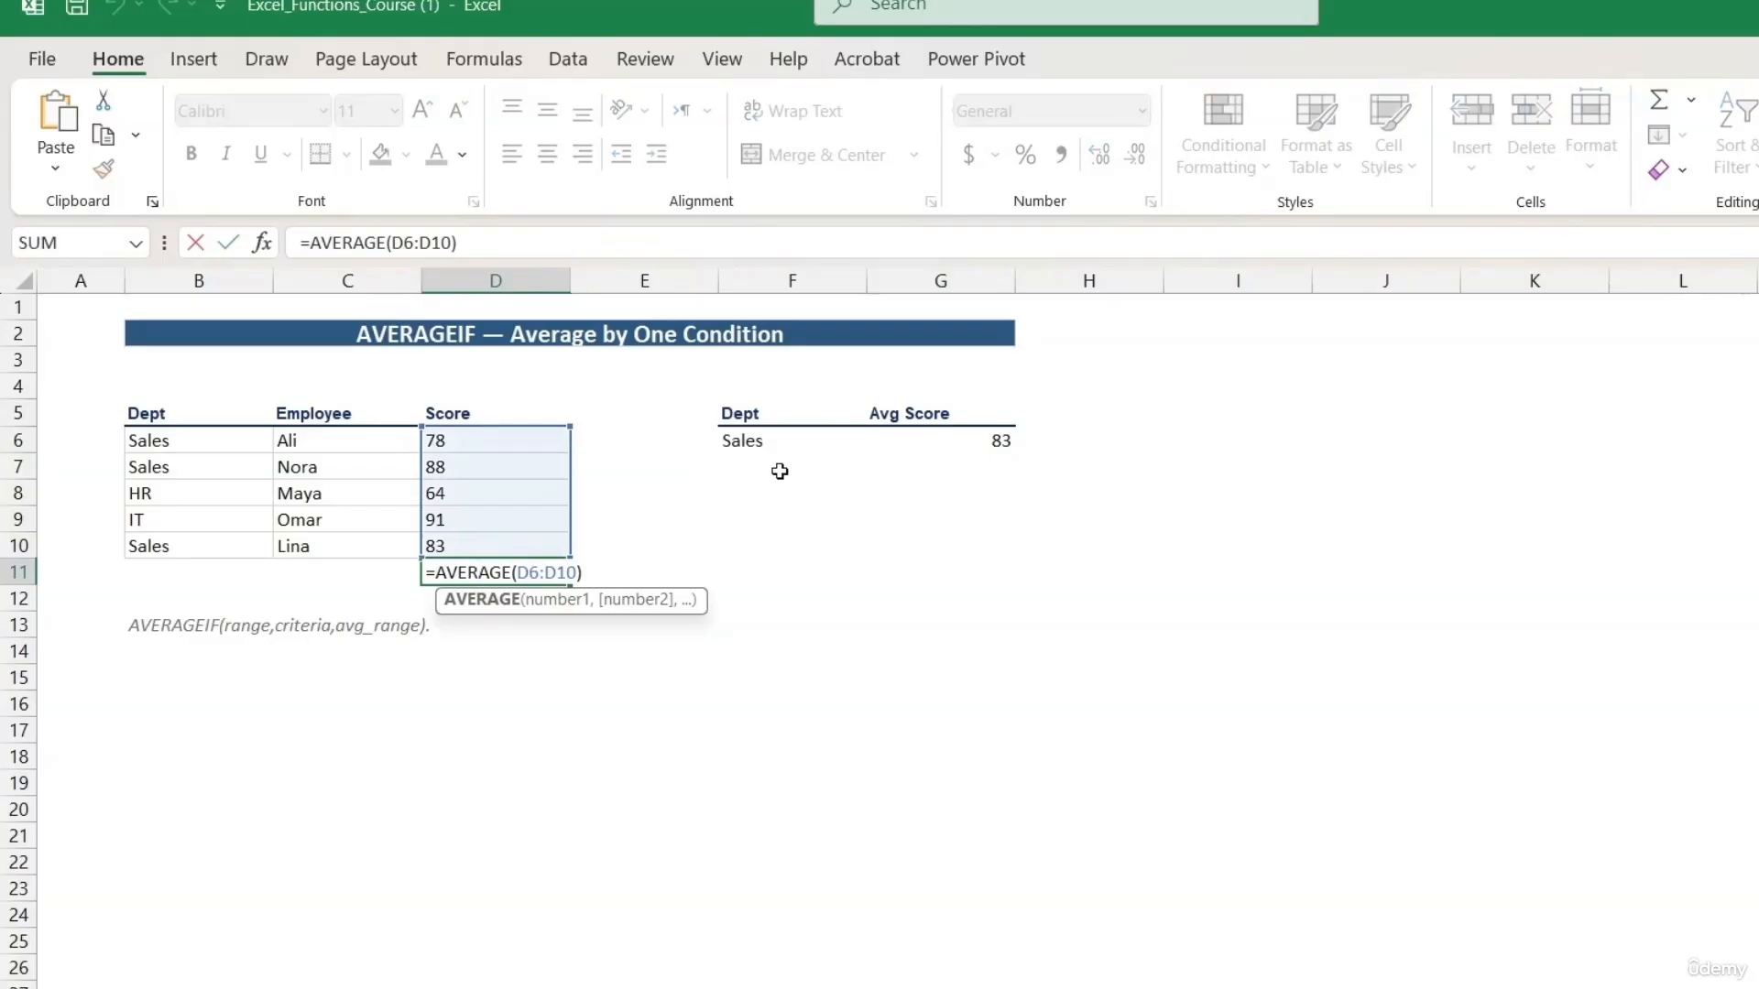
double_click(899, 444)
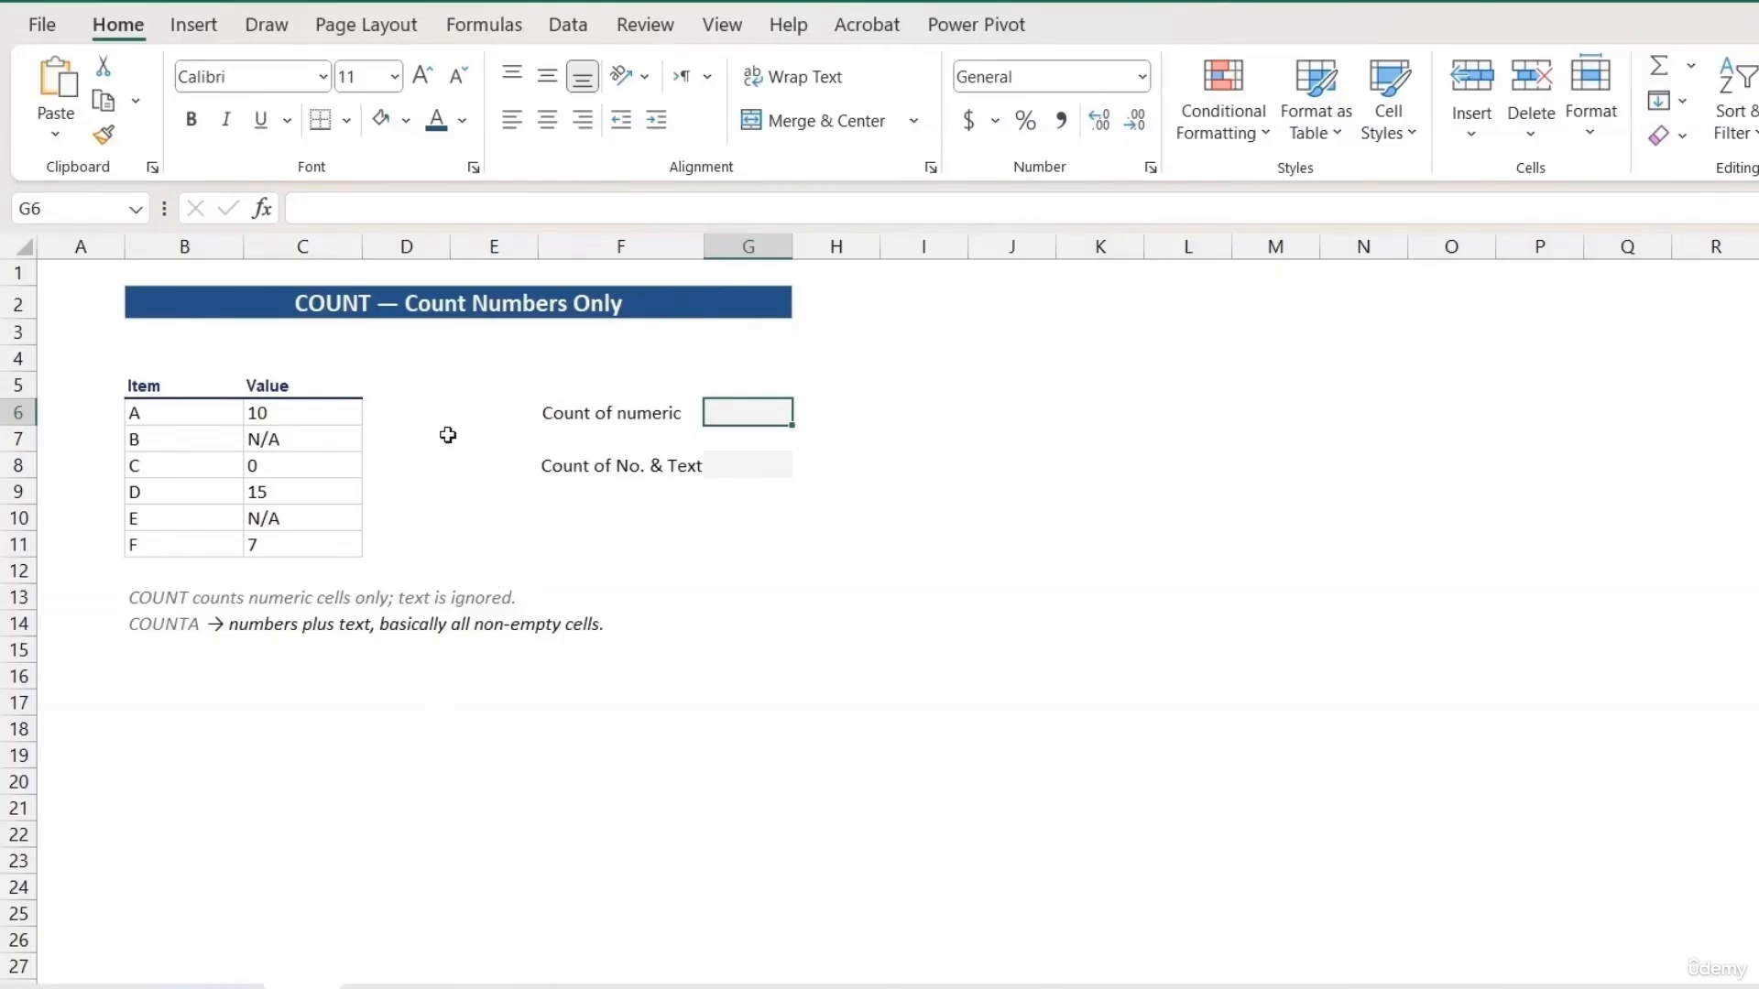
On the Count sheet, count the numeric cells of the Value column in G6 with =COUNT(C6:C11).
click(390, 210)
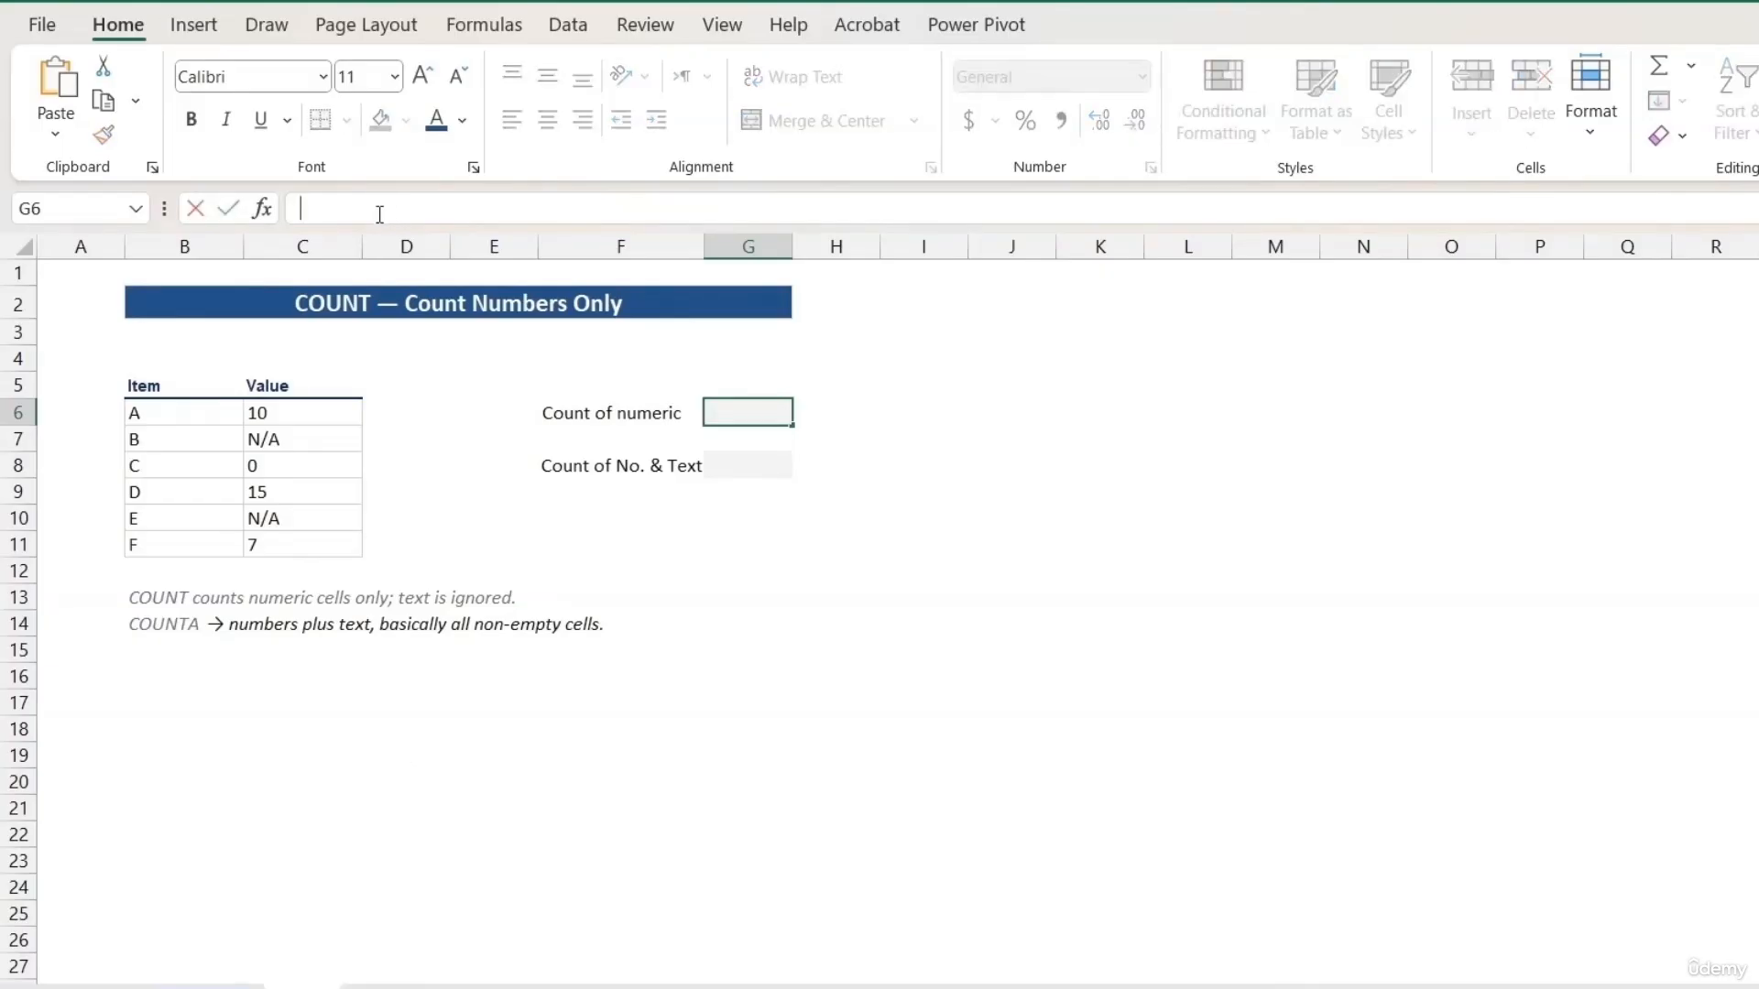
text(=cou)
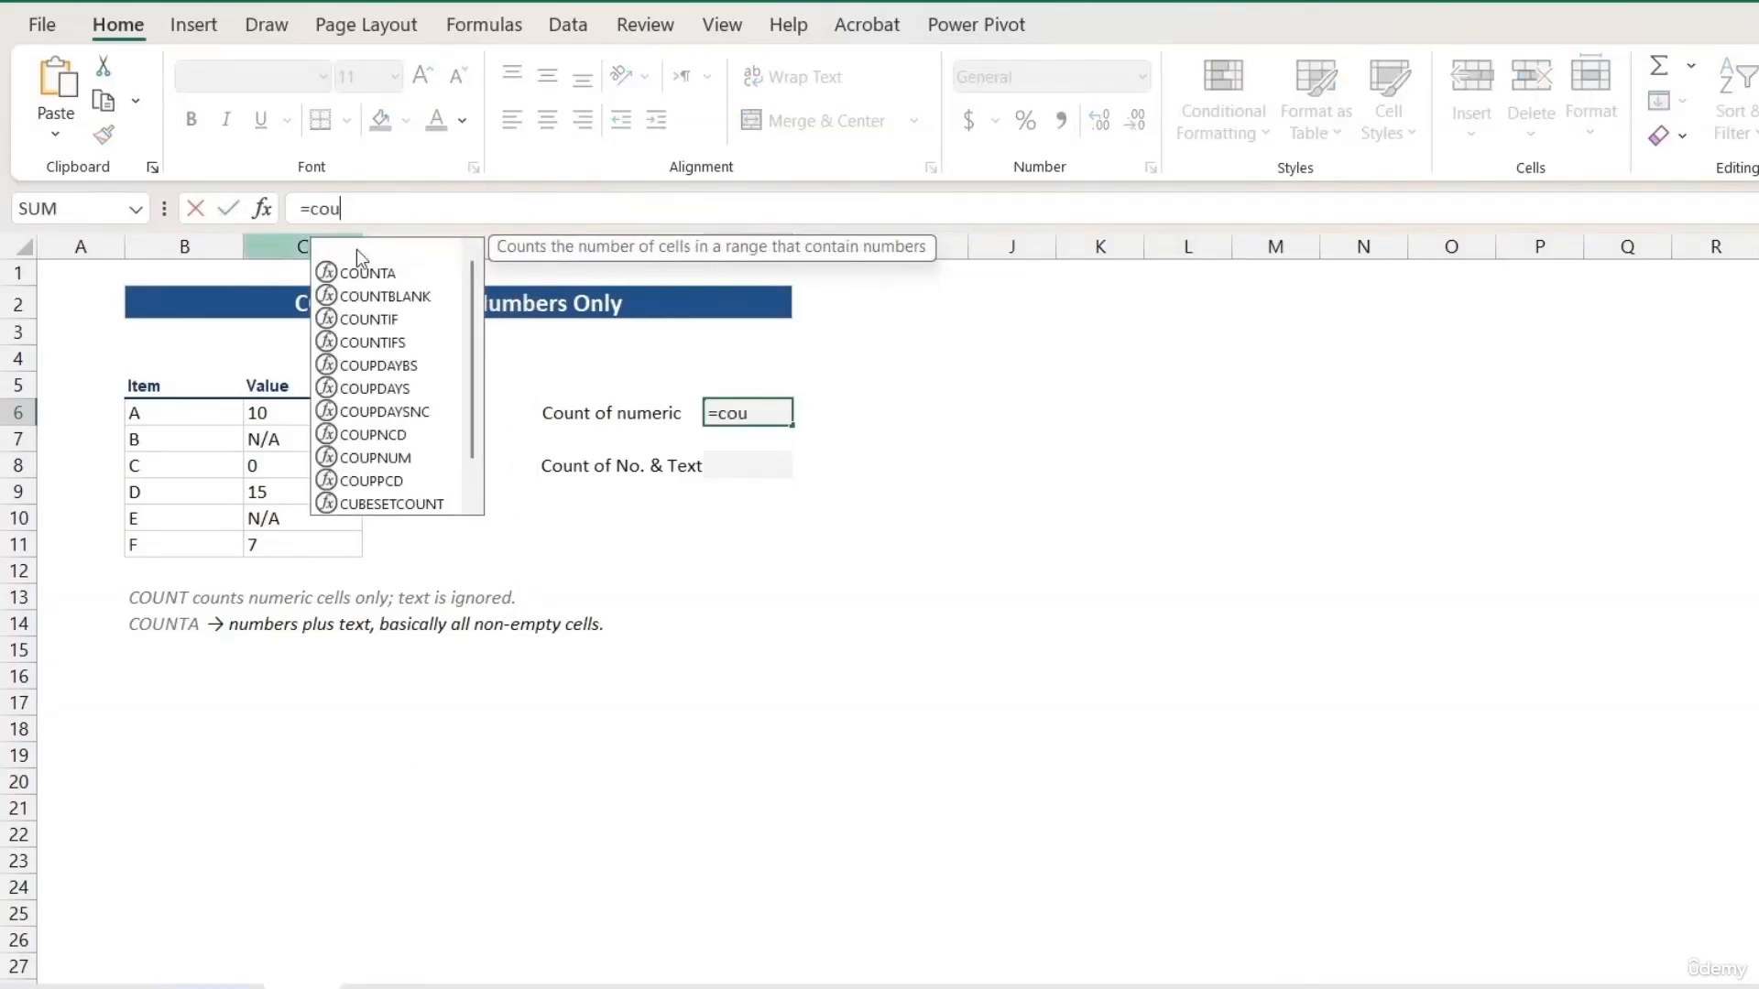
double_click(355, 249)
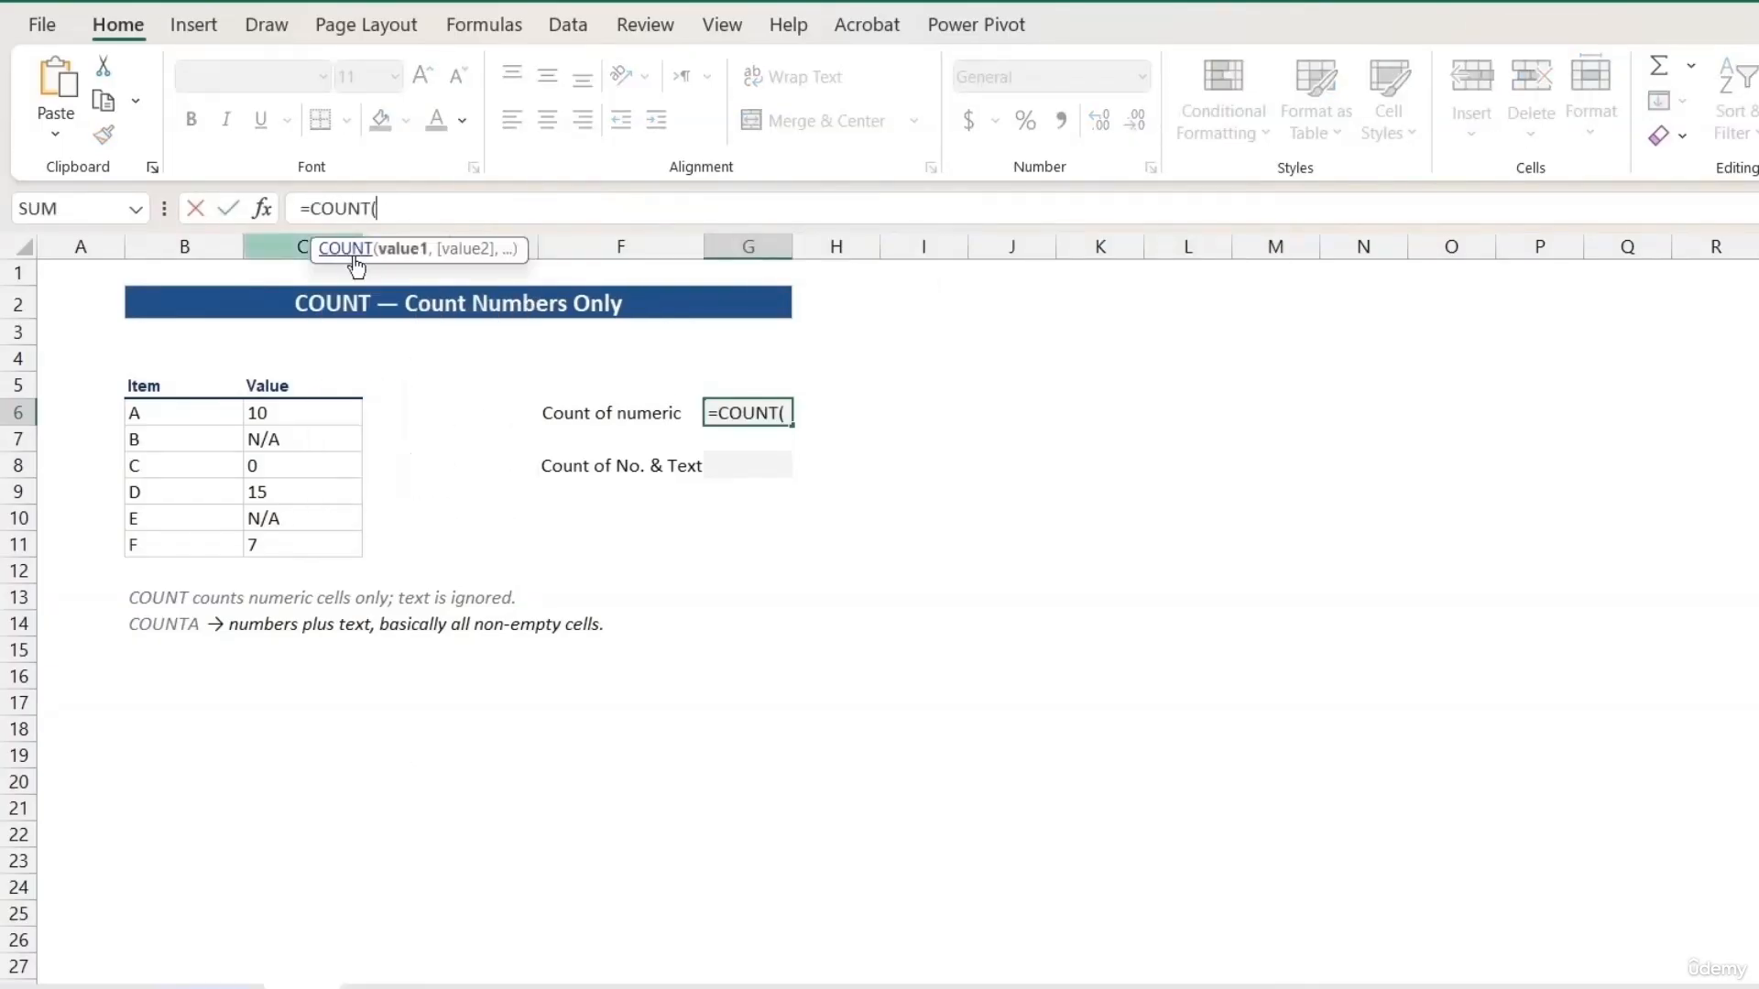
drag(294, 415, 285, 538)
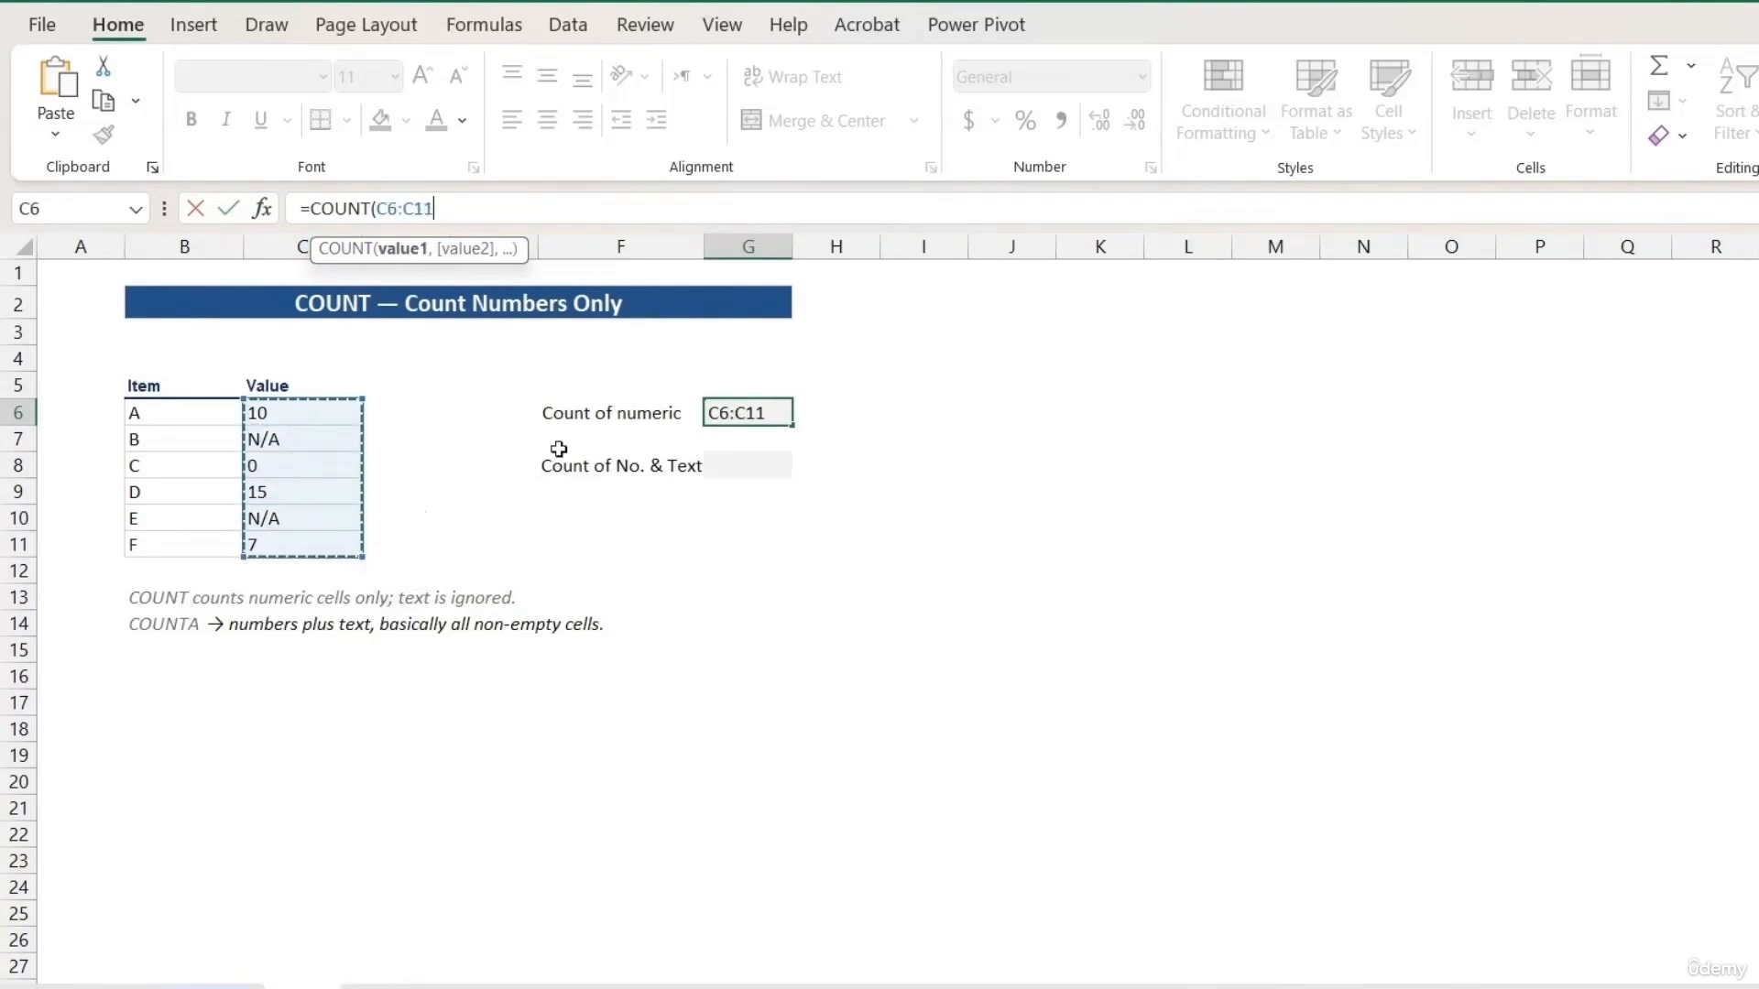
text())
key(Return)
click(712, 414)
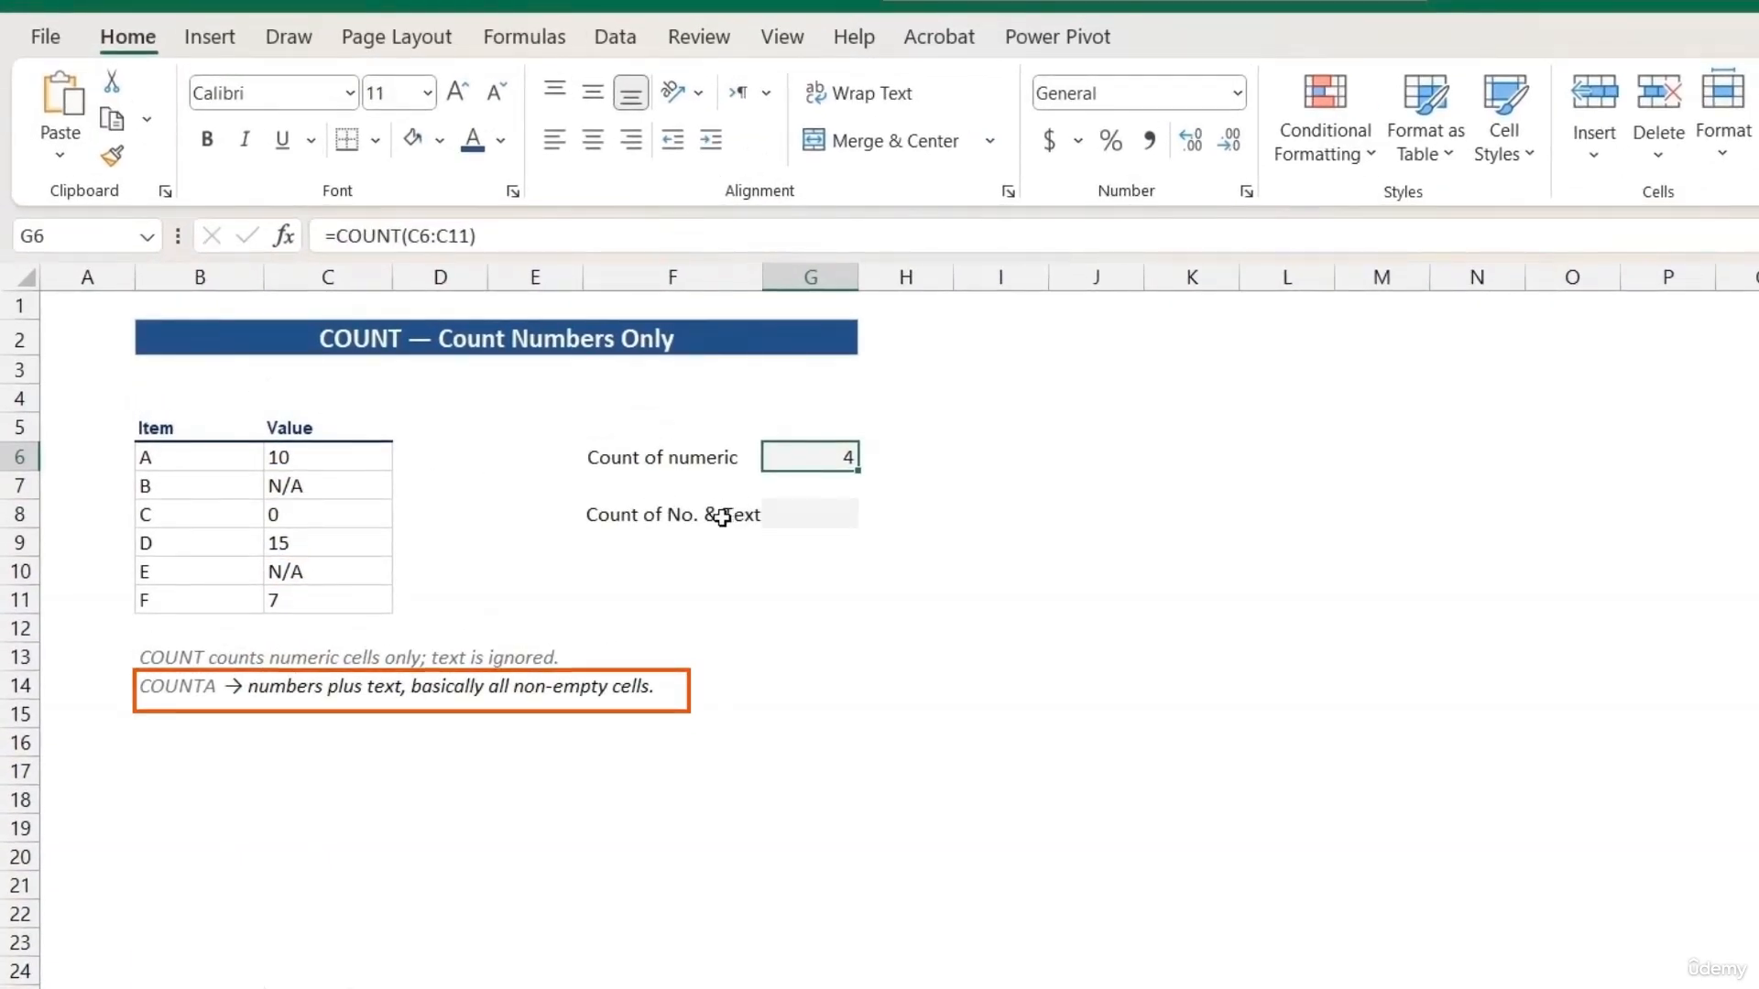
Count both numbers and text of the Value column in G8 with =COUNTA(C6:C11).
click(774, 514)
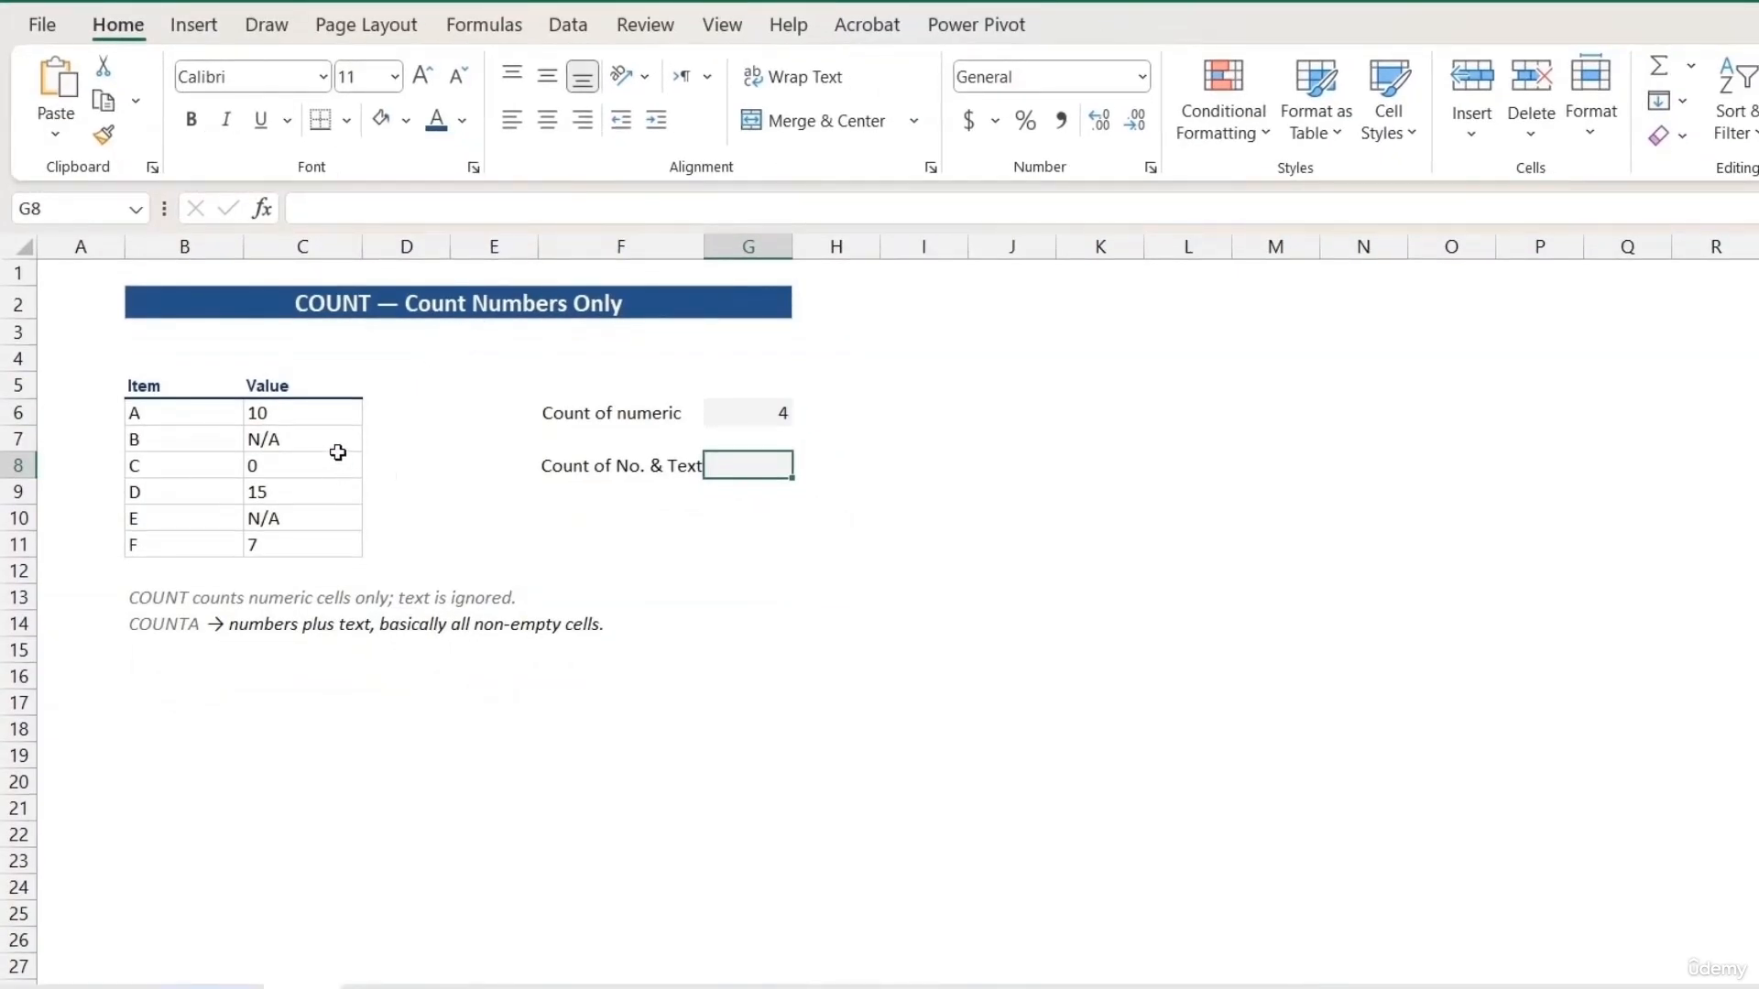
click(339, 209)
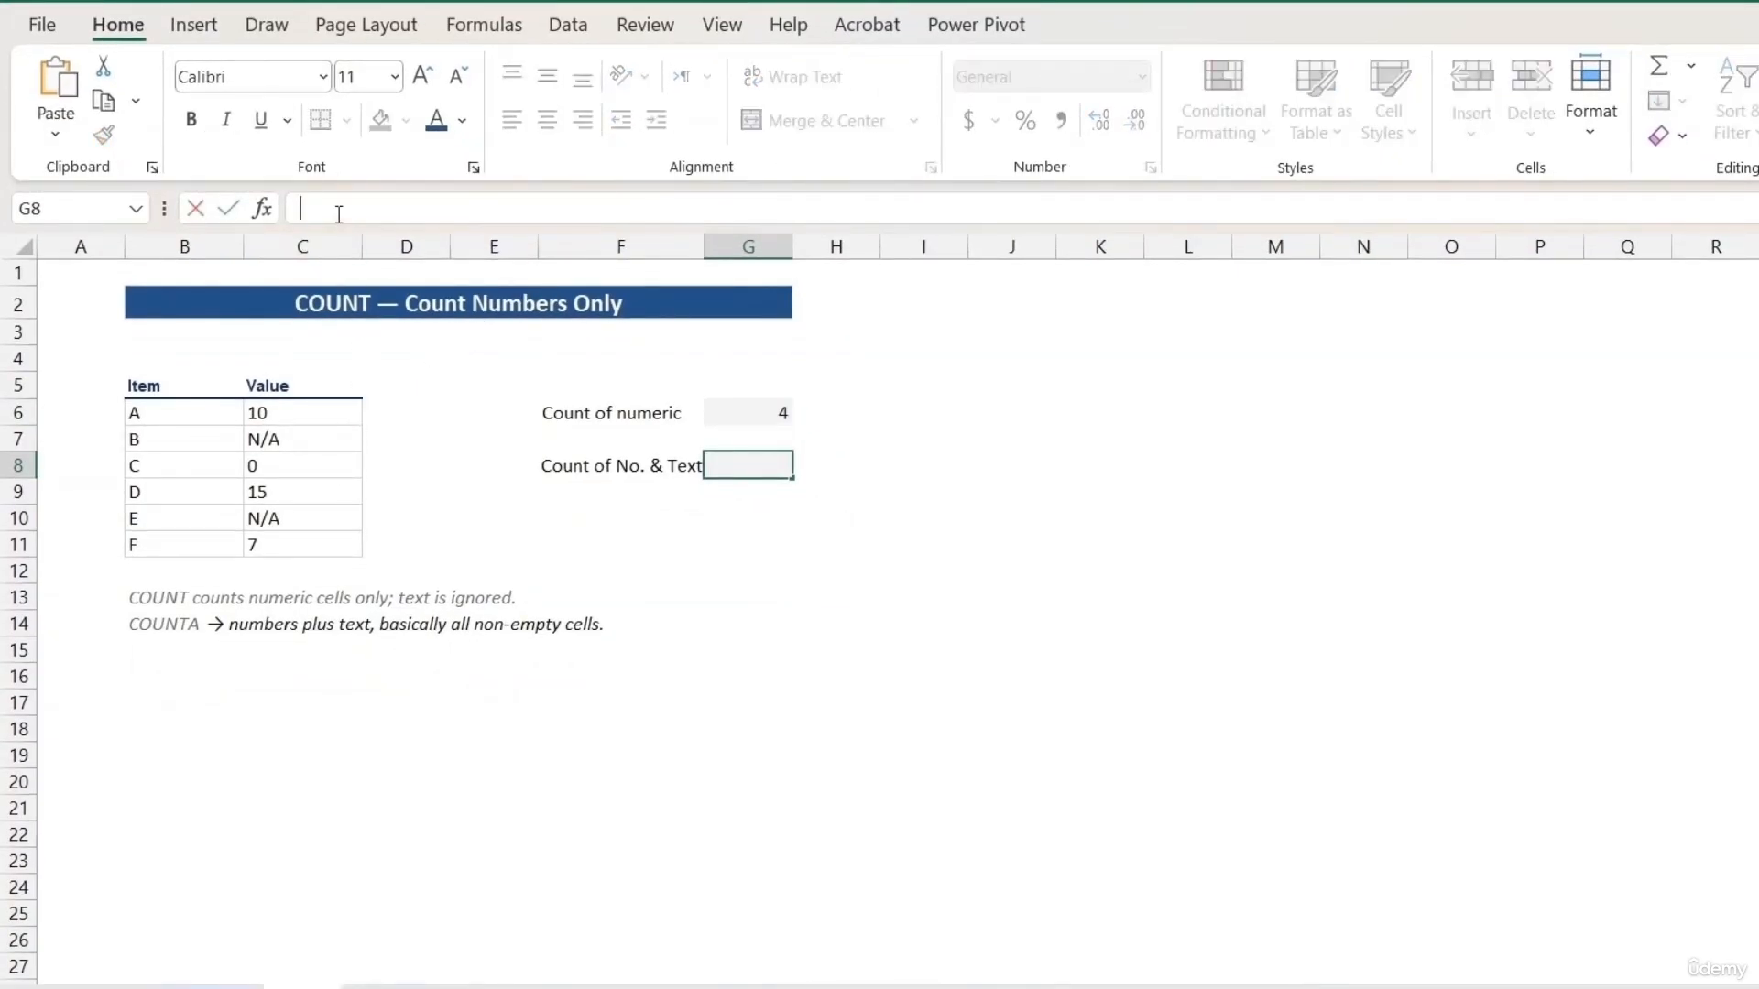
text(=cont)
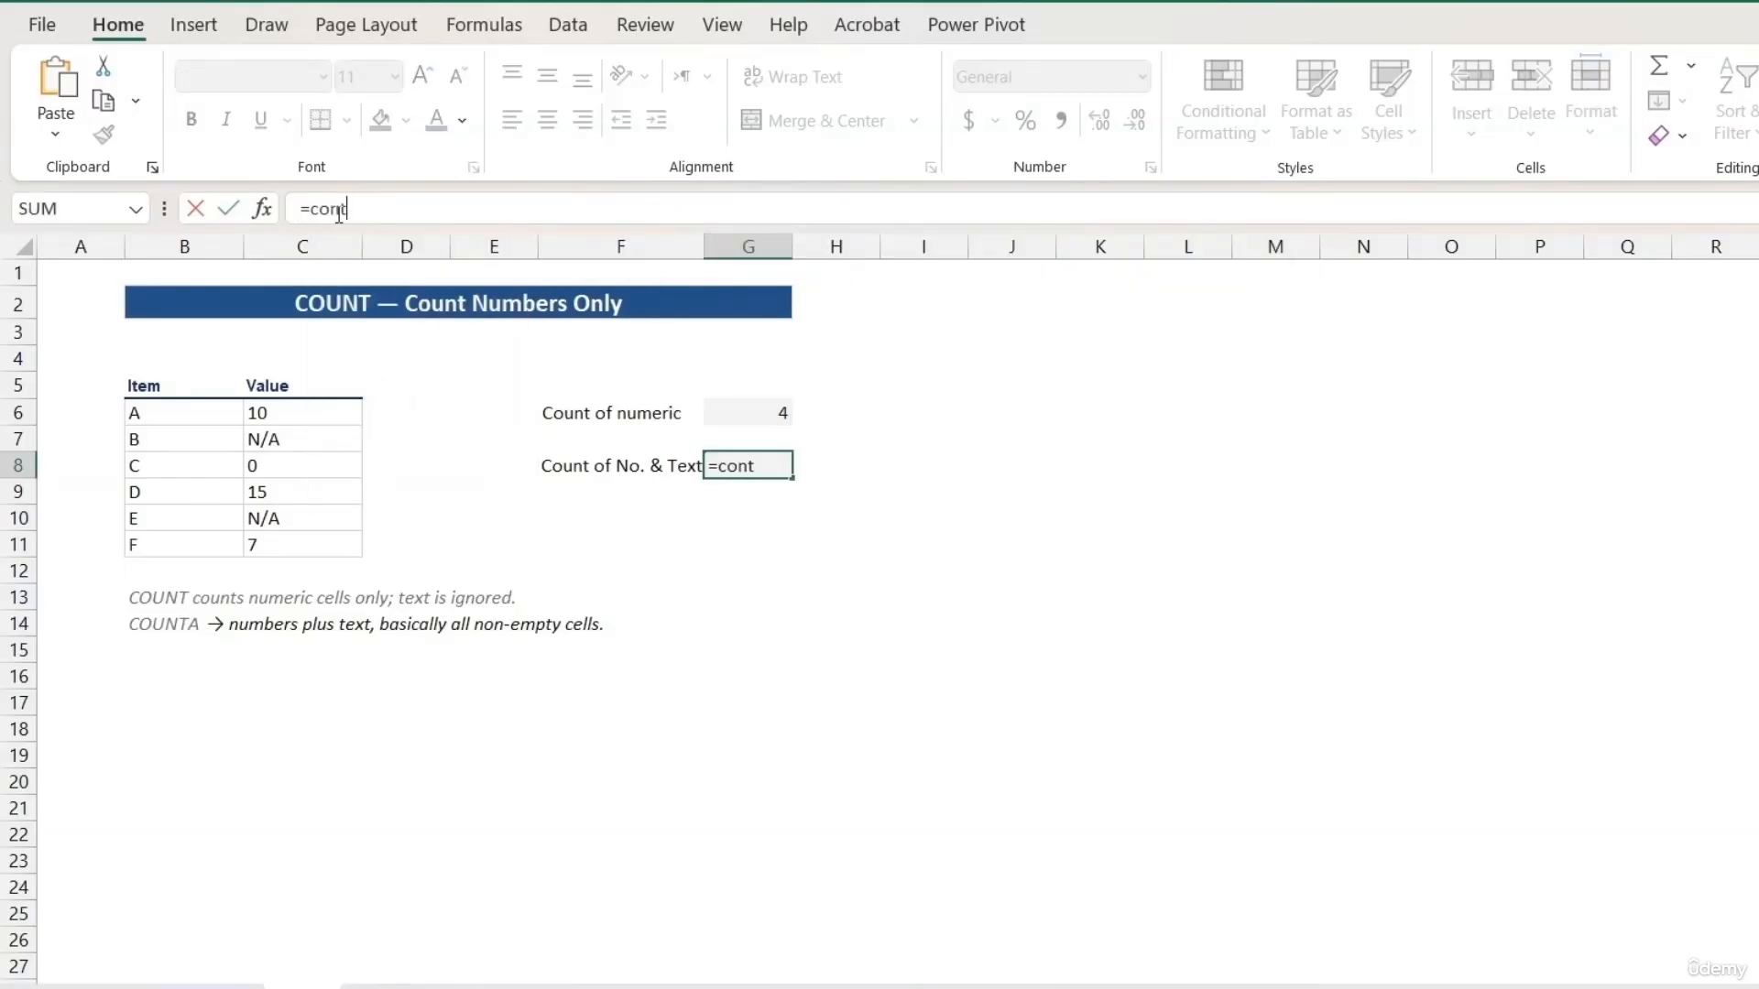
key(BackSpace)
key(BackSpace)
text(u)
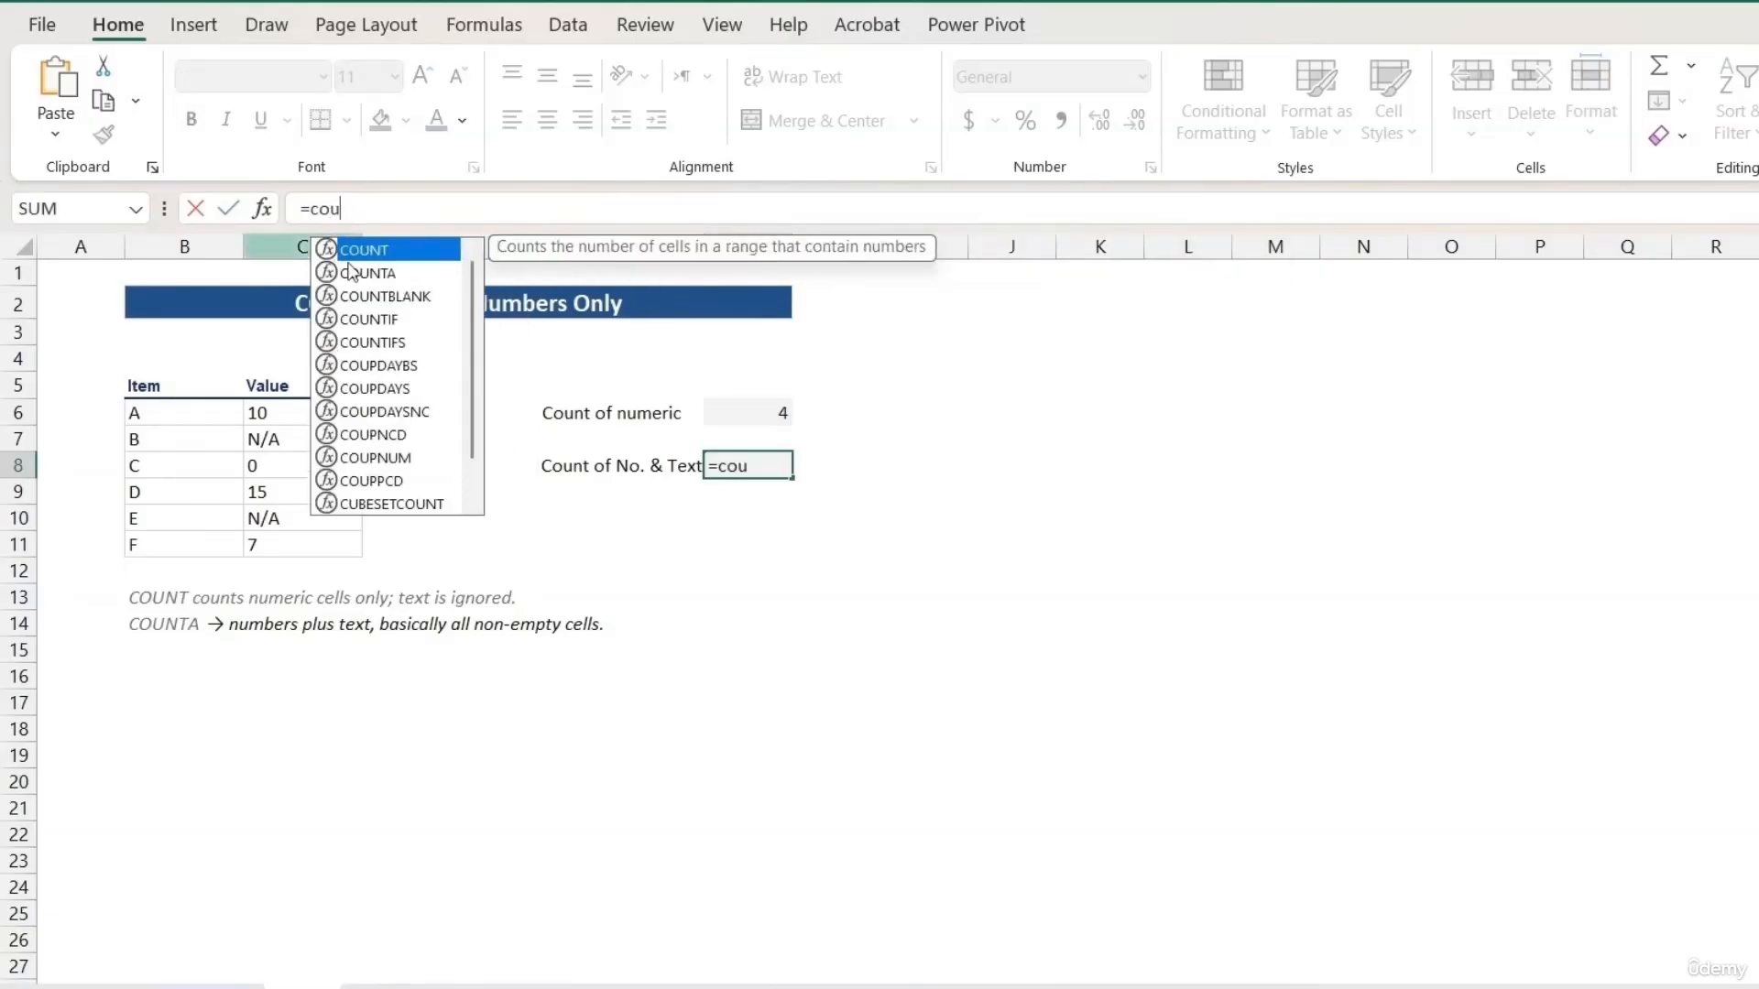
double_click(355, 272)
drag(289, 415, 302, 545)
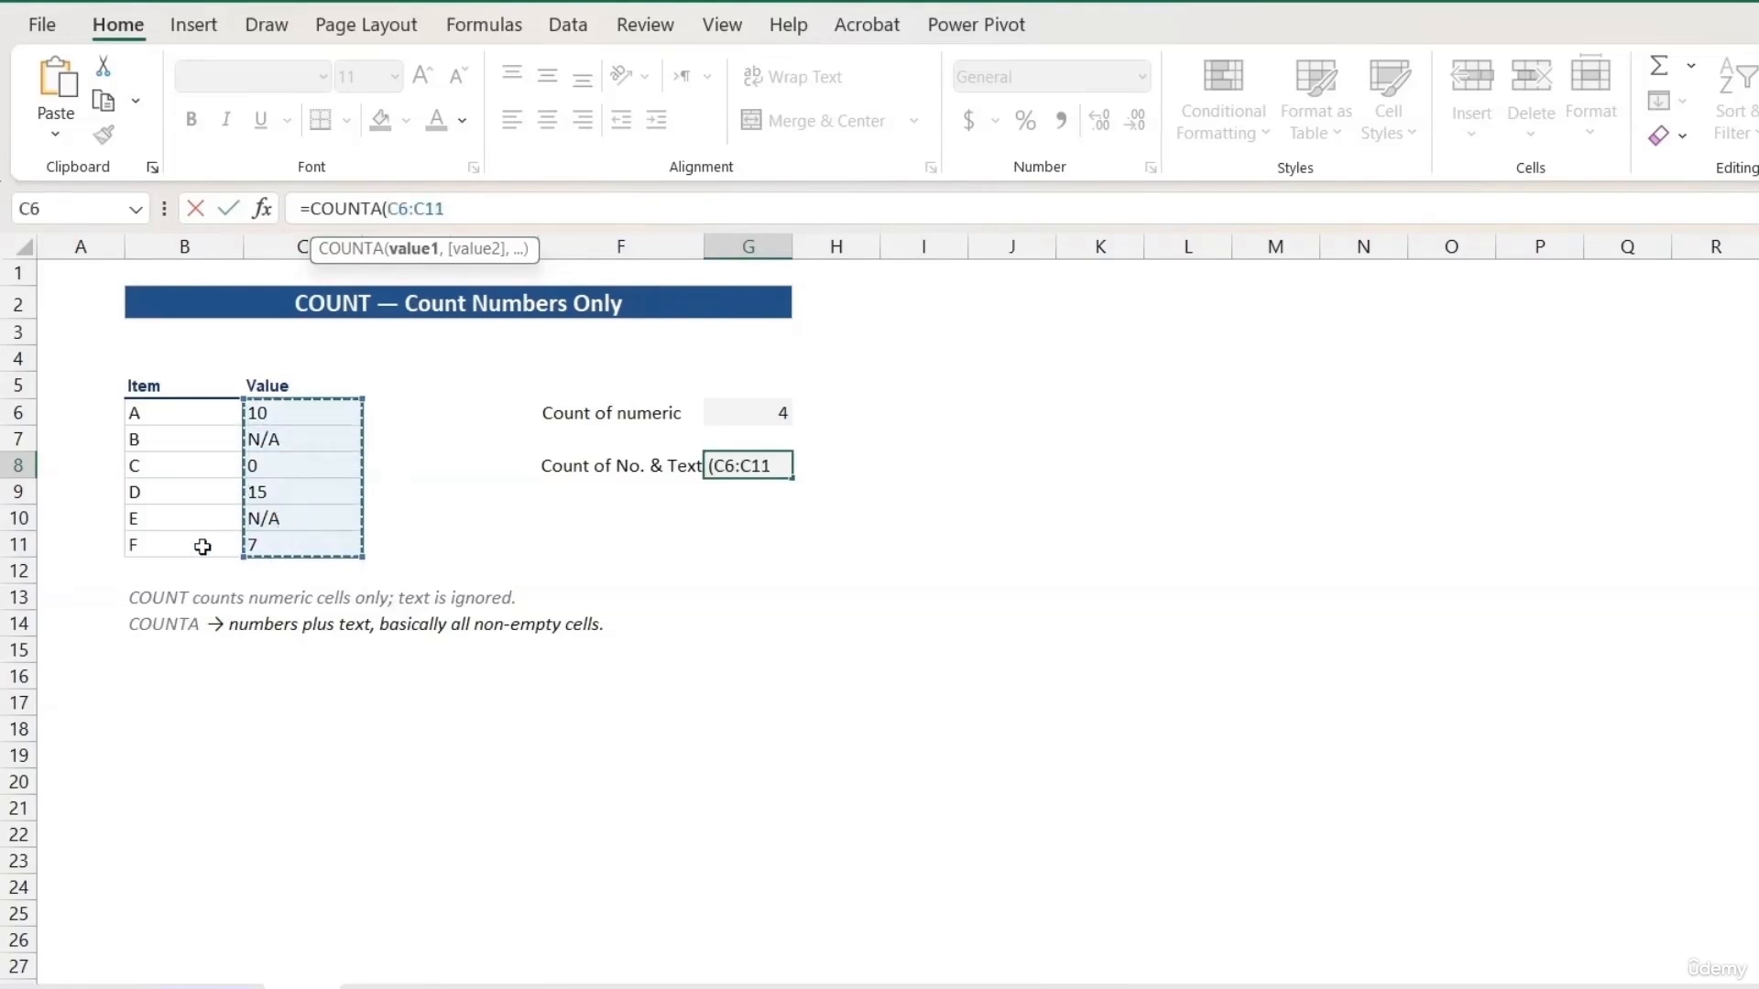
text())
key(Return)
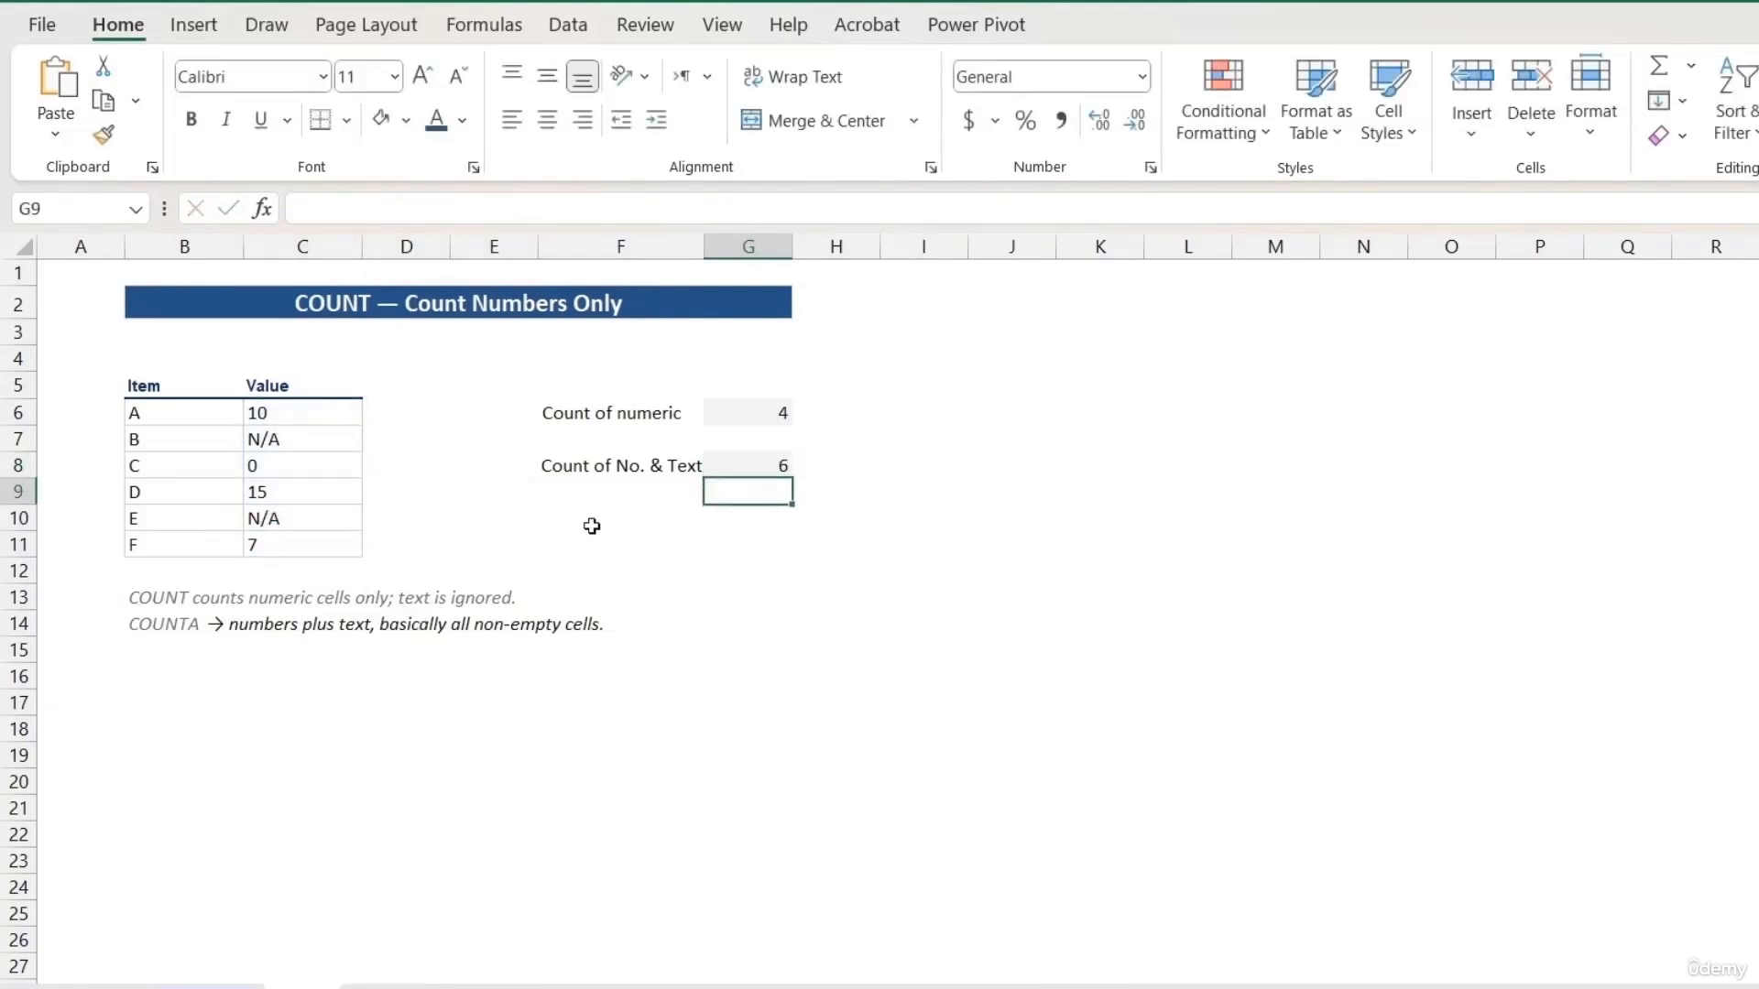
click(722, 465)
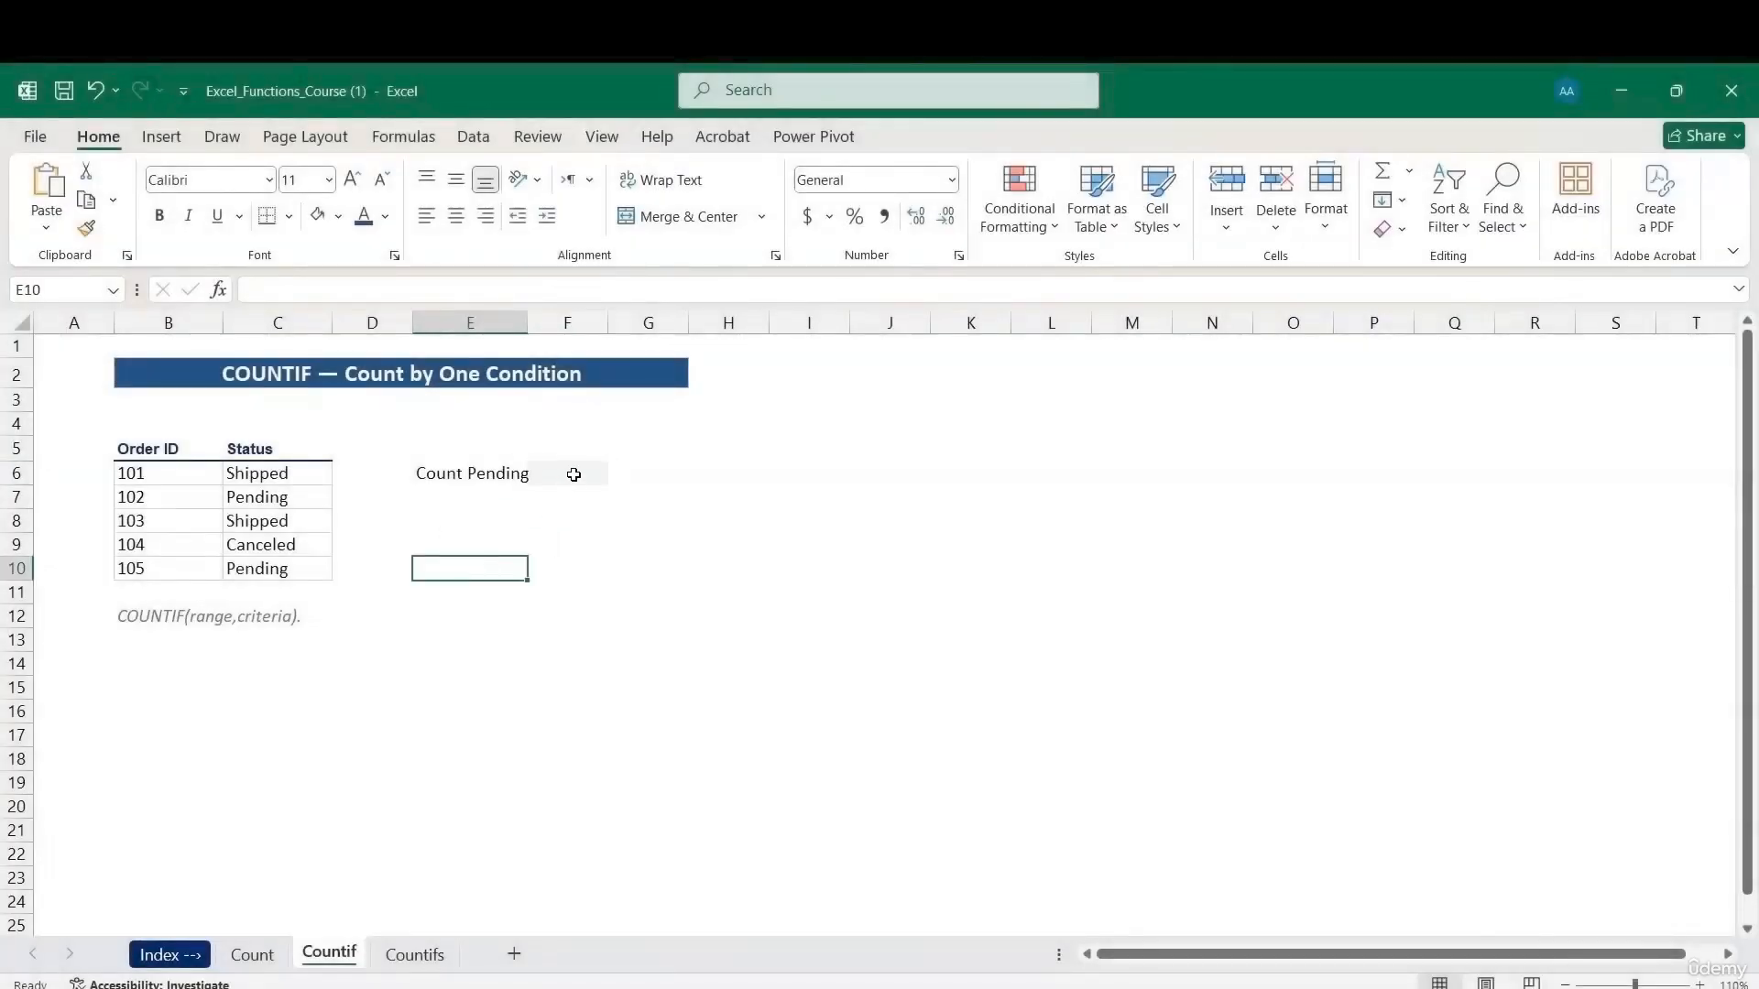
On the Countif sheet, count the pending orders in F6 with COUNTIF, using range C6:C10 and criterion "Pending".
click(568, 473)
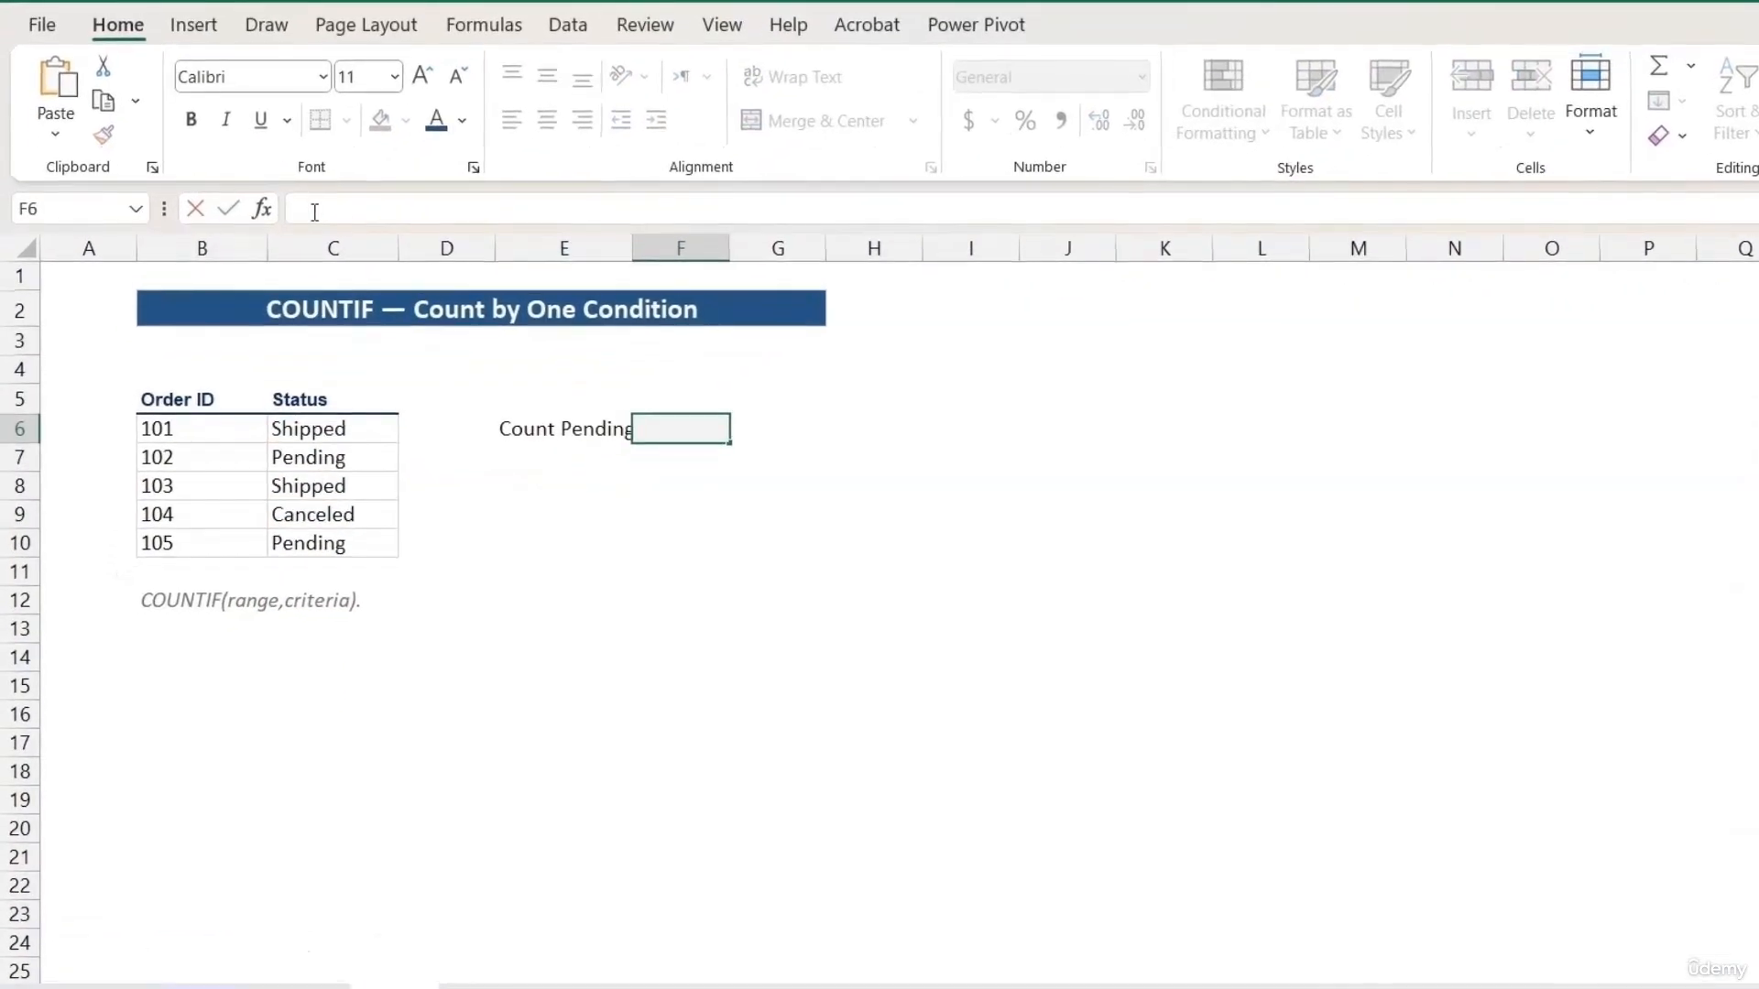
click(314, 212)
text(=coun)
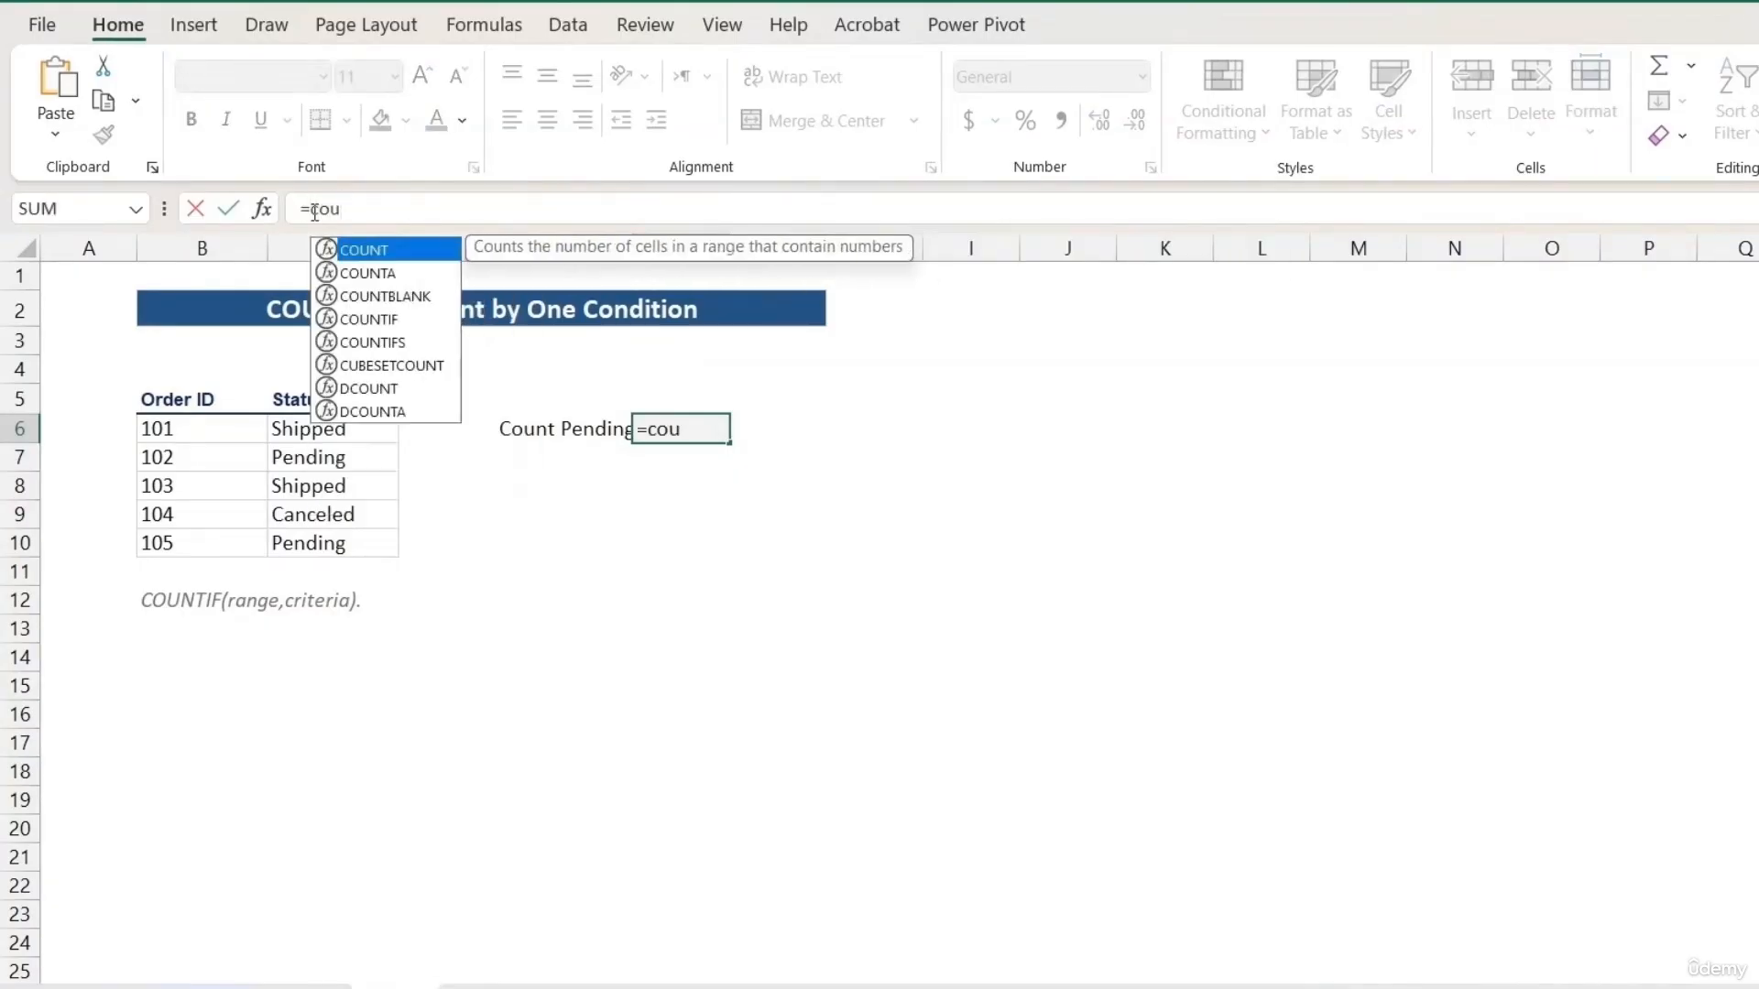
key(Down)
key(Down)
key(Down)
key(Tab)
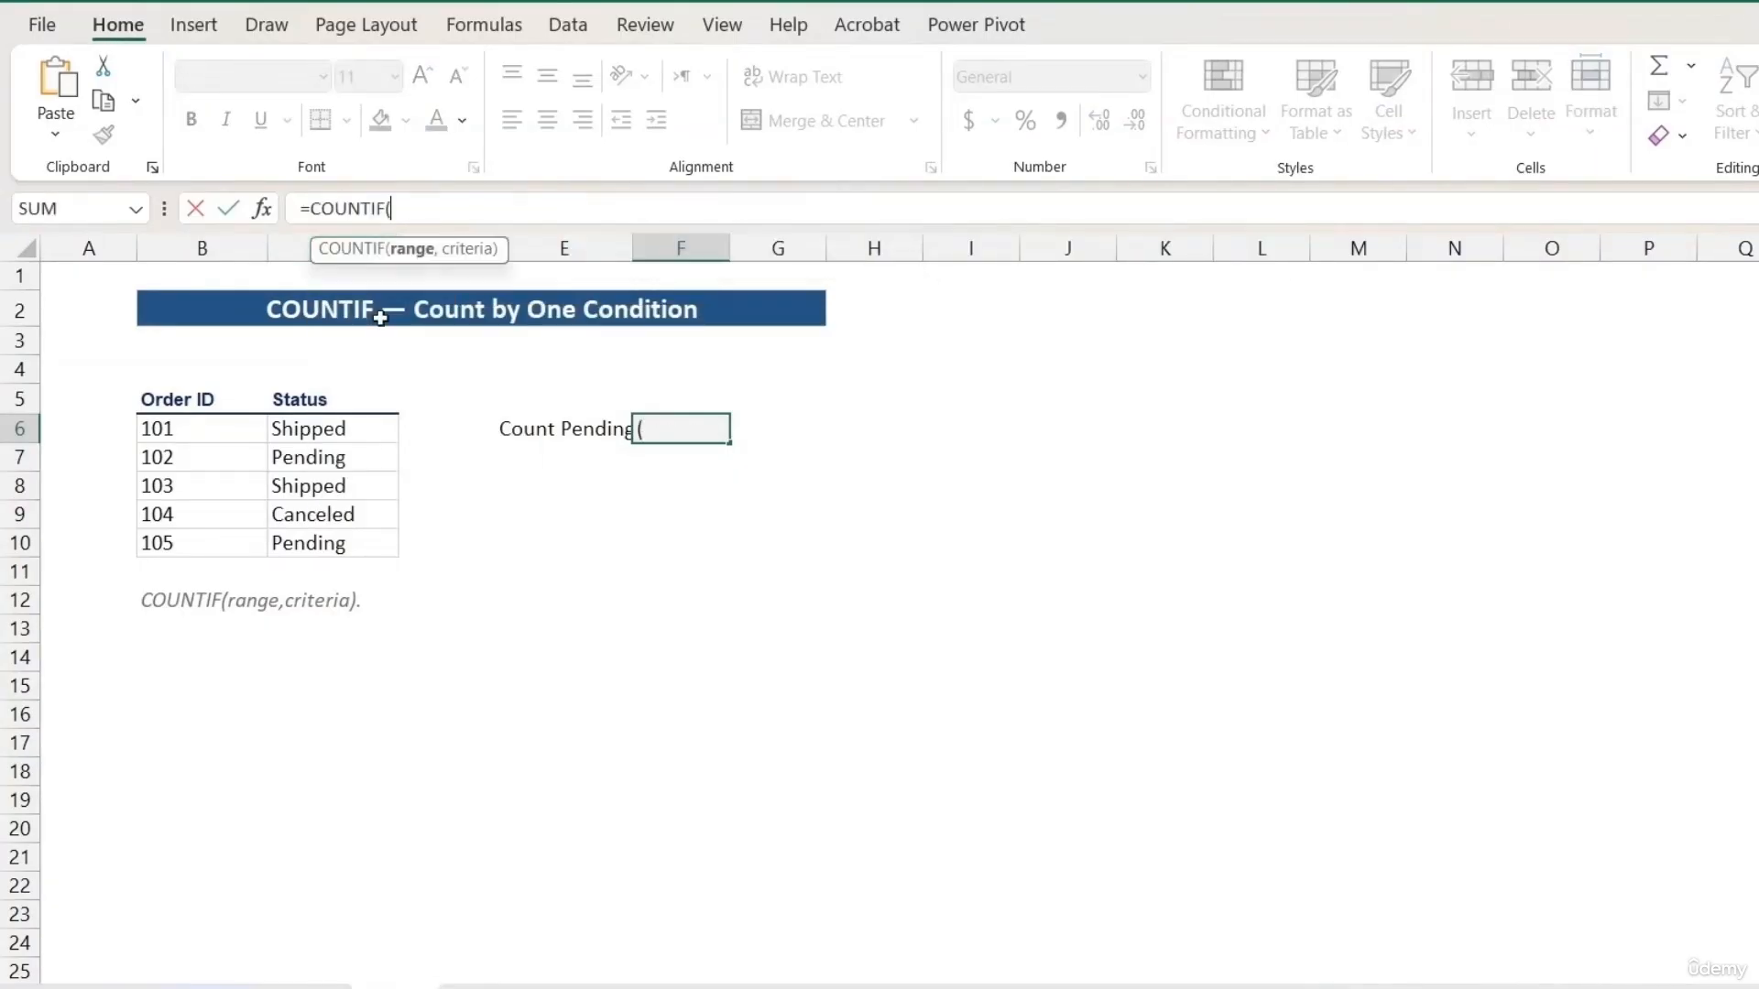
drag(353, 417, 385, 538)
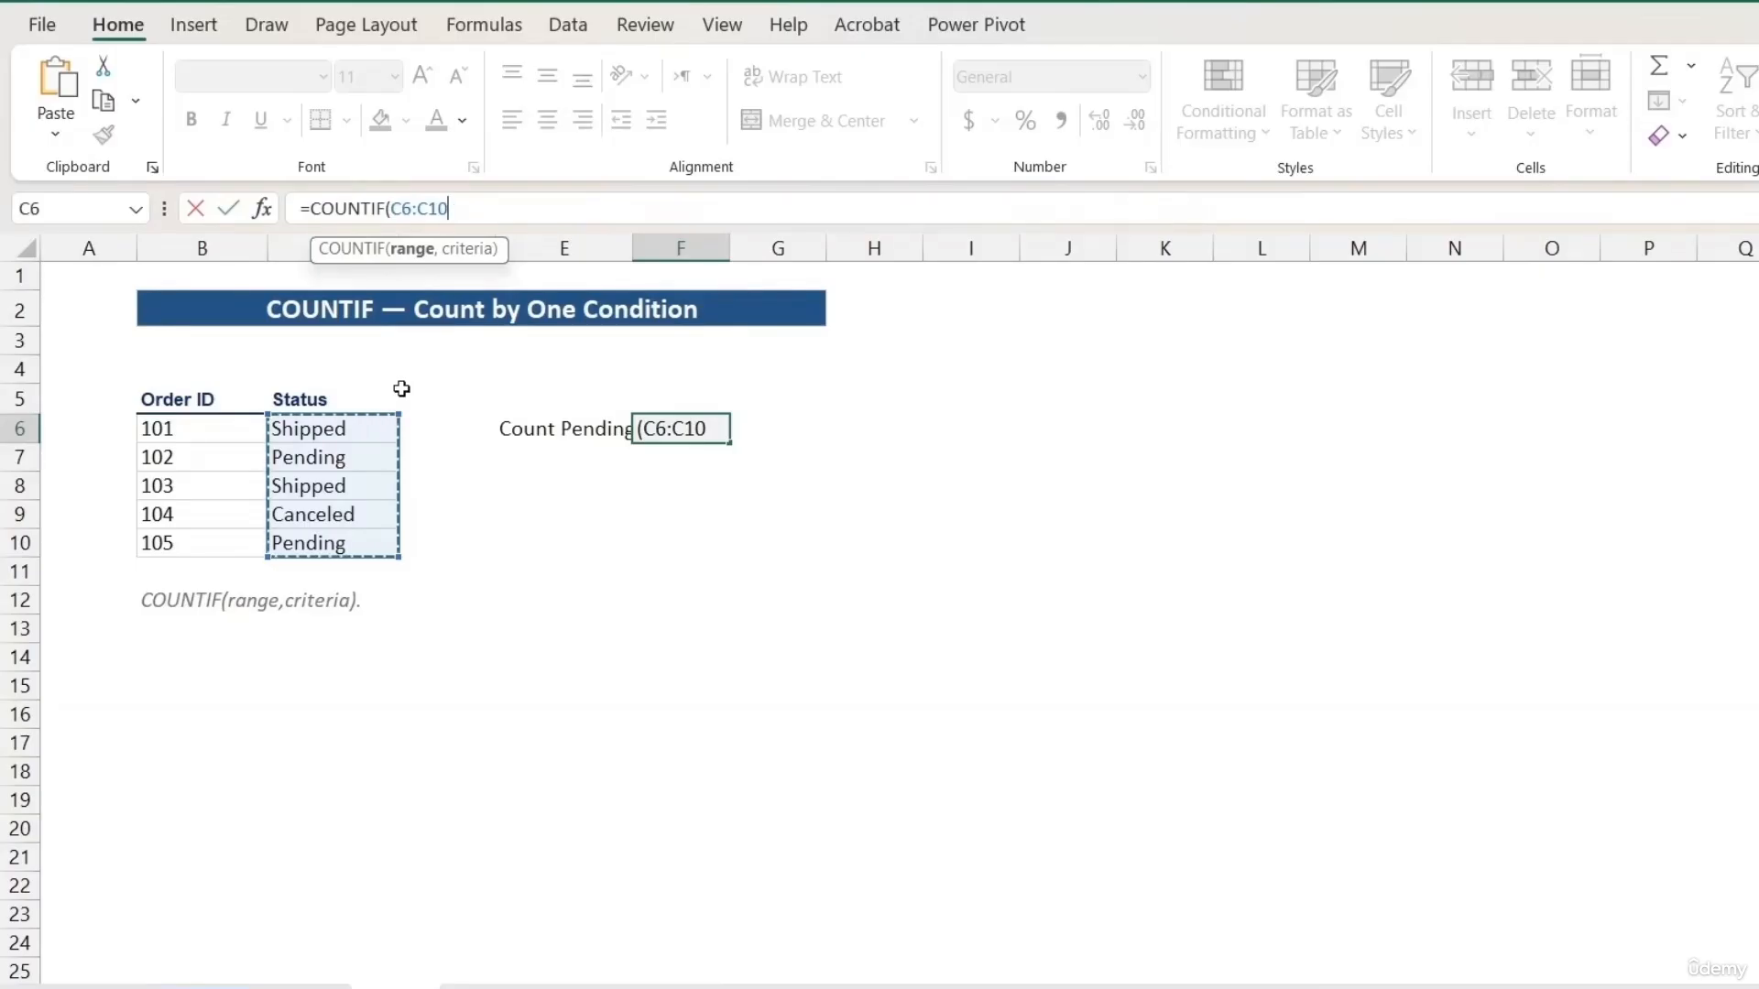
text(,)
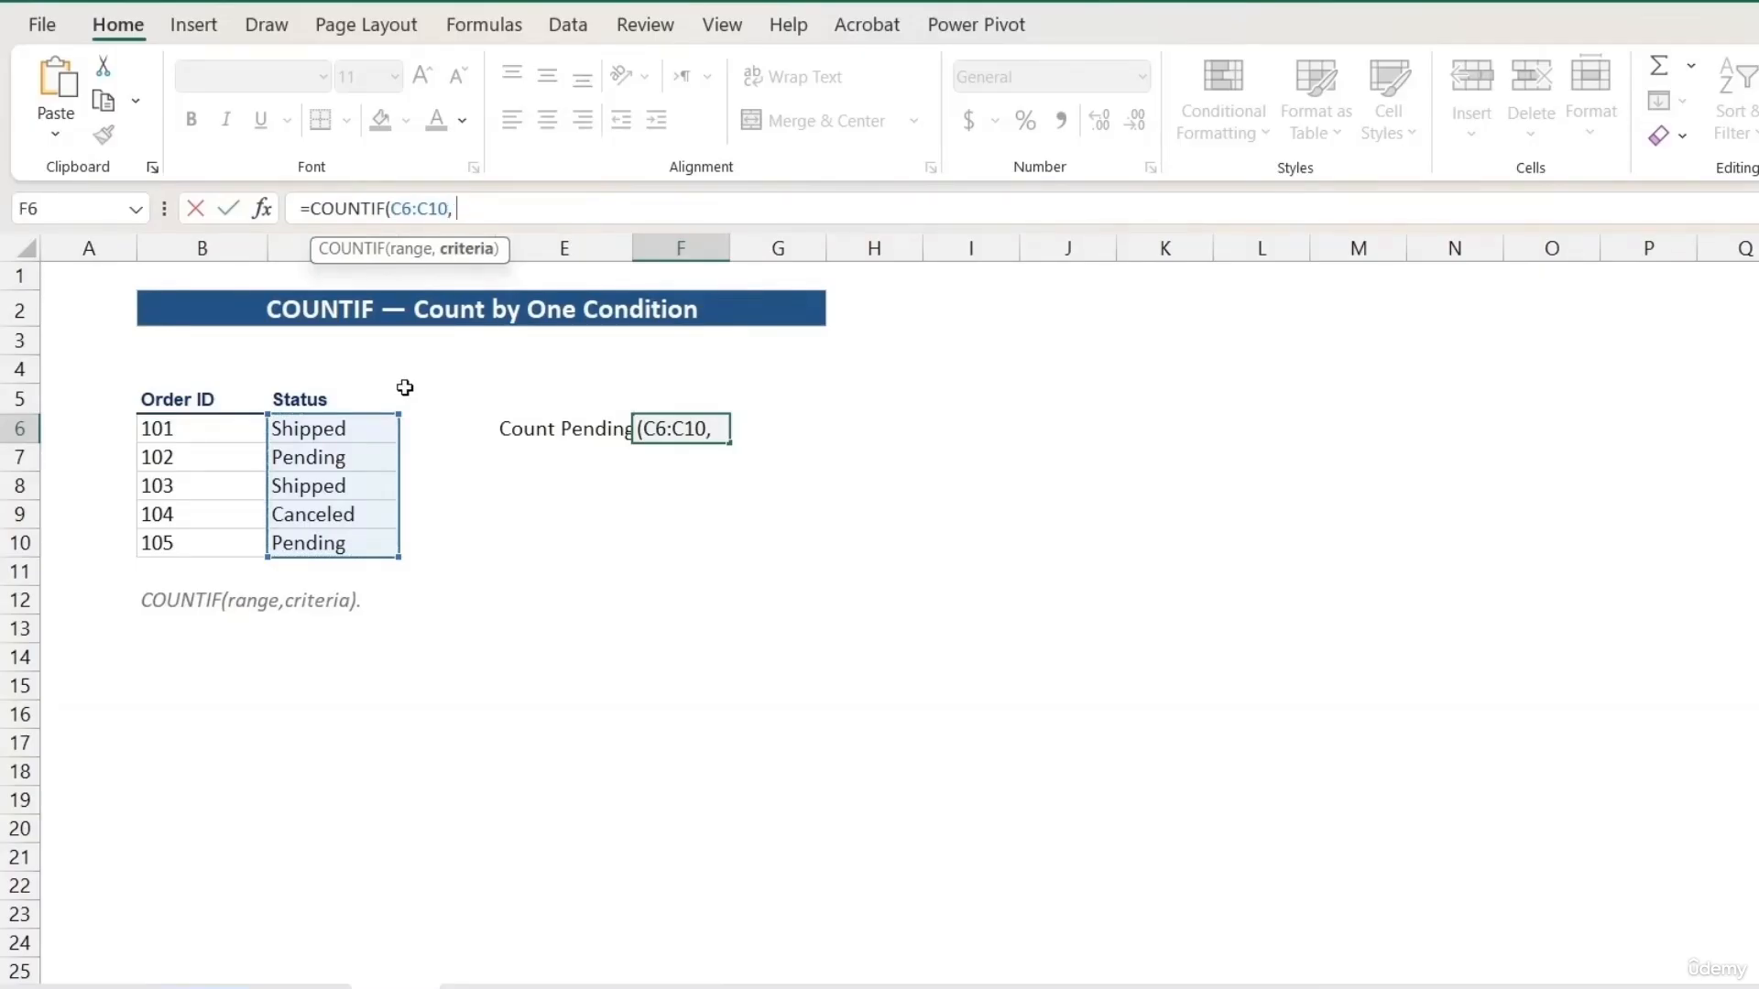
text( "Pending)
key(Return)
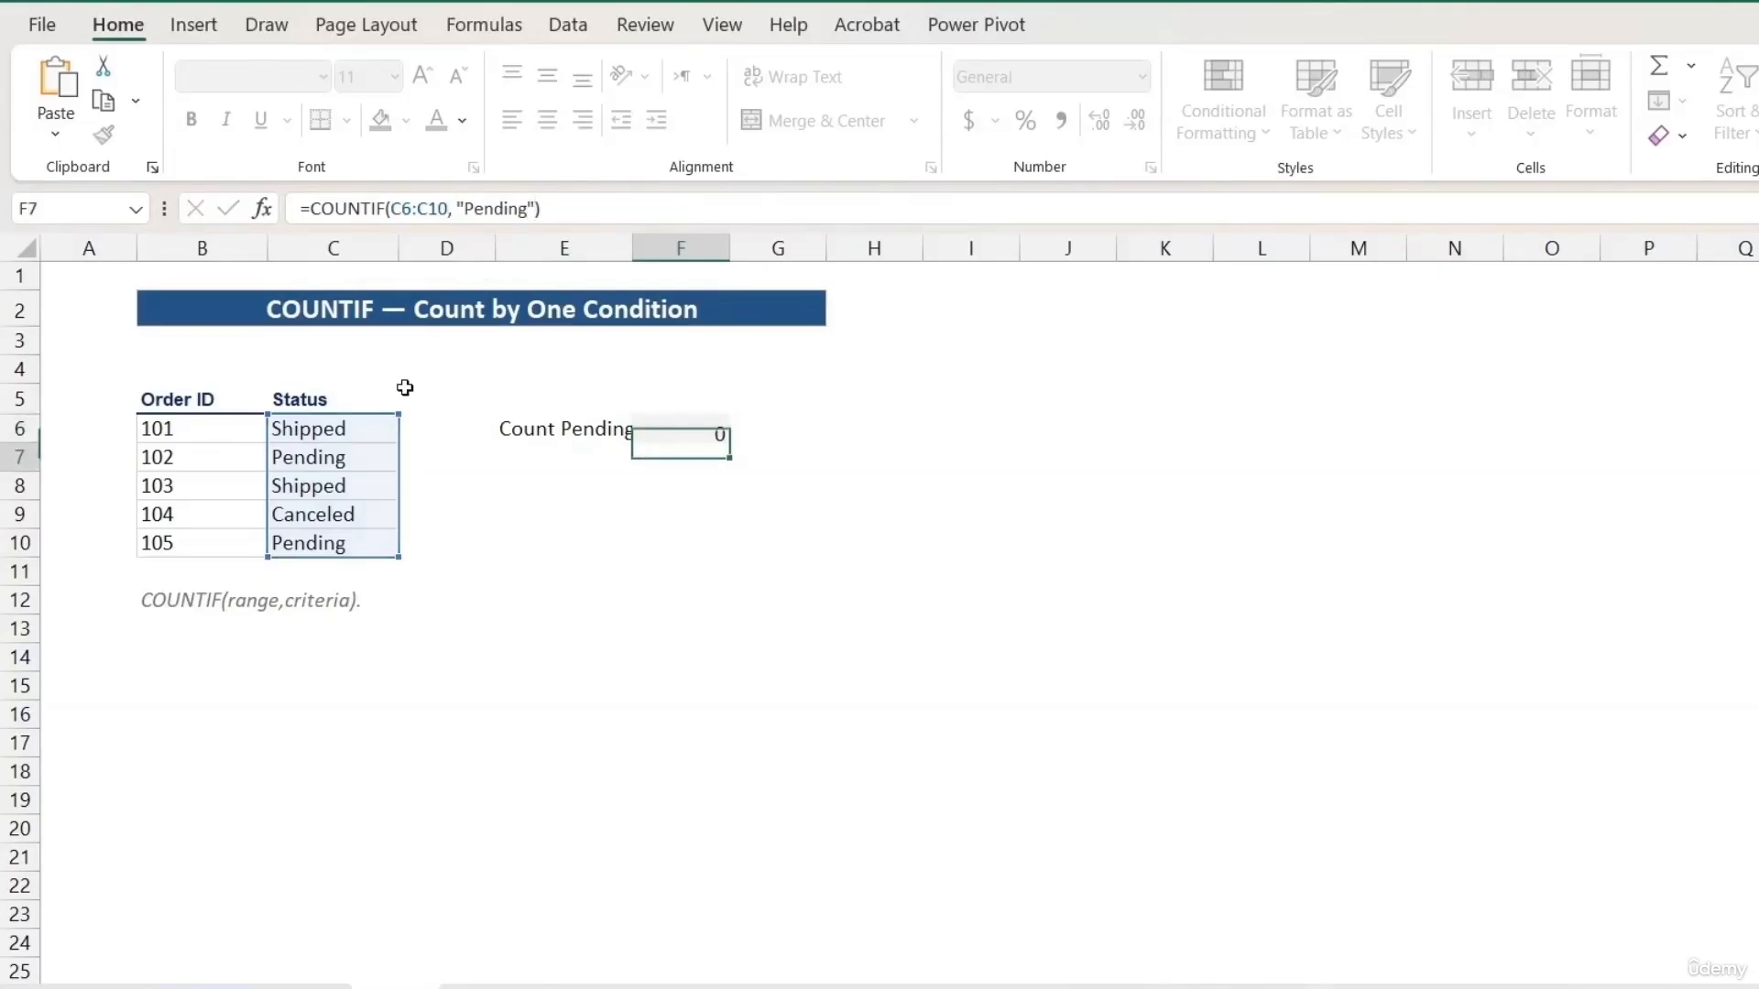
click(655, 434)
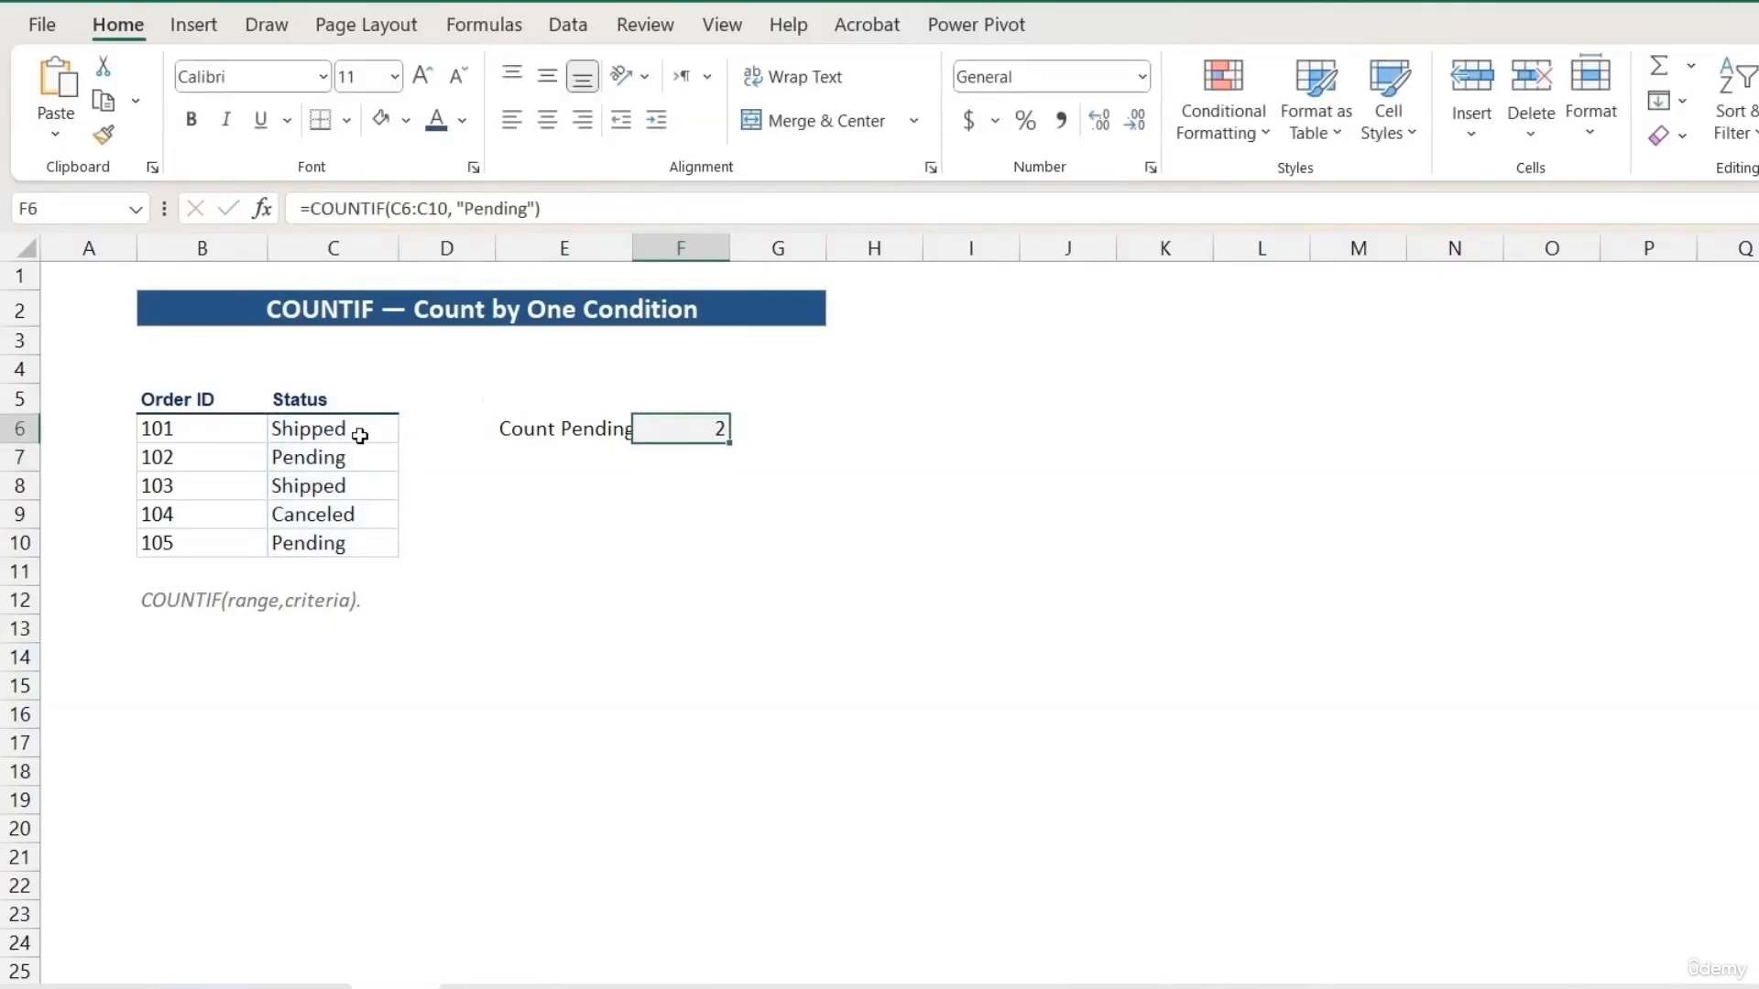
click(371, 485)
click(362, 463)
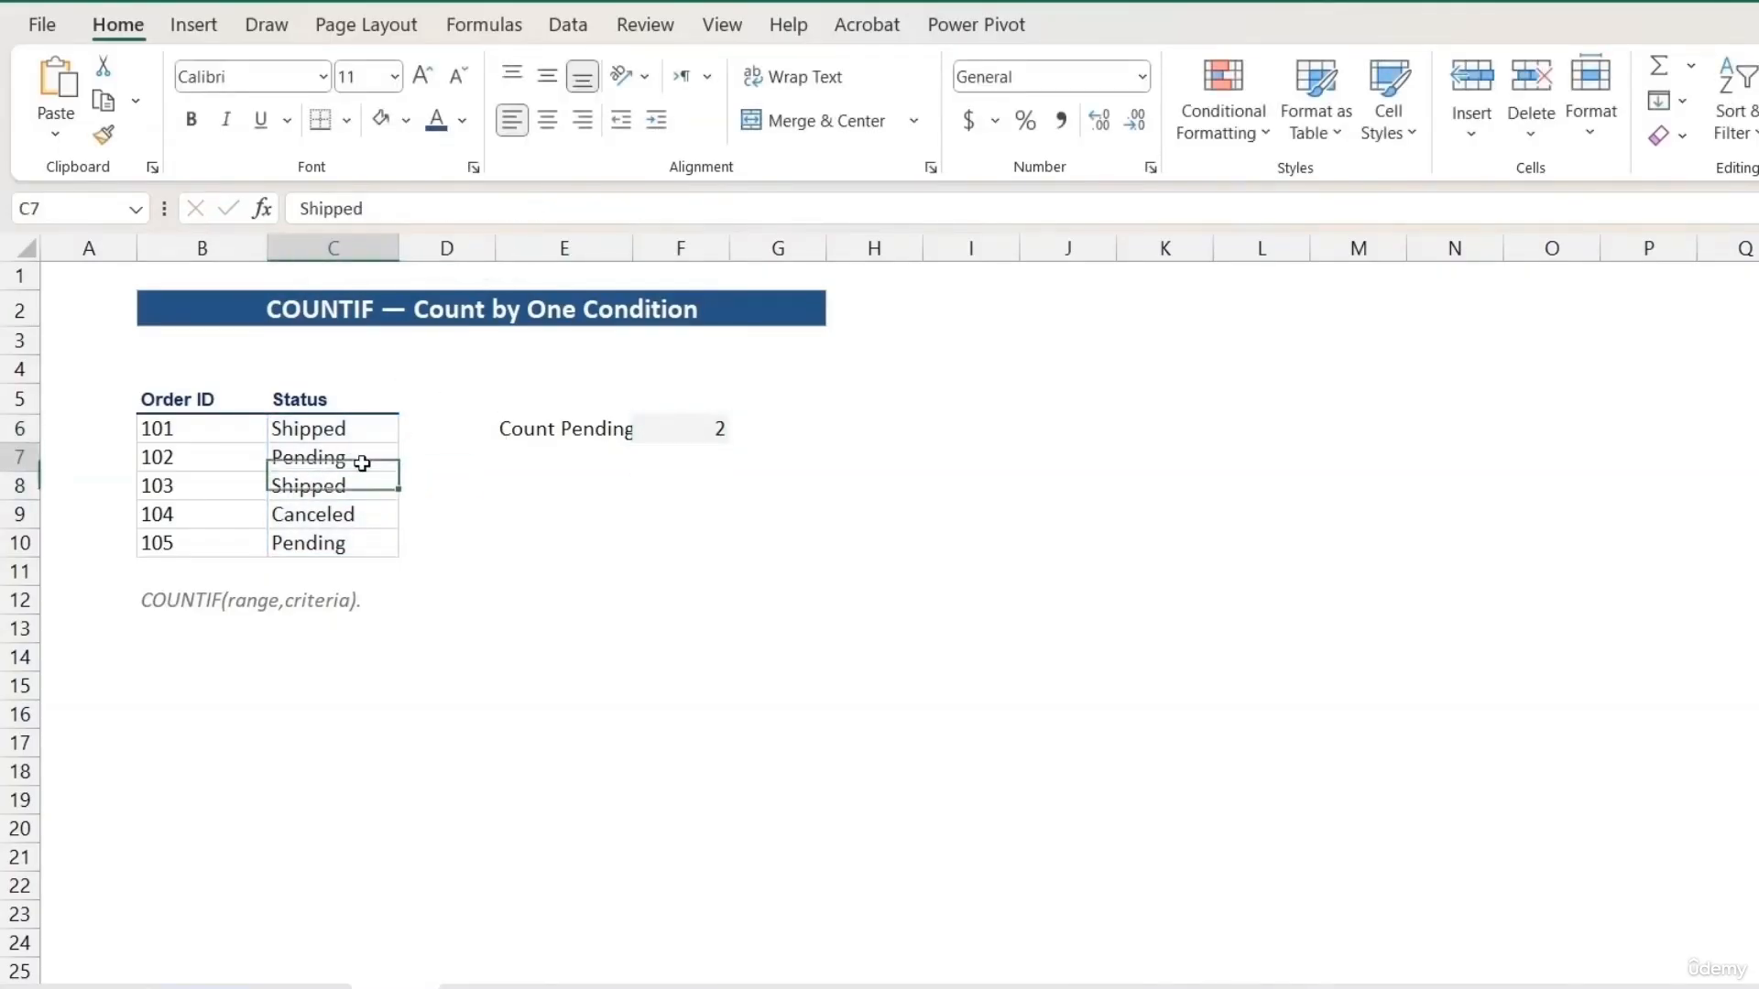
On the Countifs sheet, begin a COUNTIFS formula in G6 with criteria range C6:C10 and criterion "Sales".
click(381, 541)
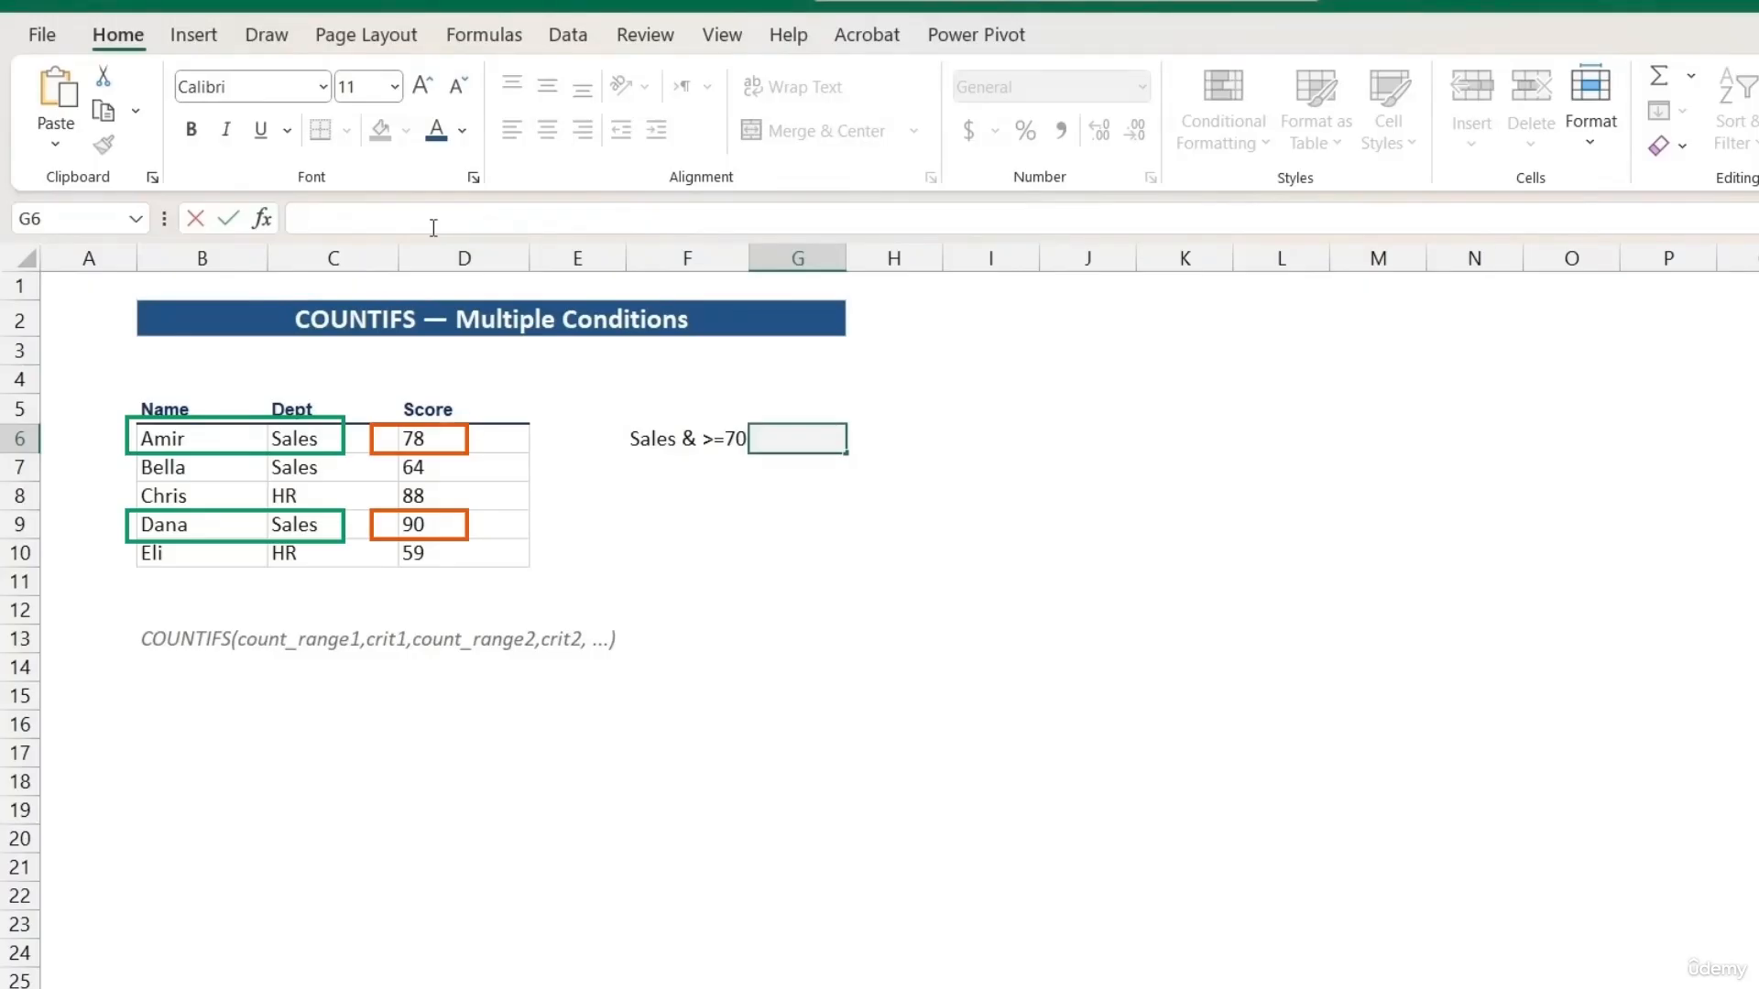
text(=count)
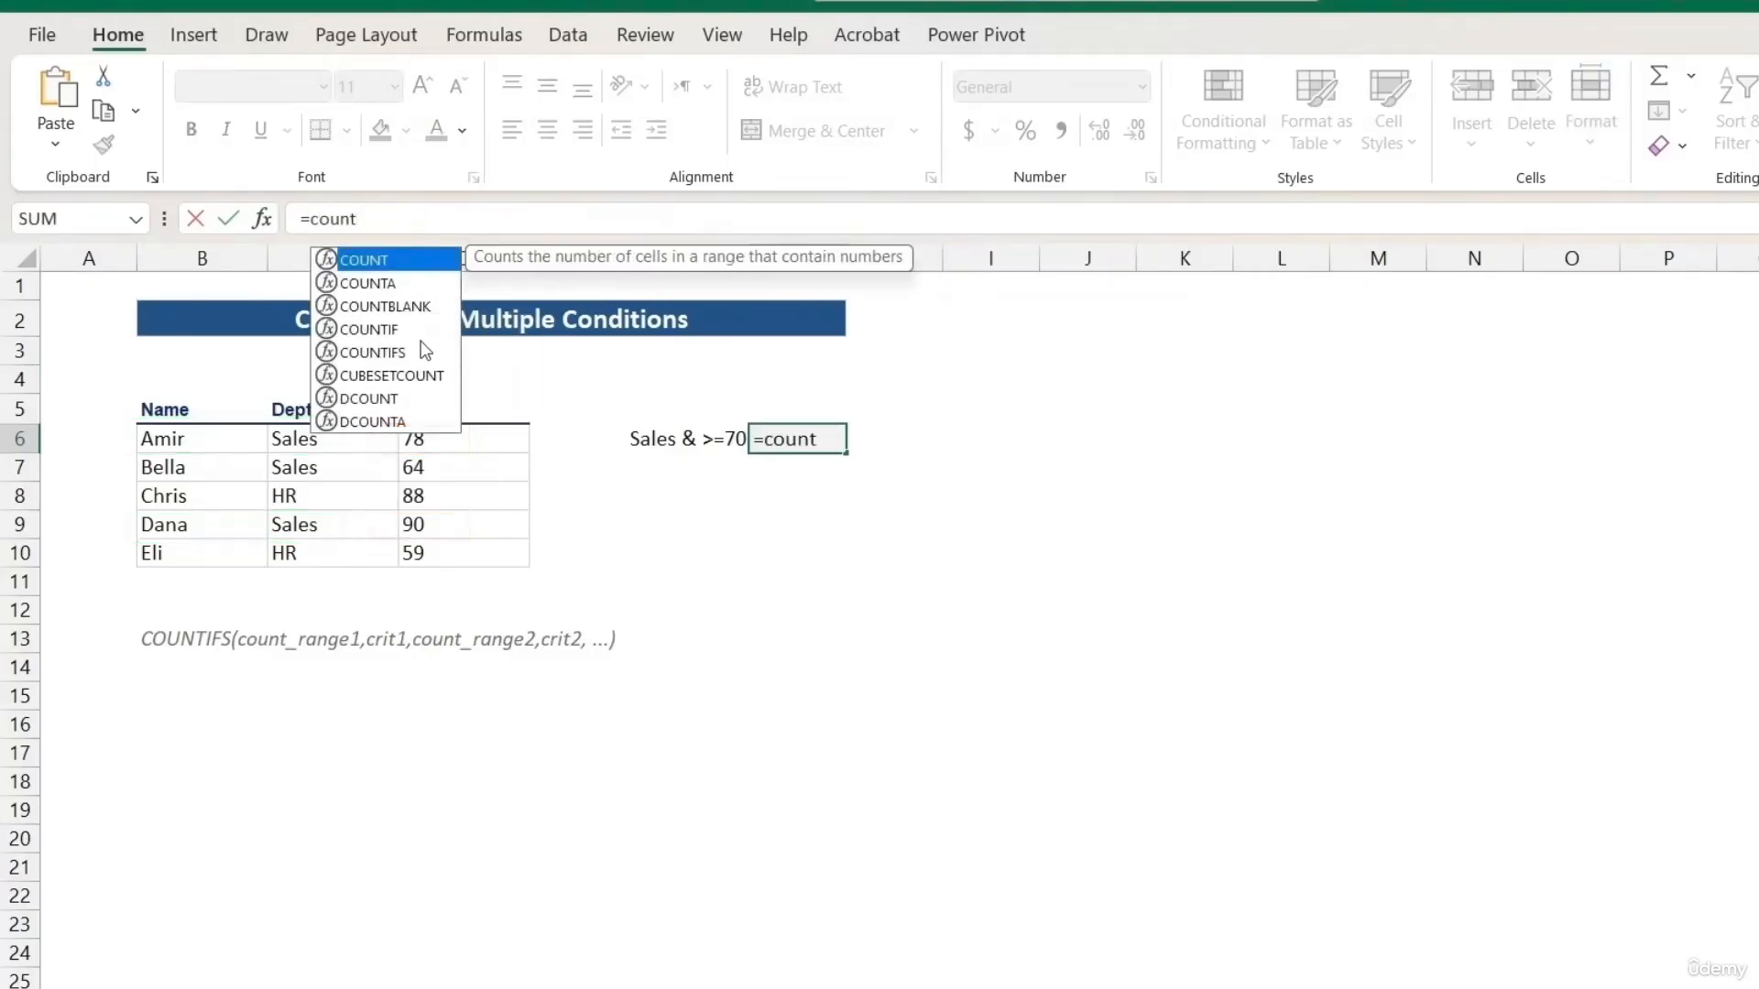
double_click(426, 351)
drag(342, 439, 342, 553)
text(,)
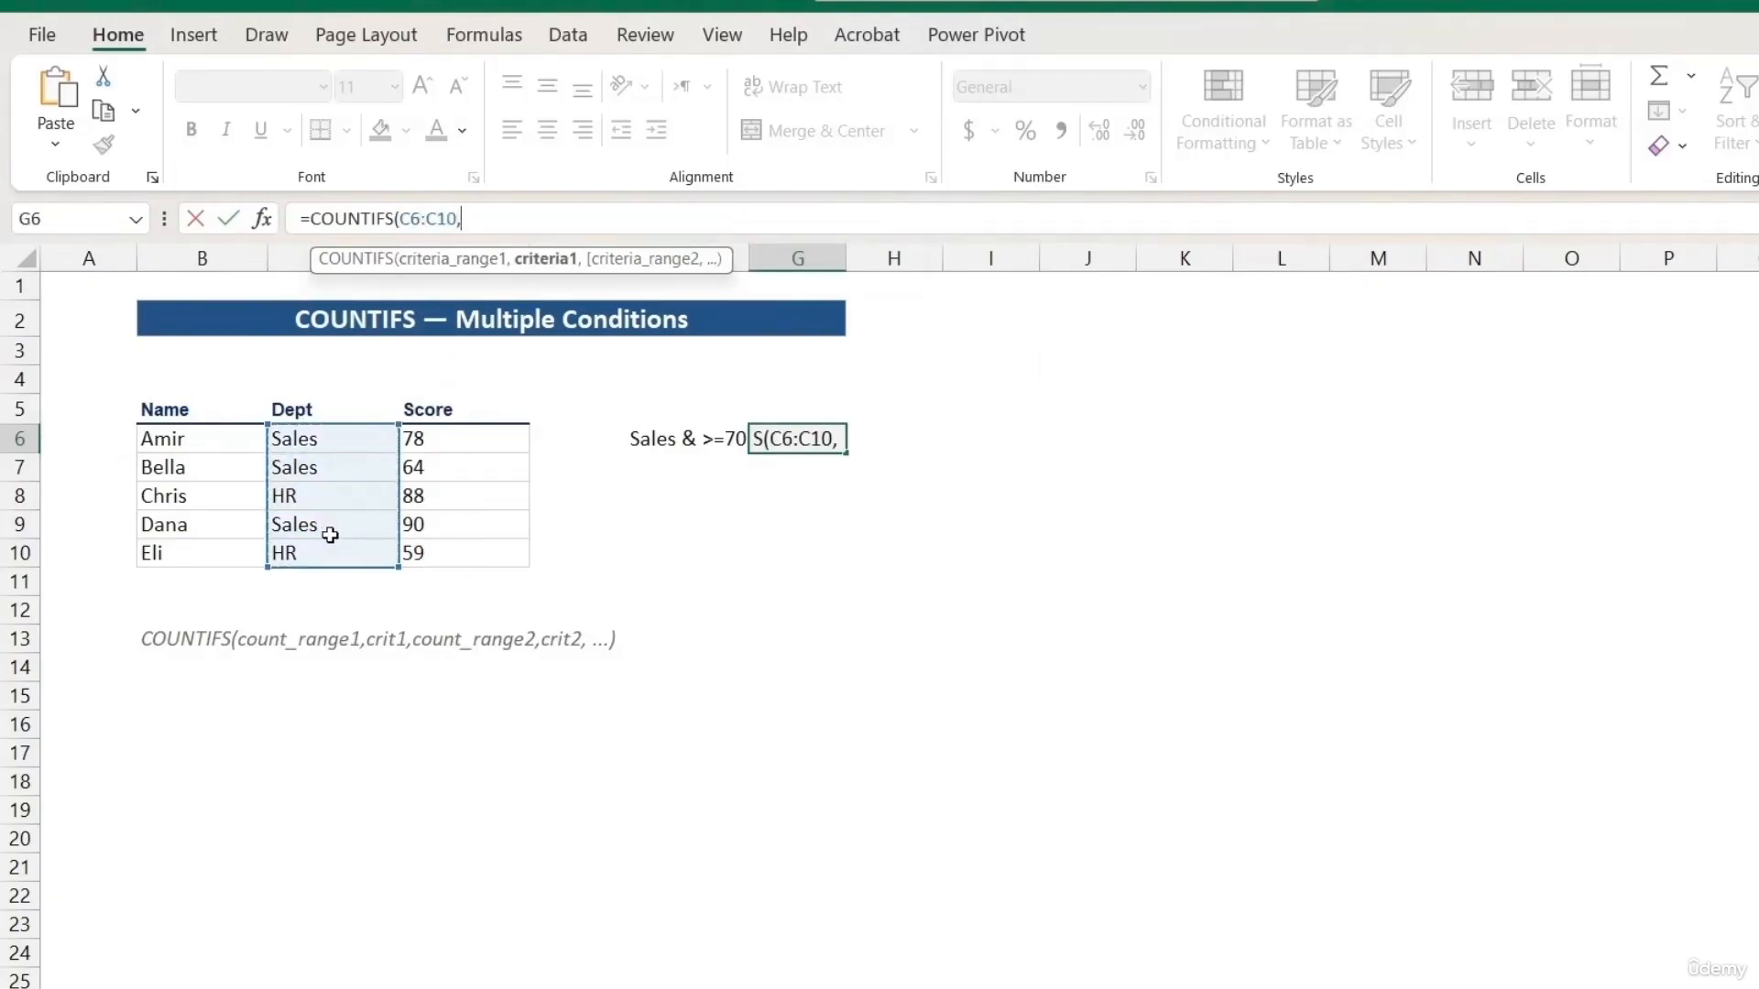
text( "Sales)
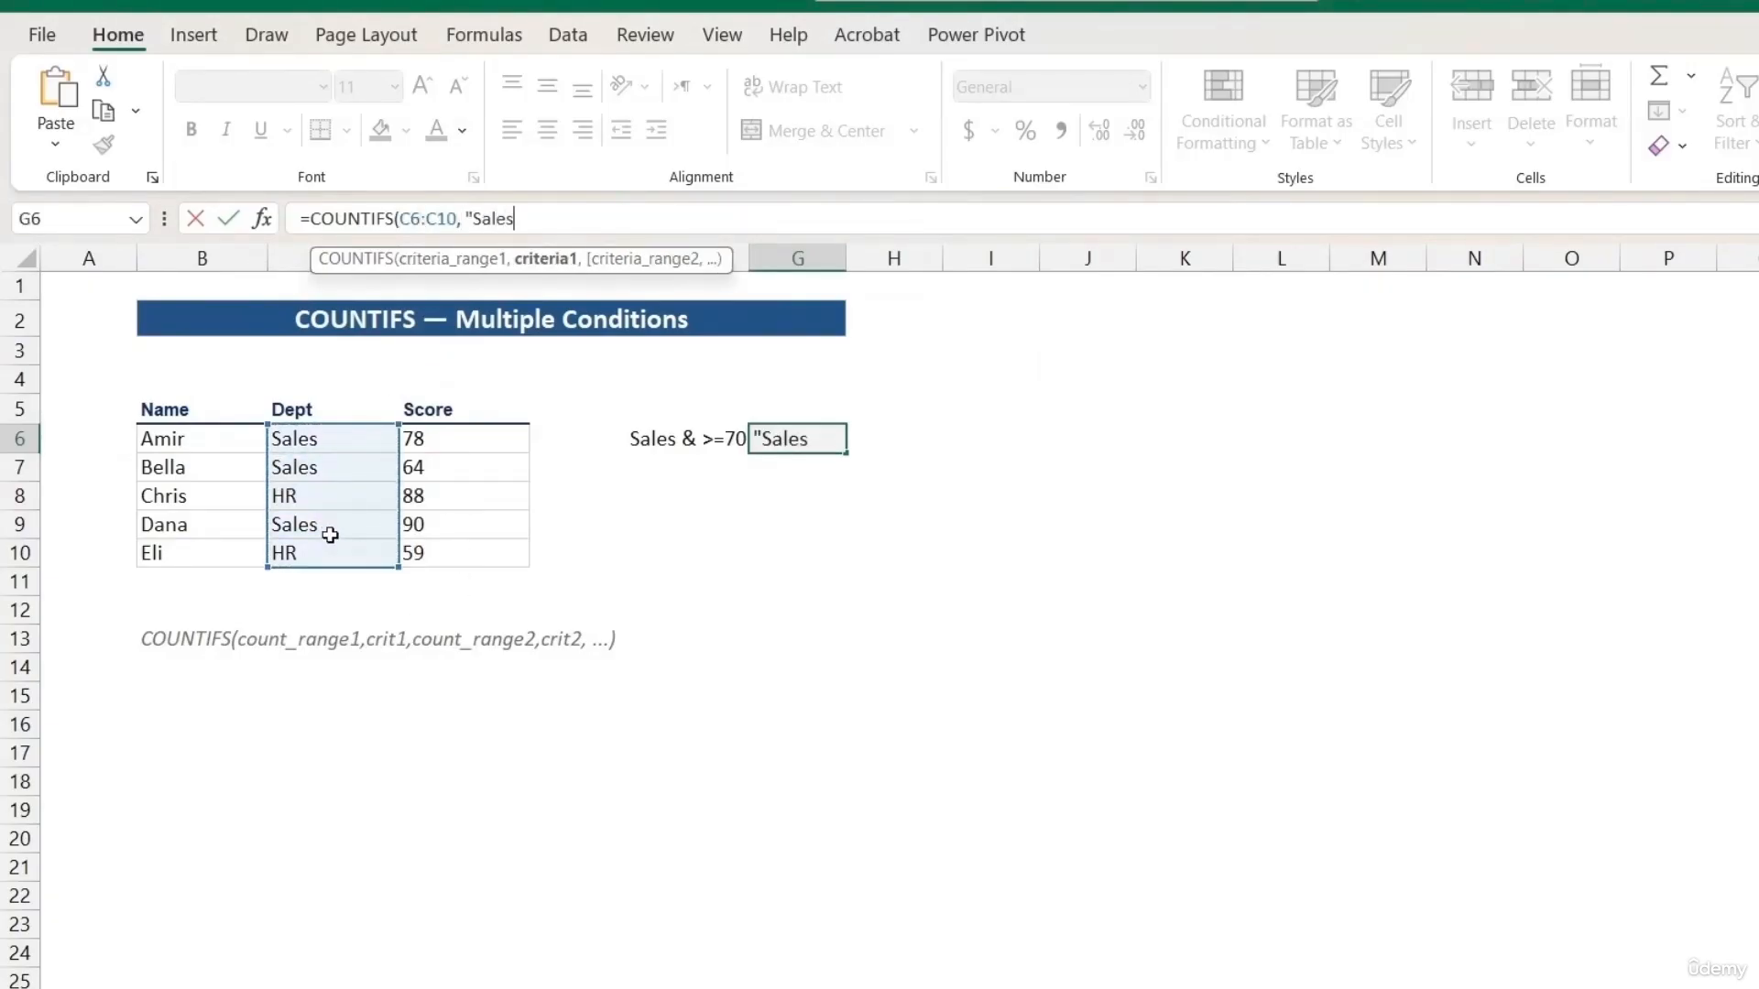
text(,)
key(BackSpace)
text(",)
Complete the COUNTIFS formula in G6 with second range D6:D10 and criterion ">=70".
drag(431, 446, 432, 553)
text(, ")
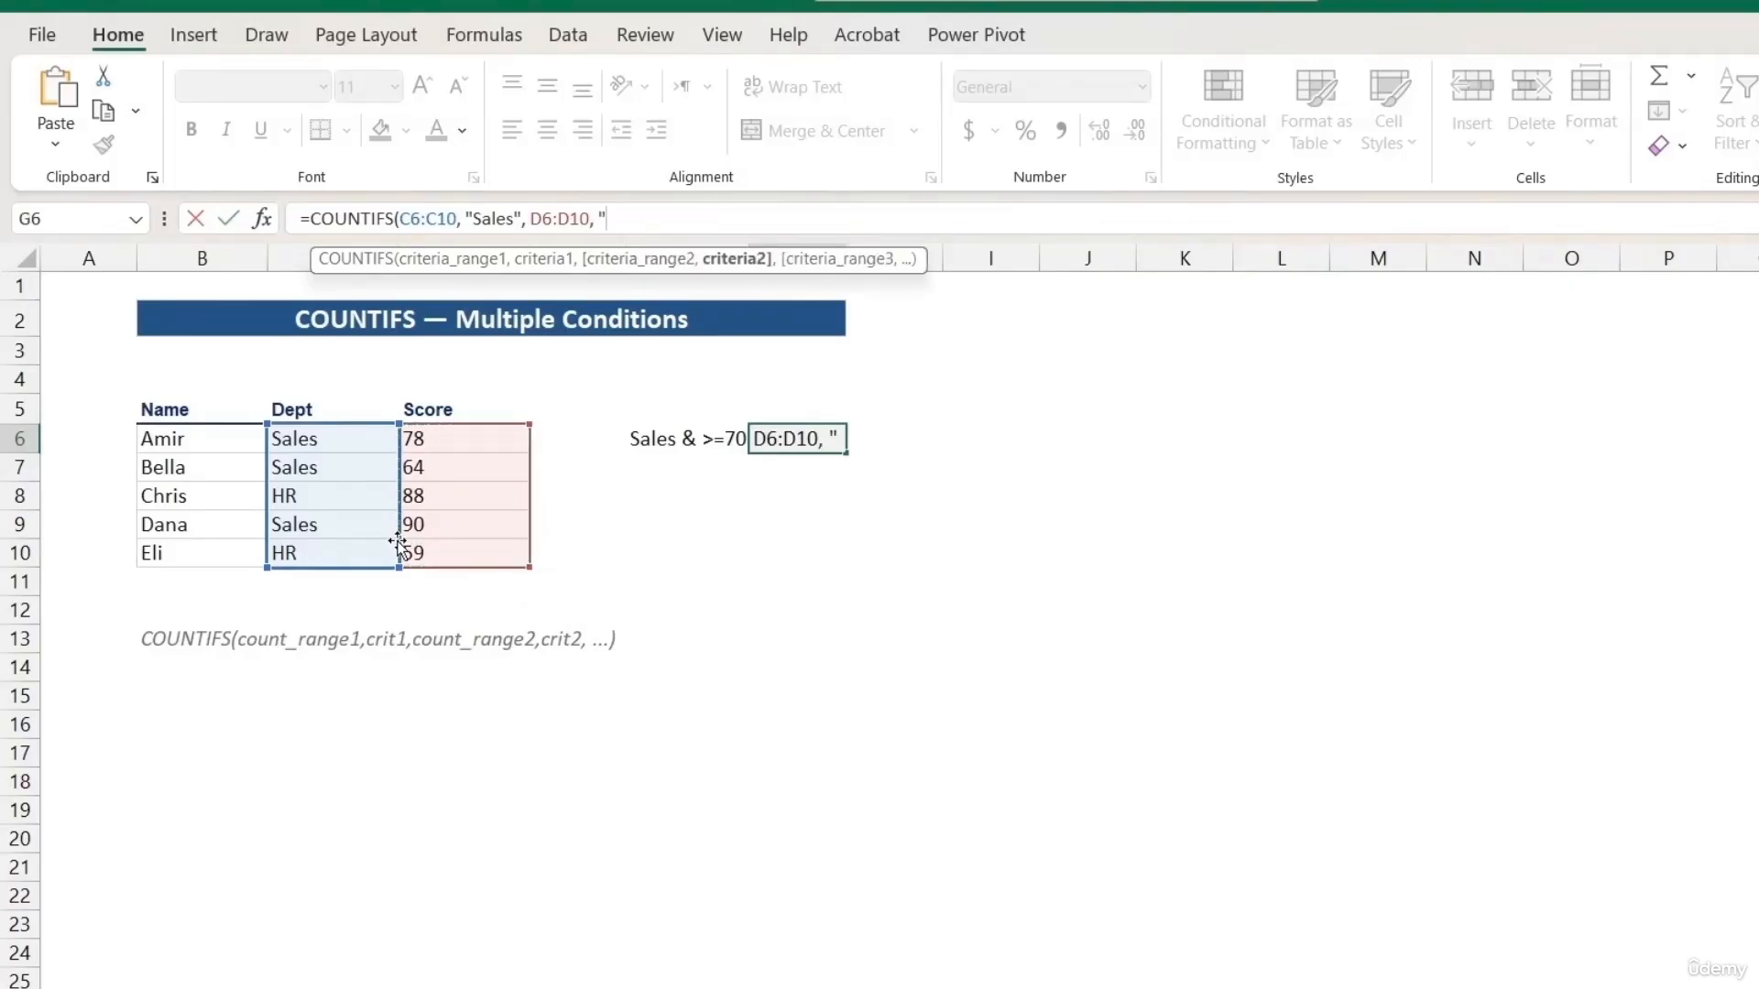
text(>=70"))
key(Return)
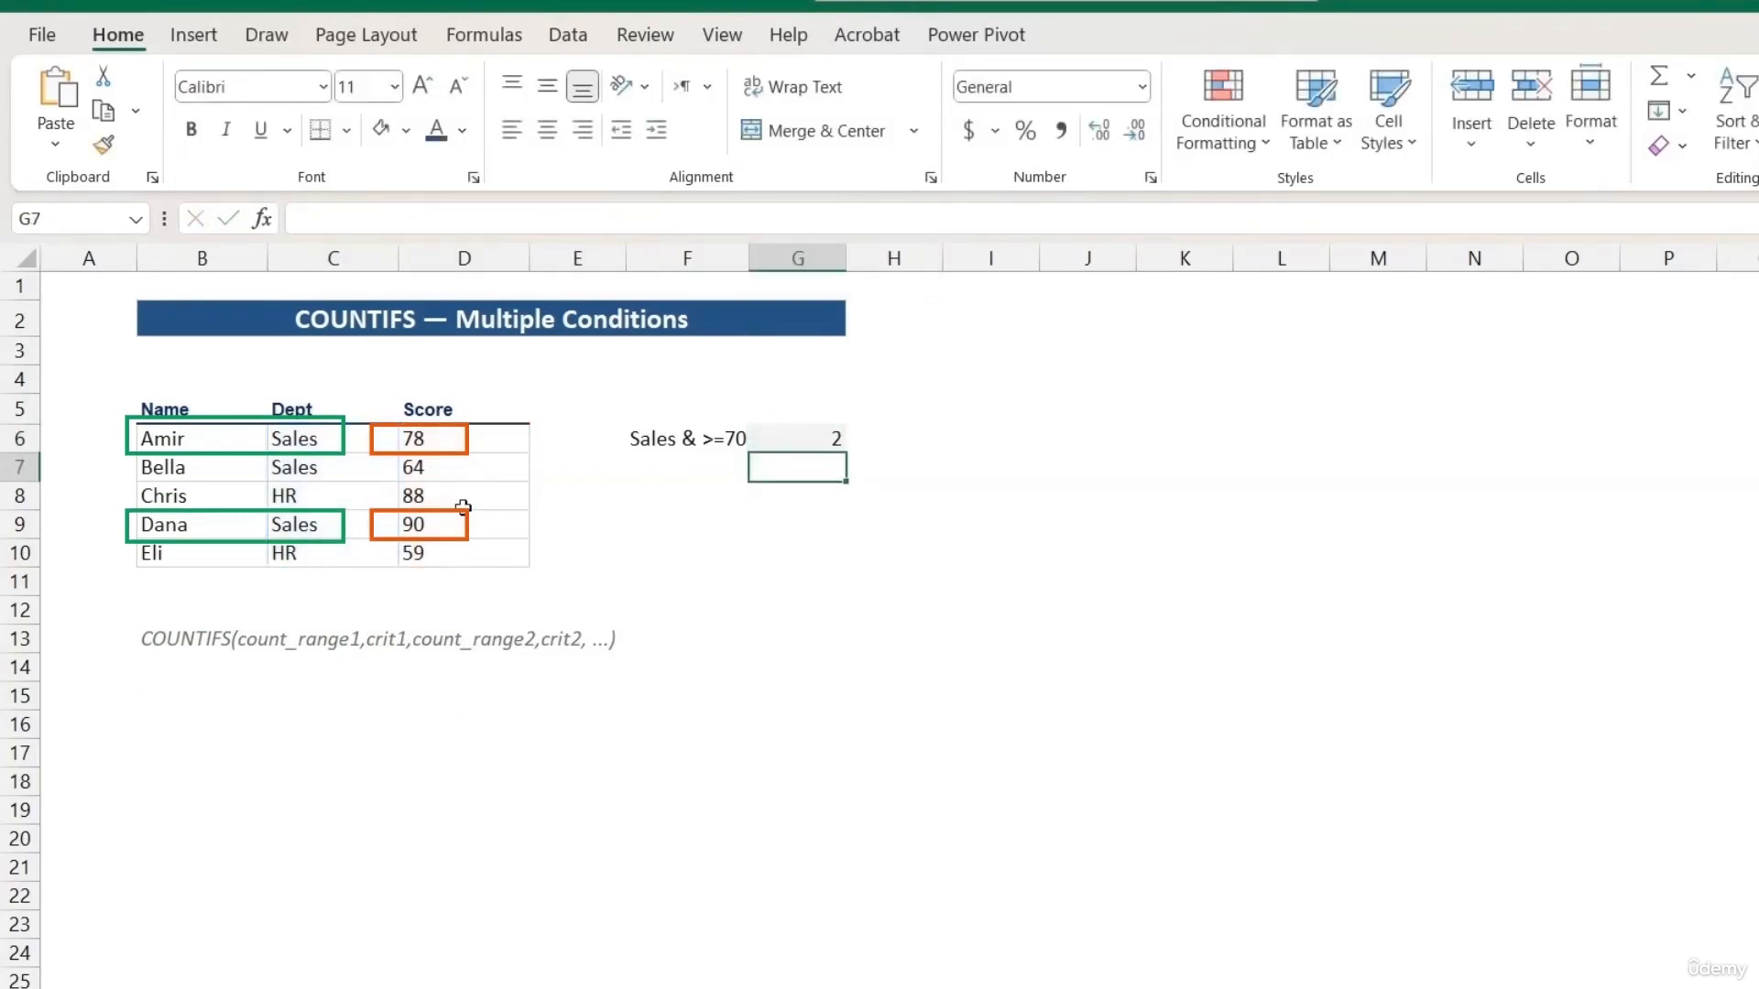
Compare the COUNTIFS formula in G6 with the COUNTIF formula in F6 of the Countif sheet.
click(780, 436)
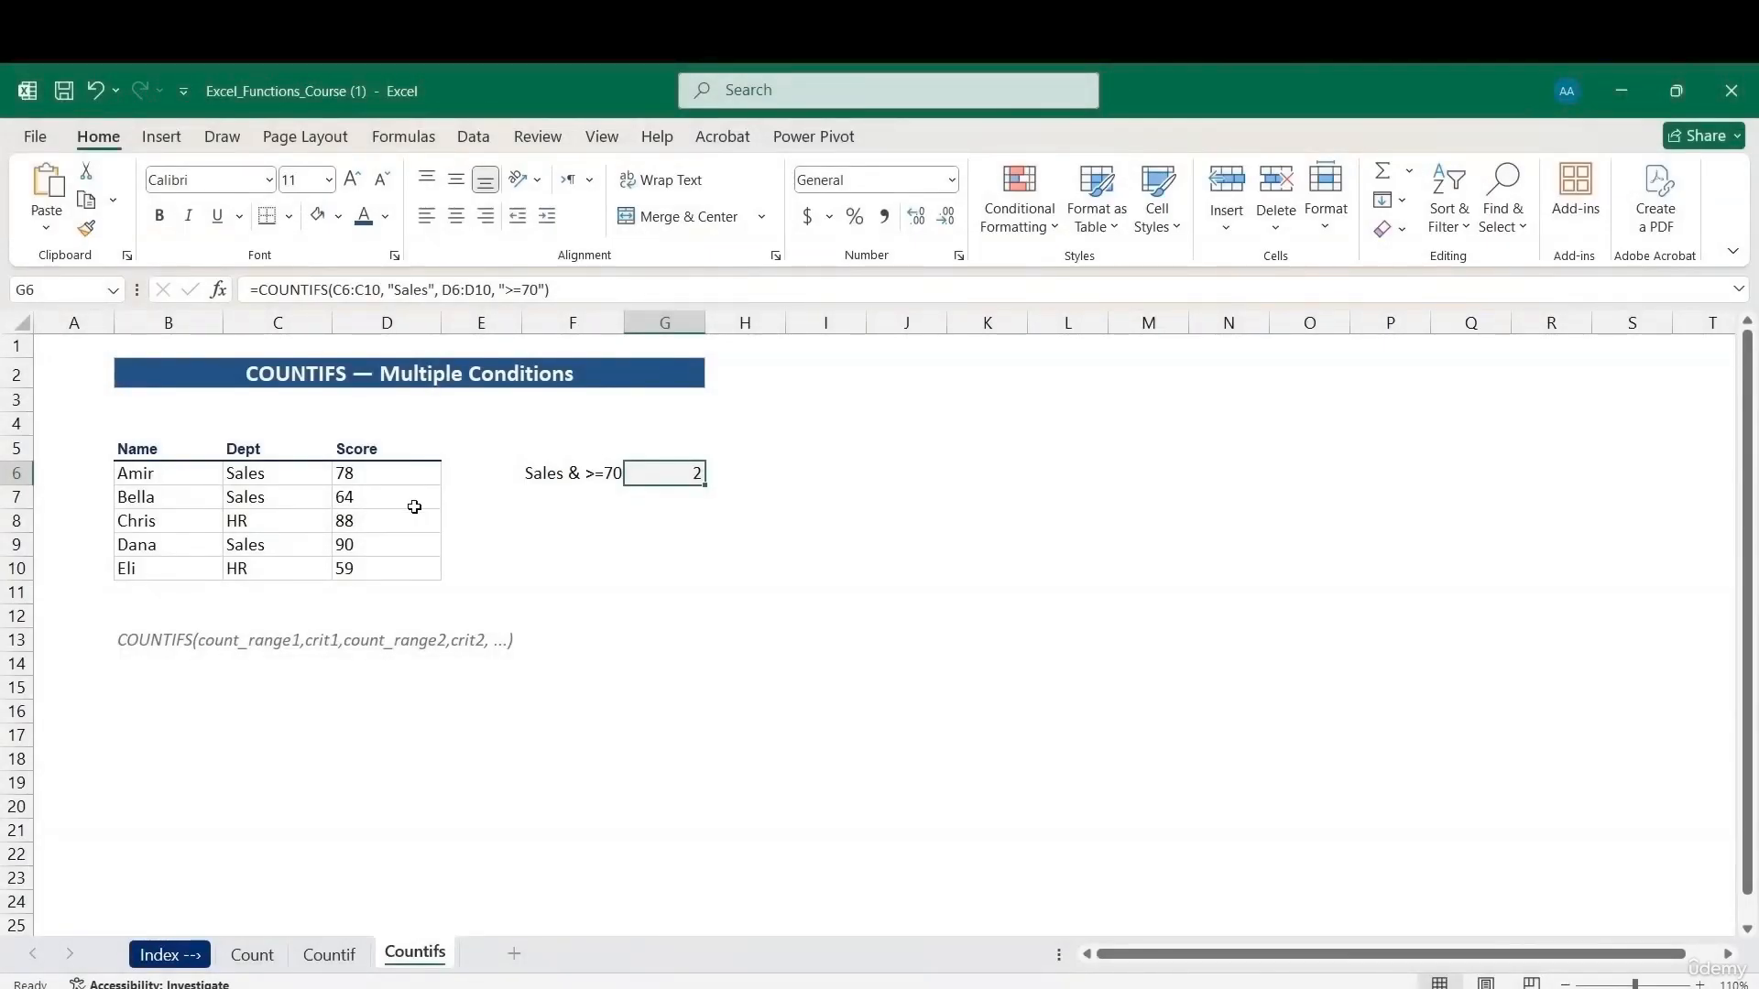
click(335, 954)
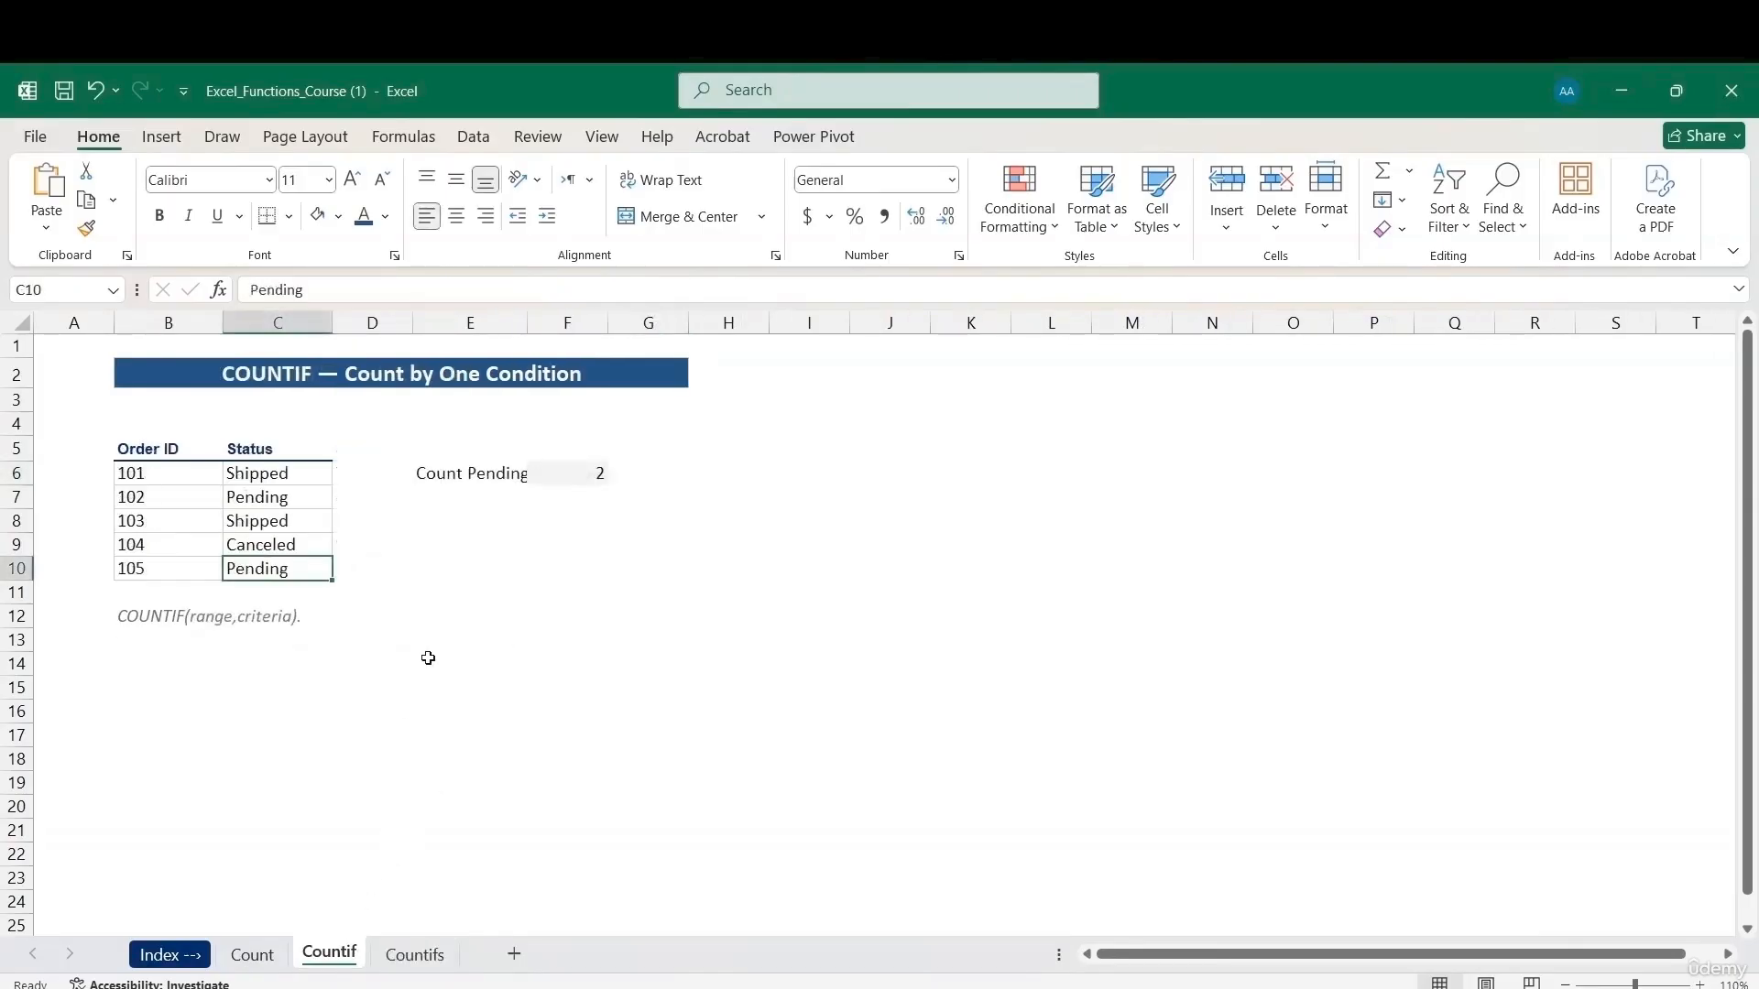
click(555, 474)
click(394, 956)
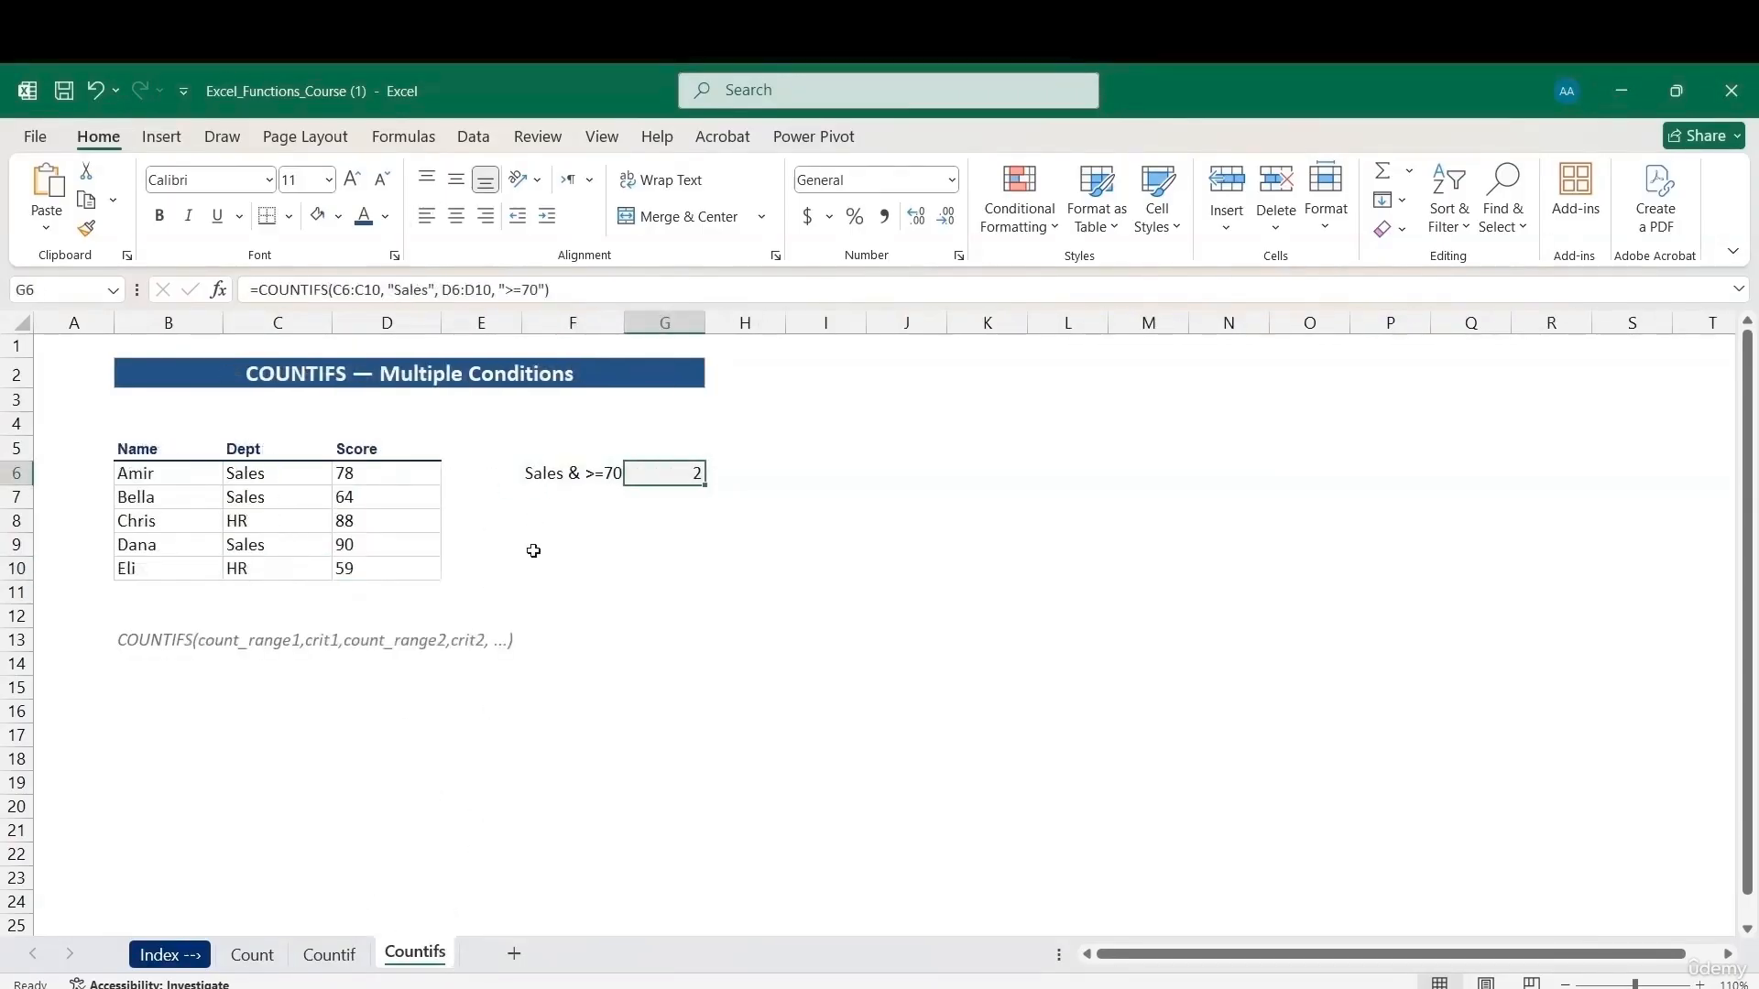
double_click(664, 470)
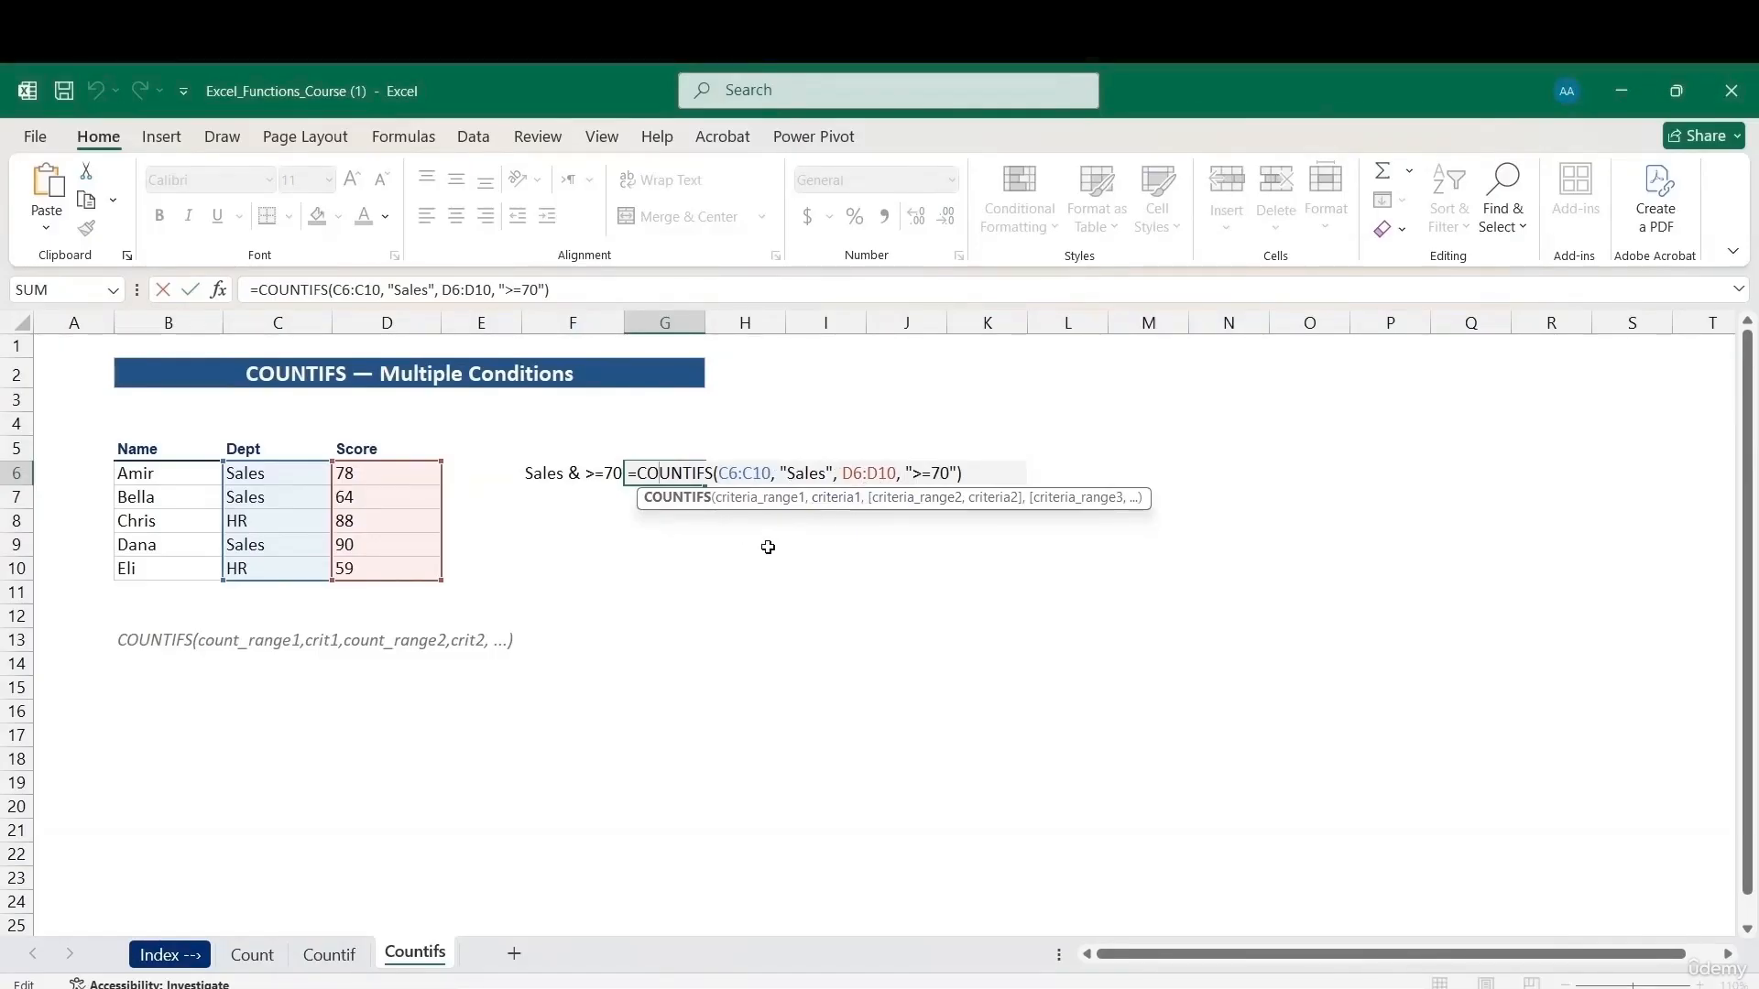
key(Escape)
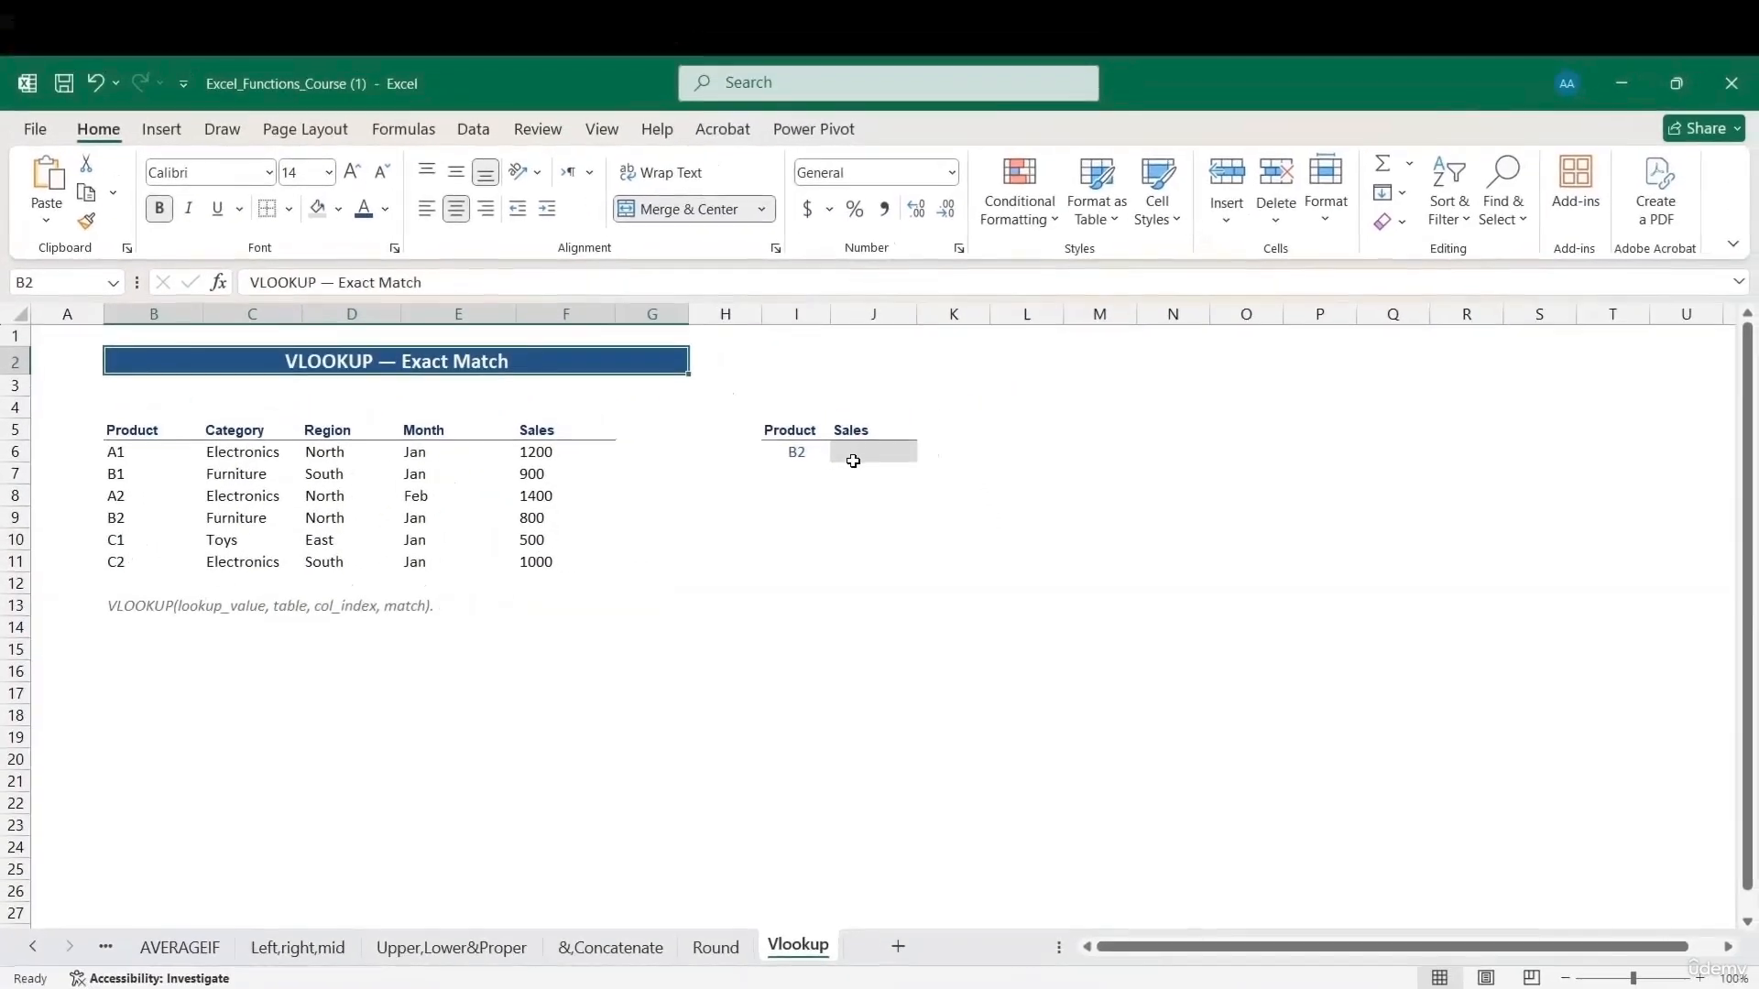
On the Vlookup sheet, examine the arguments of the VLOOKUP function for J6 without inserting it.
click(1019, 411)
click(218, 282)
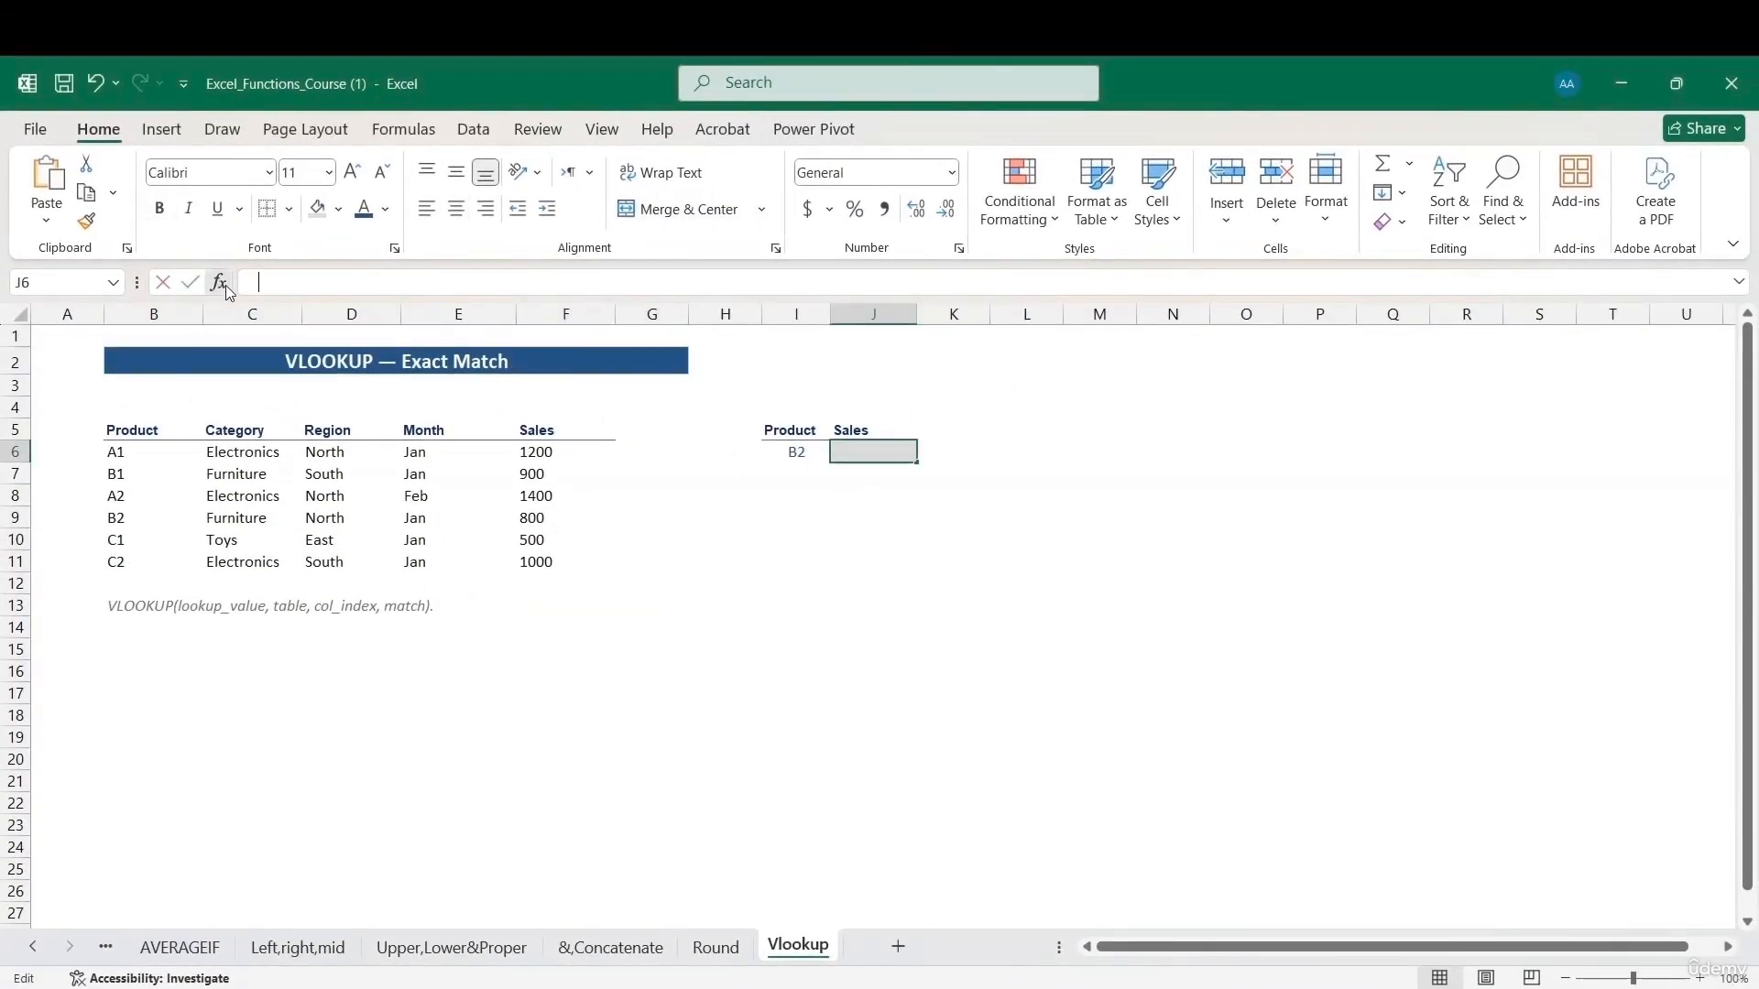
click(774, 522)
double_click(775, 520)
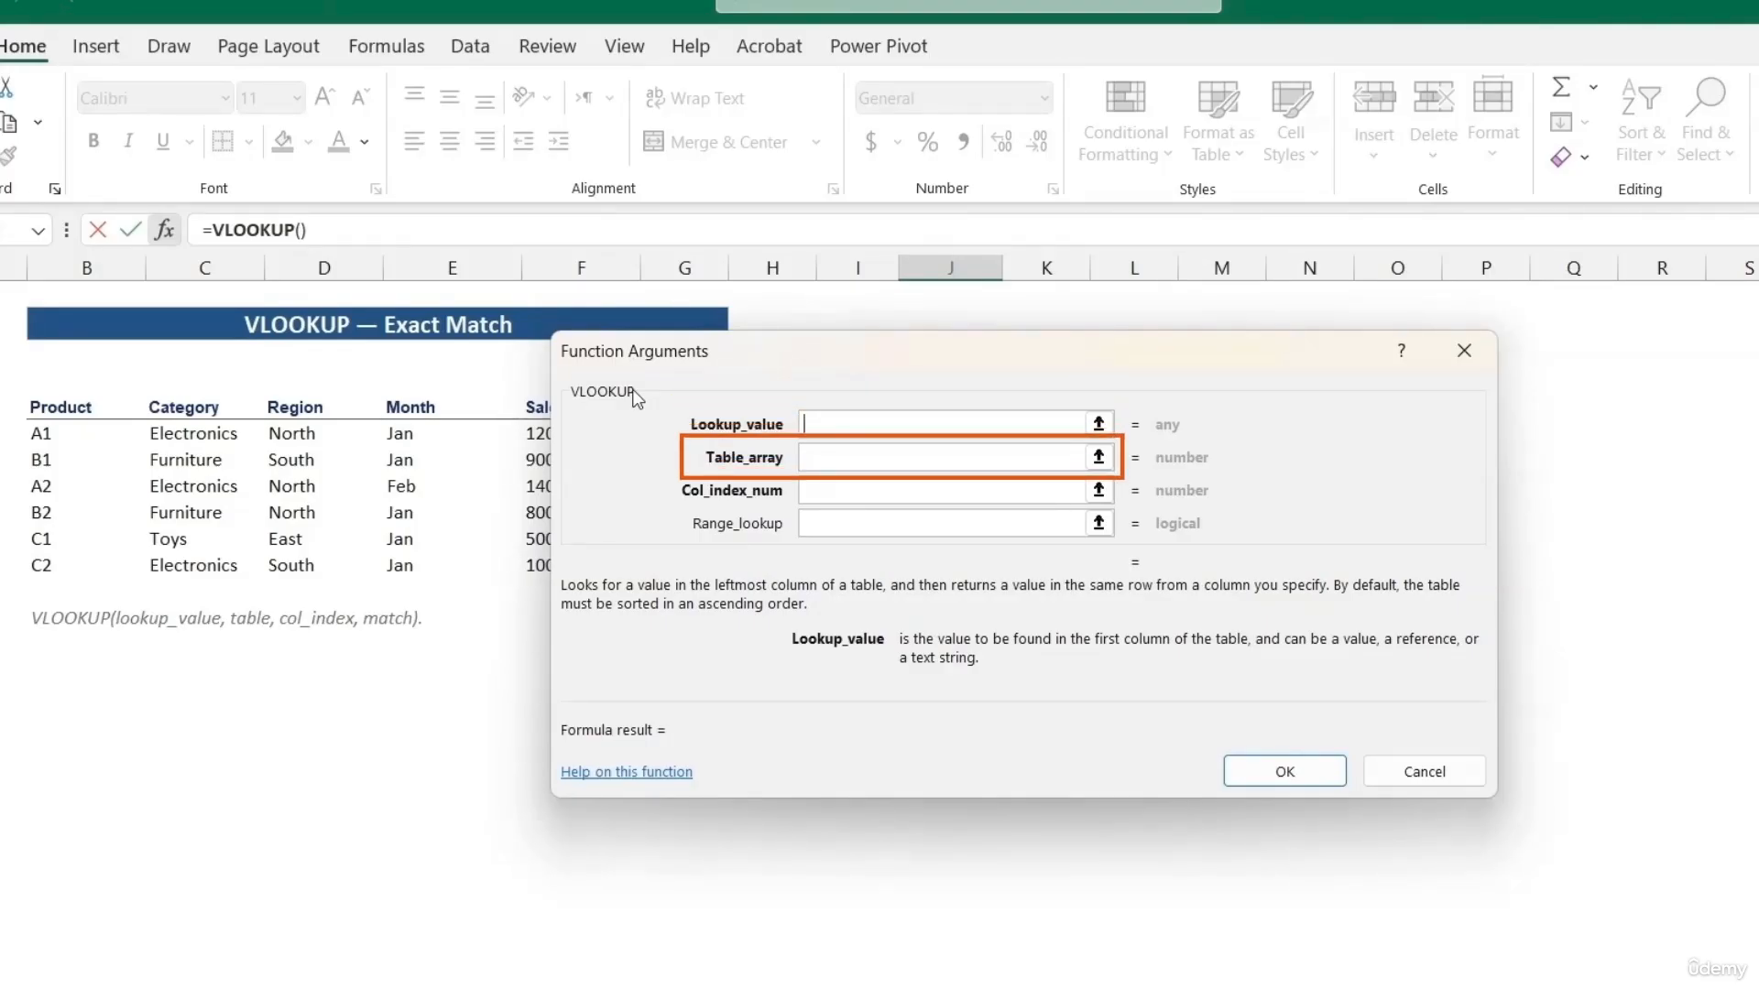
drag(644, 371, 682, 371)
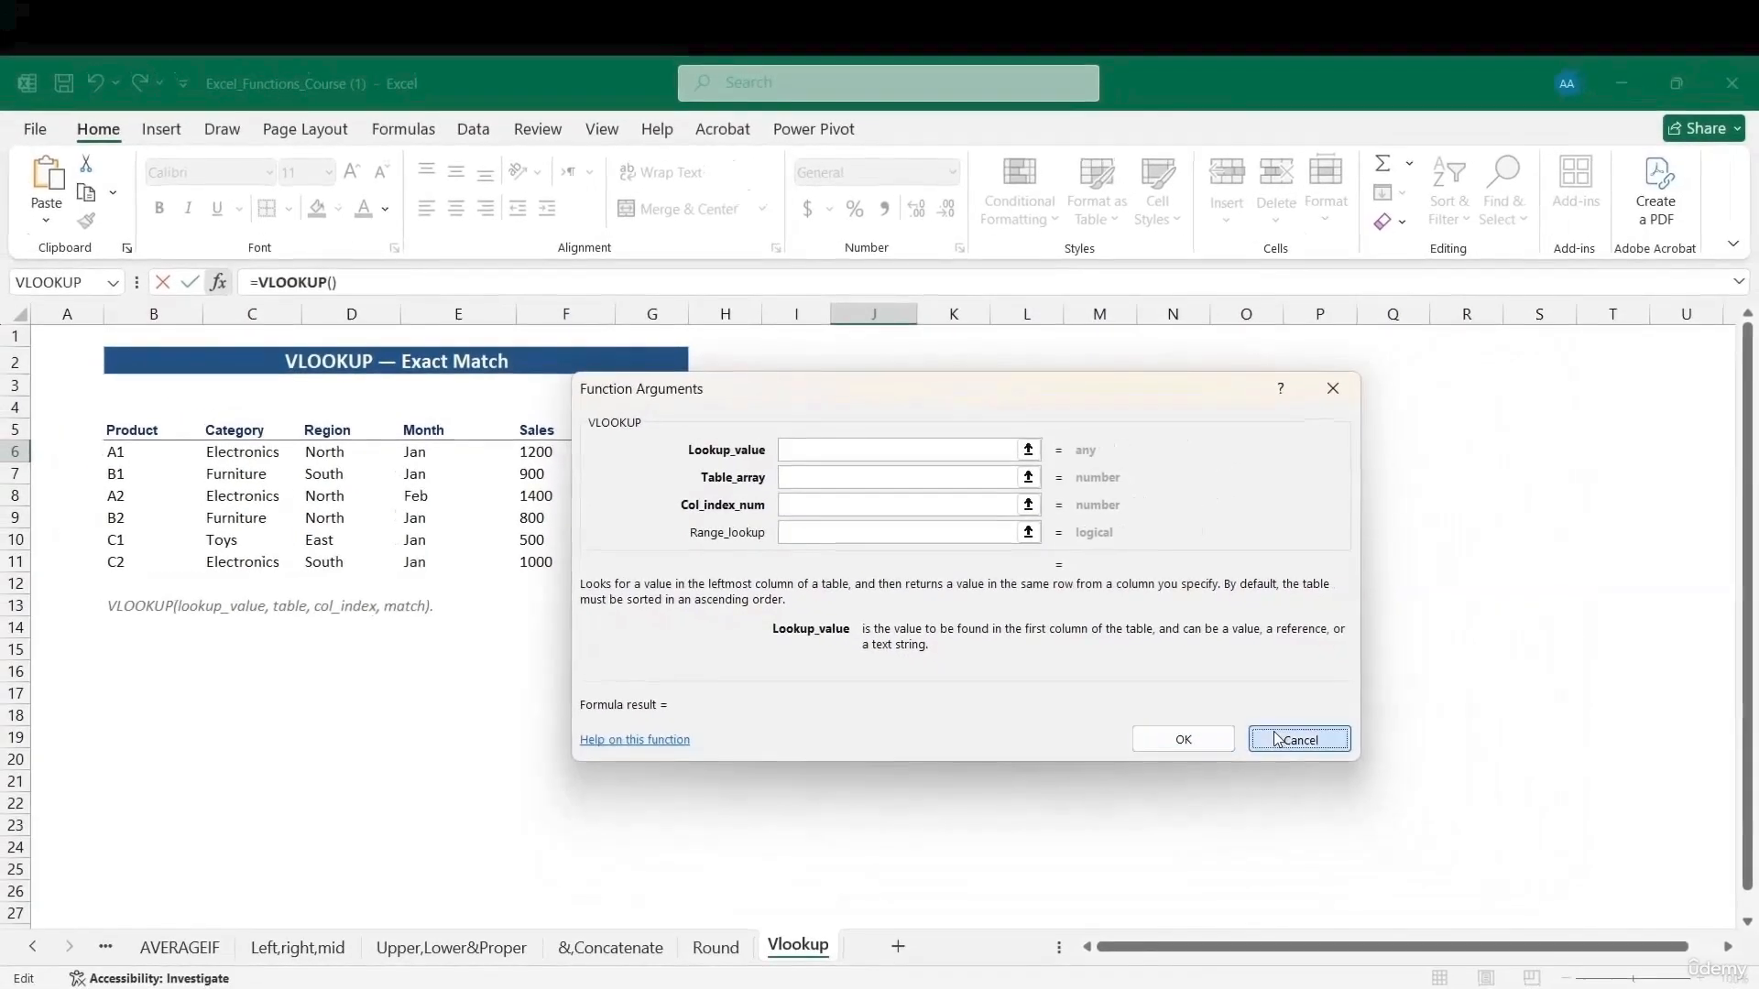
click(1457, 778)
Begin a VLOOKUP formula in J6 that uses the product in I6 as its lookup value.
click(376, 281)
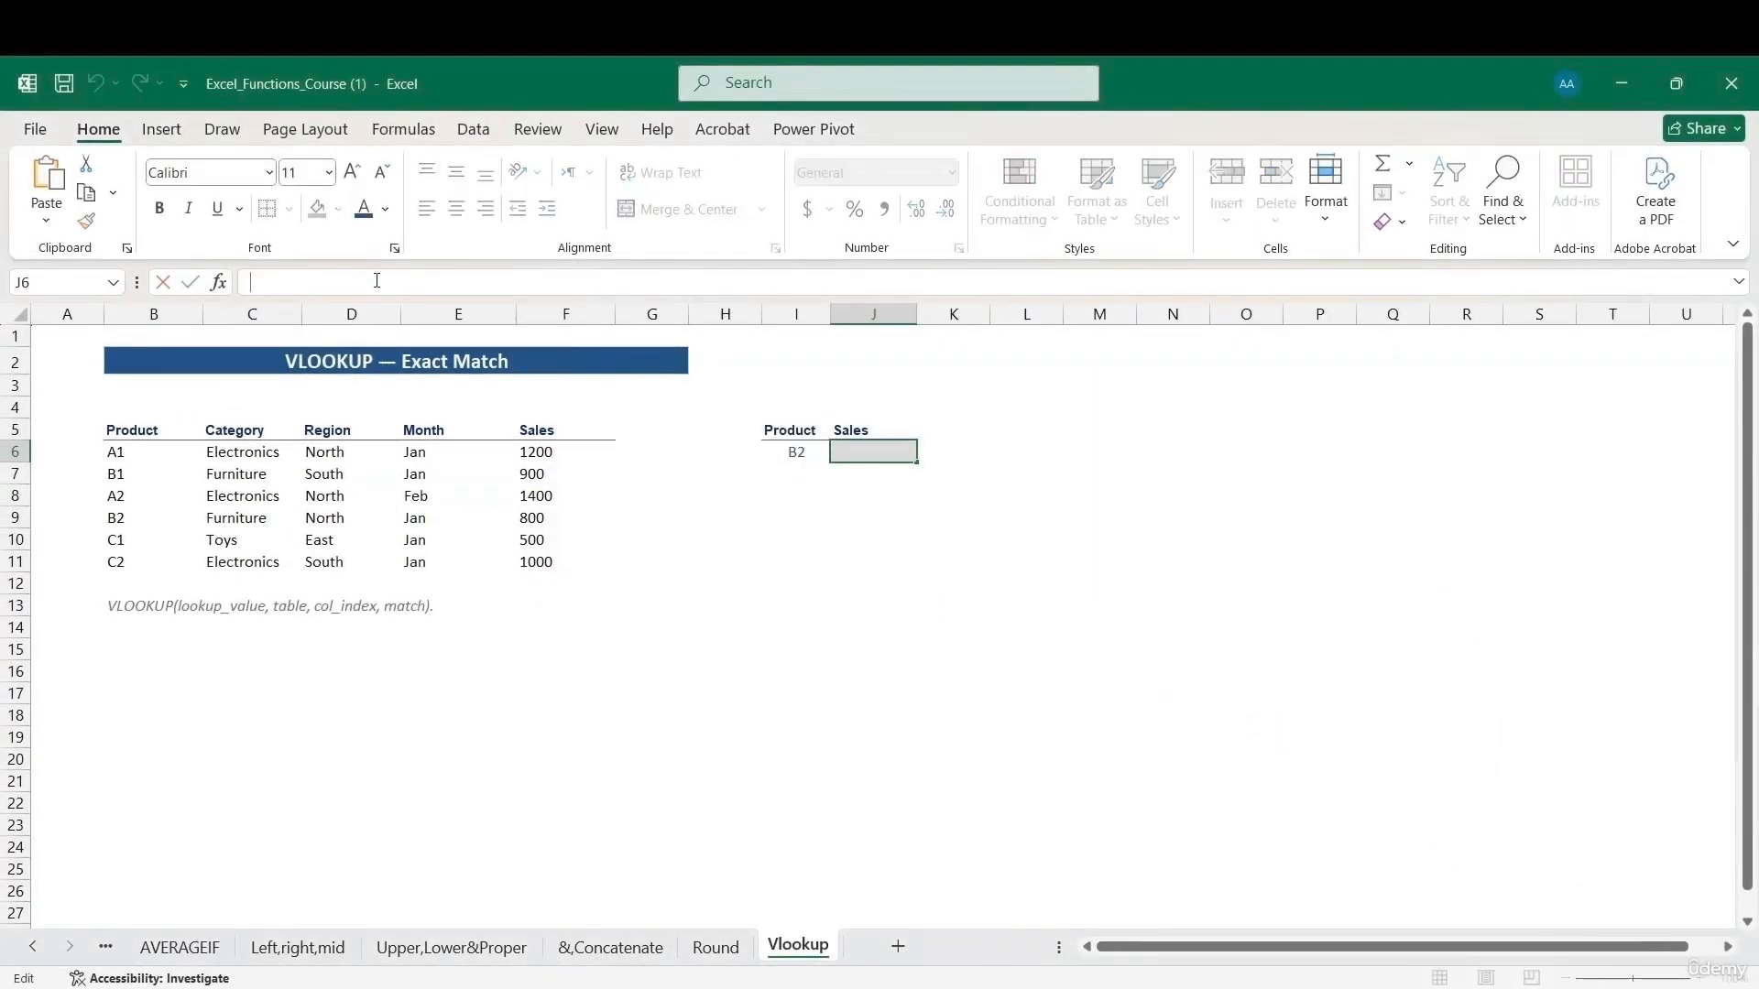
text(=)
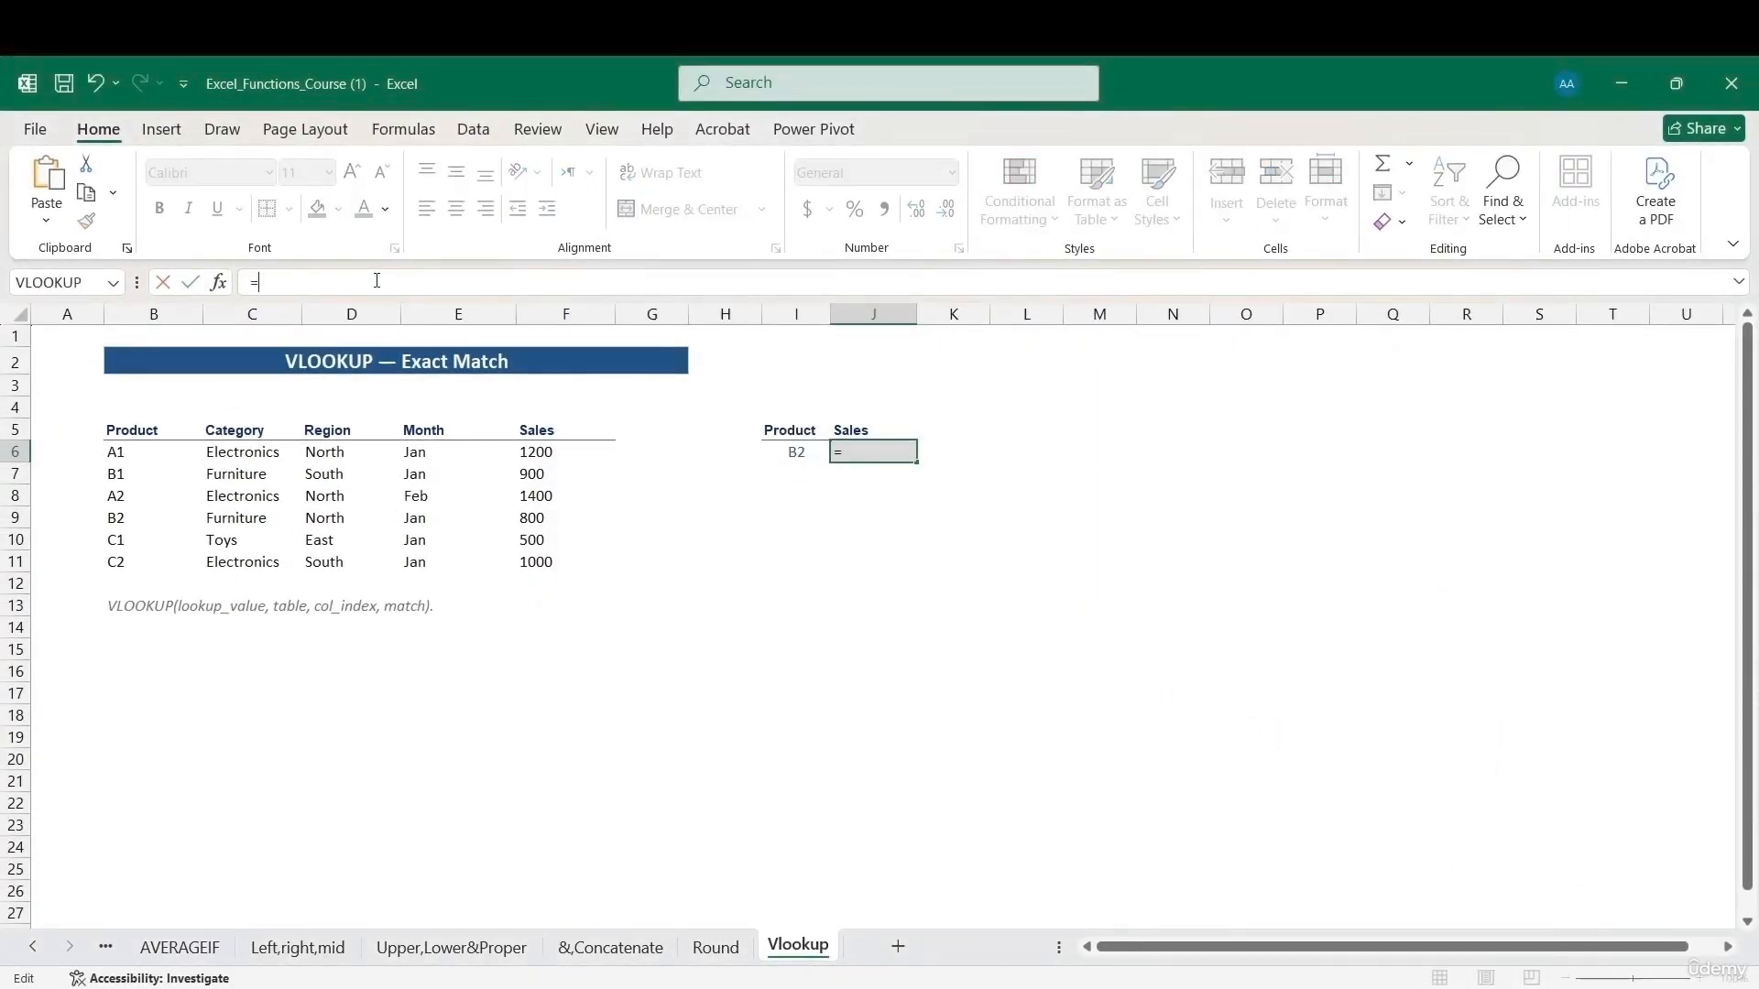
text(vloo)
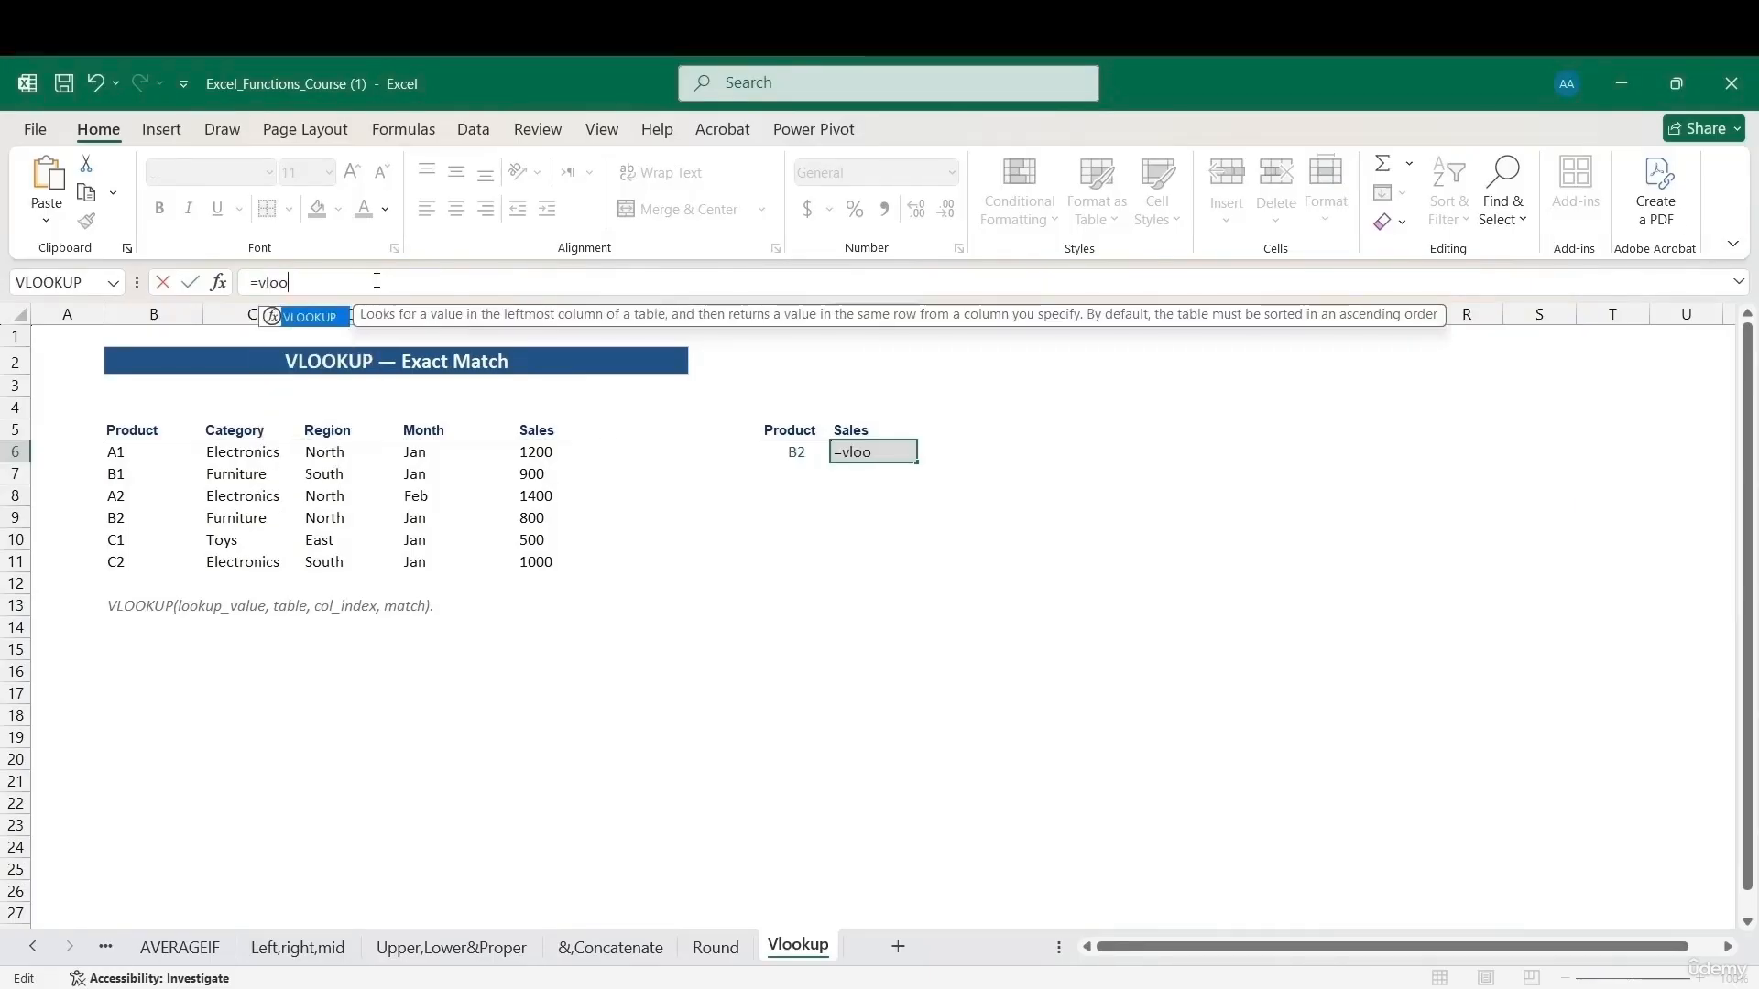
double_click(324, 321)
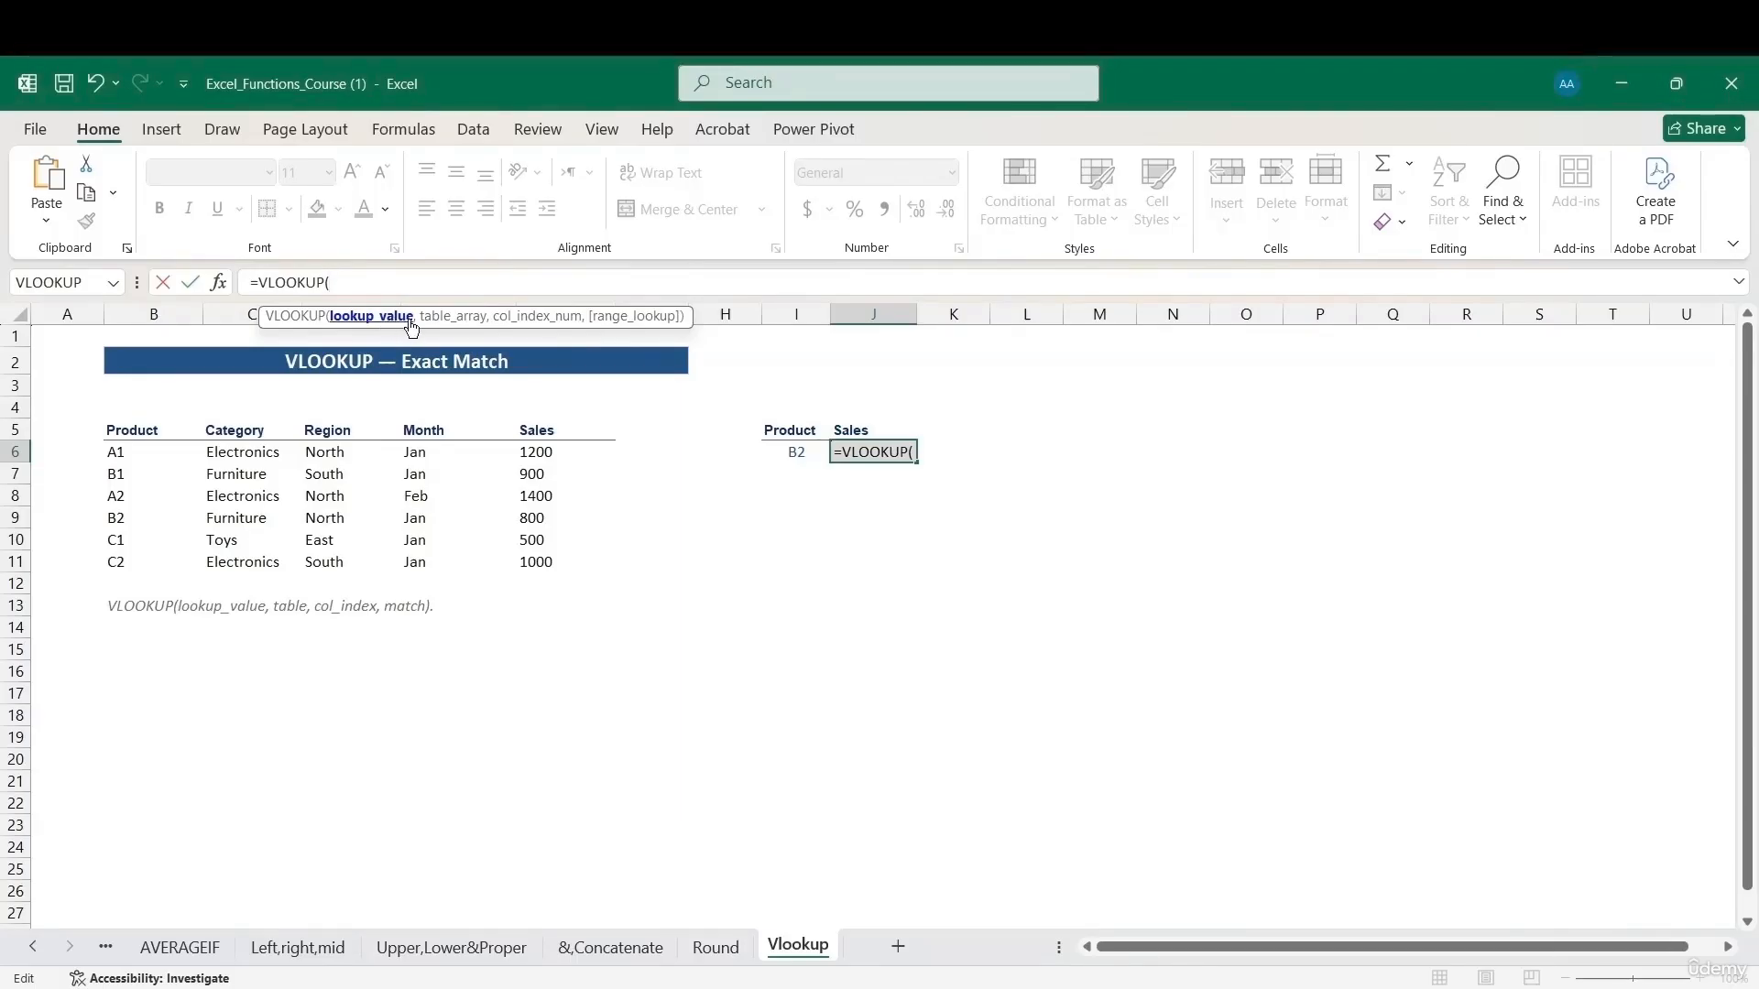
click(794, 462)
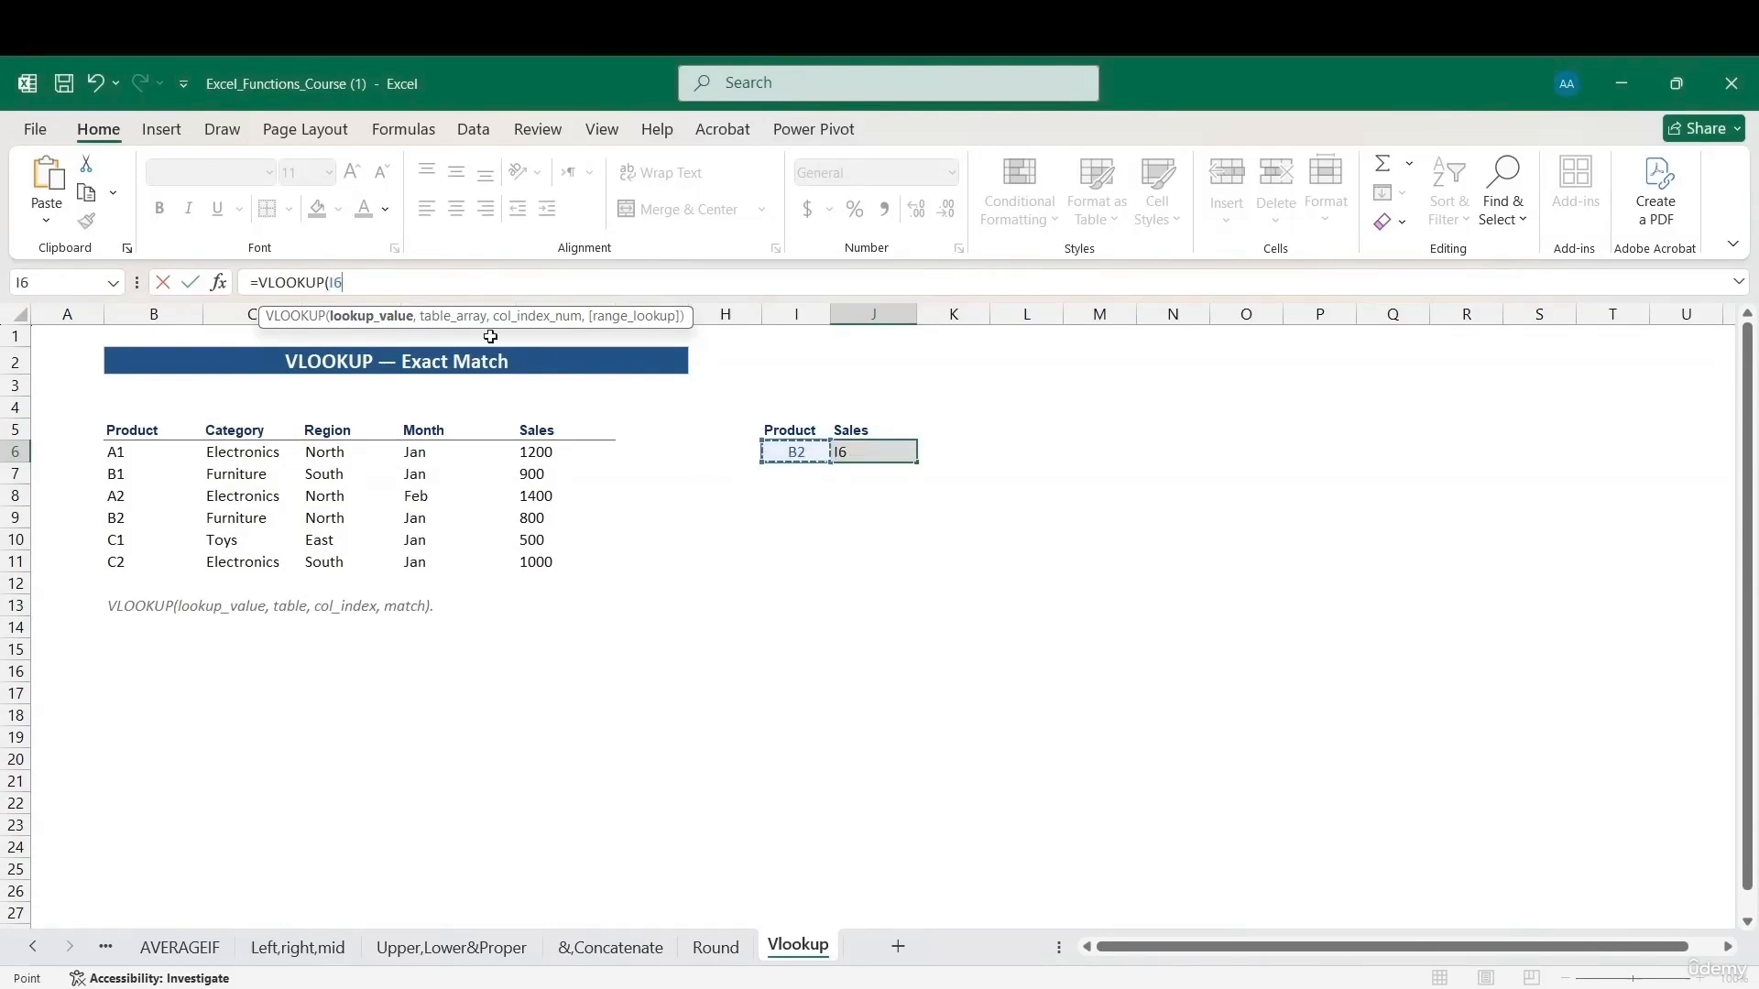
click(368, 282)
text(,)
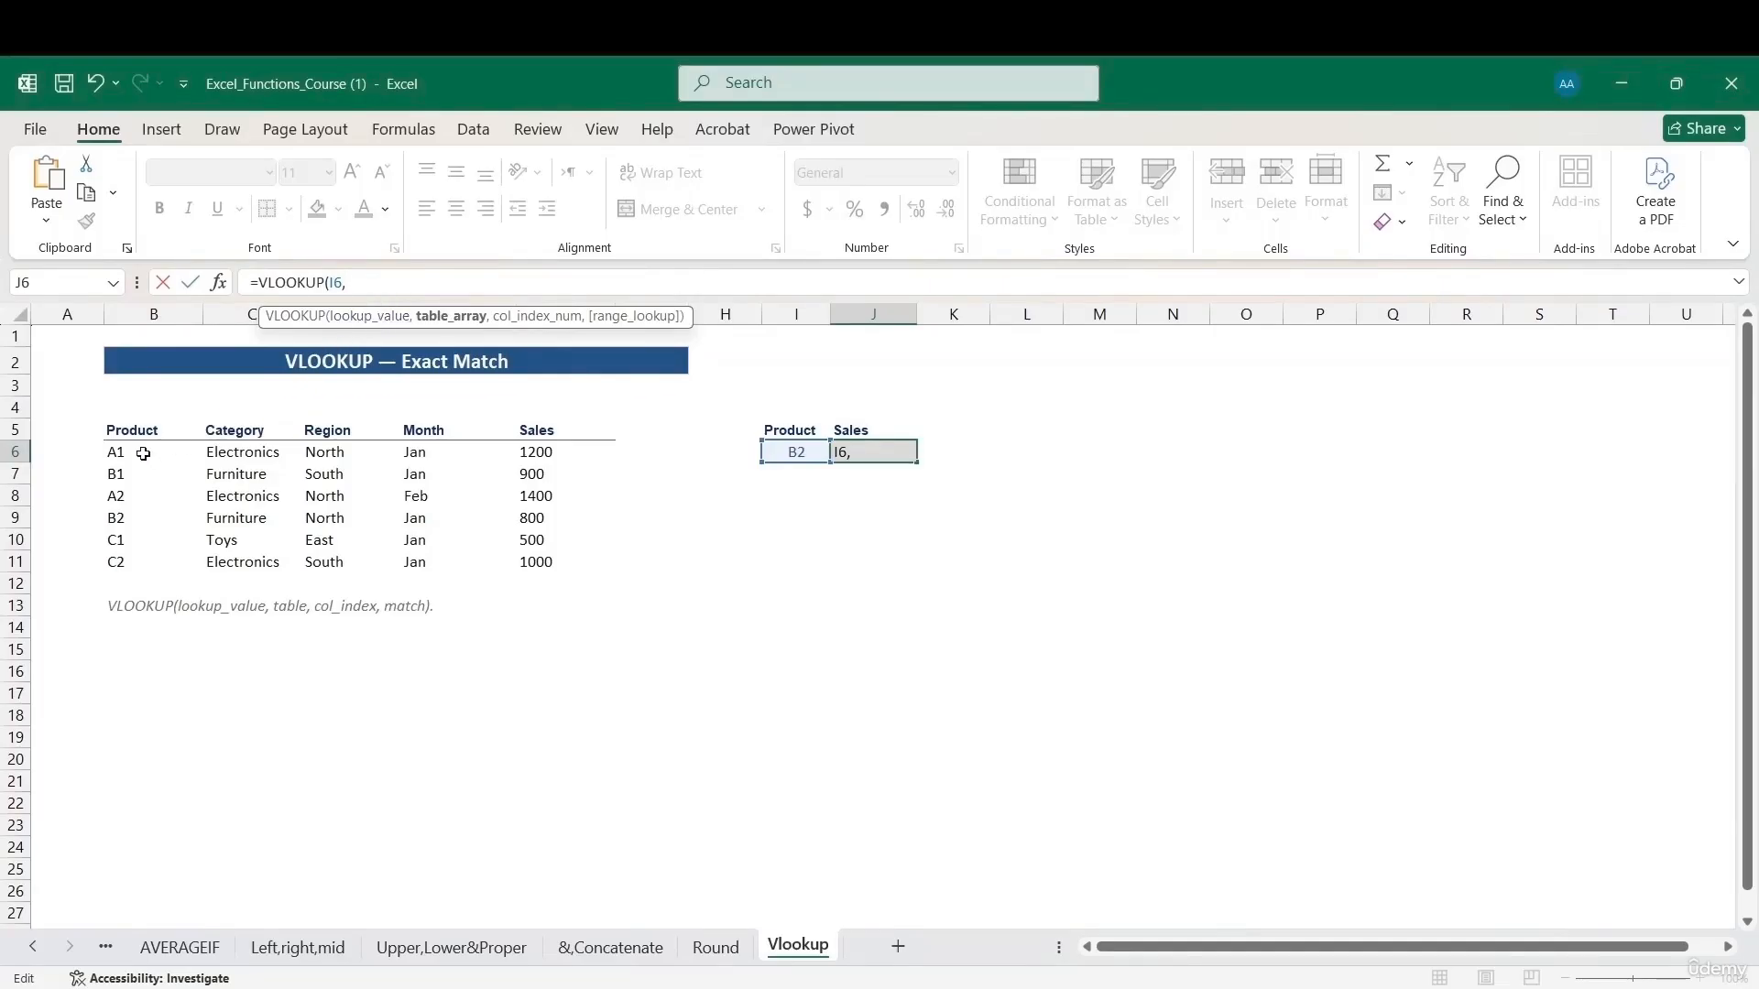
Add the product table B6:F11 as the VLOOKUP table array, locked as absolute reference $B$6:$F$11.
drag(142, 453, 543, 574)
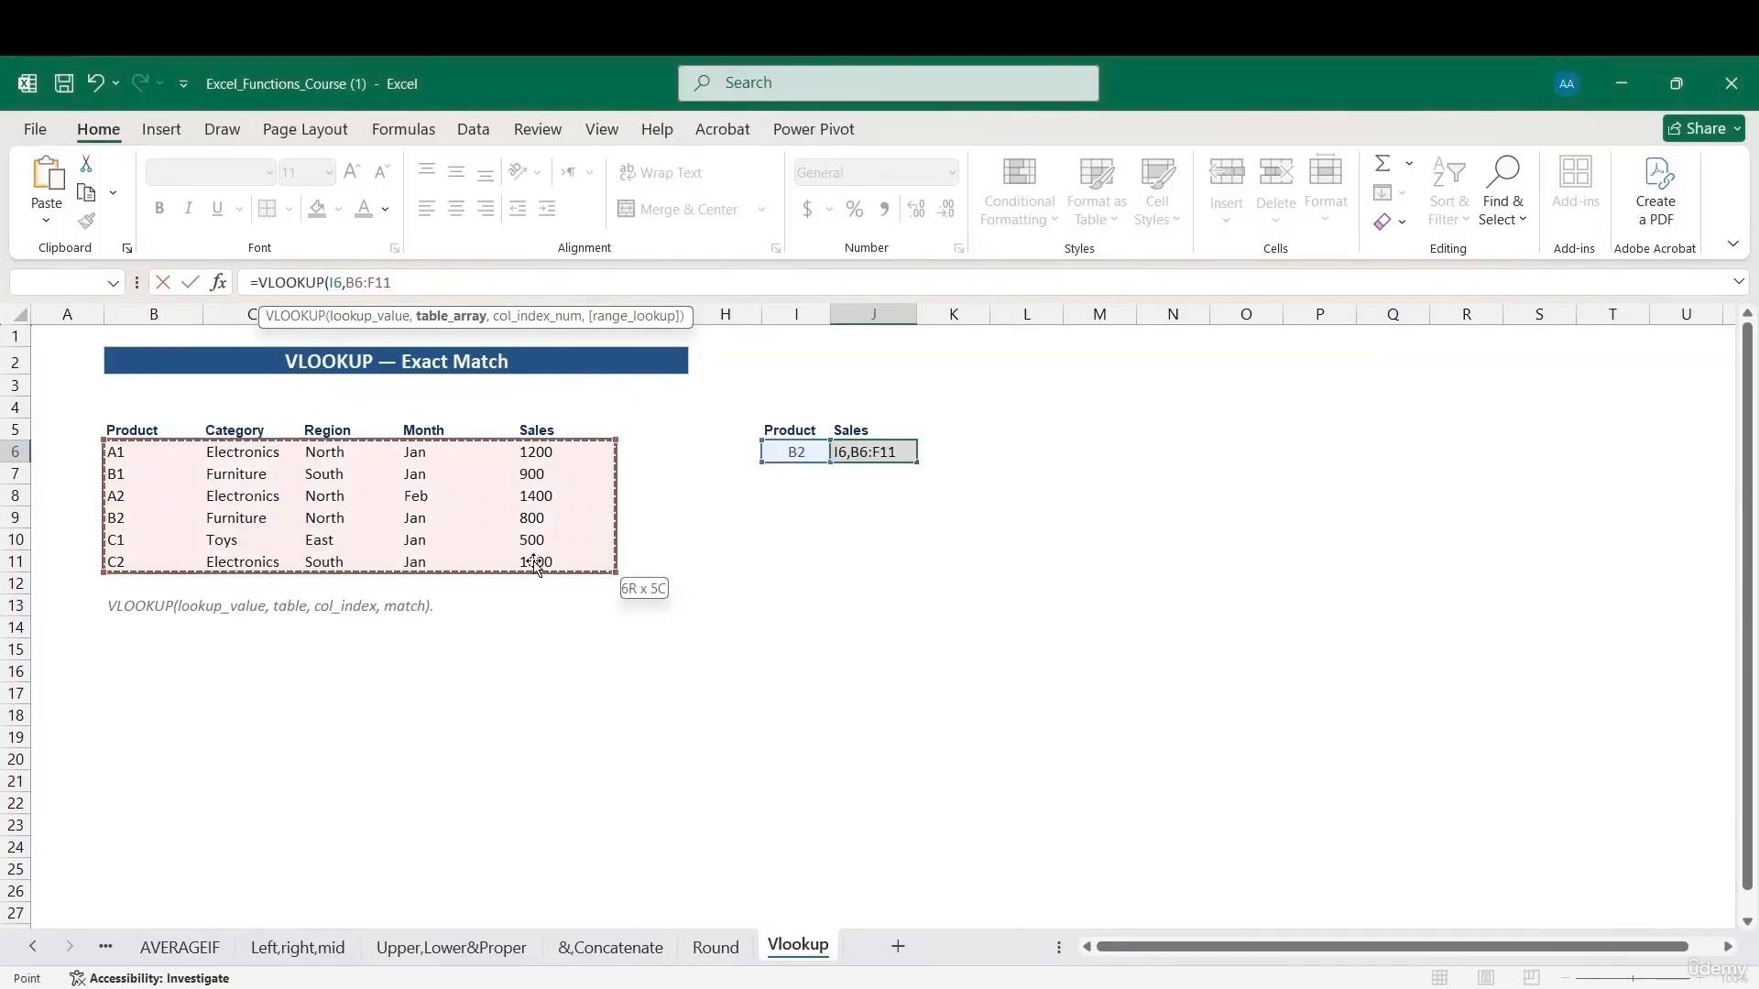
drag(536, 565, 534, 563)
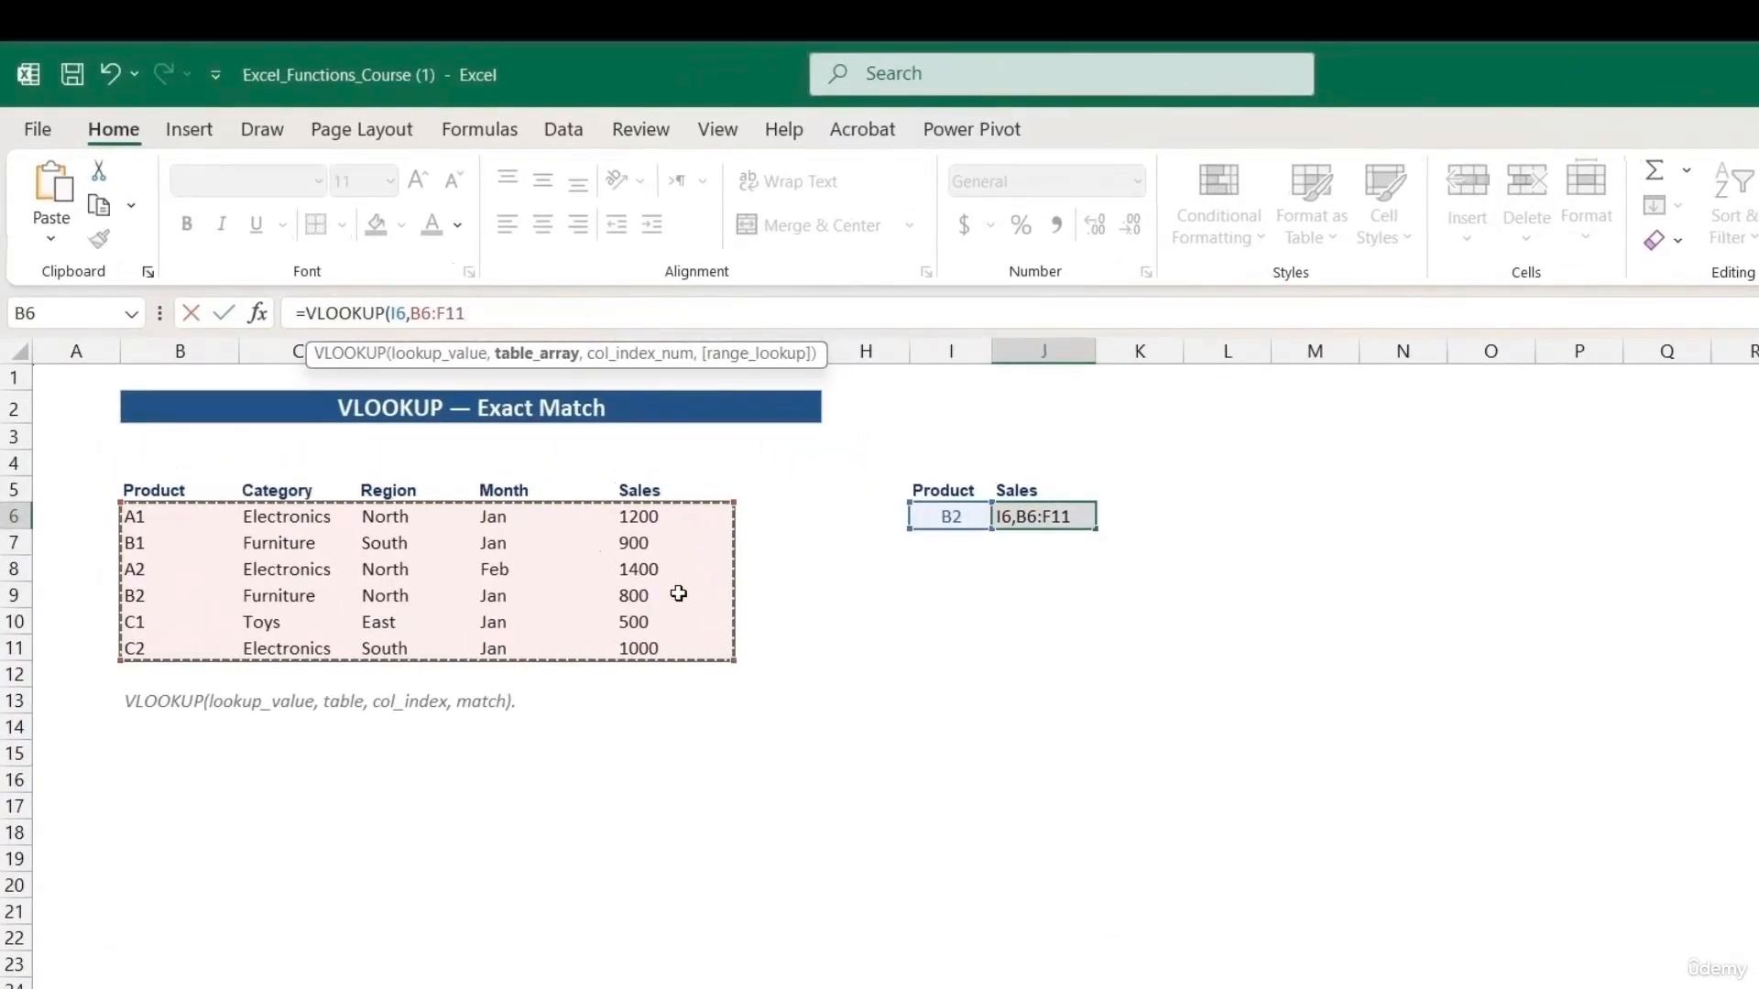
key(F4)
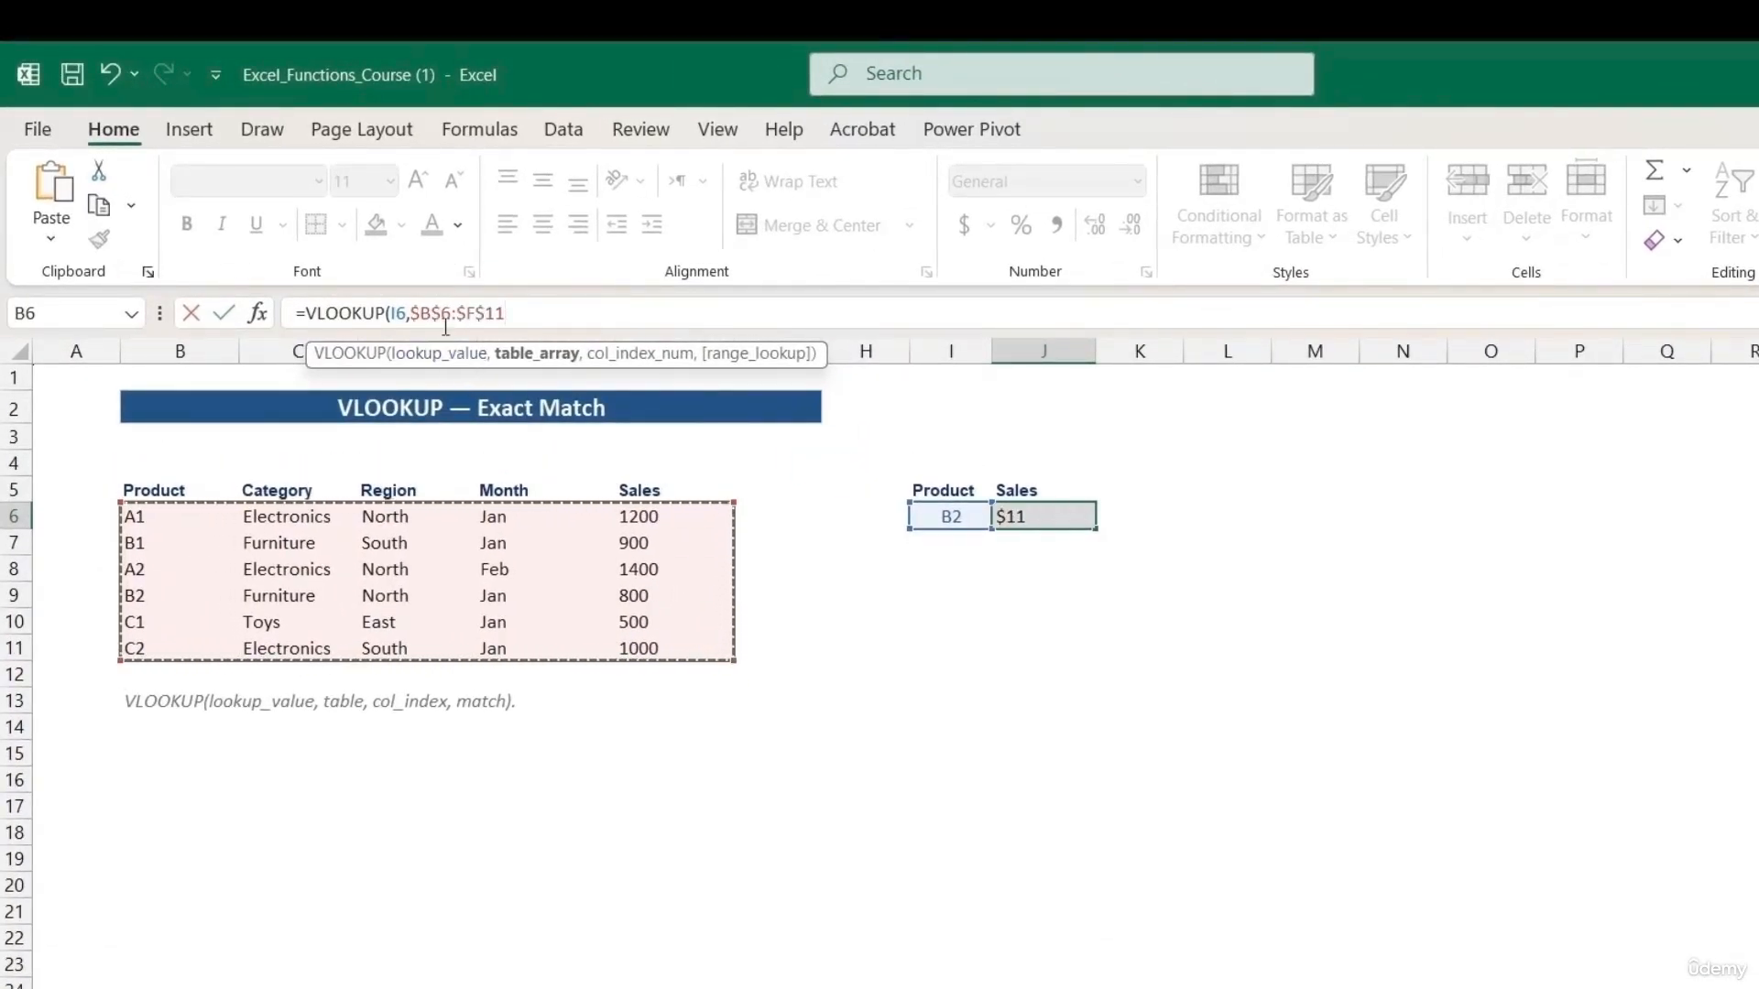
click(589, 314)
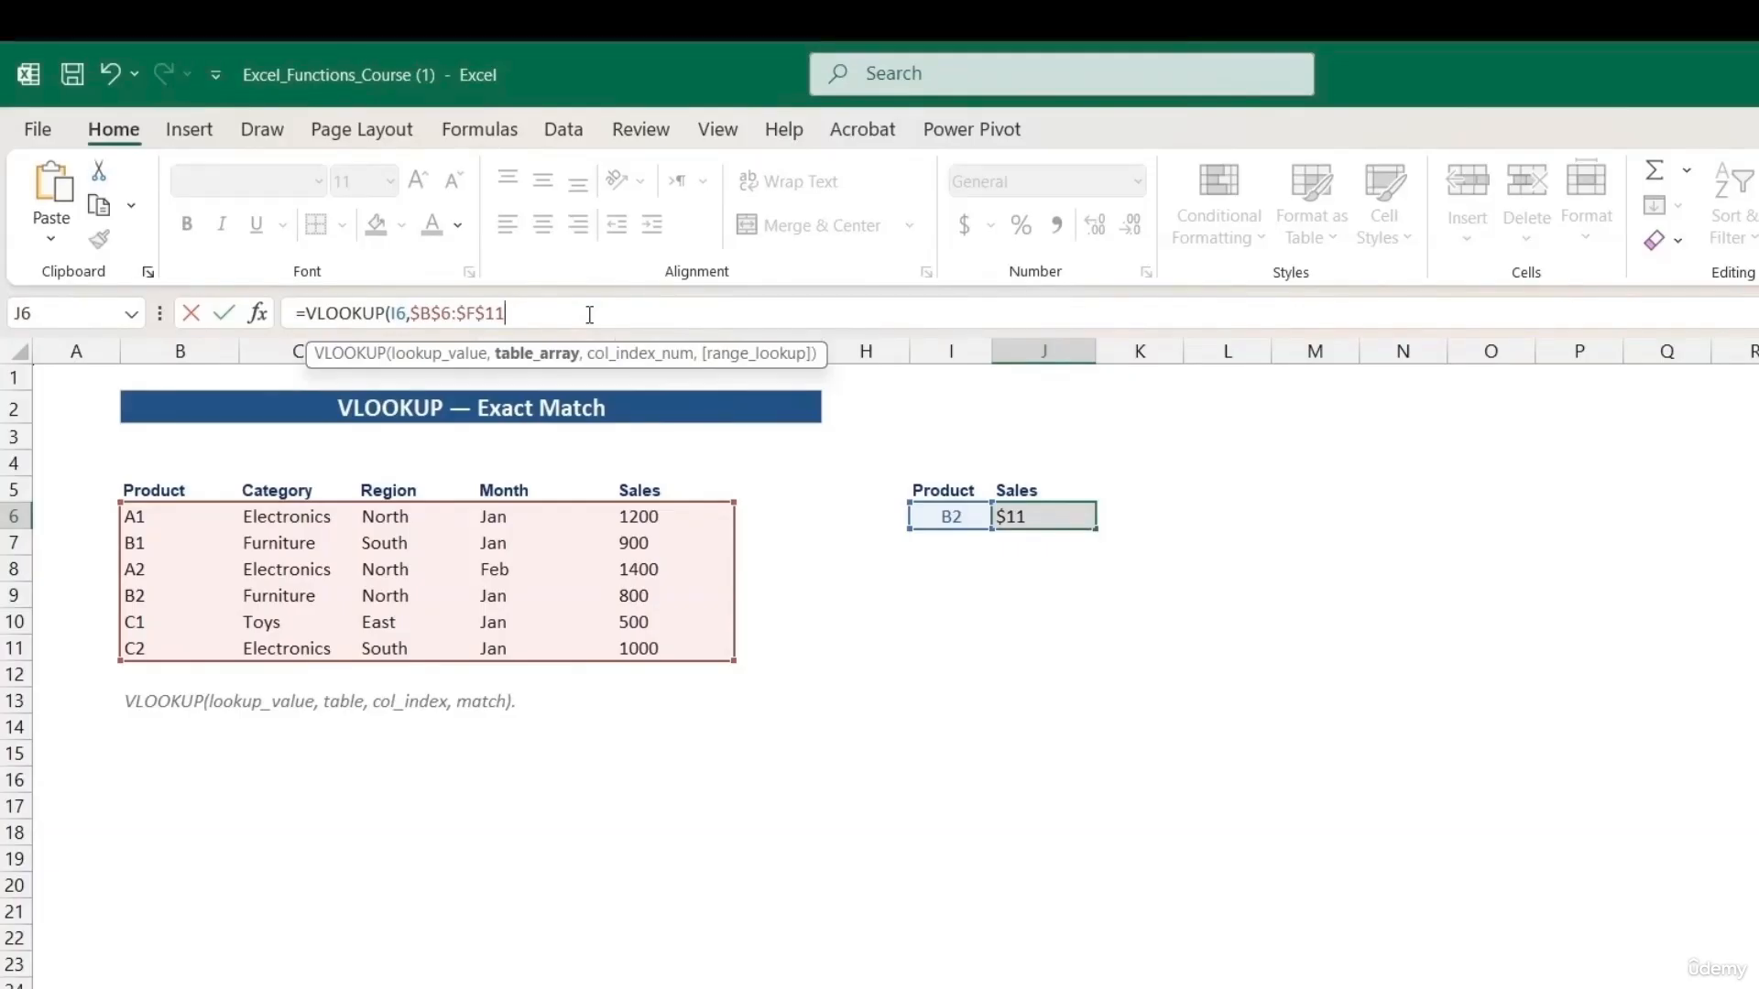
text(,)
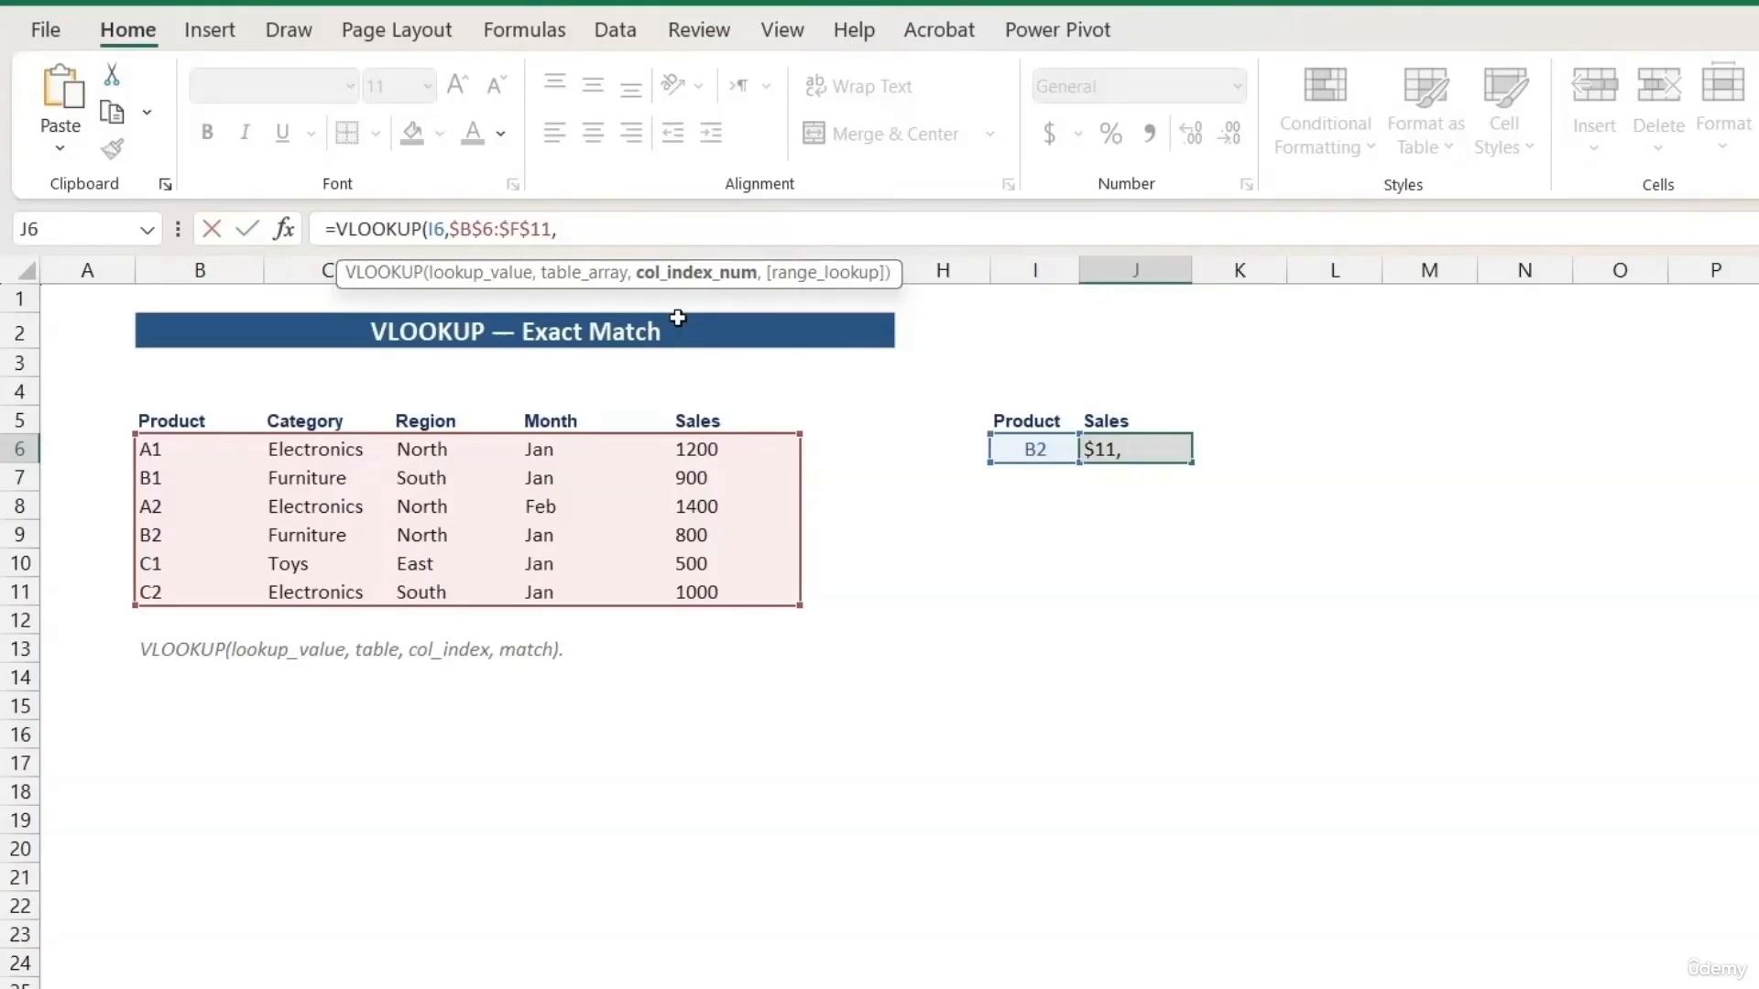
Complete the VLOOKUP formula in J6 with column index 5 and exact match (FALSE).
text(5,)
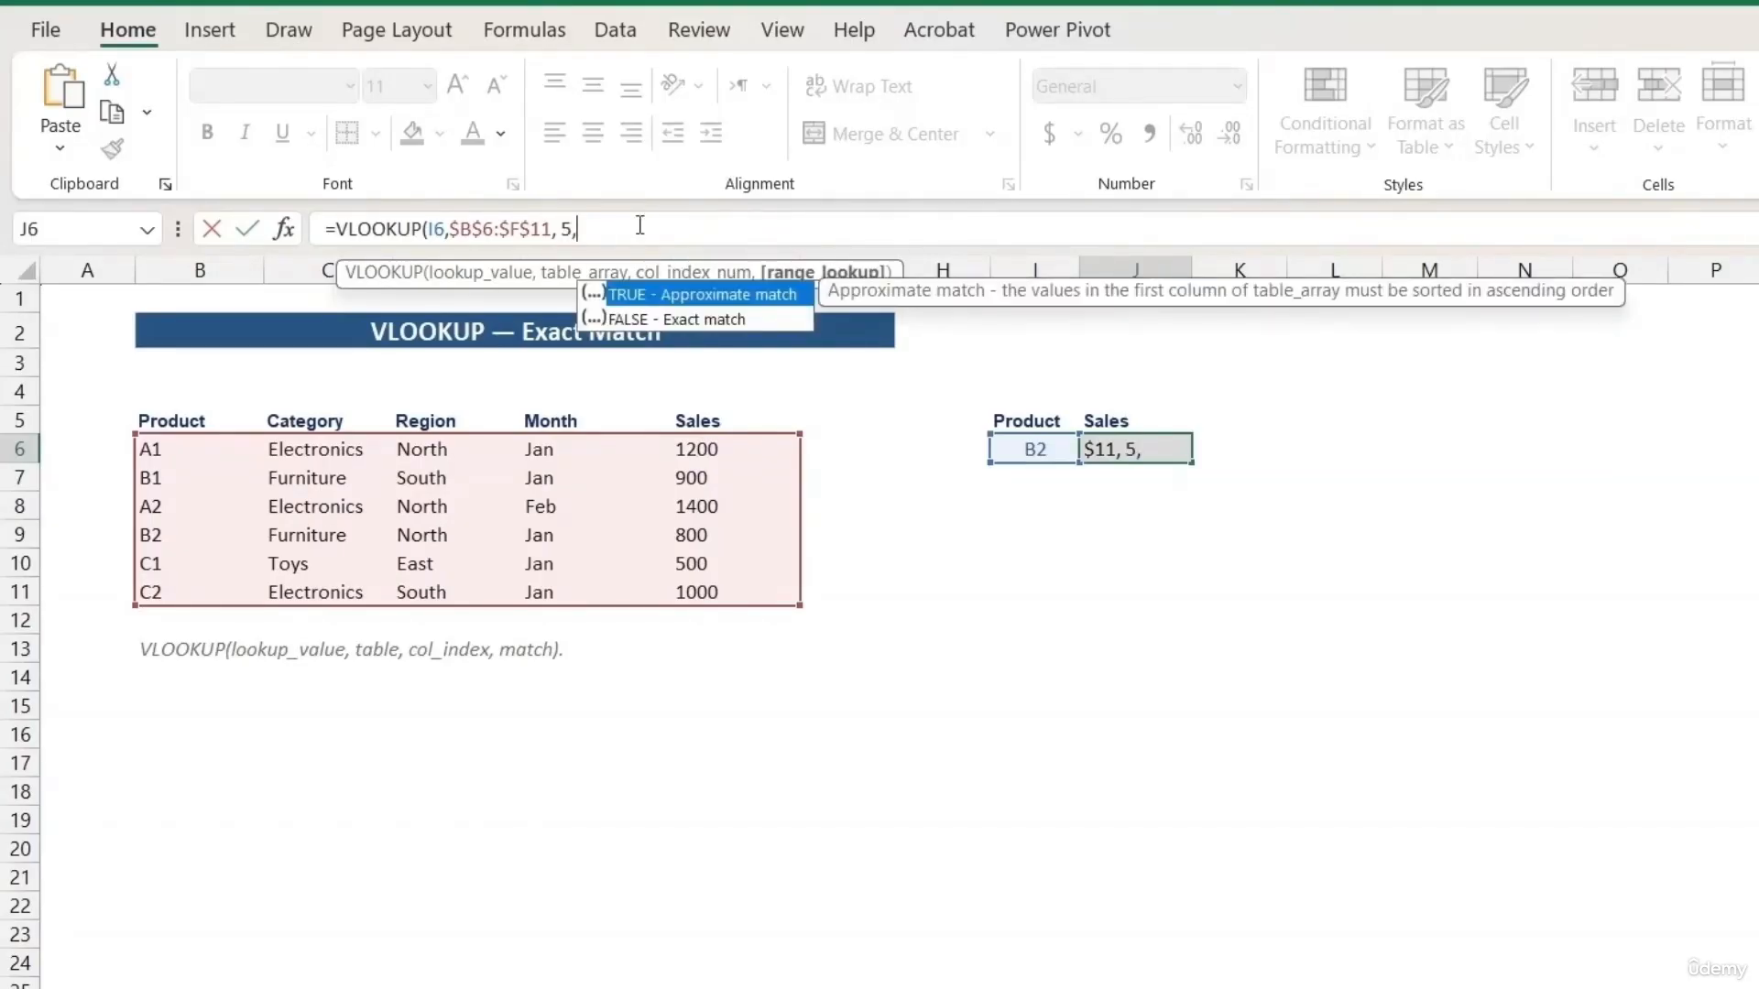
key(BackSpace)
click(728, 317)
double_click(728, 317)
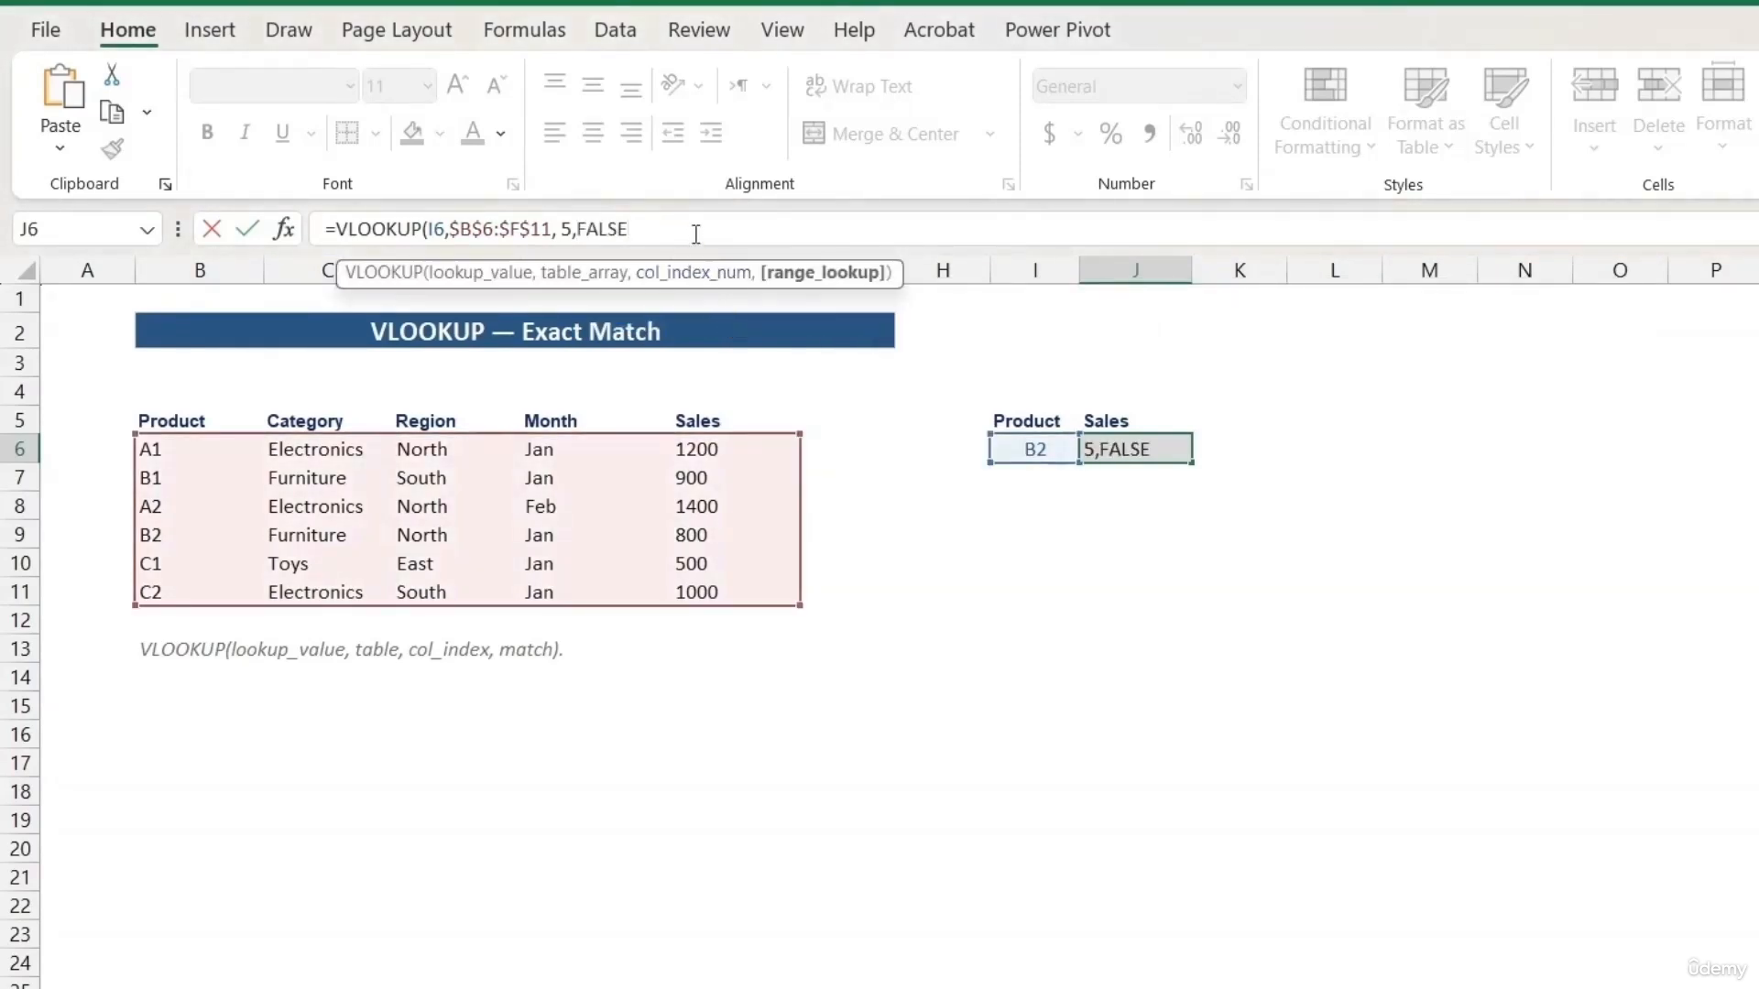
text())
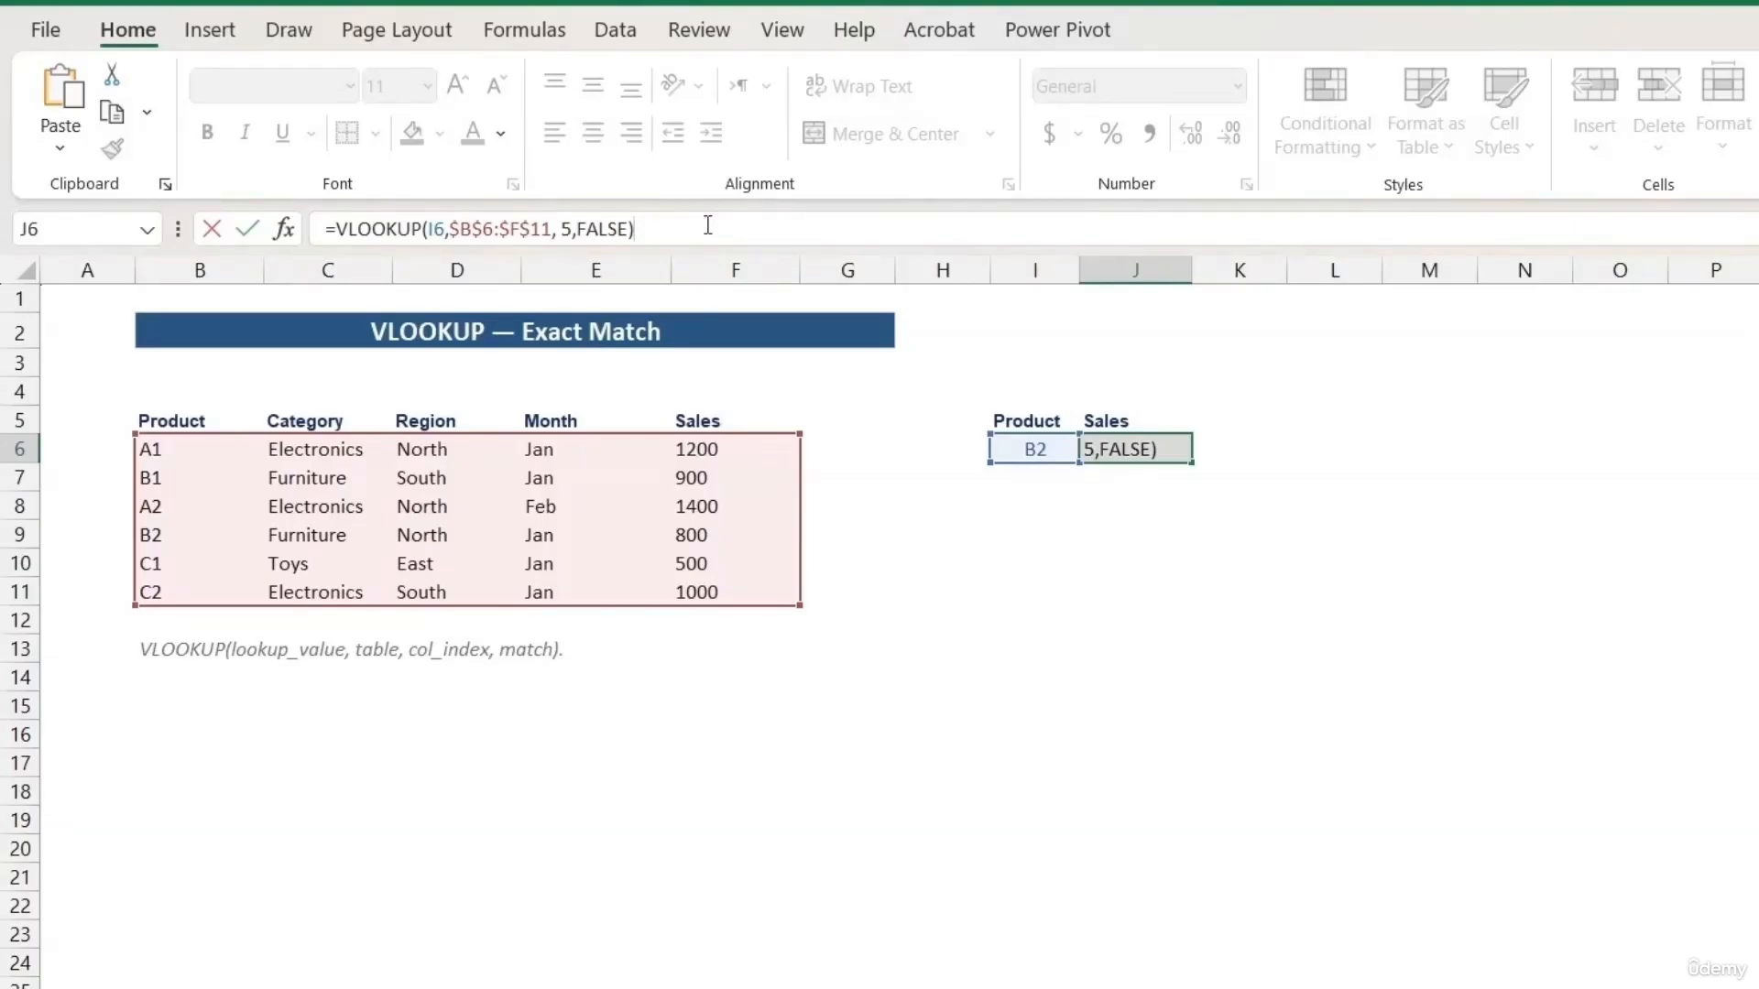
key(Return)
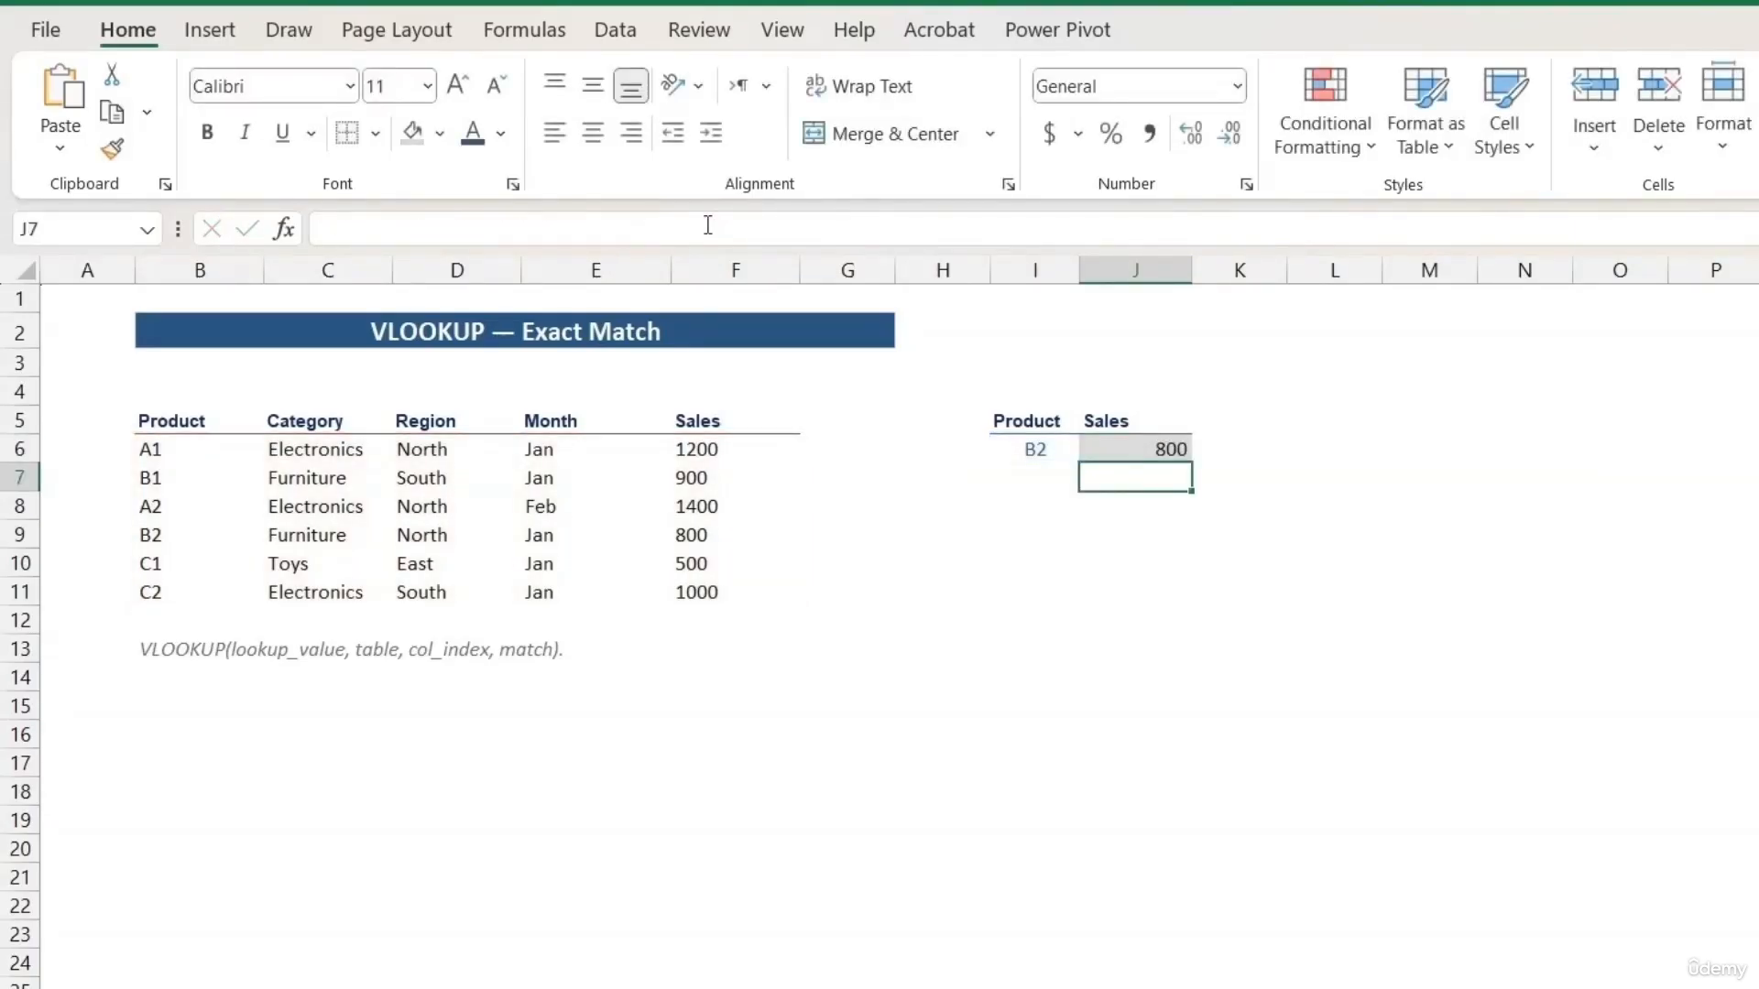
Check the result in J6 against product B2's sales in the table, and change the lookup product in I6 to C1.
click(1108, 440)
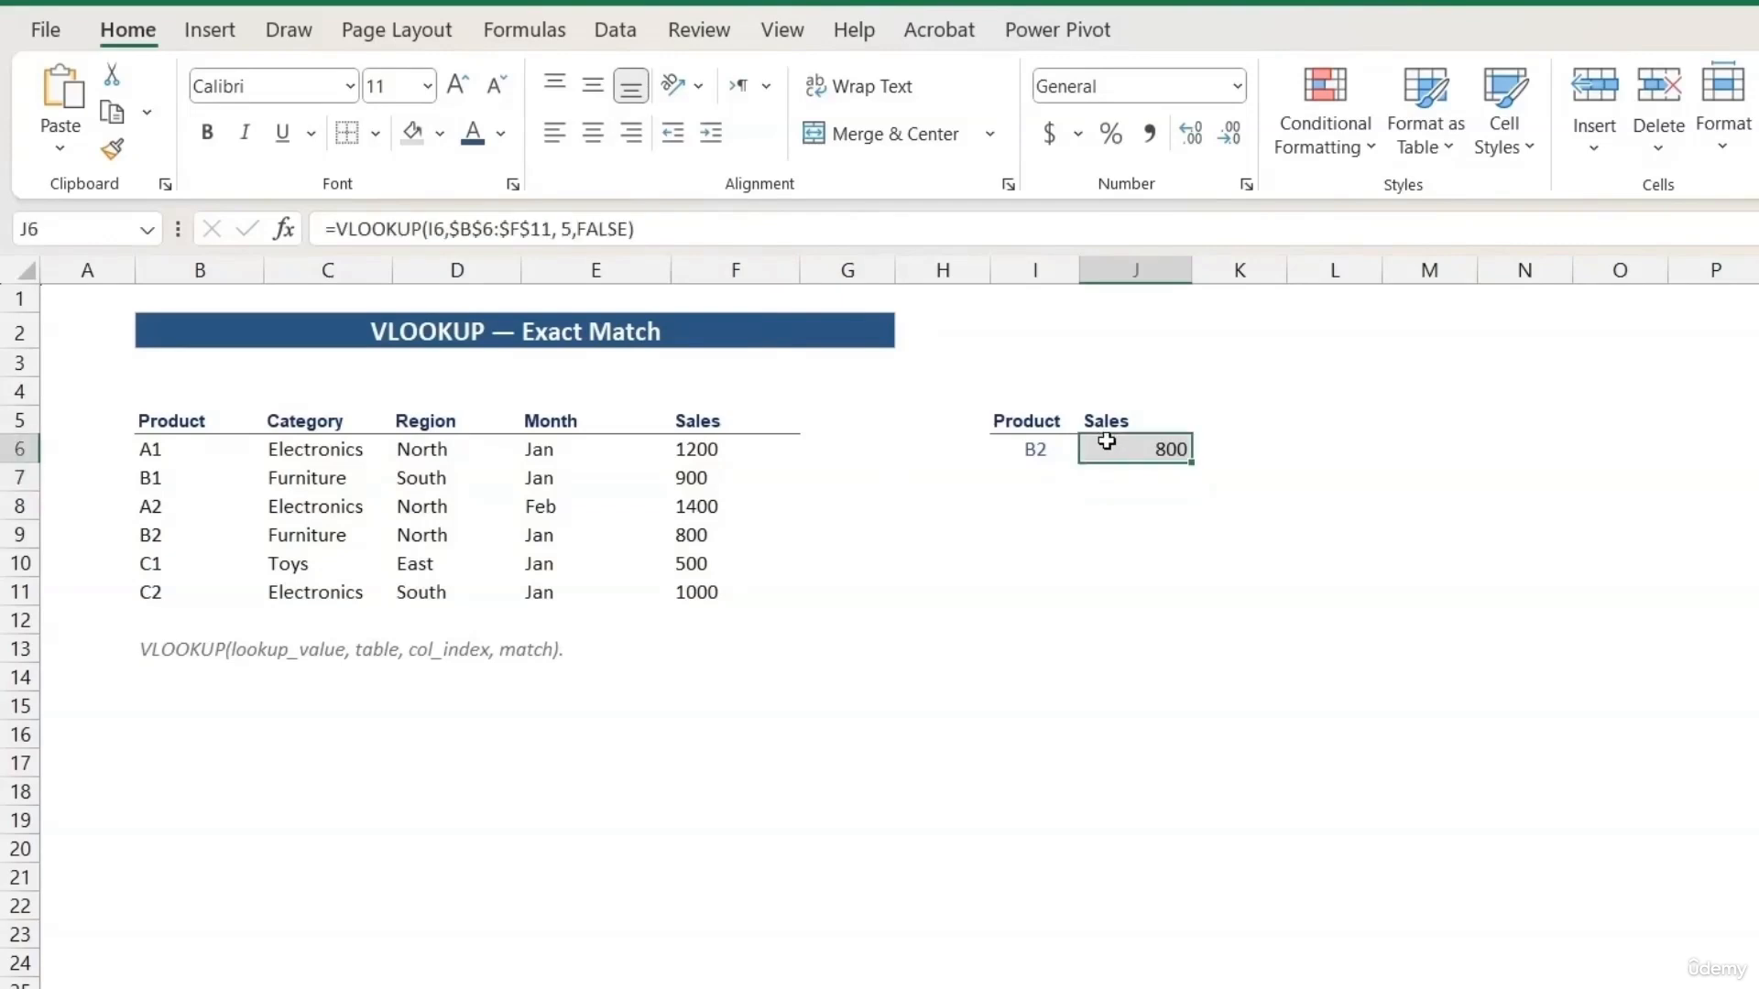
click(723, 536)
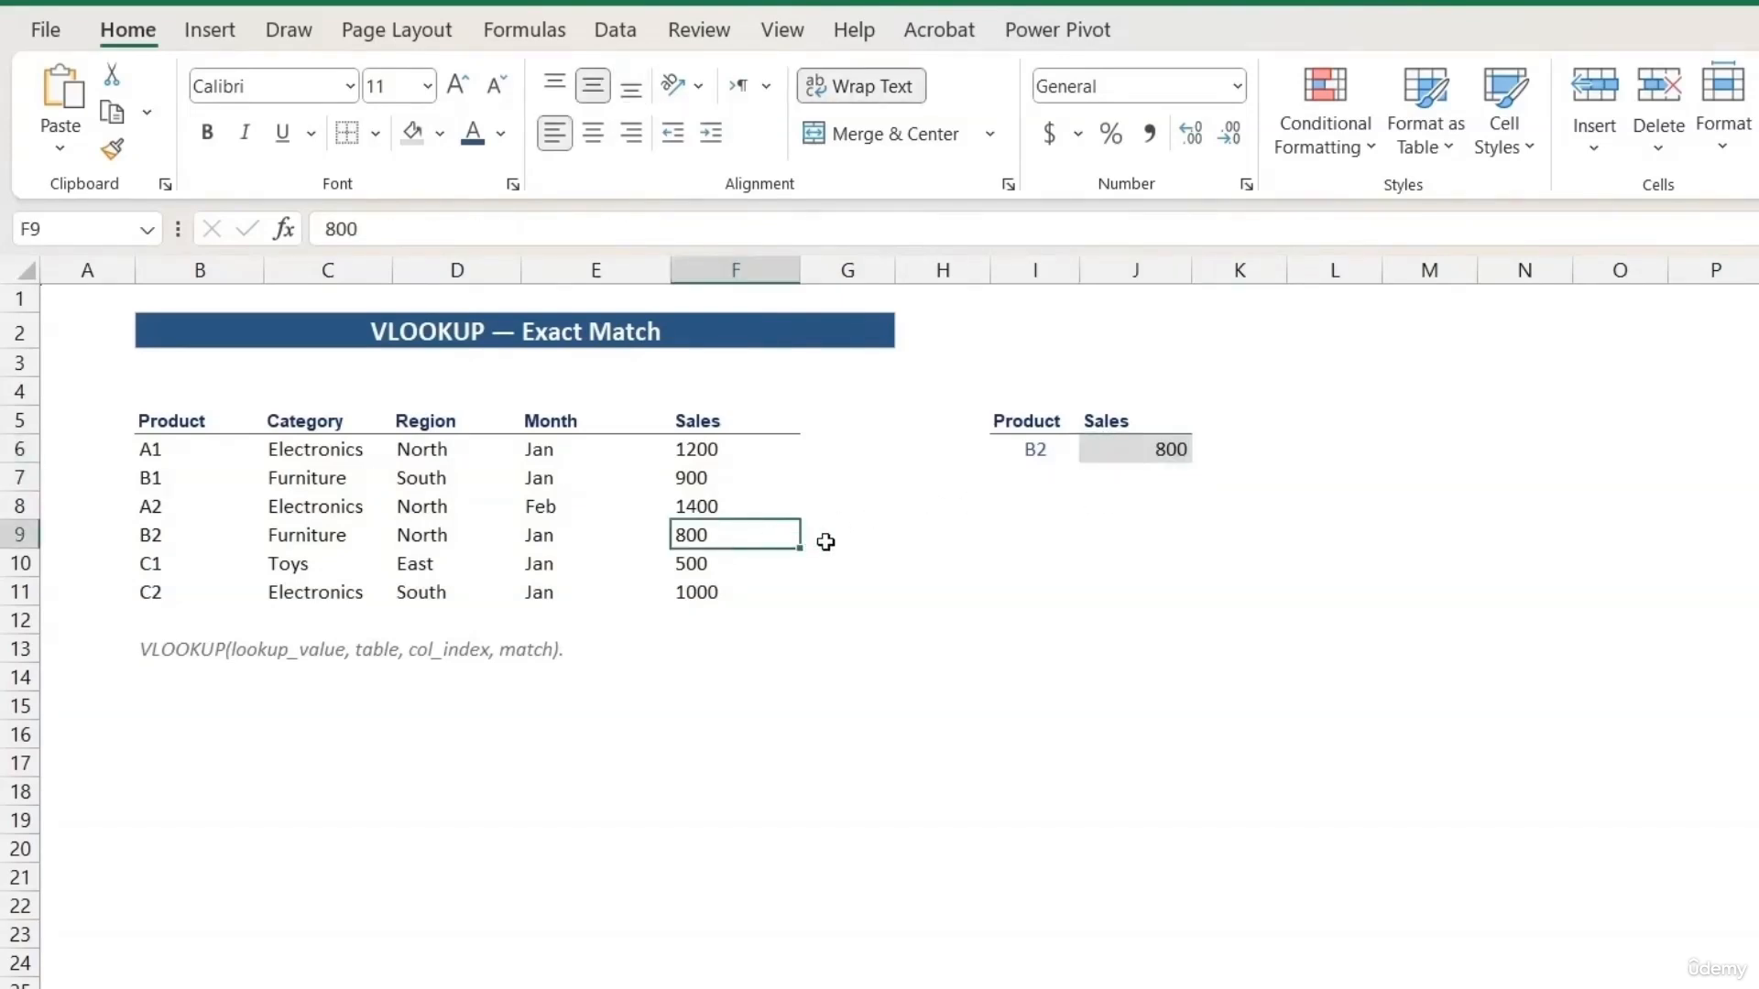
click(1088, 458)
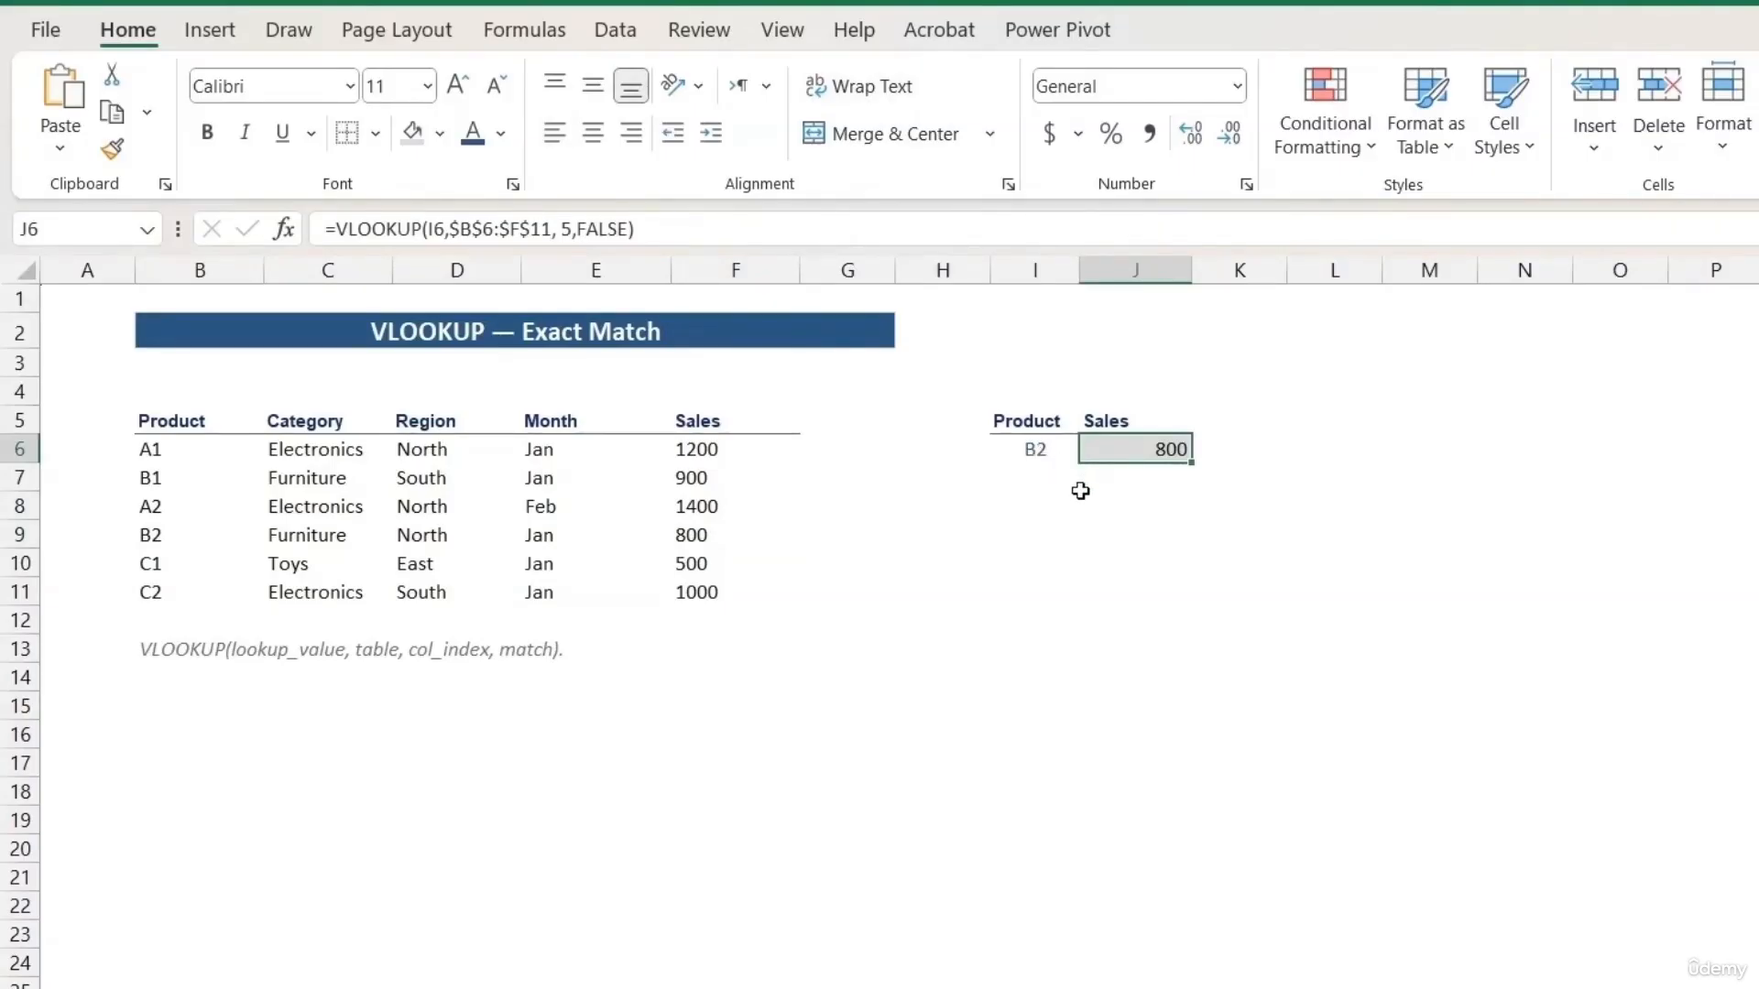
click(1003, 453)
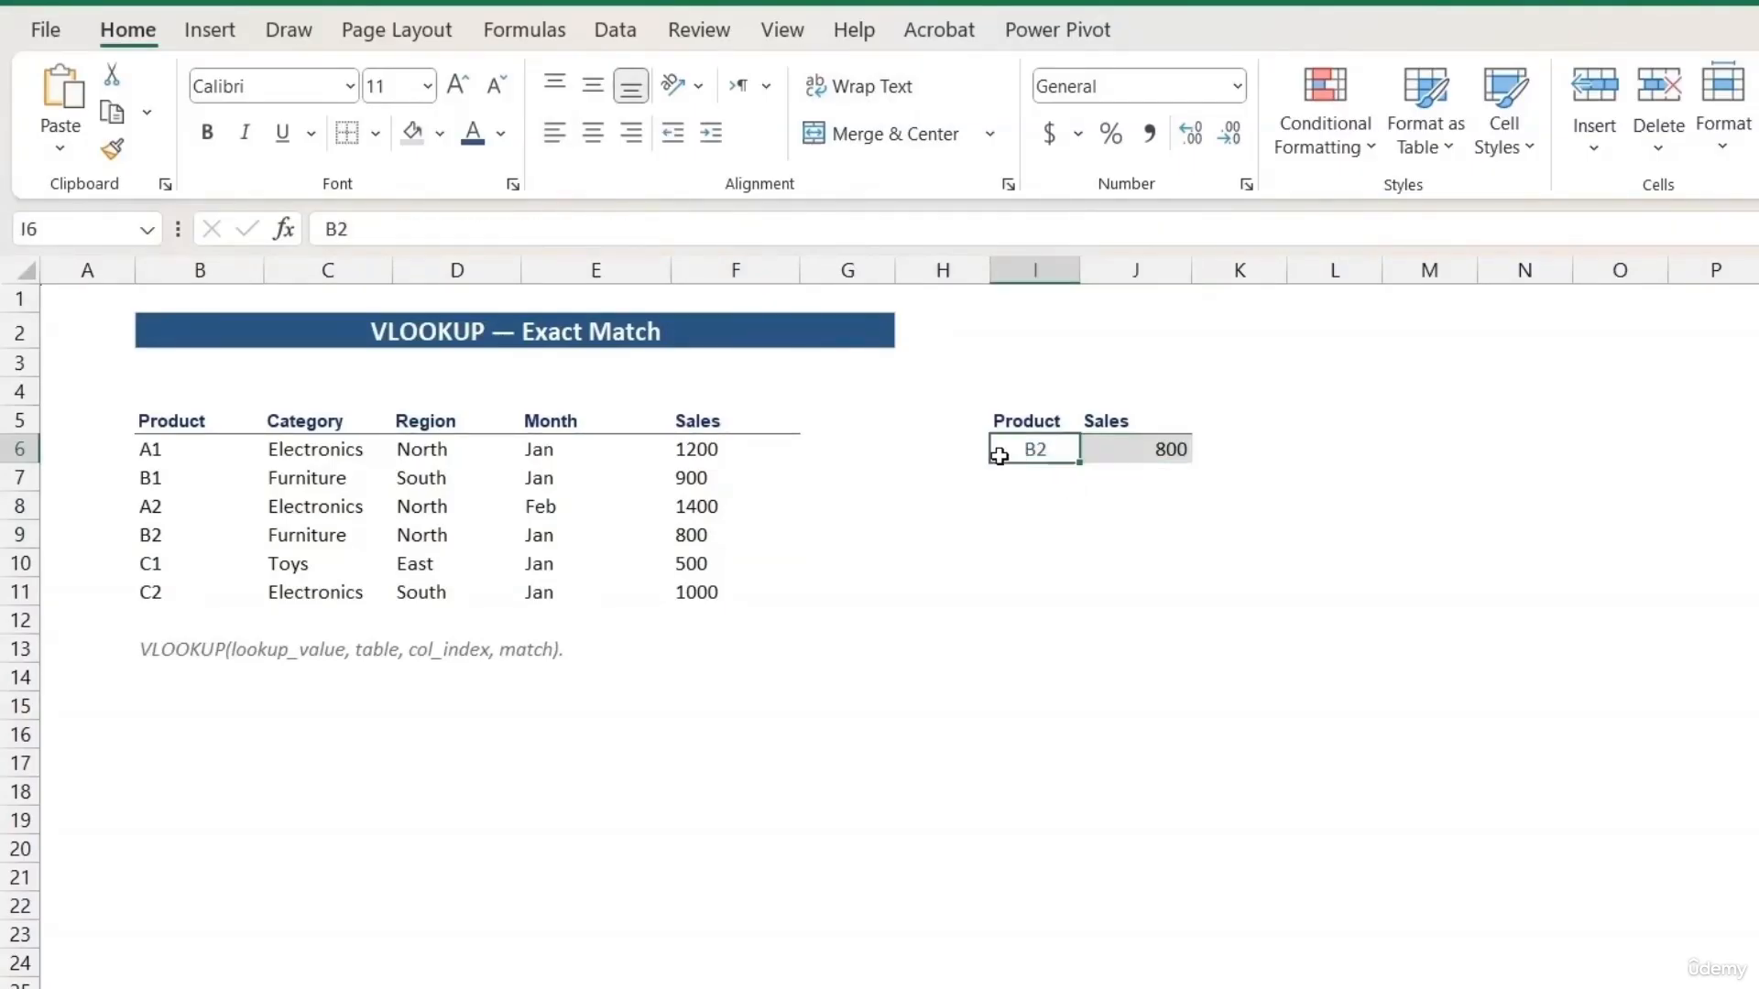
text(C1)
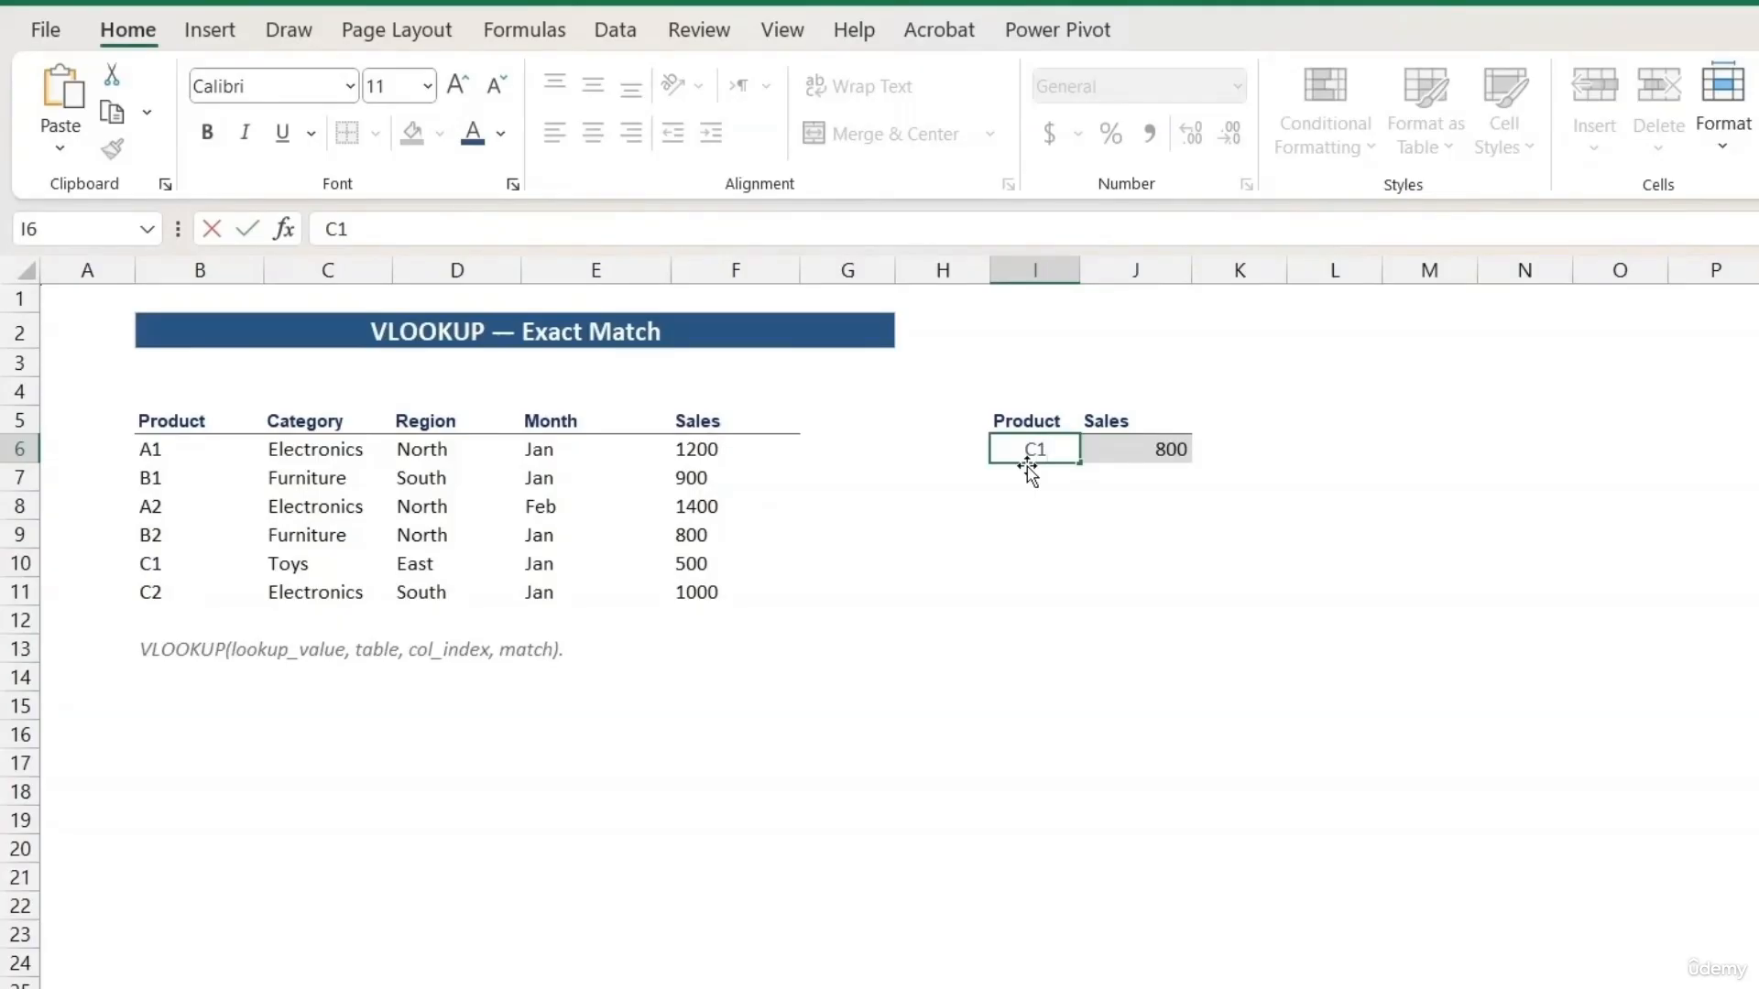
key(Return)
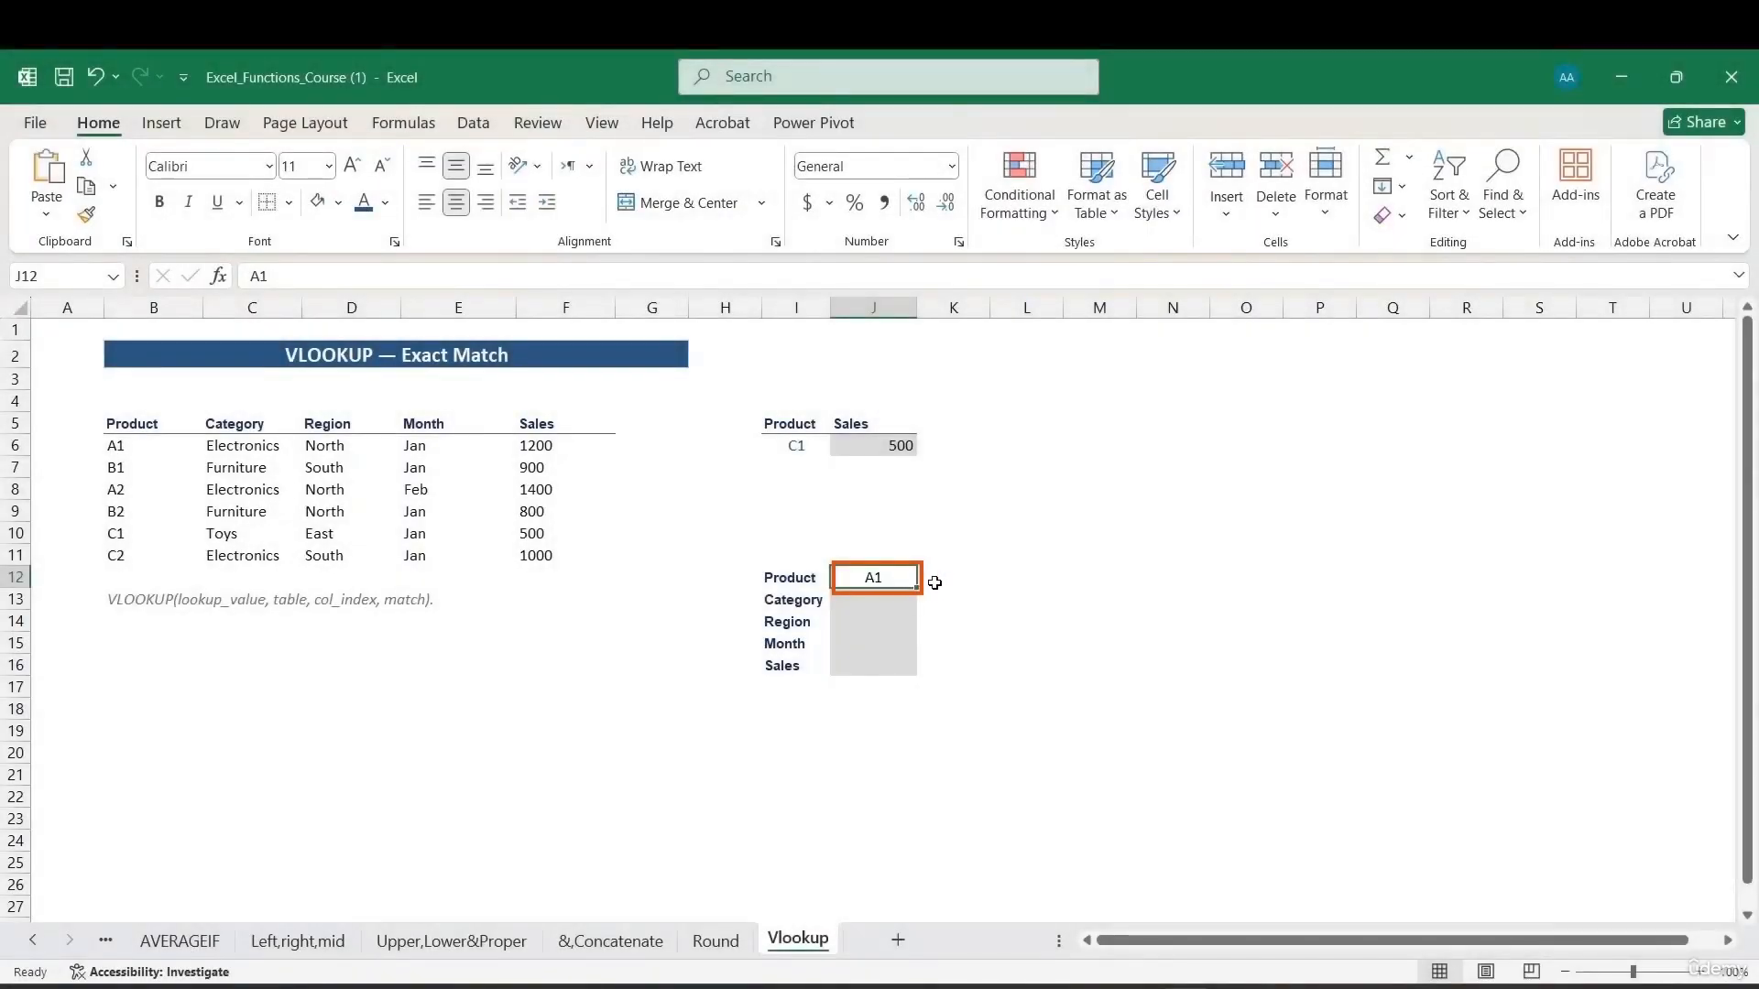
click(882, 600)
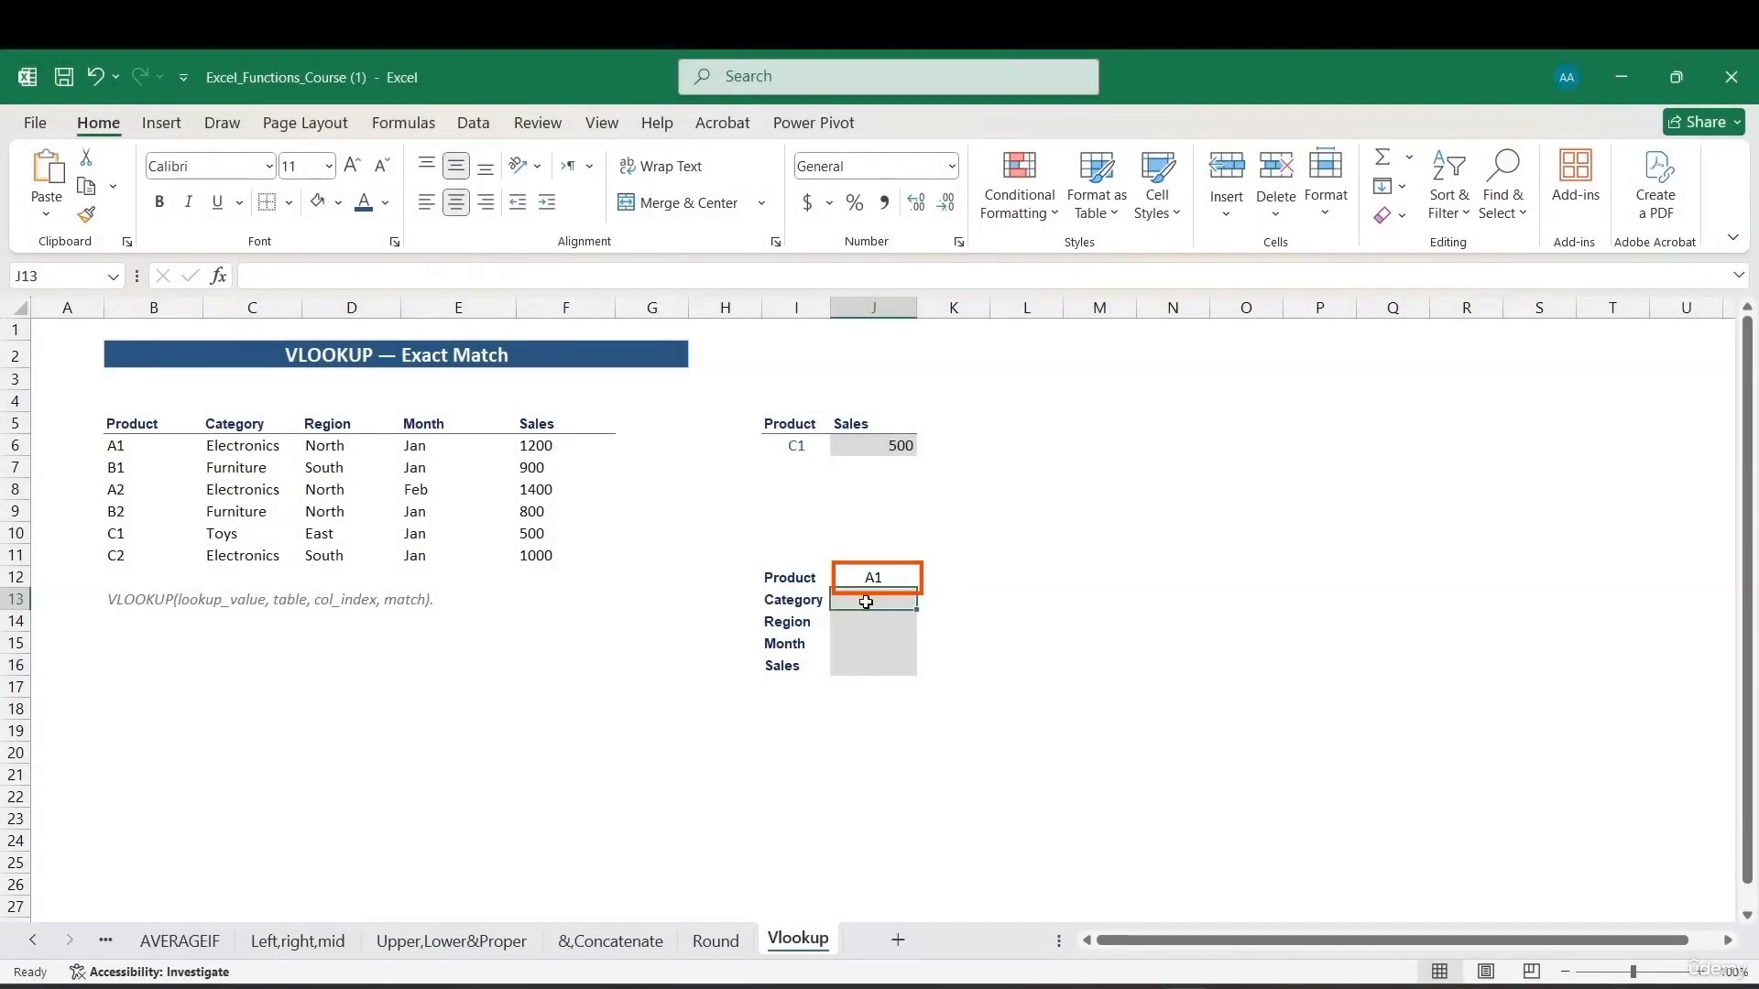
click(850, 623)
click(848, 645)
click(851, 663)
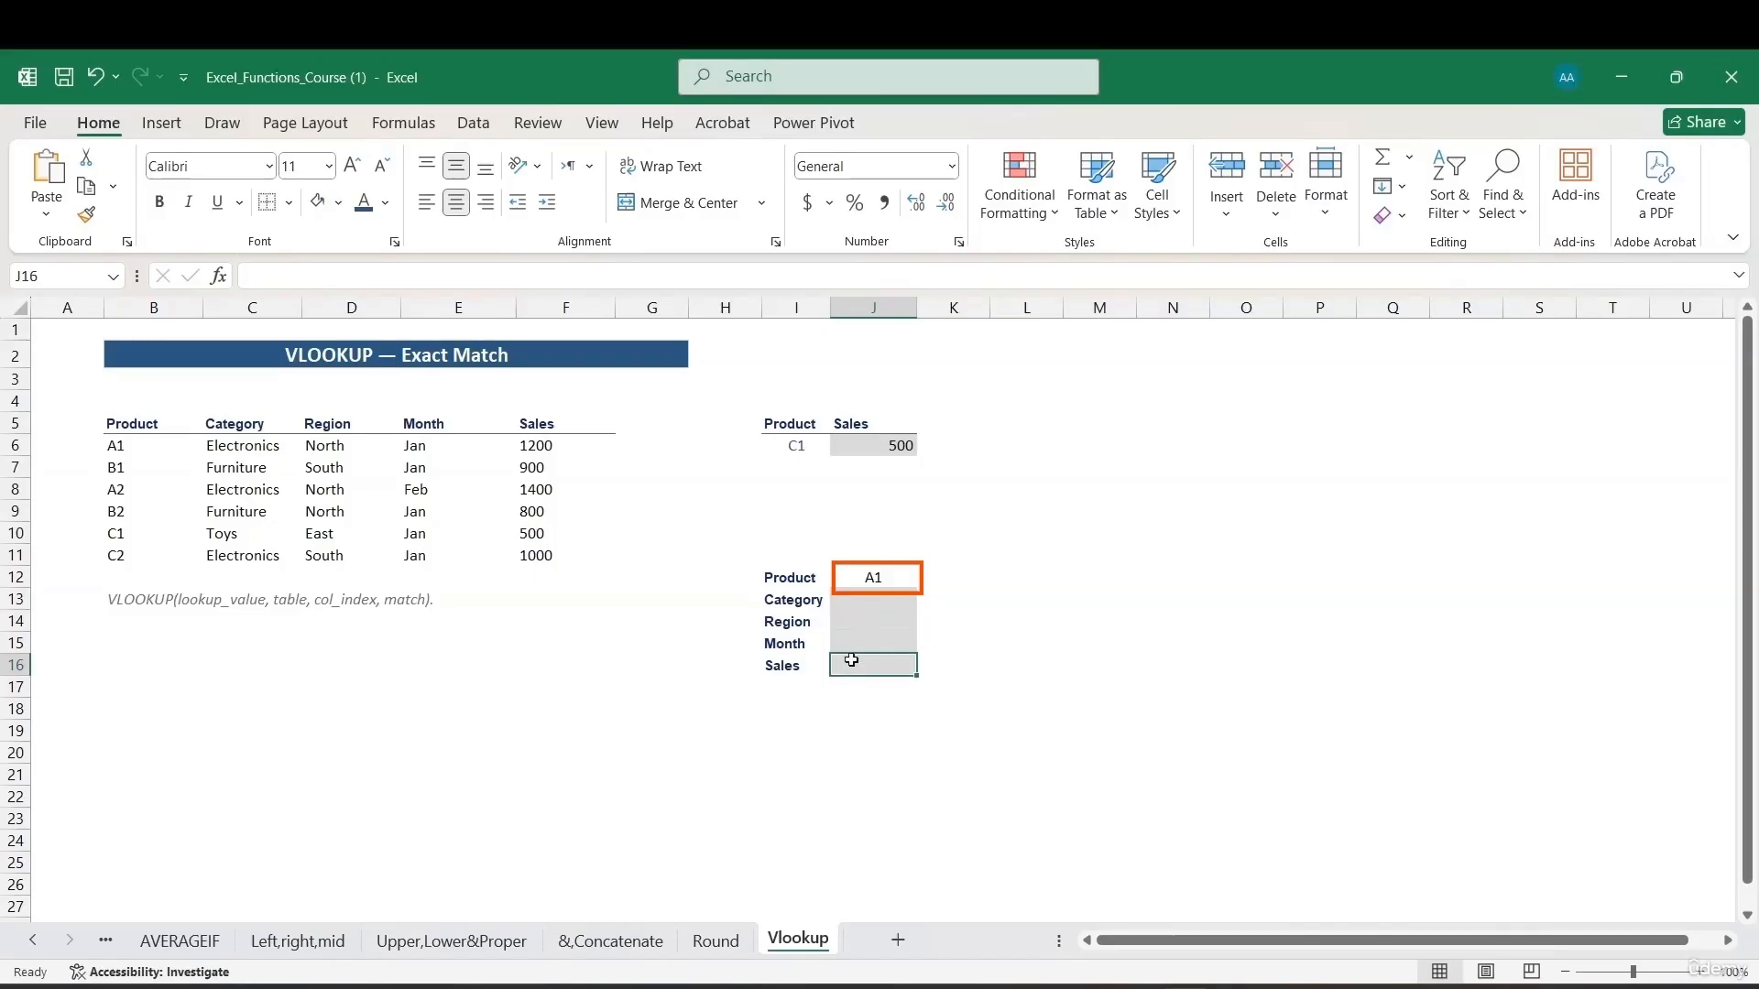
click(849, 598)
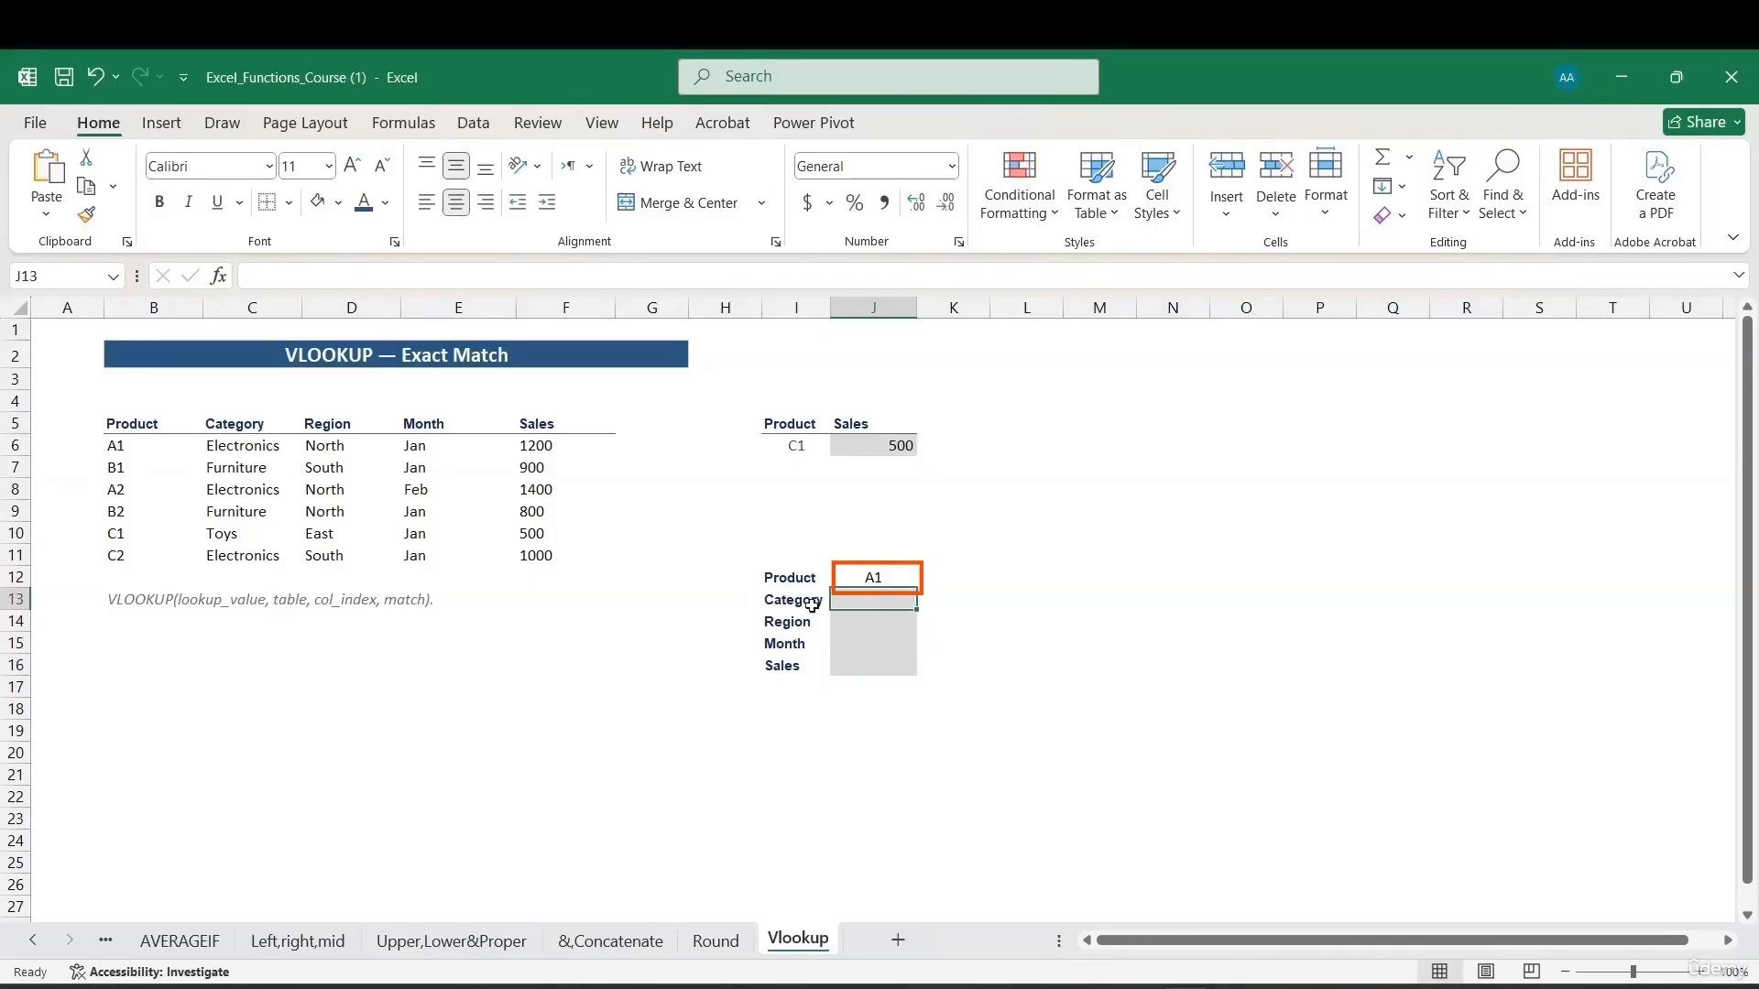
click(219, 275)
double_click(717, 518)
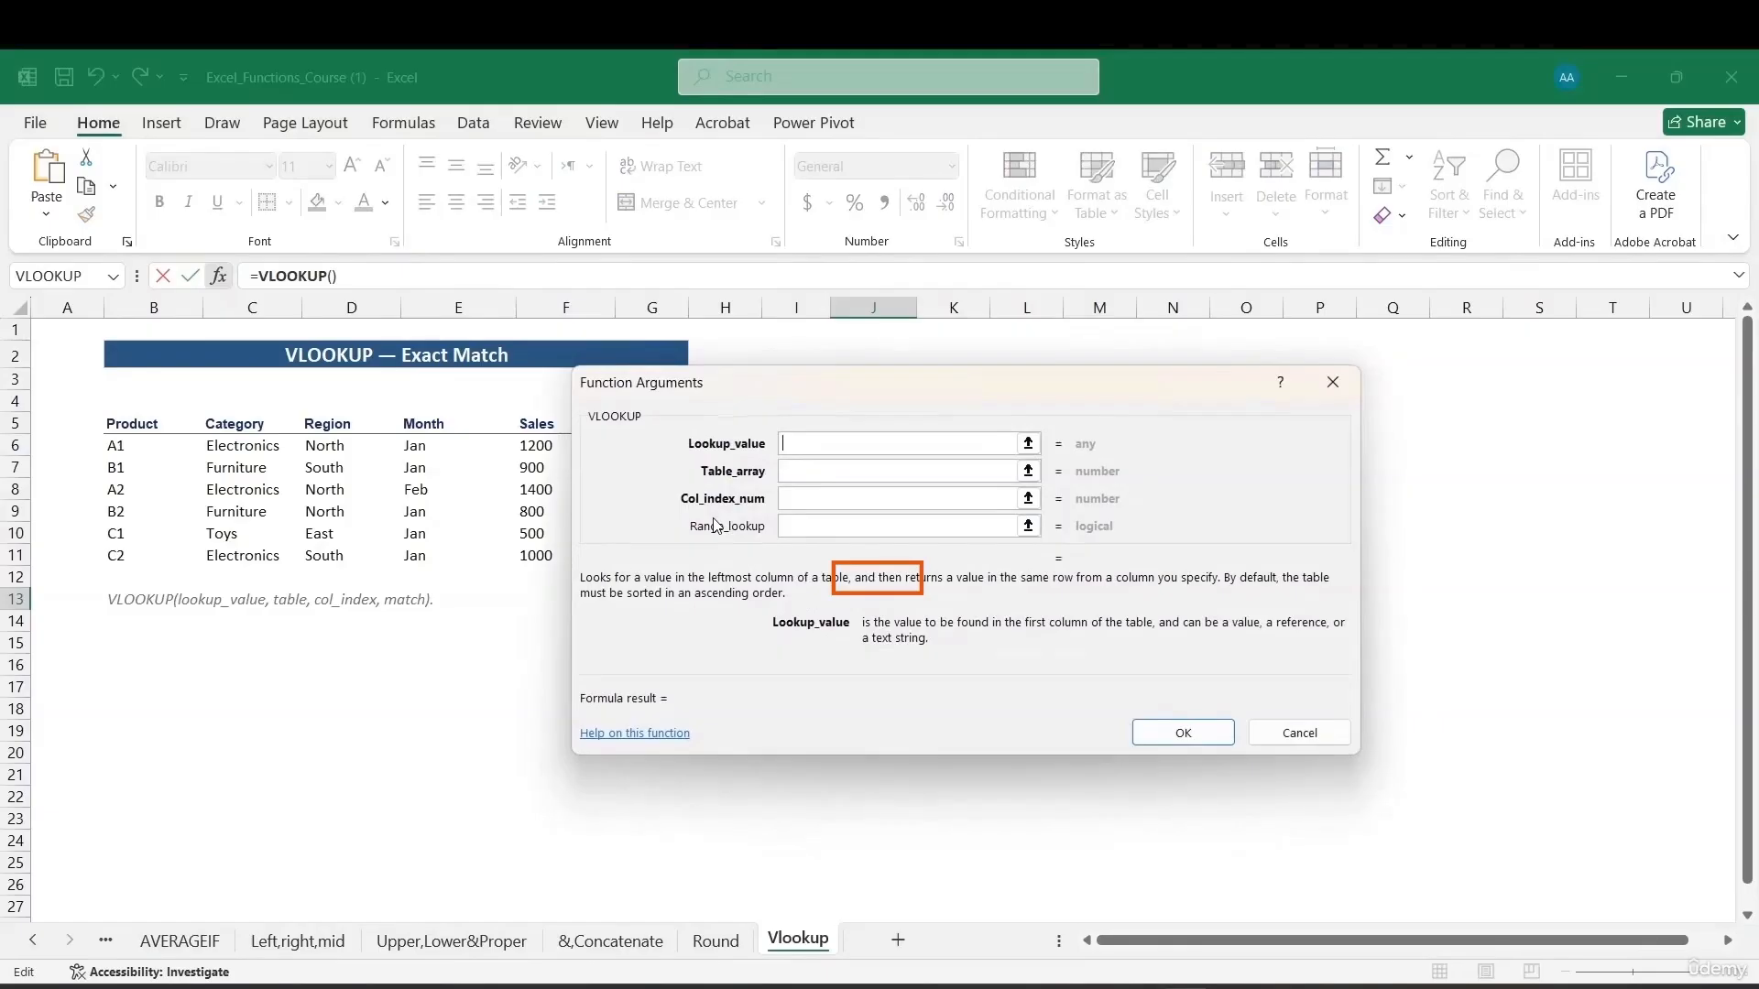
click(1298, 733)
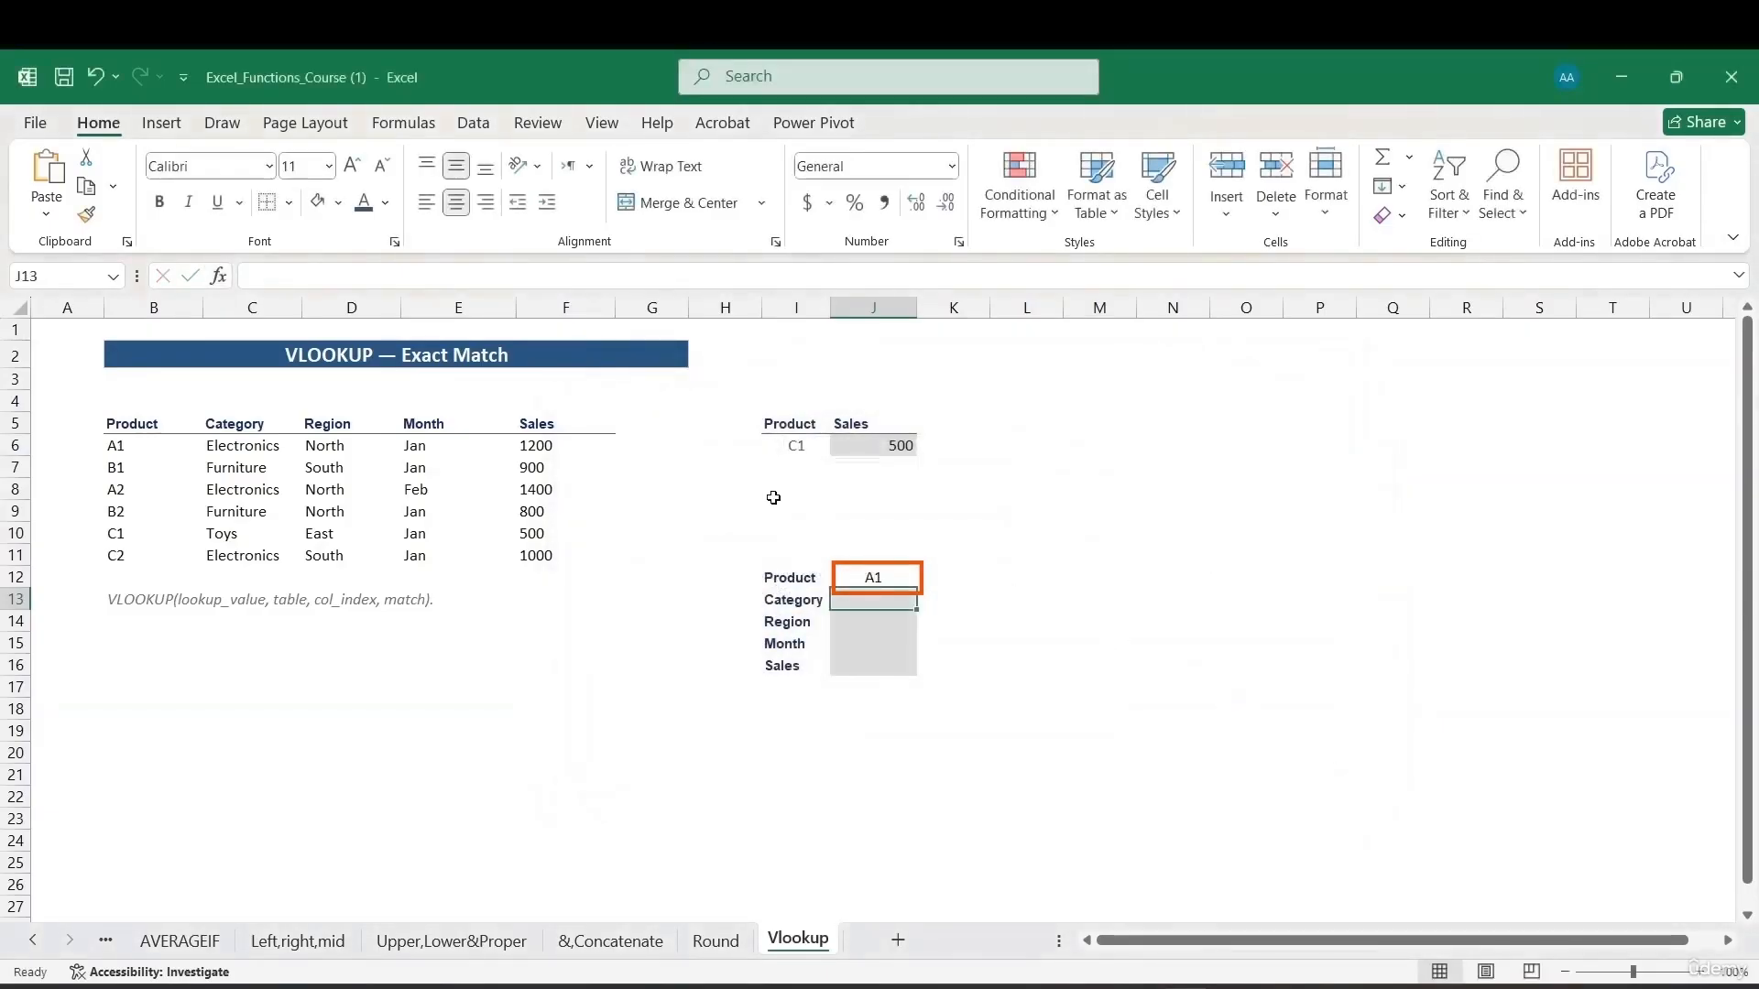
Begin a VLOOKUP formula in the Category cell J13 that uses the product in J12 as its lookup value.
click(507, 270)
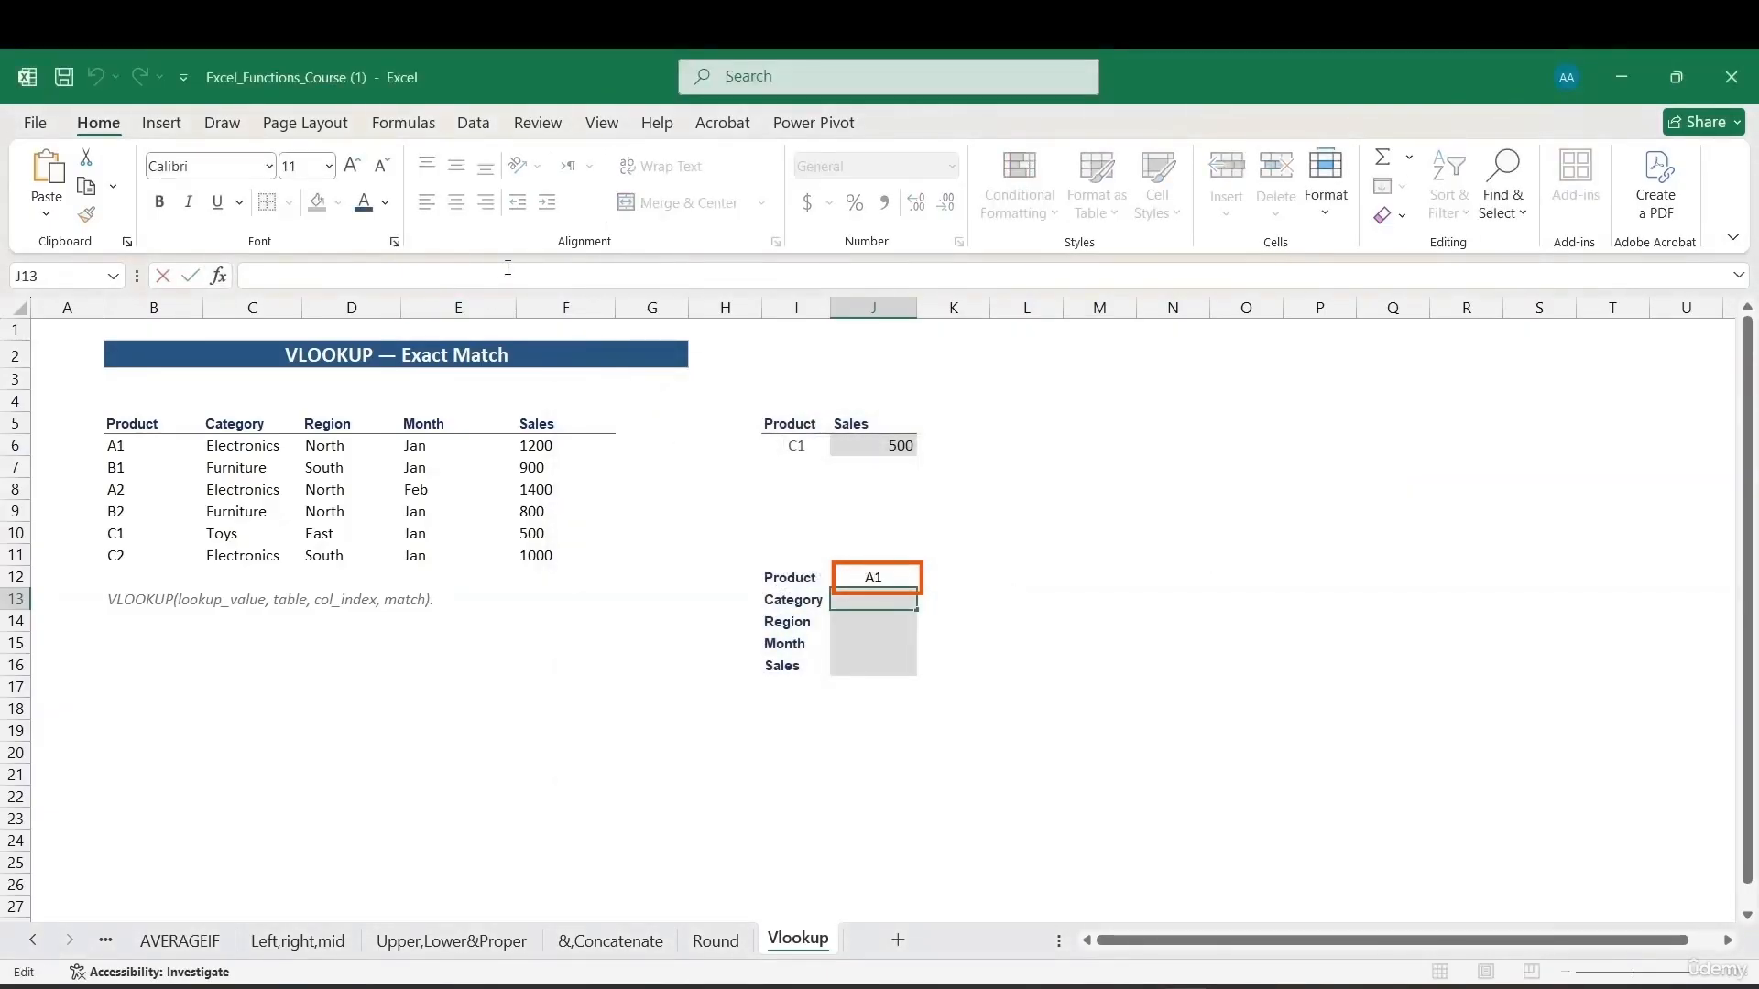
text(=vloo)
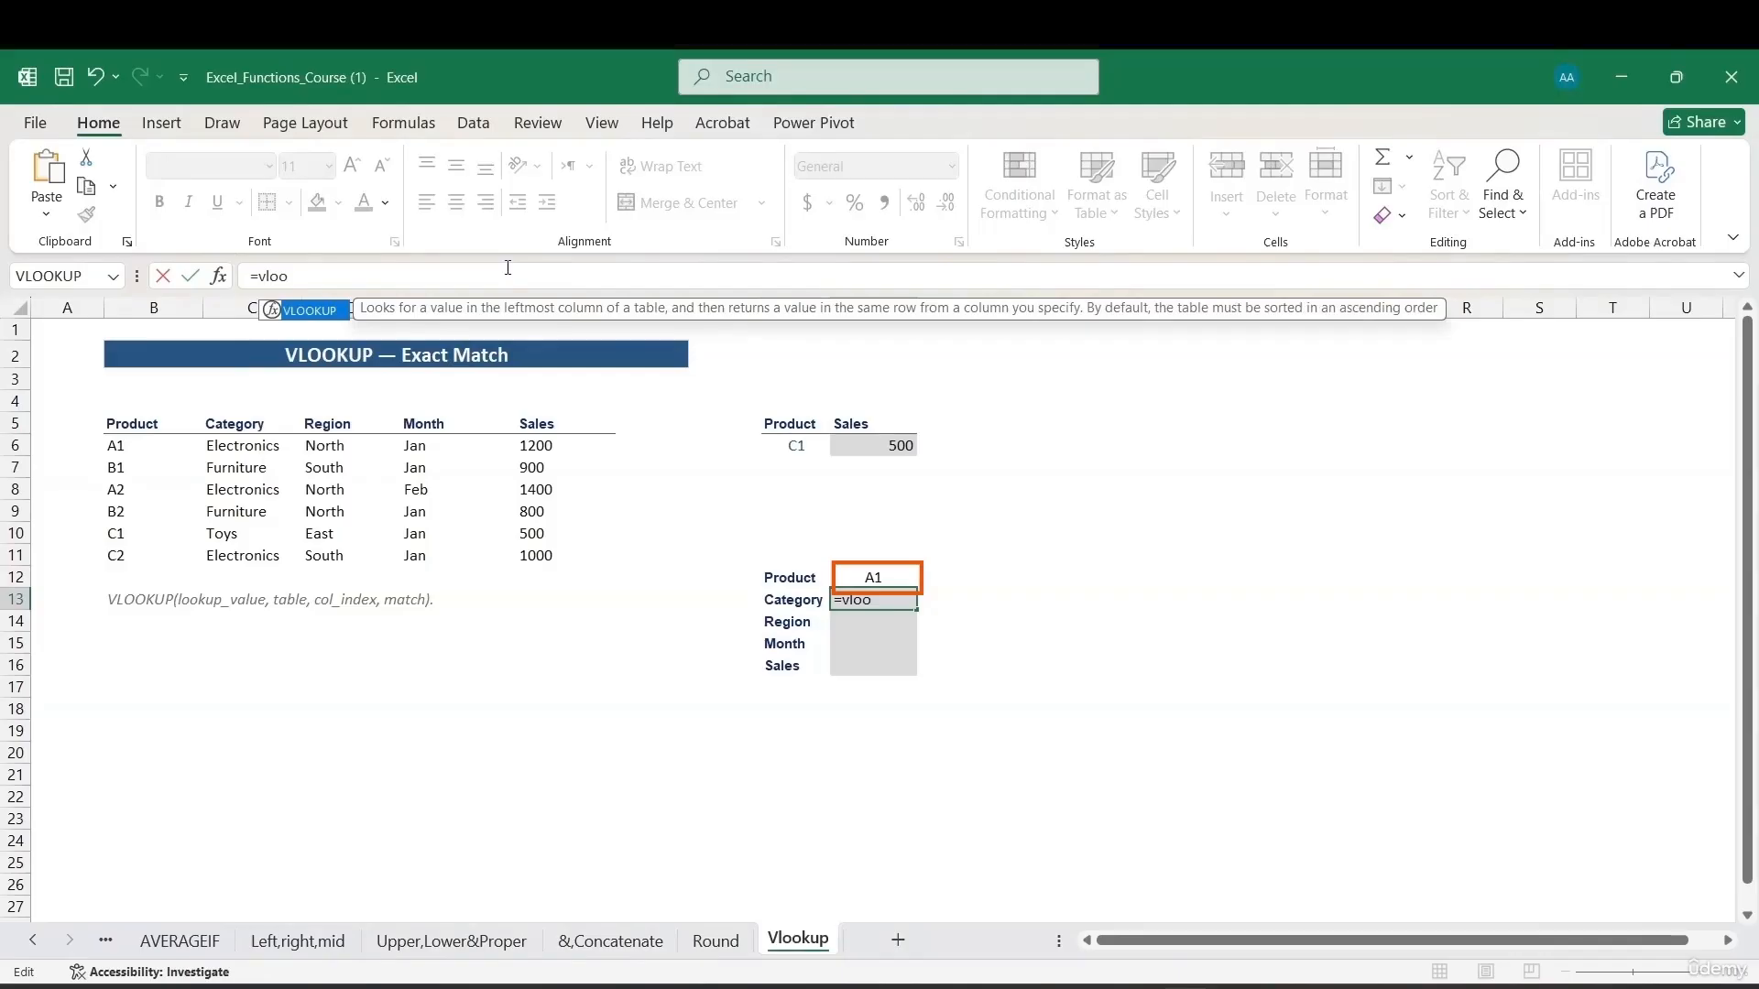
double_click(349, 309)
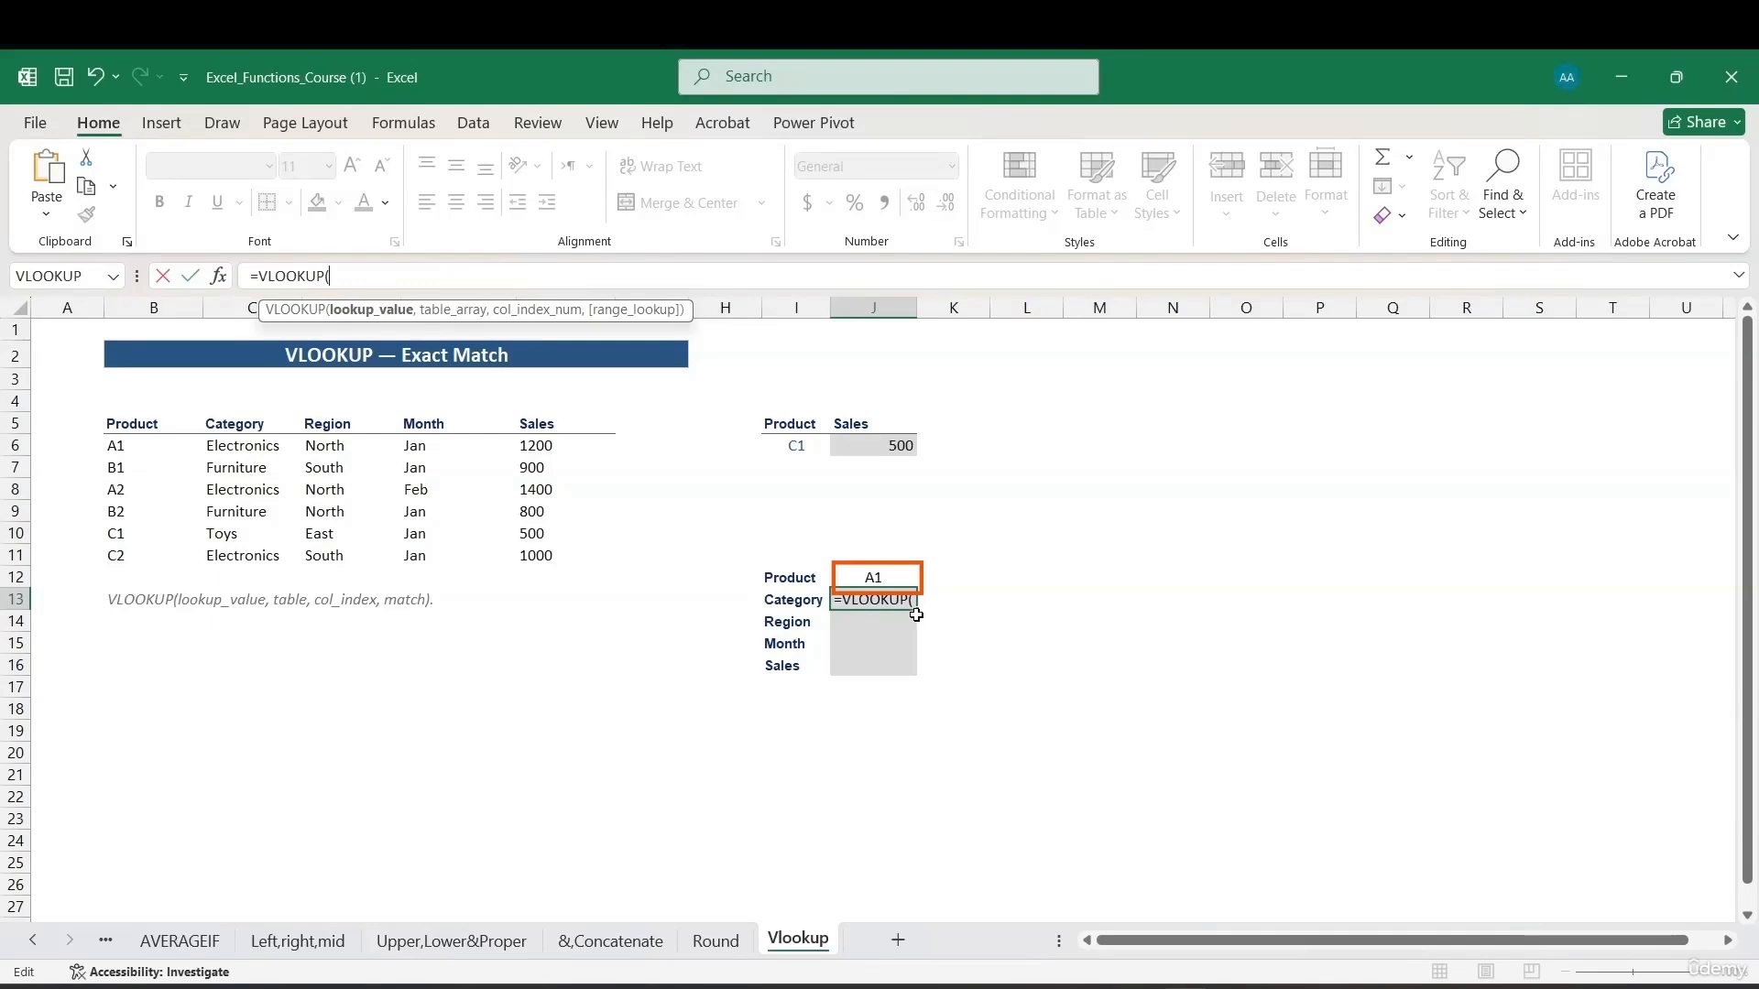
click(883, 580)
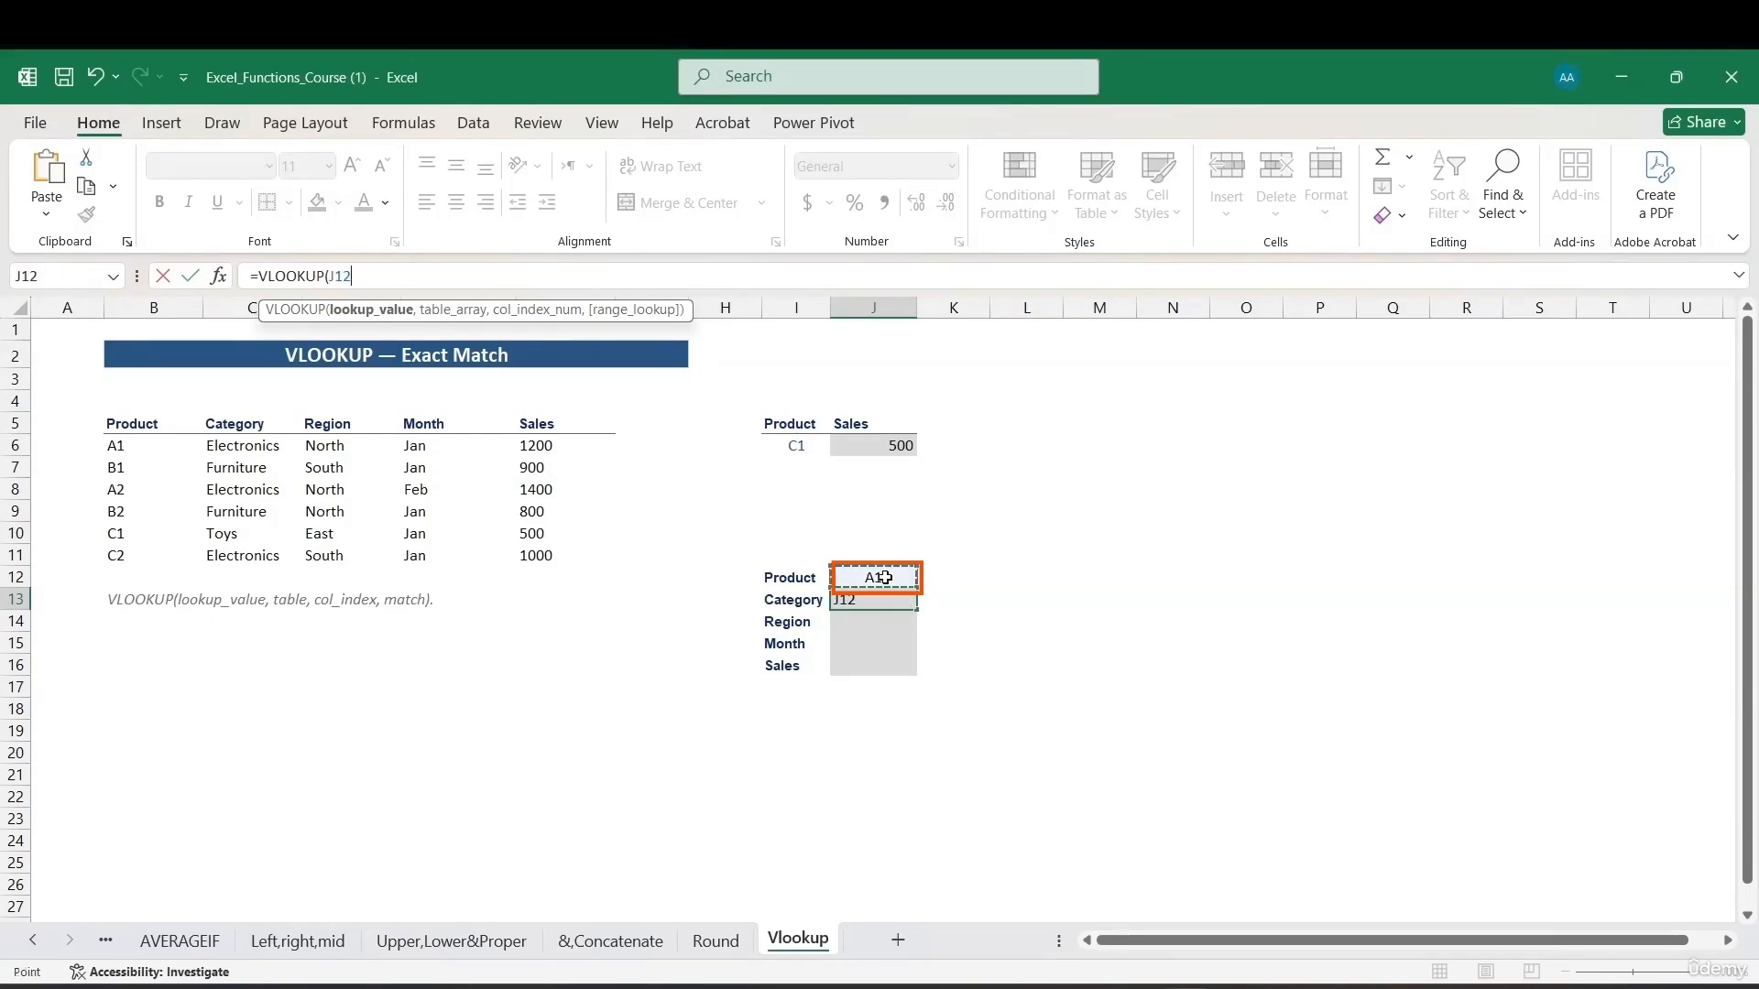
text(,)
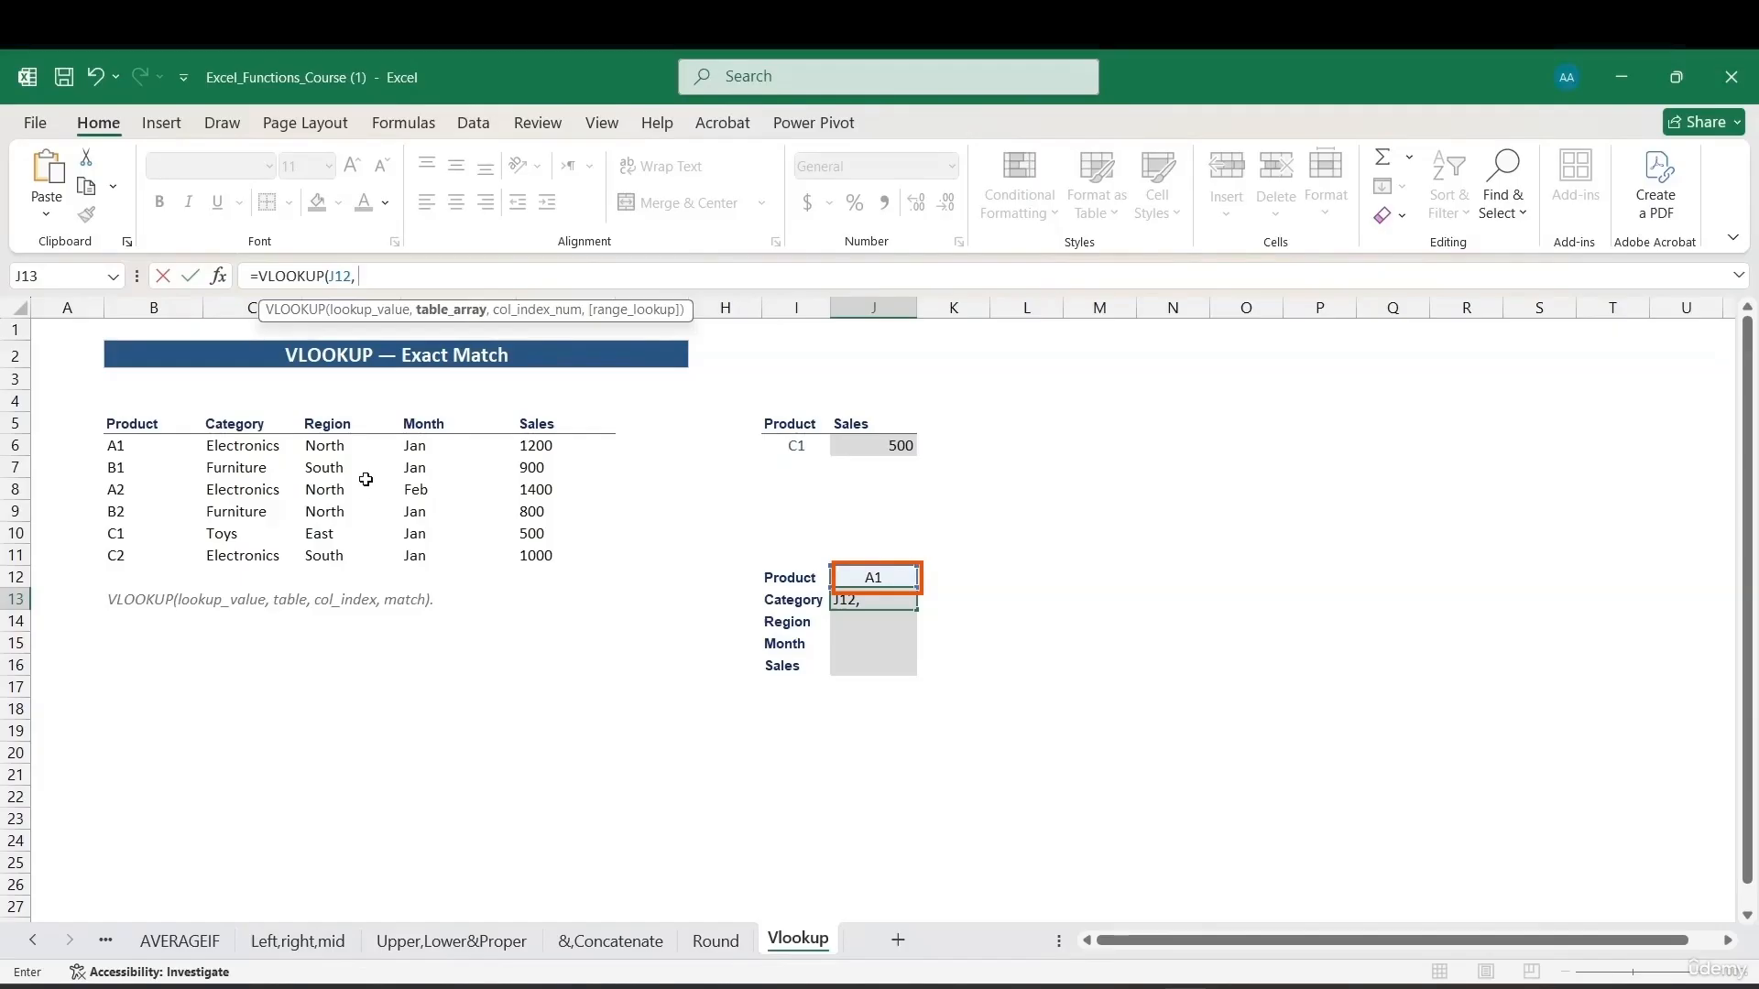
Complete the VLOOKUP in J13 with the locked table array $B$6:$F$11, column index 2 and exact match (FALSE).
drag(114, 446, 530, 555)
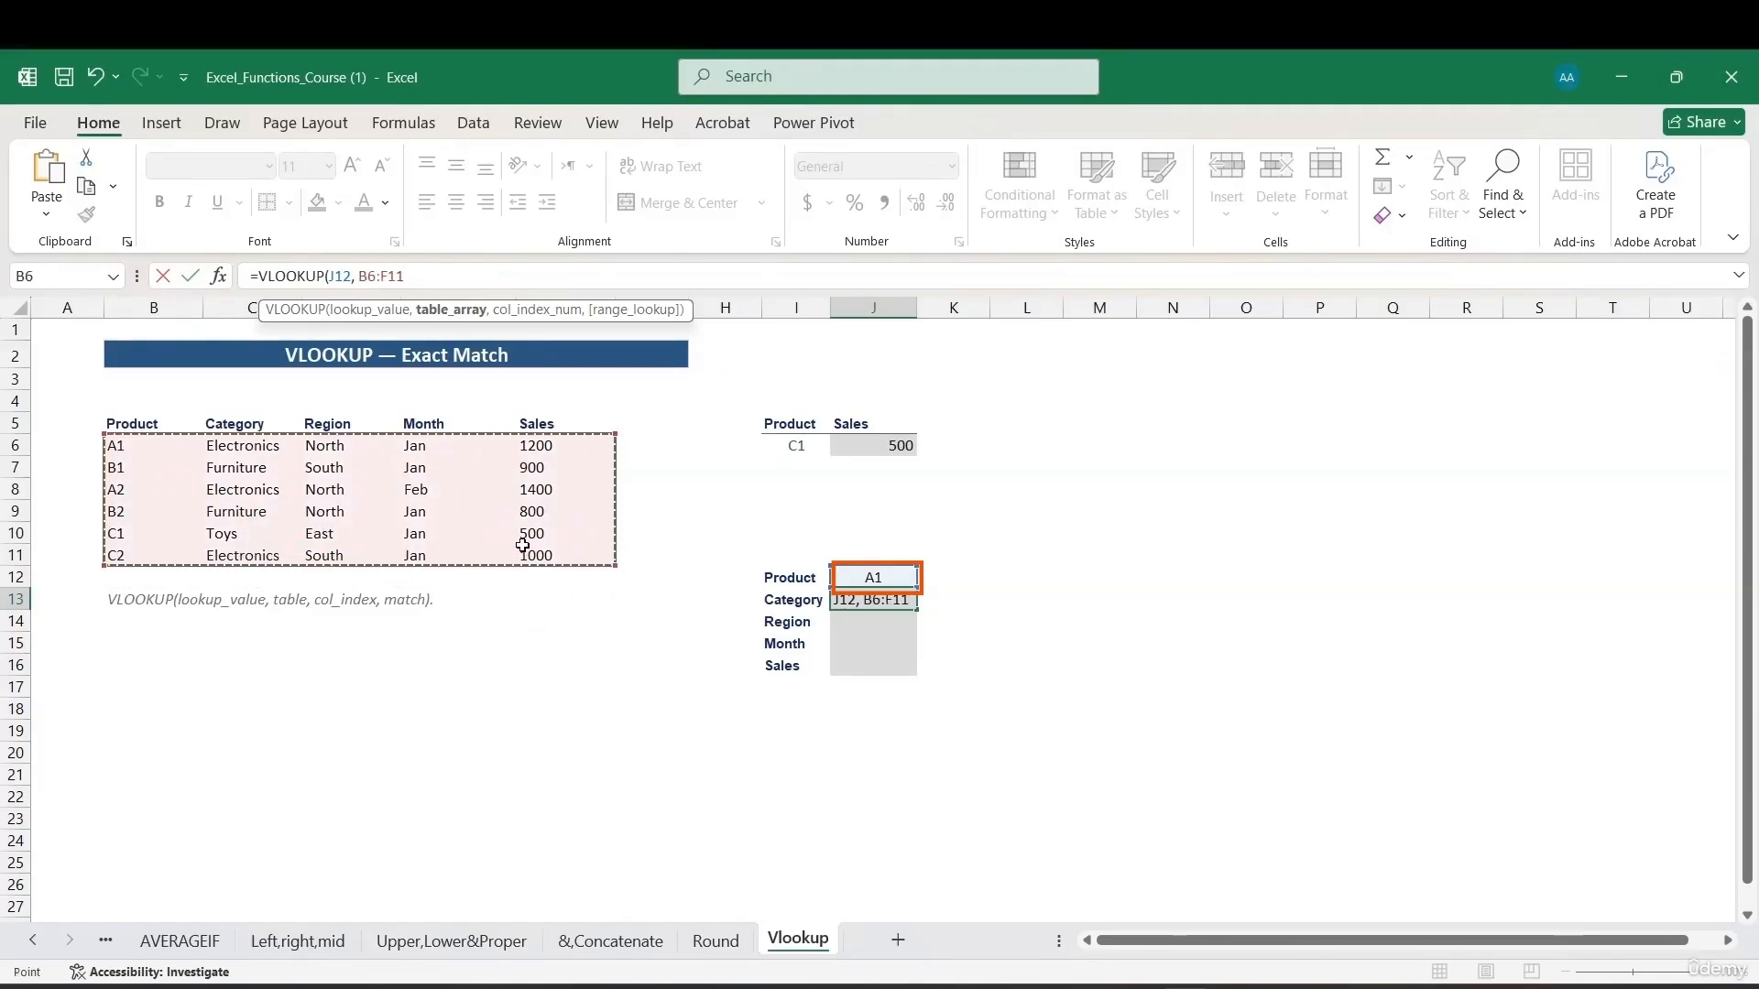
key(F4)
text(,)
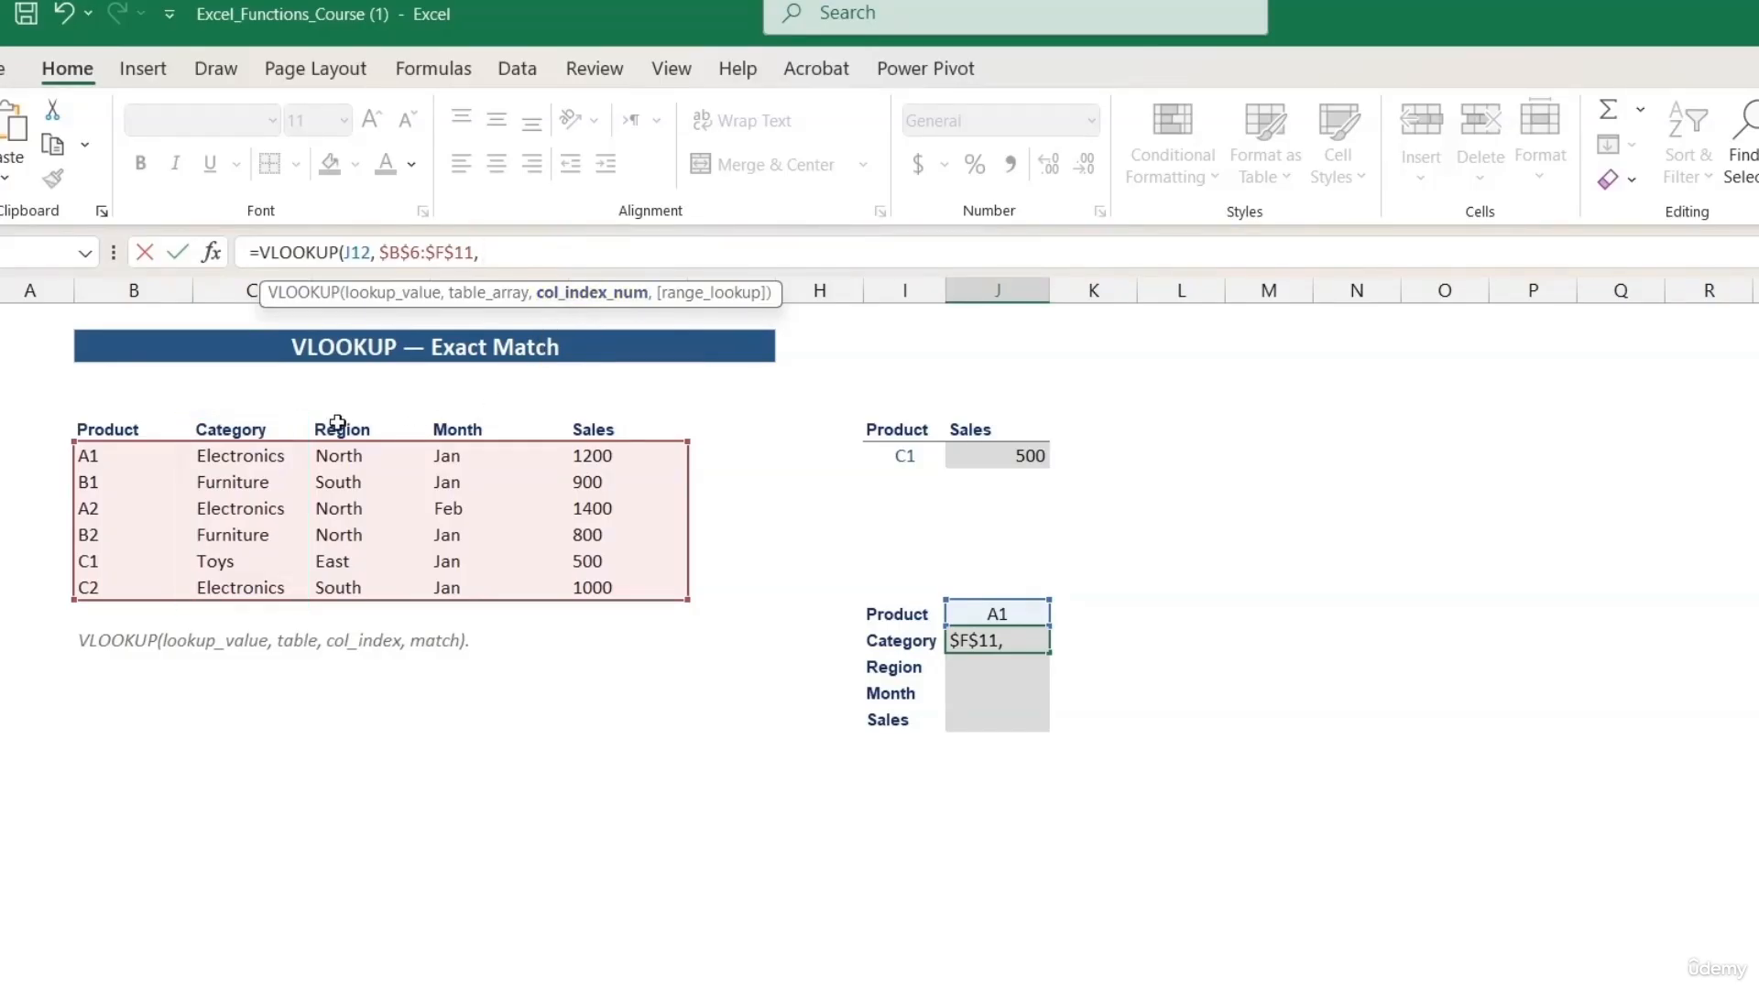
text(2,)
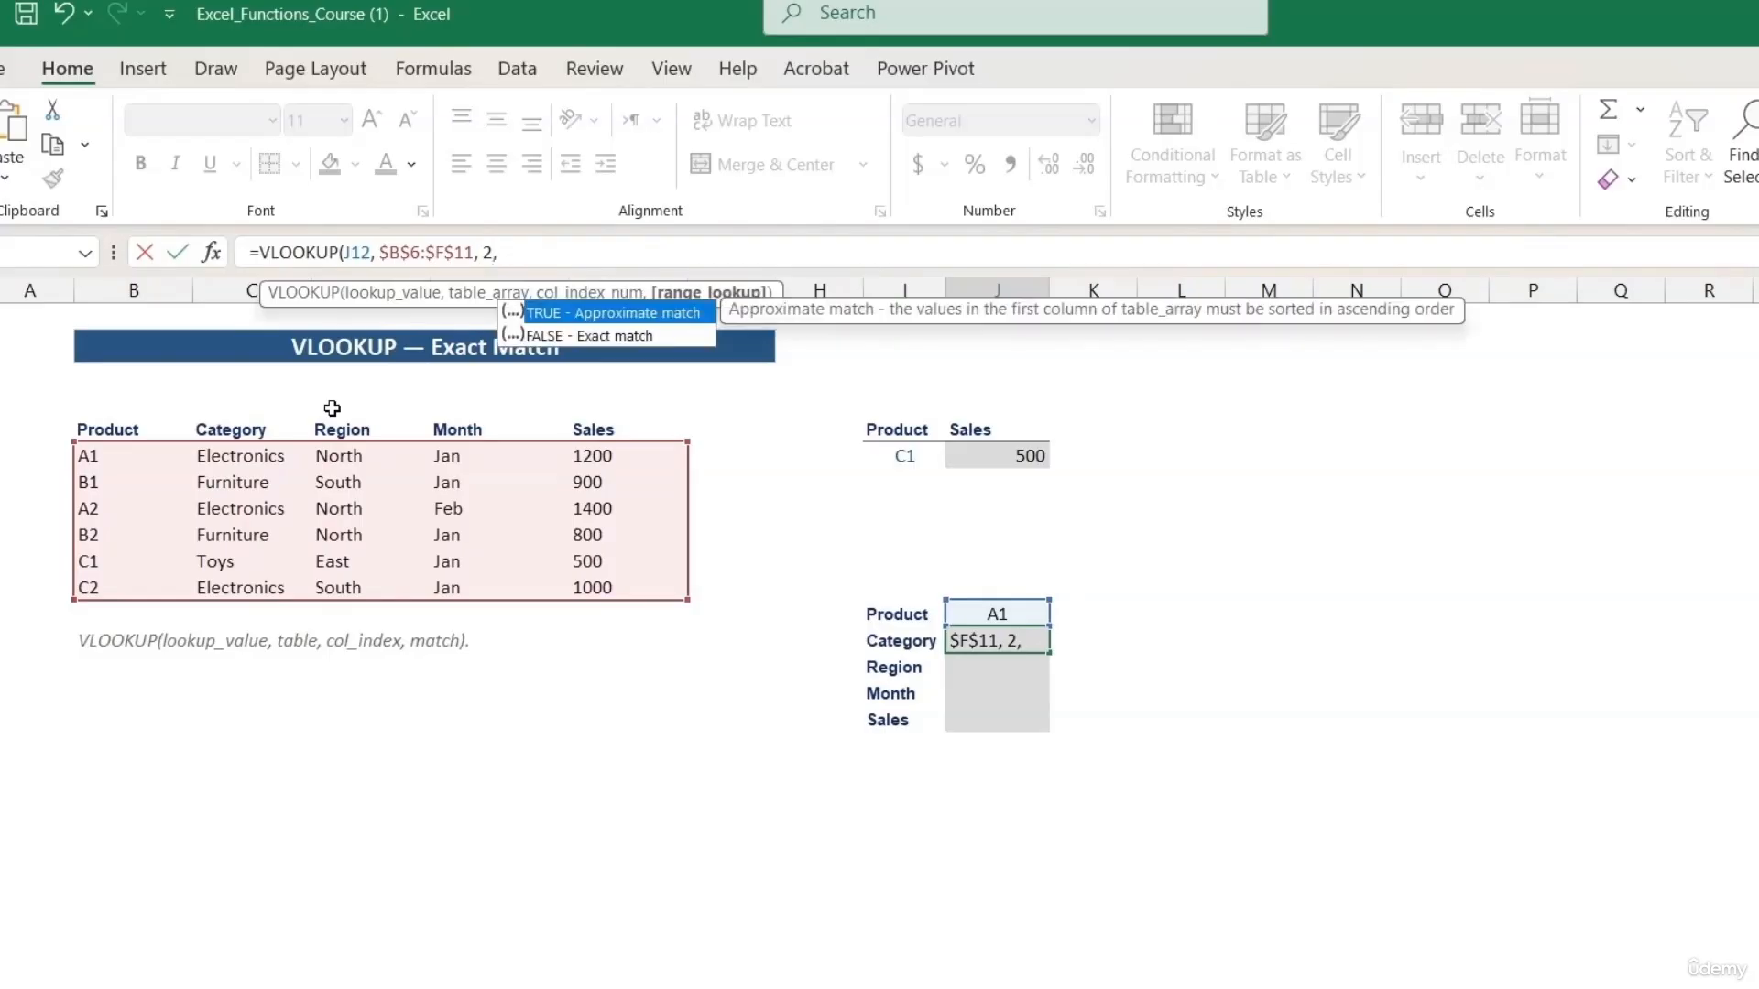
double_click(555, 338)
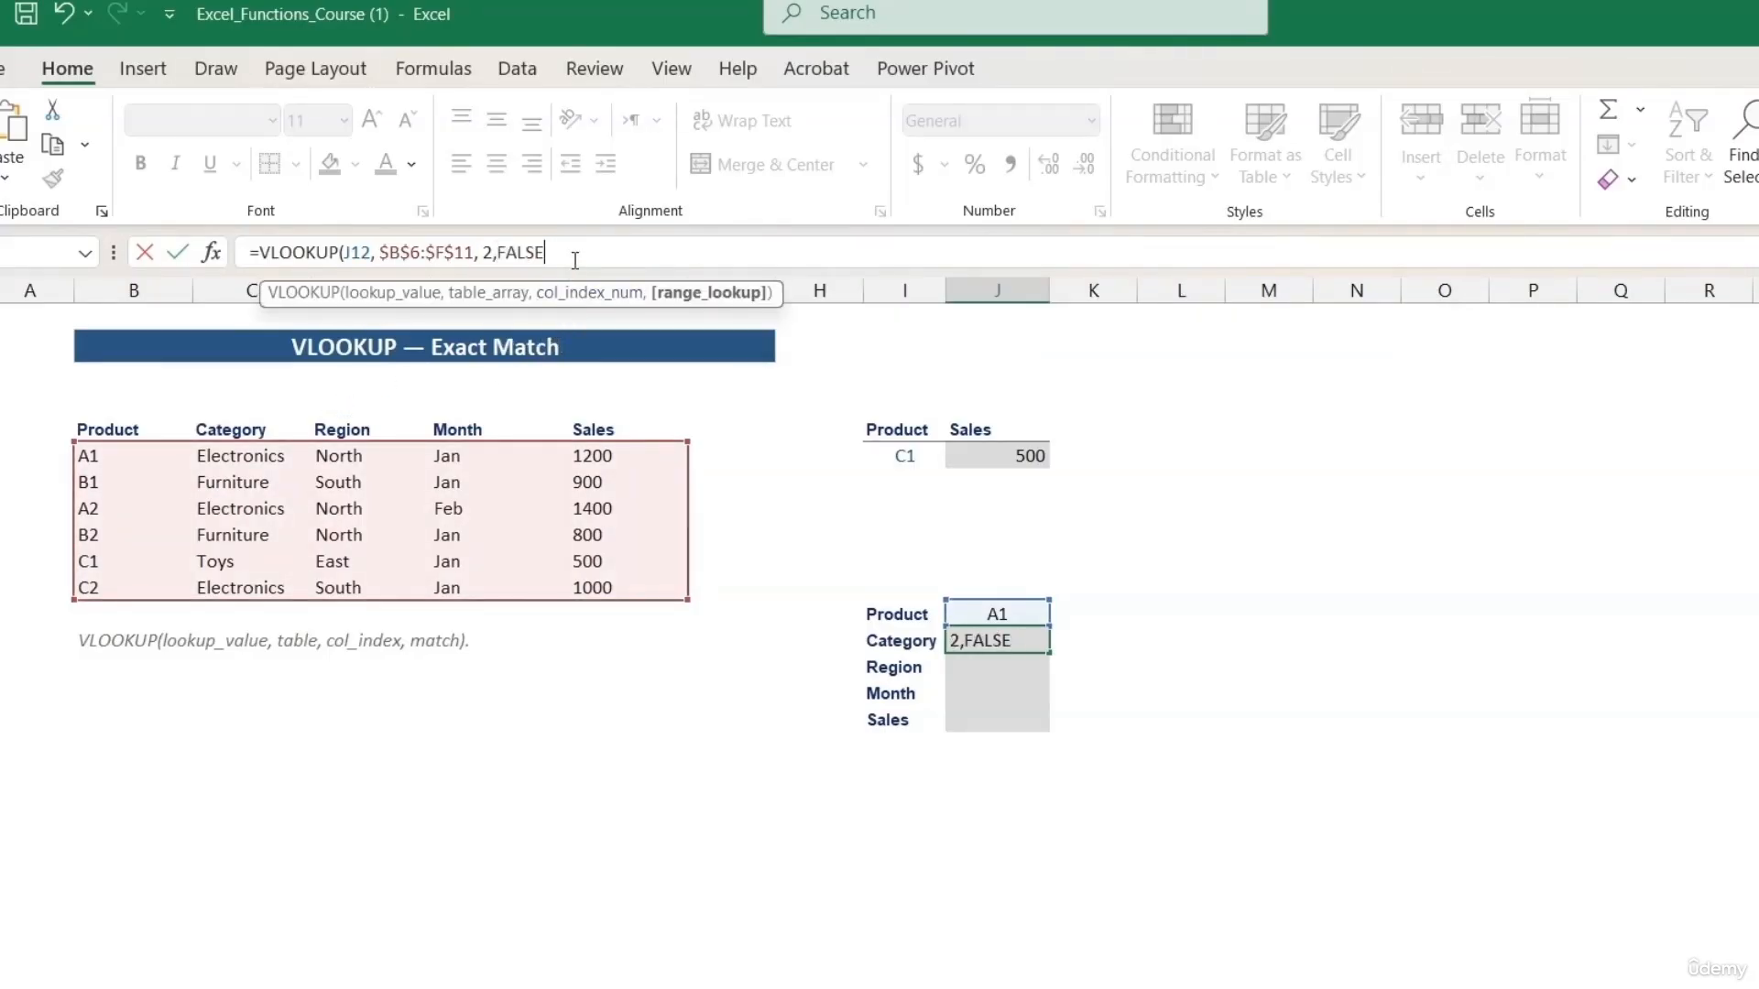
text())
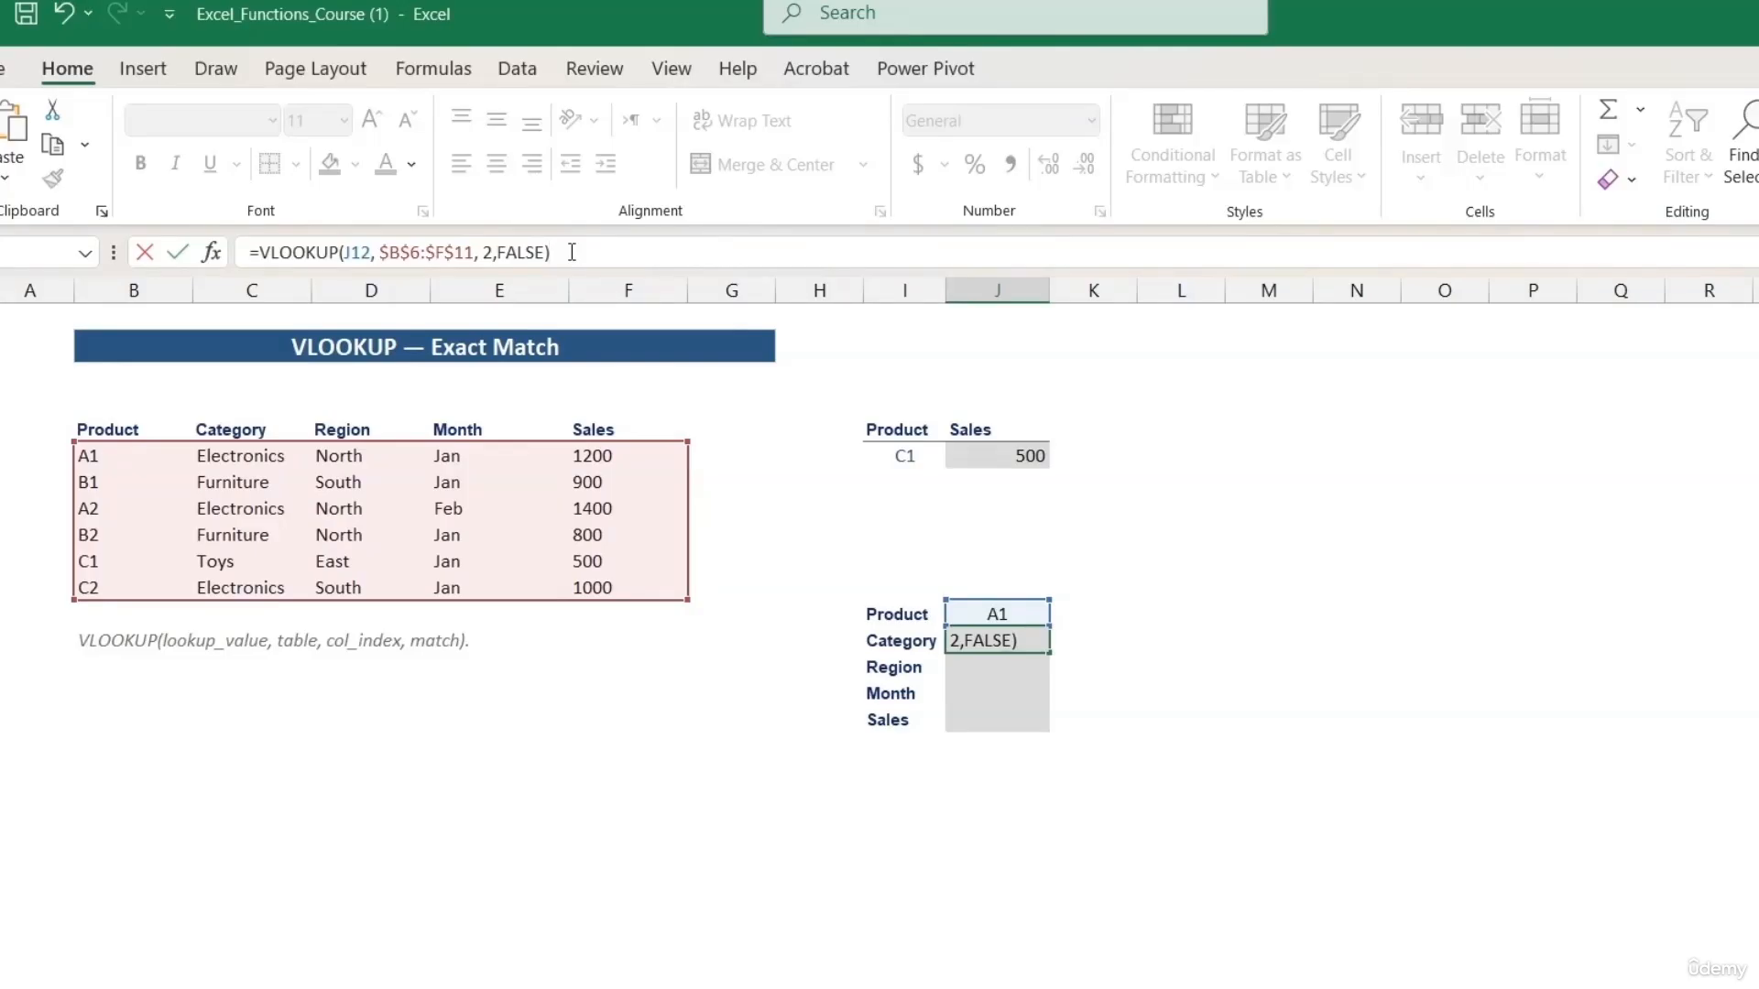
key(Return)
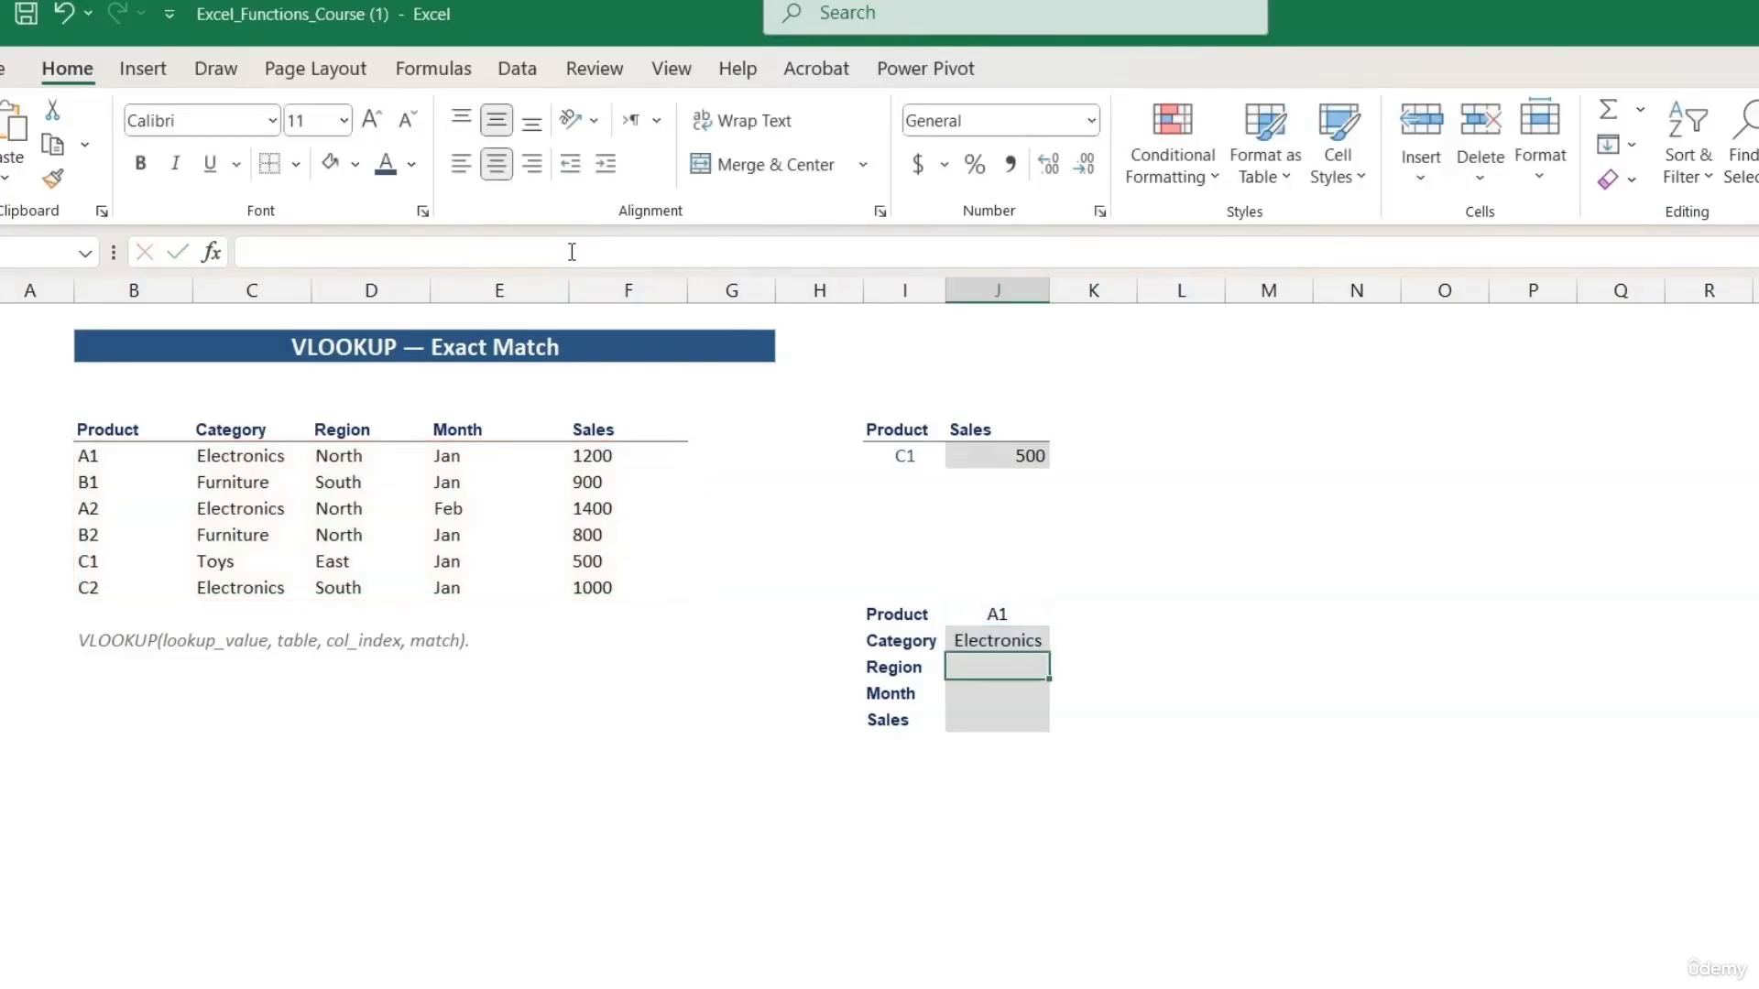
Copy the Category VLOOKUP formula from J13 down through J16 and check the copy in J14.
click(966, 641)
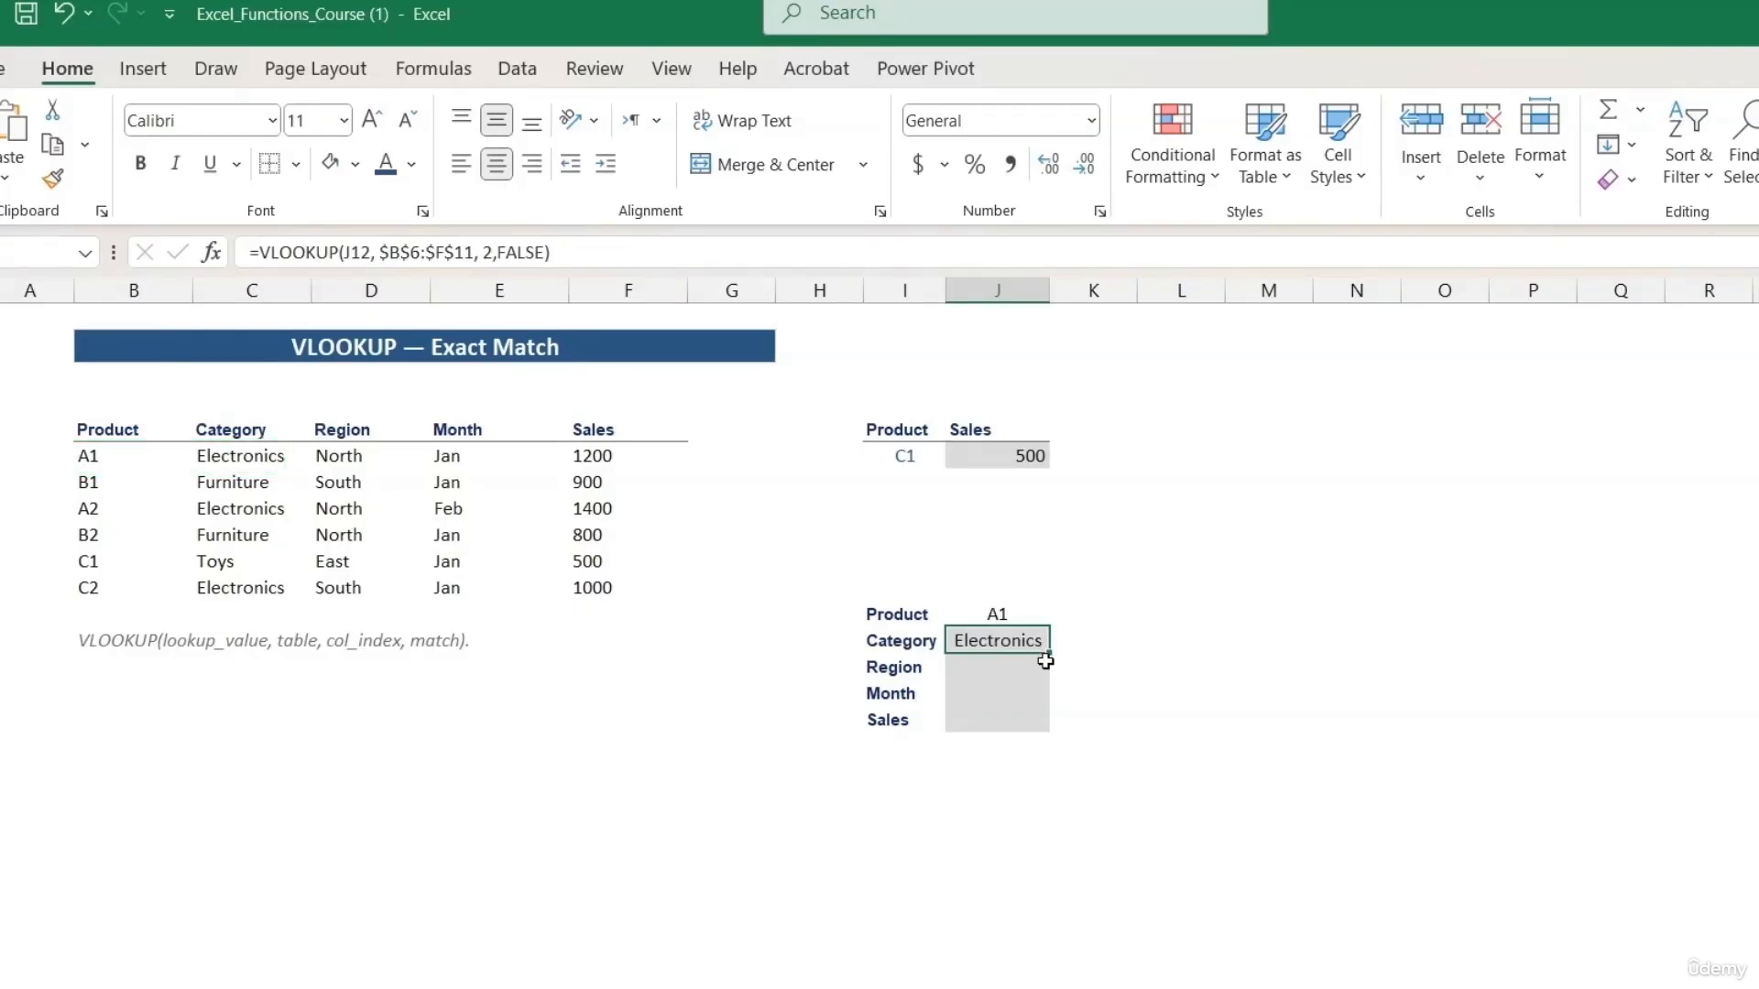
drag(1049, 652, 1044, 729)
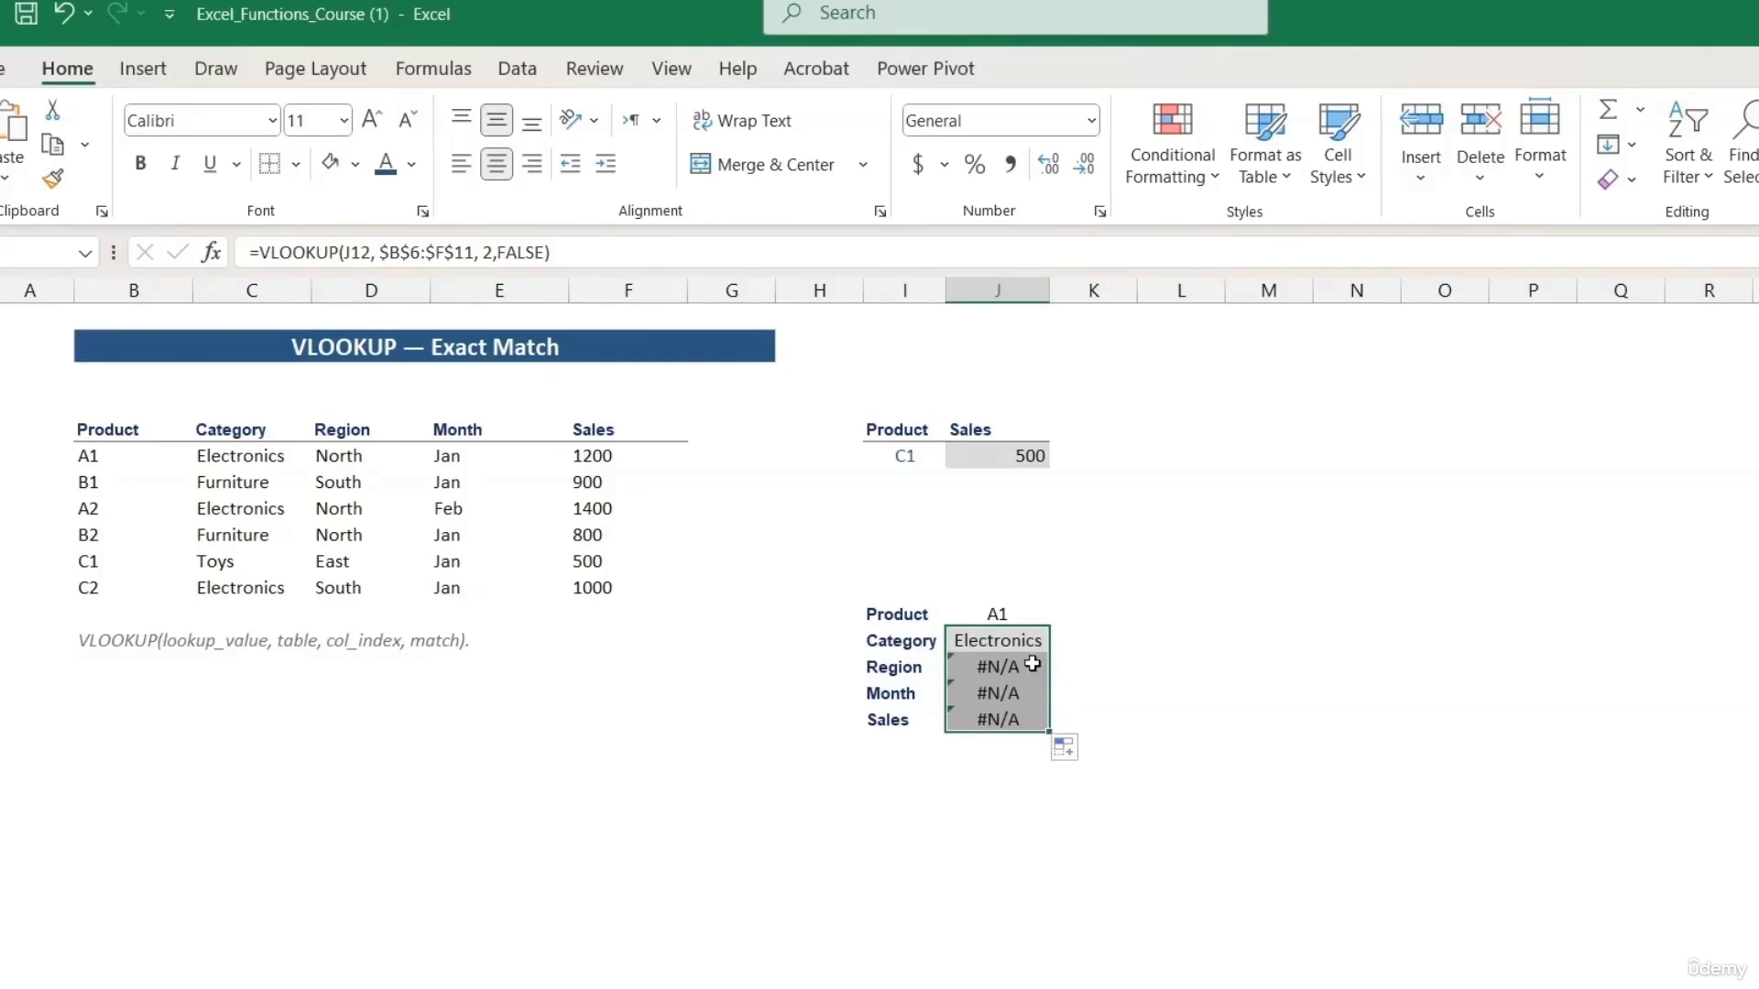
click(1030, 666)
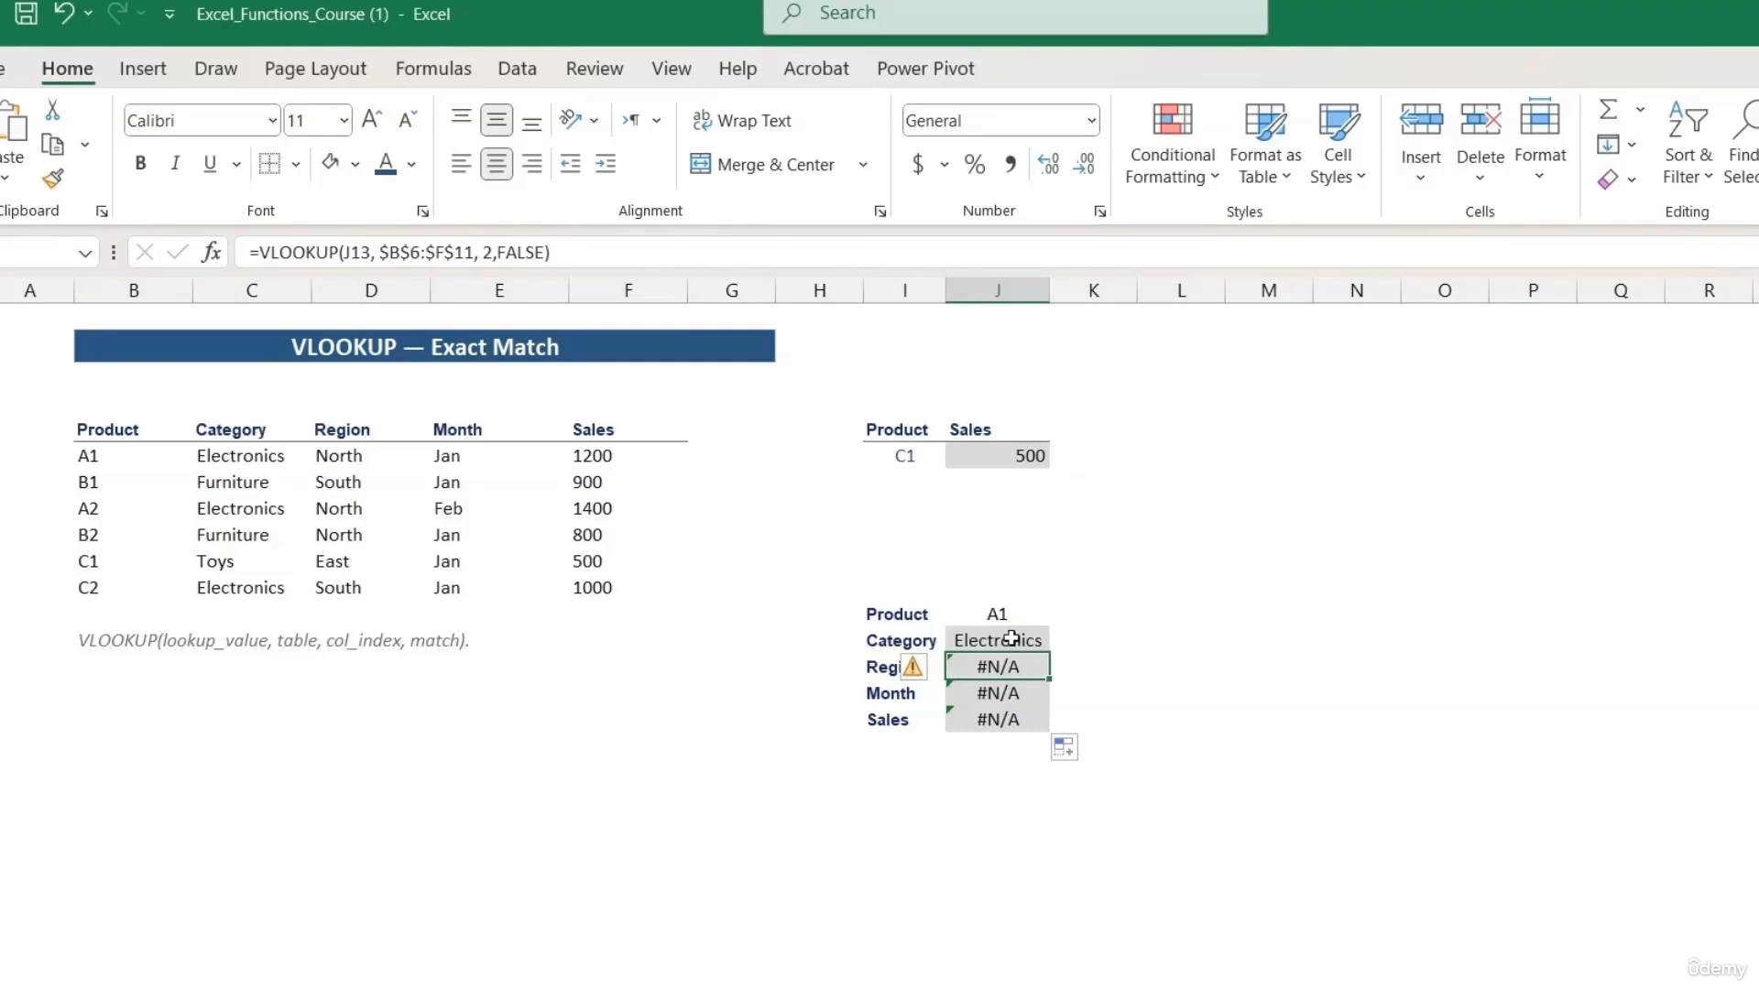
Examine which cell the lookup_value argument refers to in the VLOOKUP formulas in J13, J14 and J15.
click(1008, 640)
double_click(989, 644)
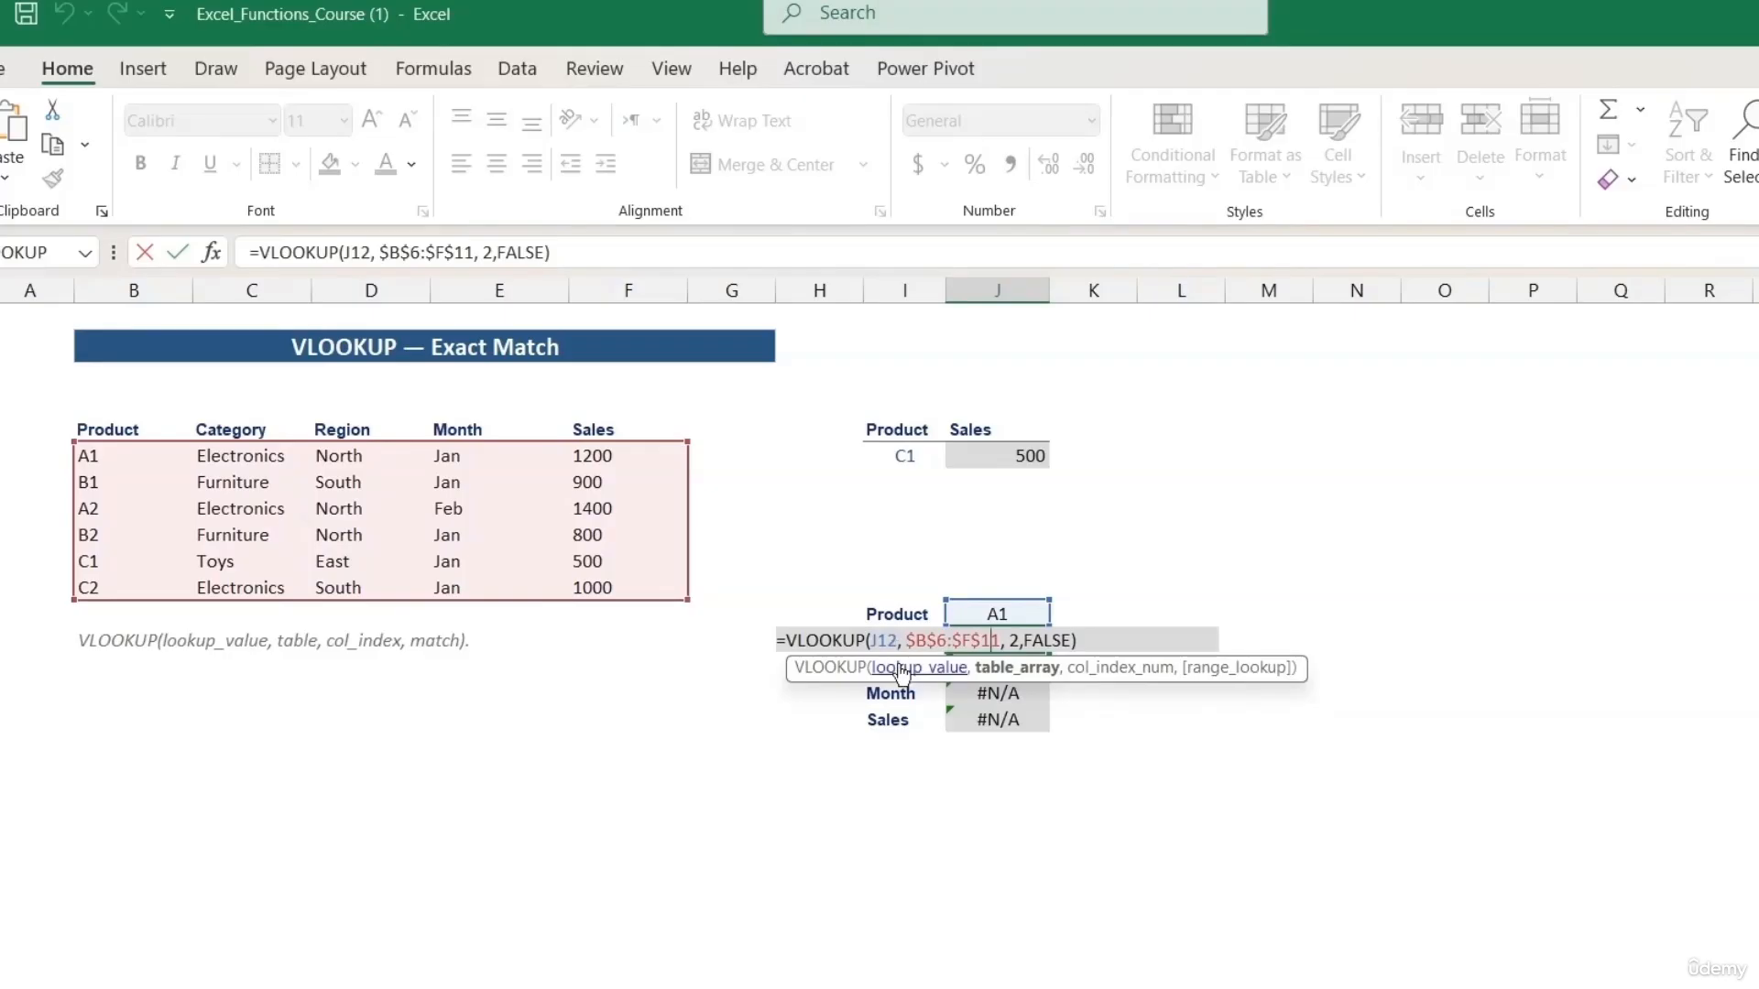
click(894, 667)
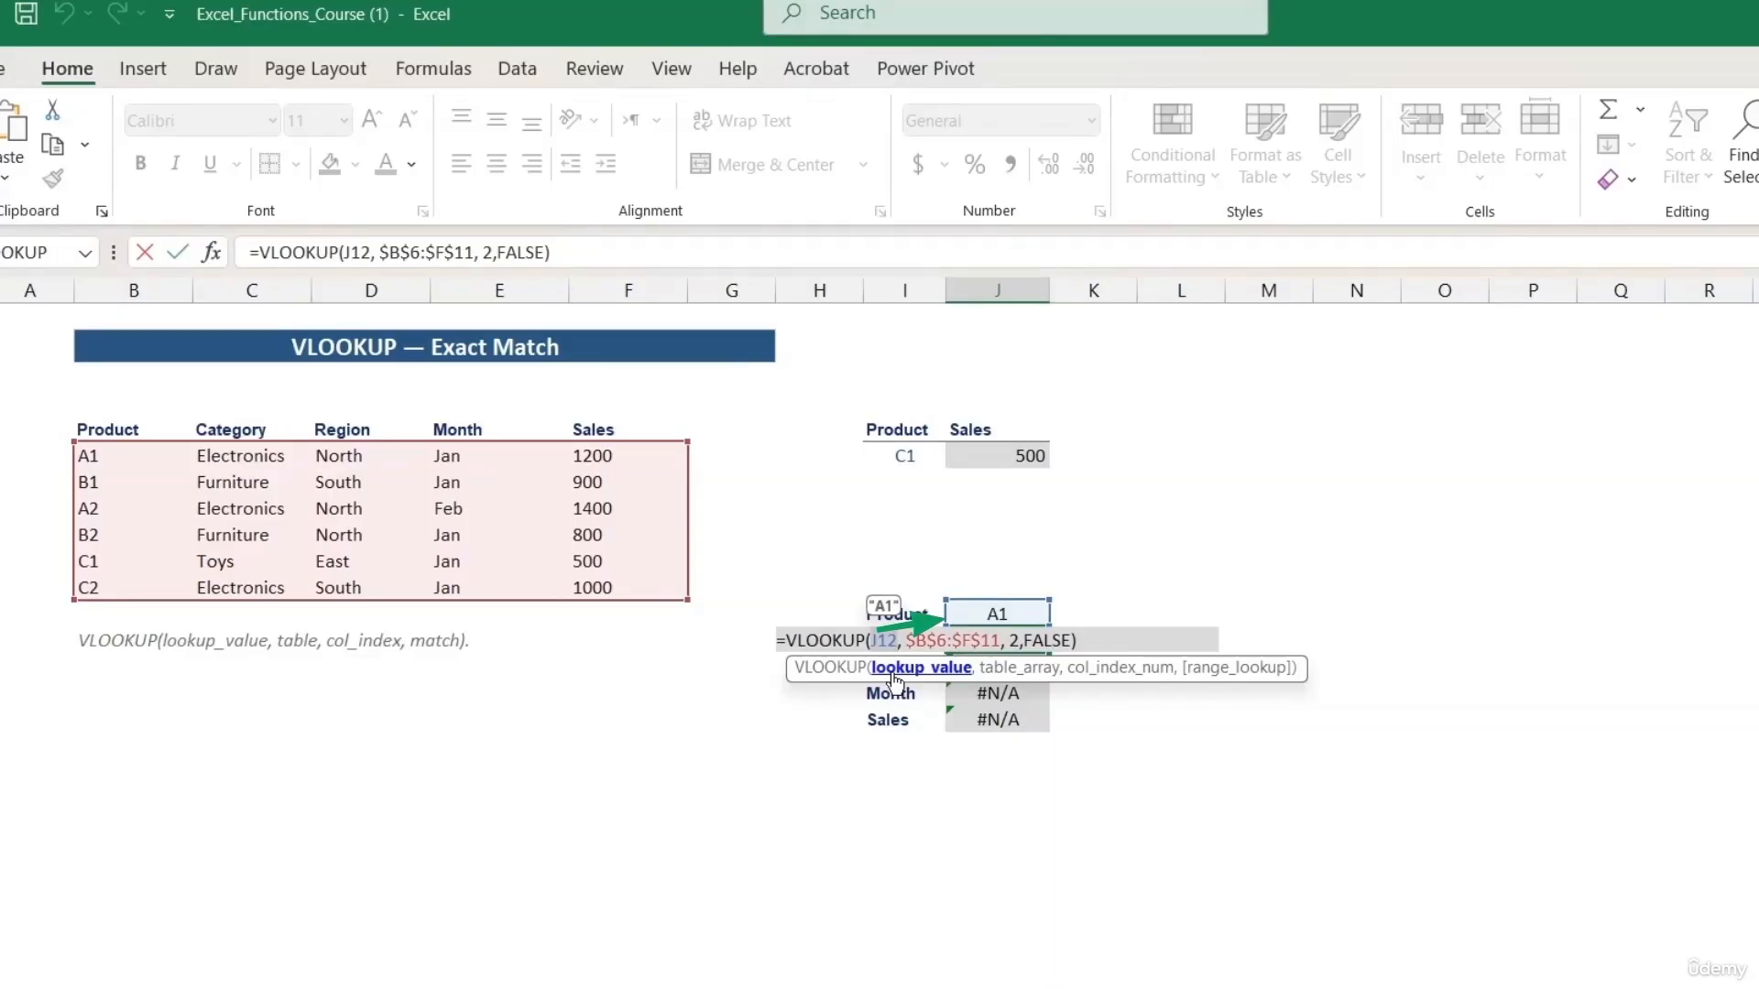
key(Return)
double_click(953, 668)
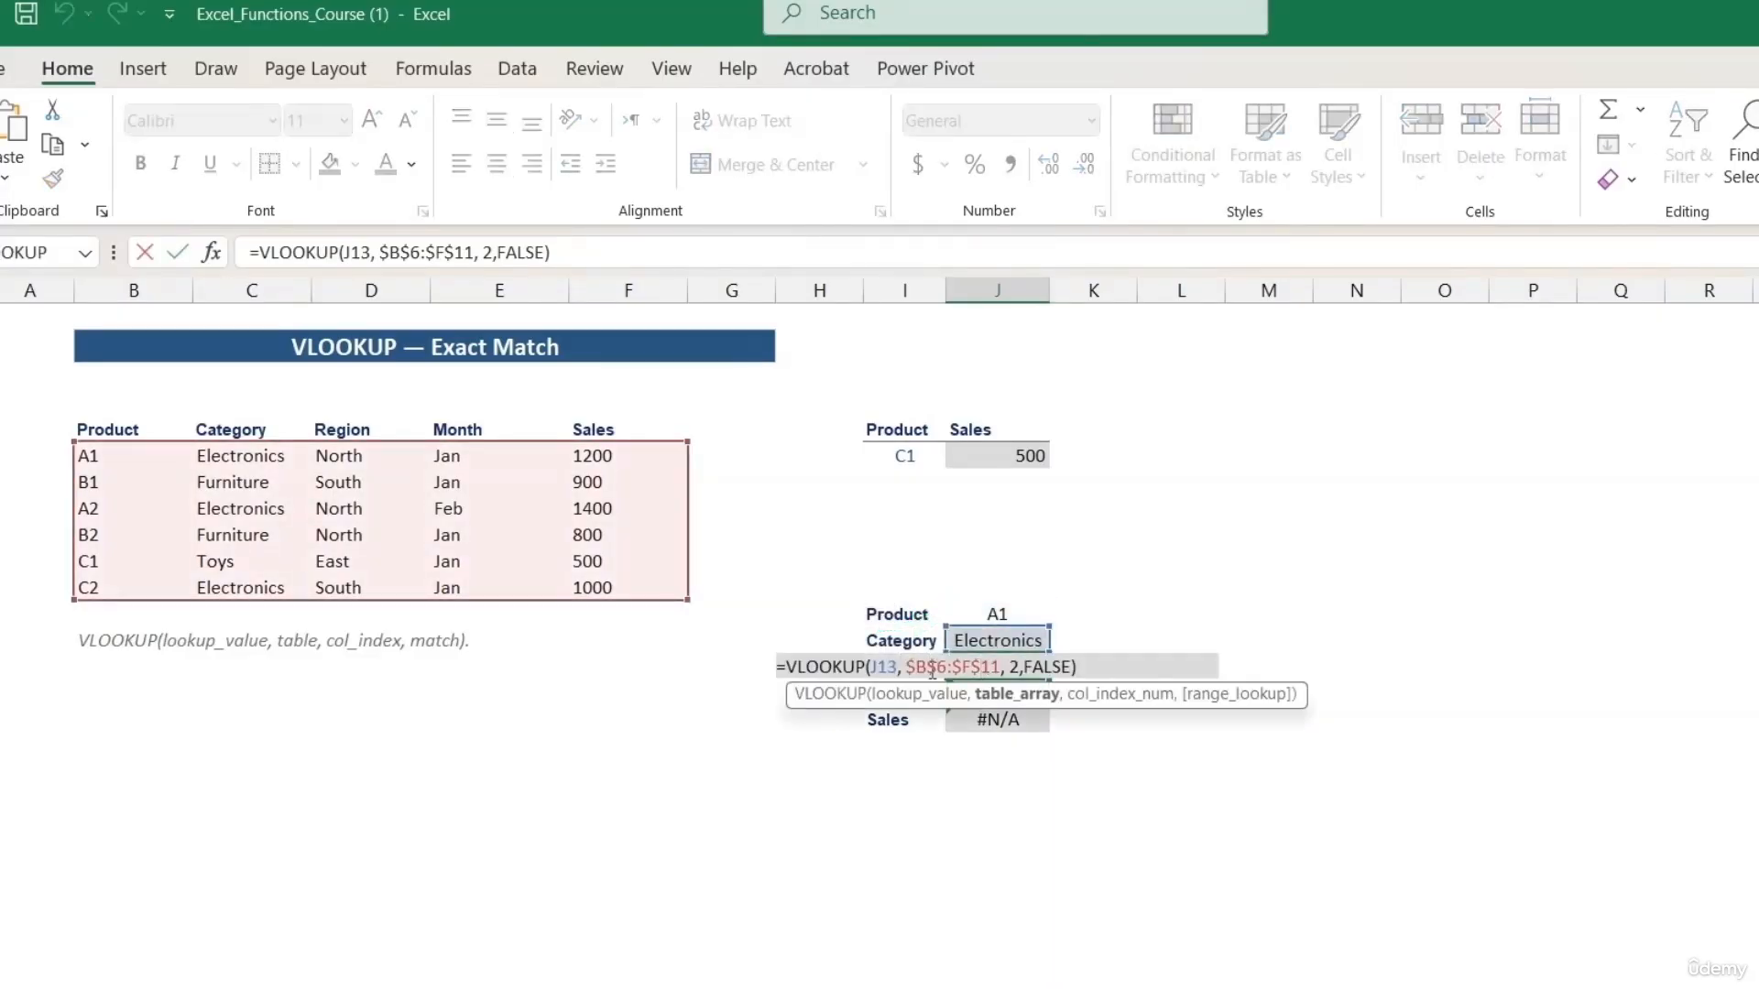
click(910, 696)
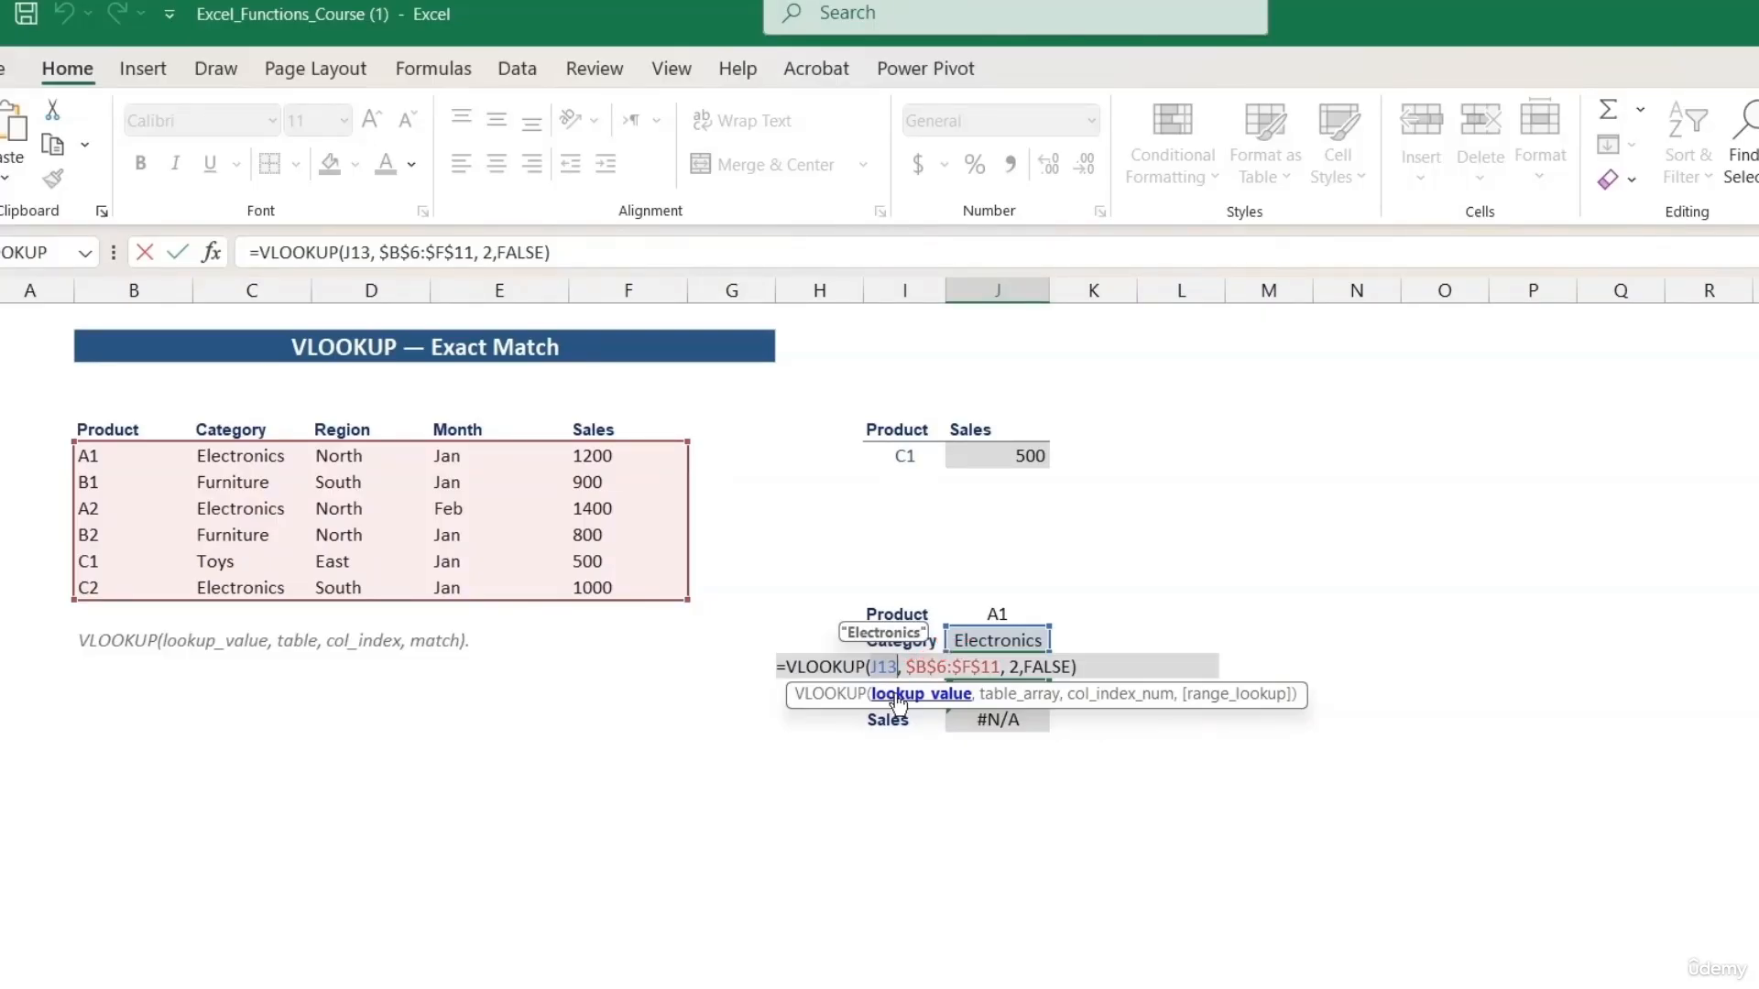
key(Return)
double_click(971, 694)
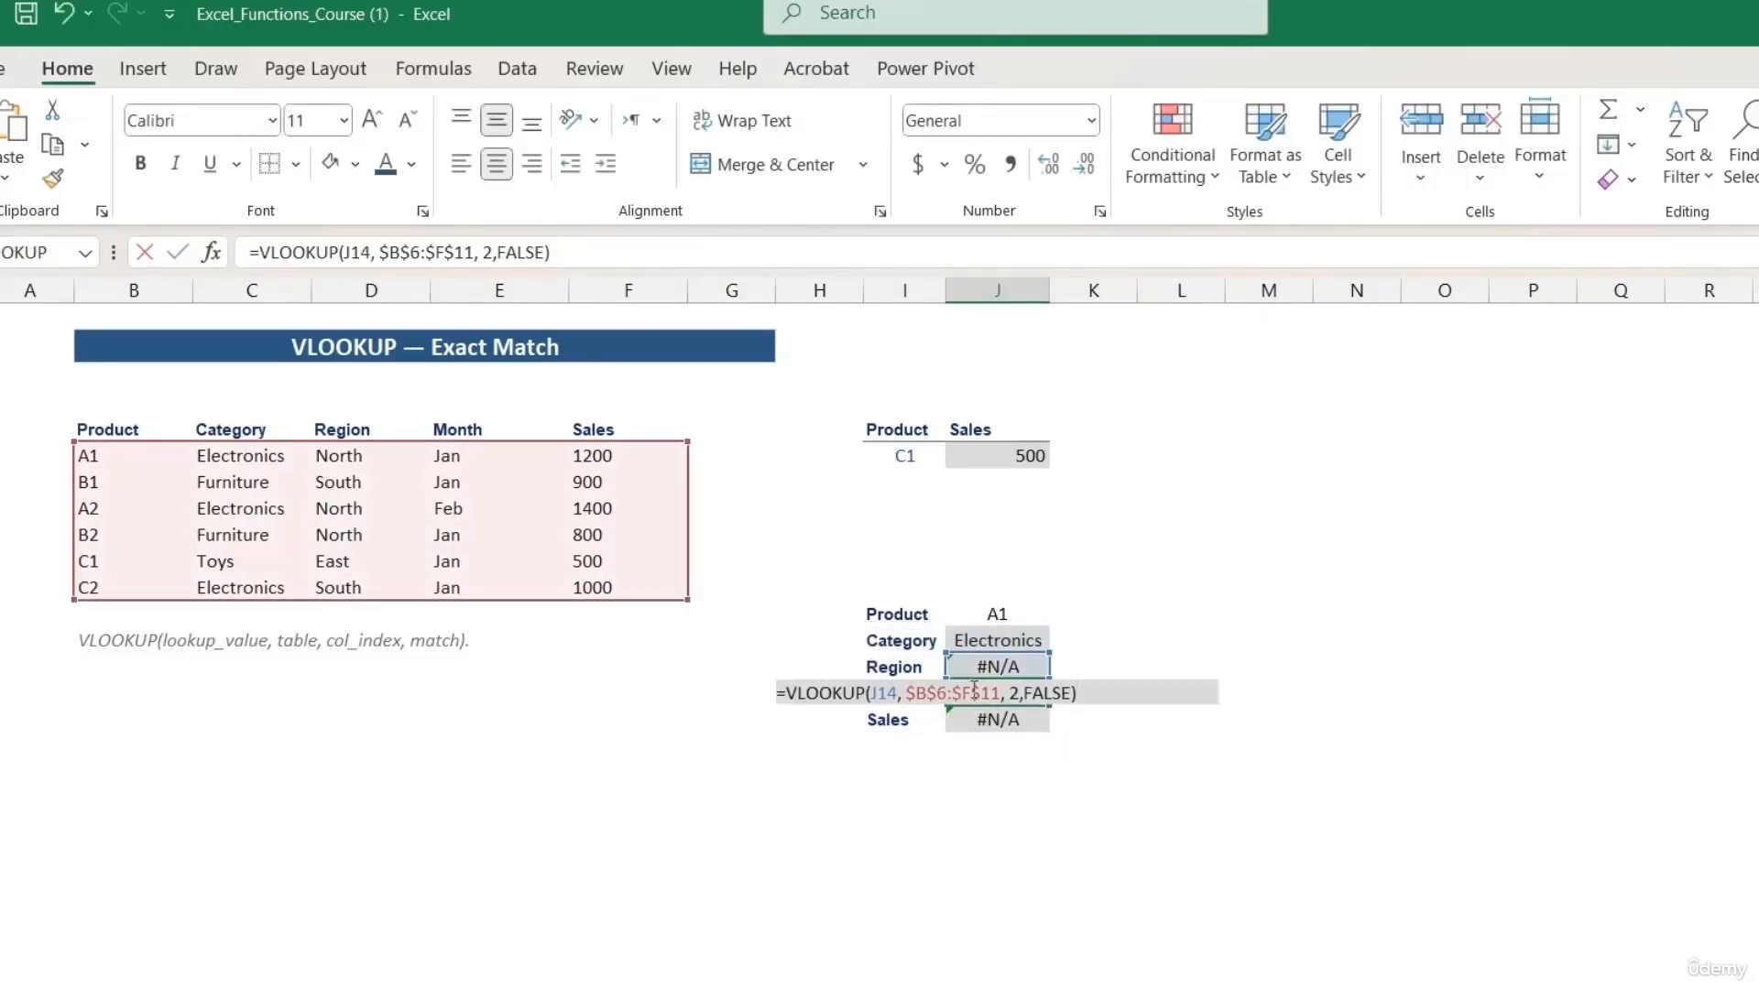
click(905, 721)
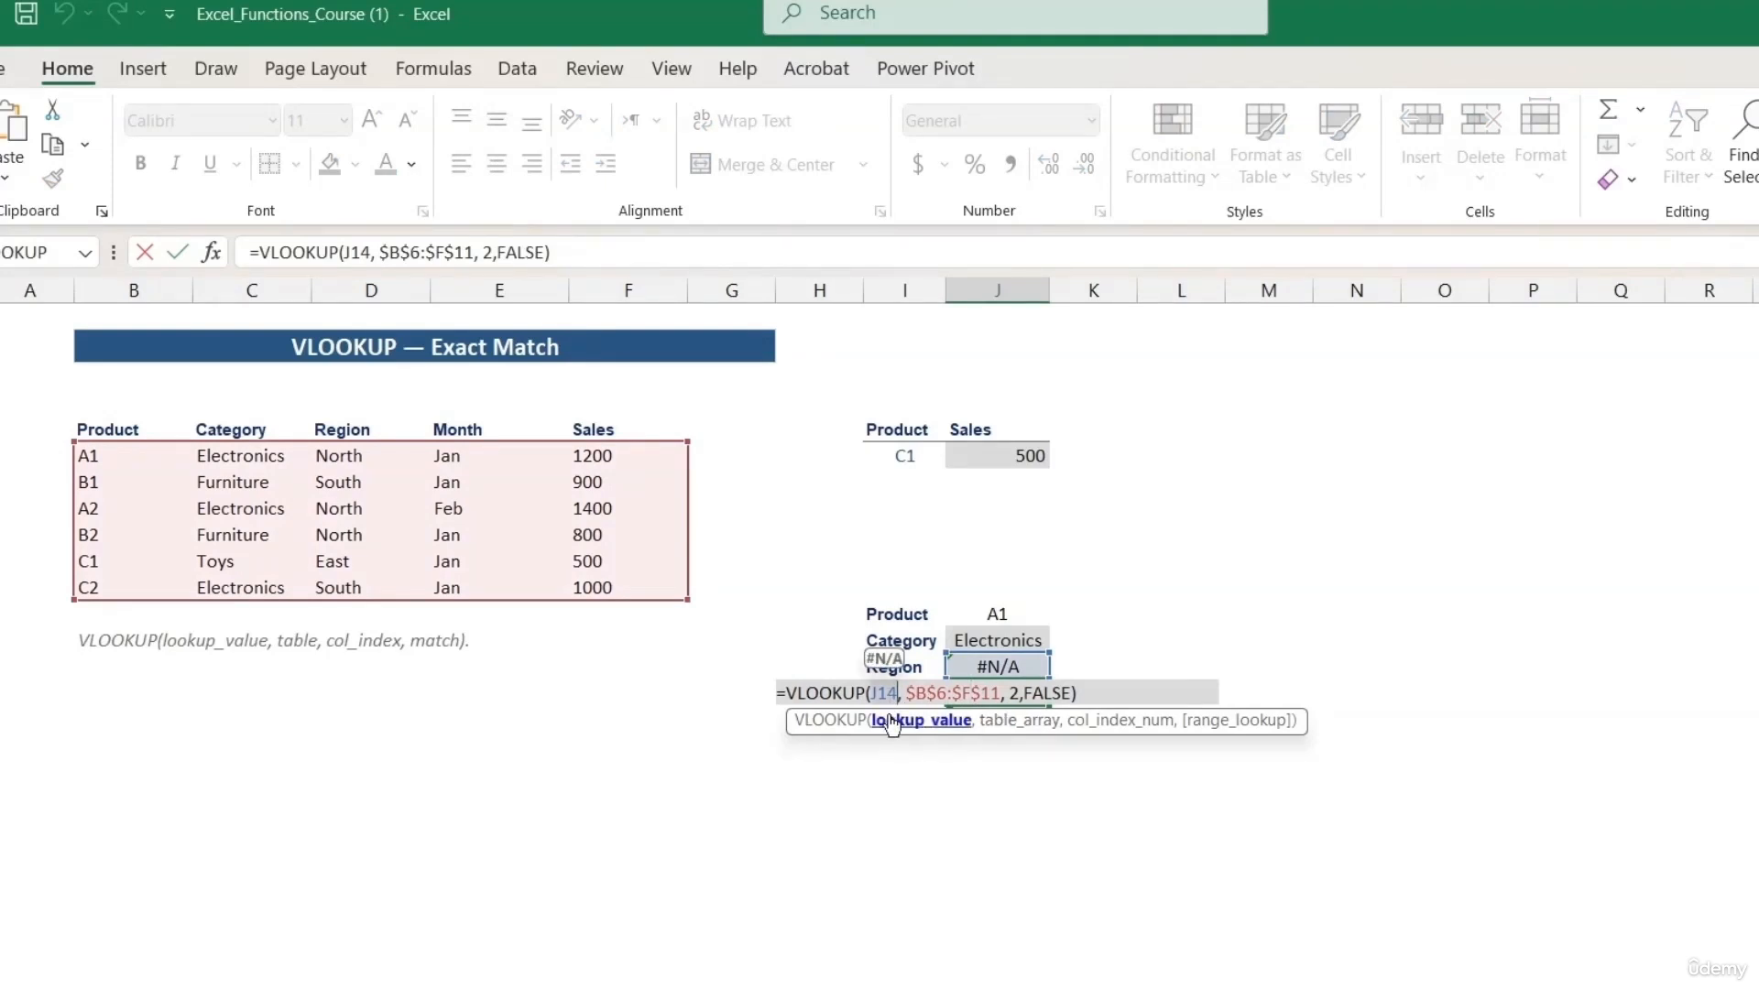
key(Escape)
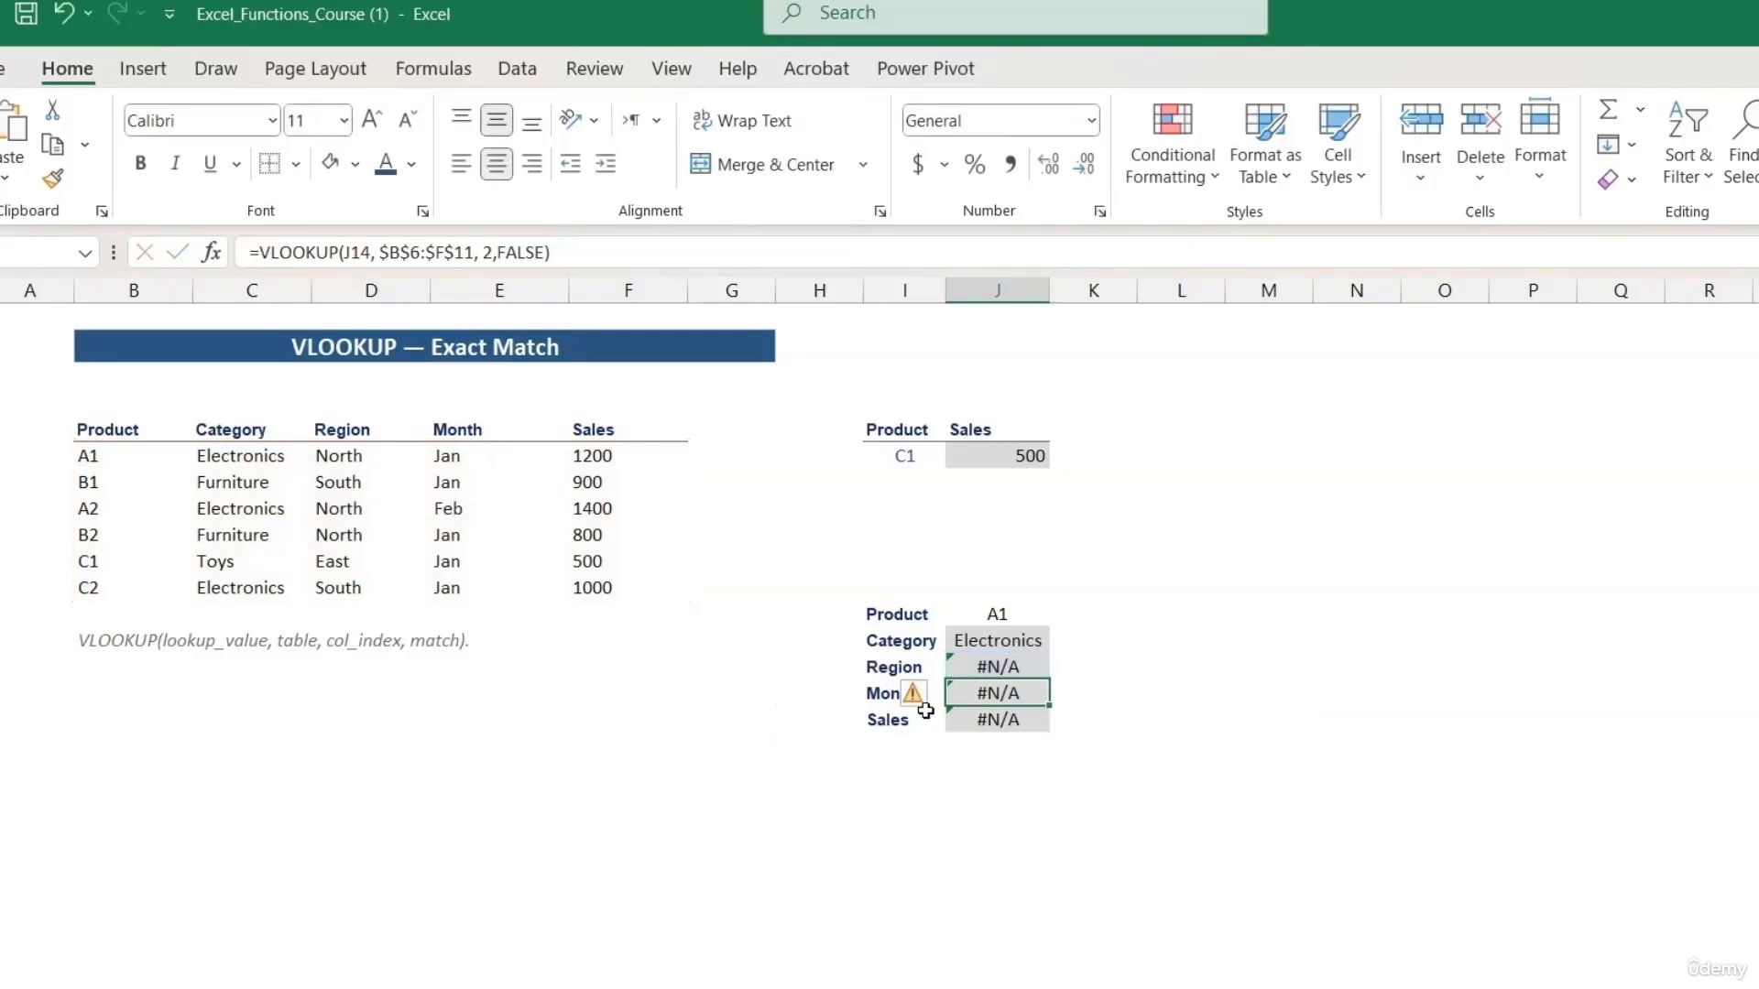
Lock the row of the lookup value reference in the J13 formula as J$12.
double_click(989, 640)
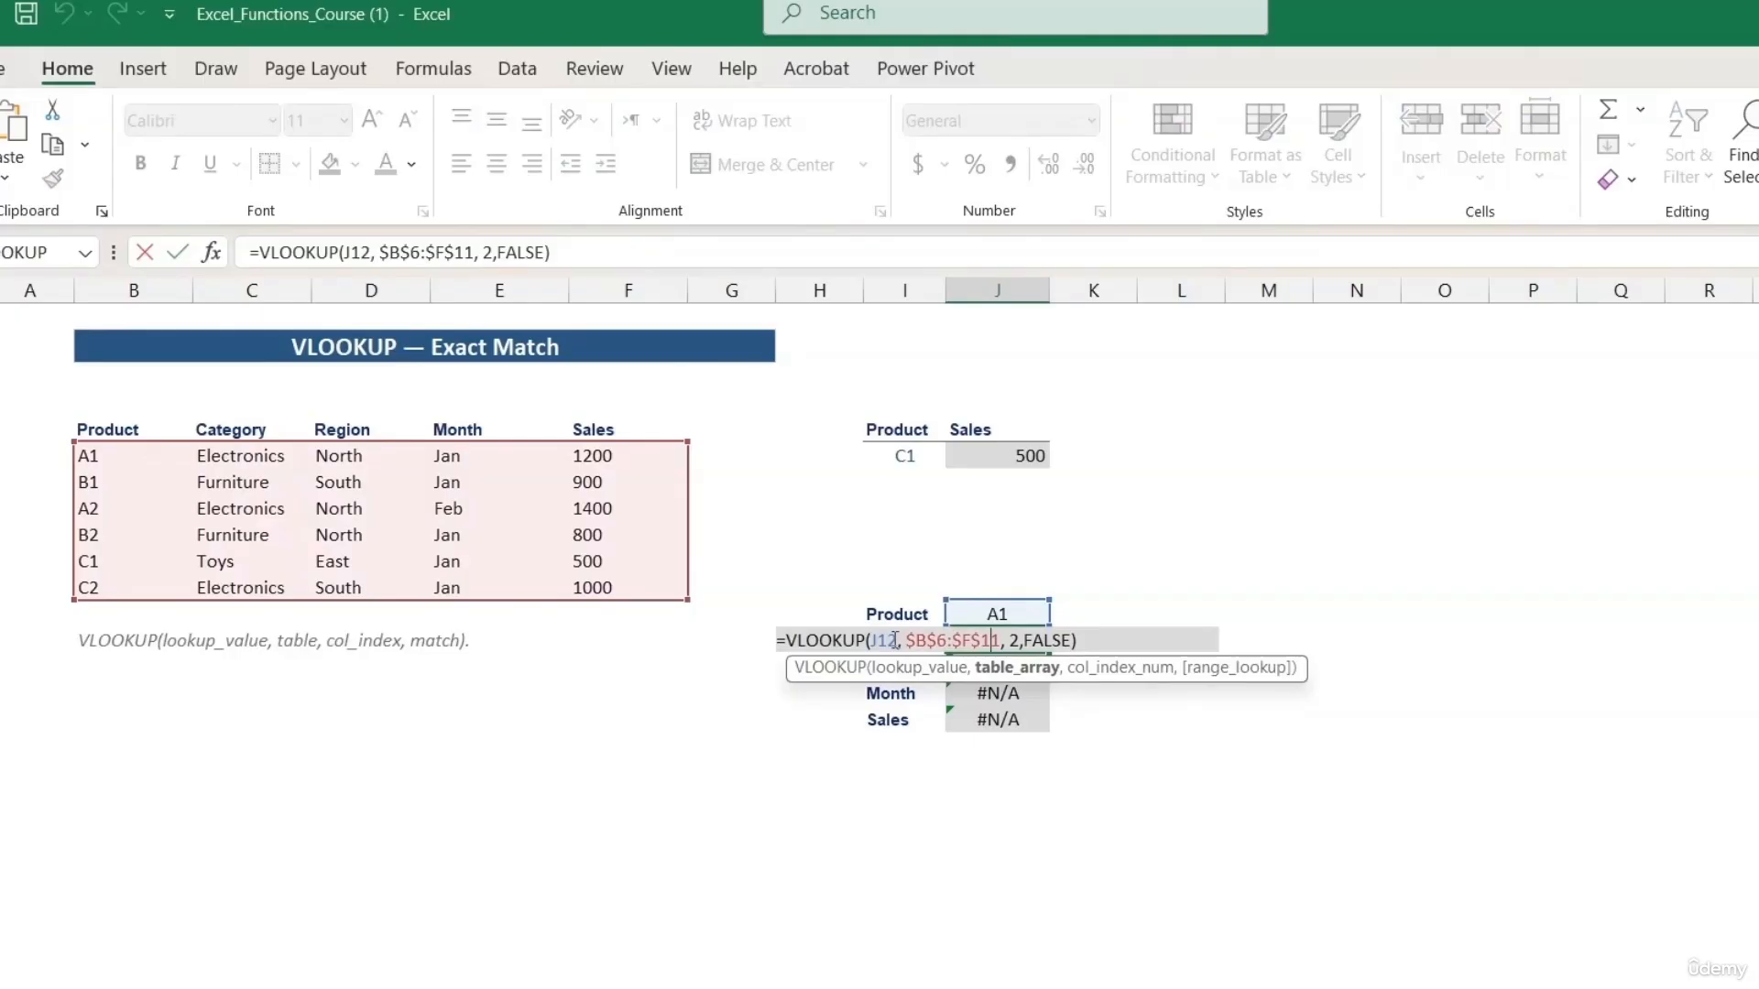
double_click(886, 640)
key(F4)
key(F4)
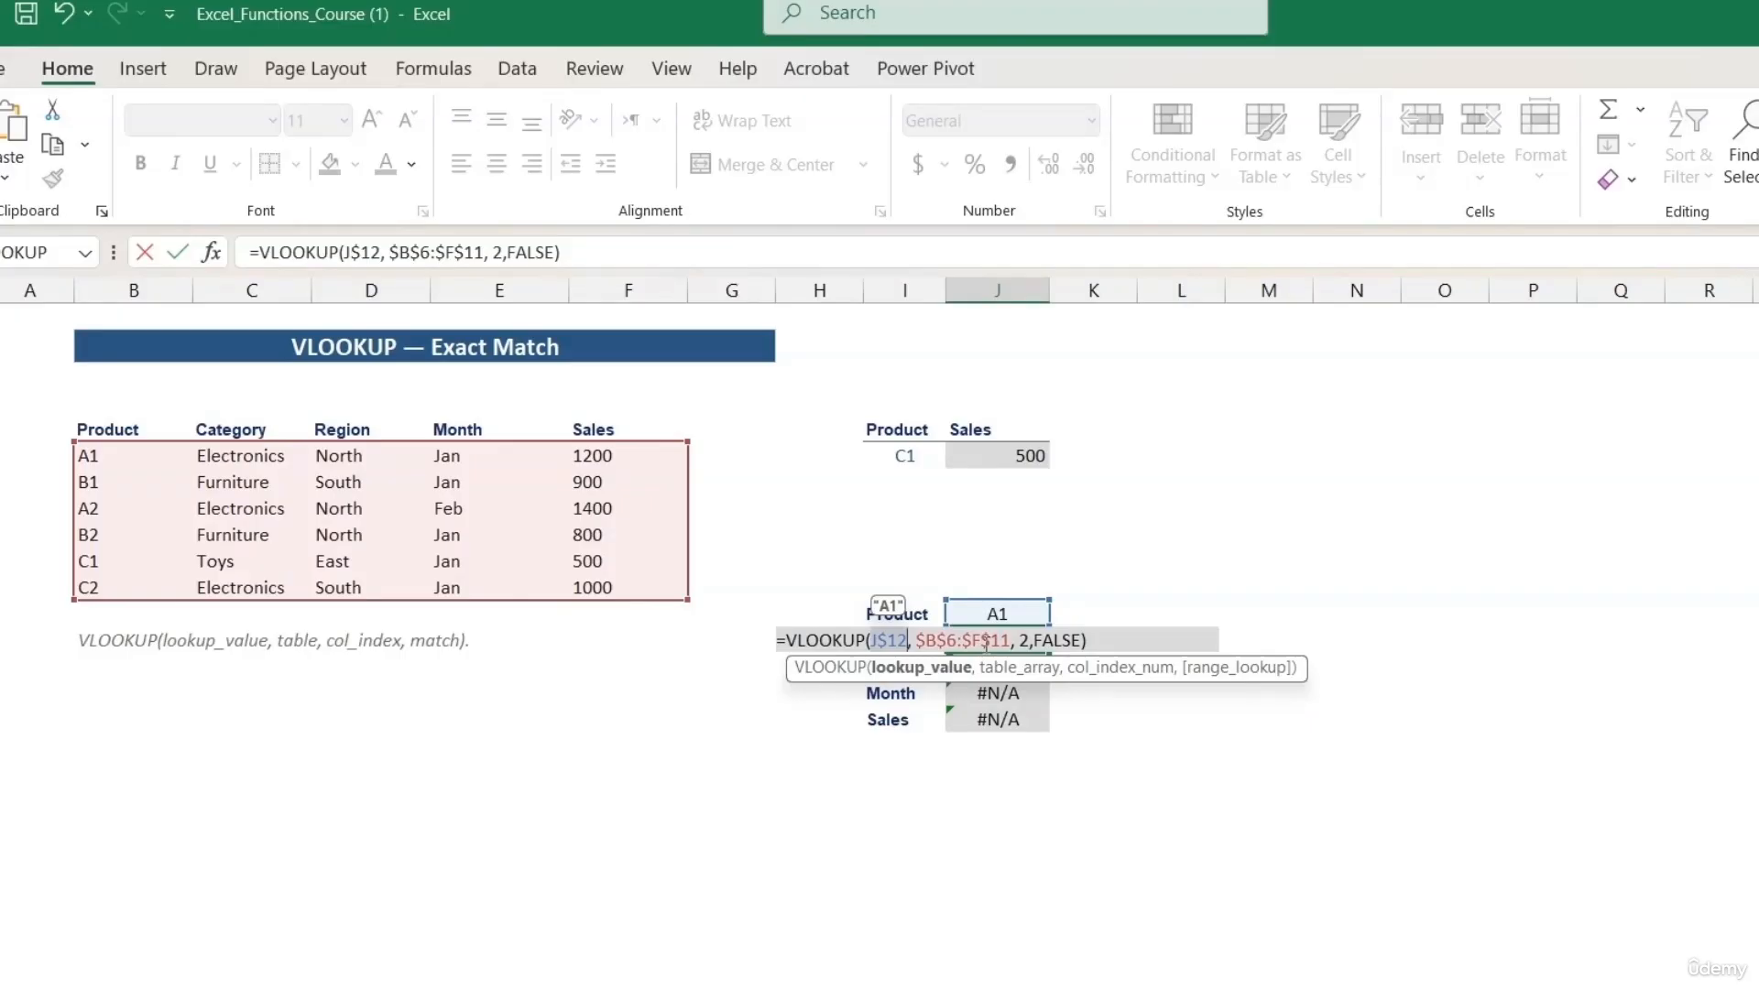
key(Return)
Fill the row-locked VLOOKUP formula from J13 down through J16 and check the copies for Region, Month and Sales.
click(994, 640)
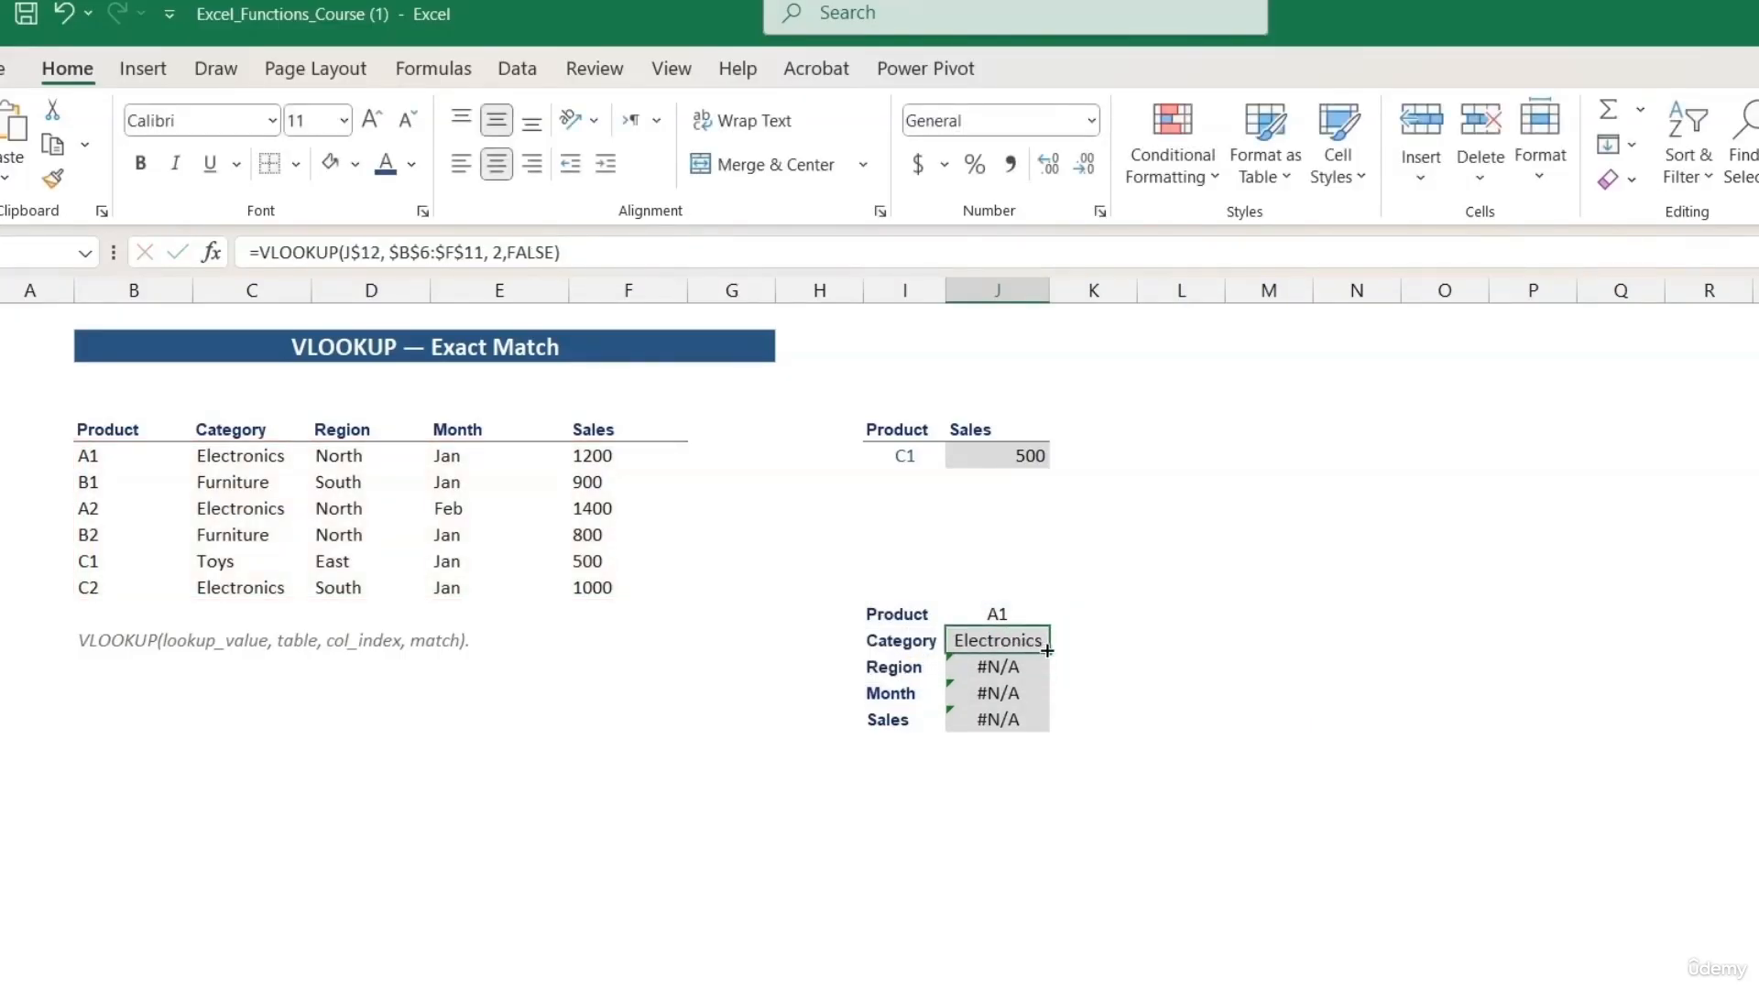
drag(1045, 667, 1040, 732)
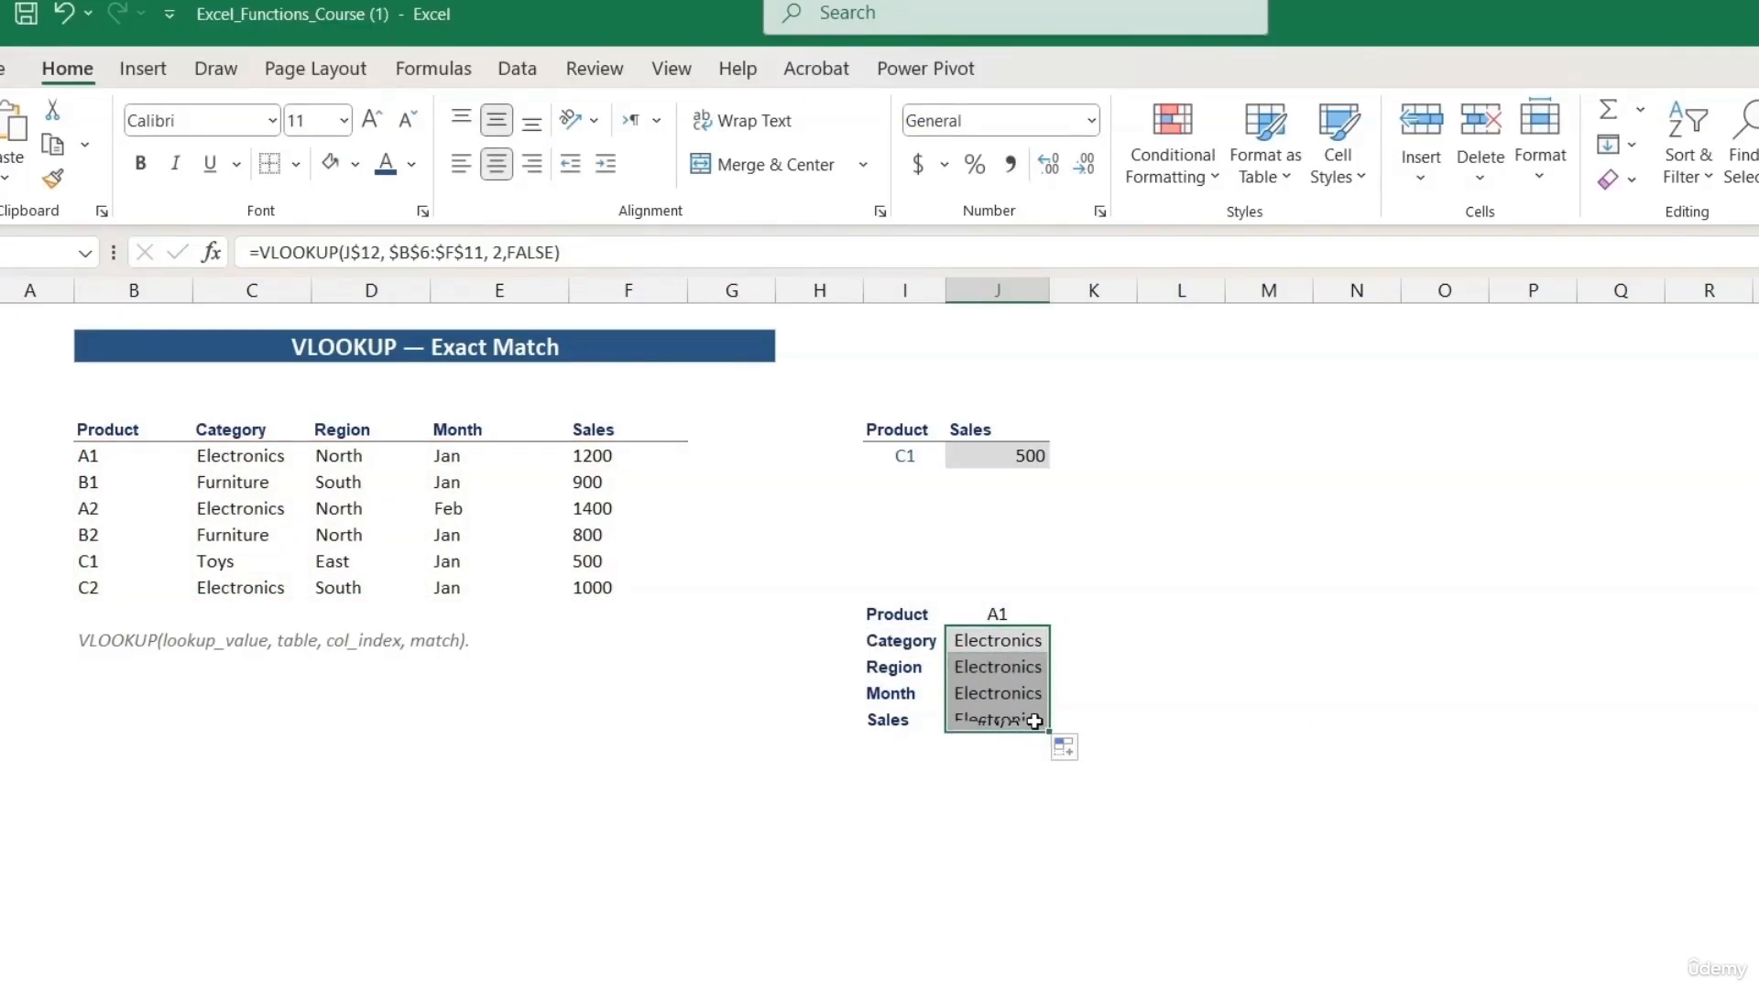
click(1076, 676)
click(1039, 668)
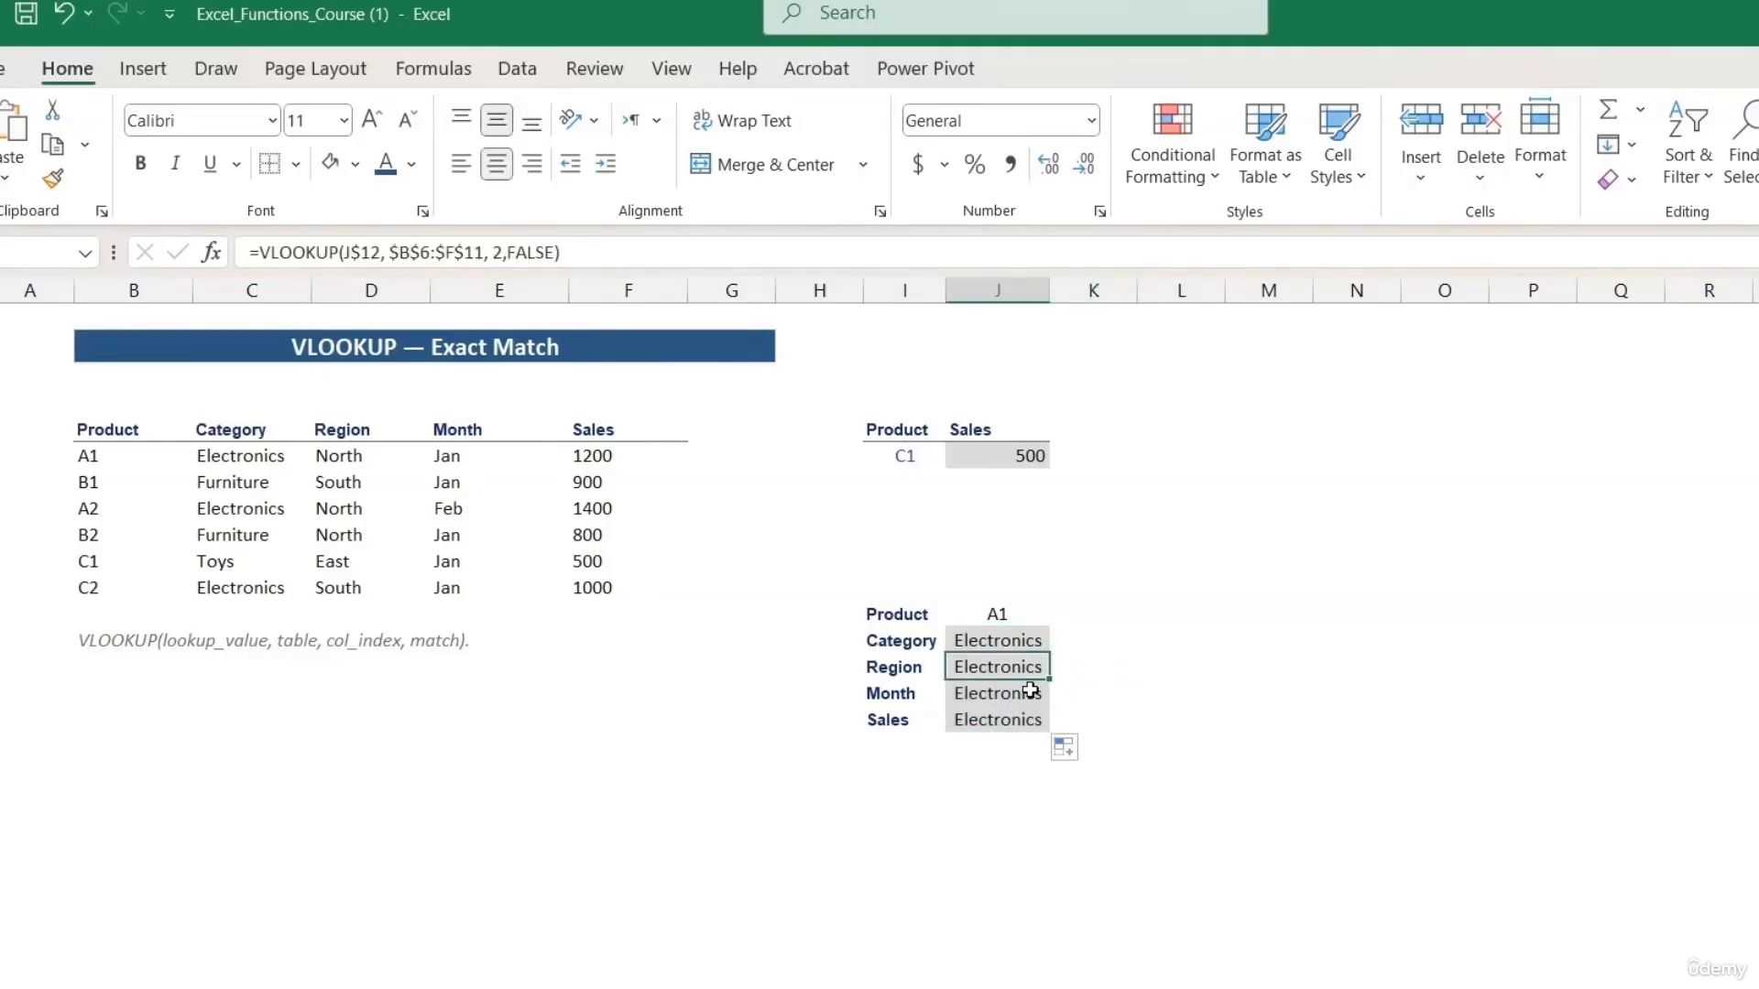
click(1033, 694)
click(1030, 714)
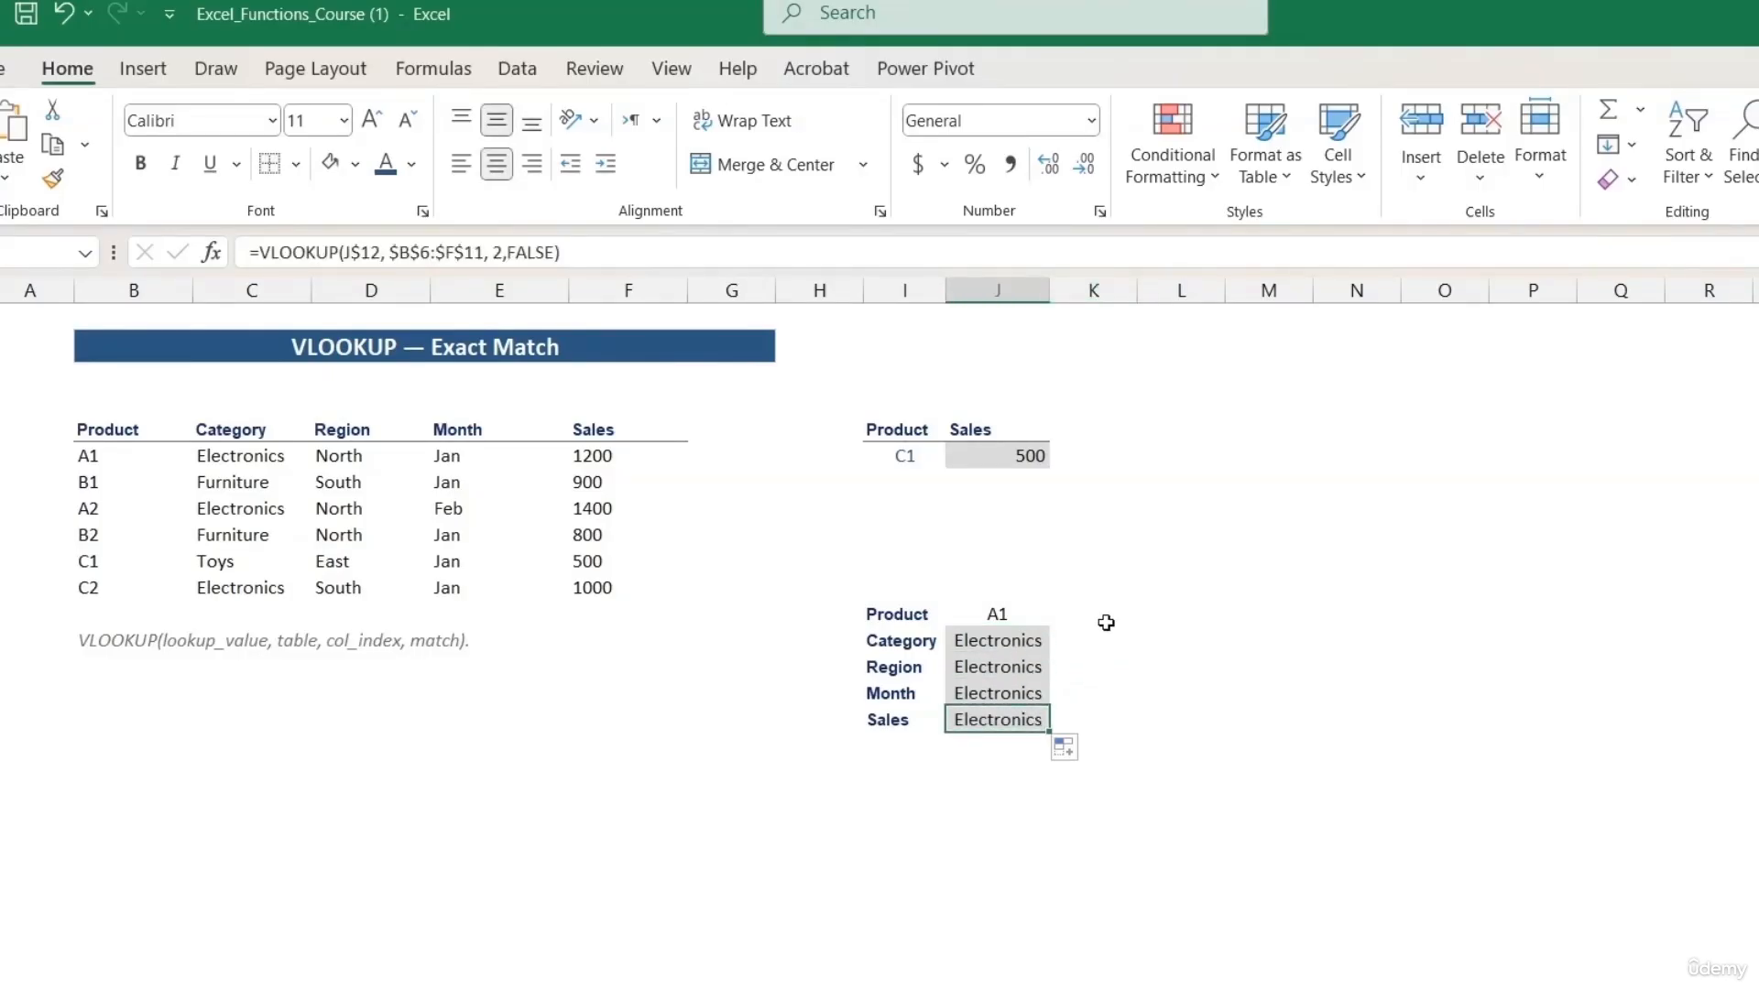
Examine the col_index_num argument in the VLOOKUP formulas for Region, Month and Sales in J14, J15 and J16.
click(1012, 669)
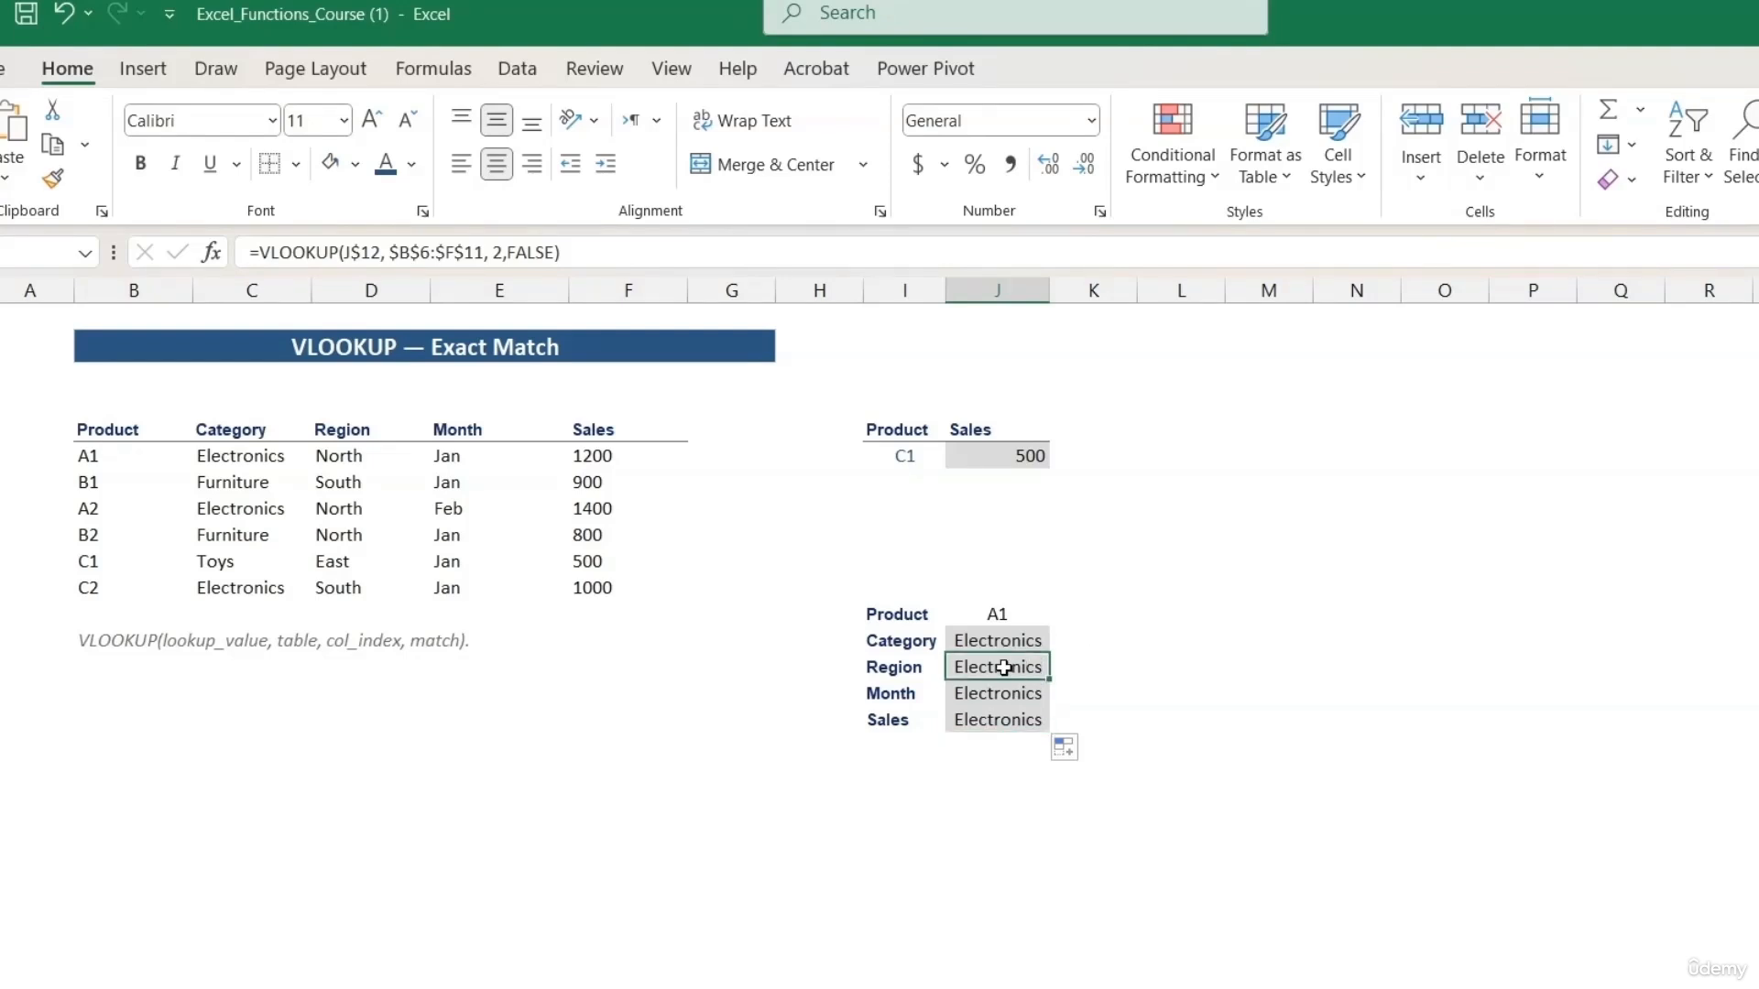
double_click(1008, 668)
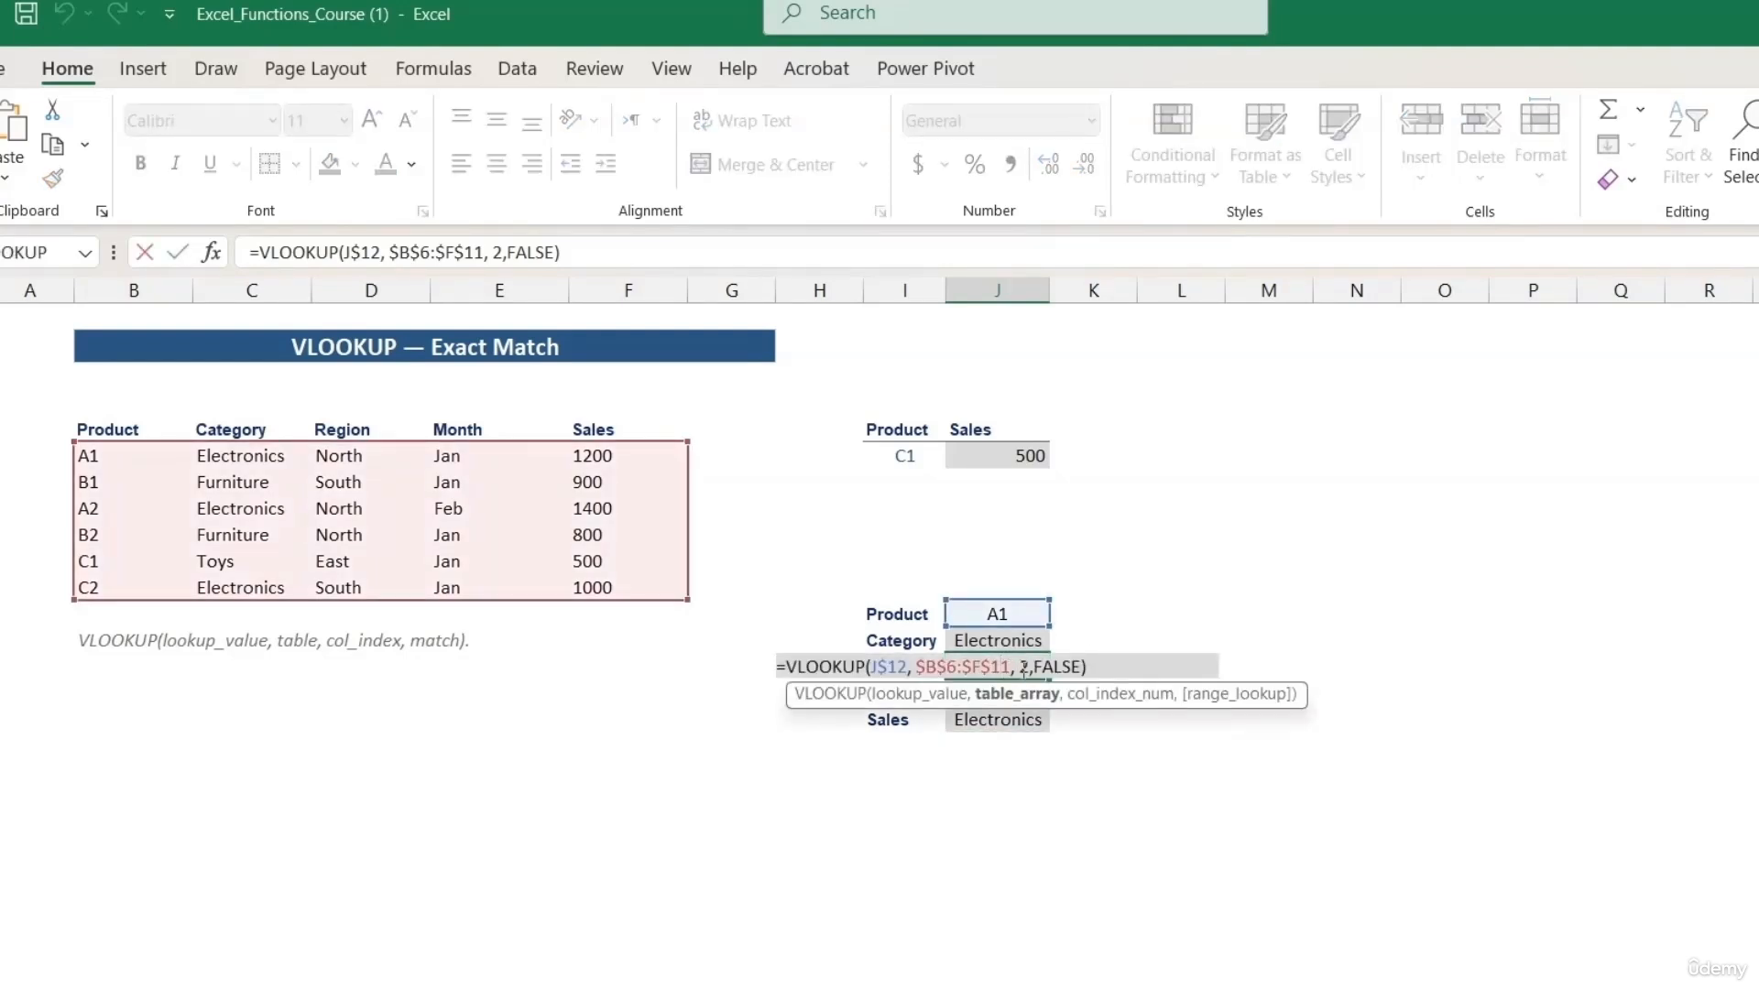
click(1024, 667)
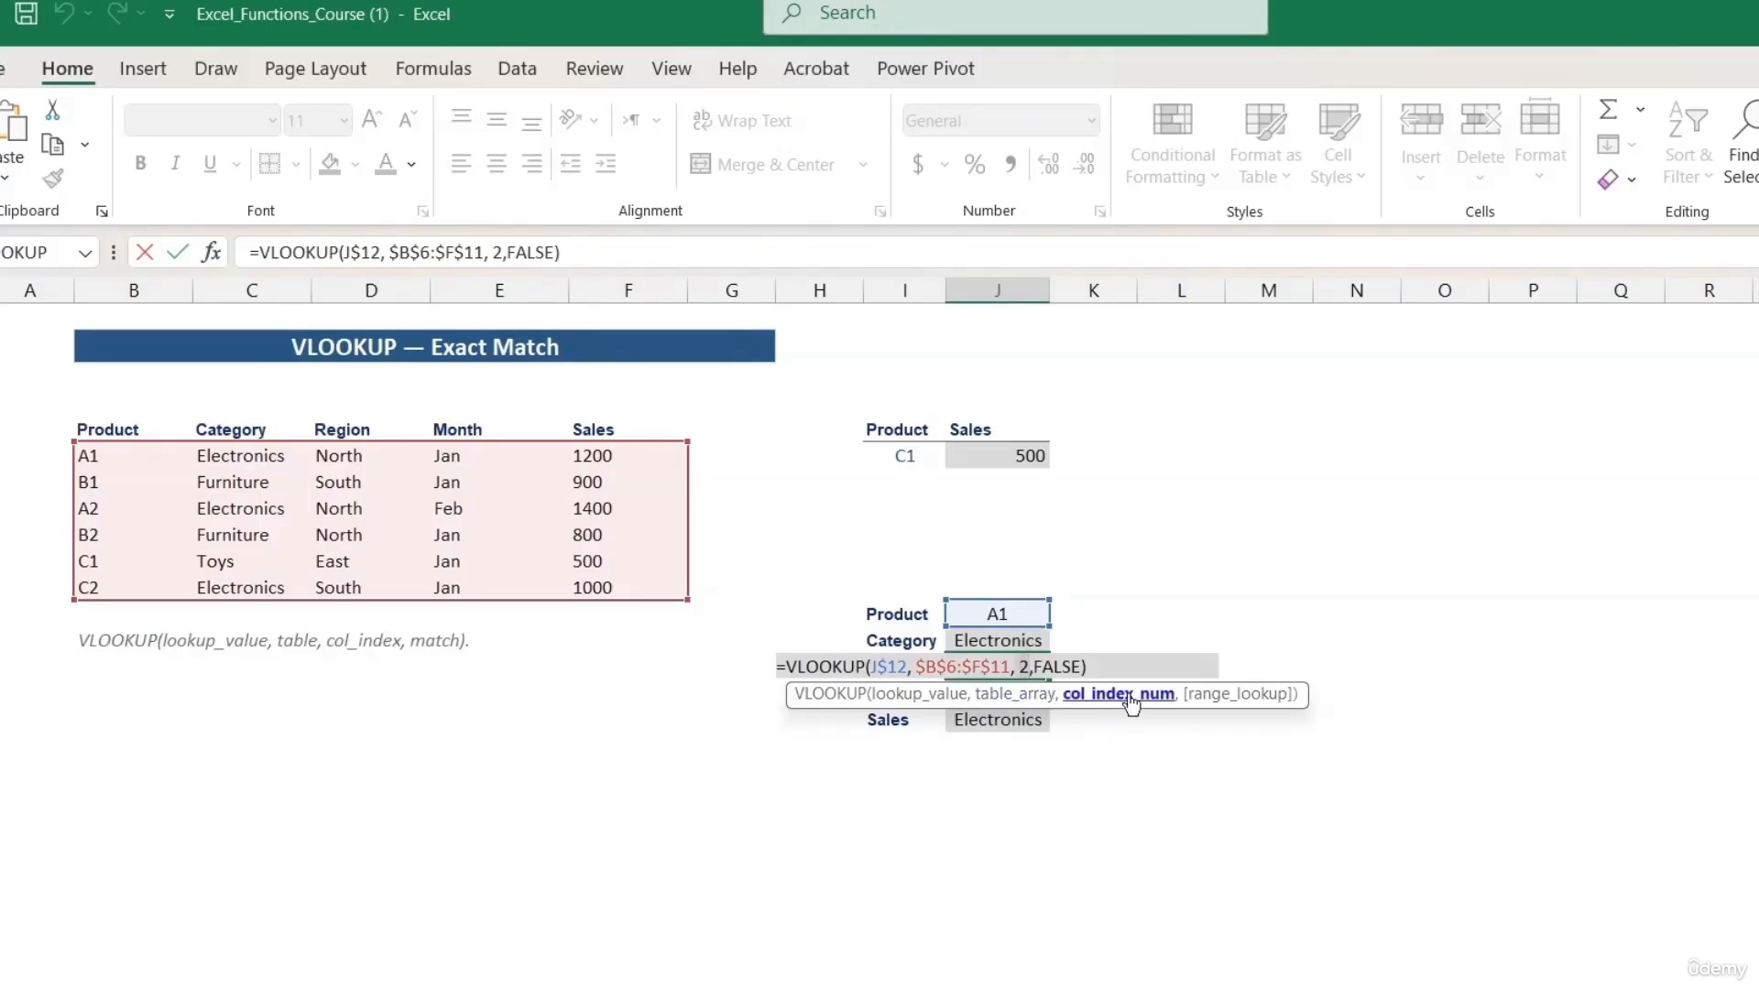
key(Escape)
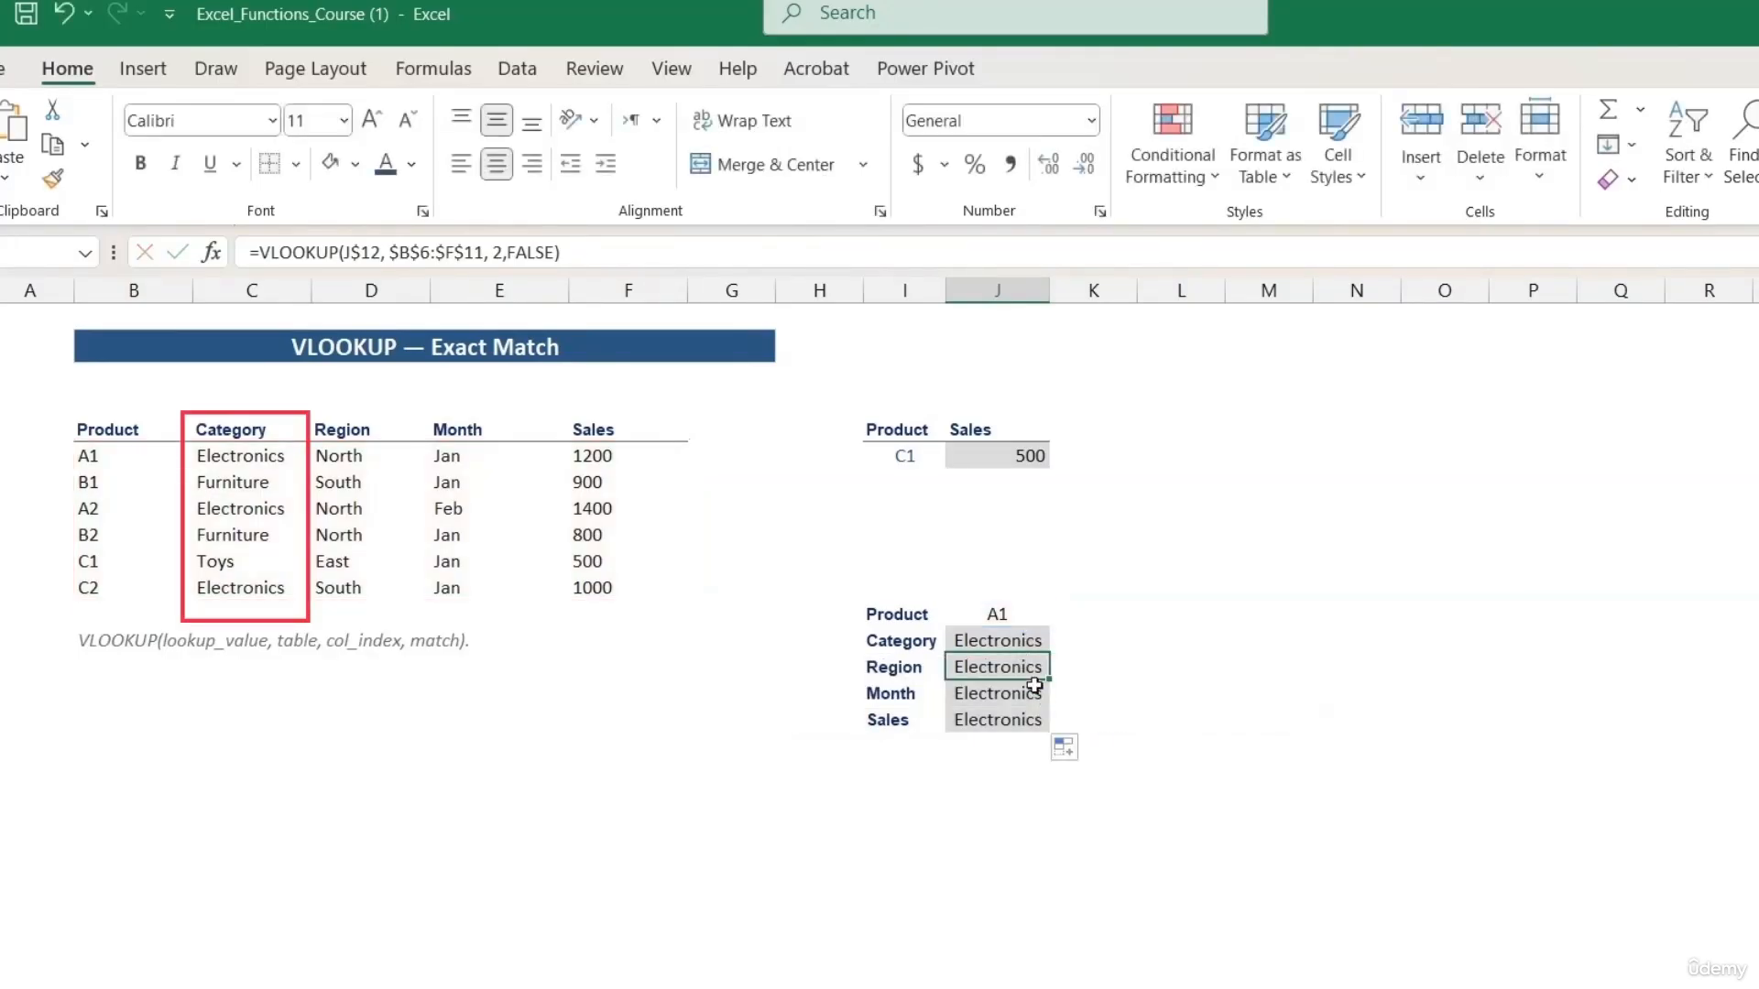
double_click(1034, 689)
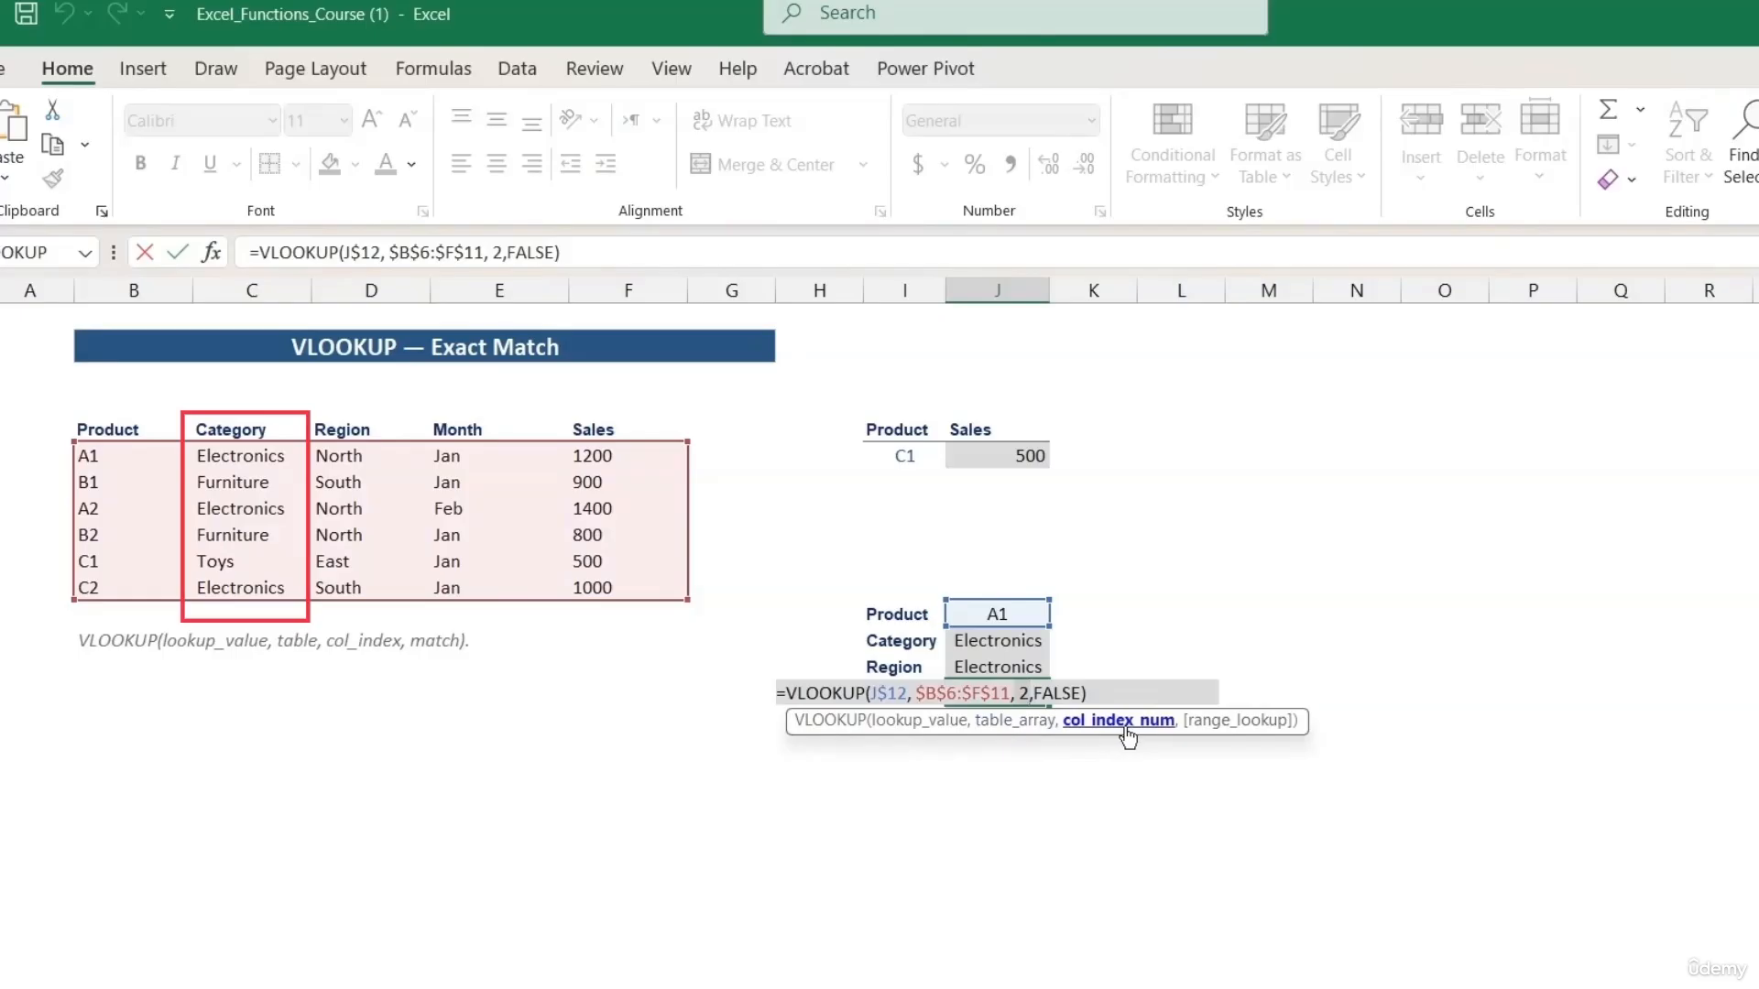
key(Escape)
double_click(1026, 719)
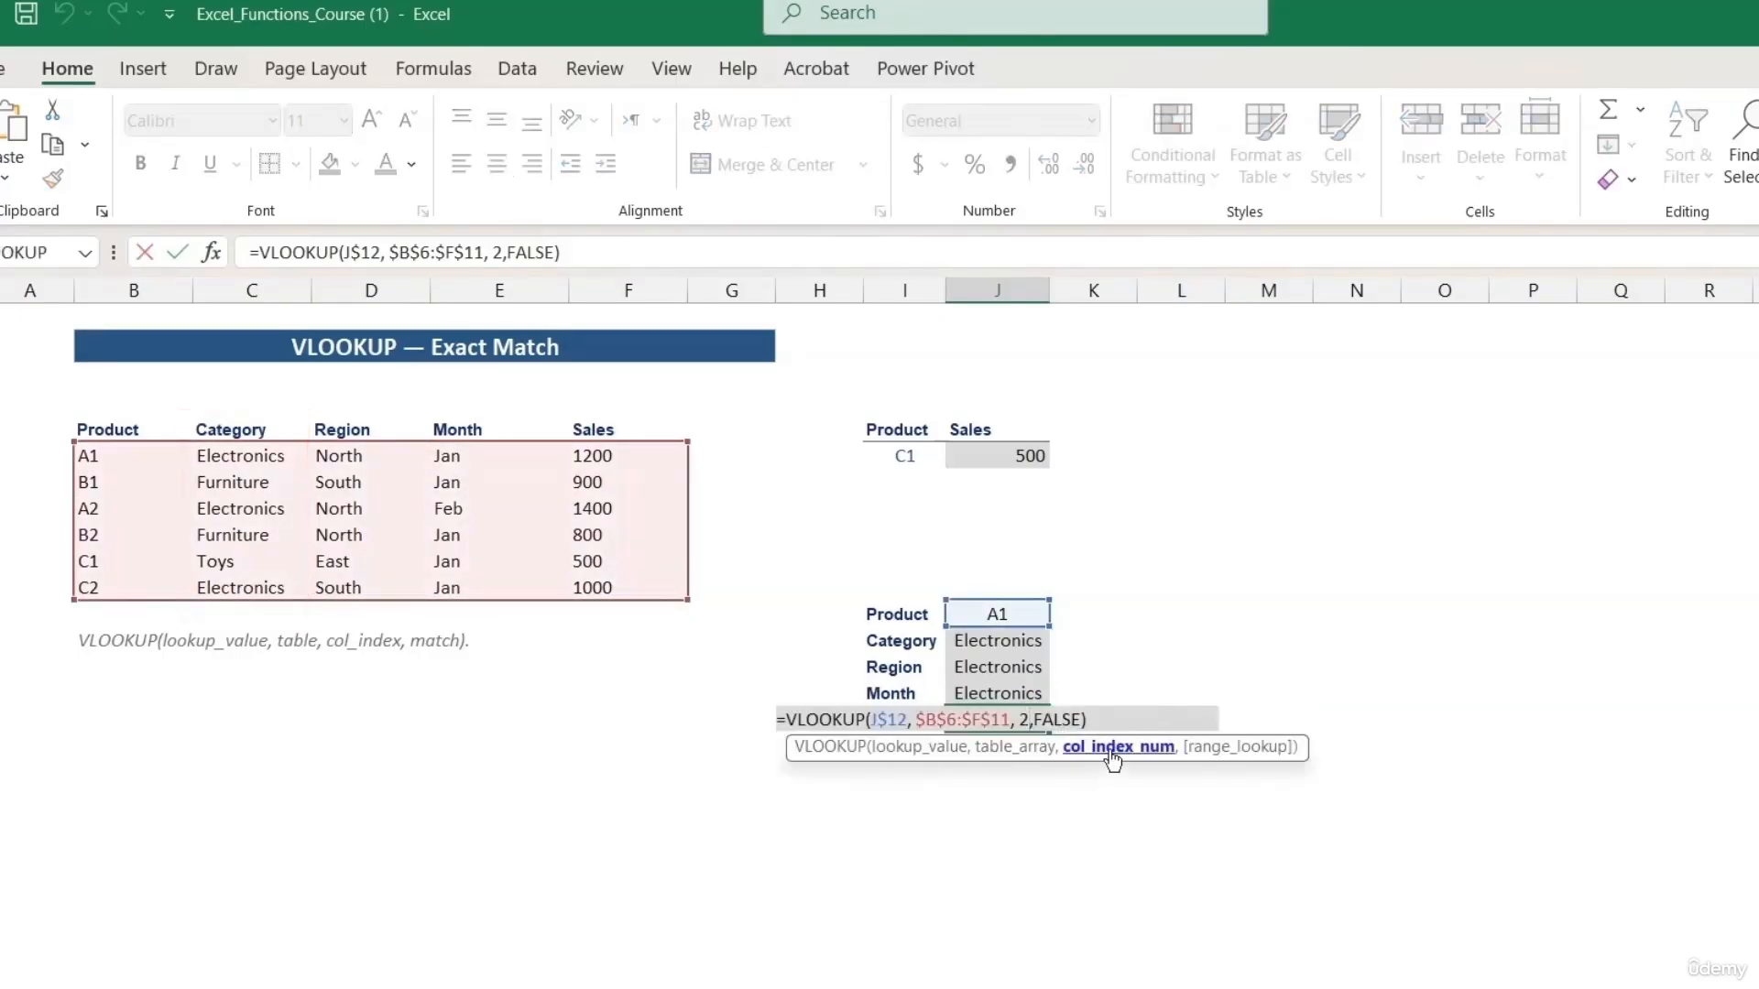
key(Escape)
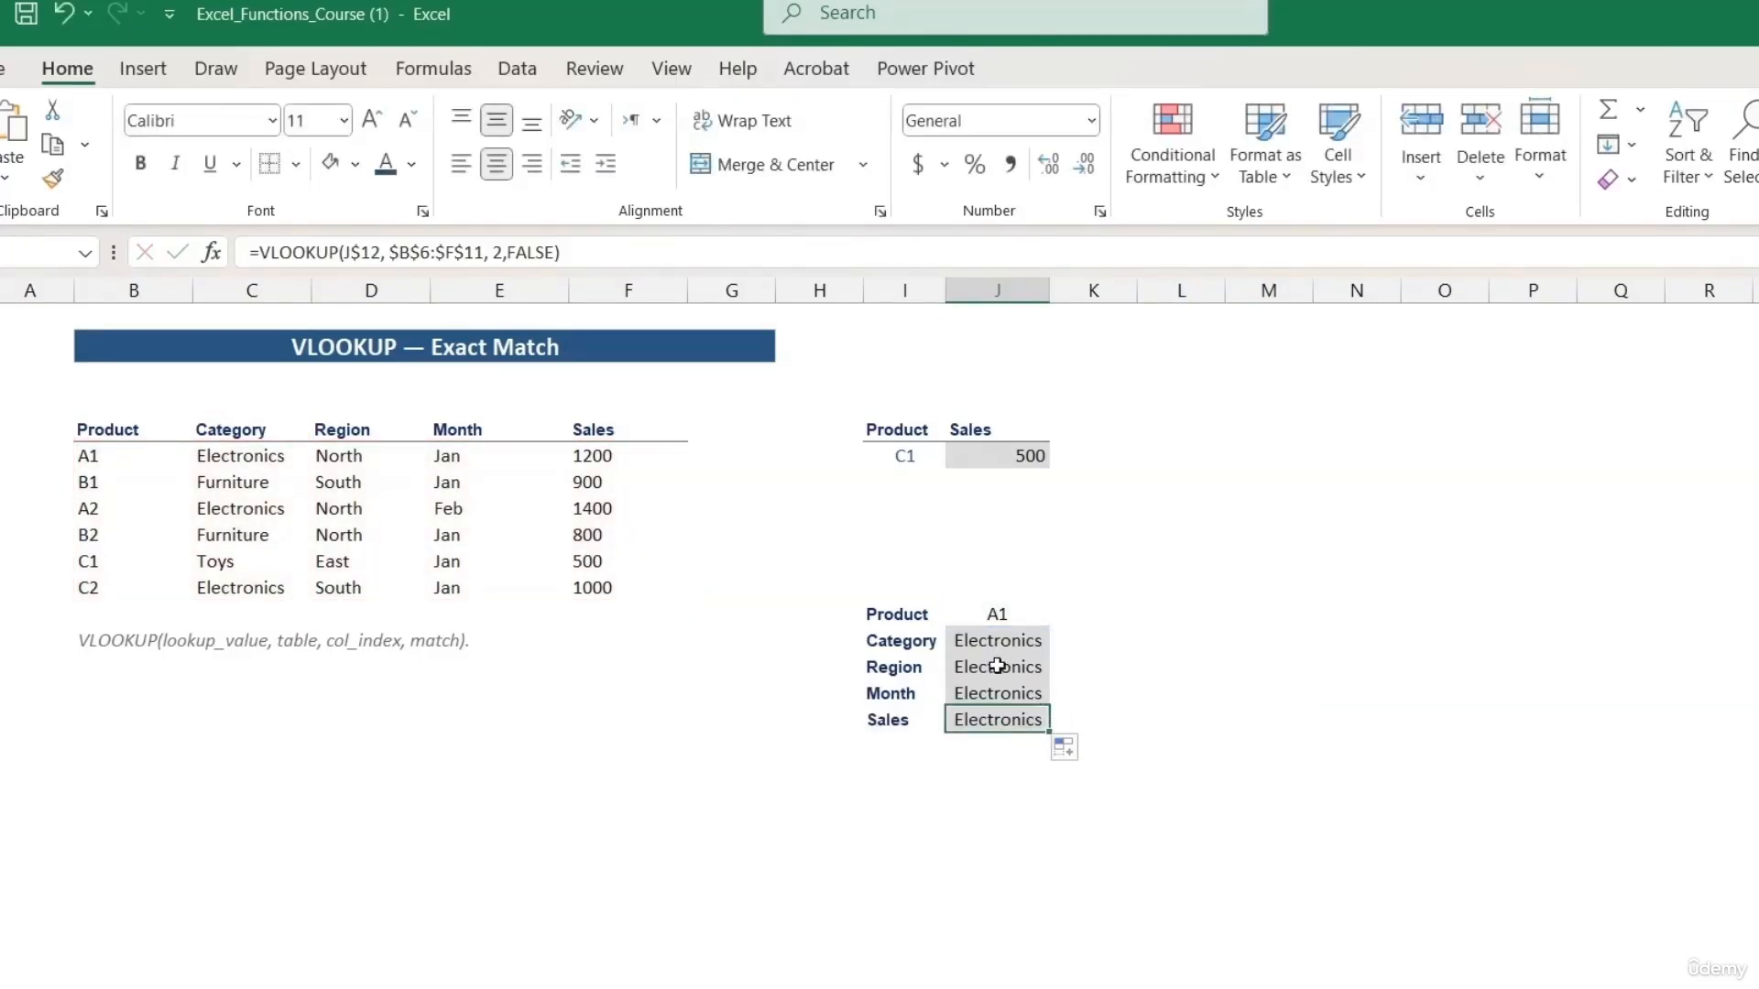
Set the column index of the Region VLOOKUP formula in J14 to 3.
double_click(996, 666)
double_click(1023, 666)
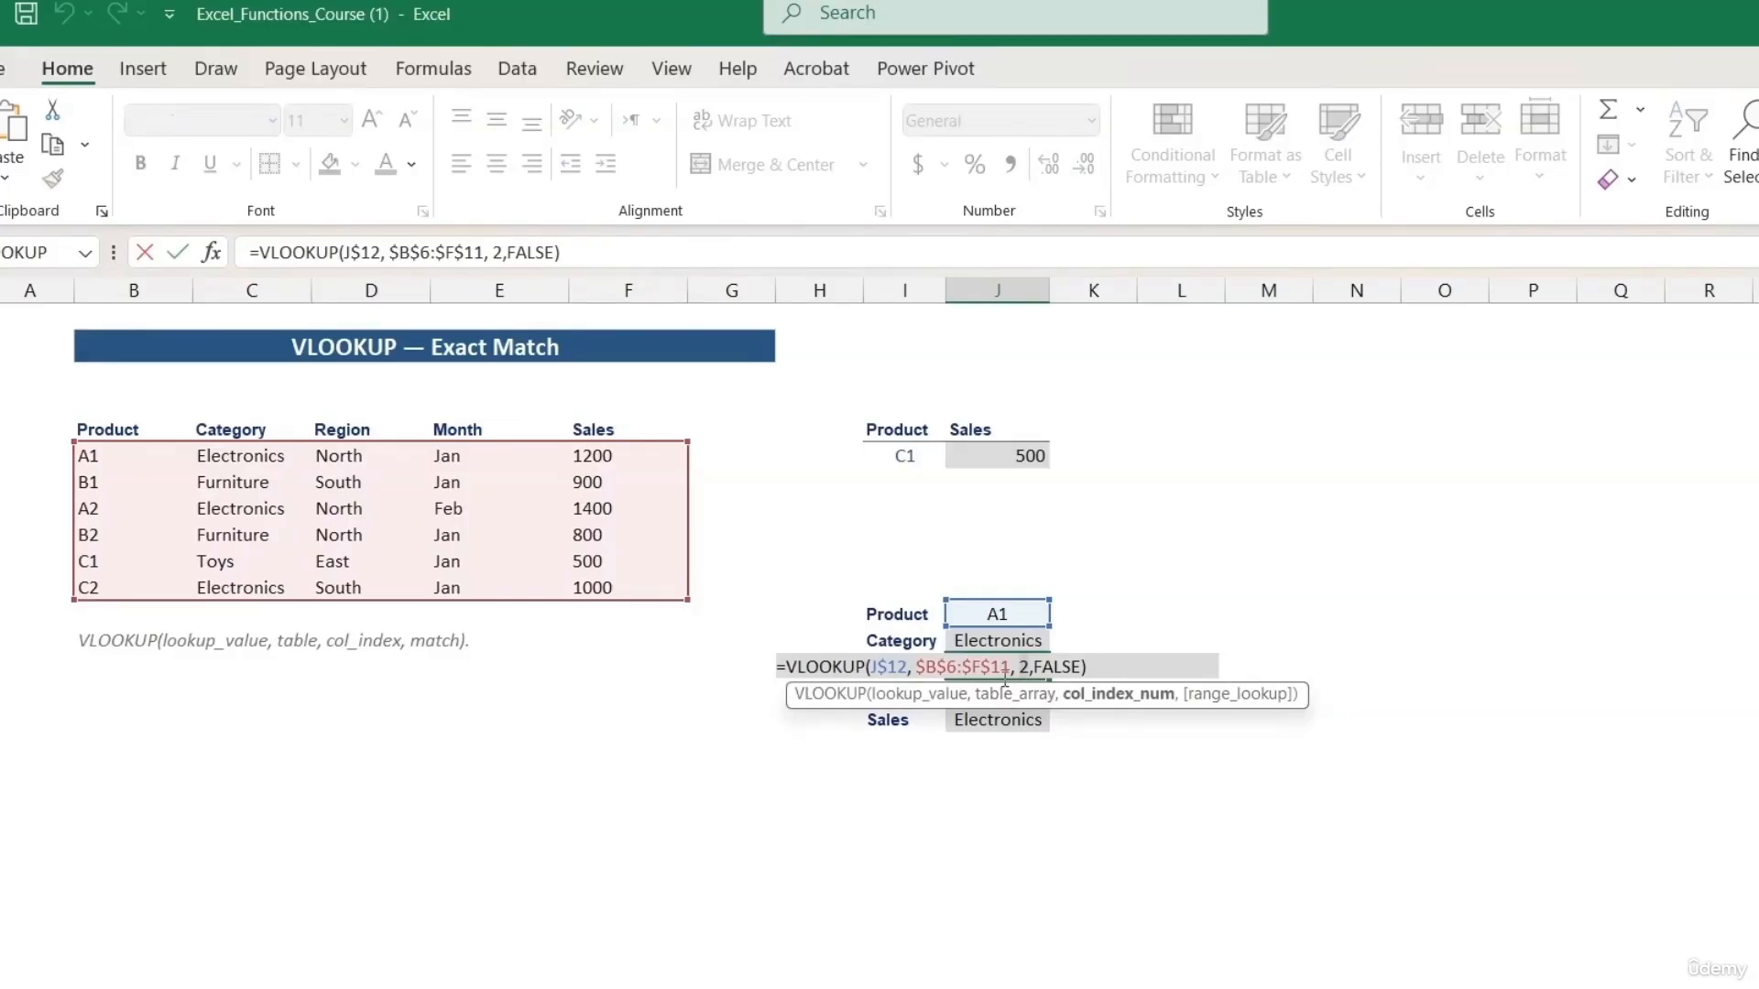
text(3)
key(Return)
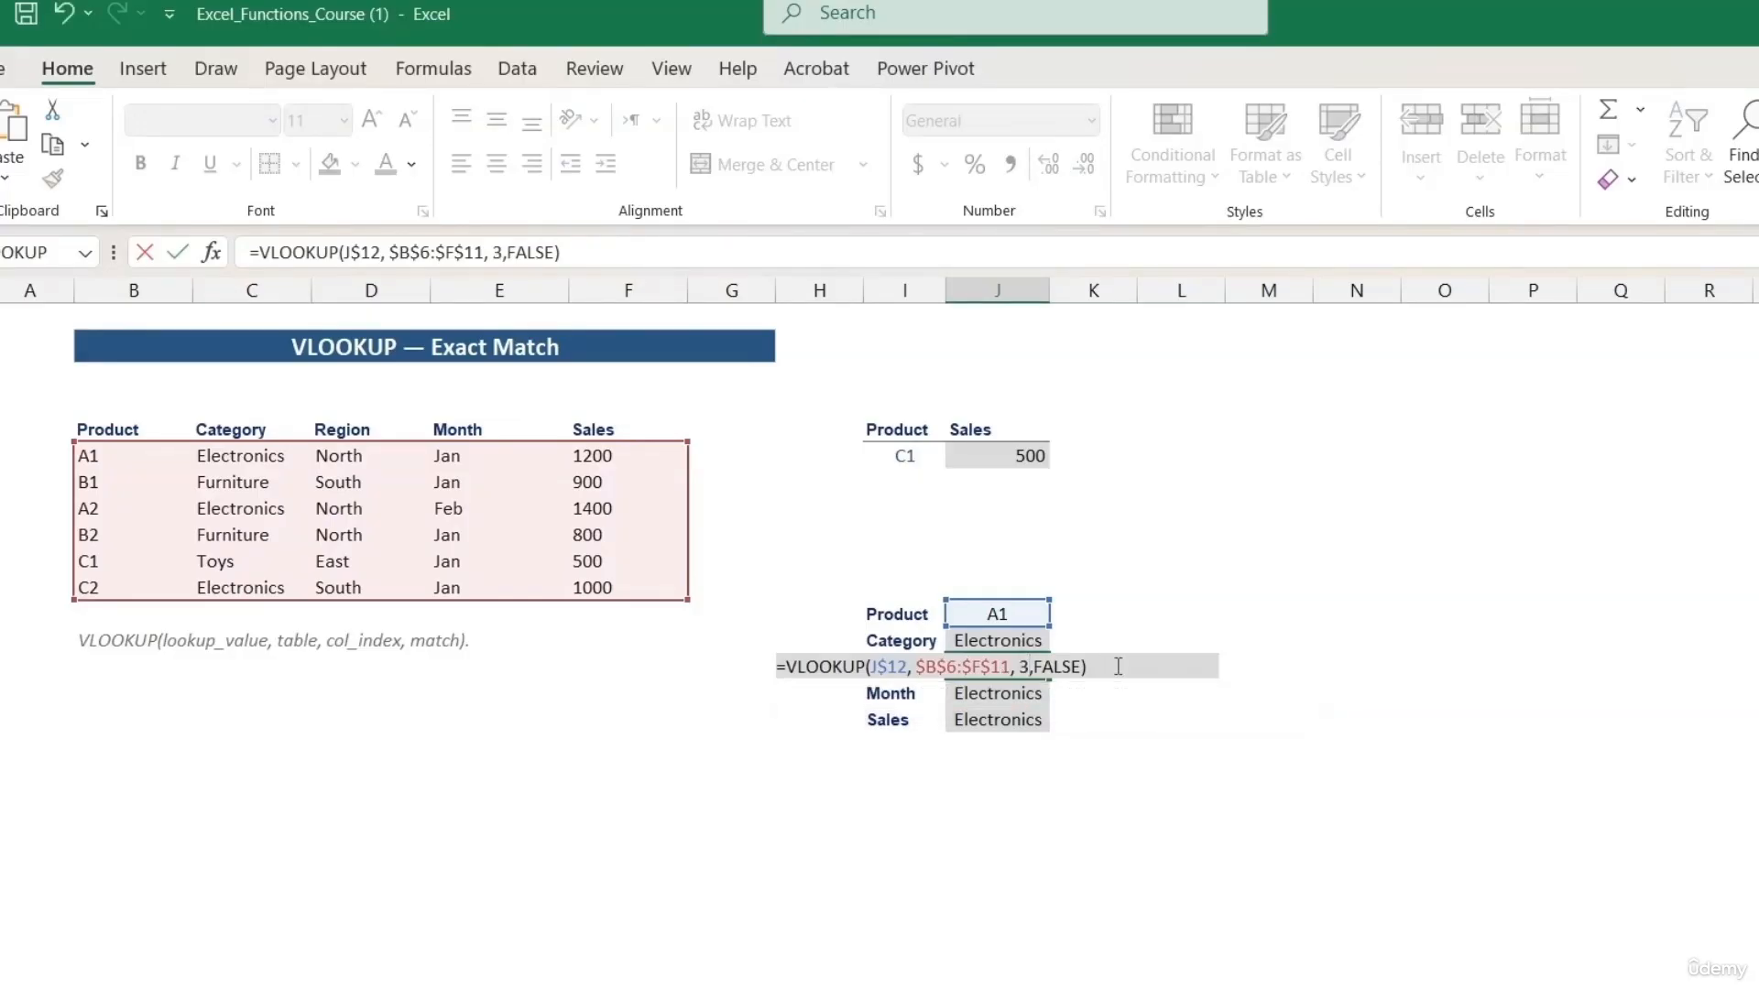
key(Return)
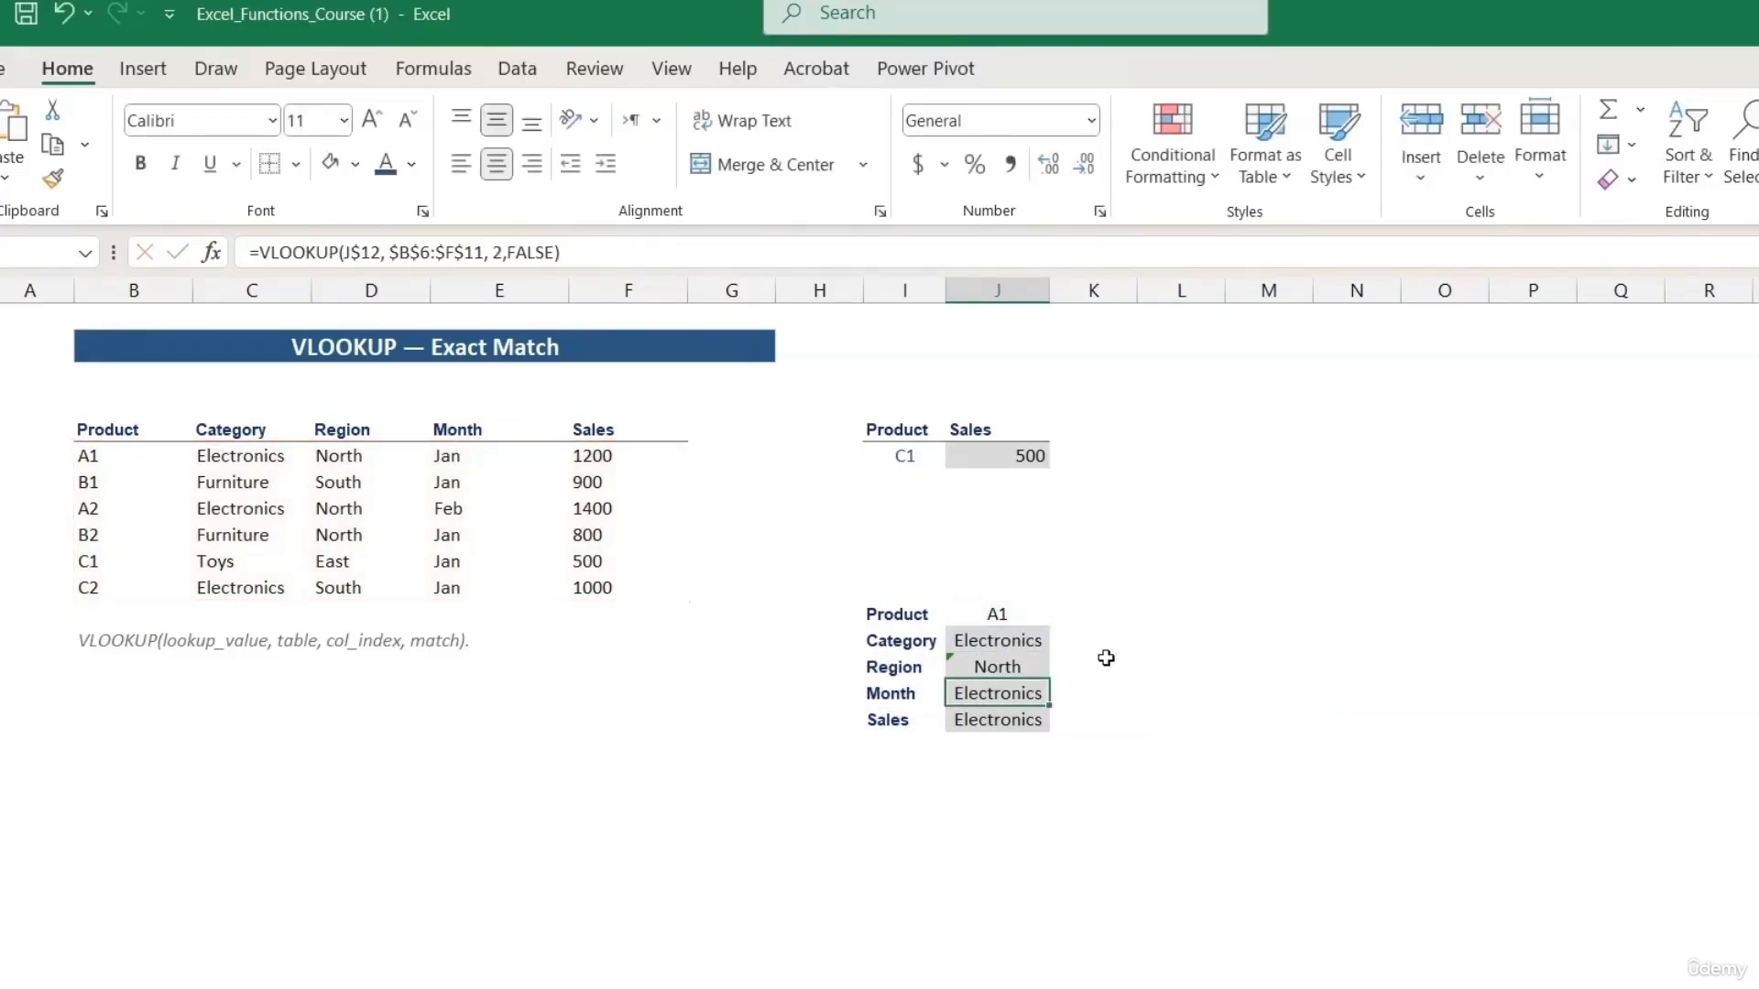
Set the column index of the Month VLOOKUP formula in J15 to 4.
double_click(1000, 697)
double_click(1023, 694)
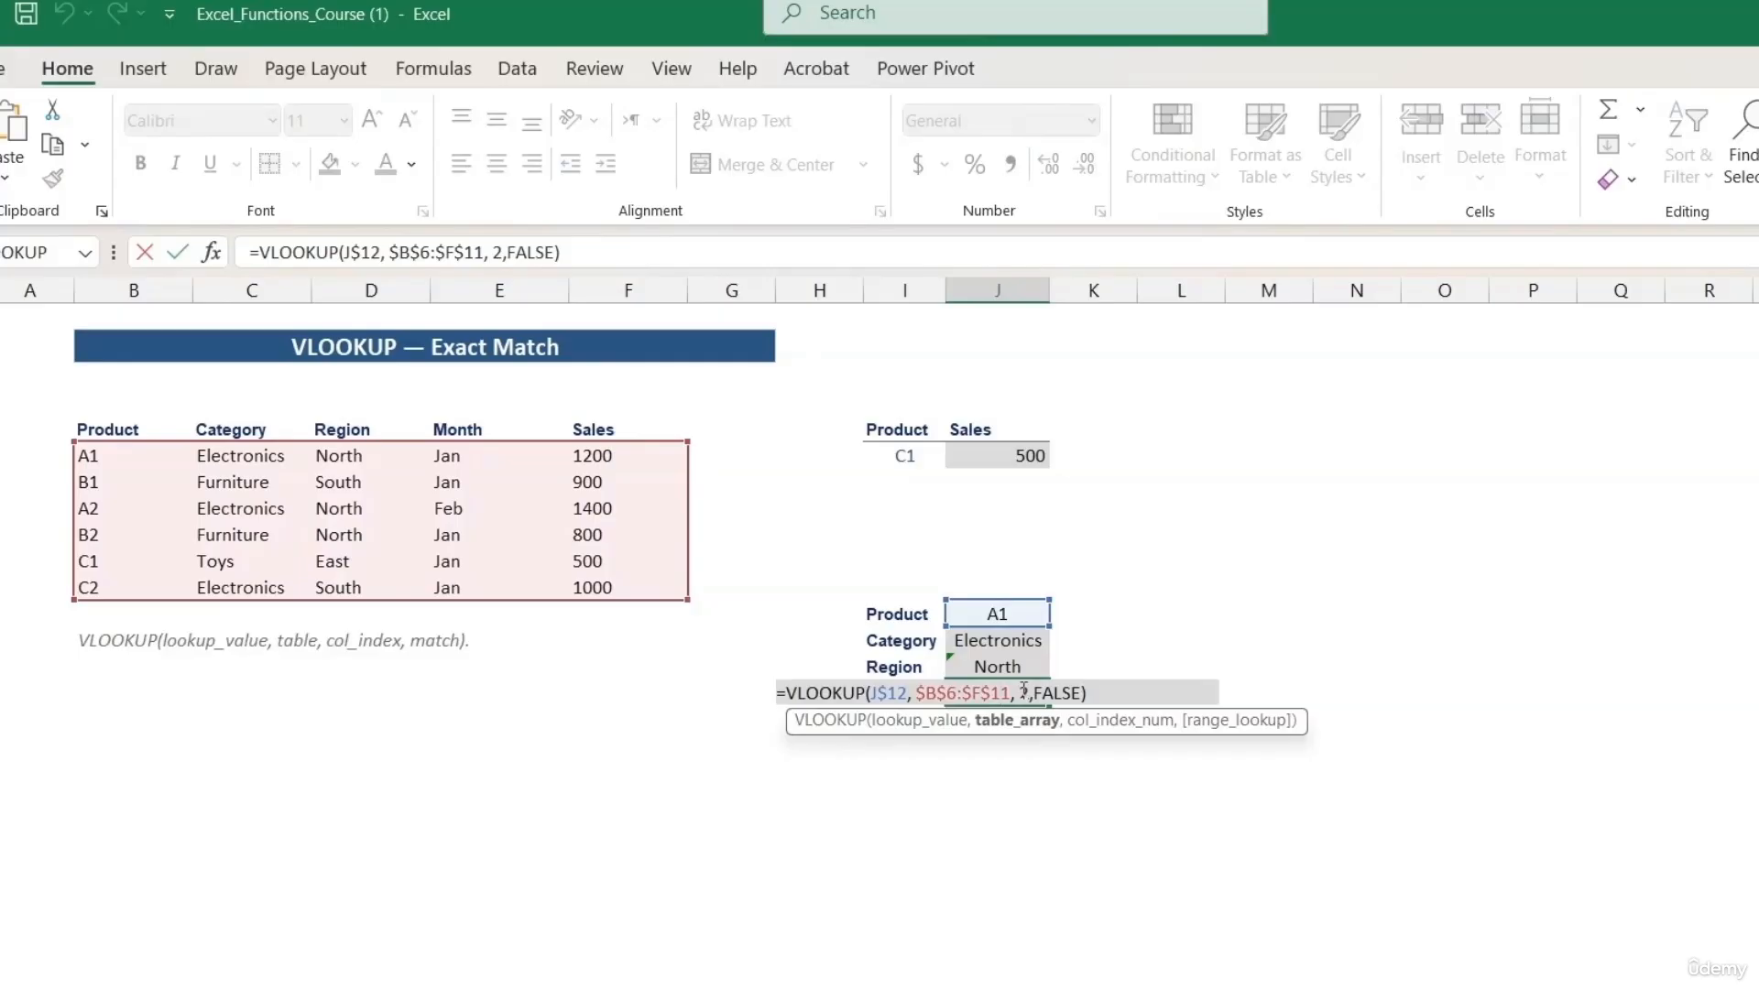
text(4)
key(Return)
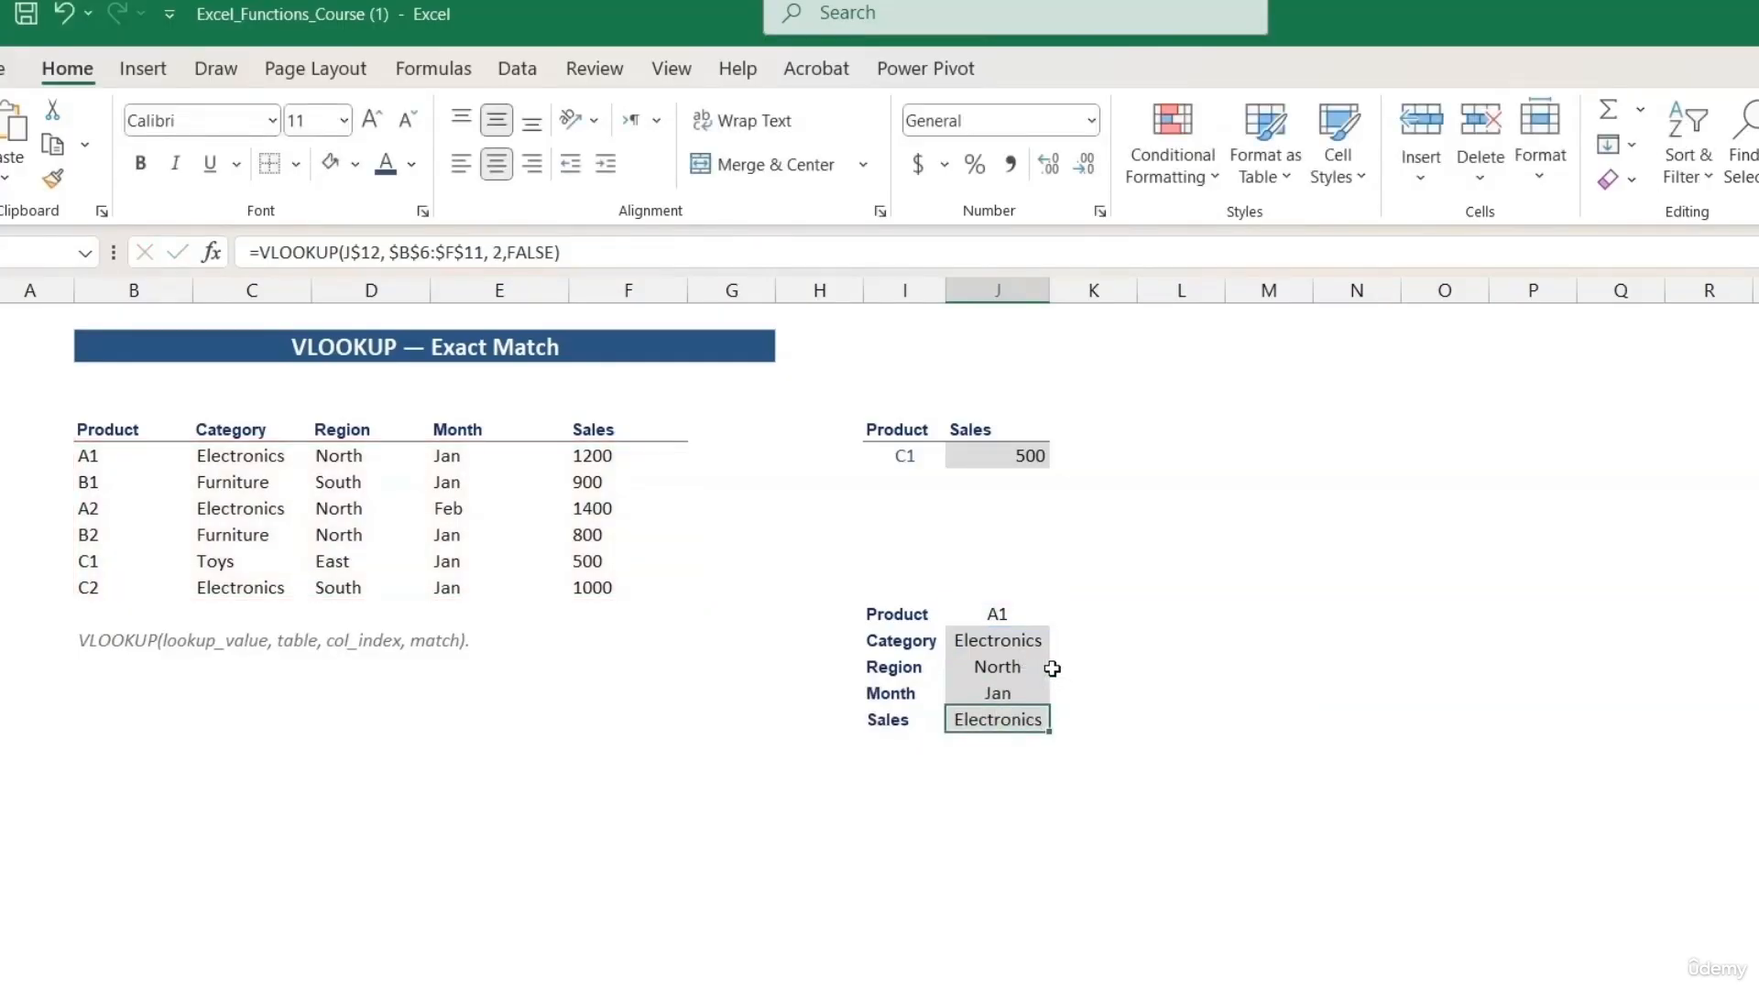
Set the column index of the Sales VLOOKUP formula in J16 to 5.
double_click(1036, 720)
double_click(1023, 720)
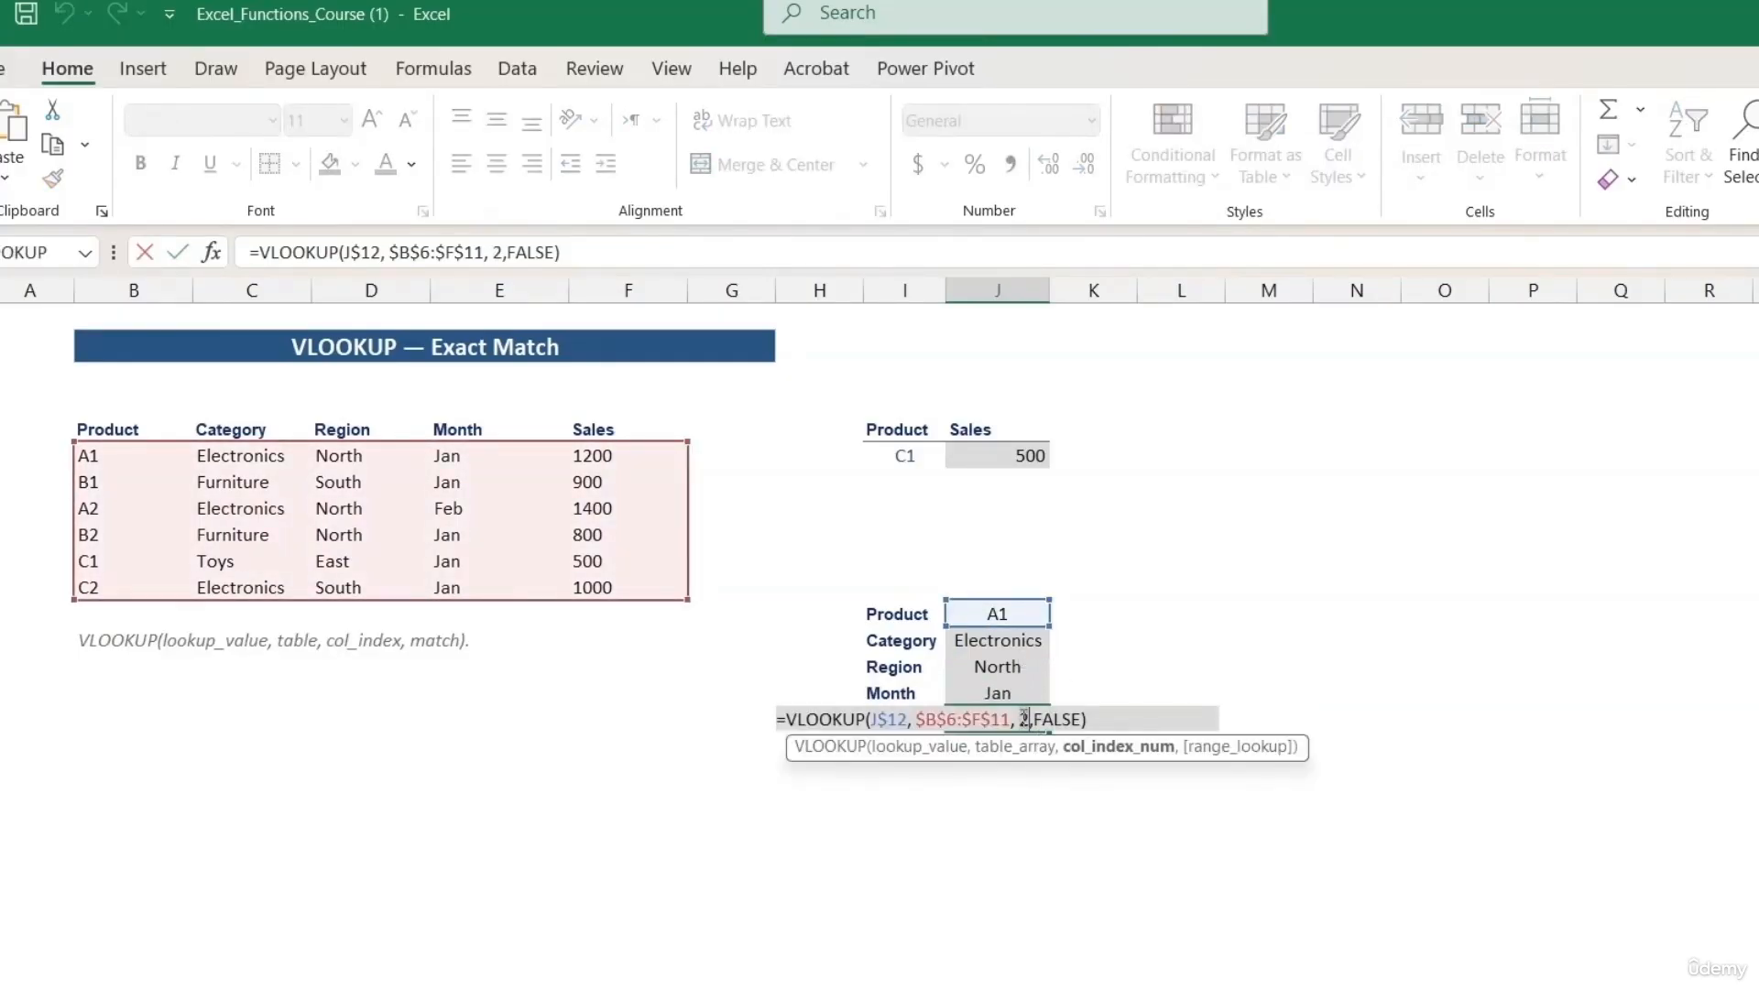
text(5)
key(Return)
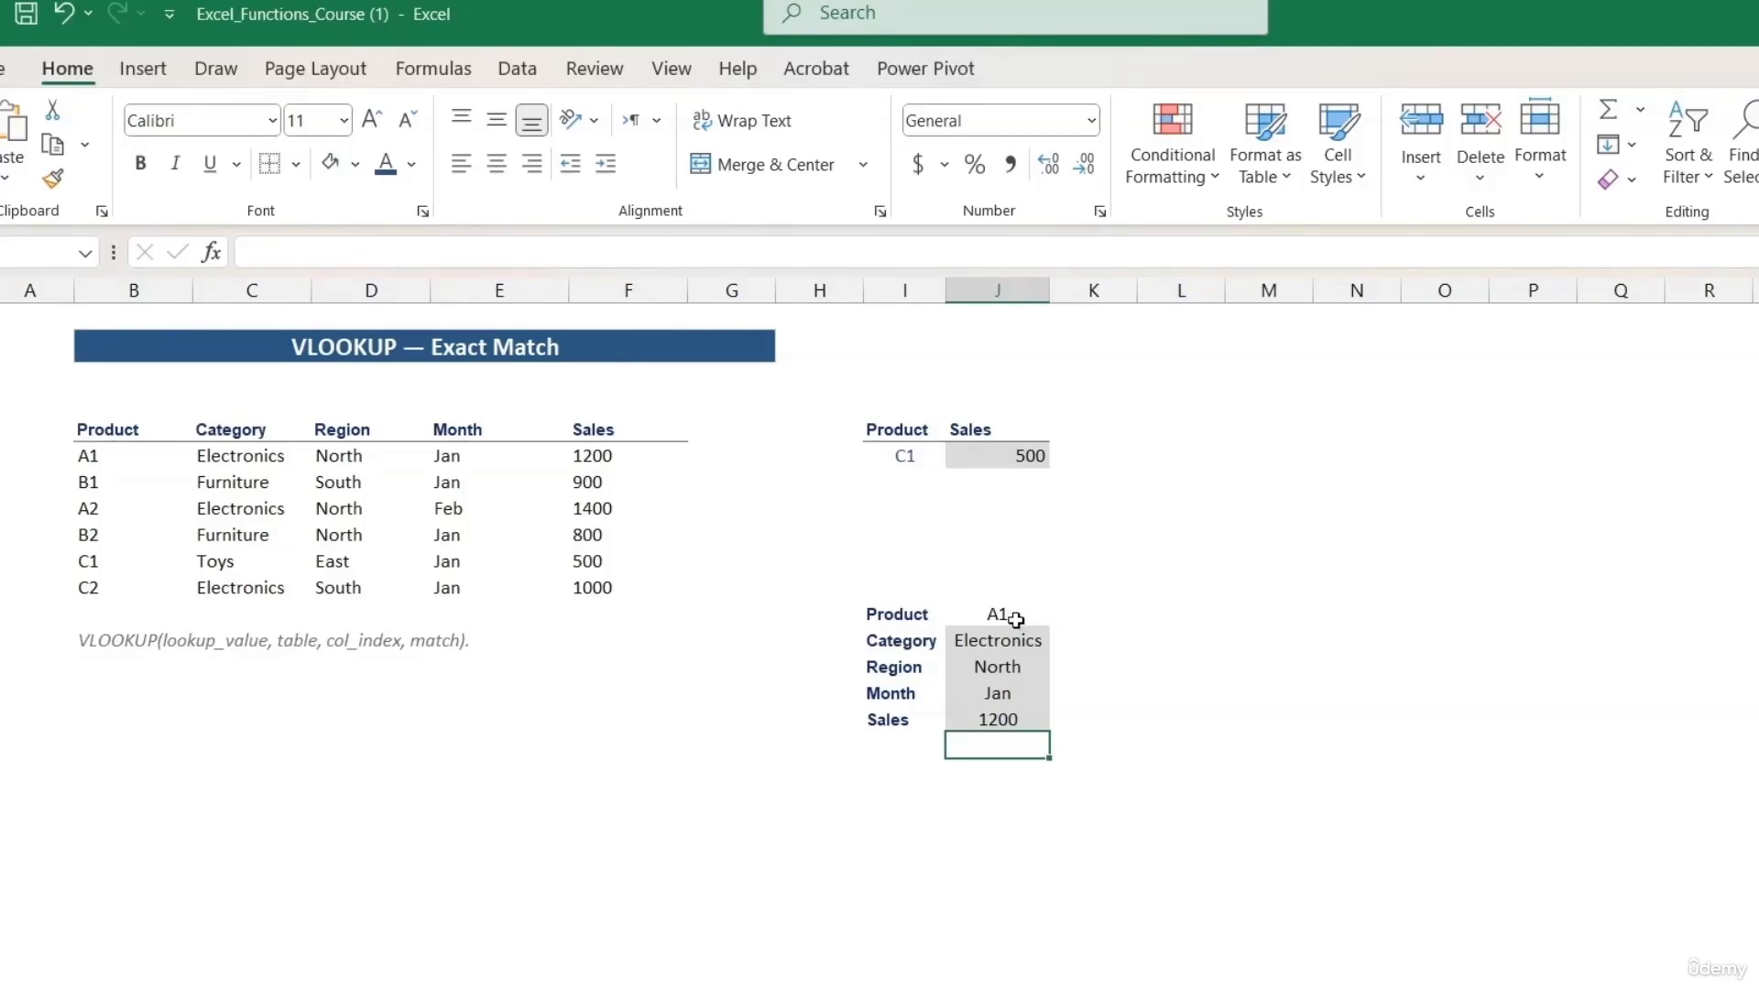
Test the four lookup formulas by entering products B2, C1 and C2 one after another in J12.
click(1020, 616)
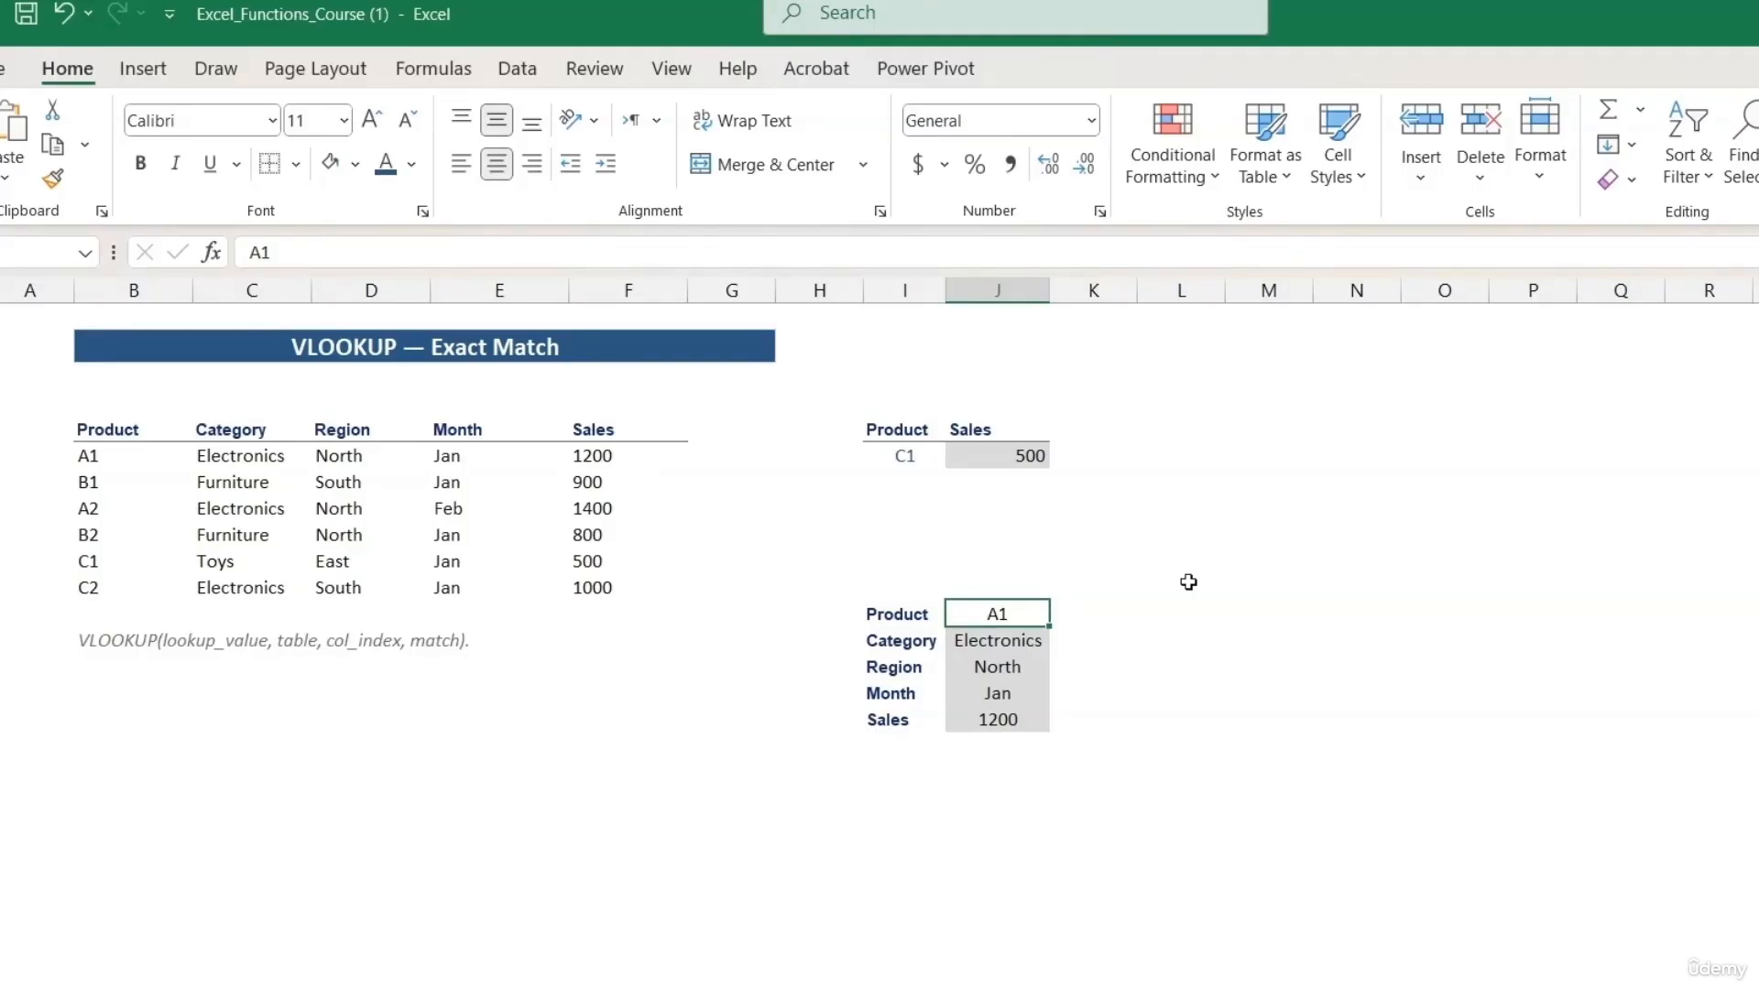
text(B2)
key(Return)
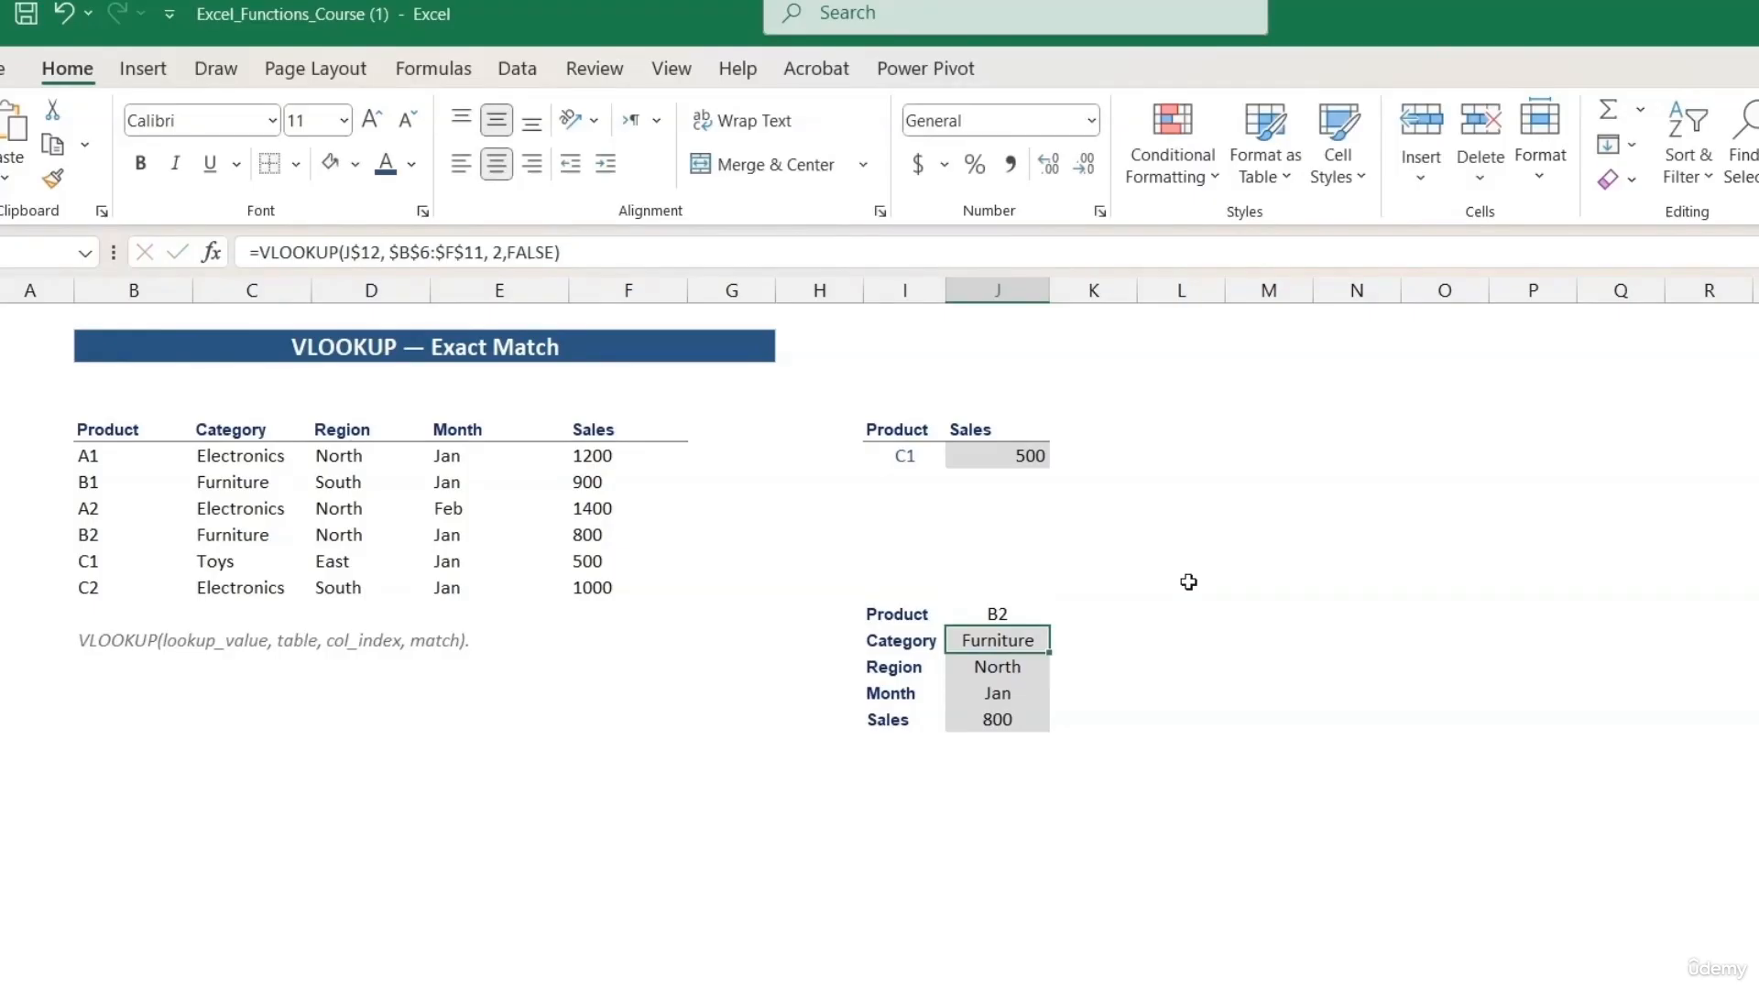
click(1008, 611)
text(C1)
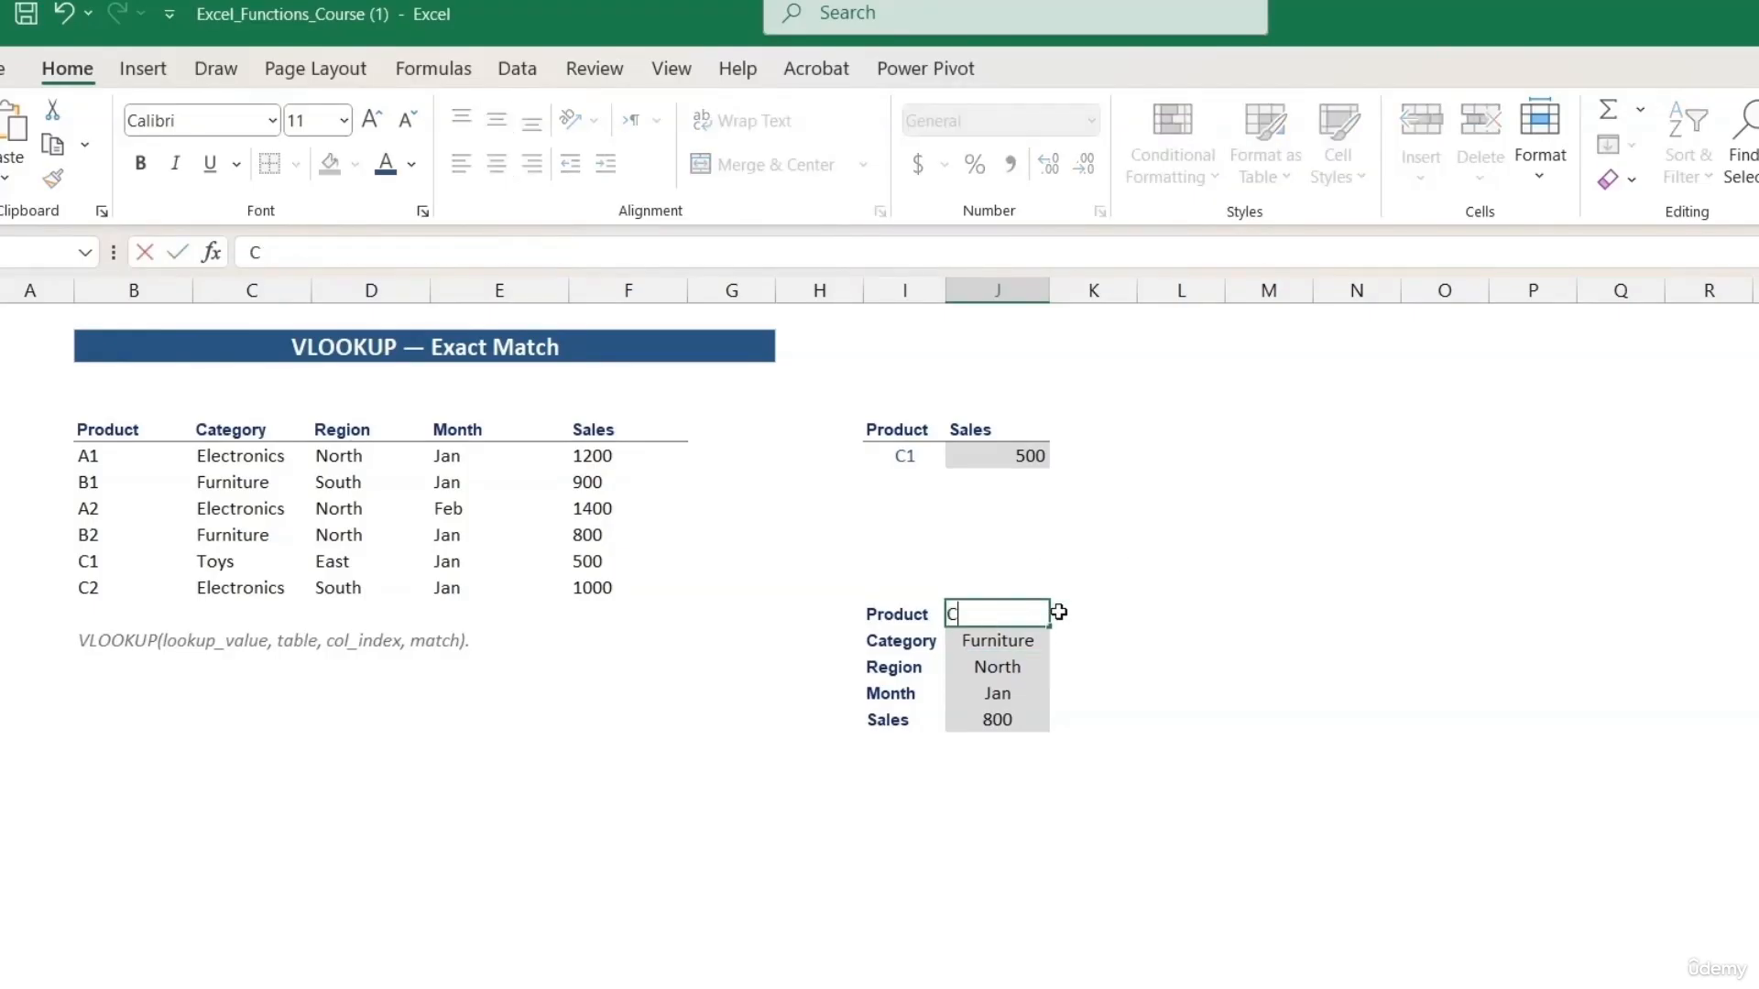
key(Return)
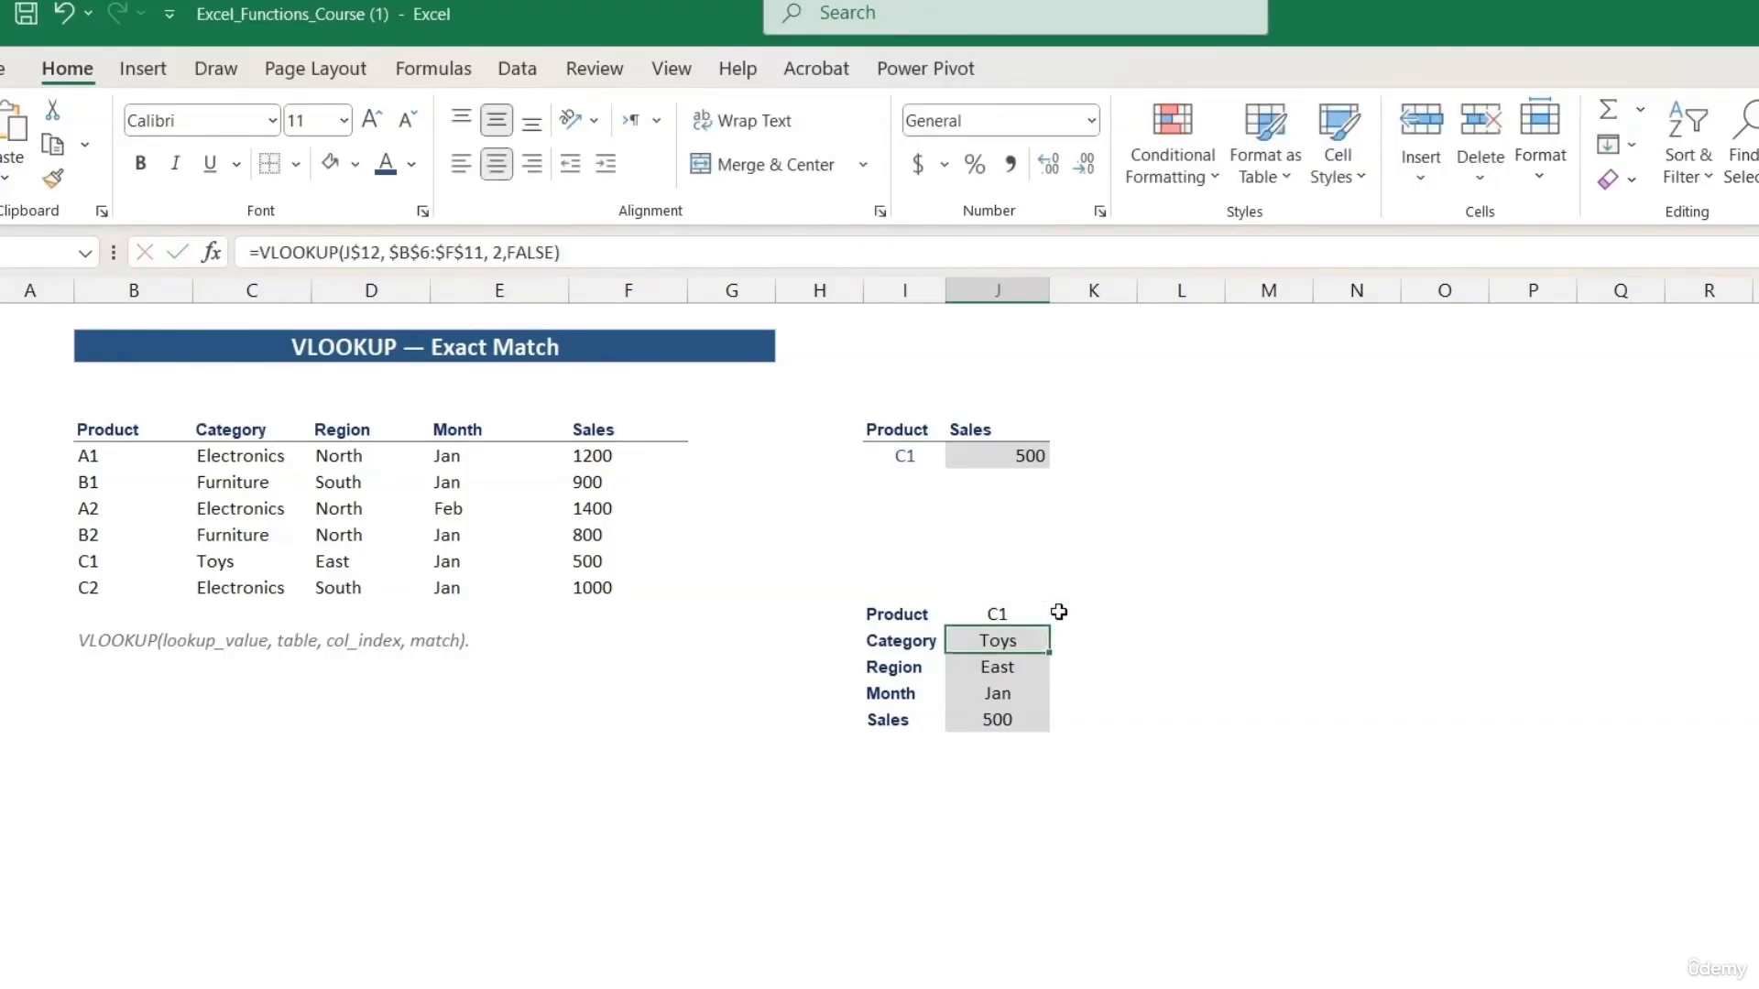
click(1006, 610)
text(C2)
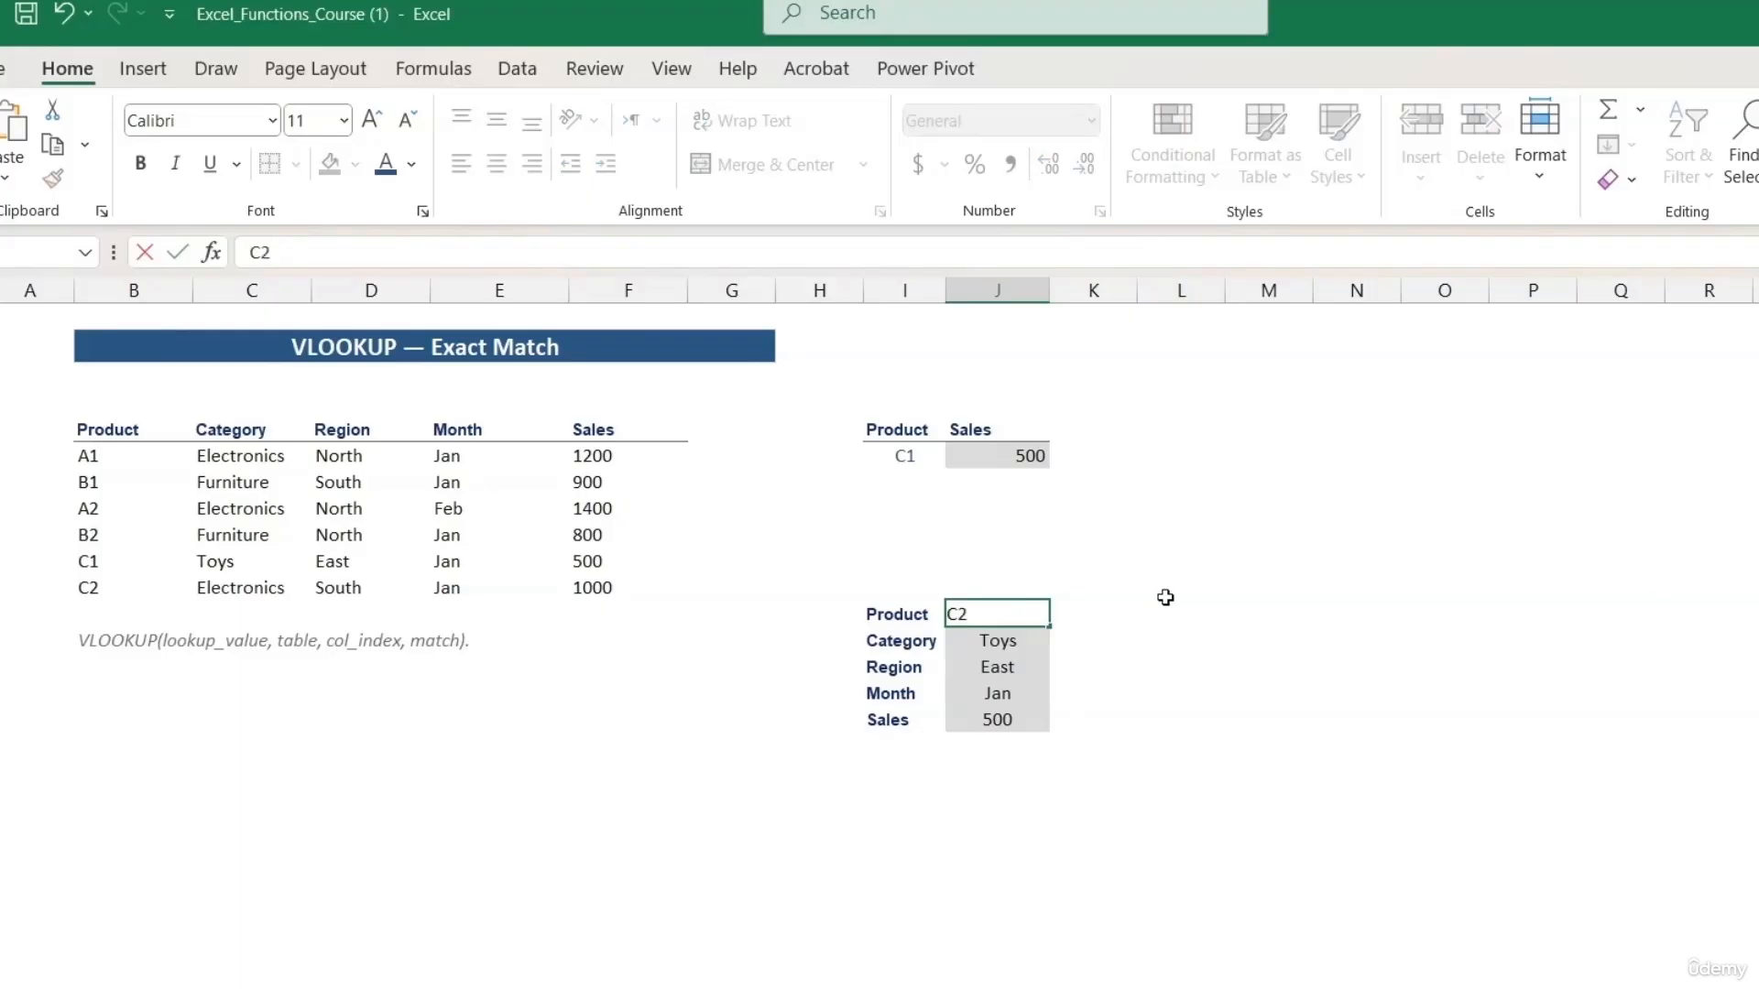
key(Return)
Test the lookups in J12 with products B1 and A2 and with X1, a product missing from the table.
click(996, 609)
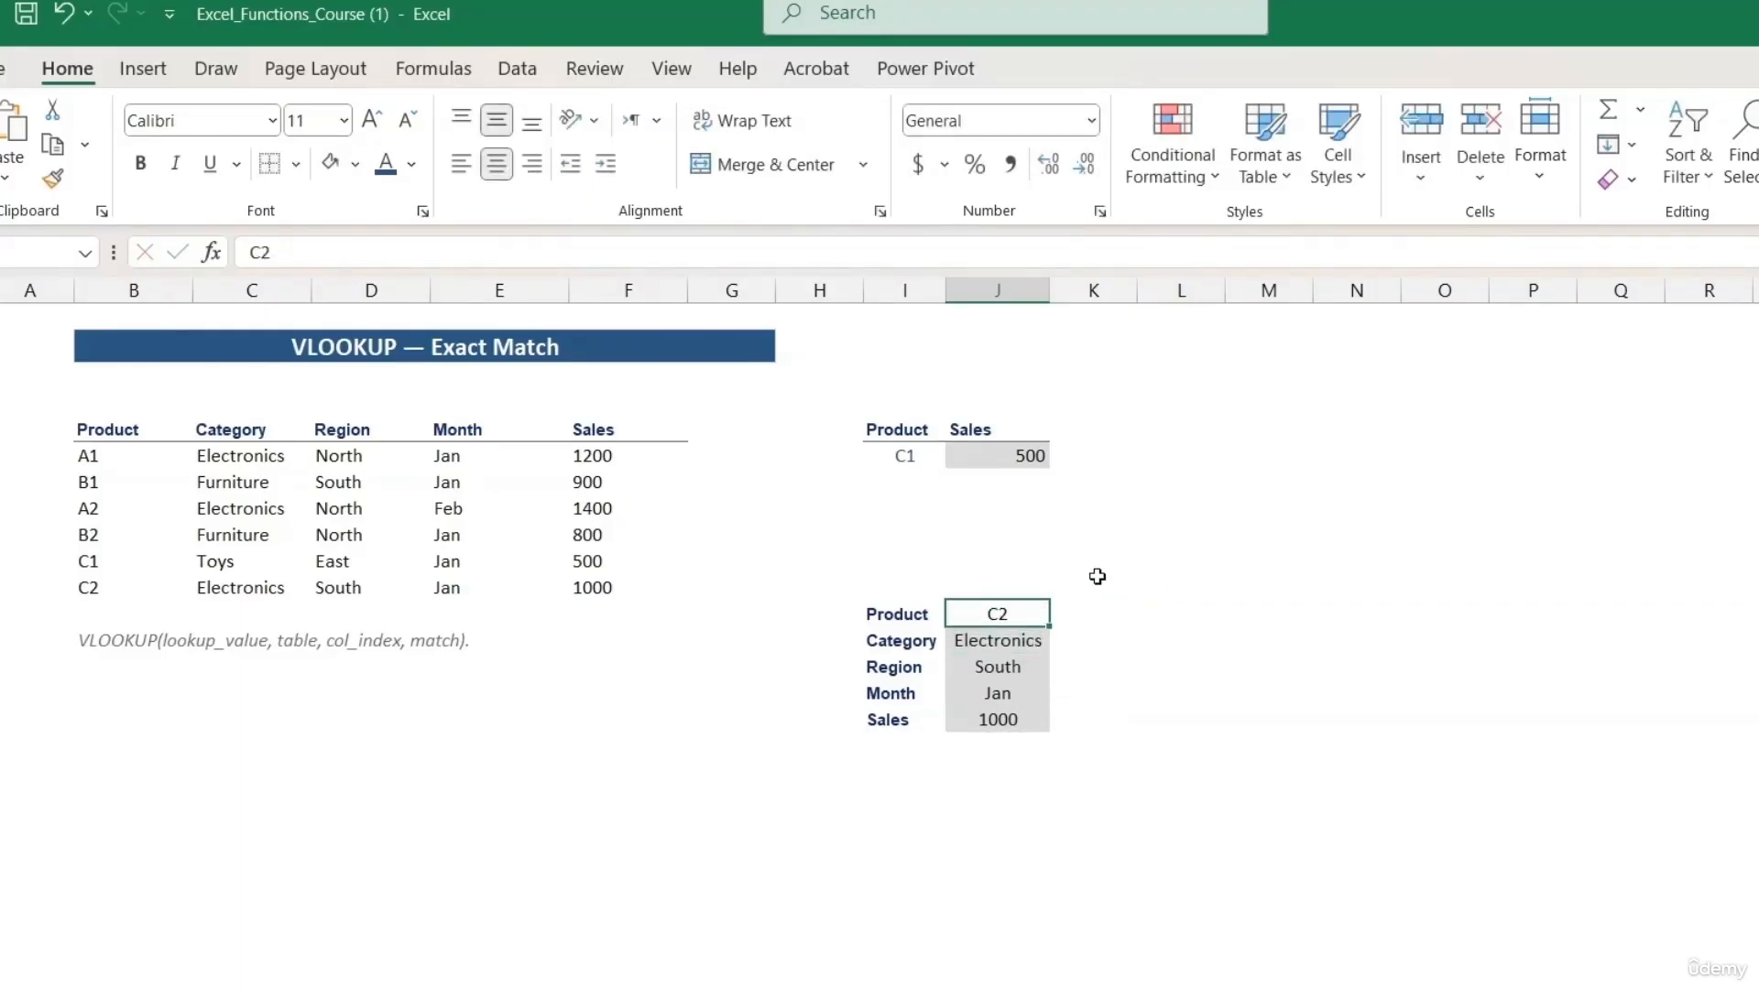
text(B1)
key(Return)
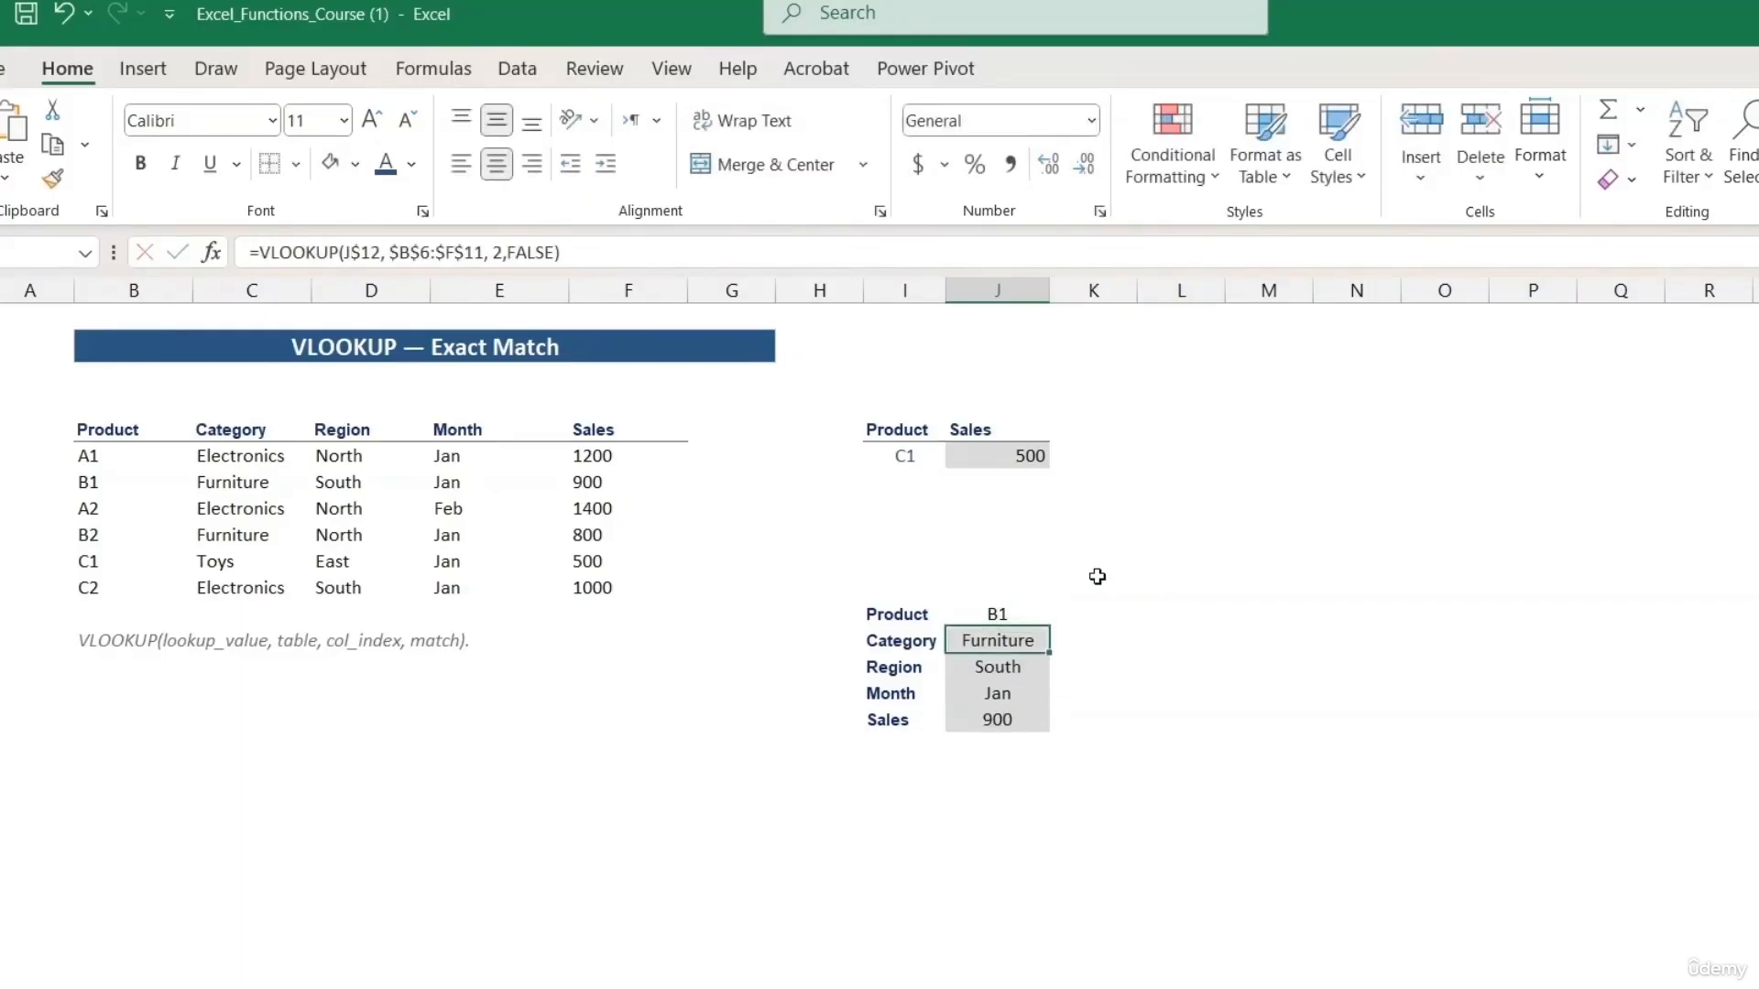
click(1006, 610)
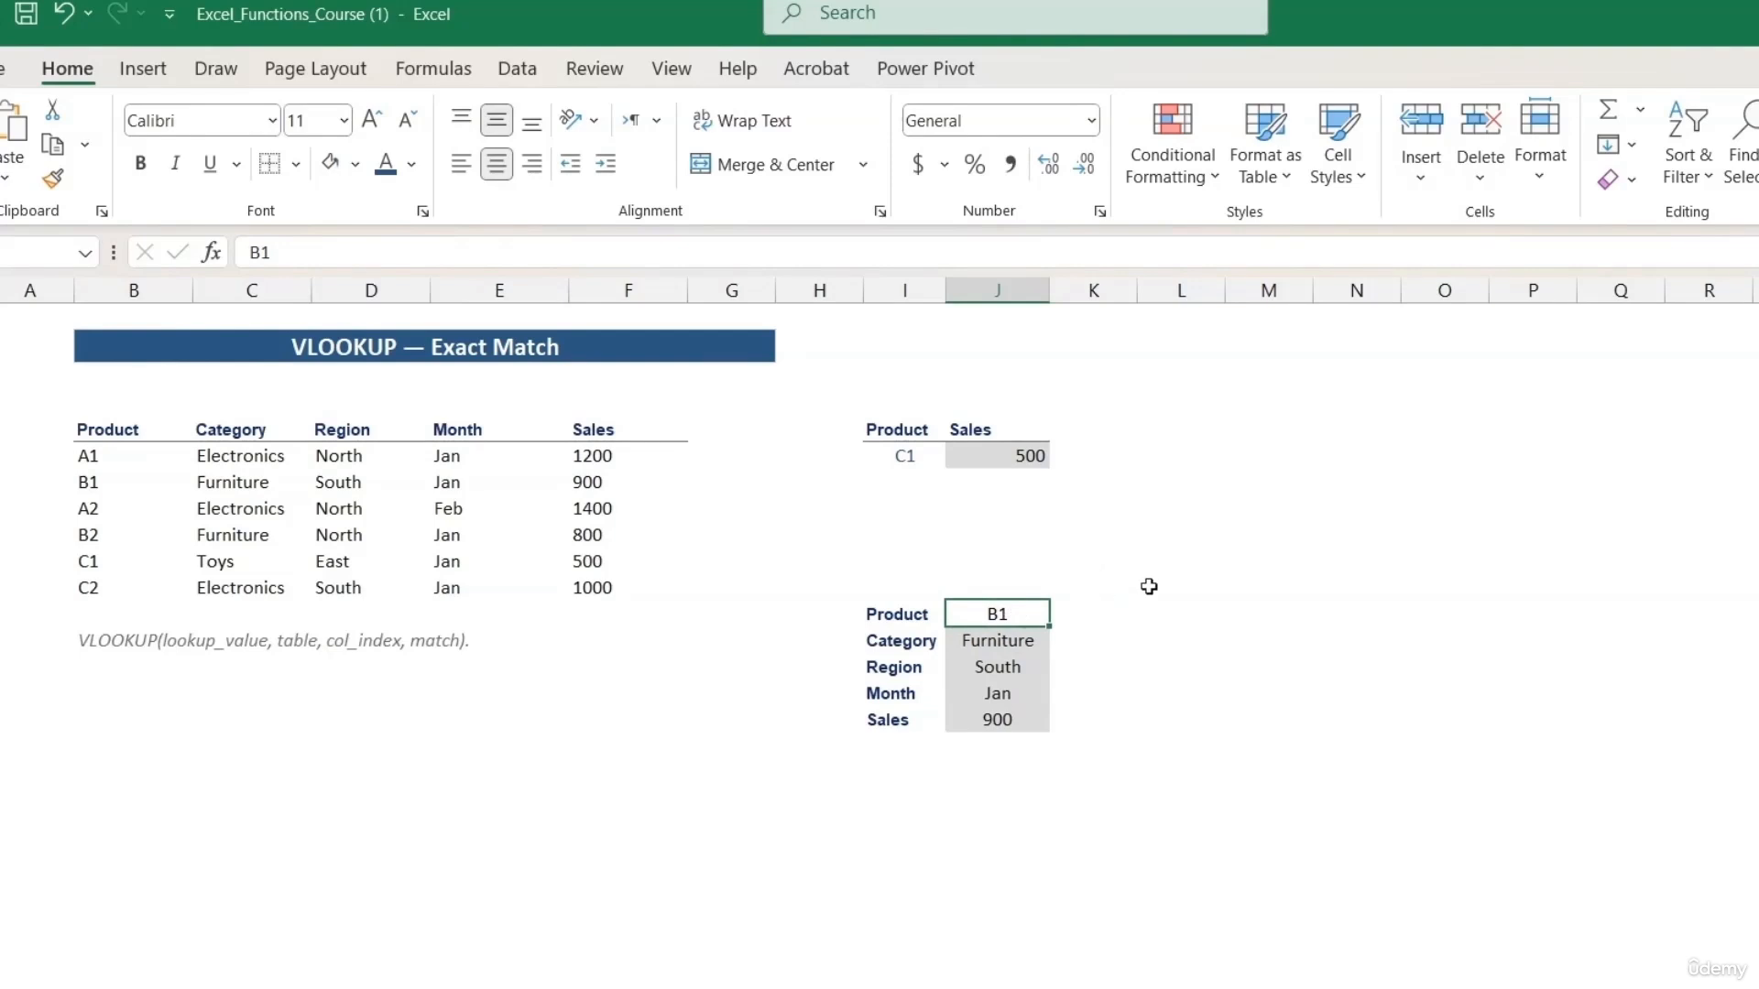
text(A2)
key(Return)
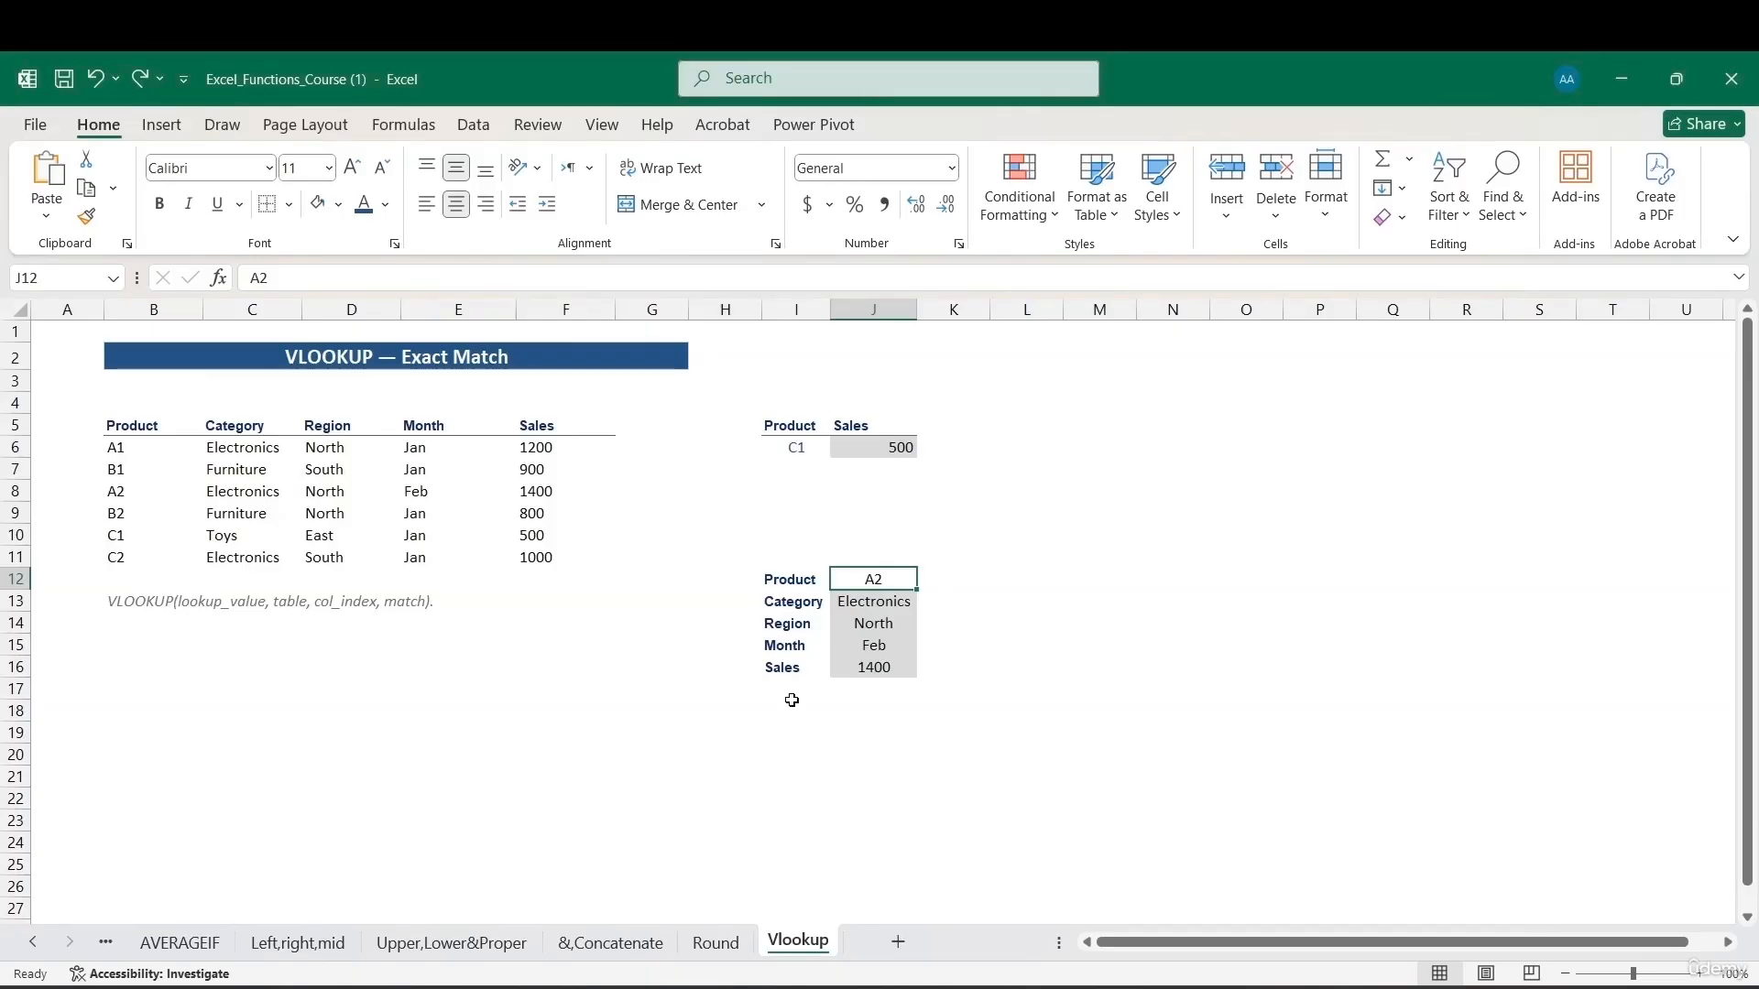
text(X1)
key(Return)
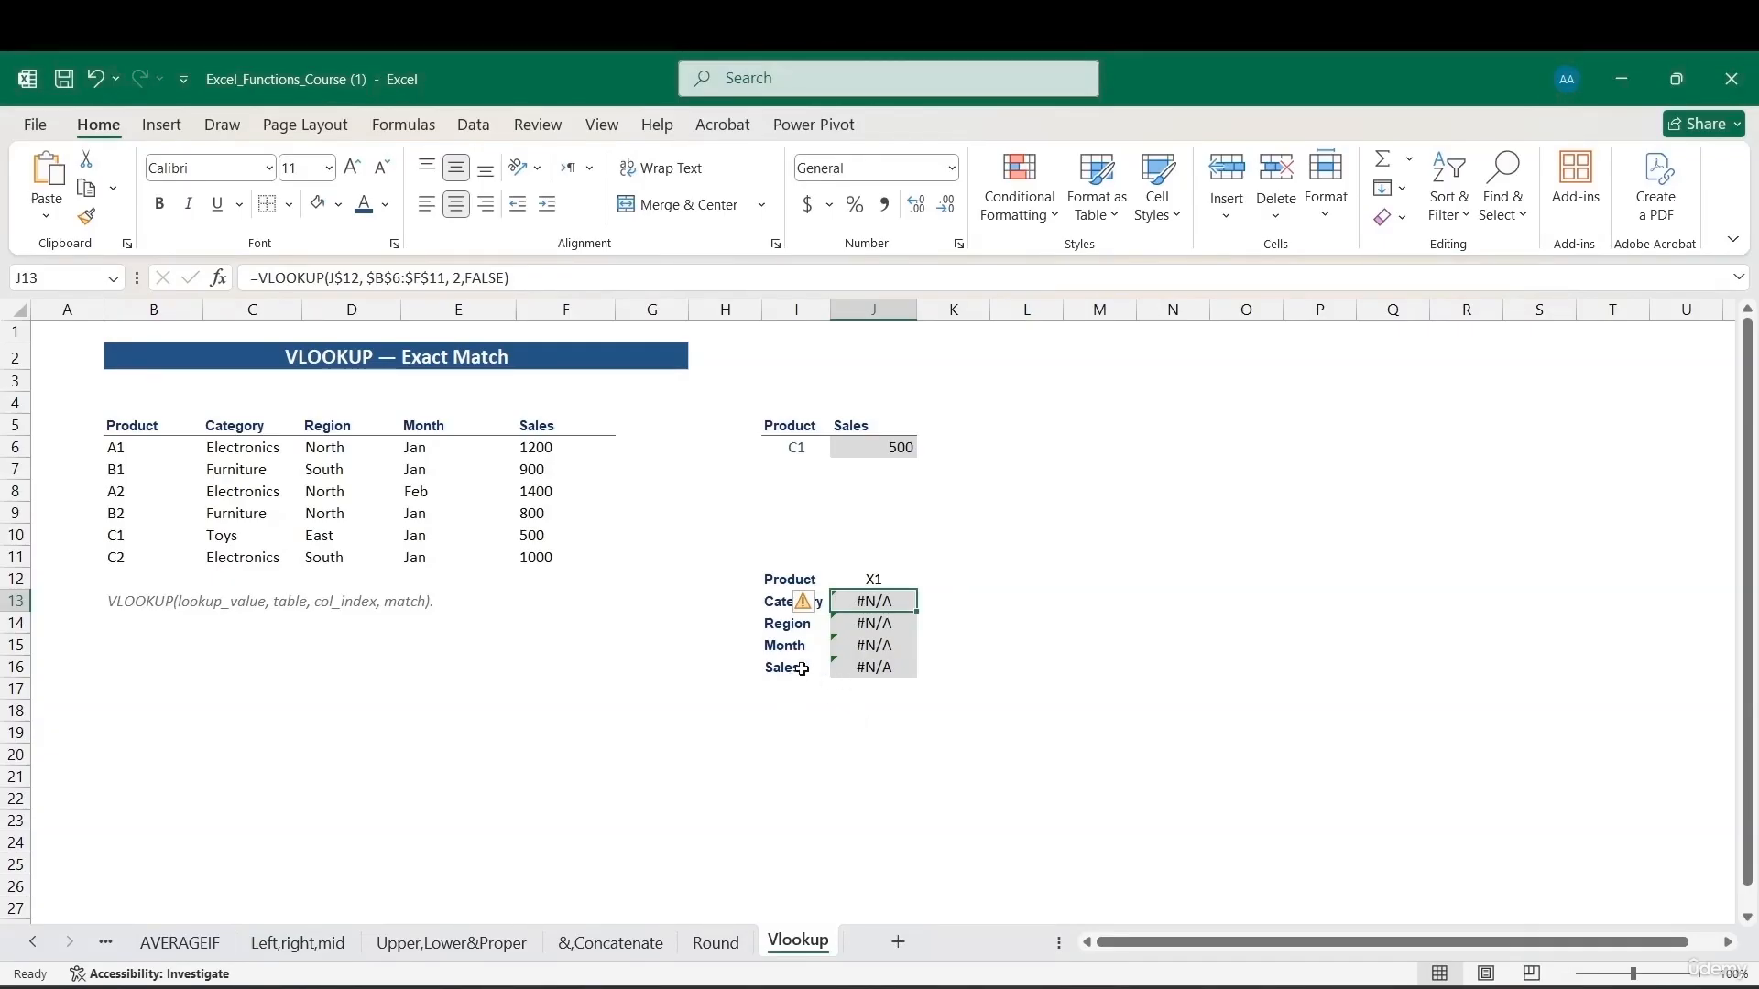
Add list data validation to the product cell J12, using =$B$6:$B$11 as the source.
click(848, 580)
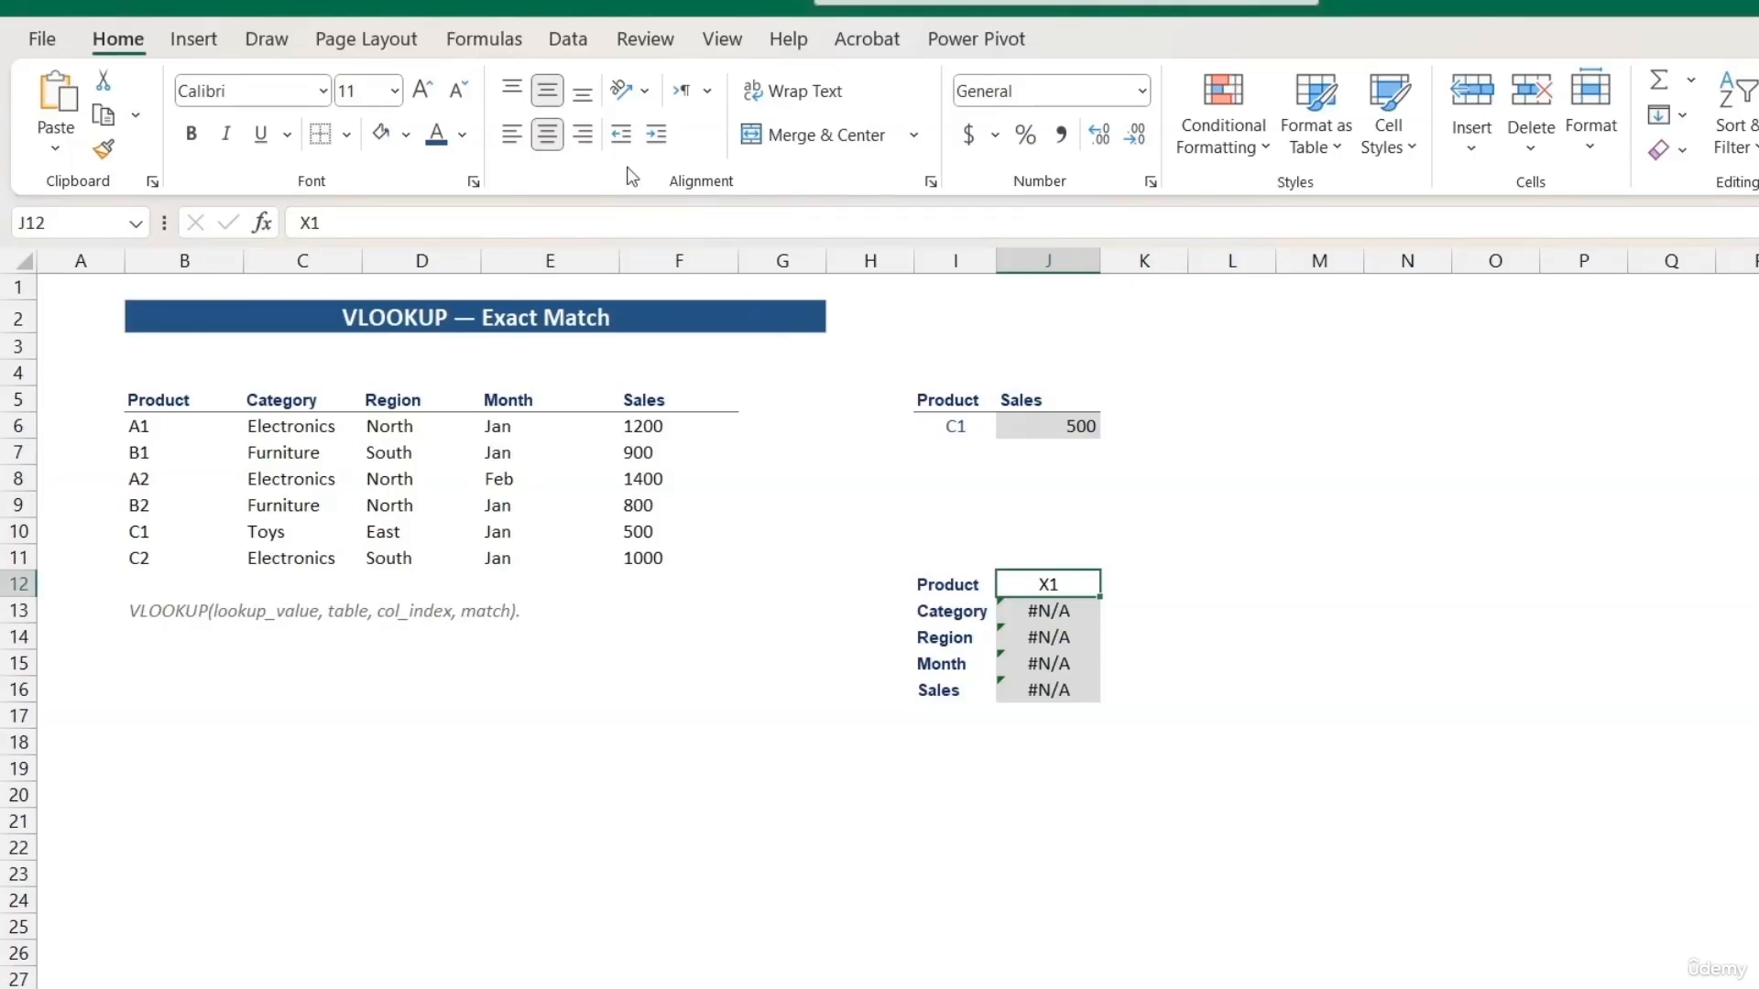
click(570, 39)
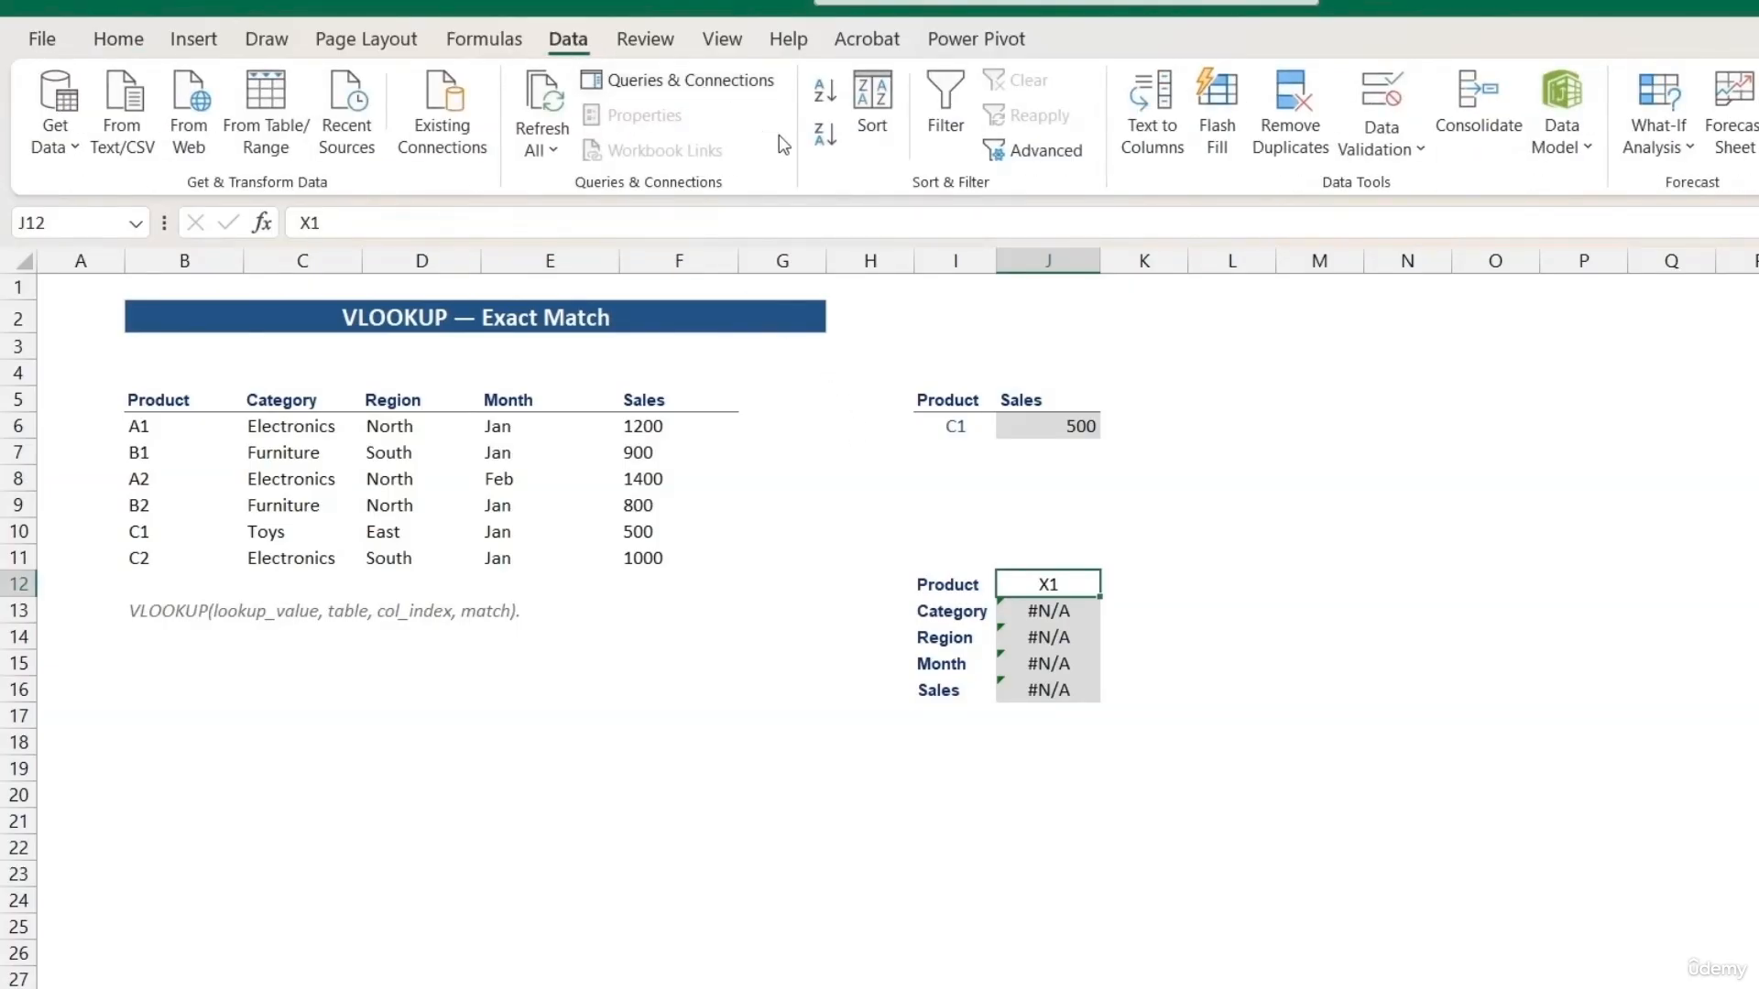
click(1377, 150)
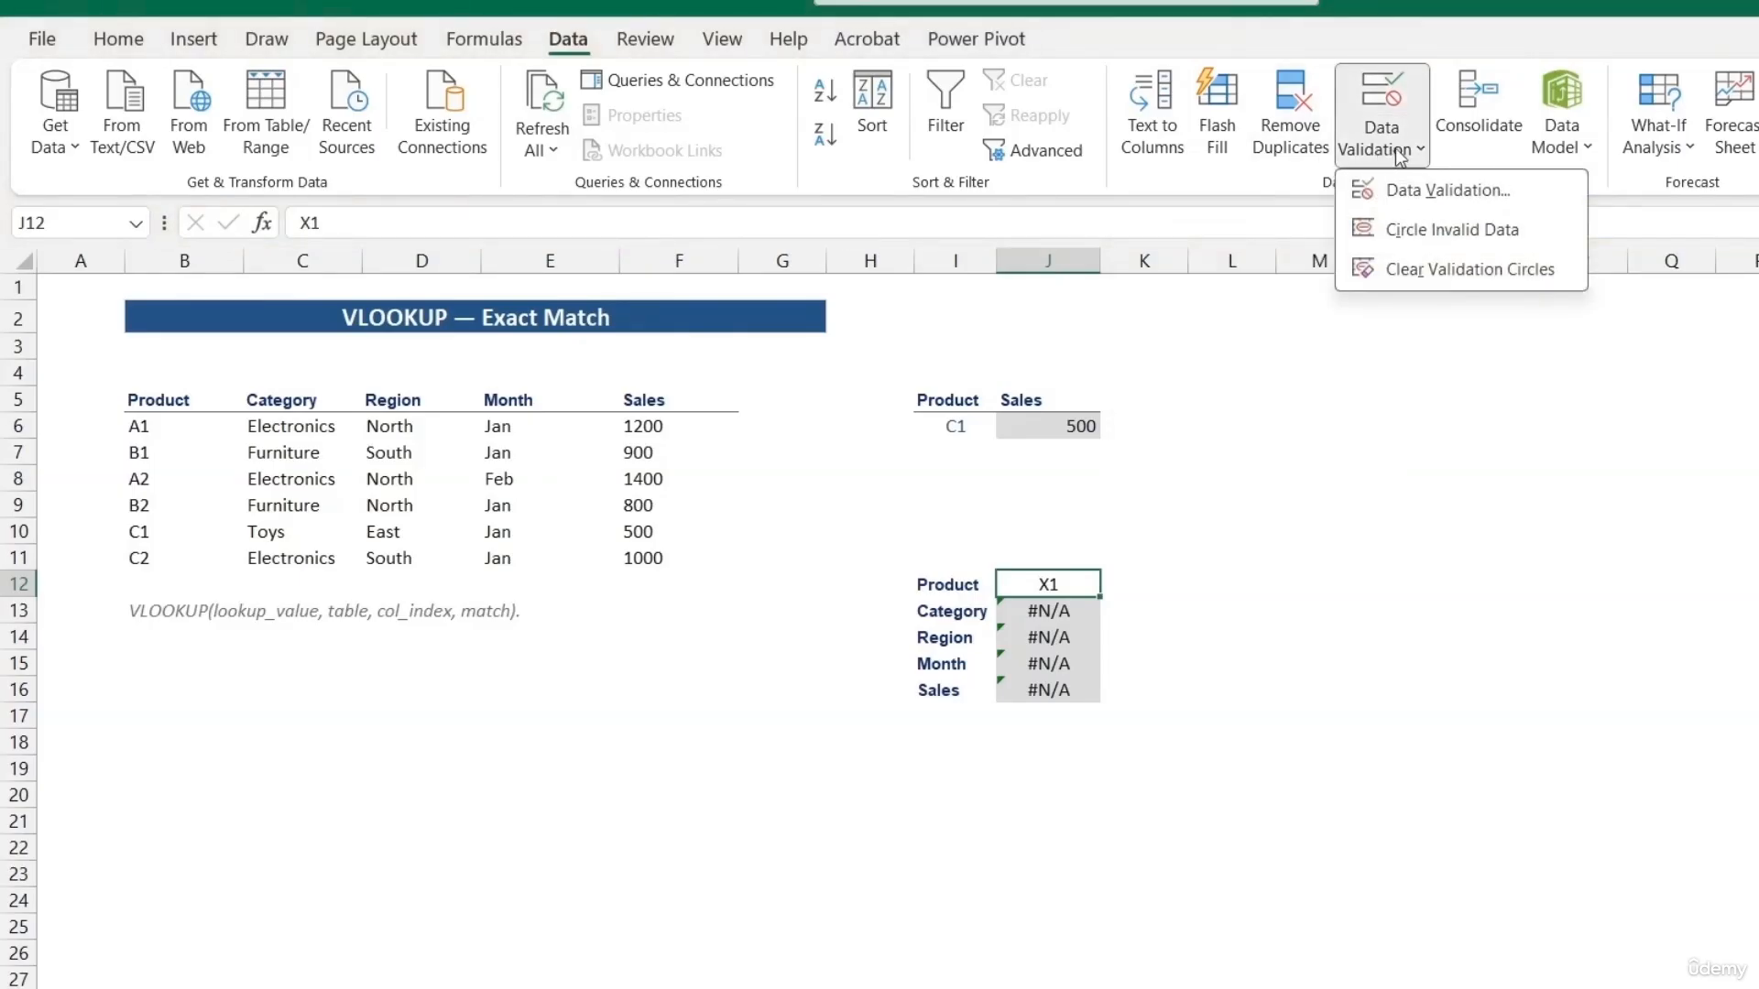
click(1435, 190)
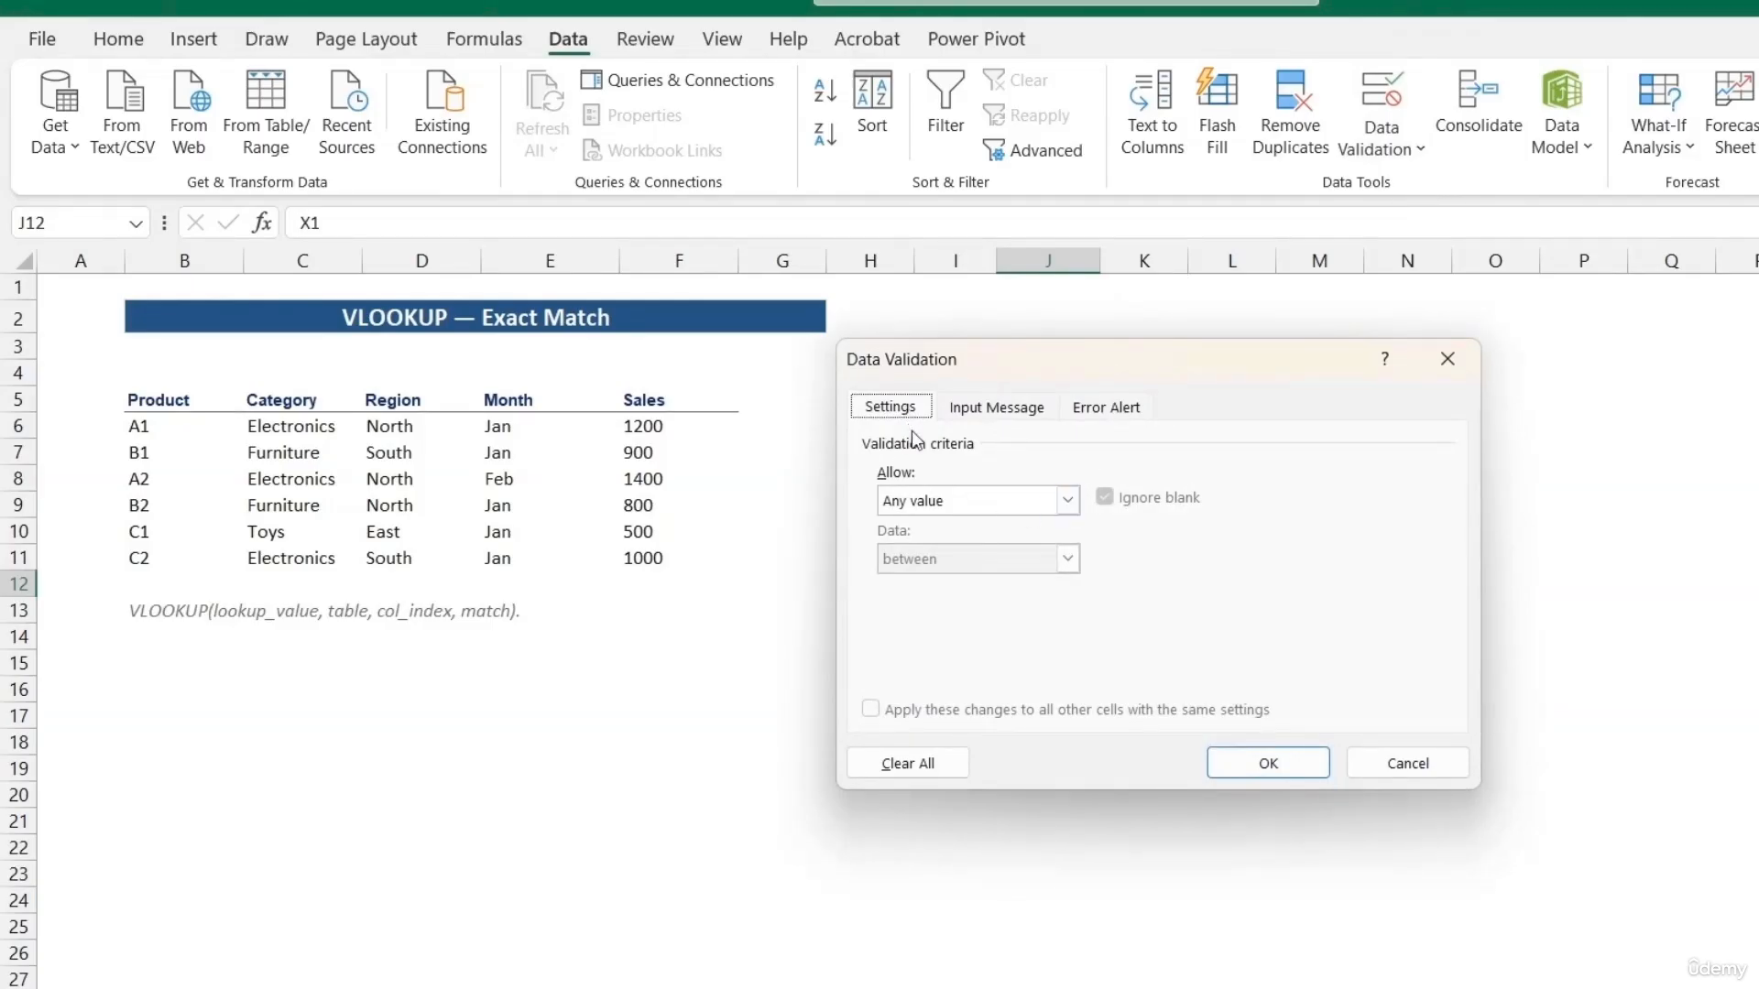
click(953, 501)
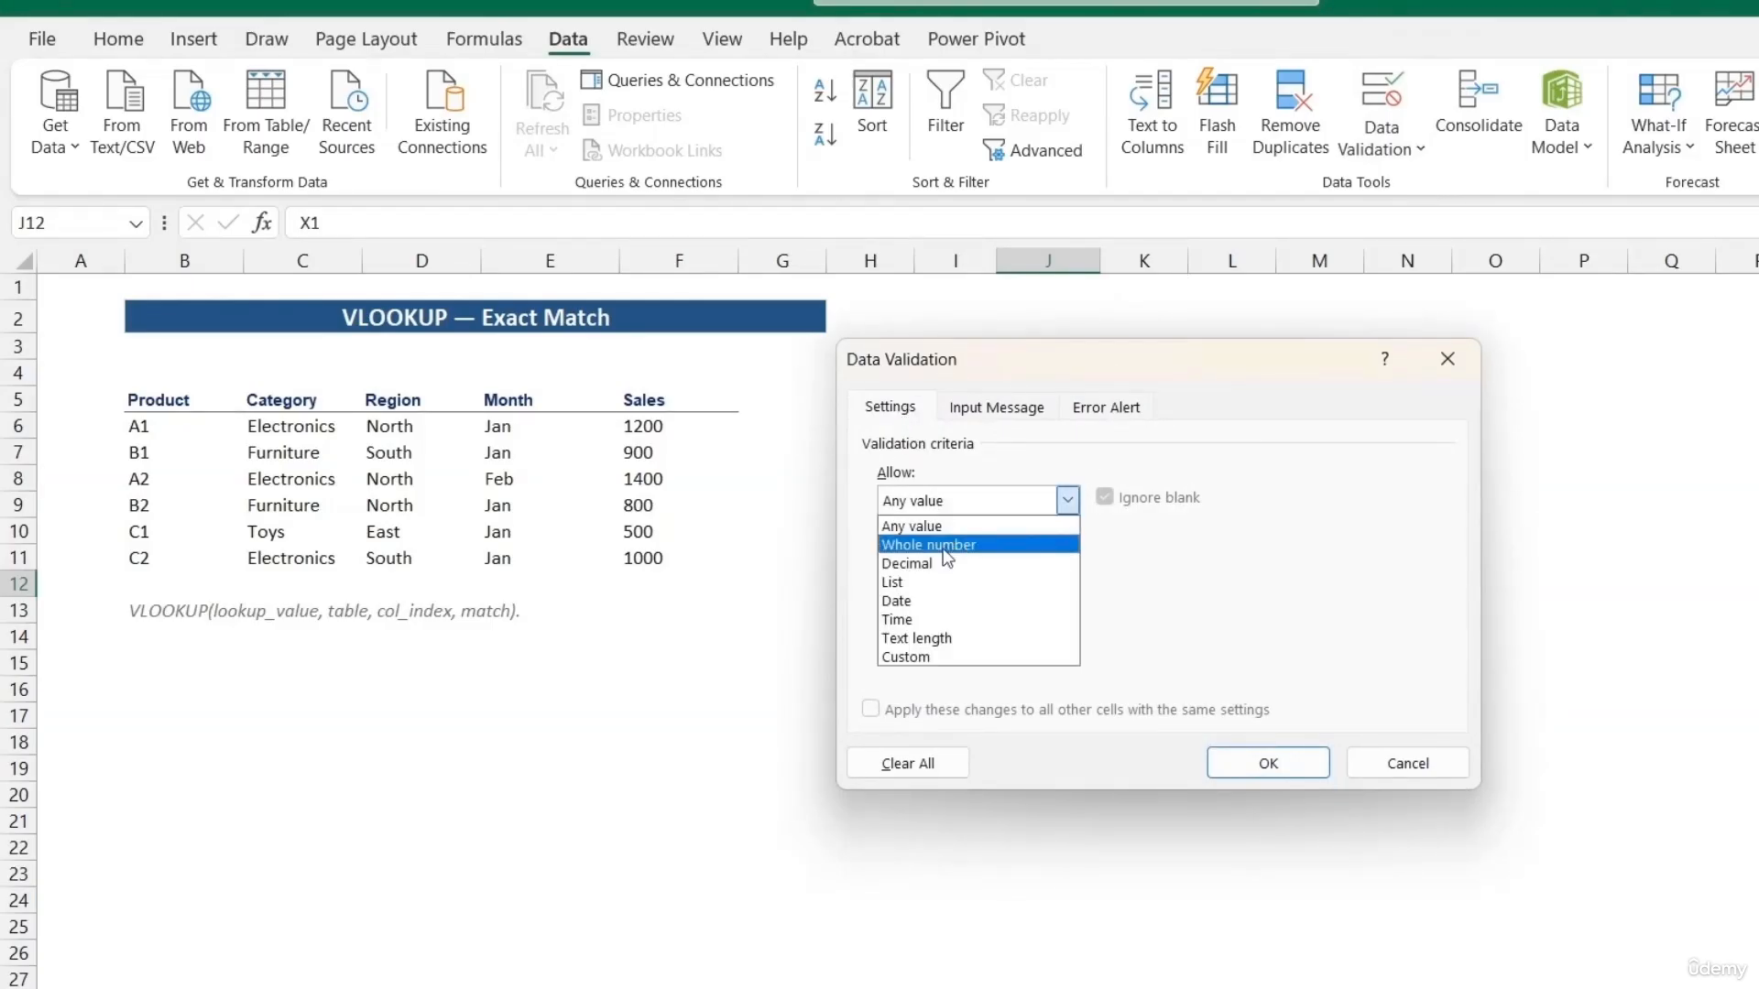
click(931, 583)
click(926, 613)
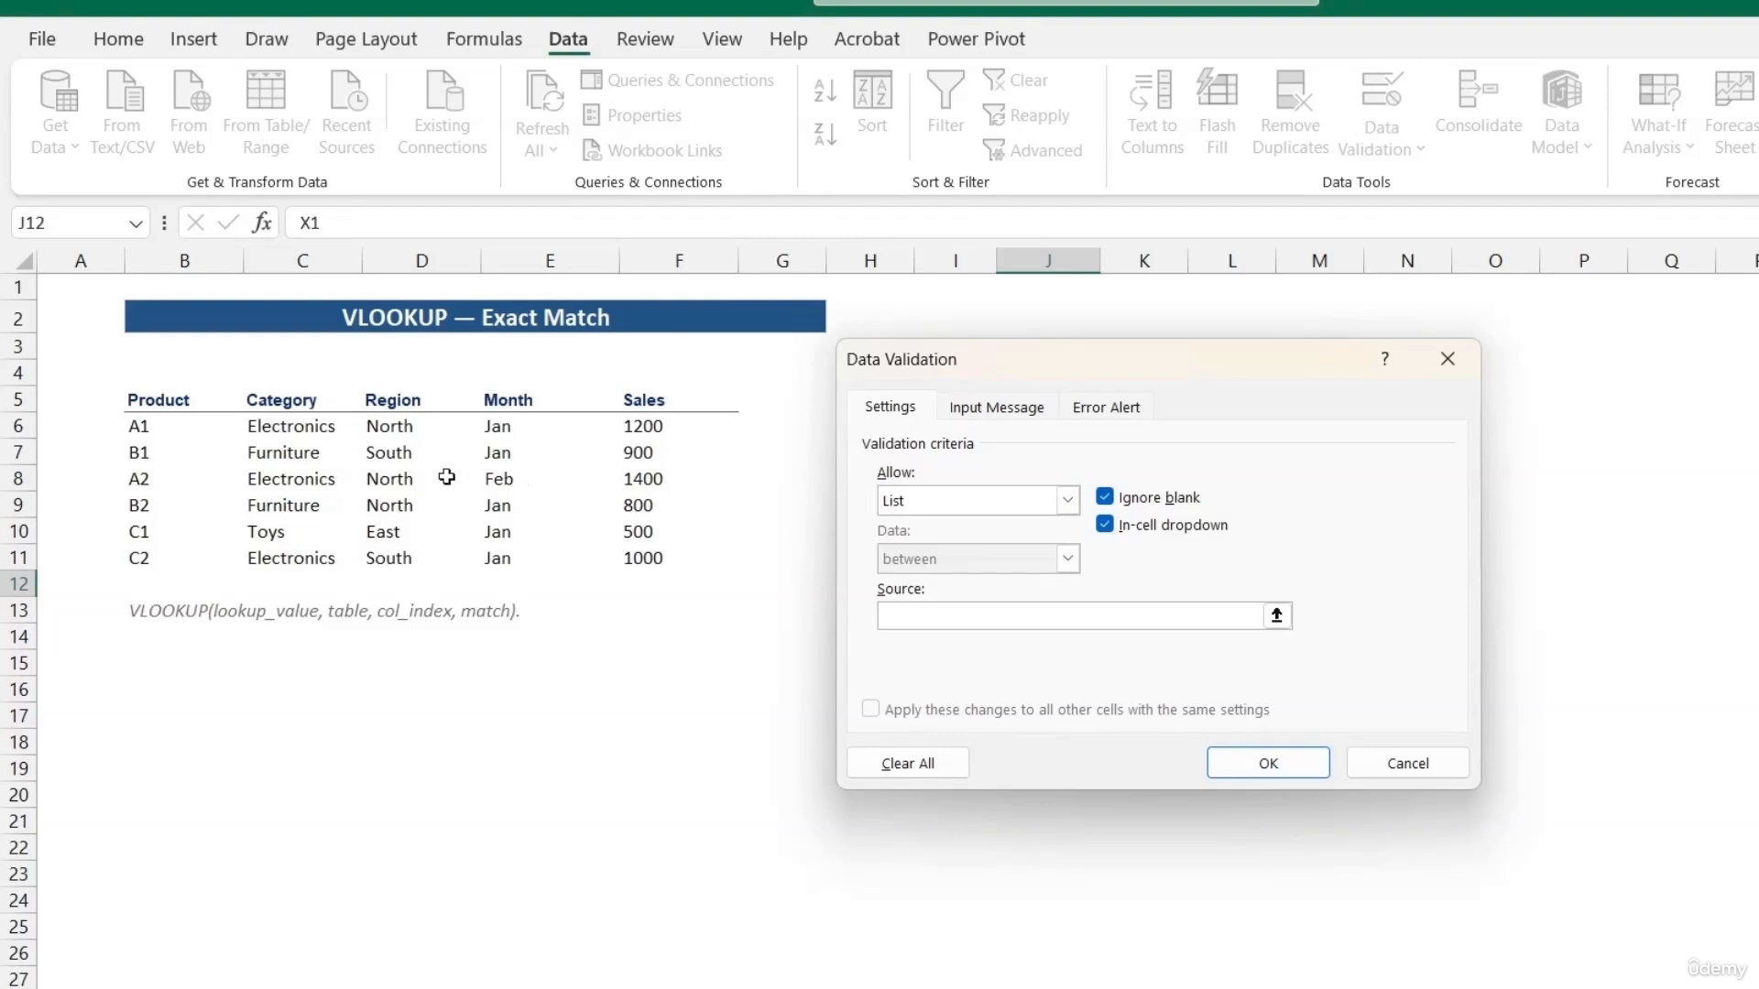
drag(159, 428, 156, 552)
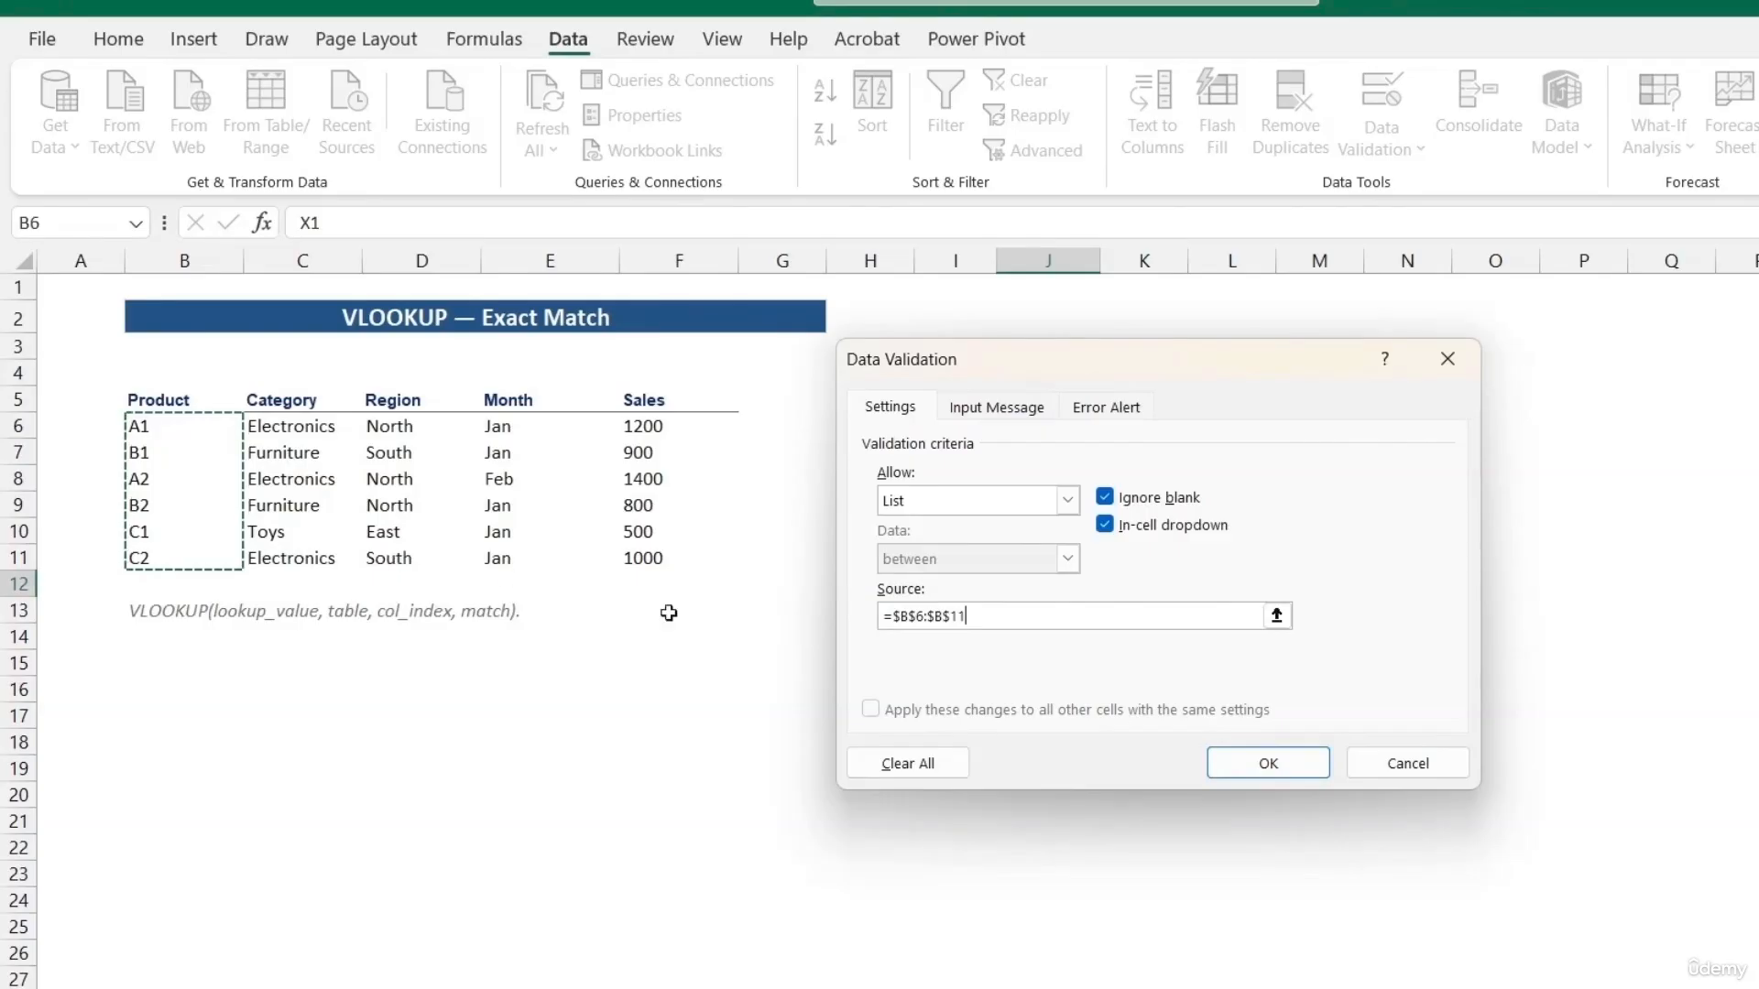
click(1268, 763)
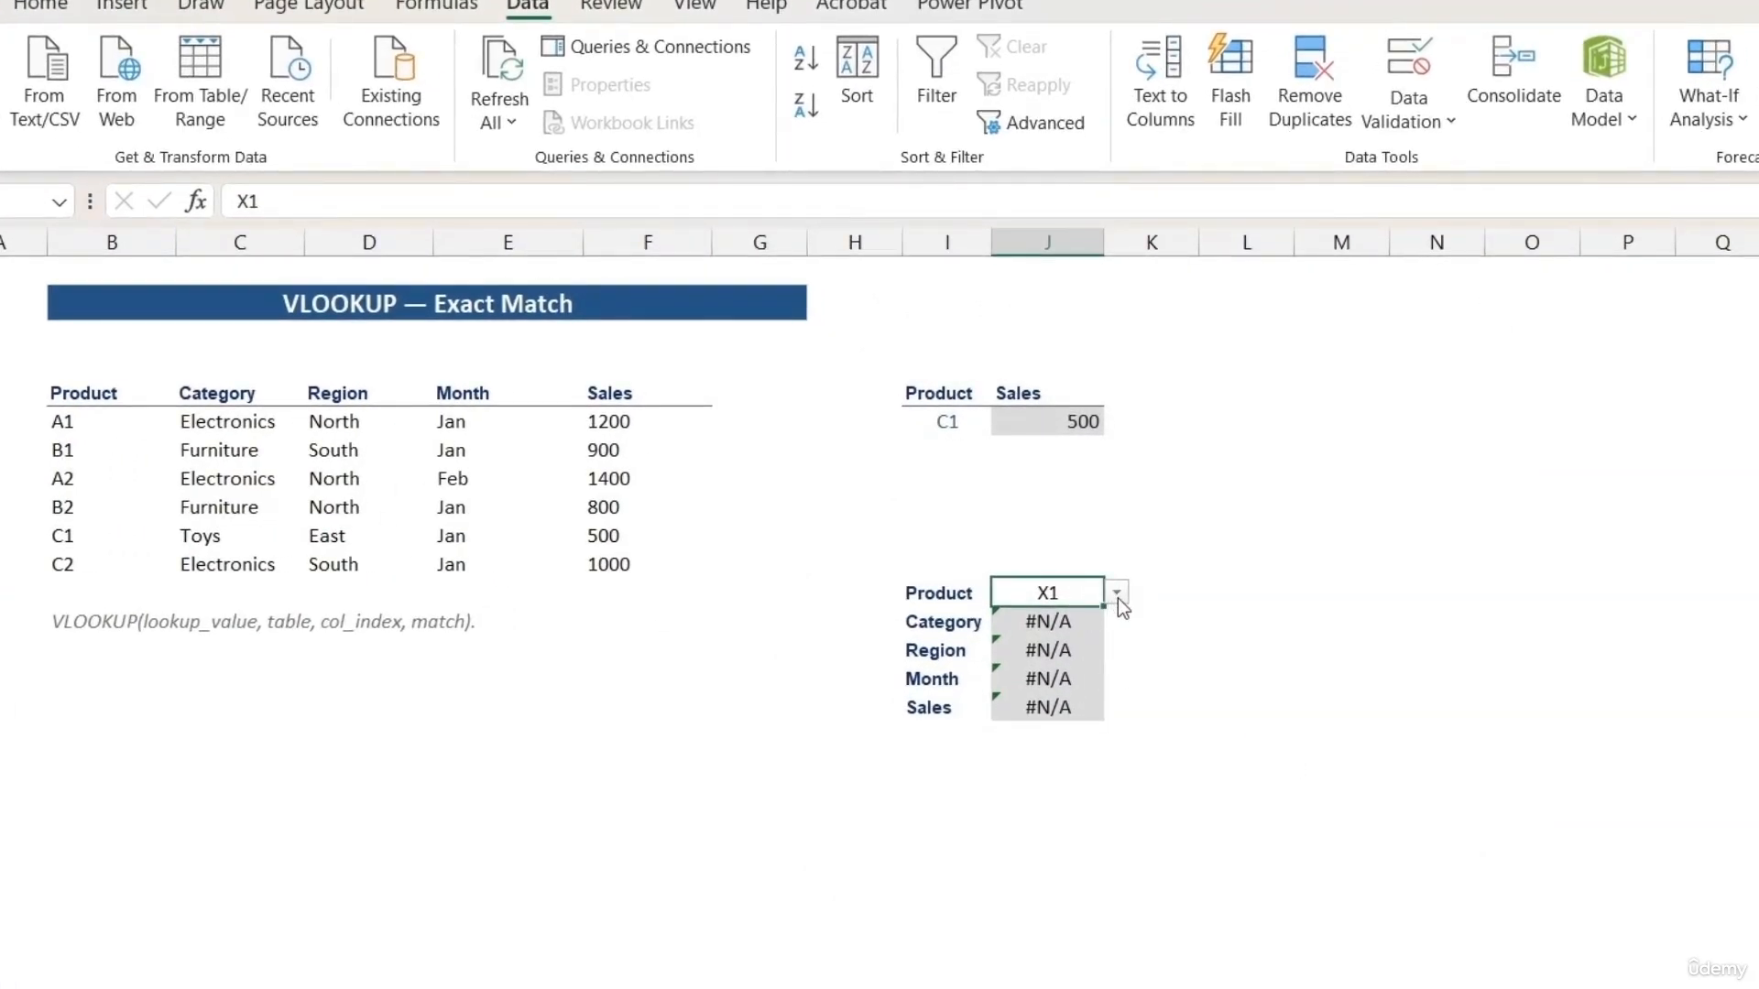
Test the product dropdown in J12 by choosing C1, B2, A1, B2, C1, A1 and C2 in turn.
click(1117, 595)
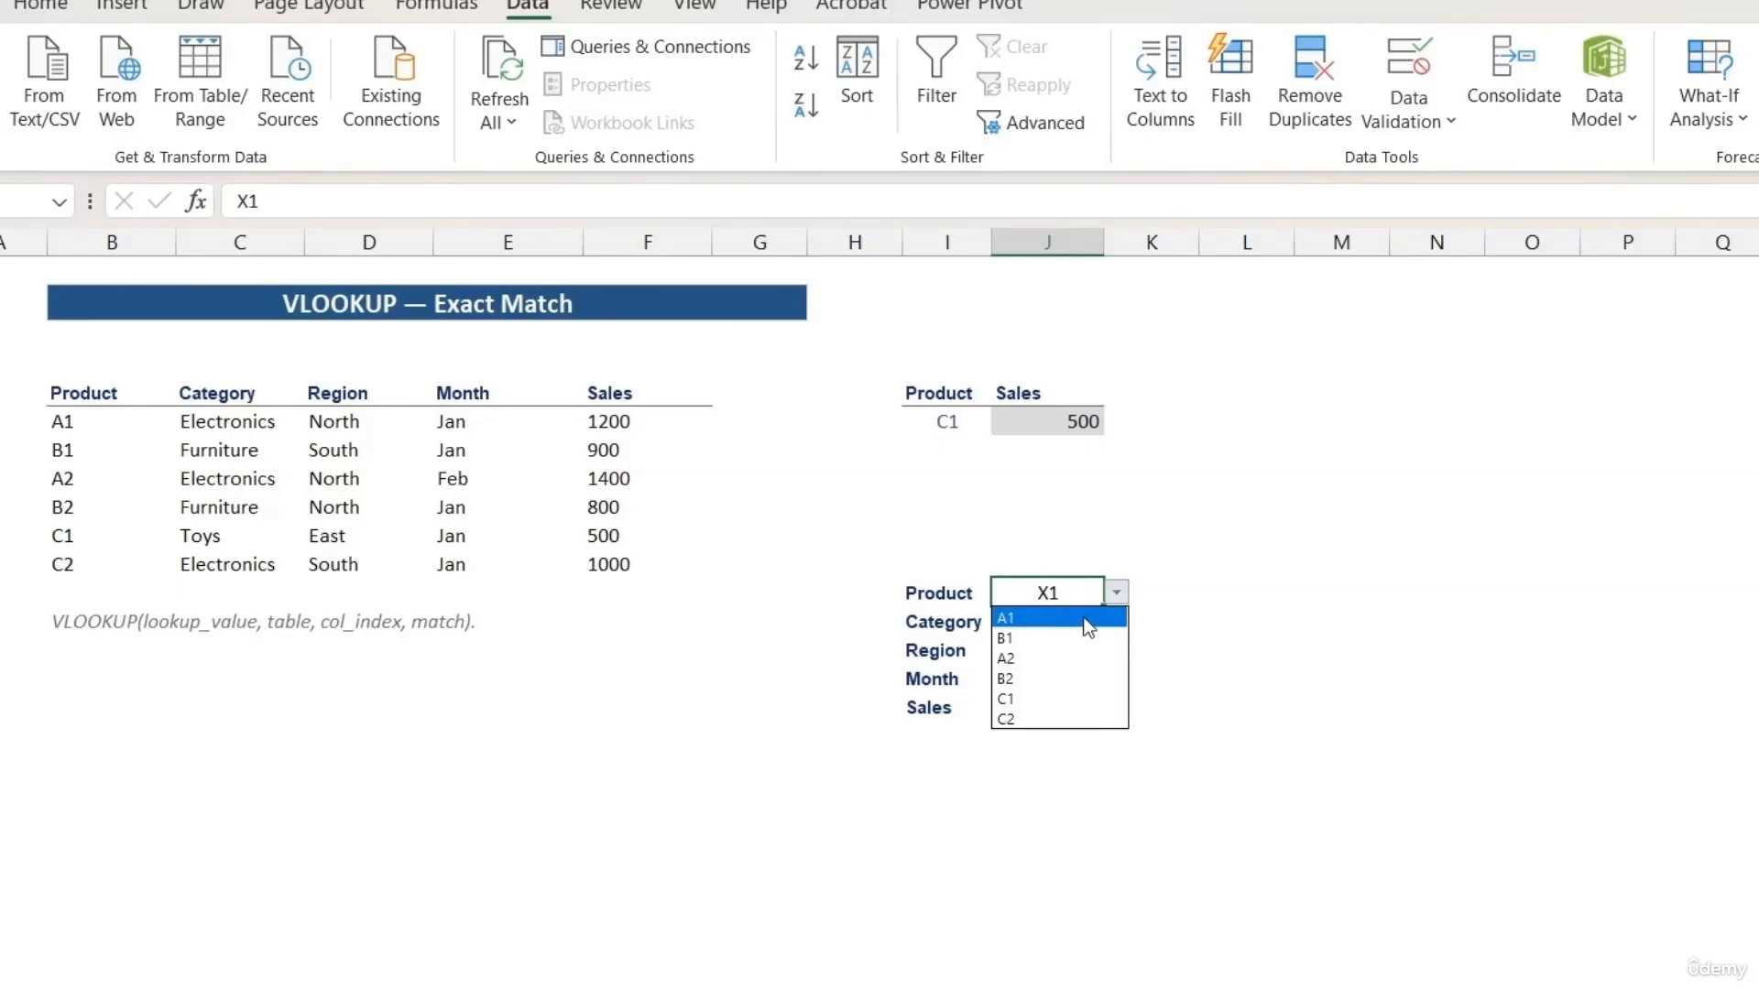
click(1054, 699)
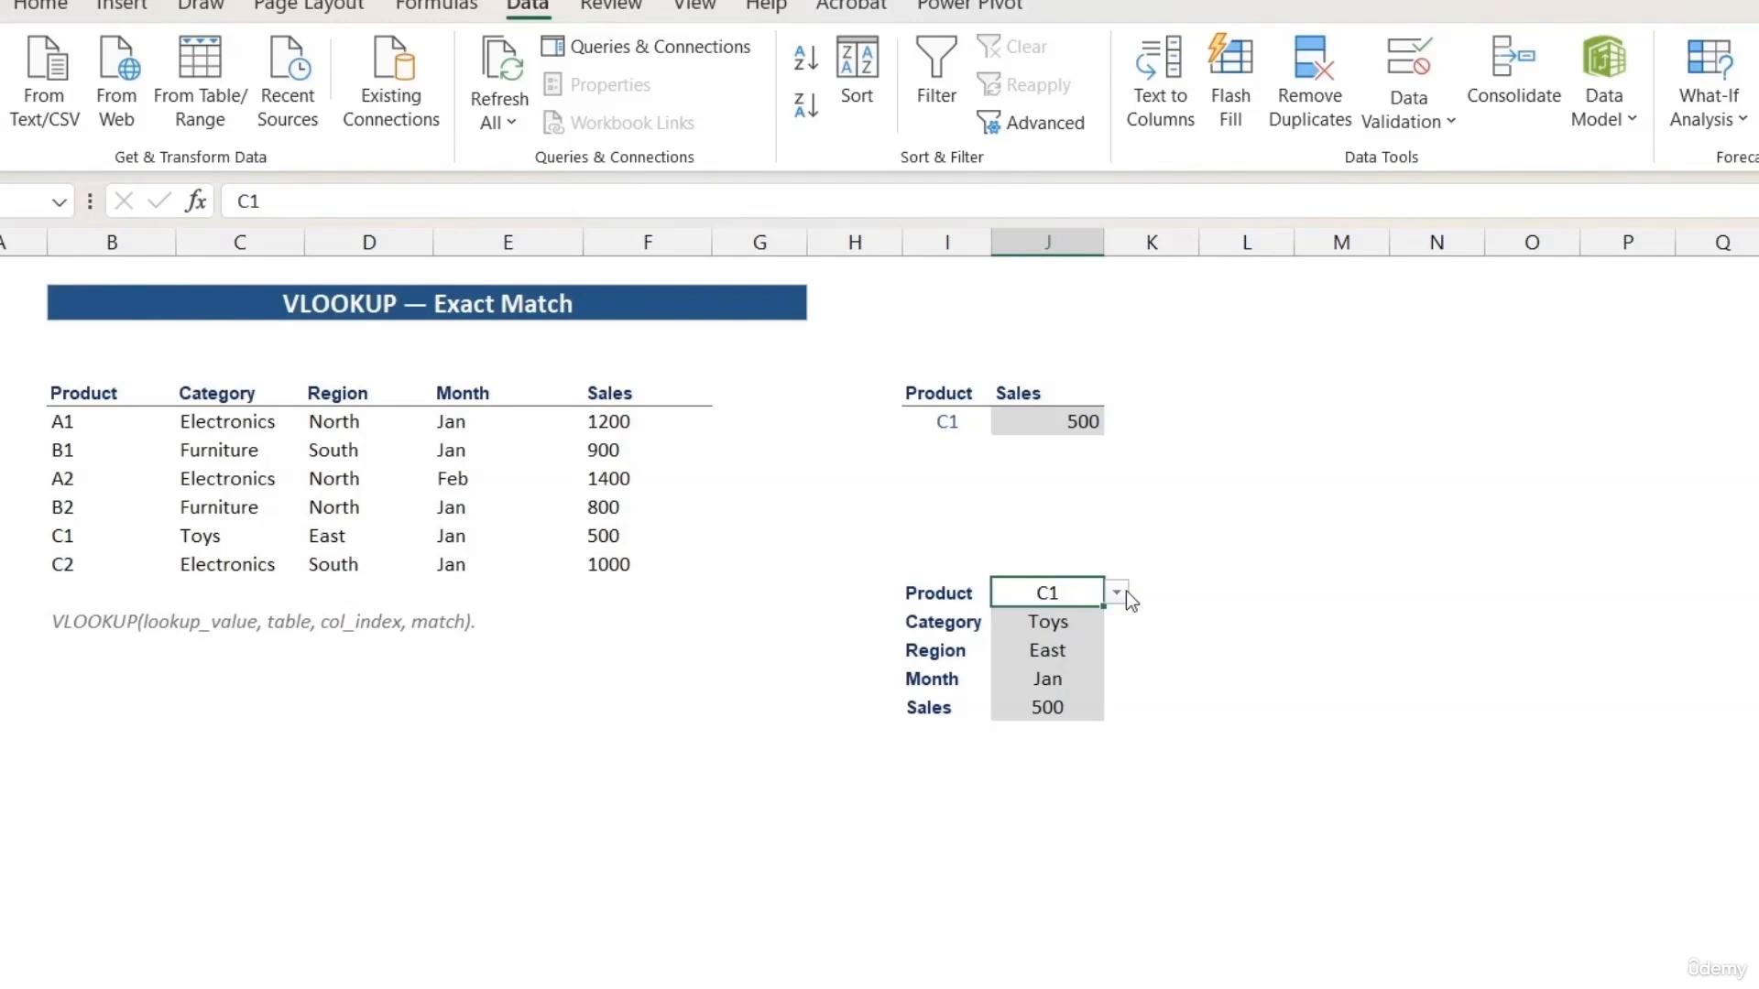
click(1117, 595)
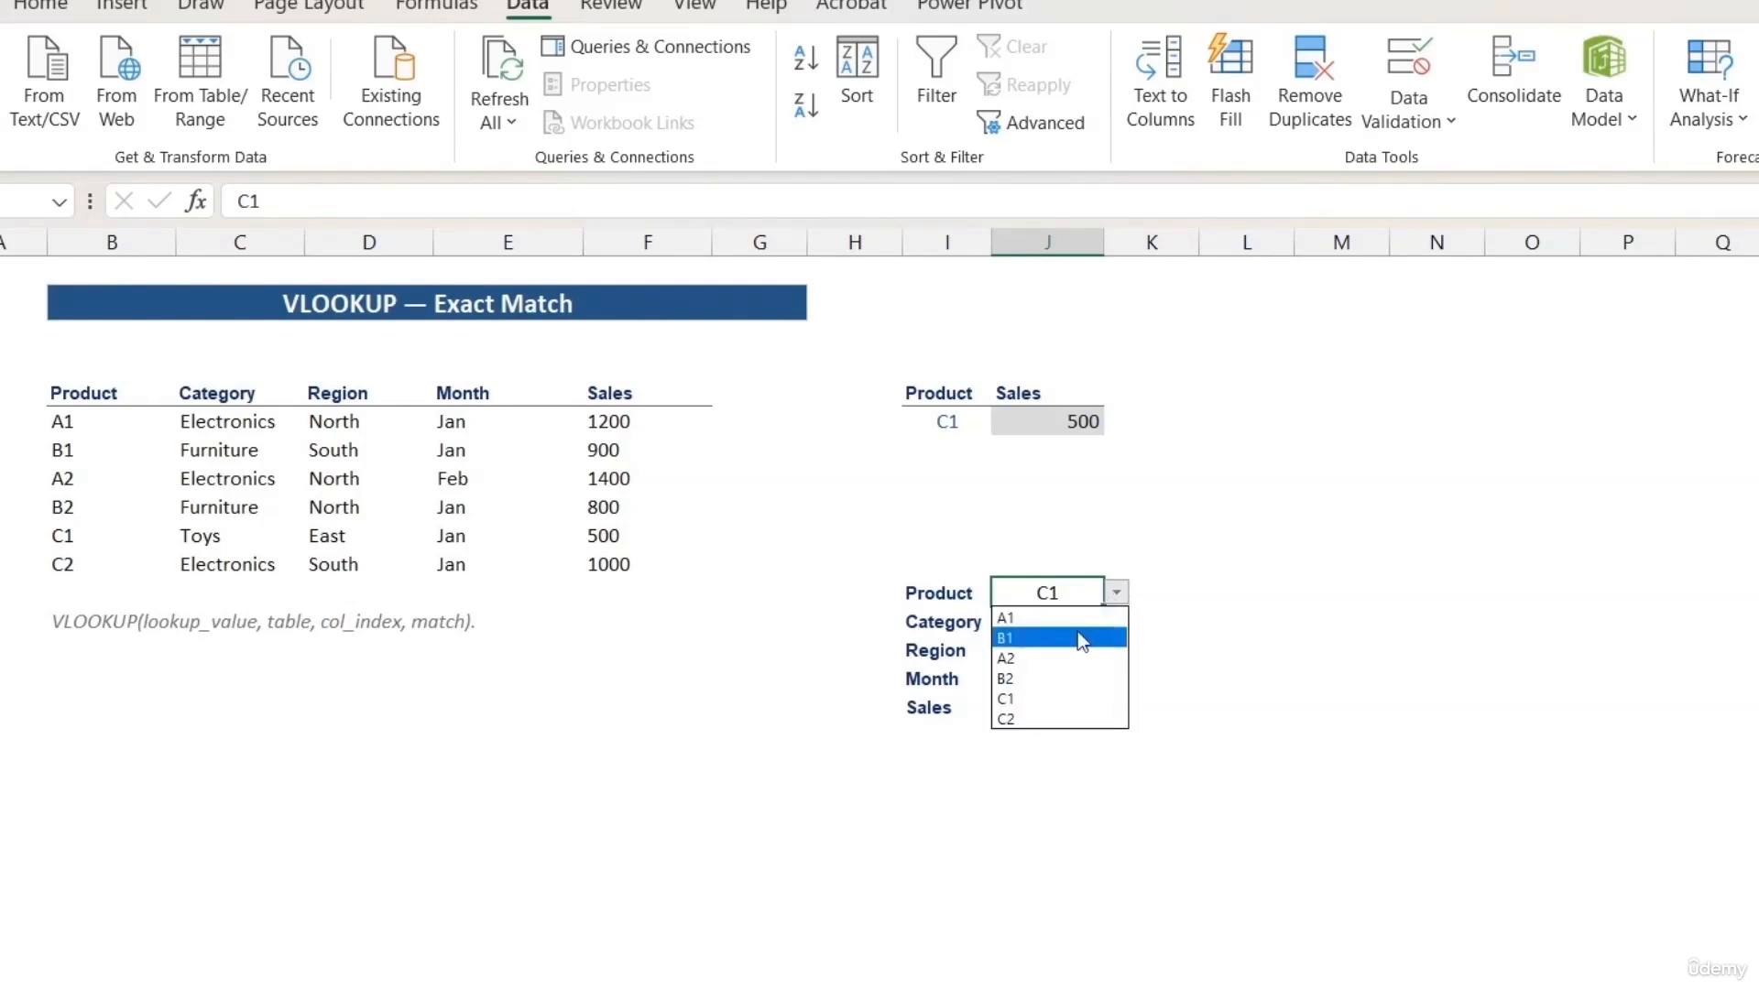
click(1050, 683)
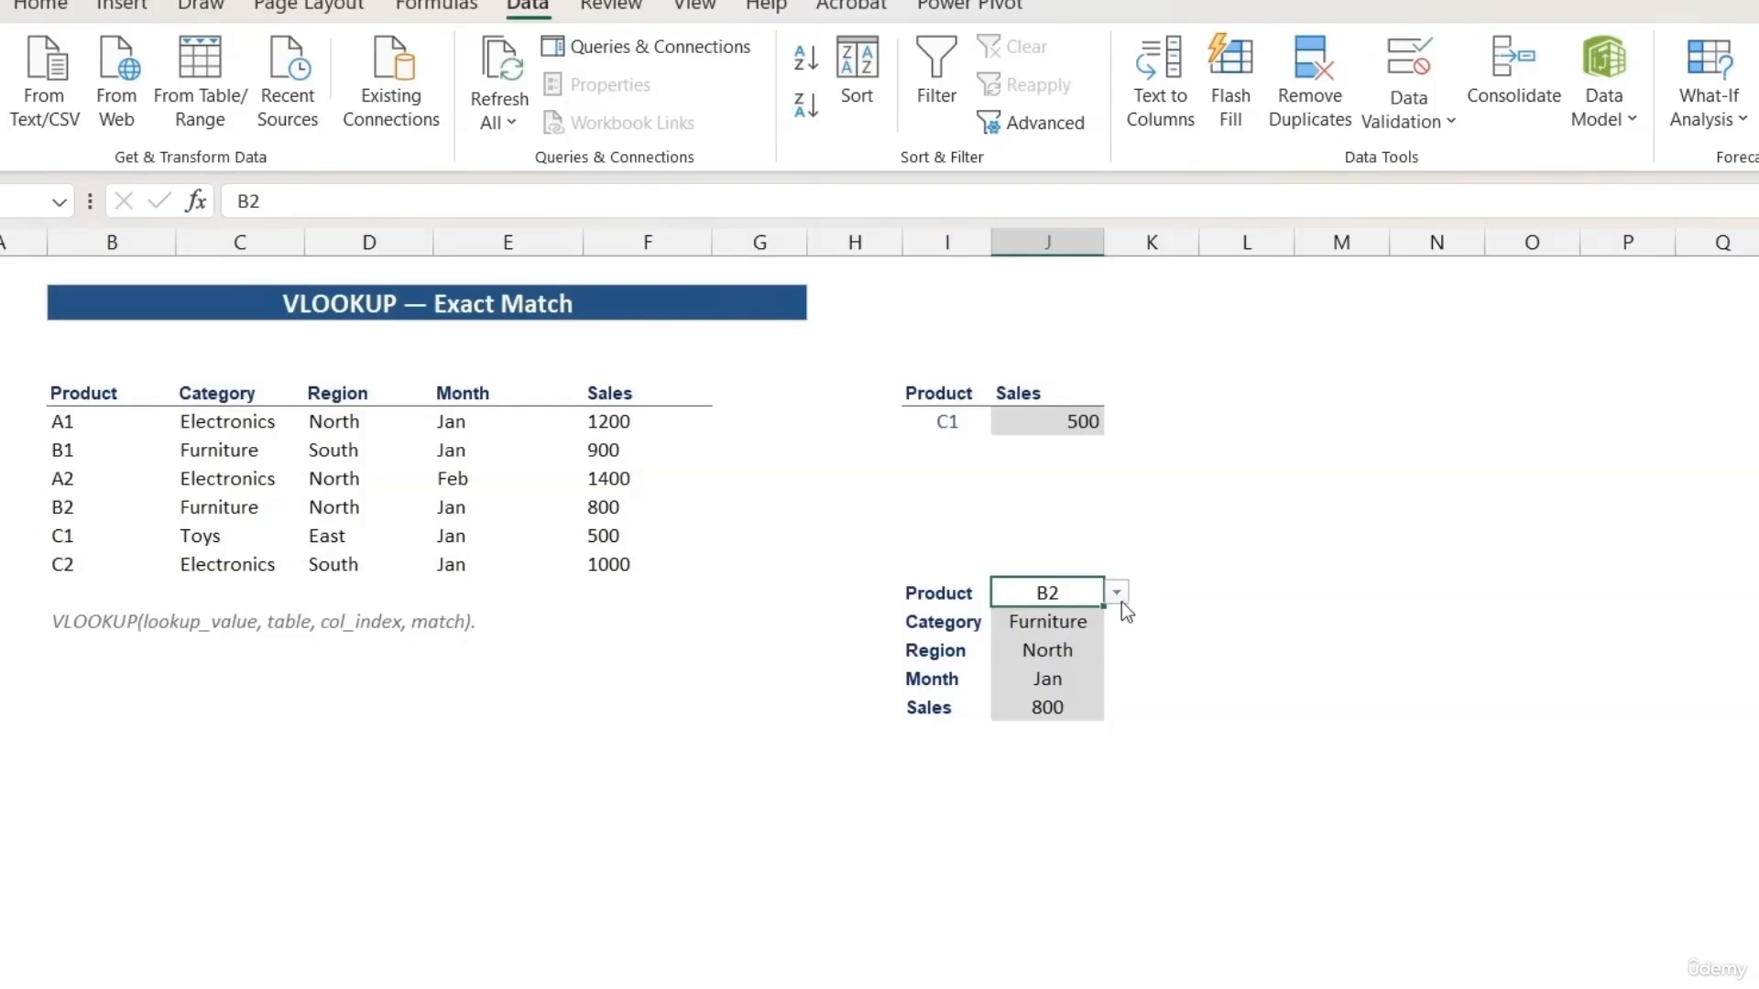
click(1117, 596)
click(1102, 614)
click(1118, 595)
click(1048, 678)
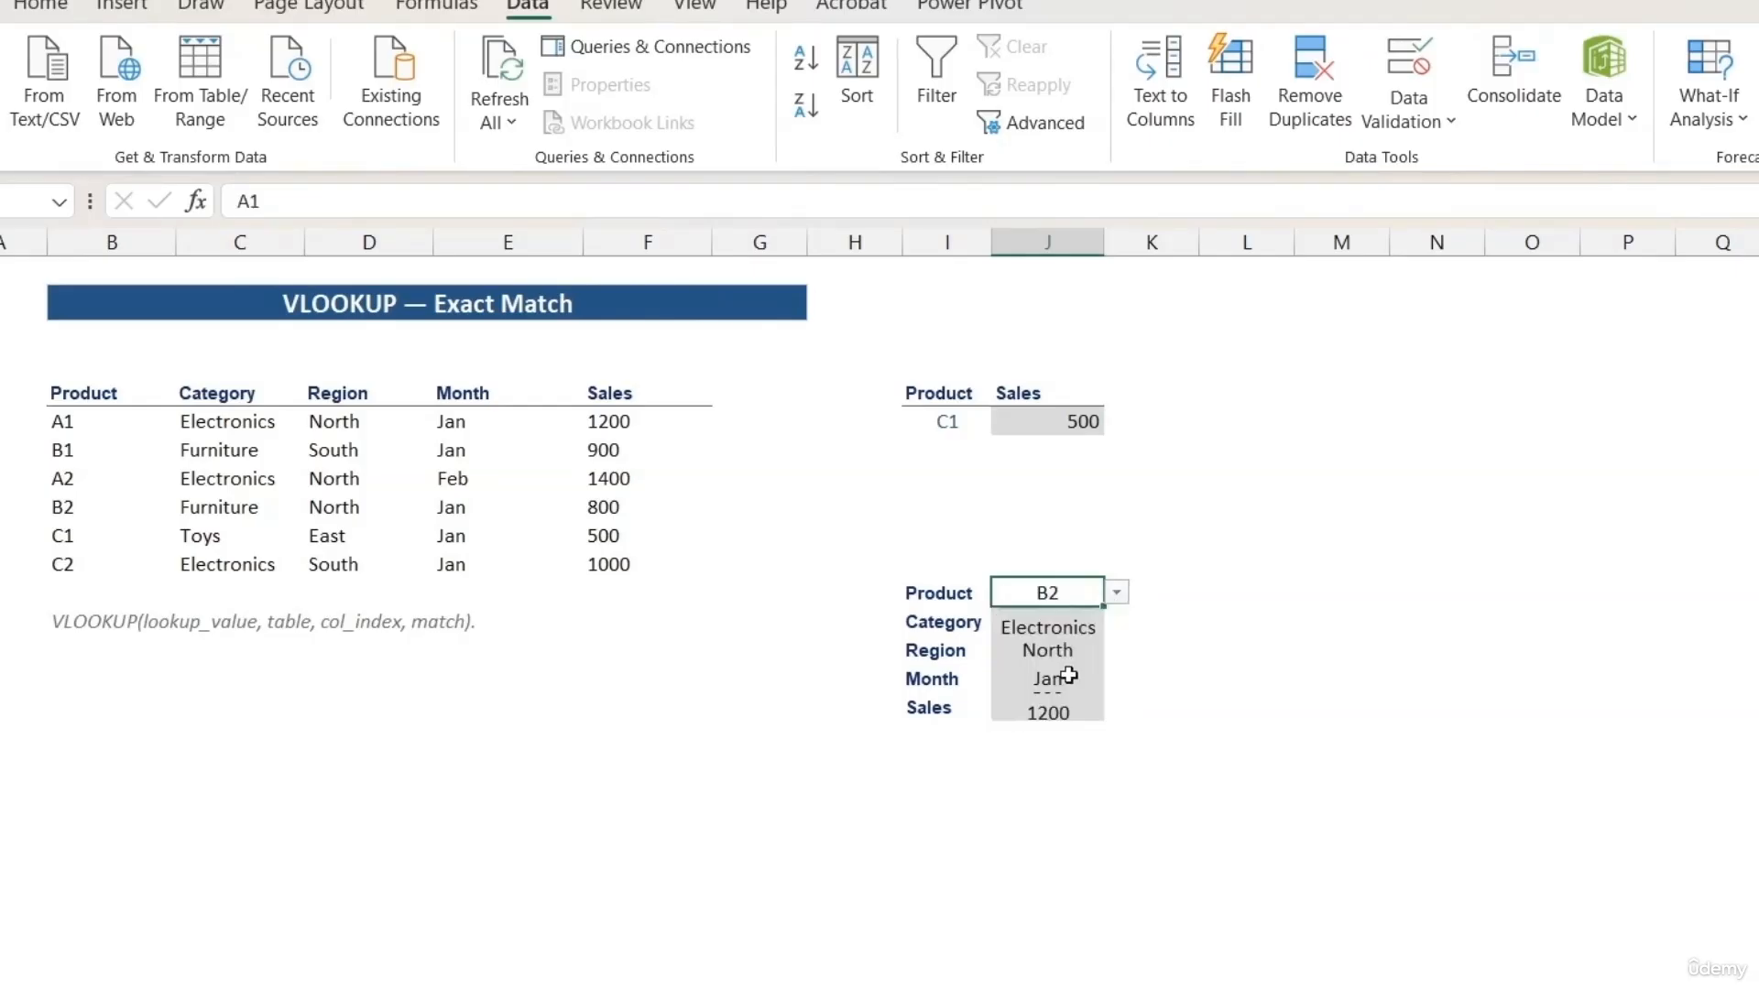
click(1117, 596)
click(1065, 701)
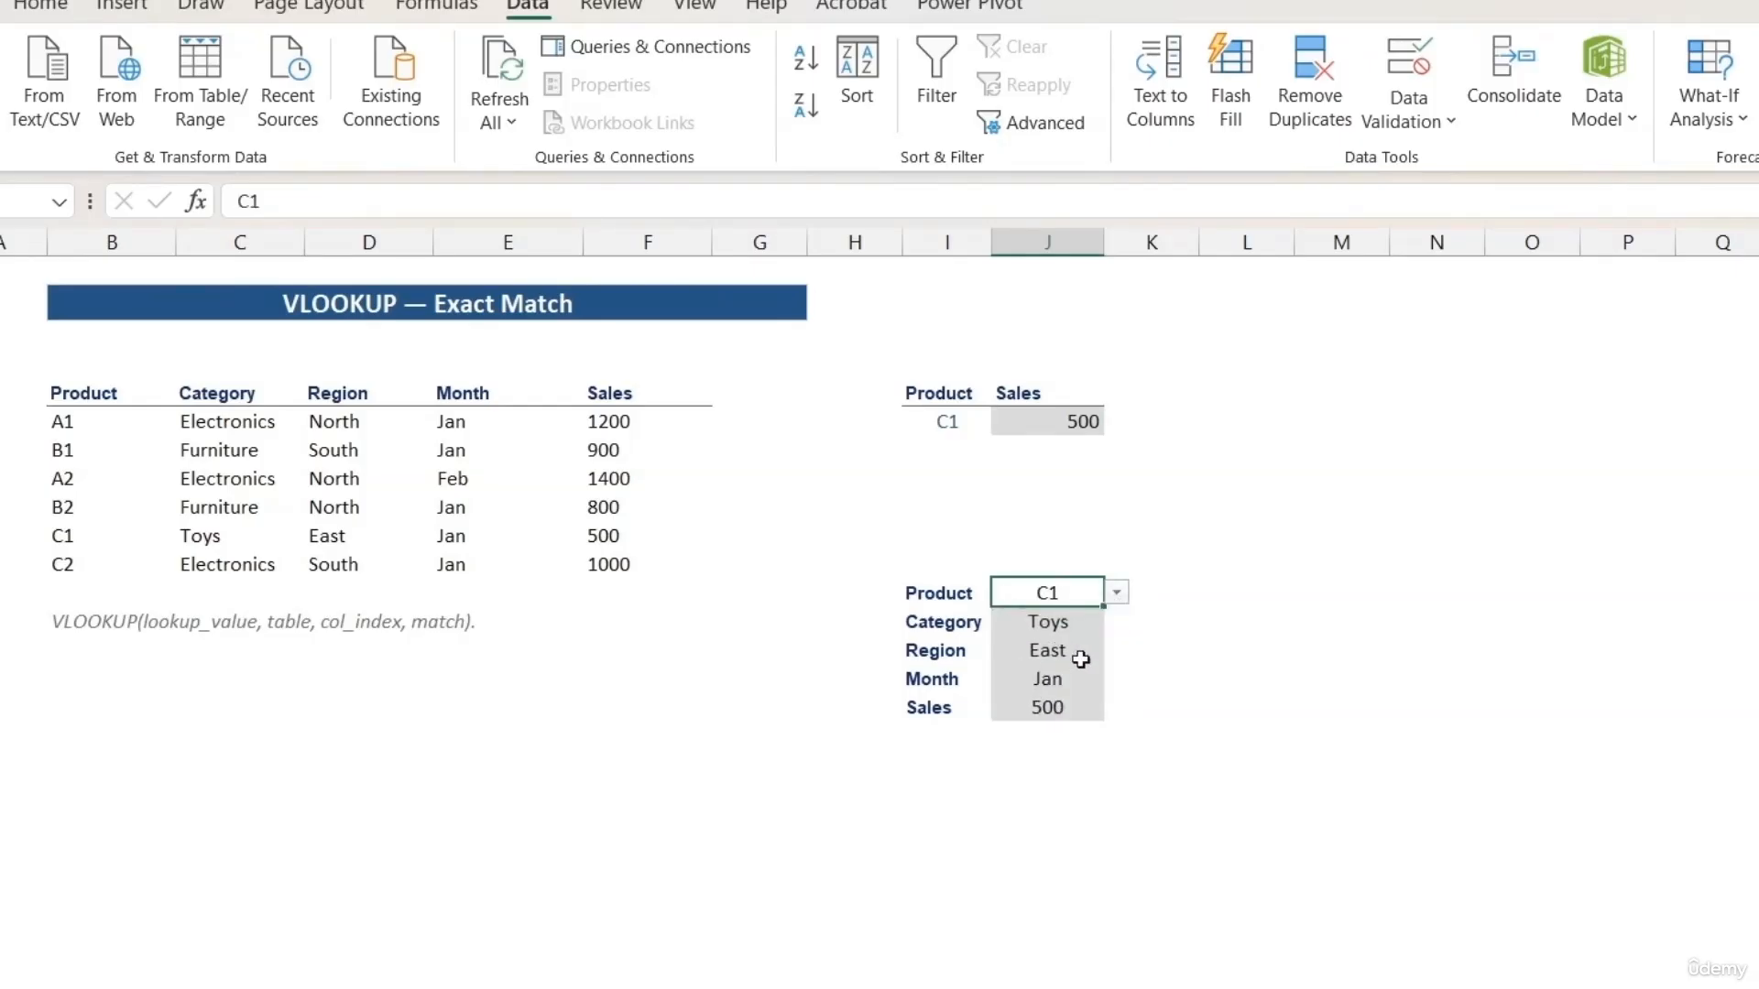
click(1119, 595)
click(1060, 699)
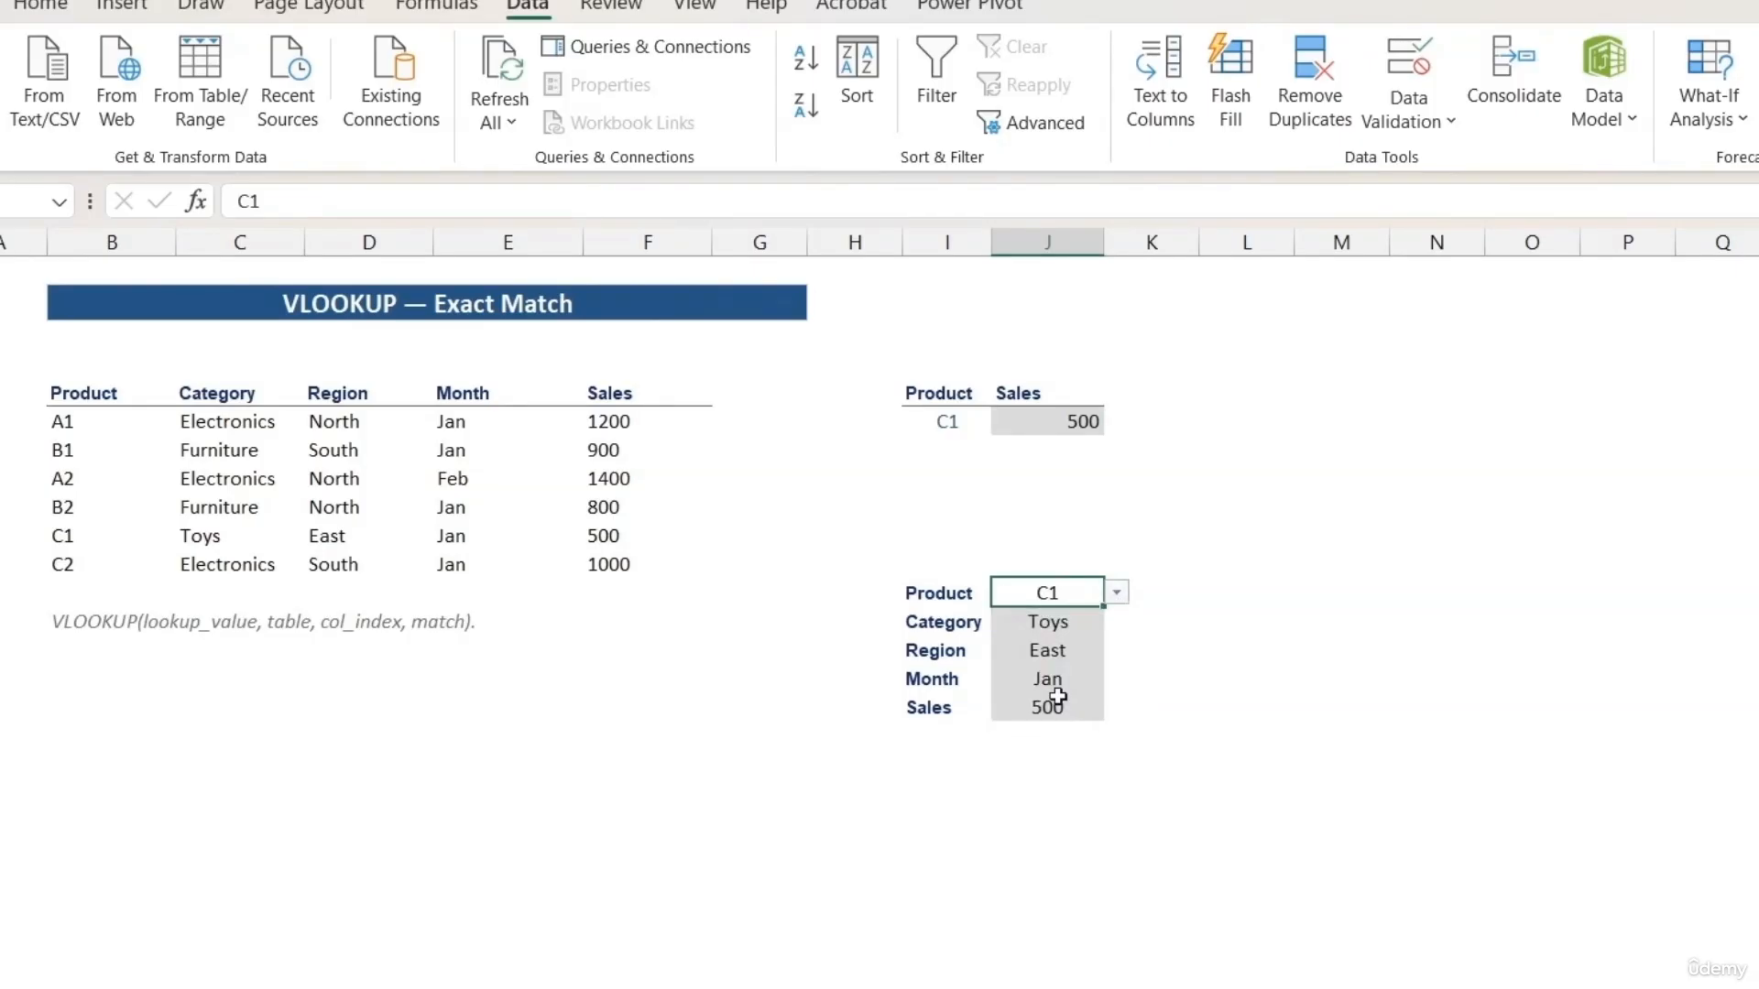
click(1118, 597)
click(1116, 617)
click(1118, 595)
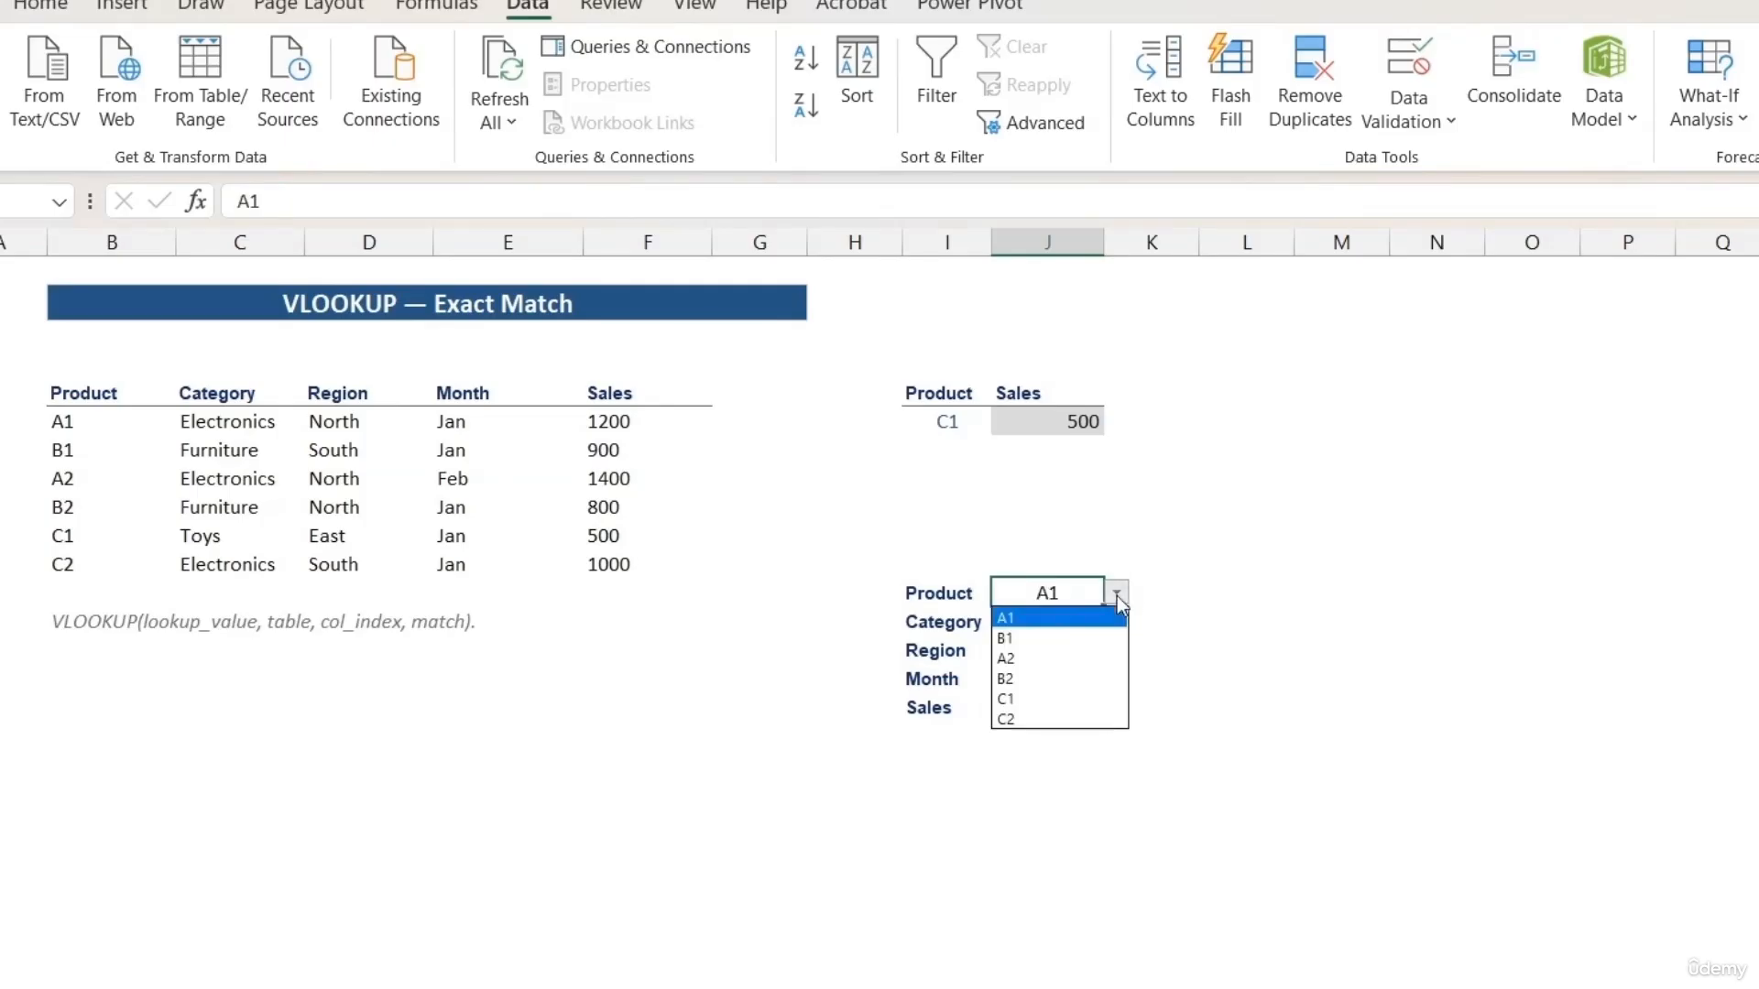
click(1056, 718)
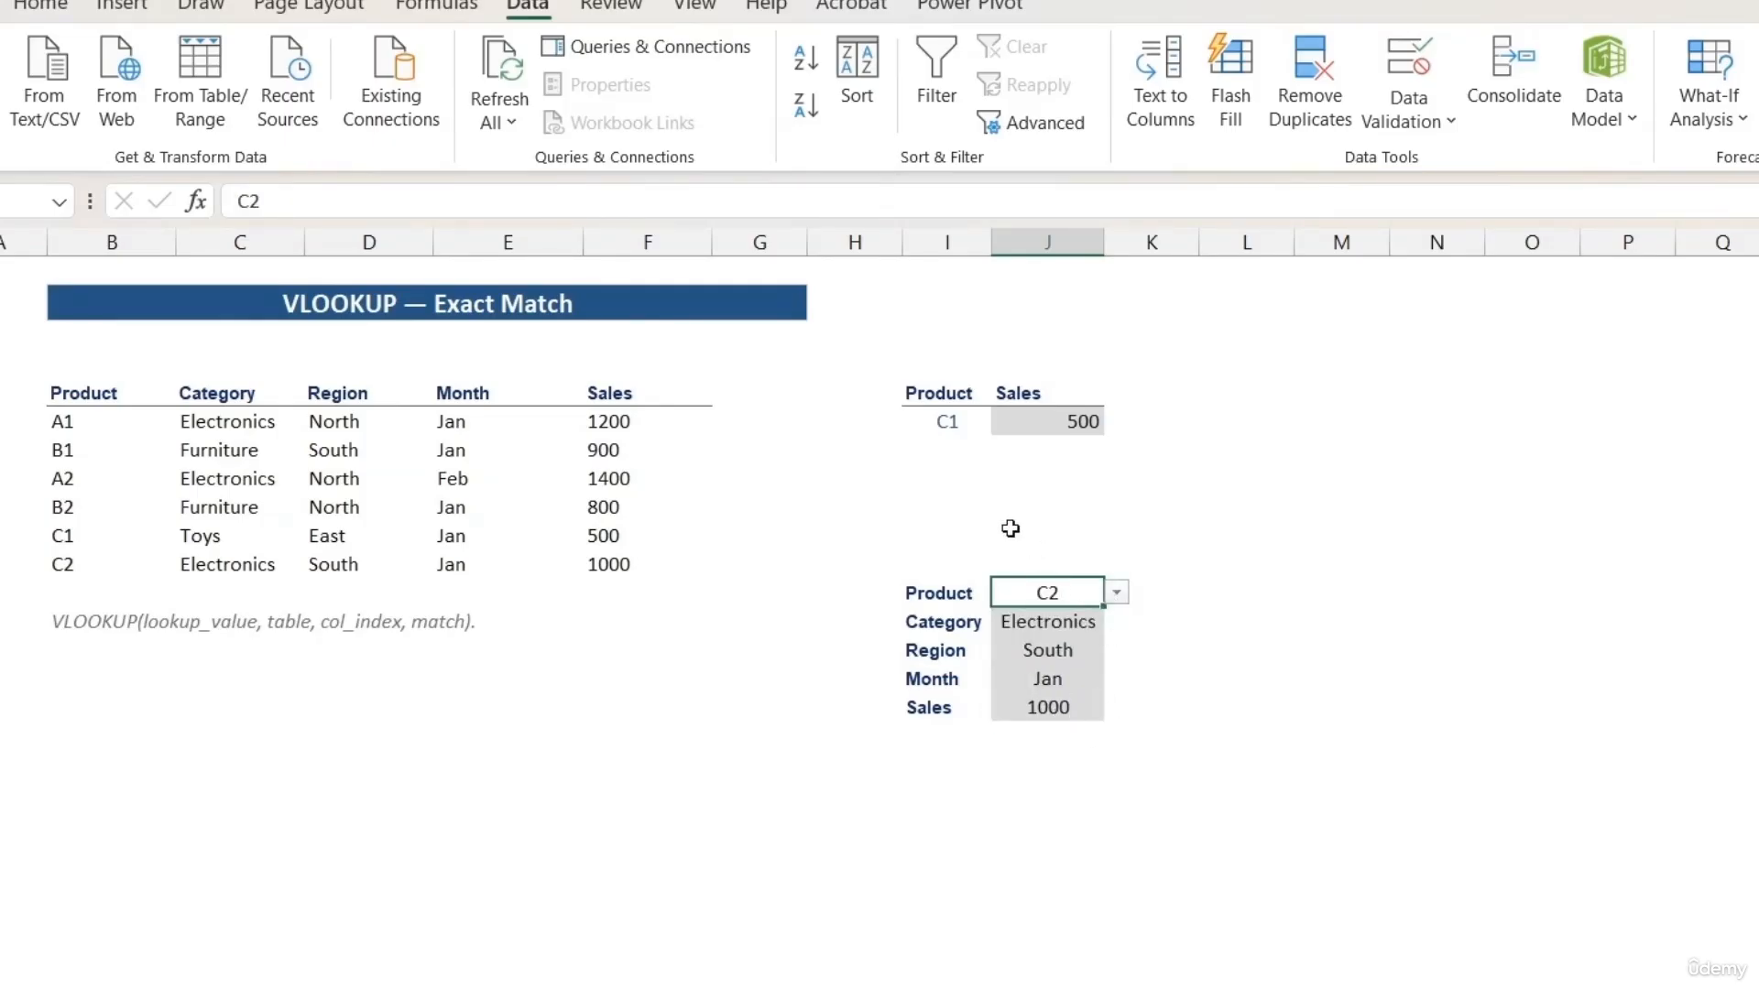
Add list data validation to the product cell I6, using =$B$6:$B$11 as the source.
click(930, 425)
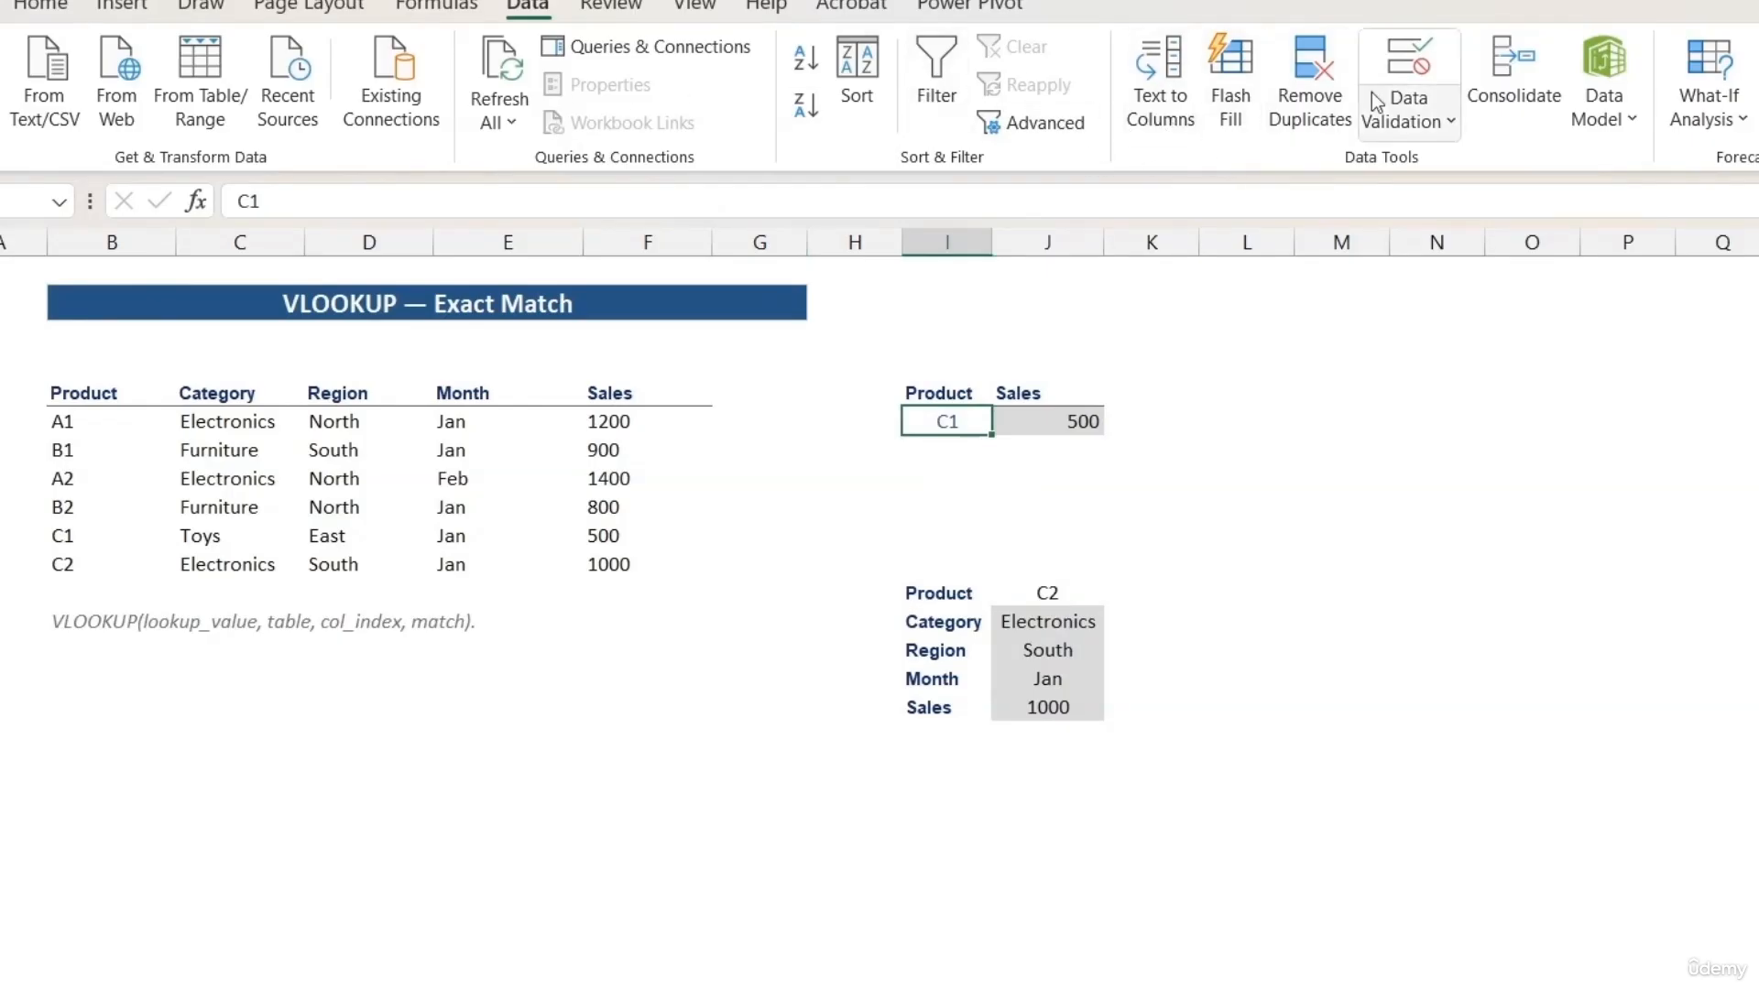
click(1397, 108)
click(1068, 501)
click(930, 590)
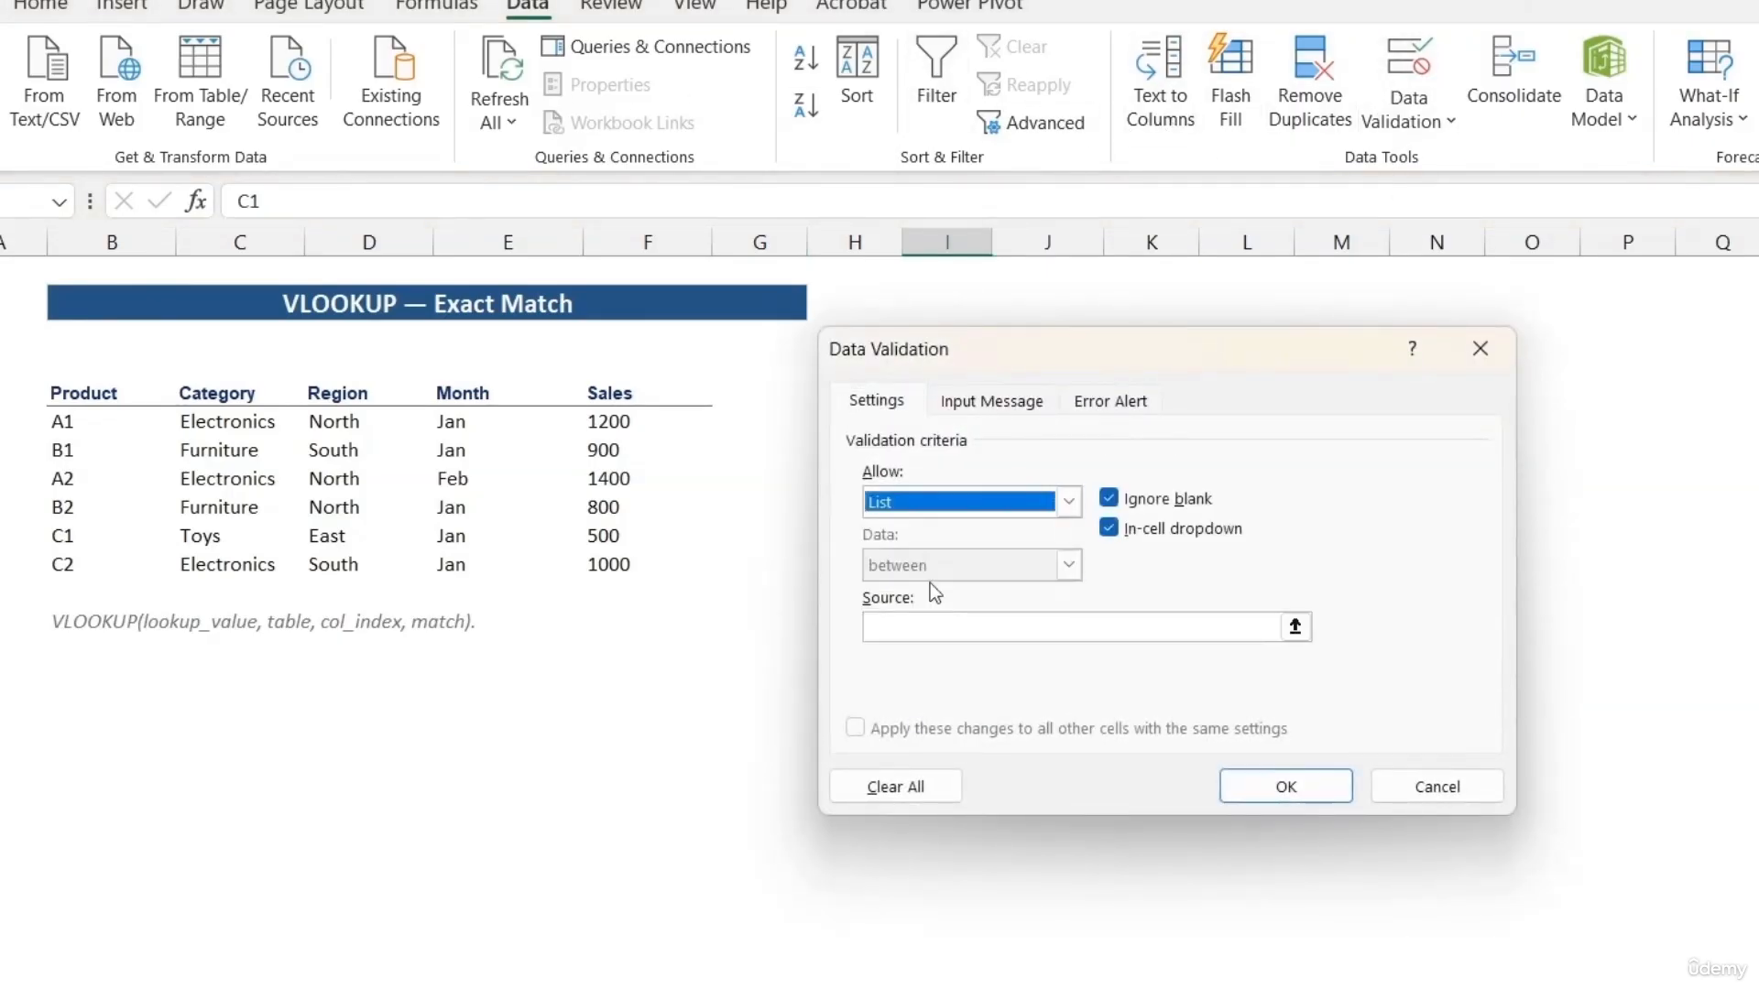
click(1003, 624)
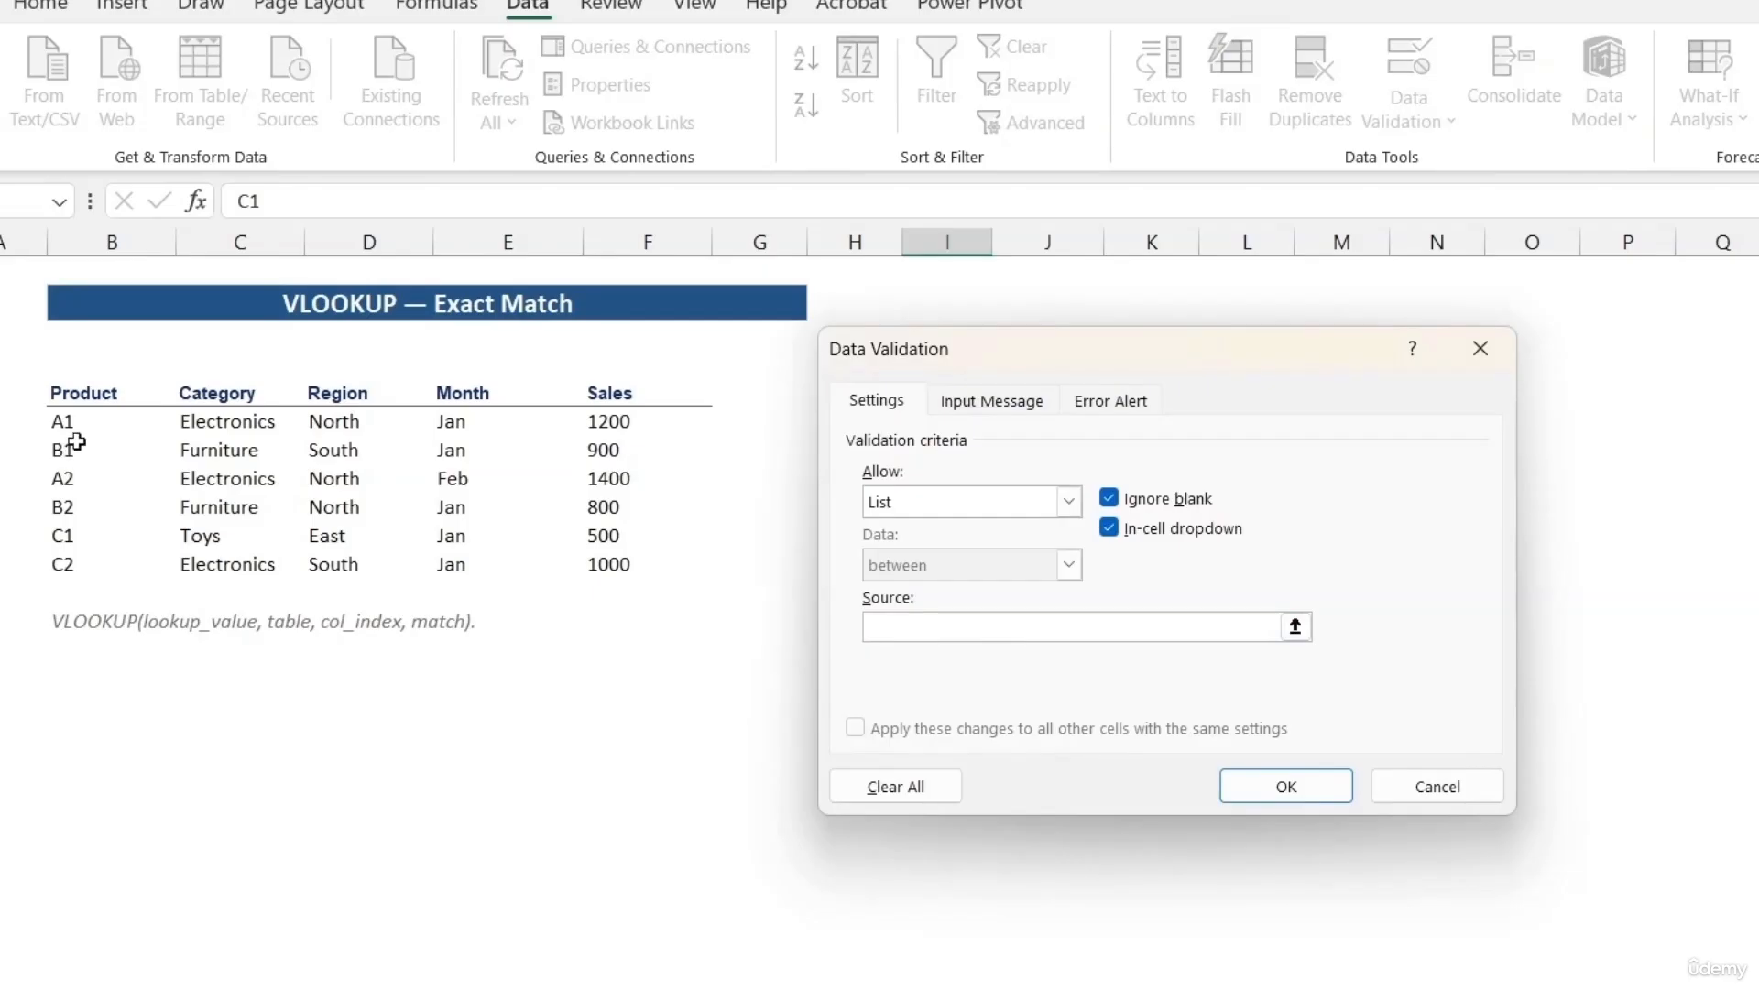
drag(68, 424, 72, 555)
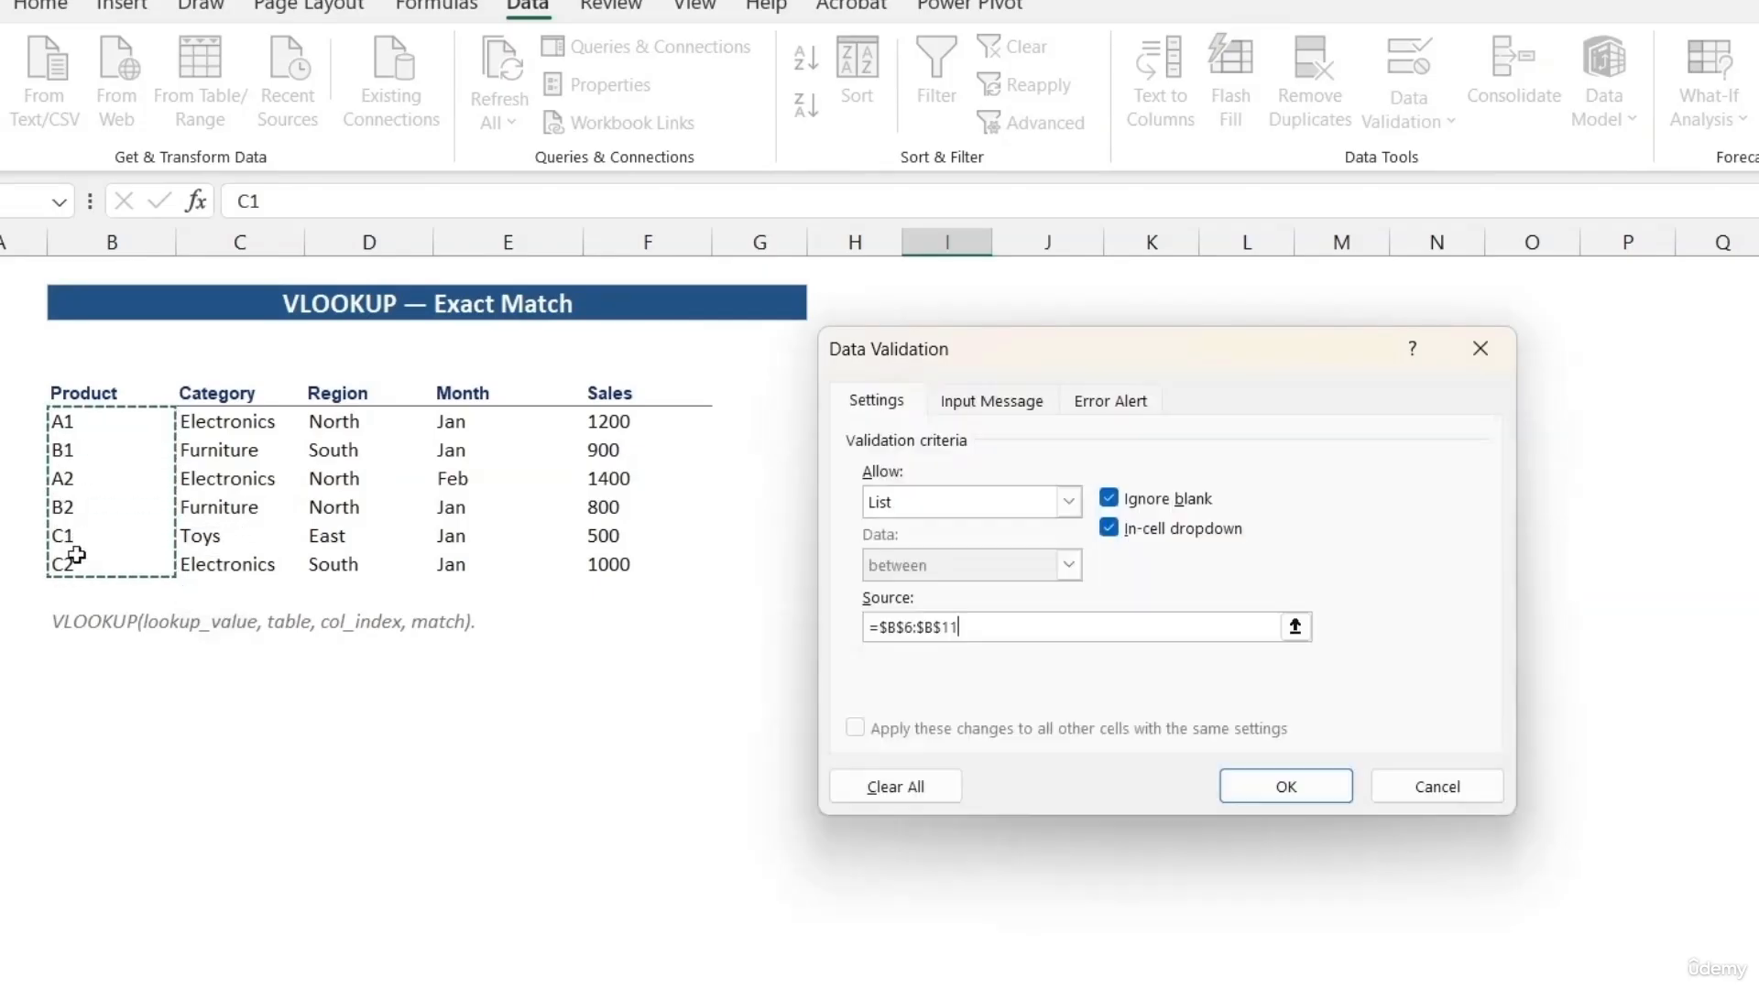
click(1242, 786)
Test the Sales lookup by choosing B2, A1, C1 and C2 in turn from the dropdown in I6.
click(1005, 421)
click(940, 502)
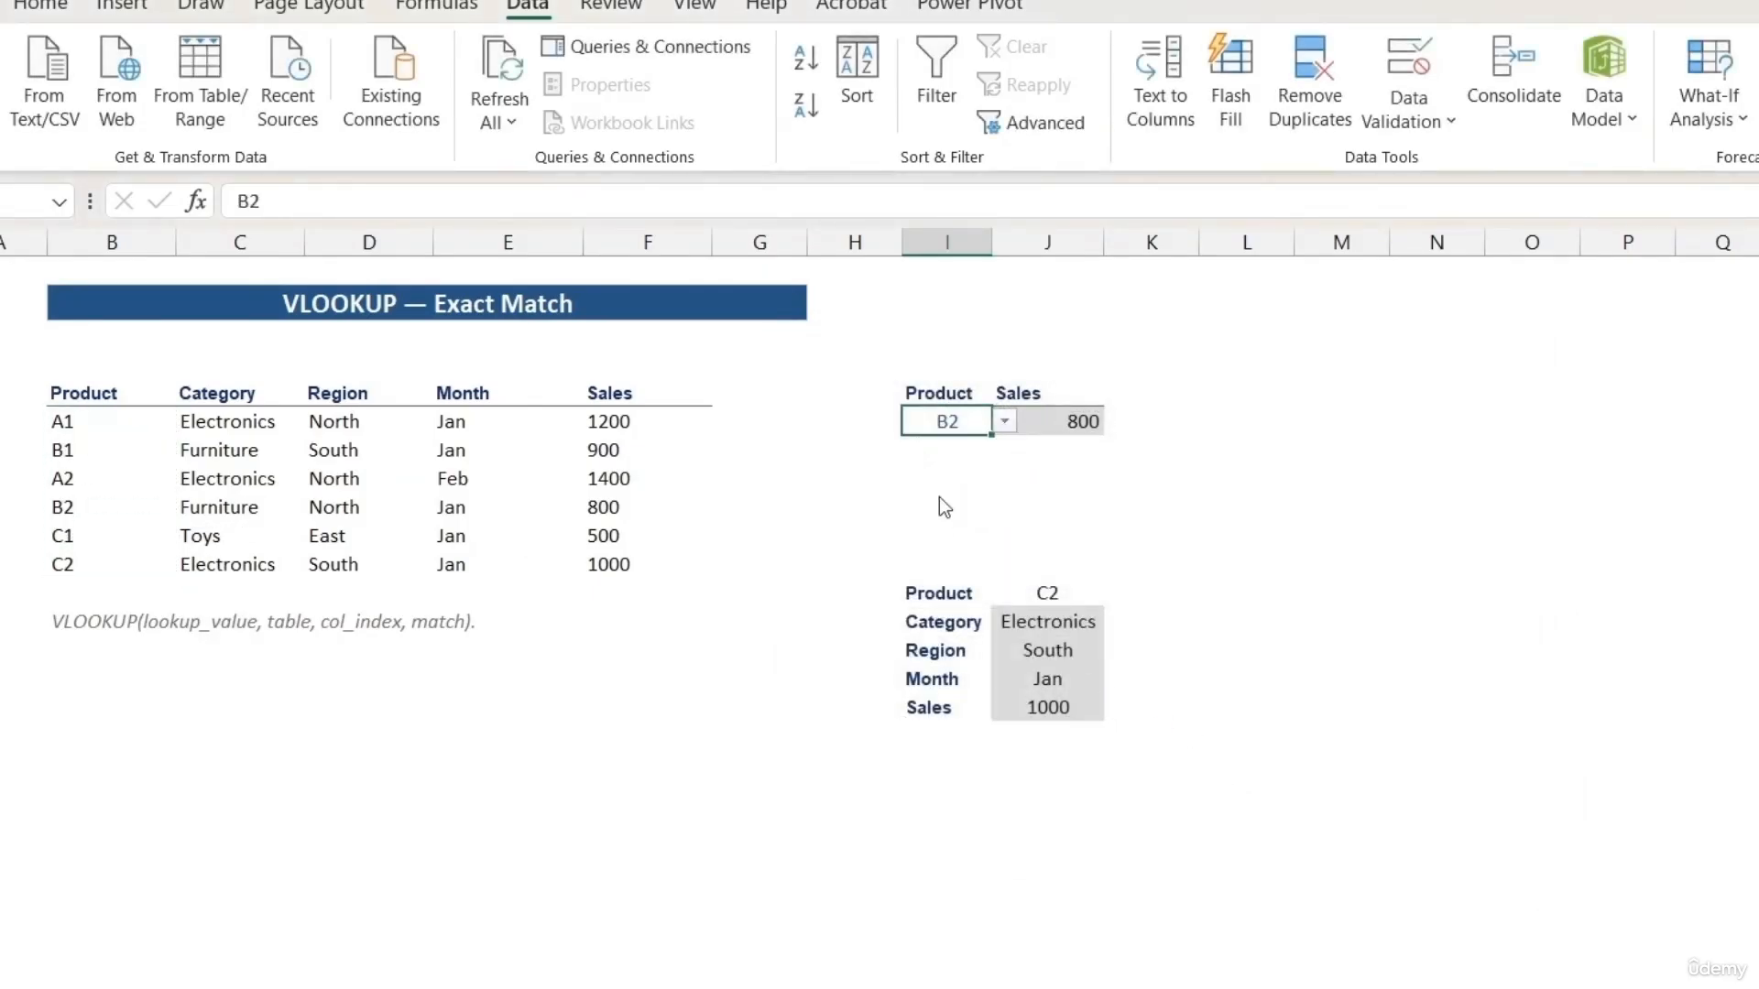
click(1005, 422)
click(963, 447)
click(1005, 421)
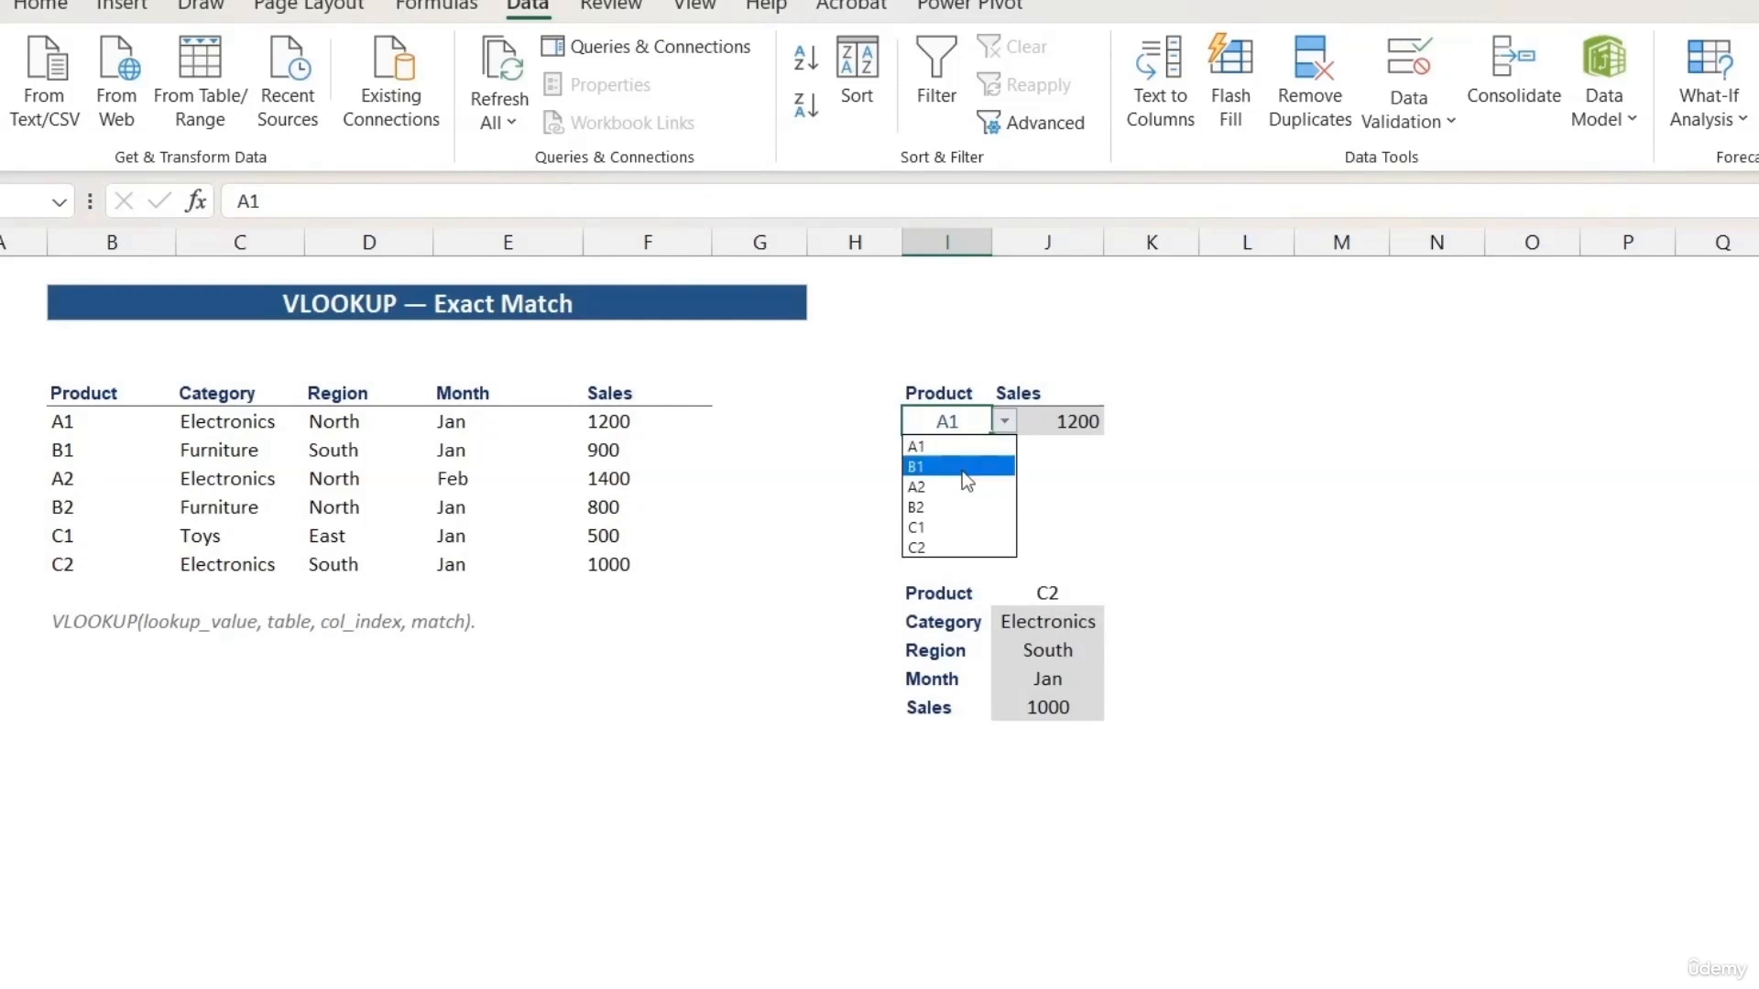
click(932, 533)
click(1005, 421)
click(943, 547)
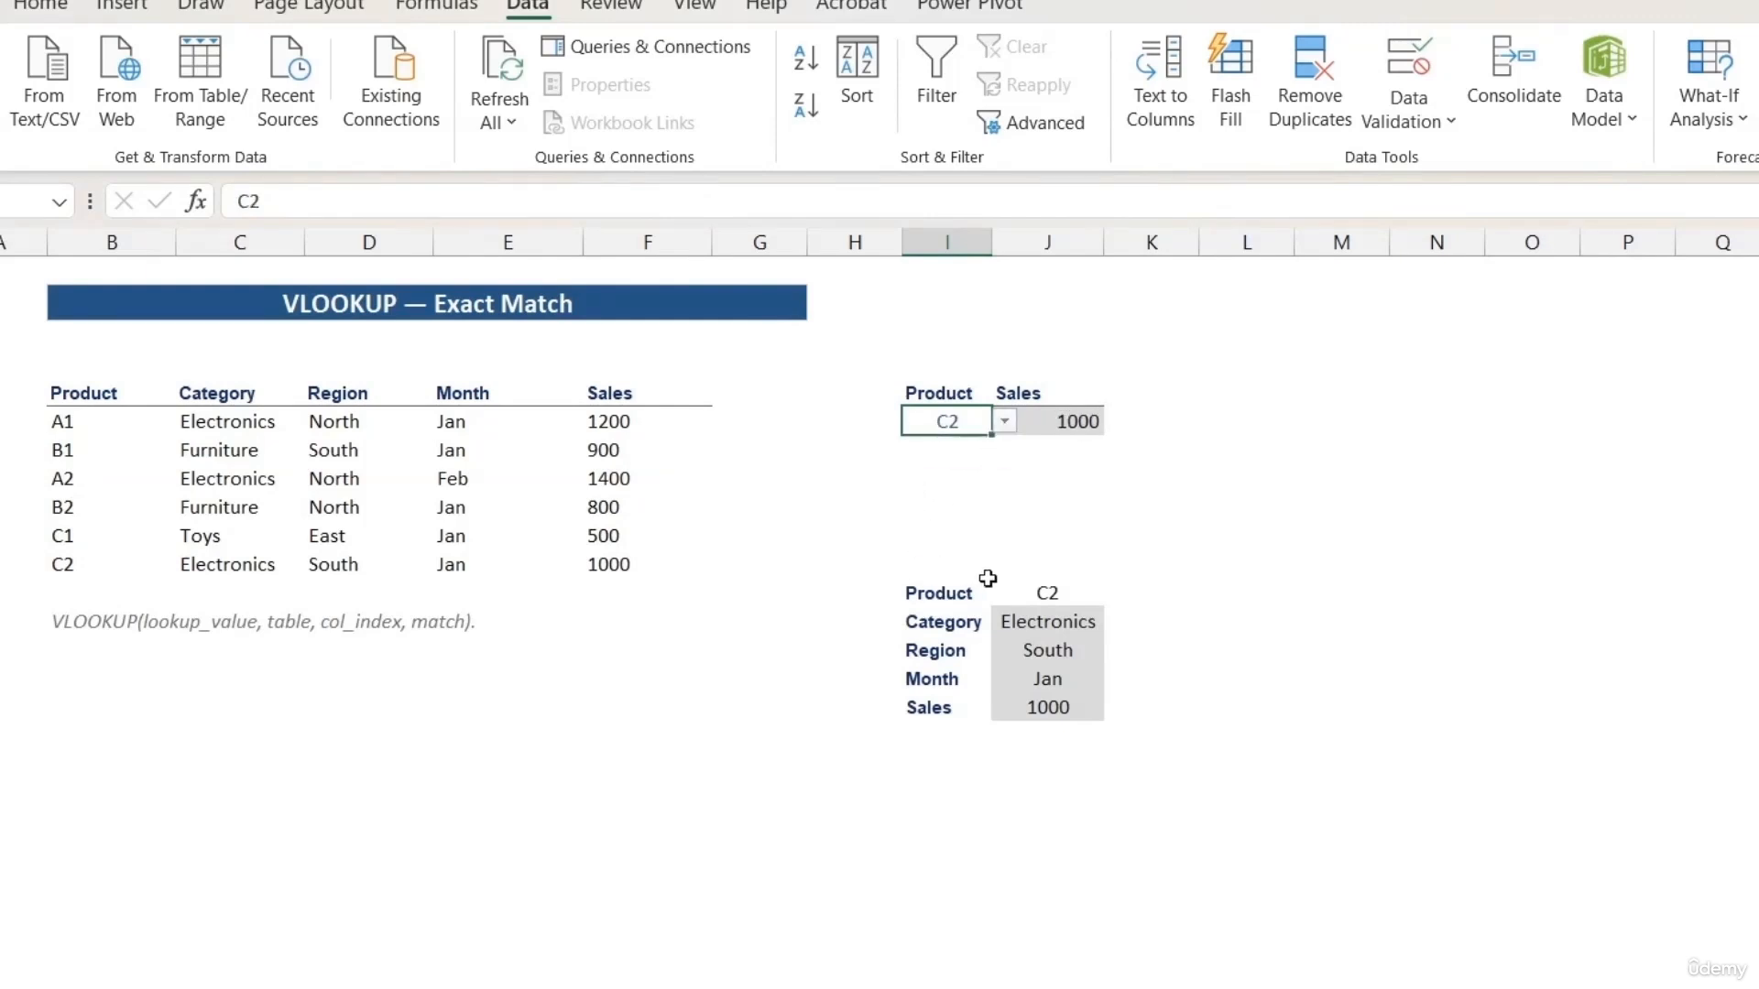
Choose another product from the dropdown list in J12.
click(1032, 591)
click(1116, 593)
click(1051, 629)
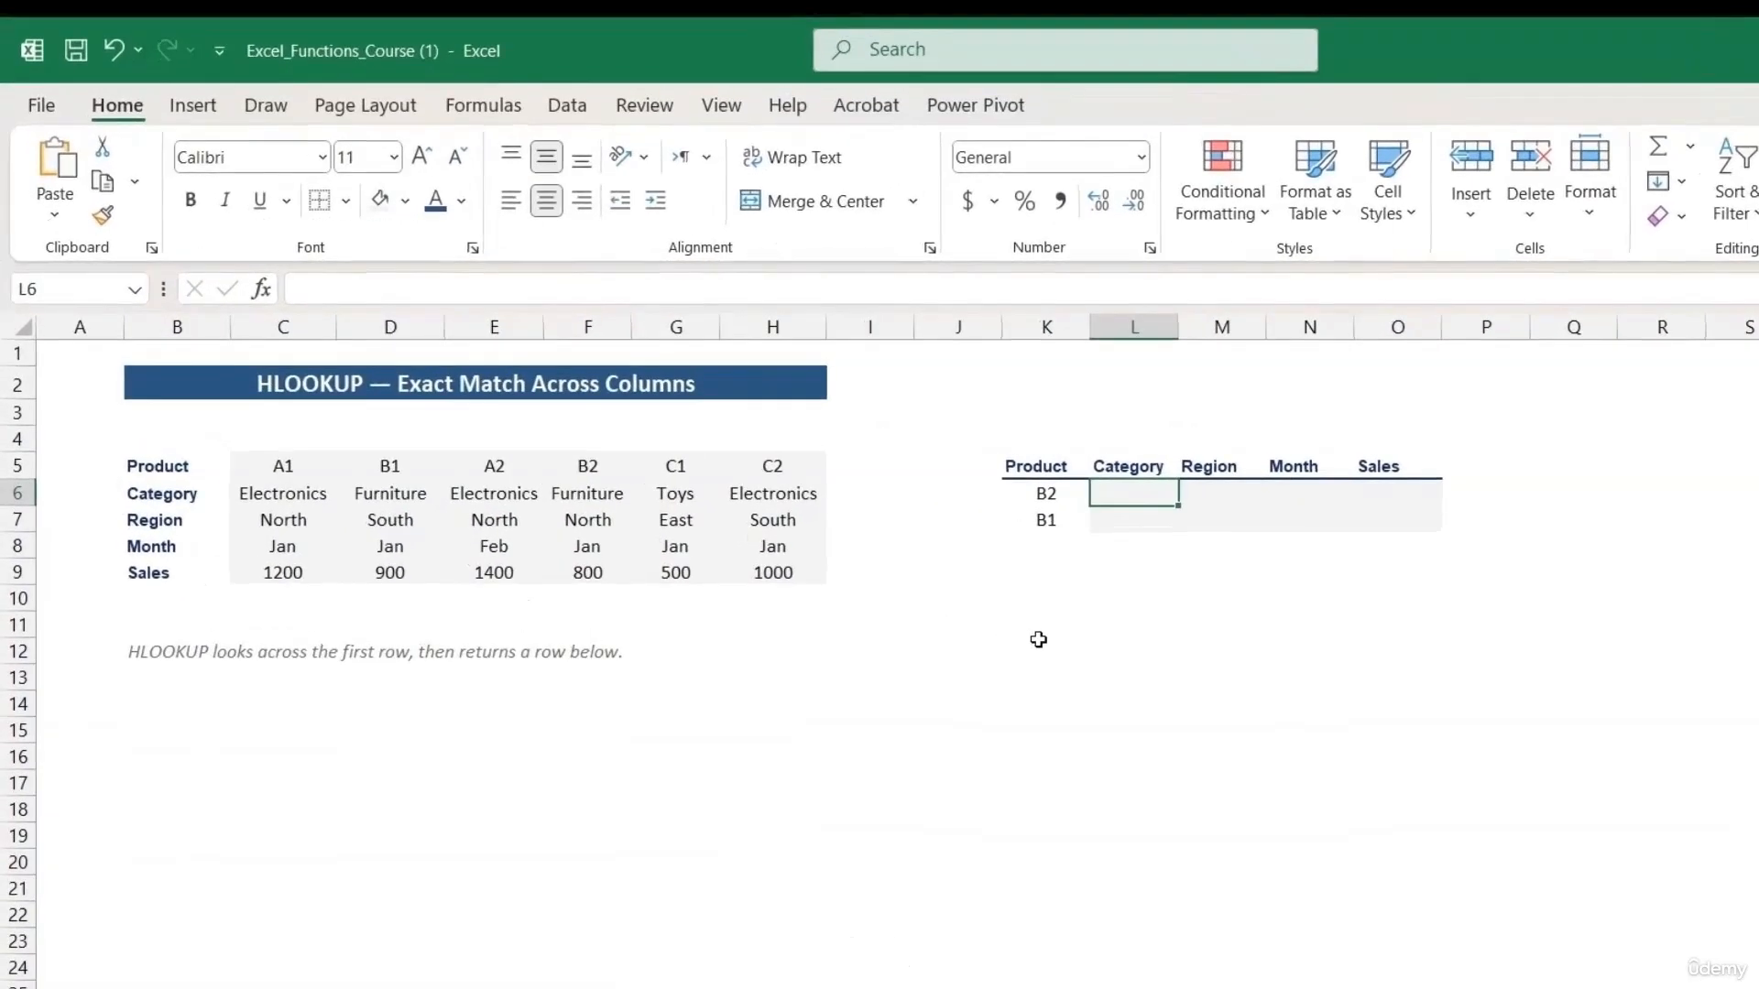
Start an HLOOKUP formula in the Category cell L6 of the HLOOKUP sheet, with $K6 as the lookup value.
key(Left)
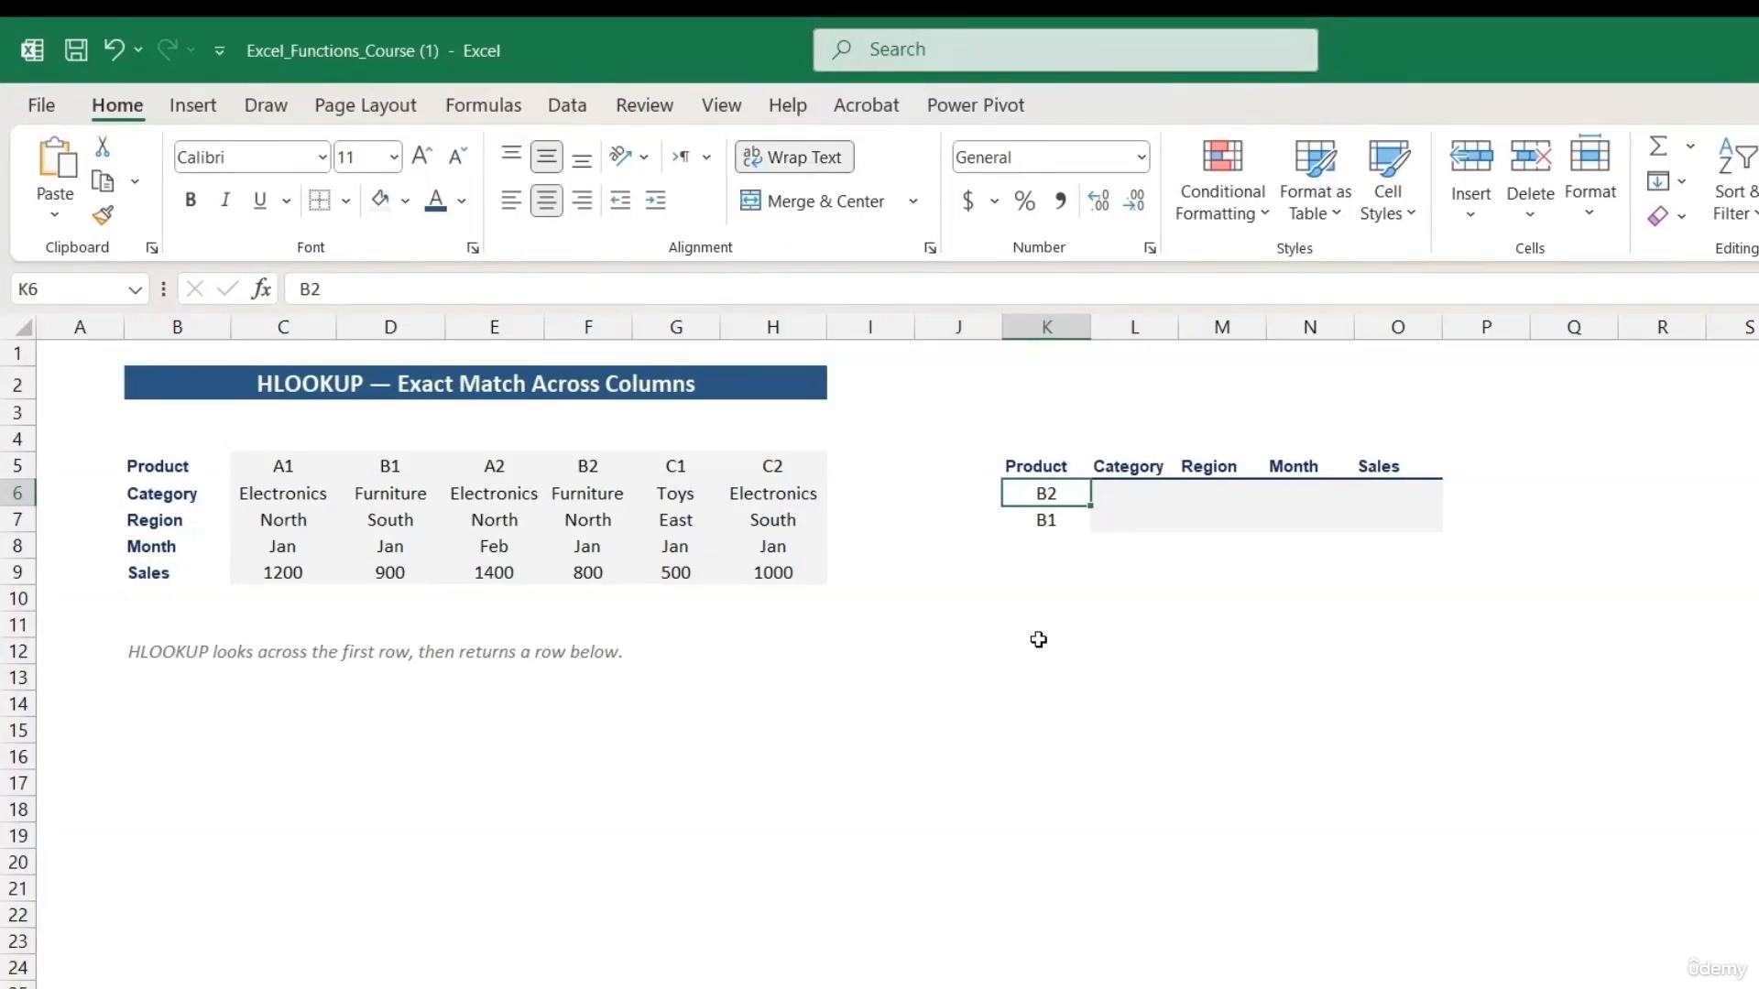
key(Right)
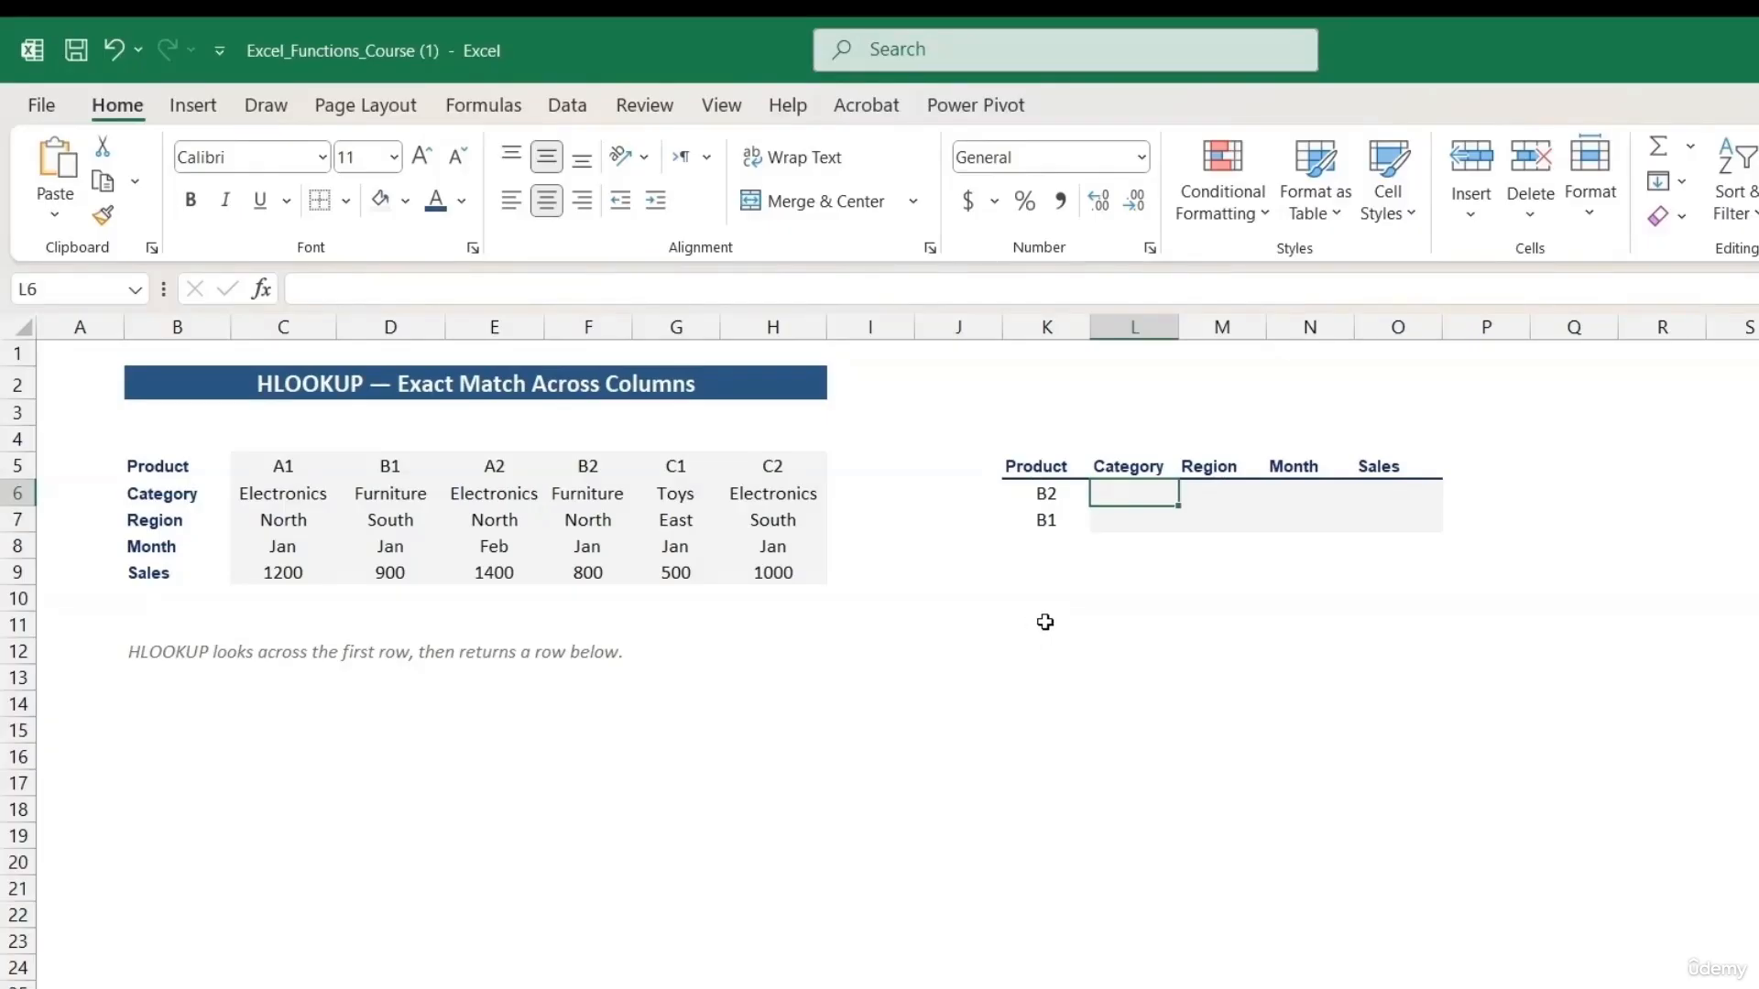
click(576, 302)
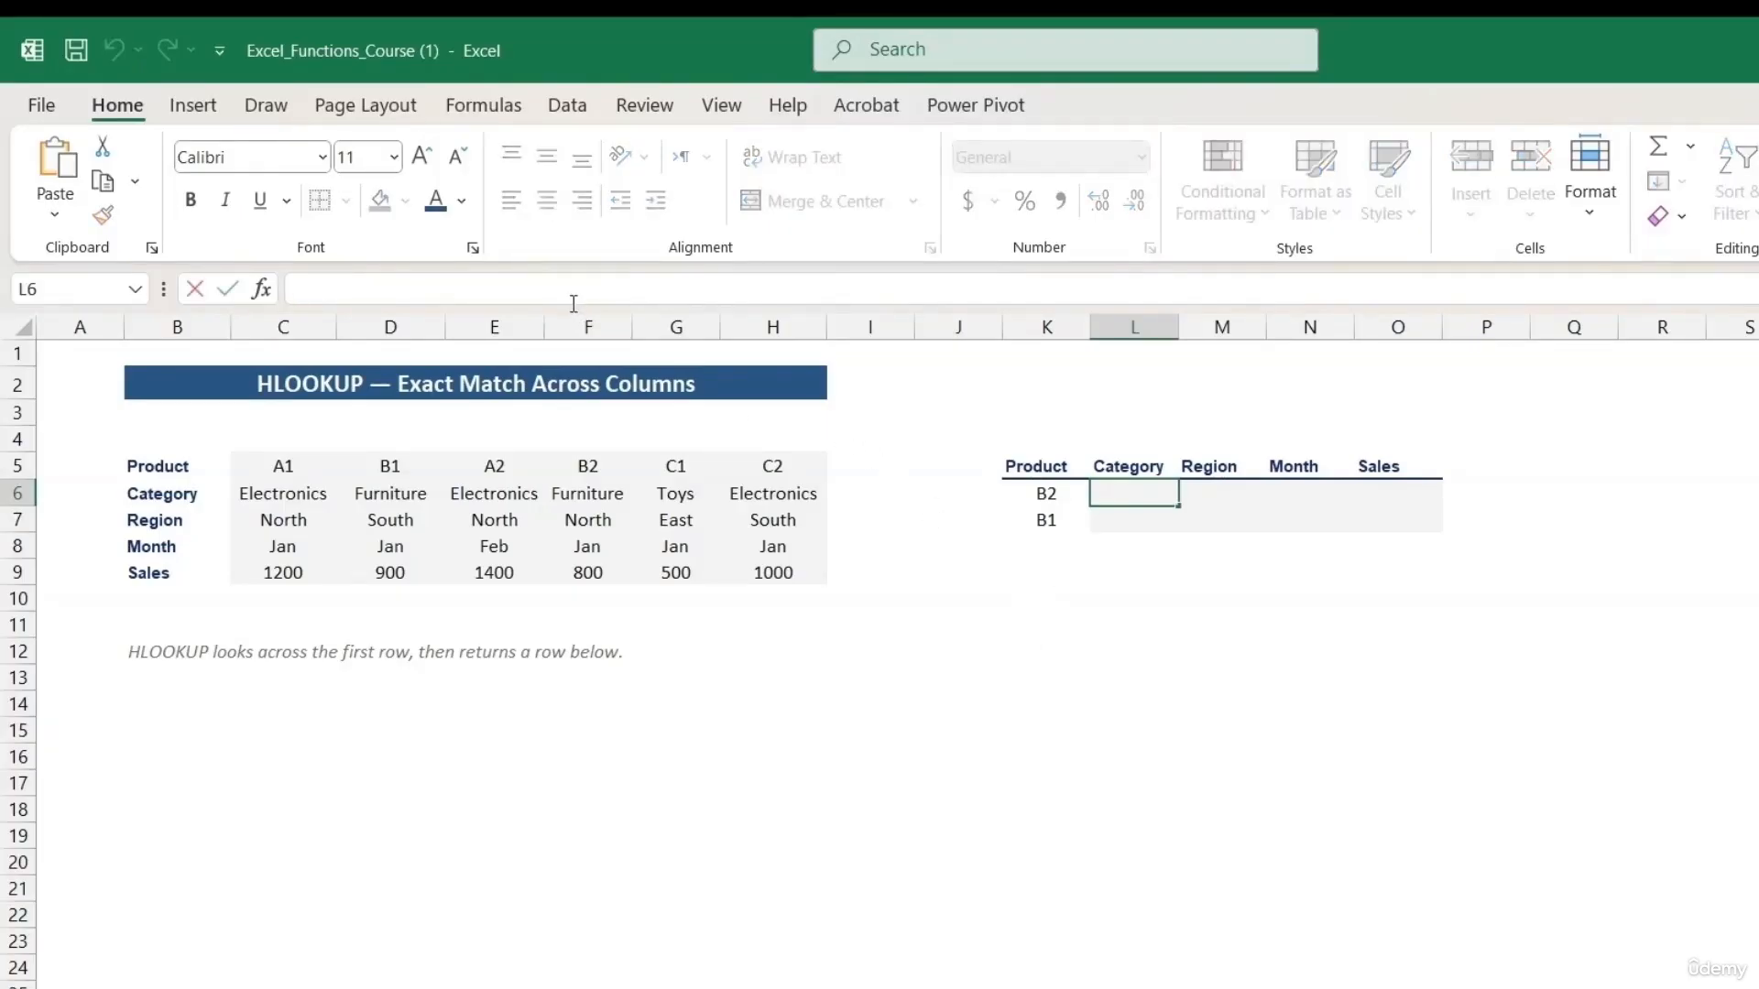
text(=h)
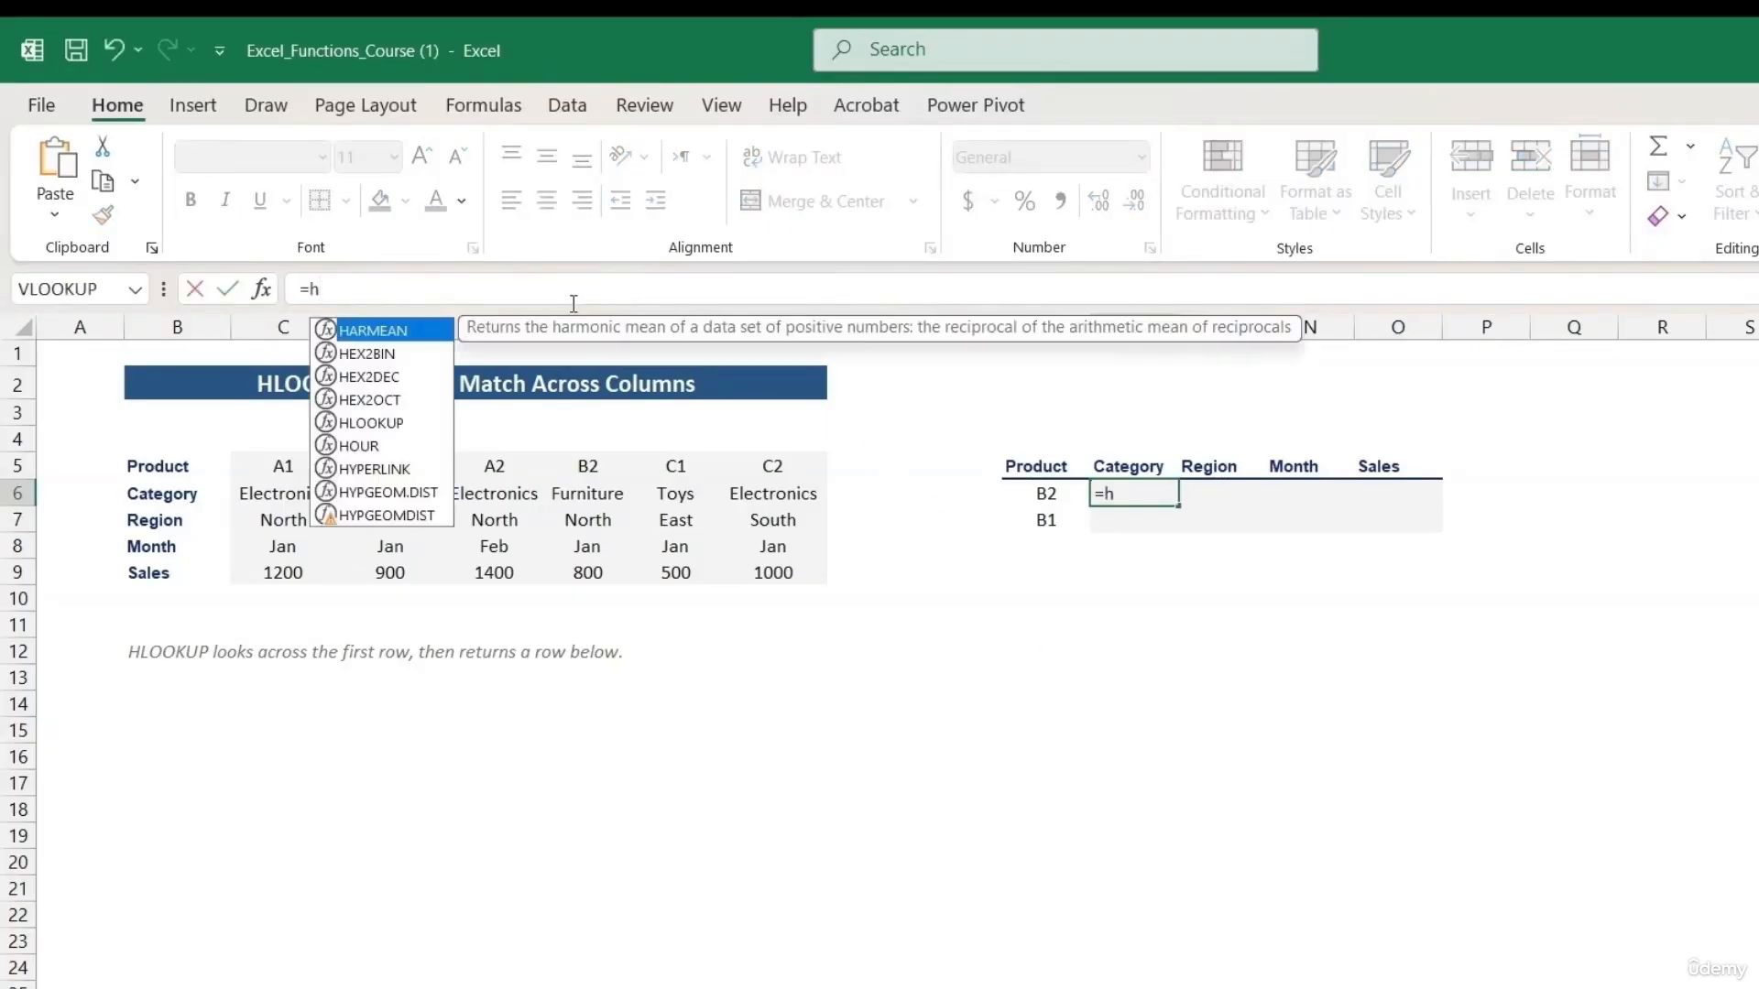
text(l)
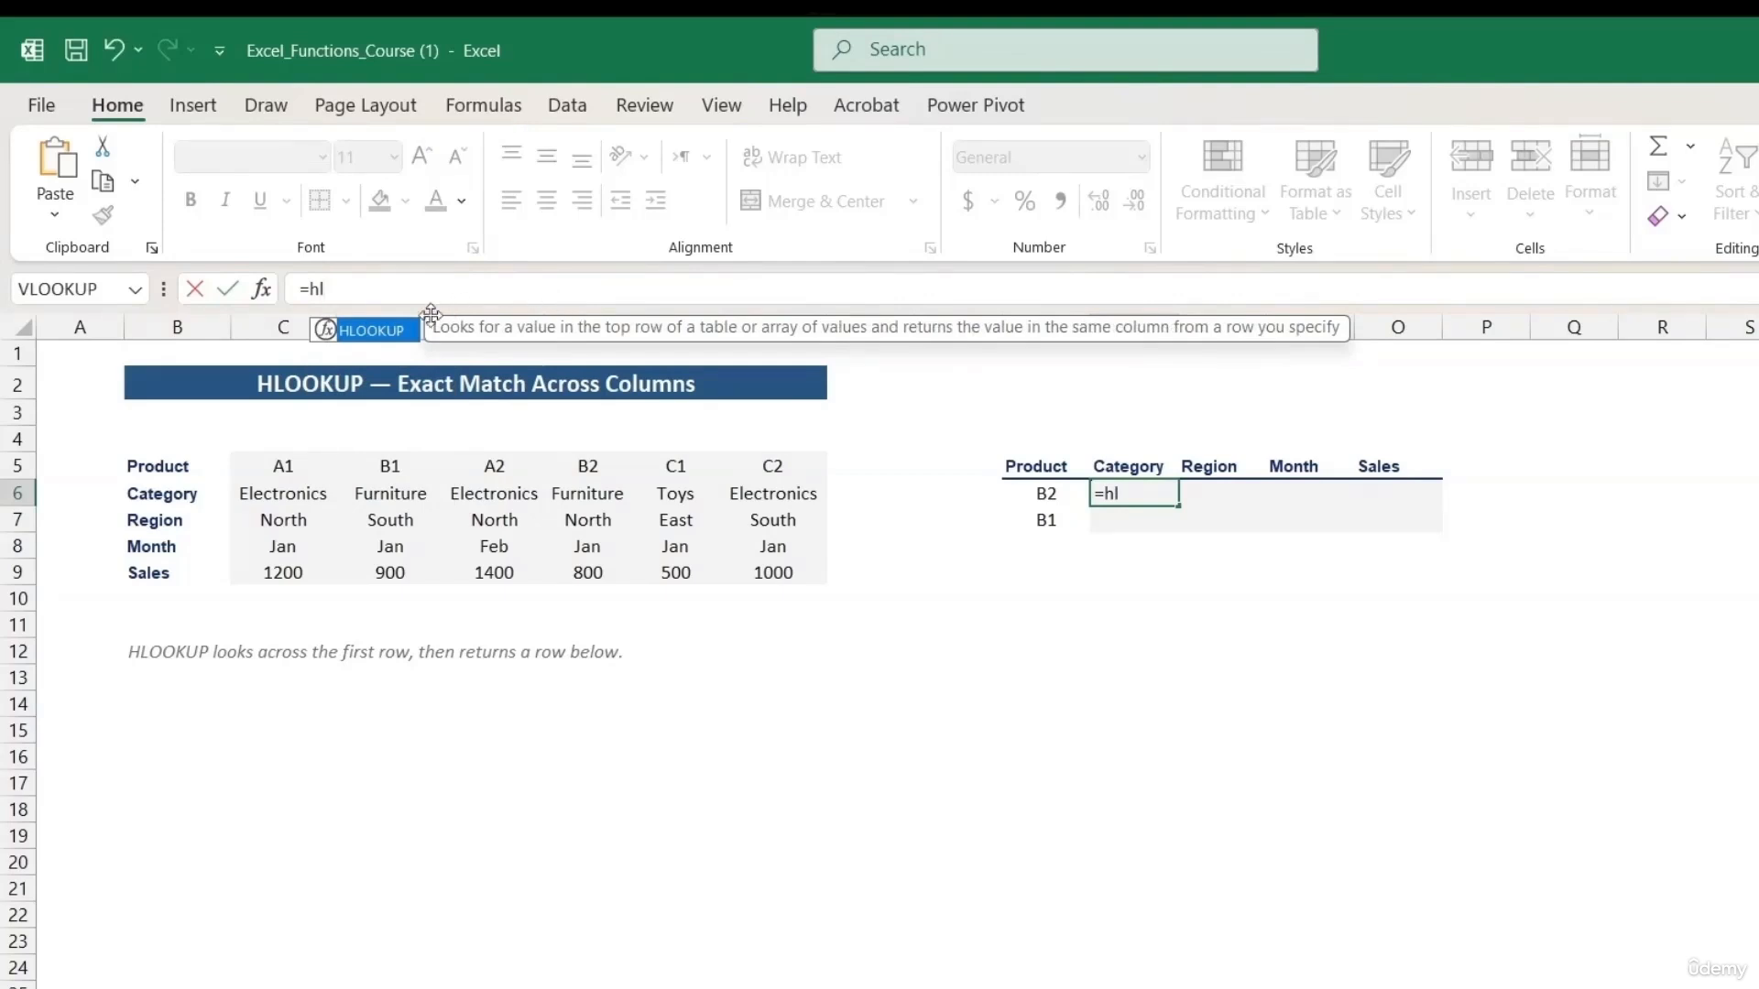
double_click(375, 332)
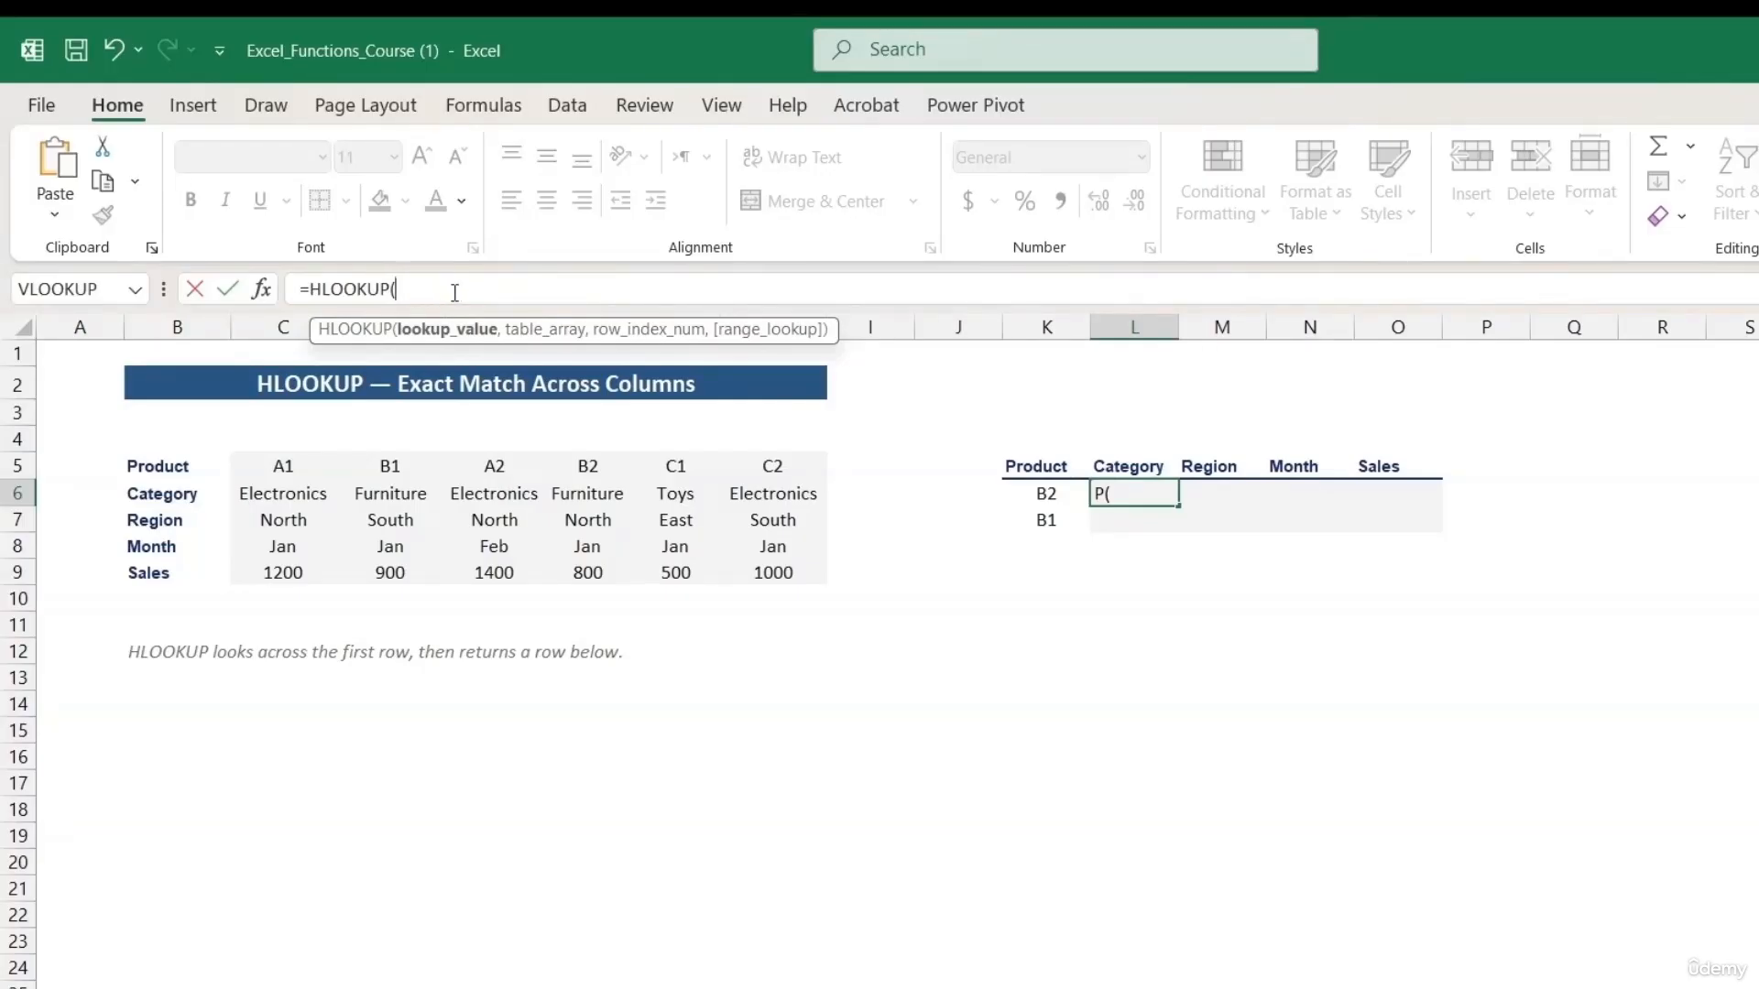
click(1017, 495)
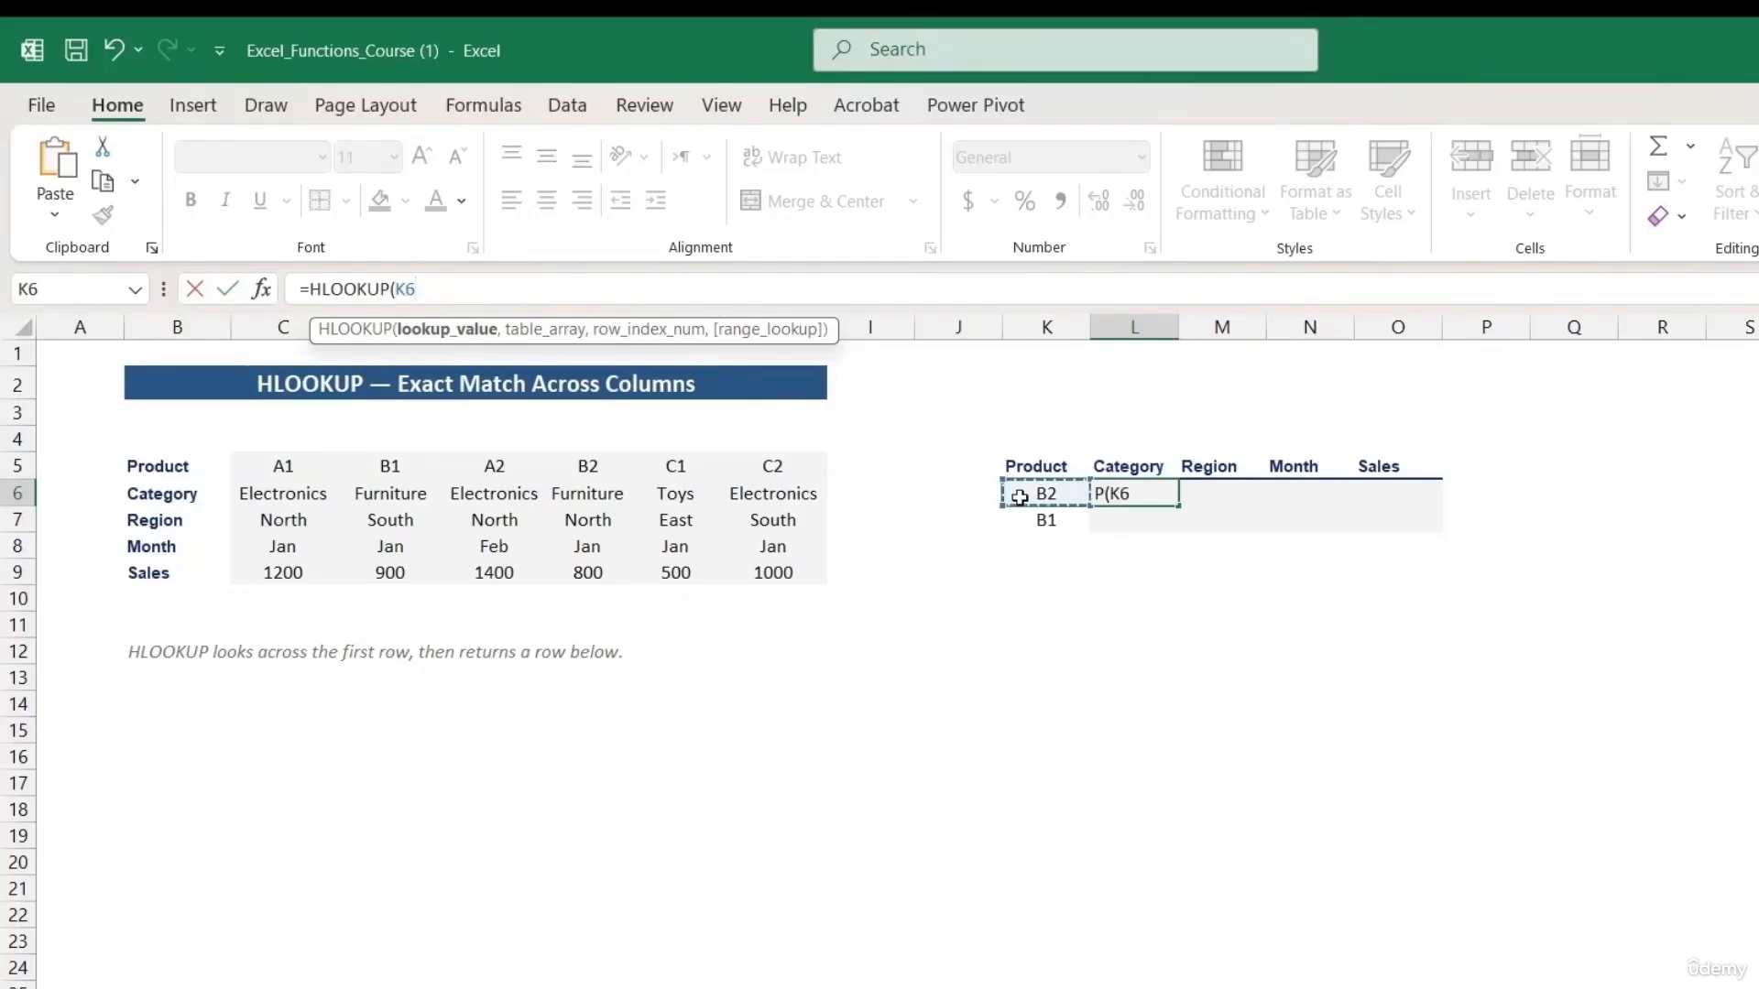
key(F4)
key(F4)
key(F4)
text(,)
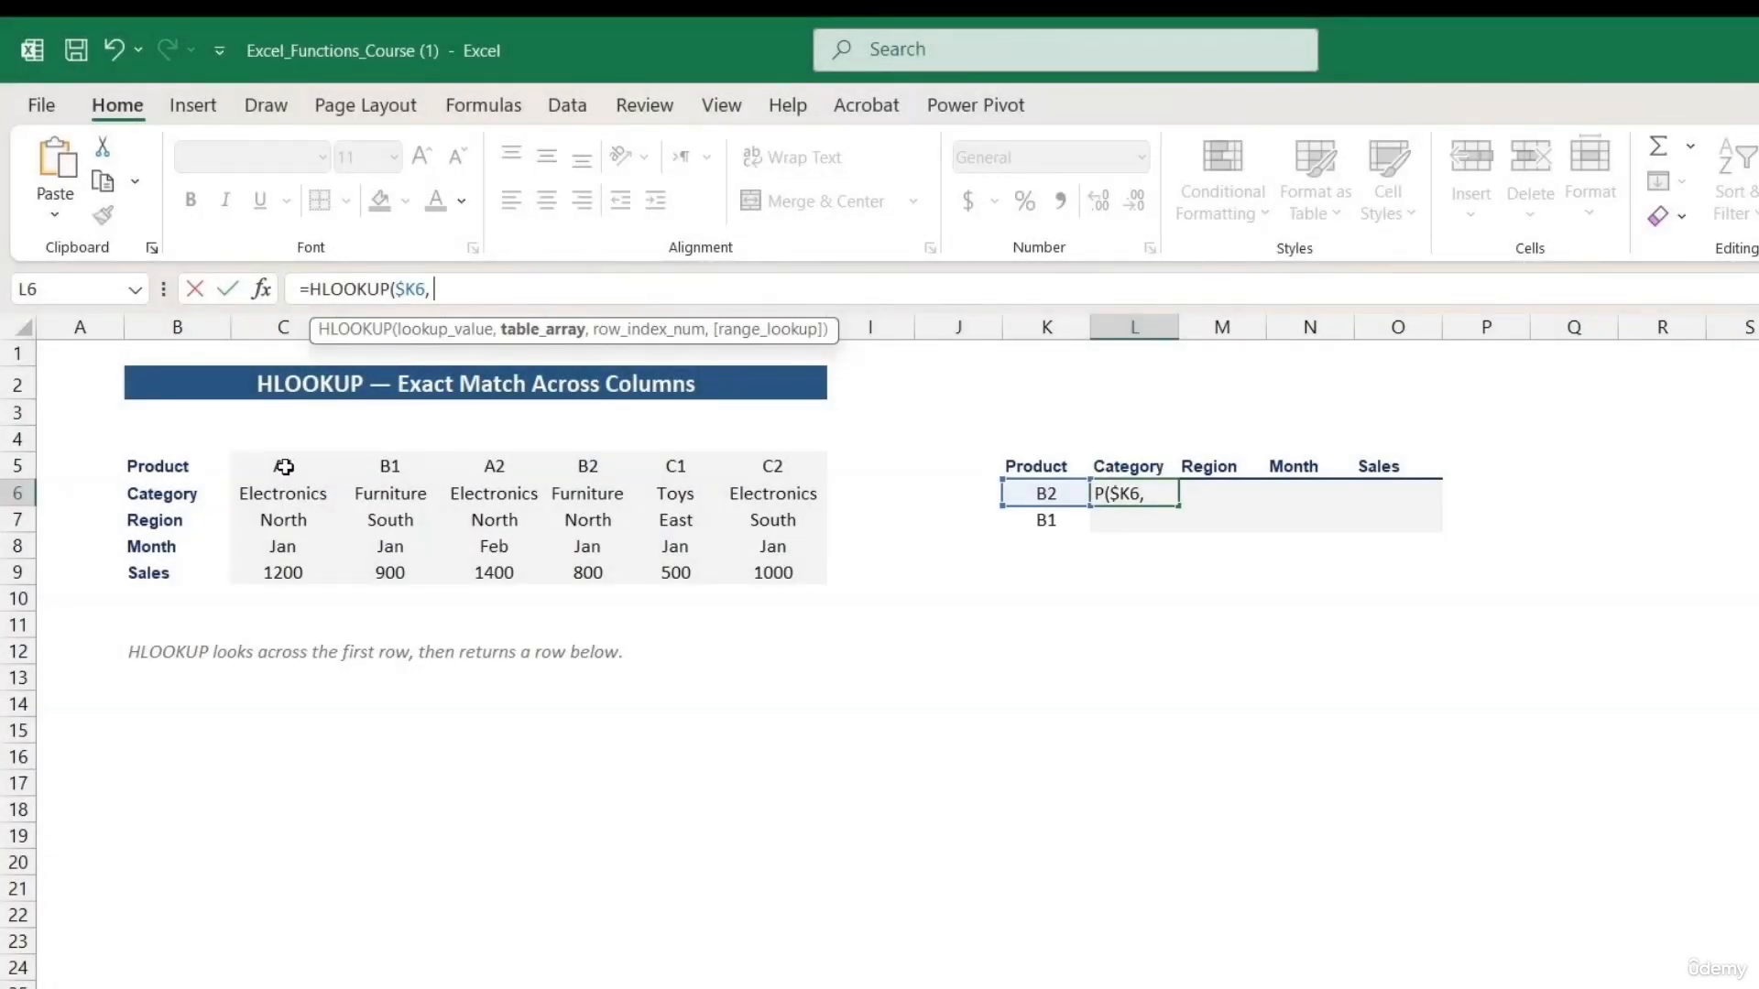
Set the HLOOKUP table array to the whole product table as the absolute range $C$5:$H$9.
drag(284, 468, 734, 475)
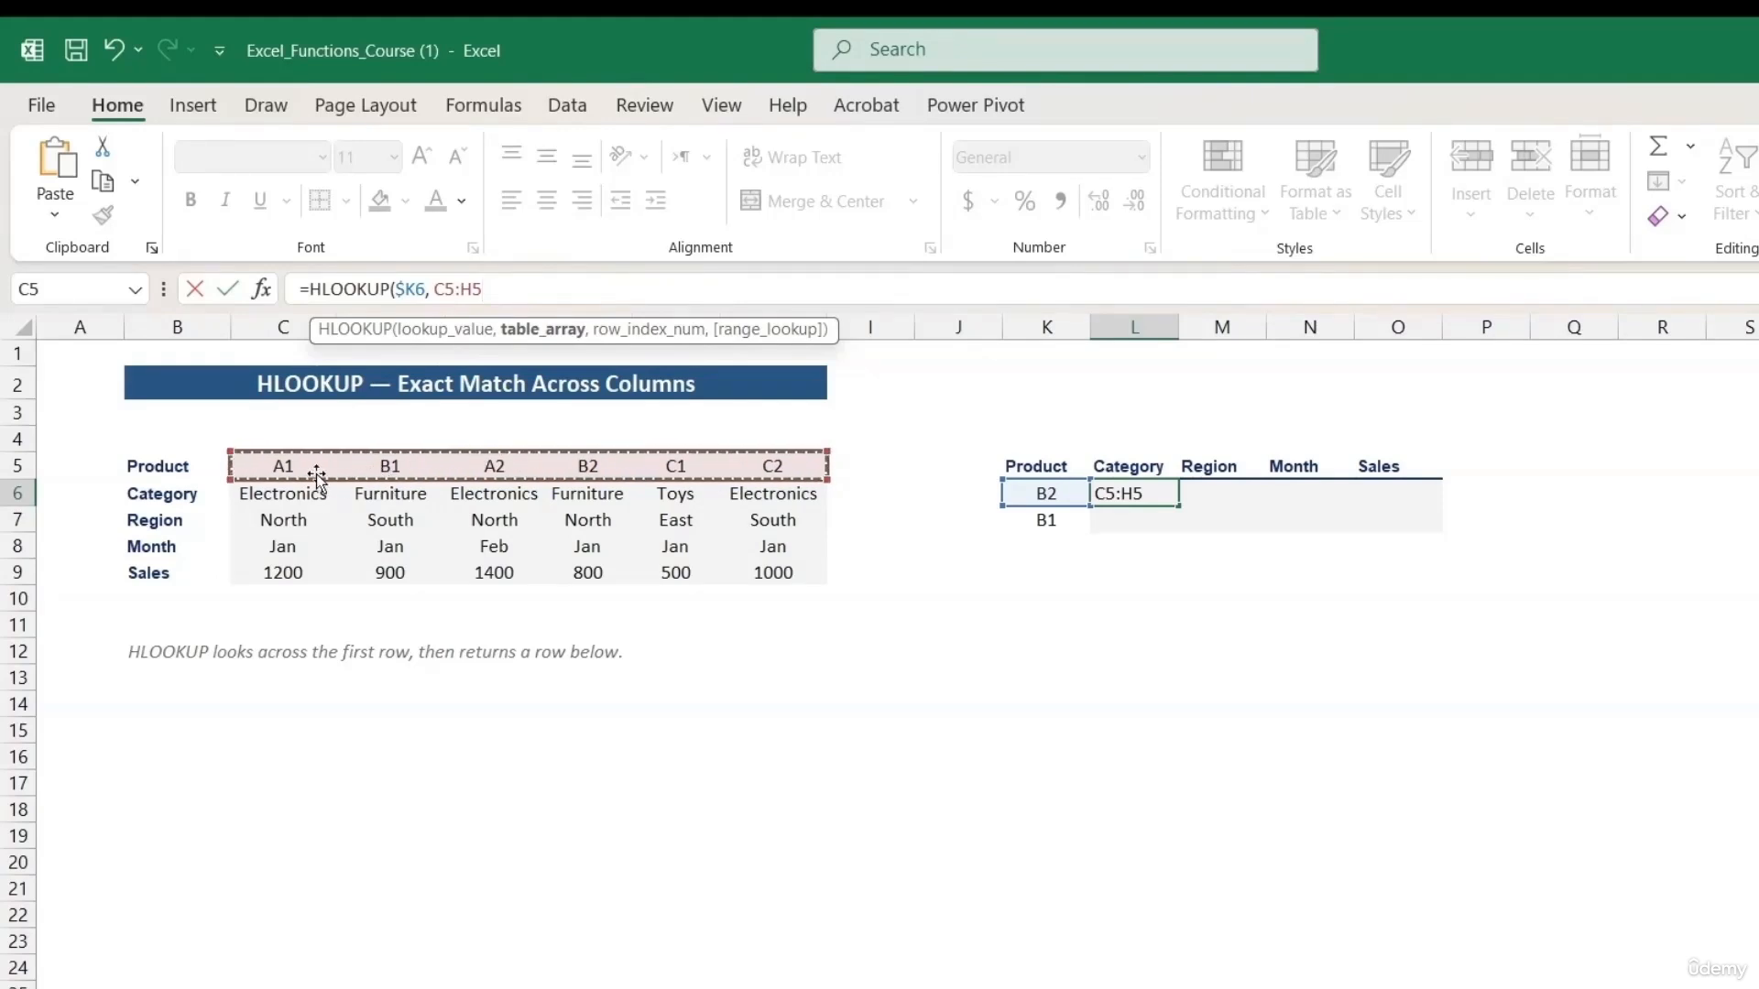
drag(284, 466, 732, 576)
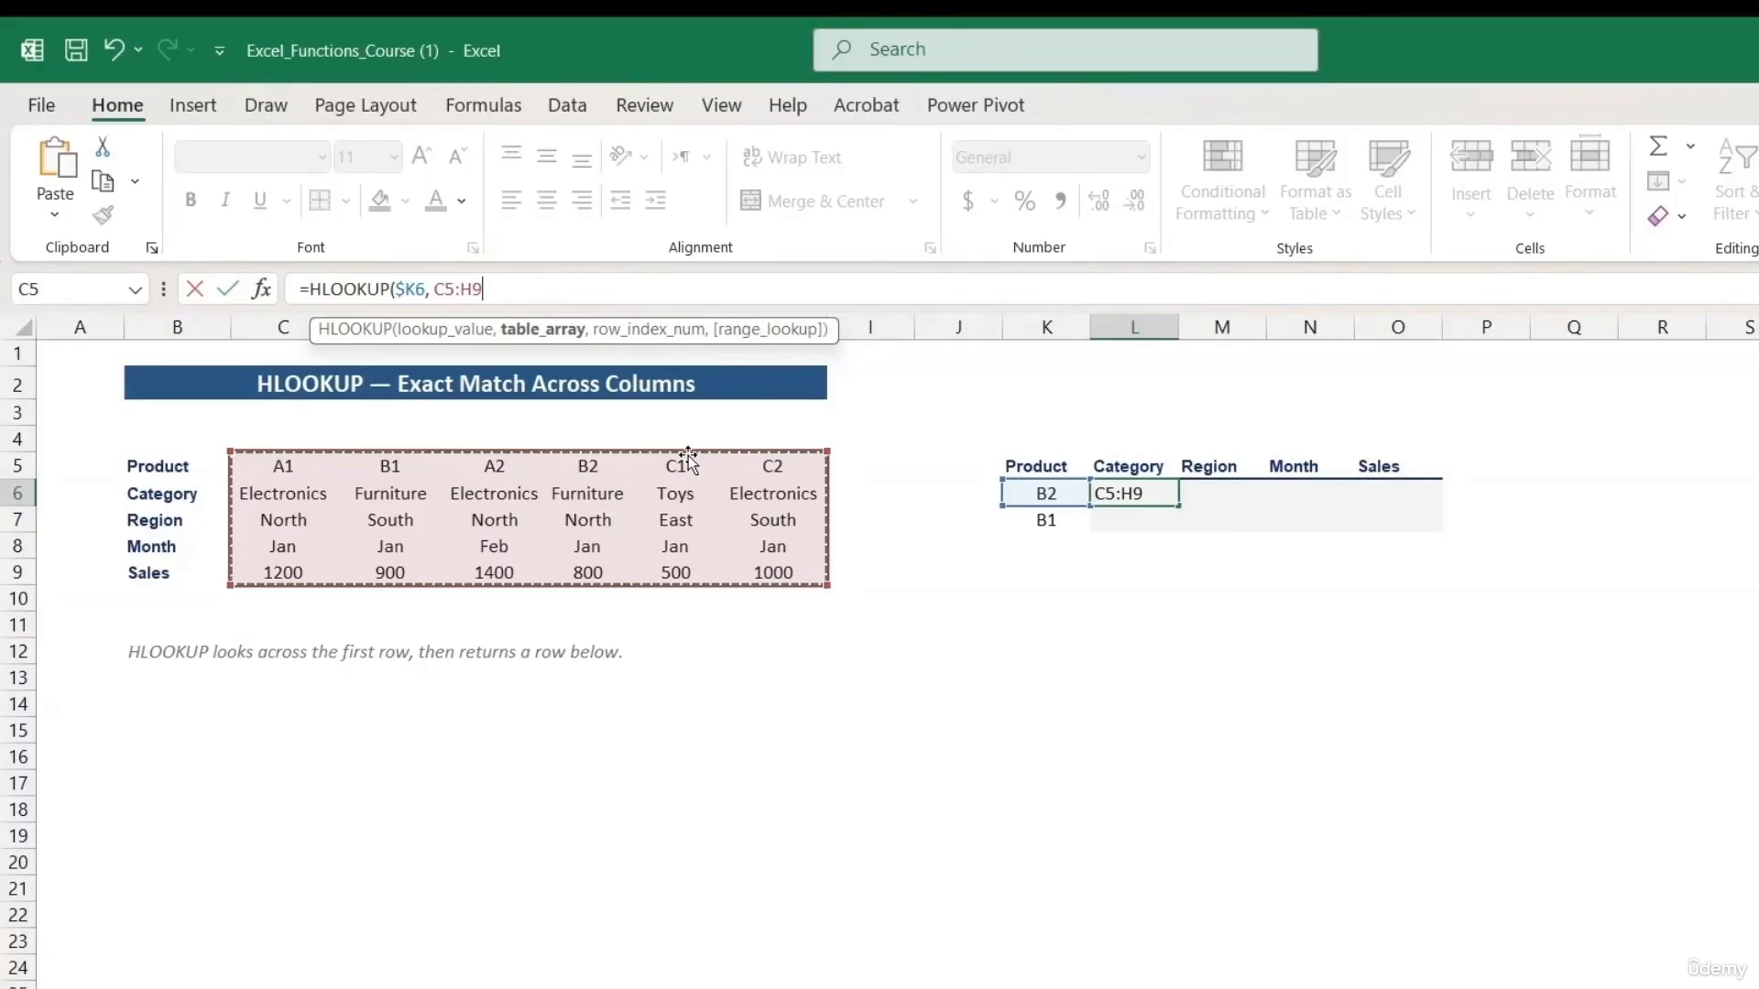
key(F4)
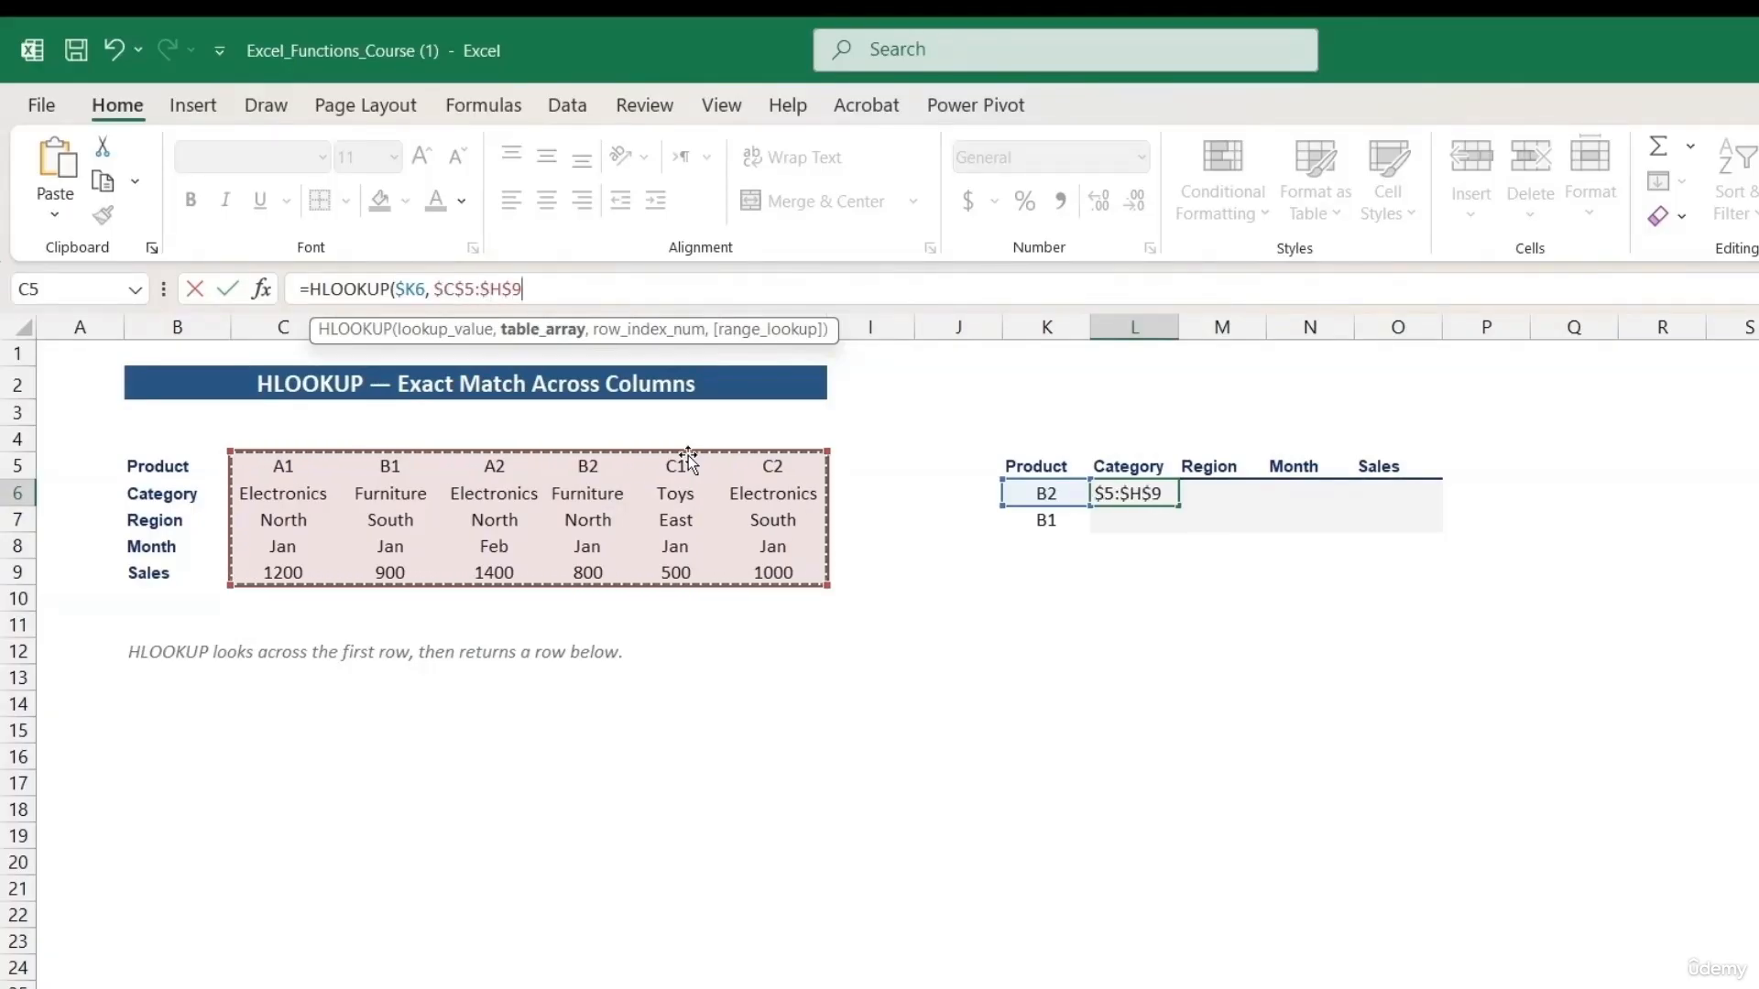
text(,)
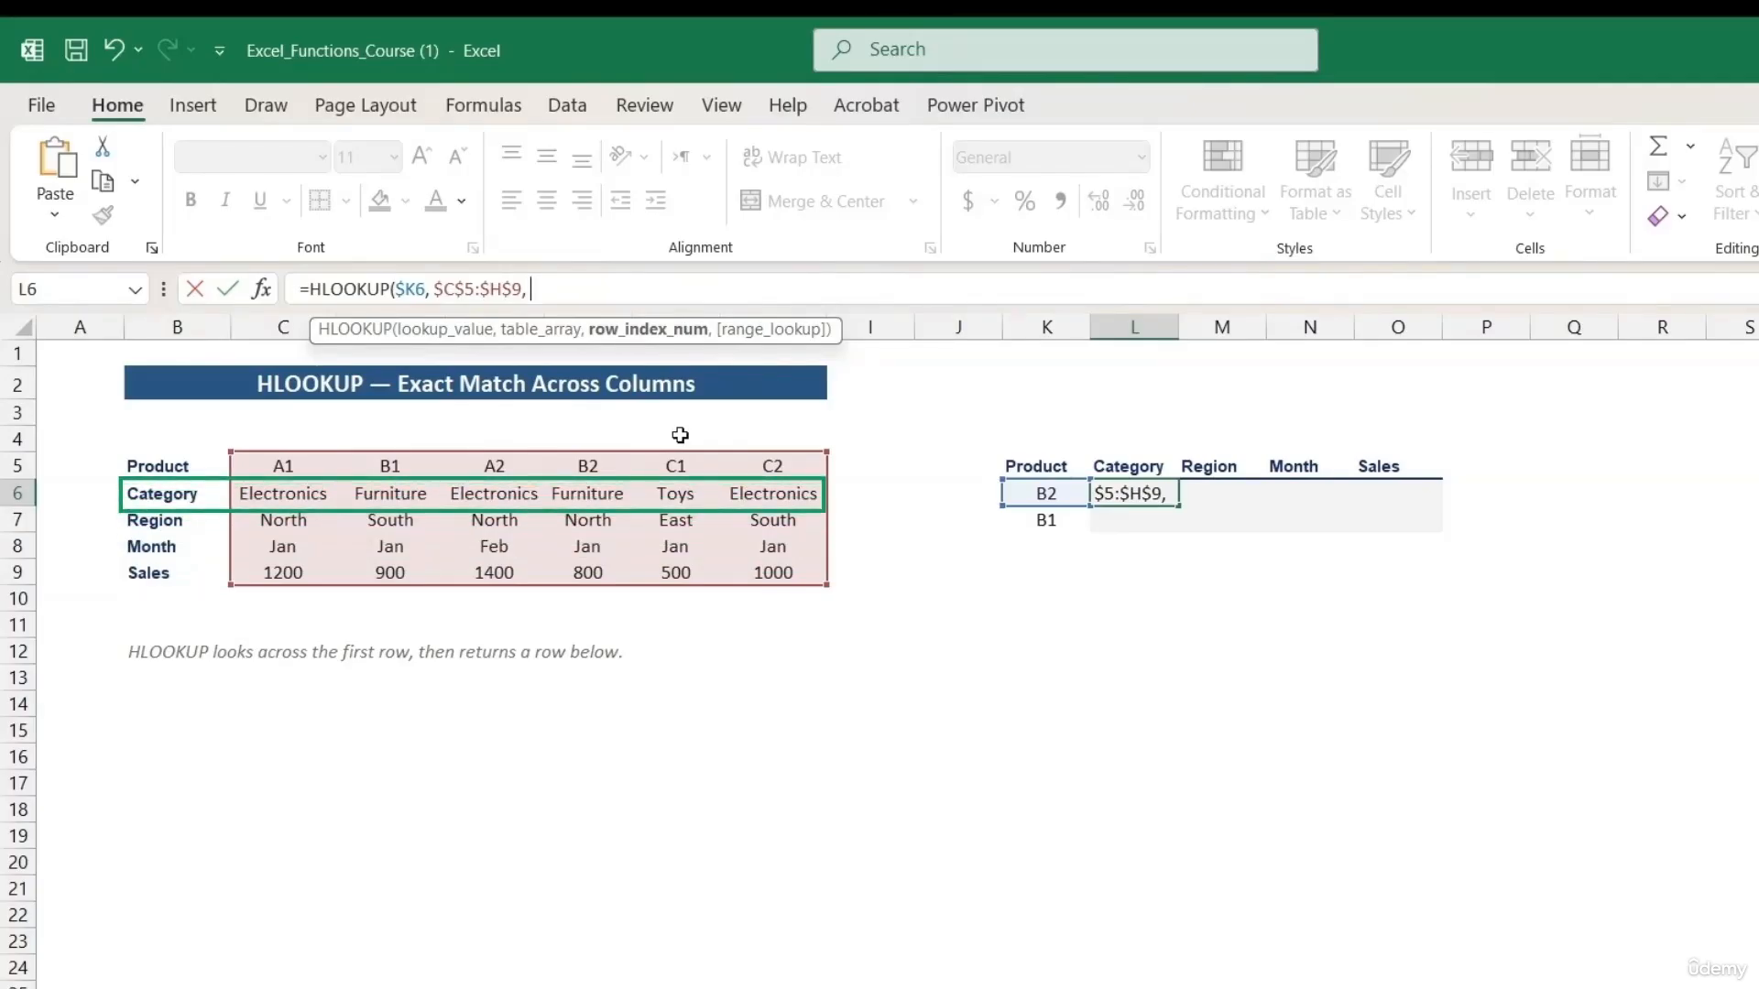
Complete the HLOOKUP formula in L6 with row index 2 and FALSE for an exact match.
text(2)
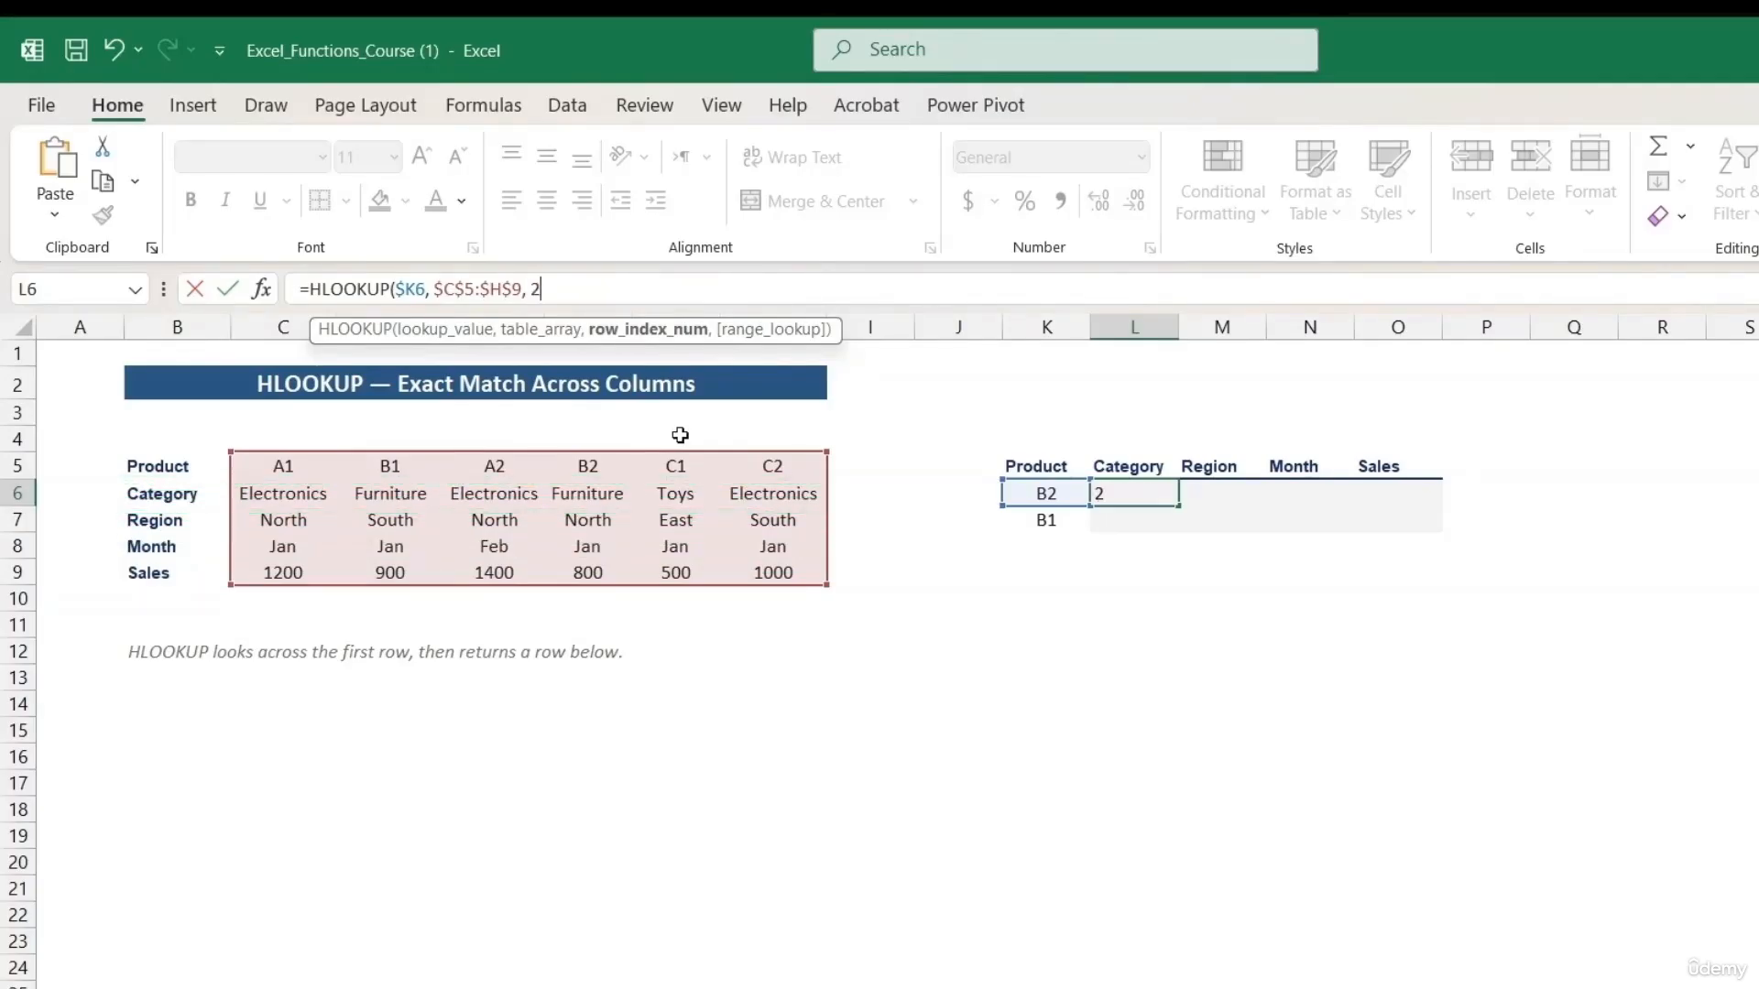
text(,)
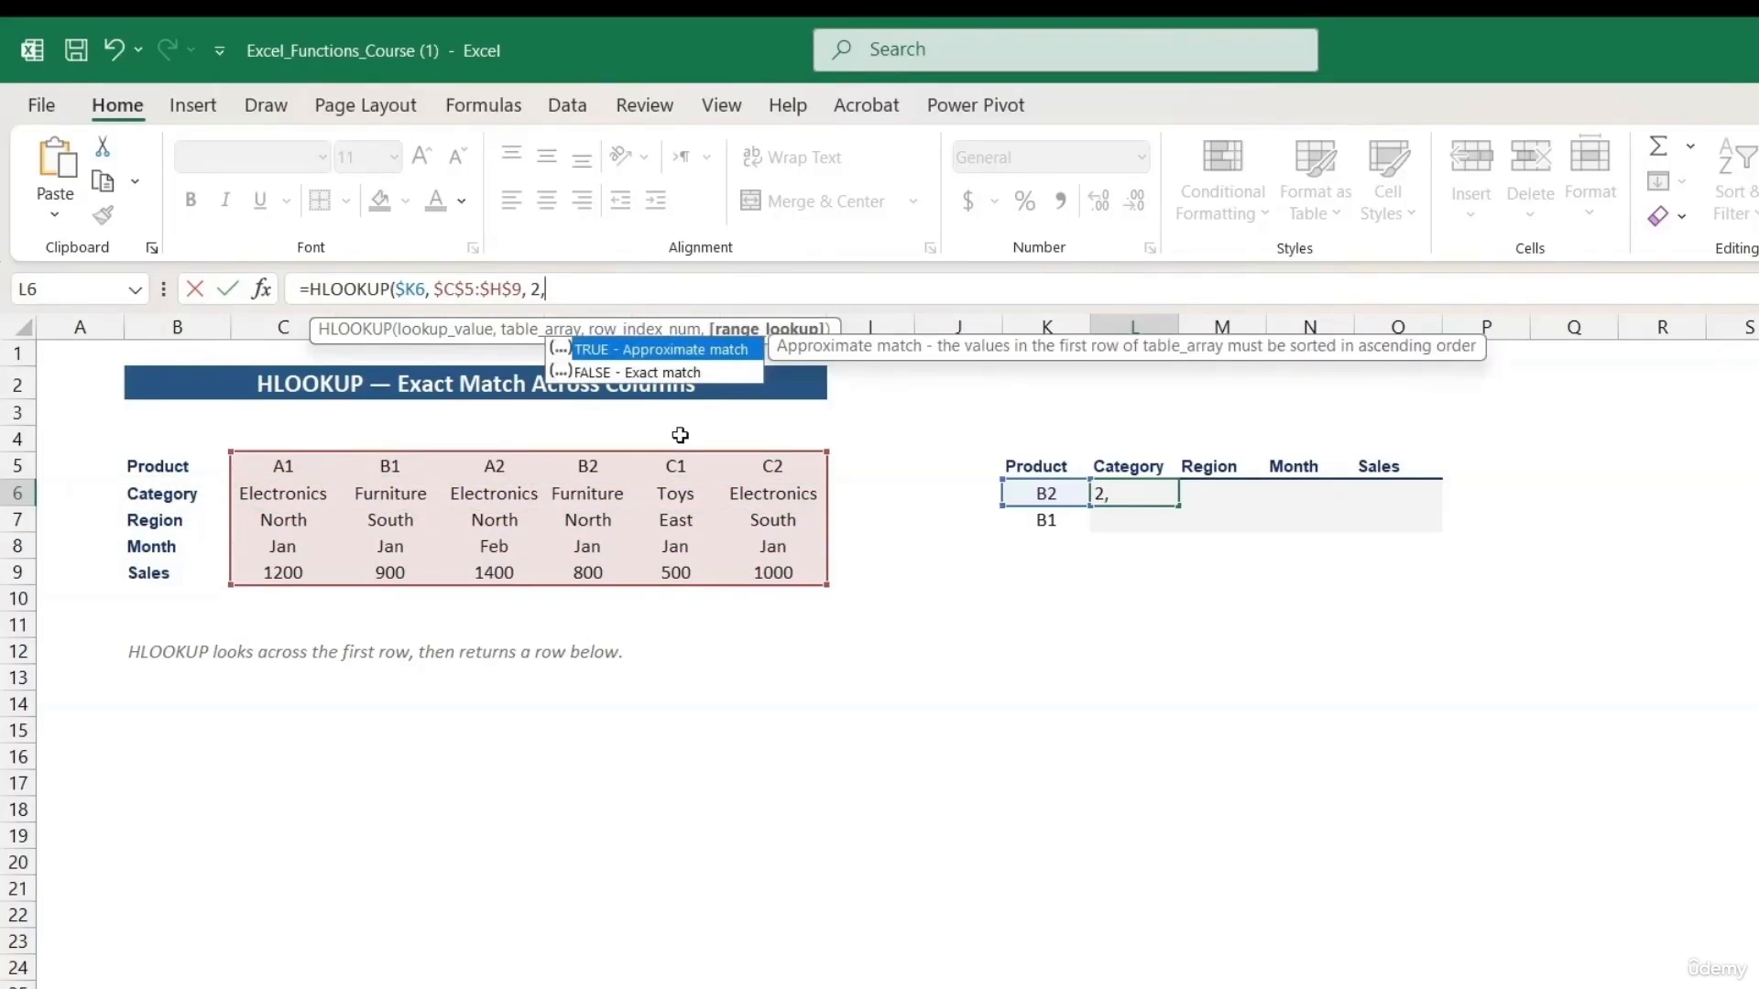
double_click(613, 374)
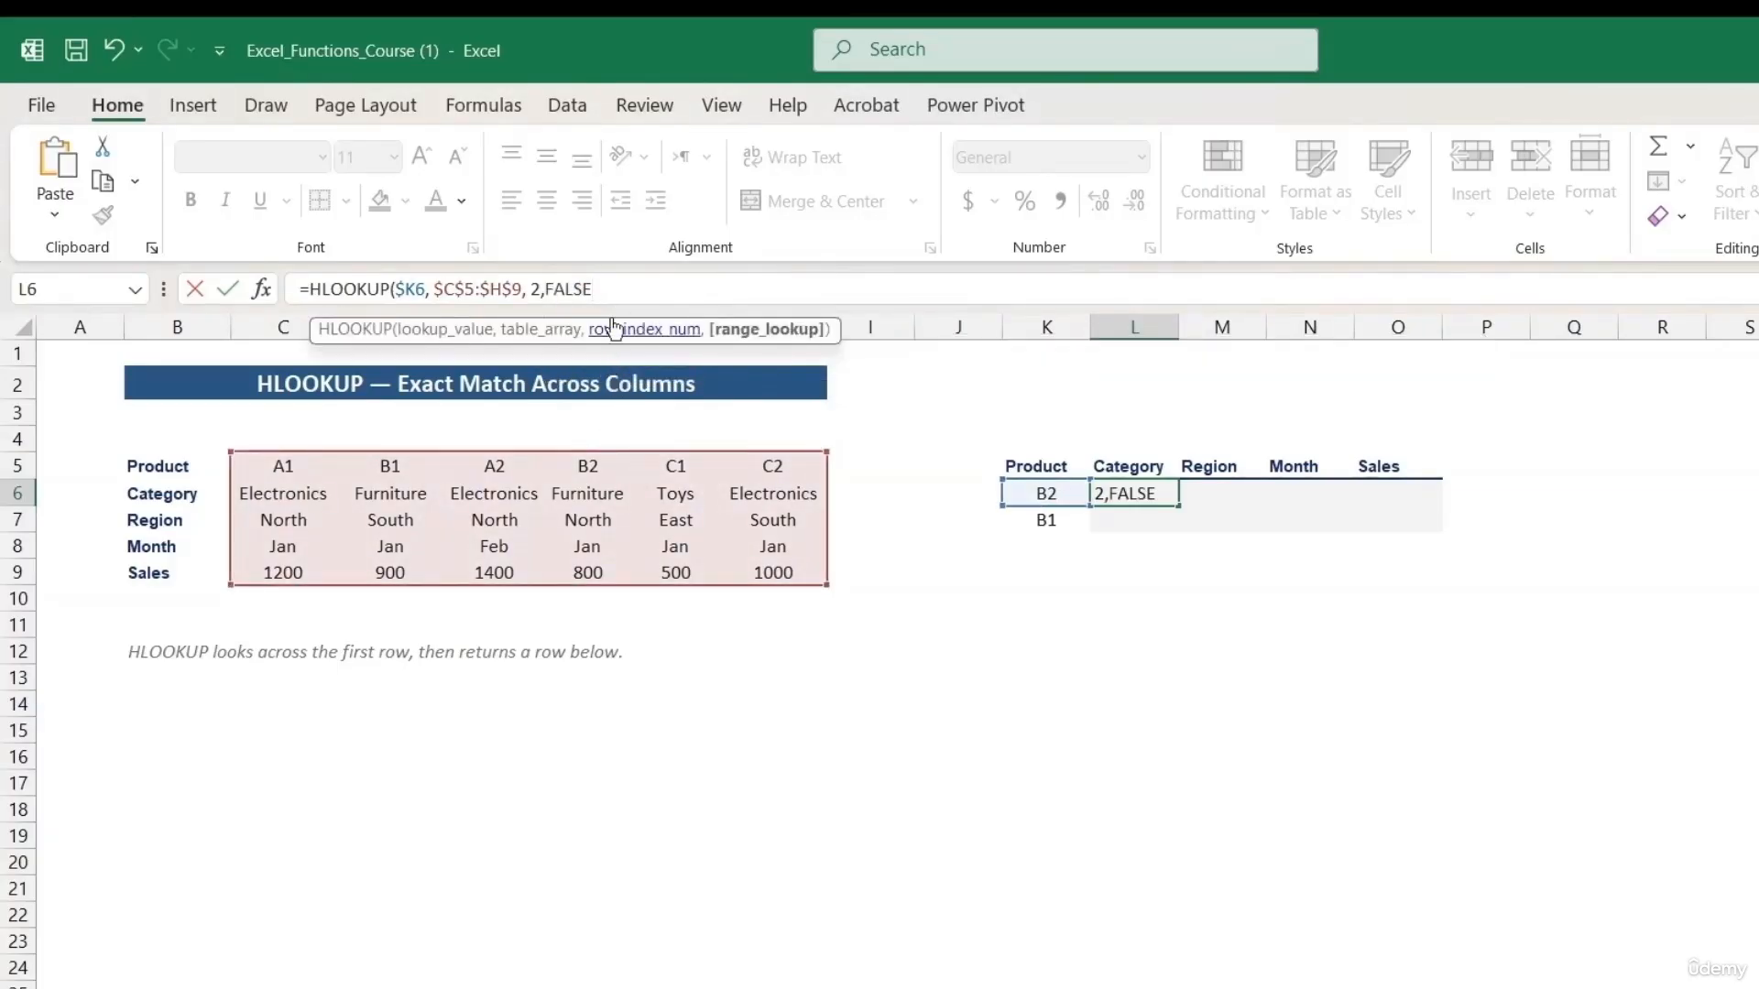
text())
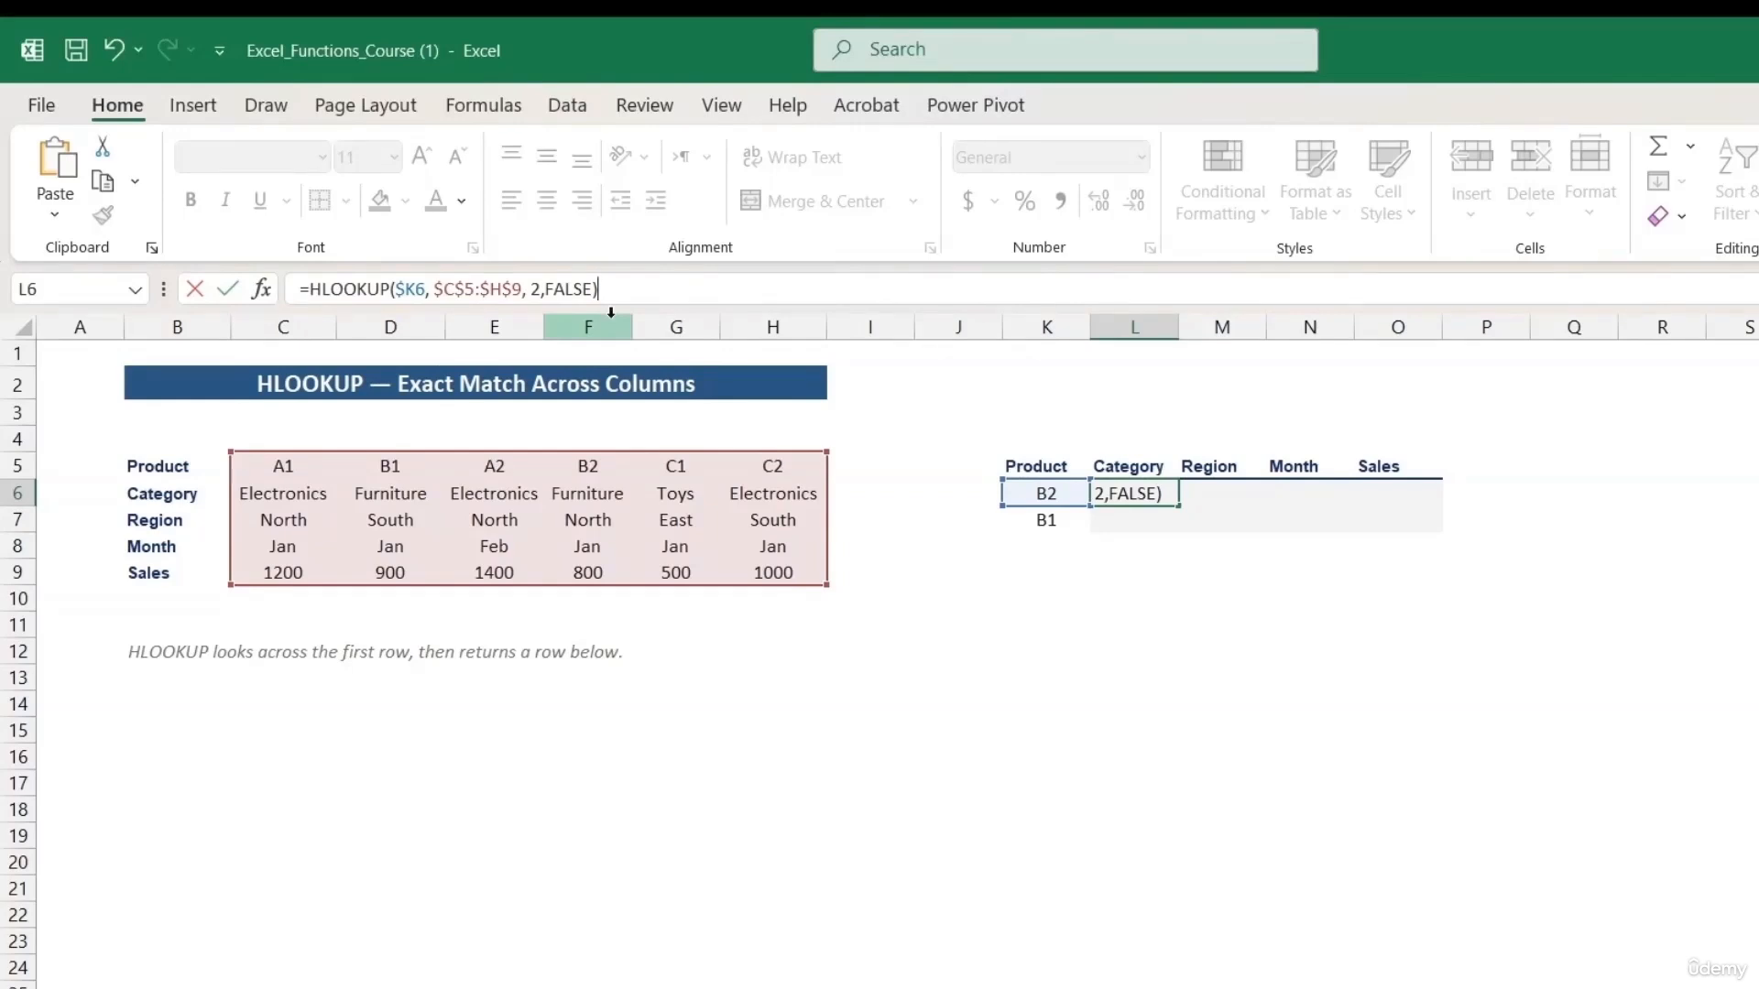
key(Return)
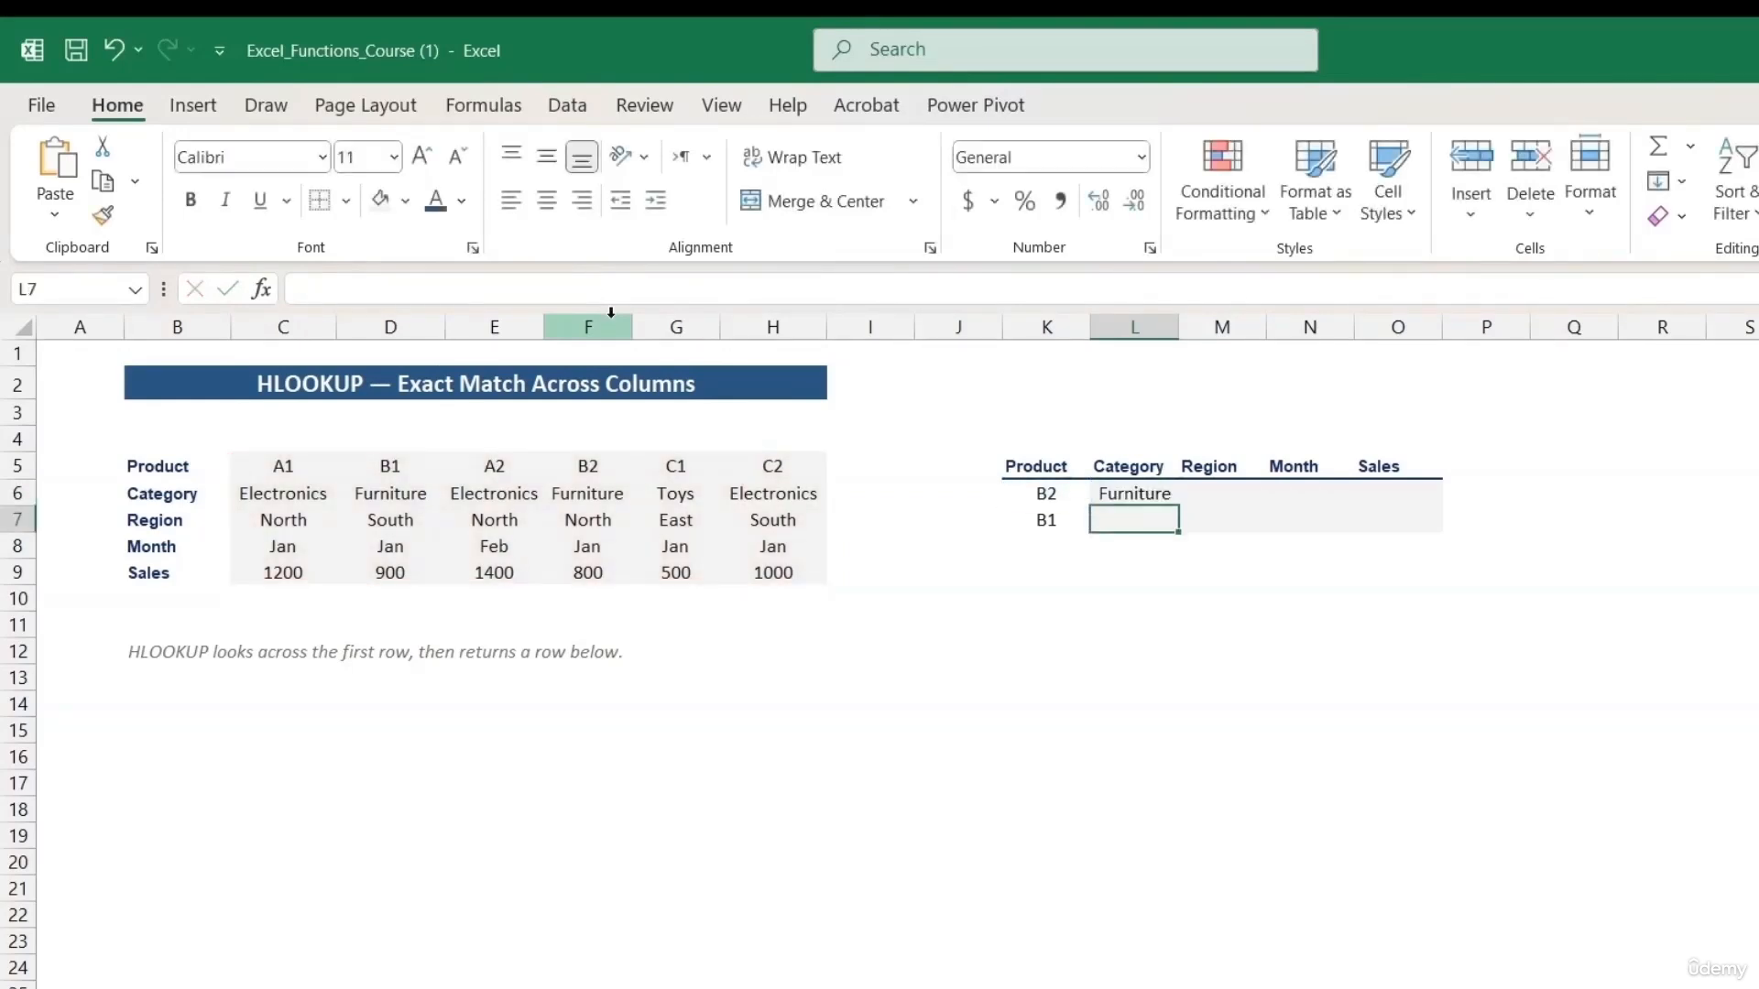
click(1141, 487)
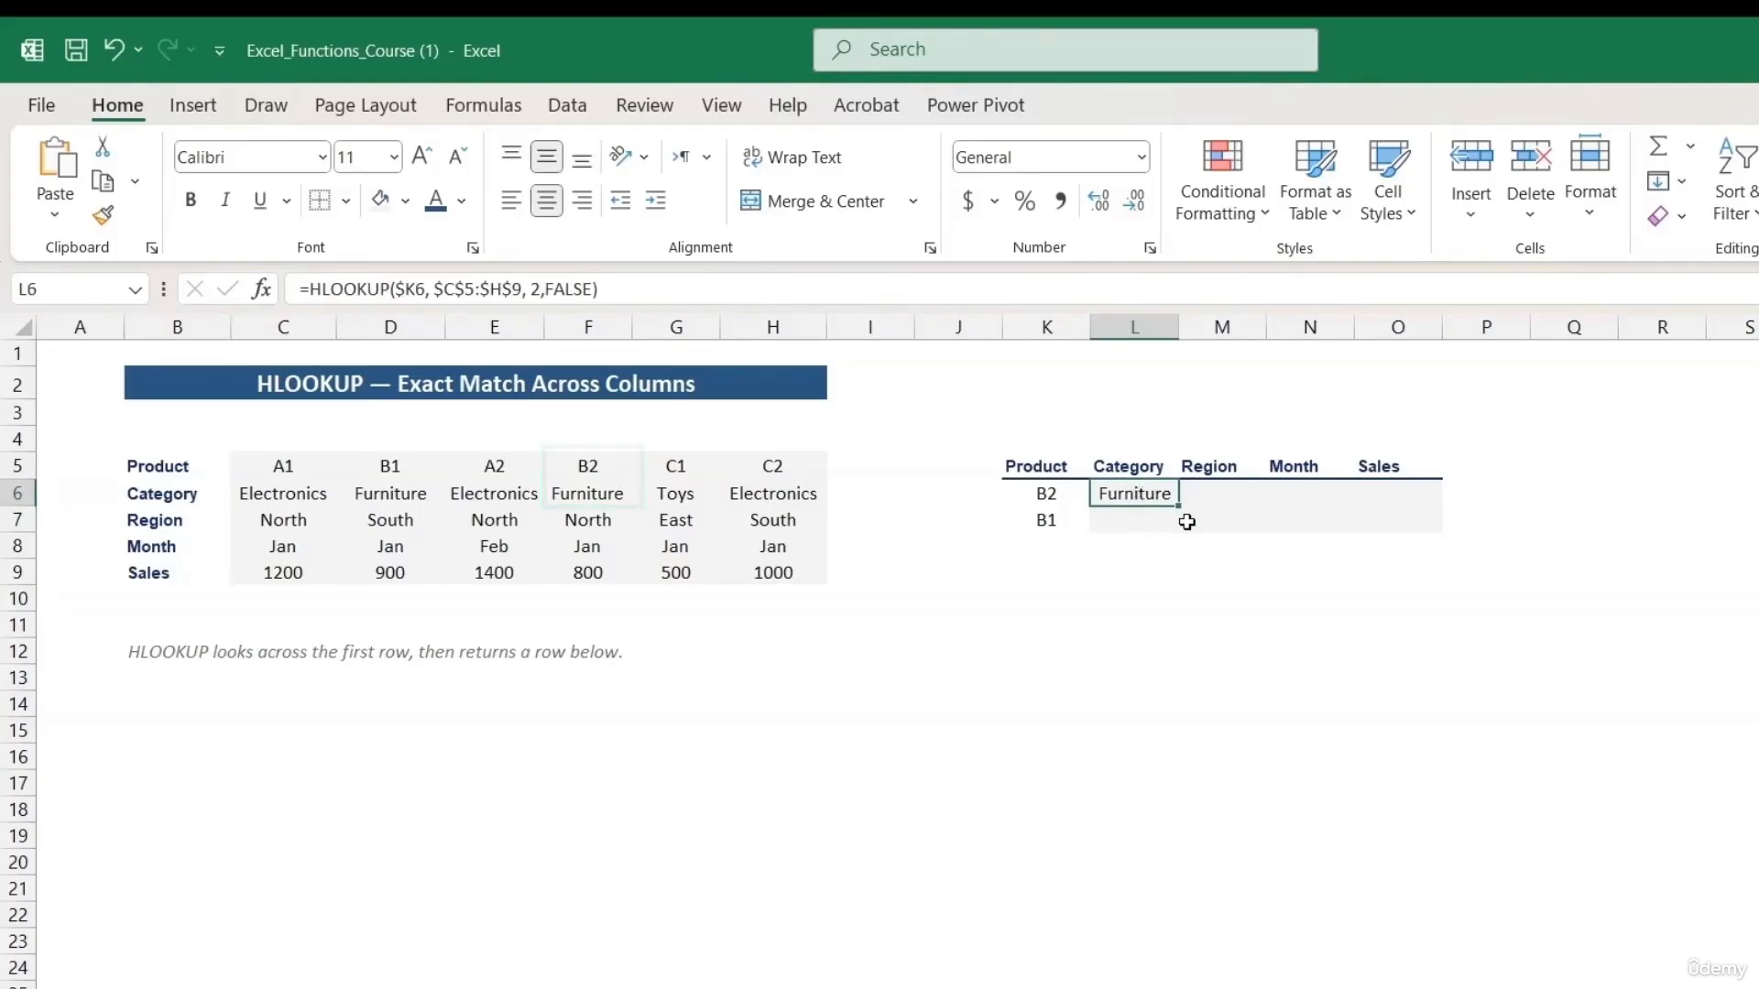
Fill the HLOOKUP formula from L6 across to O6 and set the row index to 3 in the Region cell M6.
drag(1178, 508, 1416, 509)
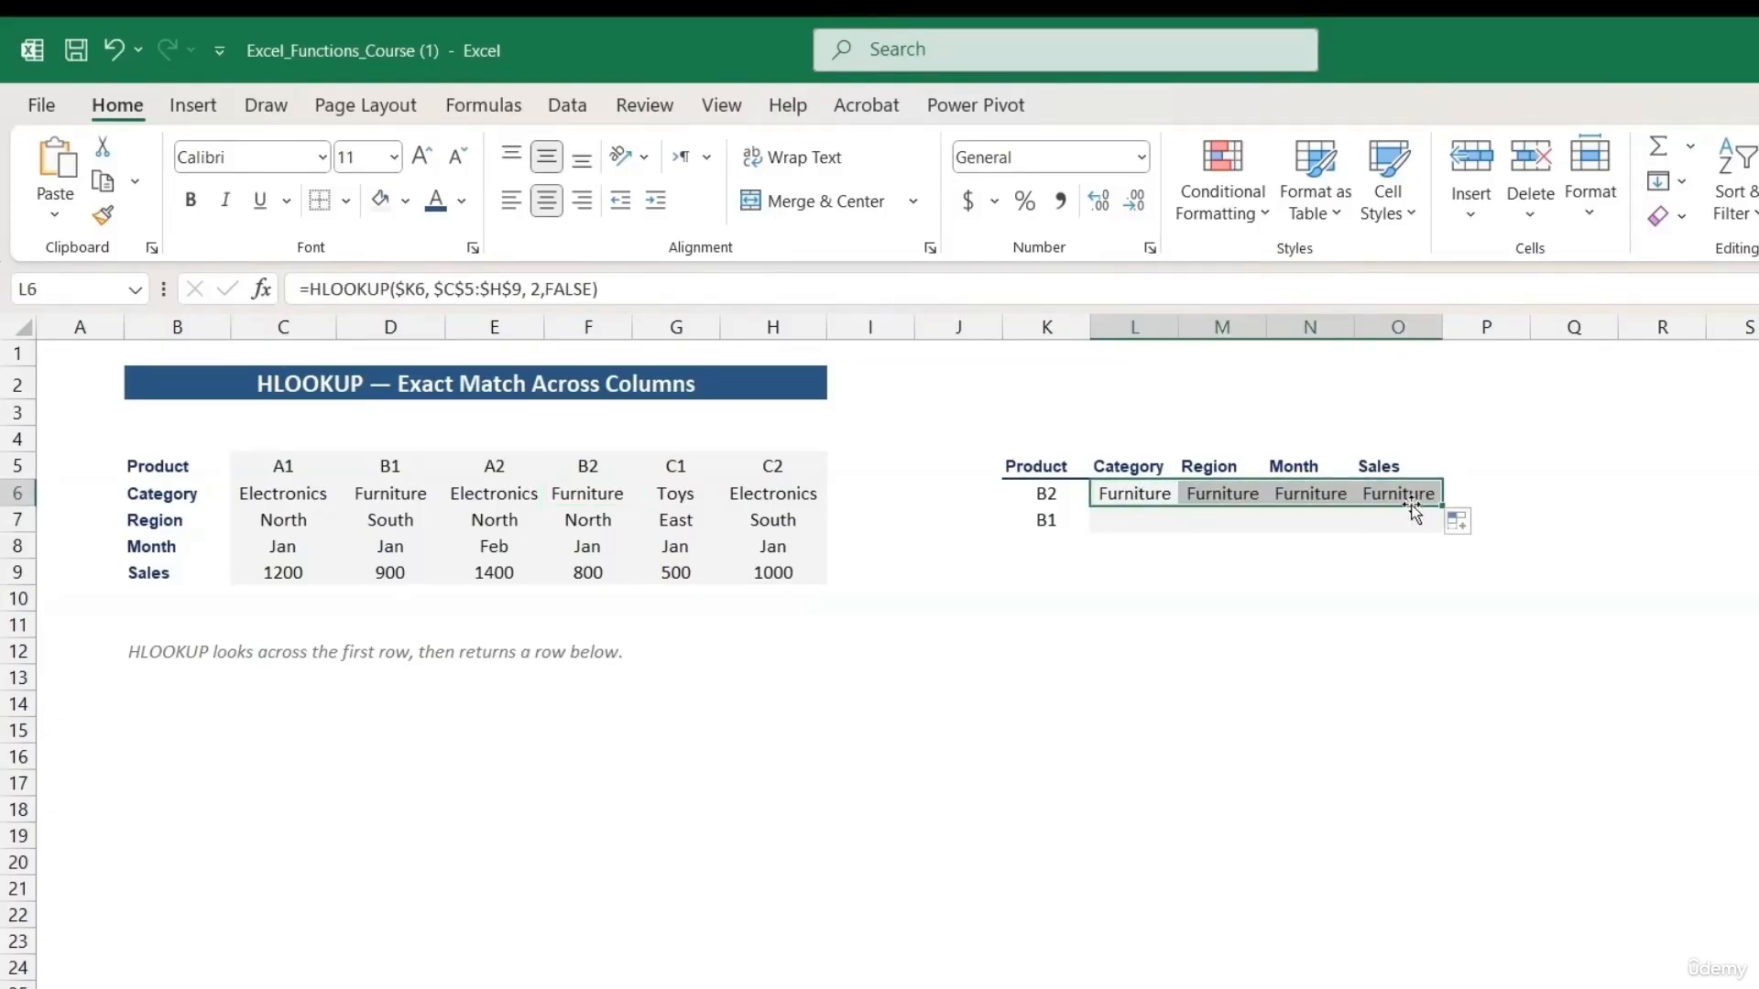
click(1230, 490)
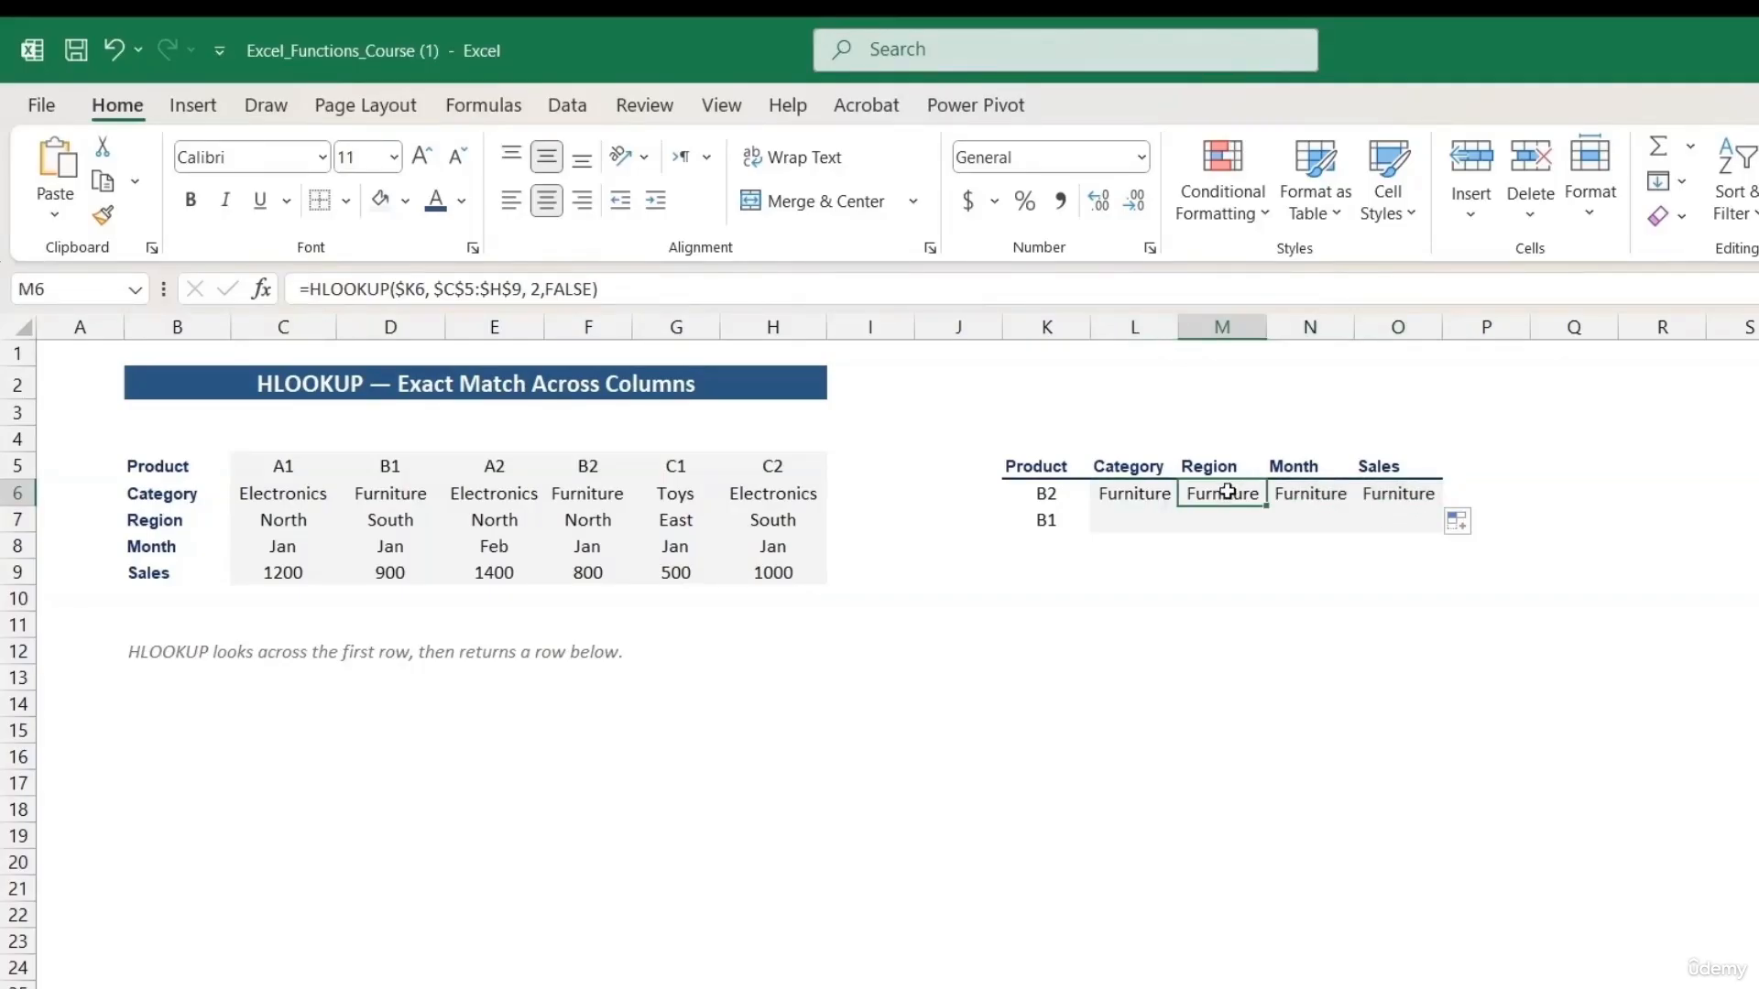
double_click(1232, 492)
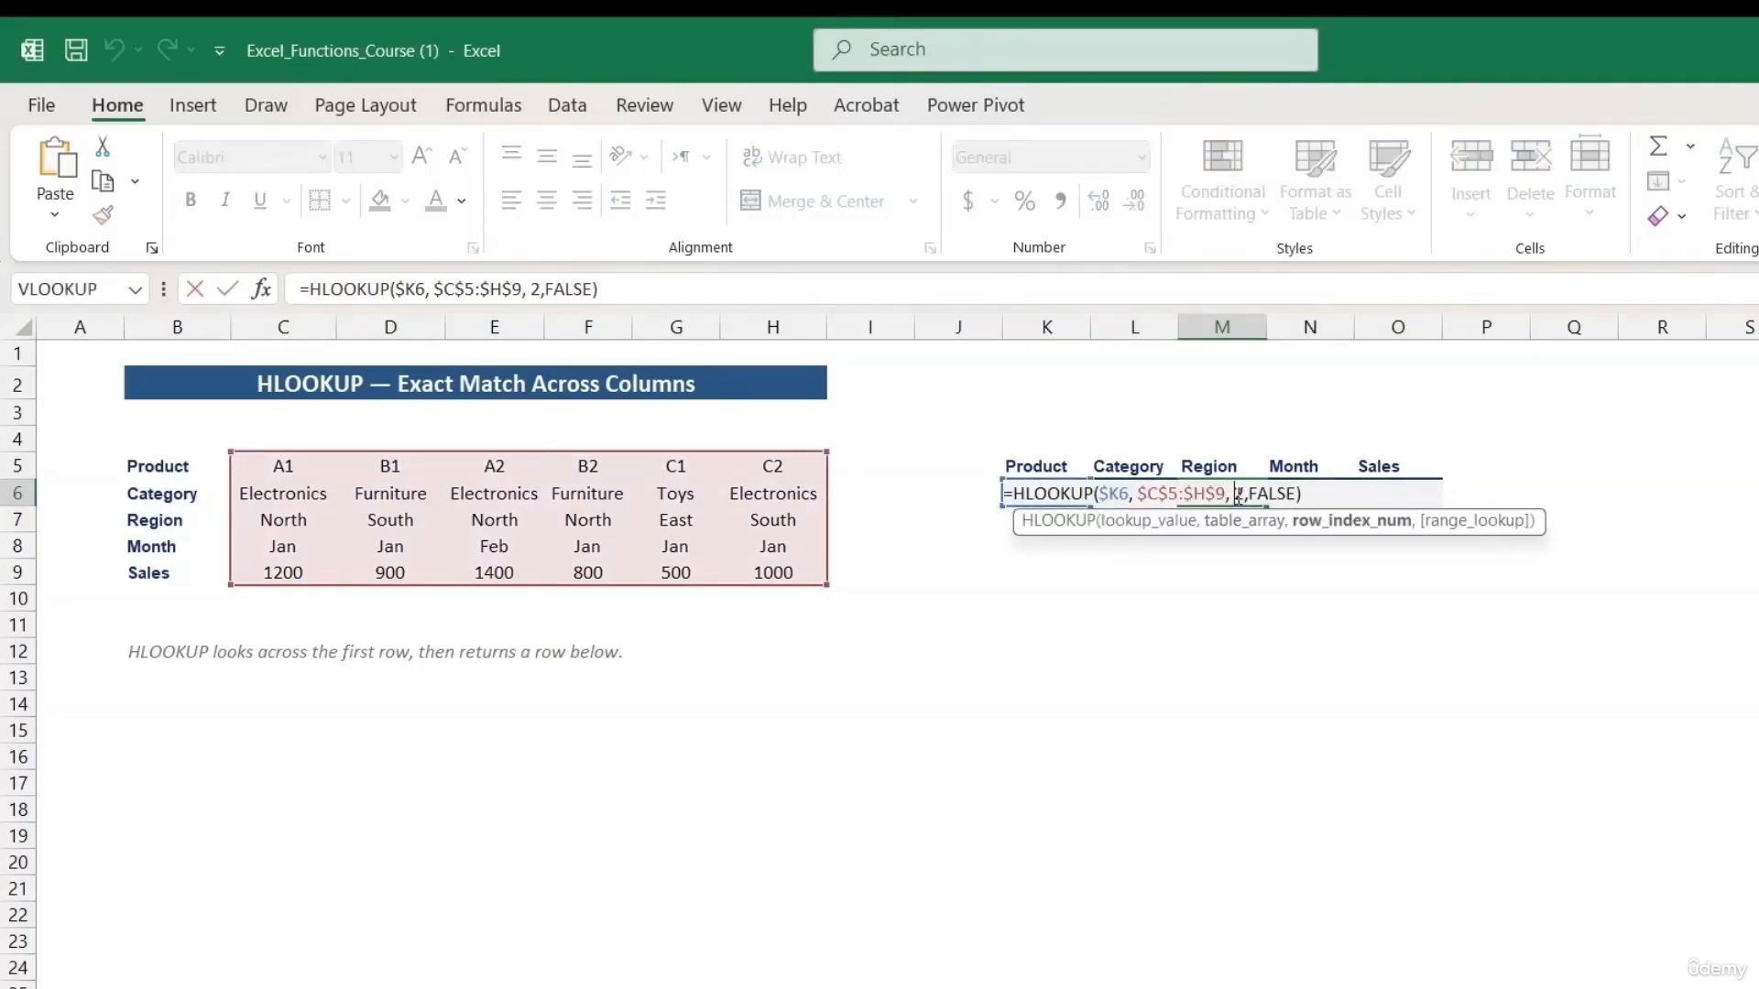
double_click(1238, 494)
text(3)
key(Return)
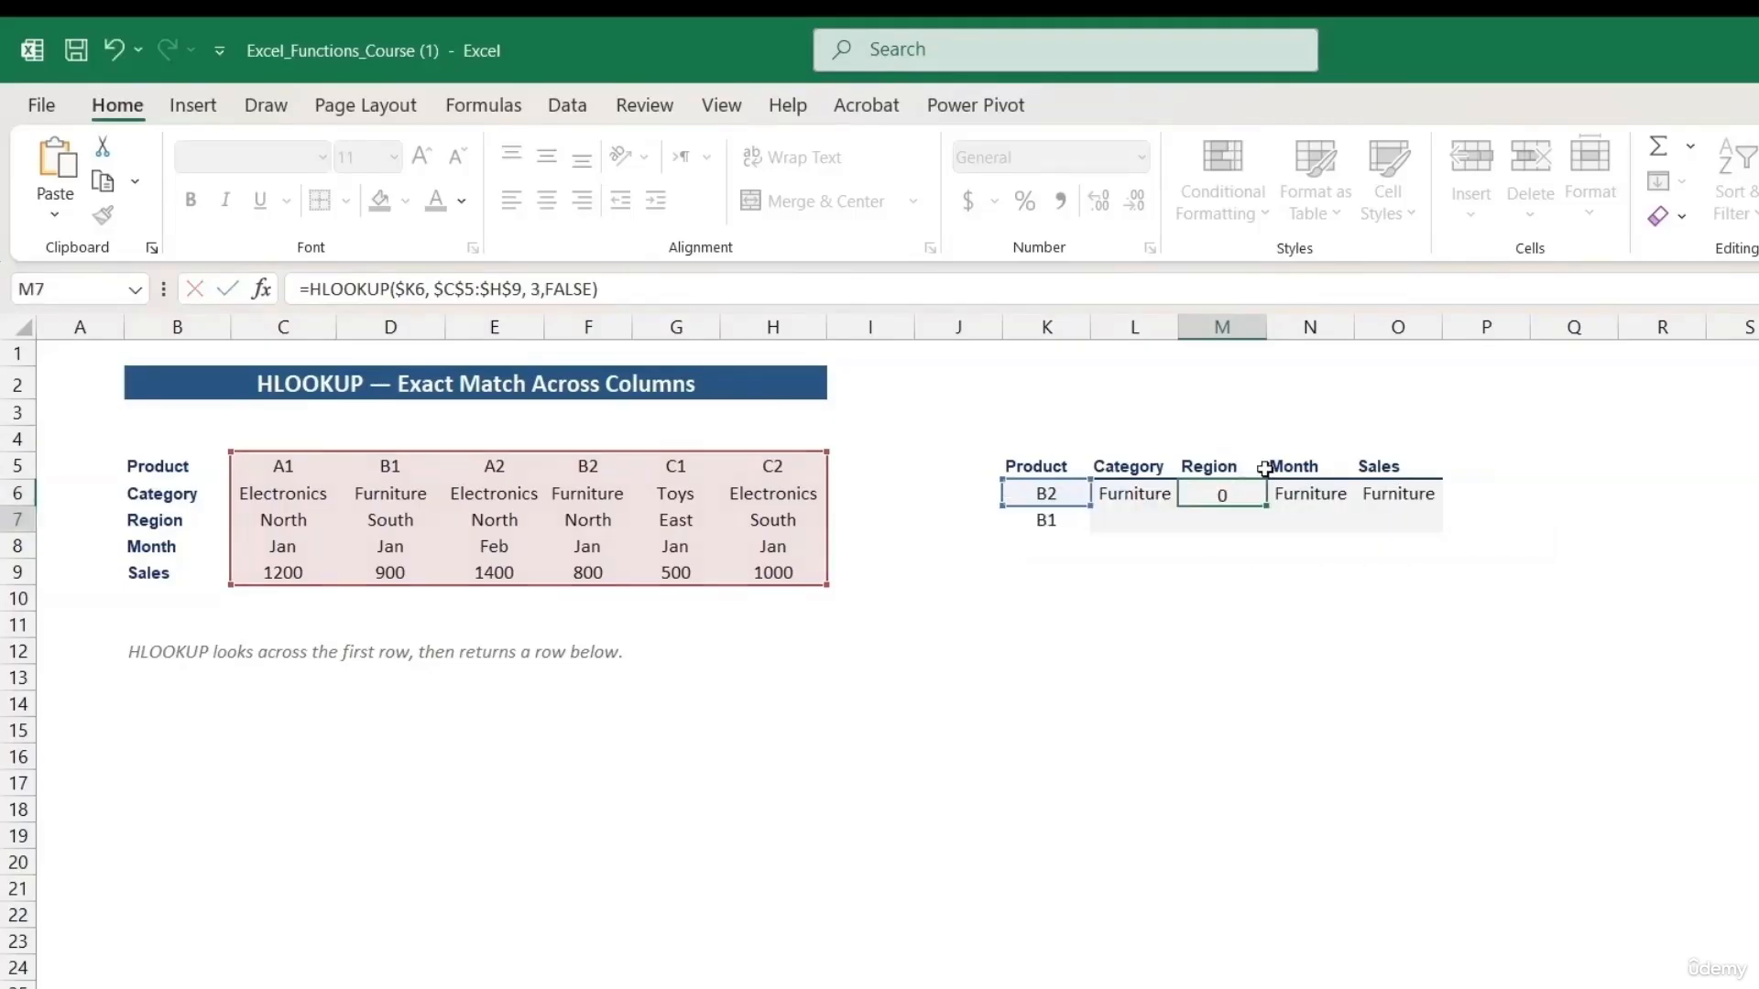
Set the HLOOKUP row index to 4 in the Month cell N6 and to 5 in the Sales cell O6.
double_click(1287, 492)
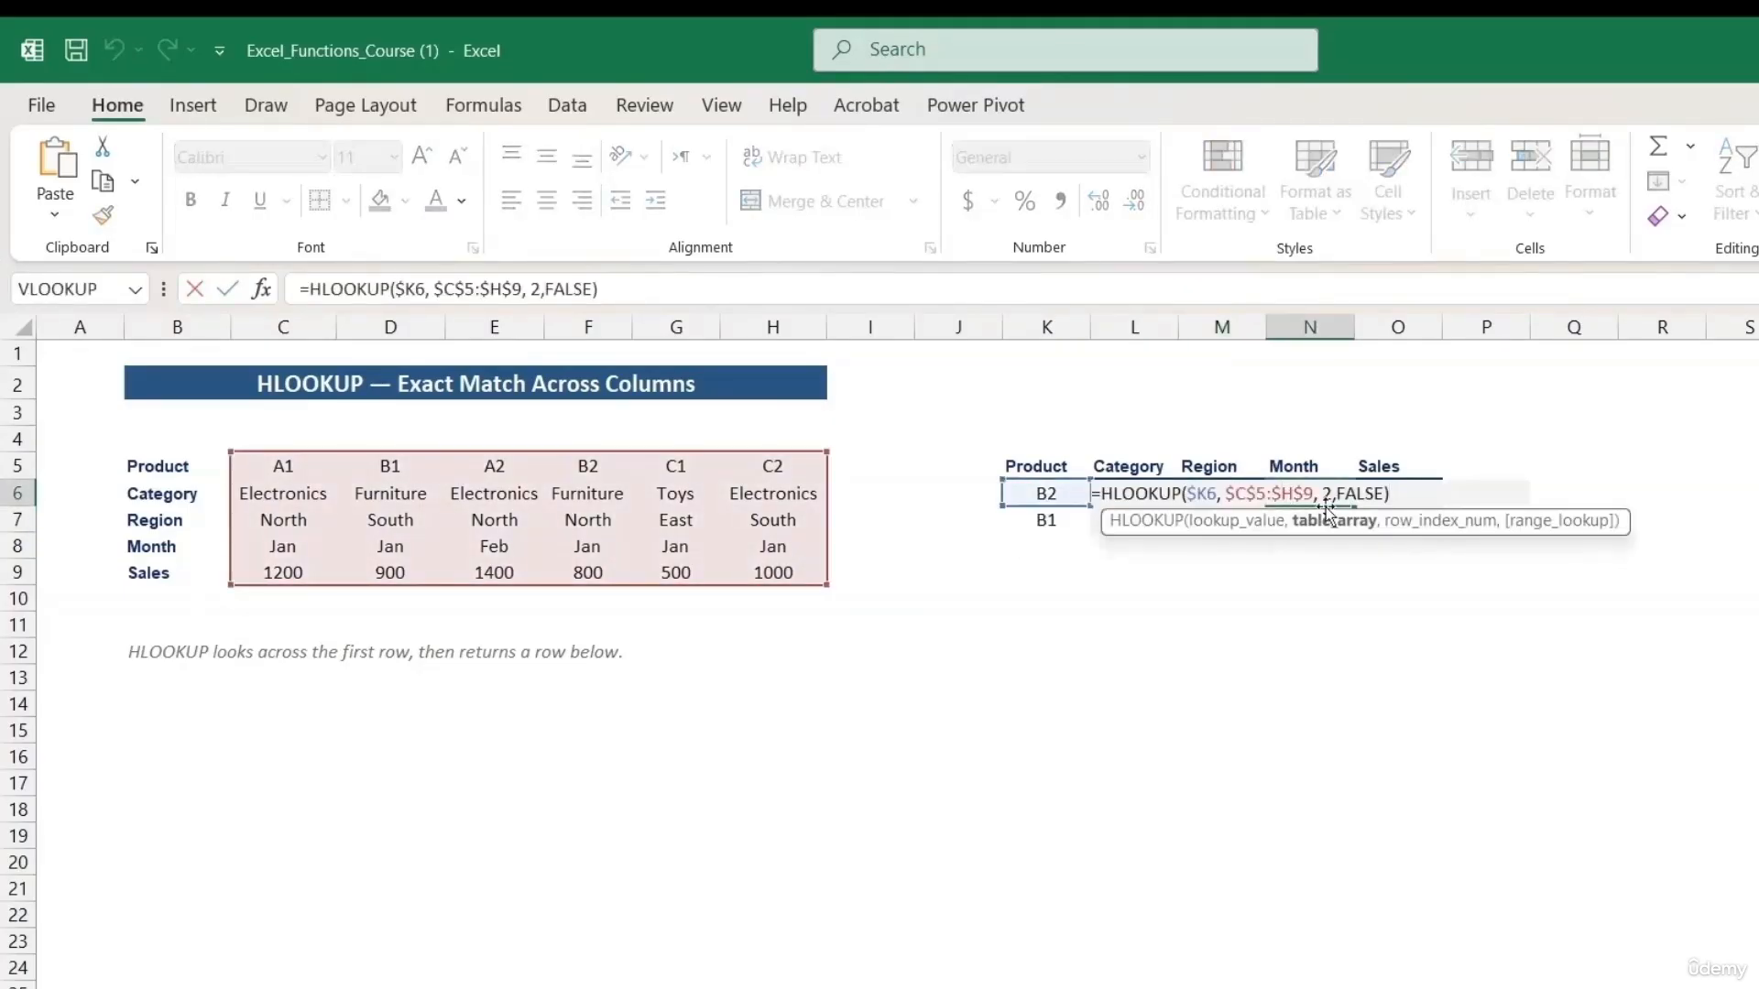
double_click(1327, 495)
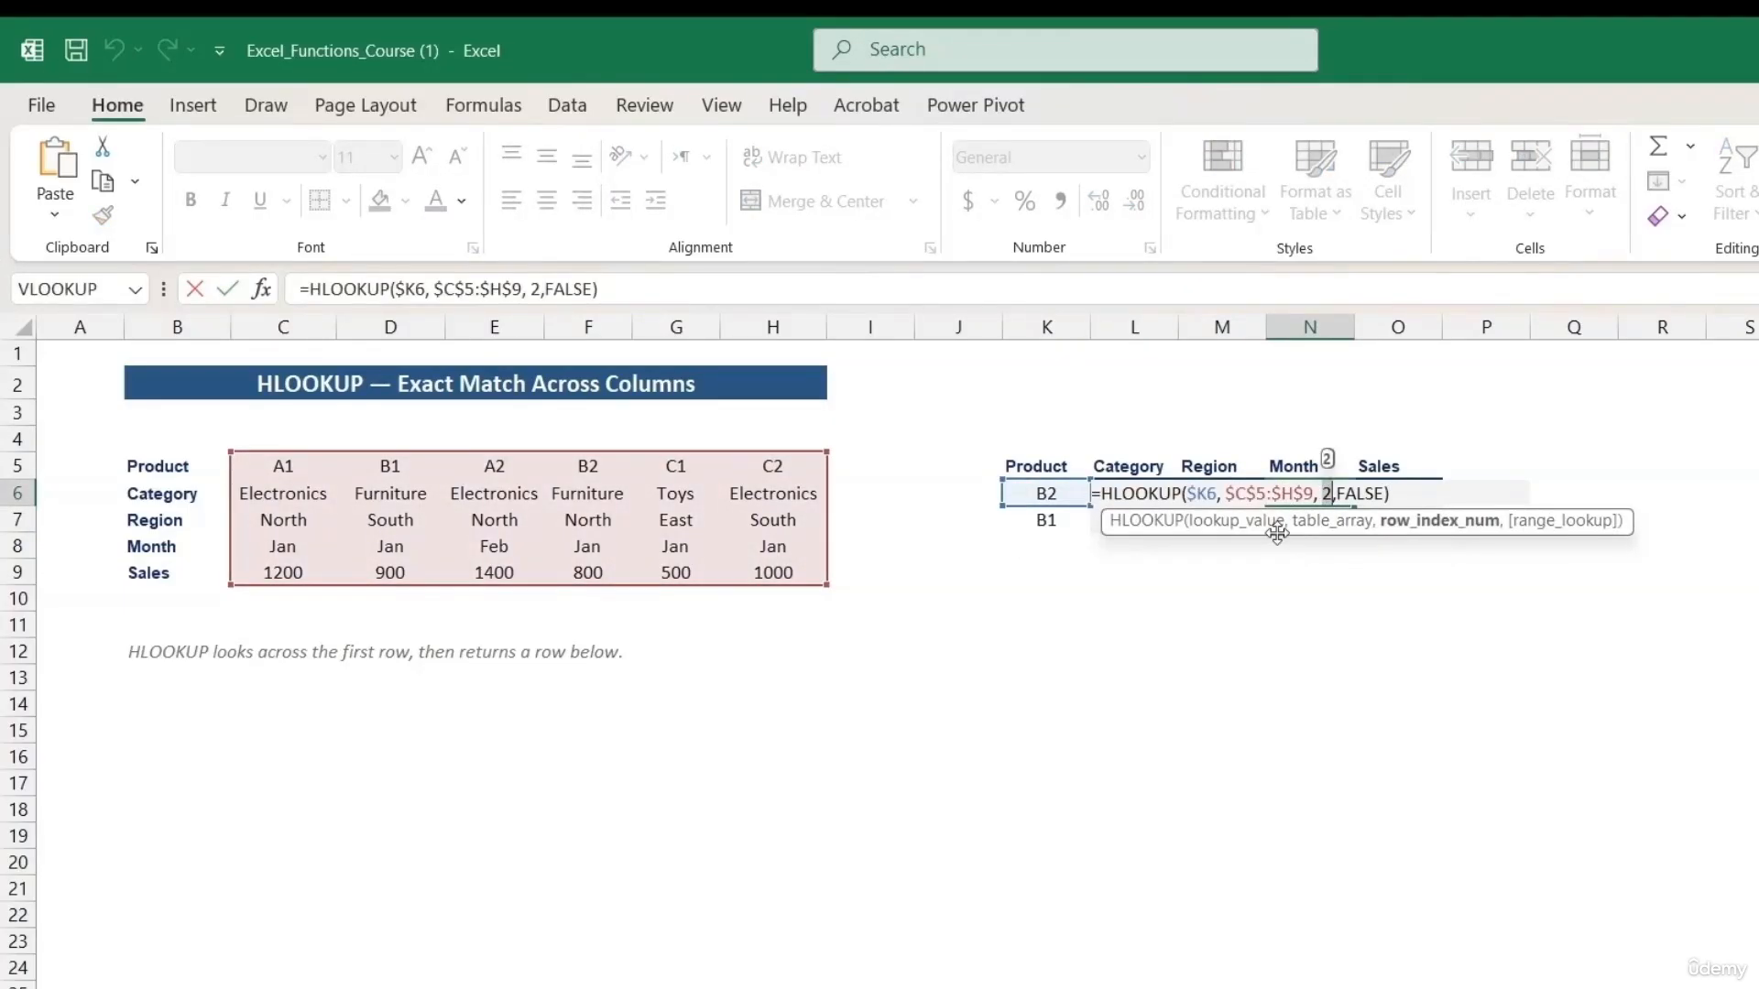
text(4)
key(Return)
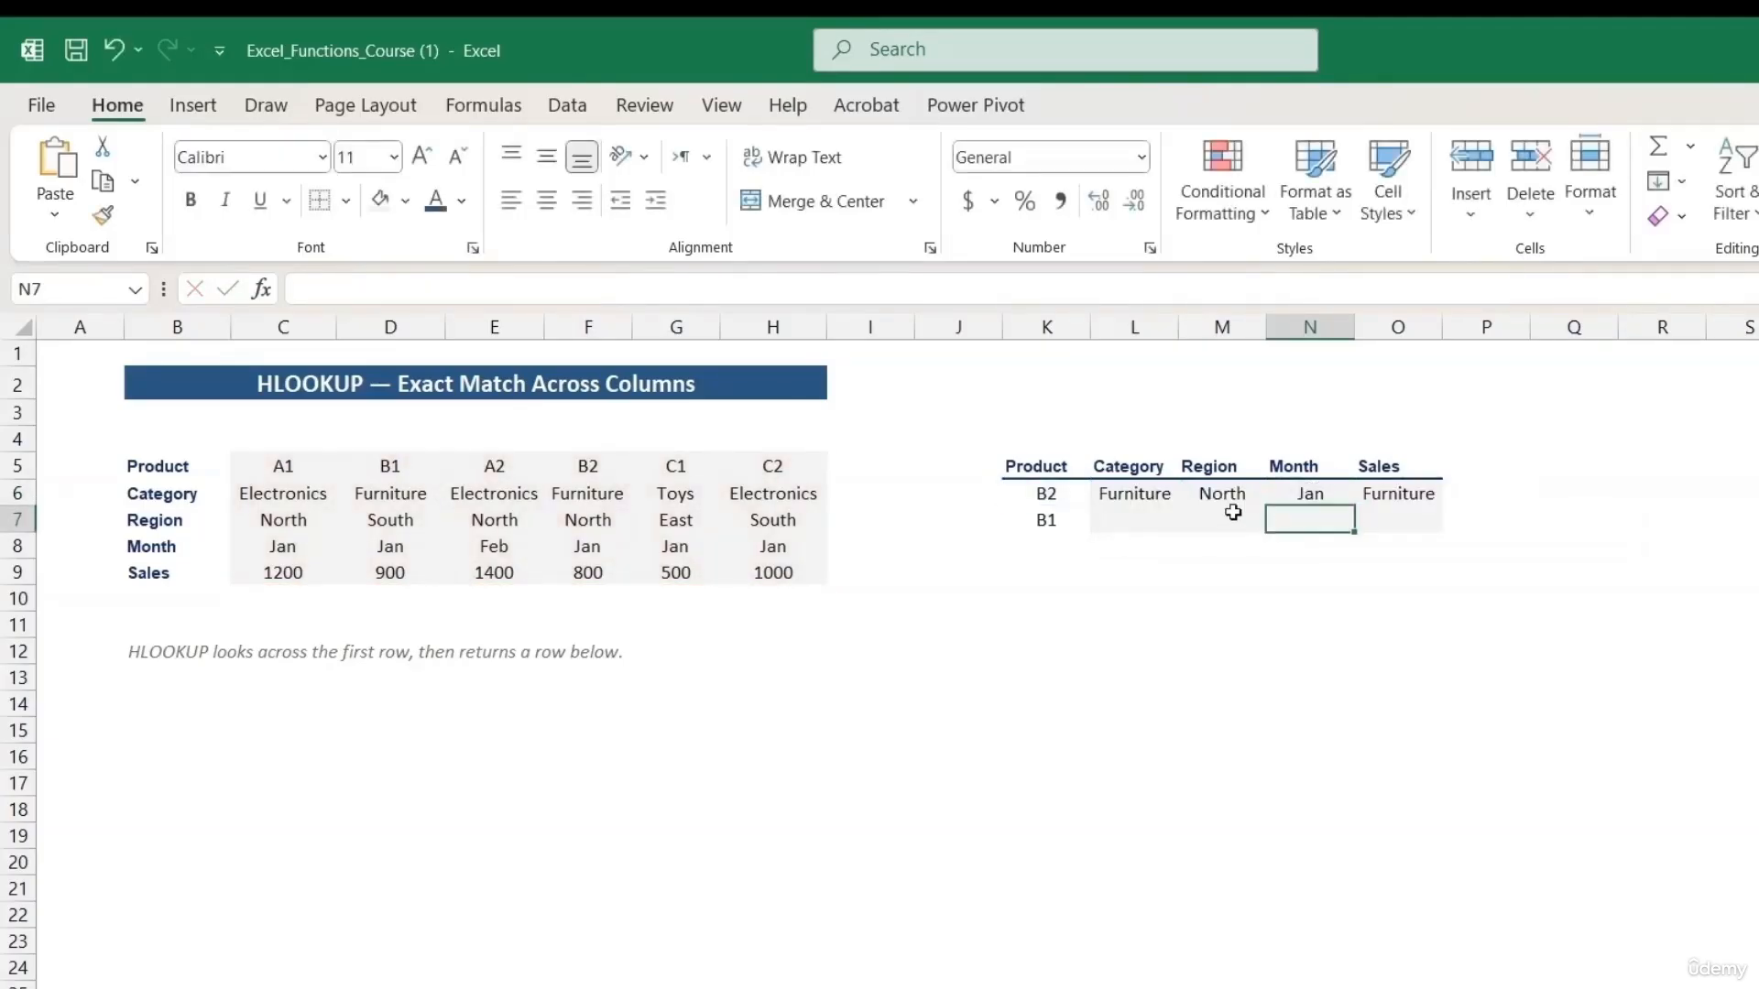
double_click(1382, 495)
double_click(1412, 494)
text(5:$H$9, 2,FALSE))
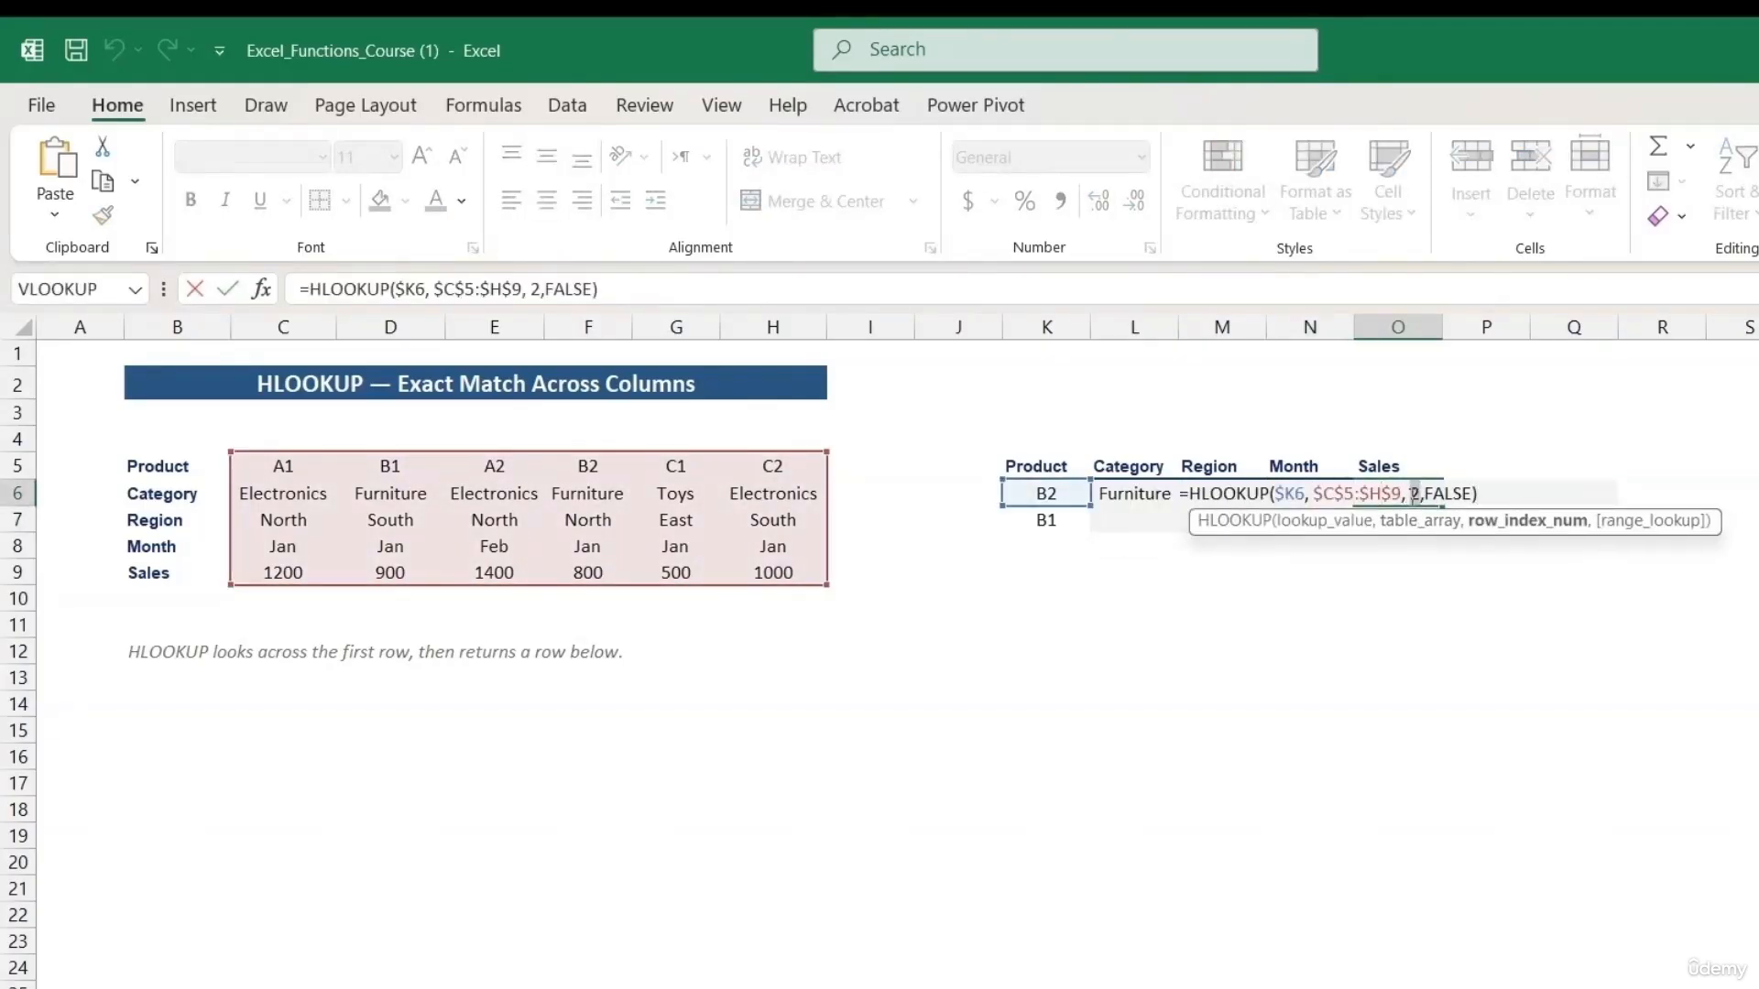
key(Return)
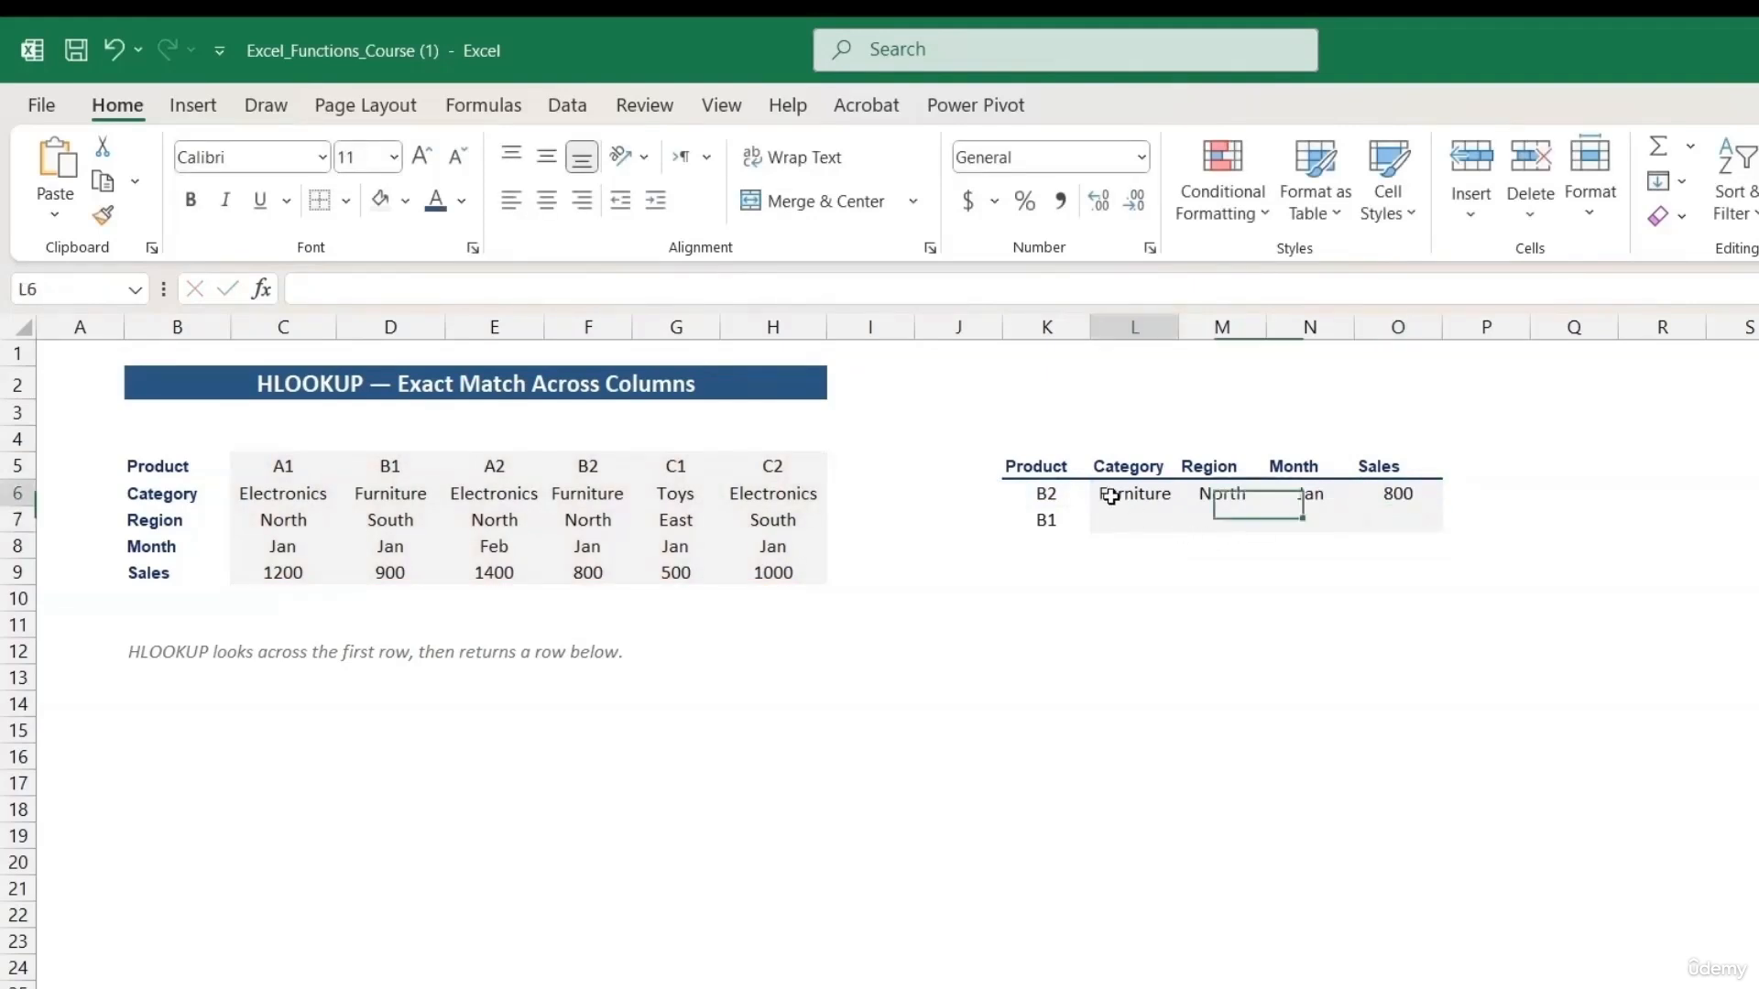
Examine the table array and lookup value arguments of the HLOOKUP formula in L6.
double_click(1111, 498)
click(1123, 522)
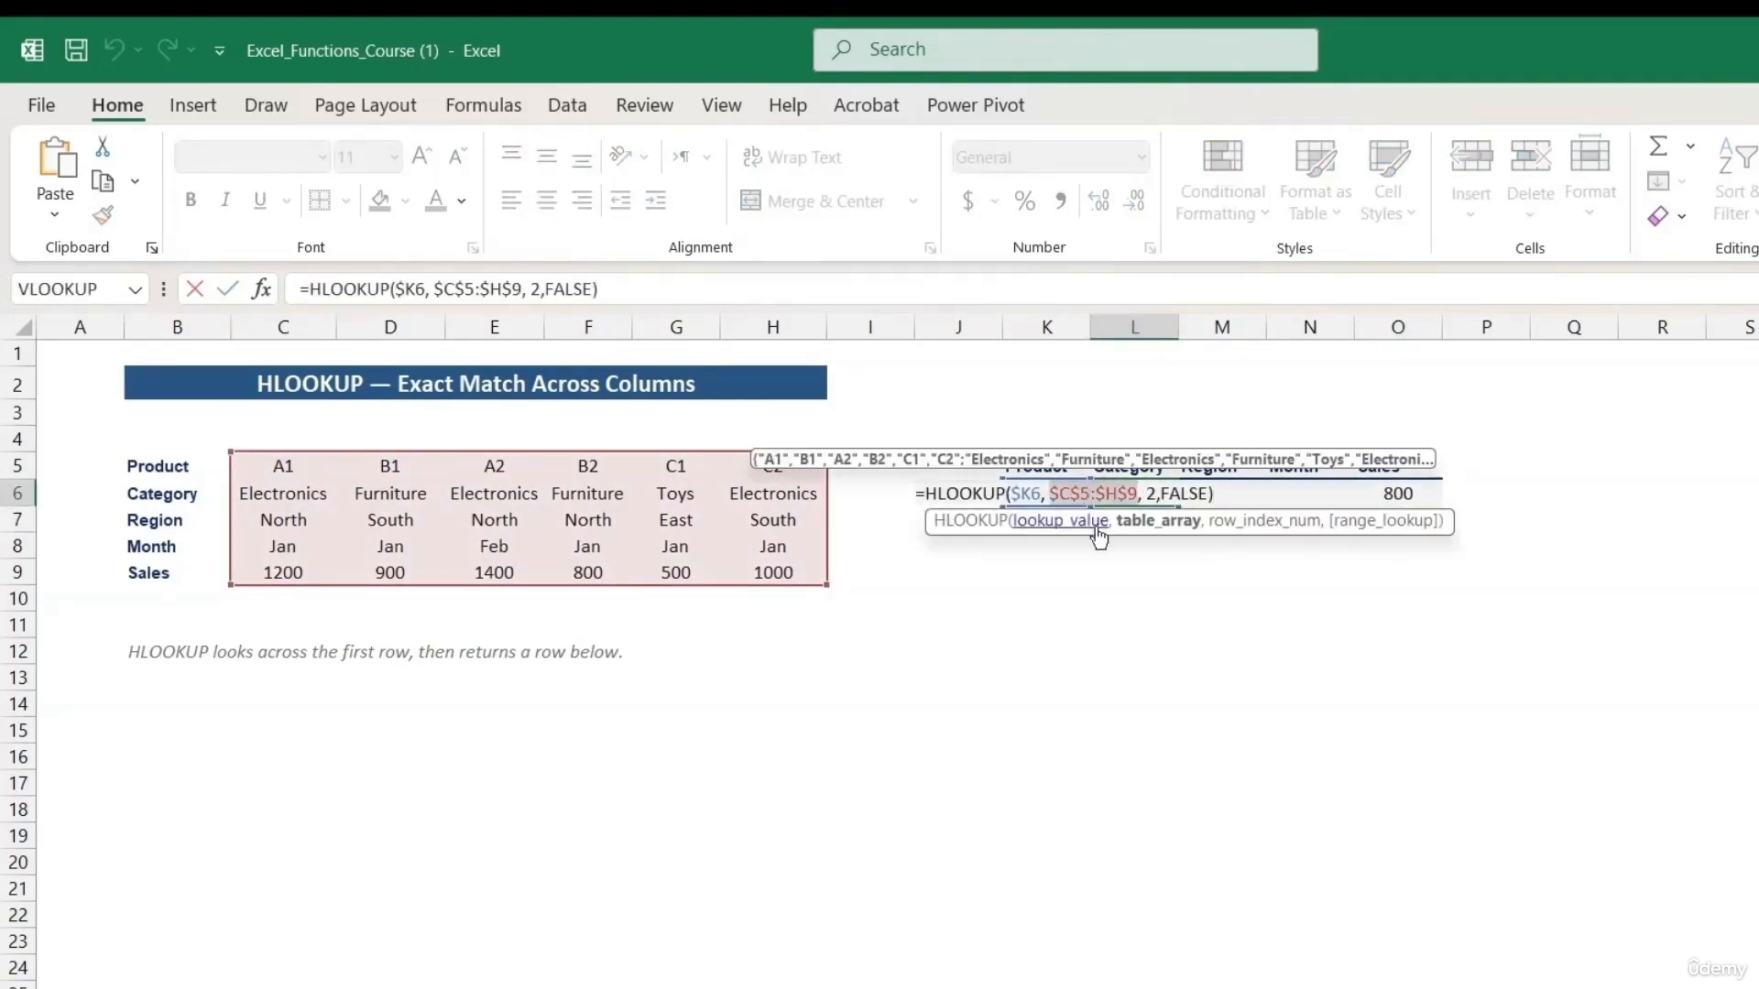
click(1044, 522)
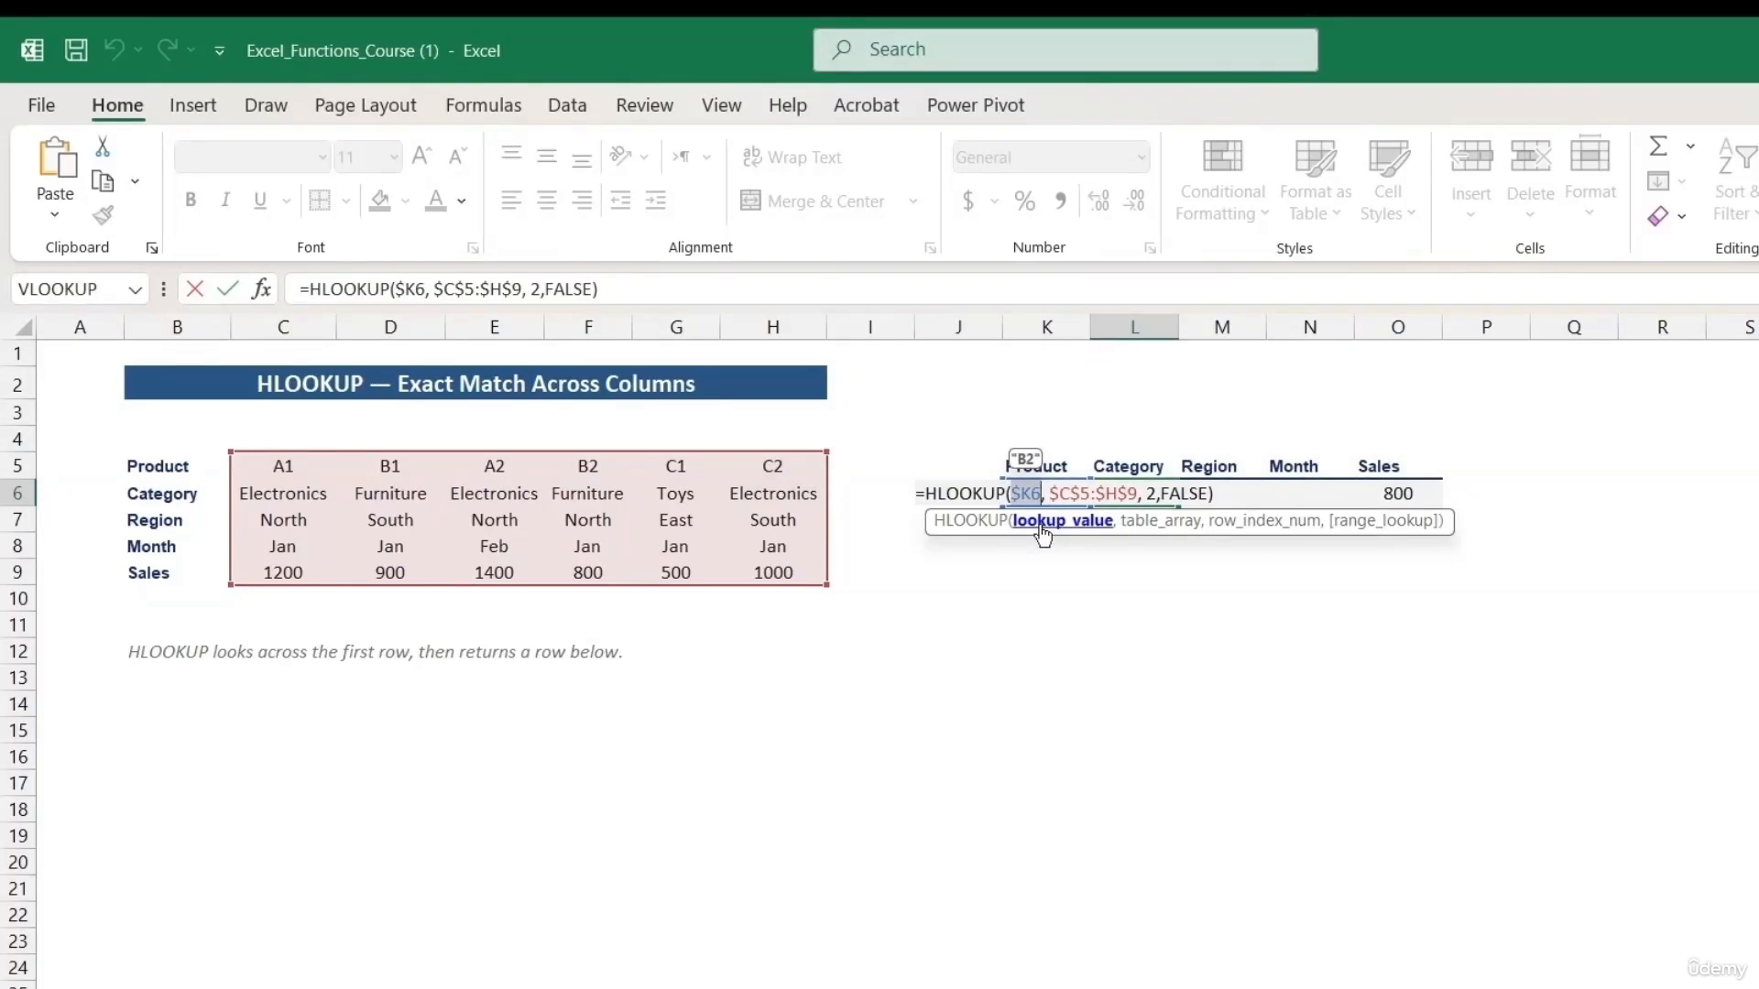
key(Escape)
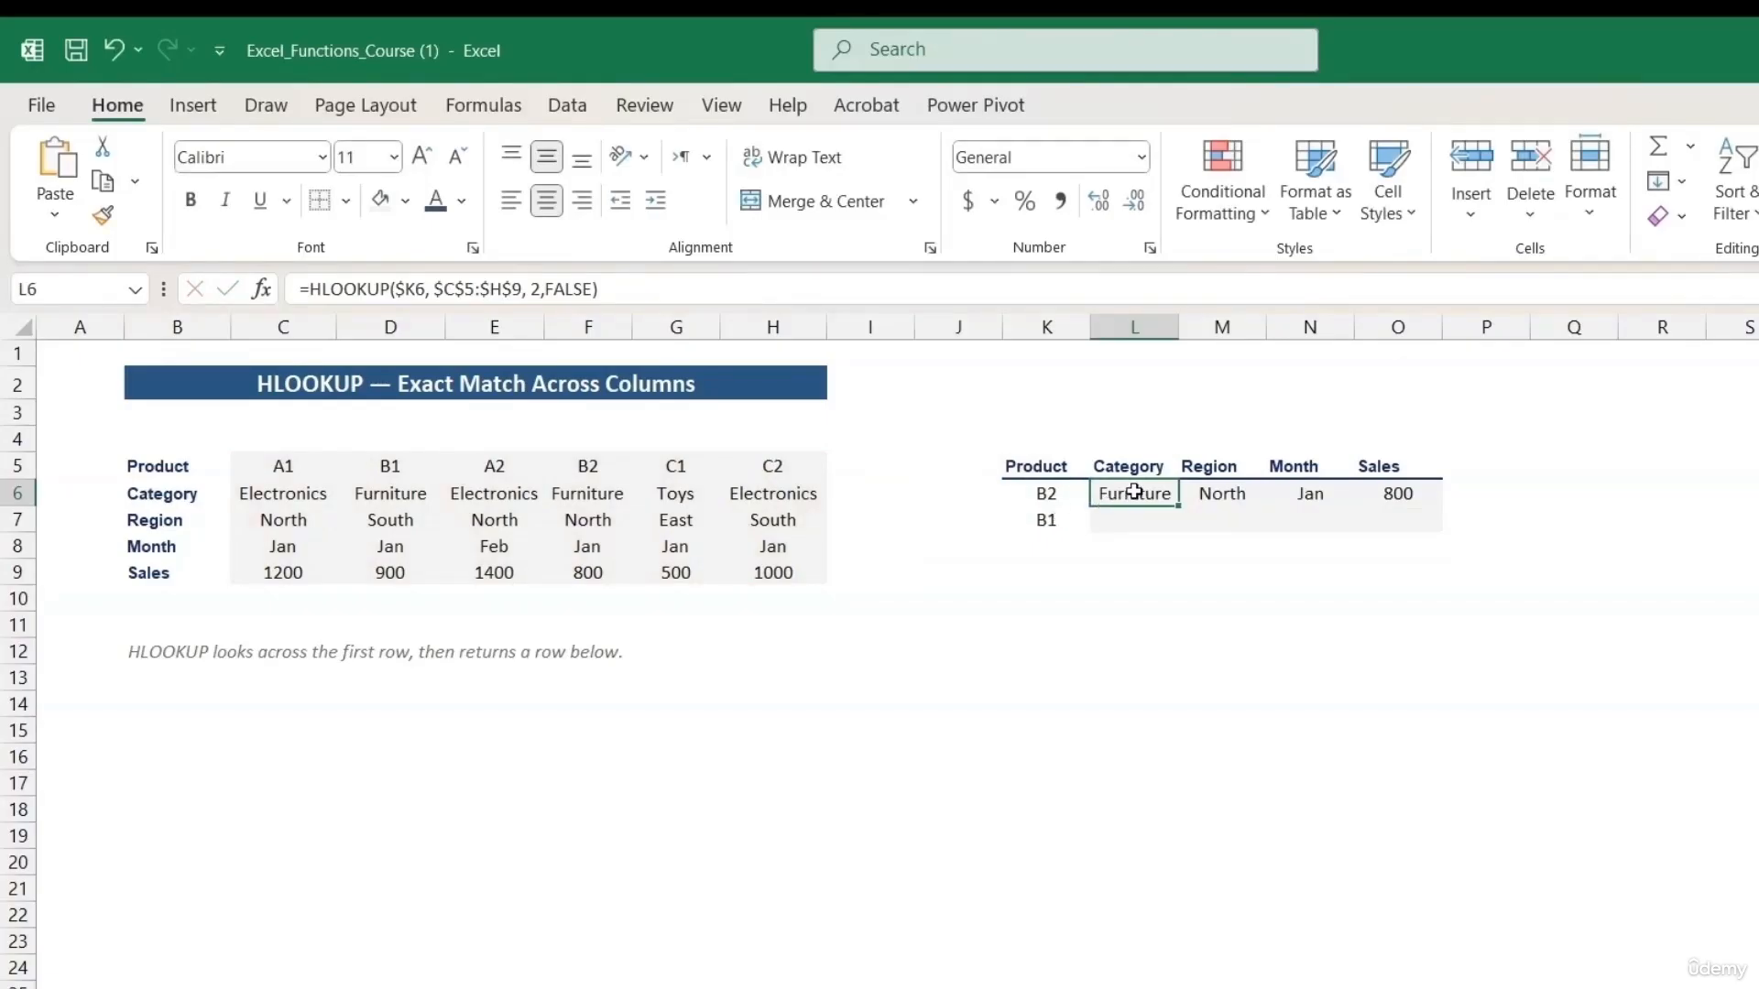
Fill the HLOOKUP formulas in L6:O6 down to row 7 for the second product.
click(1065, 517)
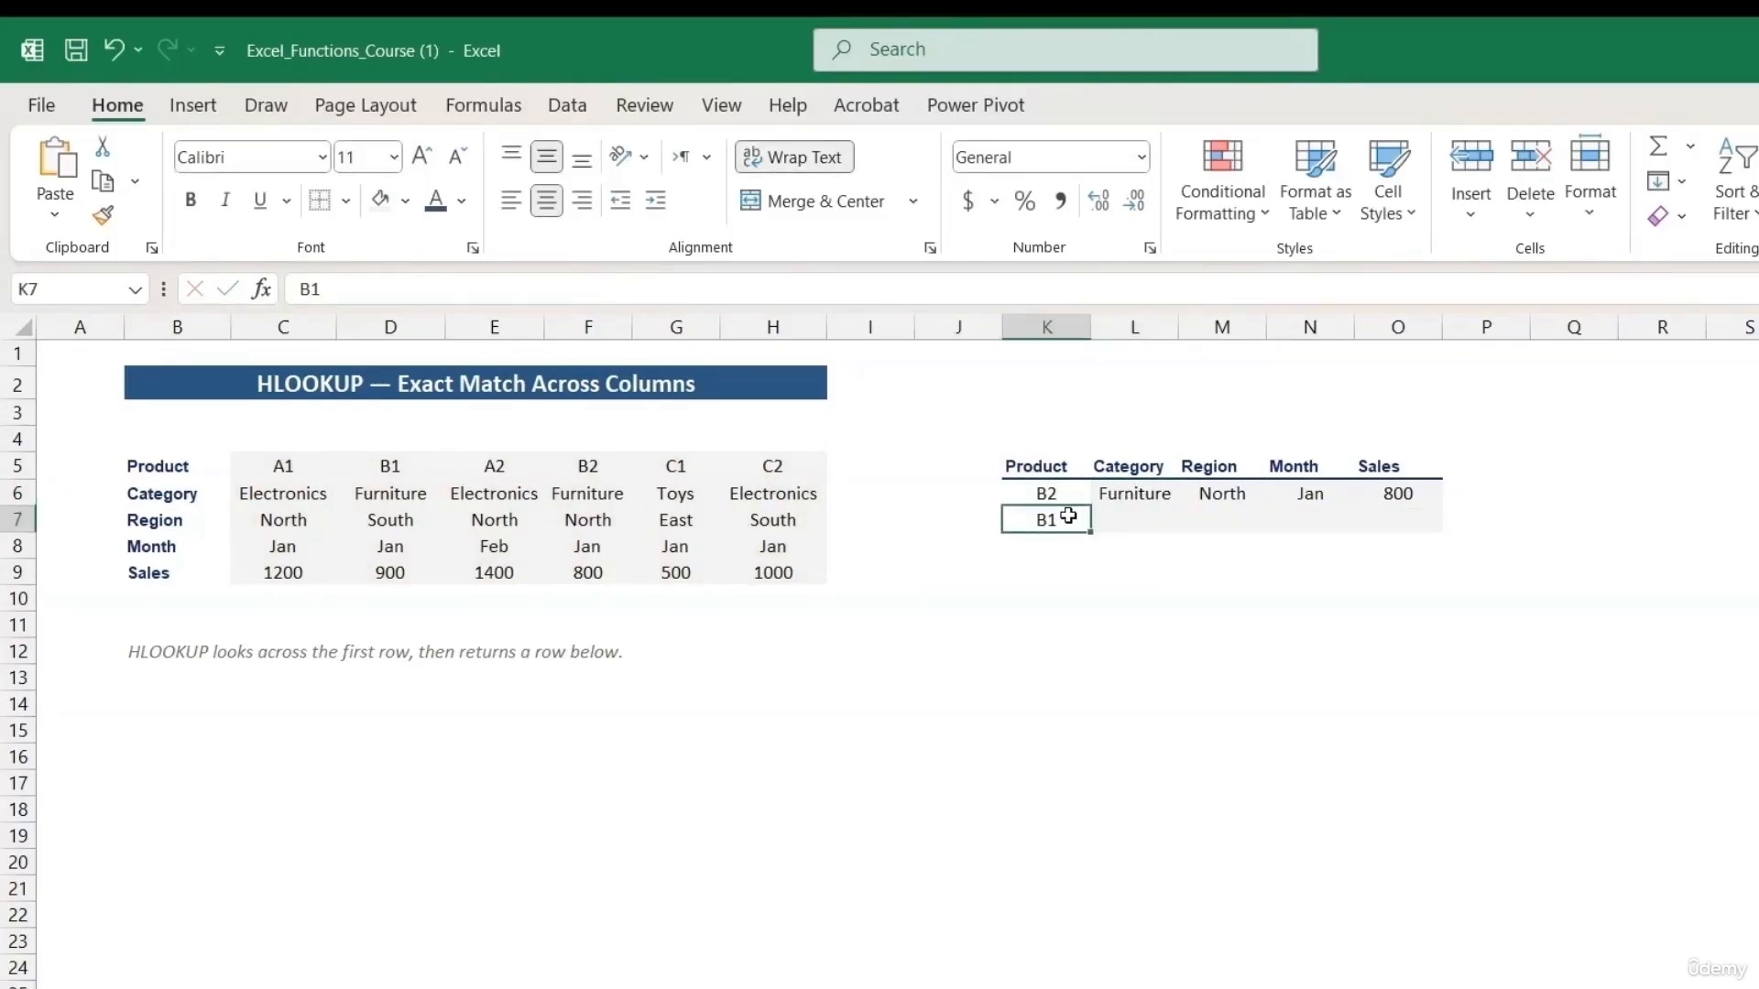
drag(1129, 499, 1436, 523)
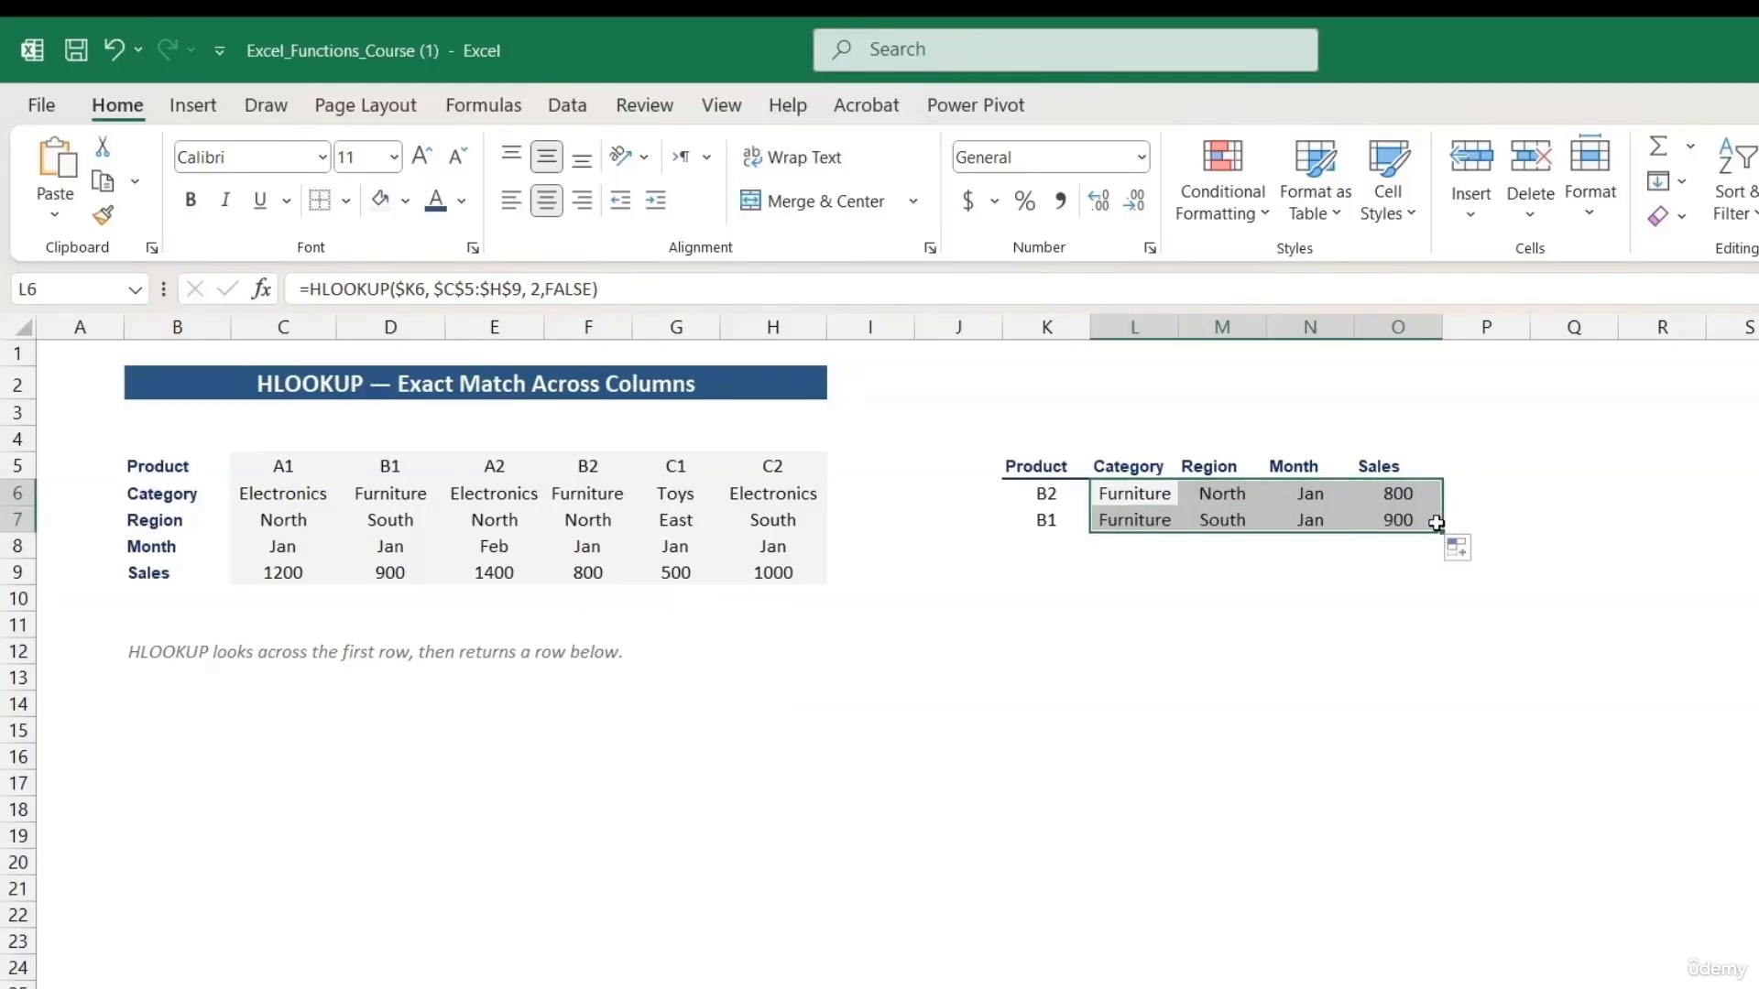
click(1392, 562)
click(1315, 566)
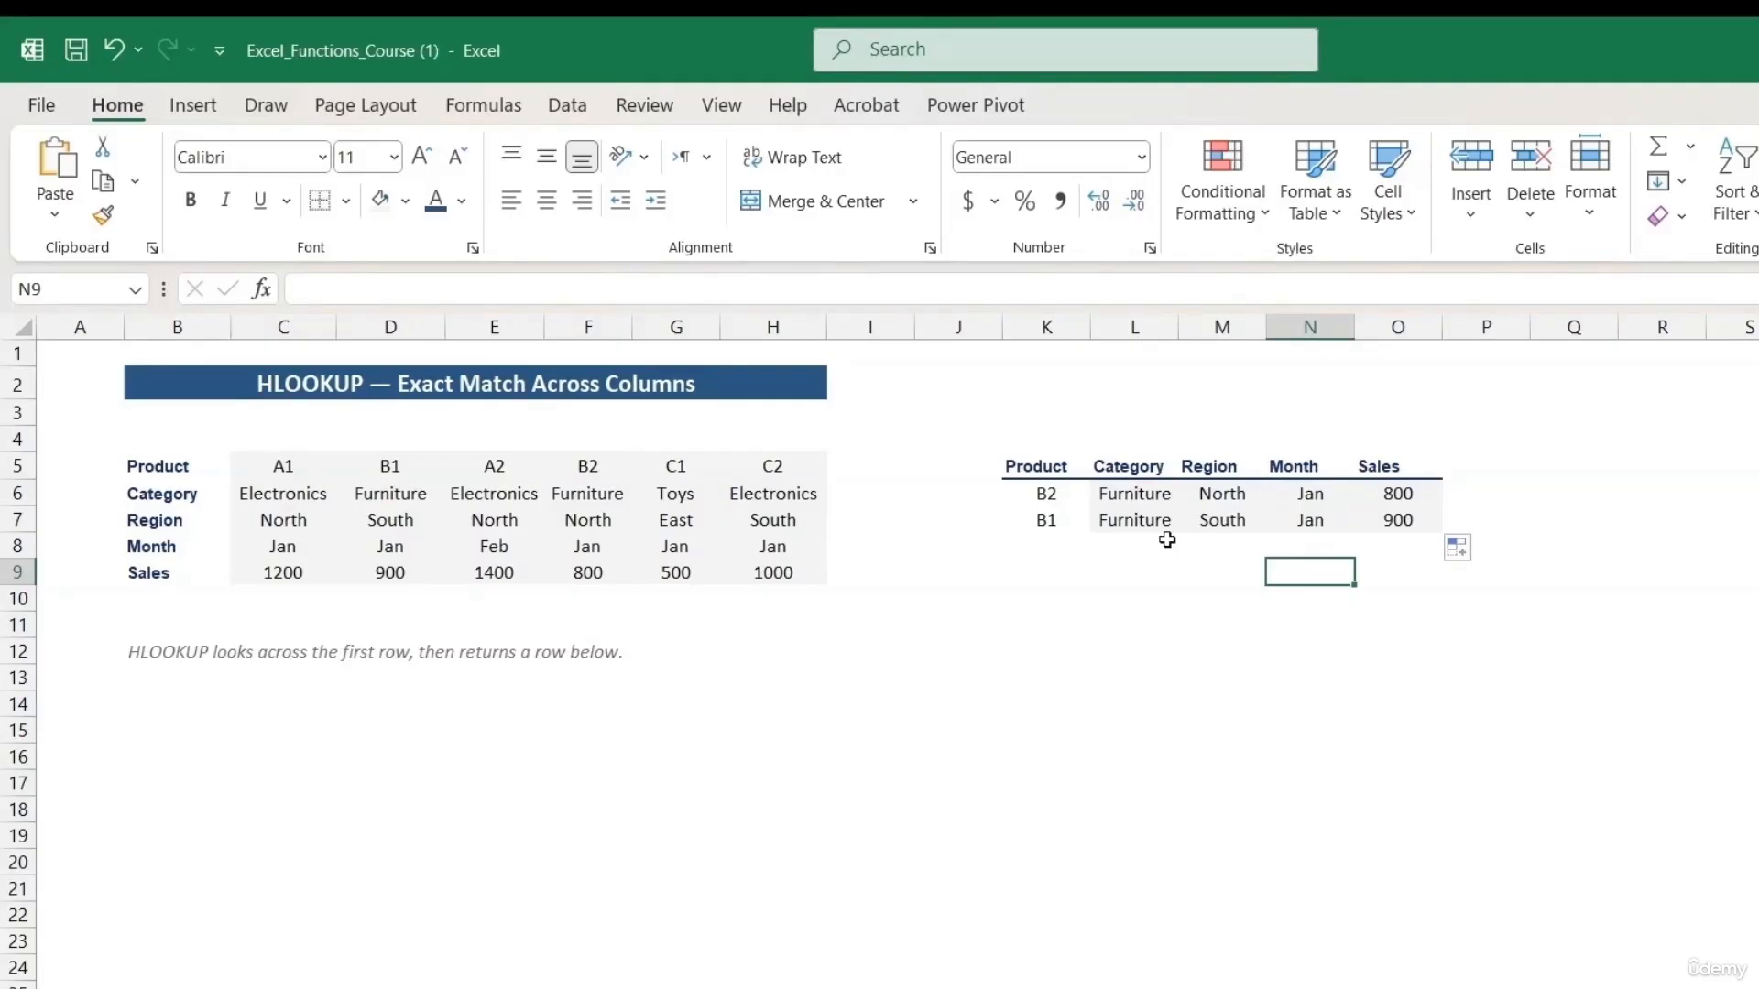
Change the lookup products to A1 in K6 and C1 in K7.
click(1052, 493)
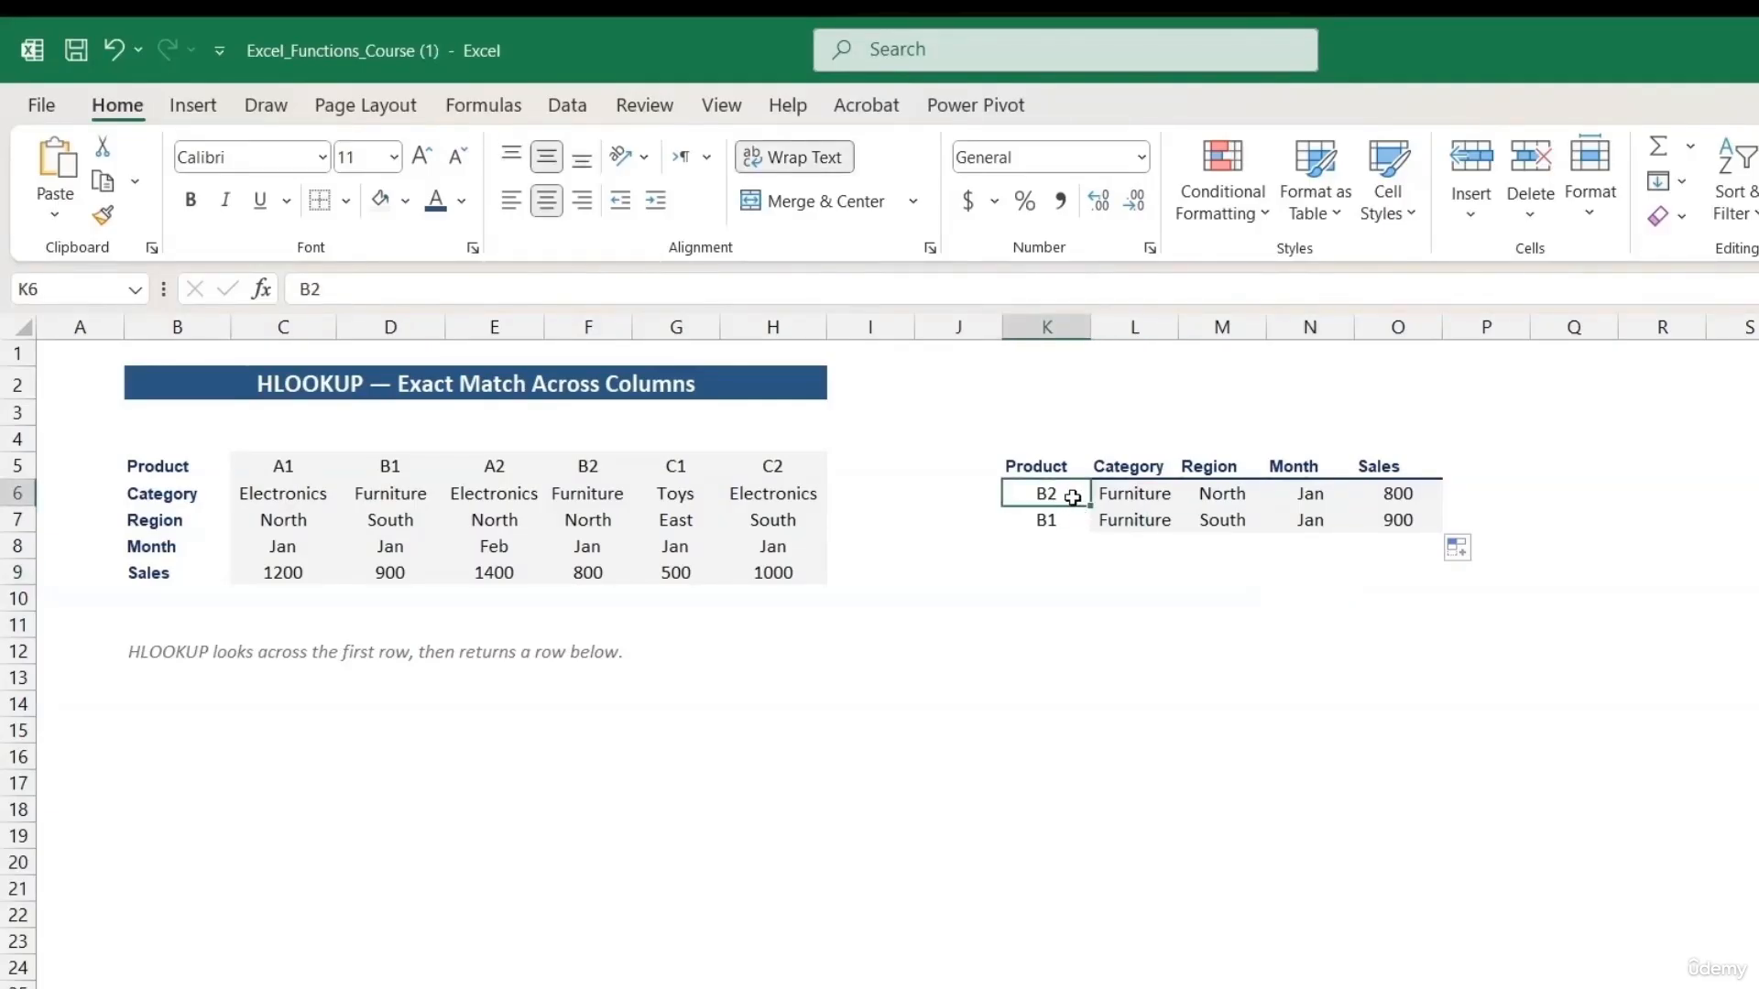
text(a)
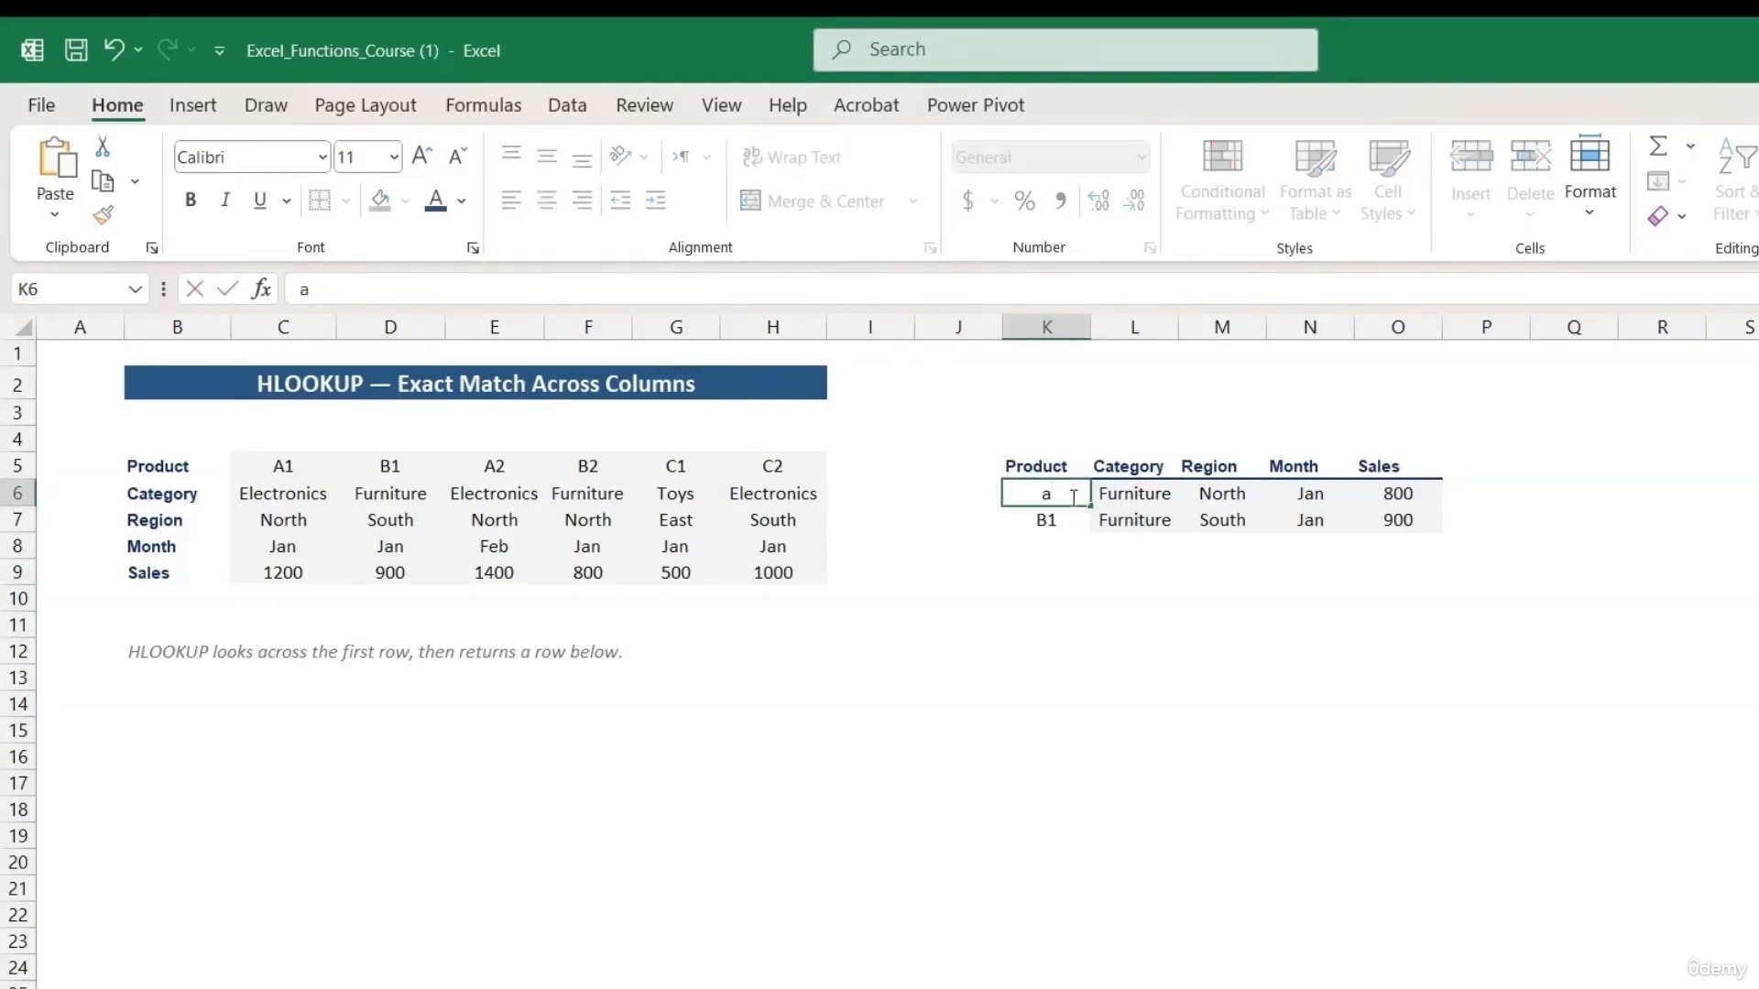
key(BackSpace)
text(A1)
key(Return)
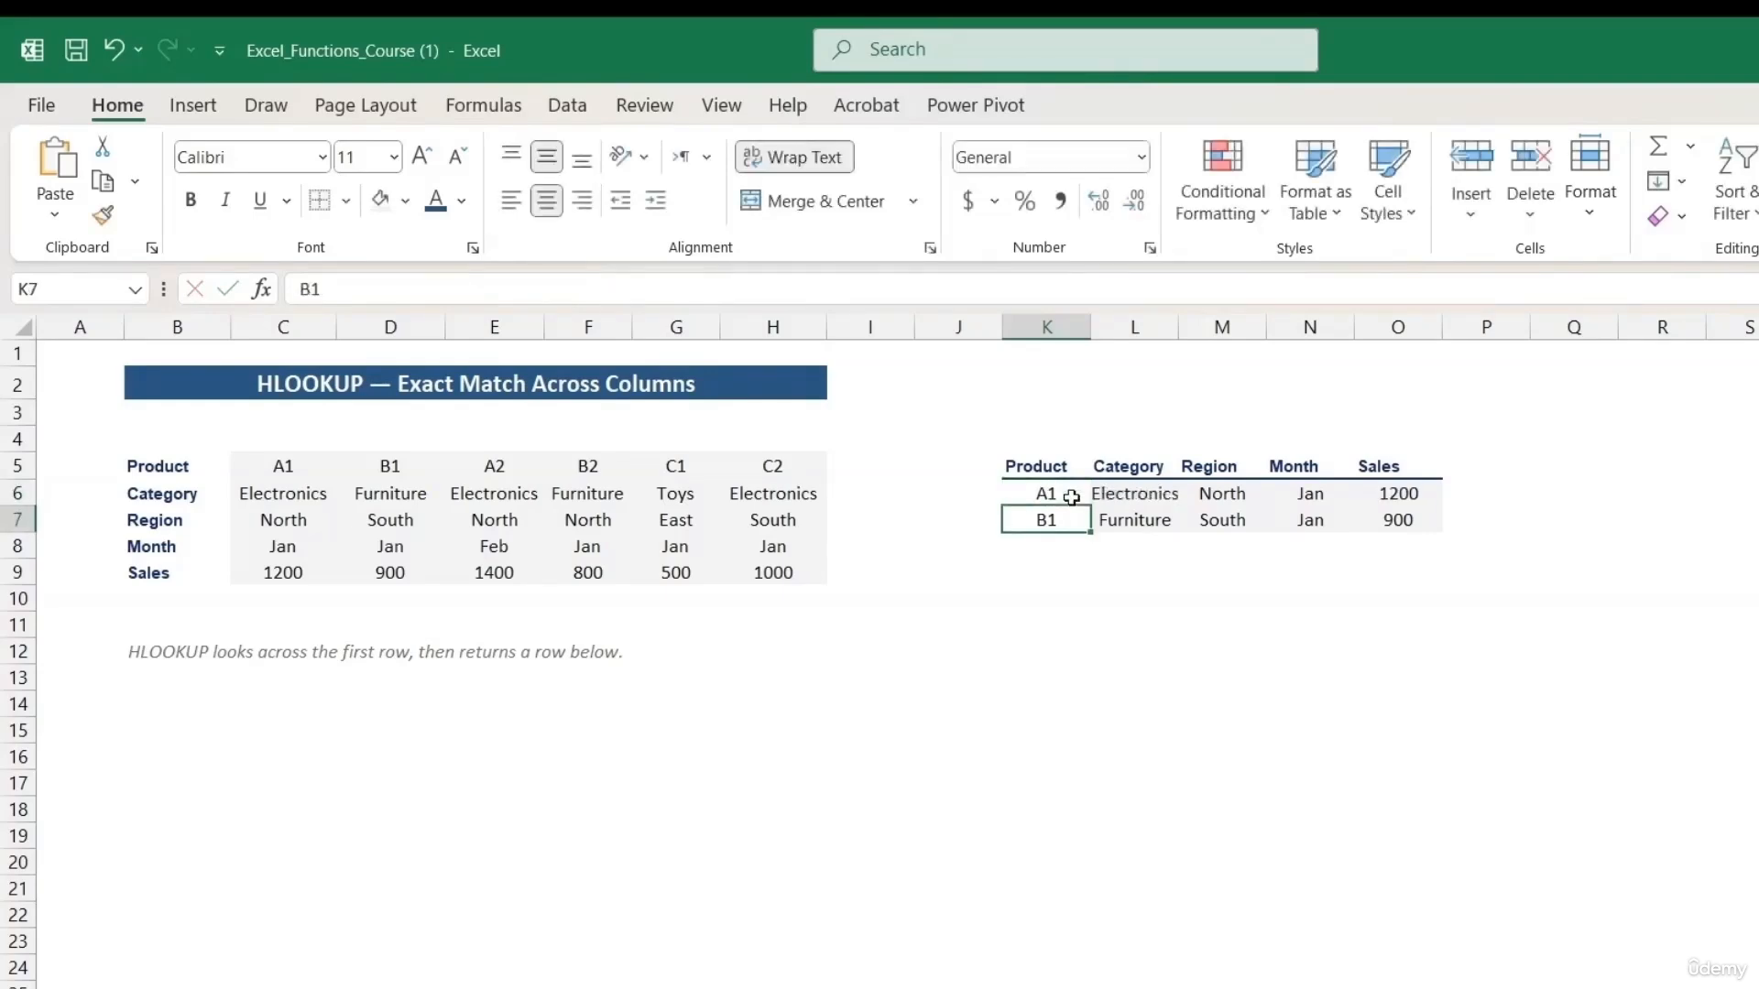
text(C1)
key(Return)
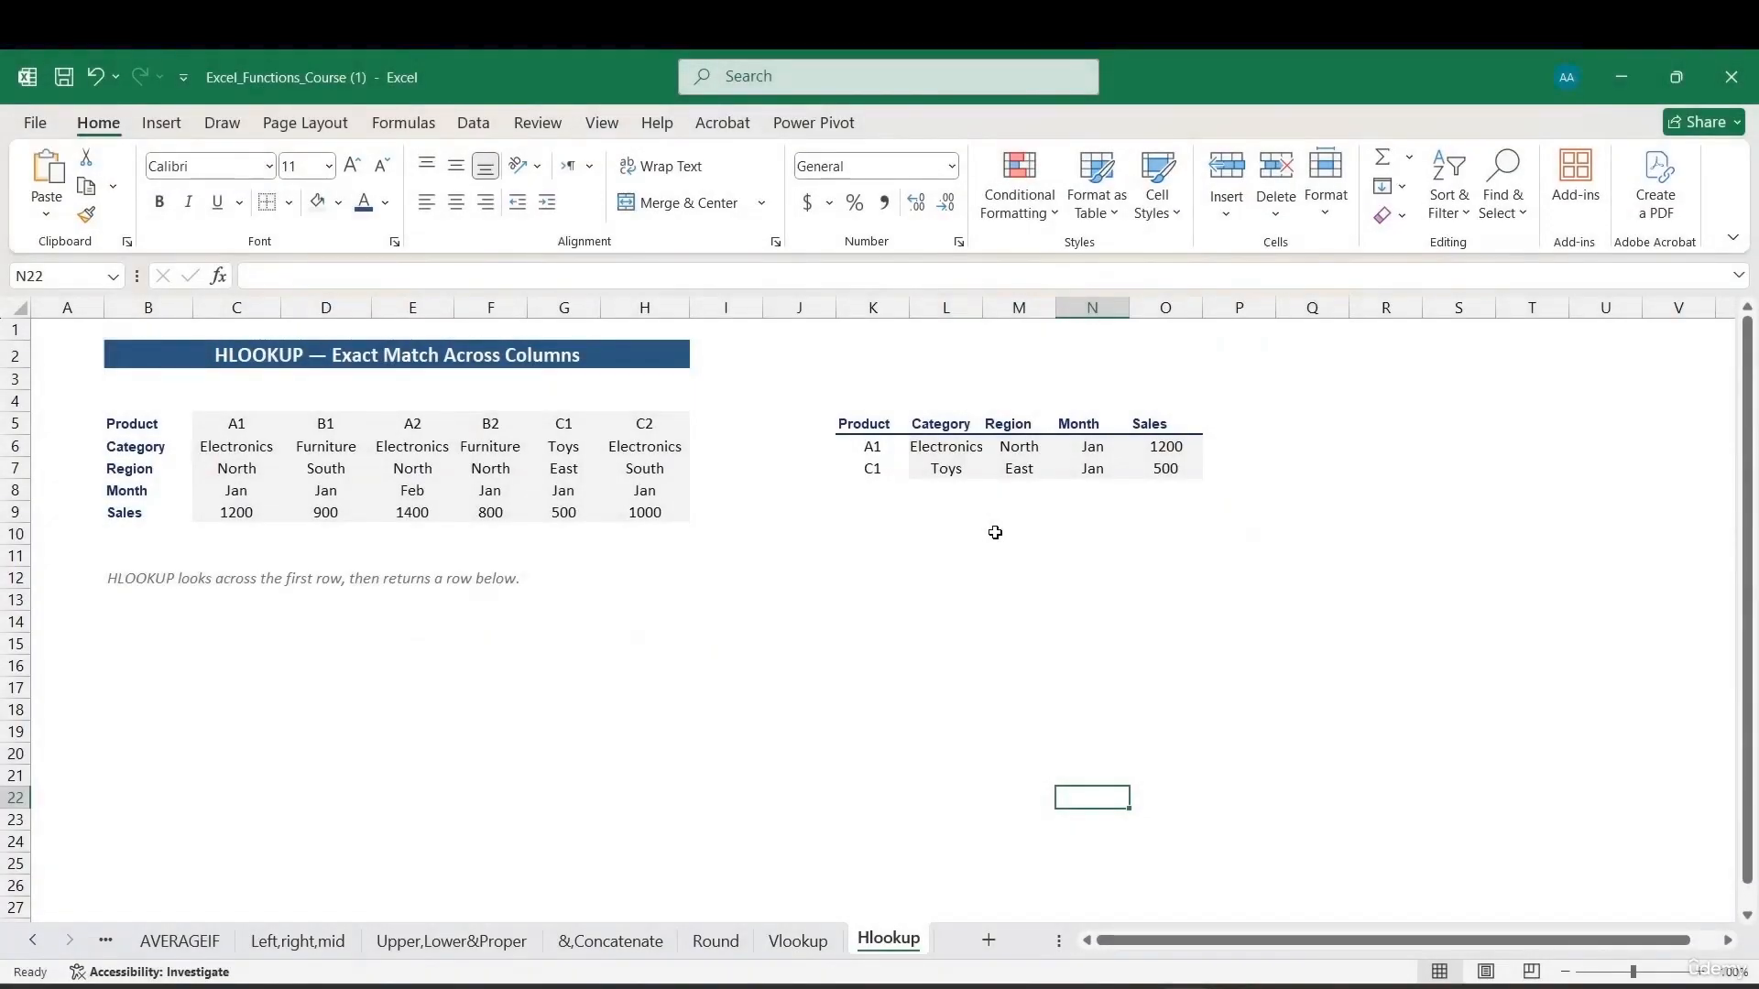
Copy the lookup result table K5:O7 with its headers.
drag(881, 423, 1189, 468)
key(ctrl+c)
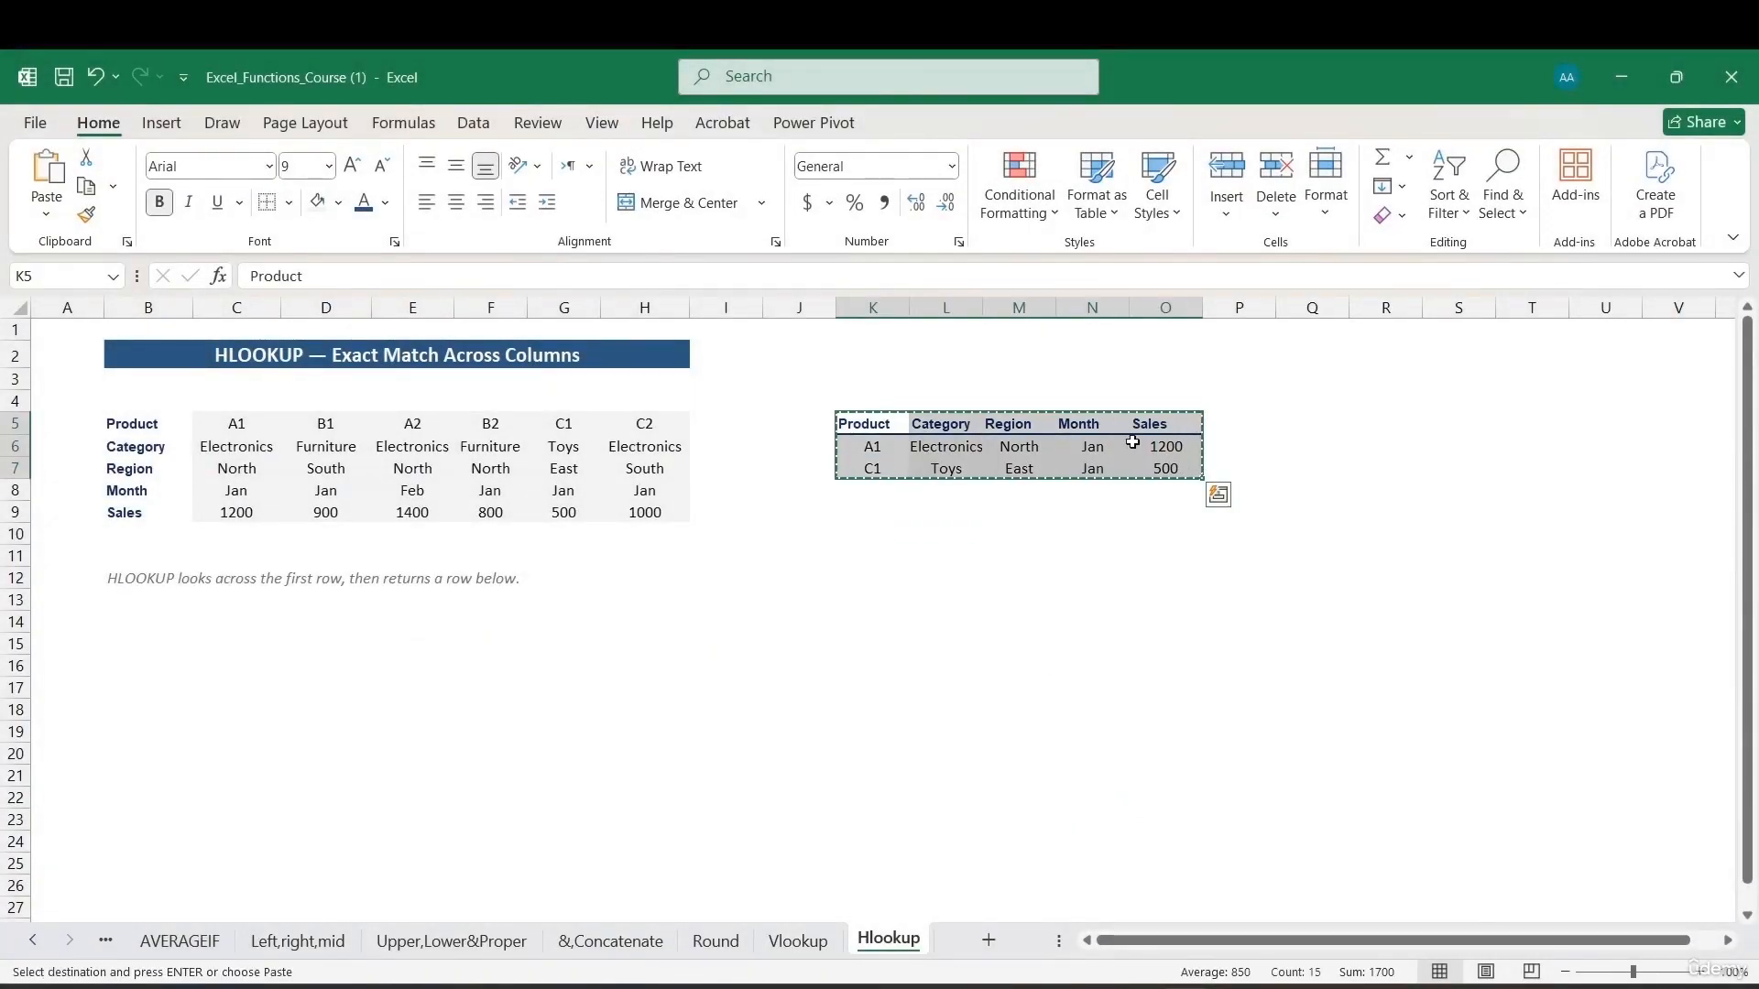
Try pasting the copied table at K15, and undo the paste.
click(860, 625)
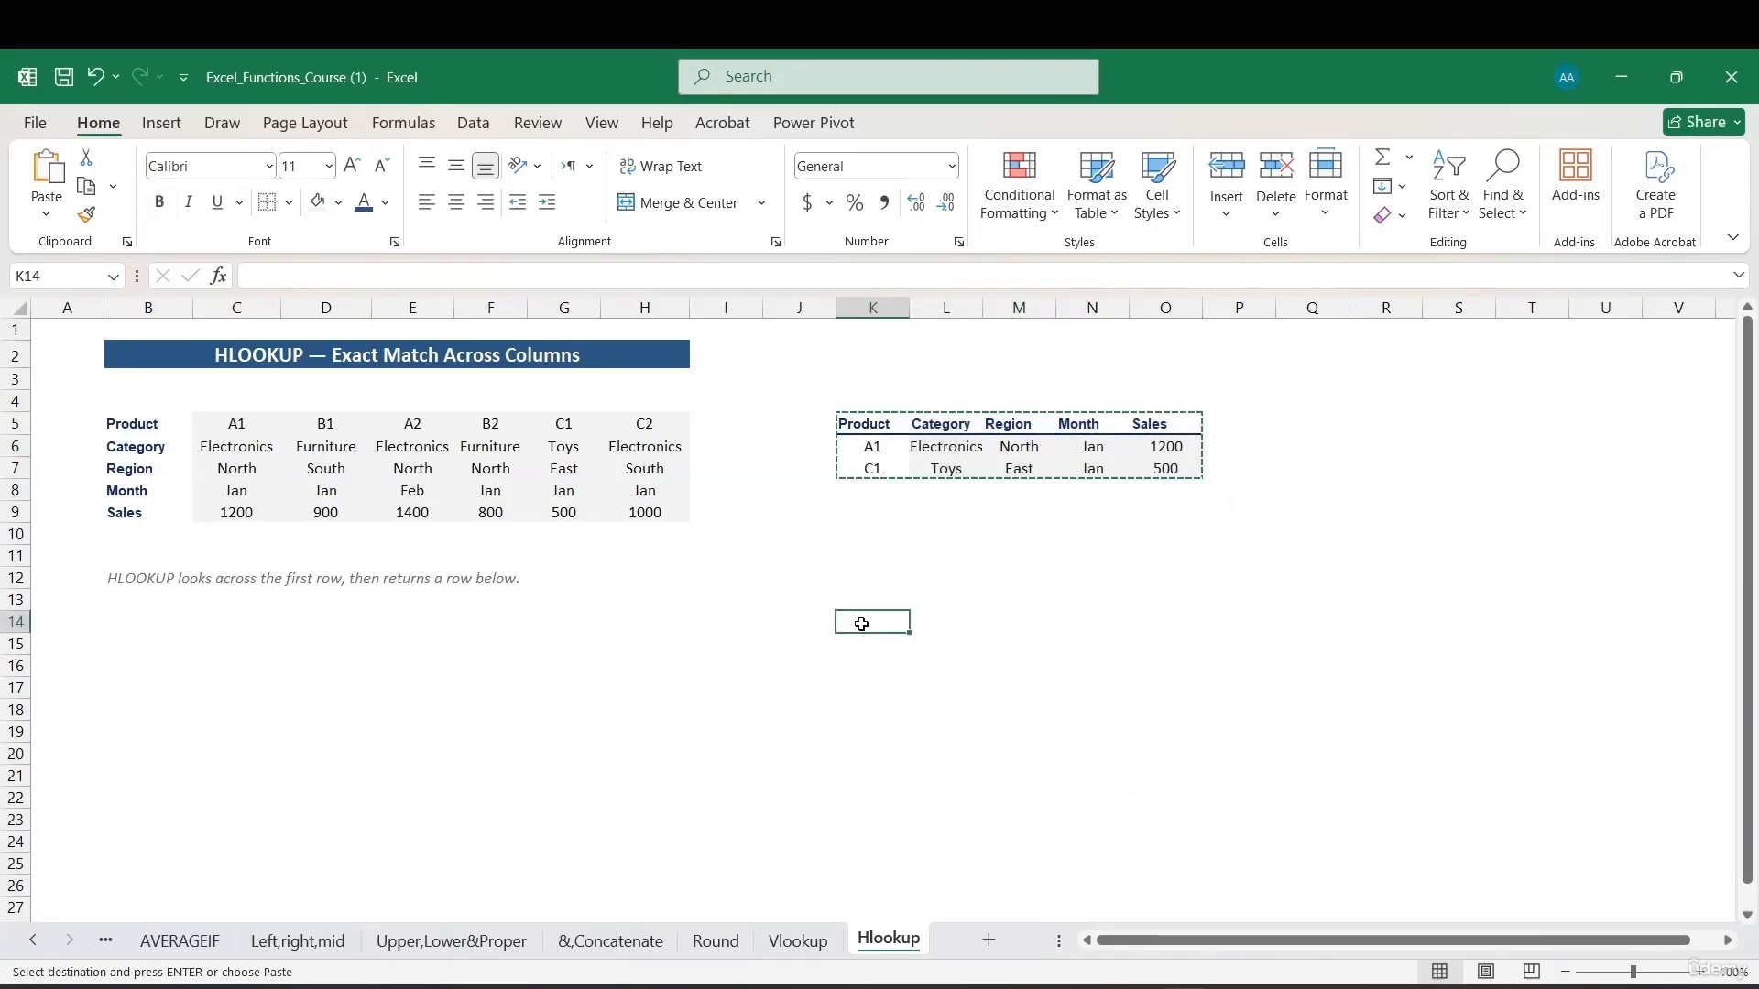
click(862, 644)
key(ctrl+v)
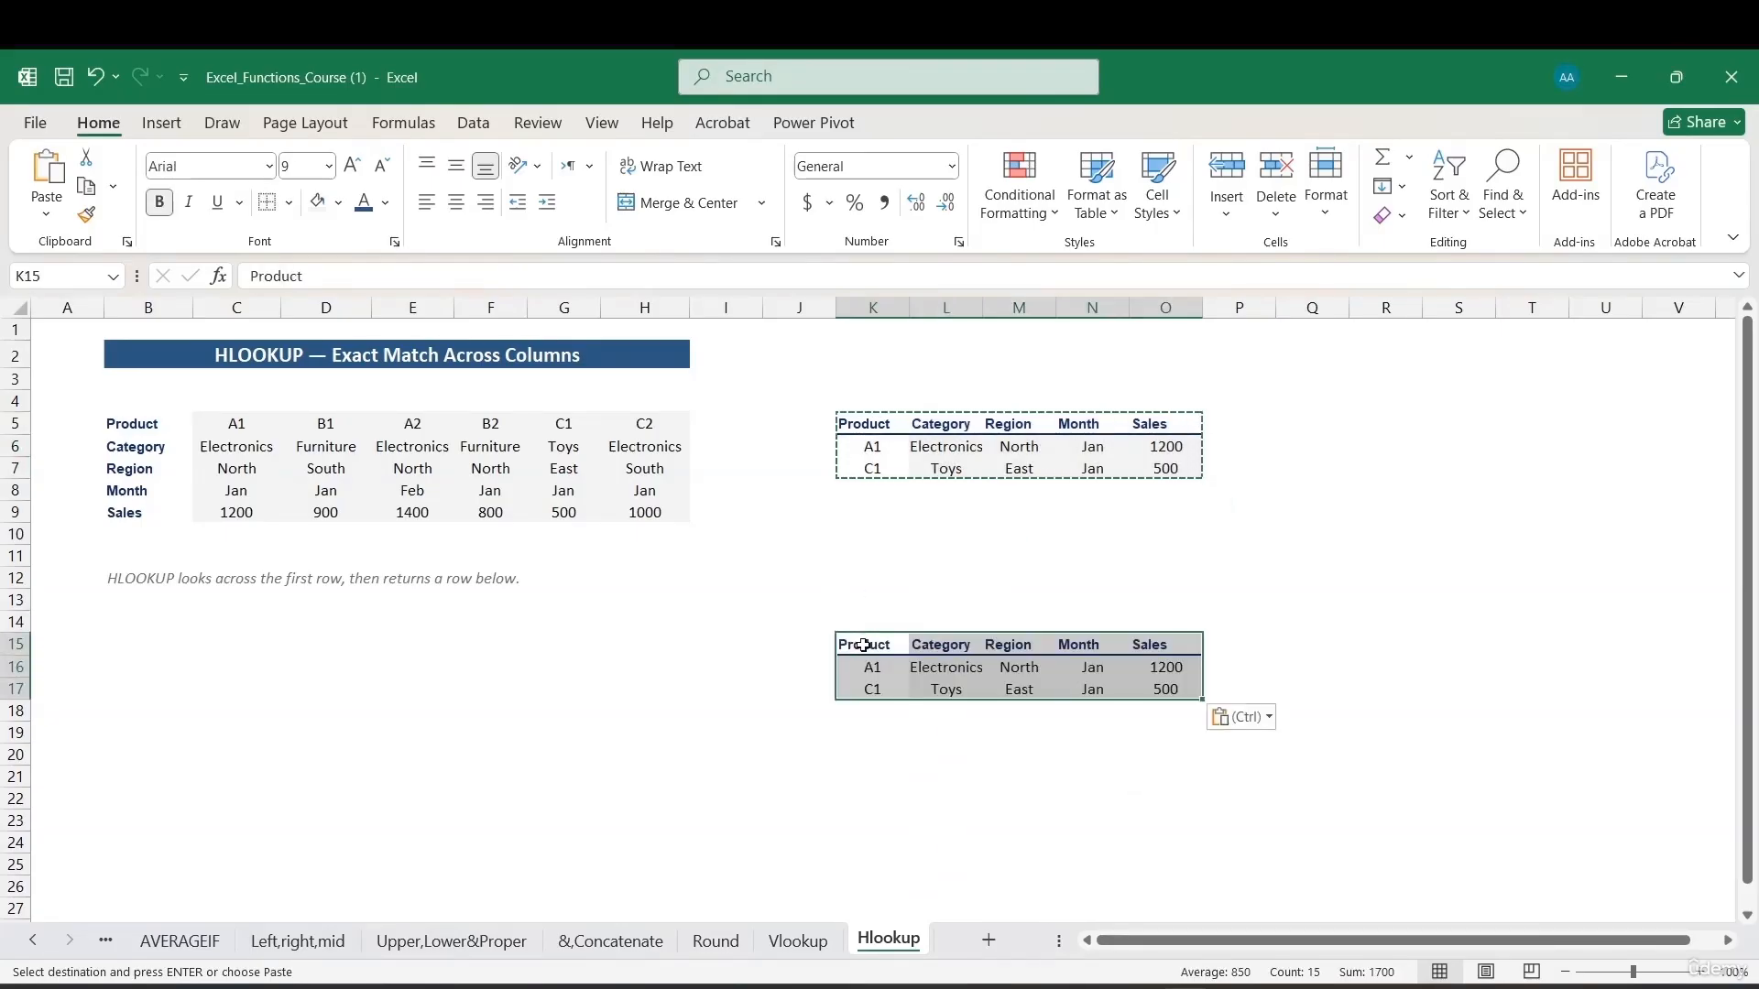
drag(864, 667, 943, 668)
click(865, 670)
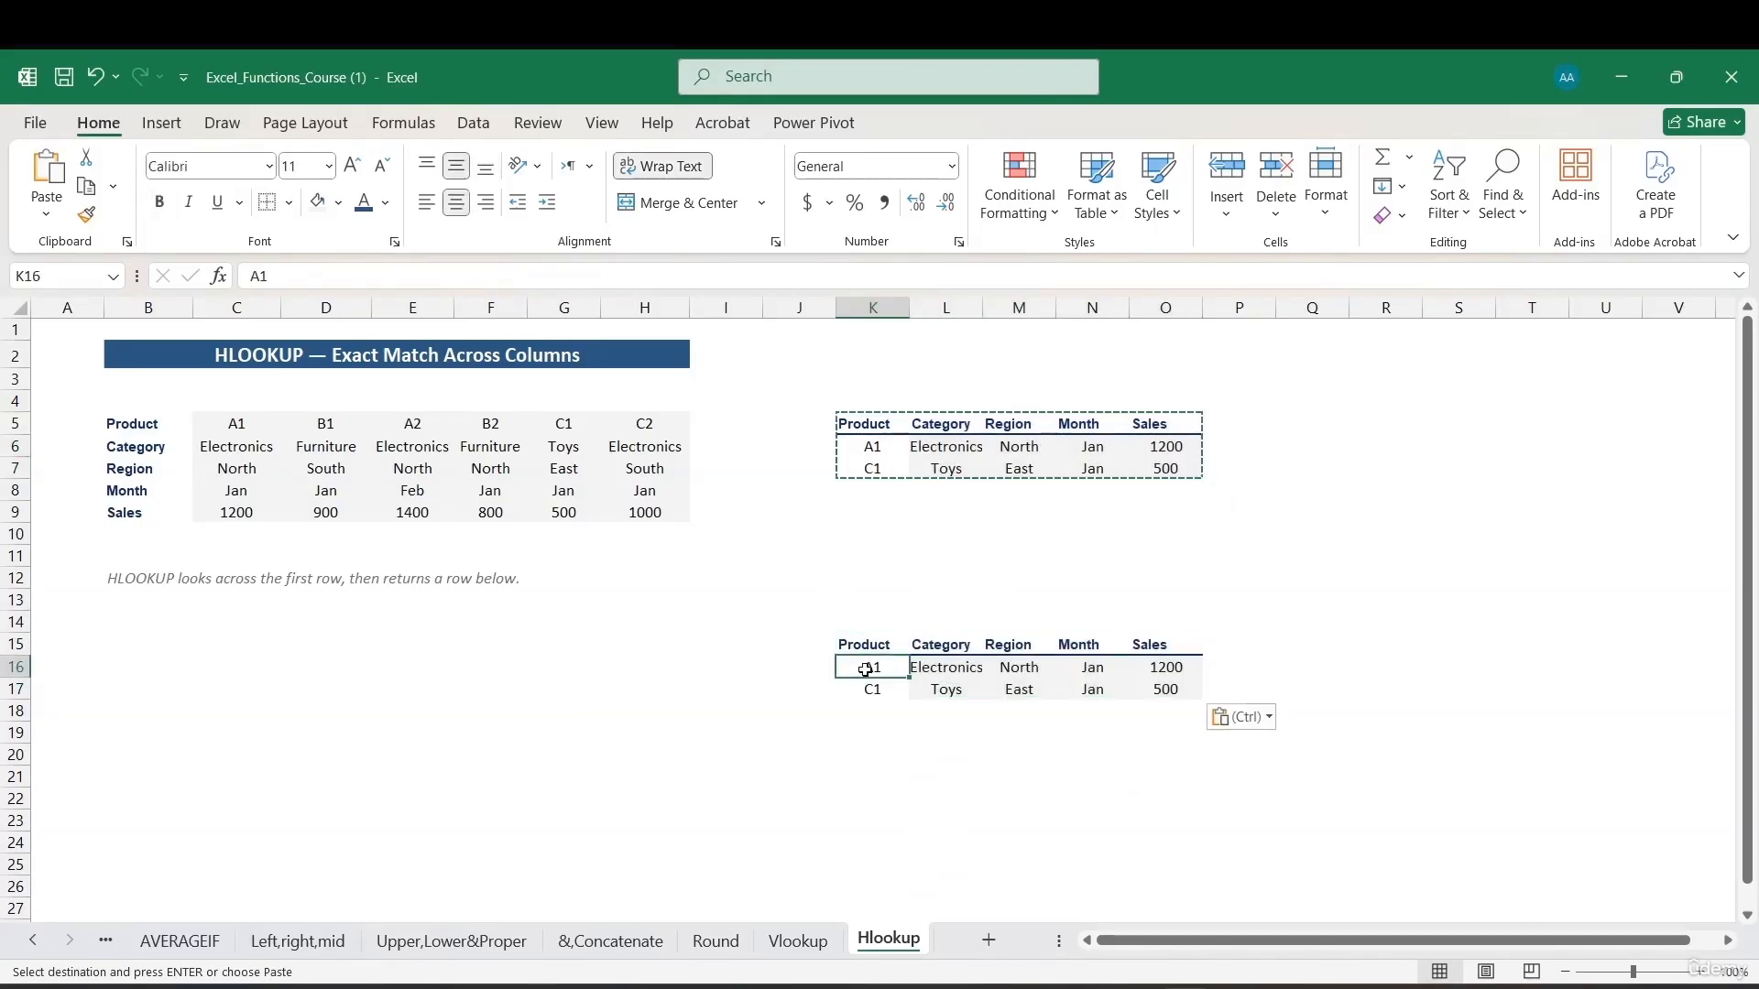
key(ctrl+z)
Paste the copied lookup table at K14 and clear the copy selection.
click(873, 629)
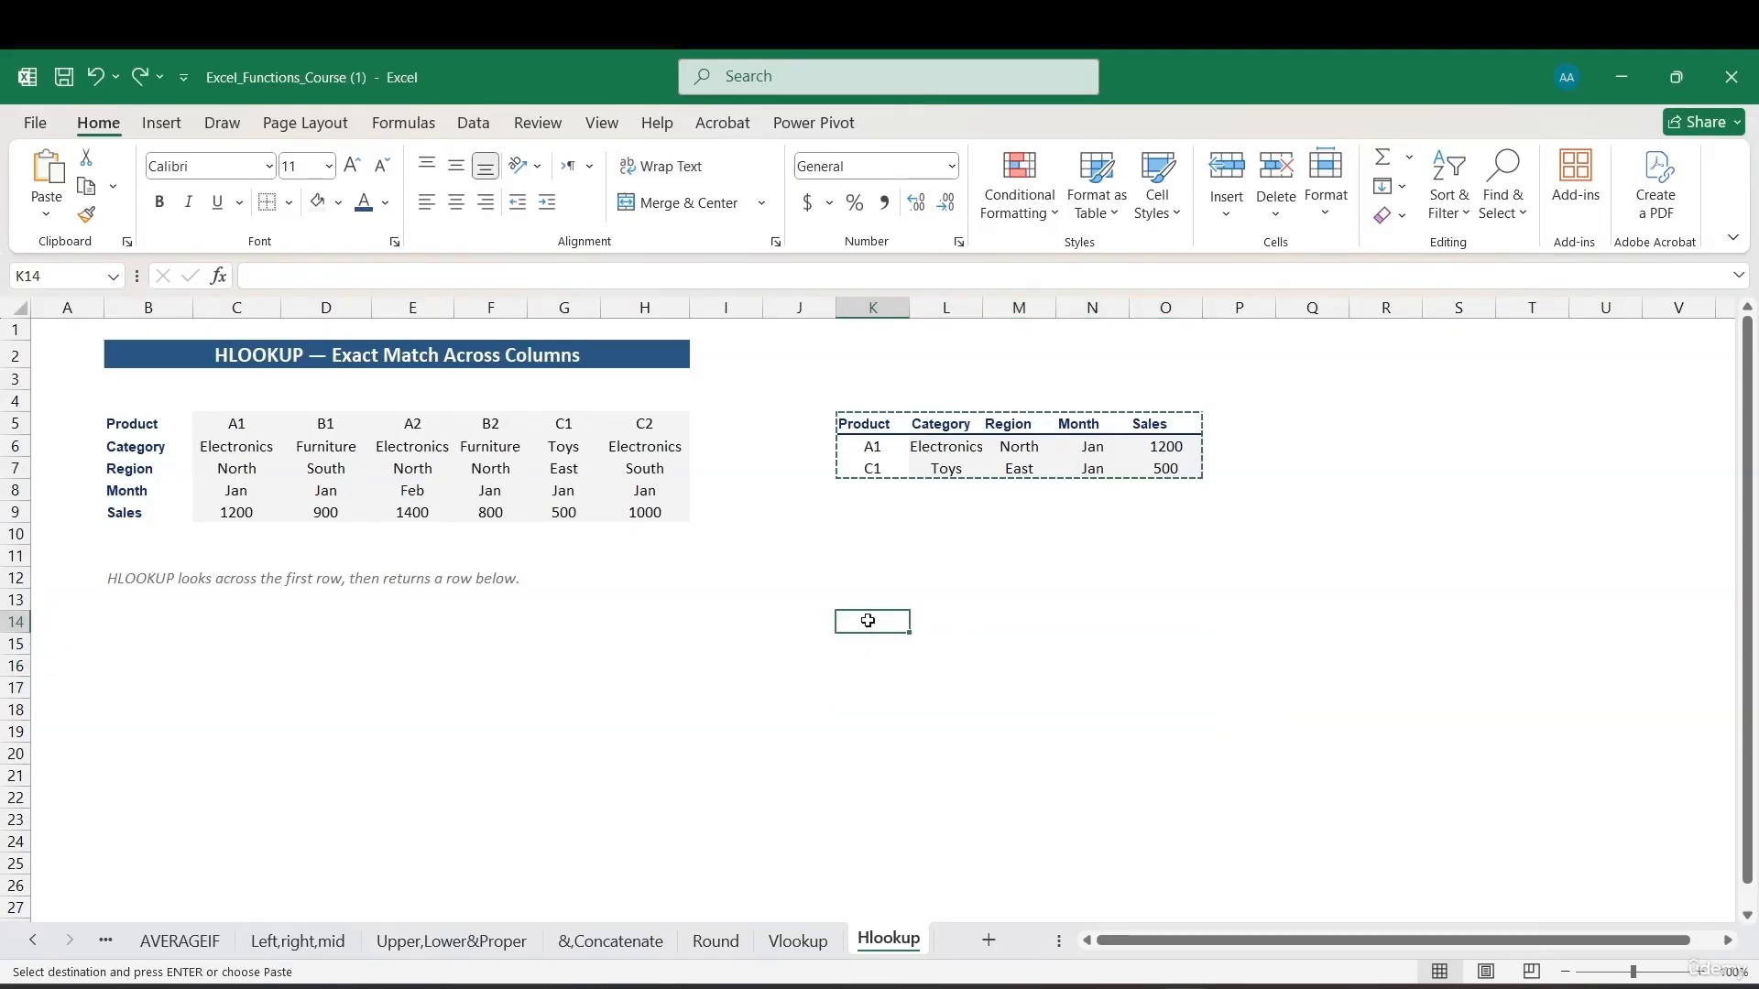
key(ctrl+v)
click(862, 456)
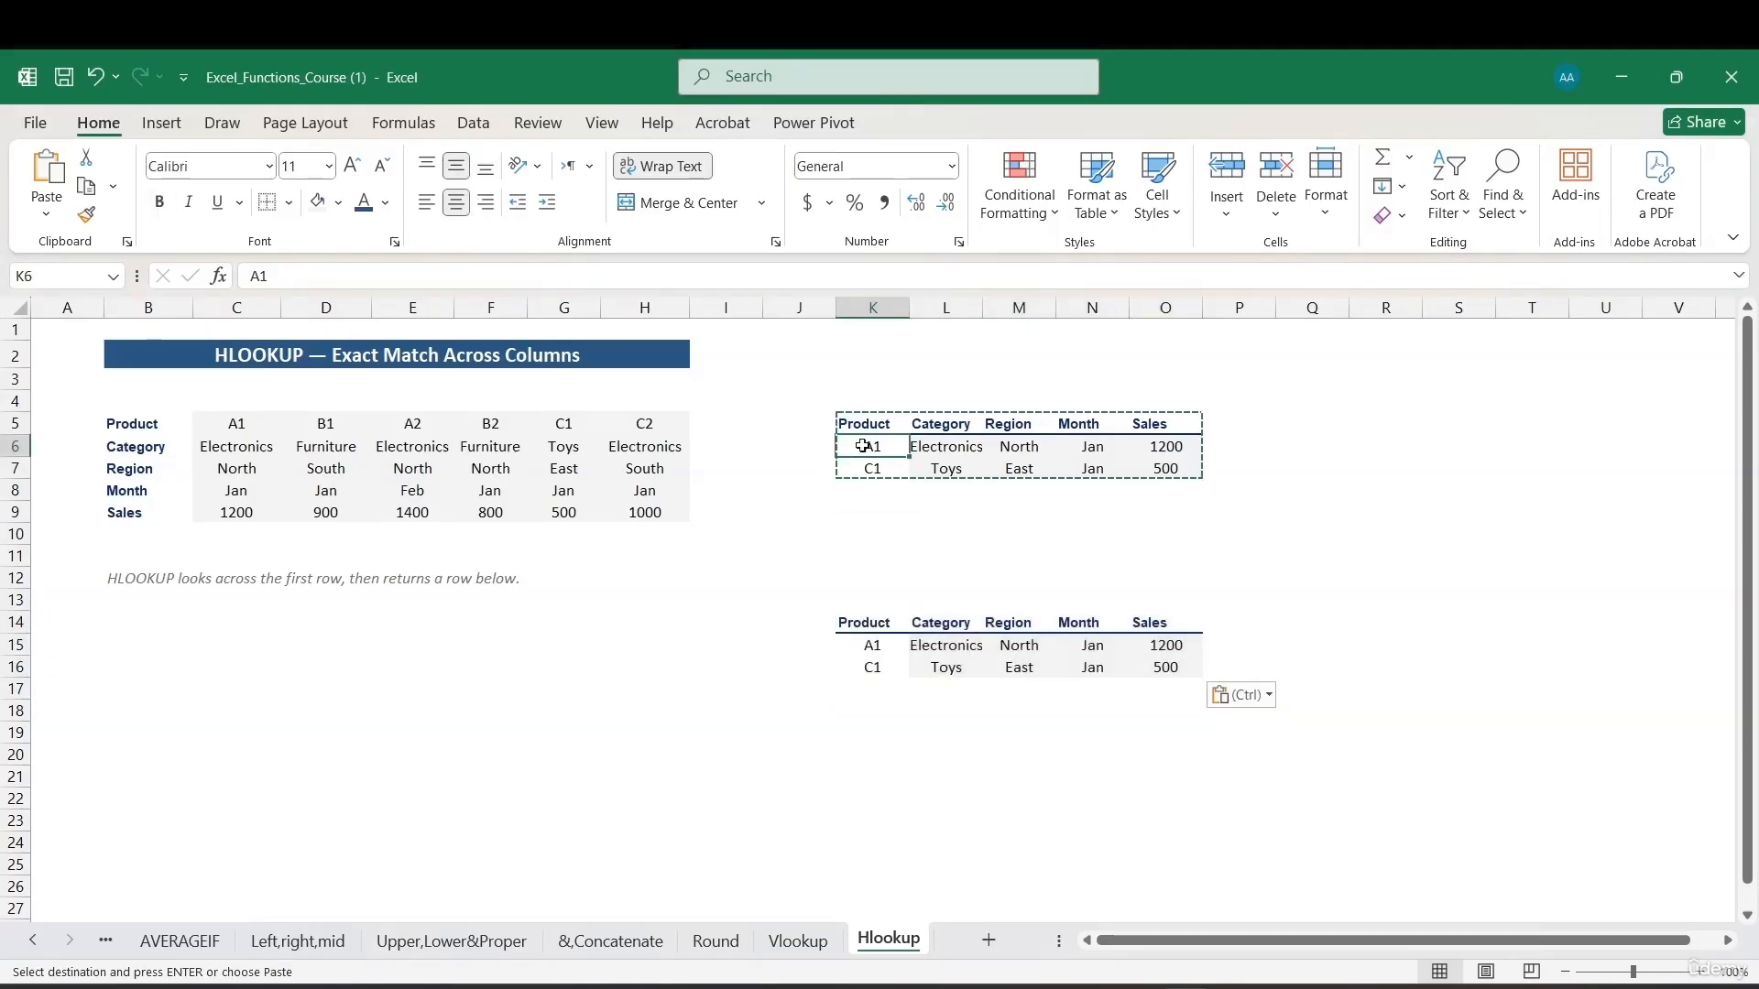
key(Escape)
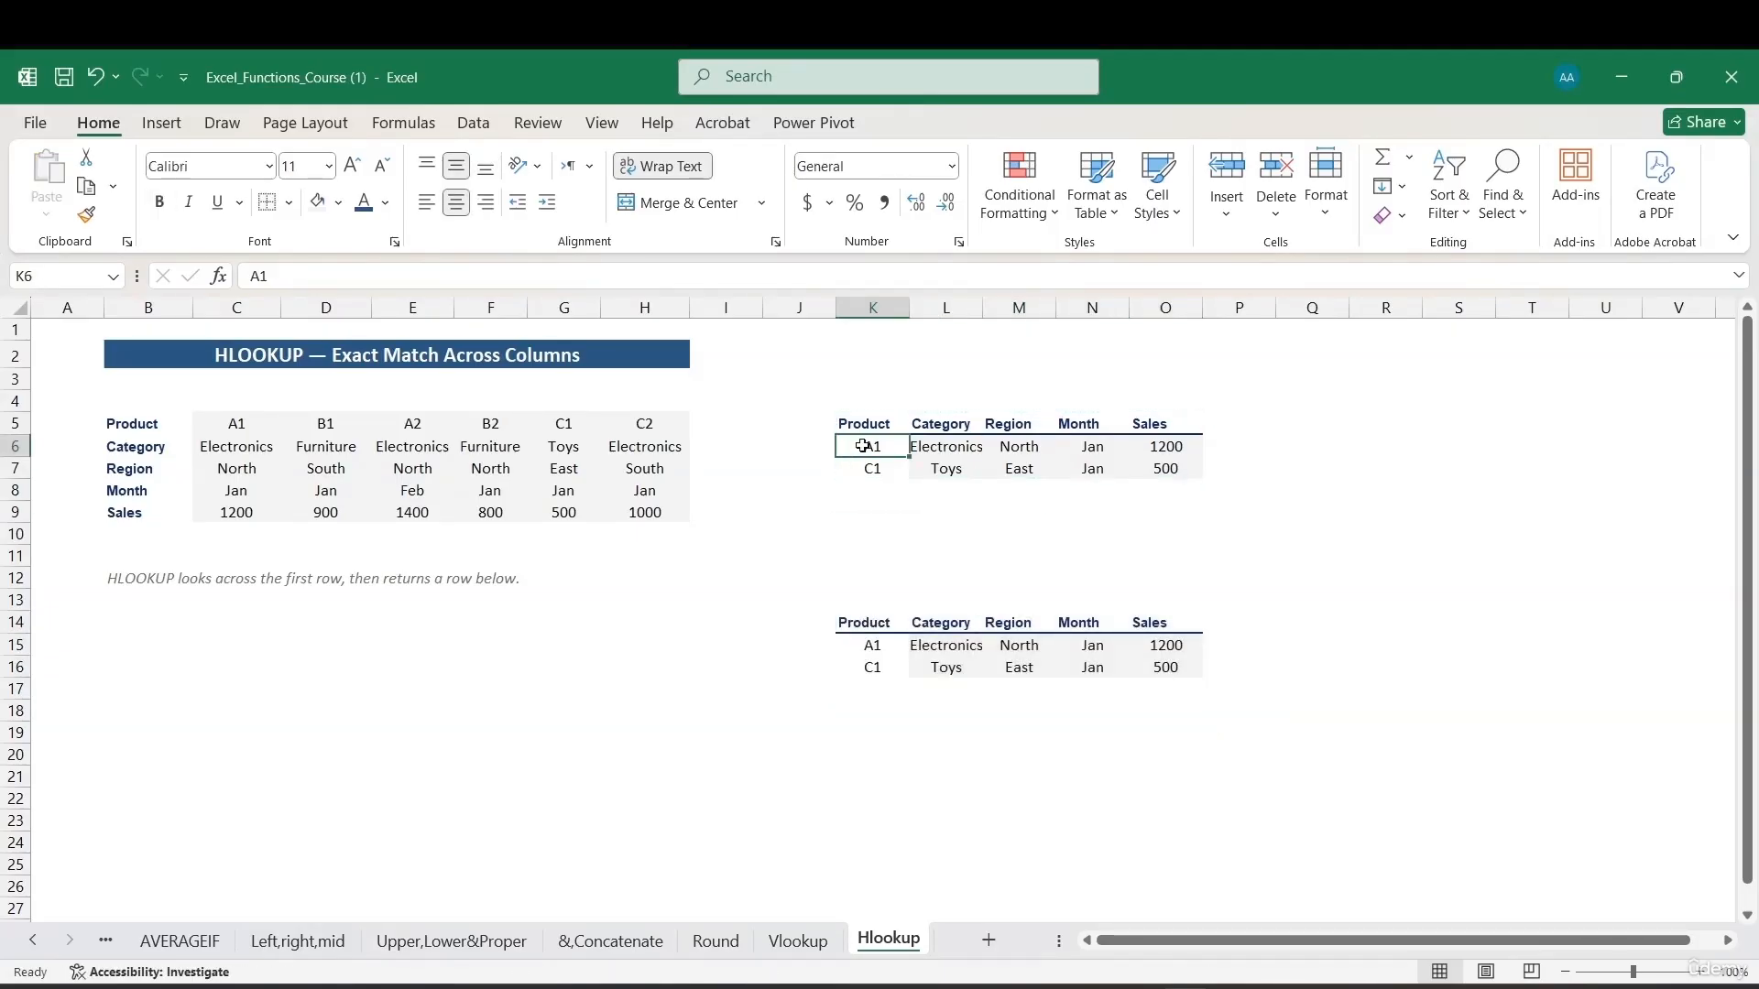
Add a list data validation to the product cells K6:K7 with the product names in $C$5:$H$5 as source.
drag(869, 454, 877, 472)
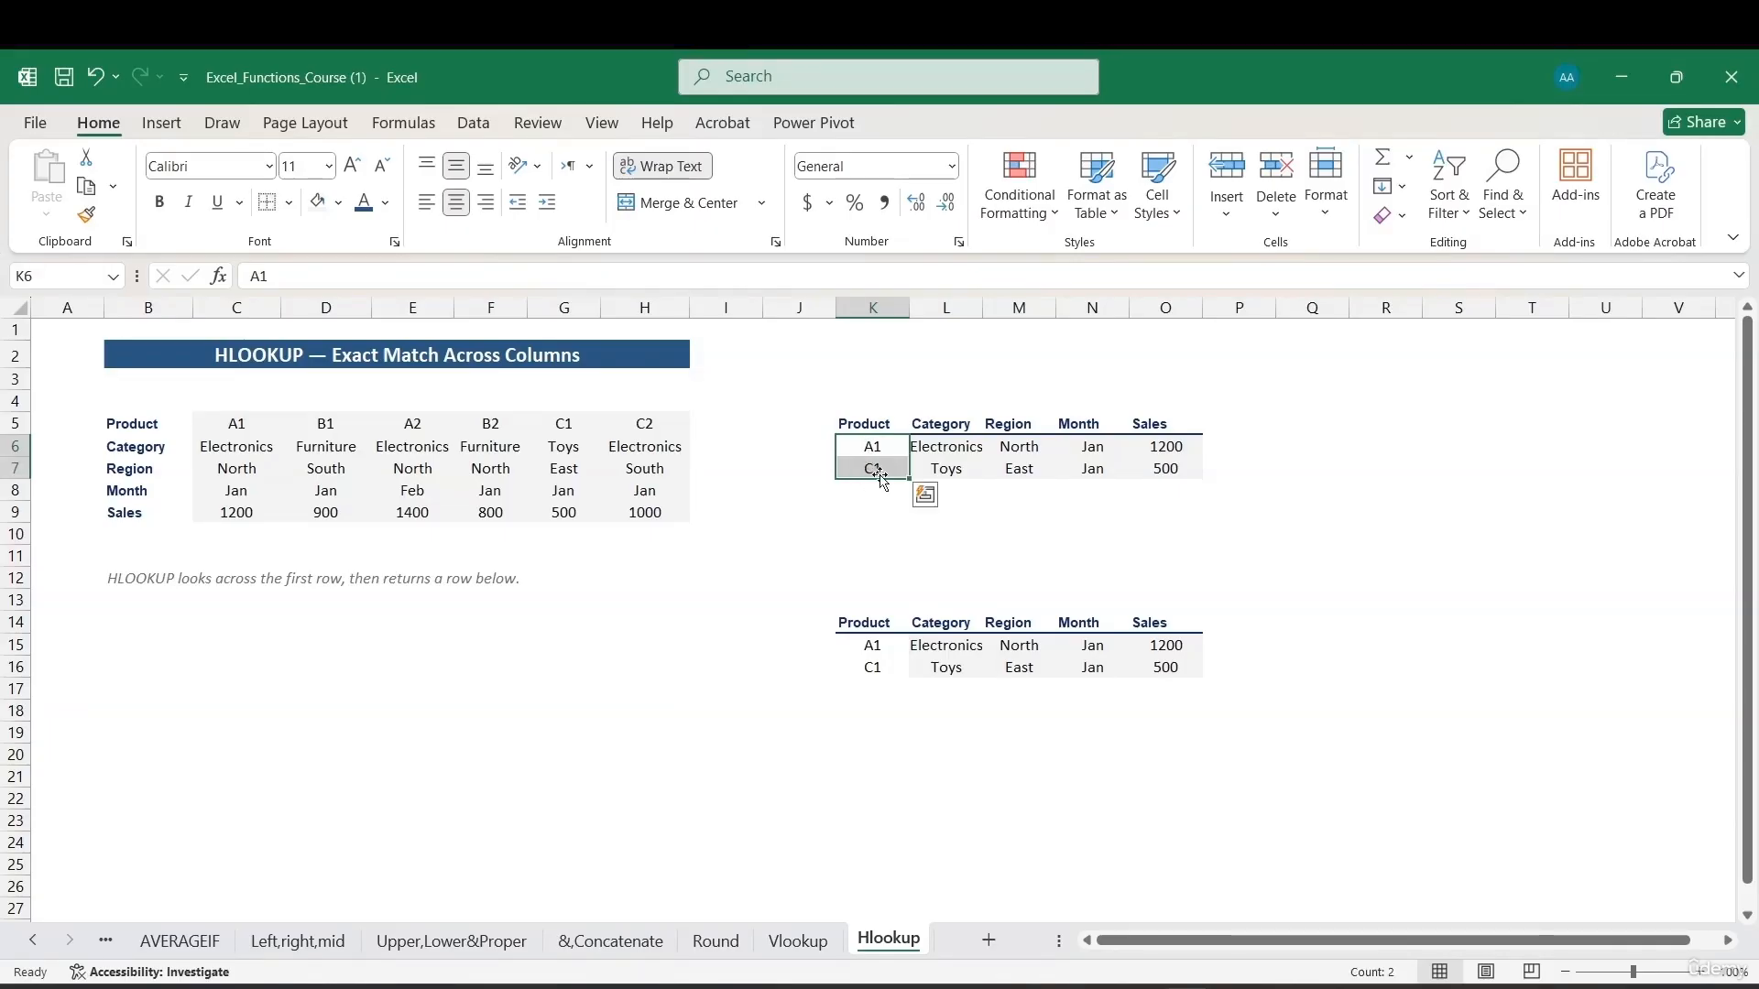
click(470, 127)
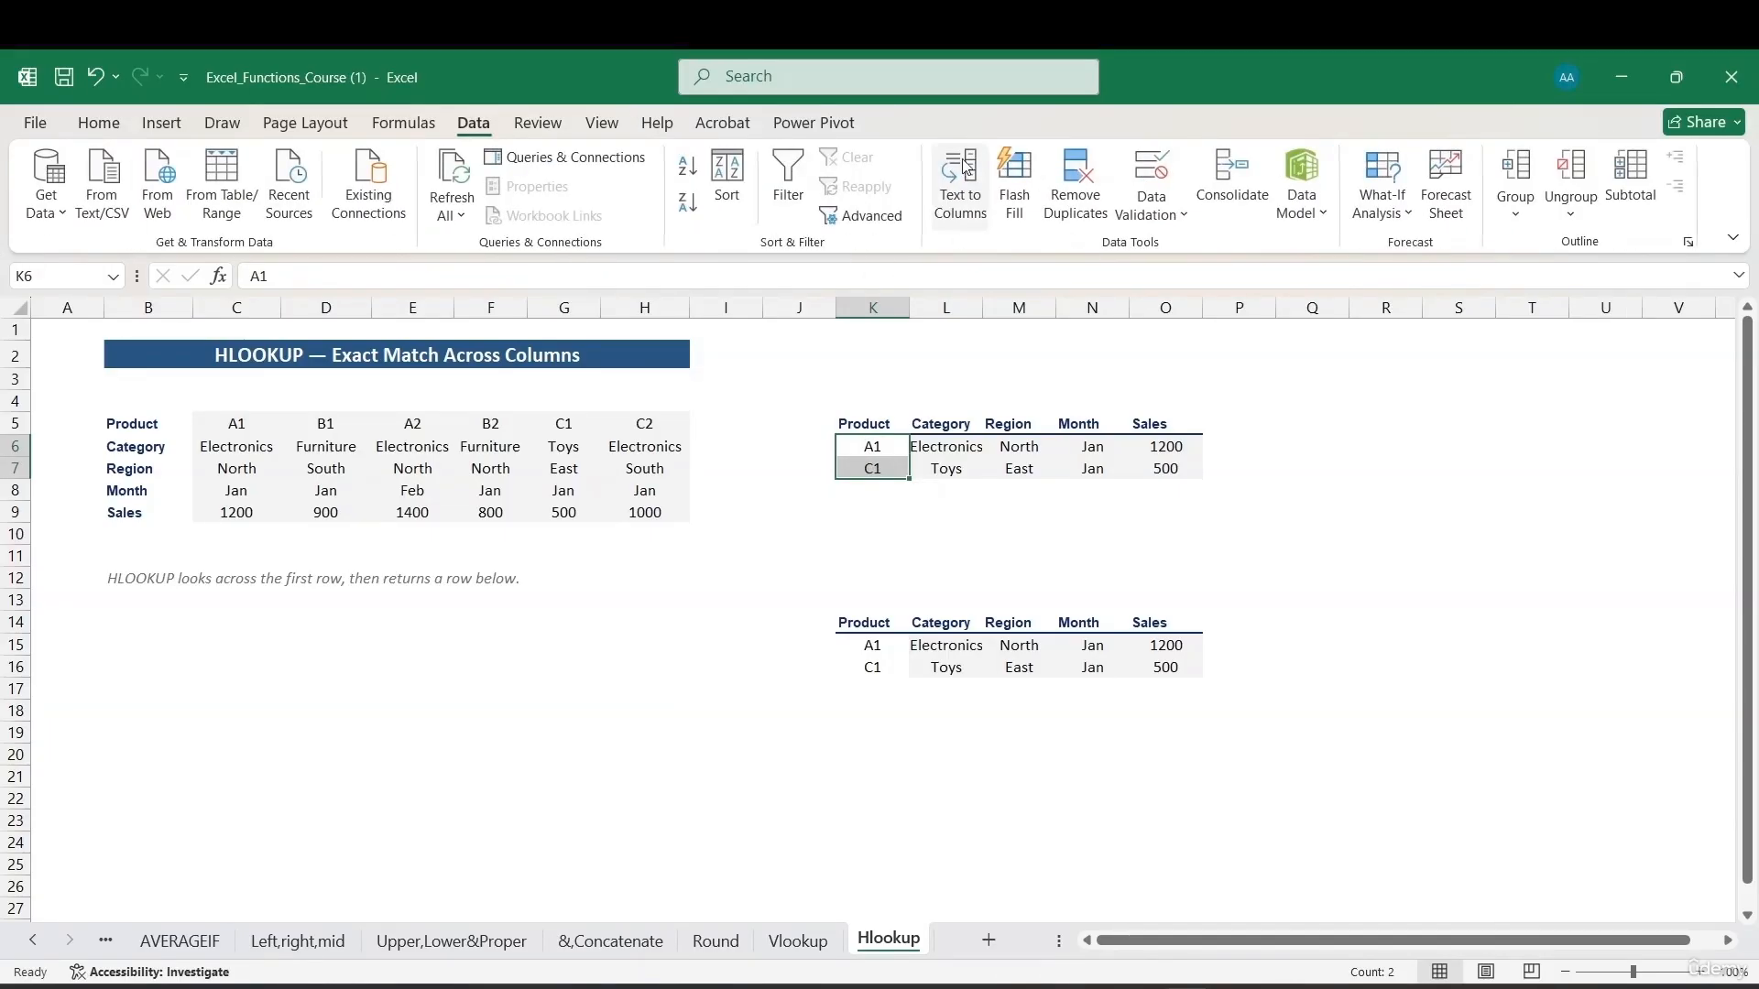
click(1174, 215)
click(1176, 250)
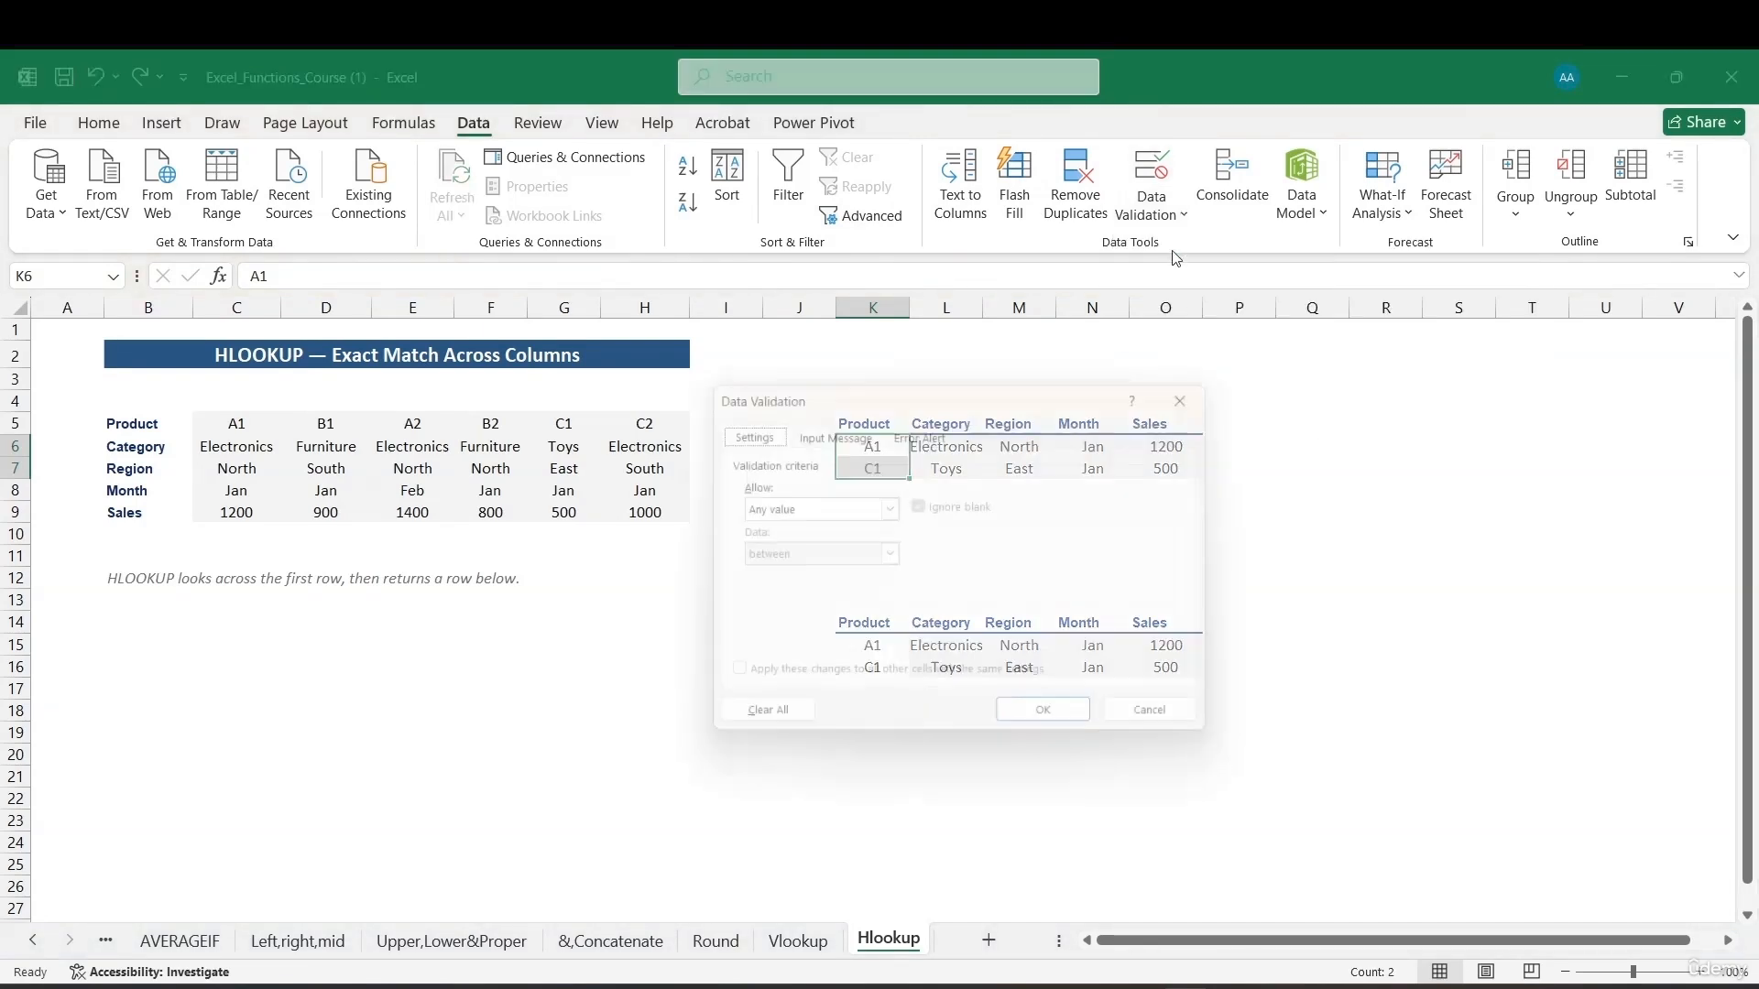
click(759, 507)
click(768, 571)
click(767, 603)
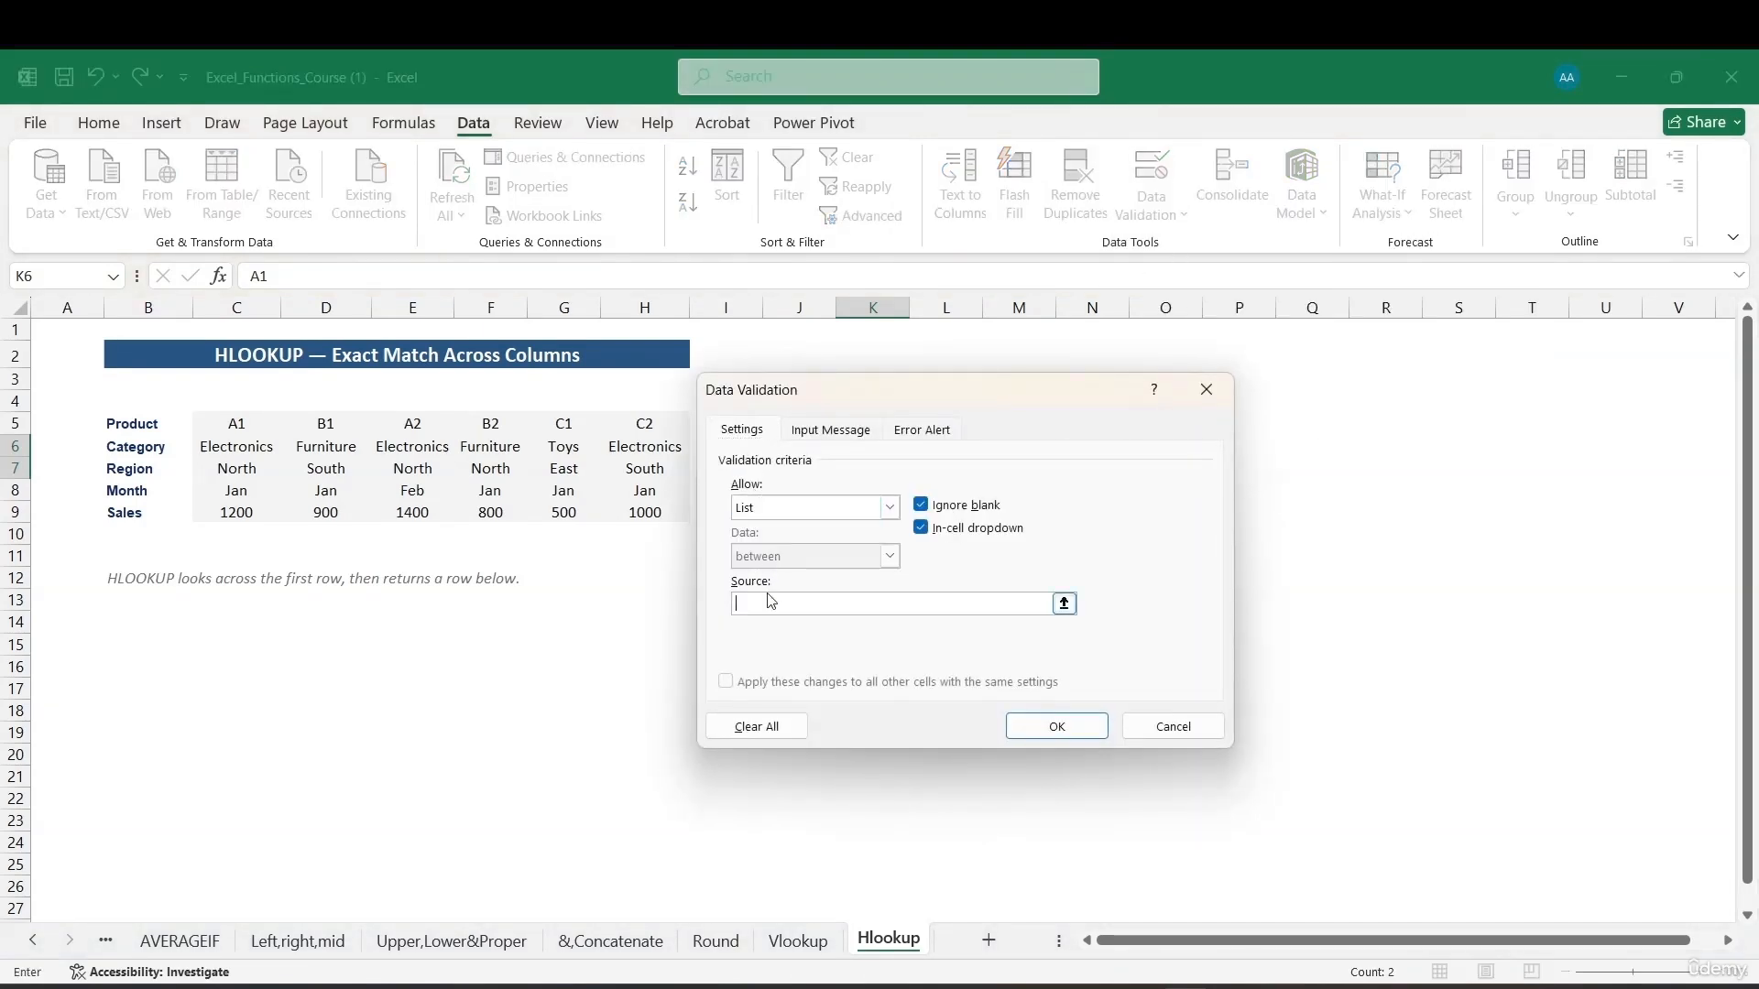
drag(219, 426, 646, 426)
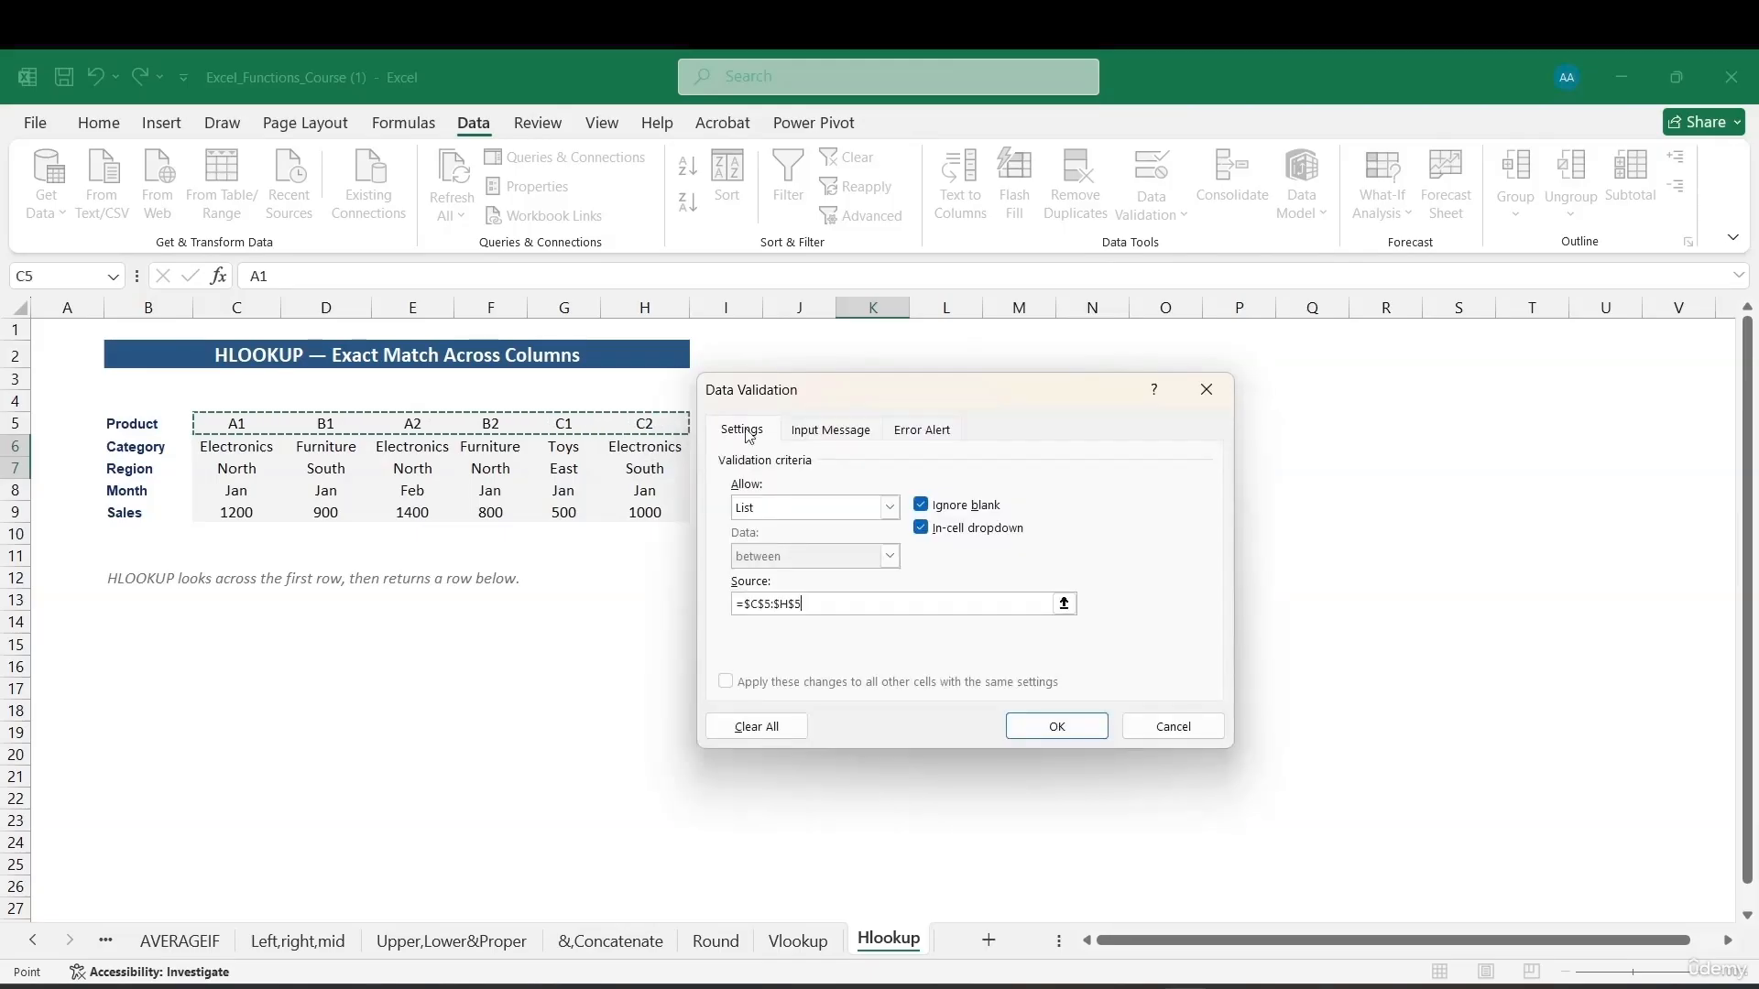
click(1015, 729)
Check the new dropdown list in K6 and choose product A2 from the list in K7.
click(919, 447)
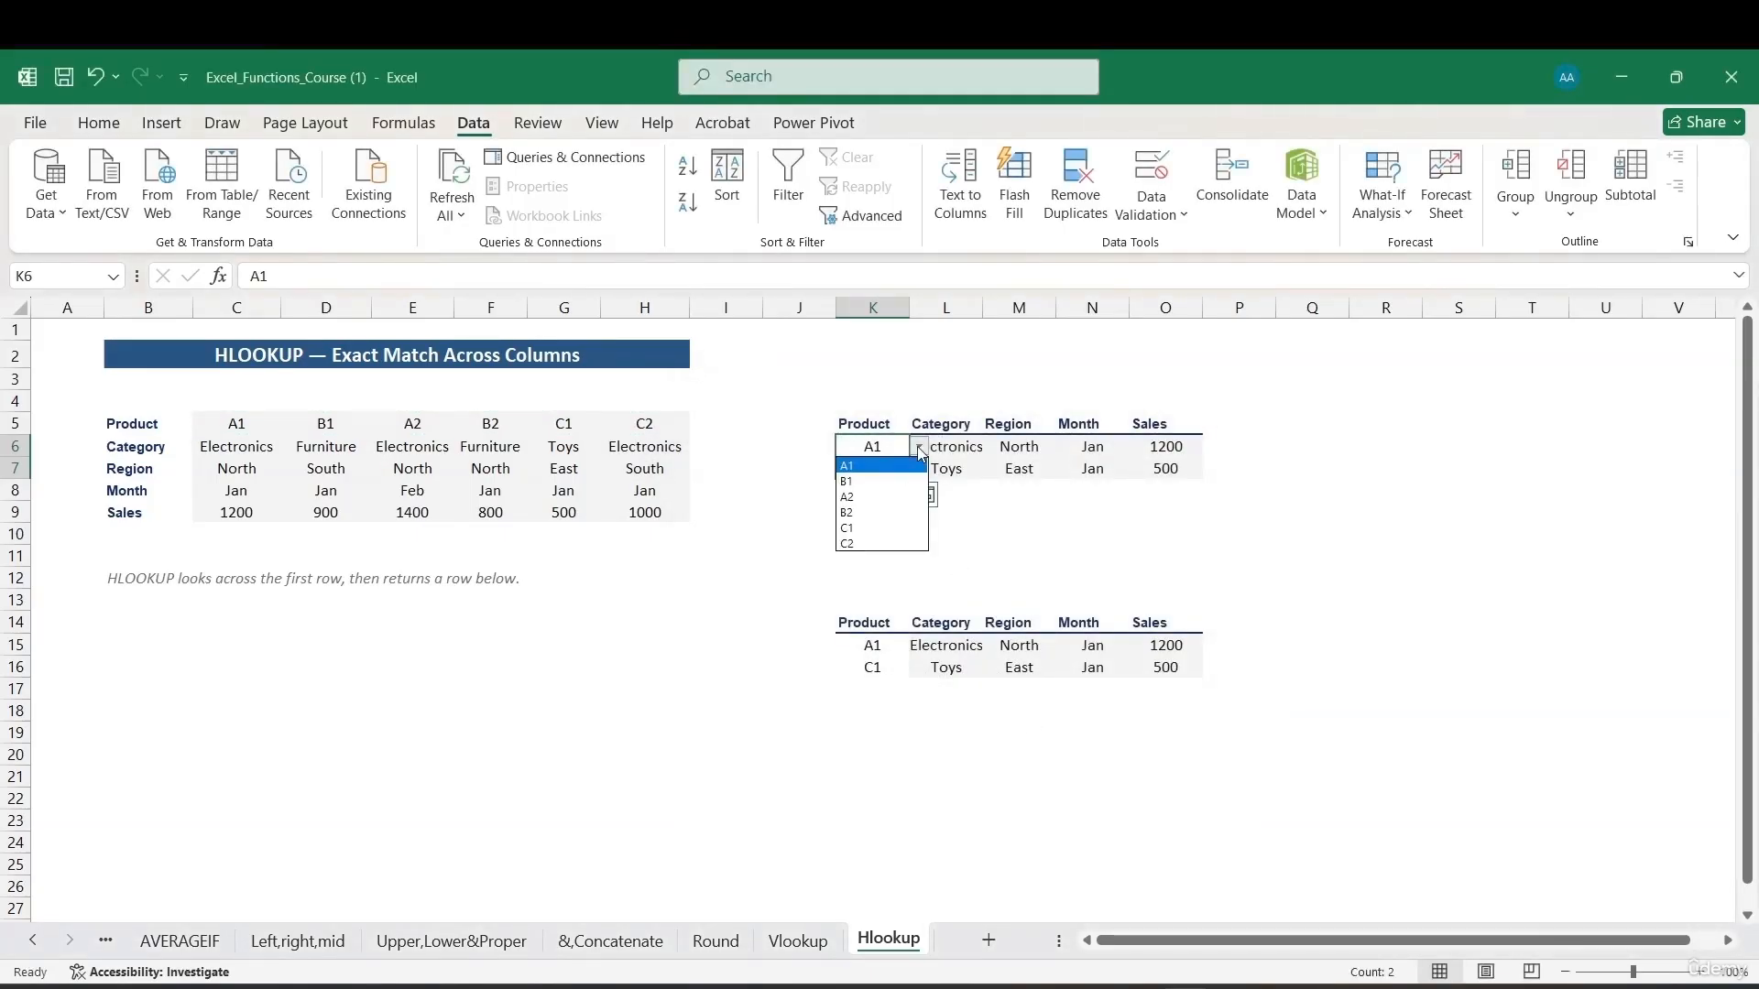
click(920, 447)
click(884, 468)
click(918, 468)
click(892, 519)
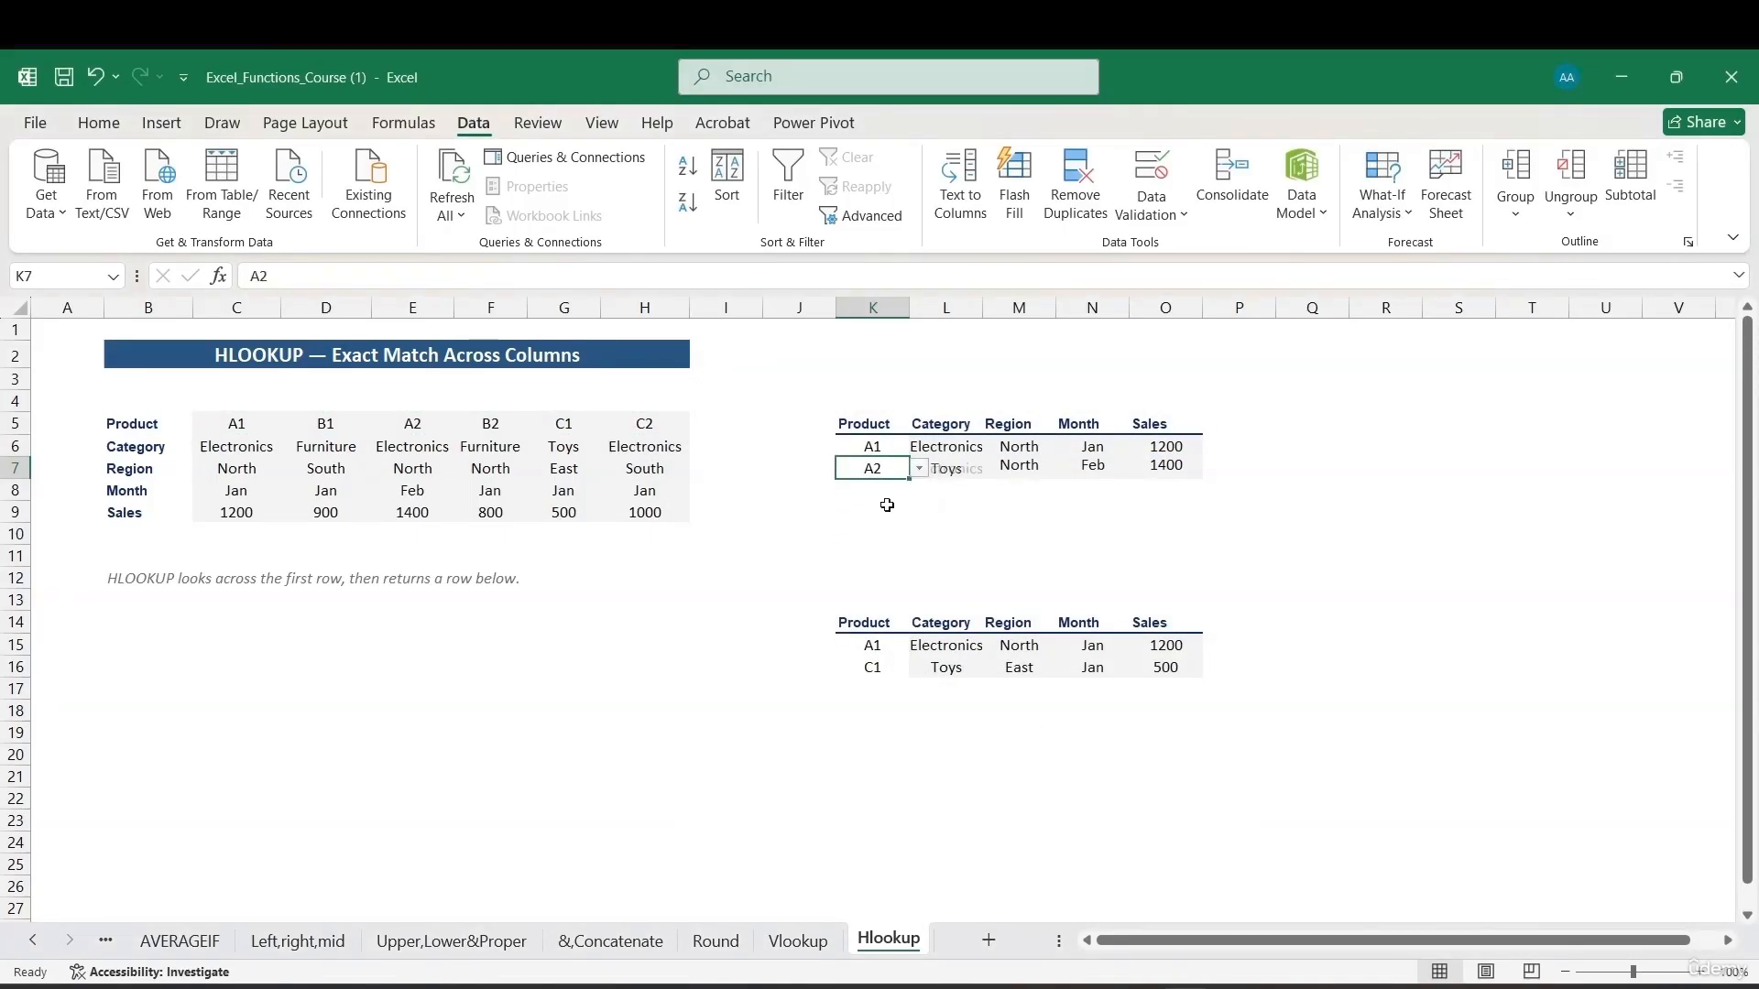
Try product A2 from the dropdown list in K6 and settle on product C1.
click(879, 447)
click(917, 446)
click(890, 498)
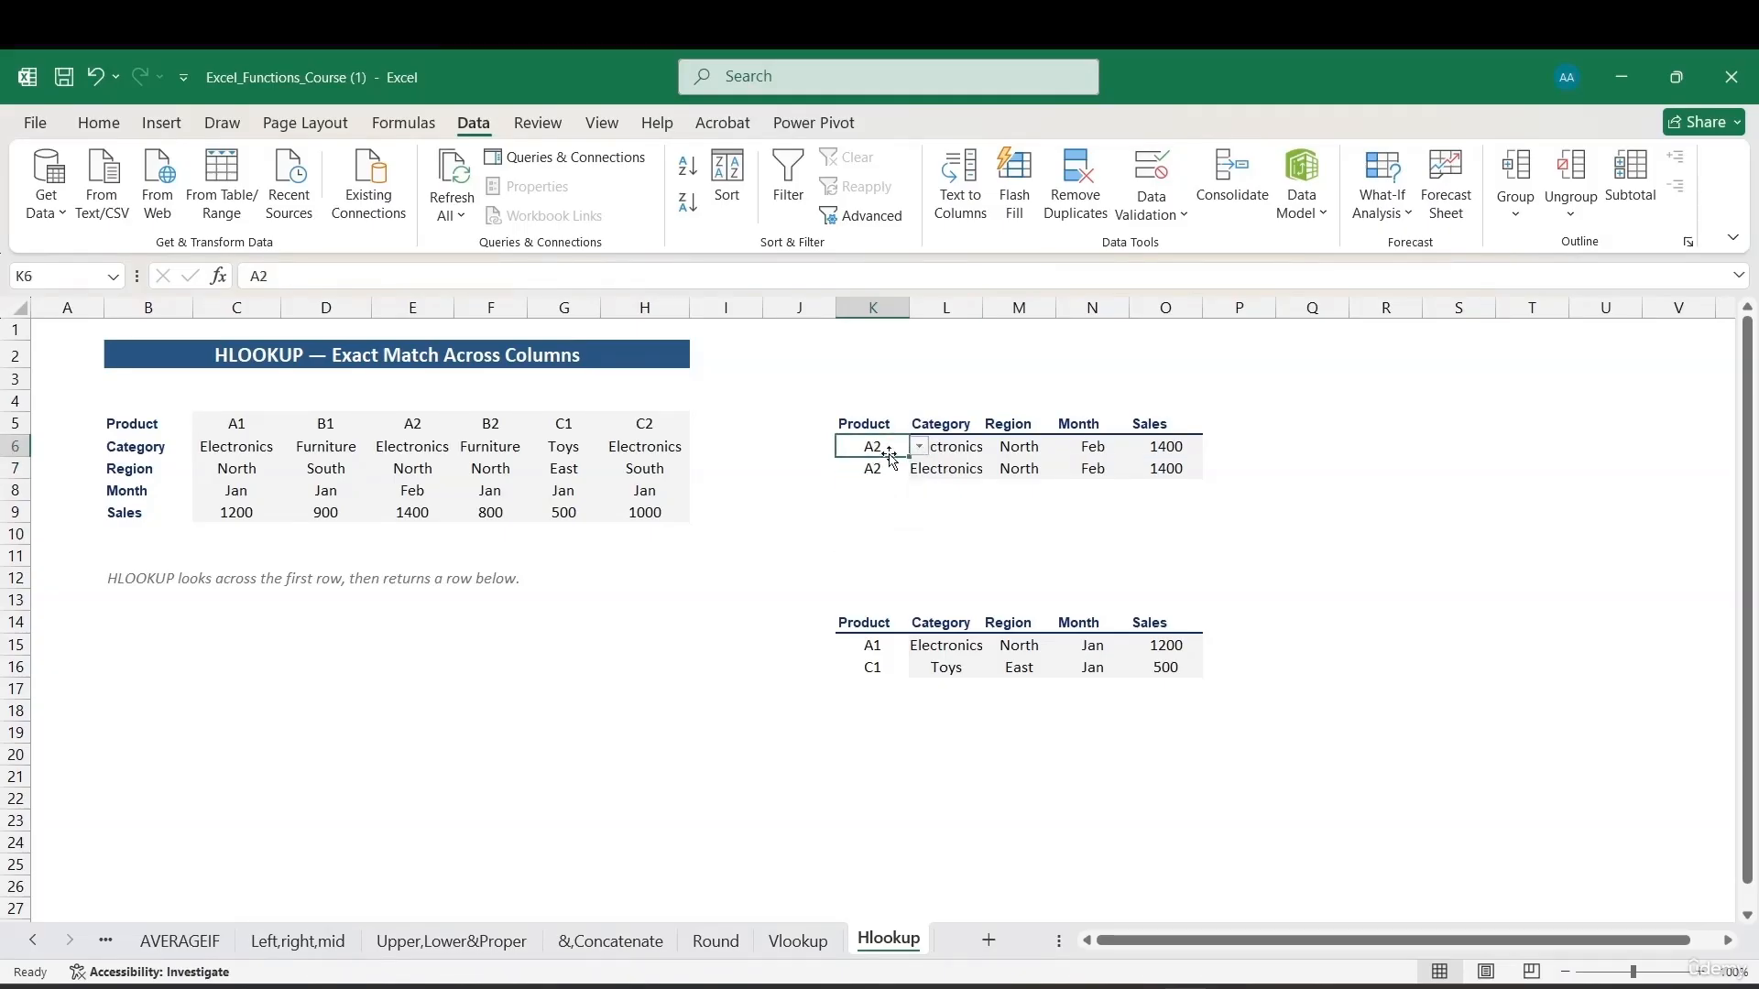
click(918, 447)
click(888, 527)
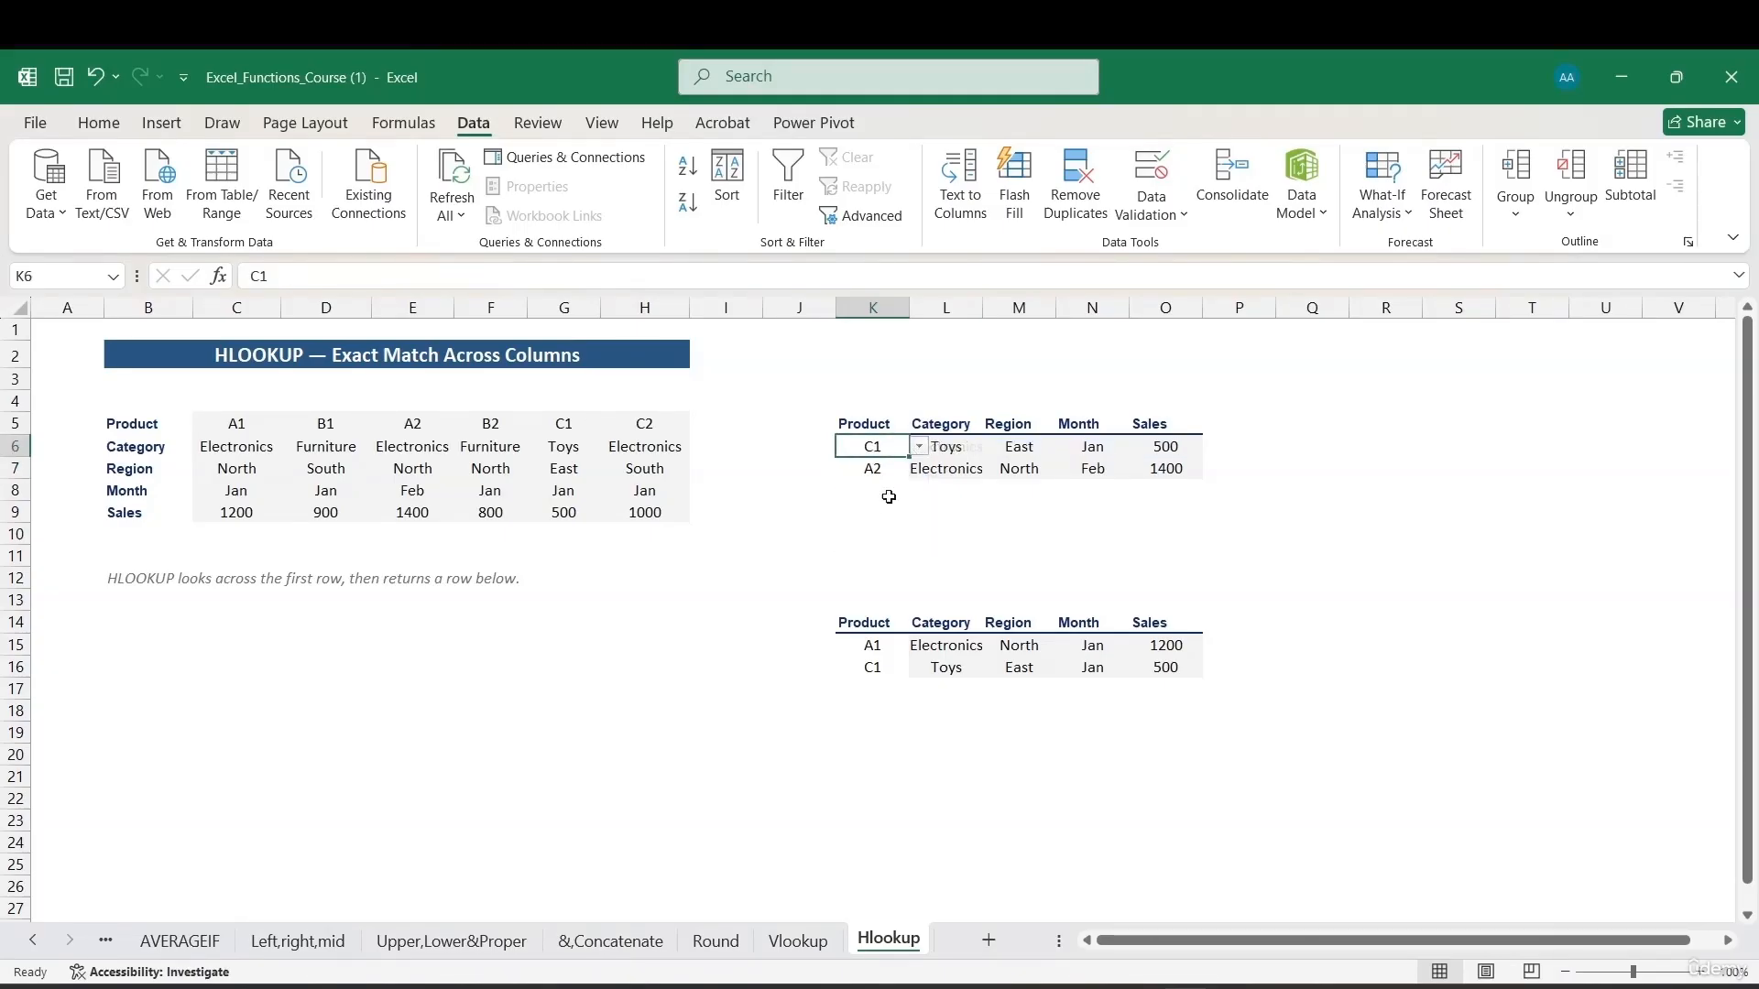
Try product B1 from the dropdown list in K6 and switch the cell back to C1.
click(917, 446)
click(884, 482)
click(924, 438)
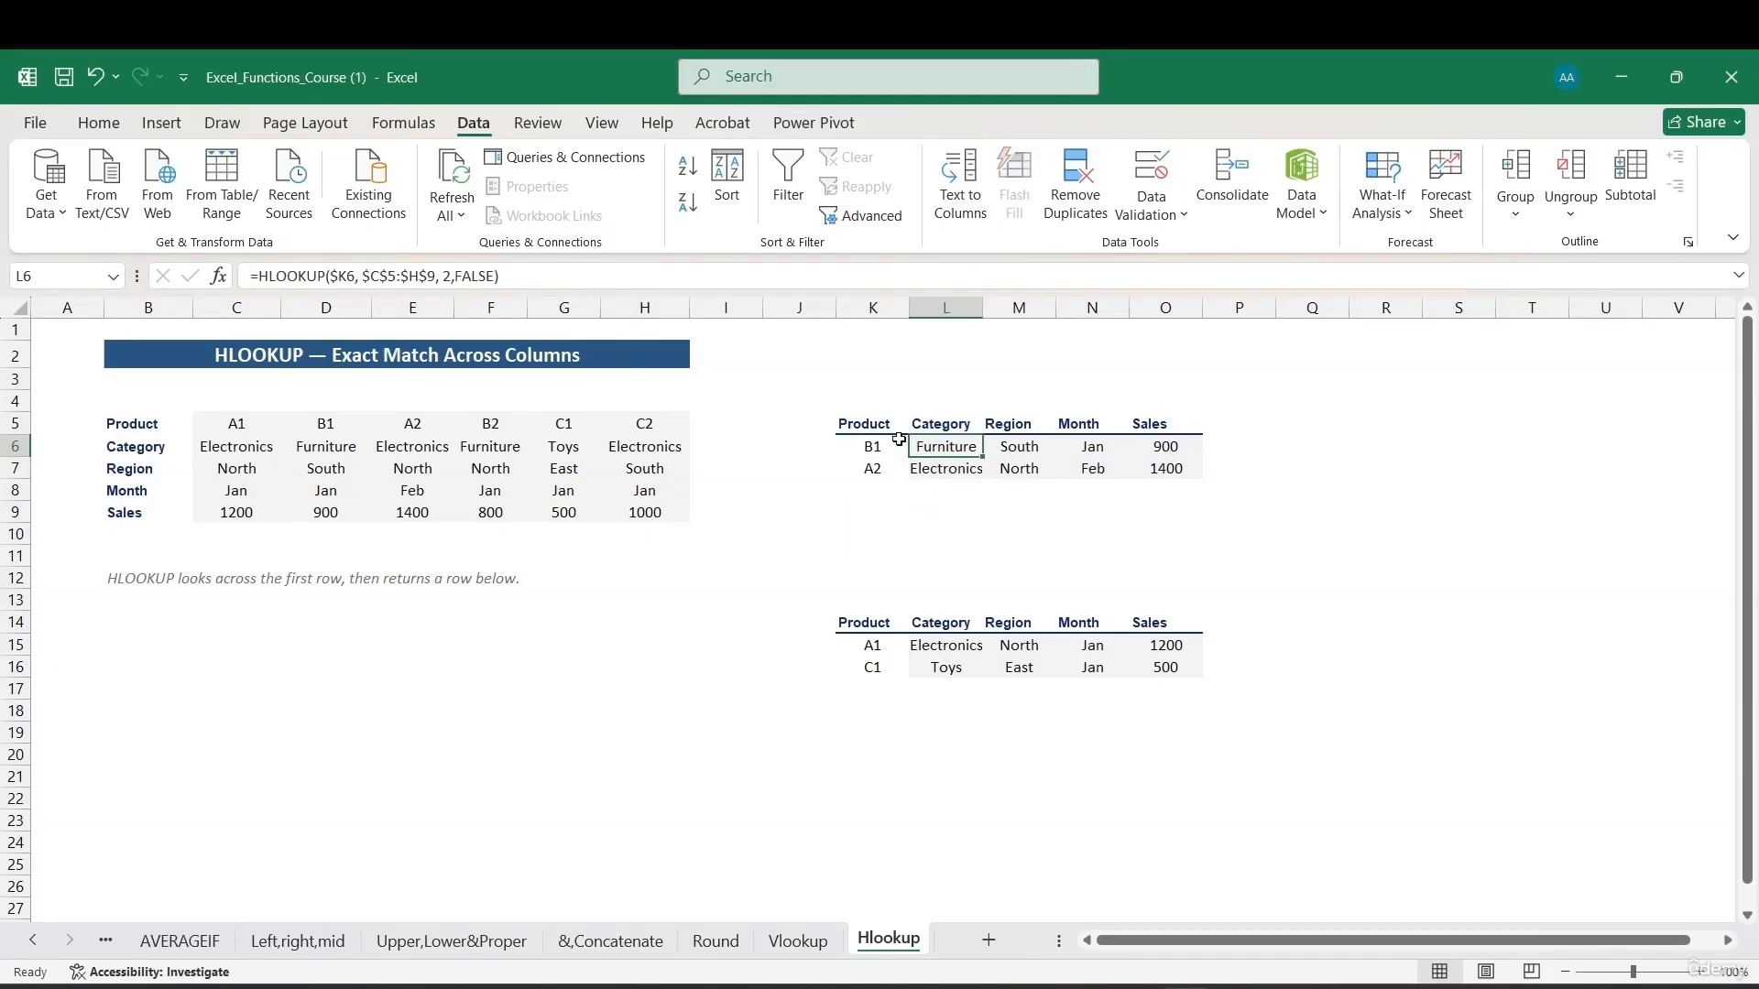
click(879, 447)
click(917, 446)
click(887, 525)
Choose product C2 from the dropdown list in K7.
click(885, 472)
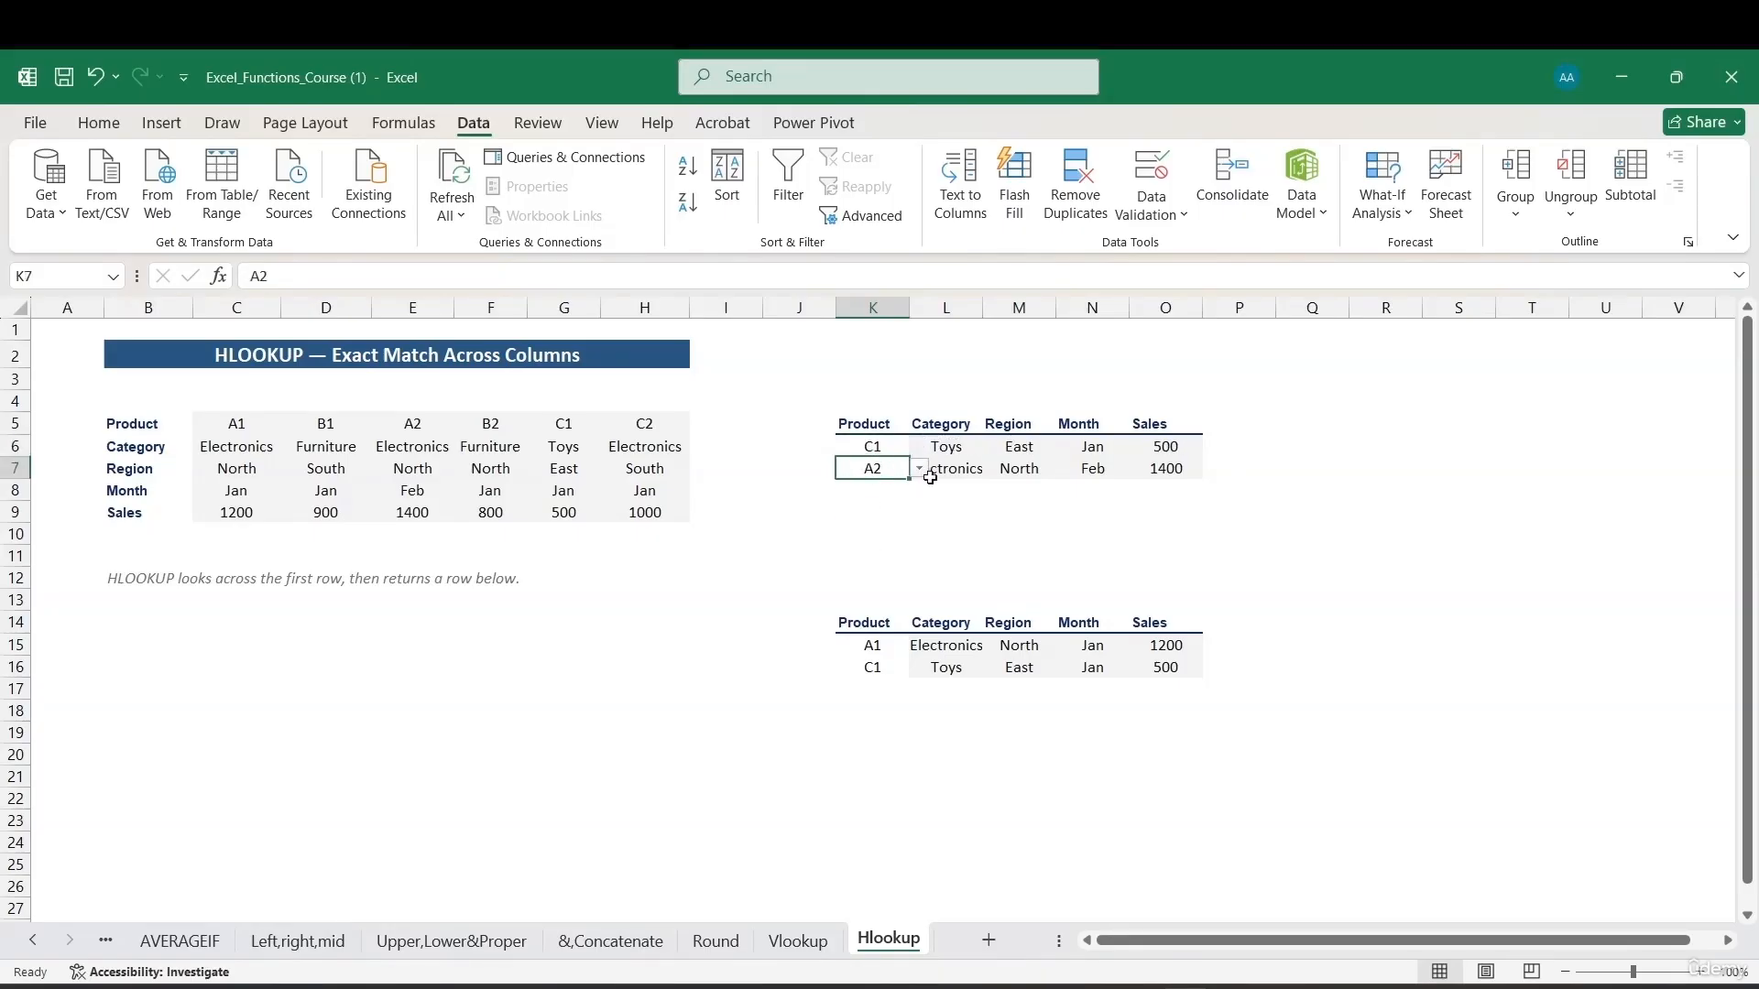
click(917, 468)
click(868, 577)
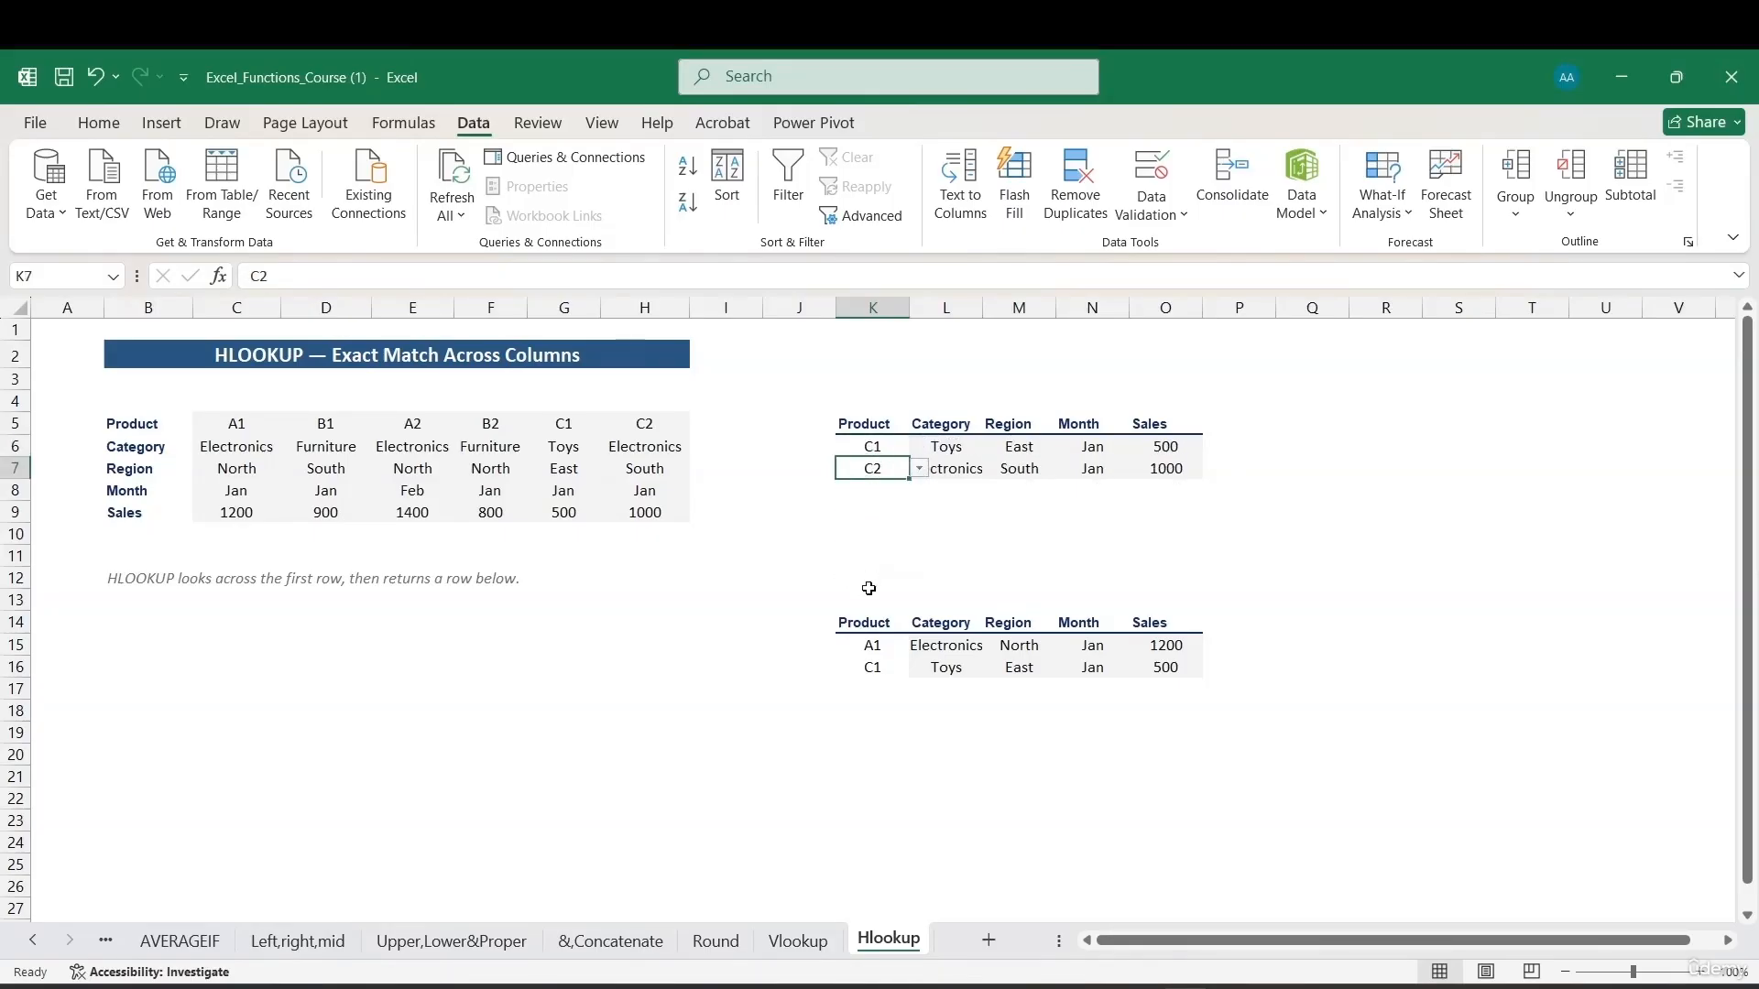
Check the HLOOKUP formula in L15 and replace the product in K15 with x9.
click(854, 646)
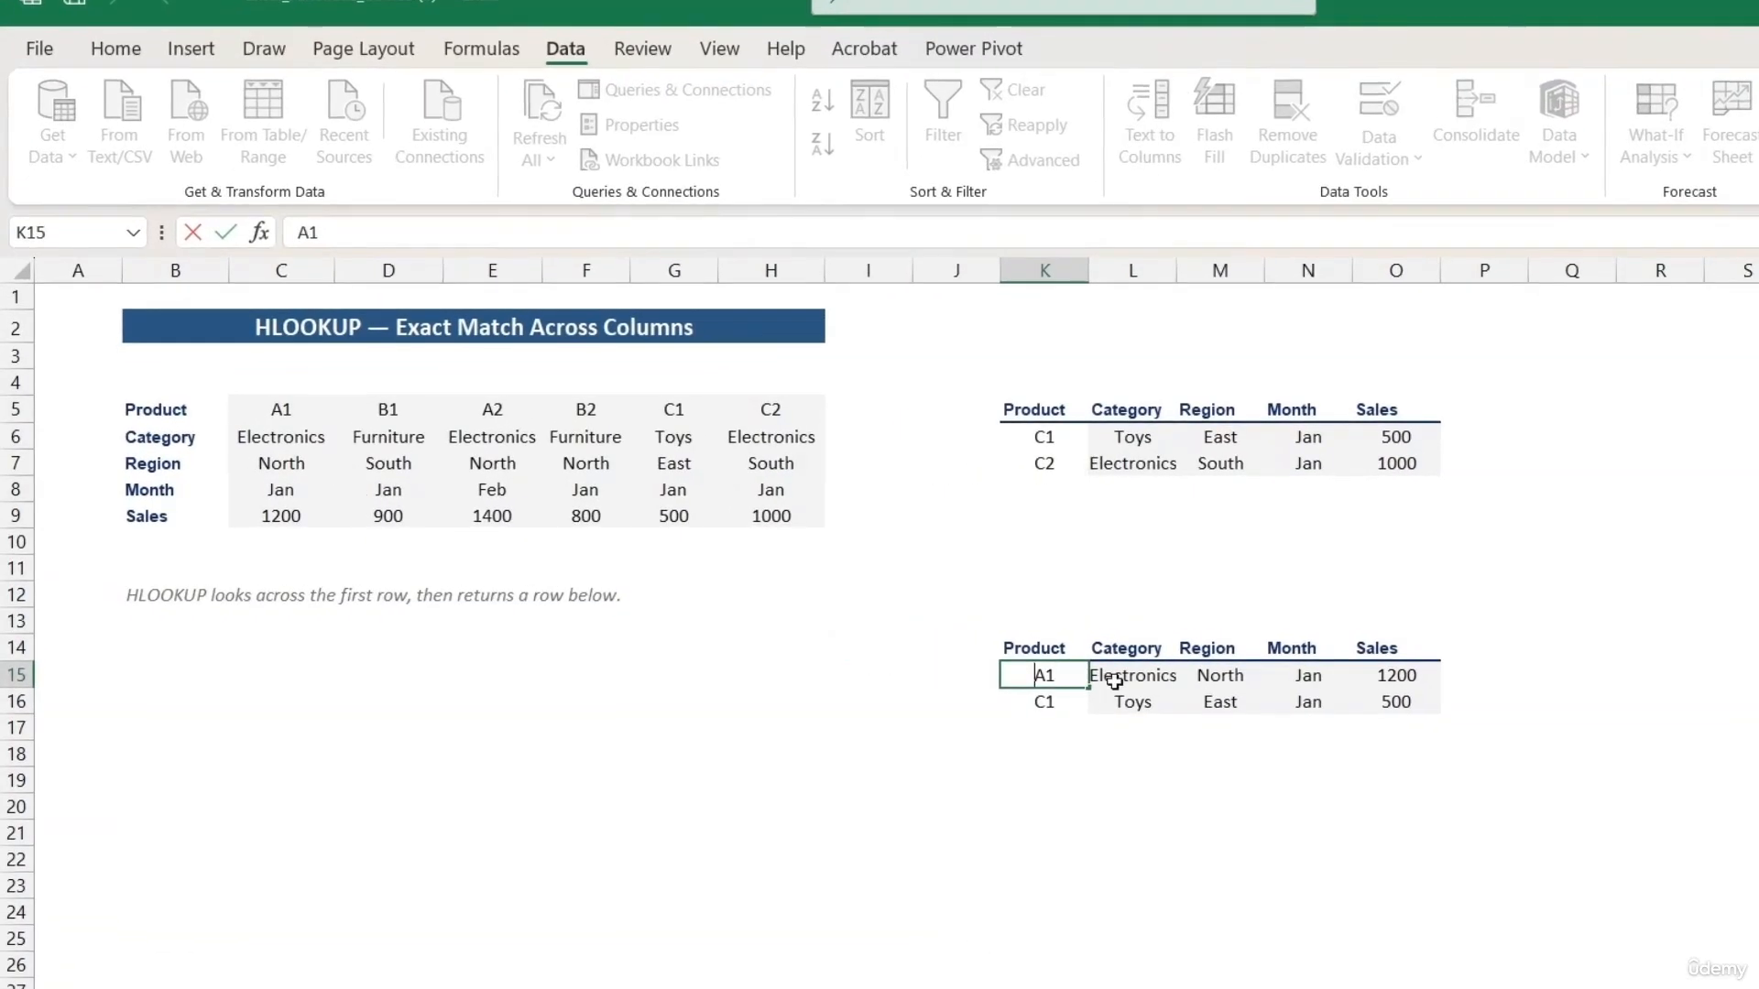
double_click(931, 649)
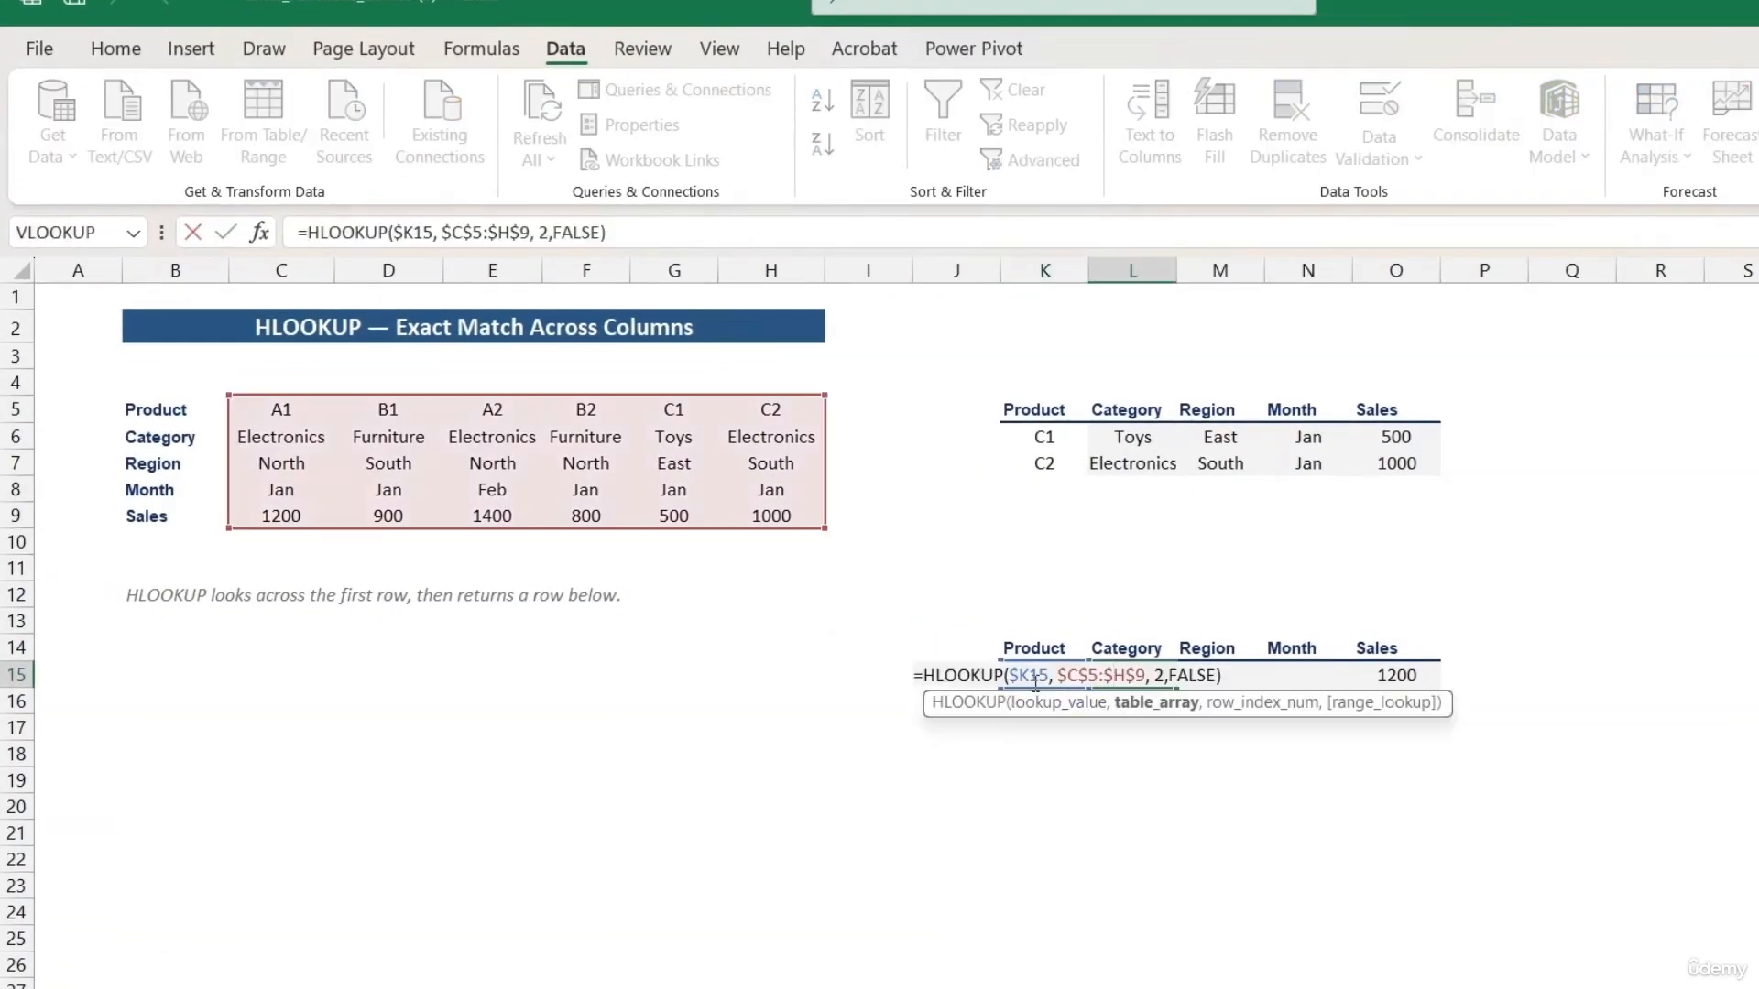
key(ctrl+Return)
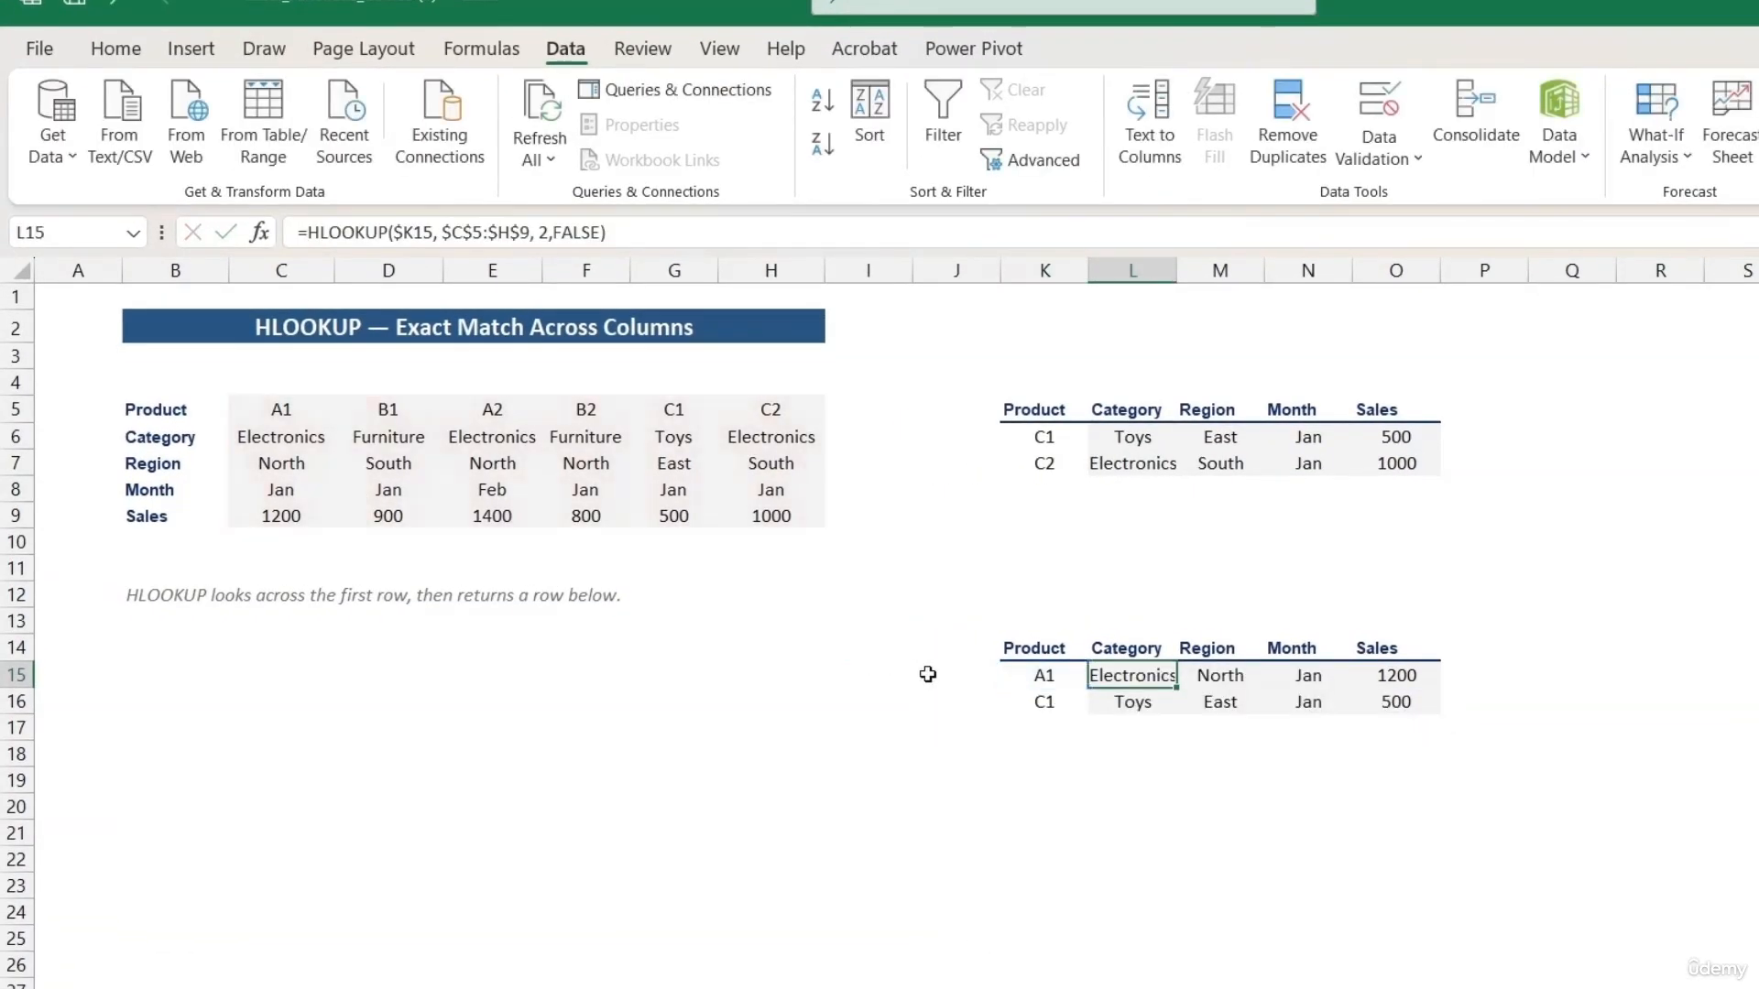
click(994, 675)
click(1022, 672)
text(x9)
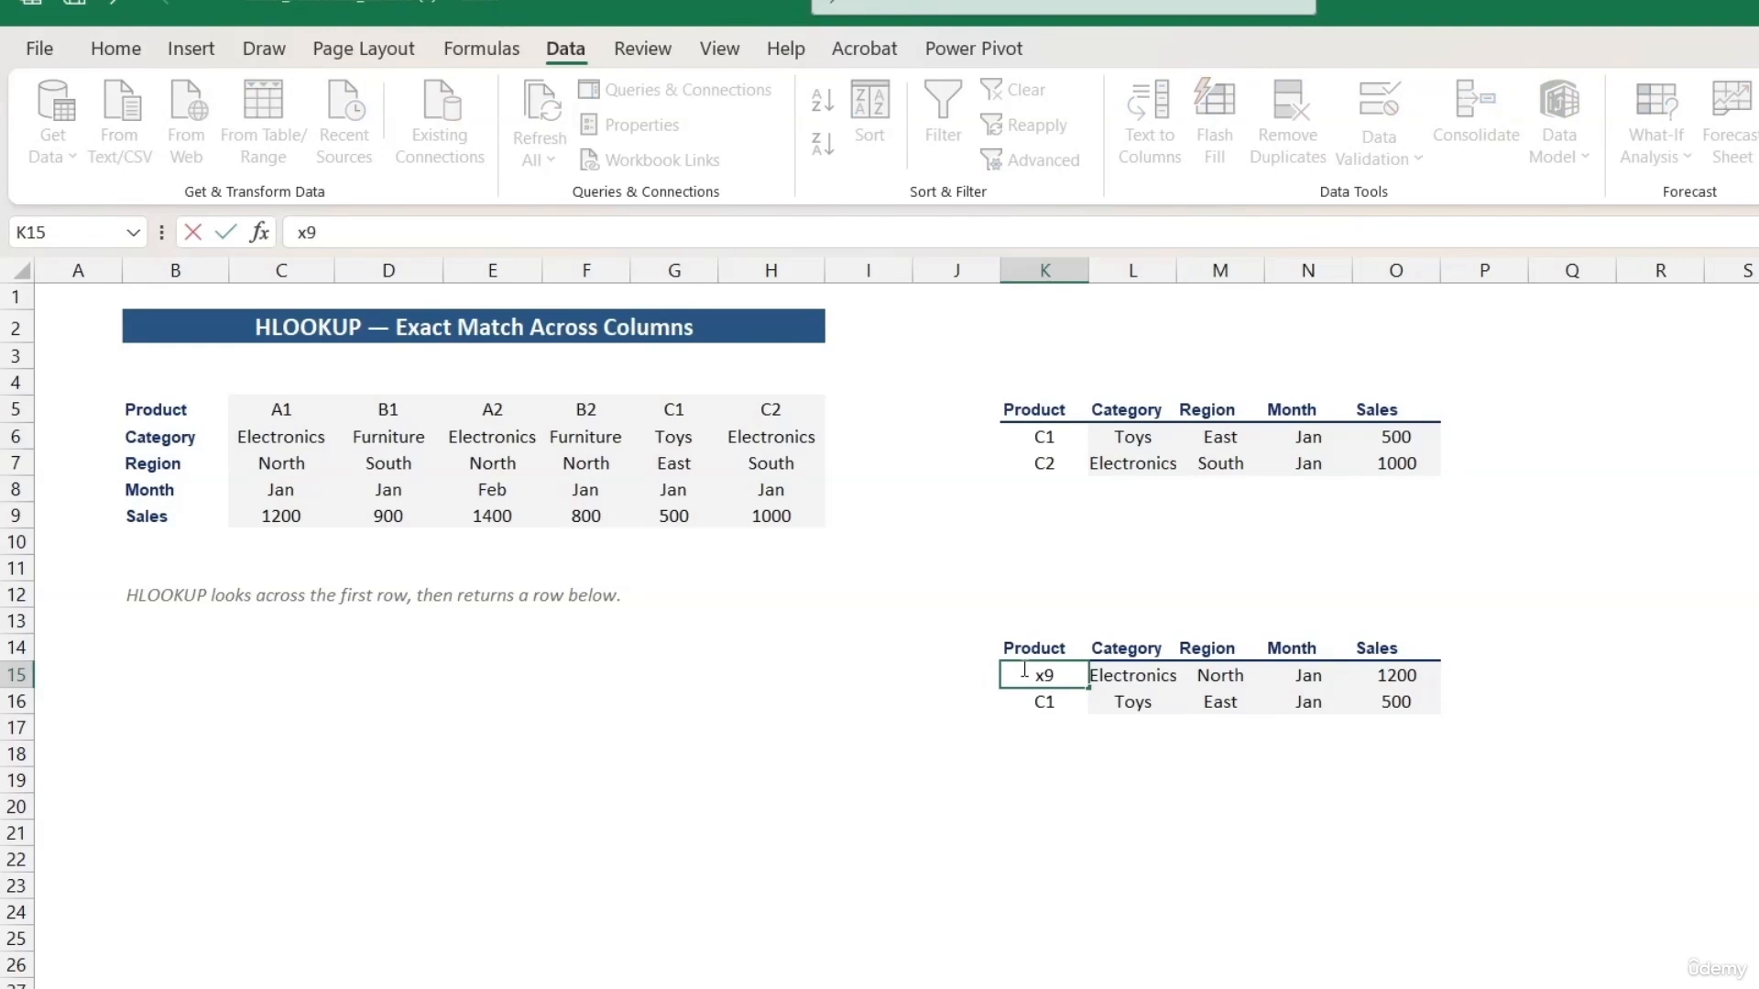
key(Return)
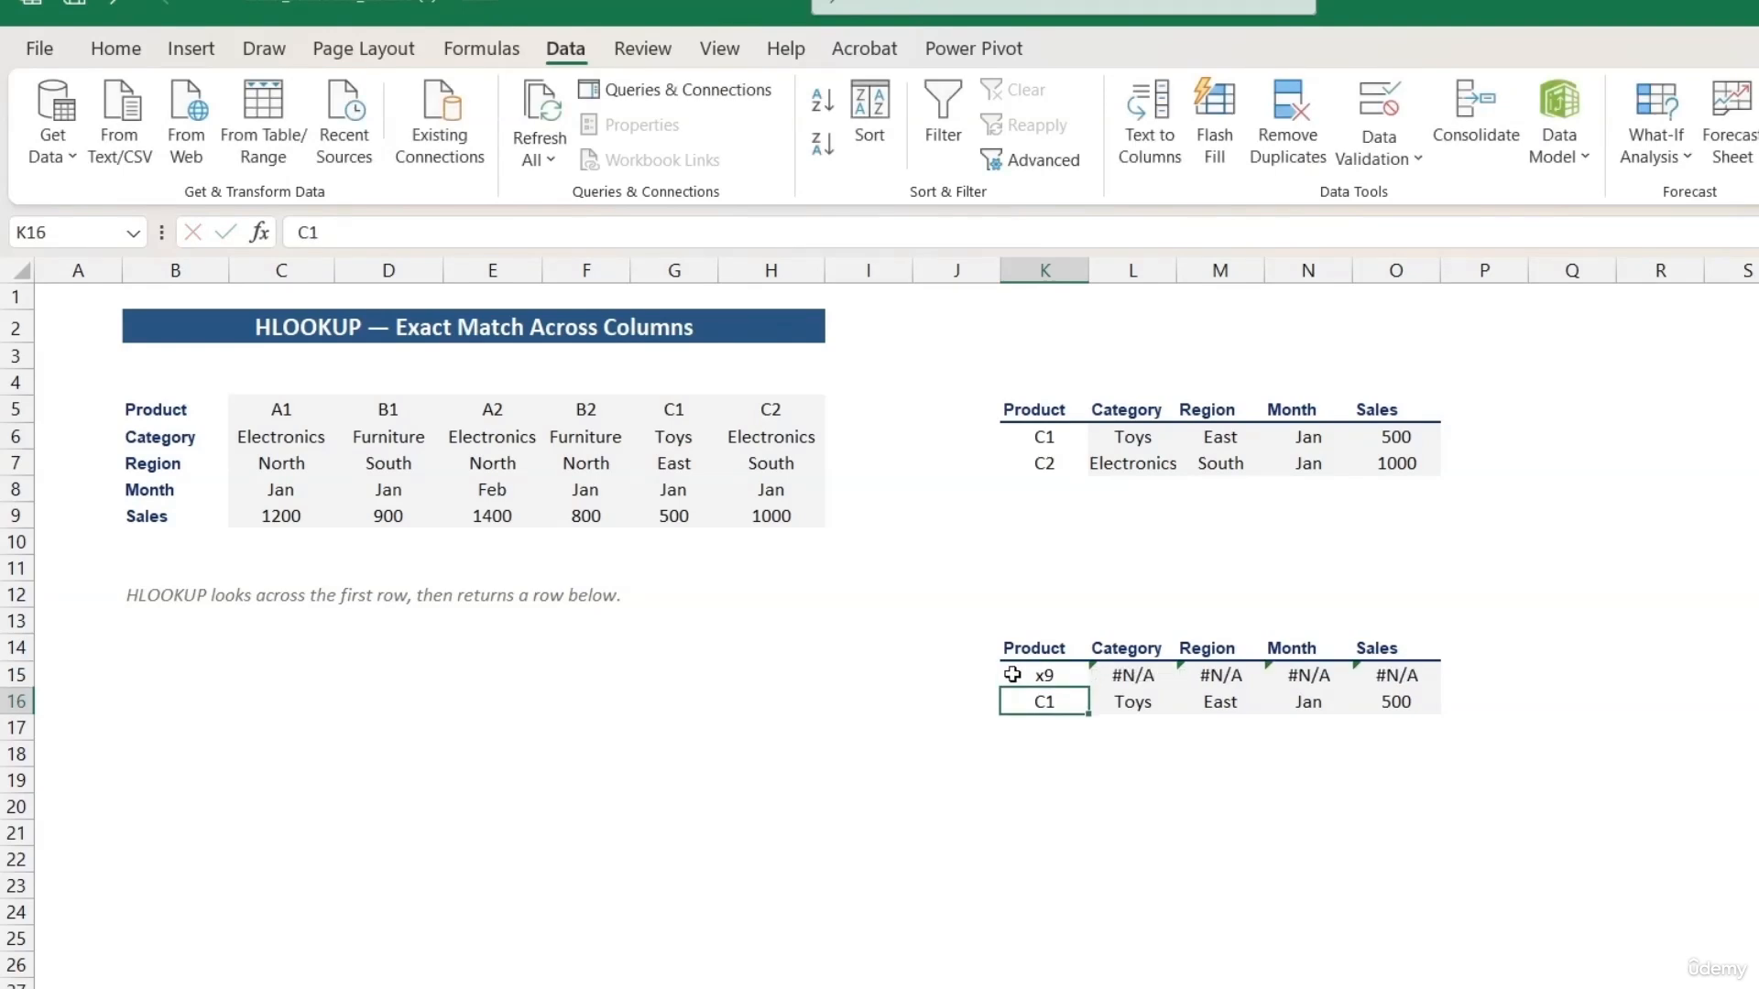
Wrap the HLOOKUP formula in L15 in IFNA with "NOT FOUND" as the fallback value and autofit column L.
click(1014, 674)
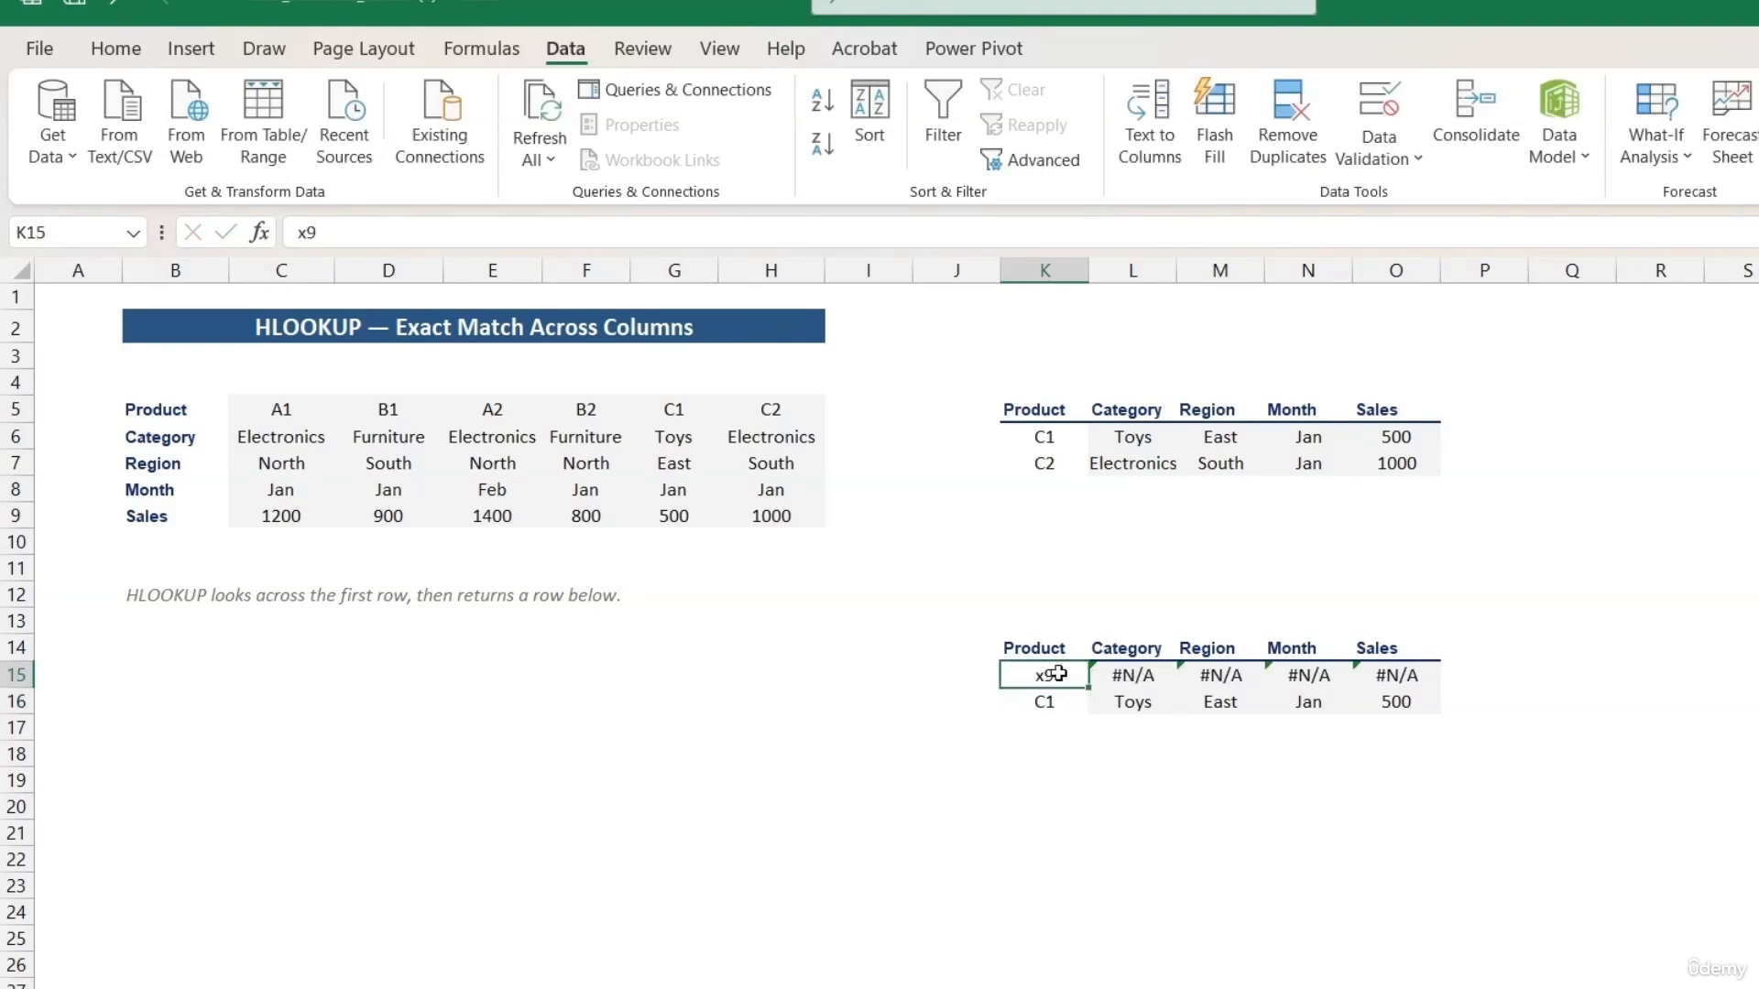
double_click(1098, 680)
click(1009, 675)
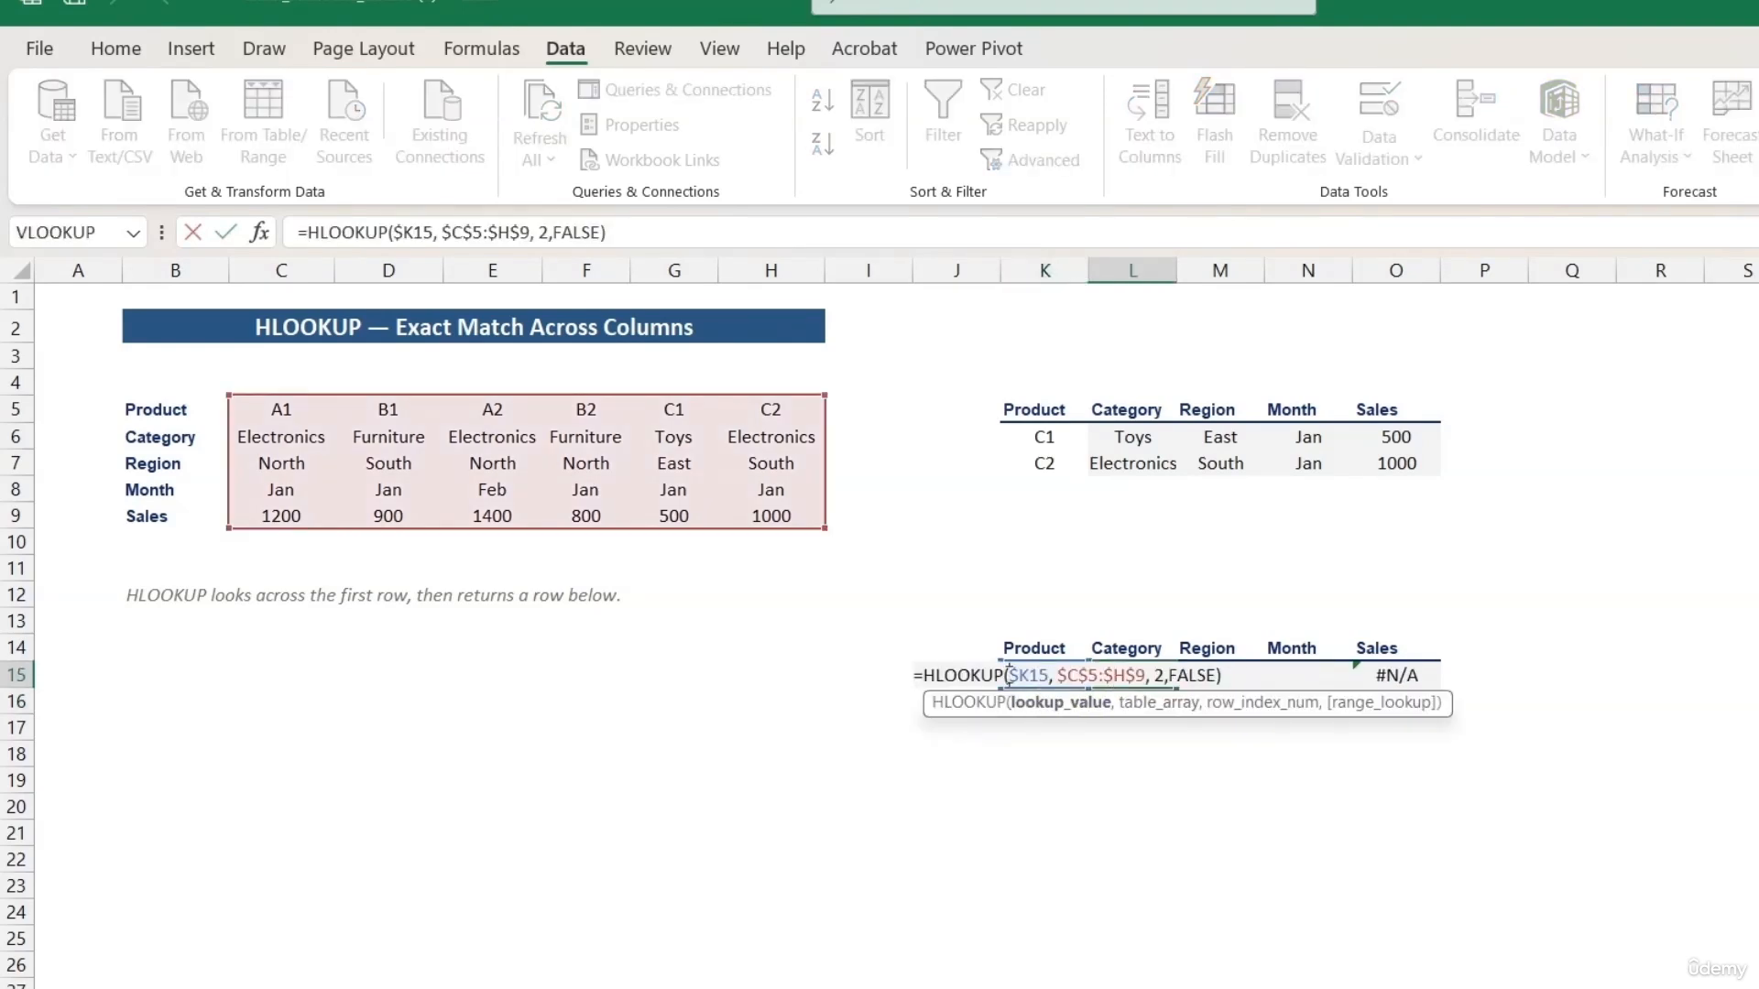
click(924, 674)
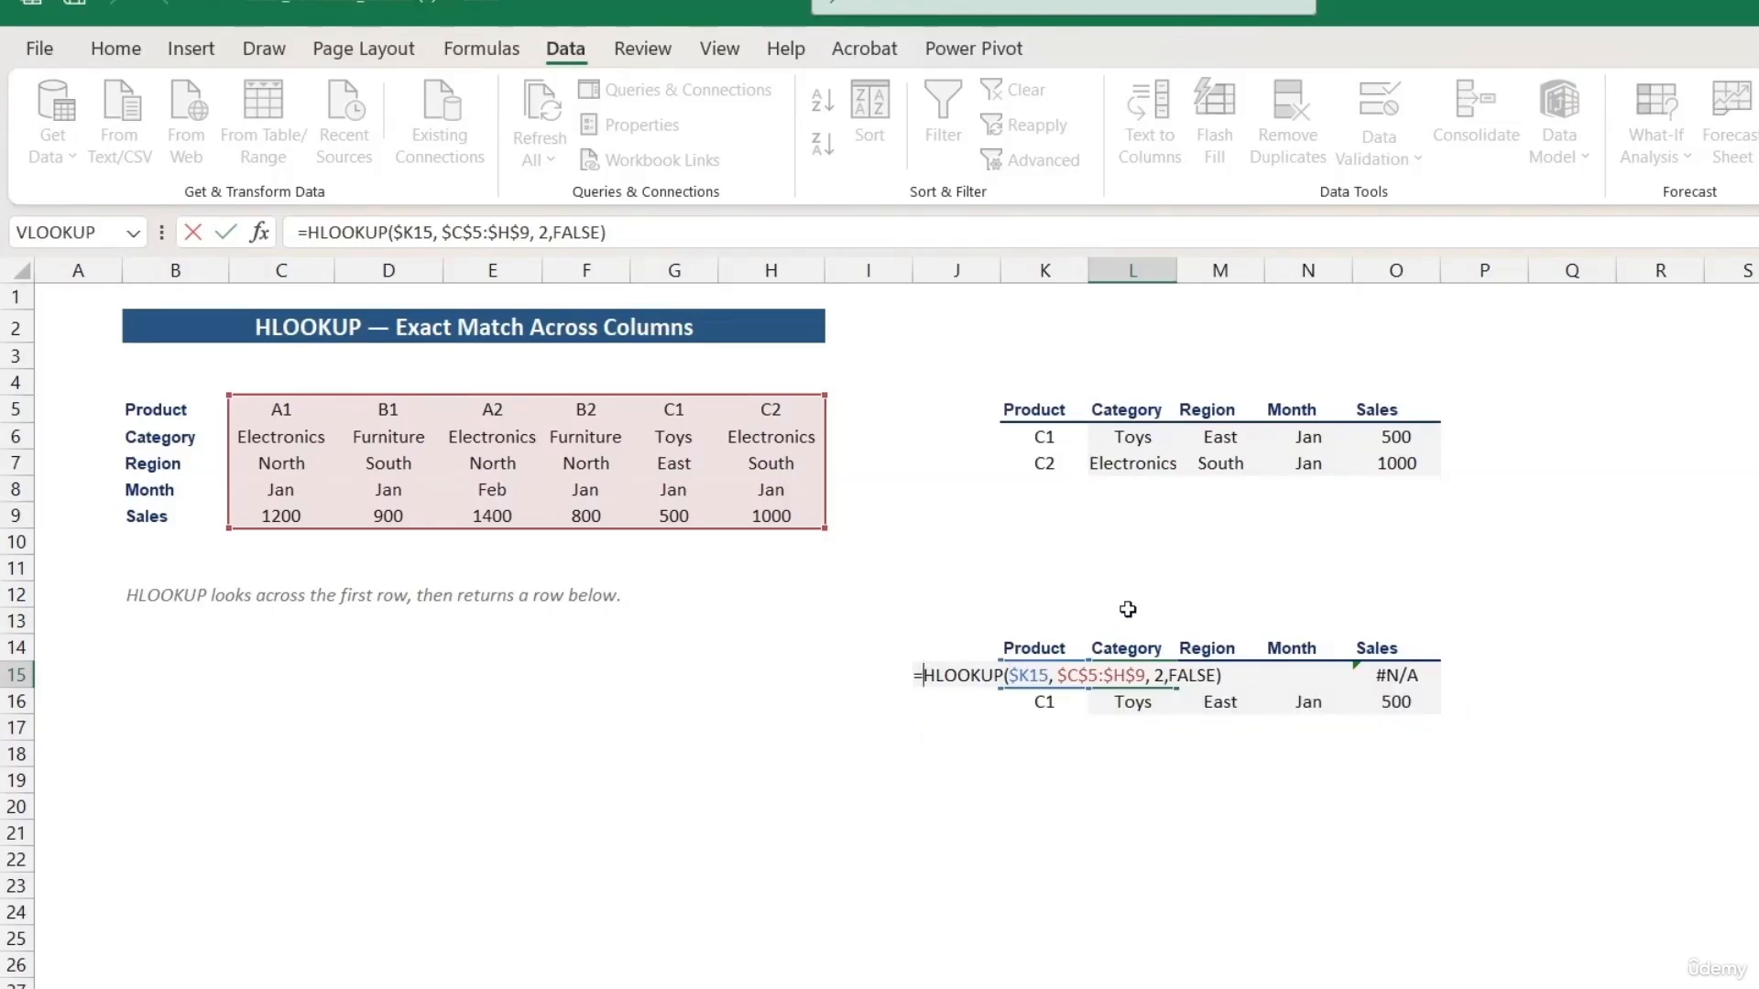
text(ifn)
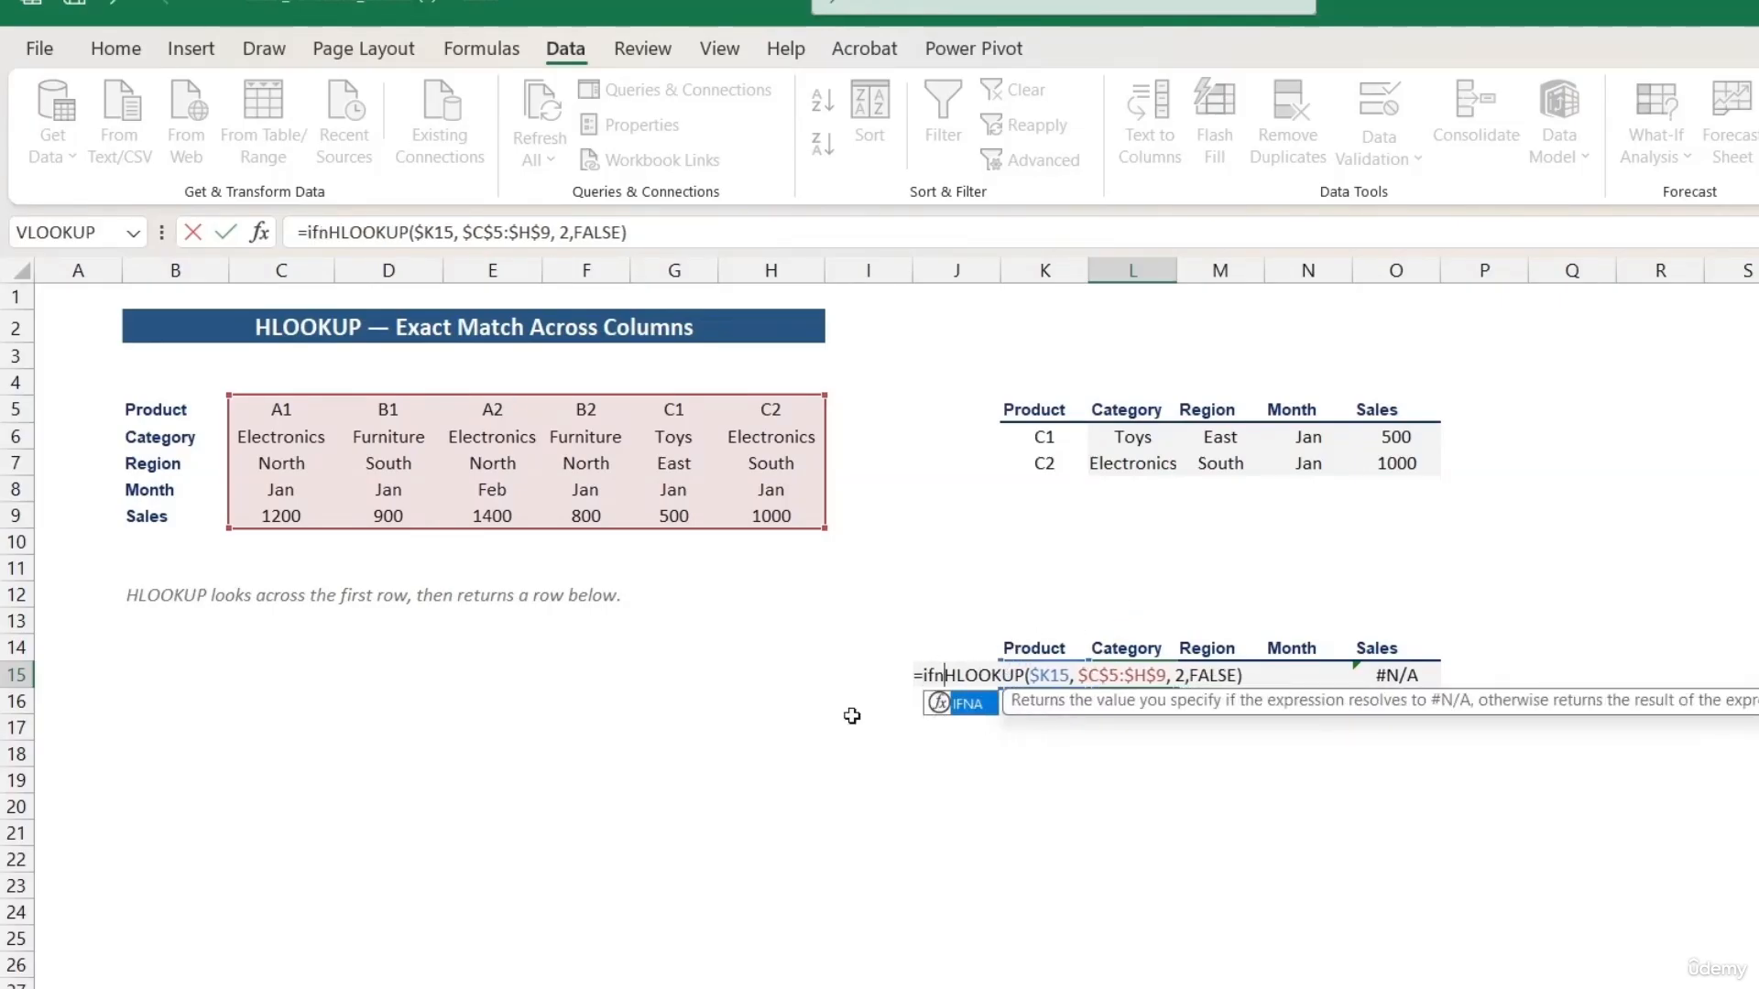
double_click(966, 704)
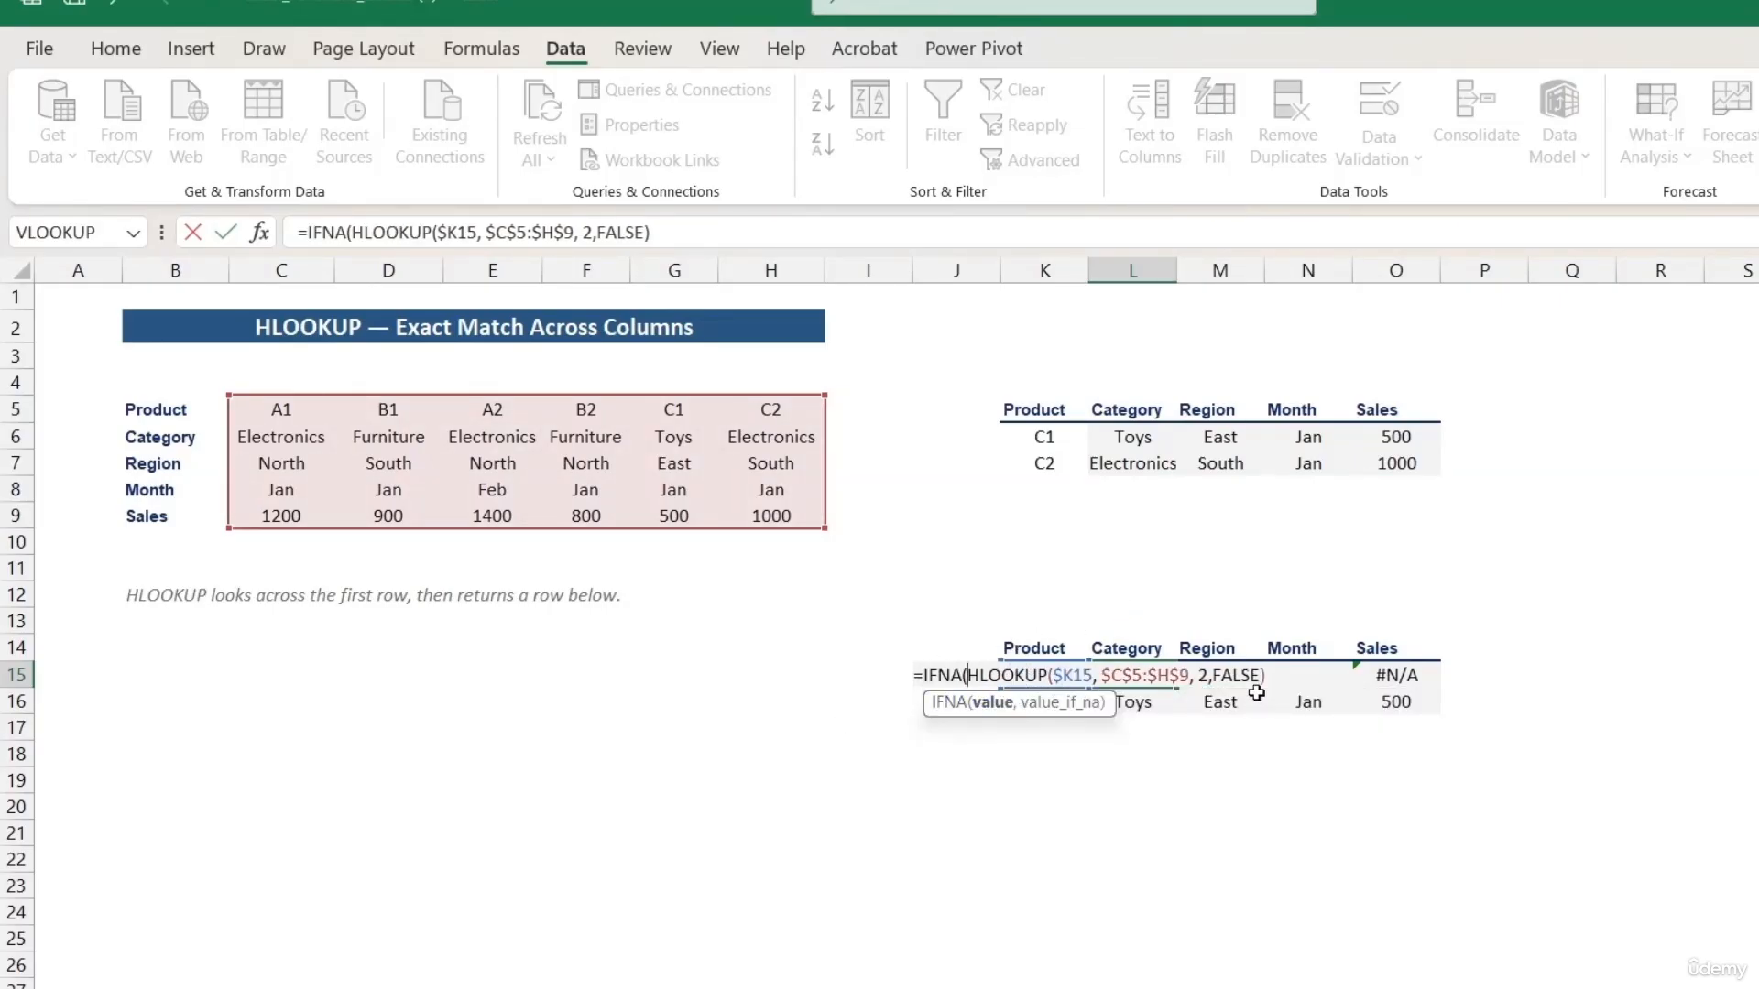
text(,)
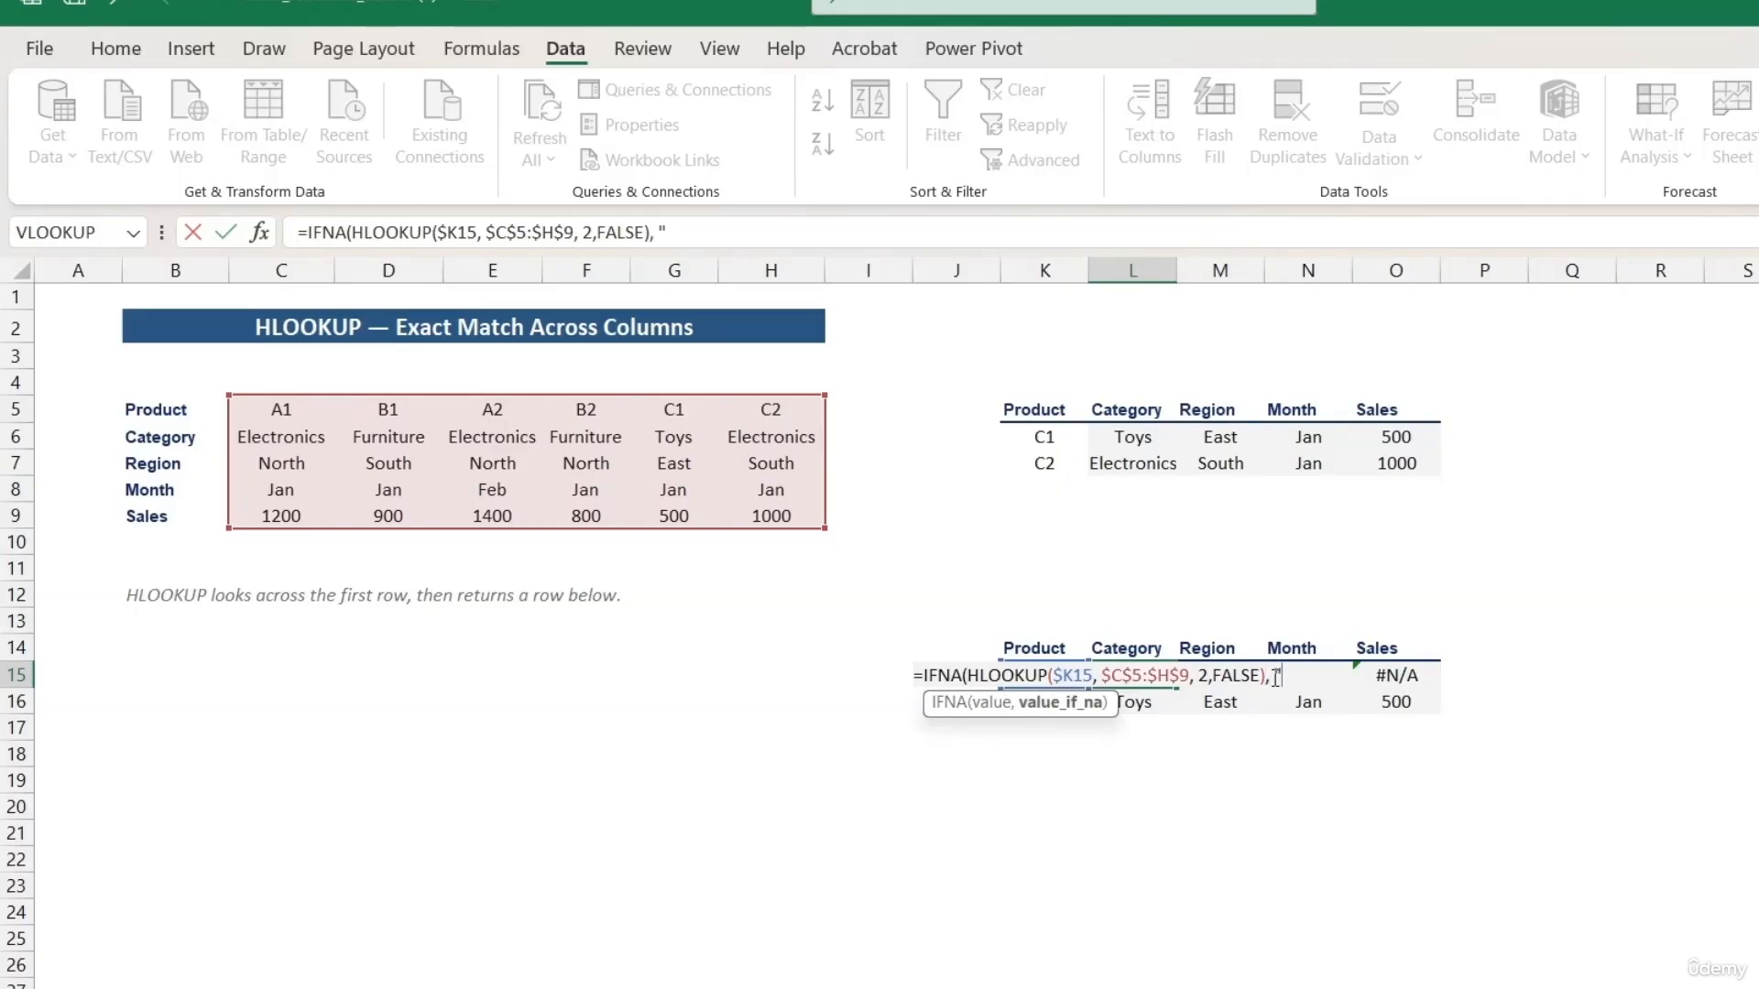
text( "NOT FOIUND)
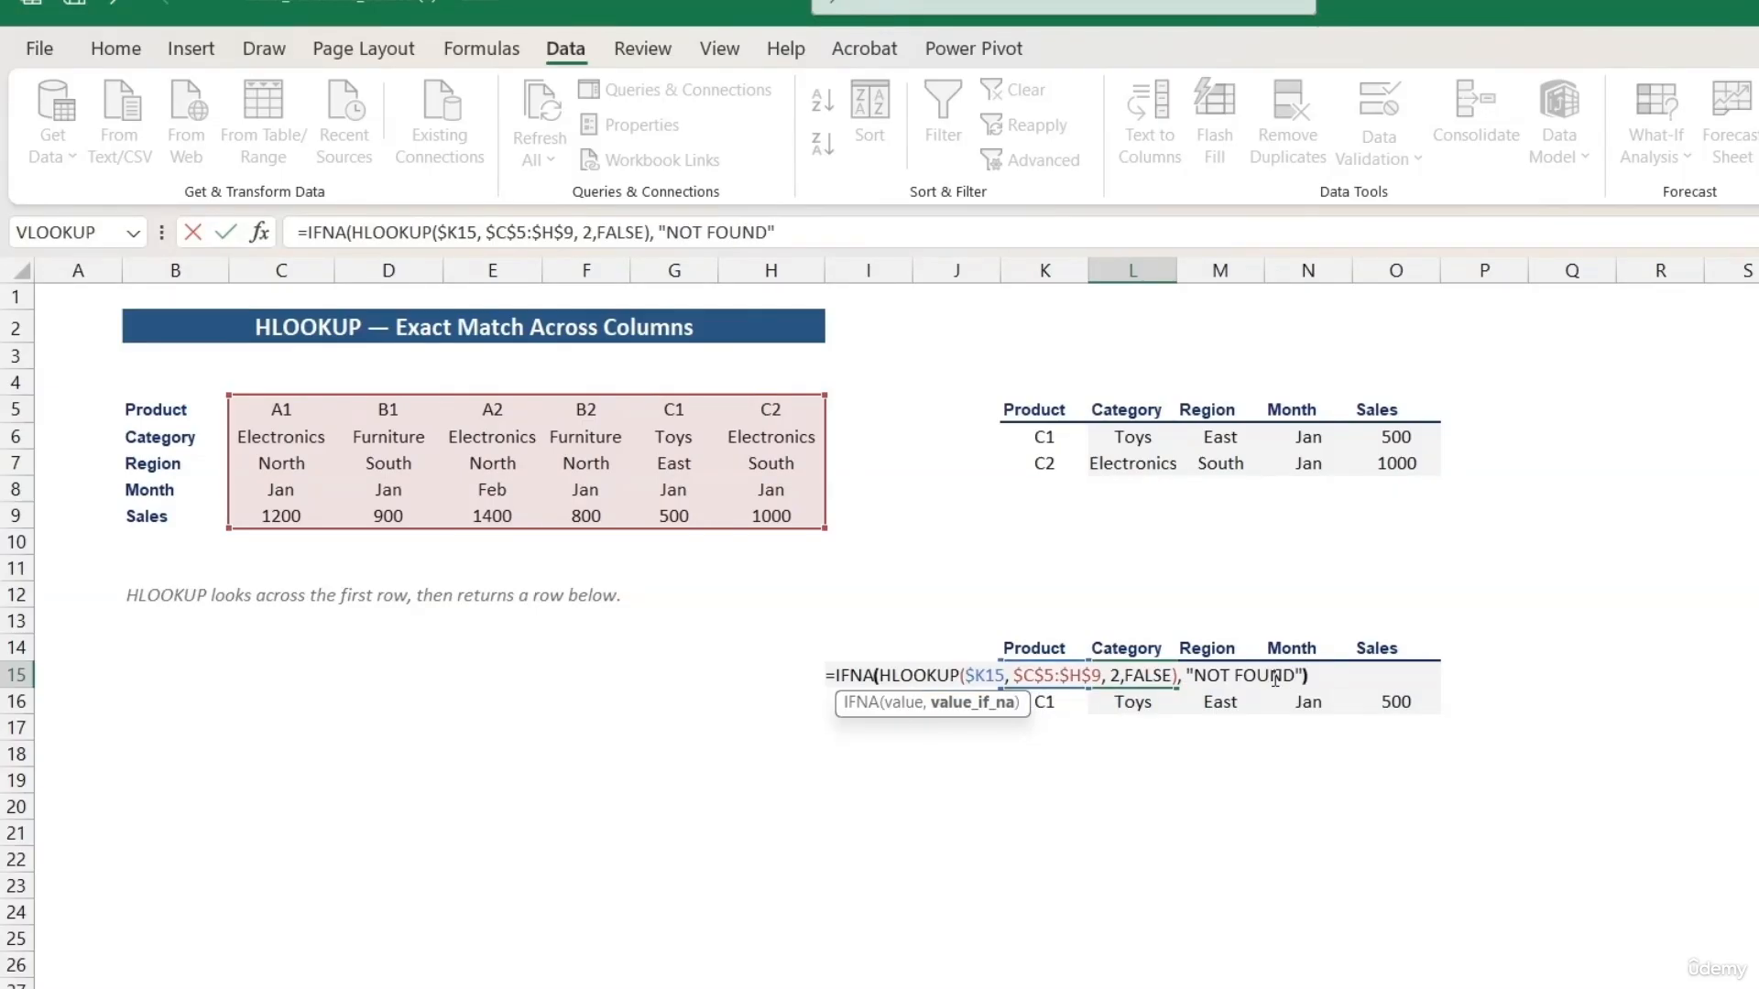
key(Return)
click(1157, 674)
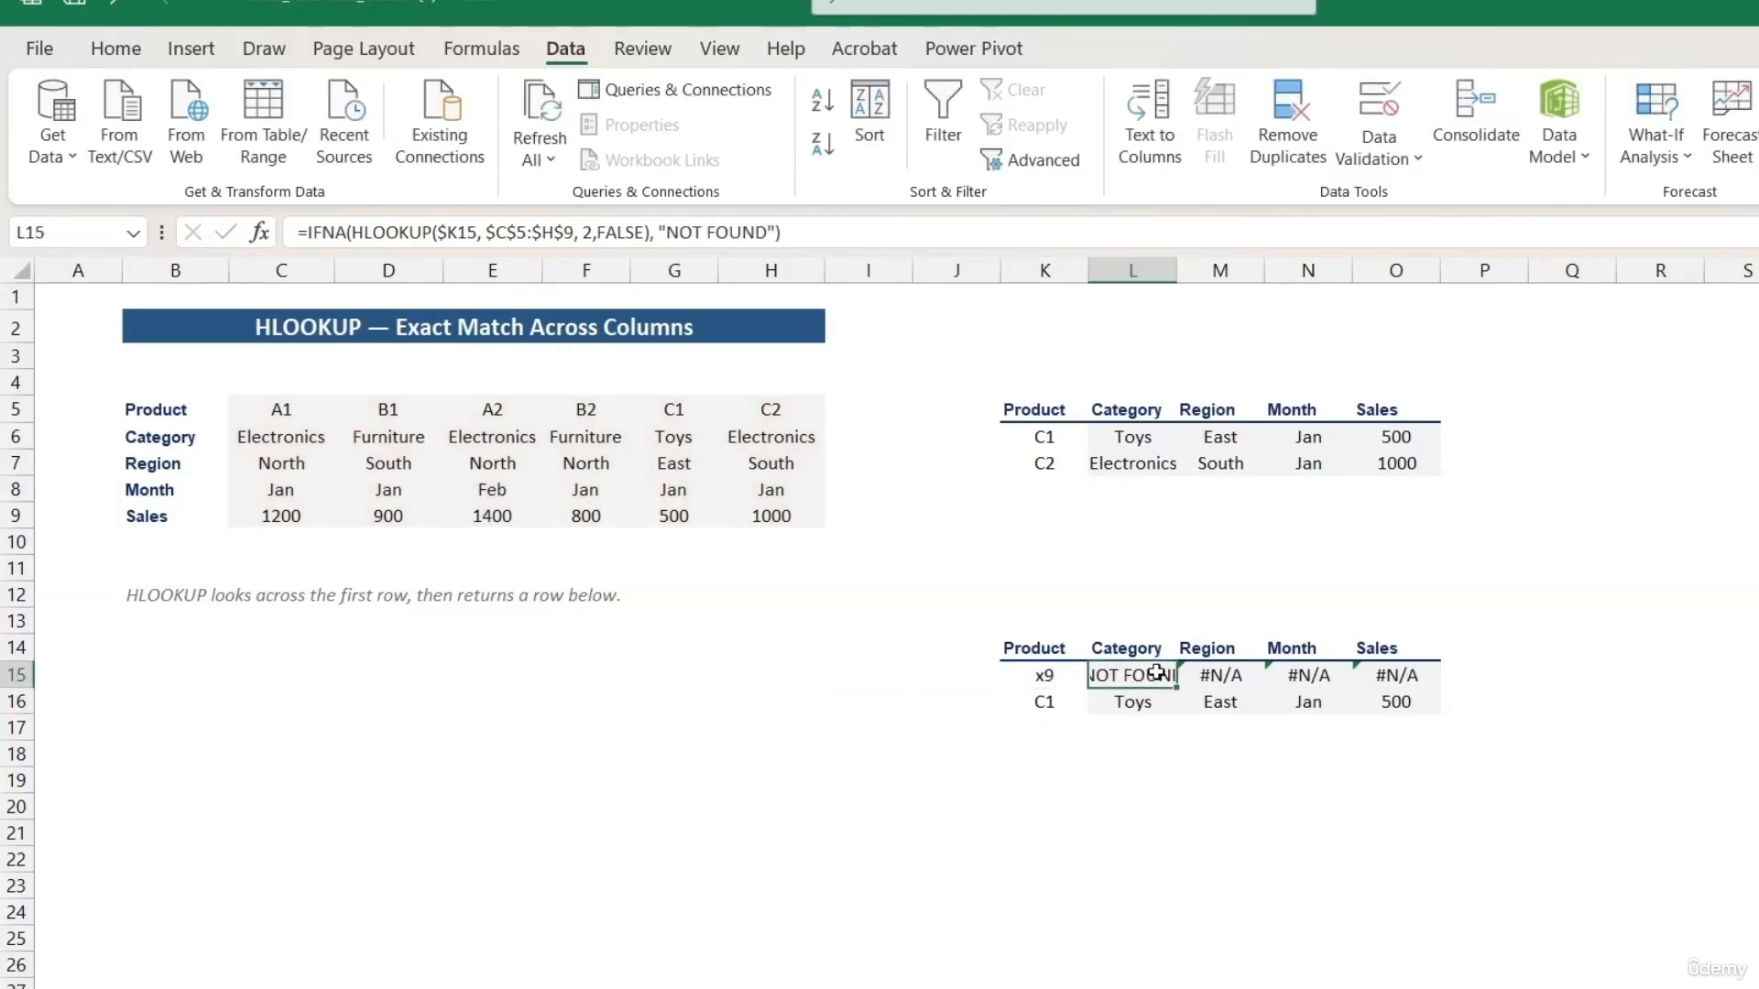
double_click(1177, 270)
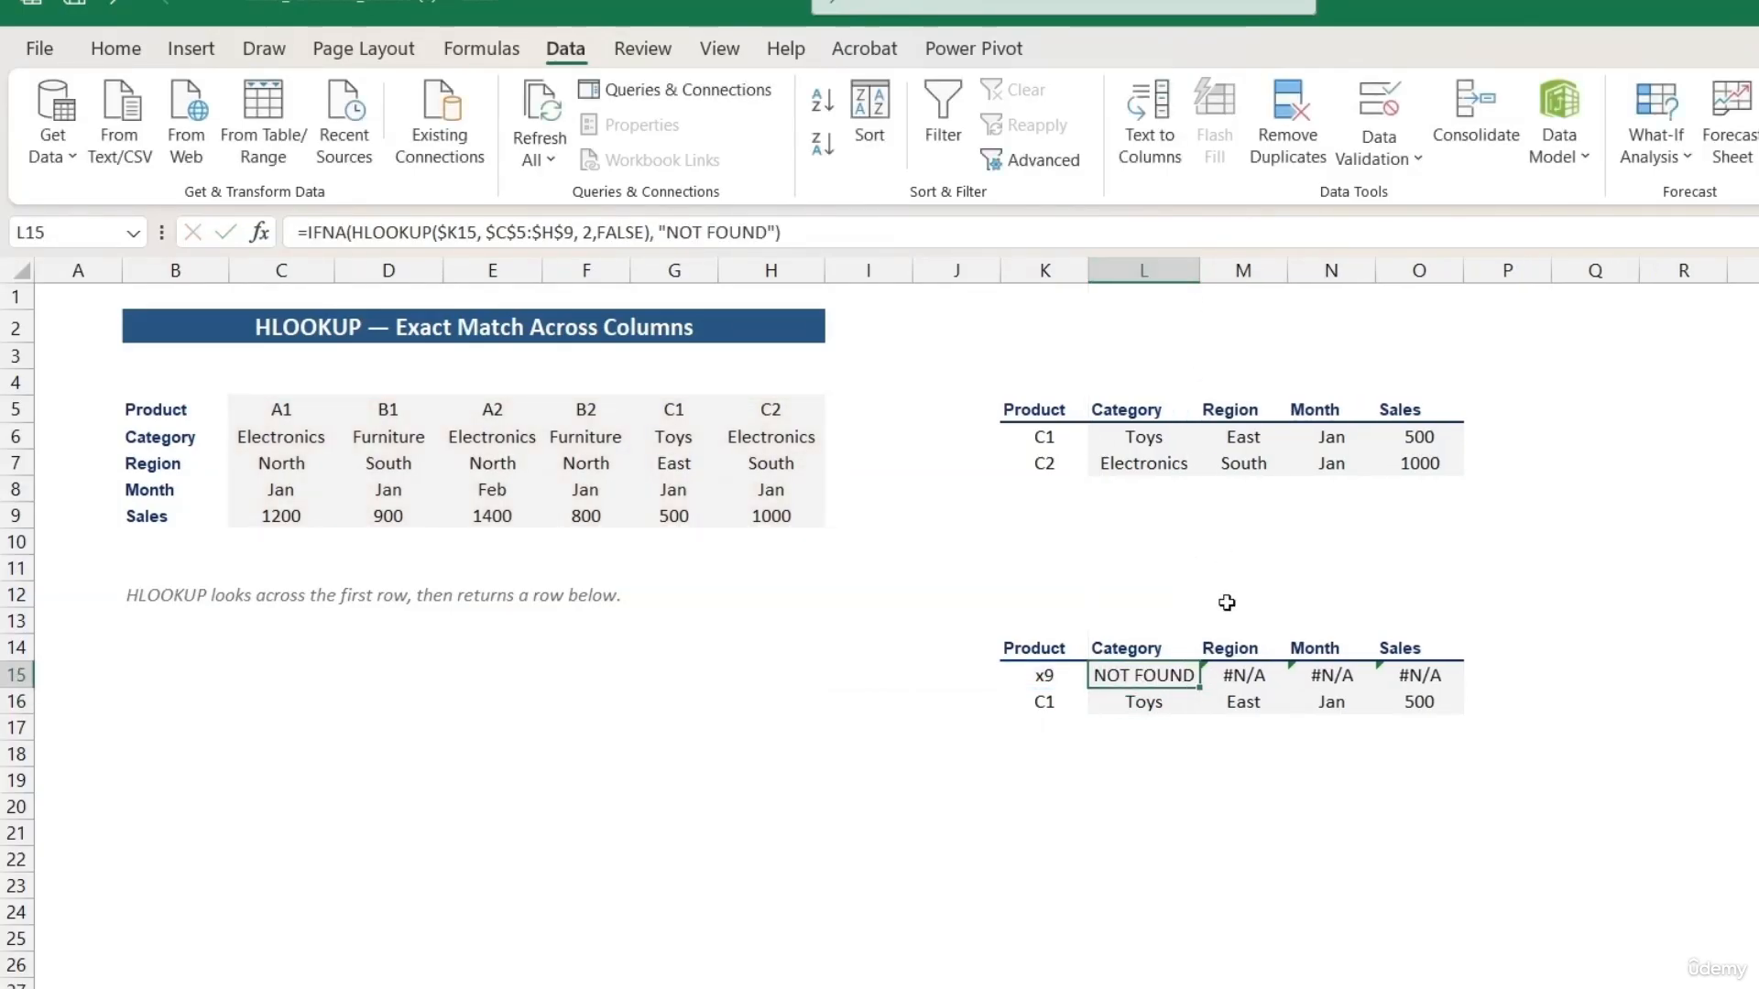
Review the IFNA formula in L15 and copy it across to O15.
double_click(1178, 676)
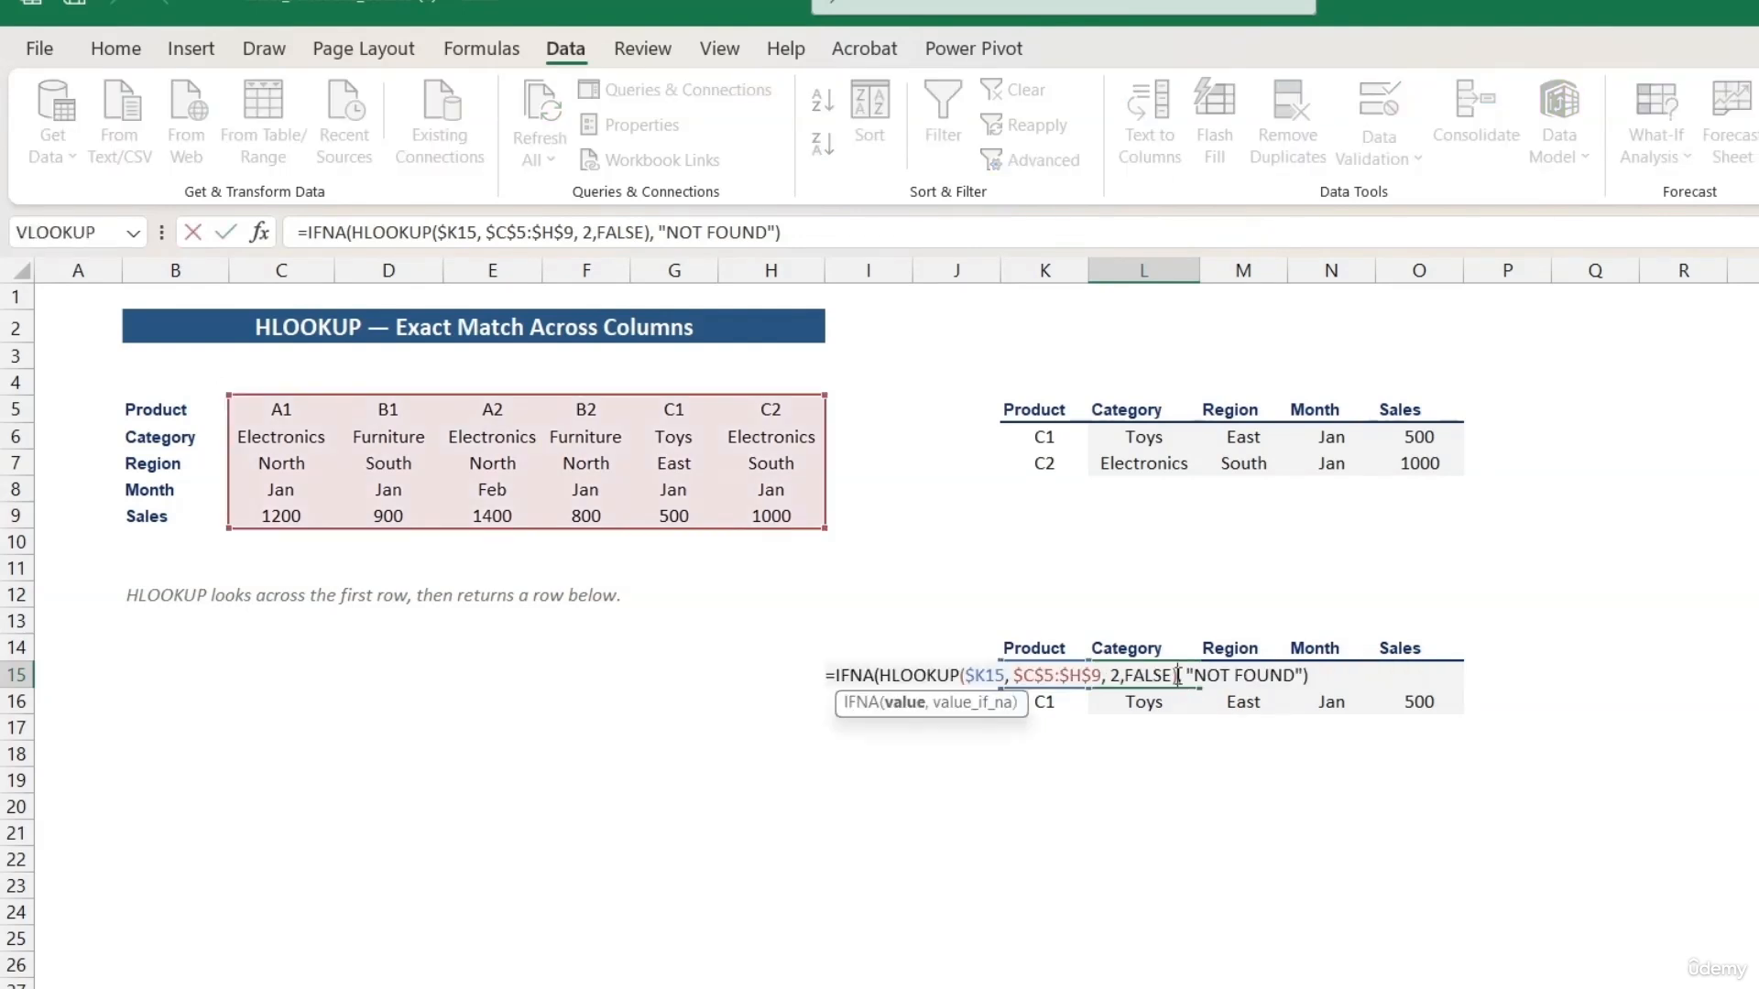
key(Escape)
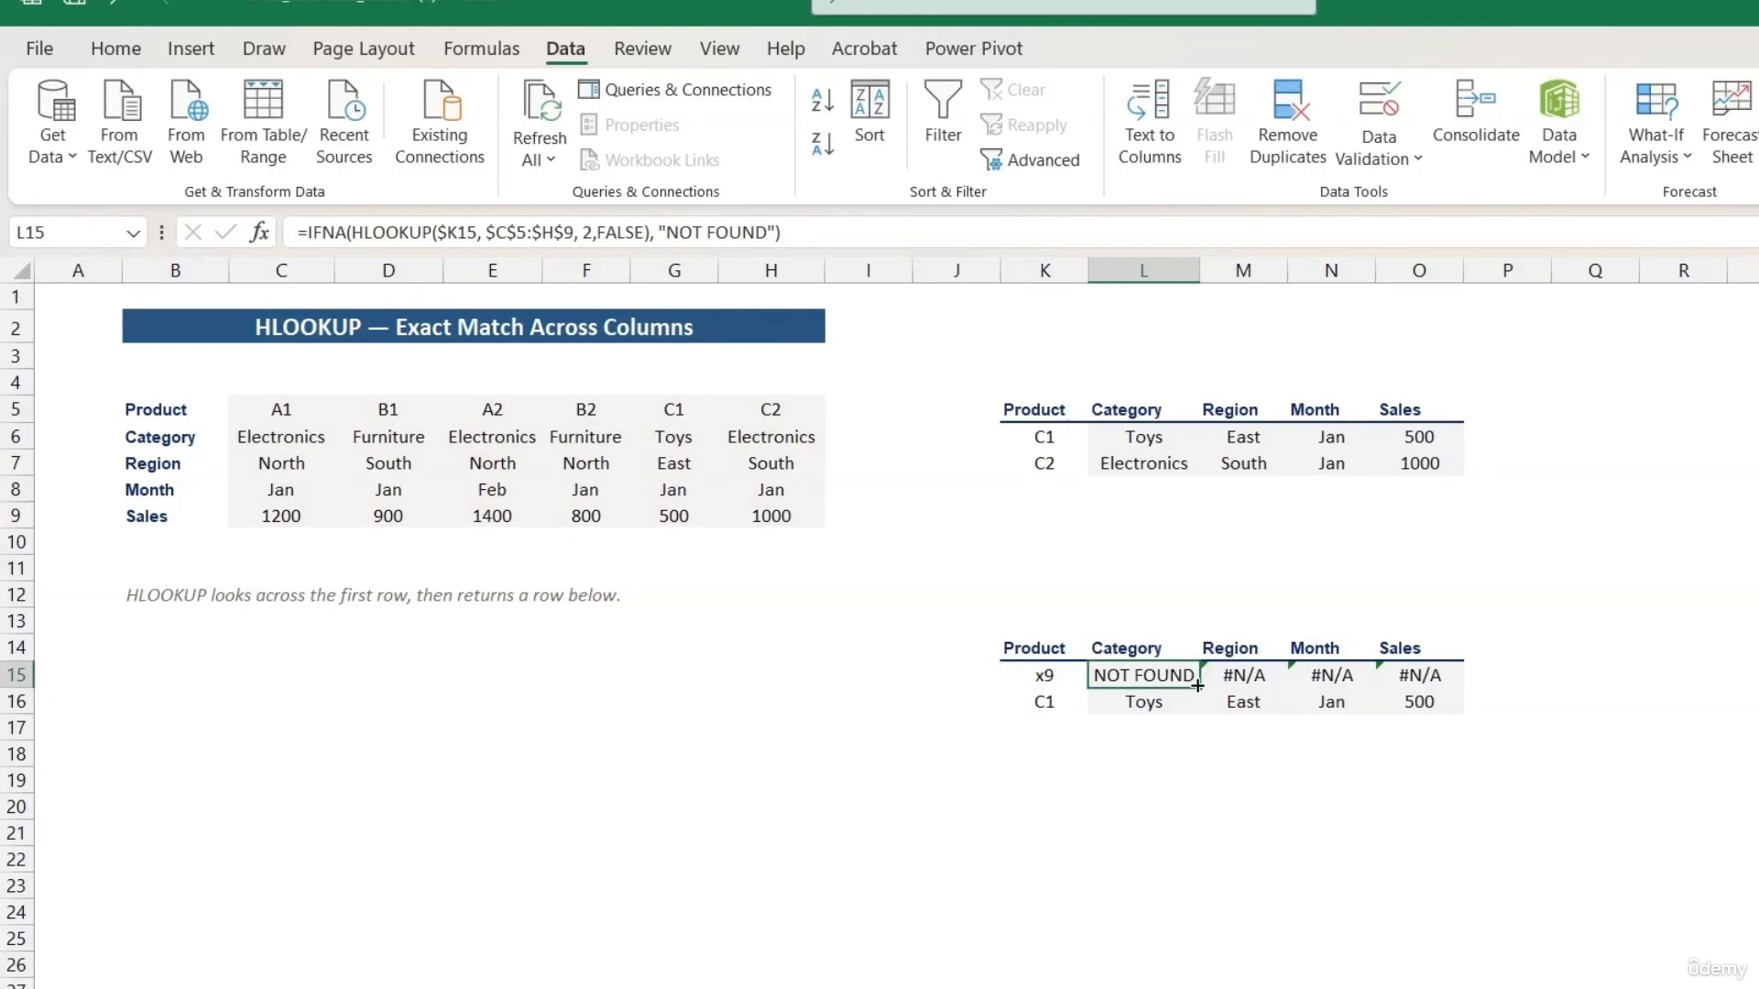
drag(1198, 685, 1456, 680)
Edit the row index number in the Region formula in M15 so it looks up the Region row.
click(1273, 677)
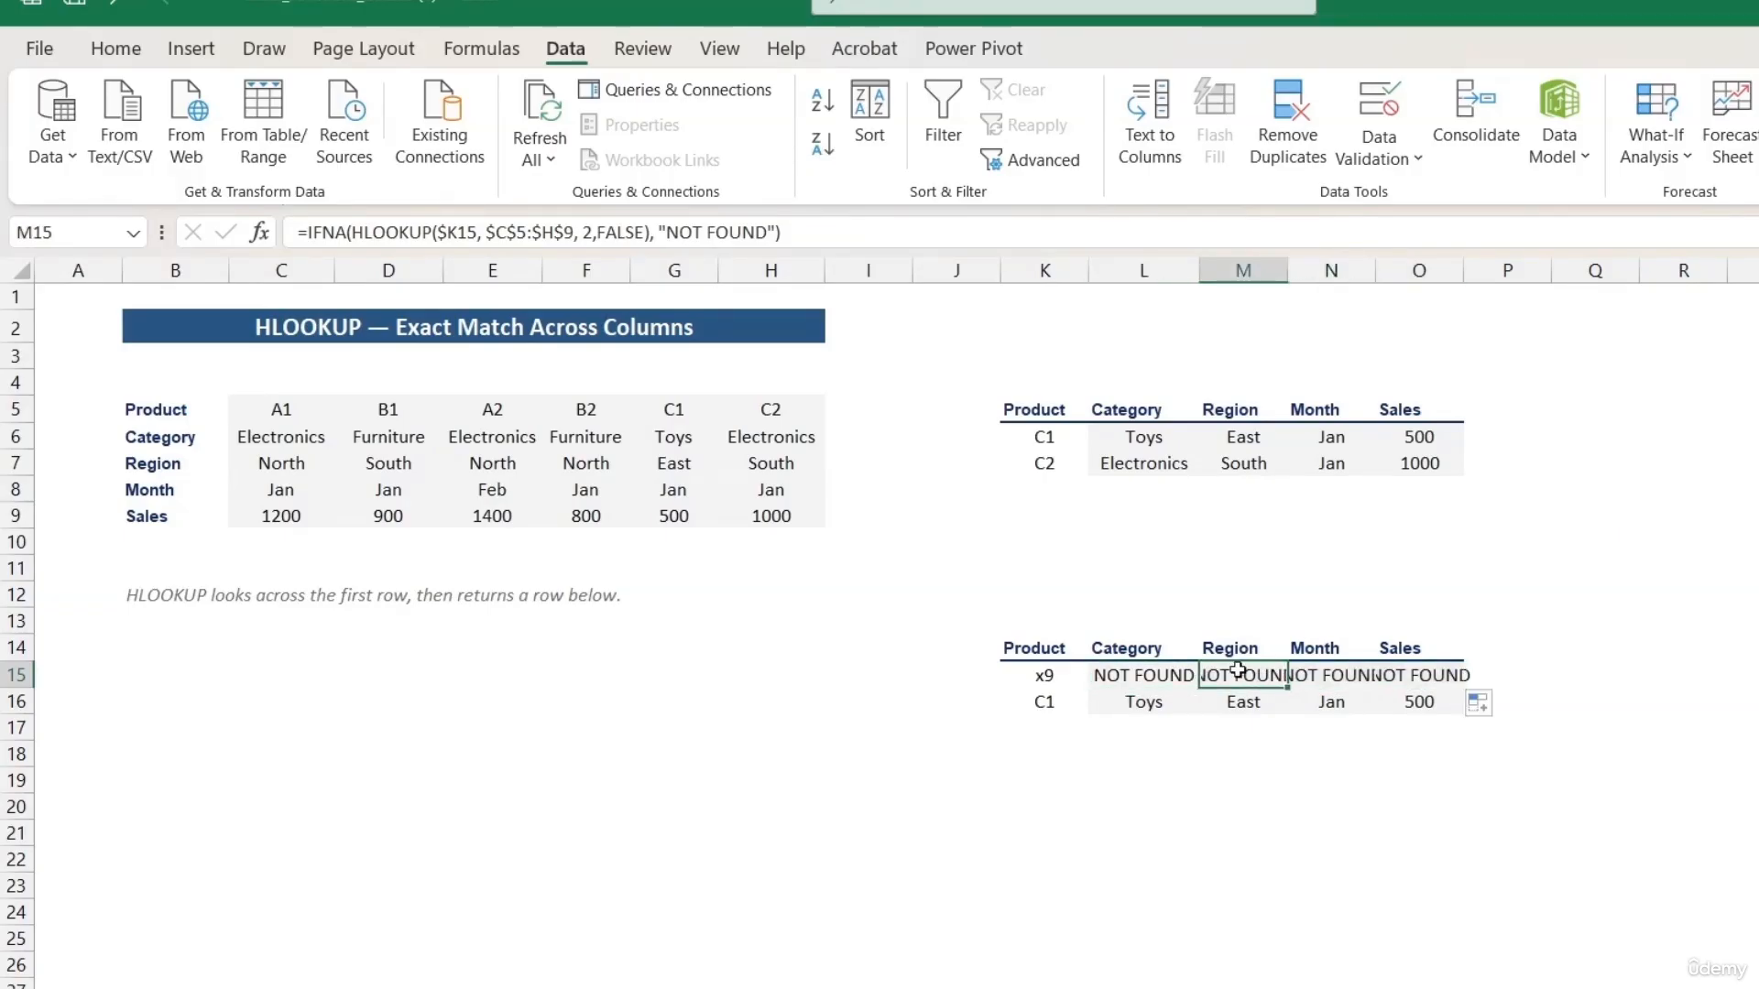
double_click(1275, 676)
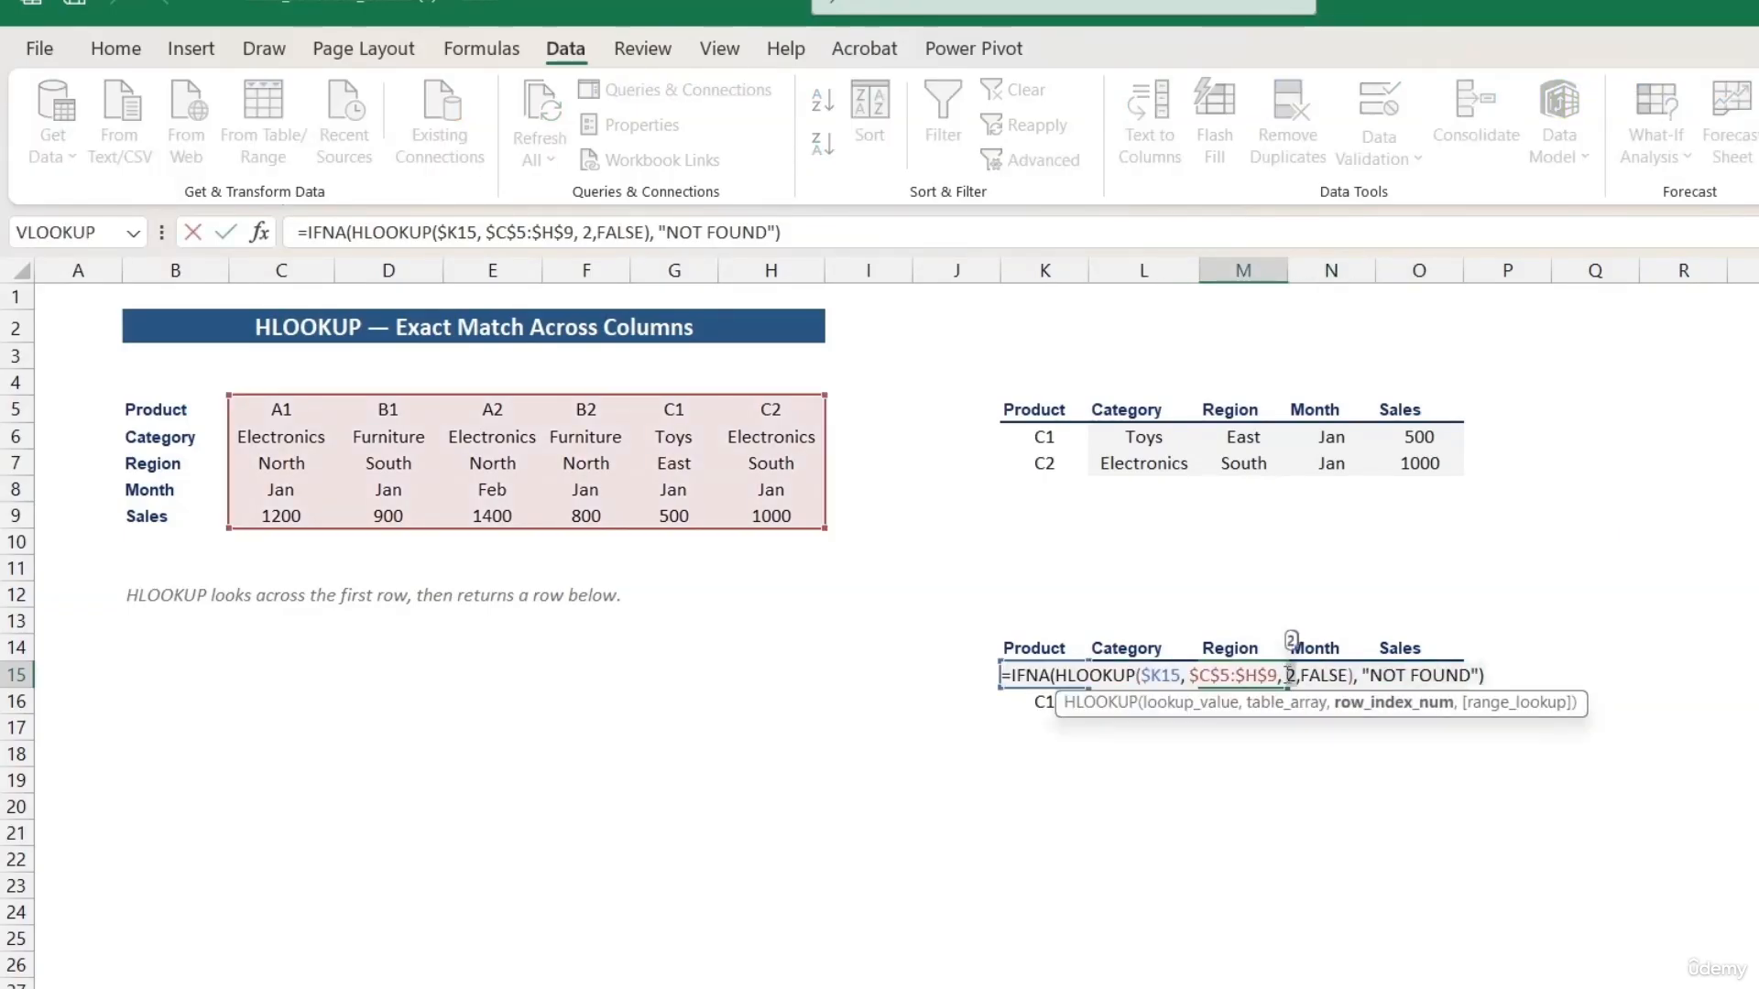
key(Return)
Set the HLOOKUP row index to 4 in the Month formula in N15 and to 5 in the Sales formula in O15.
click(1308, 678)
double_click(1307, 681)
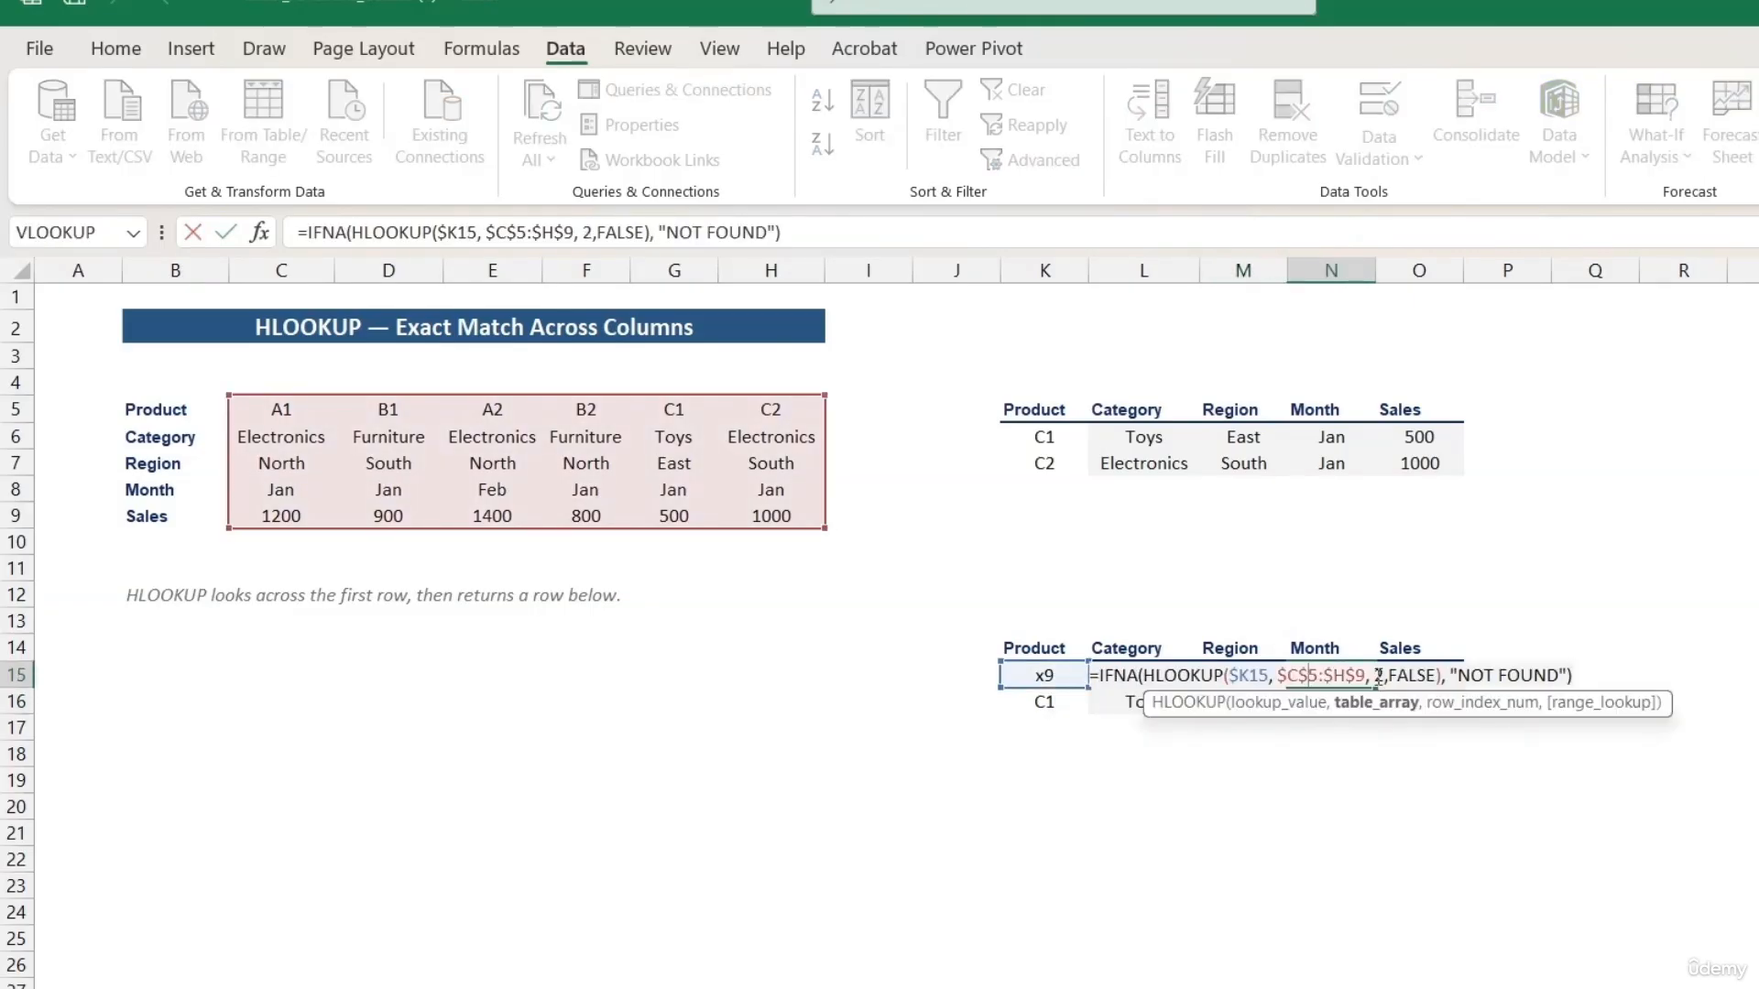
double_click(1379, 676)
text(4)
key(Return)
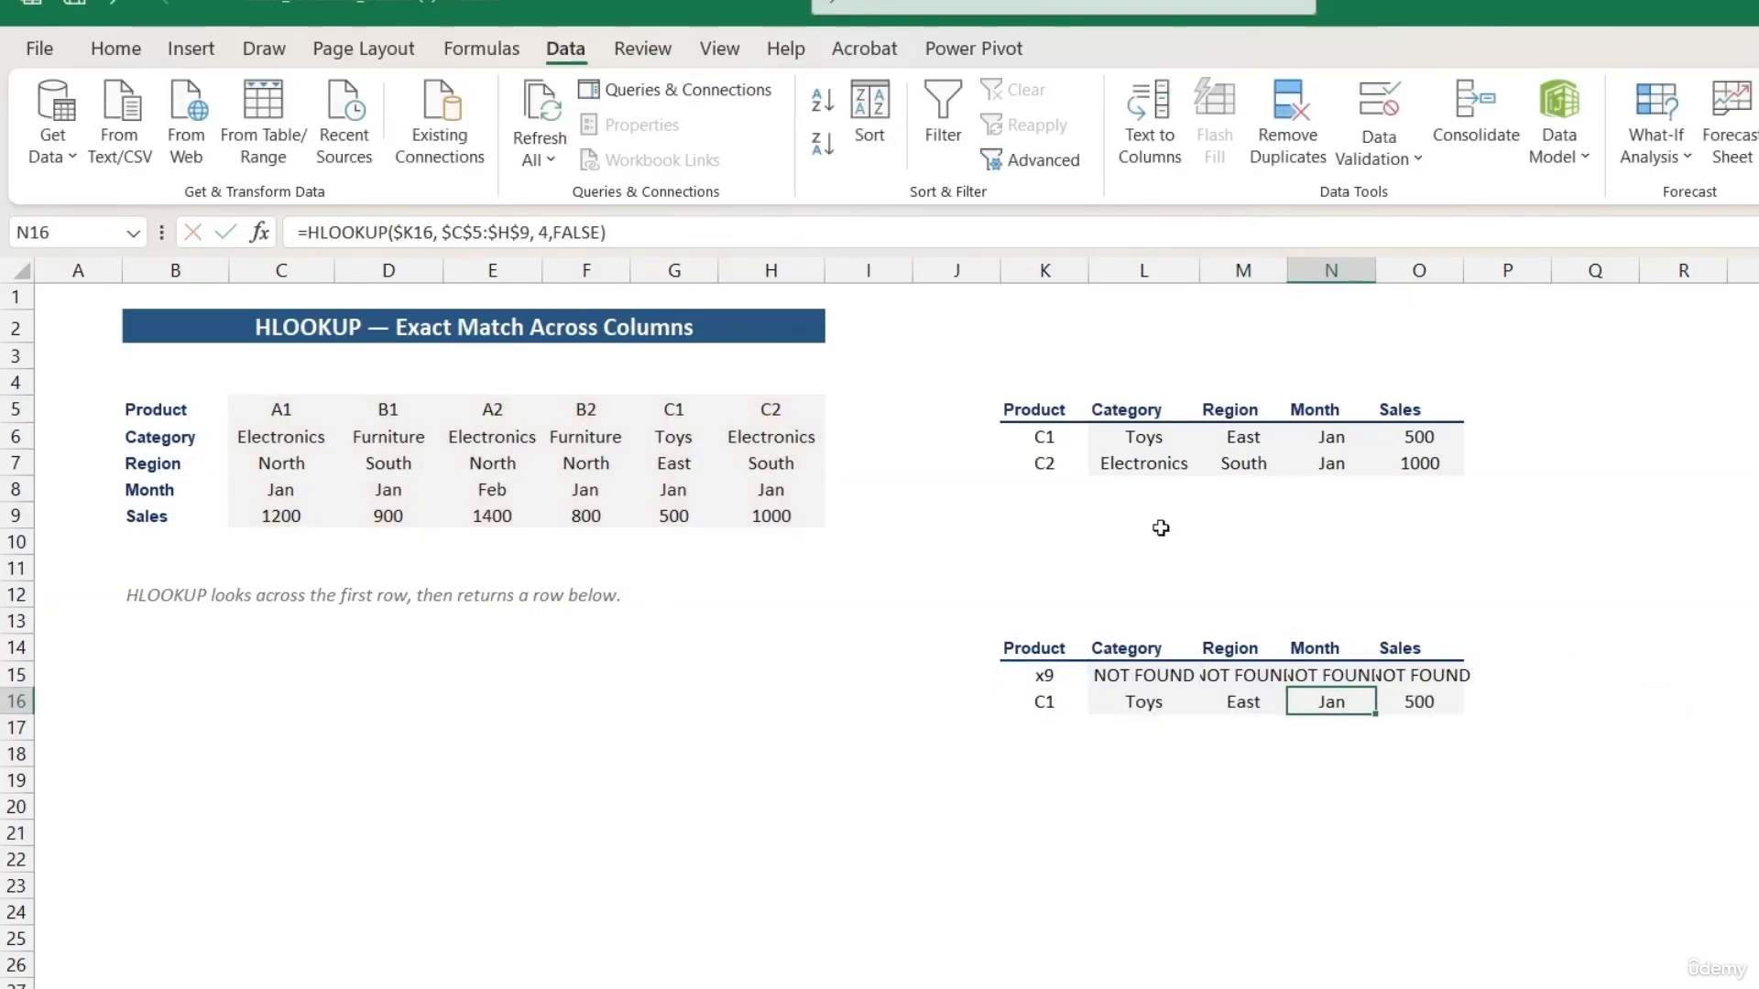
double_click(1442, 671)
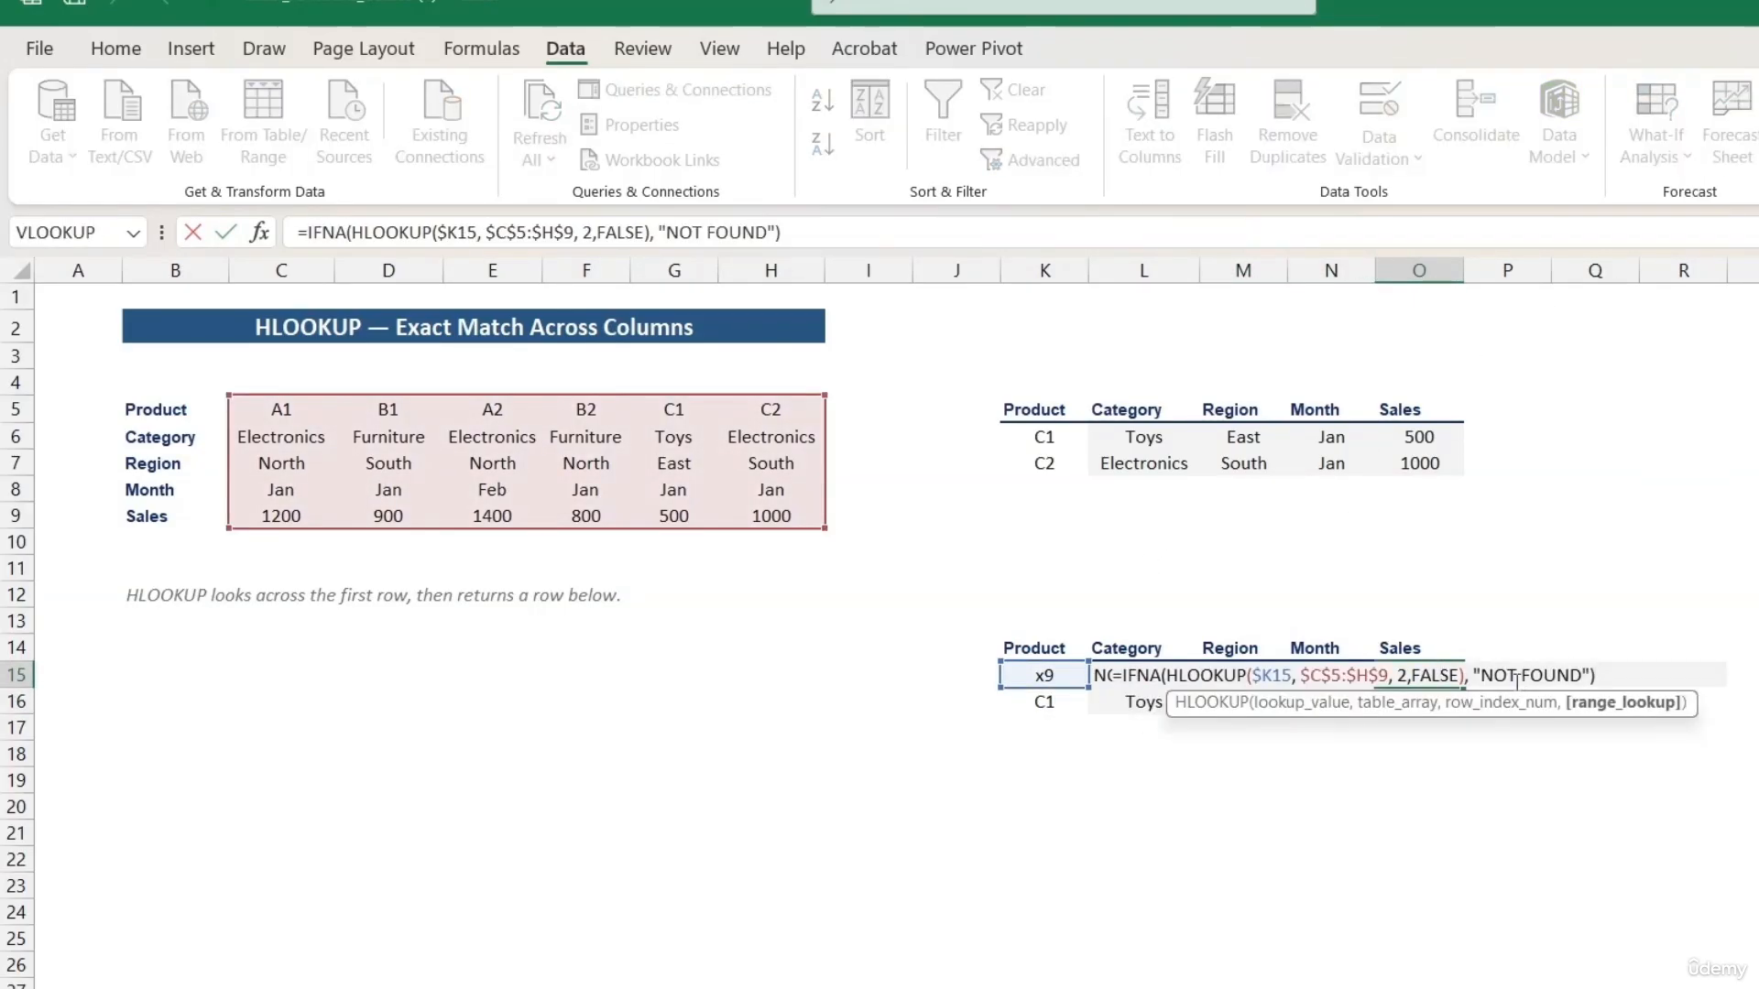
double_click(1403, 676)
text(5)
key(Return)
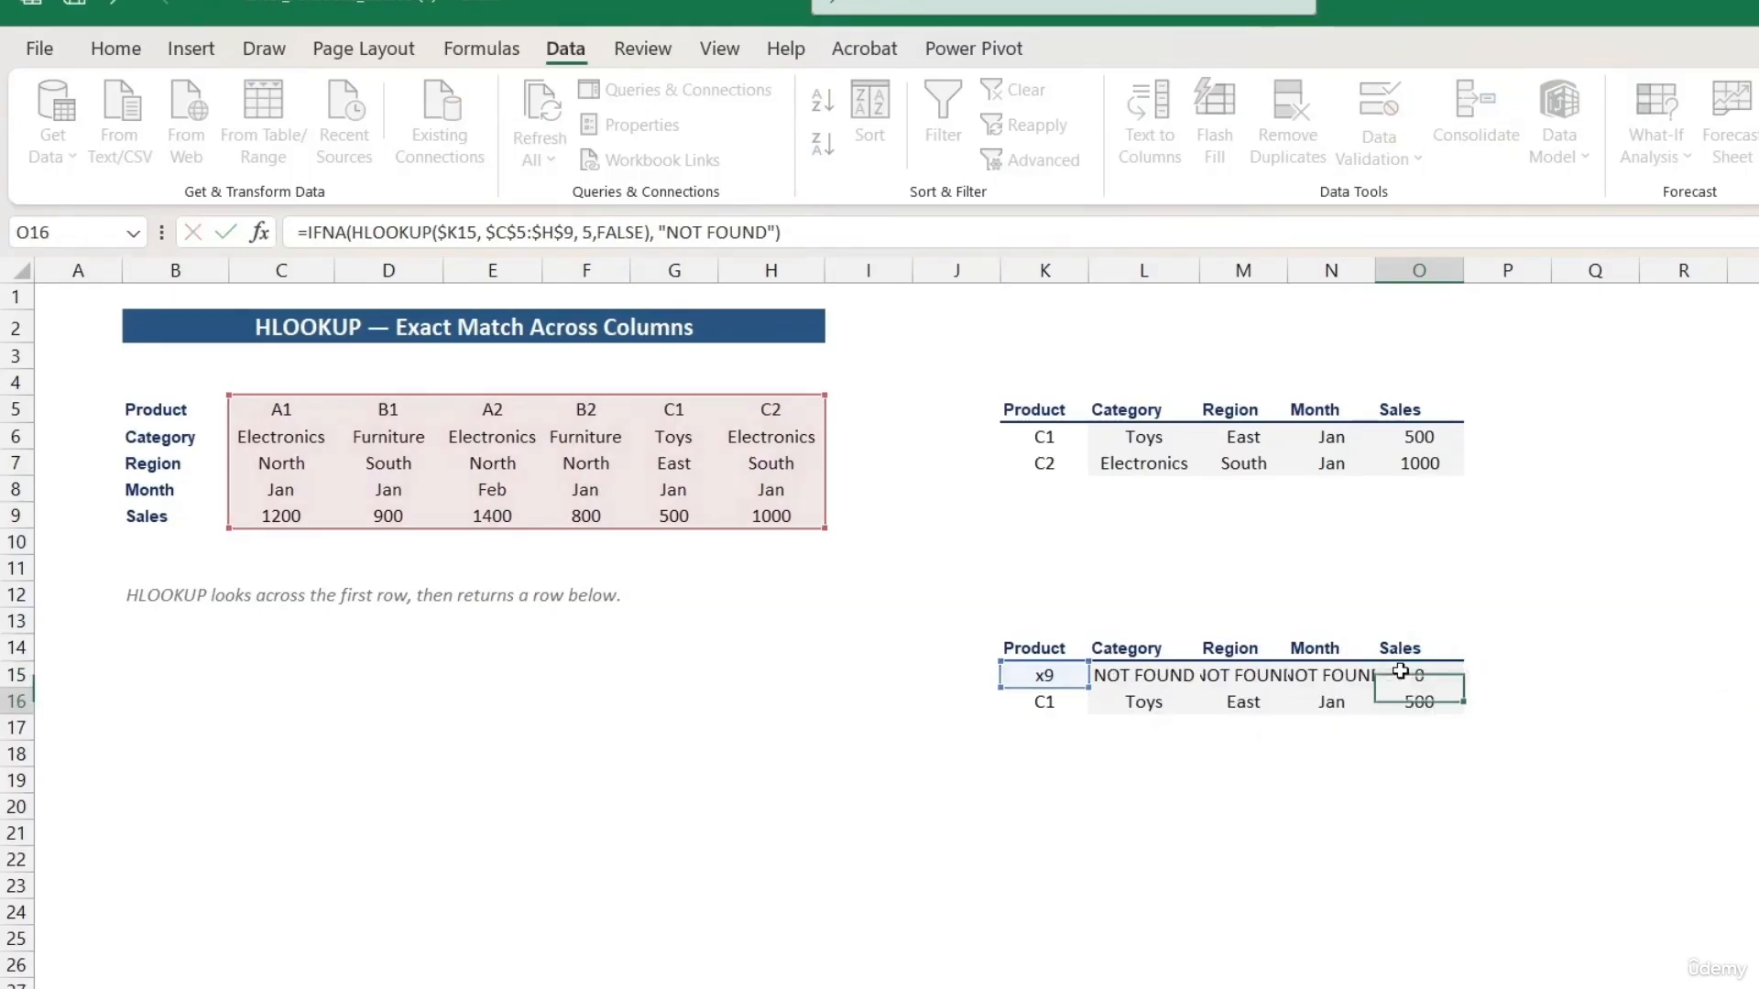
Copy the IFNA formulas in L15:O15 down to row 16 and enter product X1 in K16.
click(1043, 701)
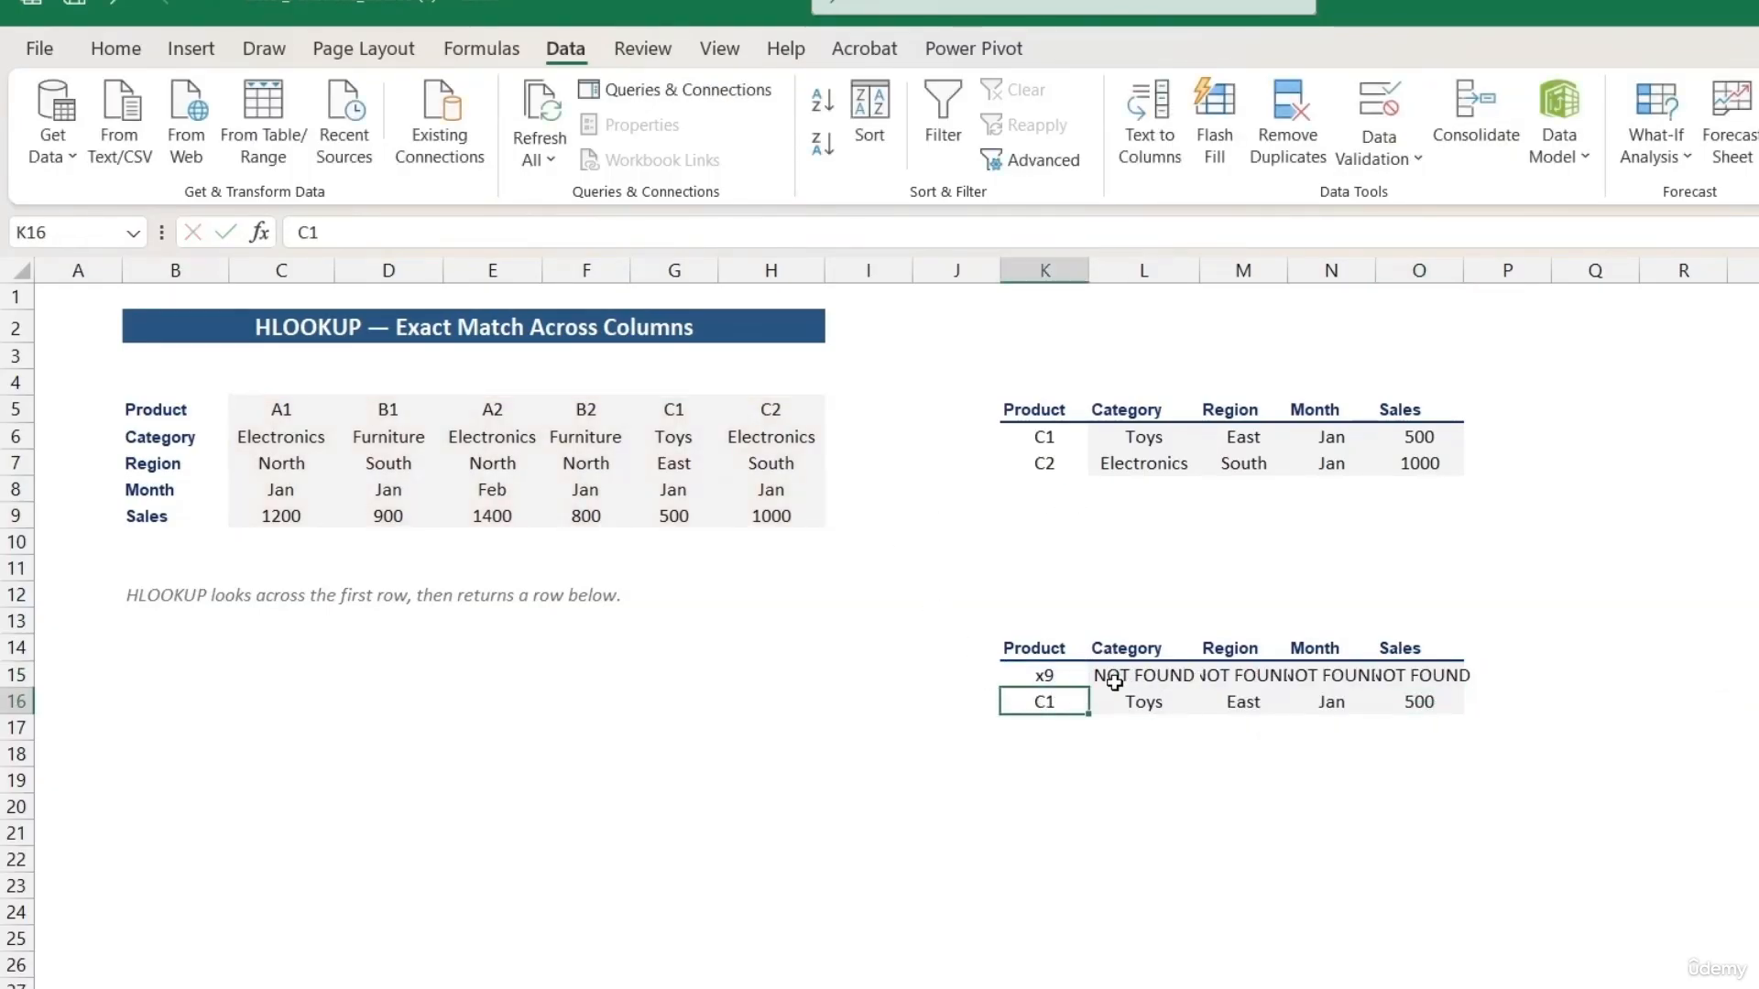
drag(1111, 675, 1465, 707)
double_click(1162, 675)
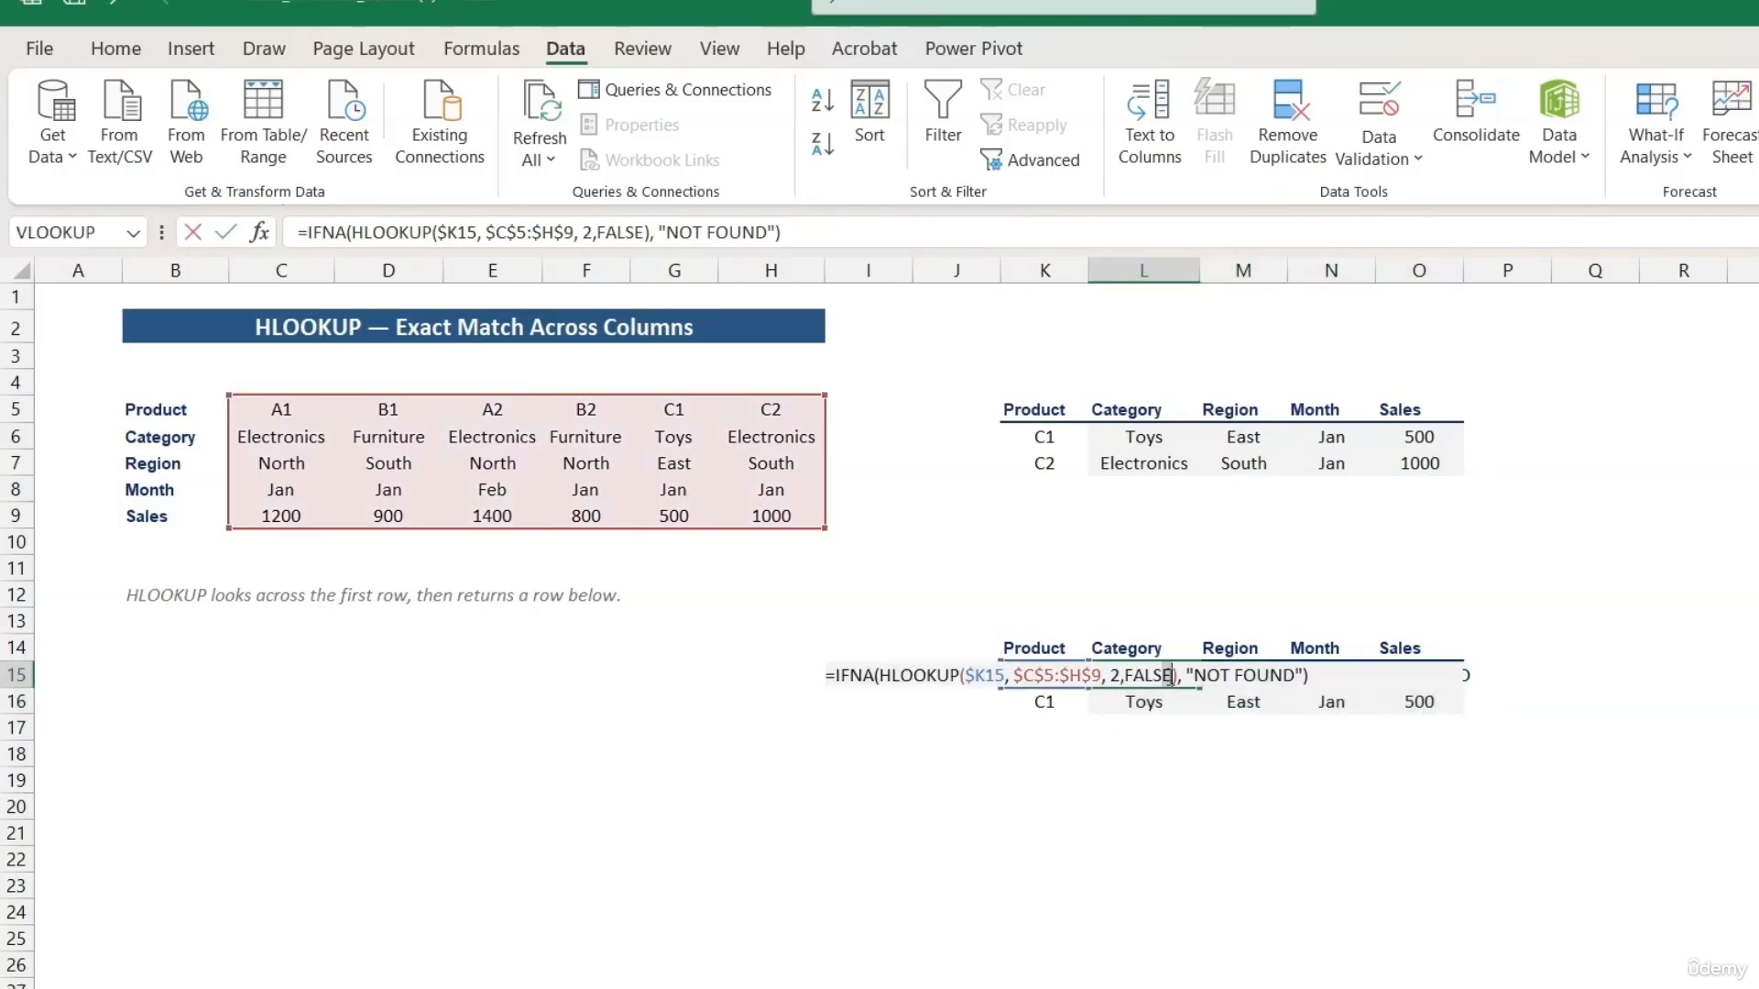
click(1020, 702)
text(X1)
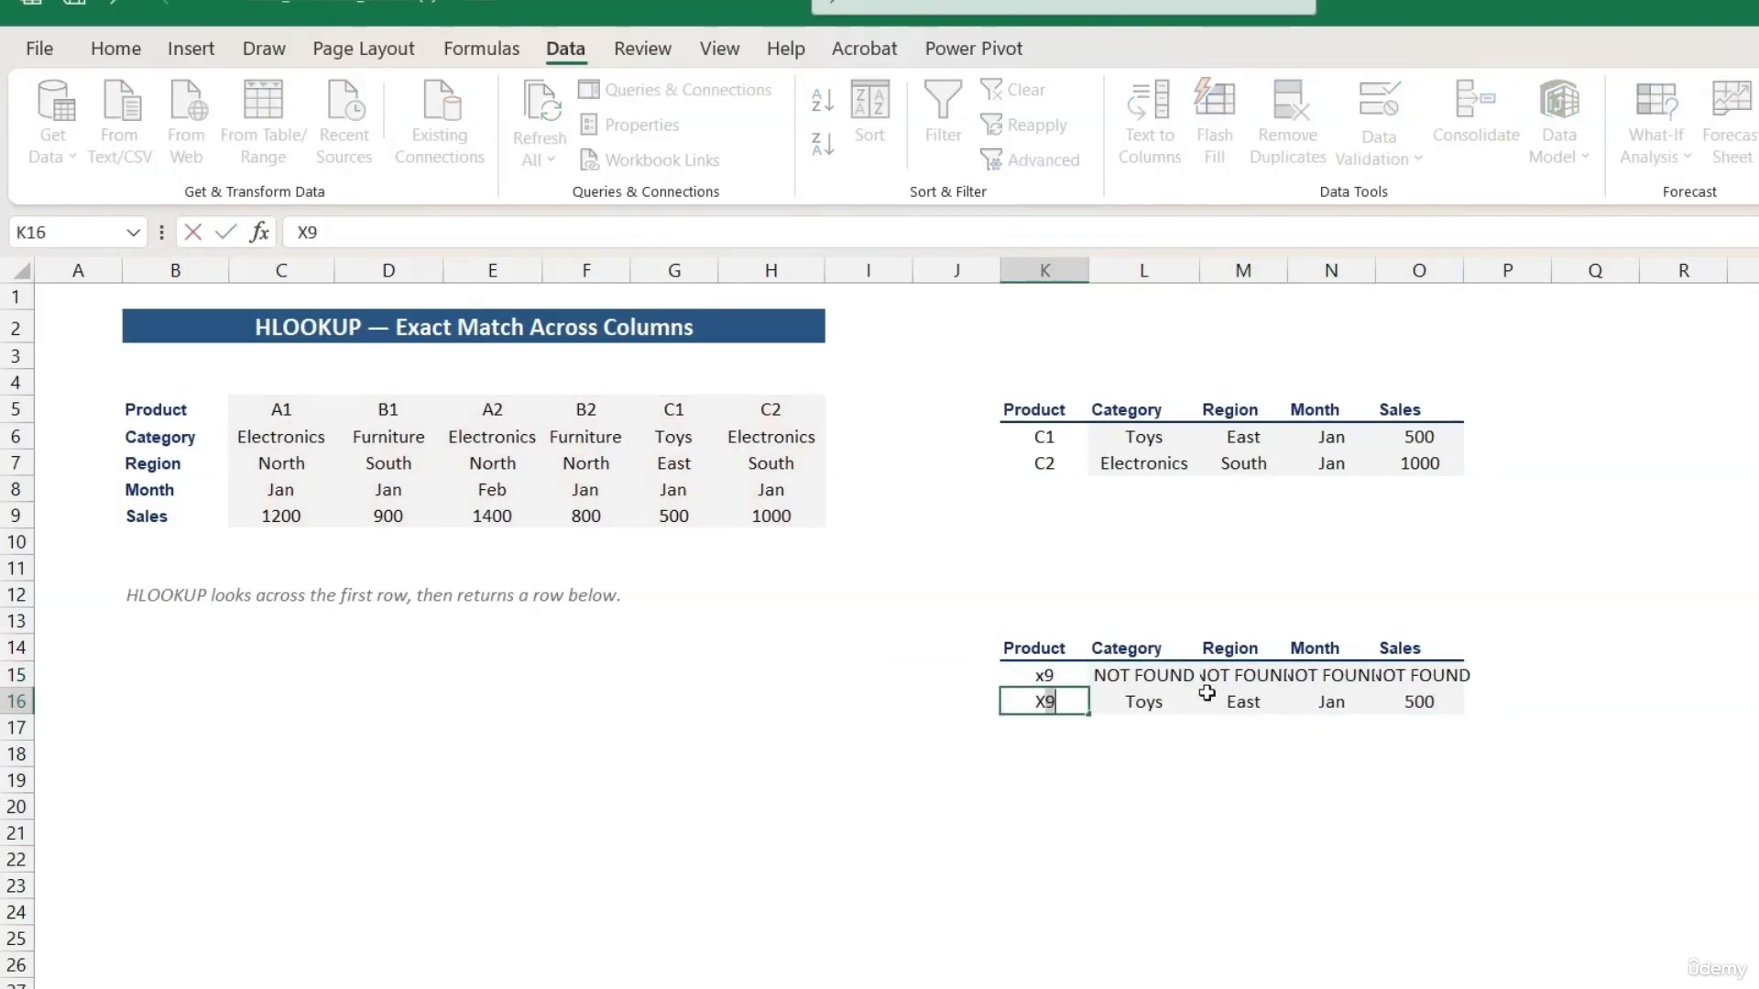
key(Return)
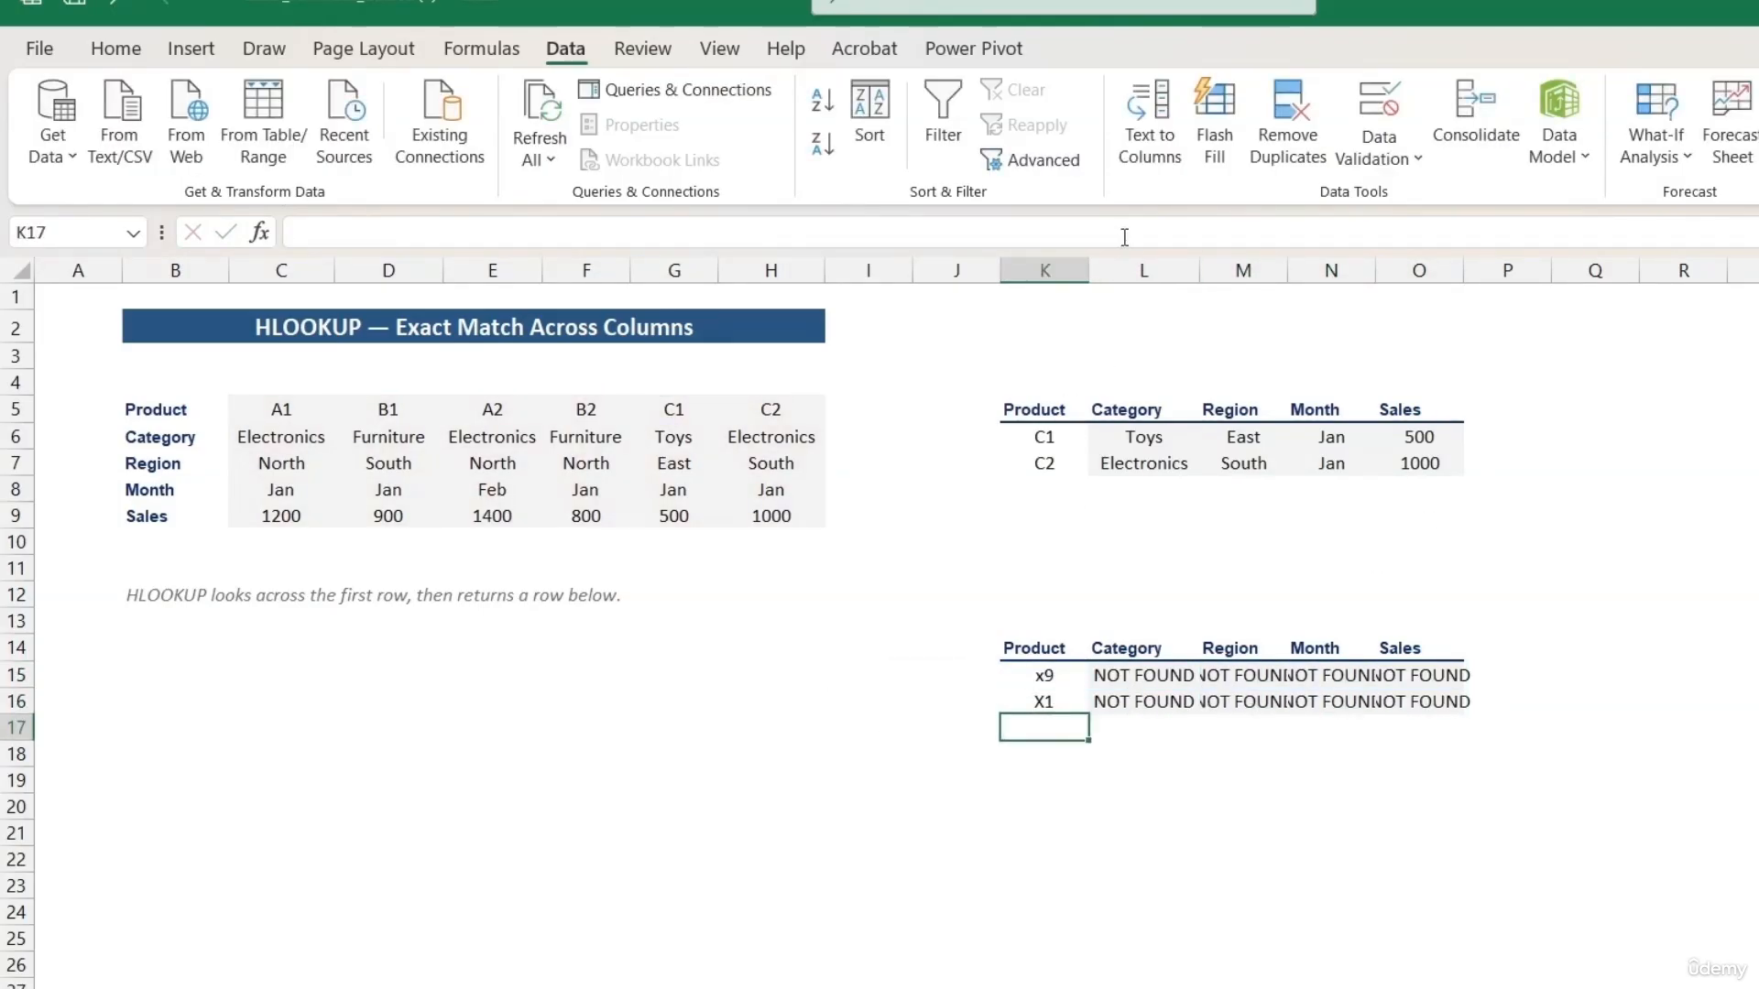
Narrow column K slightly and autofit columns M, N and O to their contents.
drag(1089, 270, 1070, 270)
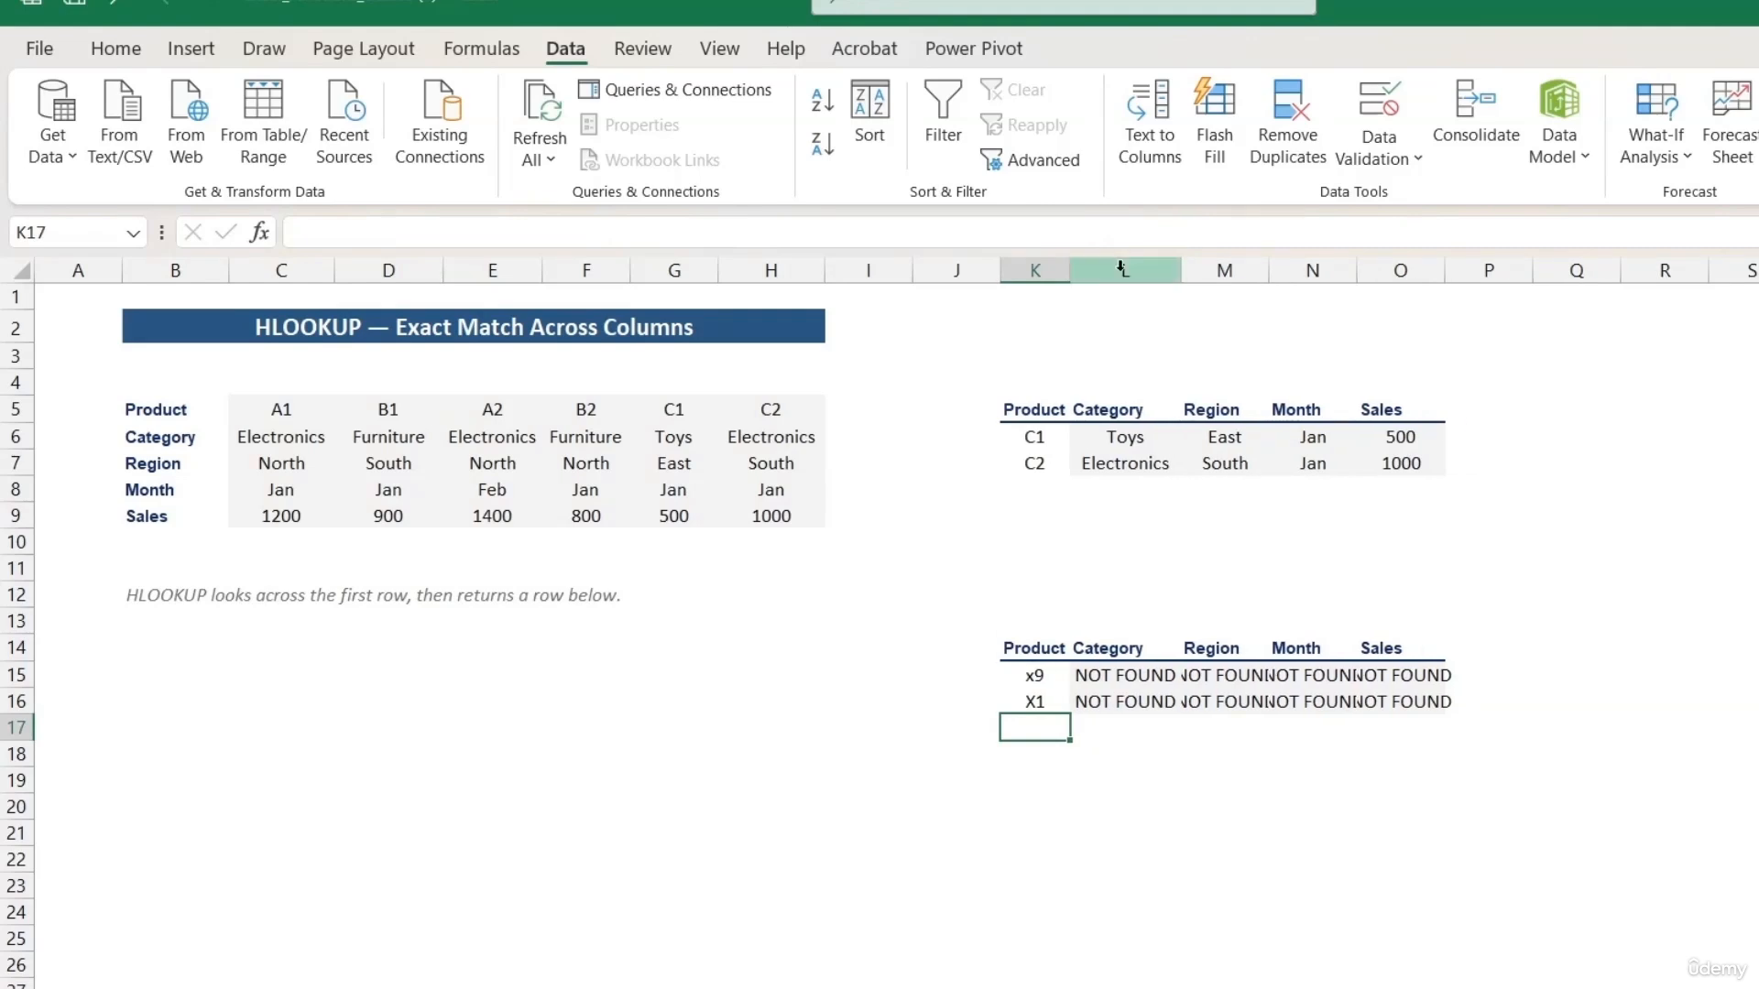
double_click(1268, 270)
double_click(1380, 270)
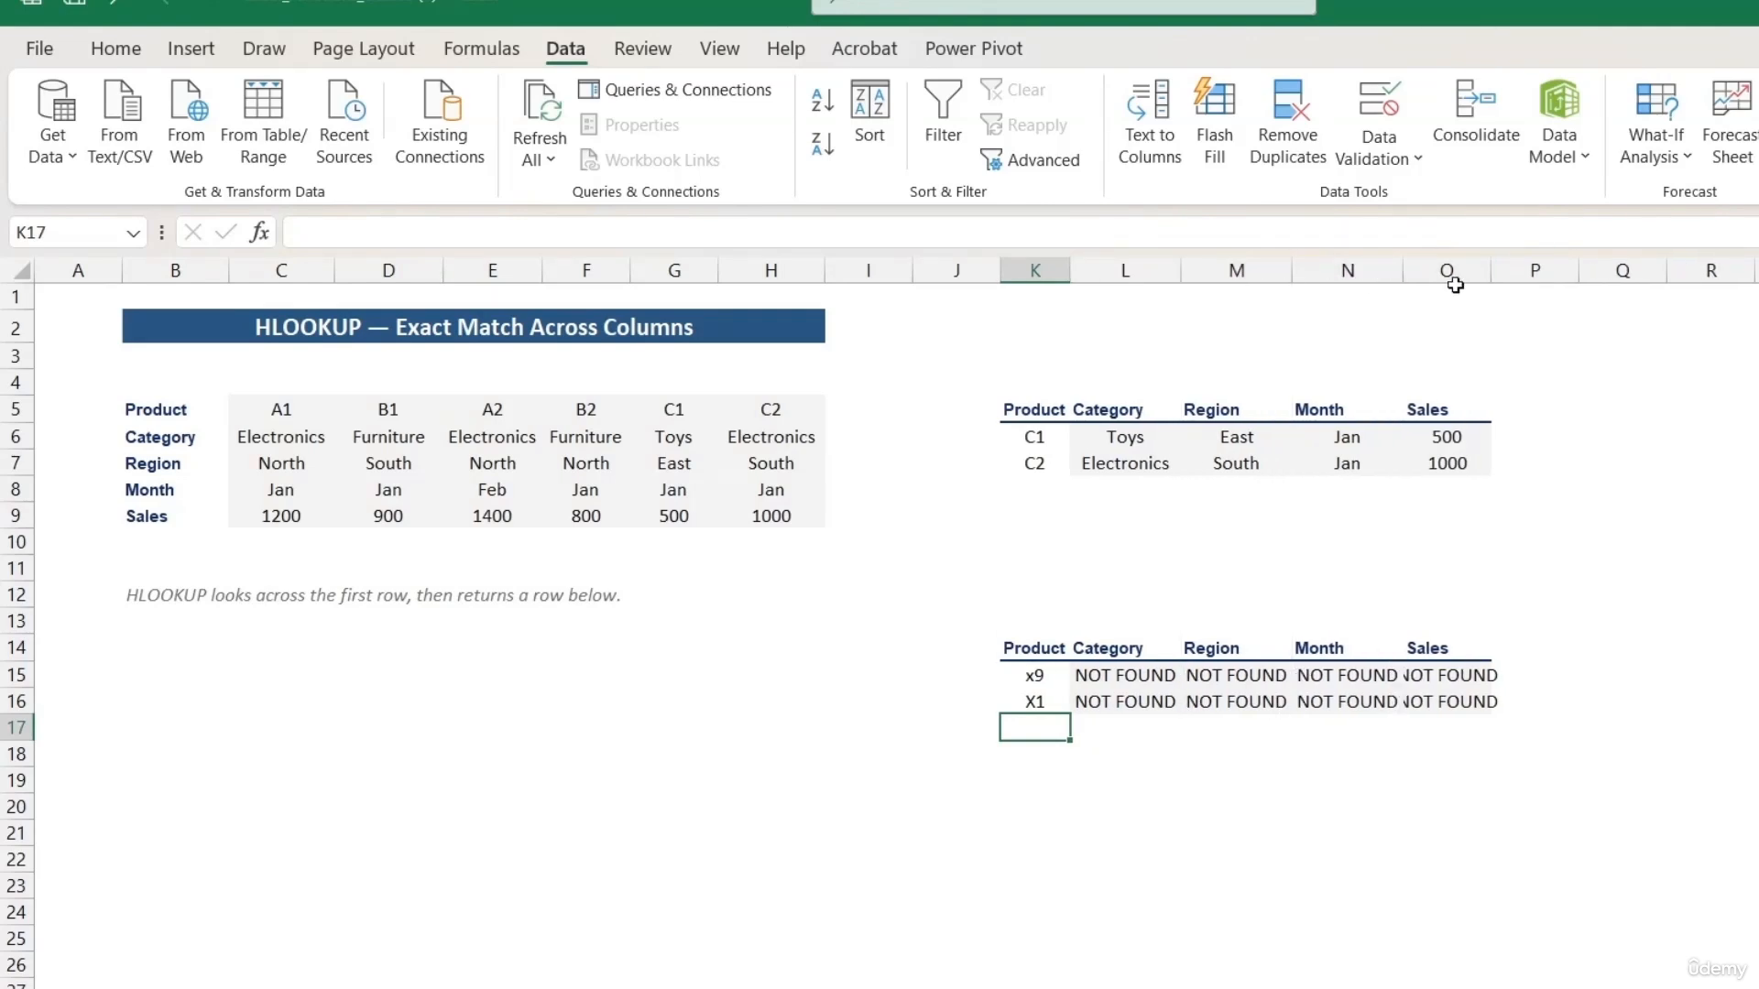
double_click(1492, 273)
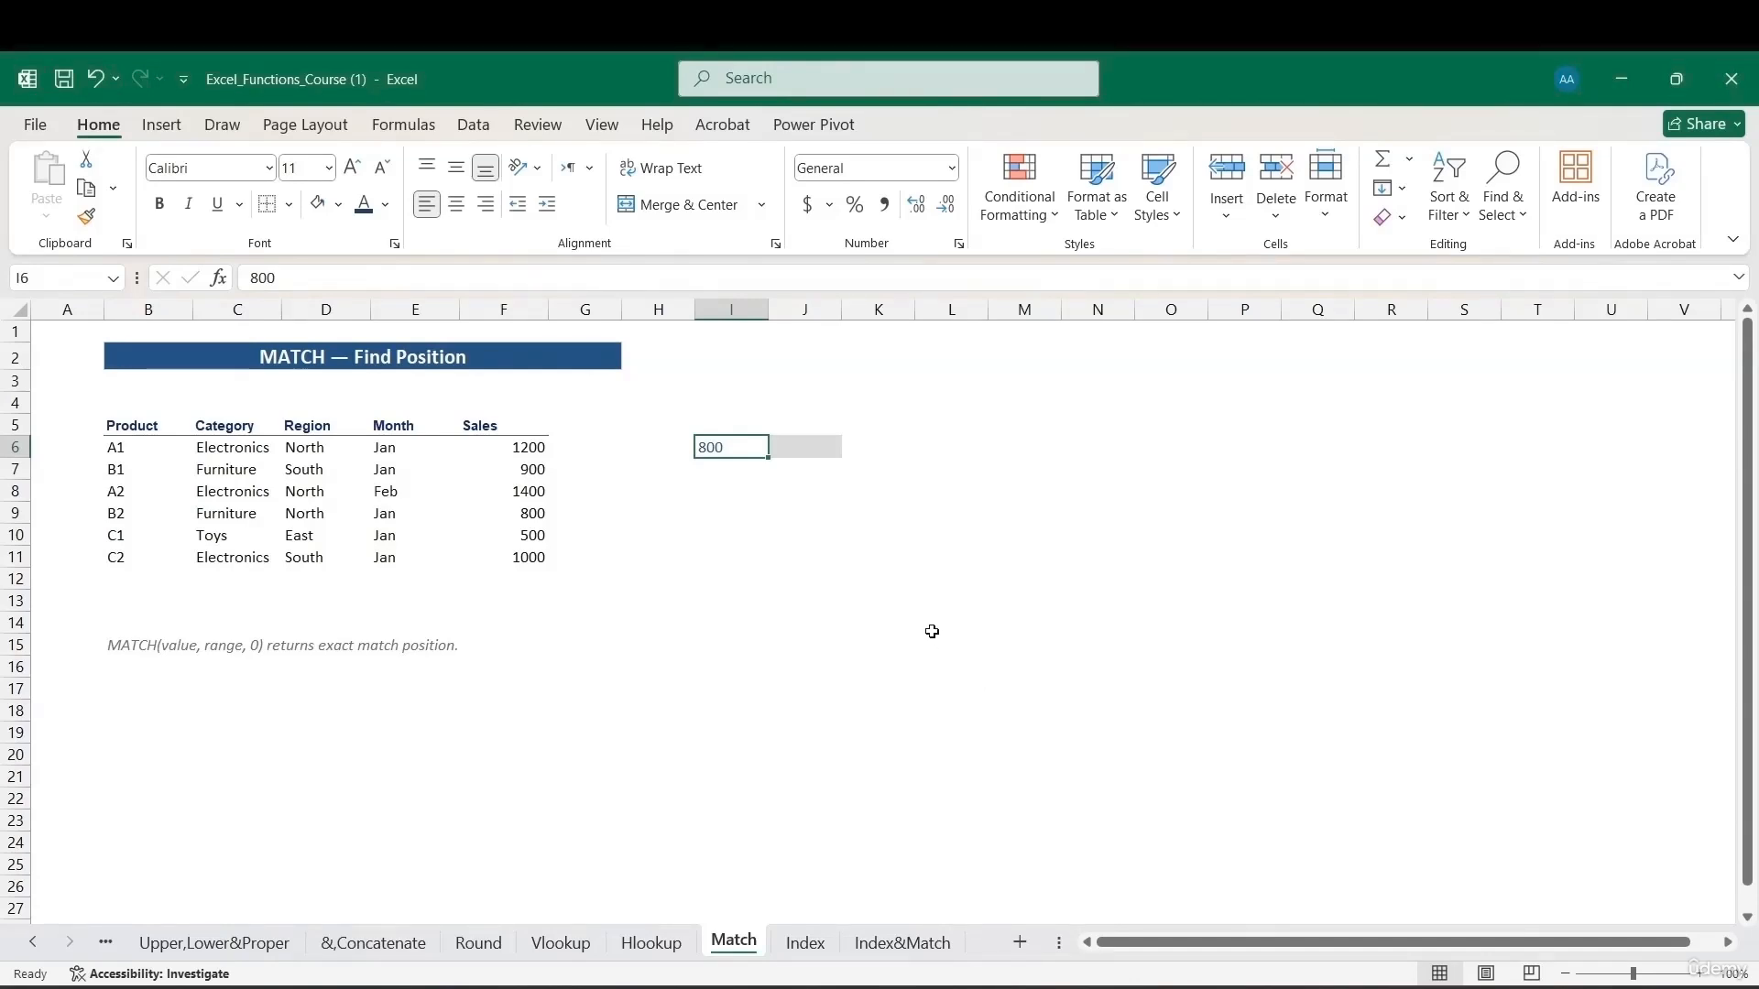
Enter a MATCH formula in J6 that finds the exact-match position of I6 within the Sales range F6:F11, using match type 0.
click(814, 448)
text(=mat)
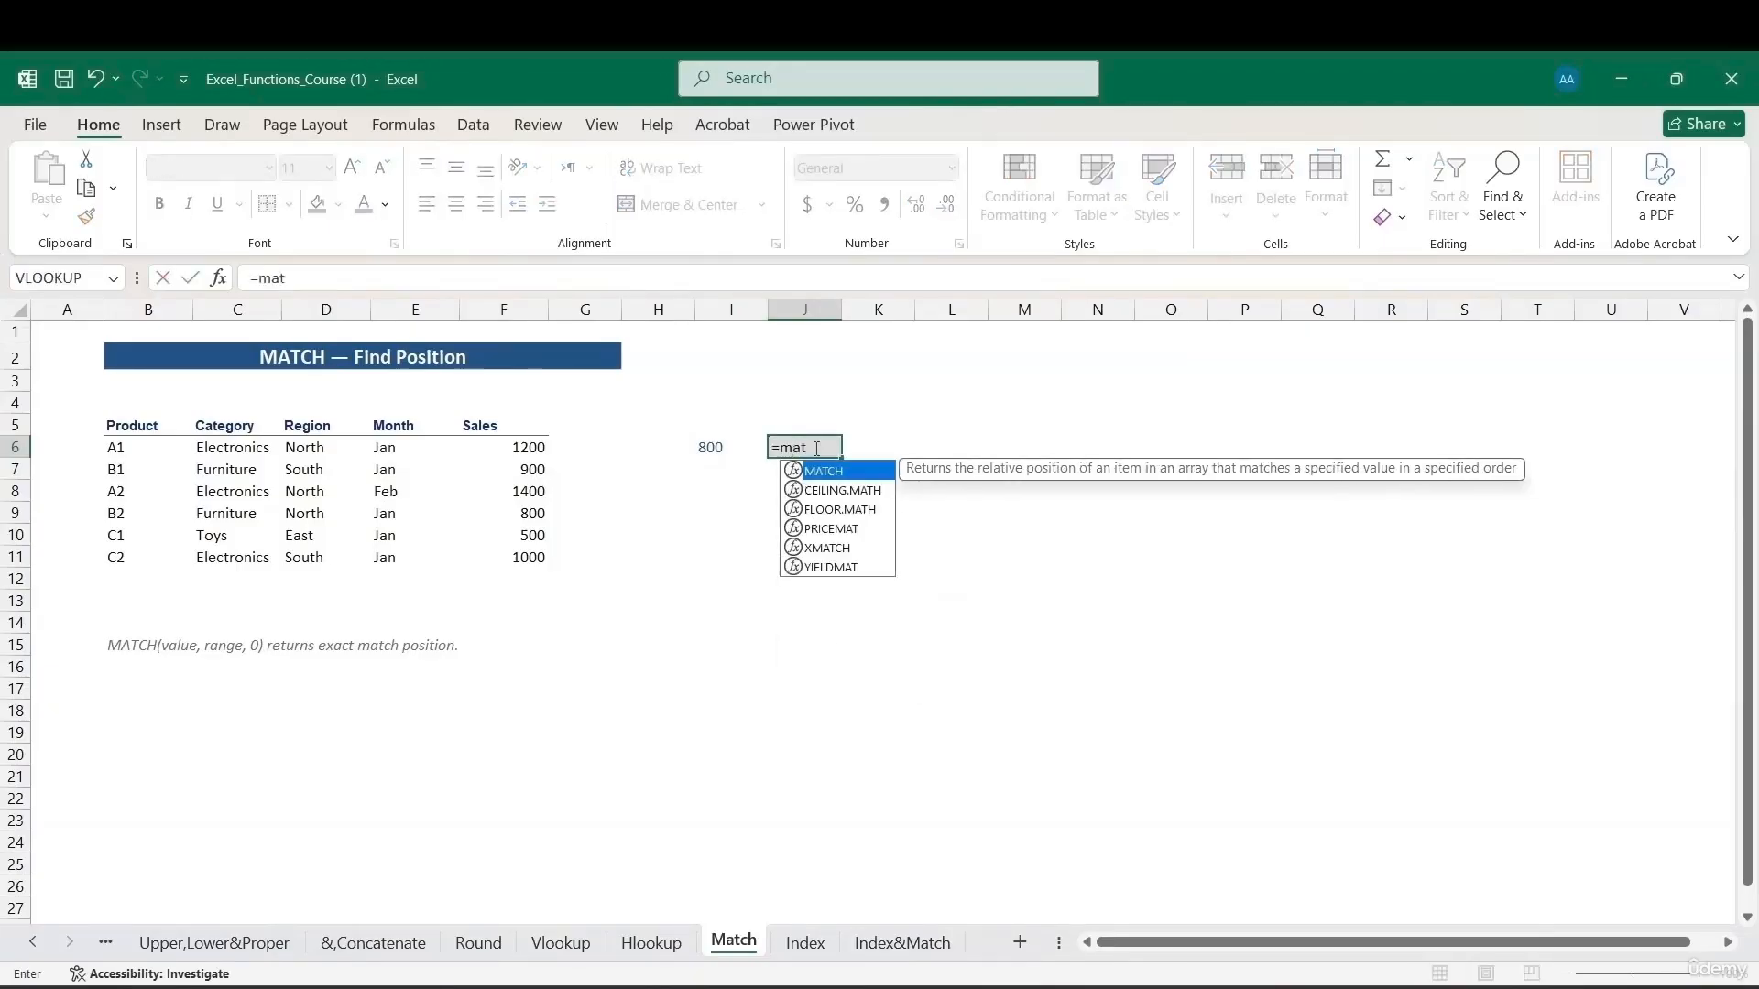
double_click(819, 470)
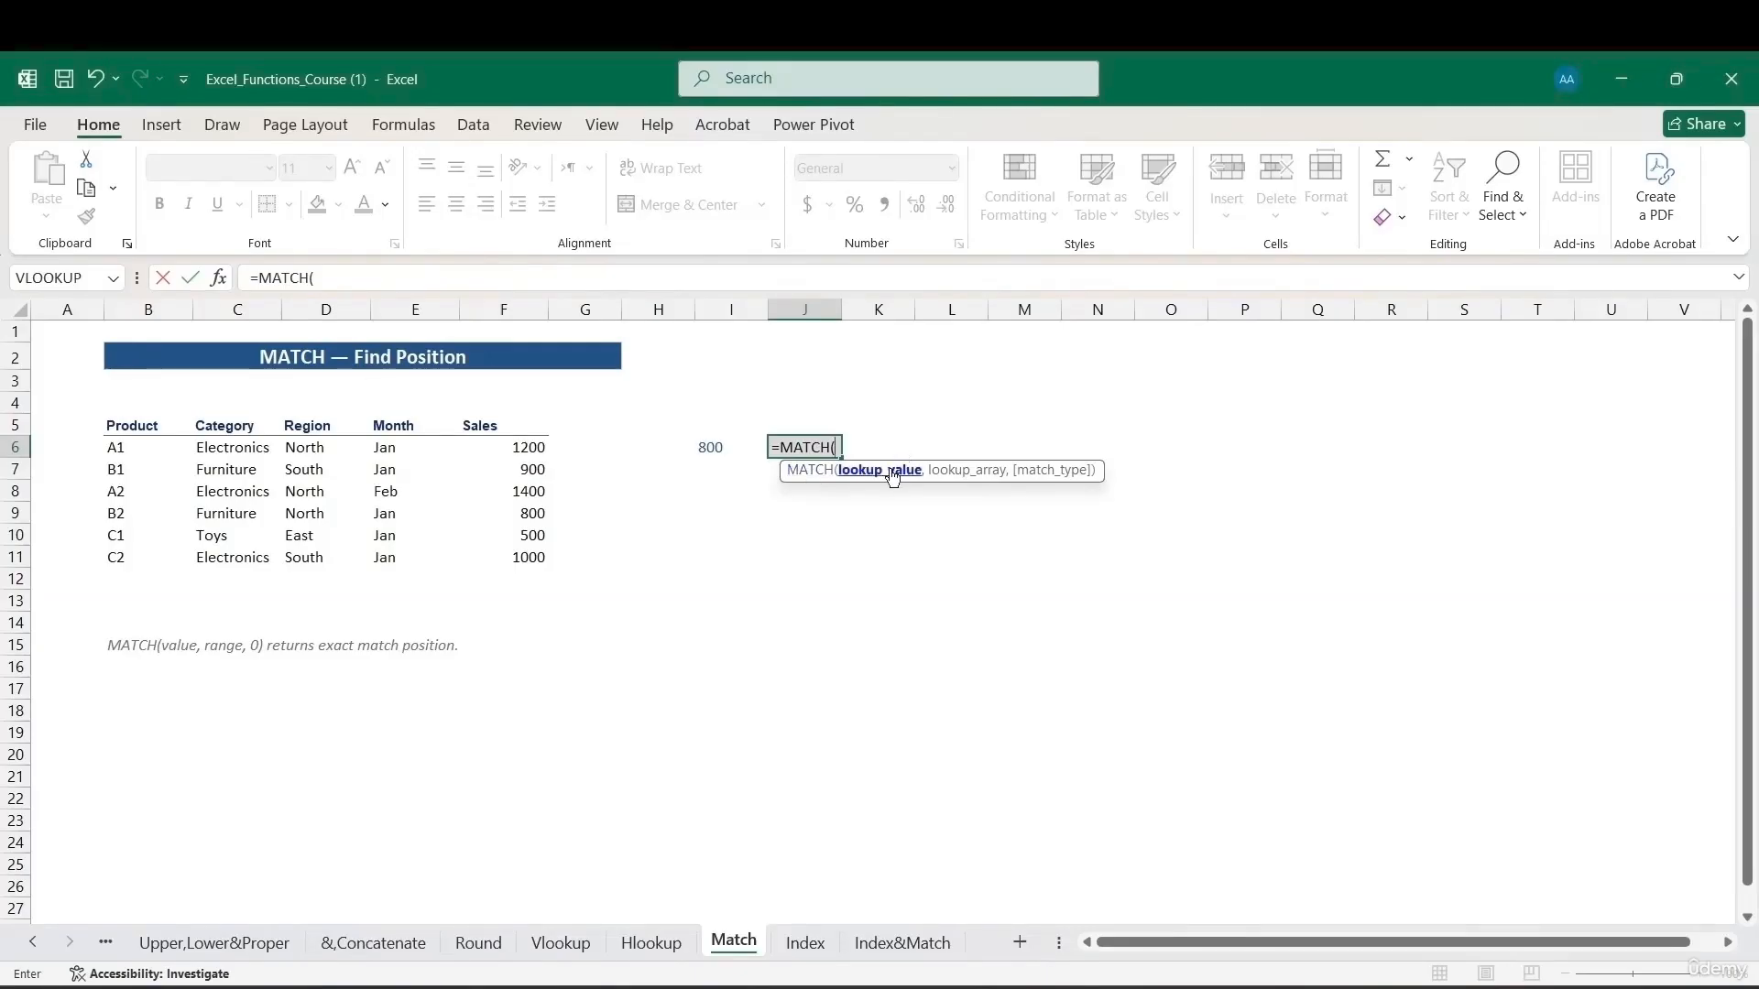
click(719, 447)
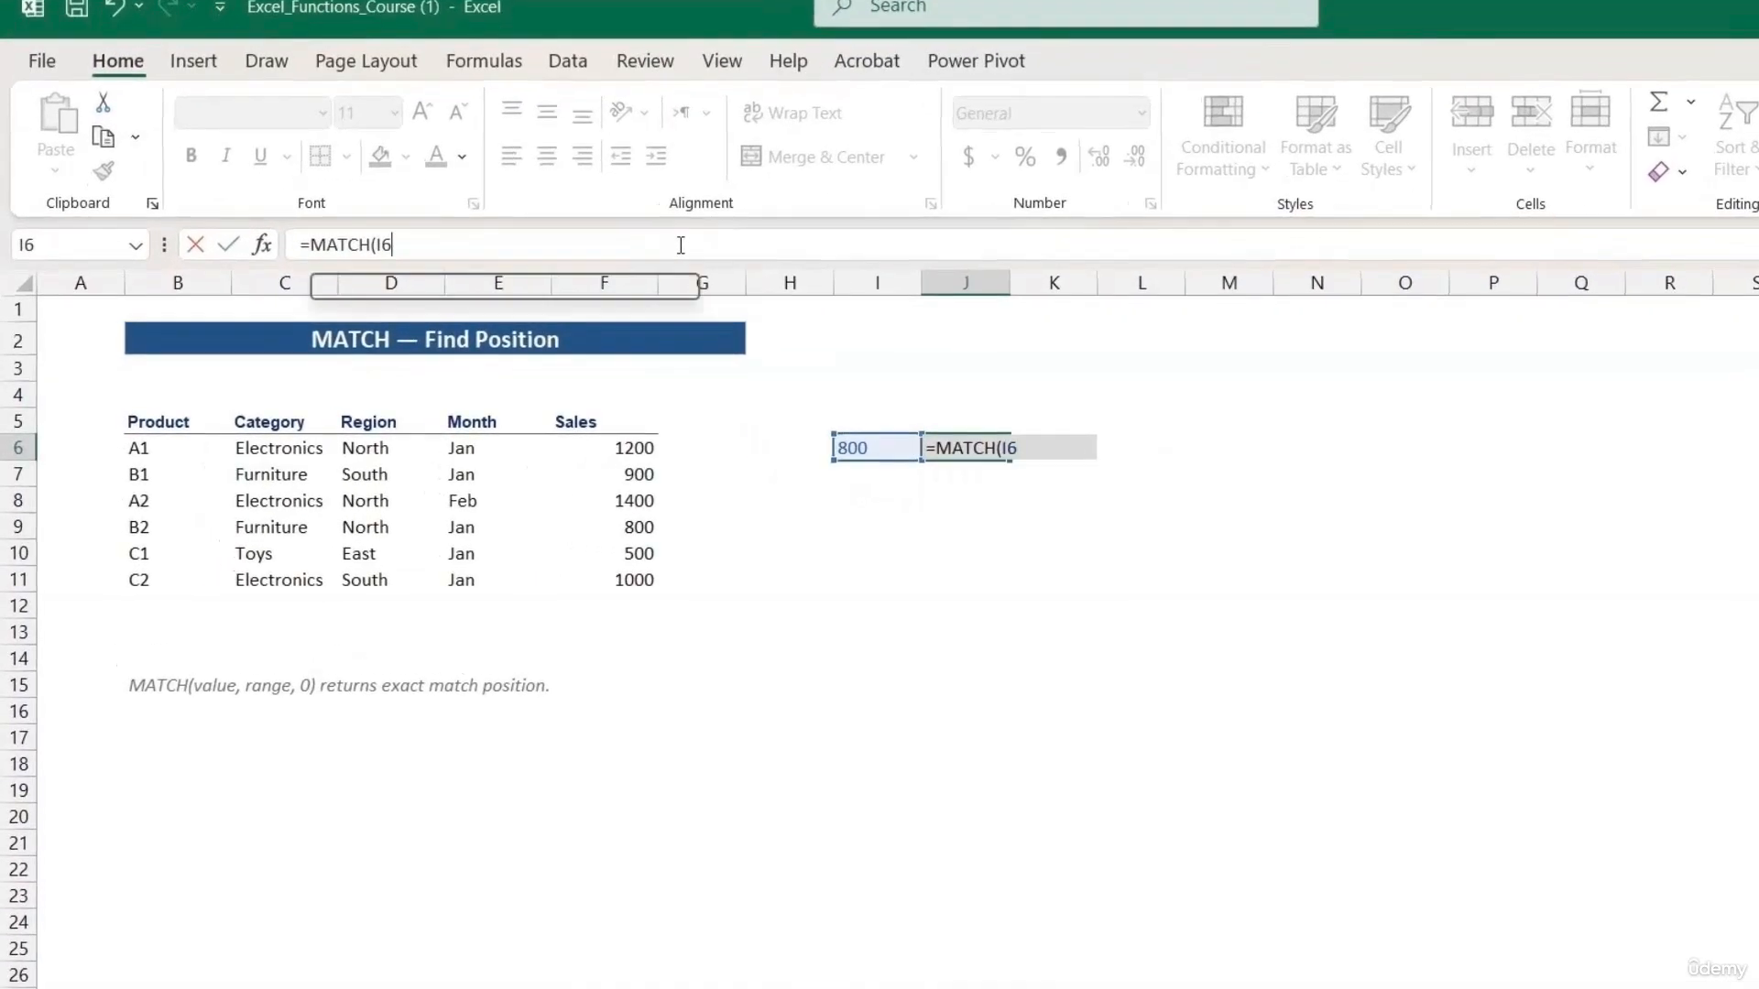
click(567, 277)
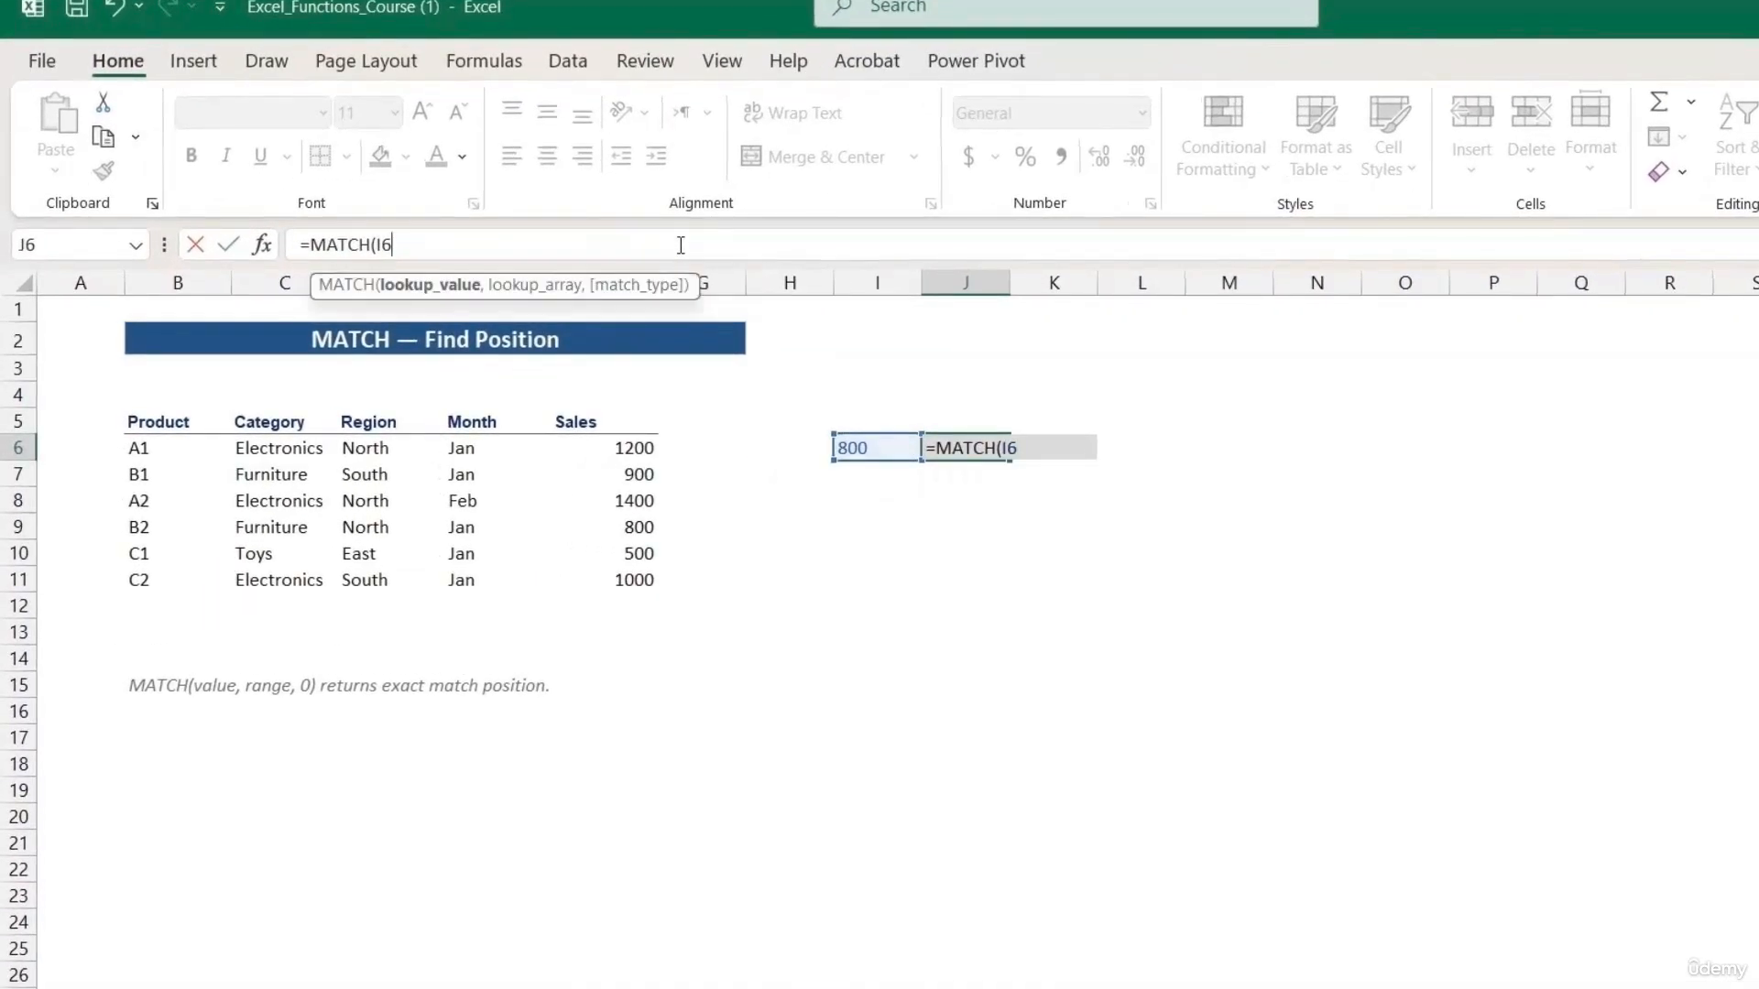
text(,)
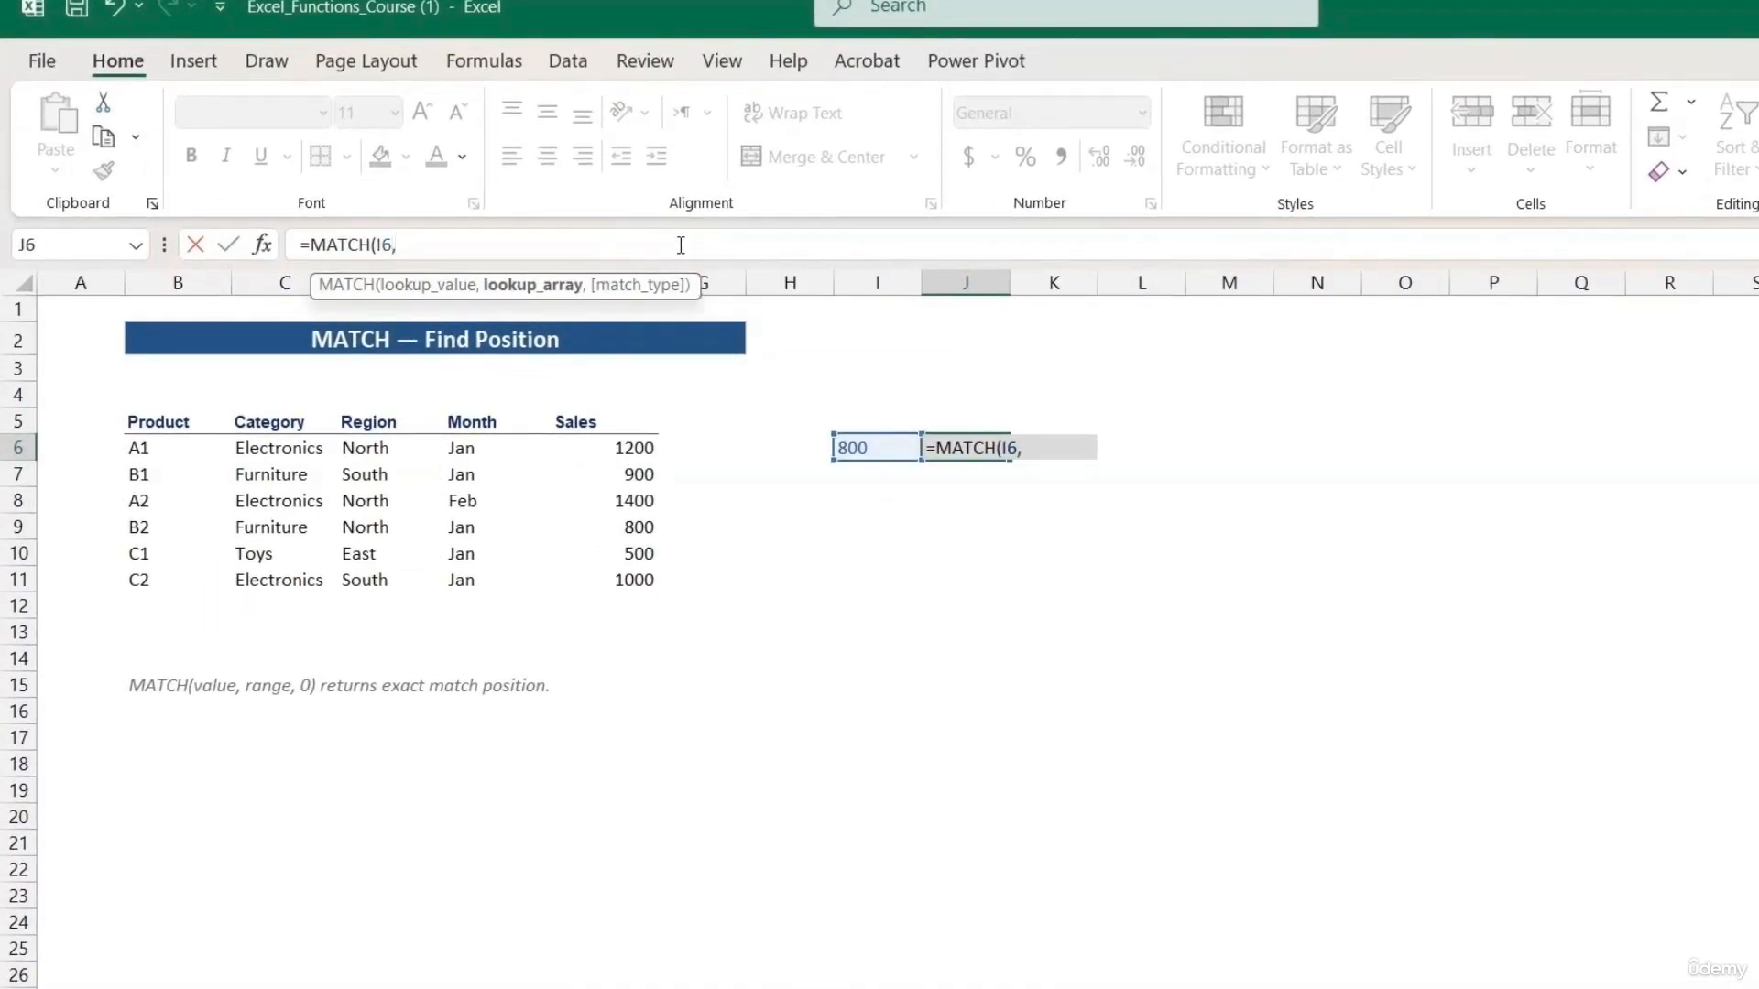
drag(593, 451, 601, 589)
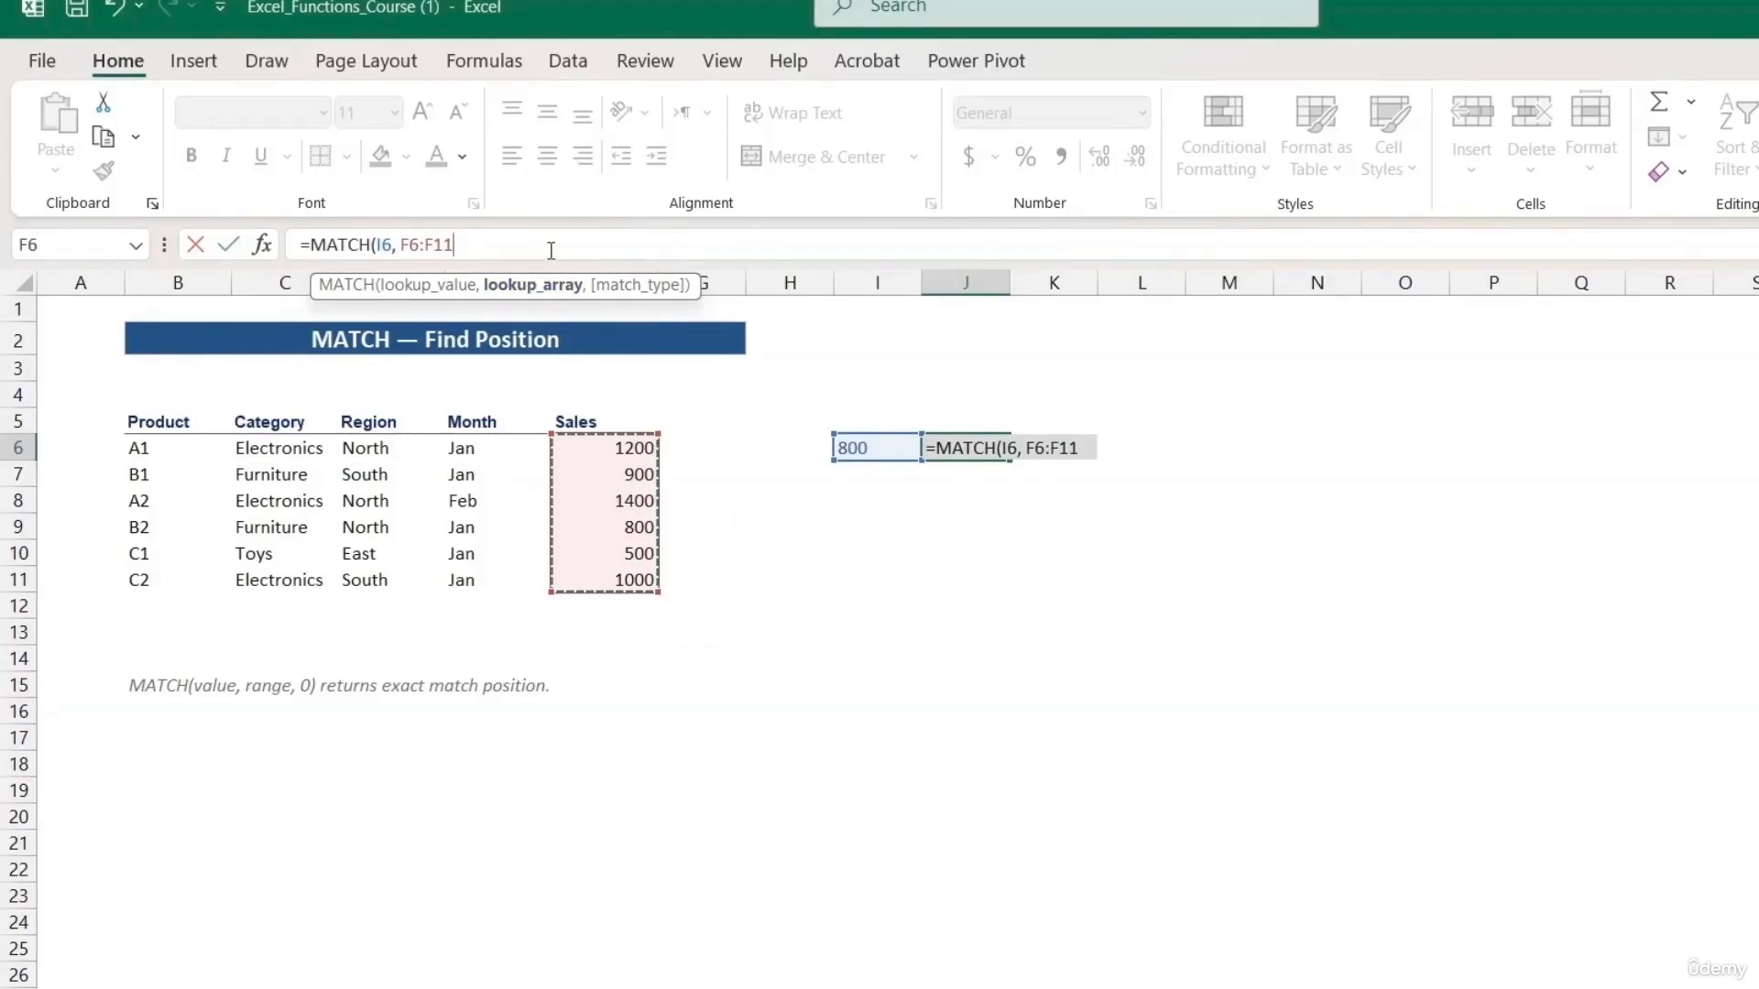
text(,)
double_click(501, 326)
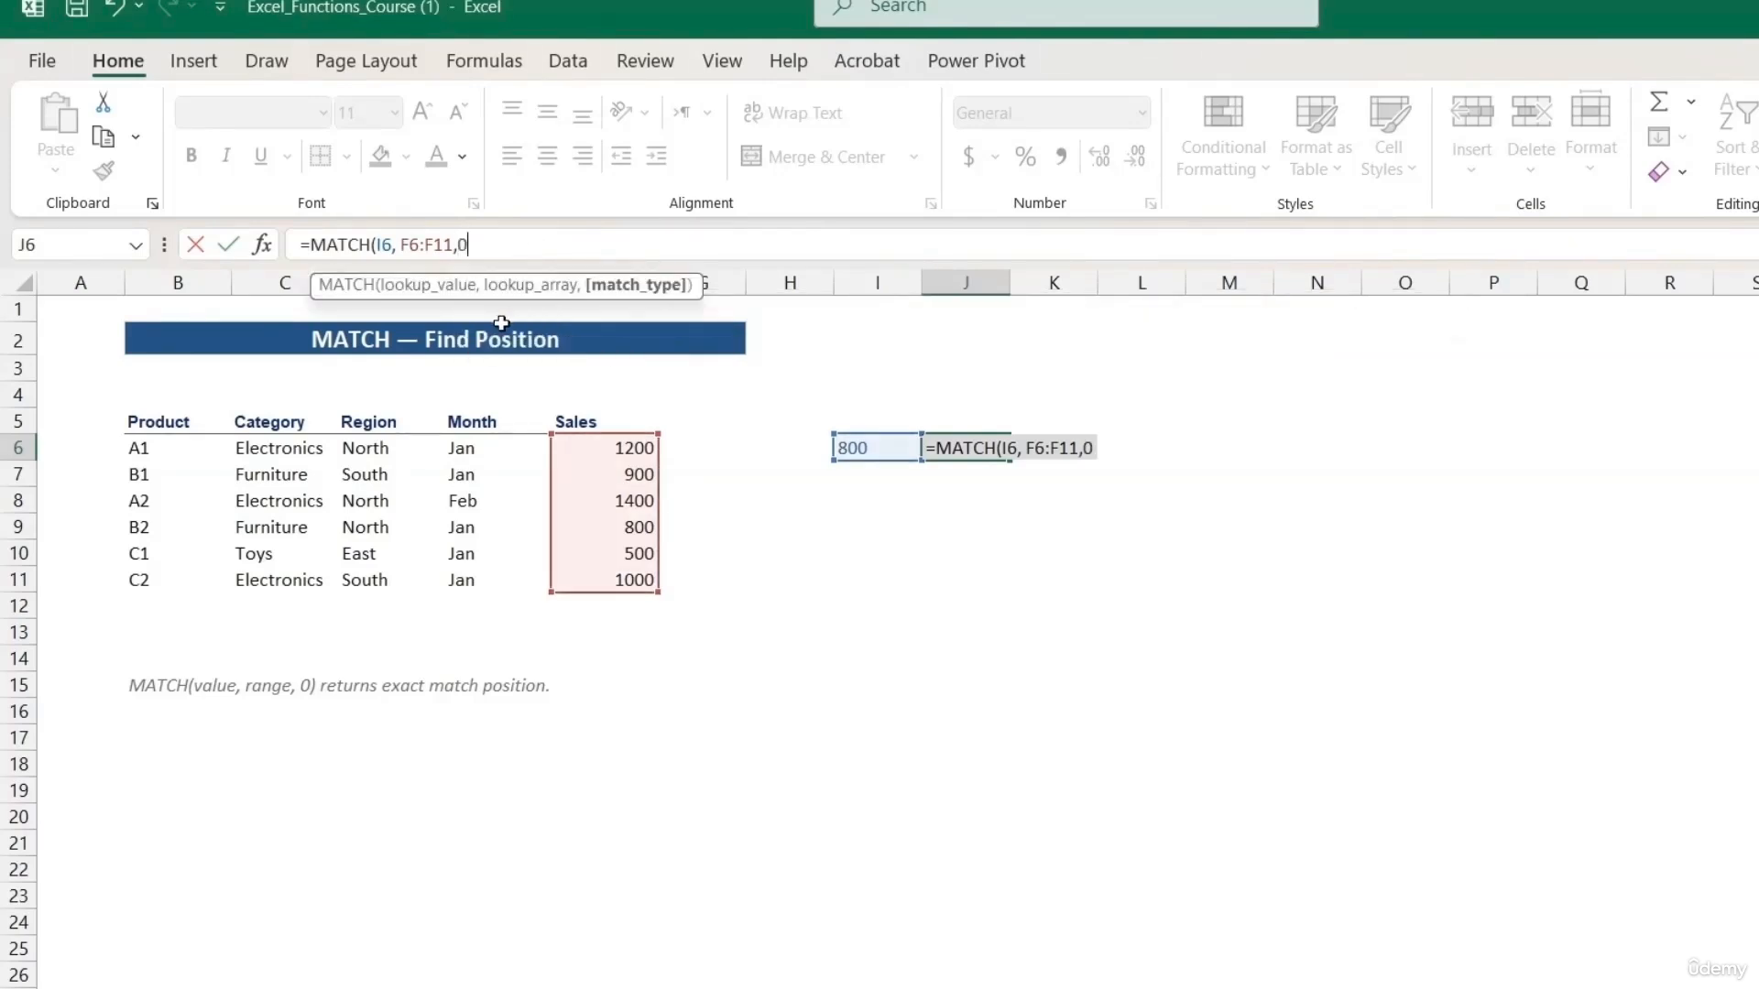
text())
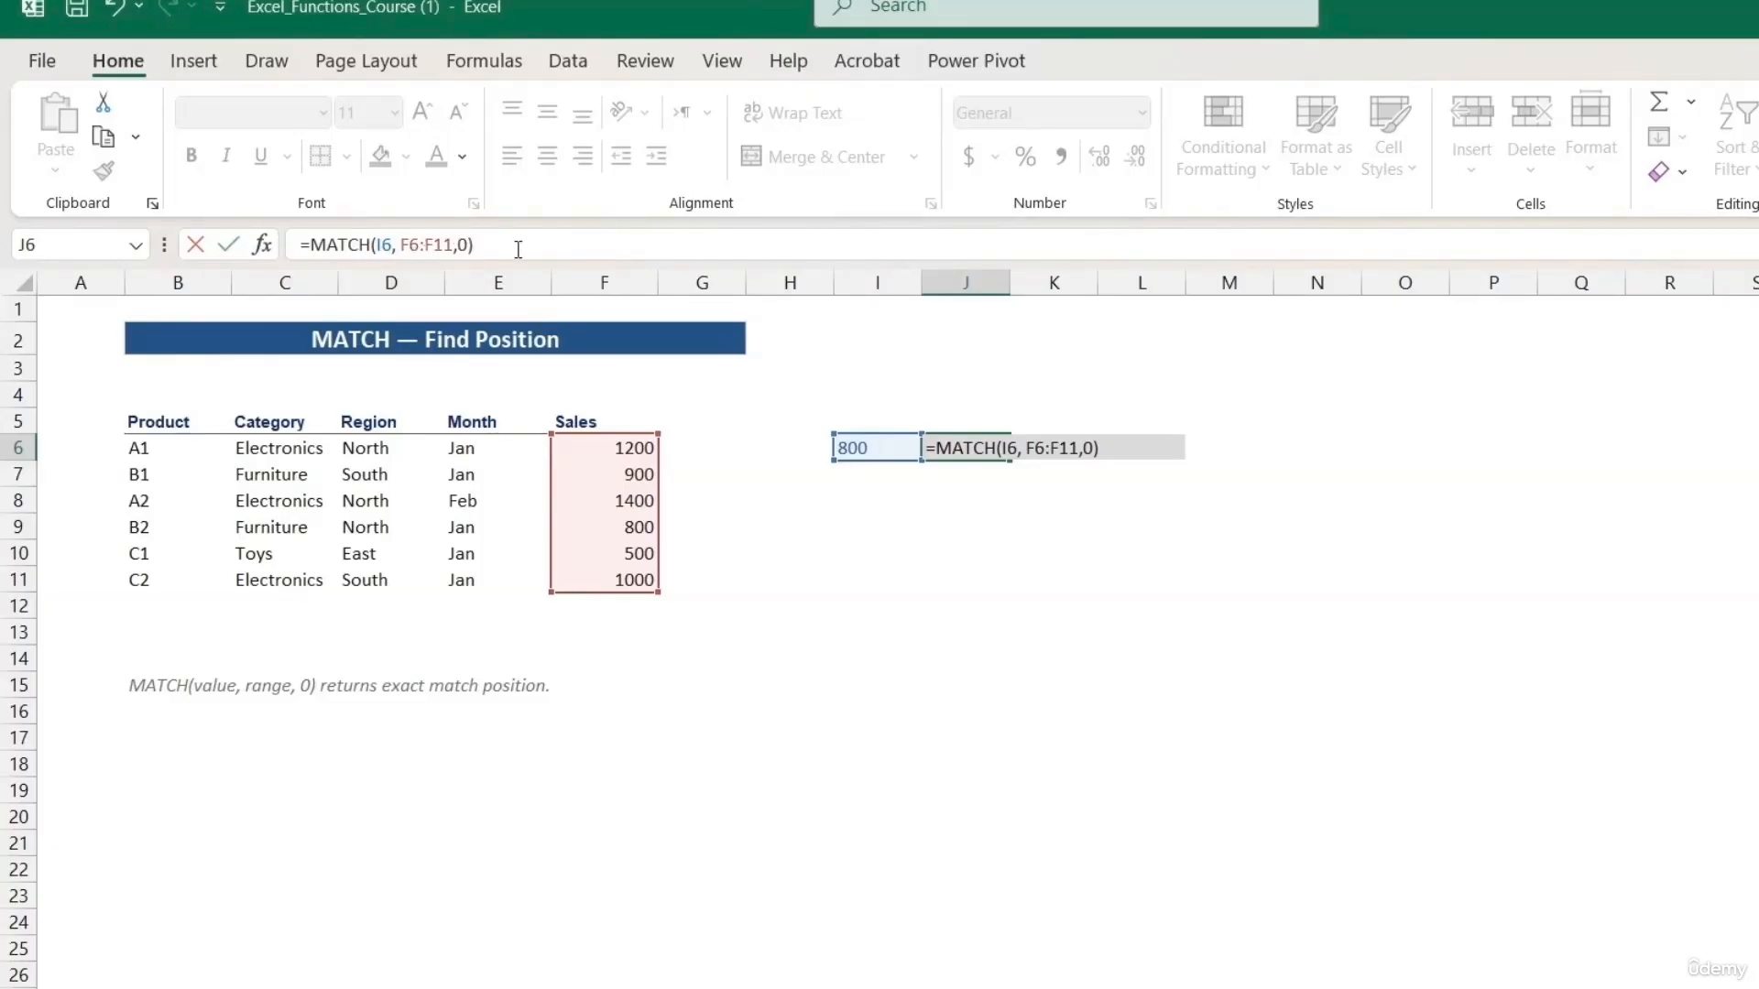
key(Return)
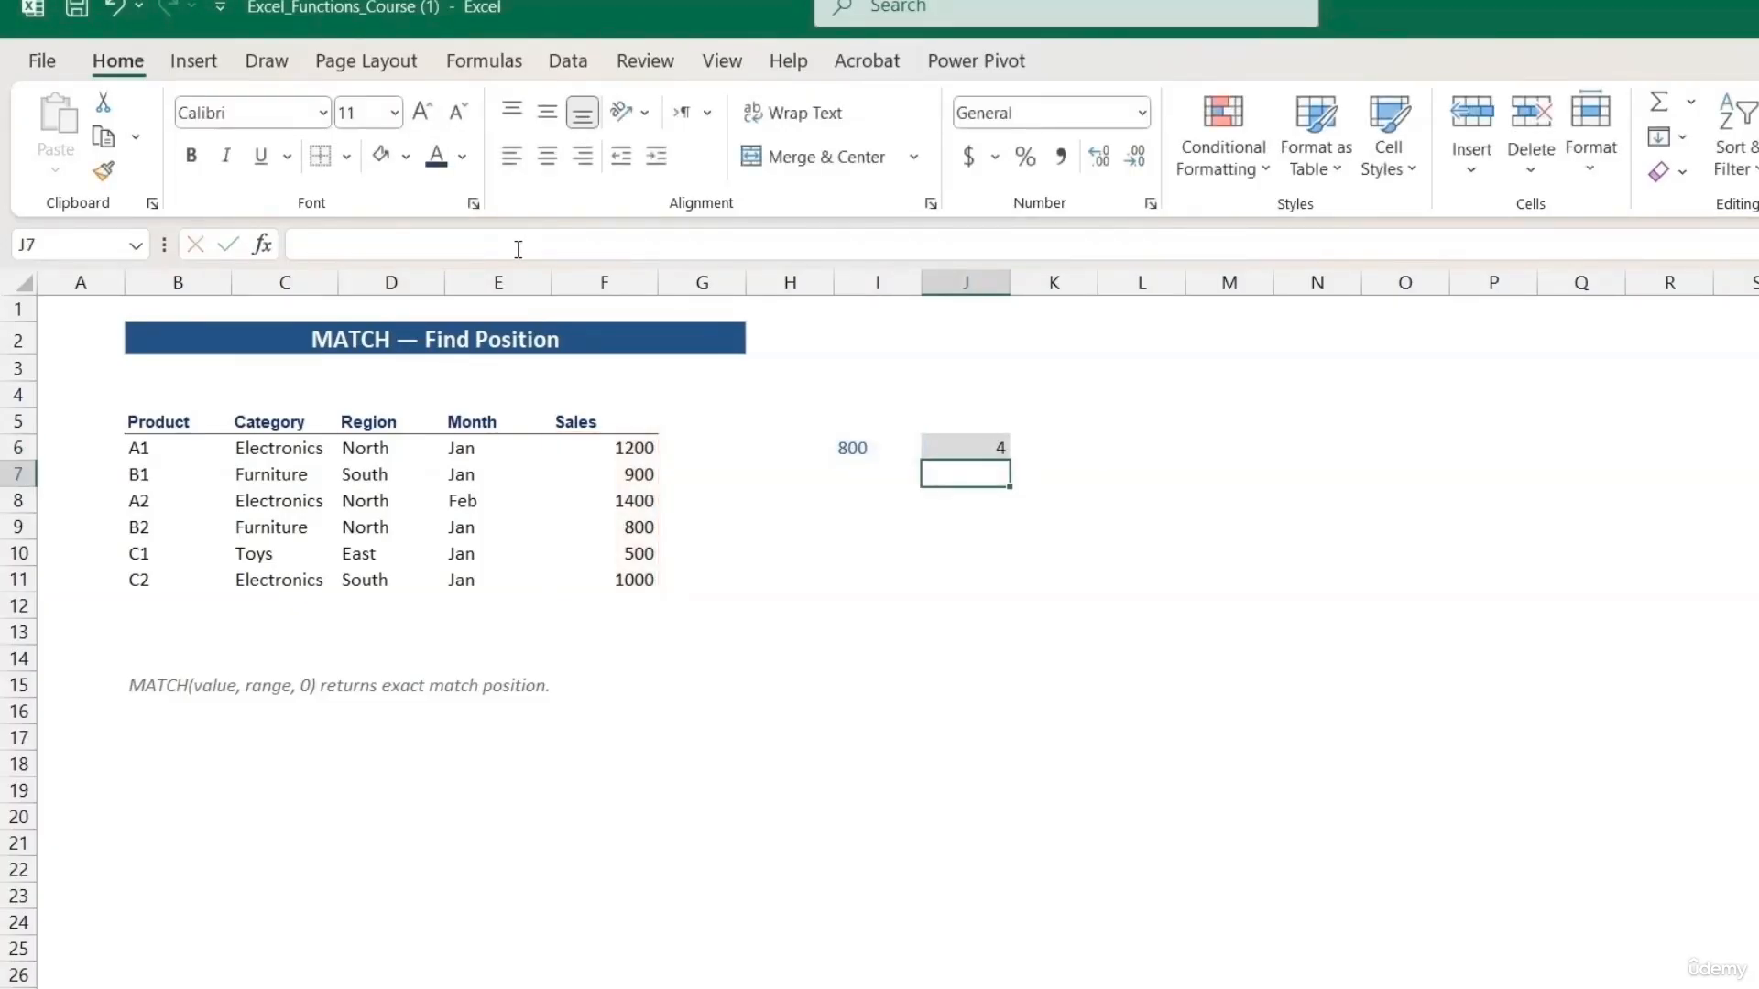
click(981, 447)
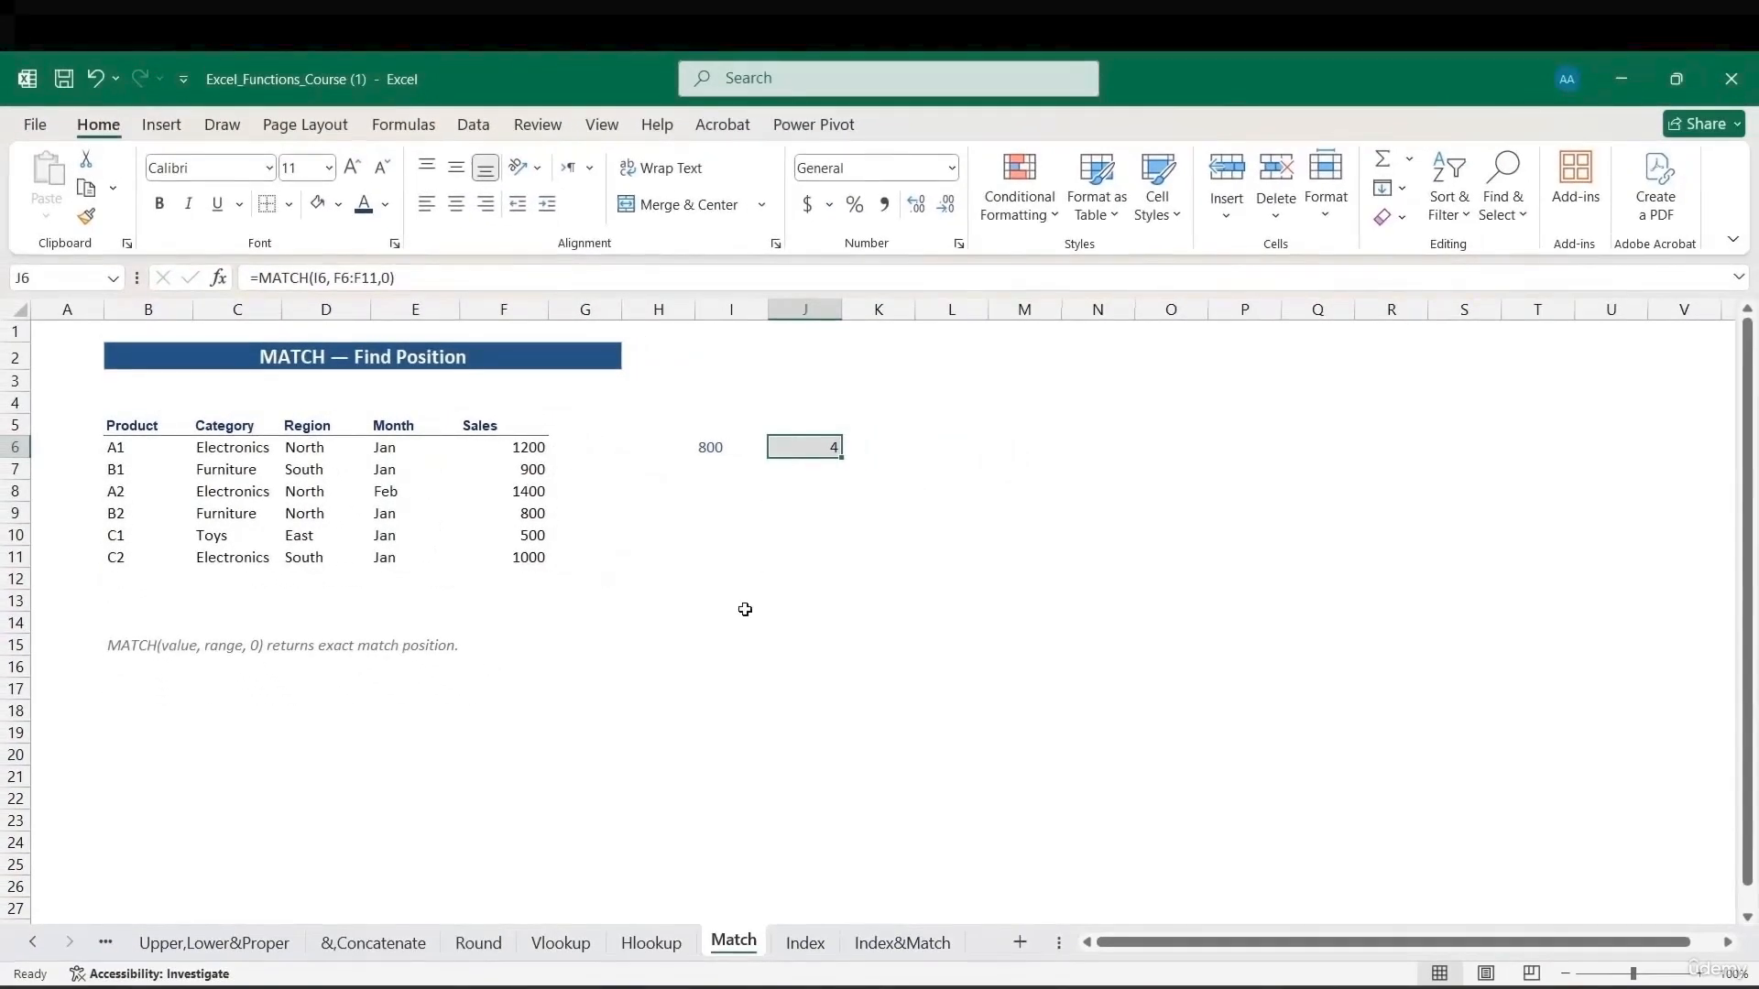
On the Index sheet, enter an INDEX formula in J6 that returns the item in row 4 of the Product range B6:B11.
click(799, 943)
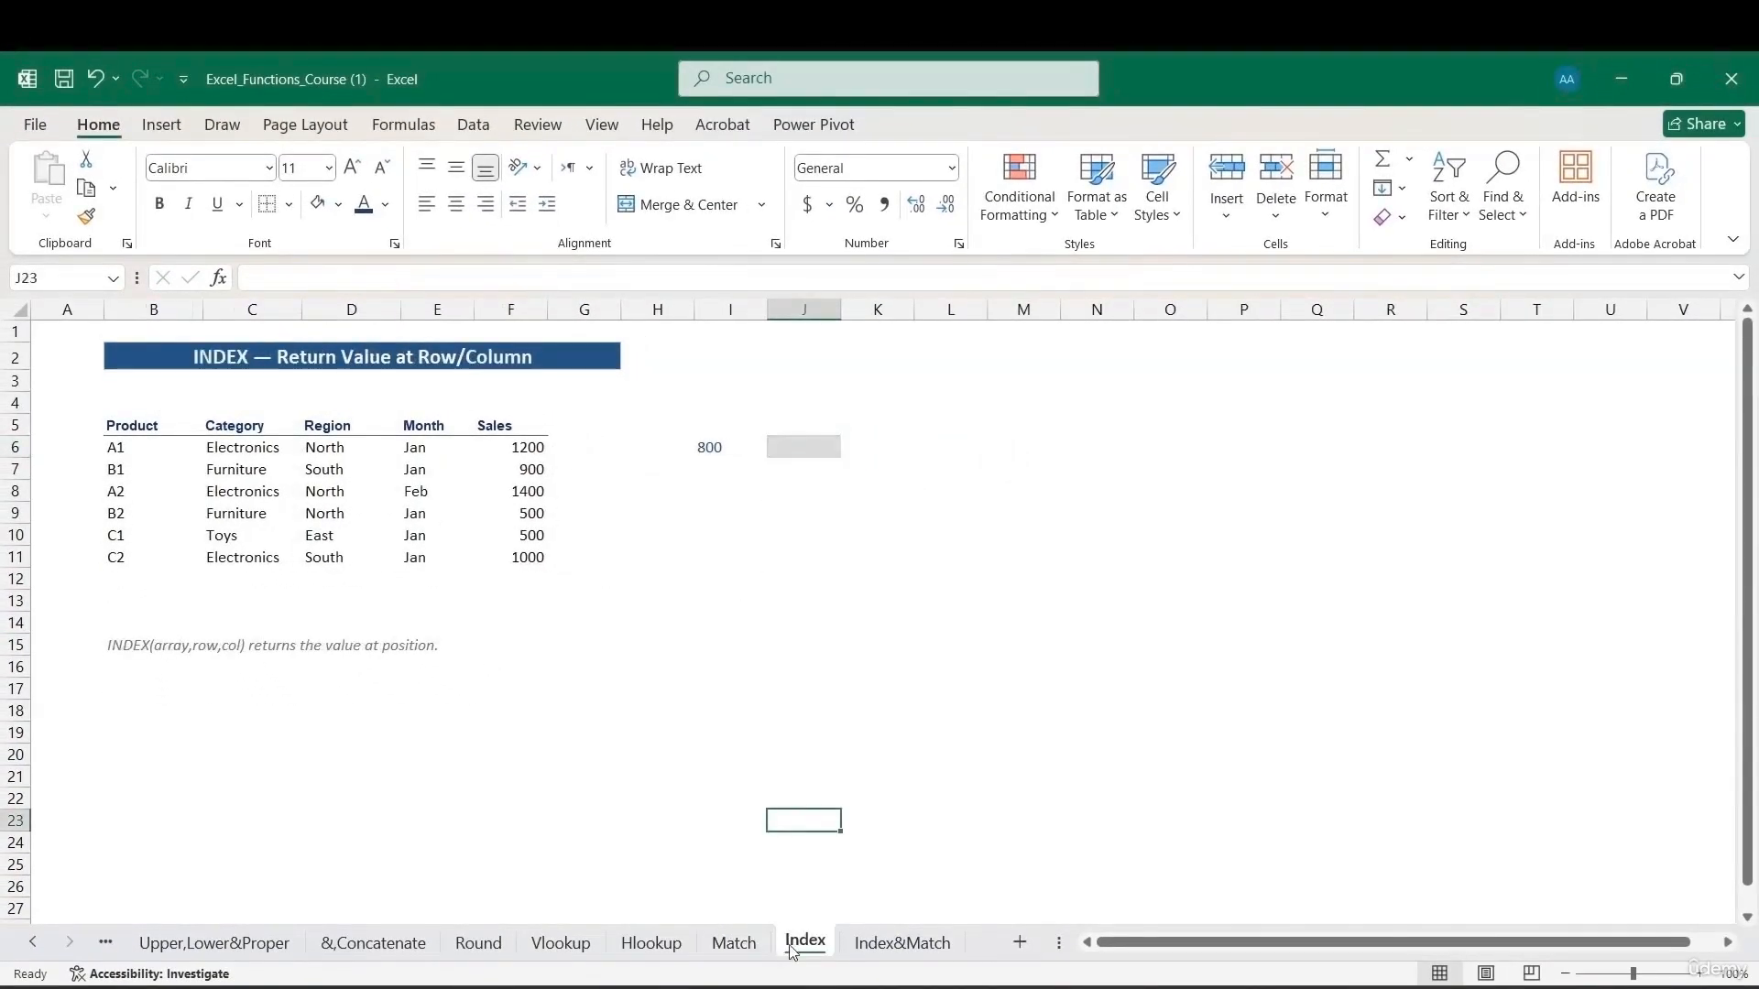
click(721, 500)
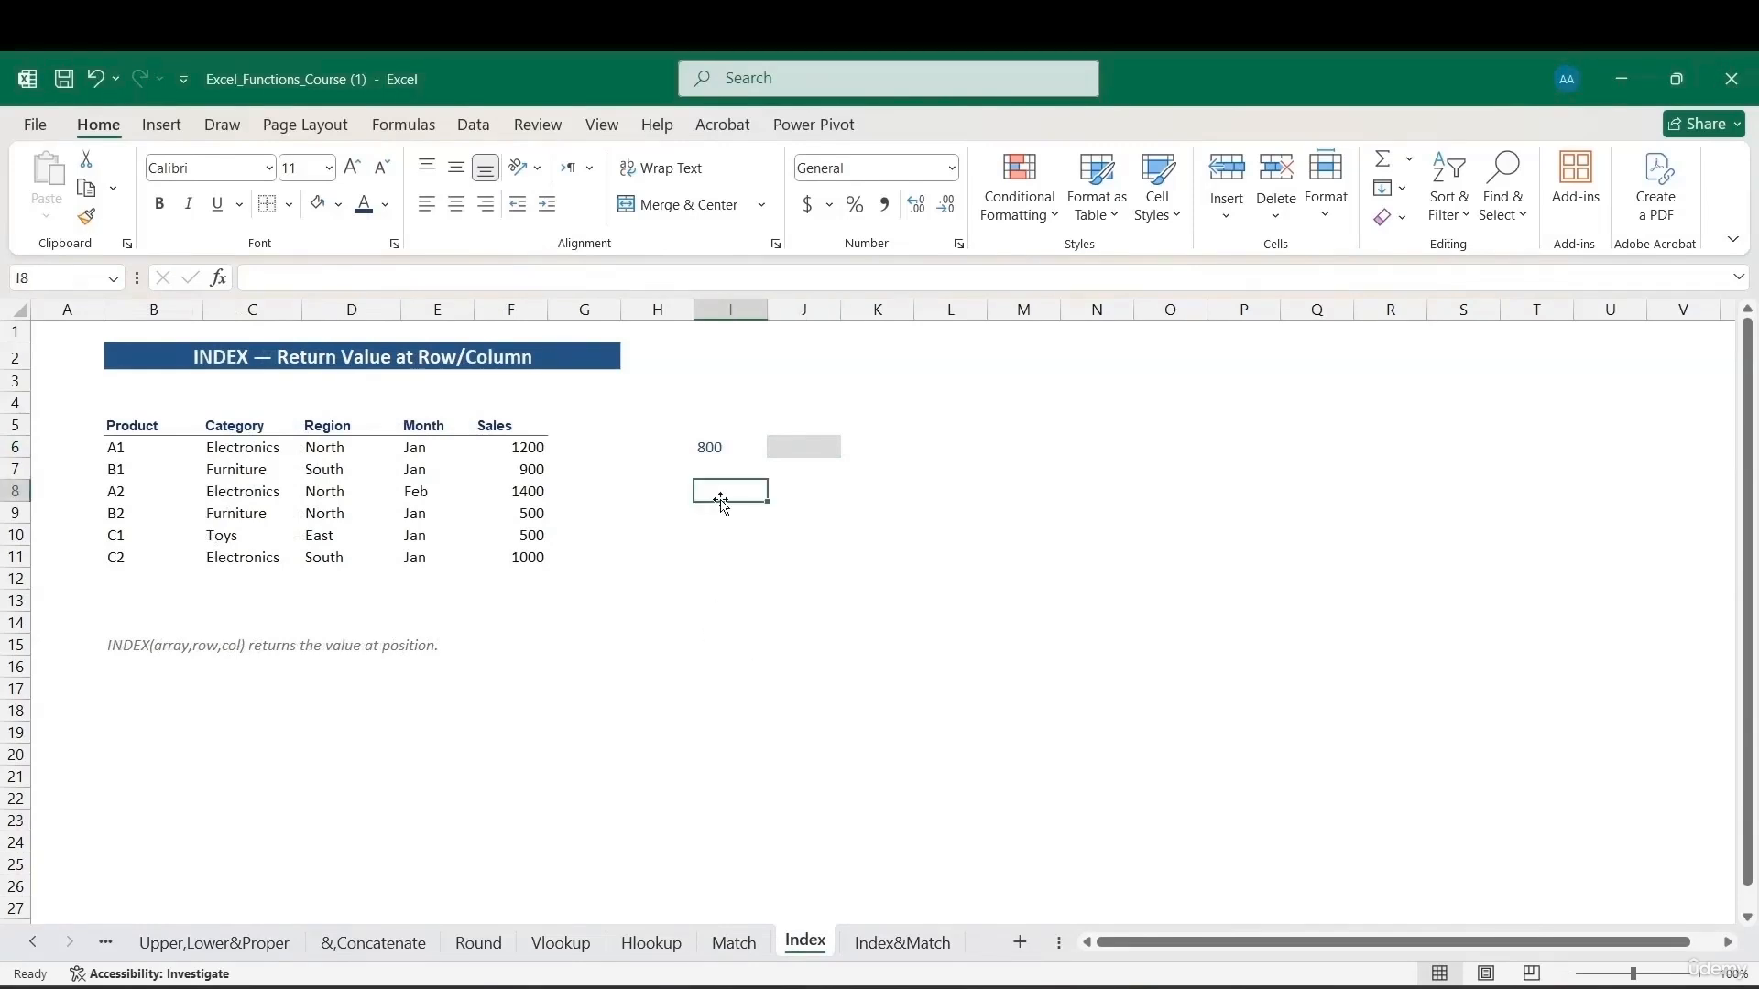
click(787, 449)
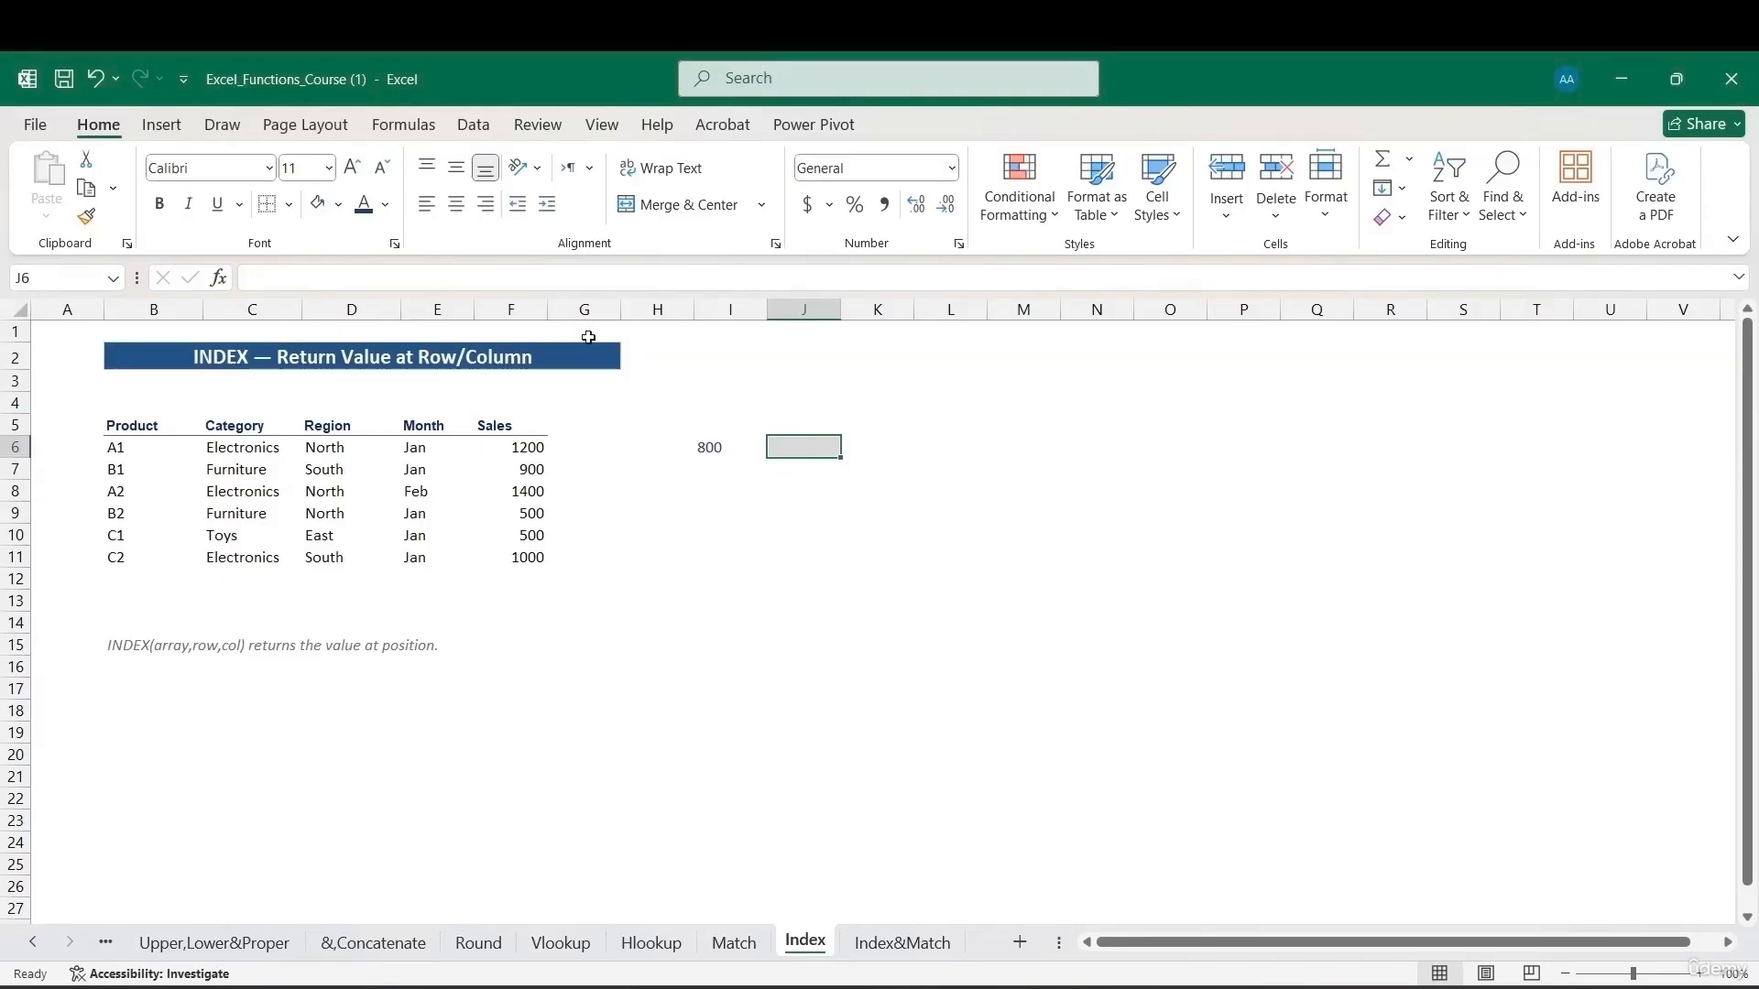
click(570, 286)
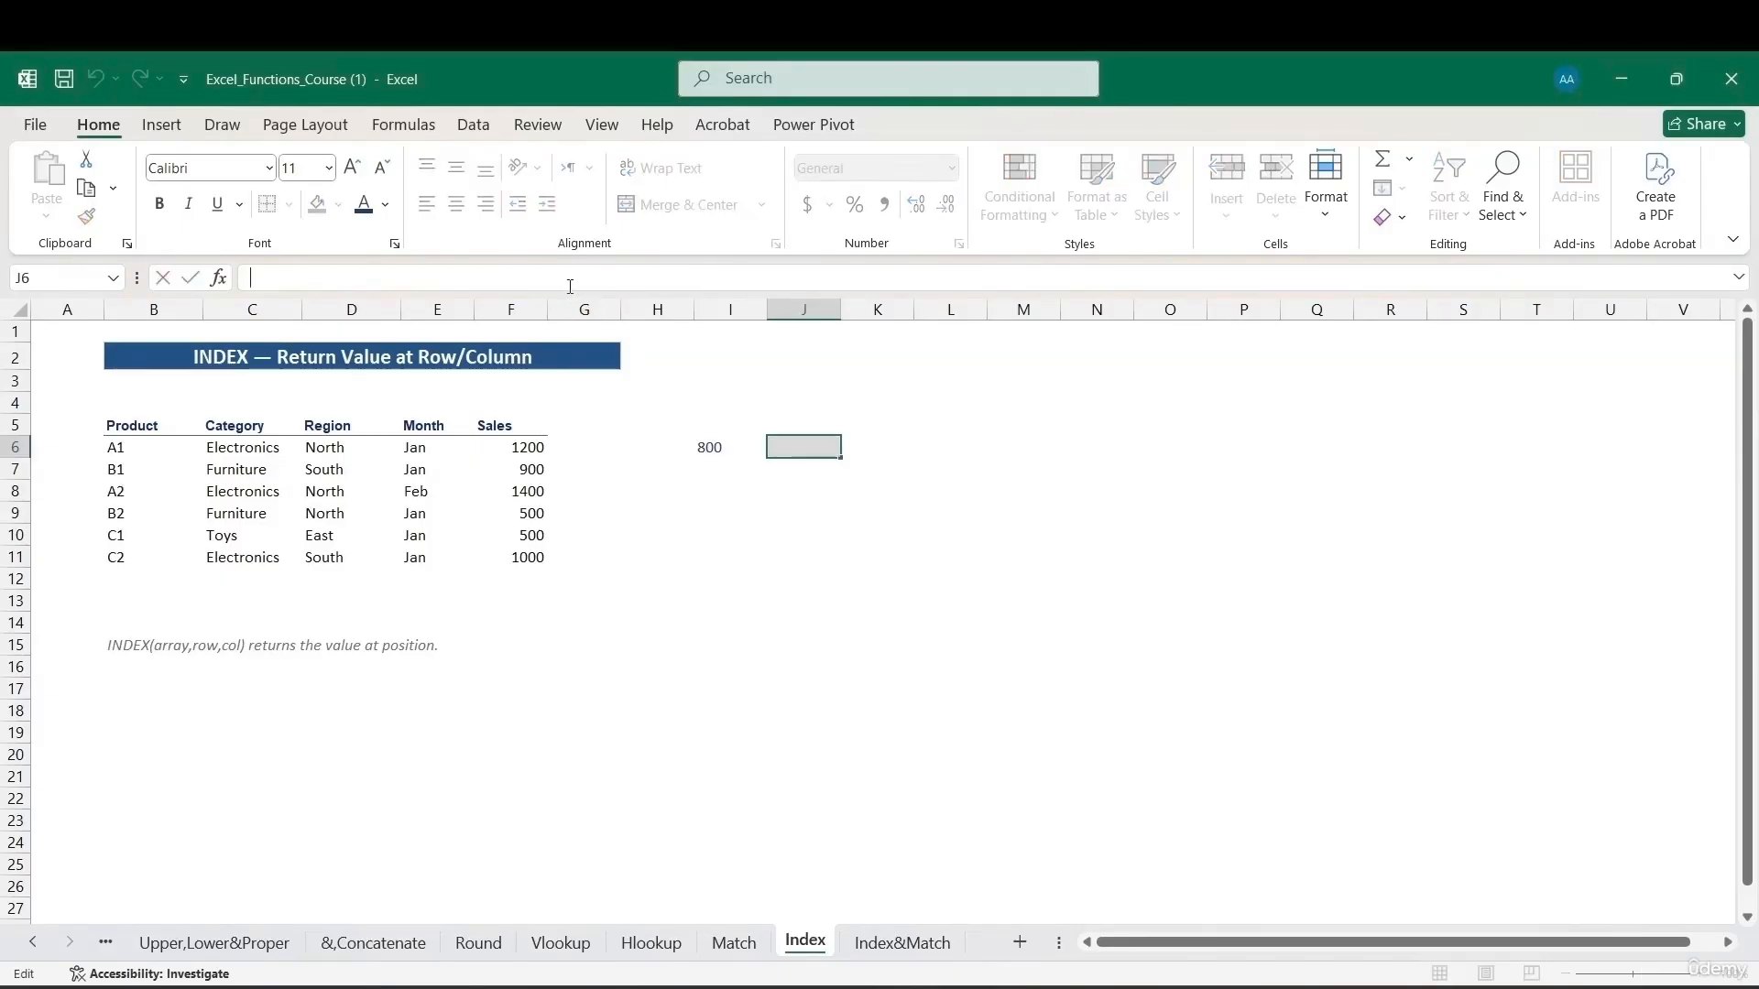
text(=in)
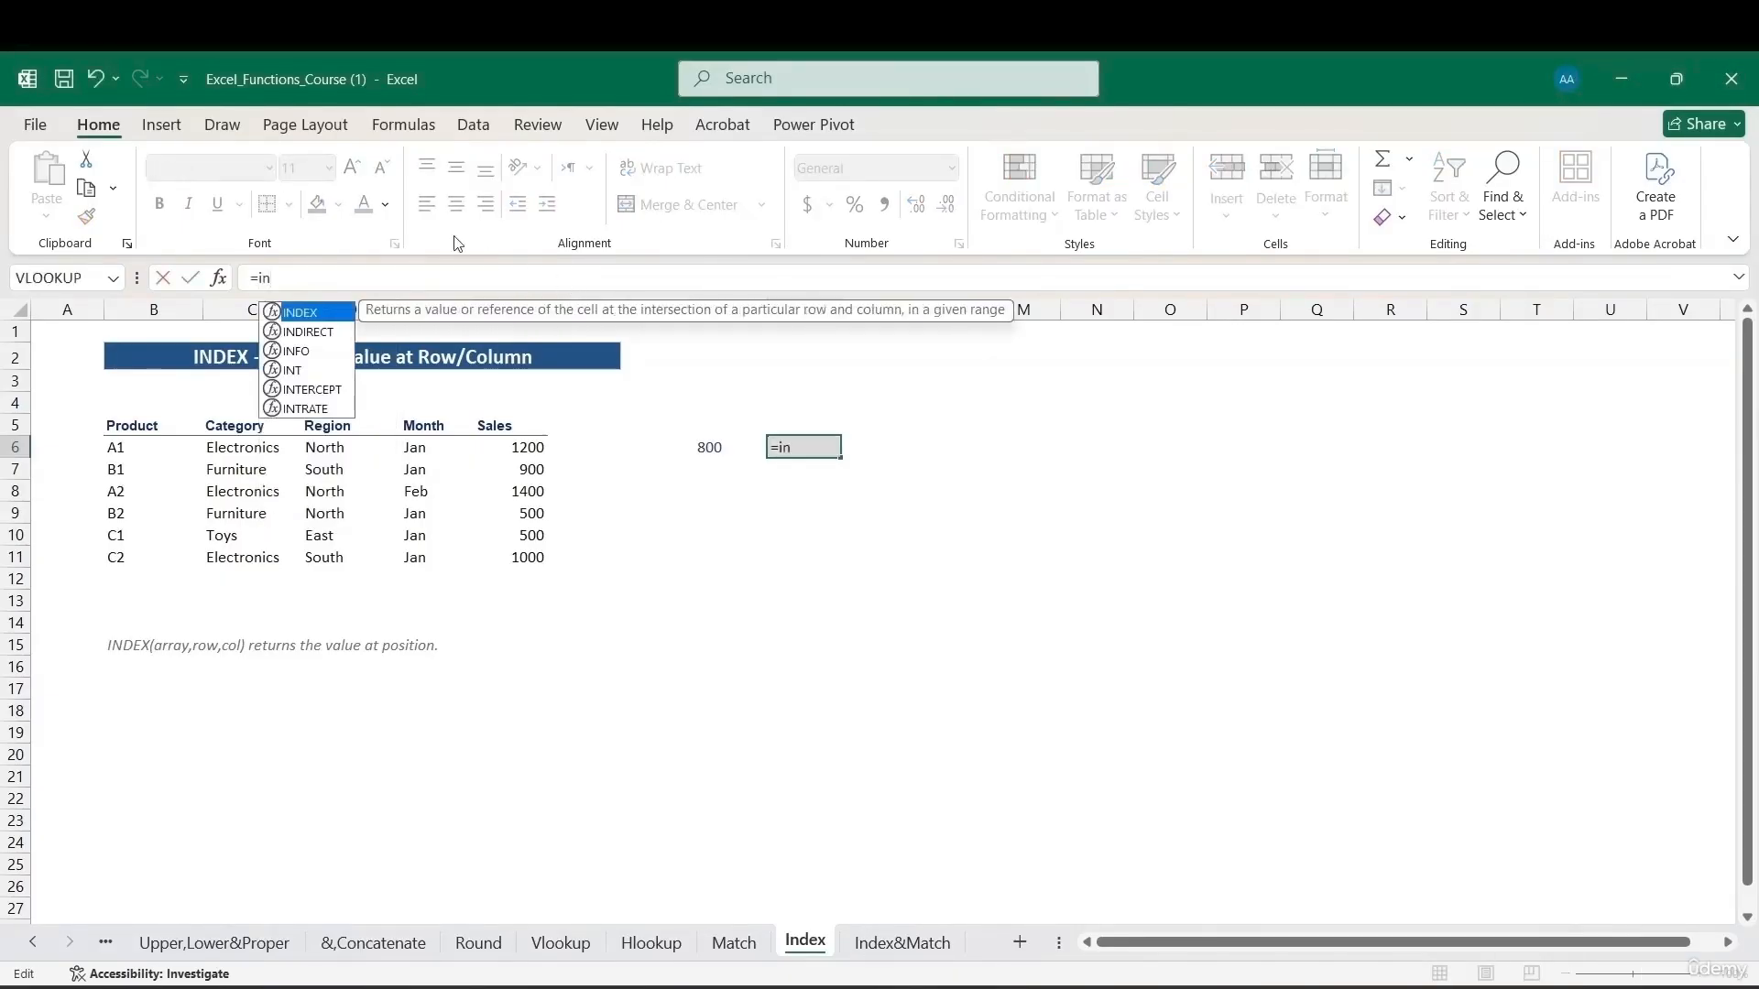
double_click(304, 315)
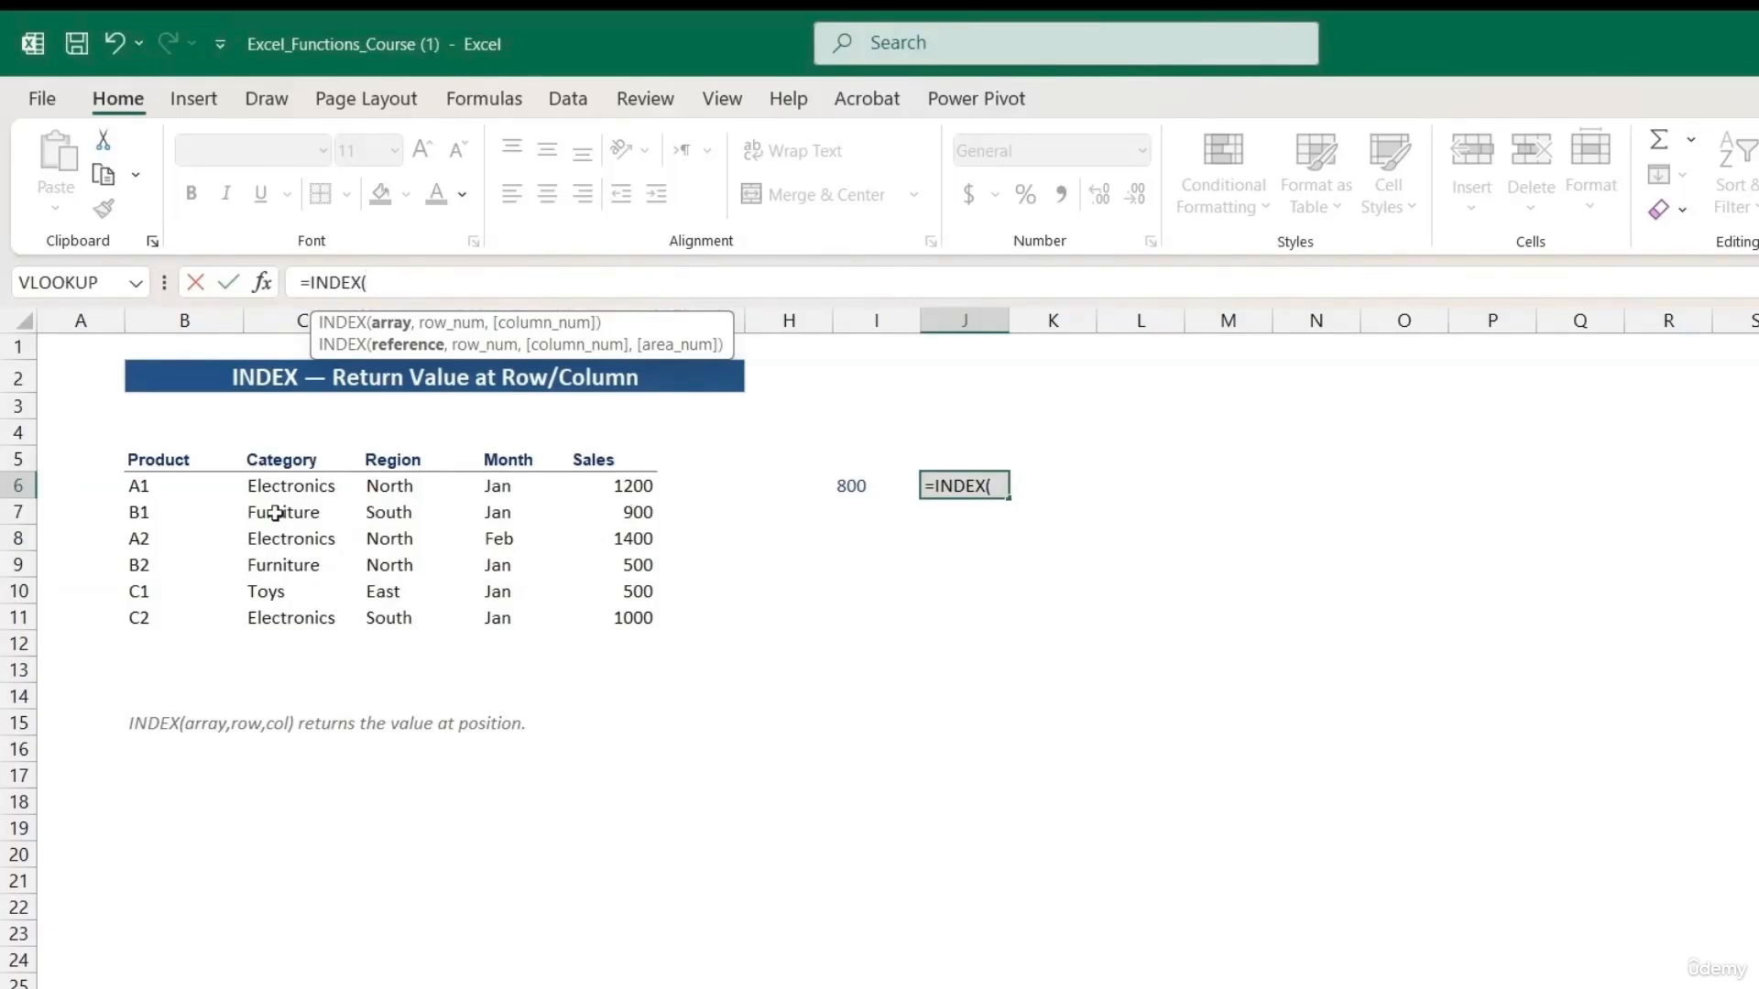
drag(168, 488, 165, 615)
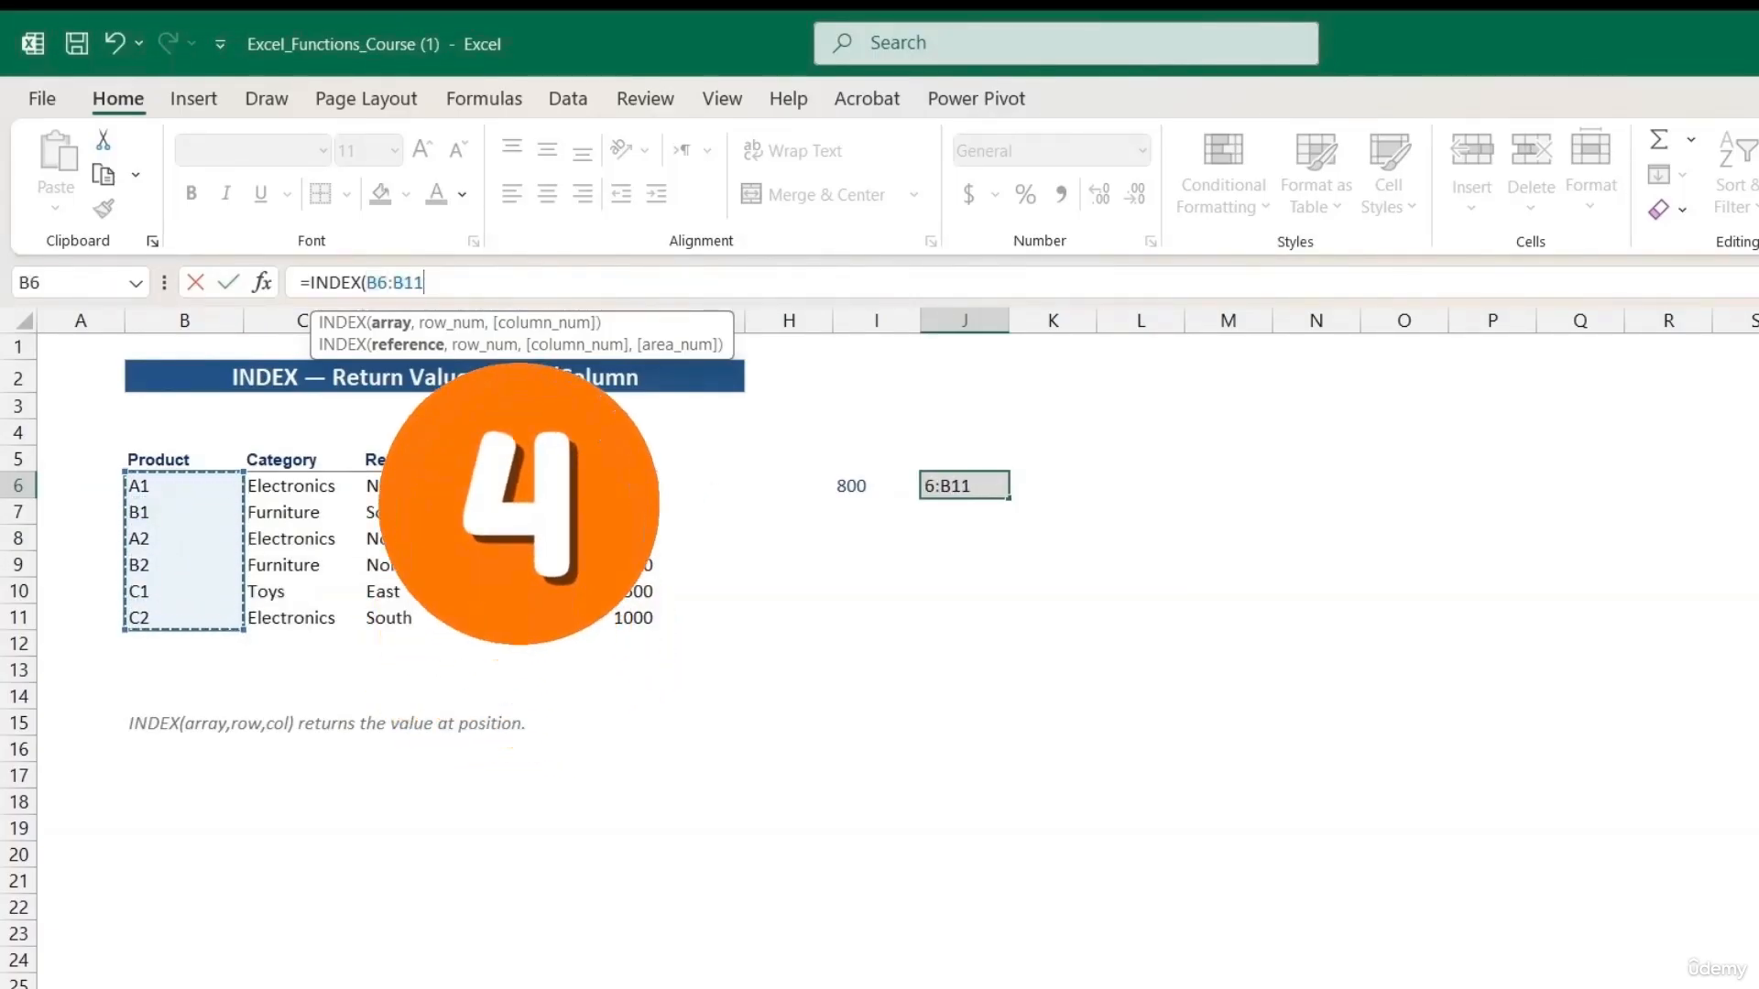
text(,)
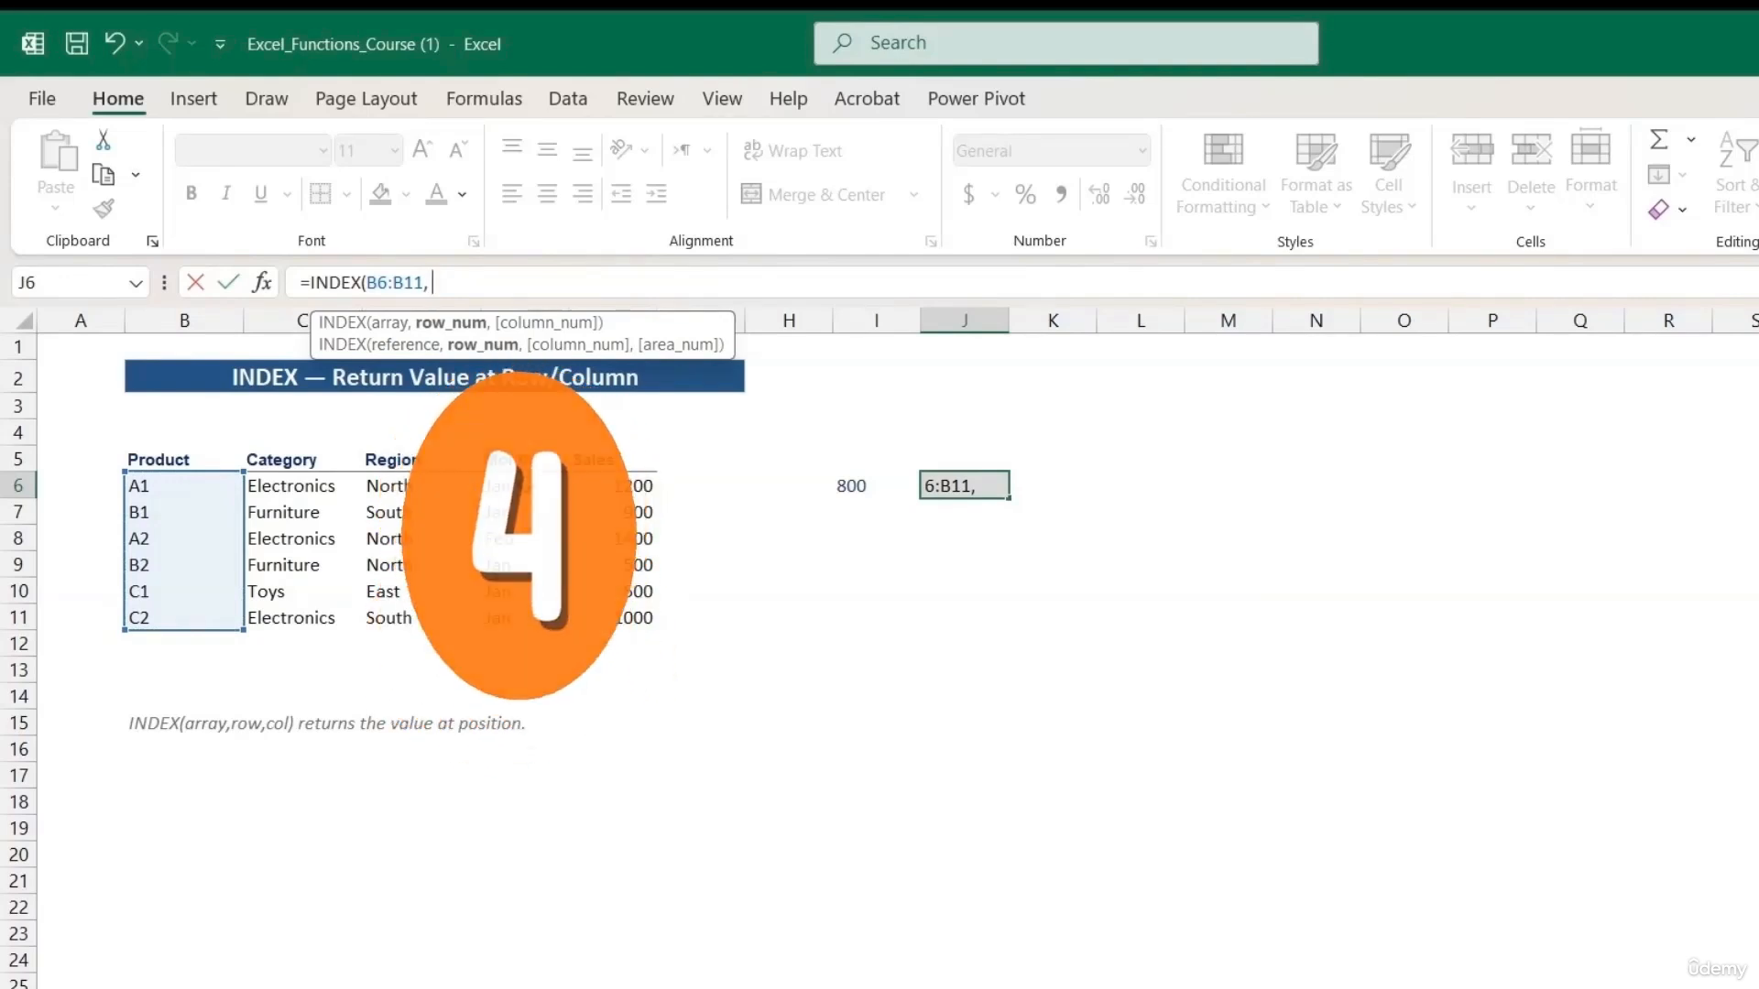
text( 4))
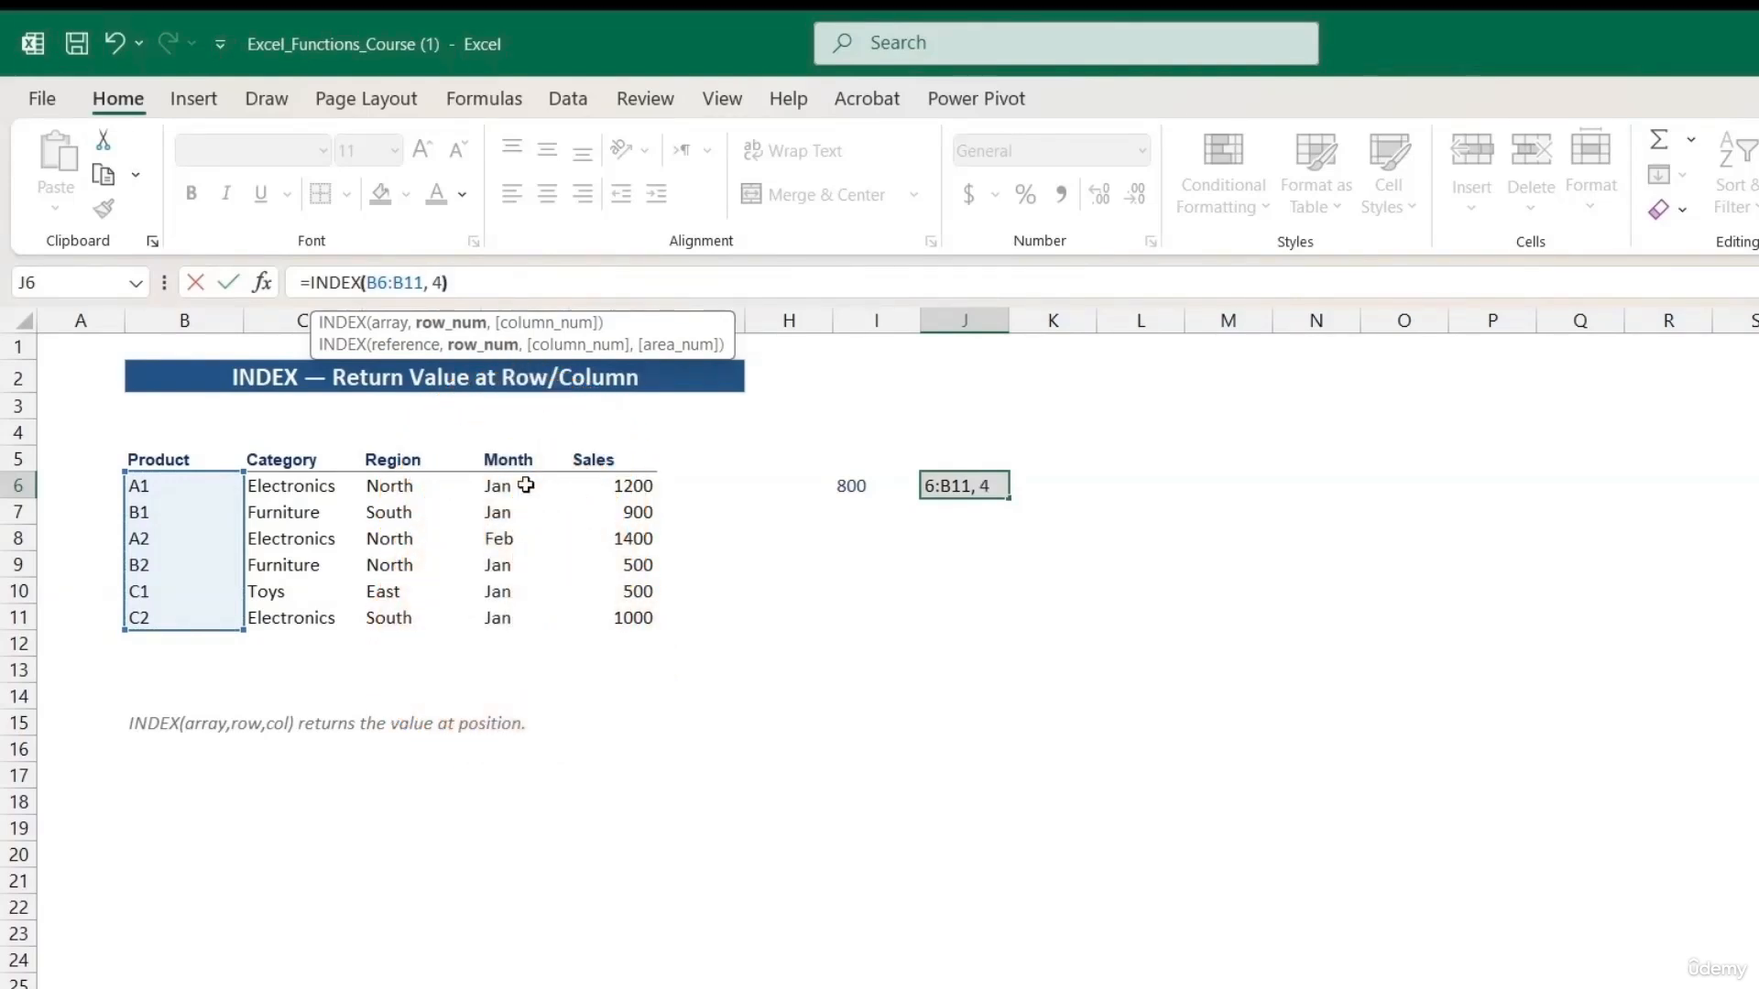
click(976, 489)
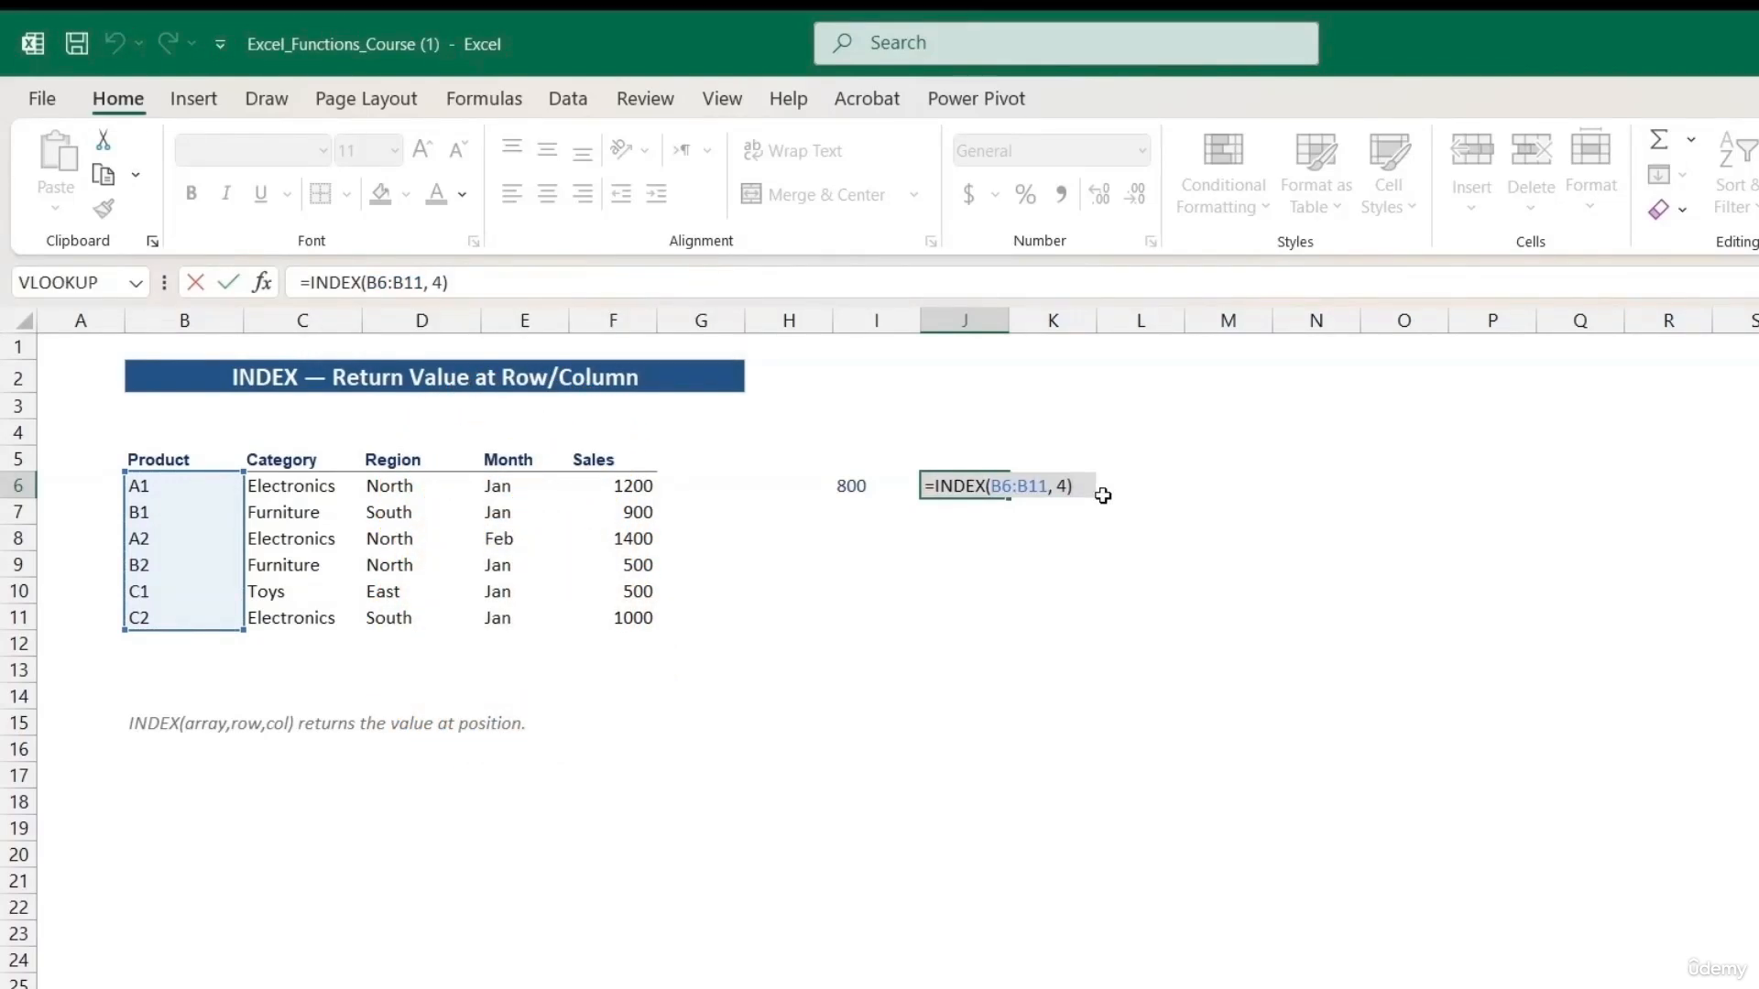
key(Return)
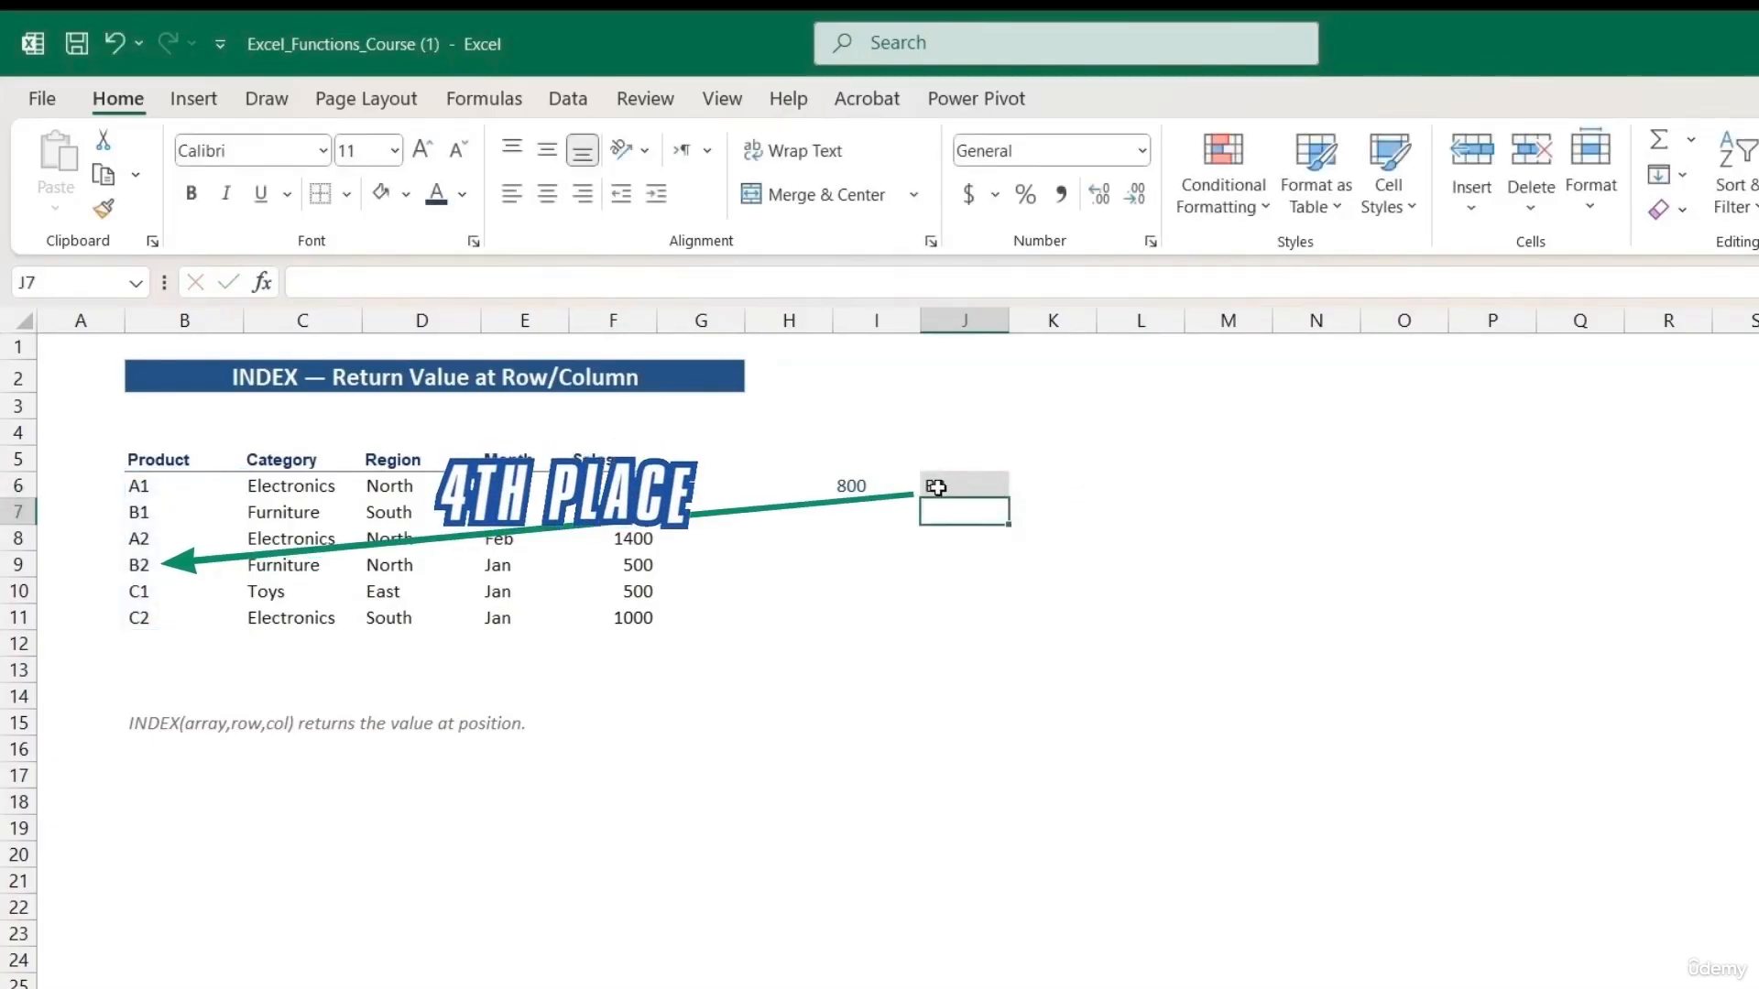
click(953, 485)
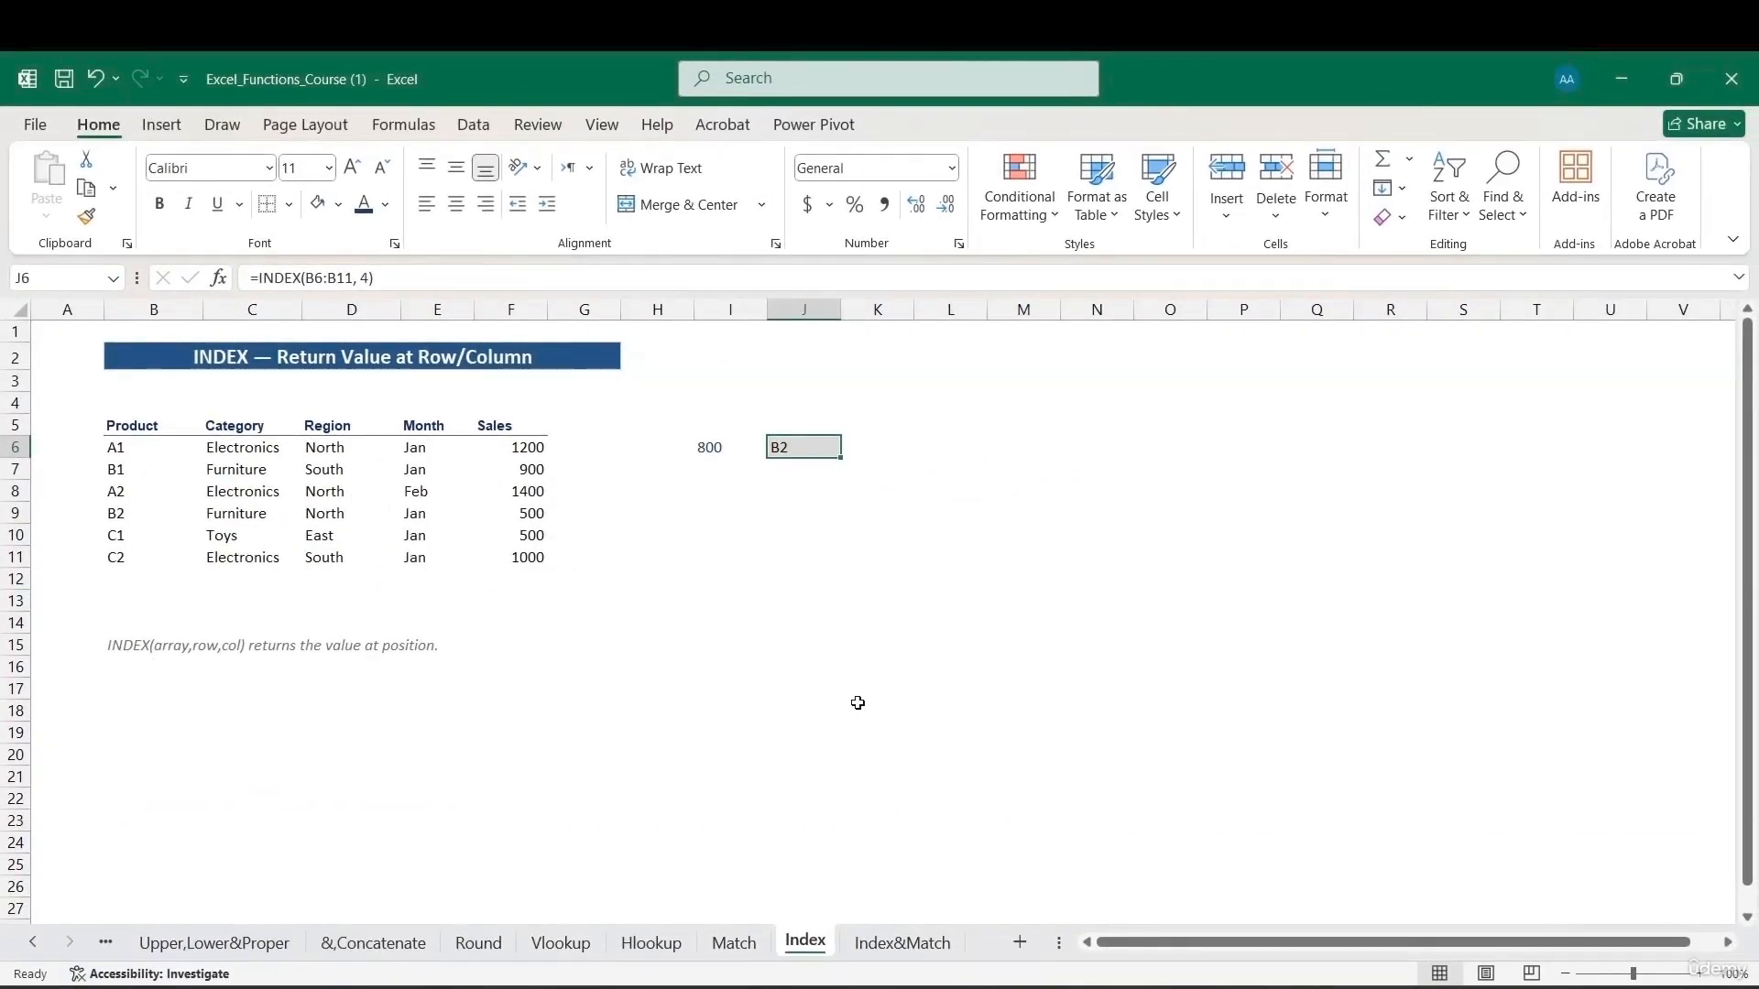
On the Index&Match sheet, begin an INDEX formula in J6 with the Product range B6:B11 as its array.
click(875, 943)
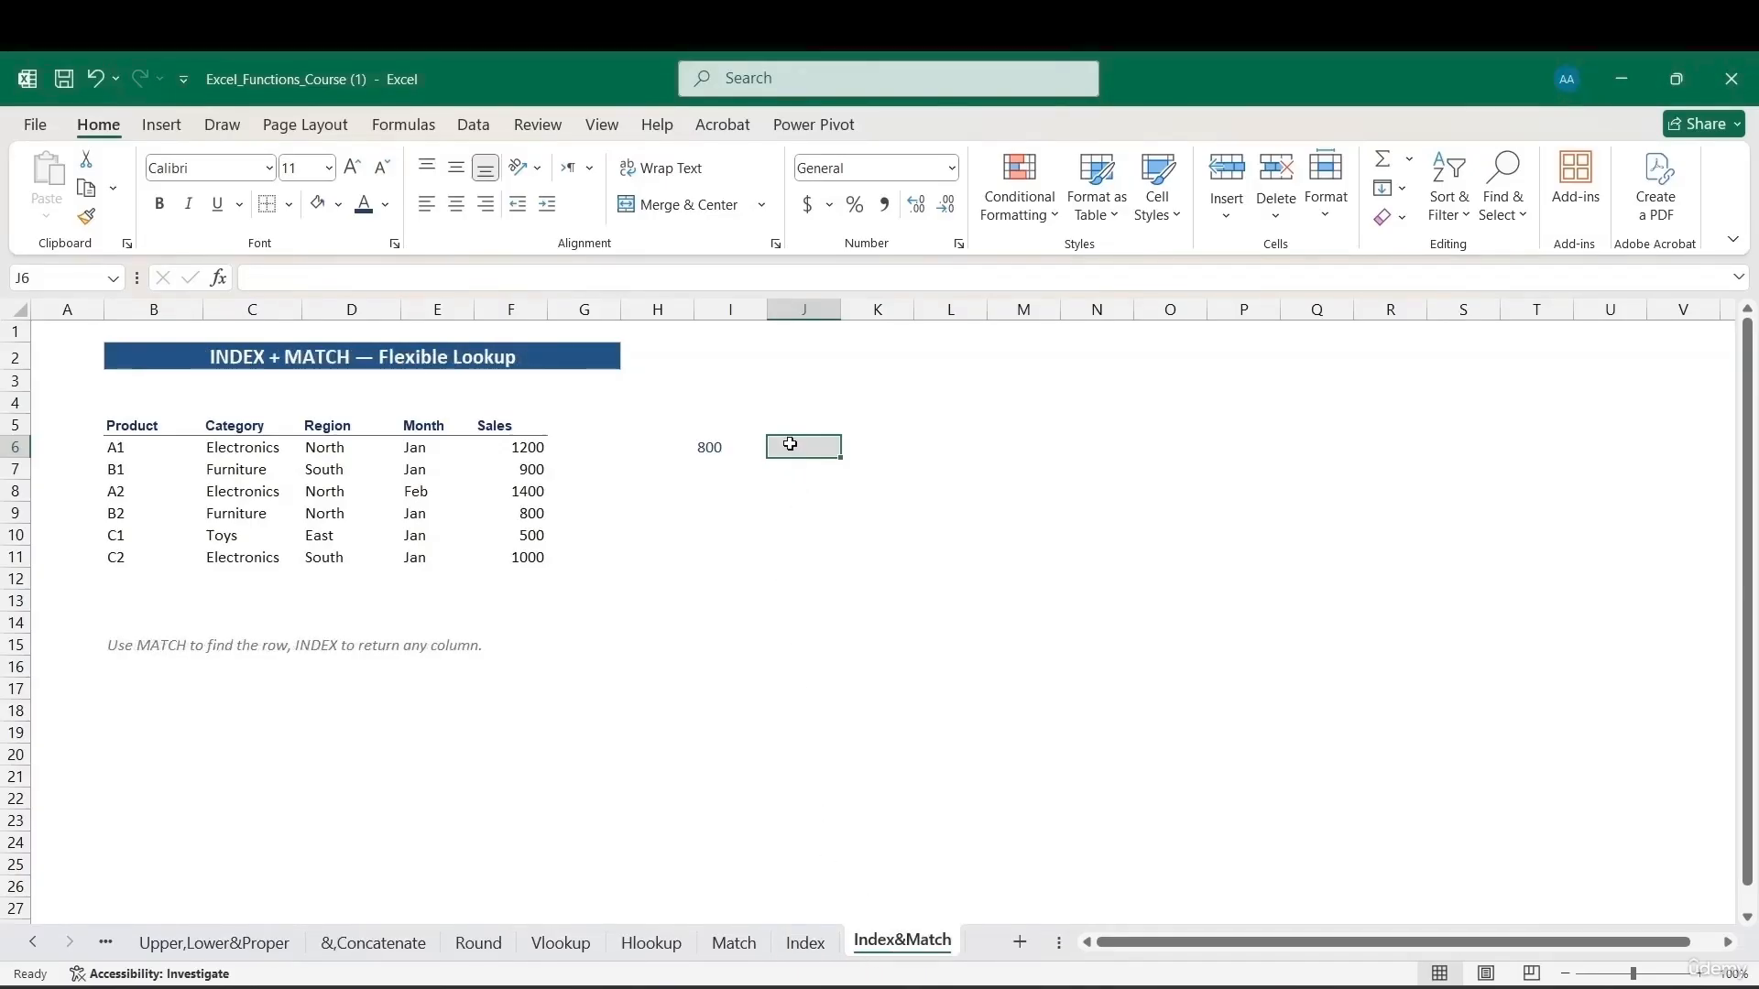
text(=)
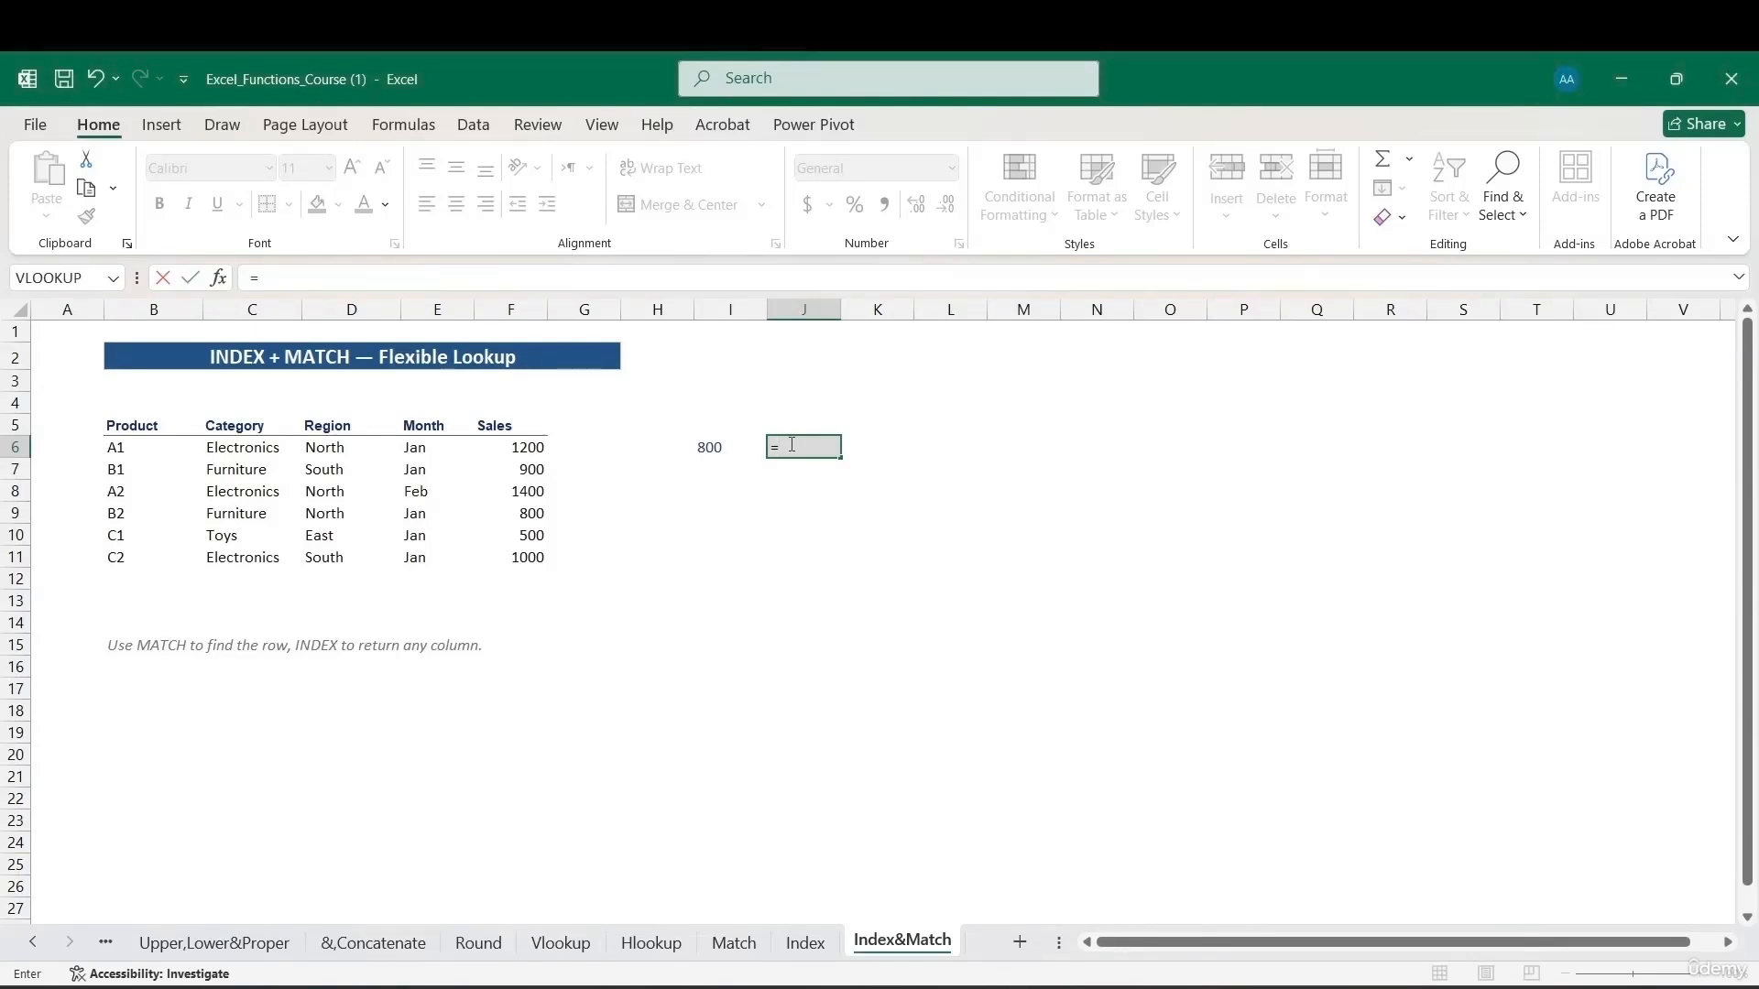
text(in)
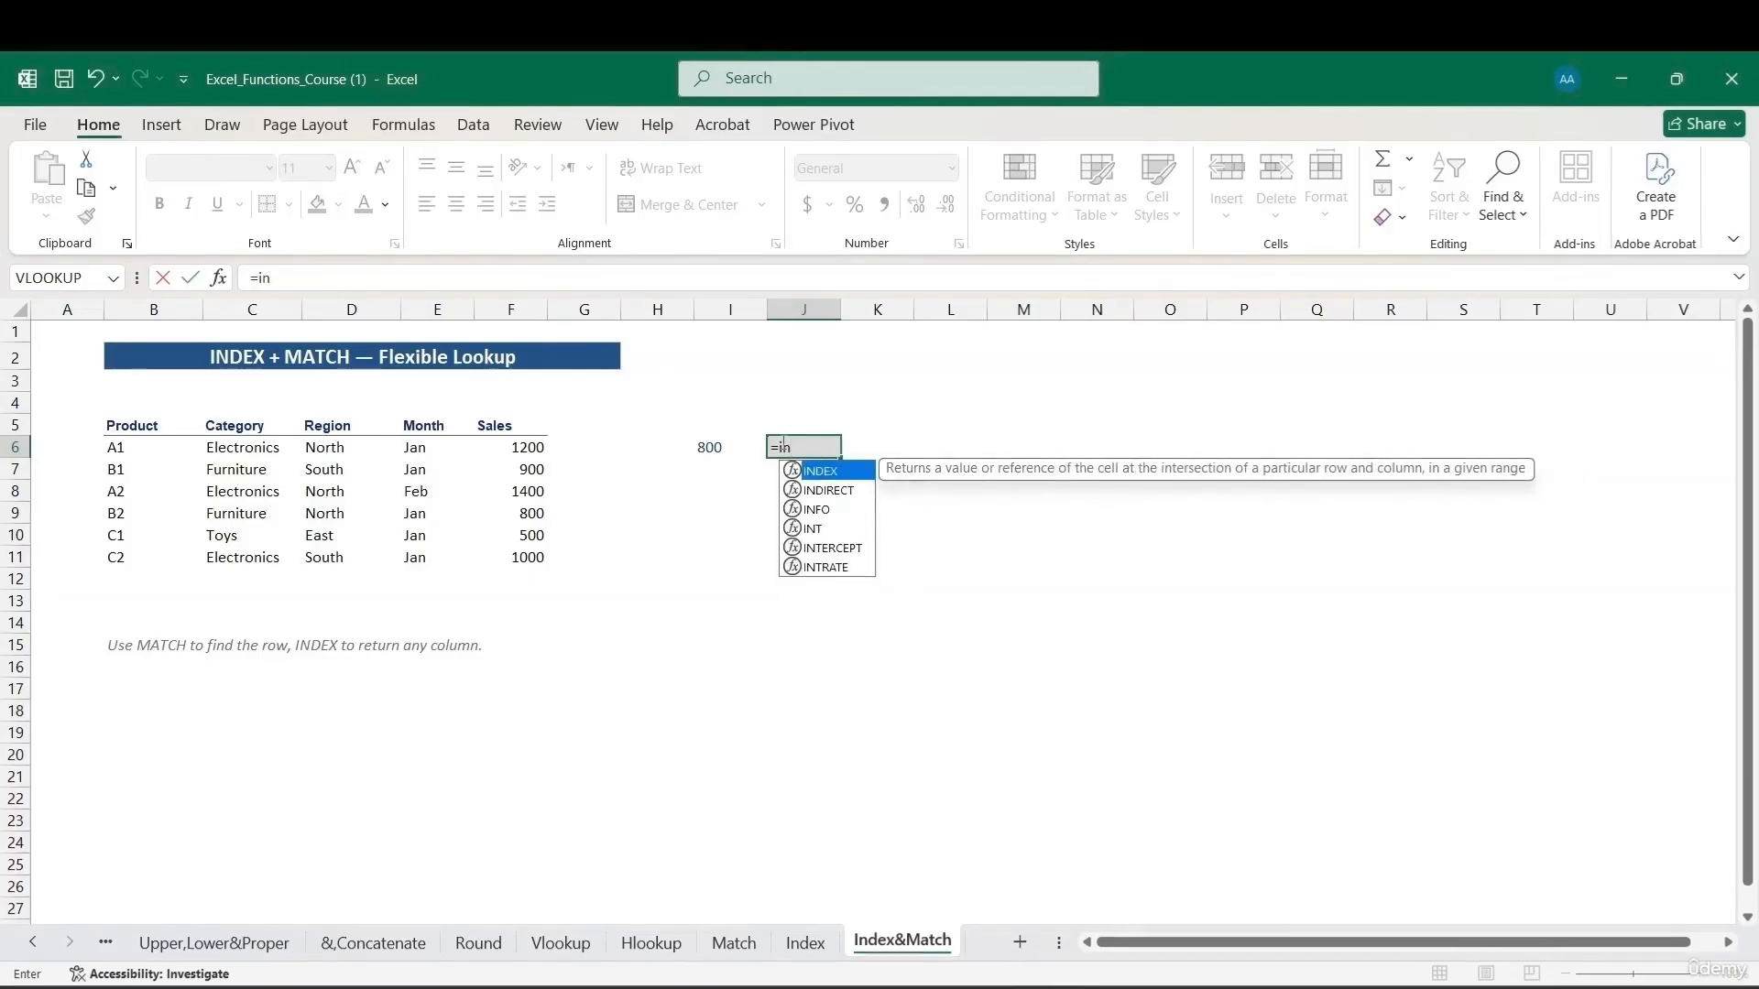
key(Tab)
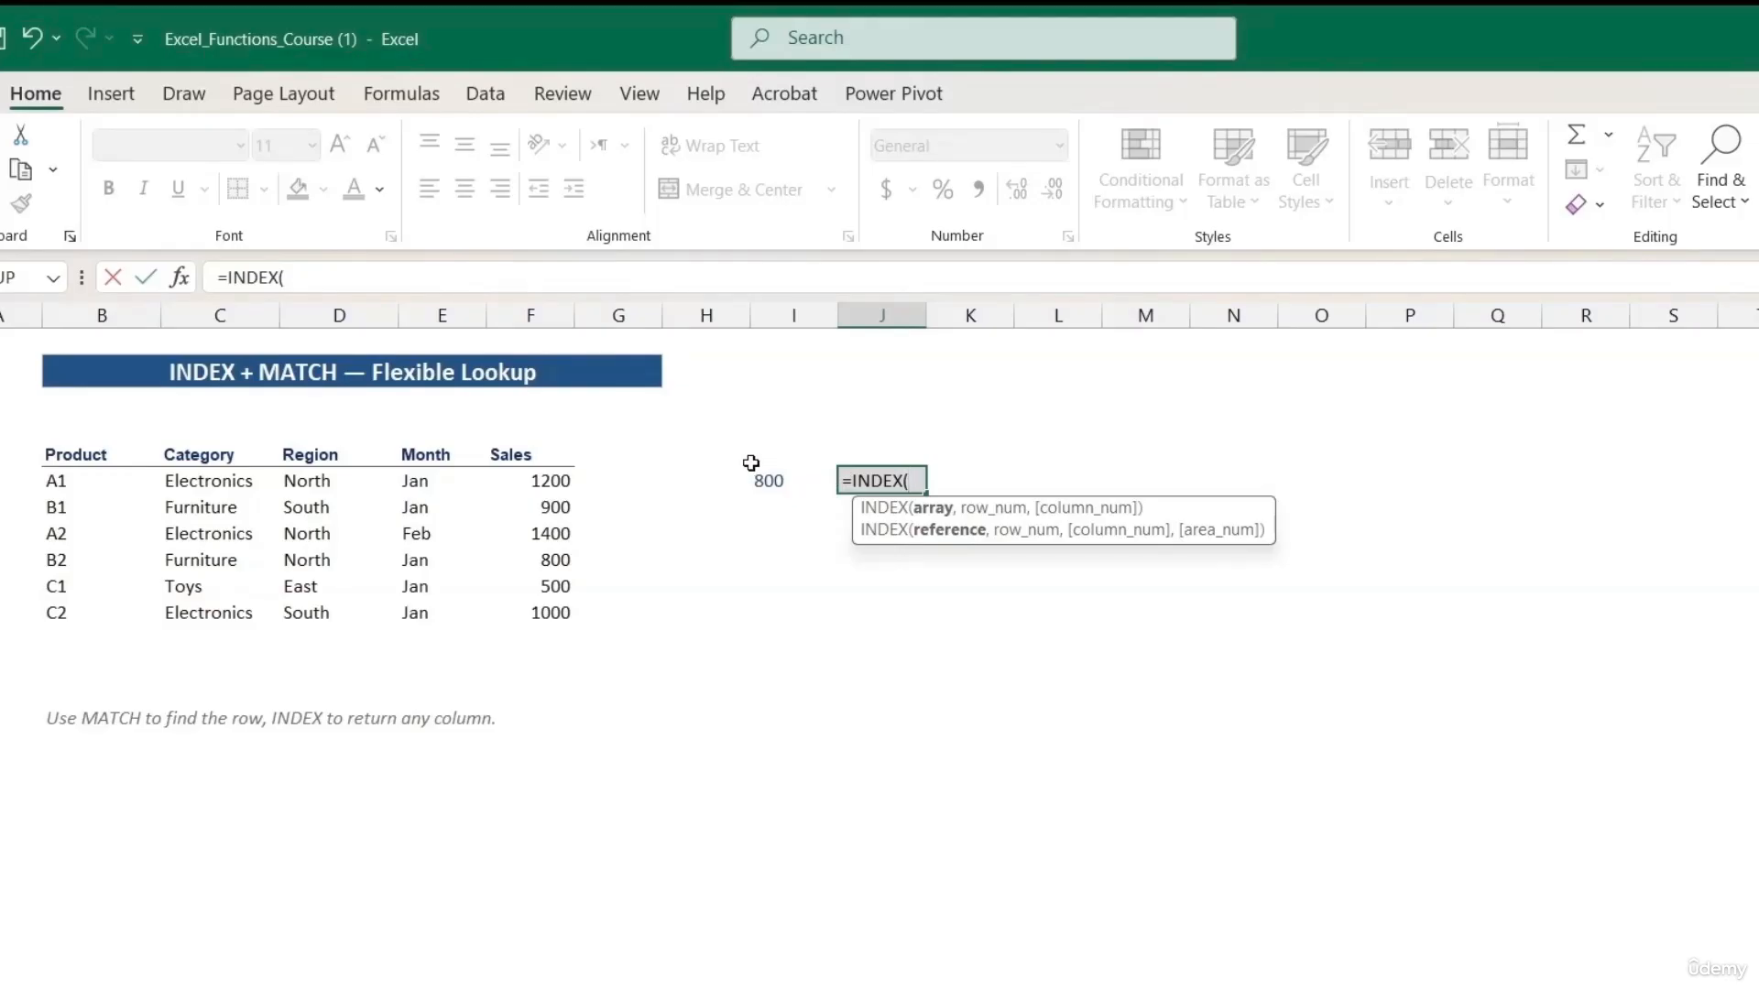
drag(46, 484, 73, 615)
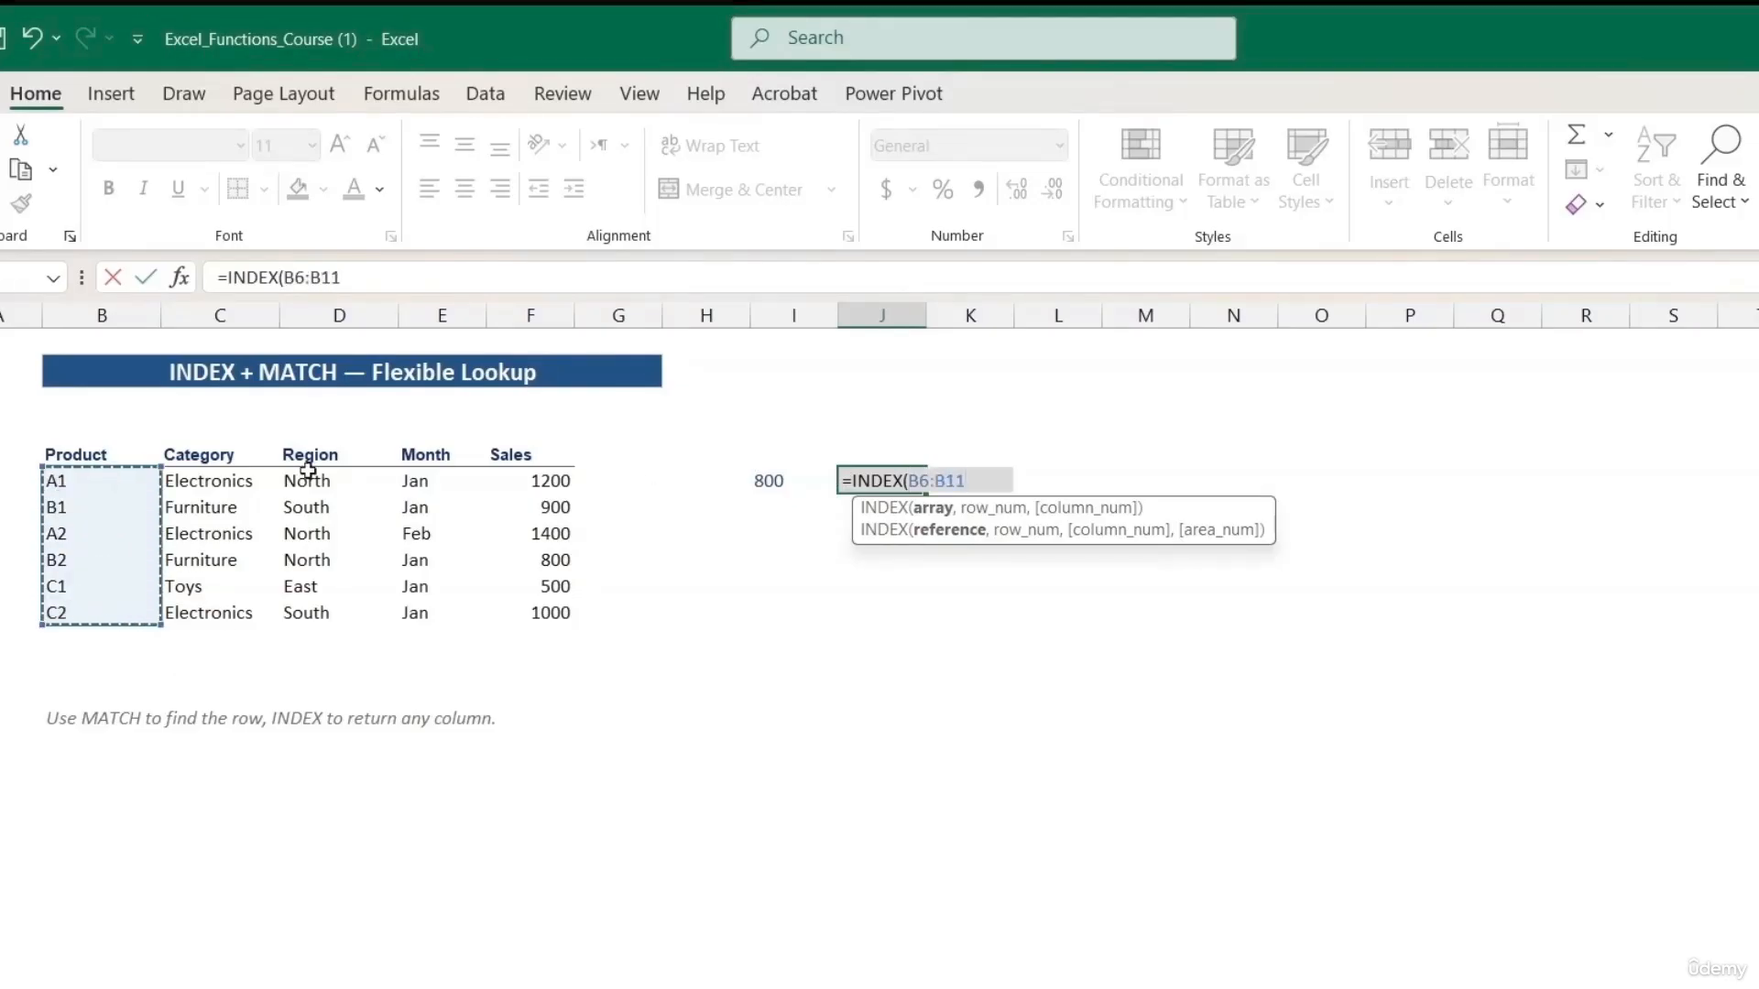
click(401, 282)
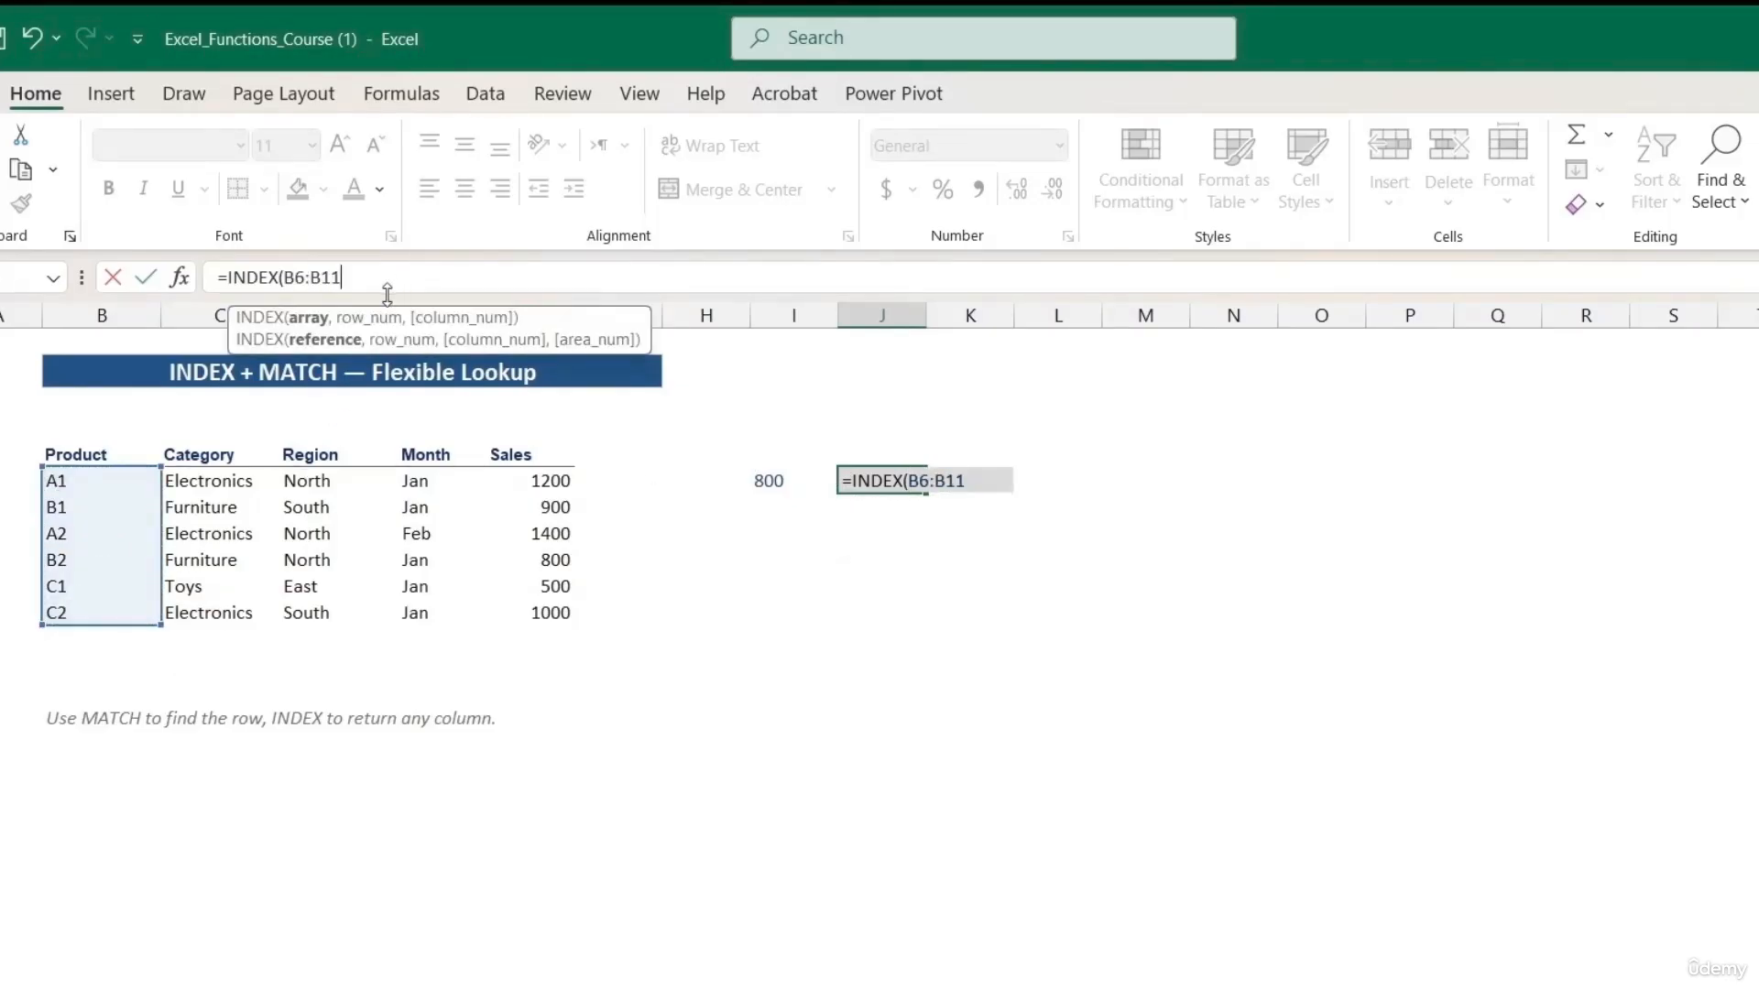
text(,)
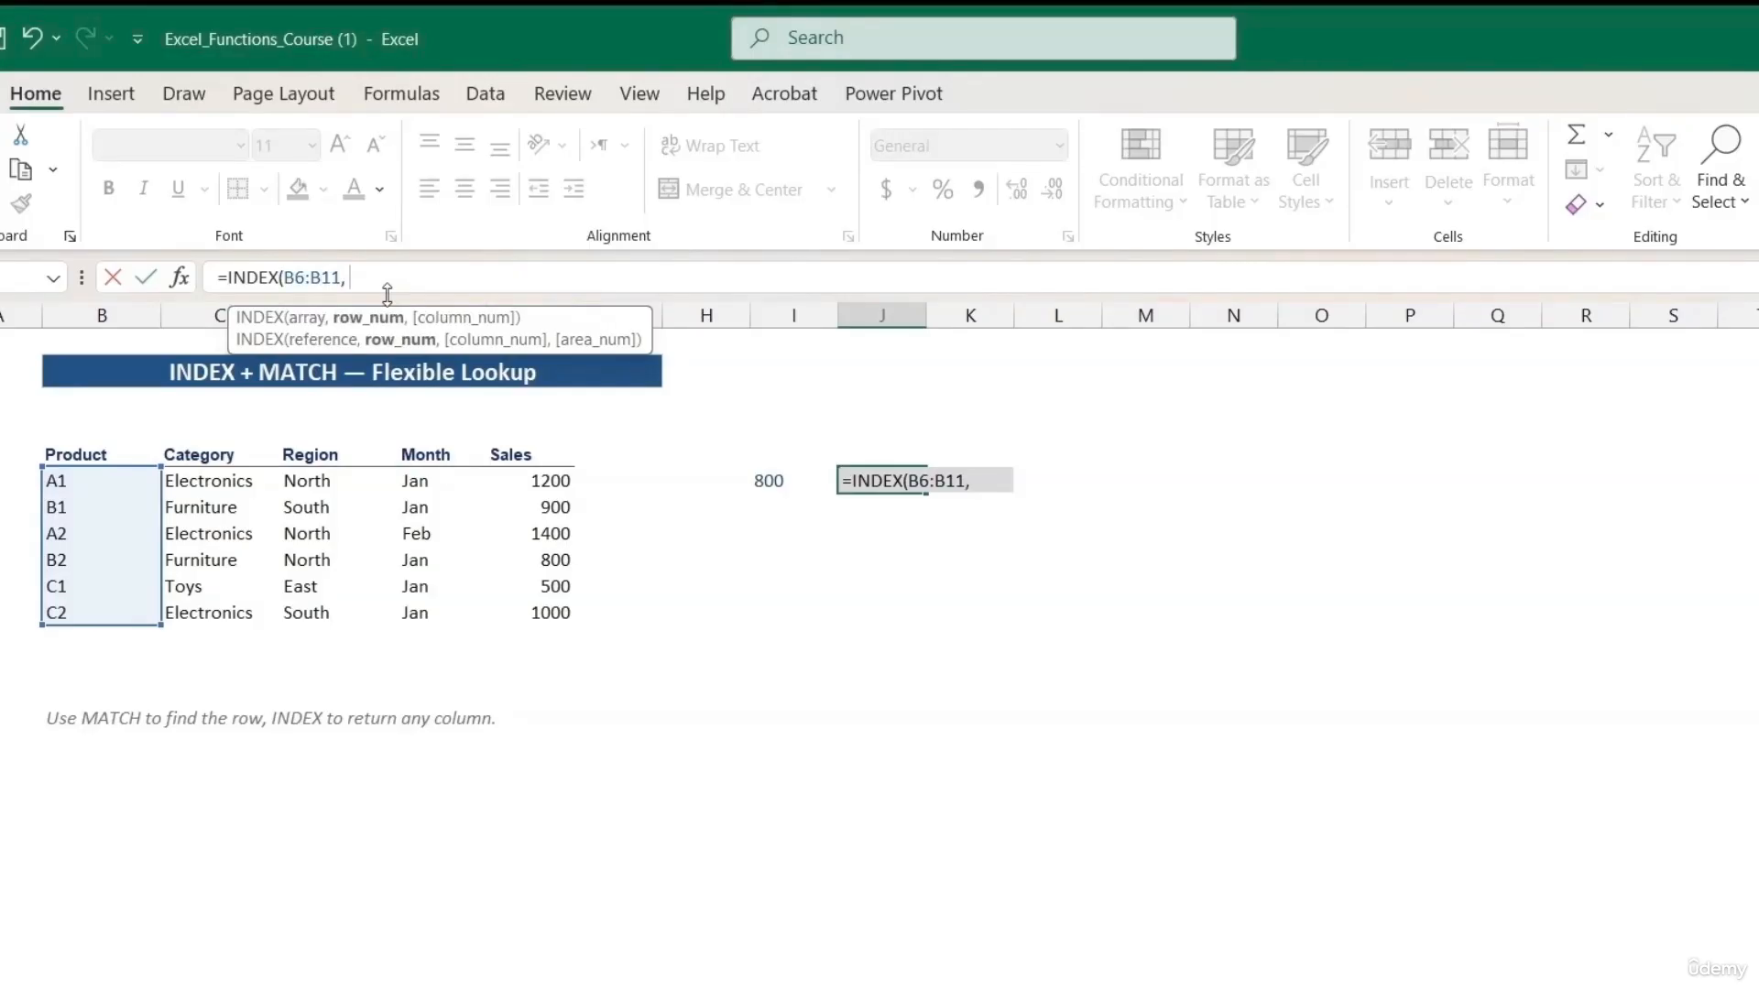
Complete the INDEX formula in J6 with a nested MATCH of I6 in the Sales range F6:F11, using exact match 0, as row number.
text( ma)
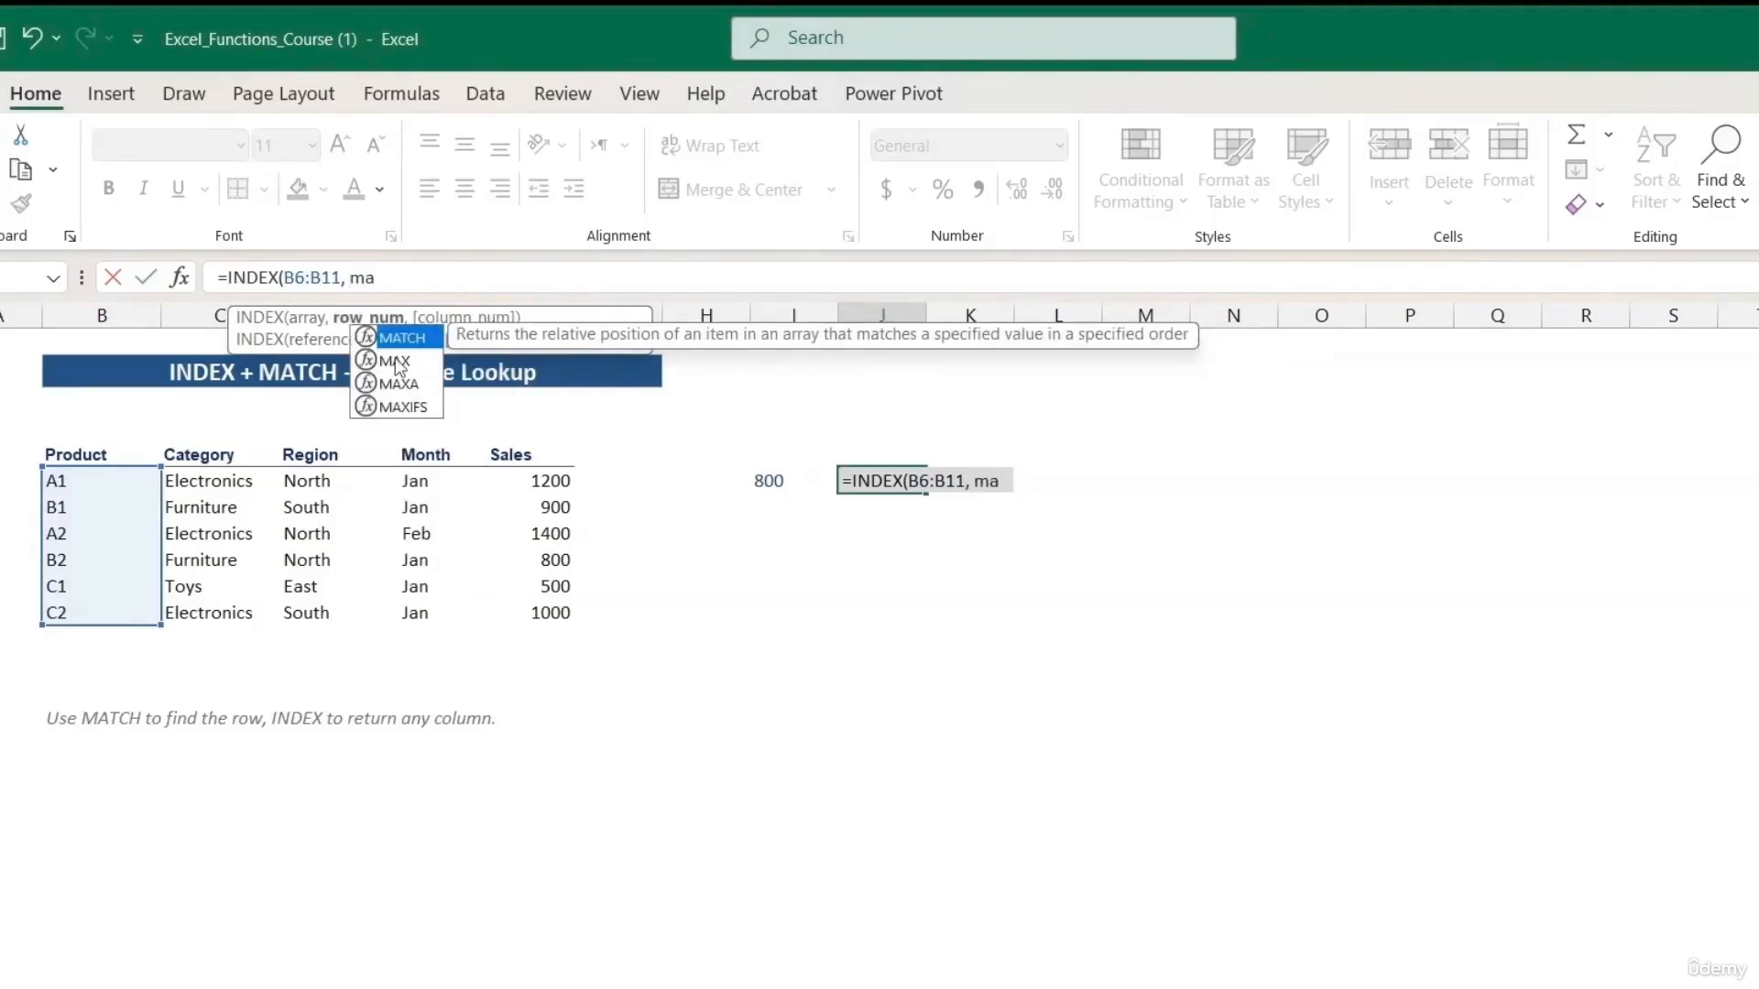
double_click(396, 339)
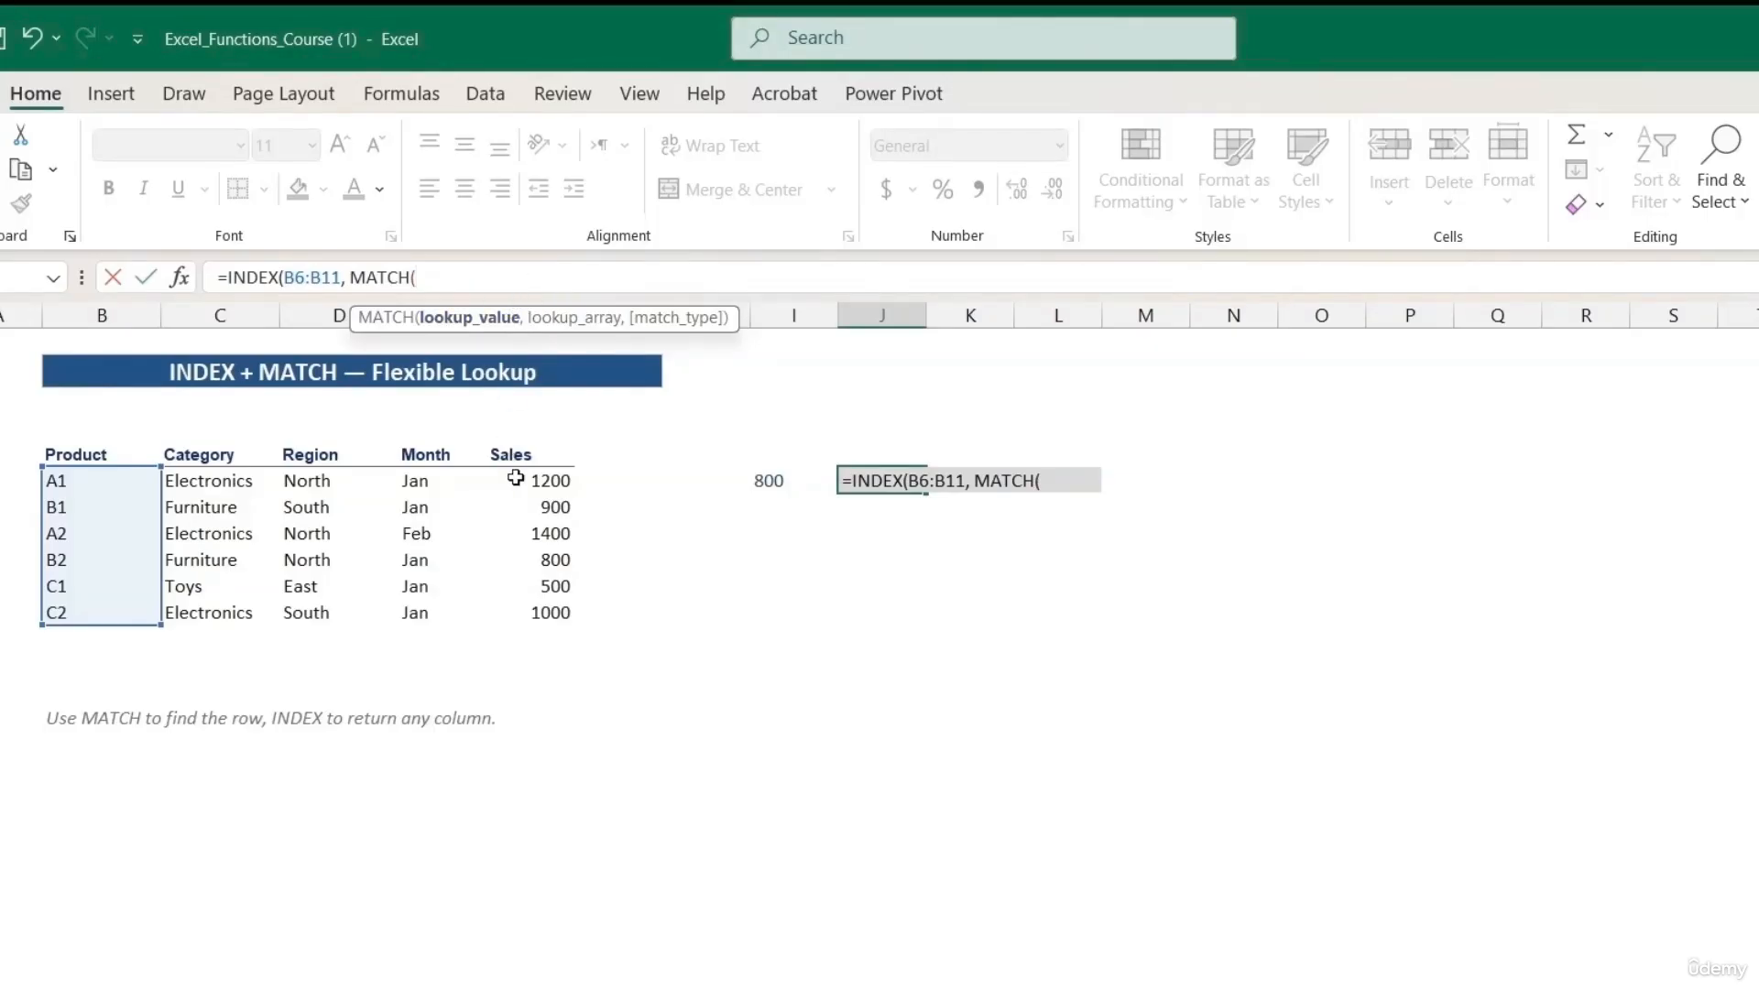
click(751, 482)
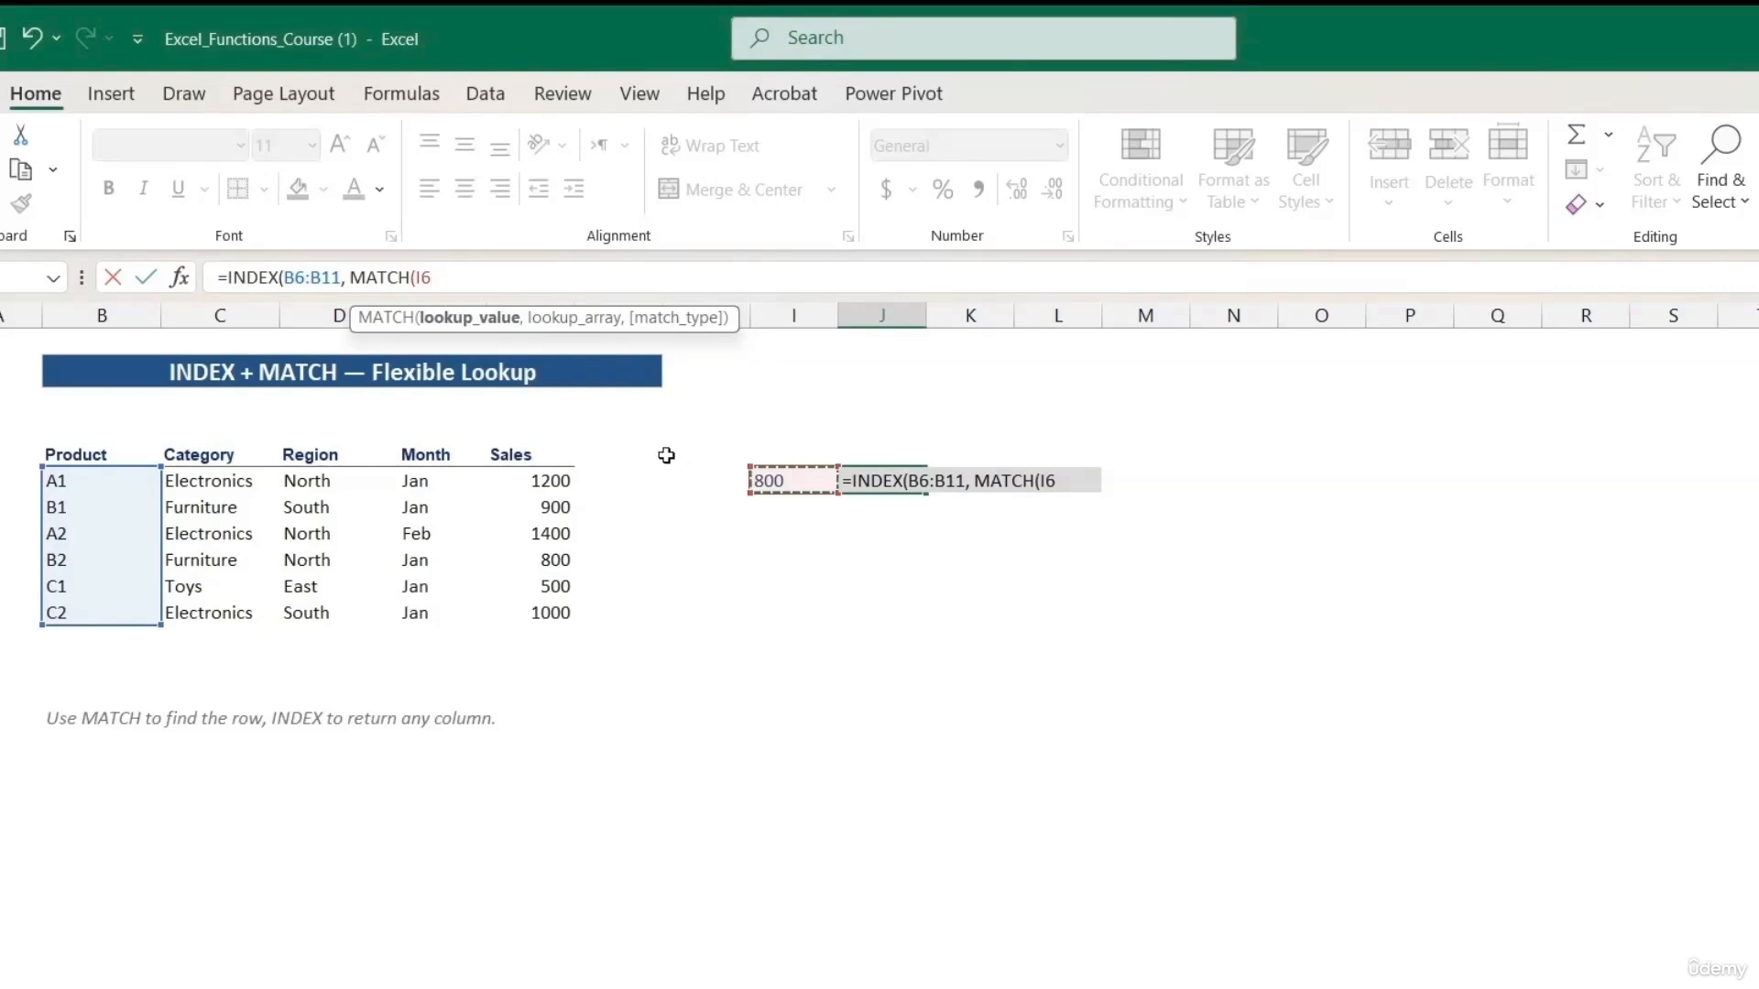
text(,)
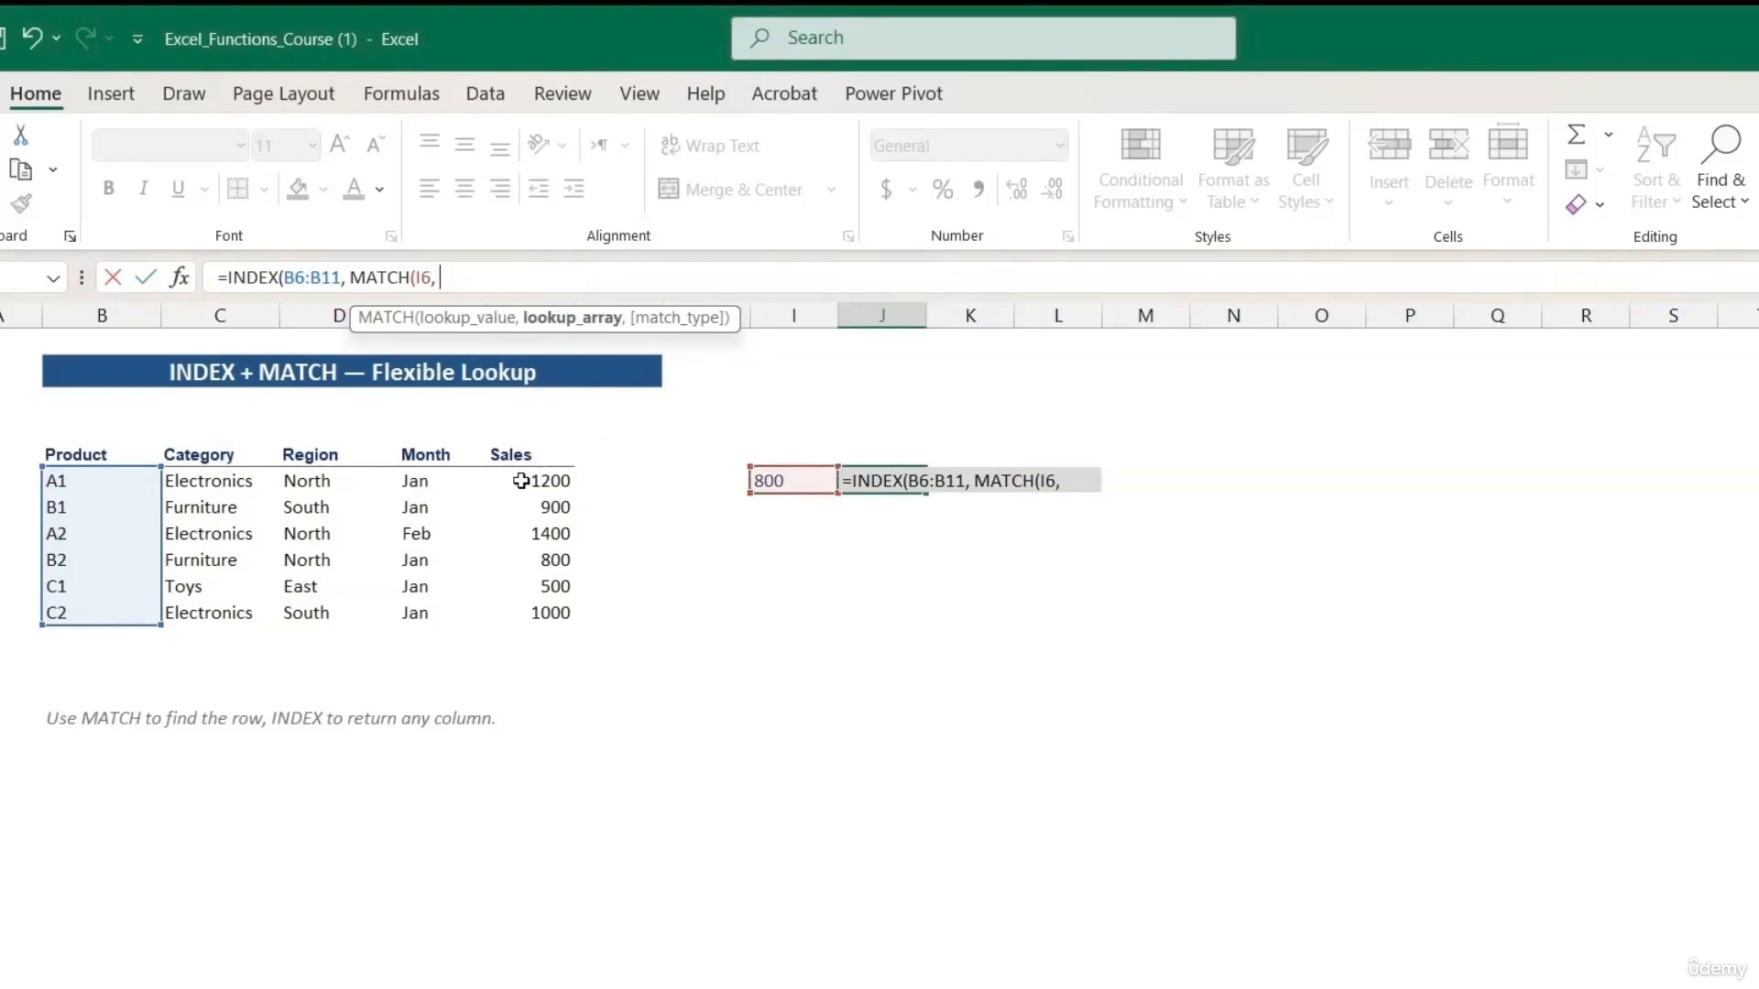
drag(520, 480, 529, 609)
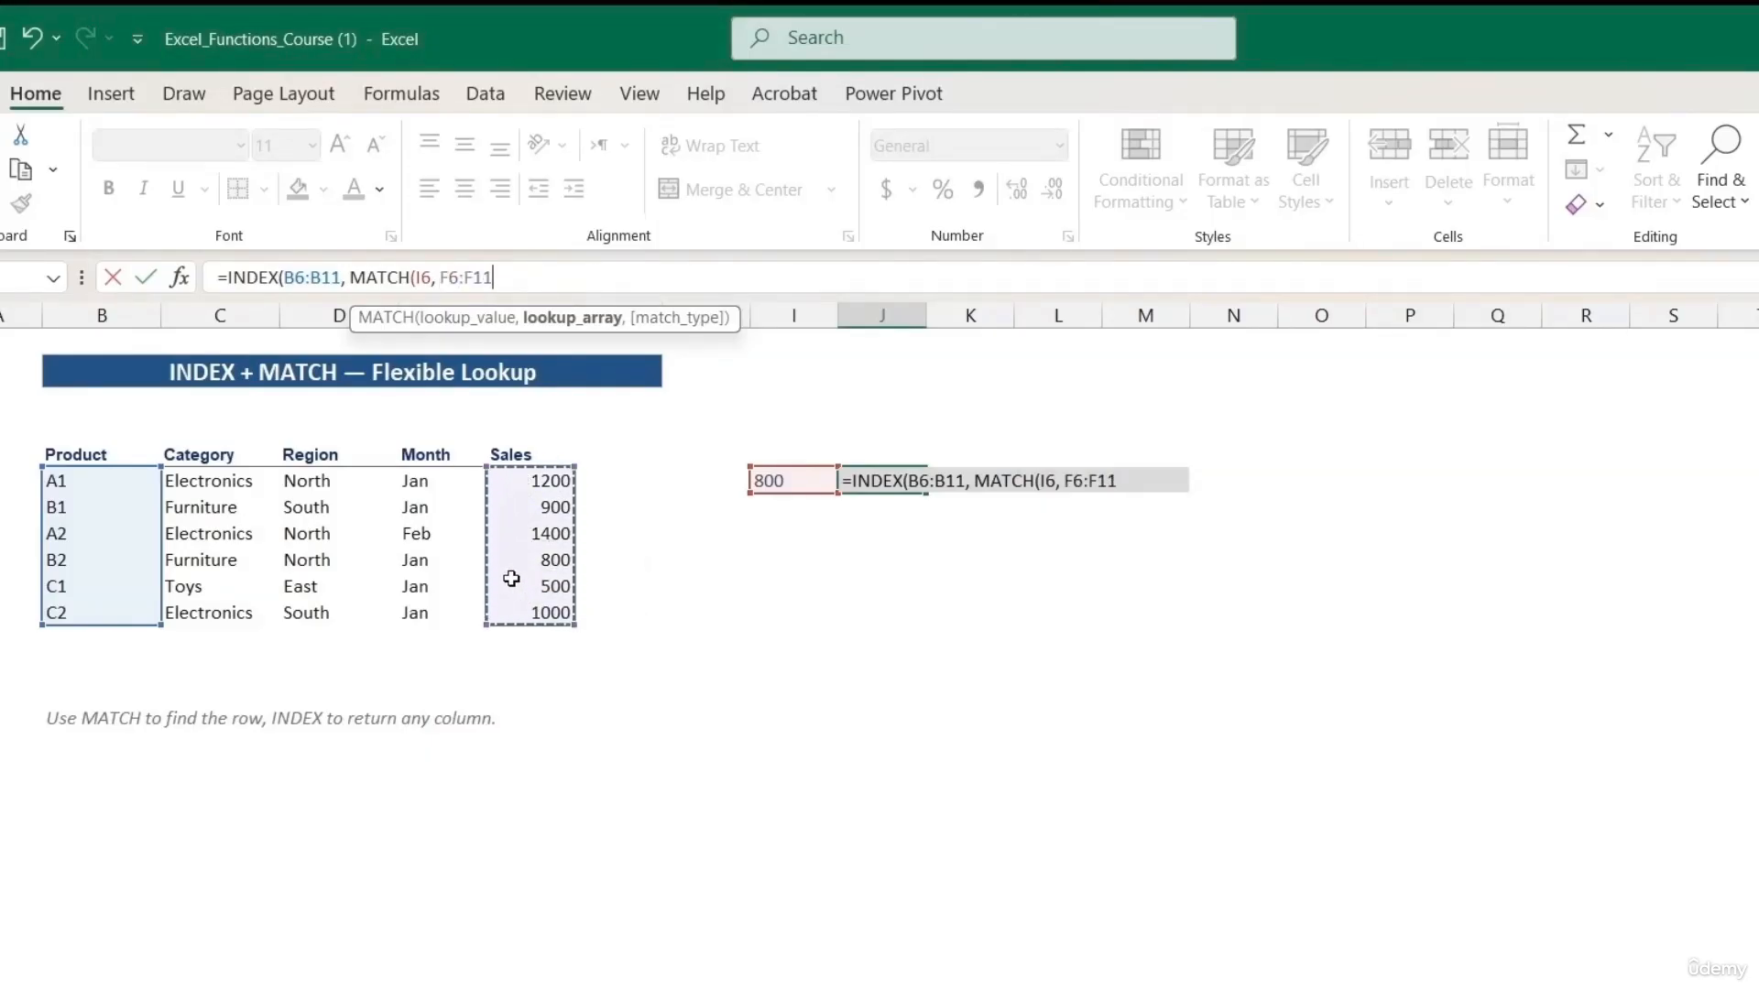
text(,)
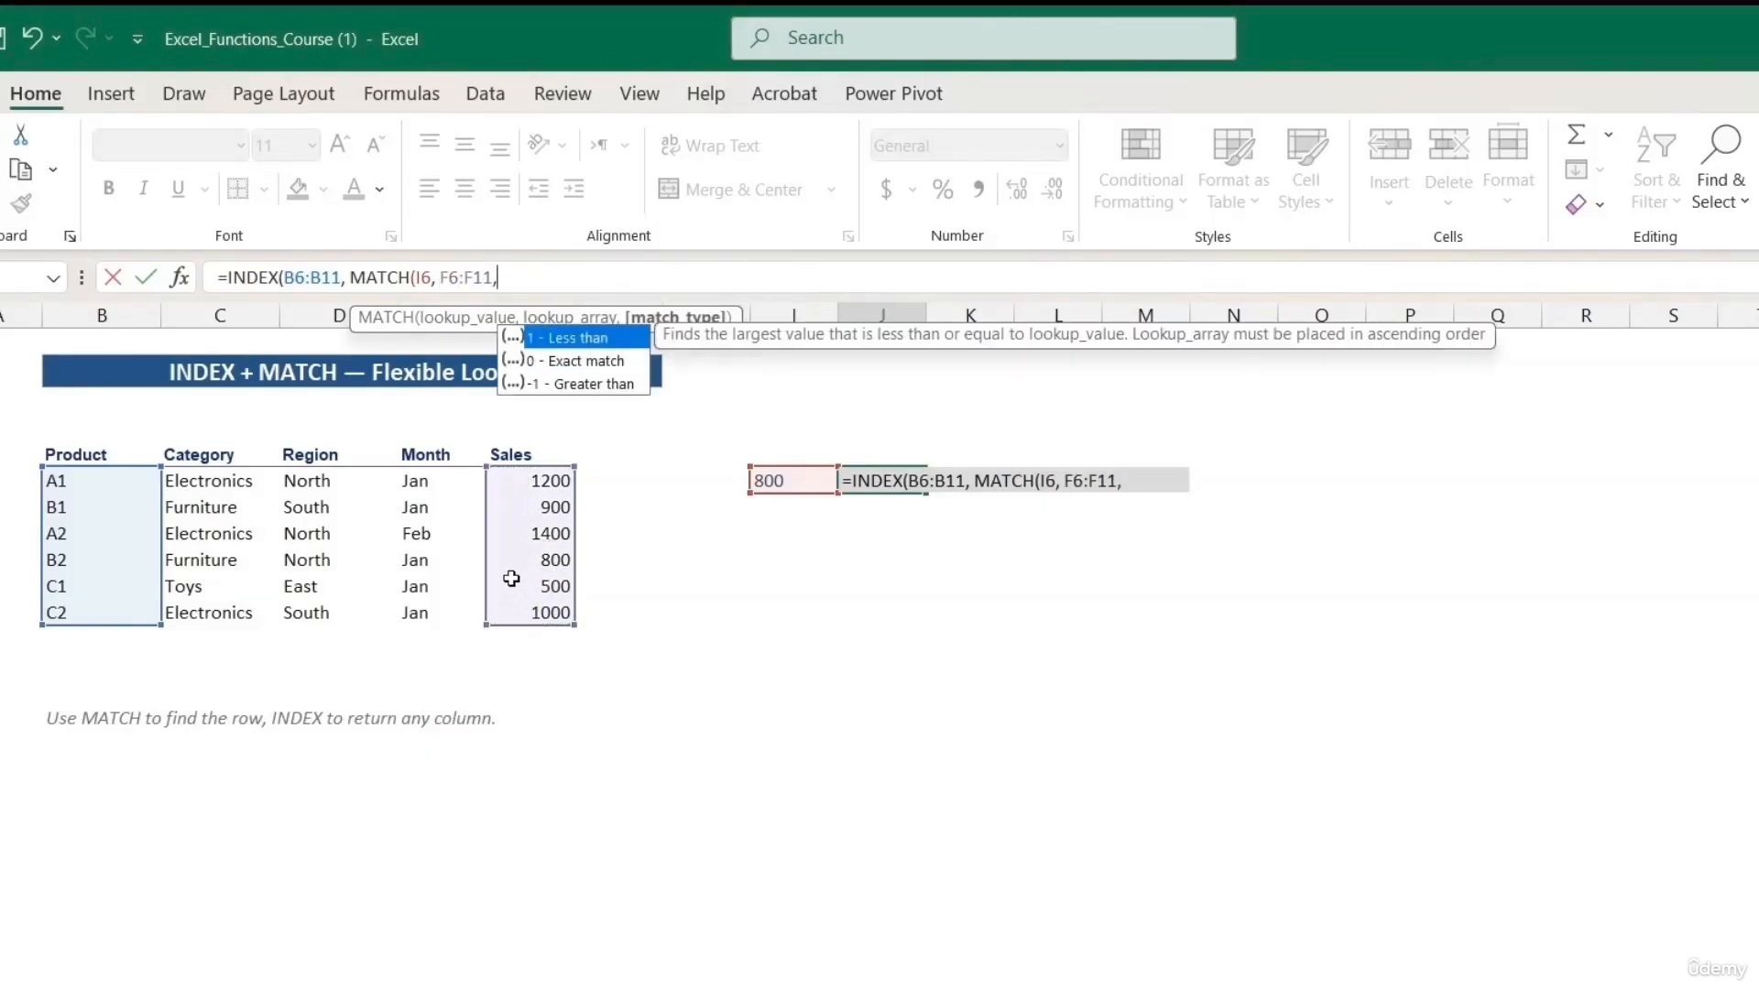
double_click(549, 360)
text()))
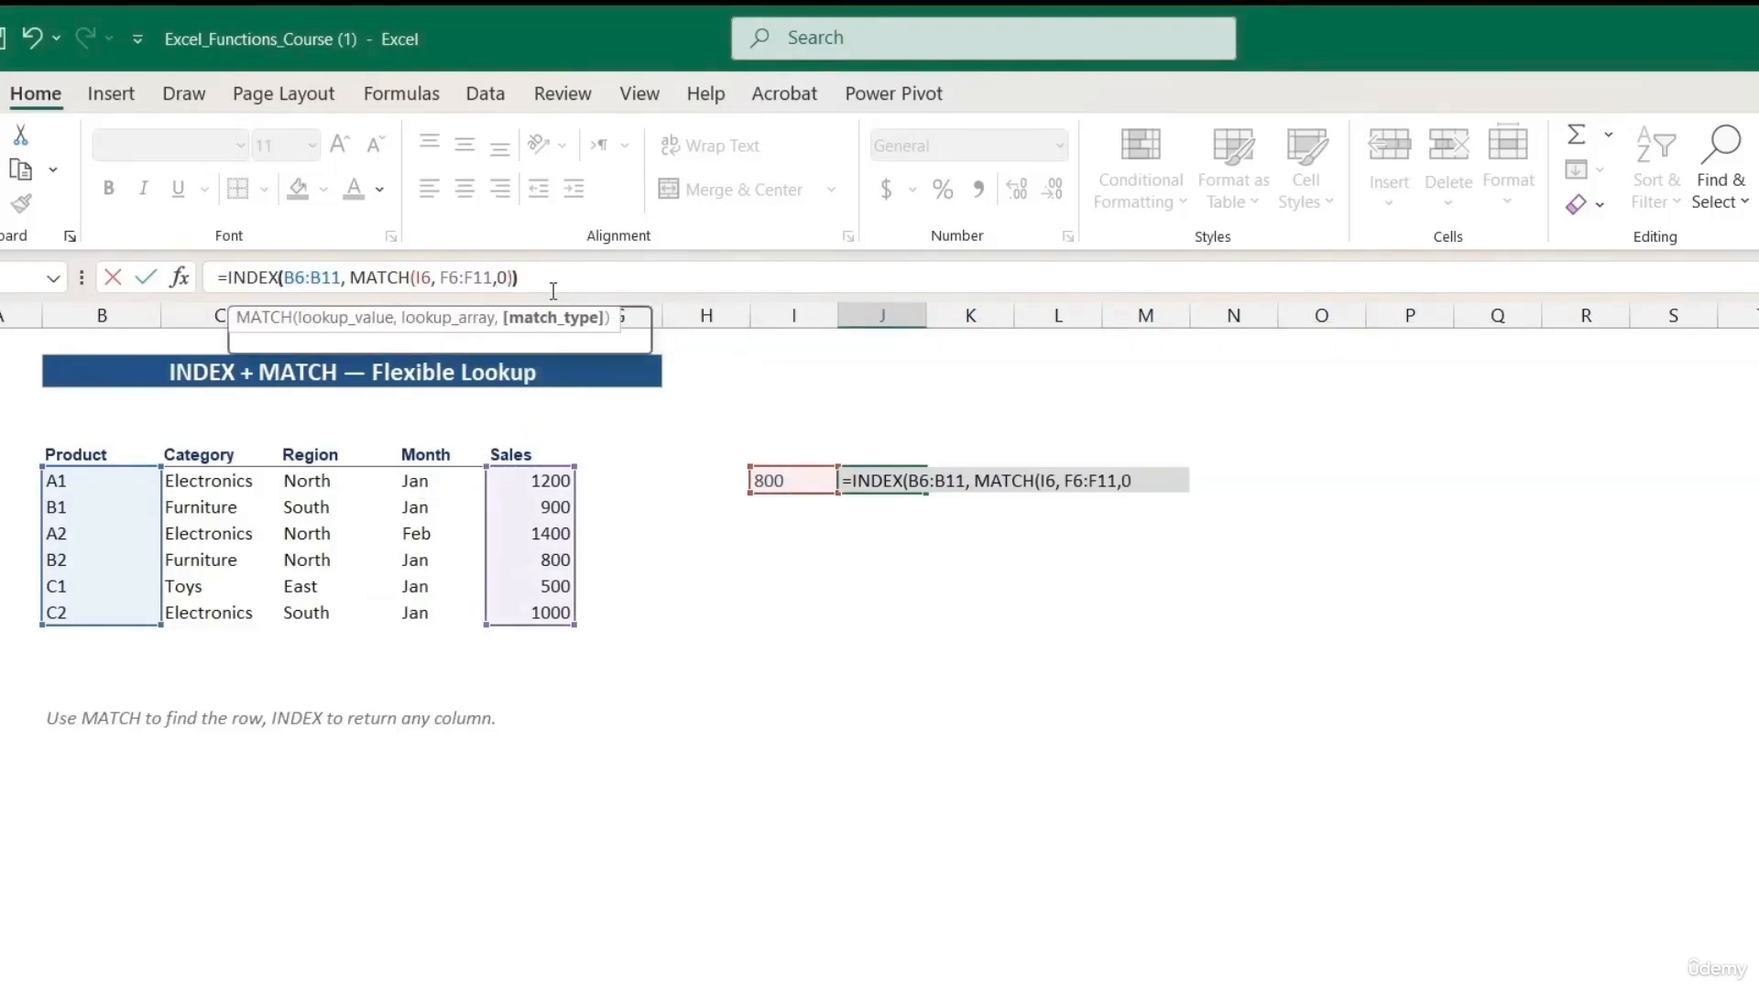
key(Return)
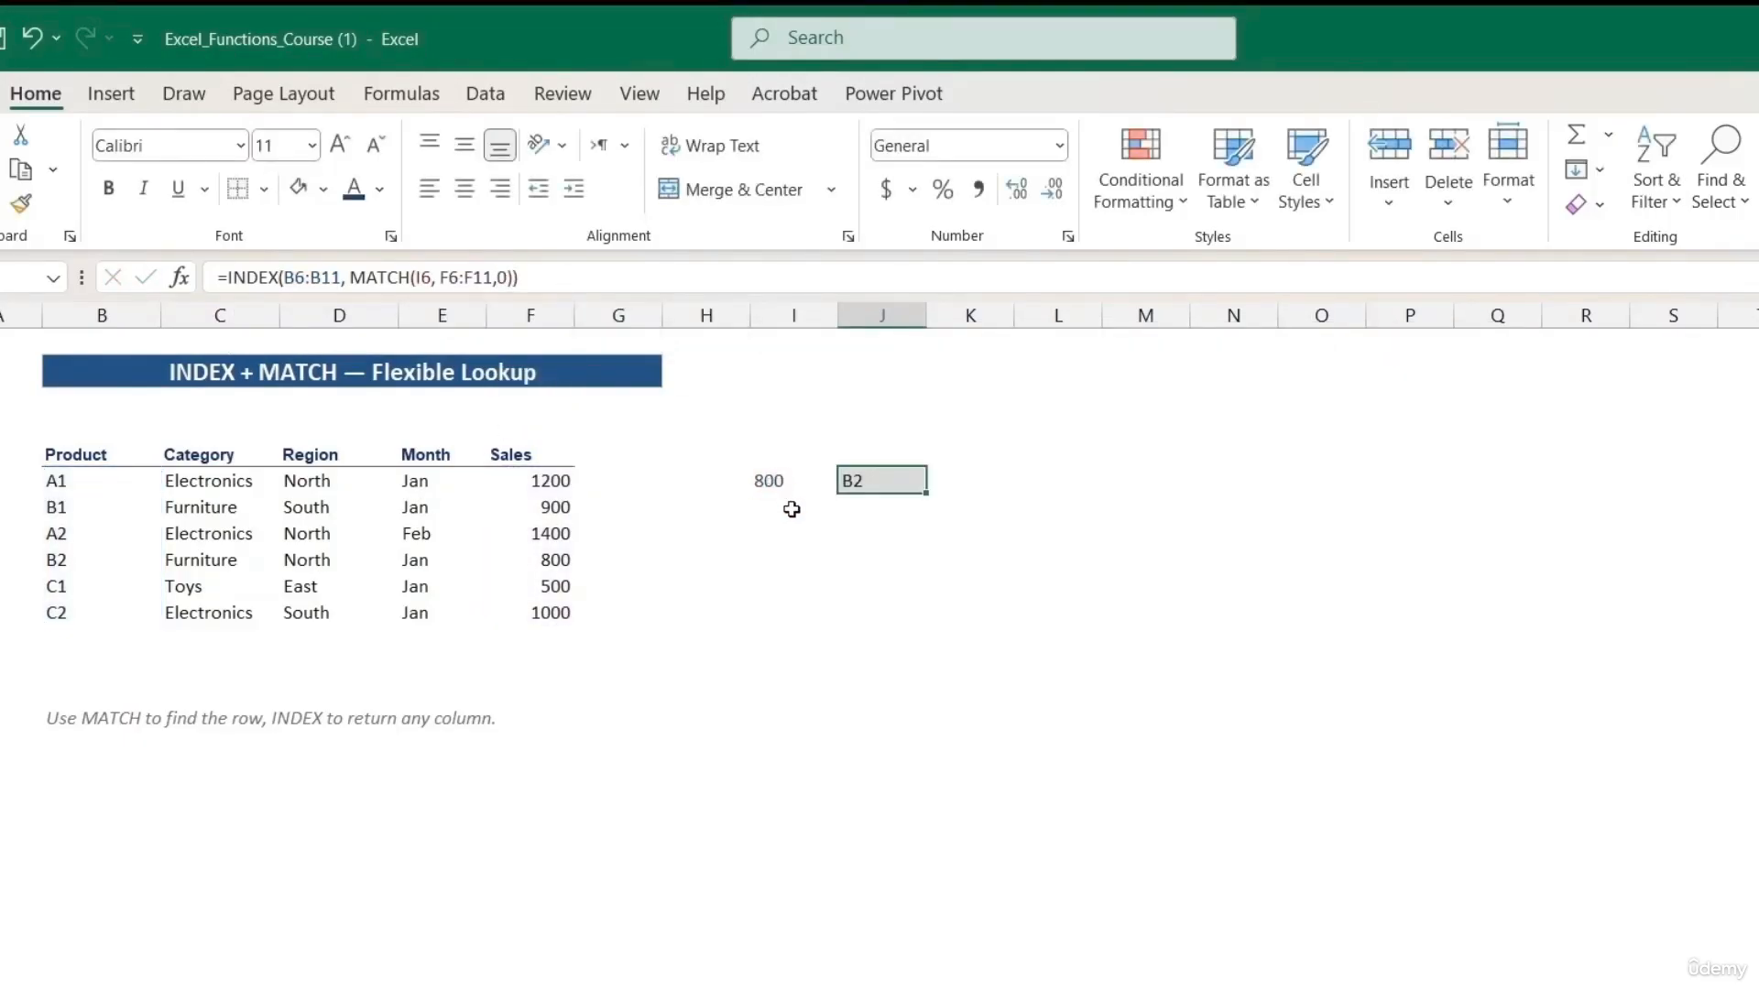
Examine the array and row_num arguments of the INDEX and MATCH formula in J6, leaving the formula as it is.
double_click(868, 480)
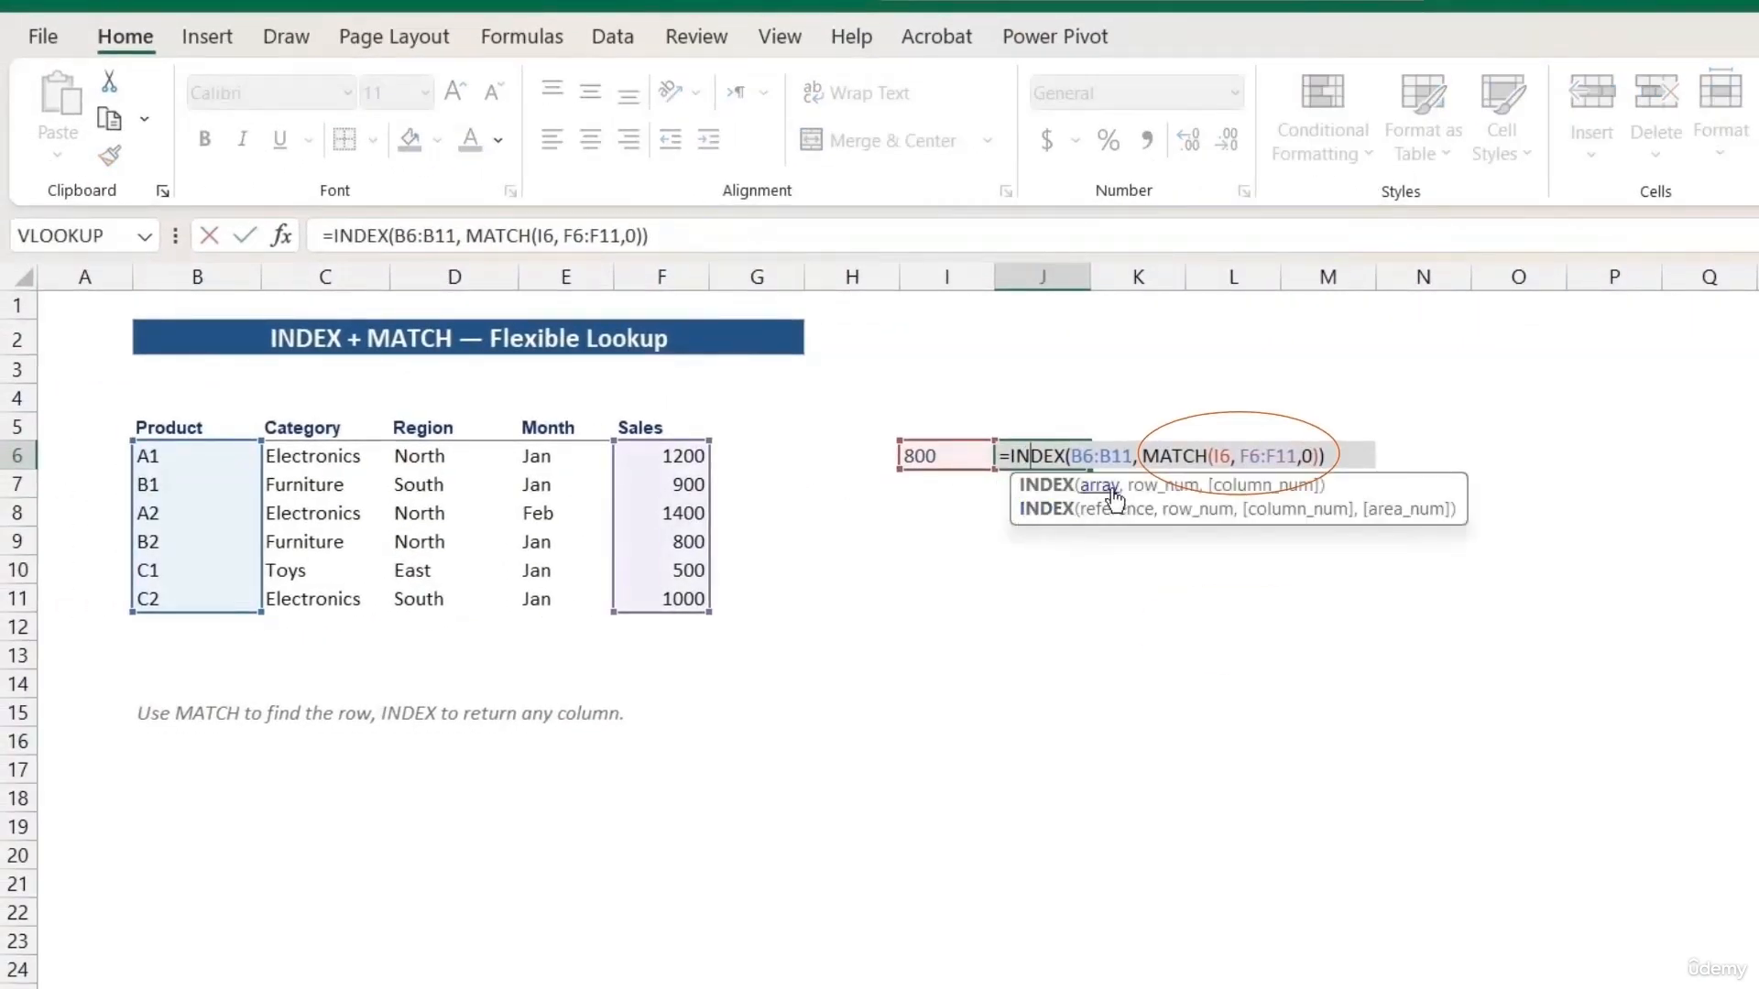
click(1112, 495)
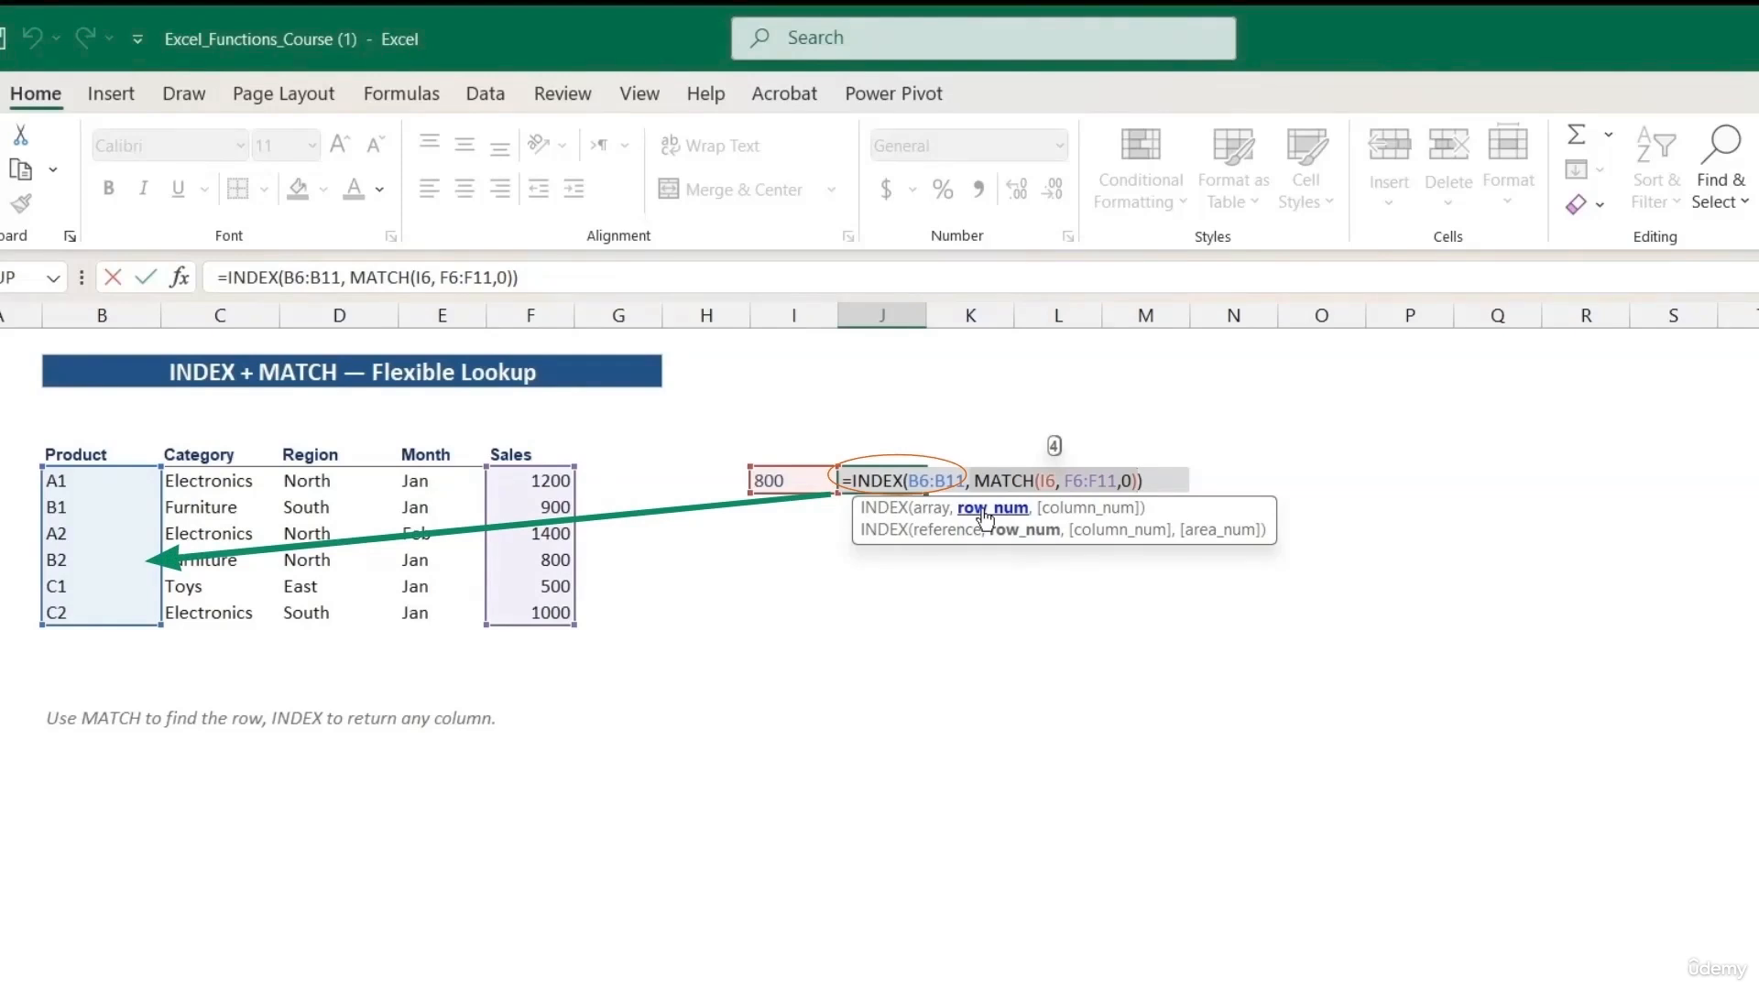
click(945, 508)
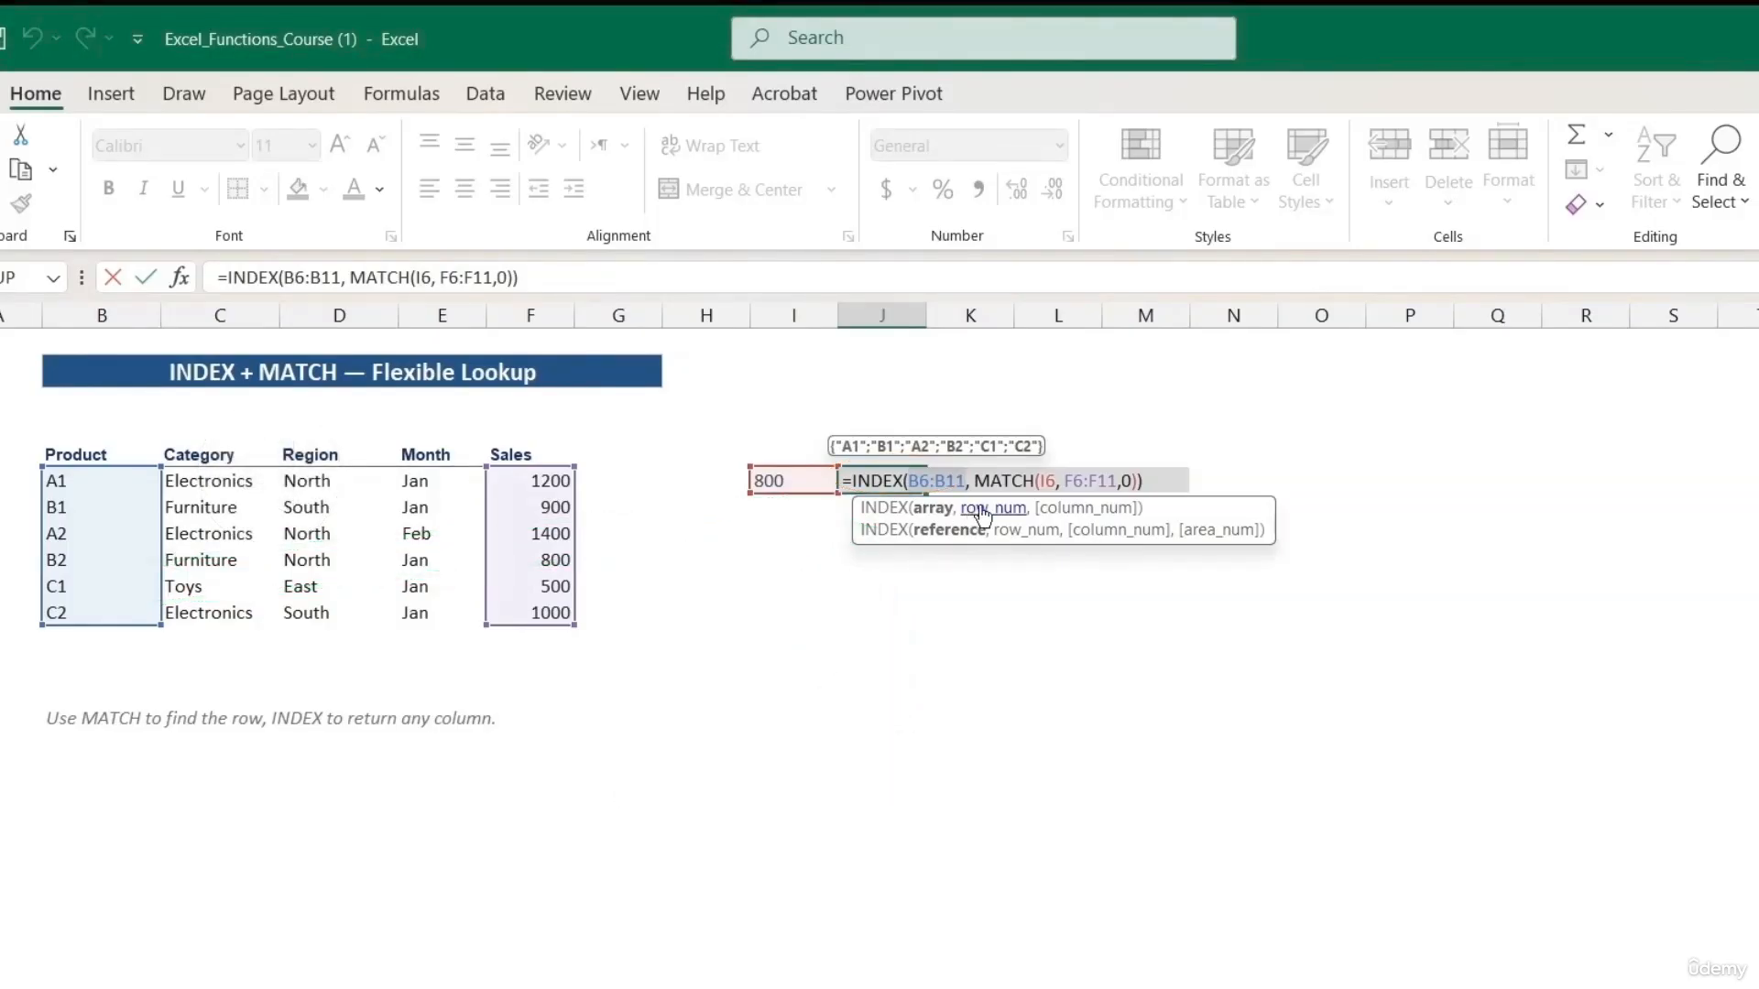
click(983, 517)
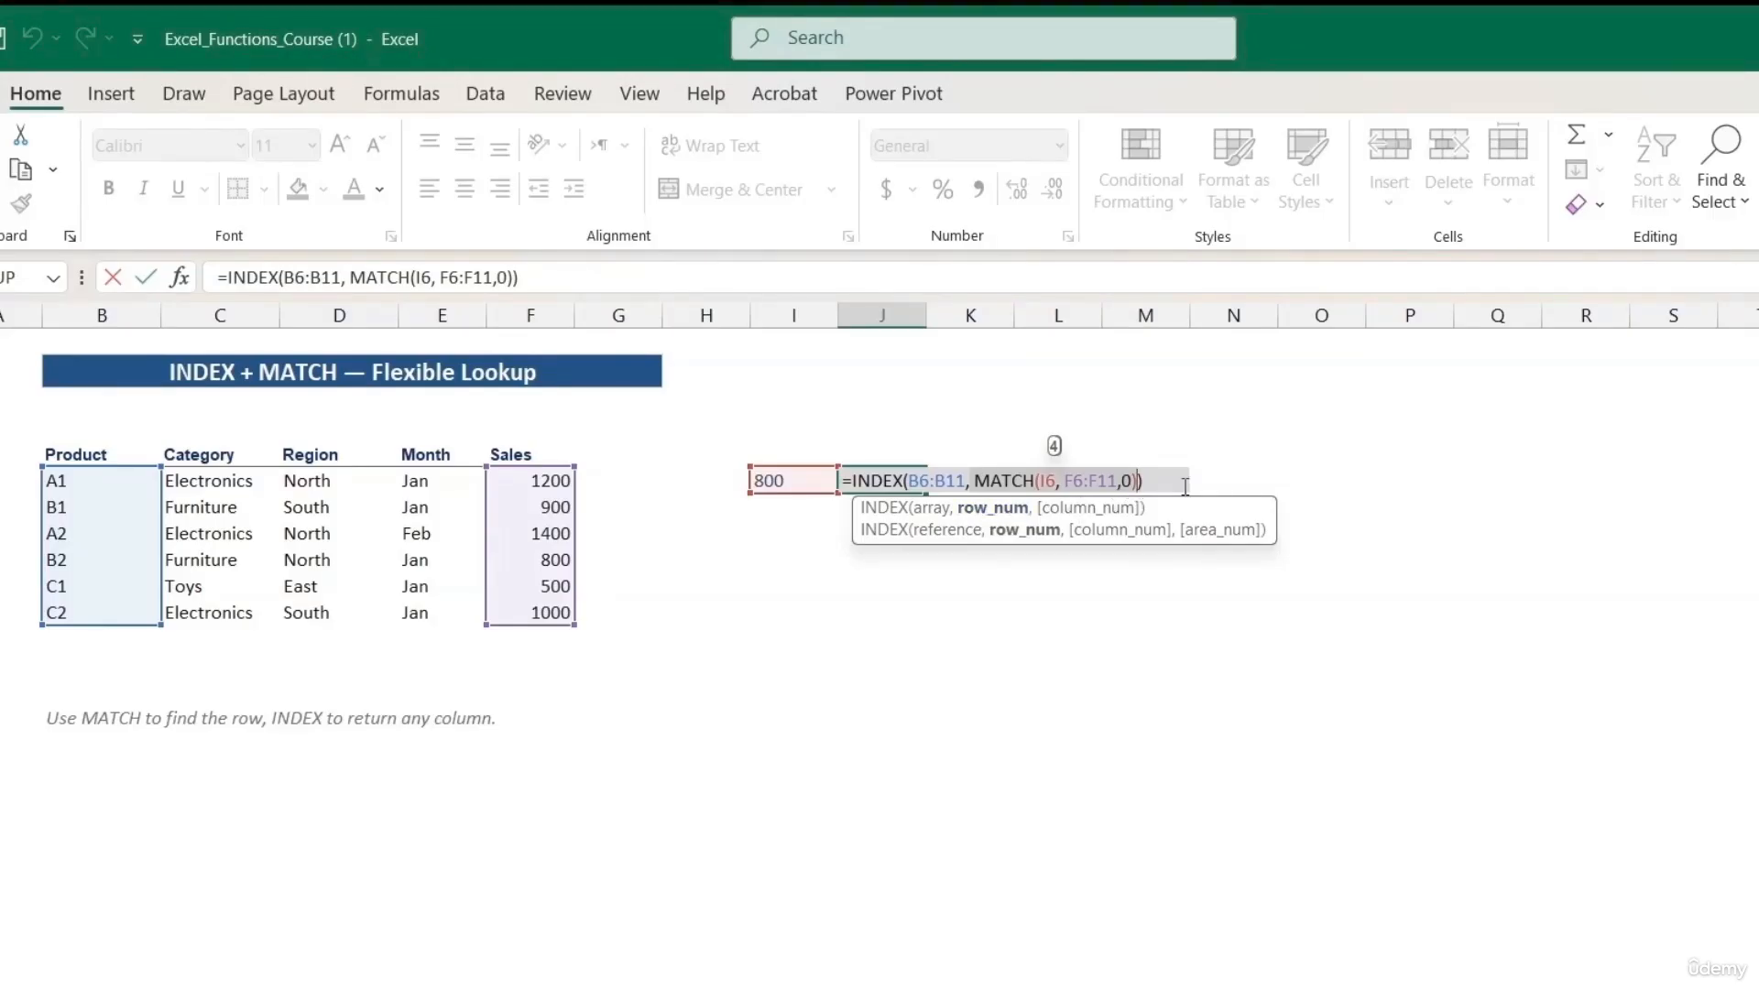
key(Return)
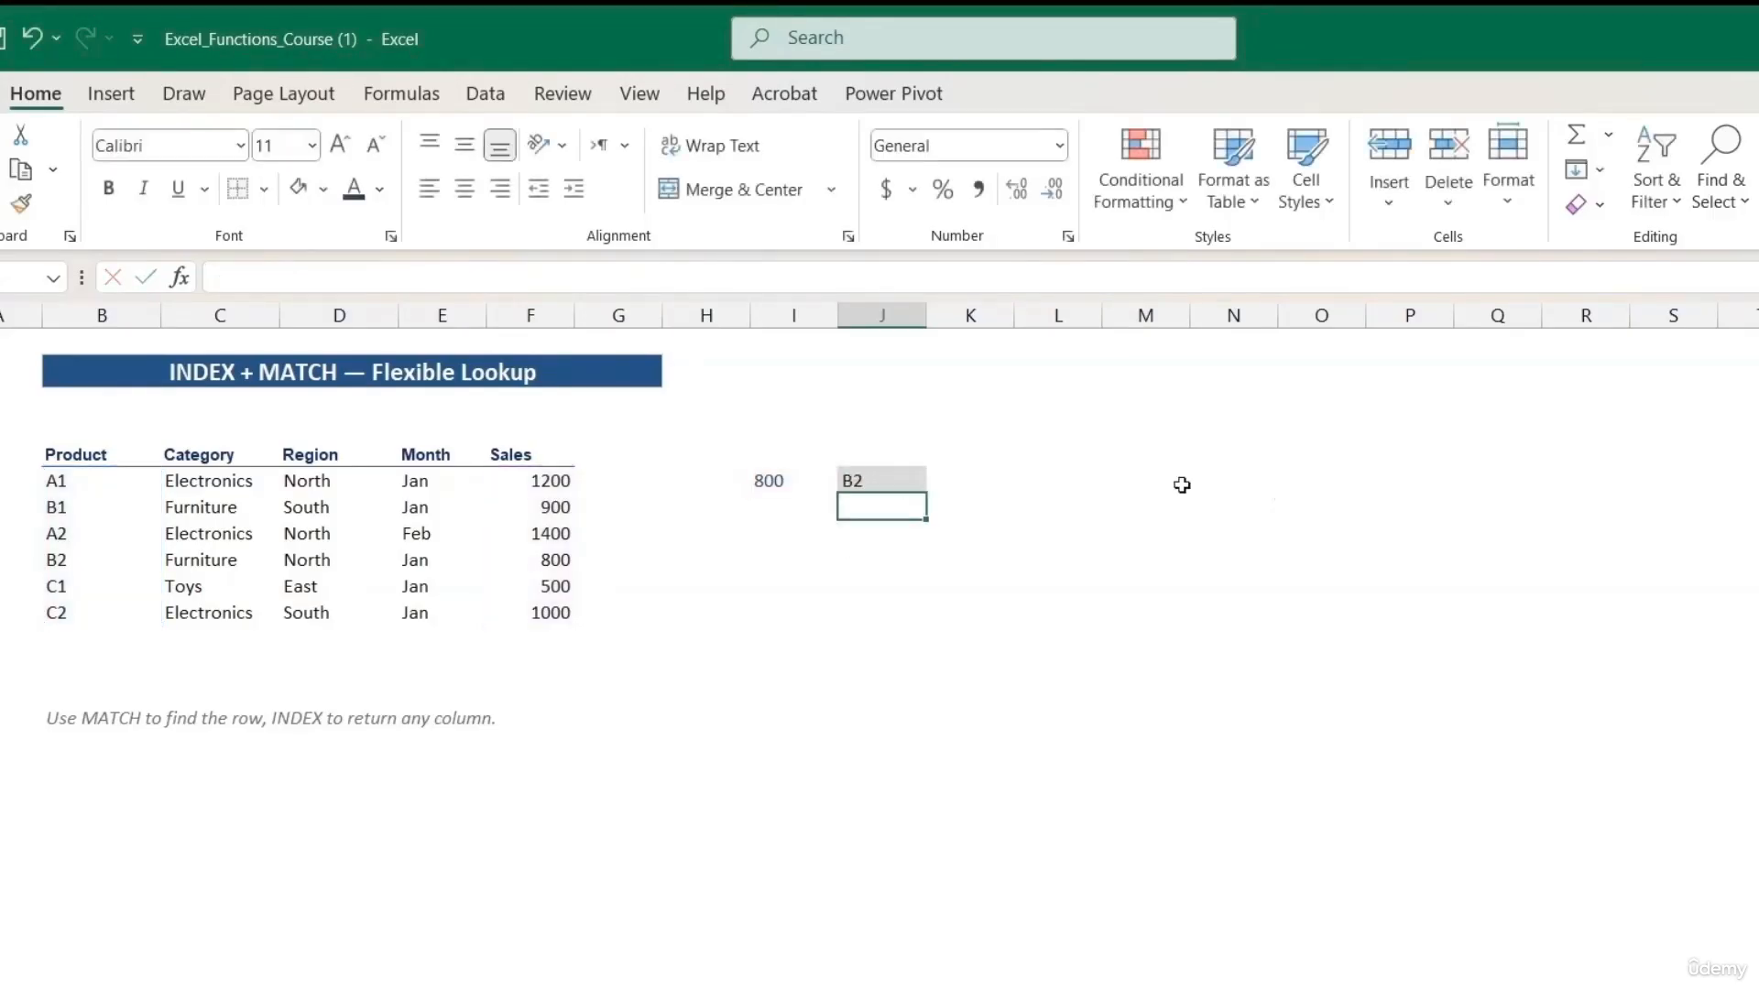
Test the combined lookup by entering the sales value 500 in I6 and replacing it with 1200.
click(751, 479)
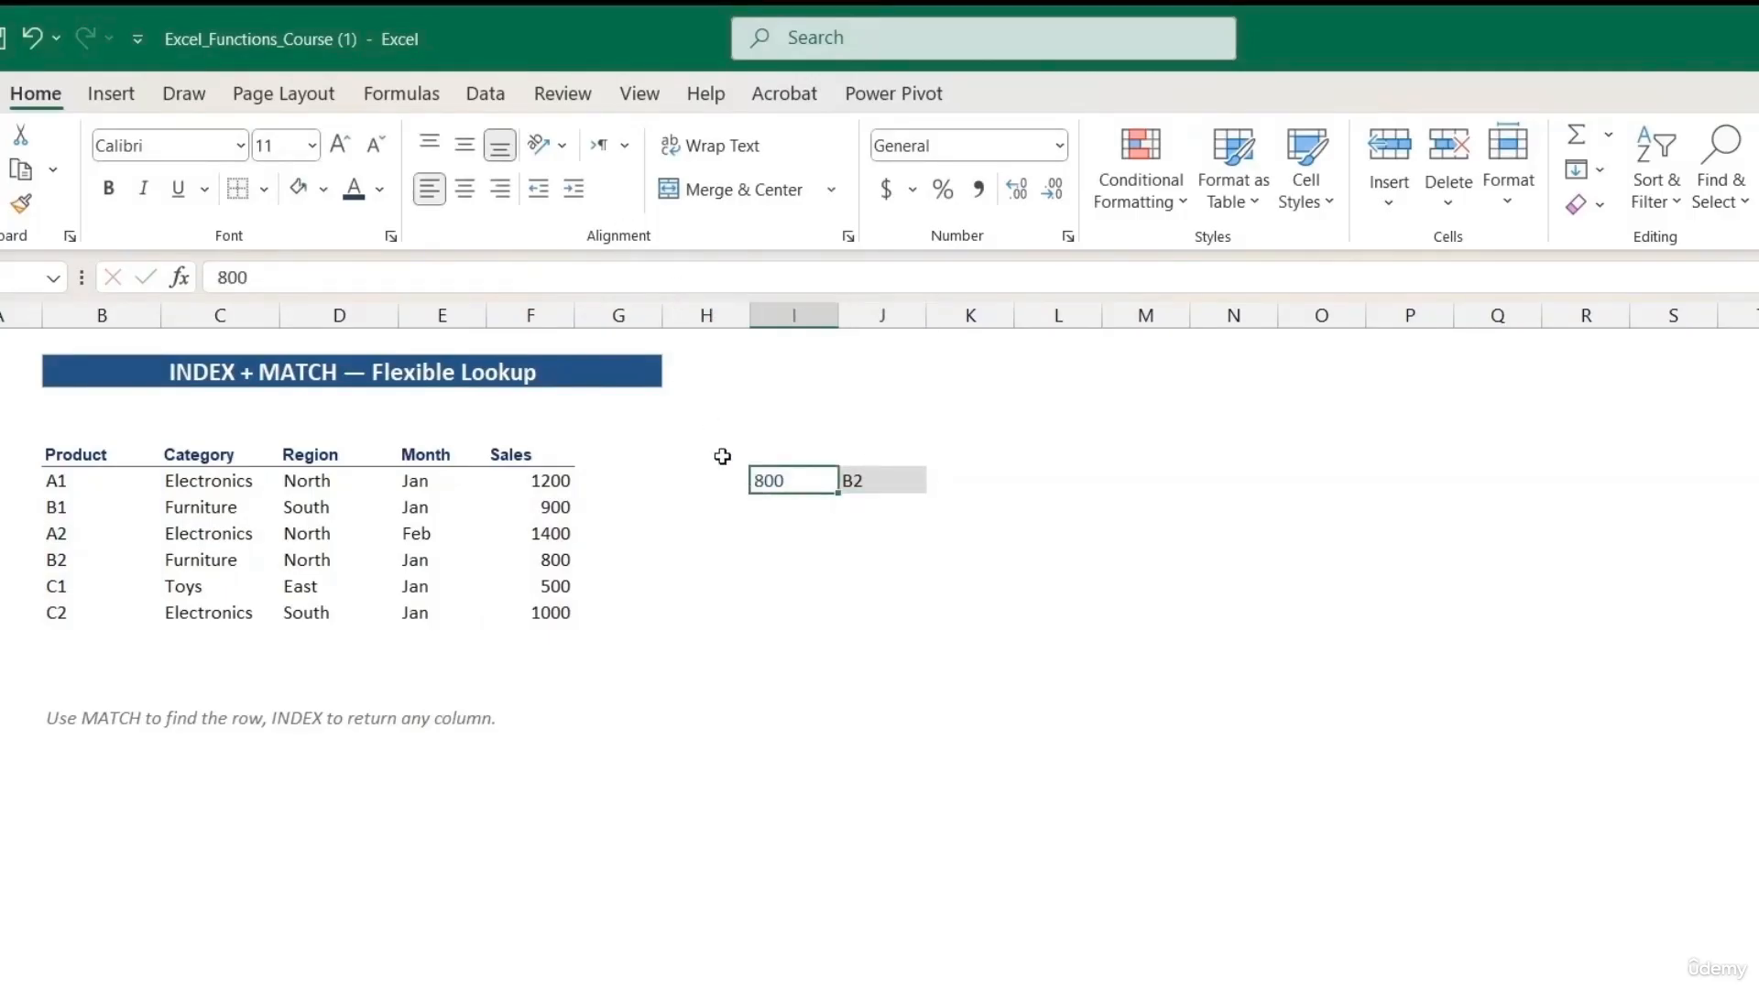
text(500)
key(Return)
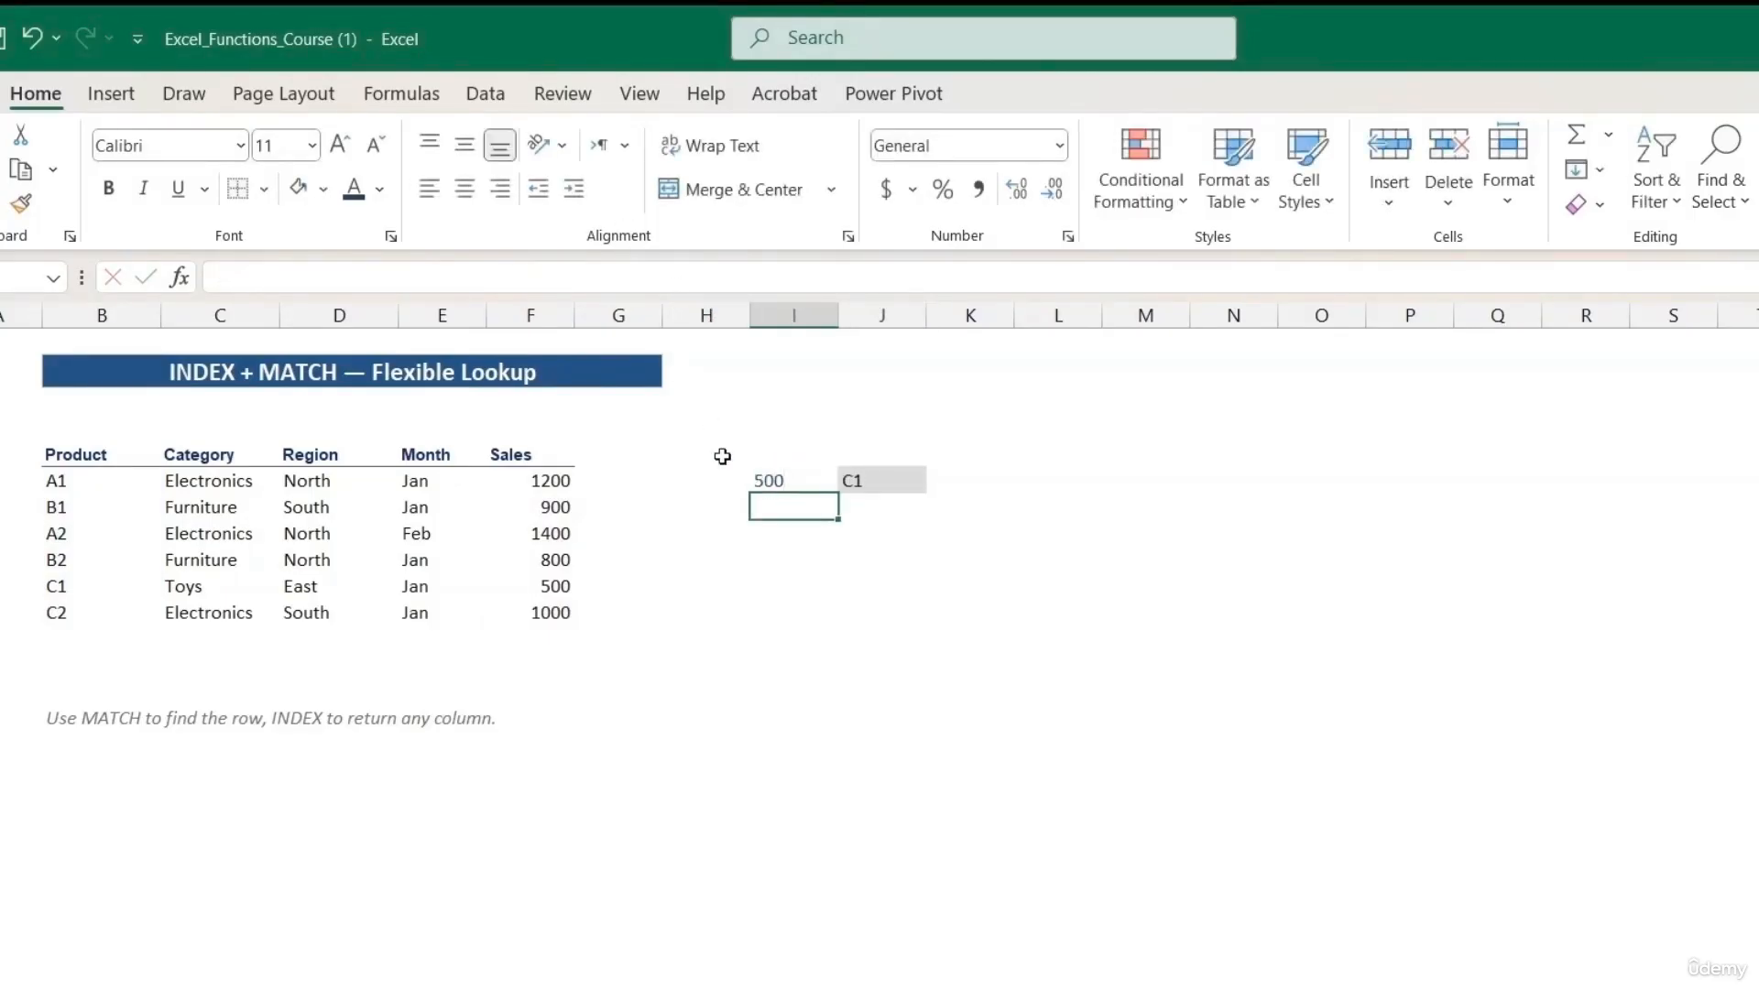
click(759, 479)
text(122)
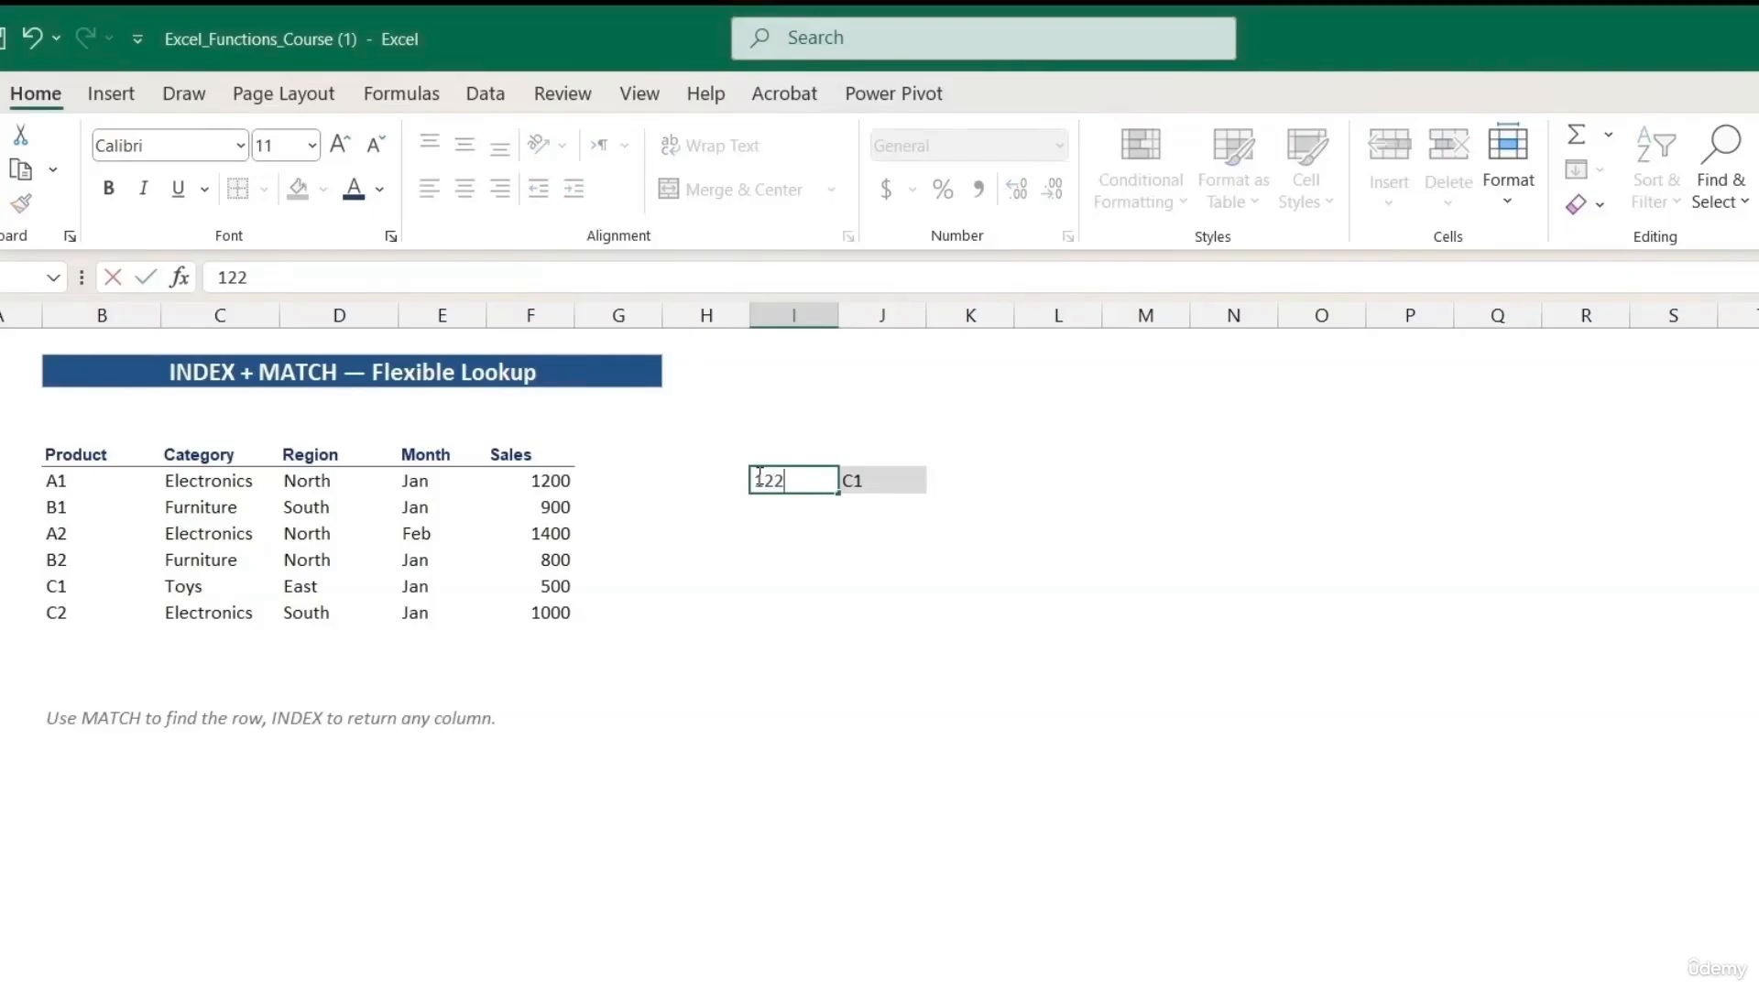
key(BackSpace)
text(00)
key(Return)
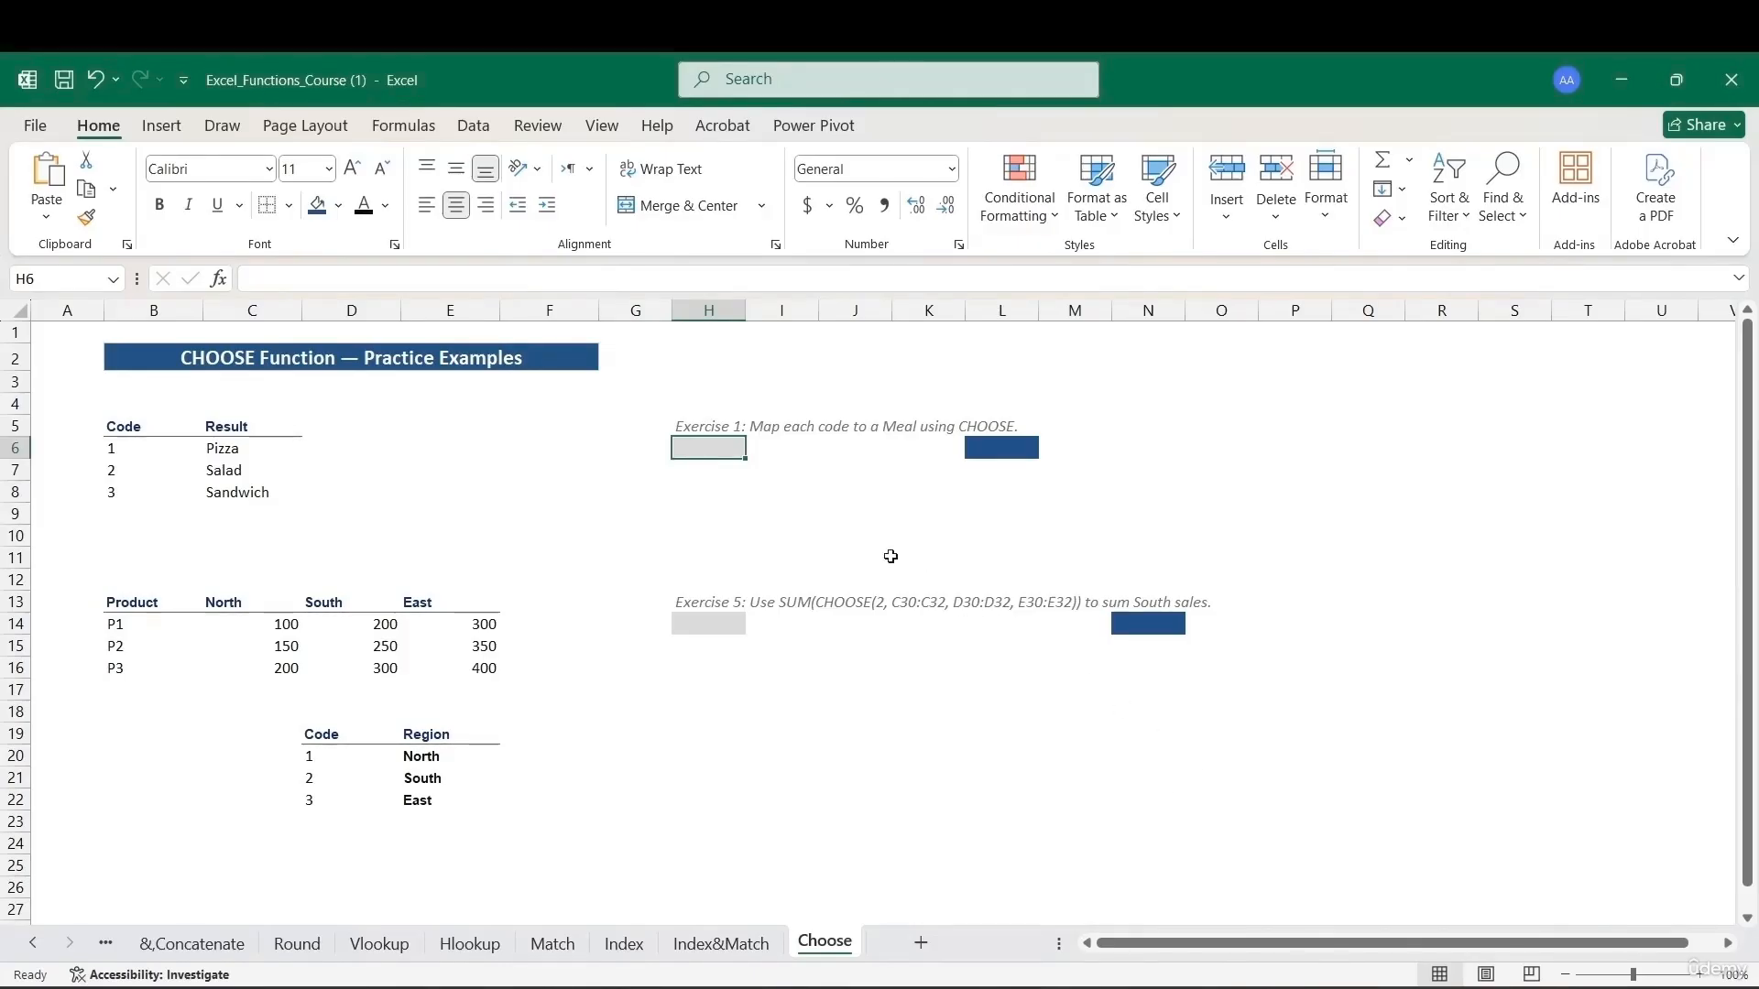
On the Choose sheet, enter a CHOOSE formula in H6 with index 2 and the values "Pizza", "Salad" and "Sandwich".
text(=choos)
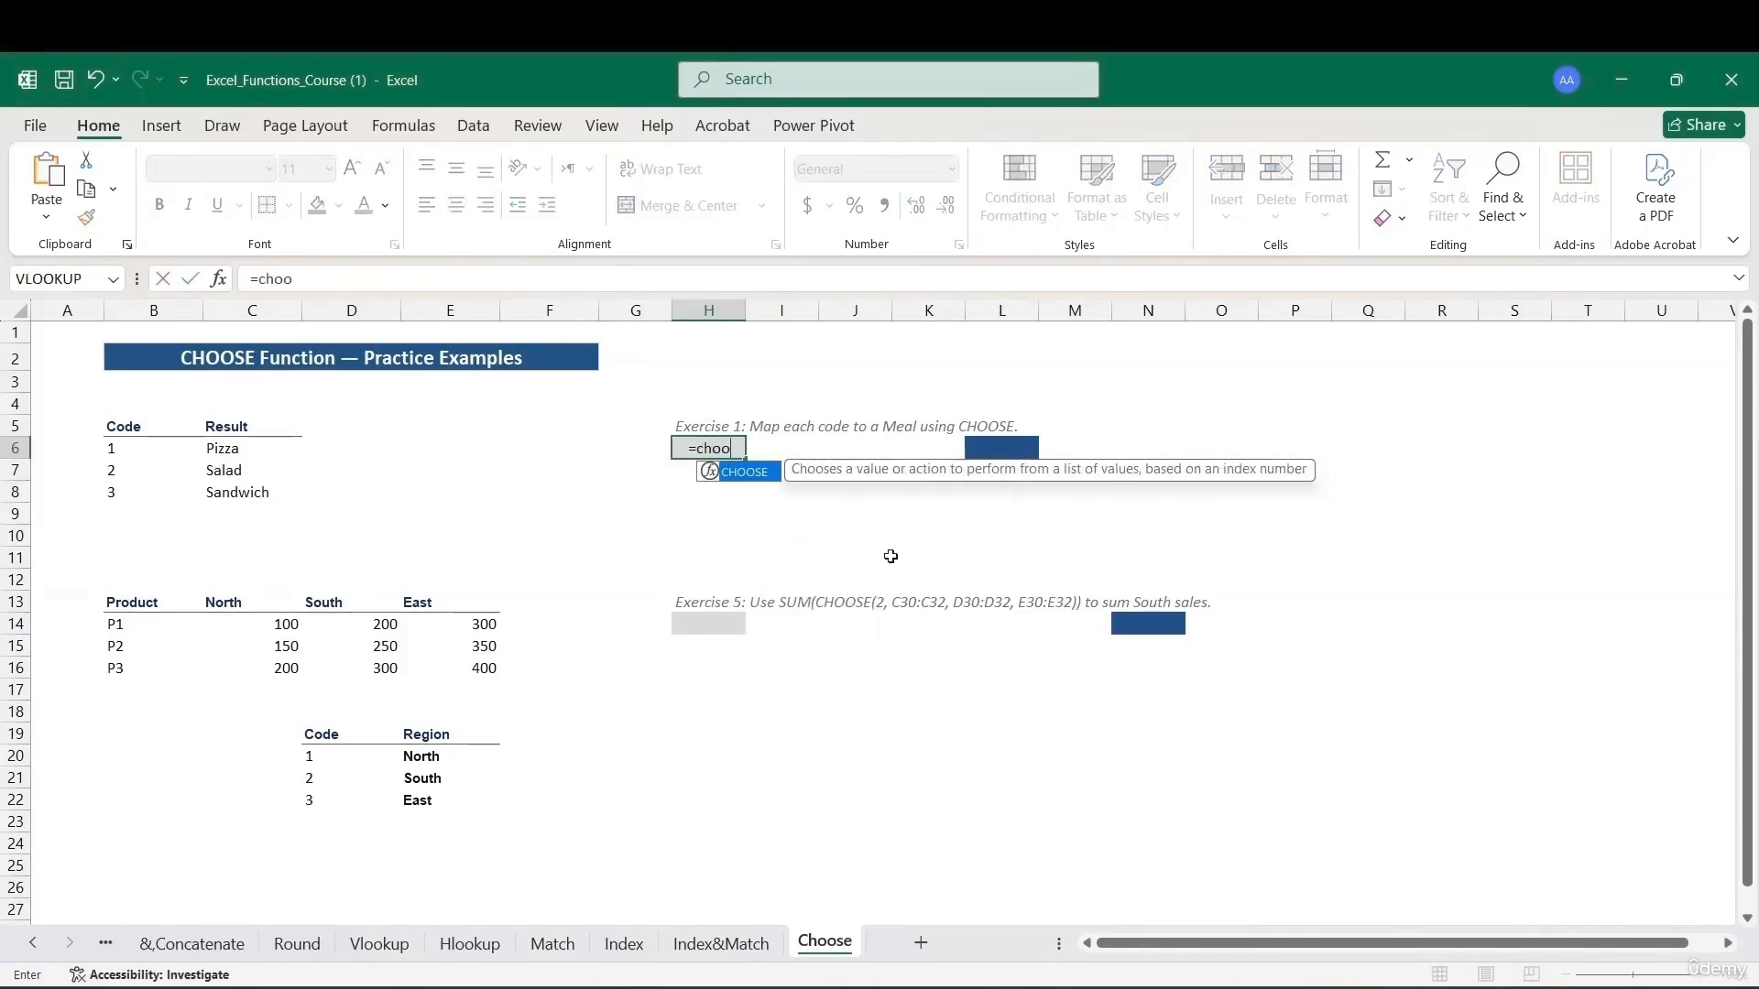
double_click(744, 472)
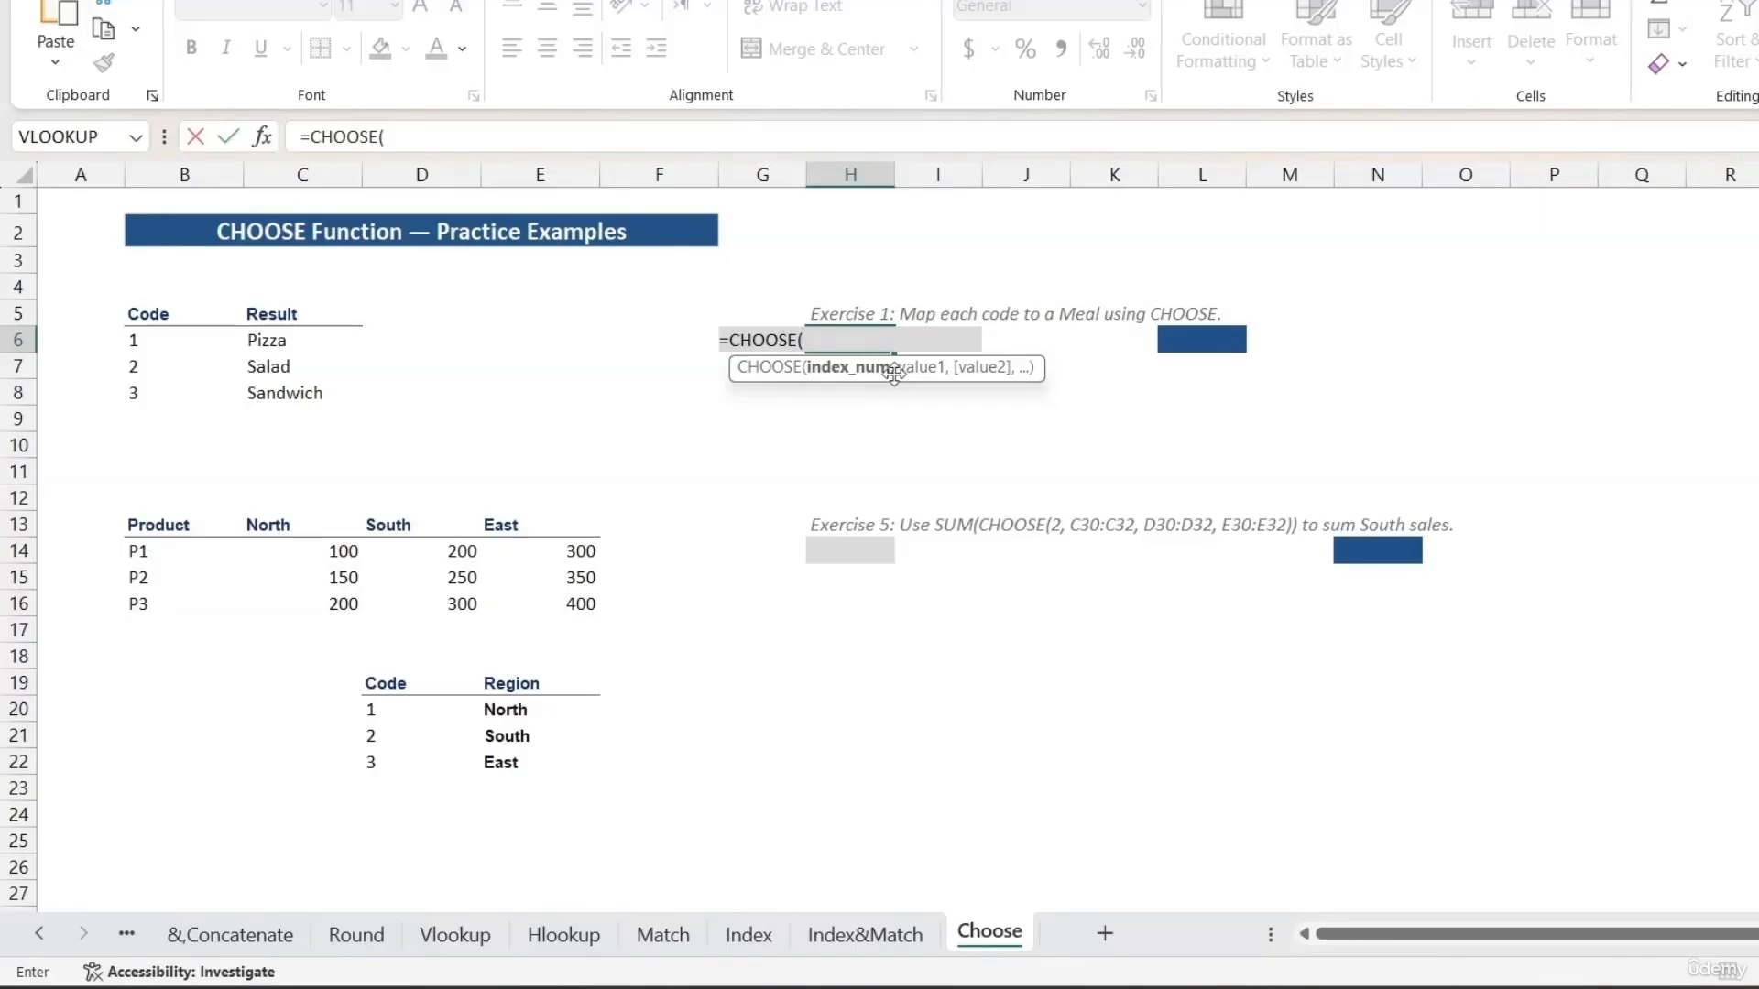
text(2,)
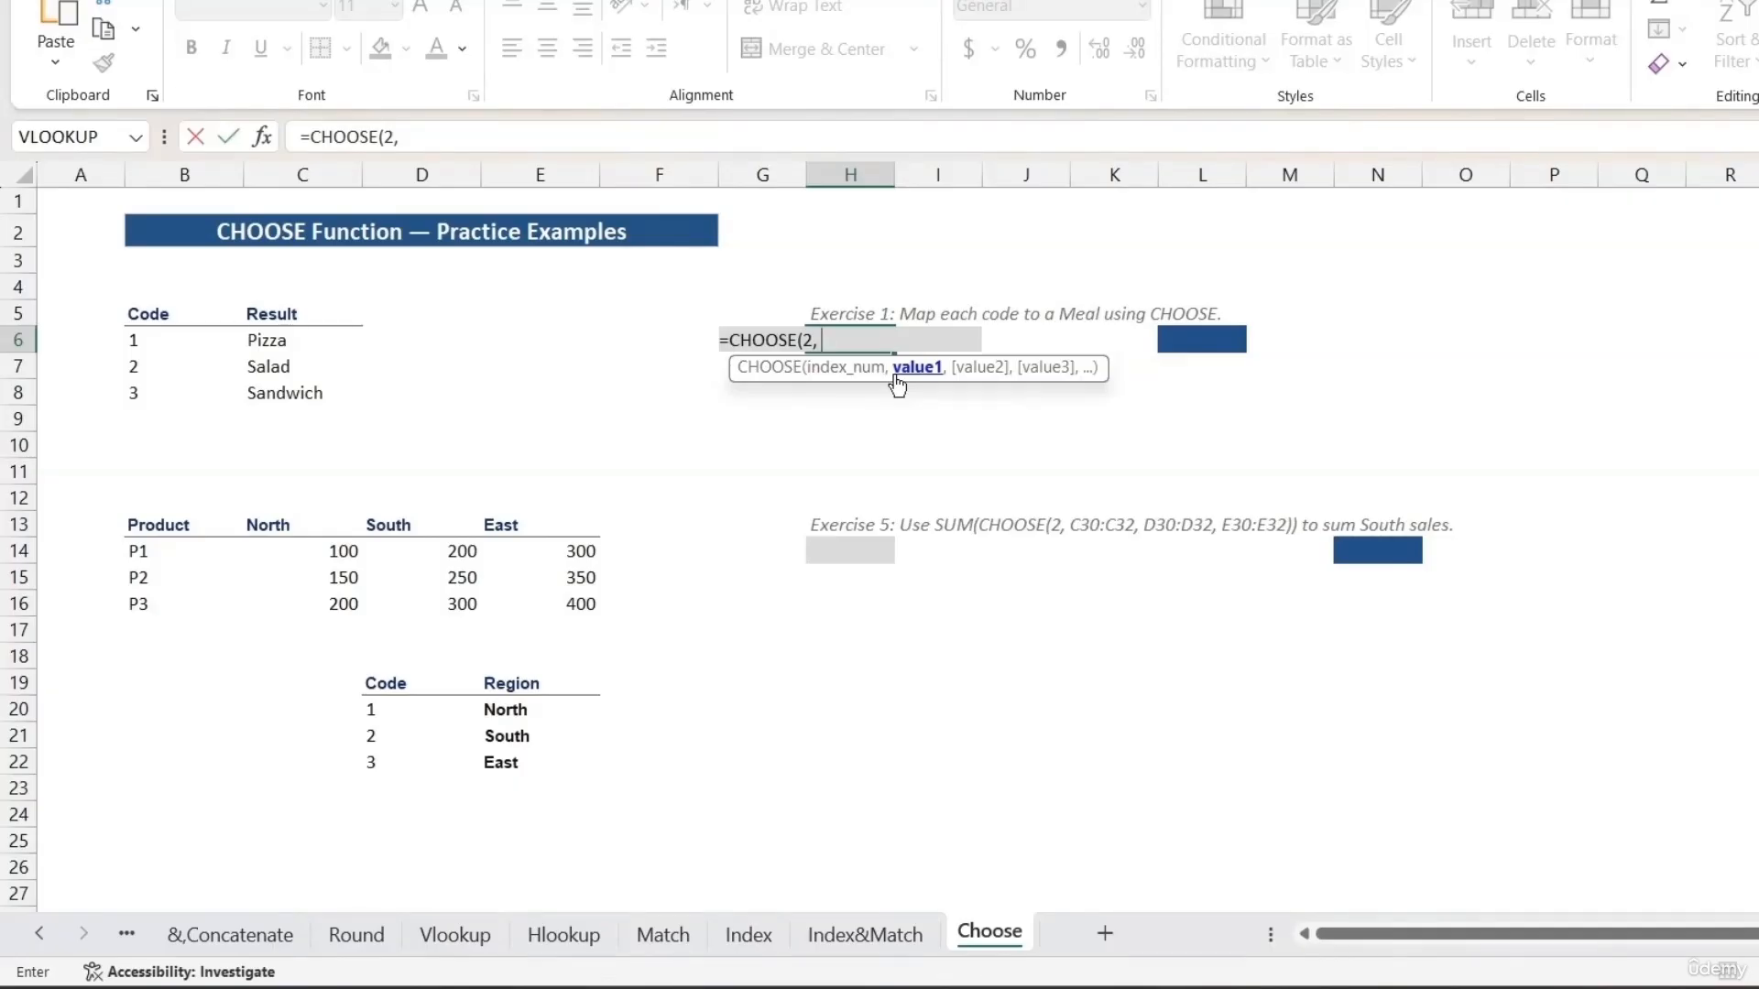
text("Pizza", "Salad", "Sandwich"))
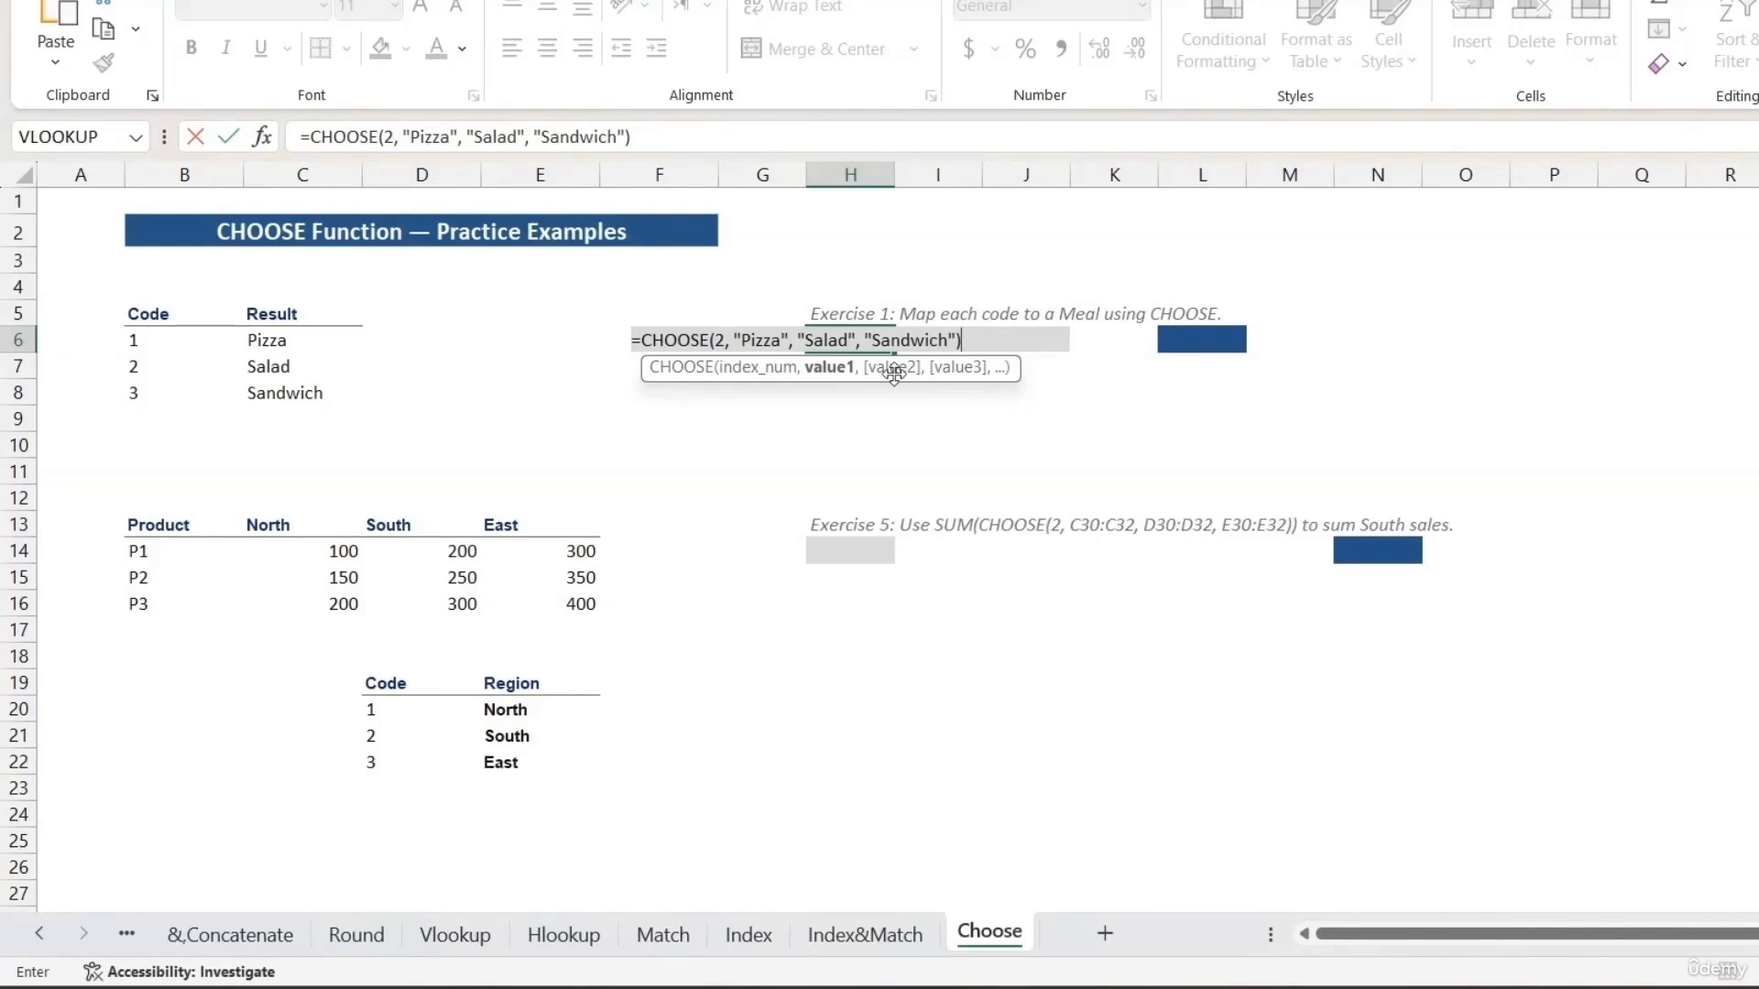
key(Return)
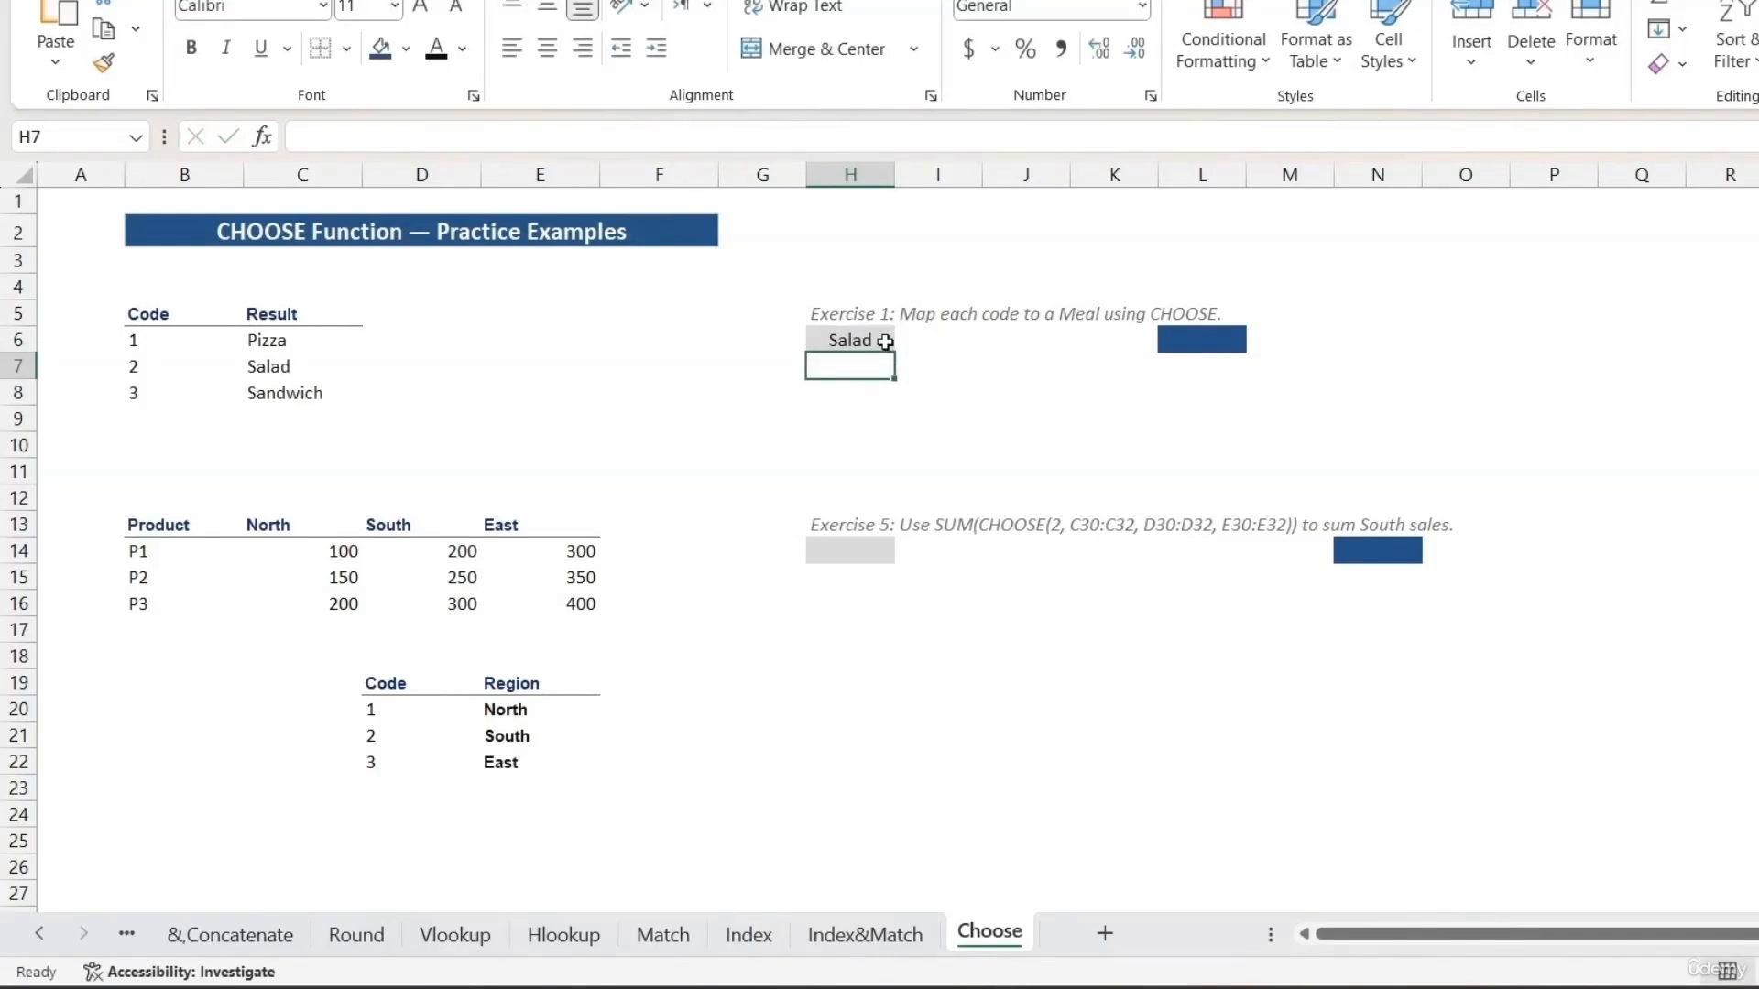
Review the CHOOSE formula in H6 and replace it with the plain code 3.
click(885, 342)
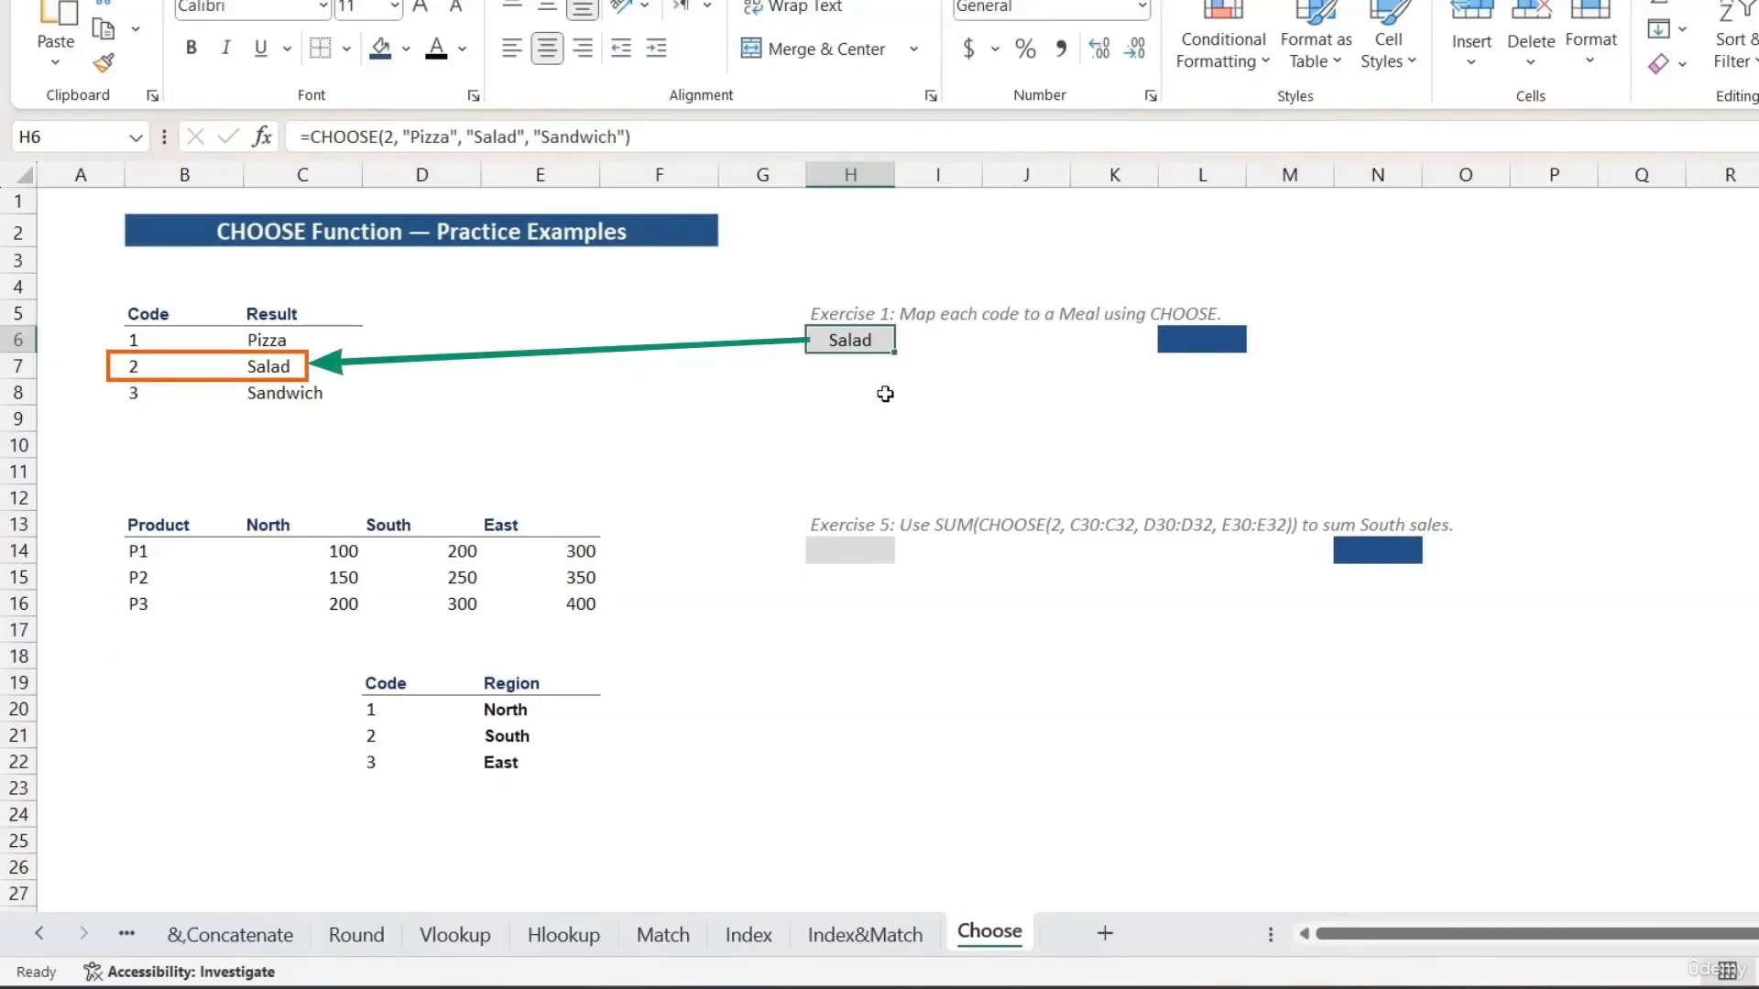
double_click(881, 341)
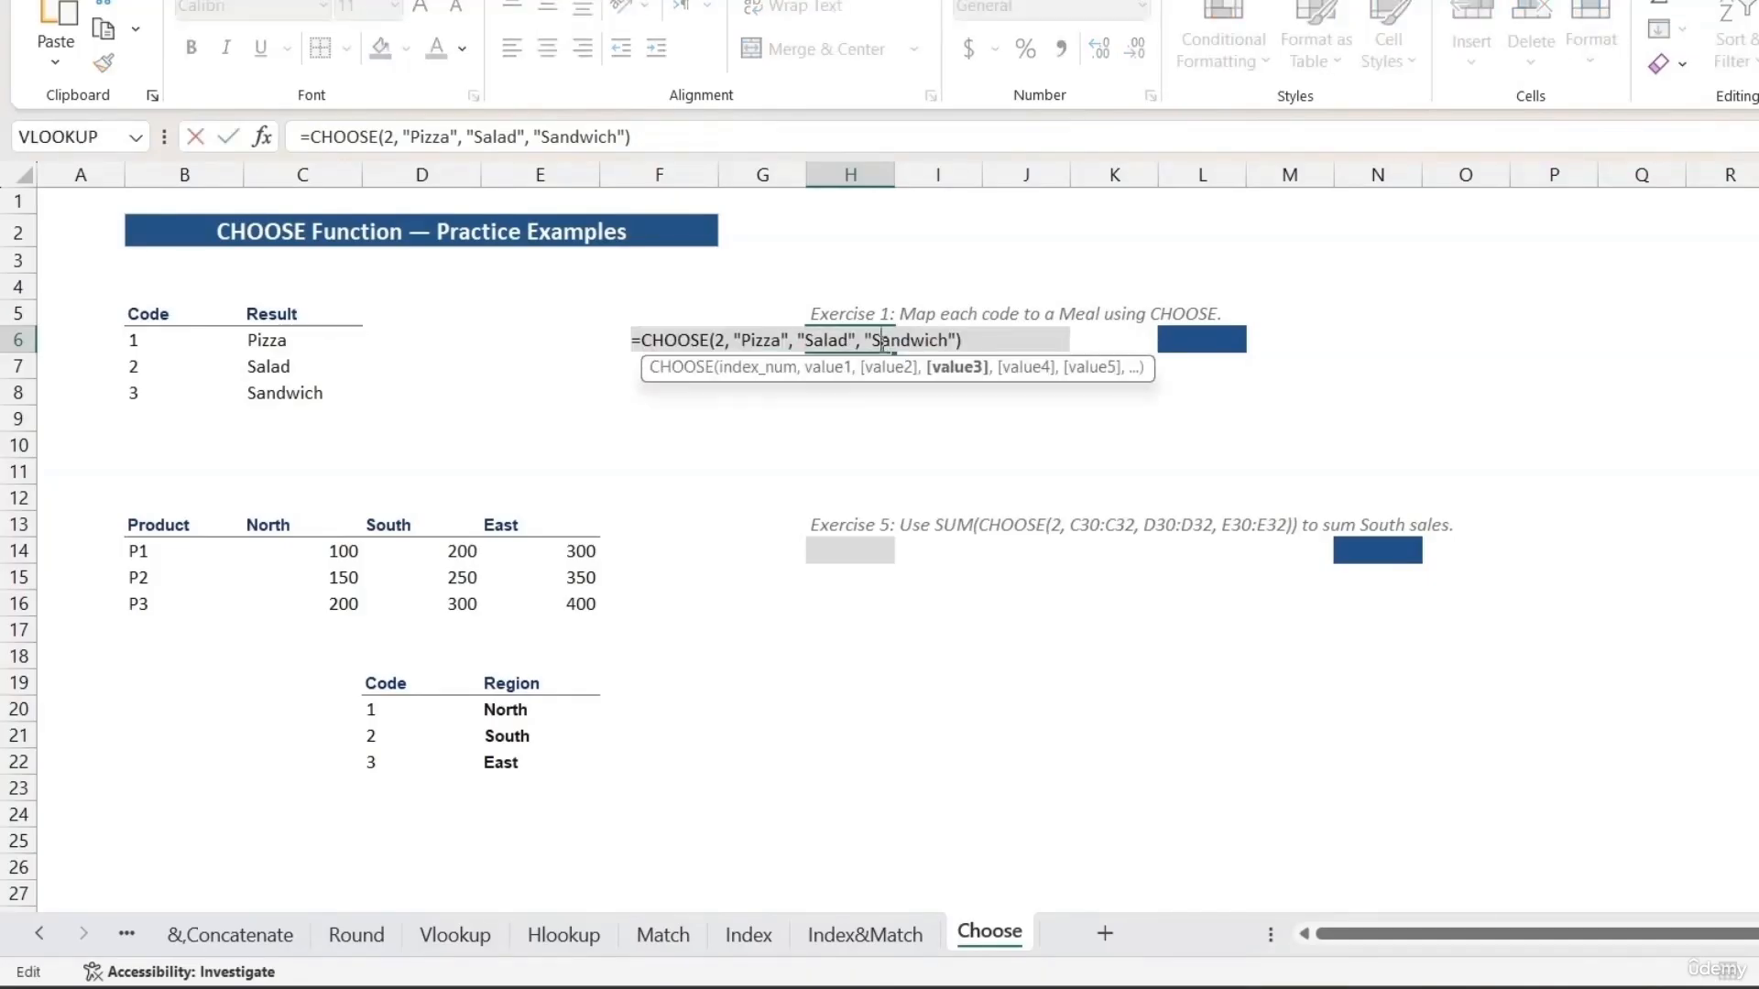
key(Escape)
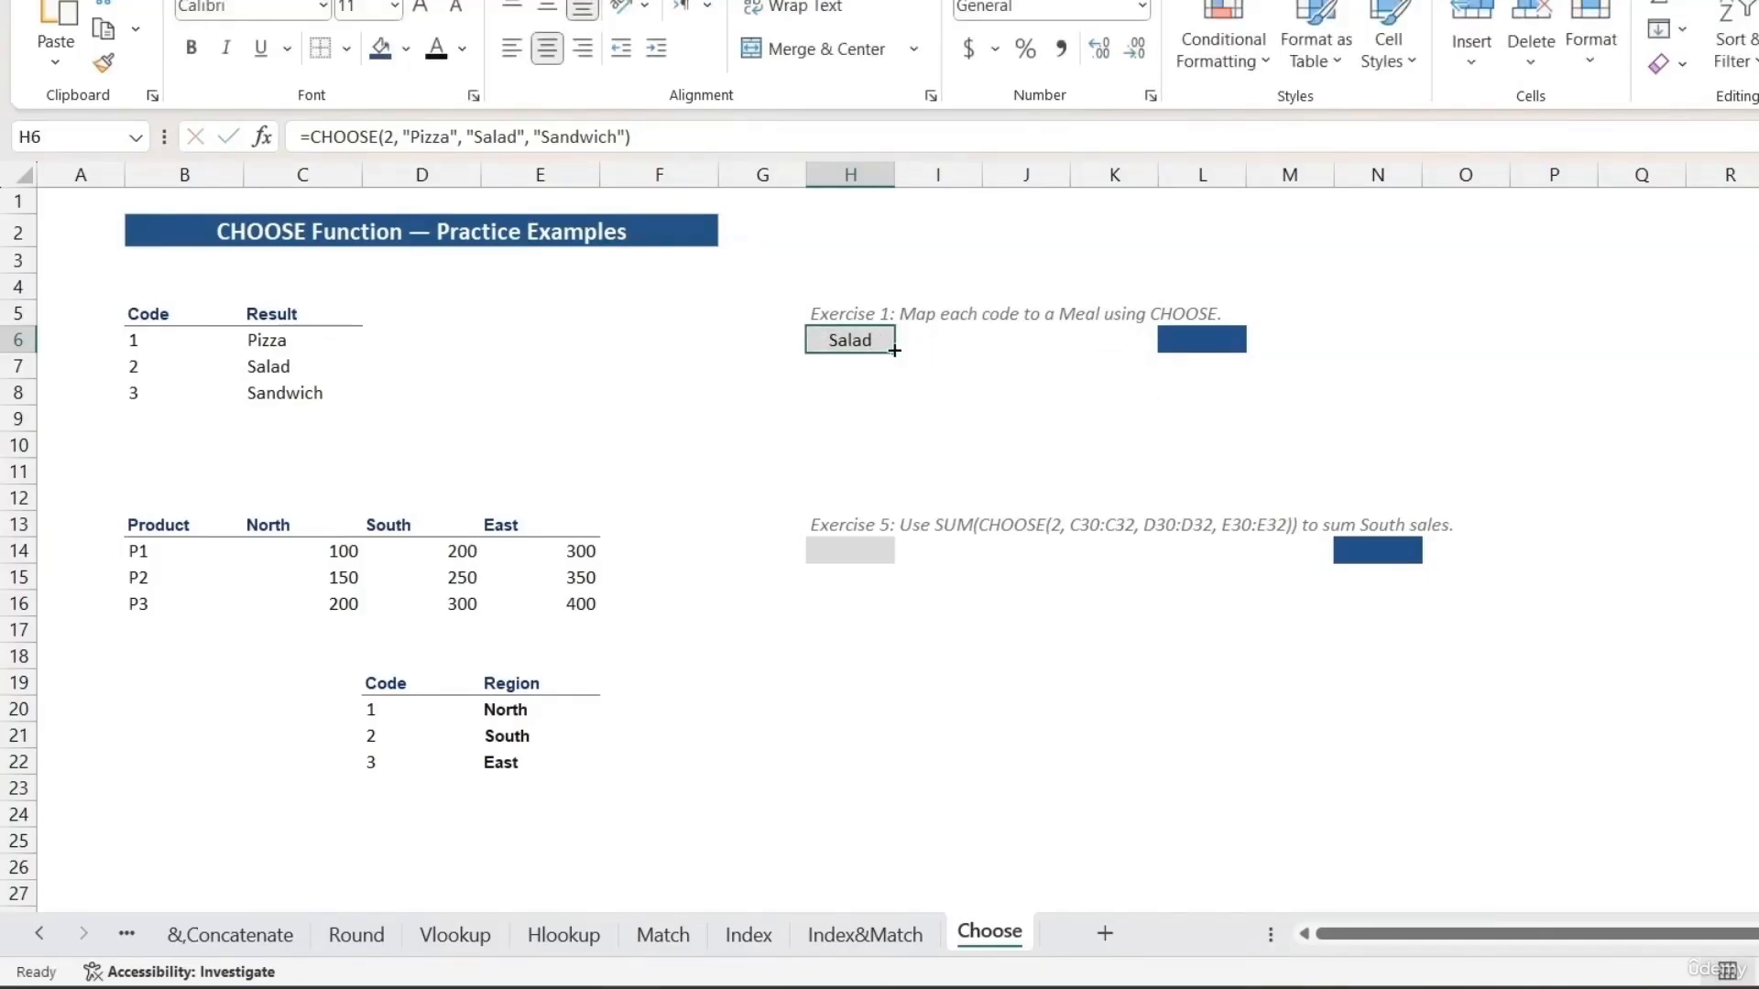
key(Delete)
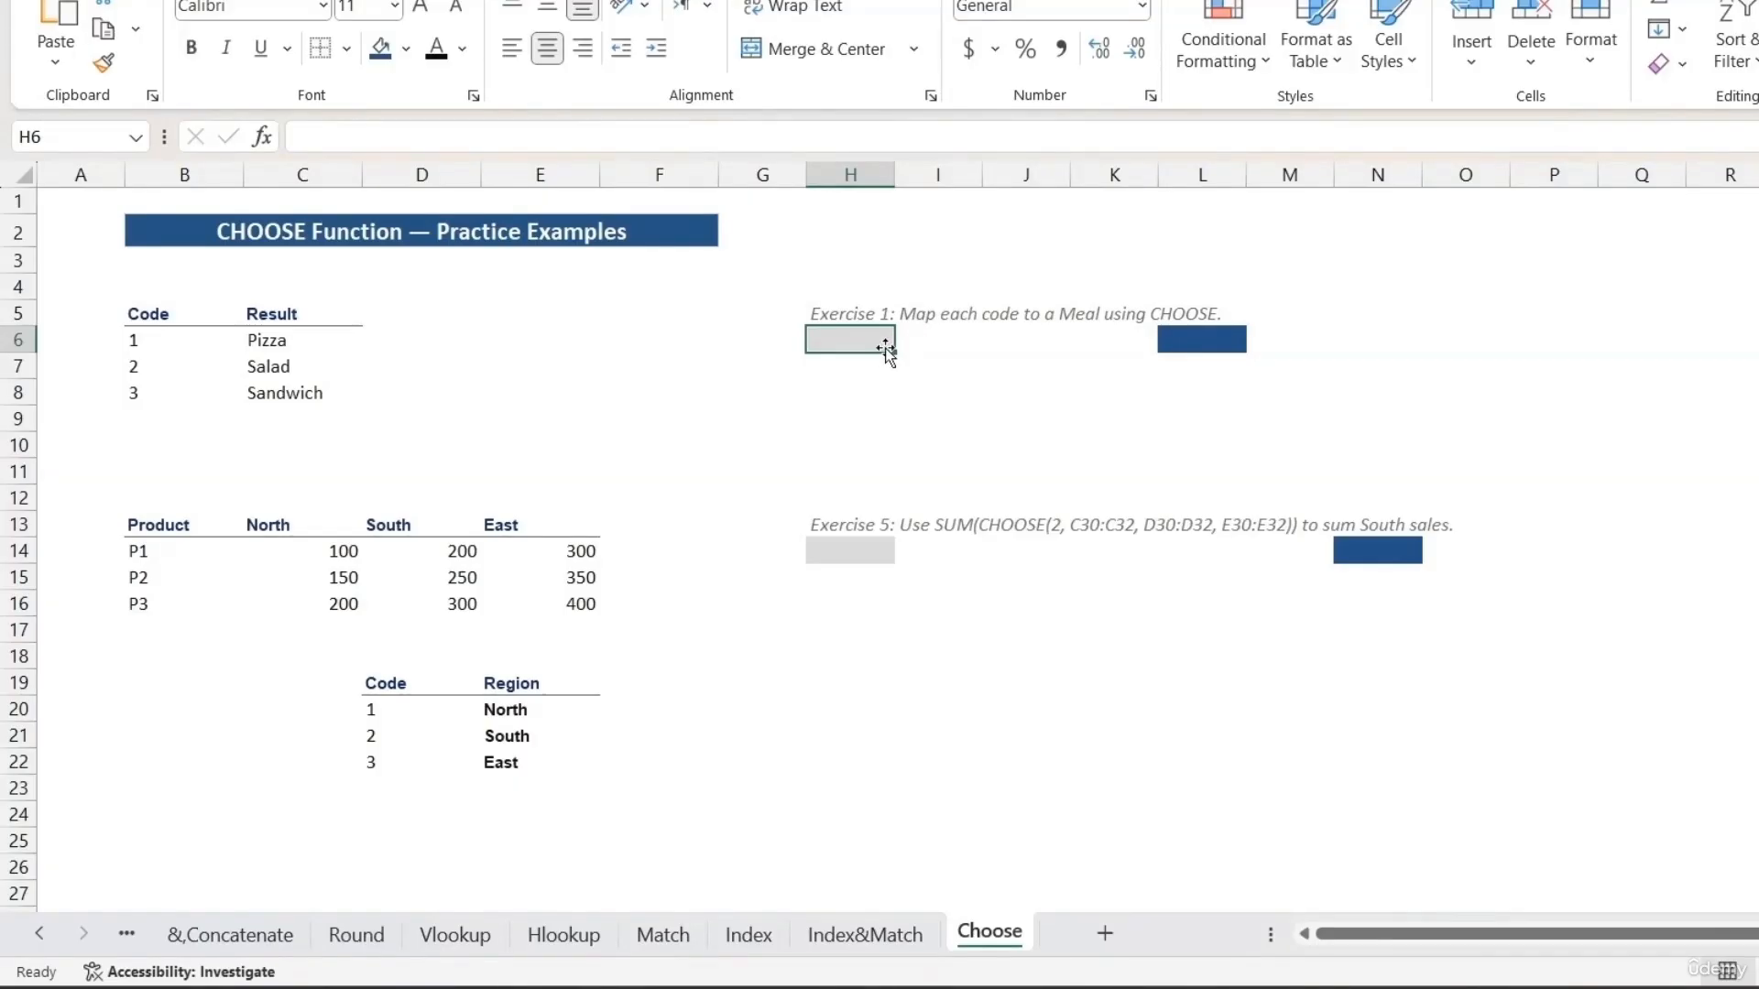
text(3)
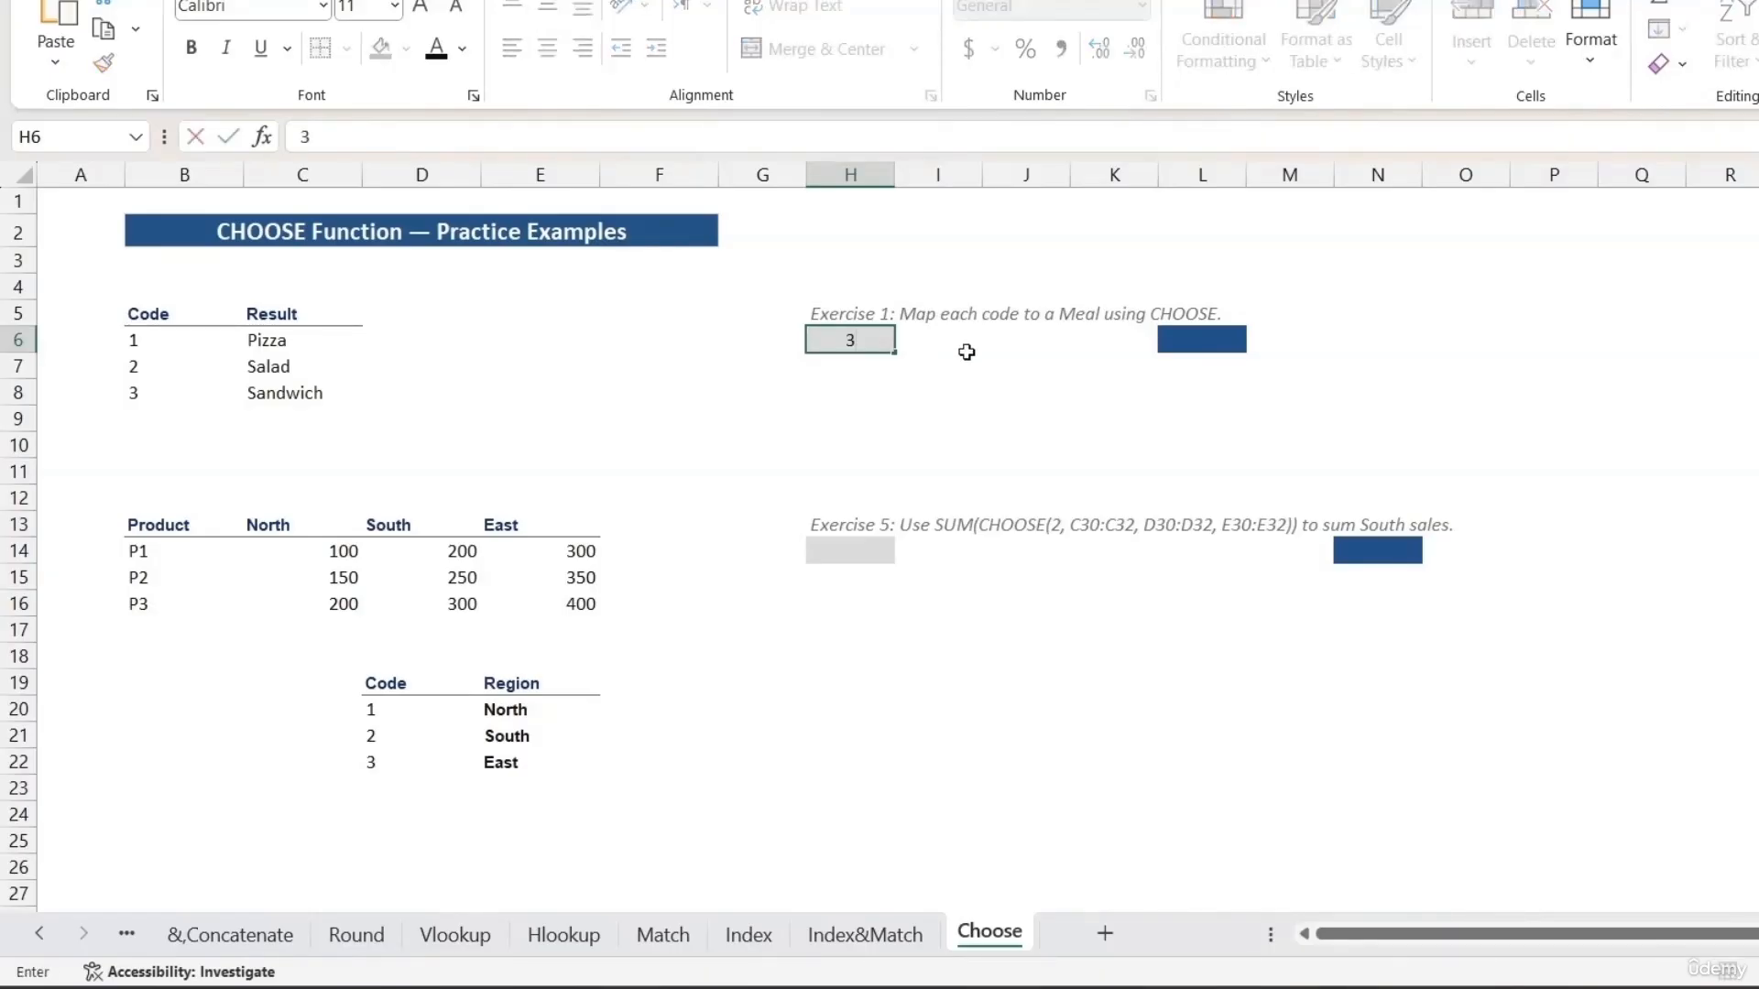
click(965, 352)
Begin a CHOOSE formula in L6, the blue result cell of Exercise 1.
click(1181, 341)
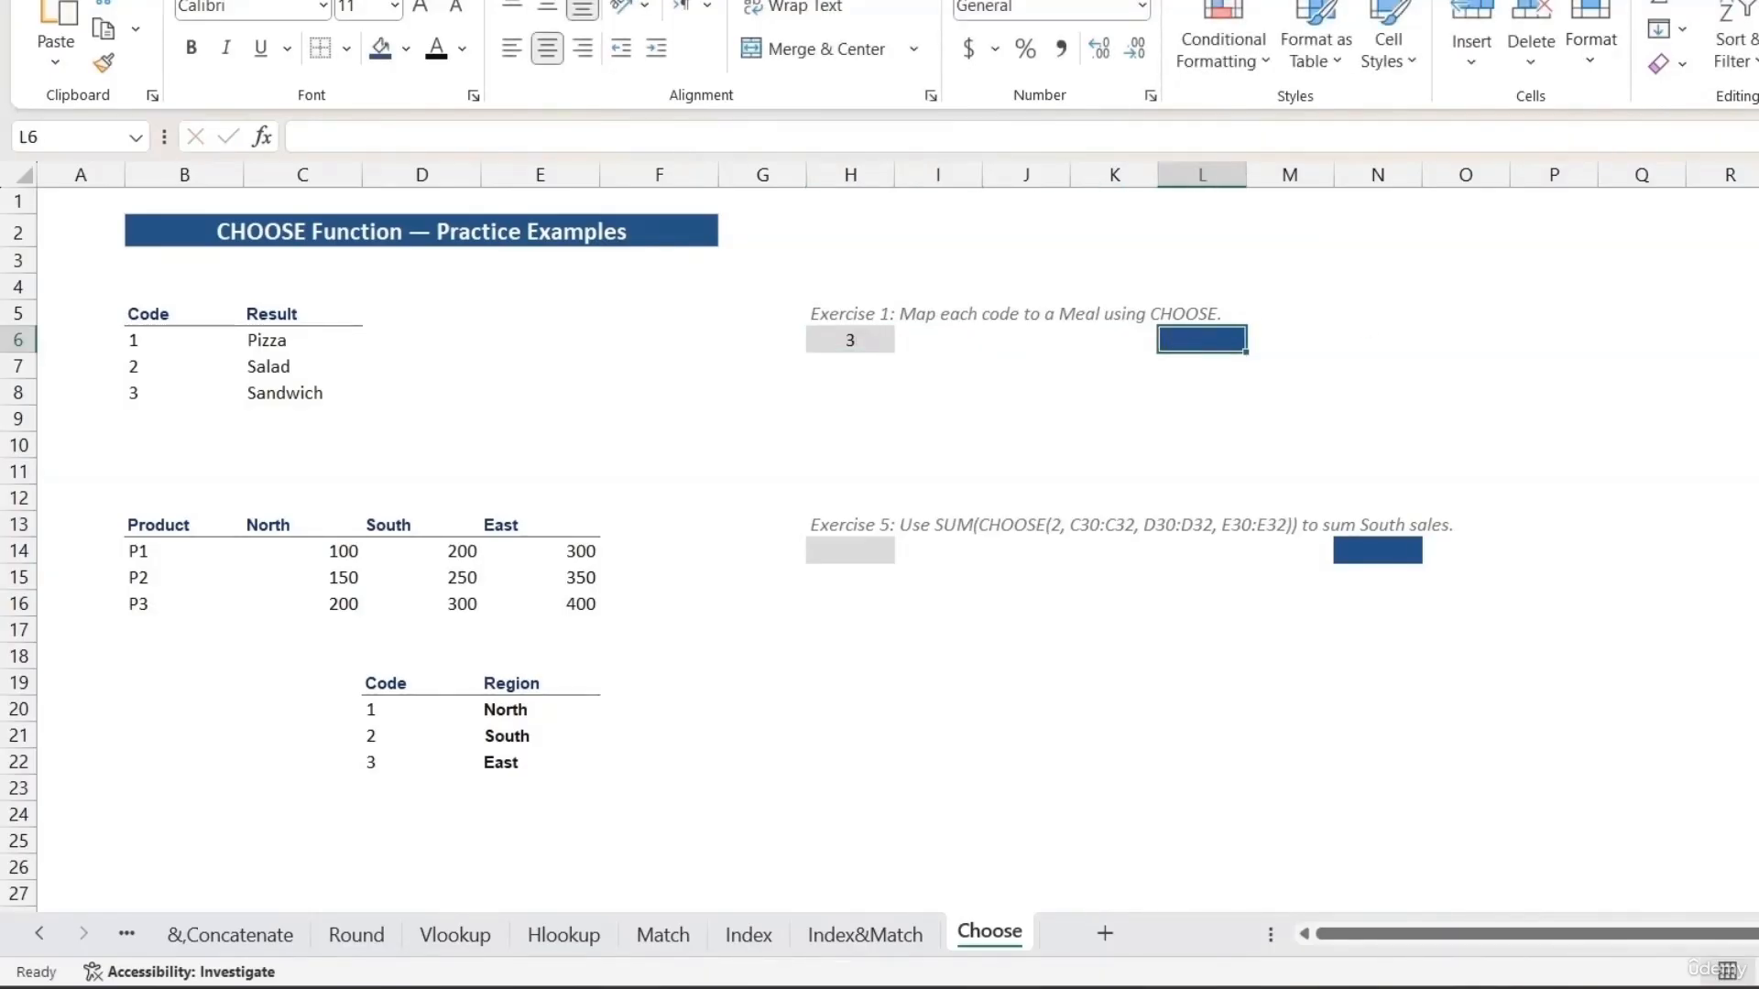
text(=choos)
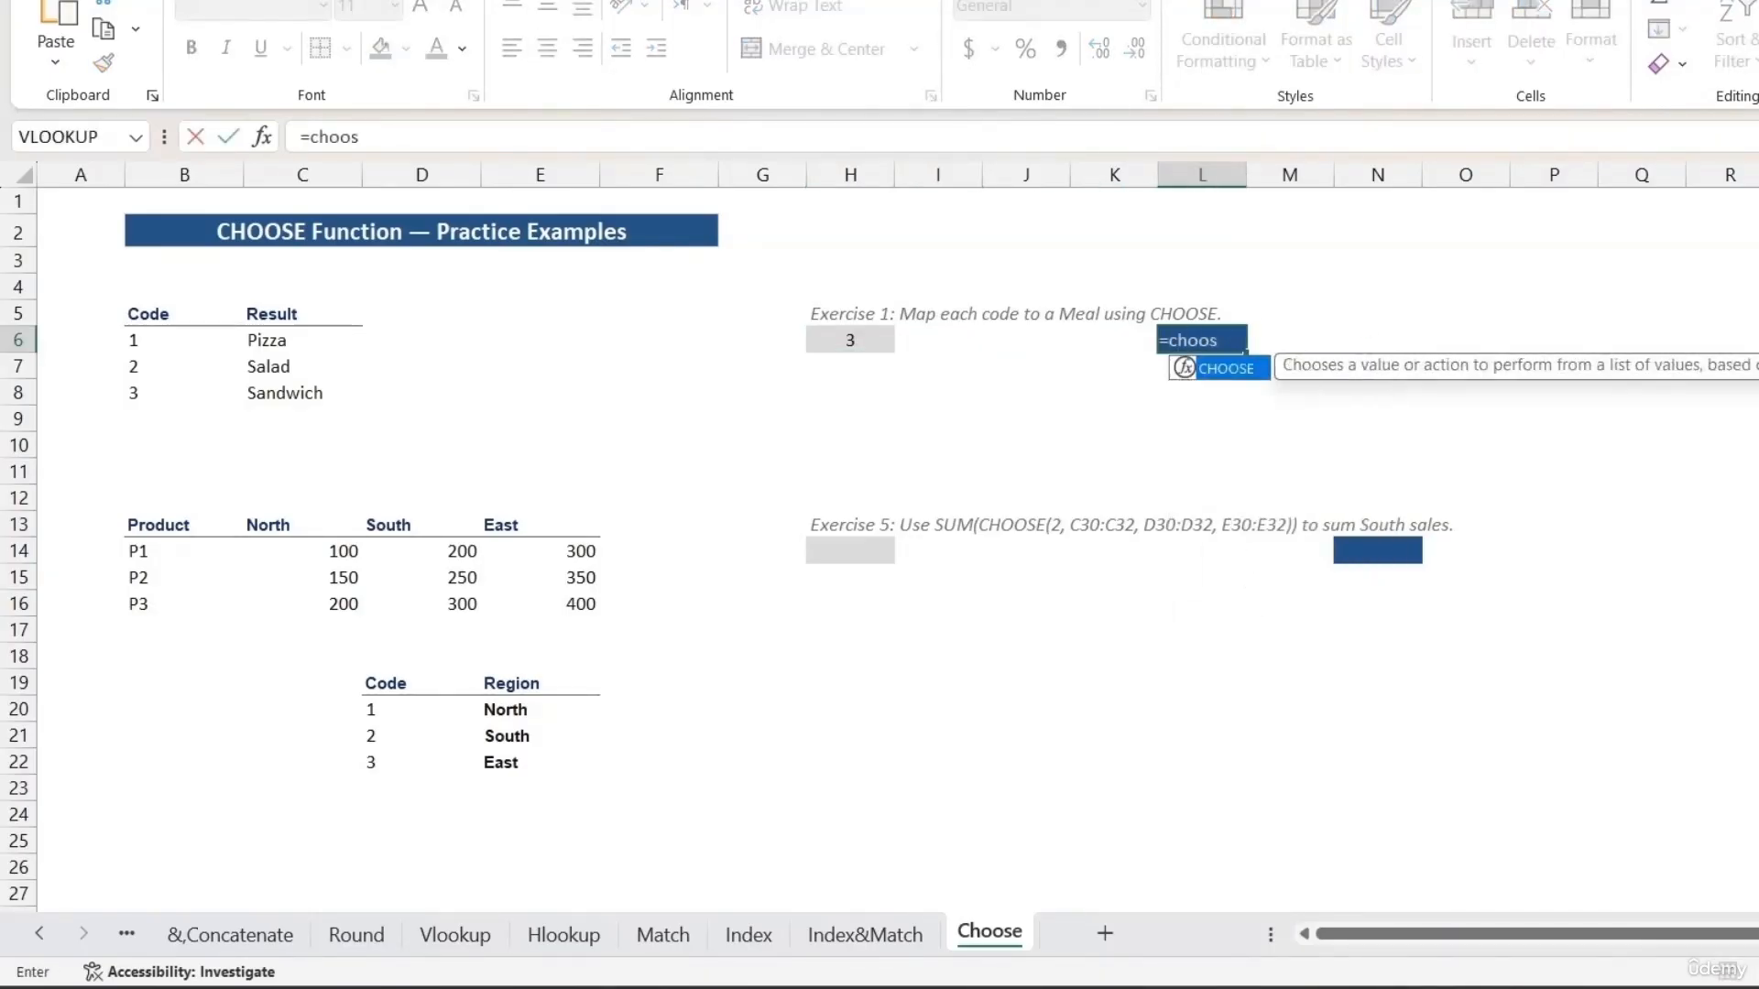
Complete the meal lookup in L6 as =CHOOSE(H6, "Pizza", "Salad", "Sandwich").
double_click(1214, 367)
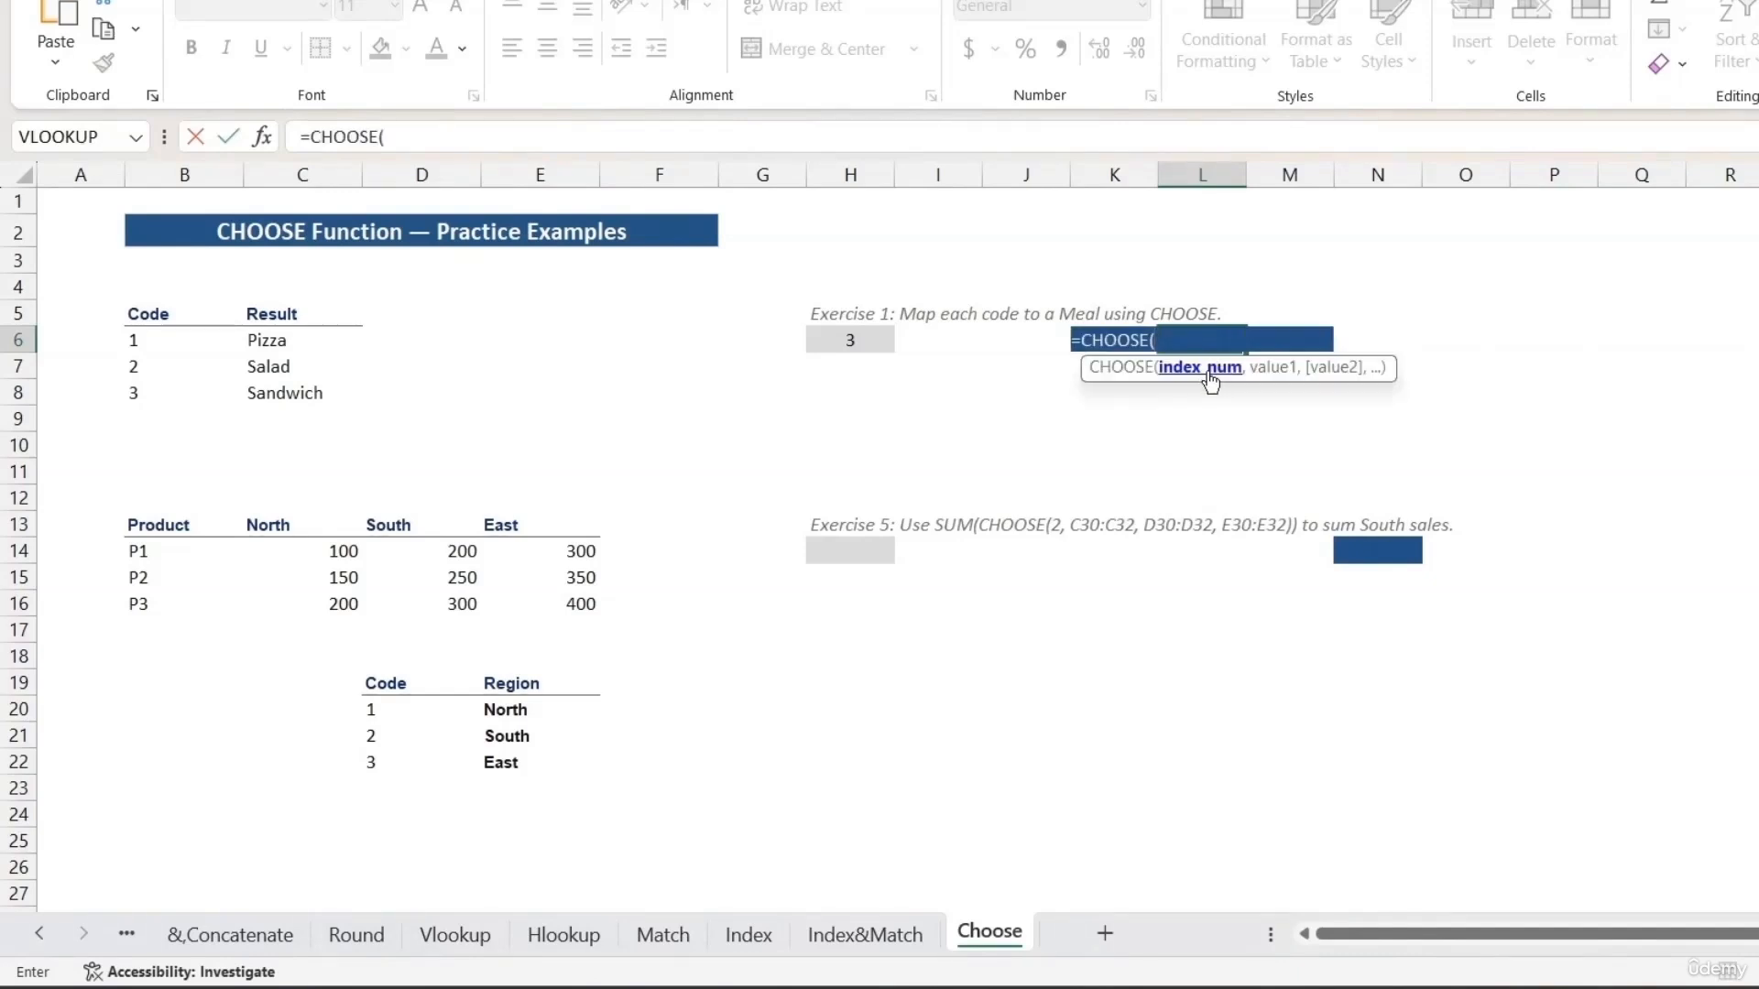
click(858, 347)
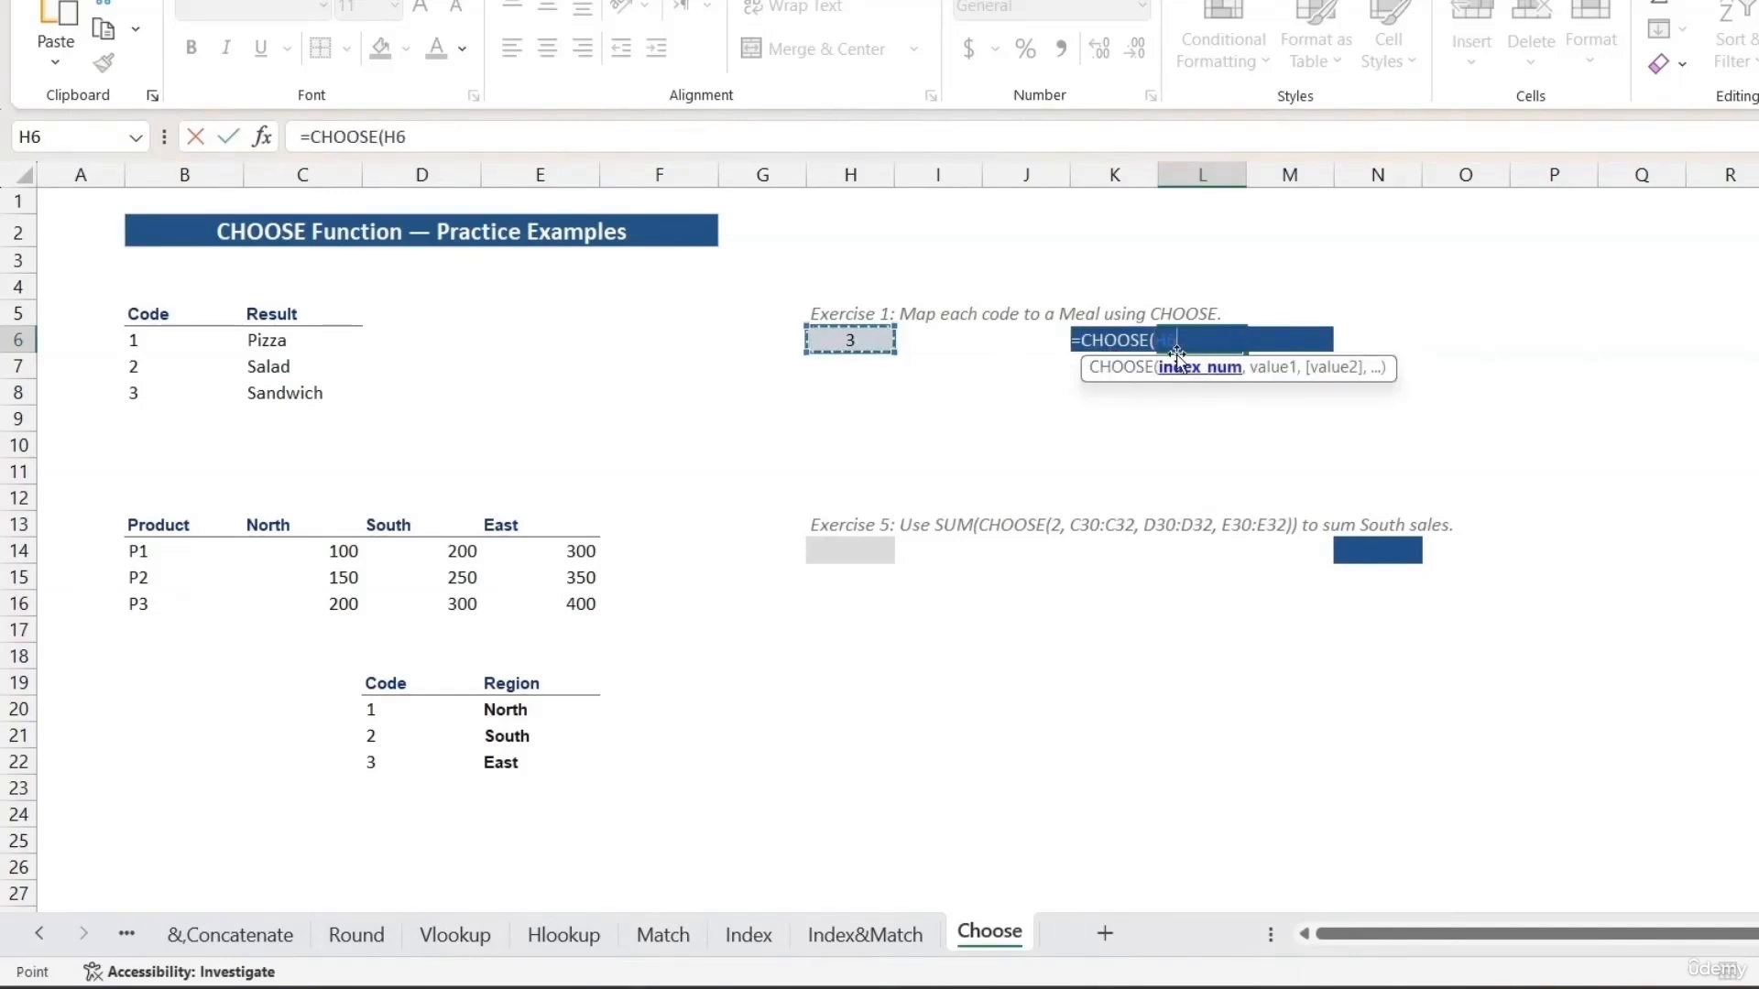
text(,)
key(ctrl+v)
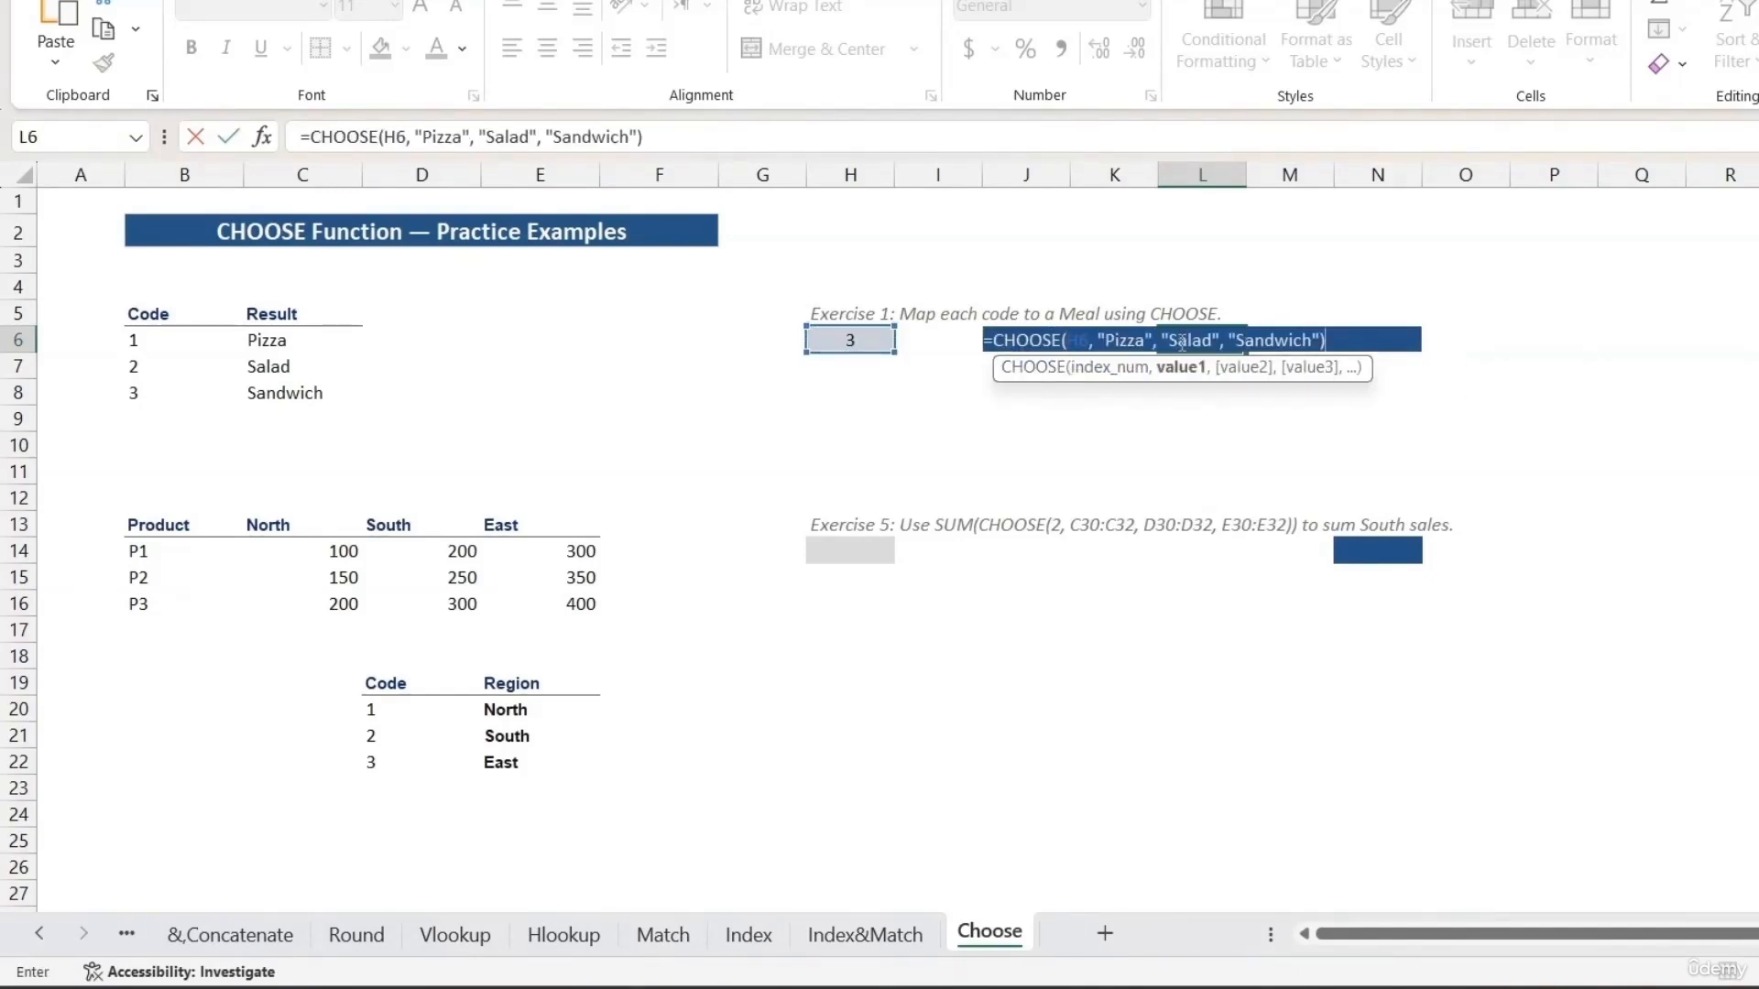
key(Return)
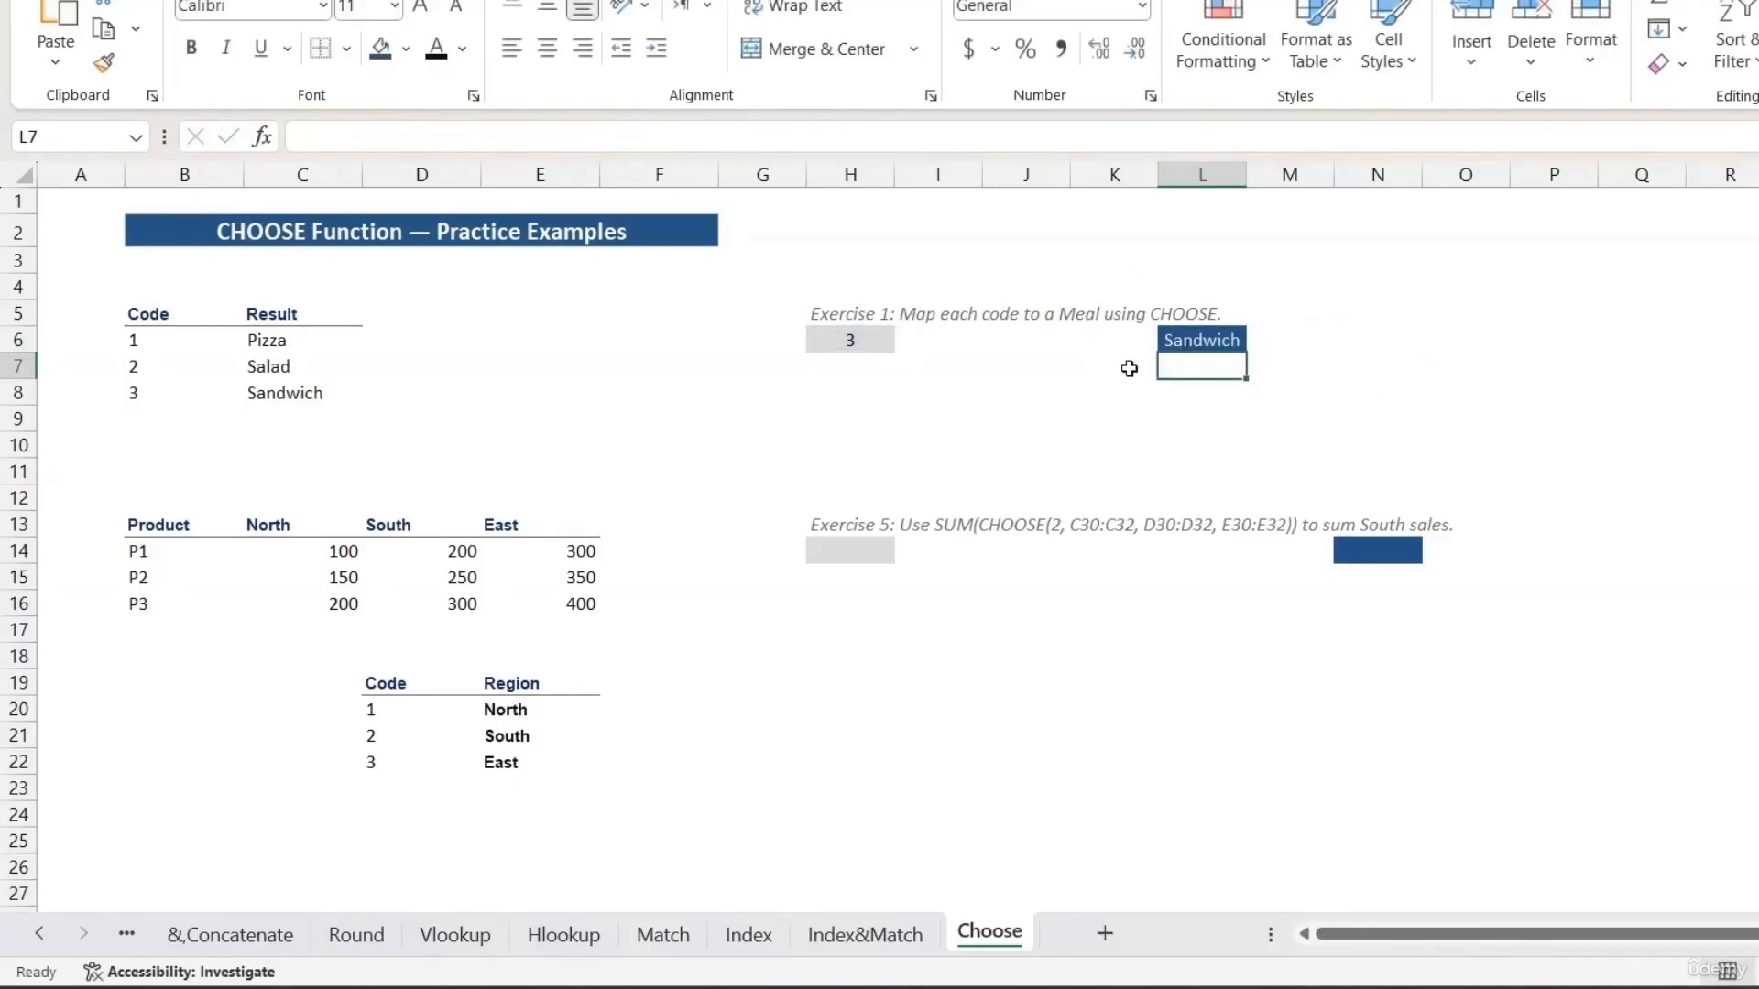
click(1190, 344)
Test the meal lookup by entering codes 1, 2 and 3 one after another in H6.
click(837, 343)
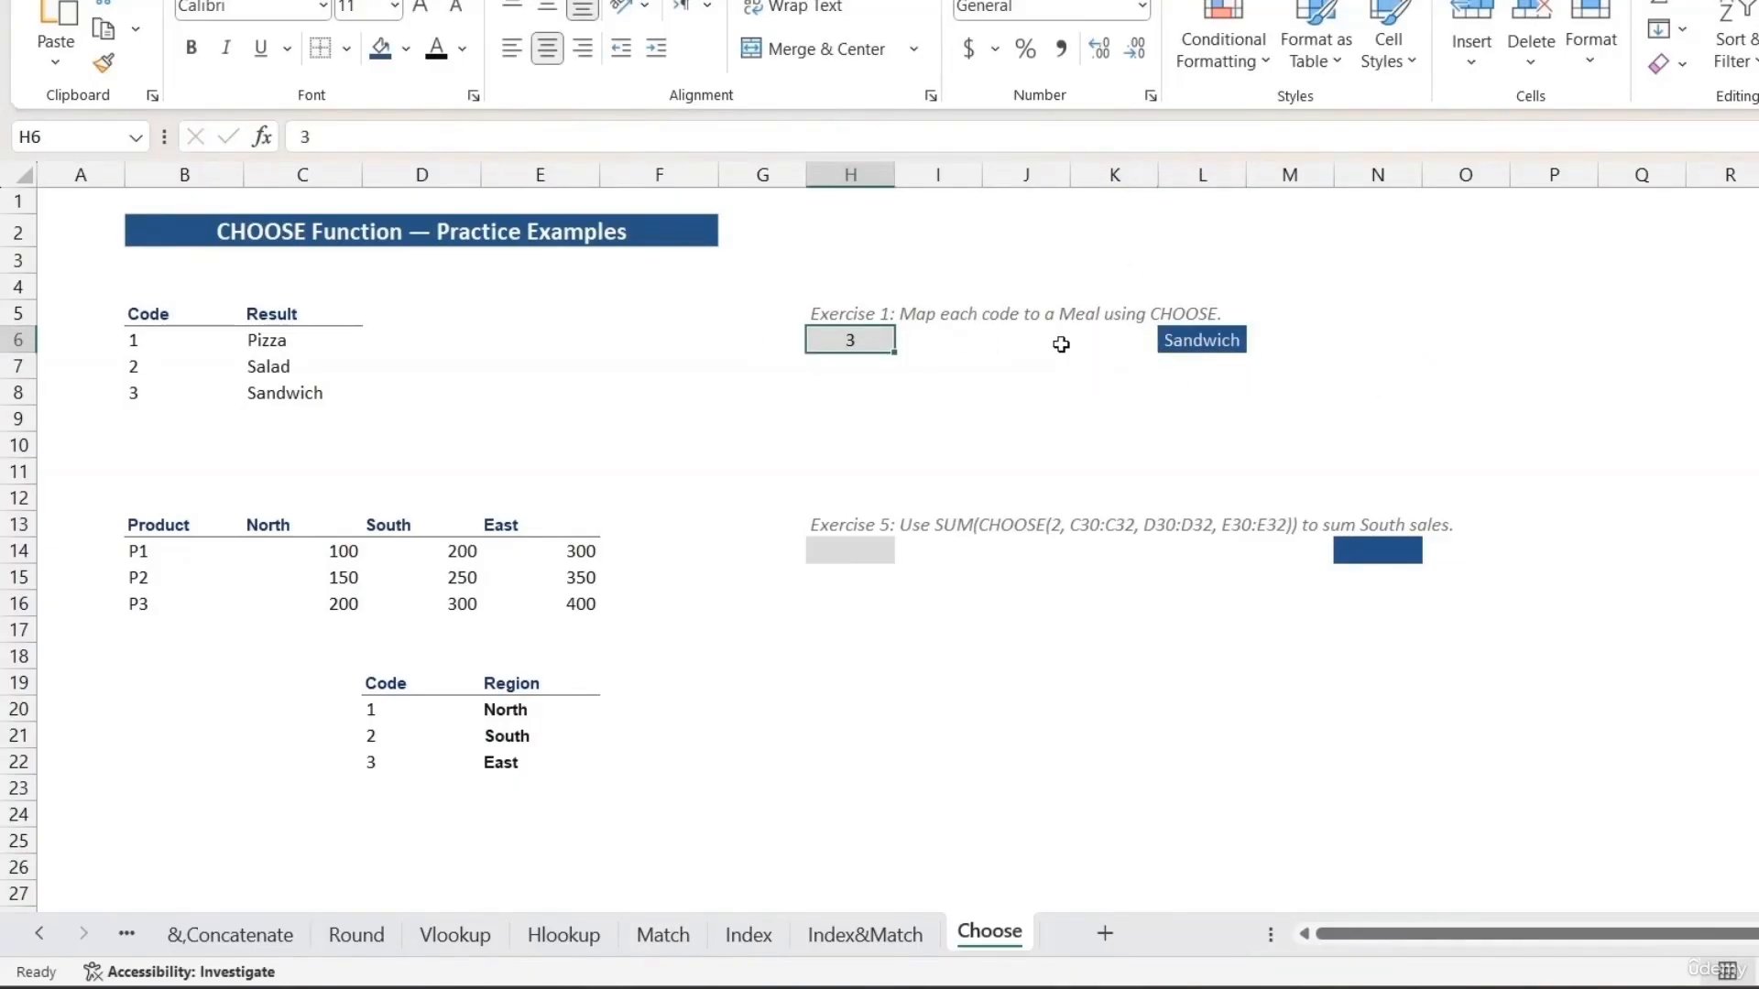
text(1)
key(Return)
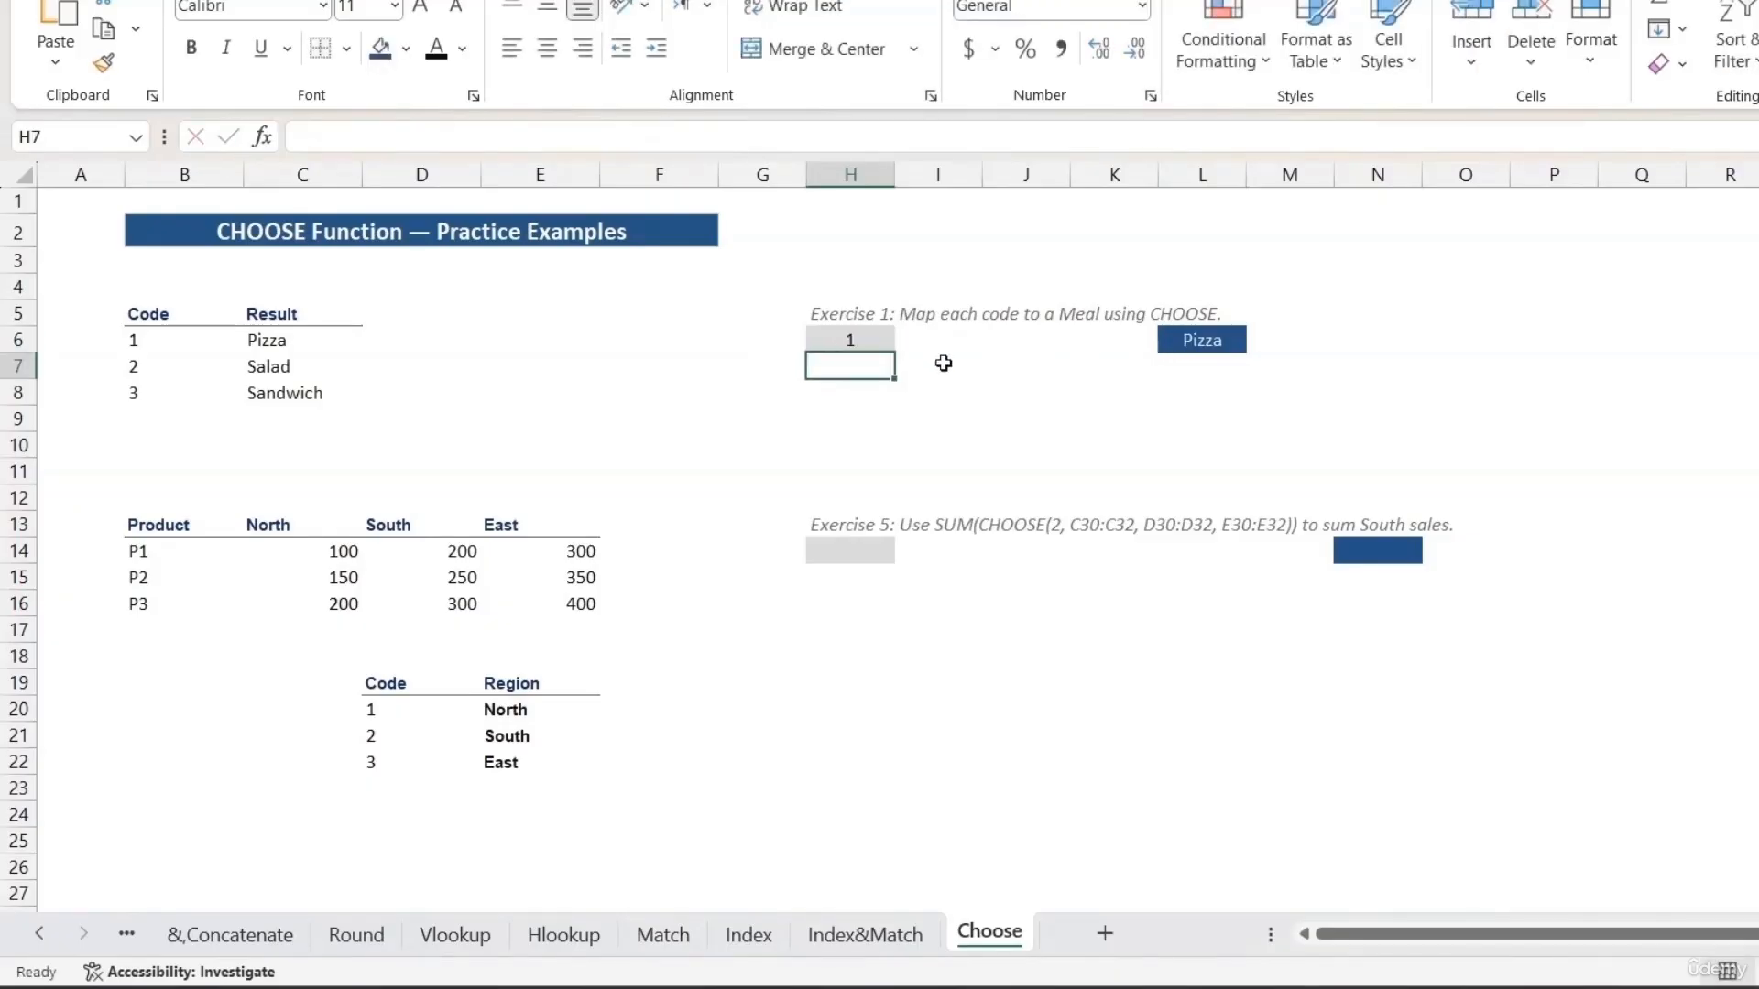
key(Up)
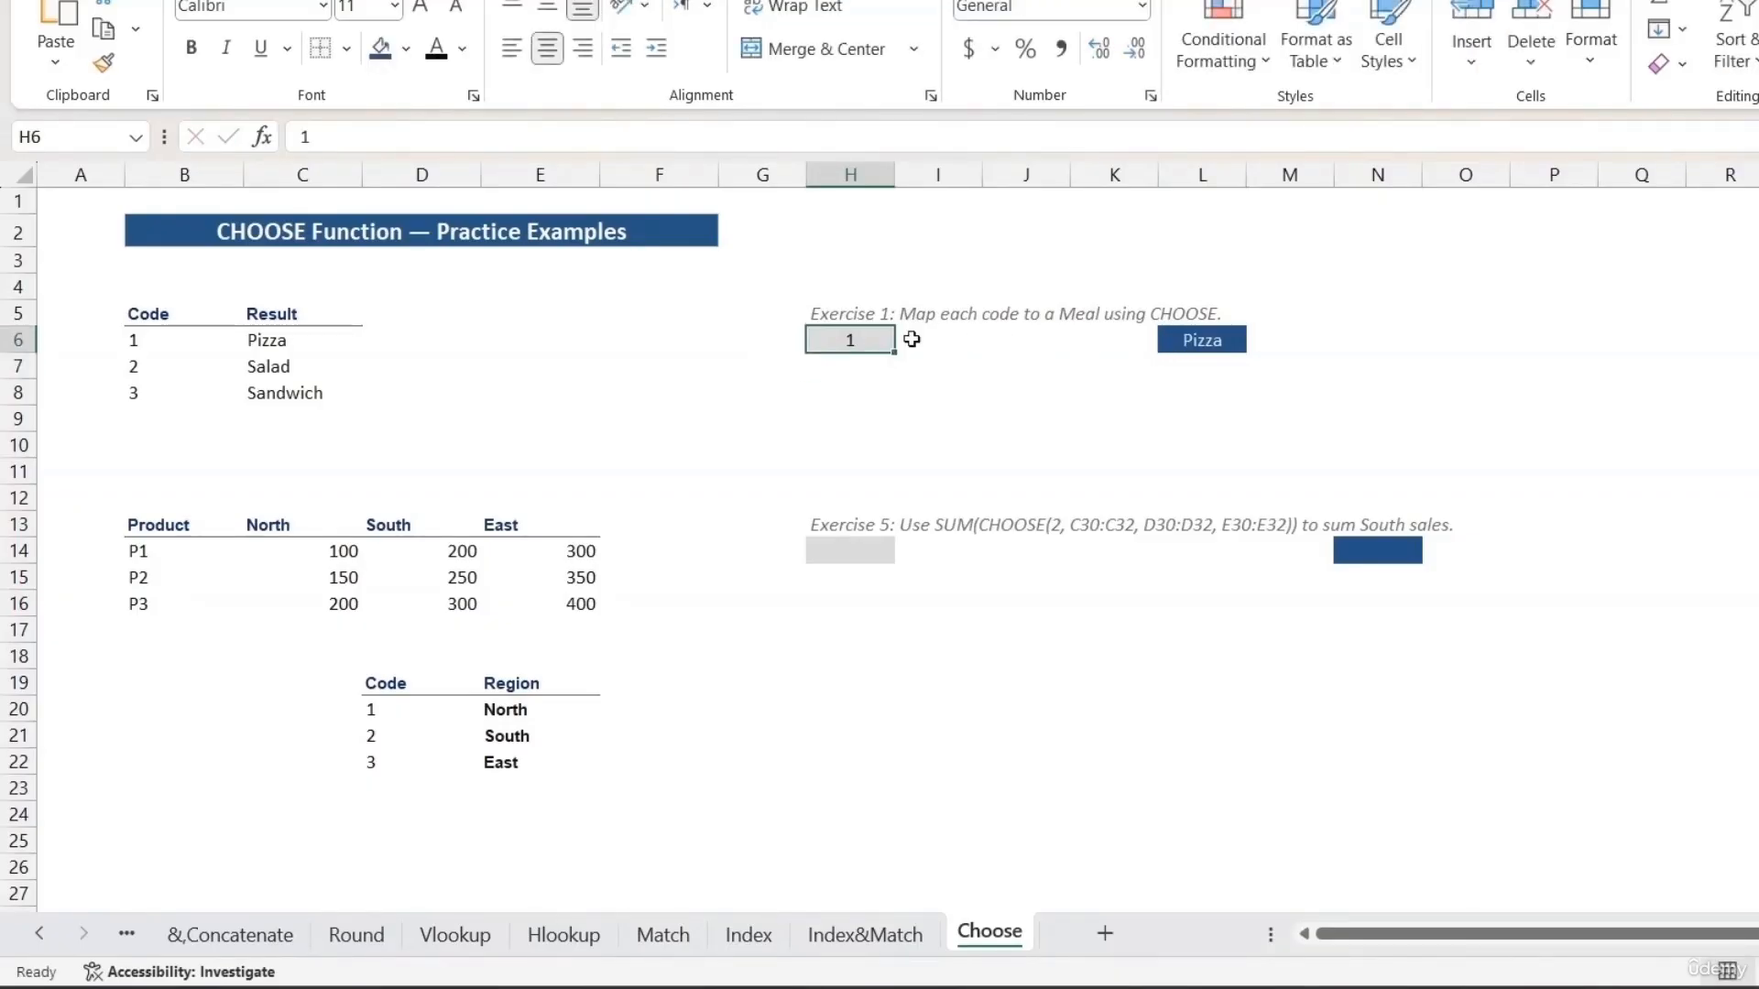
text(2)
key(Return)
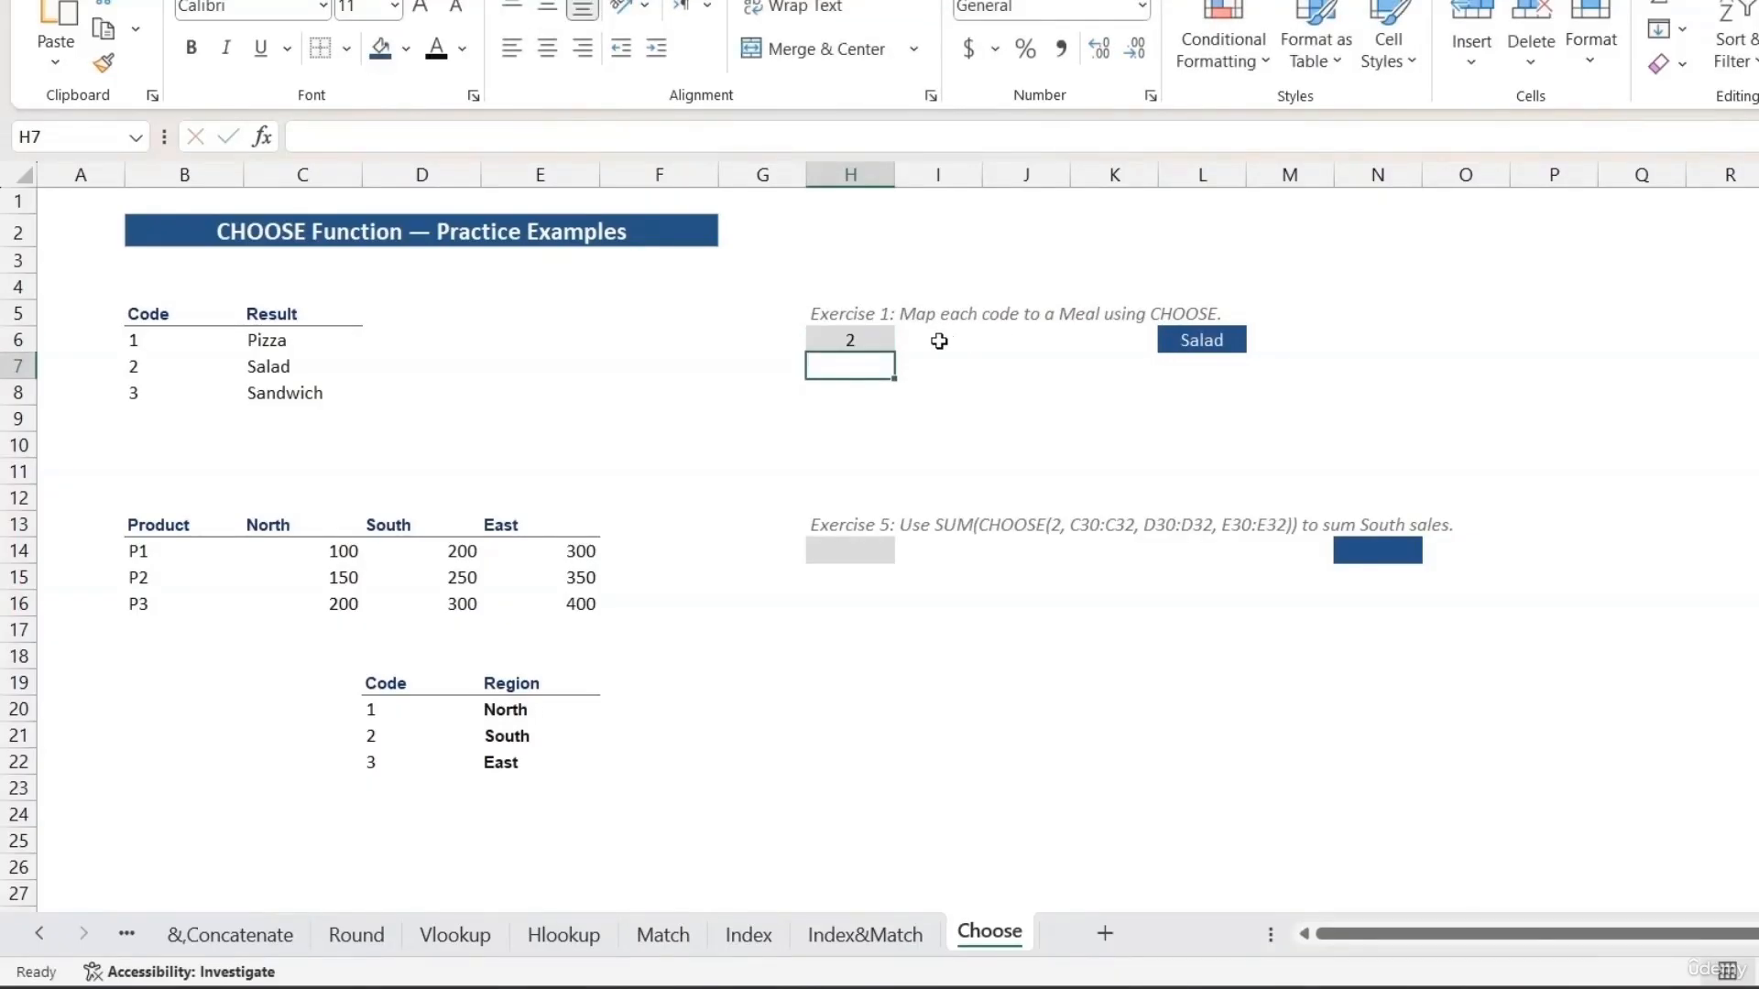
click(822, 331)
text(3)
key(Return)
Sum the South sales range D14:D16 with a SUM formula in H14.
click(822, 550)
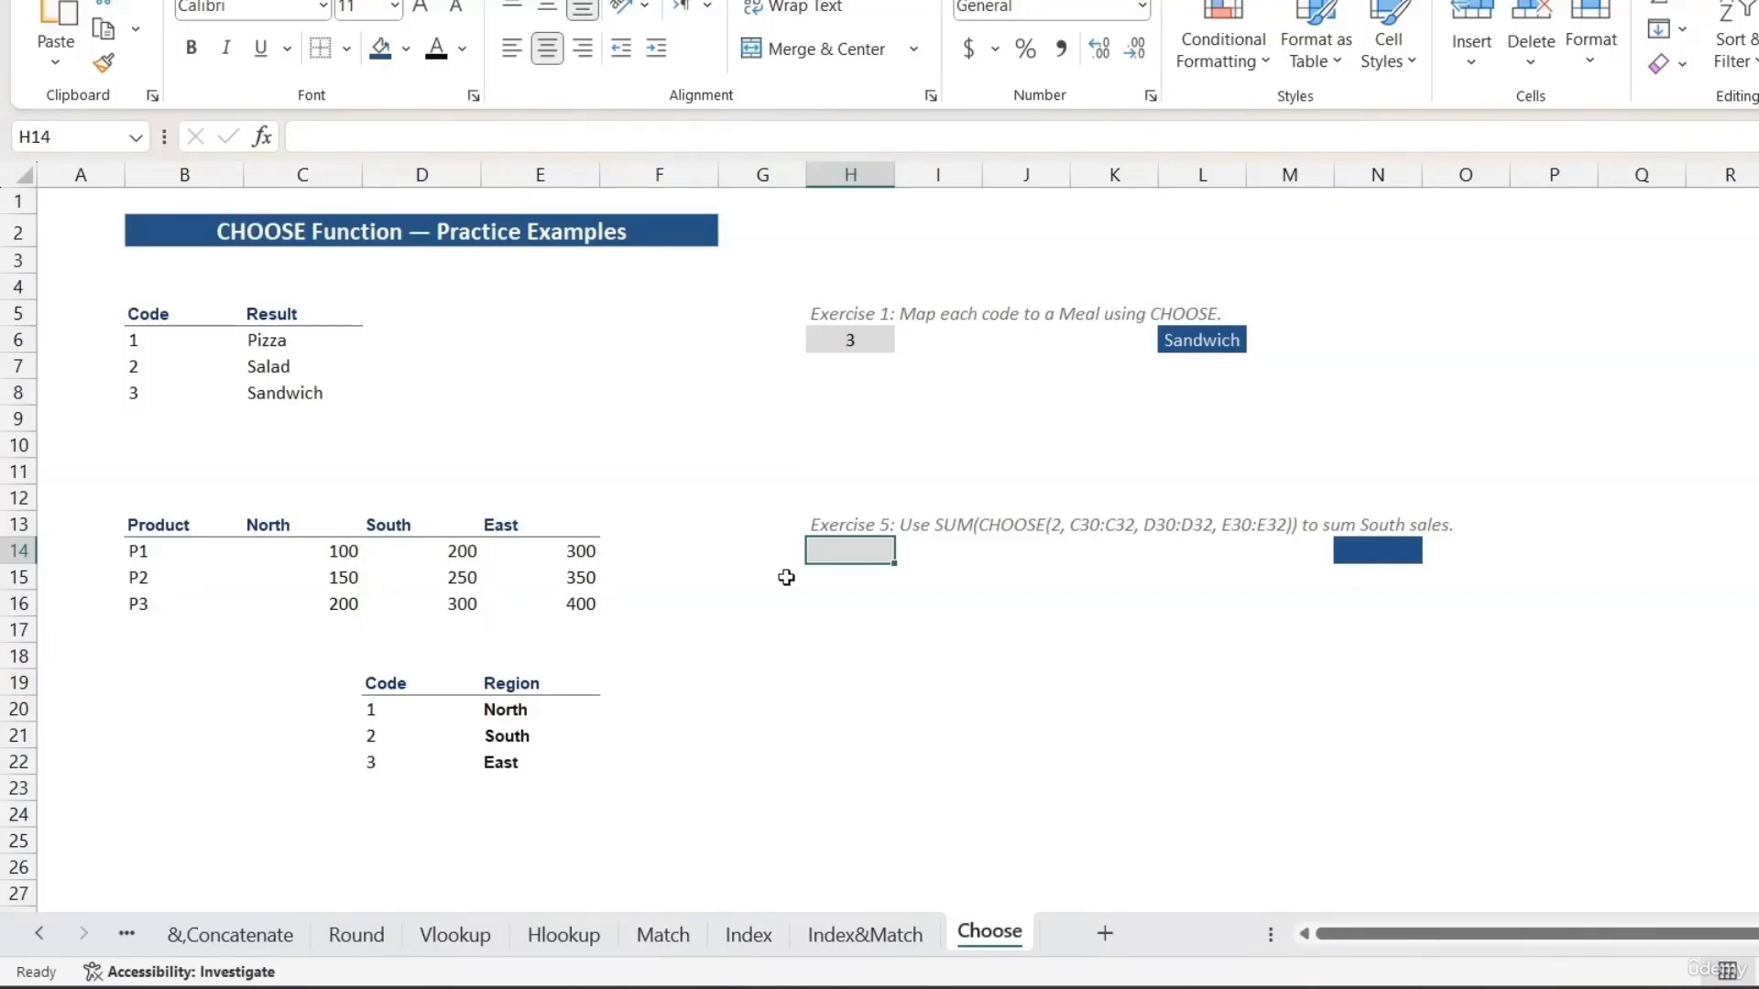
text(=sum)
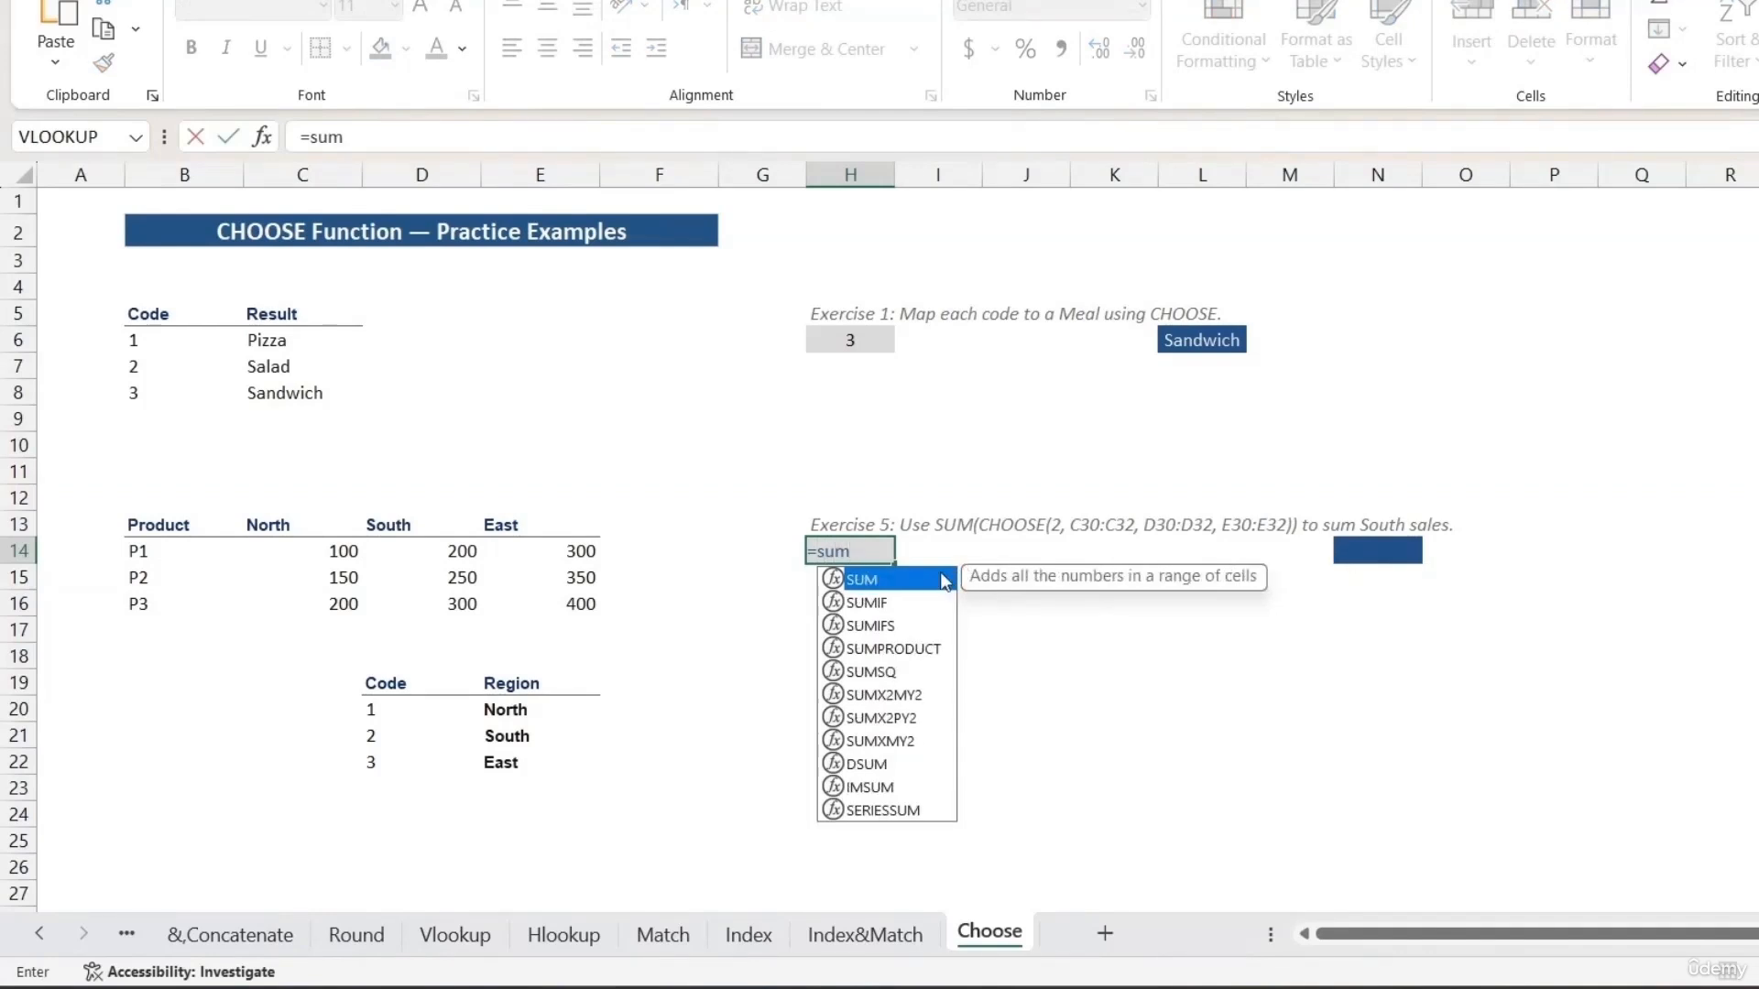
double_click(943, 579)
drag(464, 557, 477, 603)
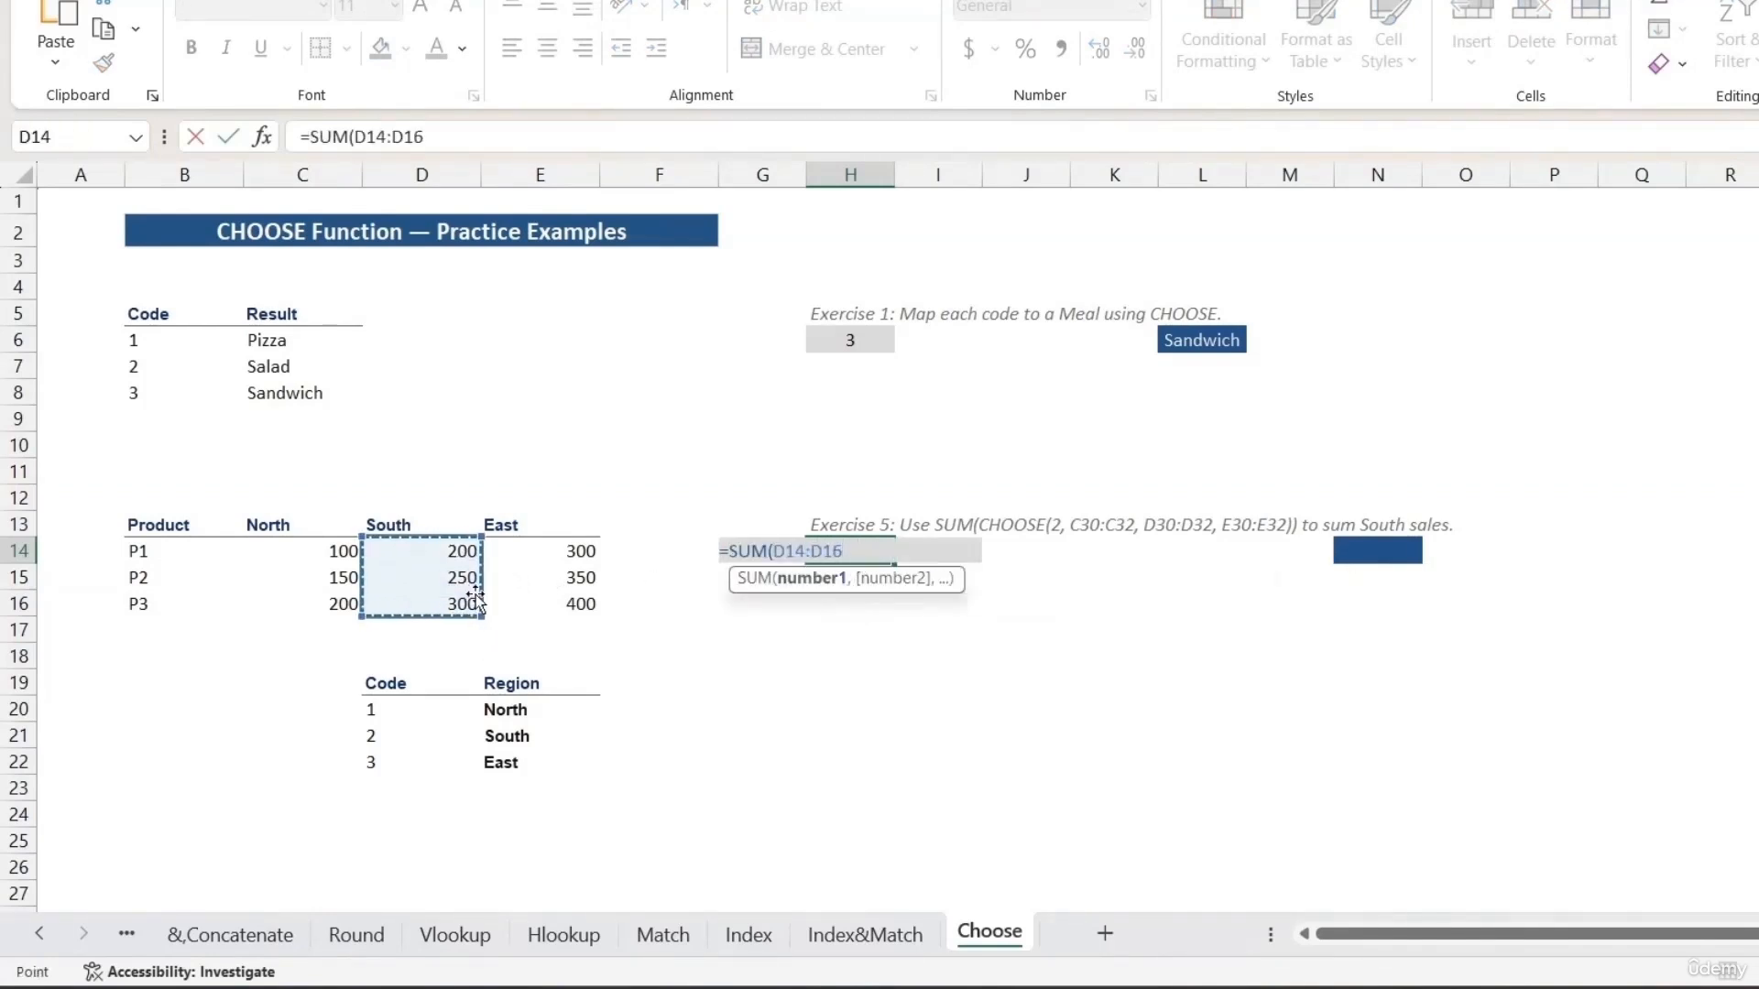
key(Return)
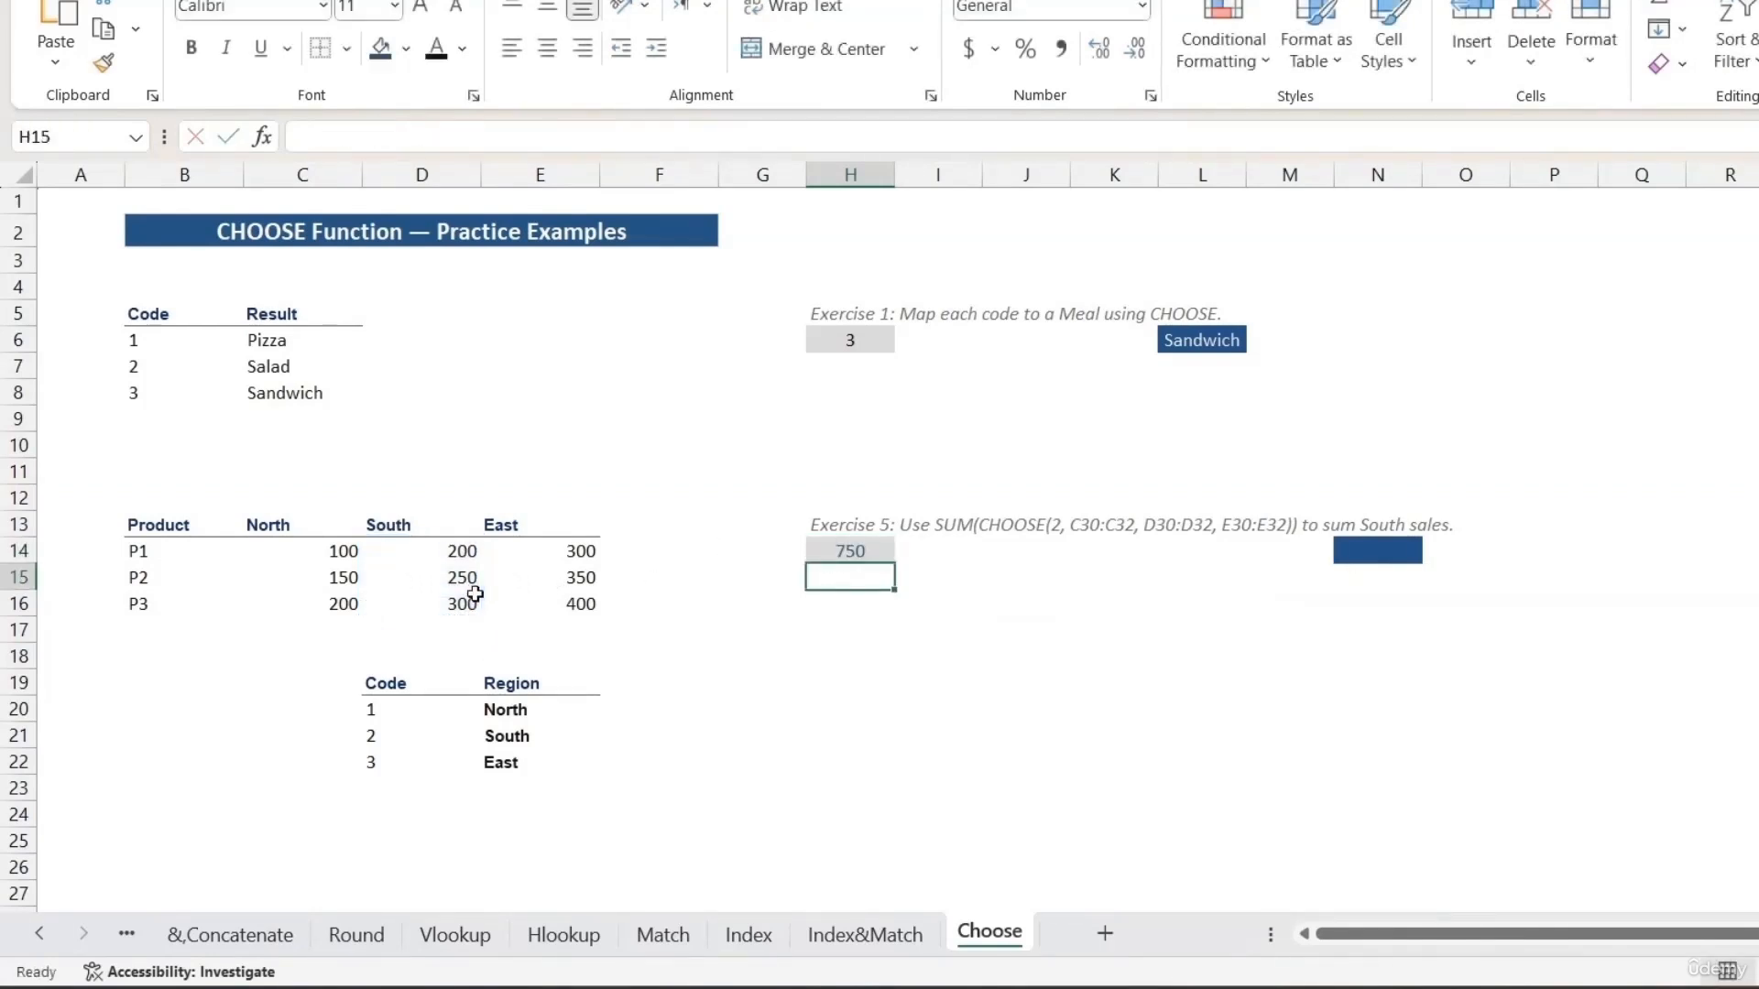
Inspect the SUM formula in H14, clear it and enter region code 2 in that cell instead.
click(833, 550)
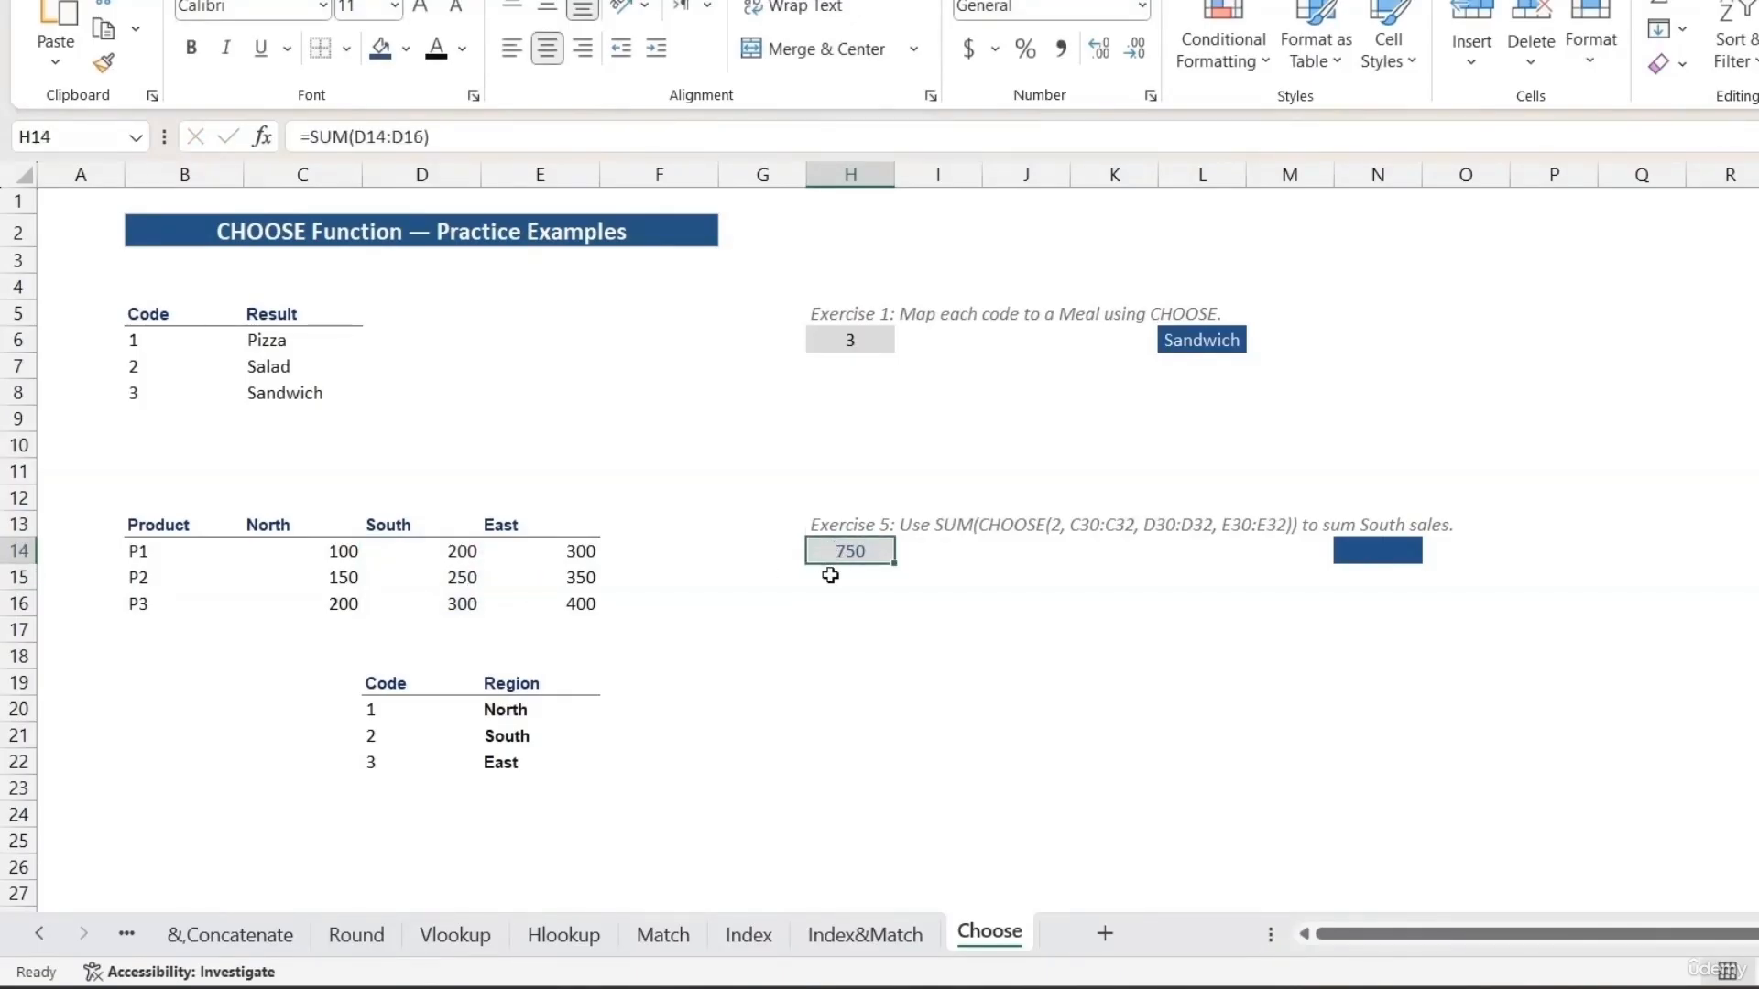
double_click(876, 552)
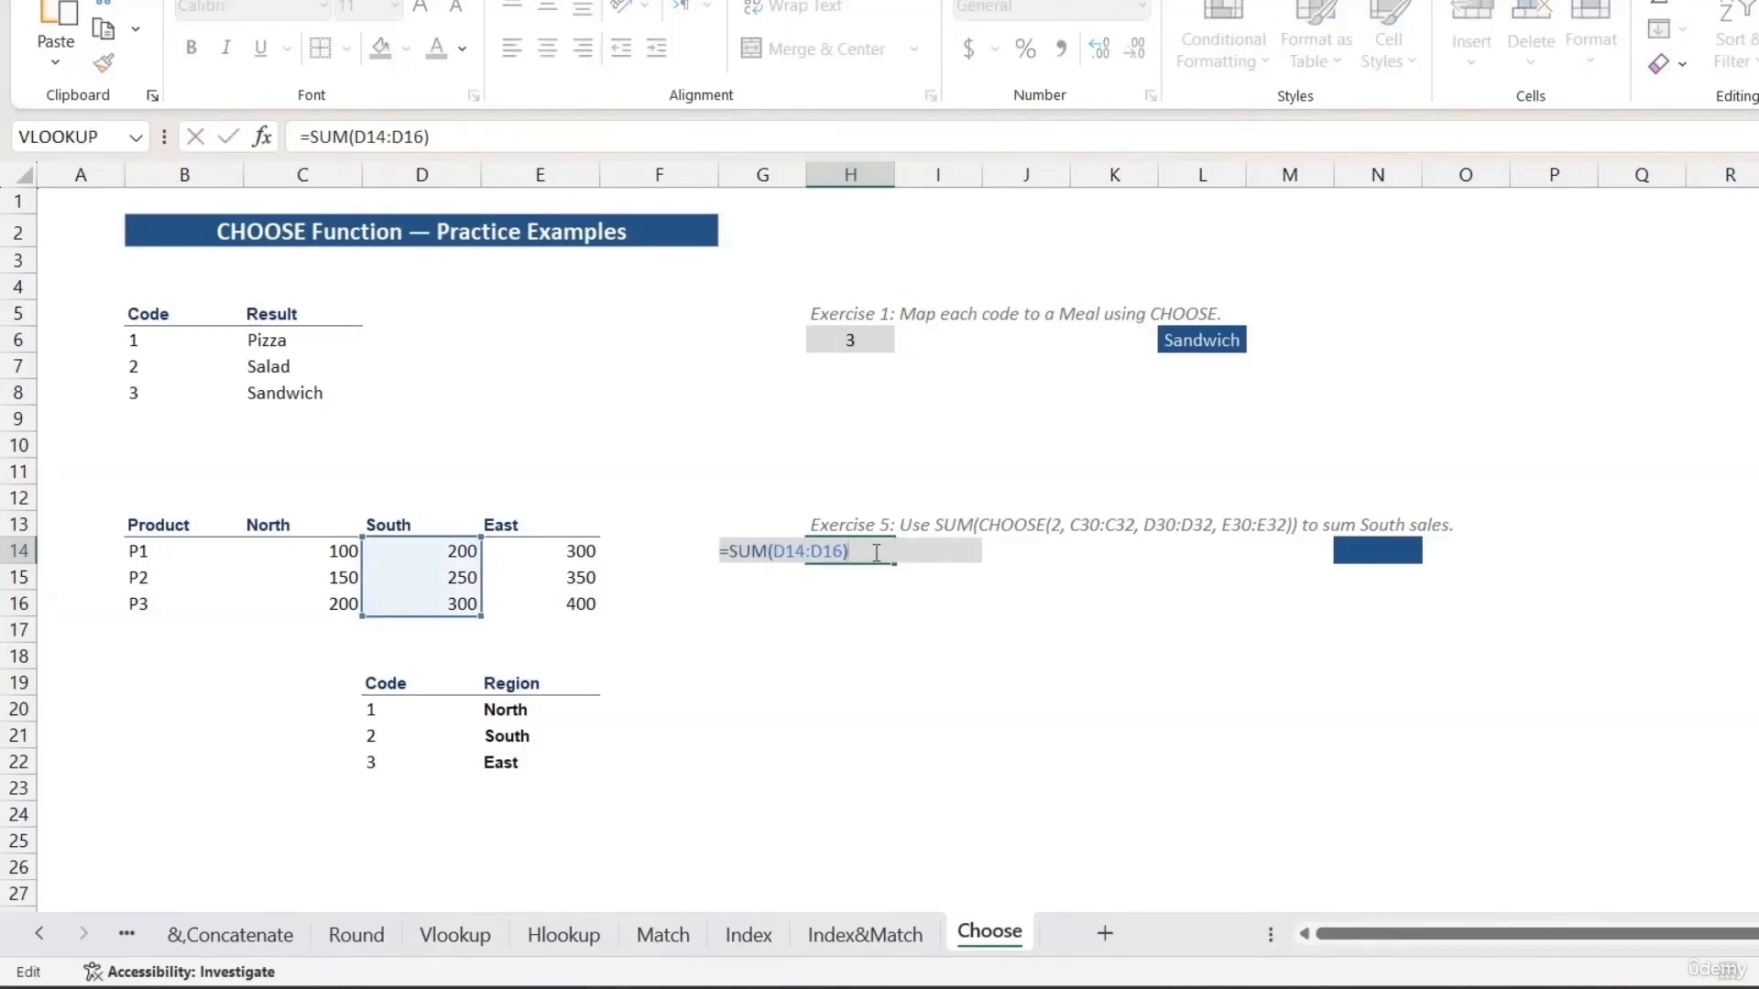
key(Escape)
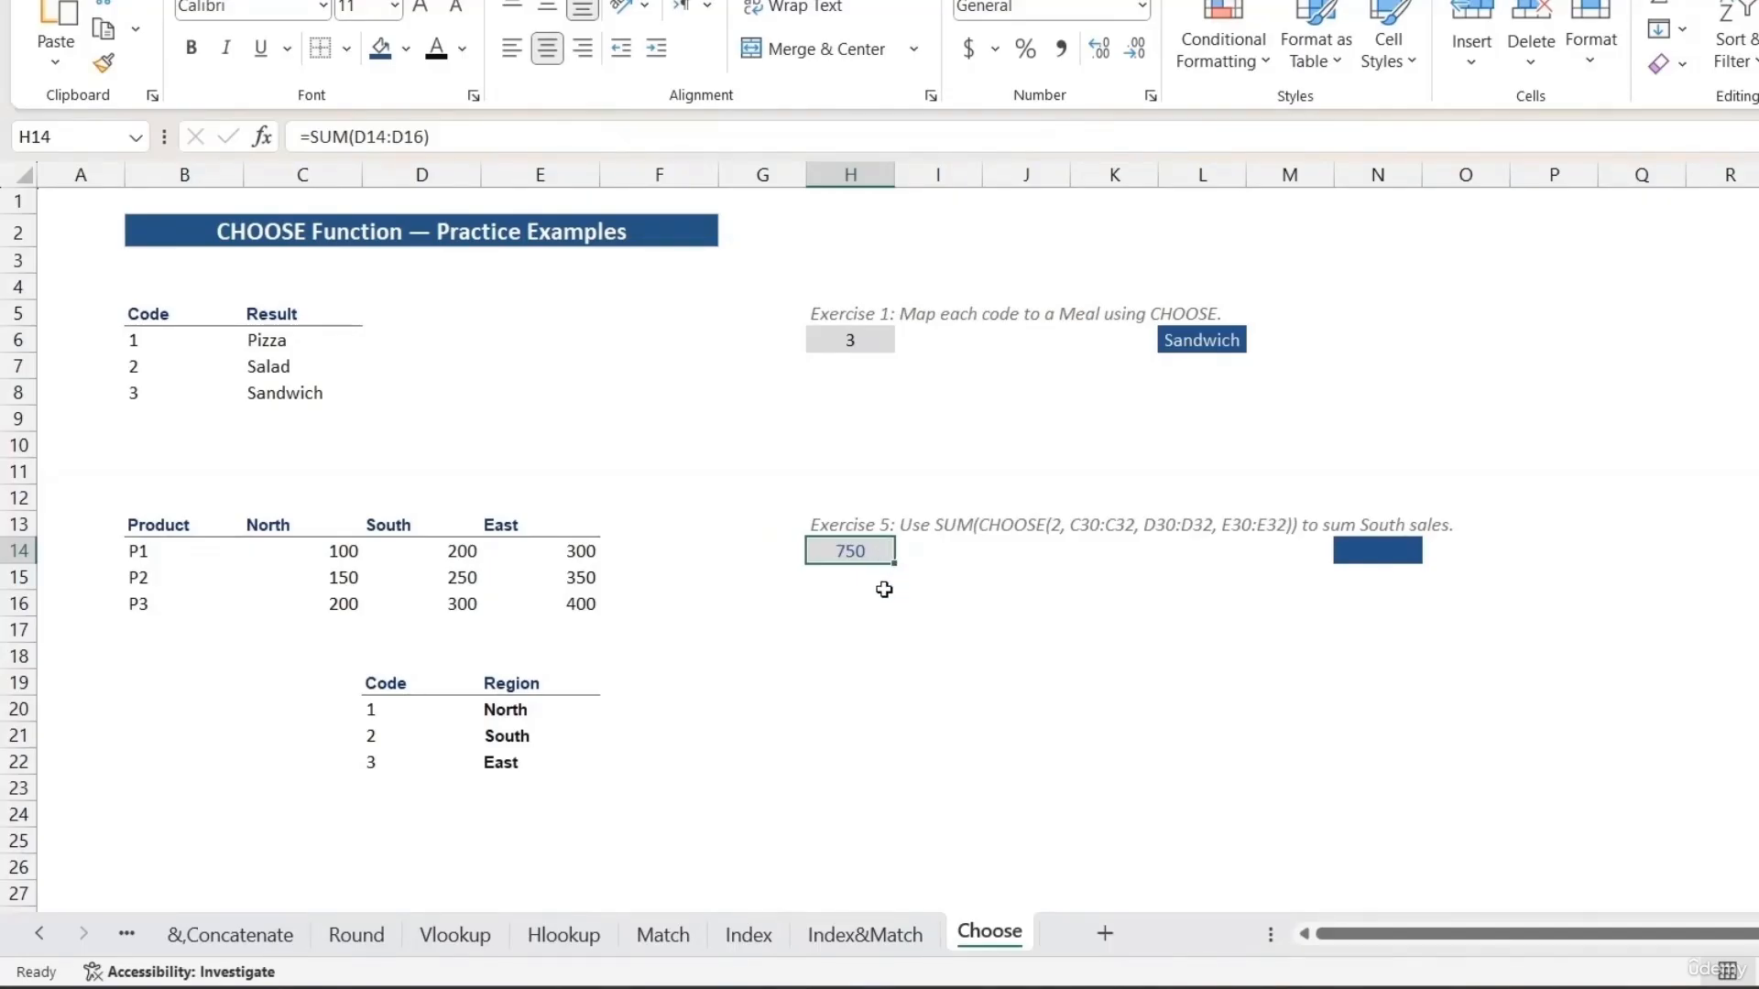
key(Delete)
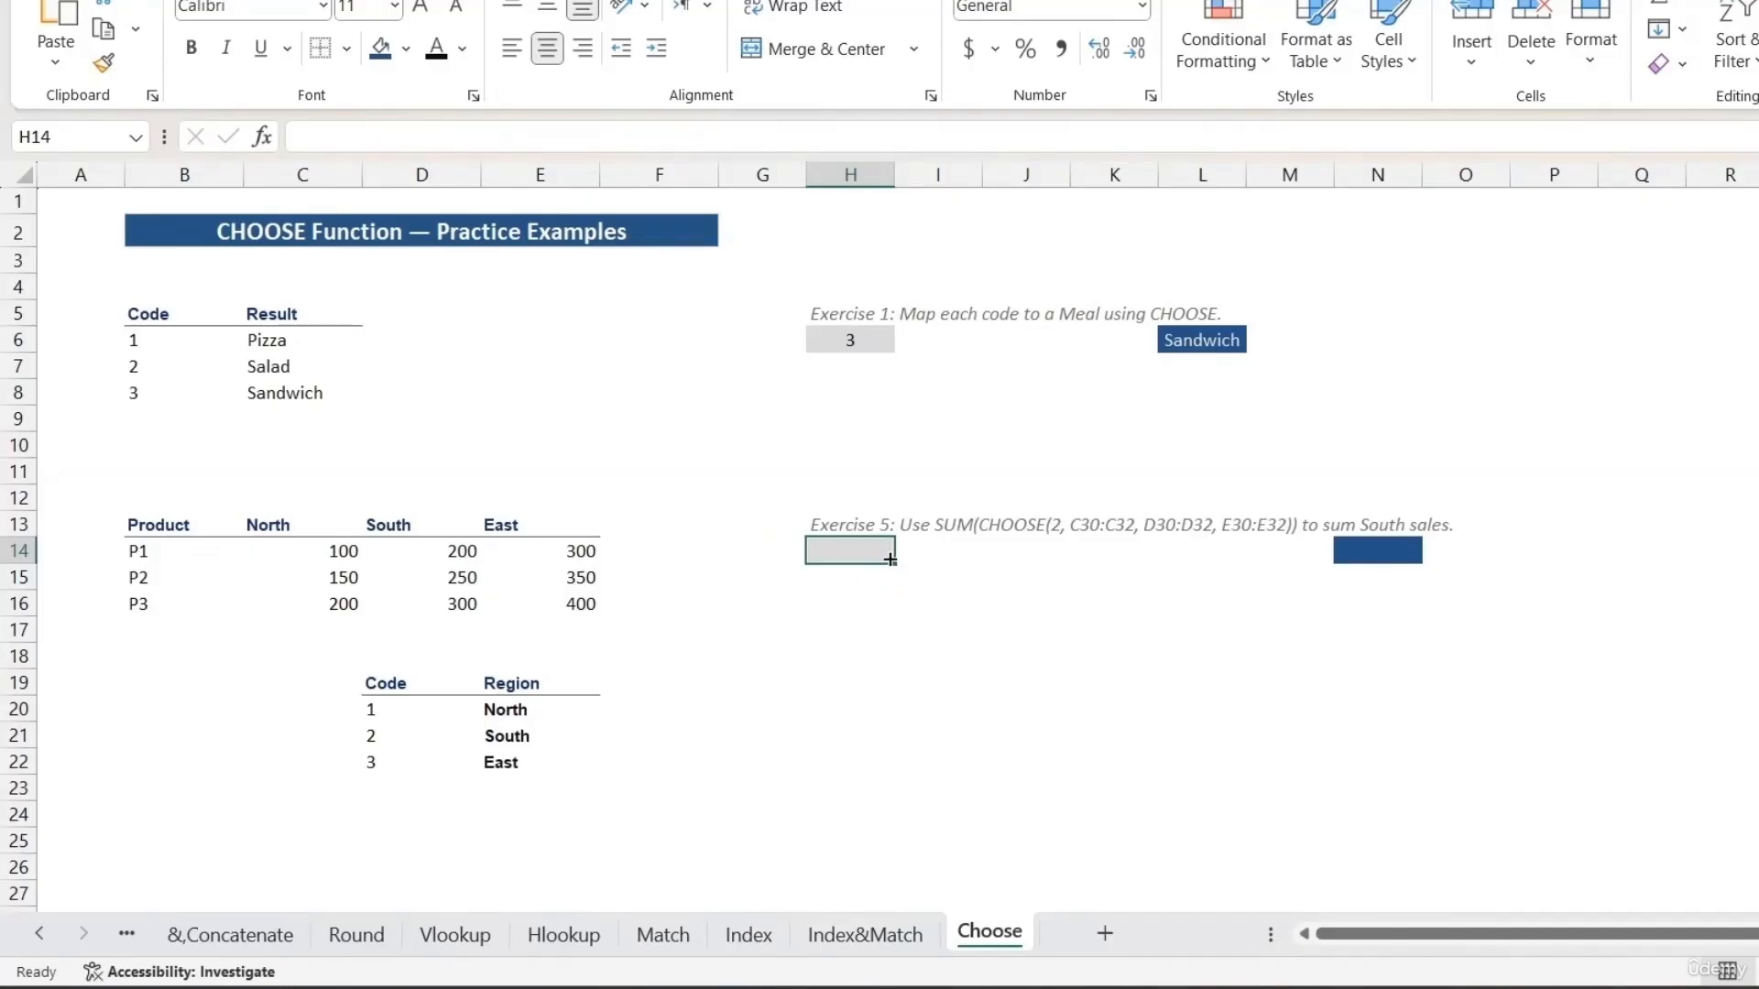
text(2)
key(Return)
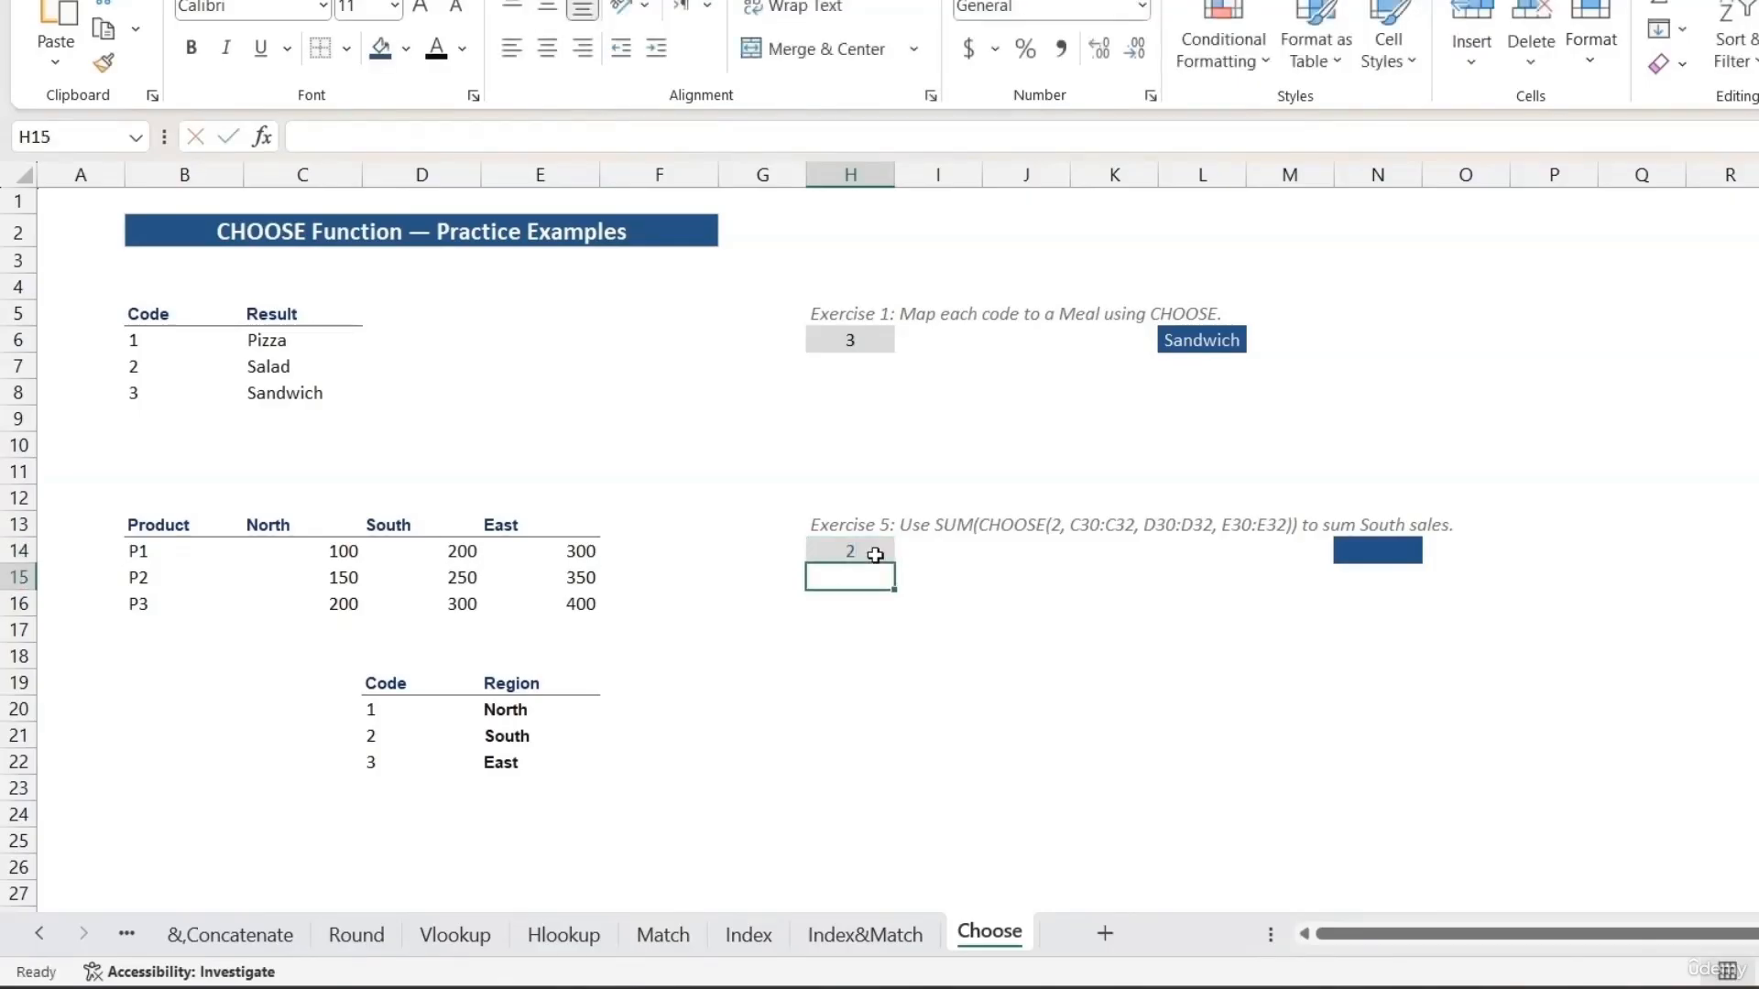
Enter =CHOOSE(H14, C14:C16, D14:D16,E14:E16) in N14 to return the sales column for the region code.
click(1414, 540)
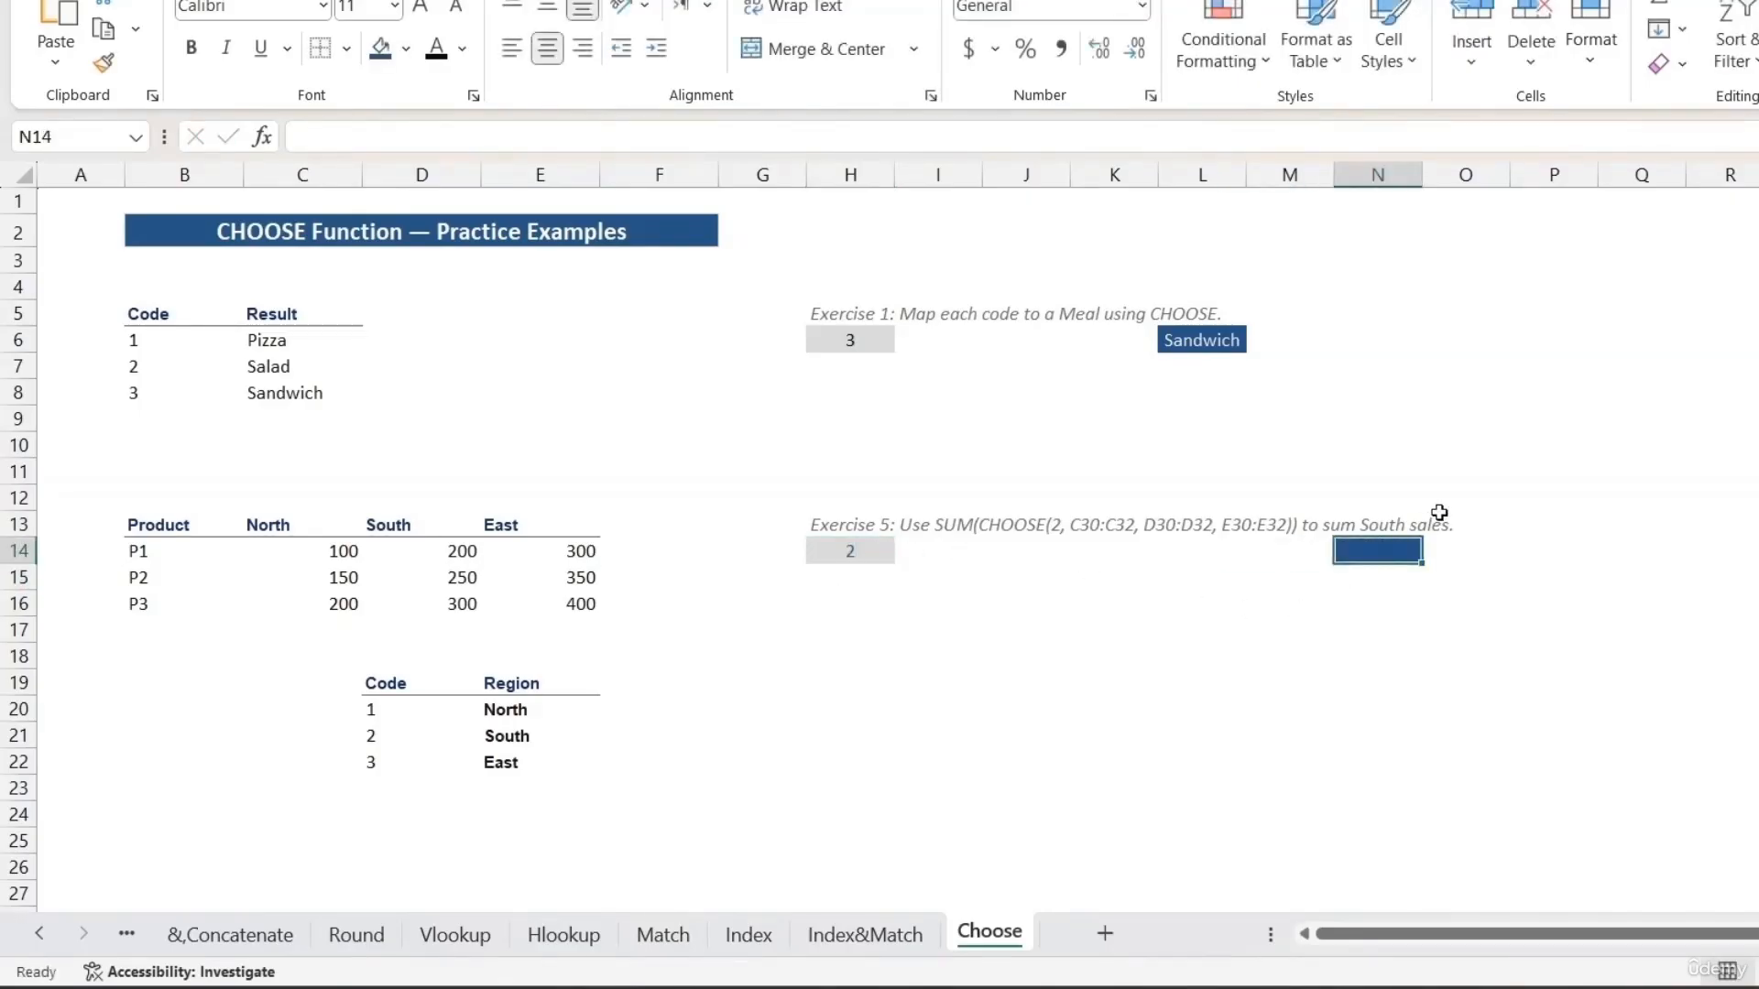
text(=choo)
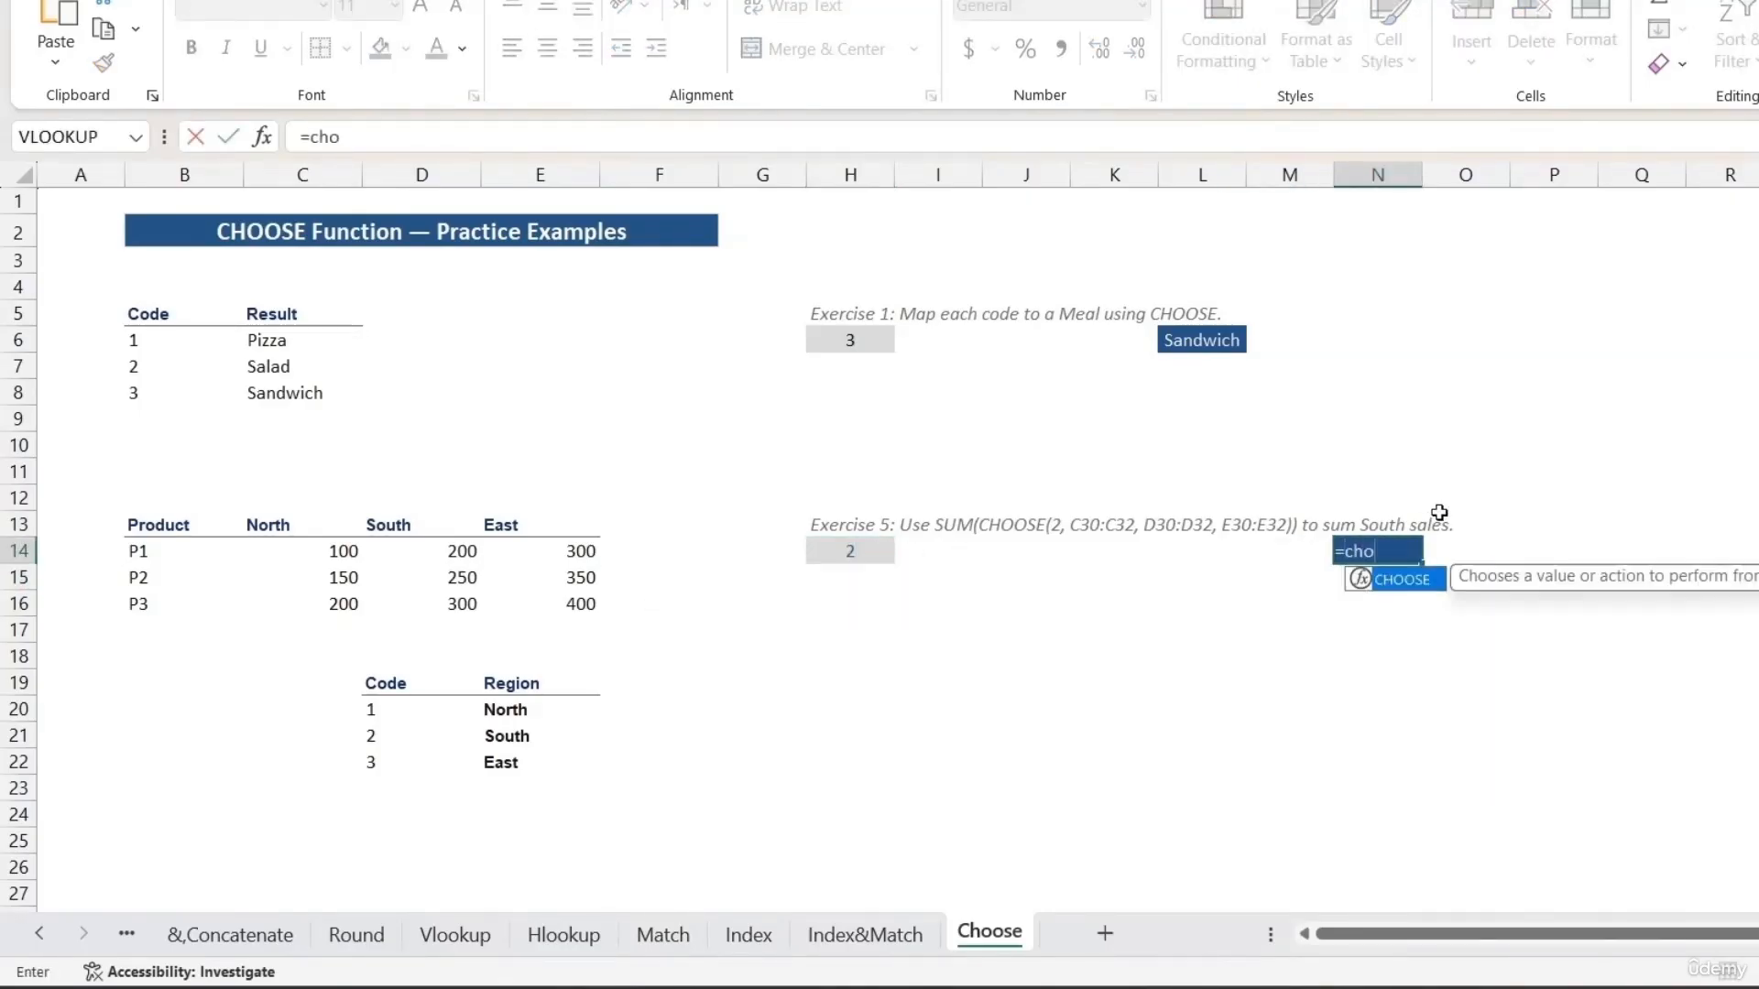
double_click(1394, 589)
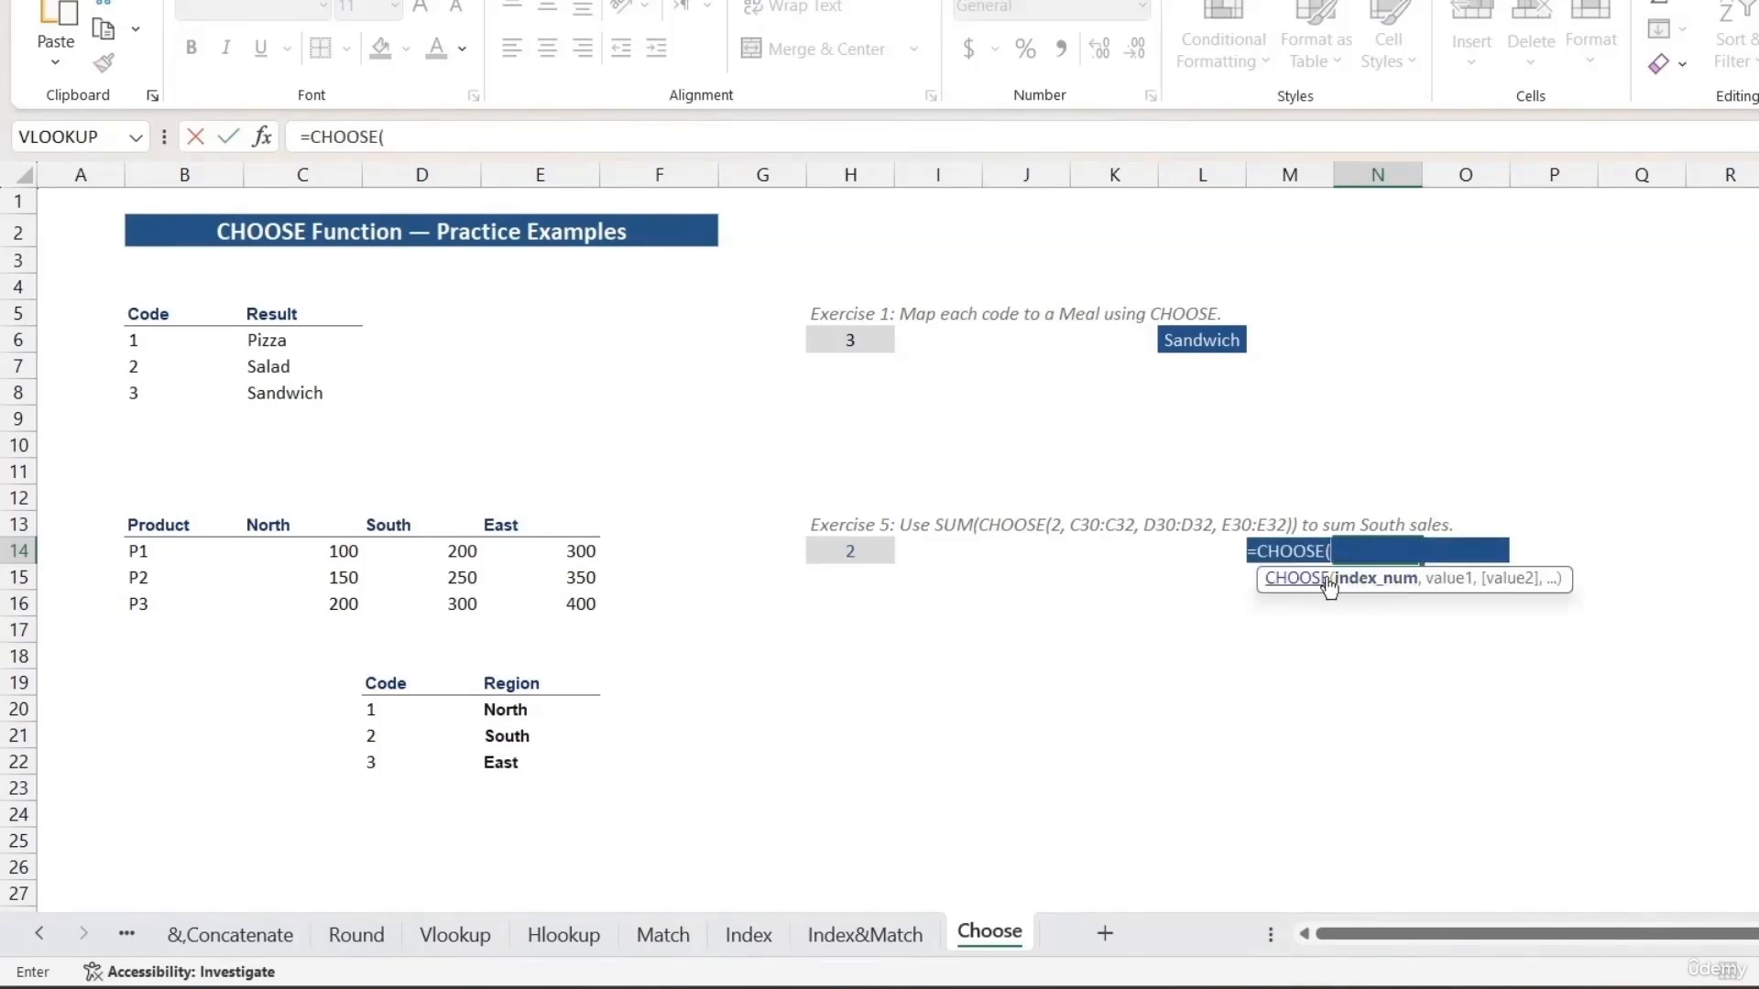
click(843, 556)
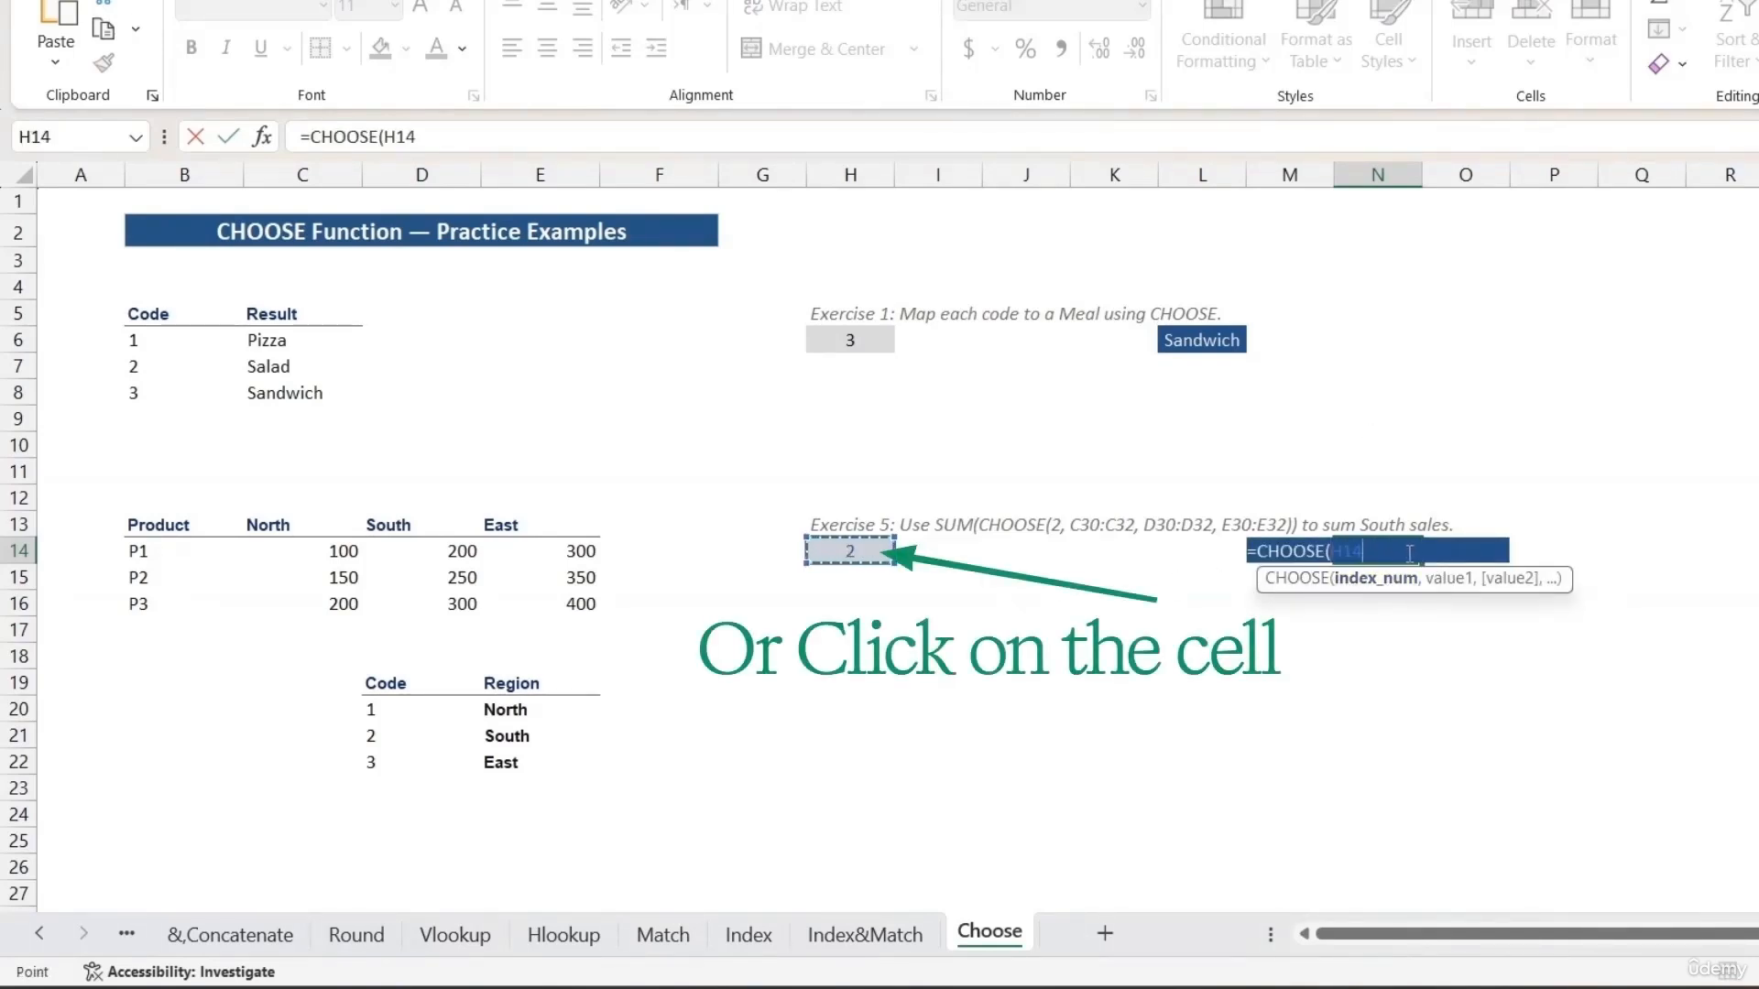
text(,)
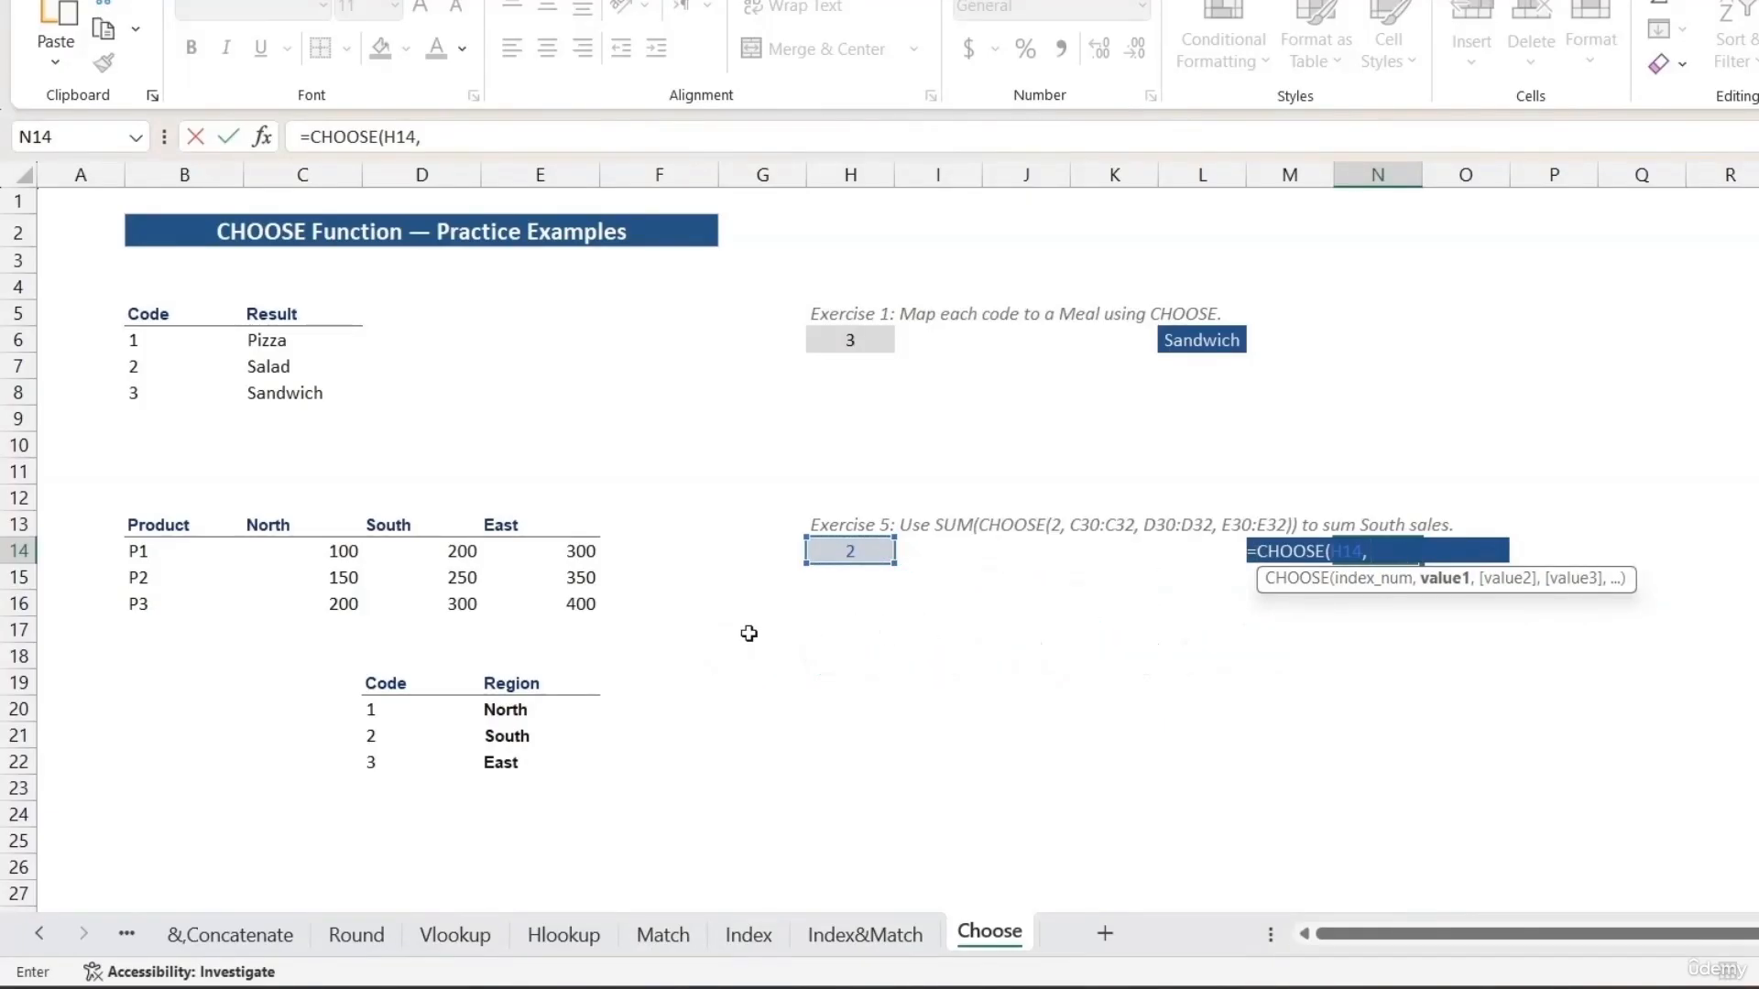
drag(316, 554, 330, 599)
text(,)
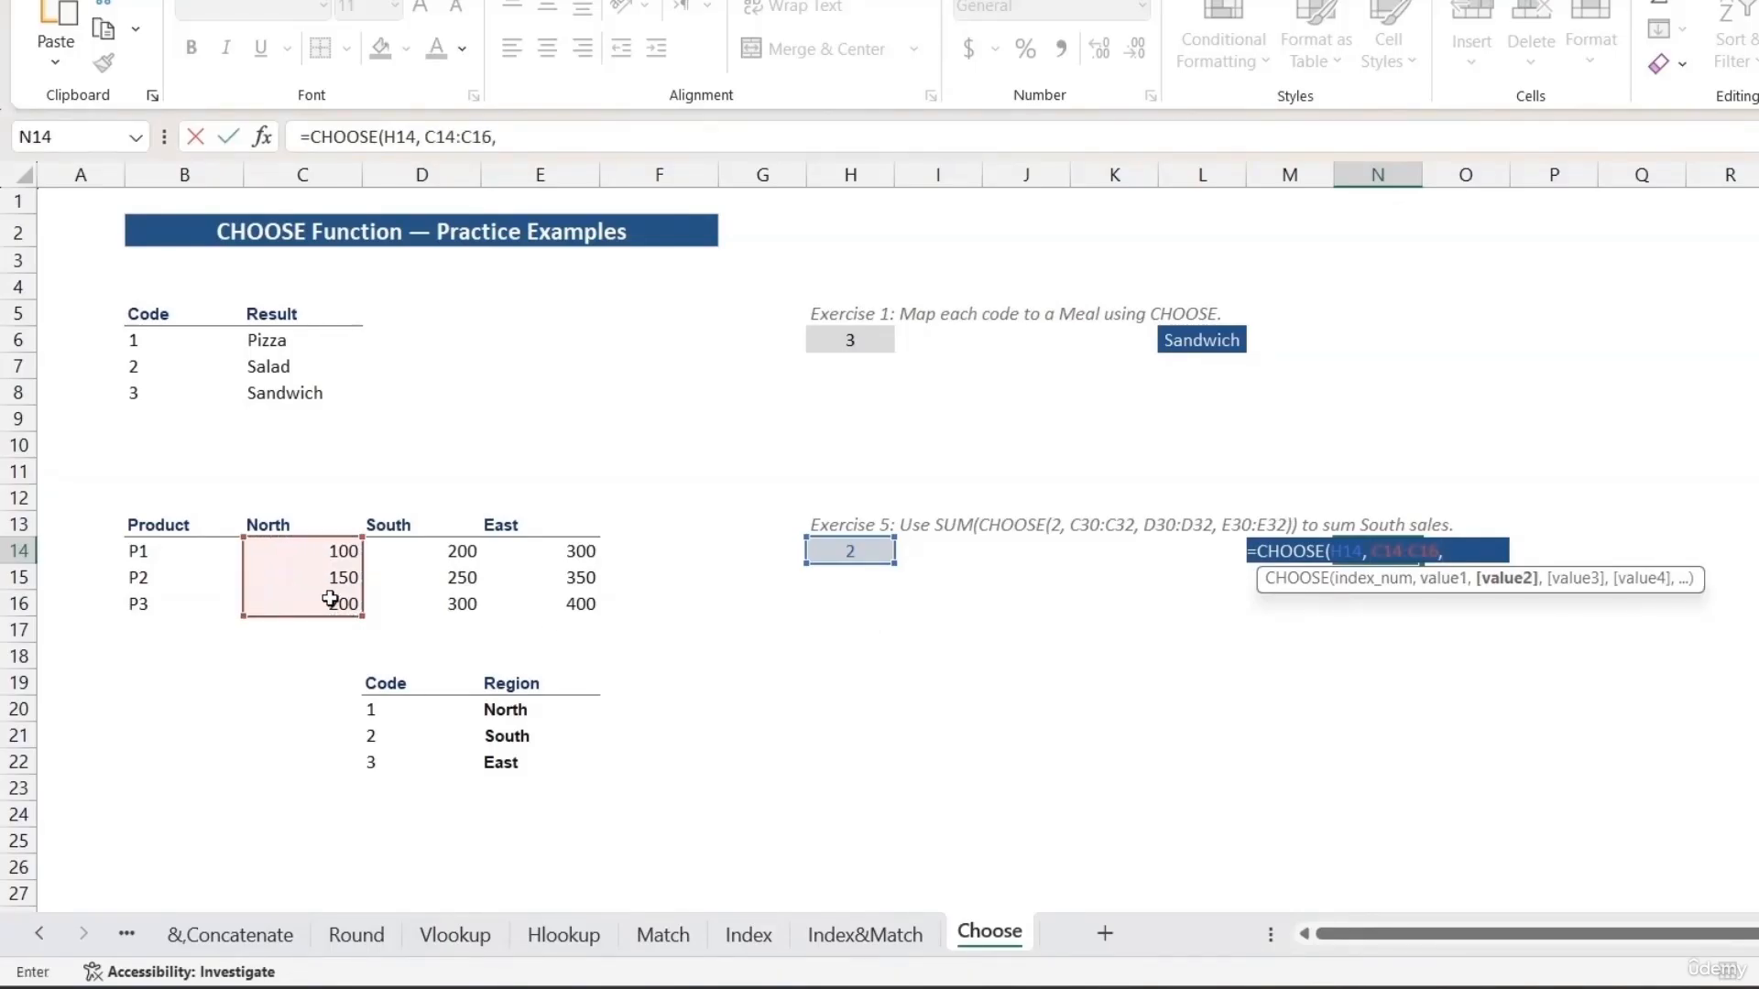
click(453, 554)
drag(454, 554, 458, 601)
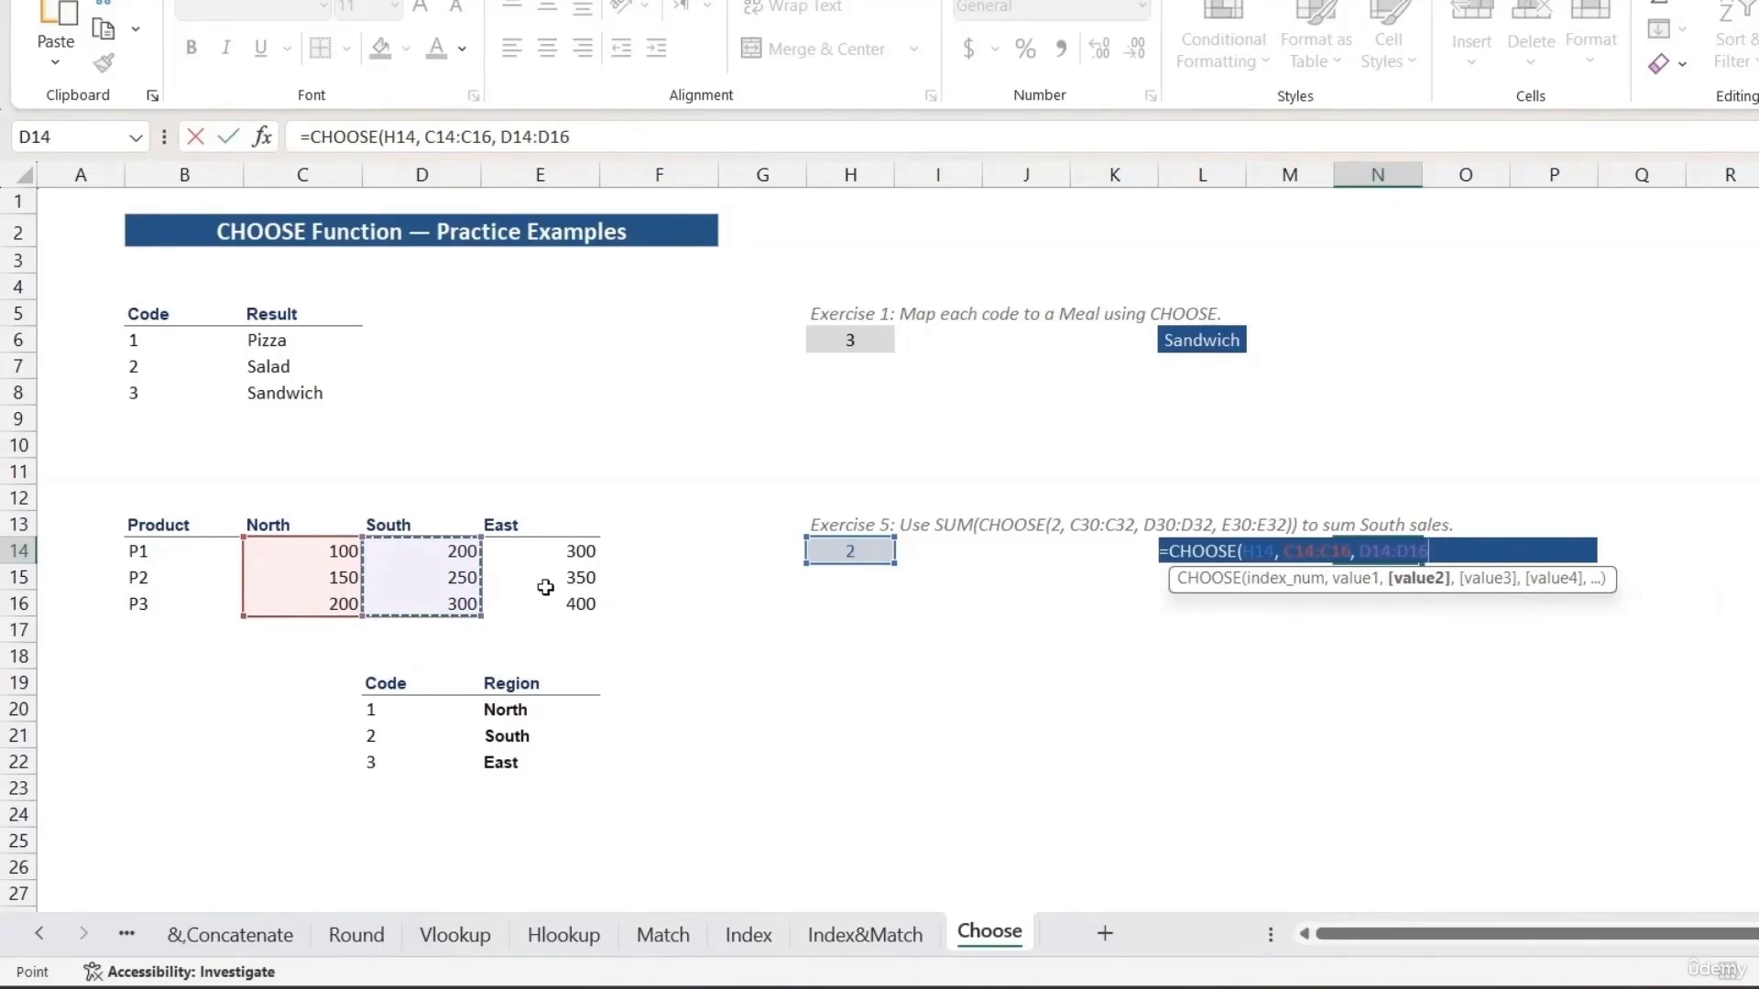
text(,)
drag(581, 554, 584, 601)
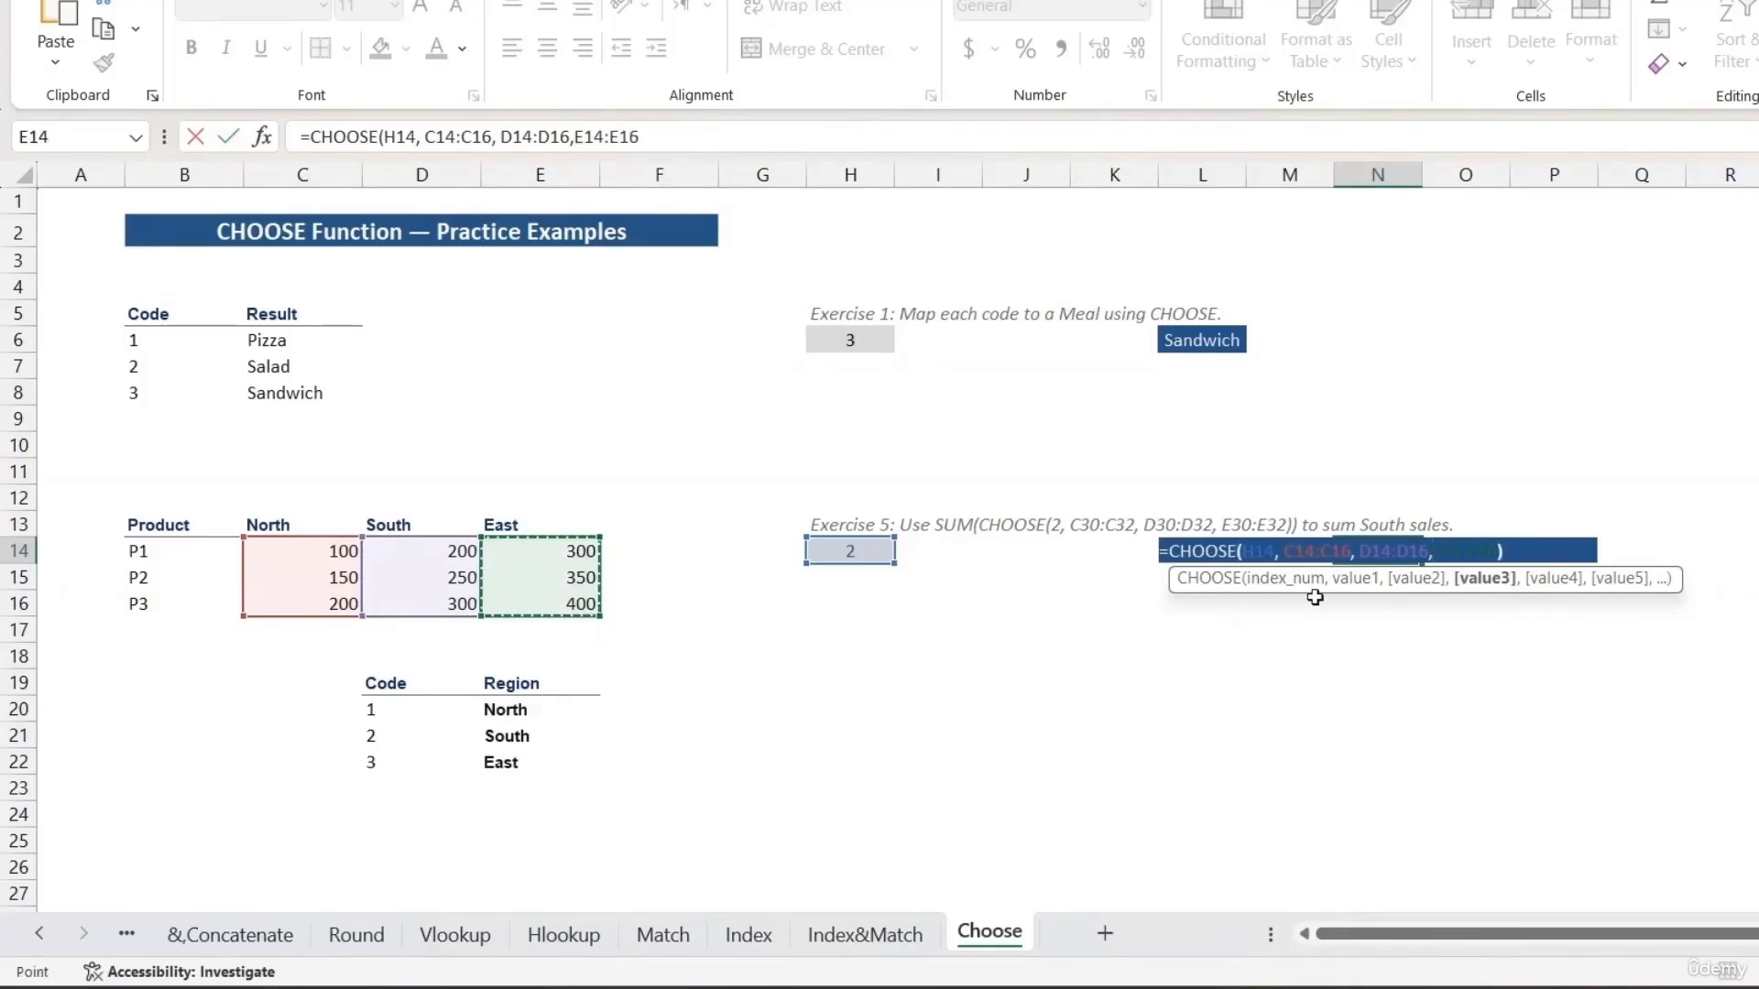
text())
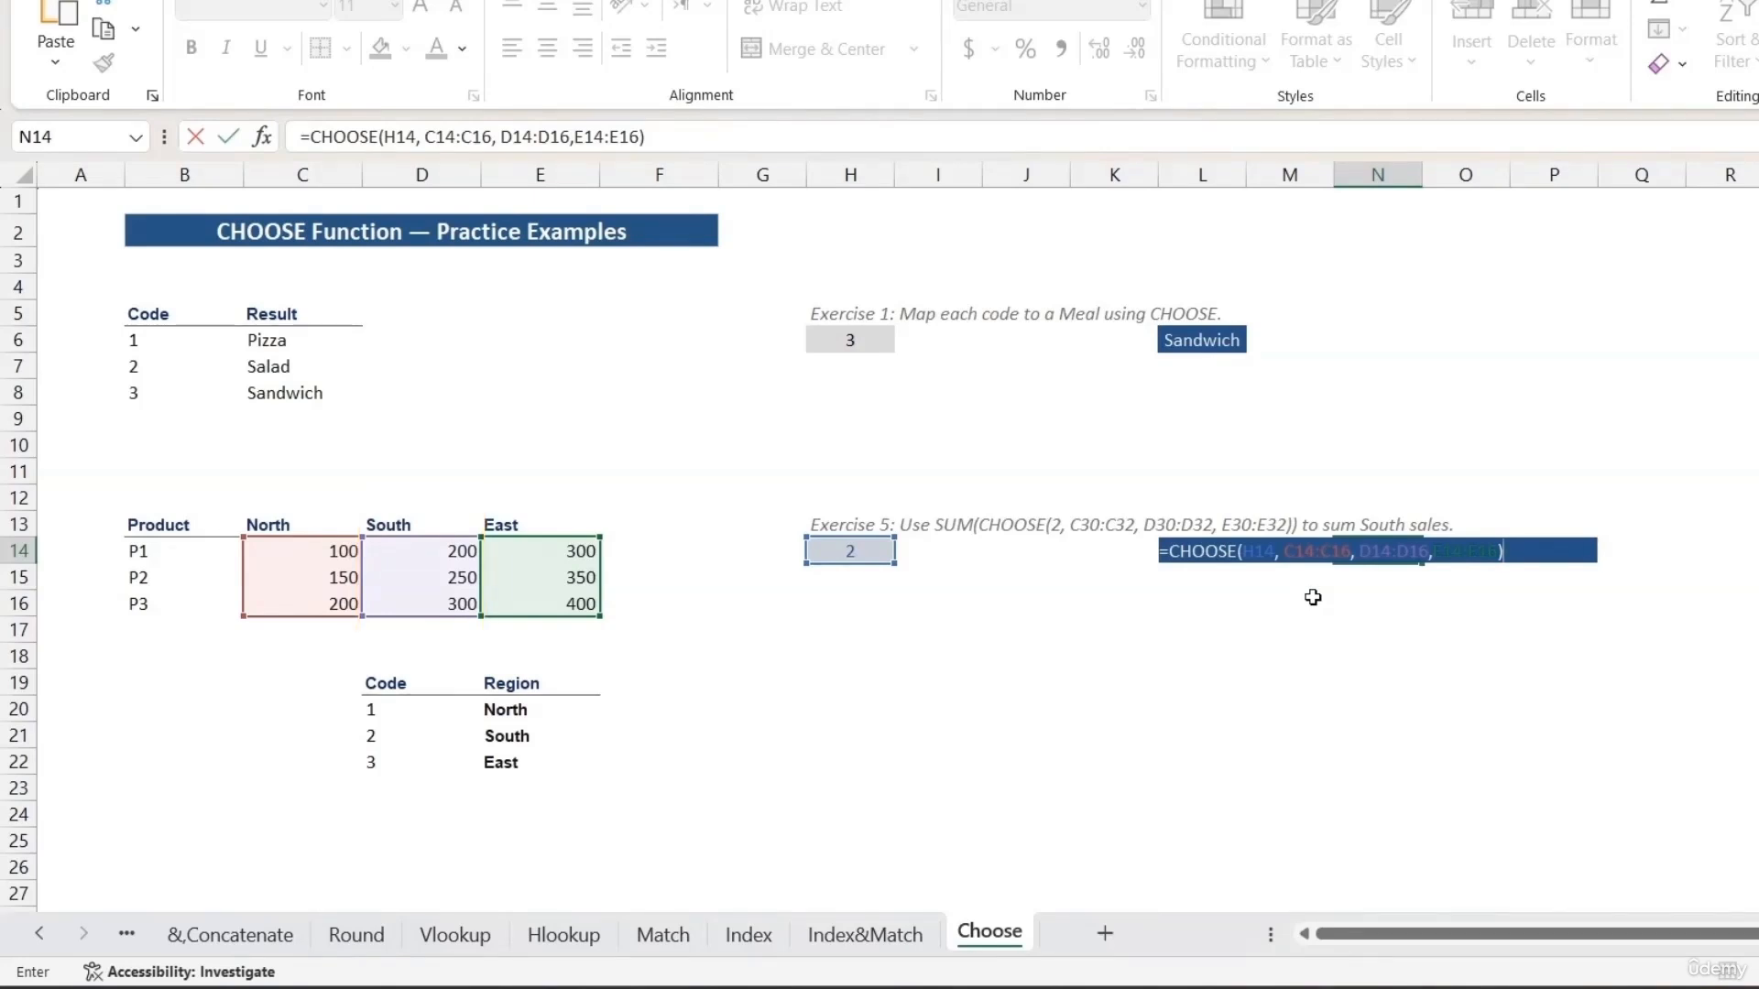
key(Return)
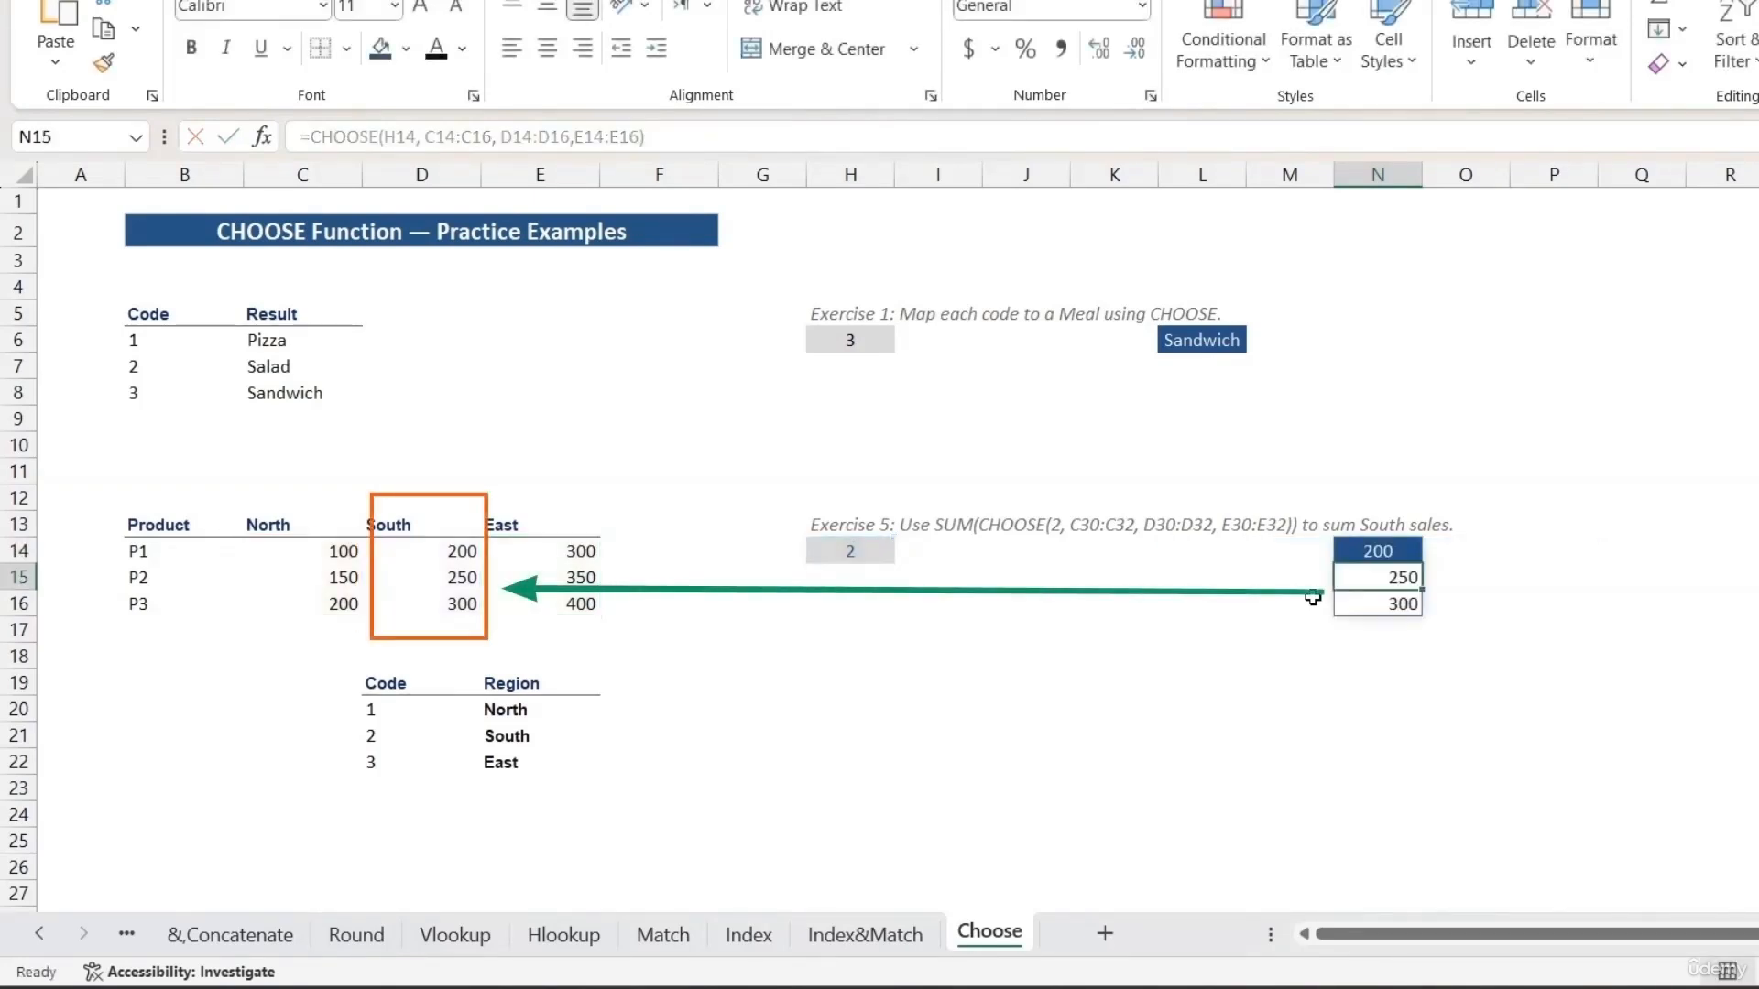
Wrap the CHOOSE formula in N14 in a SUM function so it totals the selected region's sales.
click(1372, 548)
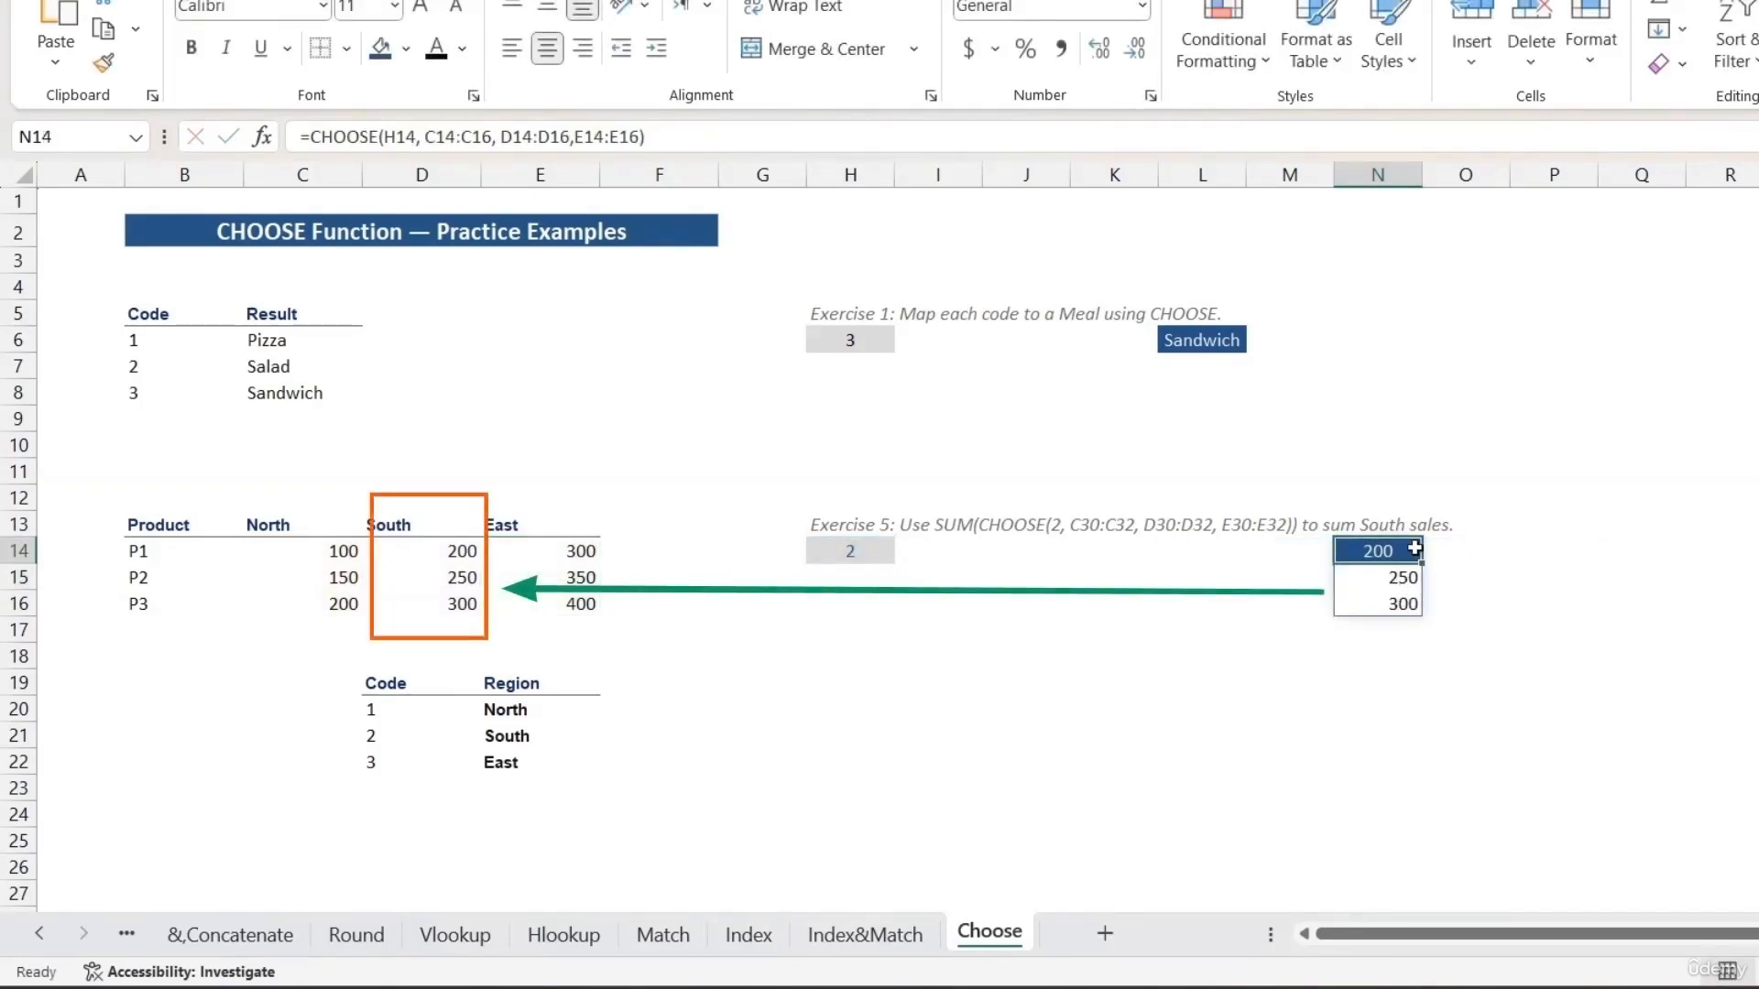
double_click(1409, 550)
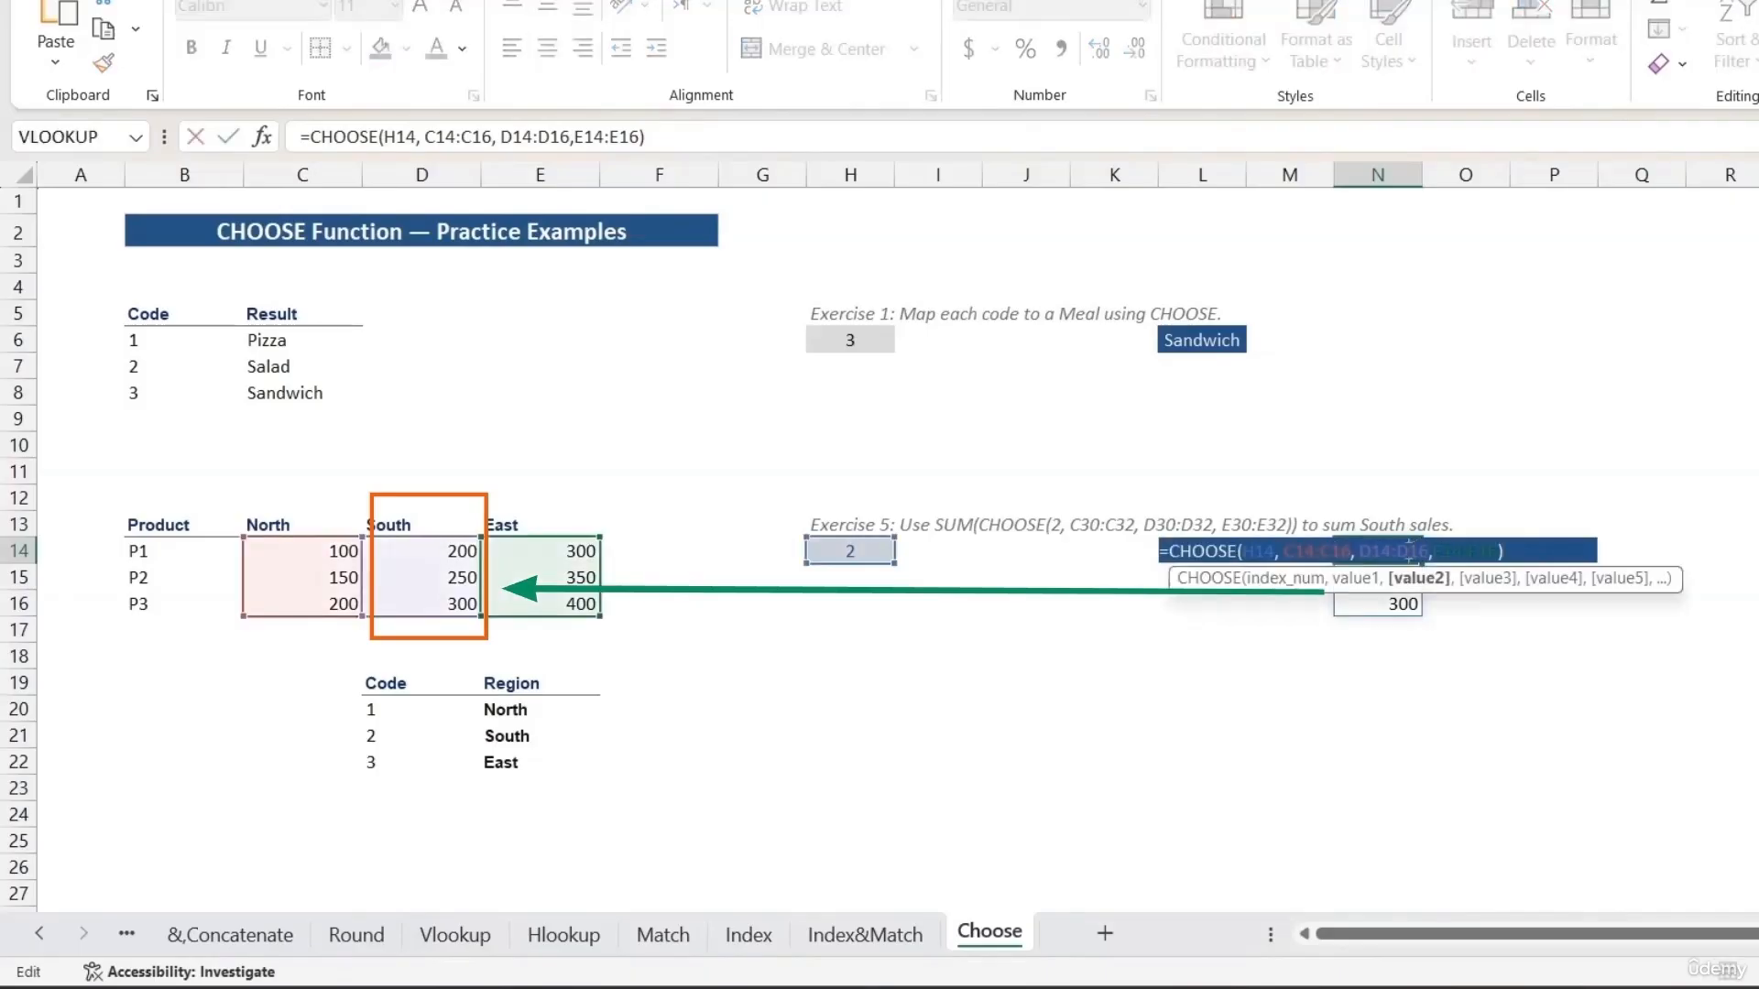
click(1170, 551)
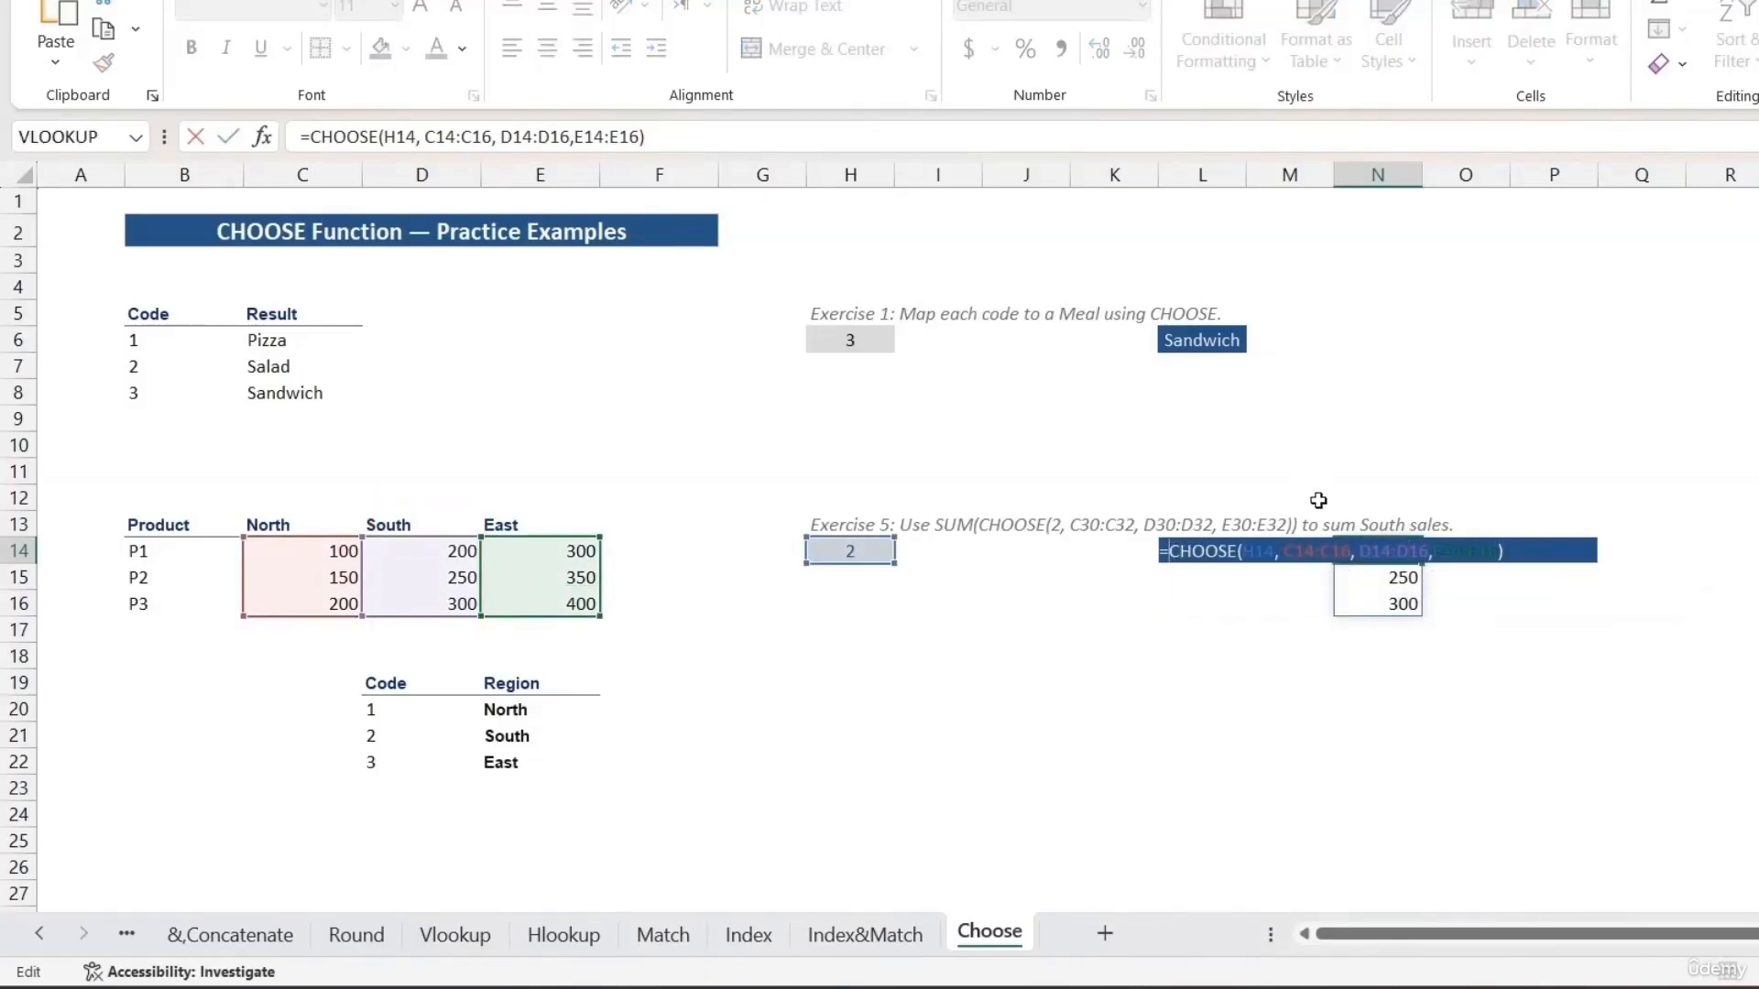
text(sum)
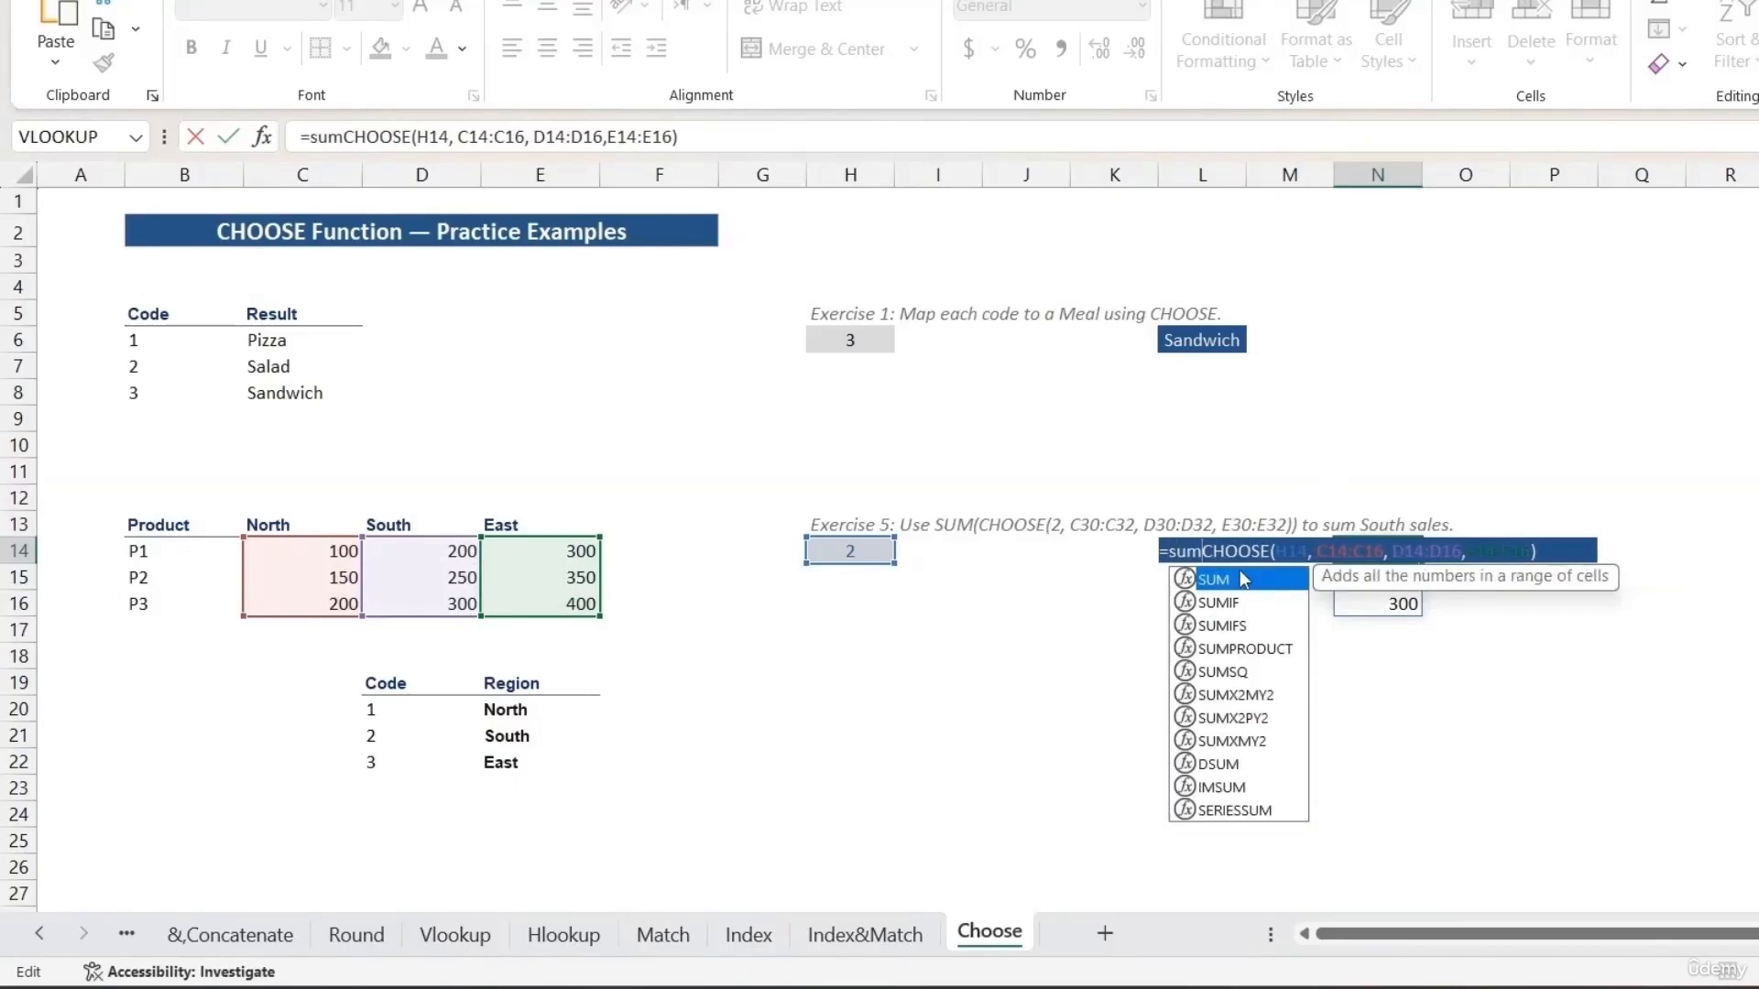
double_click(1243, 580)
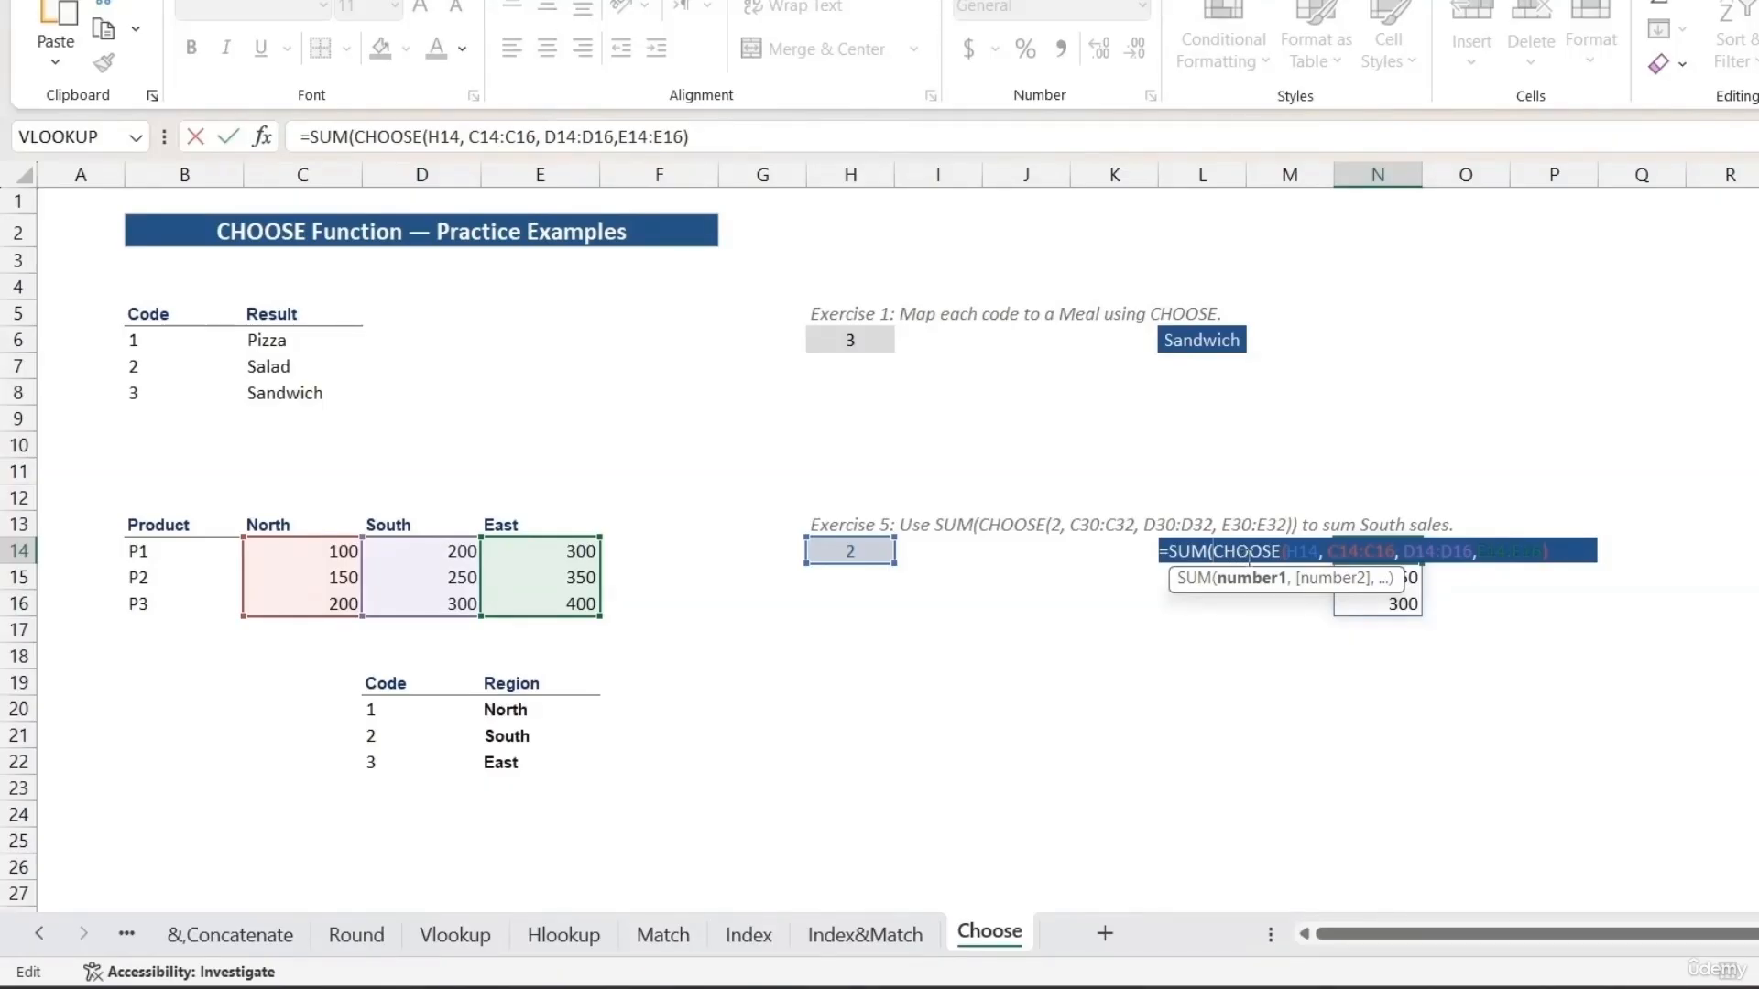
click(1546, 551)
key(Return)
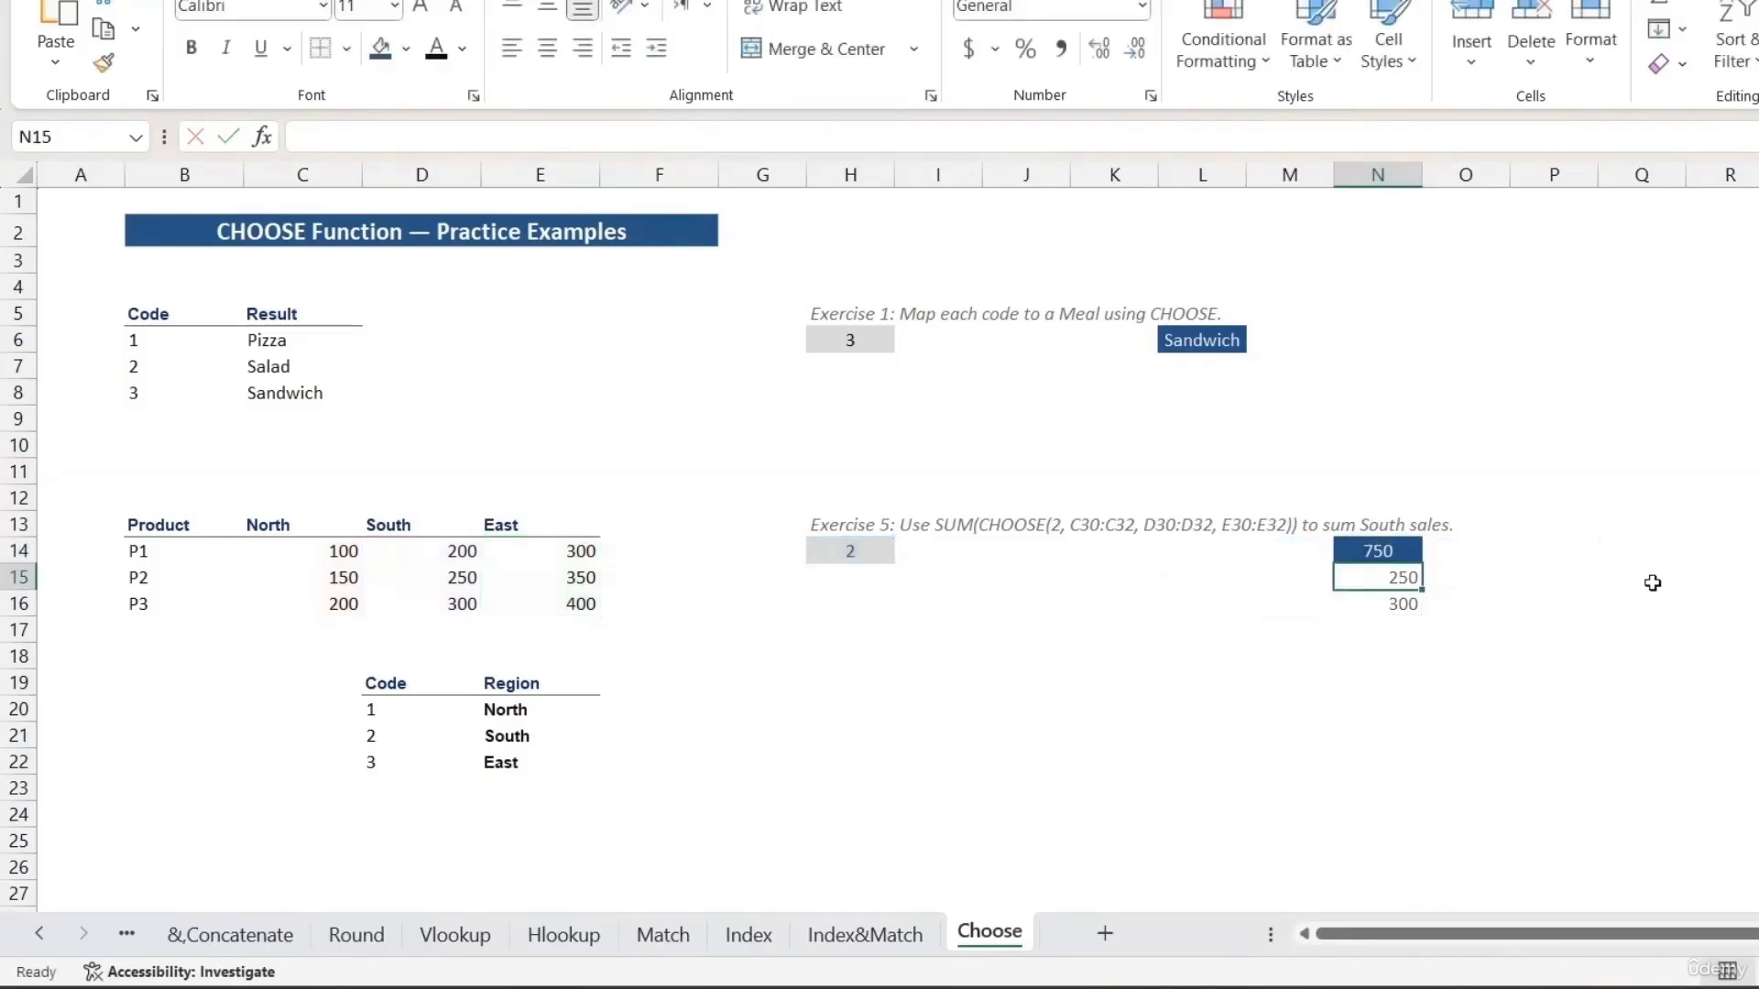
Review the SUM and CHOOSE formula in N14 and test it with region code 1 in H14.
click(1379, 553)
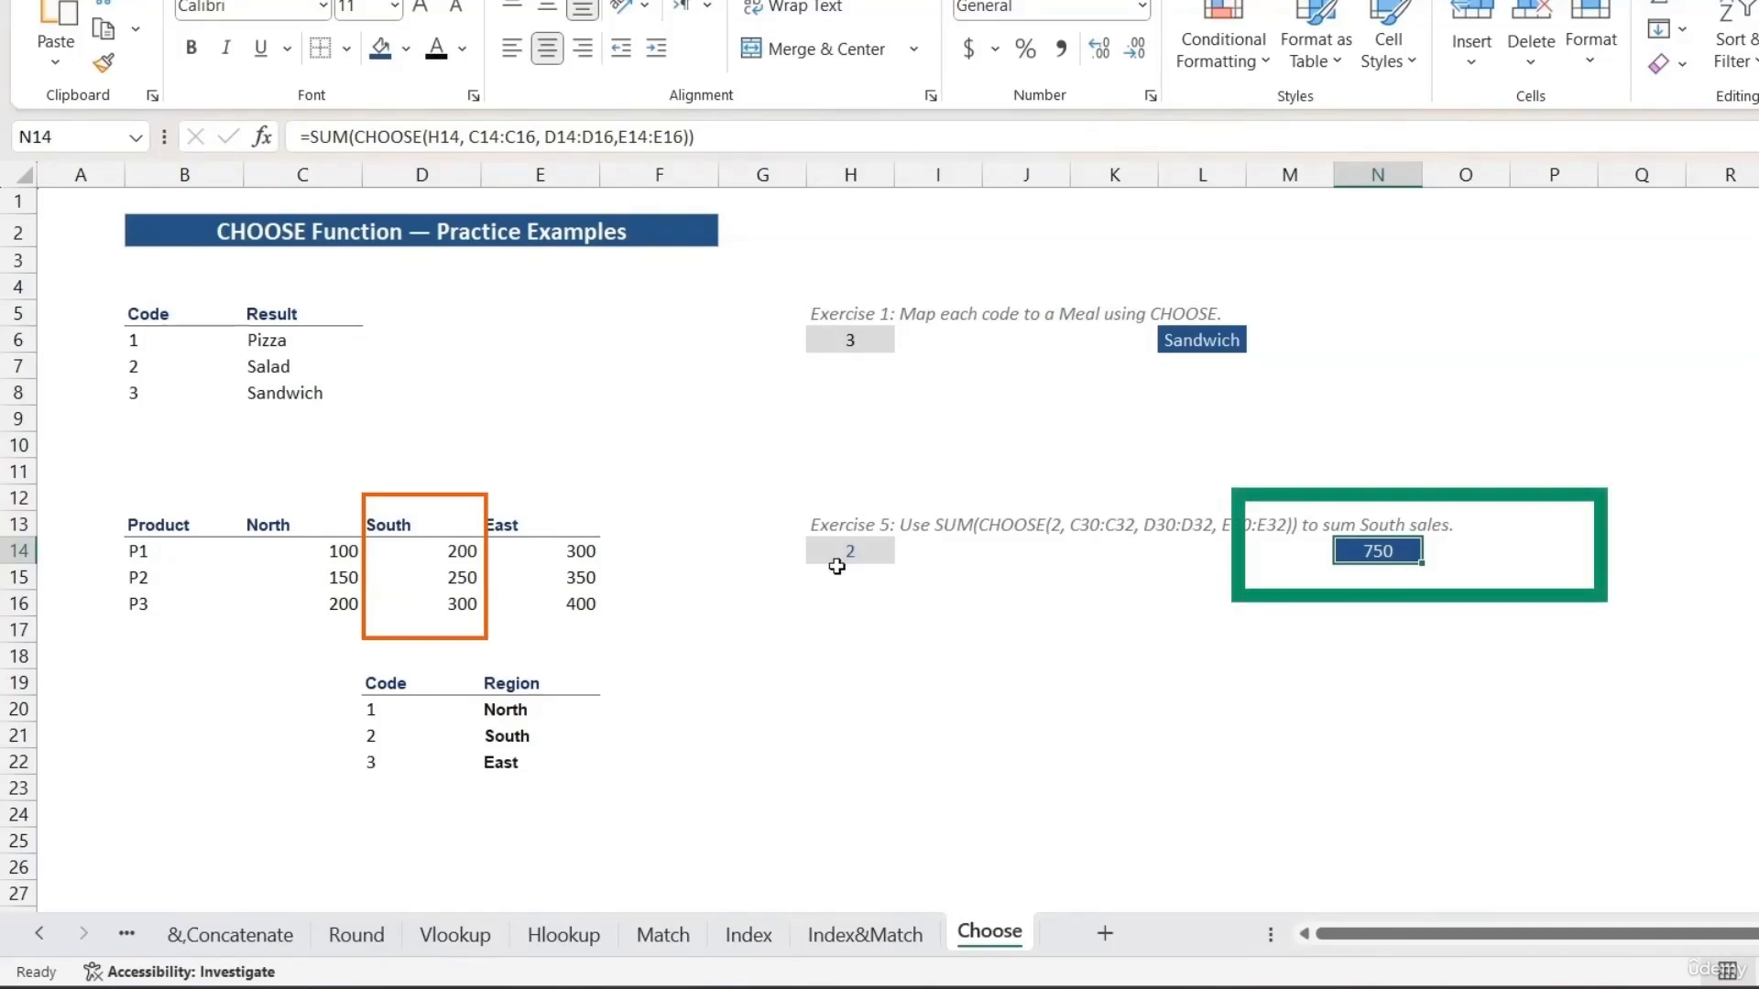
key(F2)
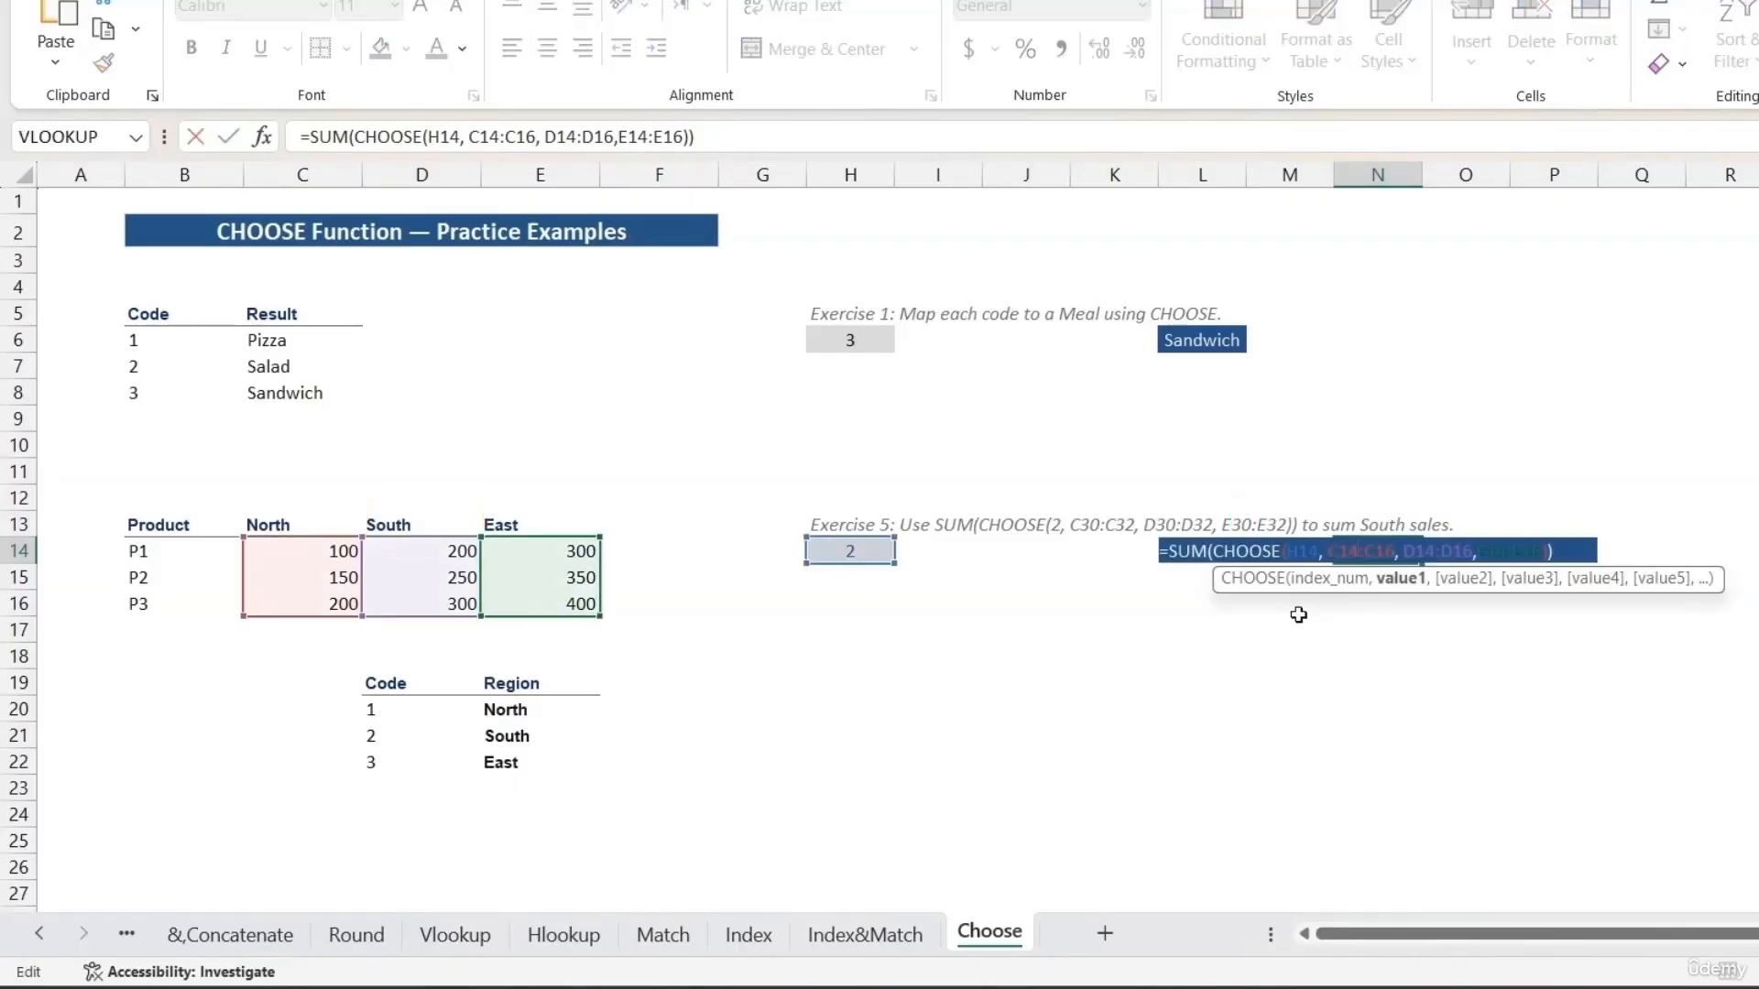
click(856, 554)
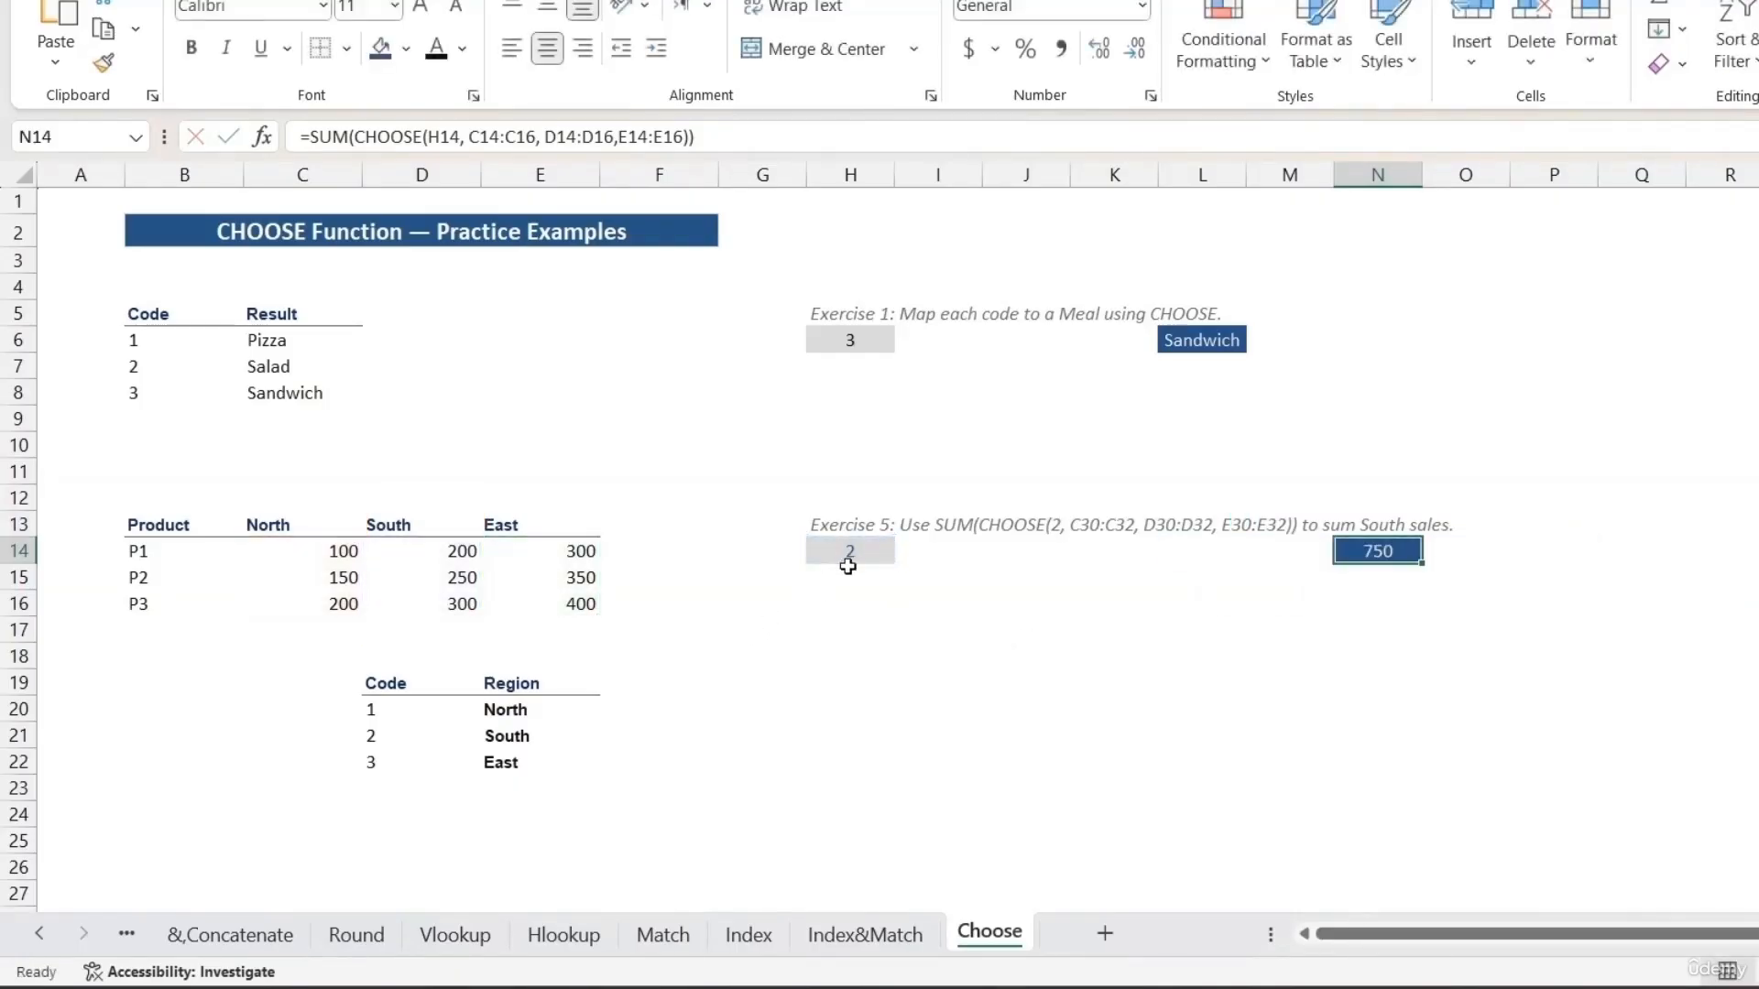
text(1)
key(Return)
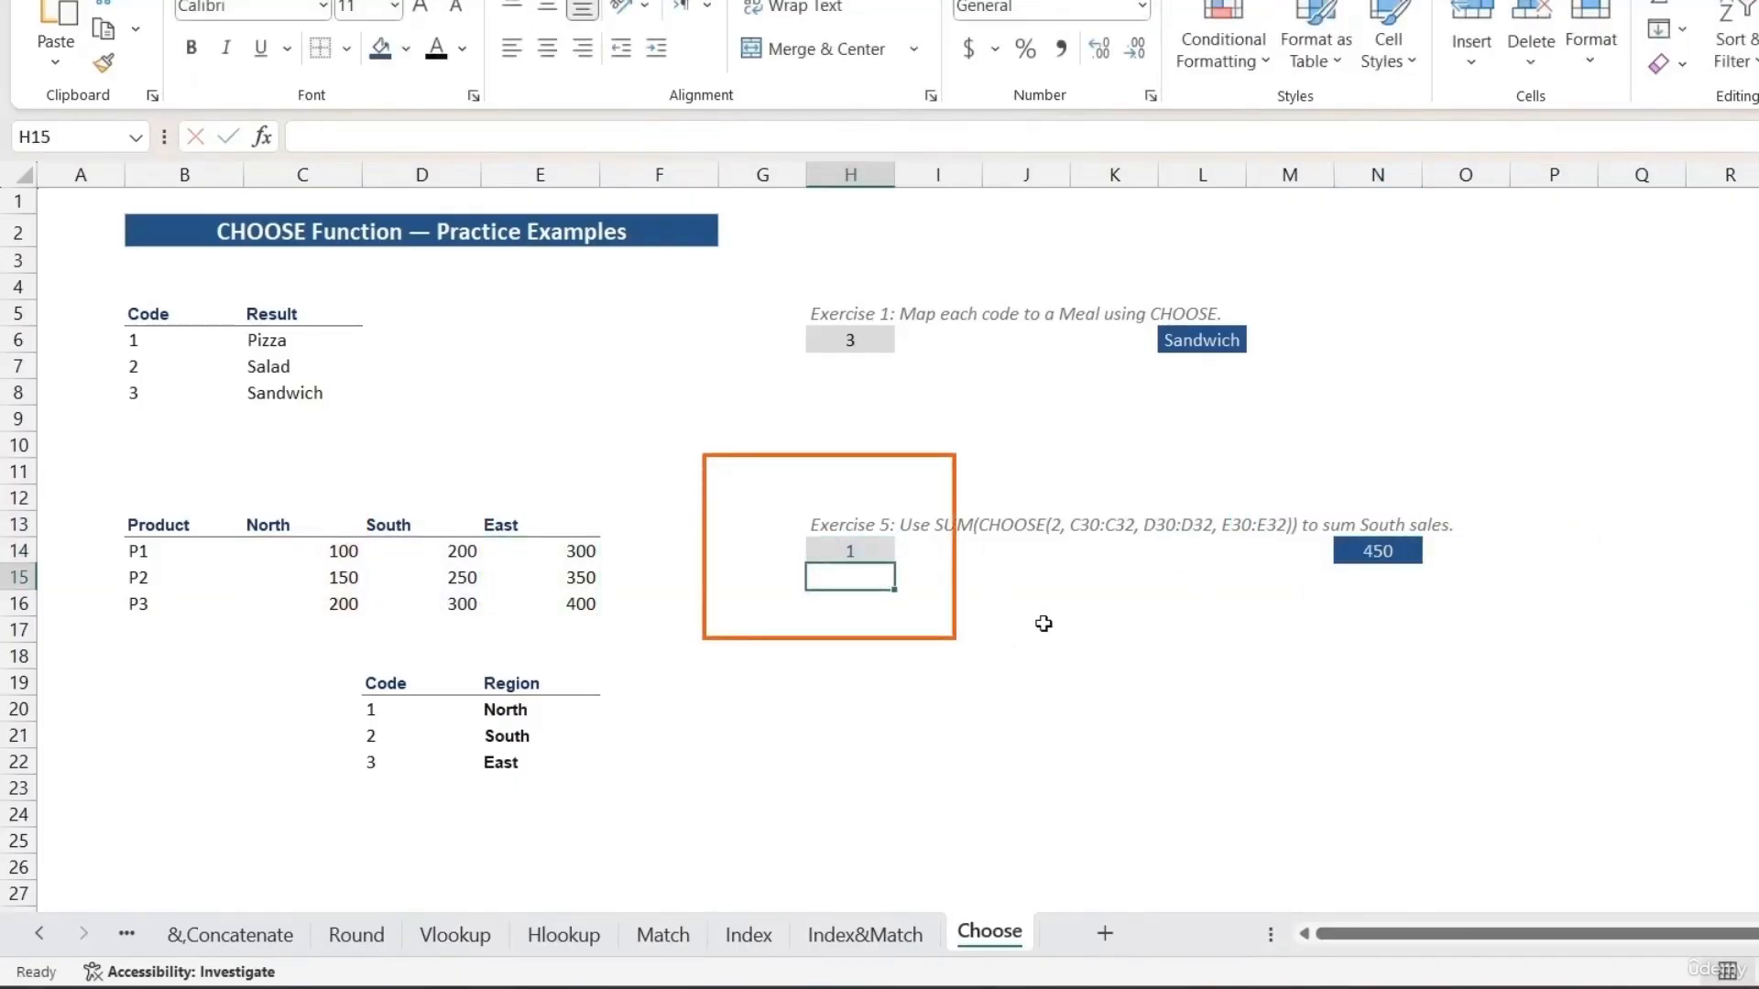
Set the region code in H14 to 3 to total the East sales.
click(847, 550)
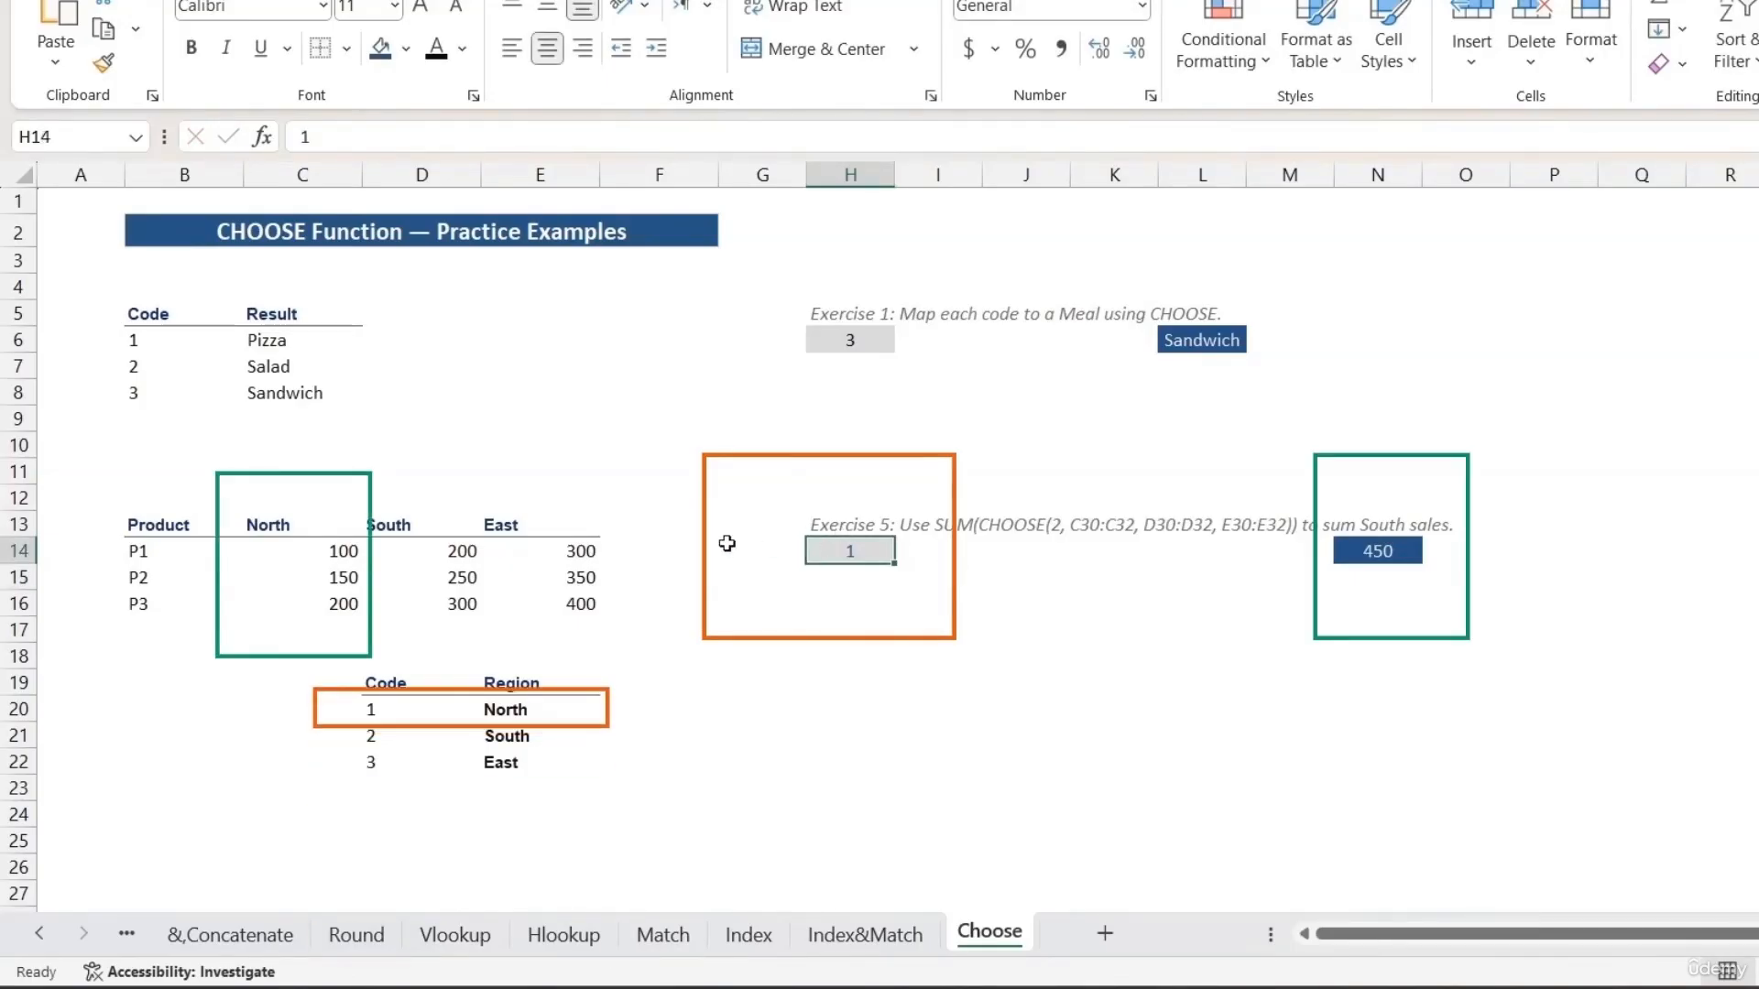
text(3)
key(Return)
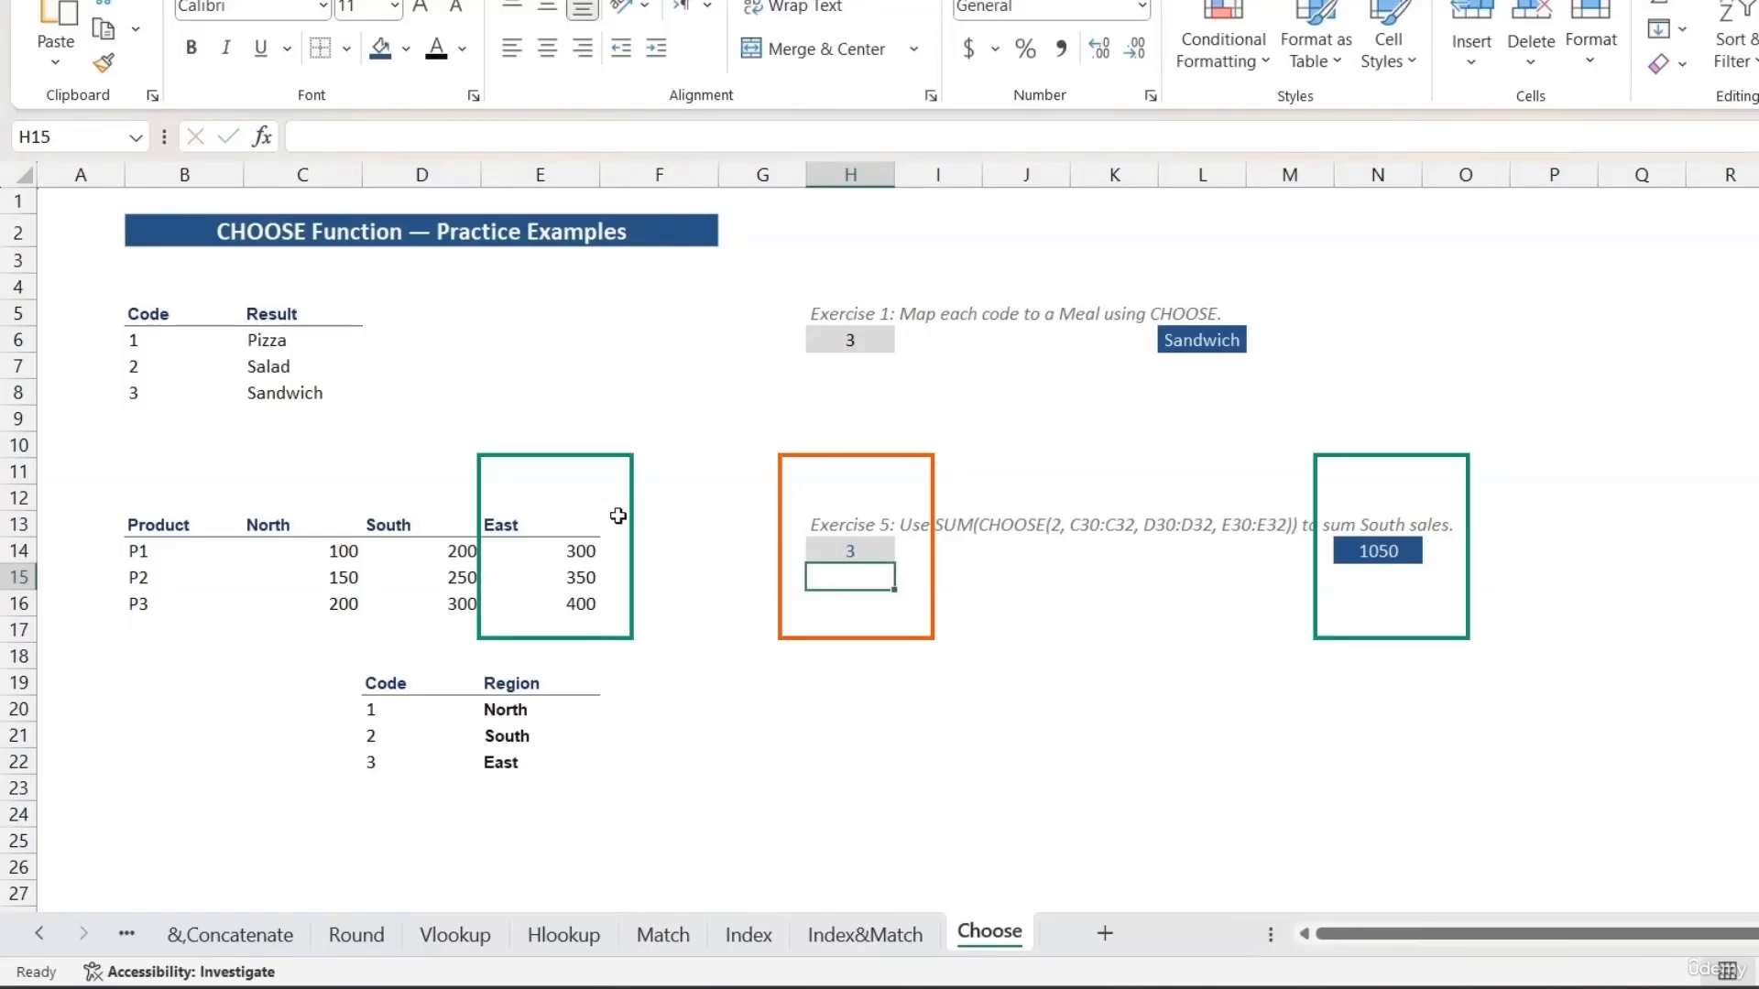
click(815, 545)
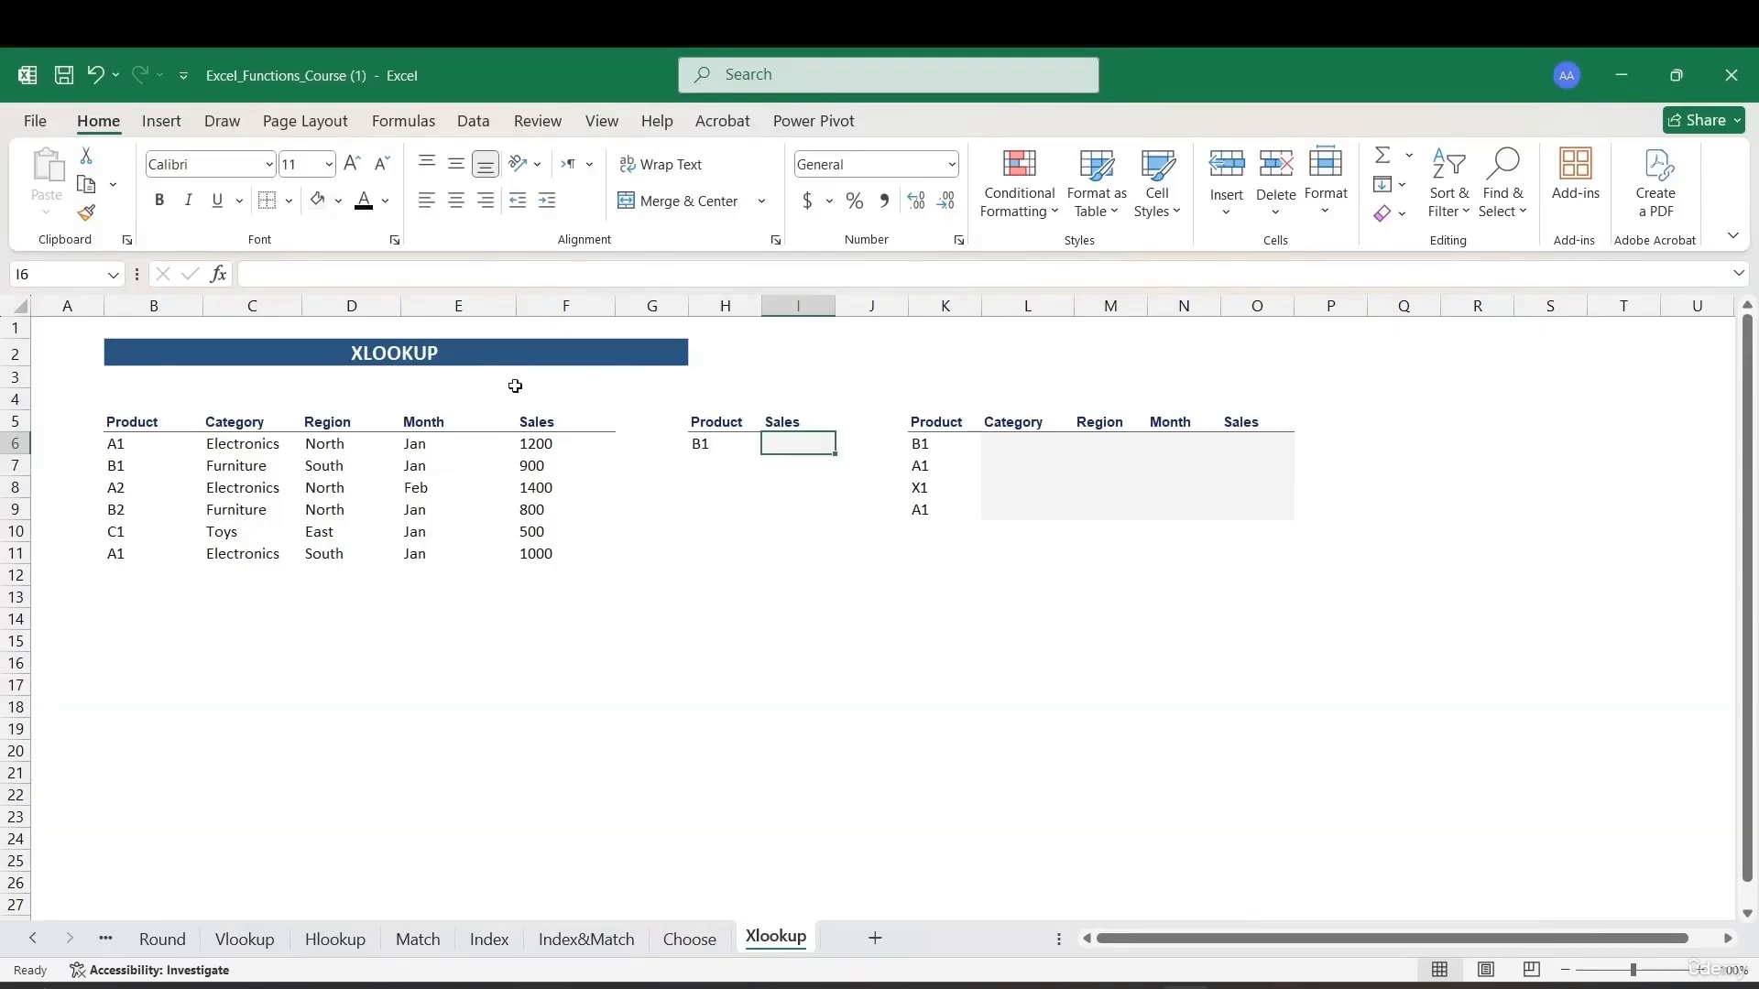
Review the VLOOKUP formula in J6 of the Vlookup sheet and the INDEX and MATCH formula in J6 of the Index&Match sheet.
click(513, 353)
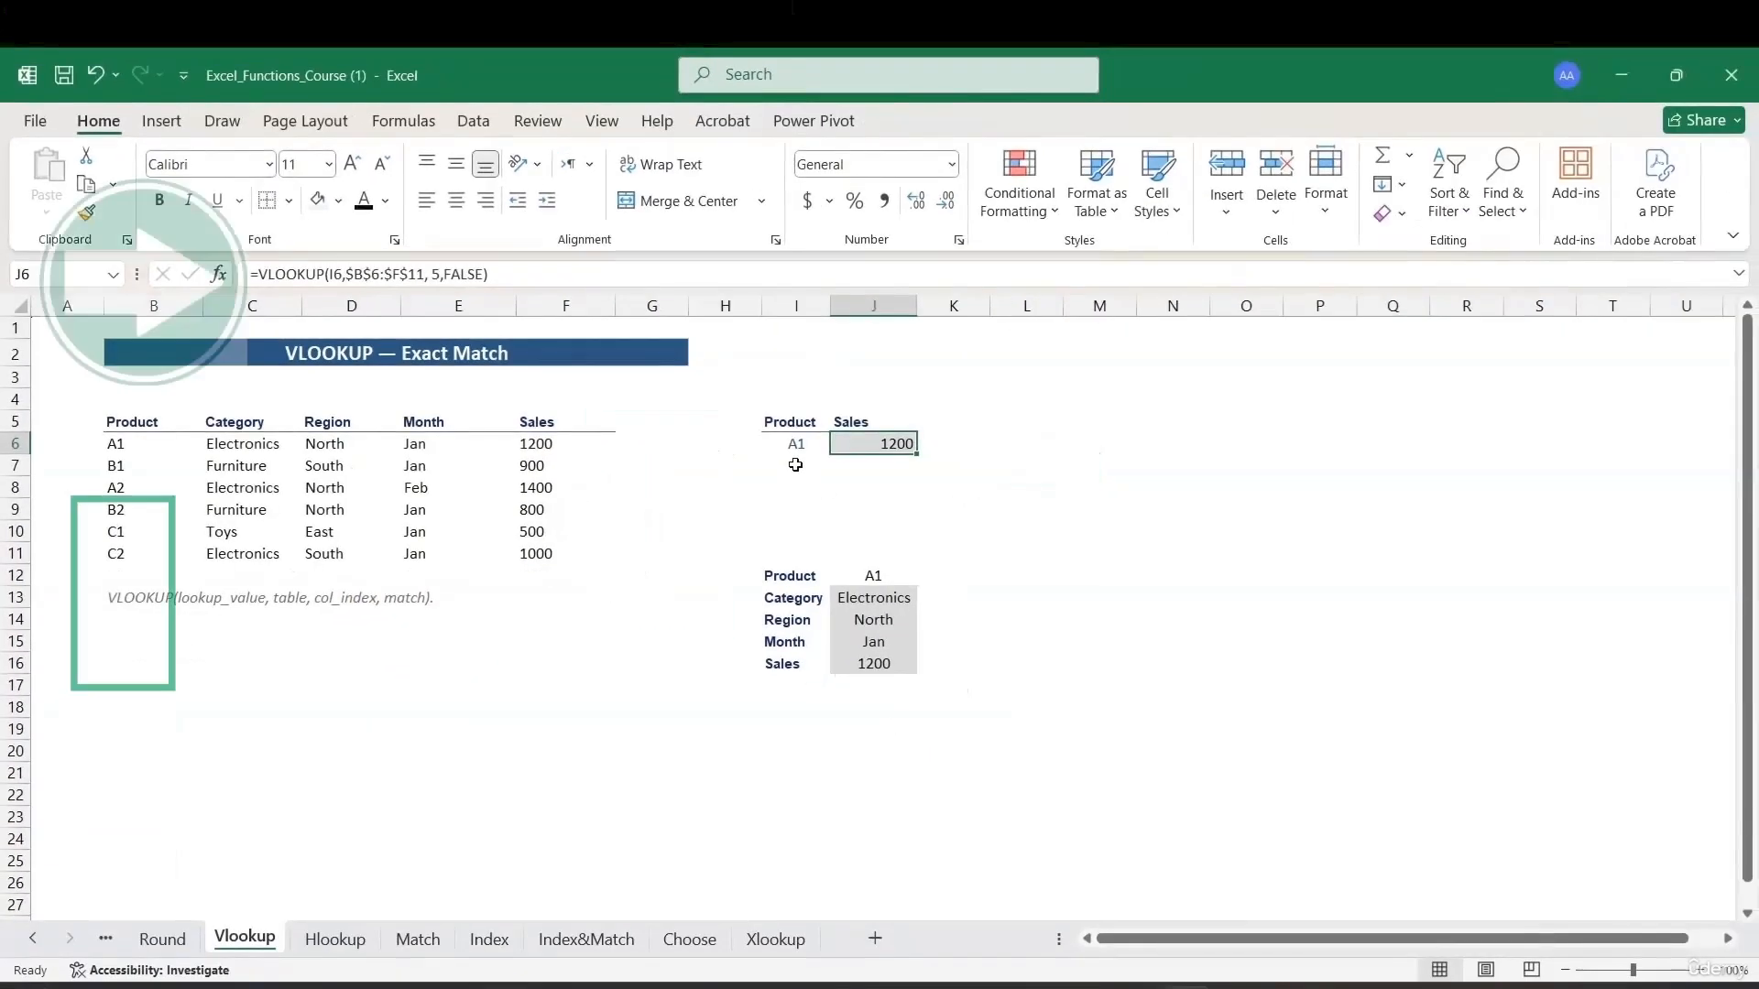
double_click(855, 443)
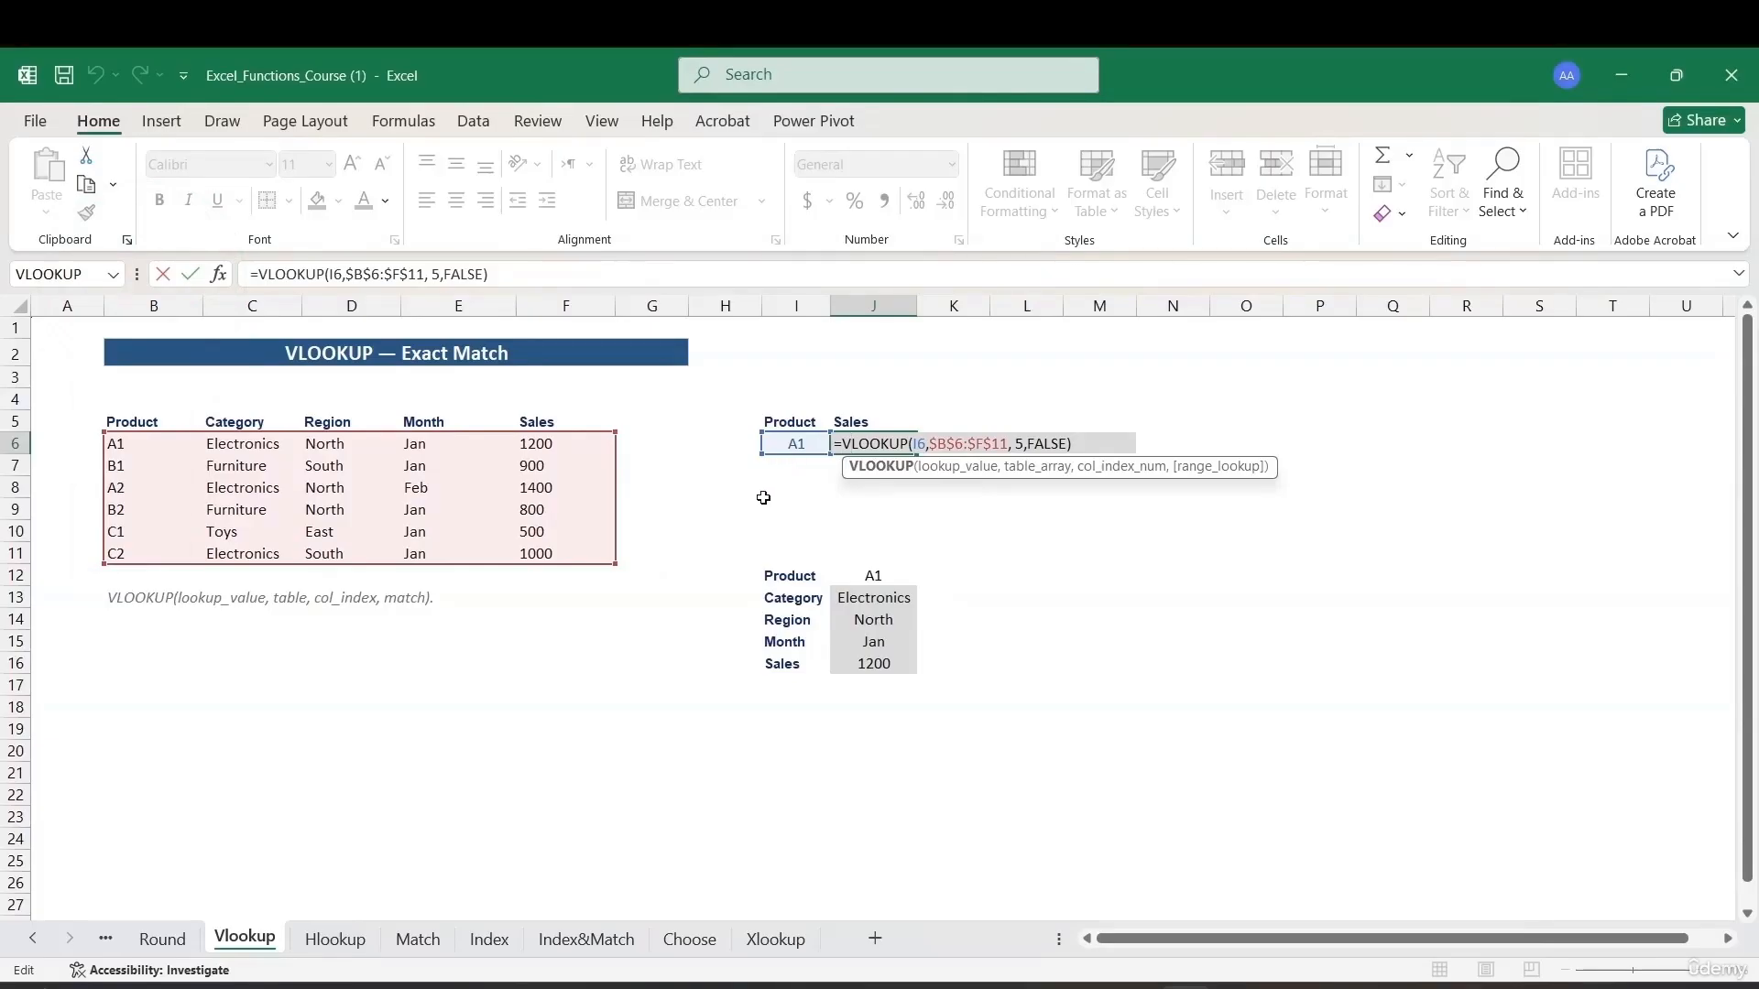
click(1020, 443)
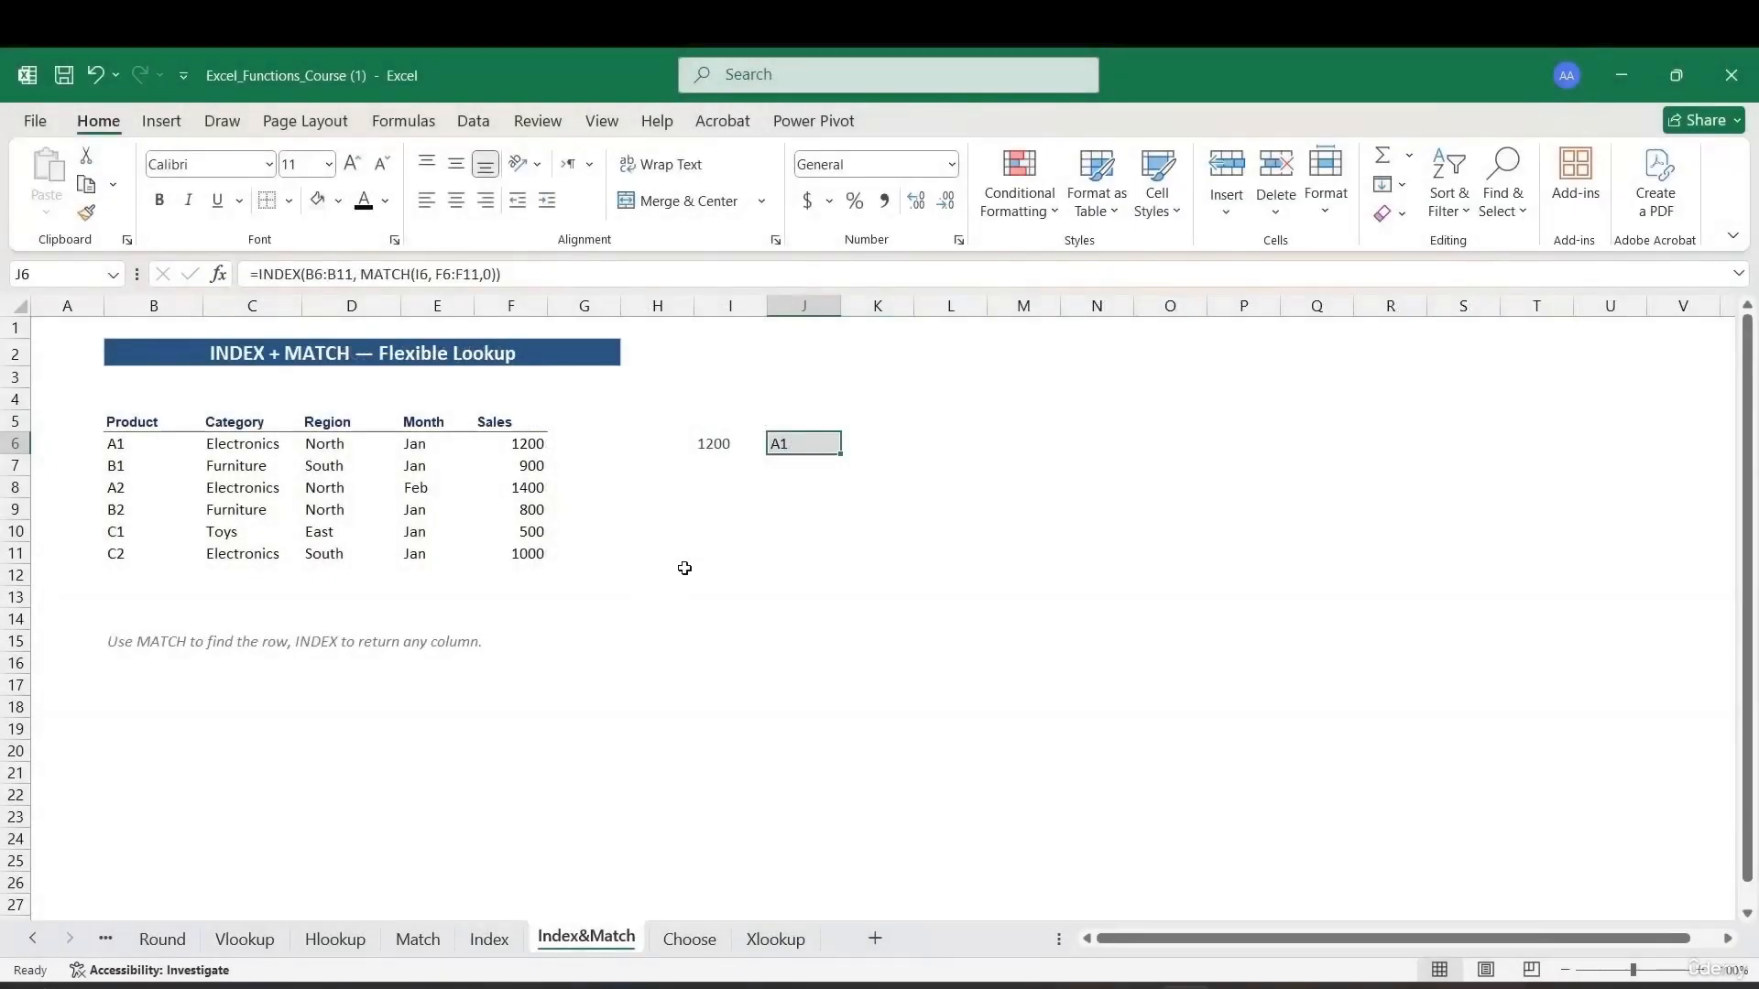
double_click(800, 448)
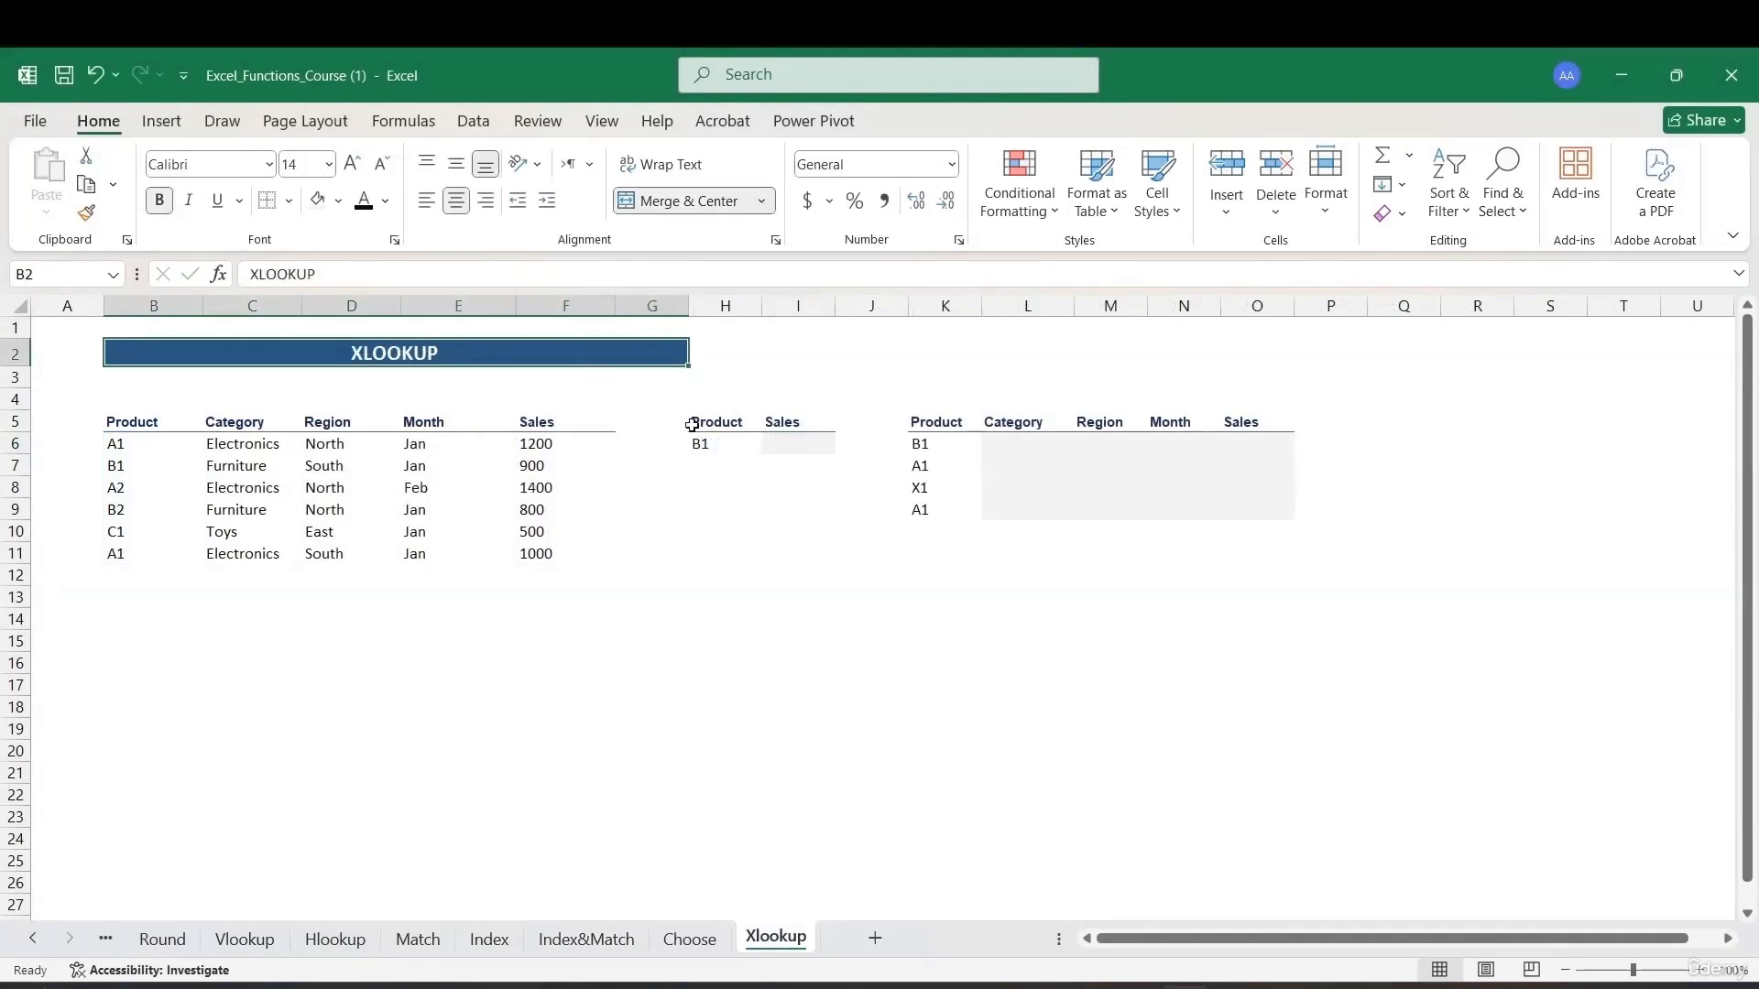
Enter =XLOOKUP(H6,B6:B11,F6:F11) in I6 of the Xlookup sheet to return the product's sales.
click(773, 446)
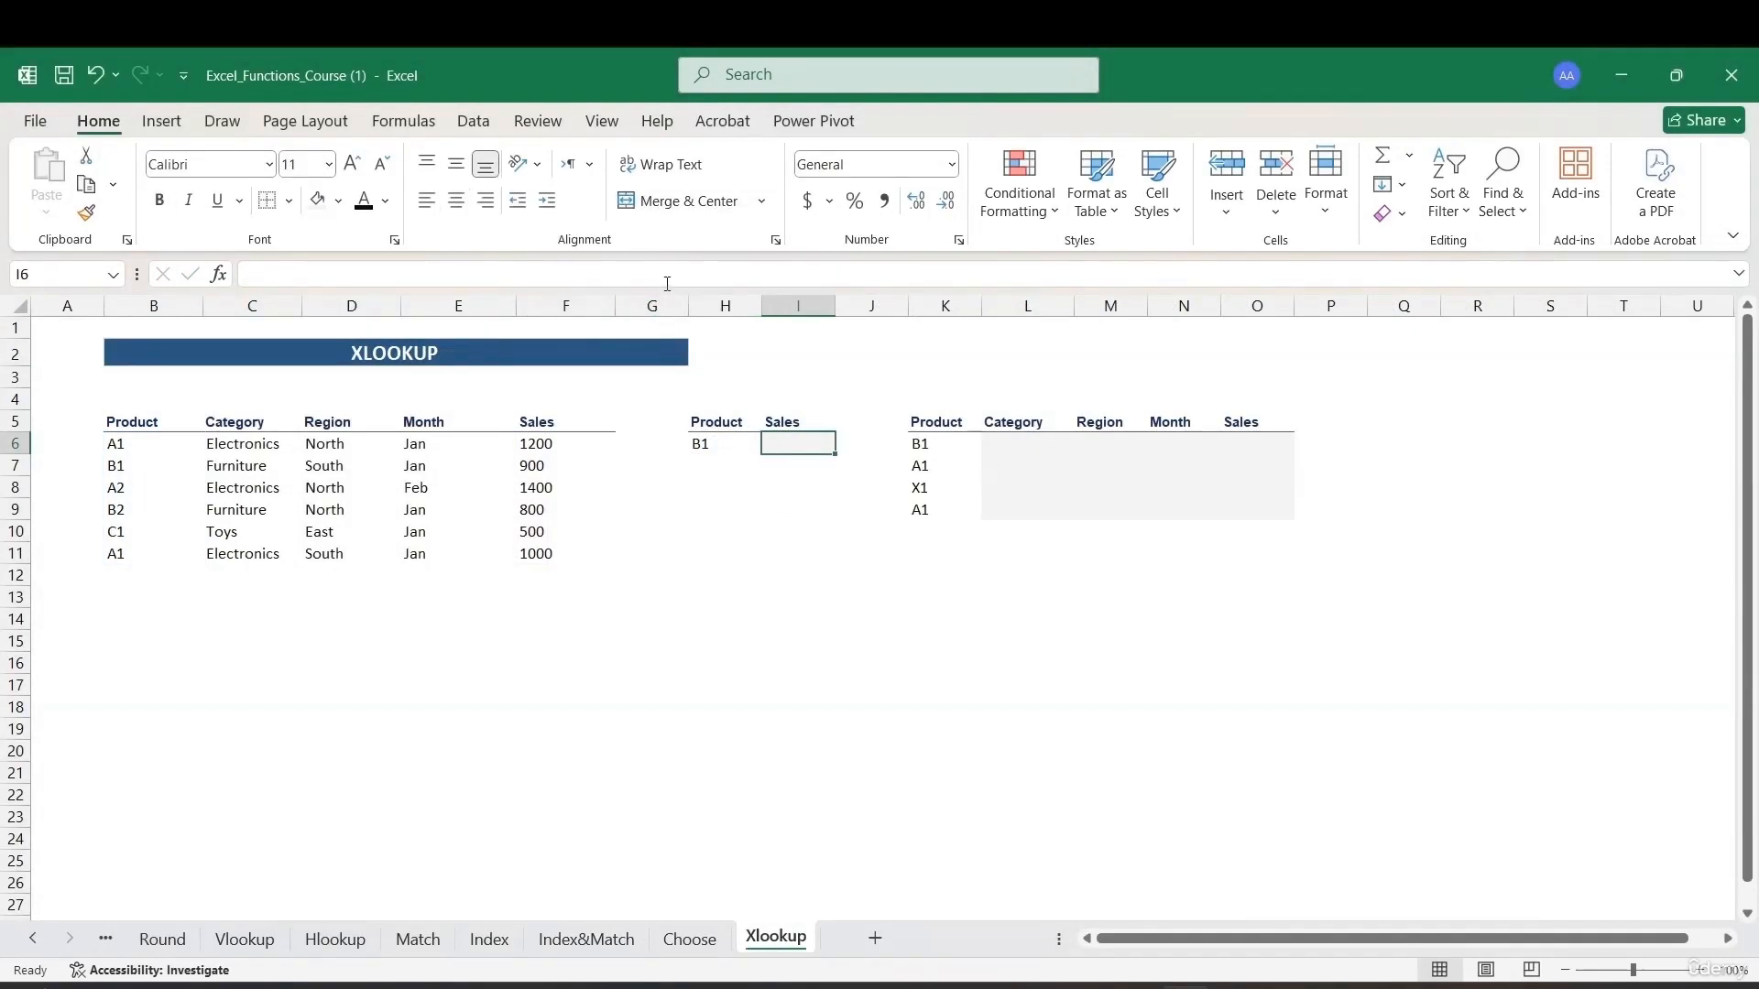
click(667, 280)
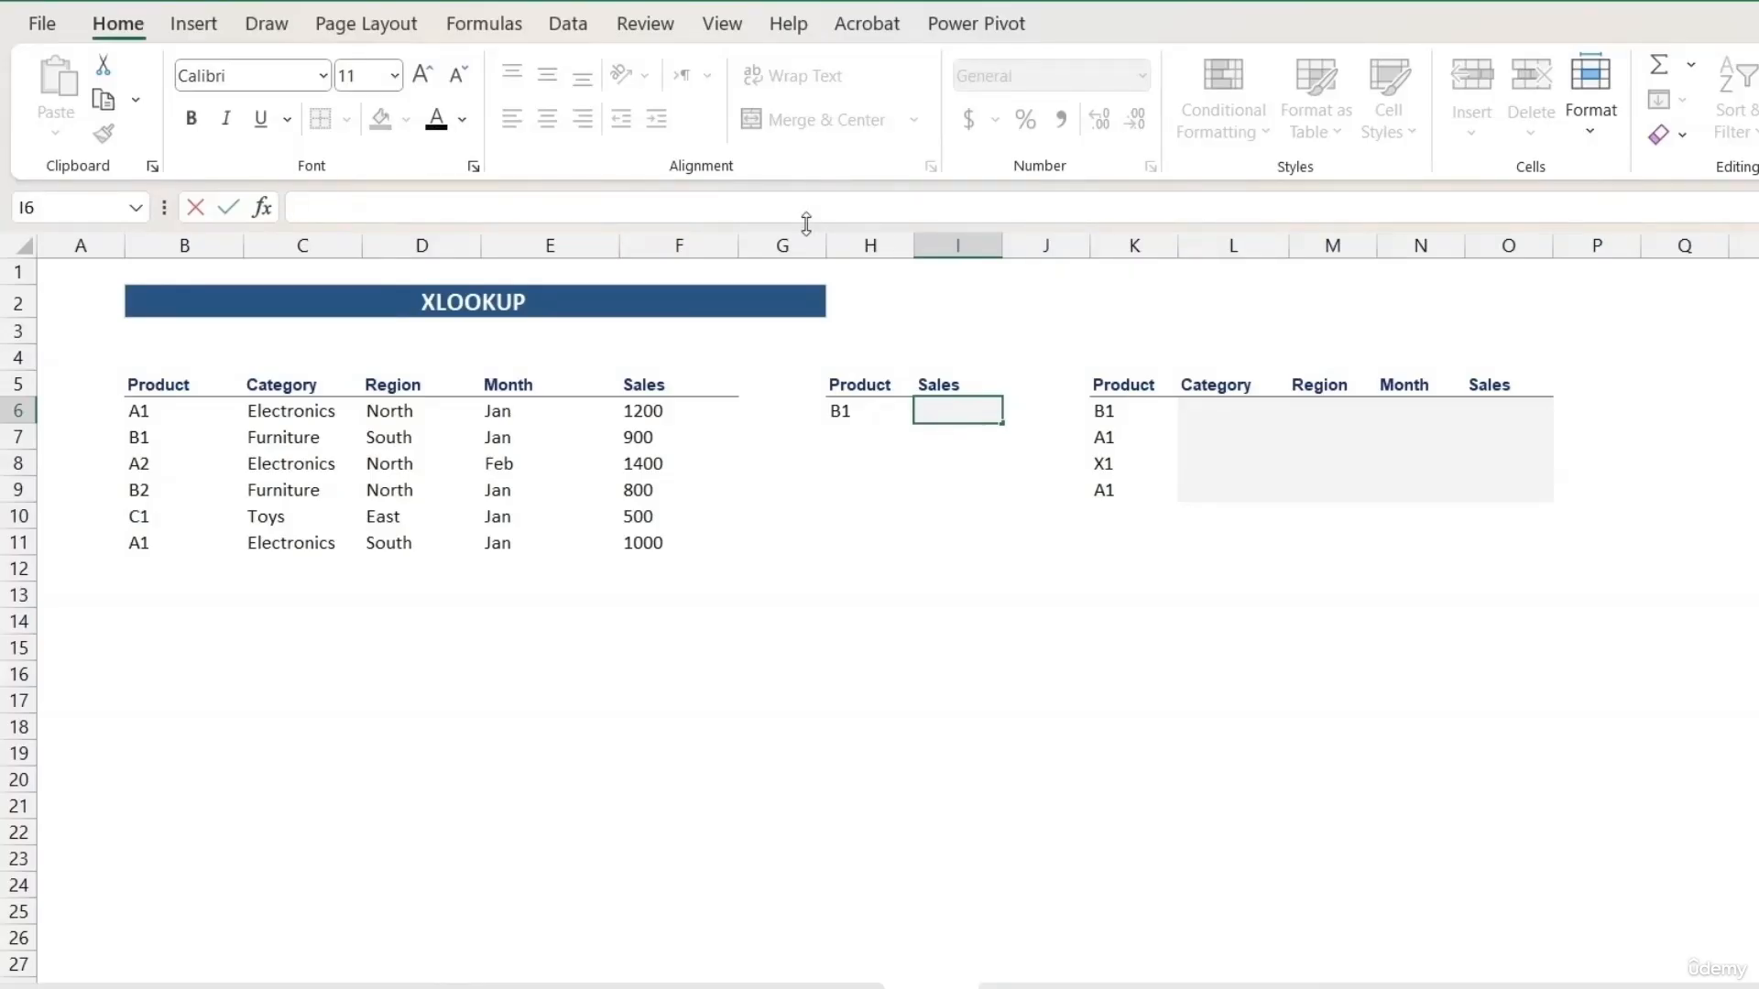
text(=X)
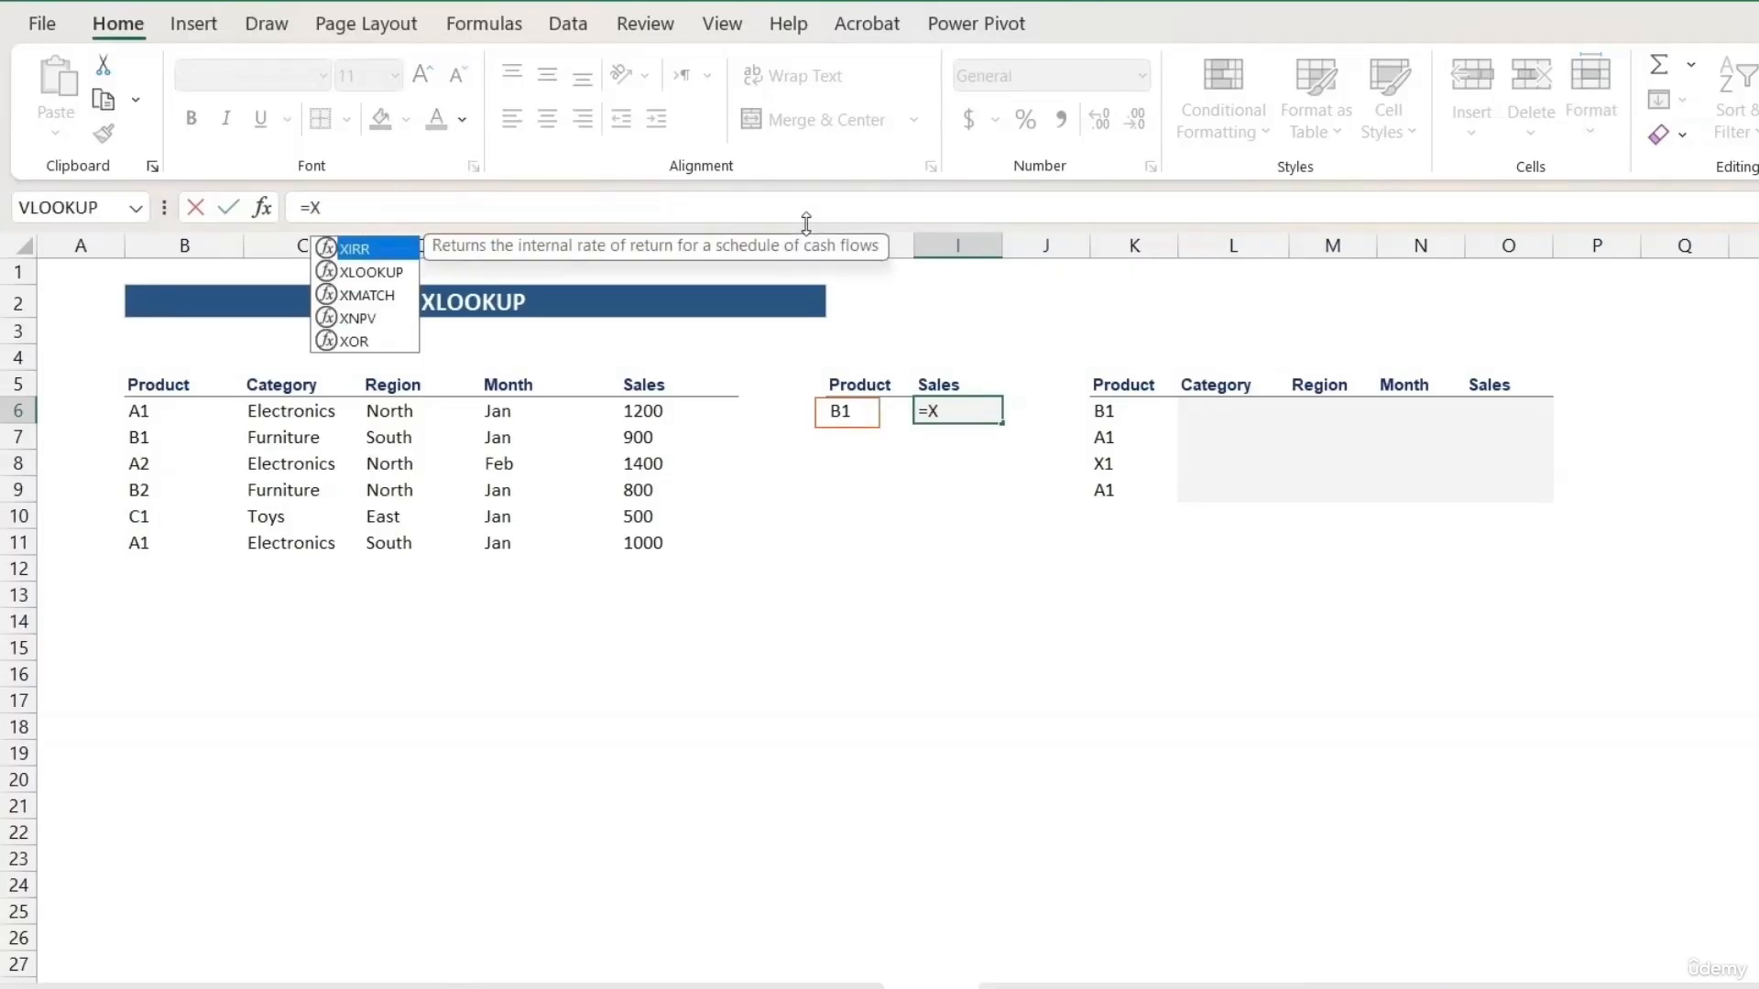
double_click(334, 272)
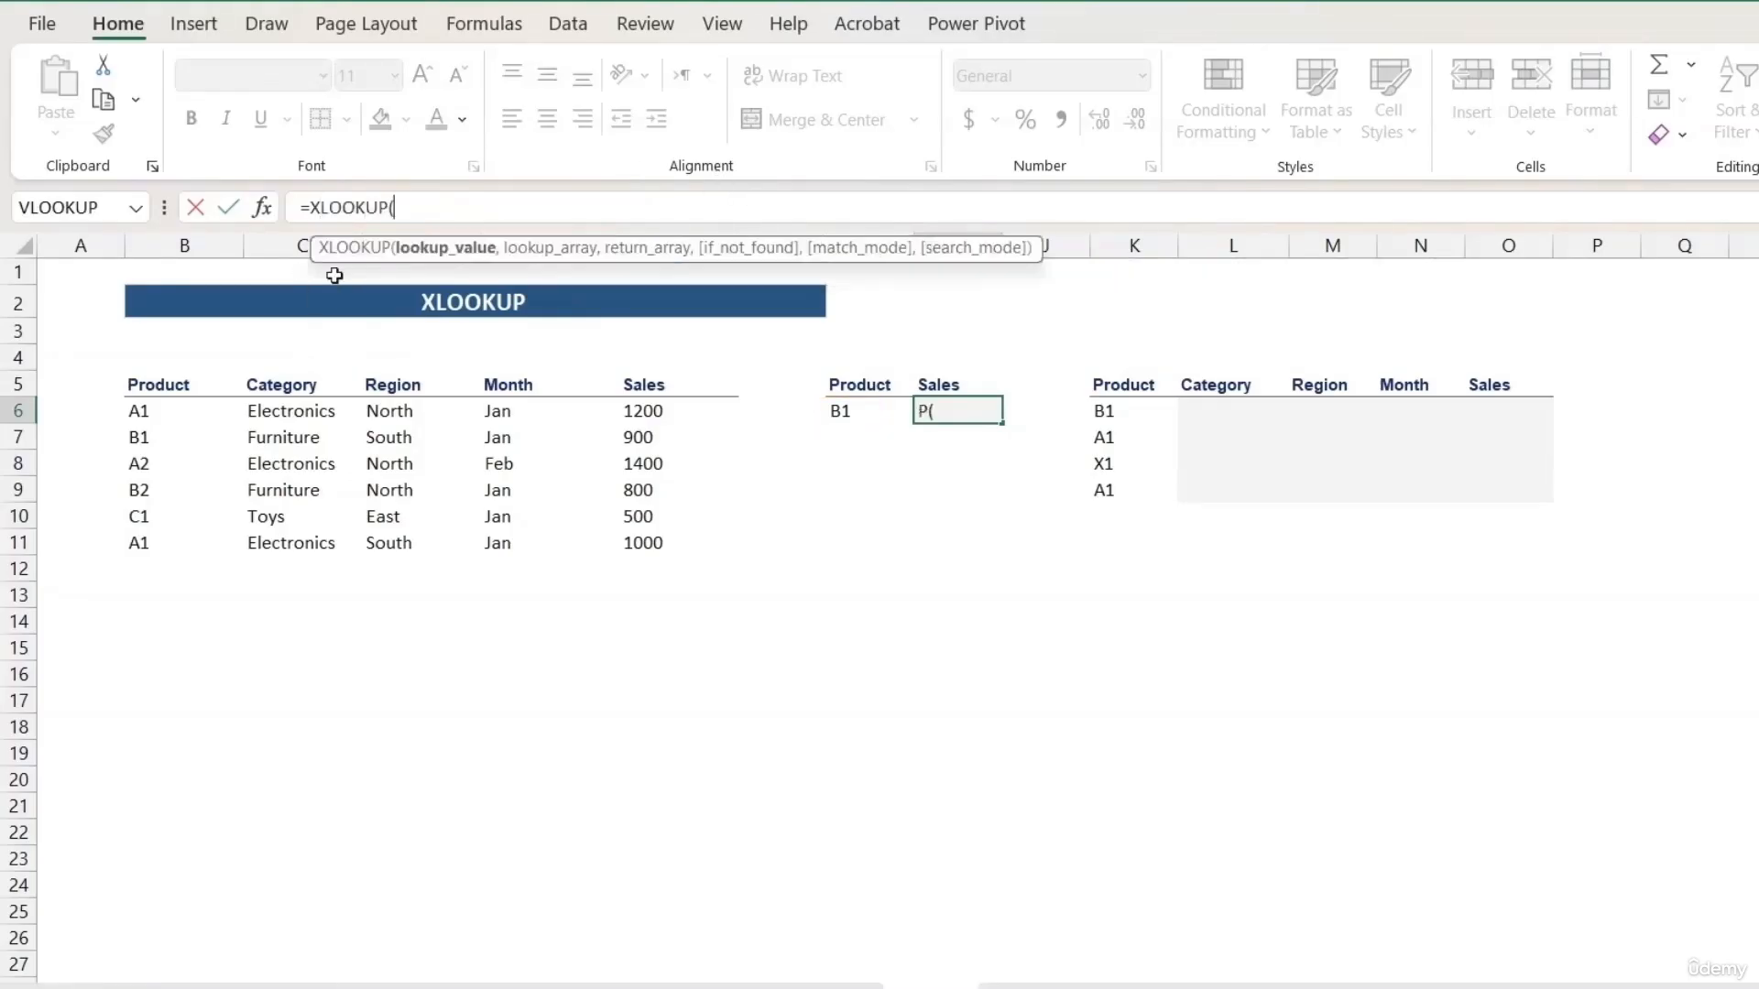
click(870, 433)
click(866, 412)
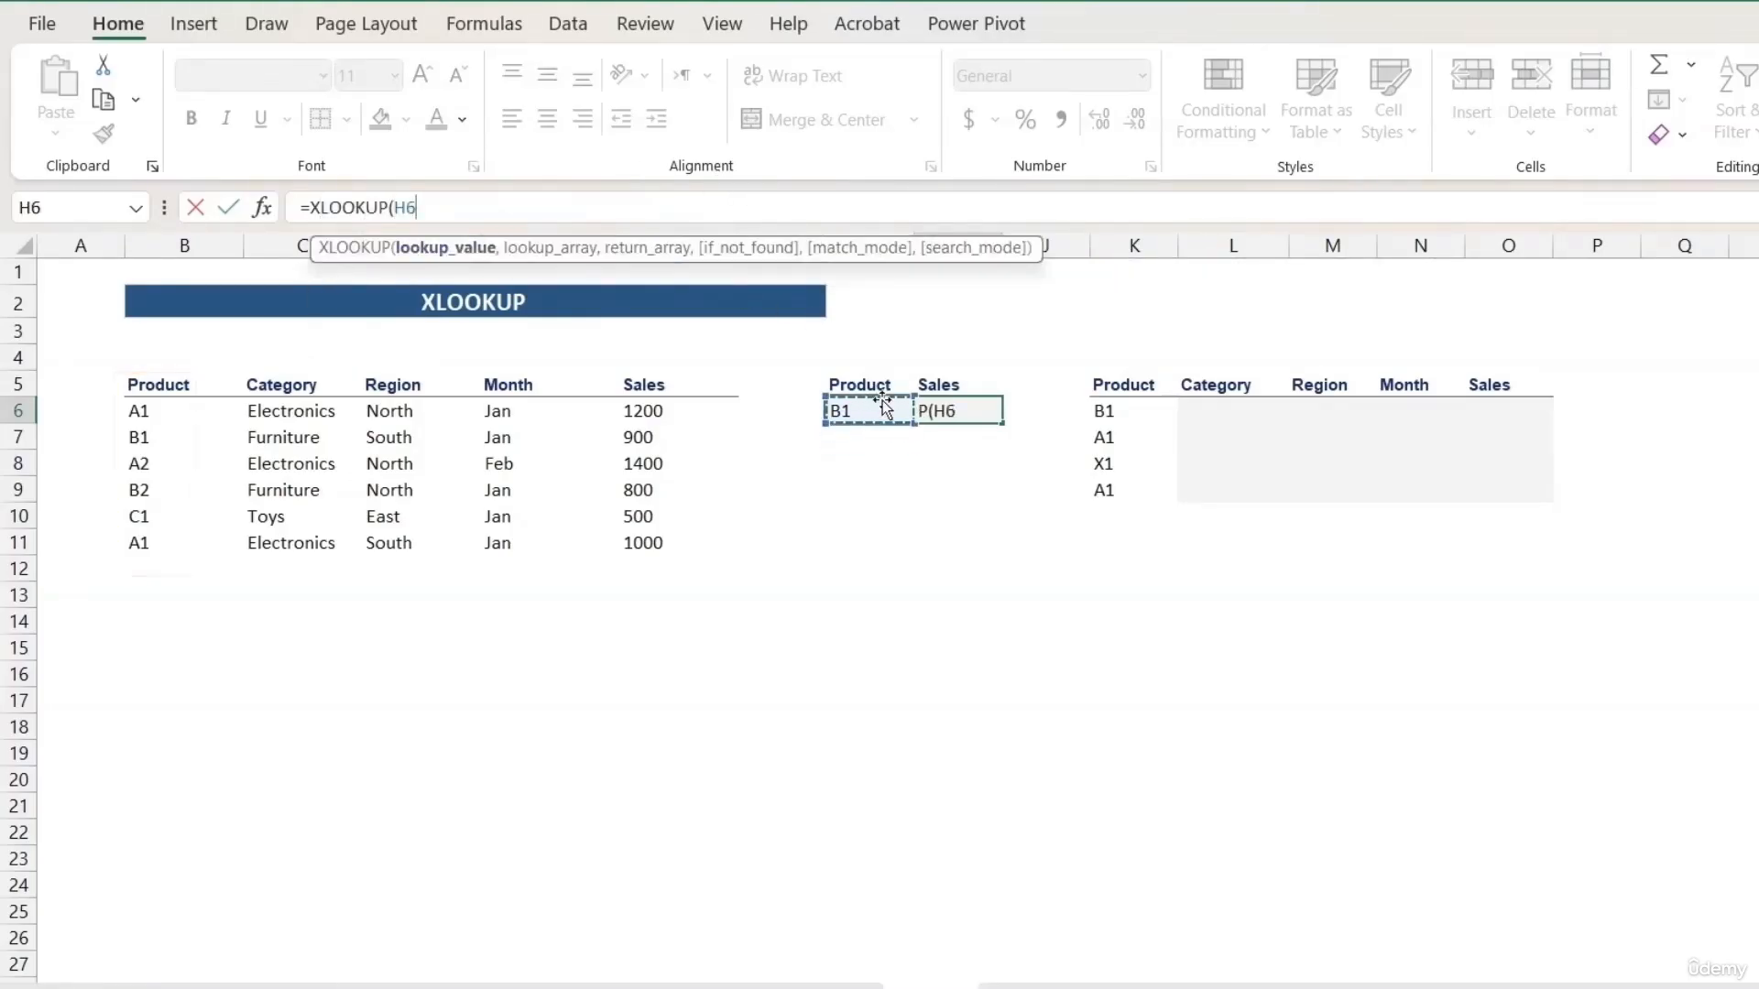
text(,)
drag(154, 412, 174, 538)
text(,)
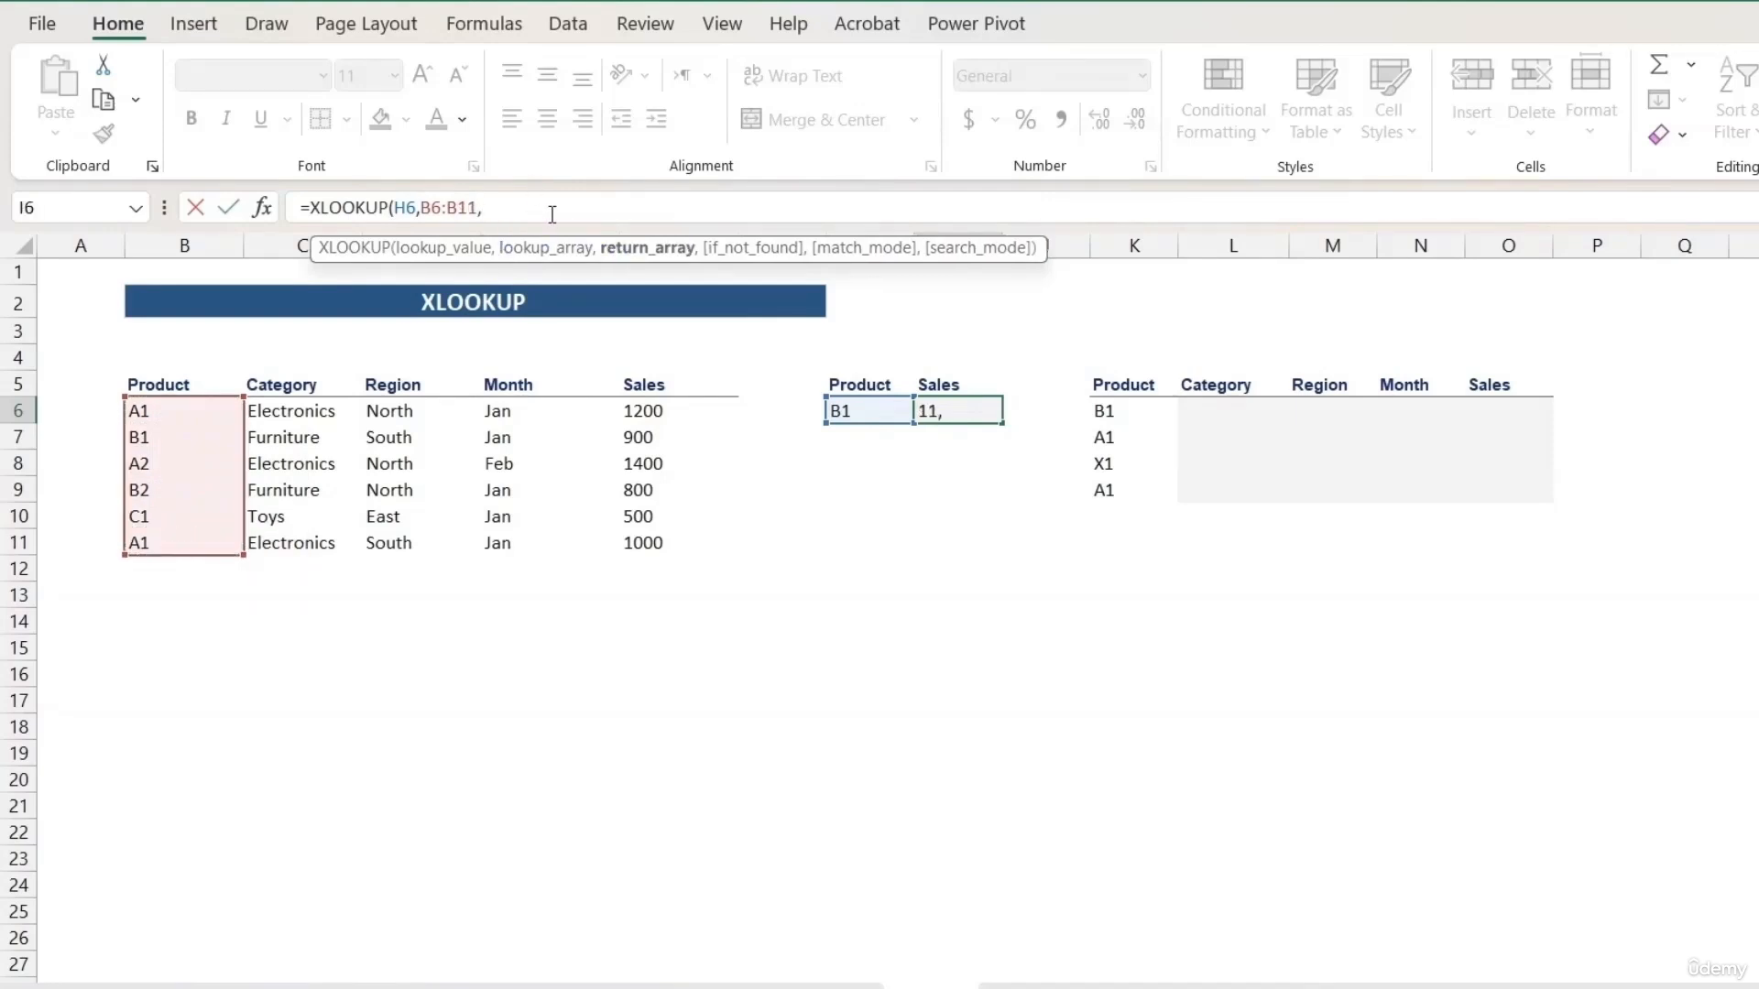
drag(658, 418, 646, 535)
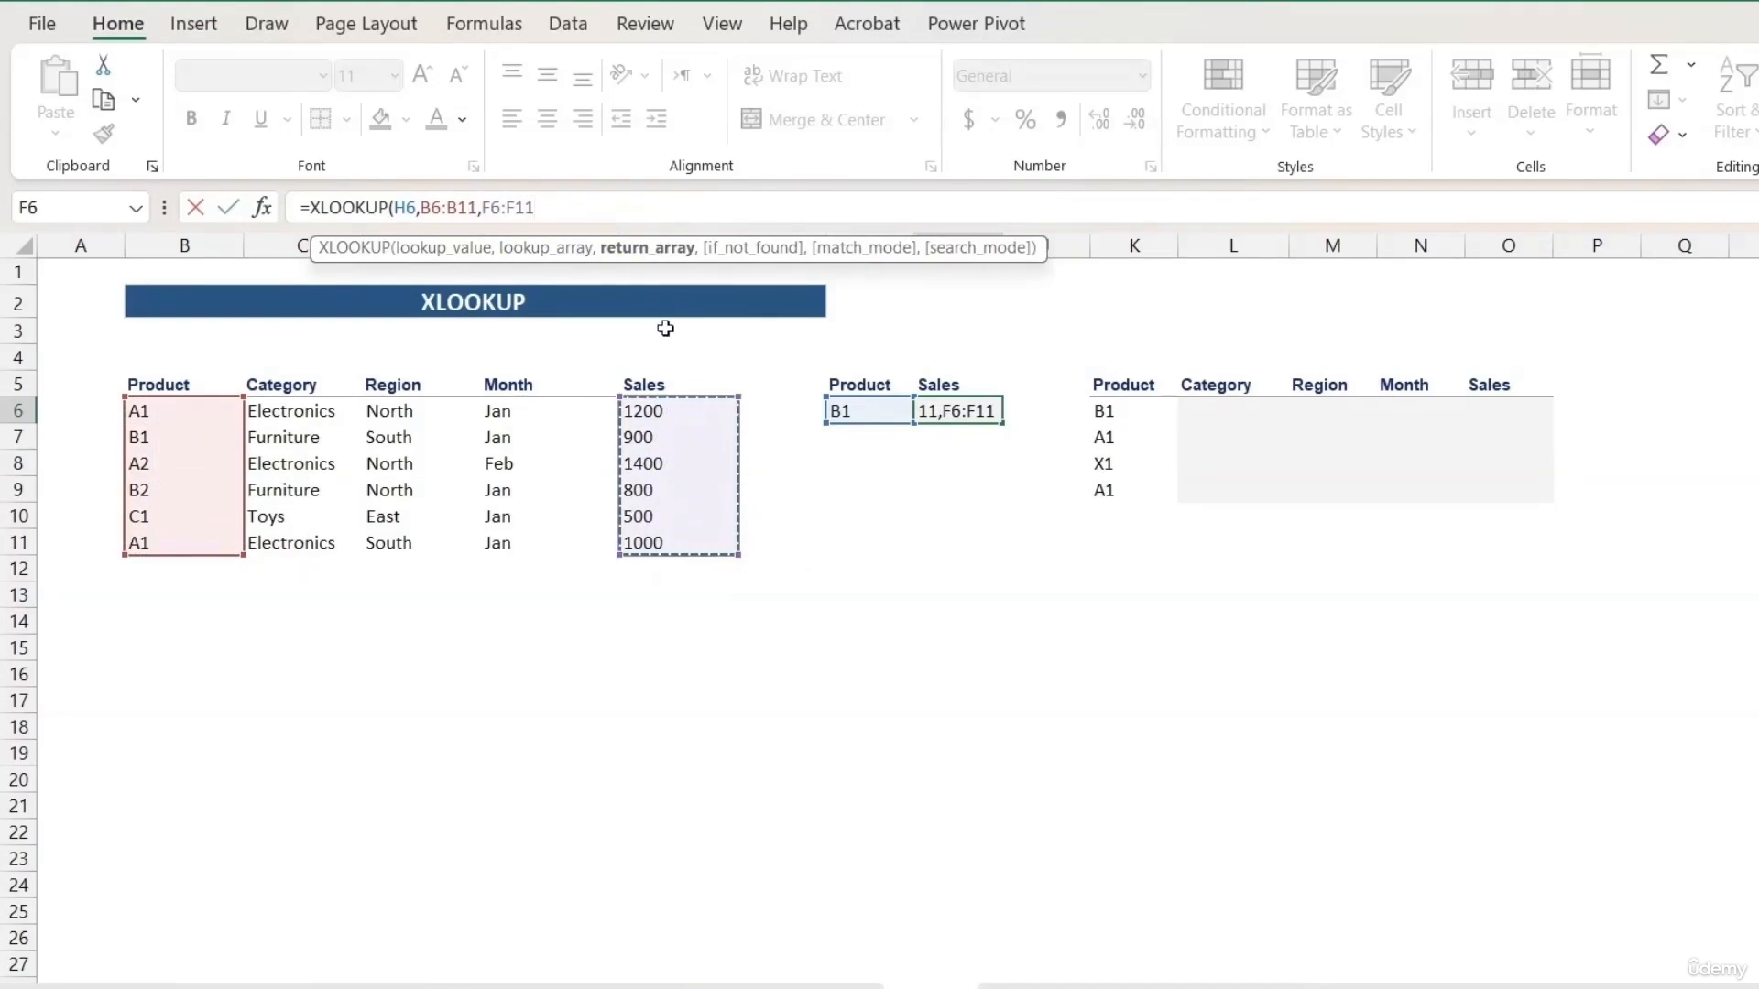
text())
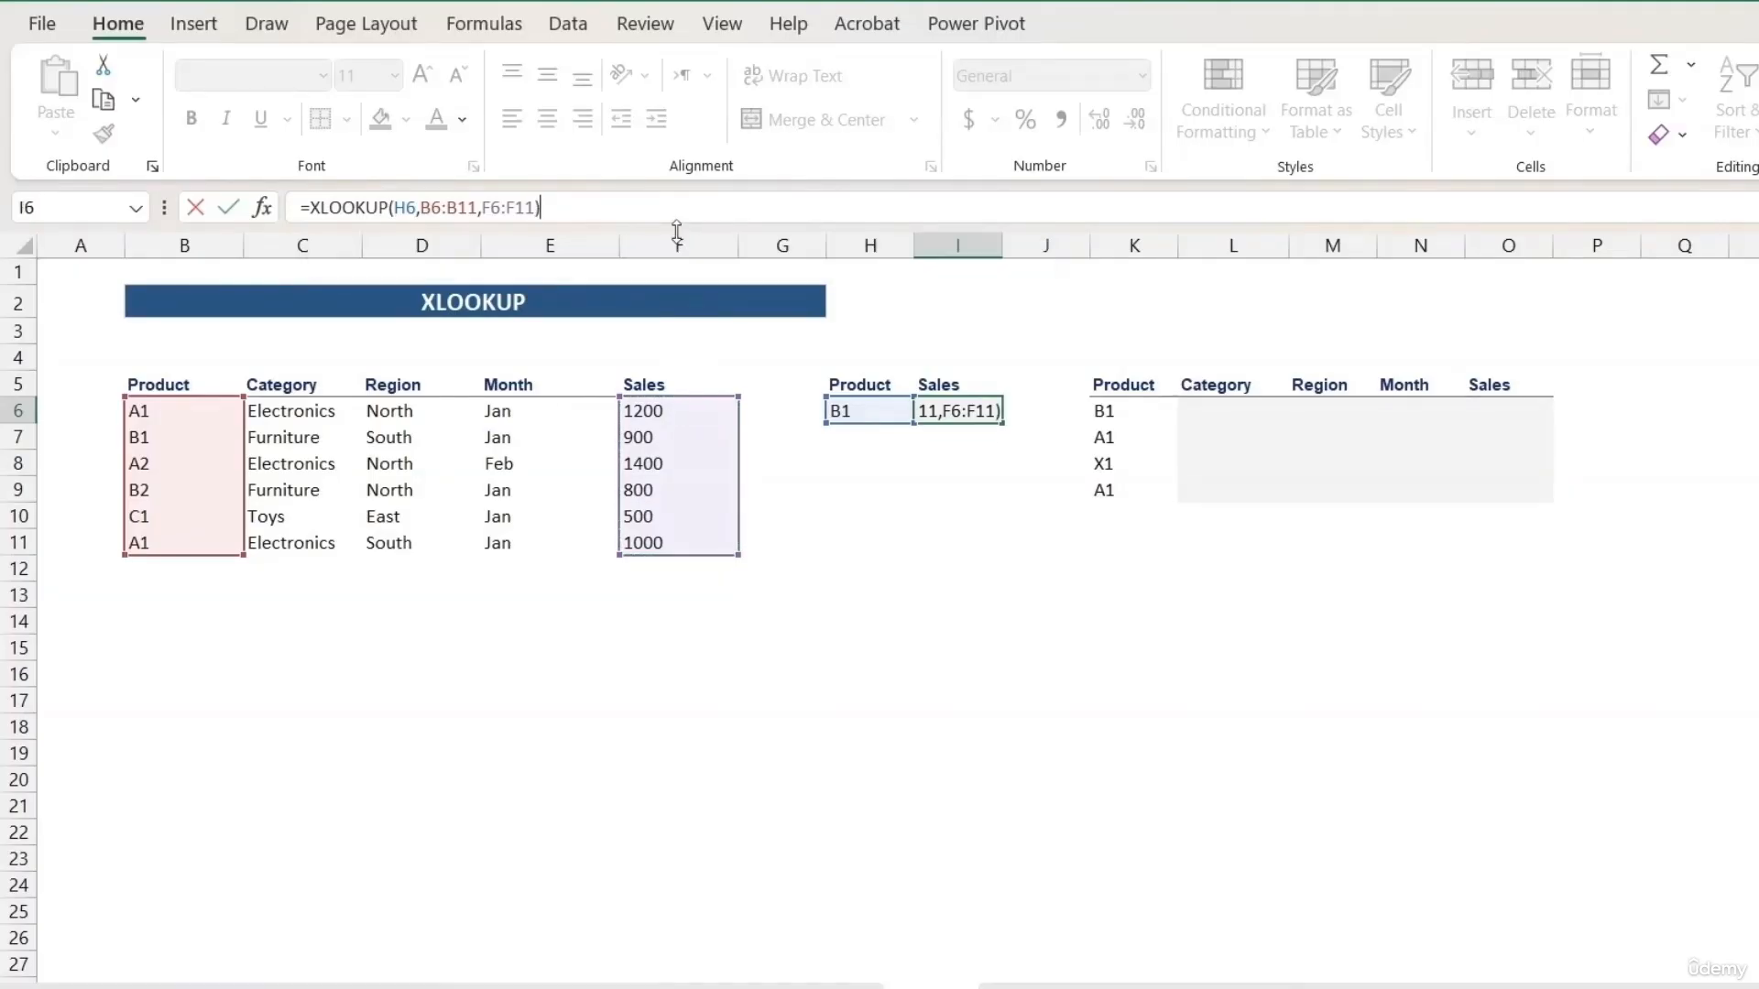
key(Return)
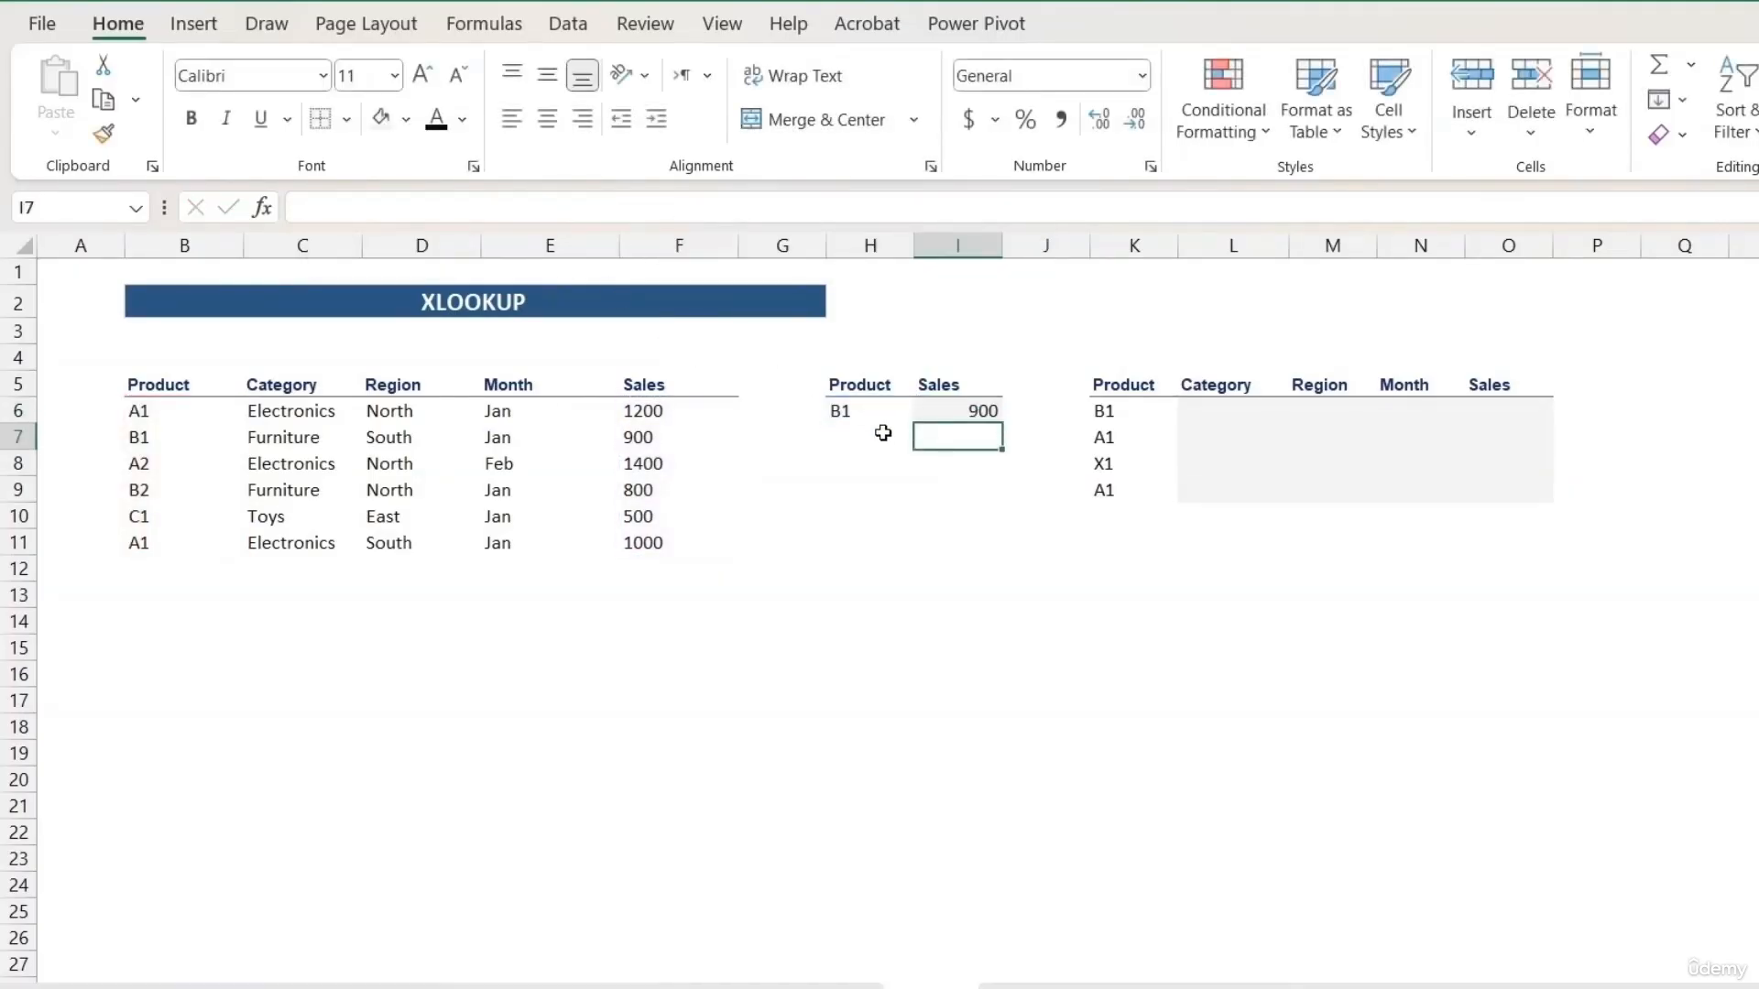
click(927, 413)
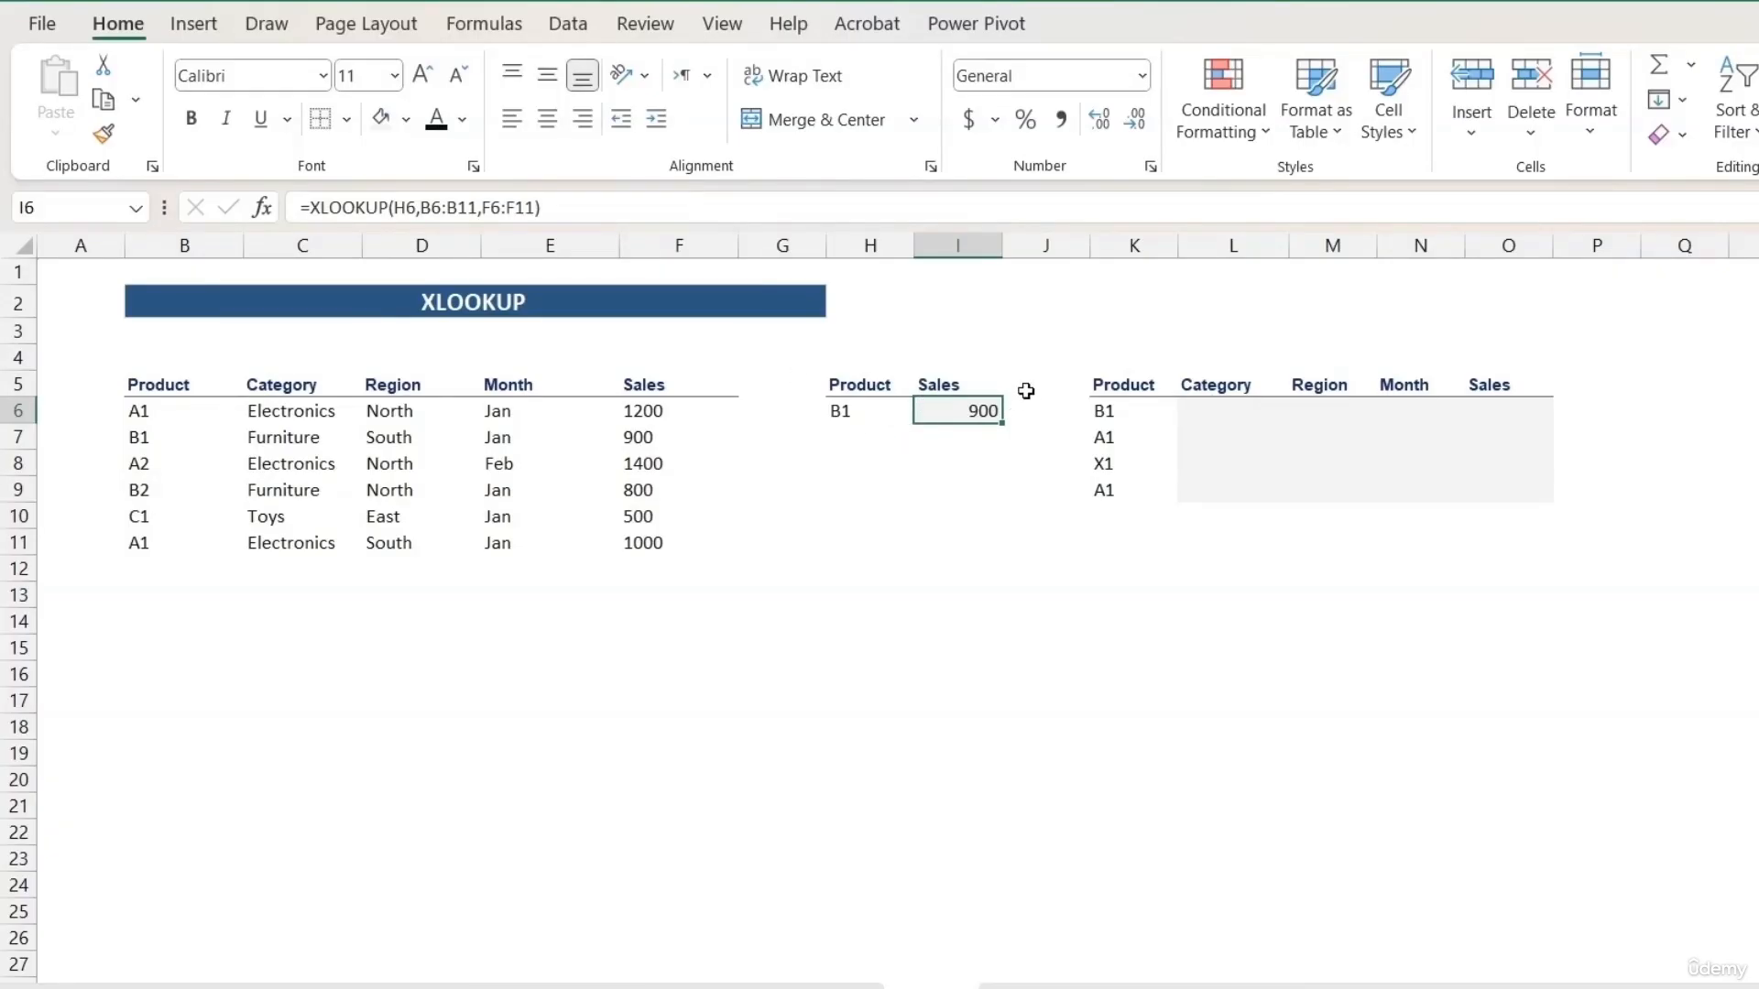
Write =XLOOKUP(K6,B6:B11,C6:F11) in L6 to return the product's category, region, month and sales.
click(1236, 410)
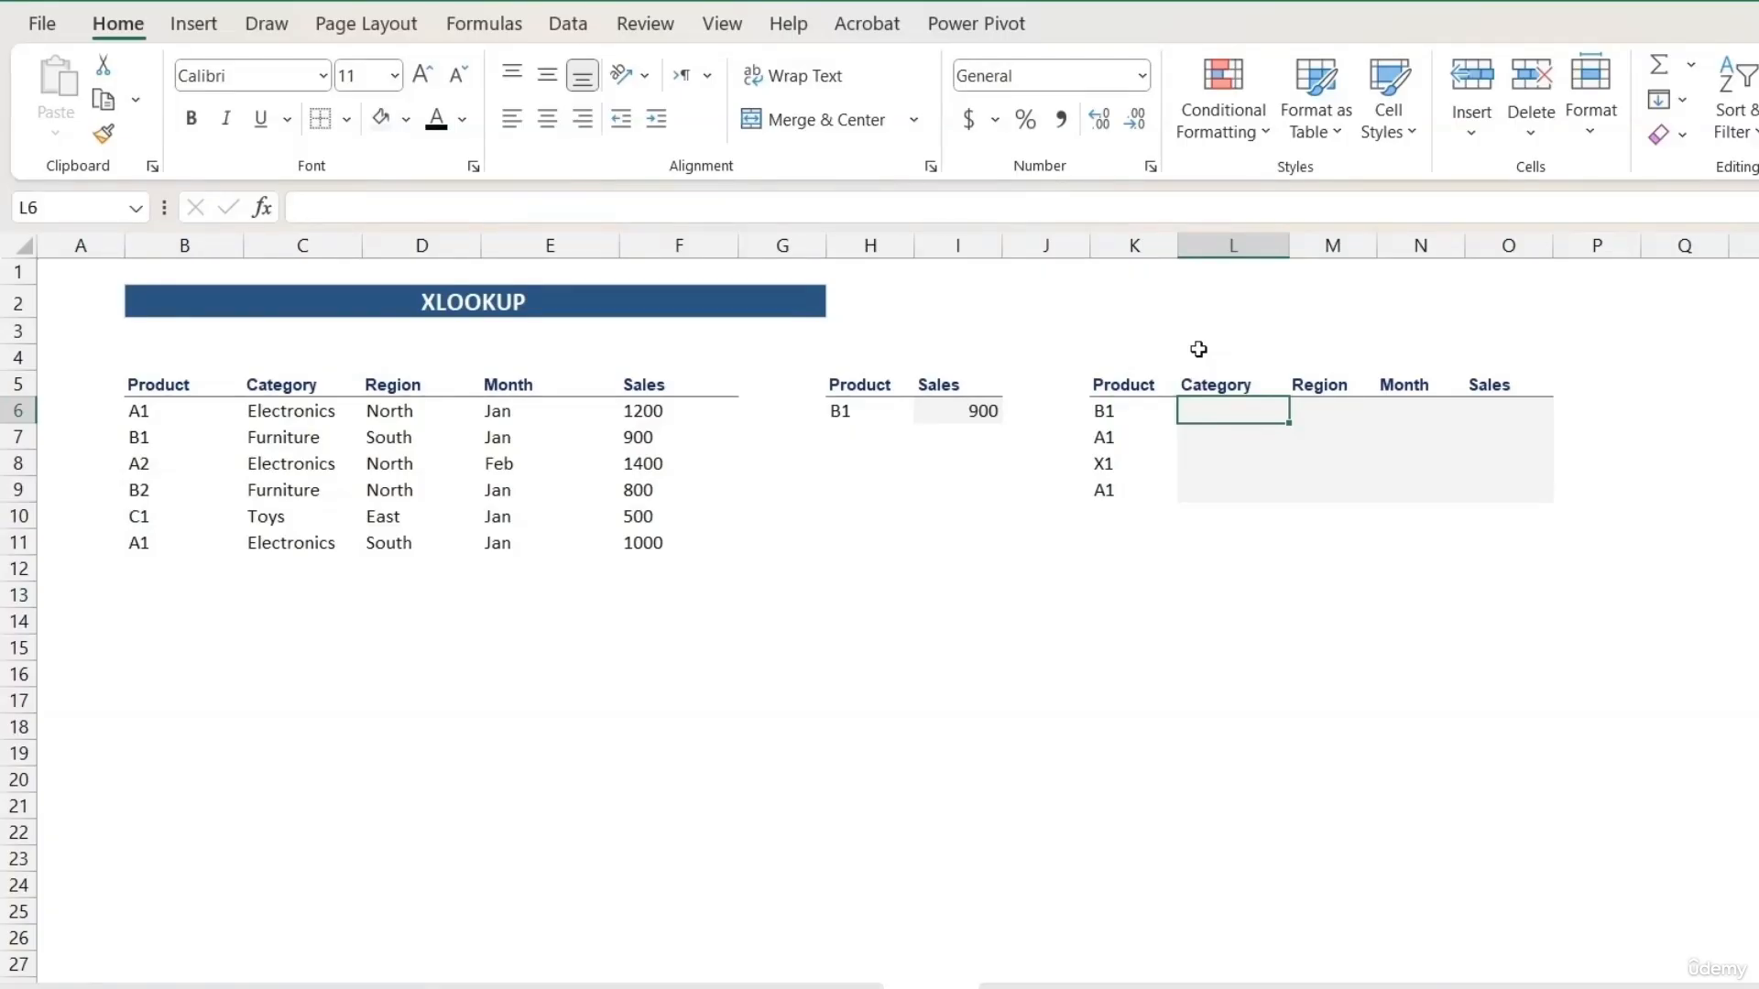
text(=X)
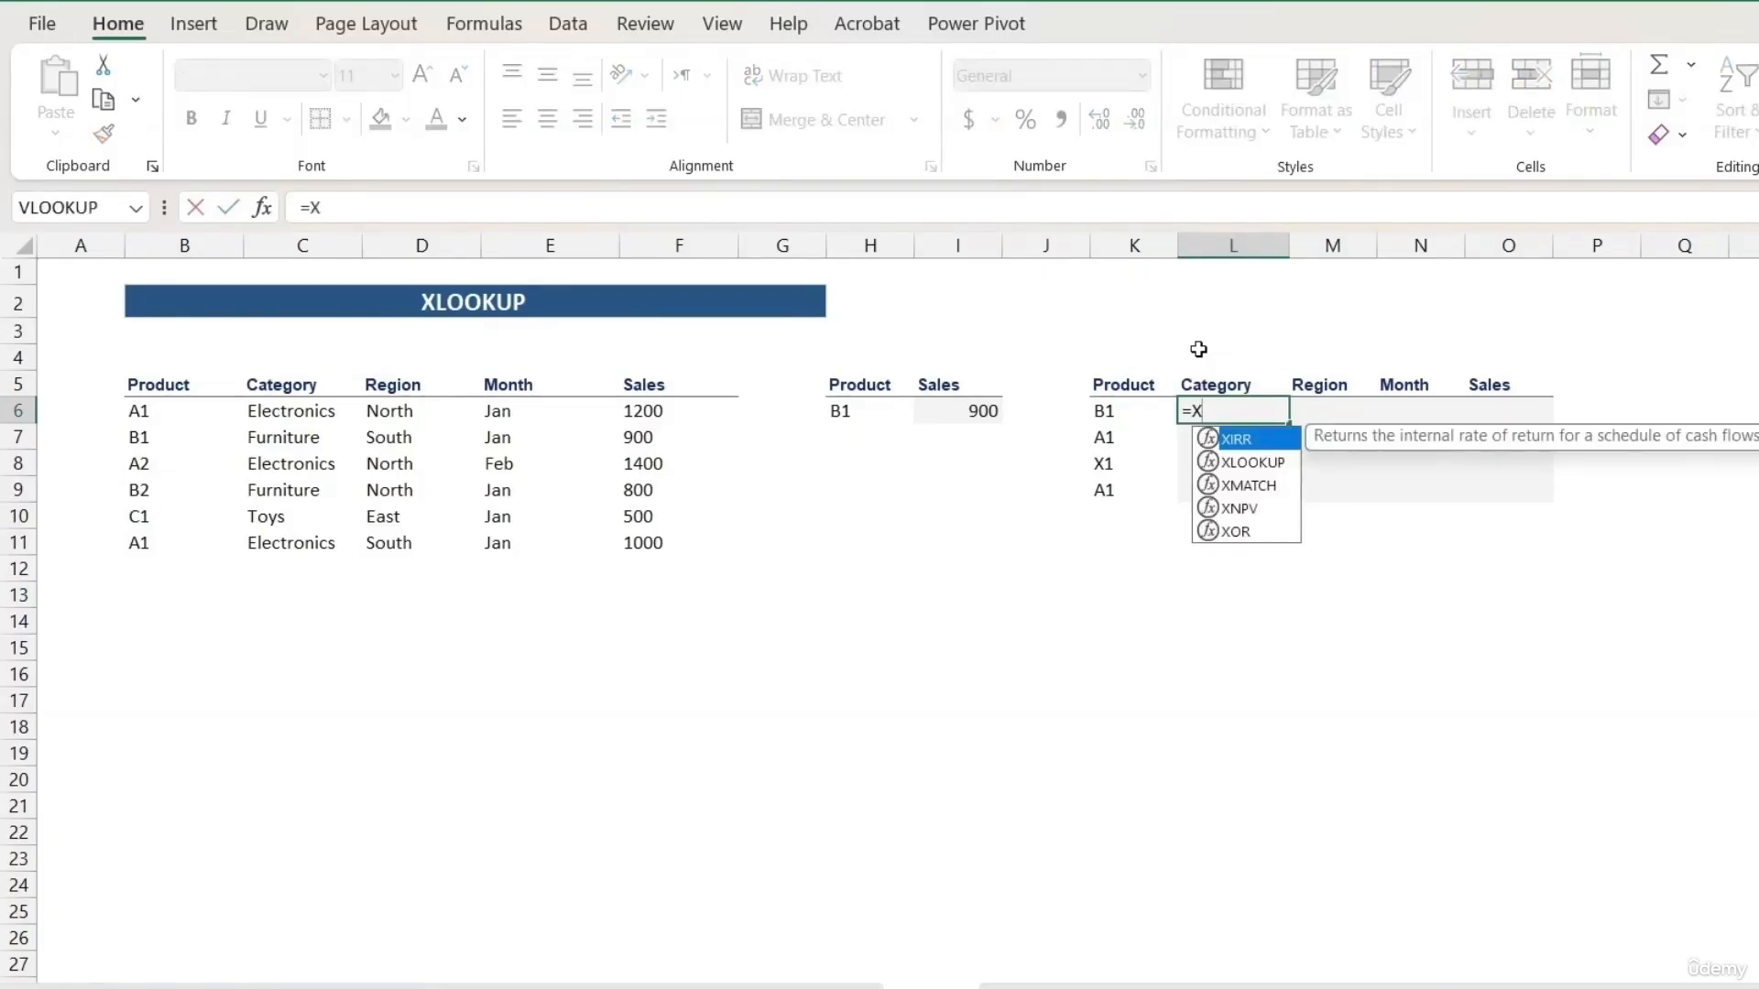
double_click(1277, 462)
click(1157, 412)
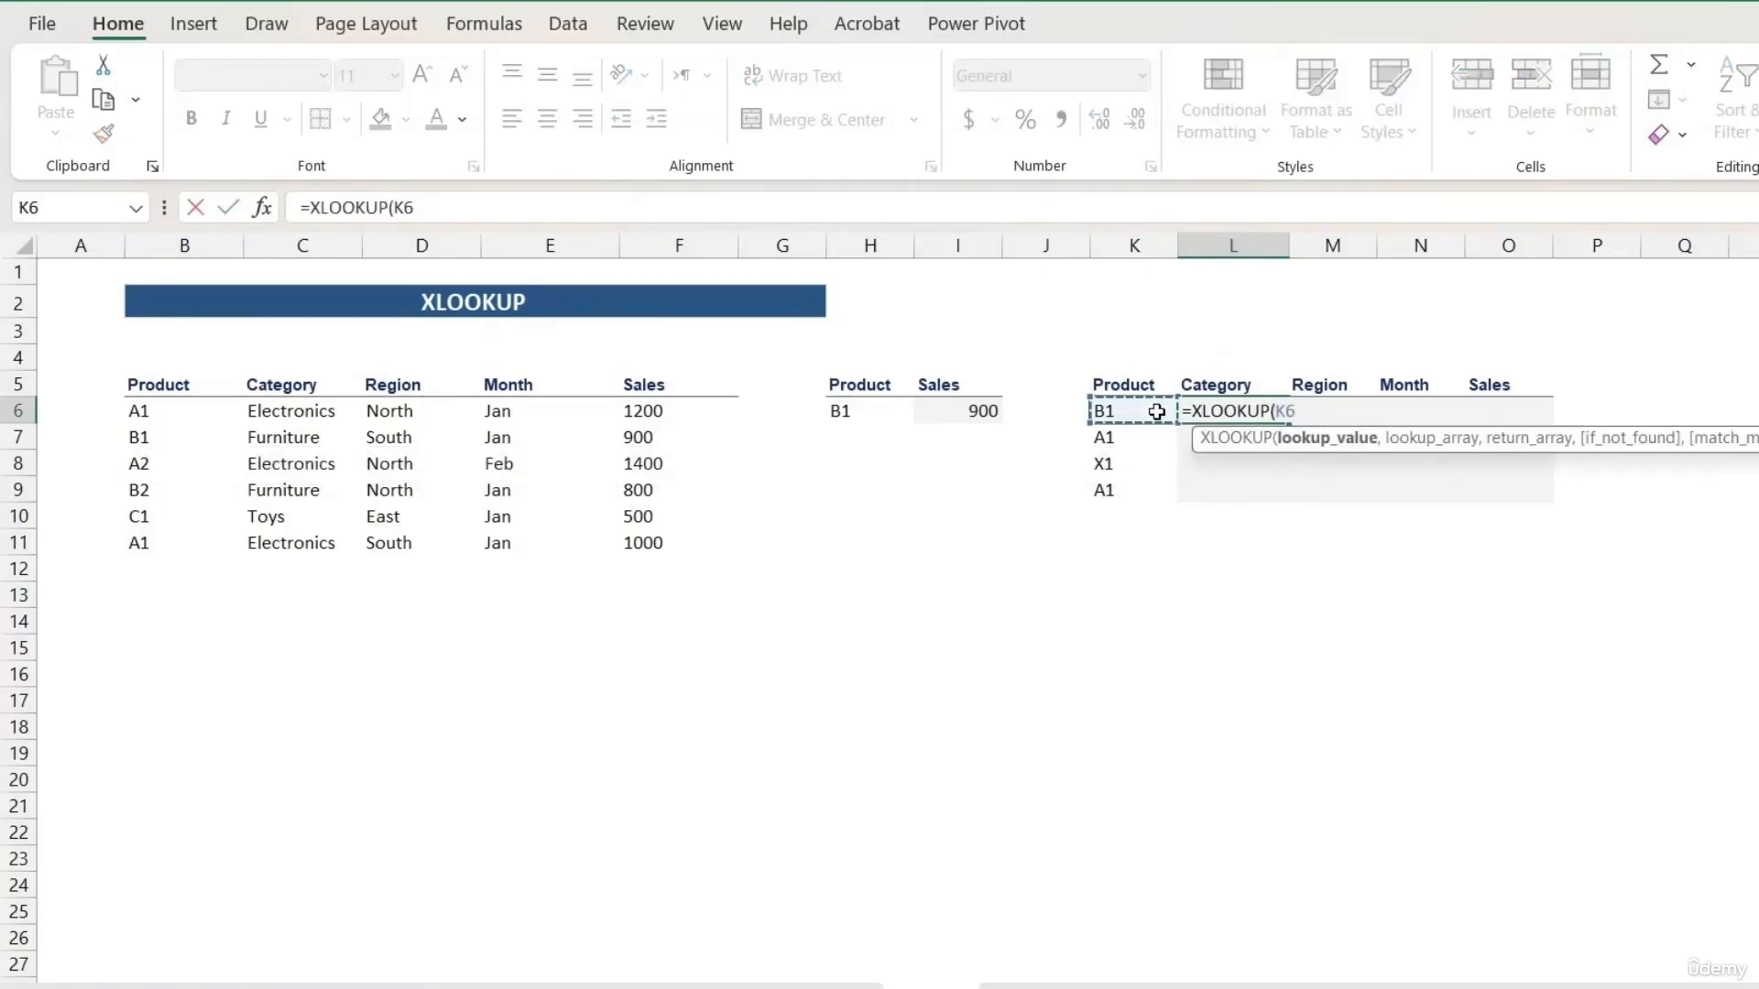
text(,)
drag(137, 411, 147, 544)
text(,)
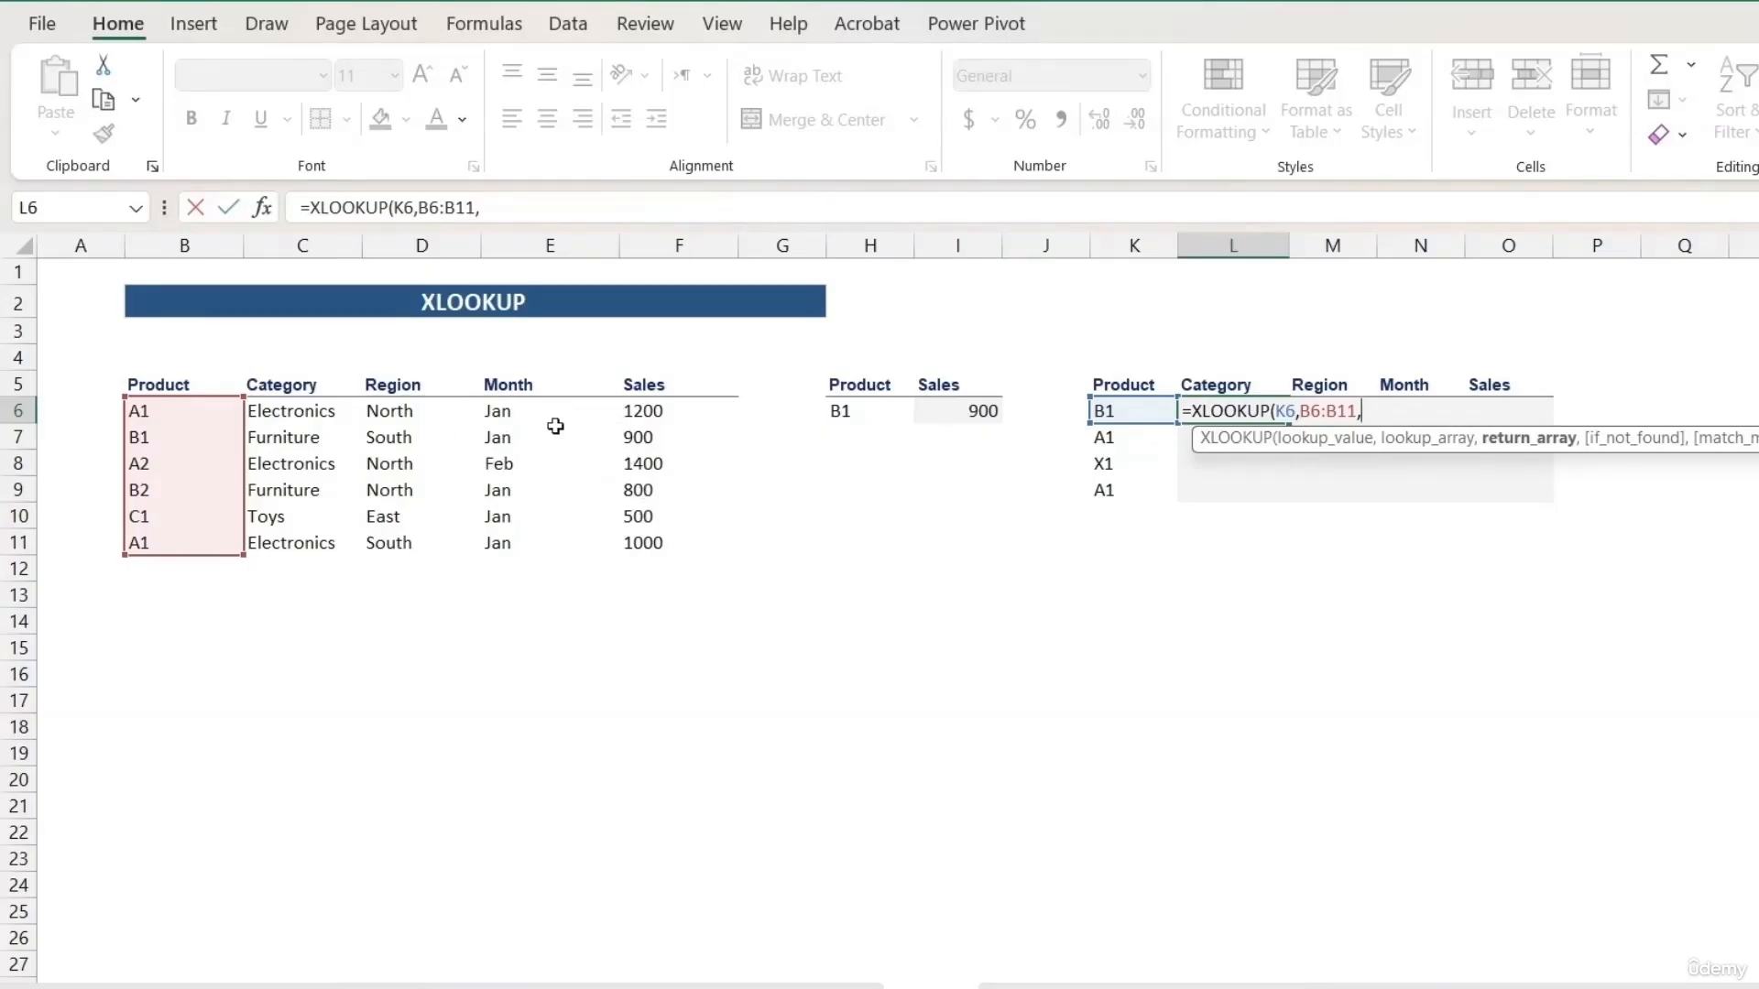
drag(587, 407, 600, 462)
drag(656, 411, 711, 541)
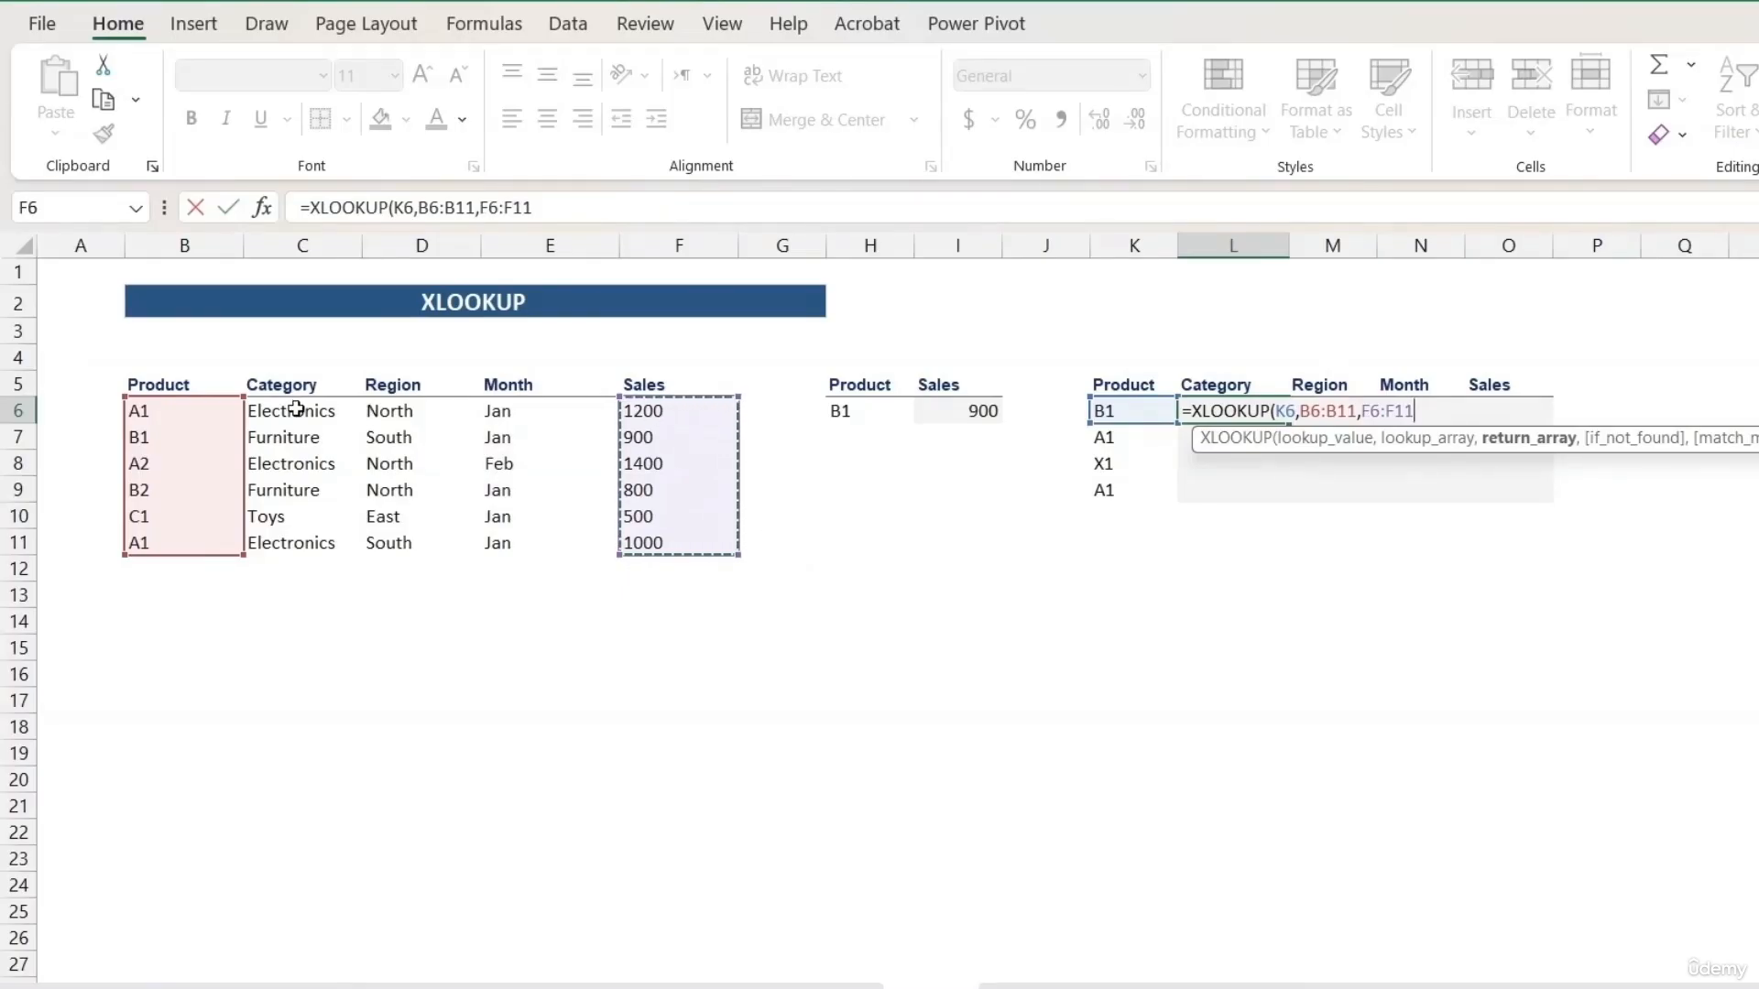
drag(296, 408, 647, 551)
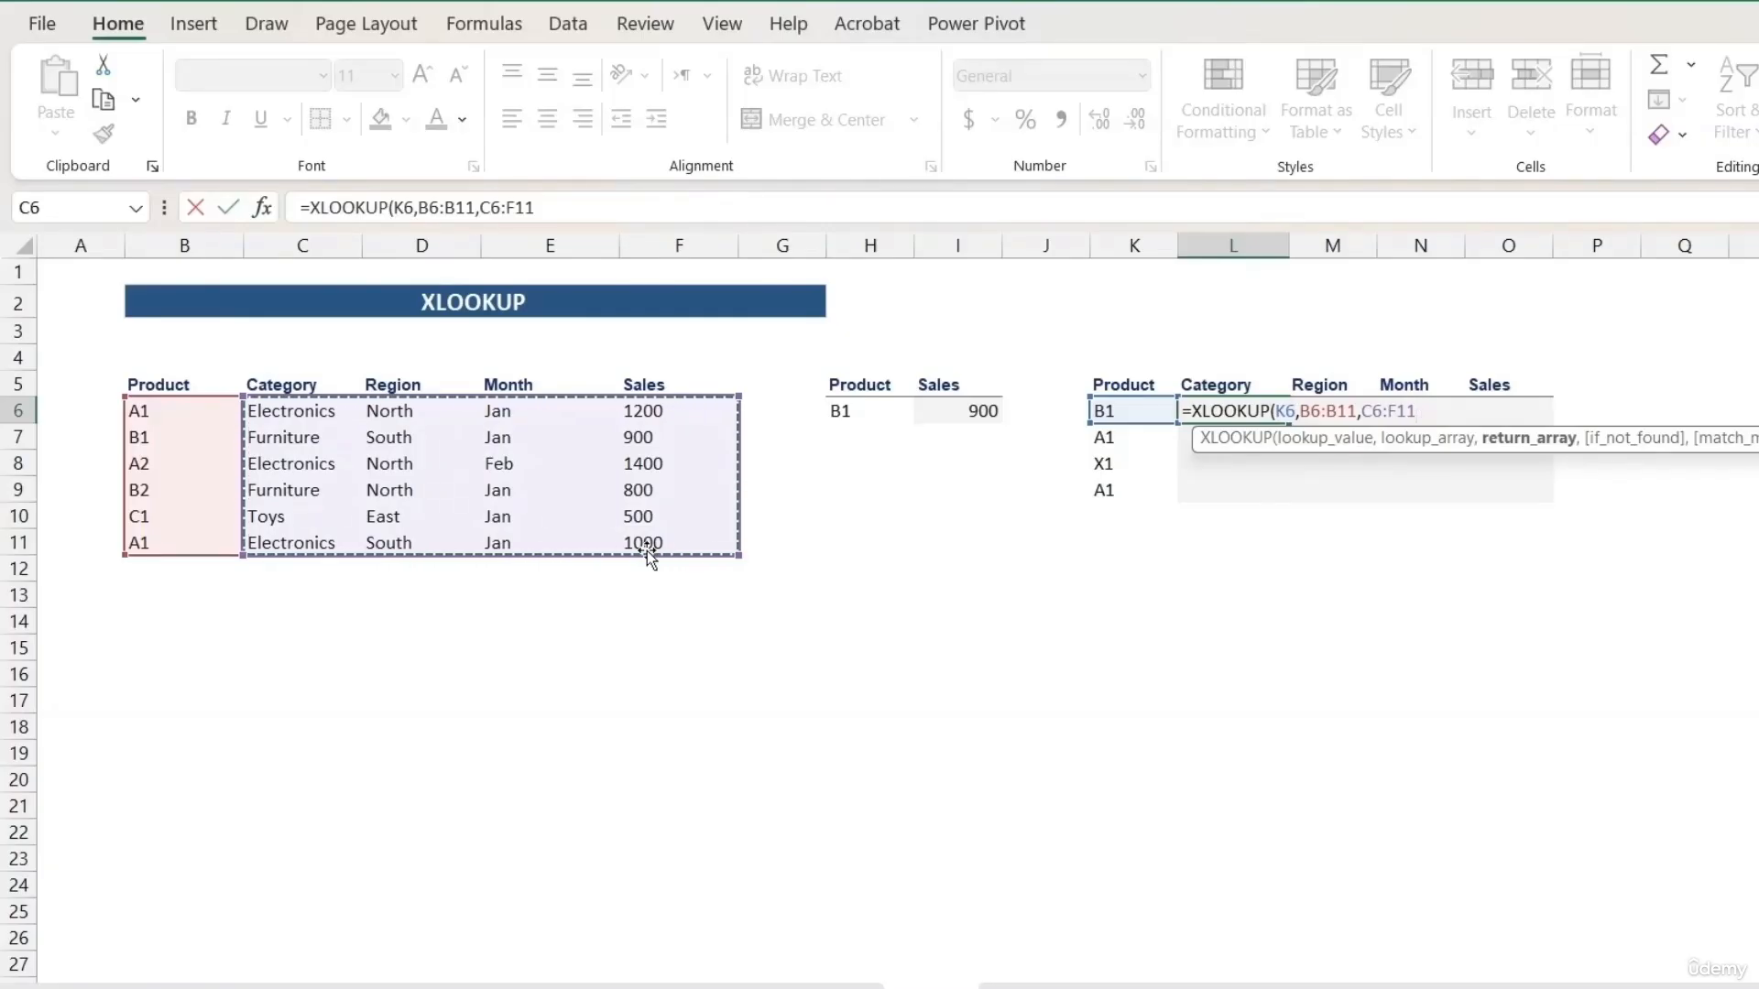
text())
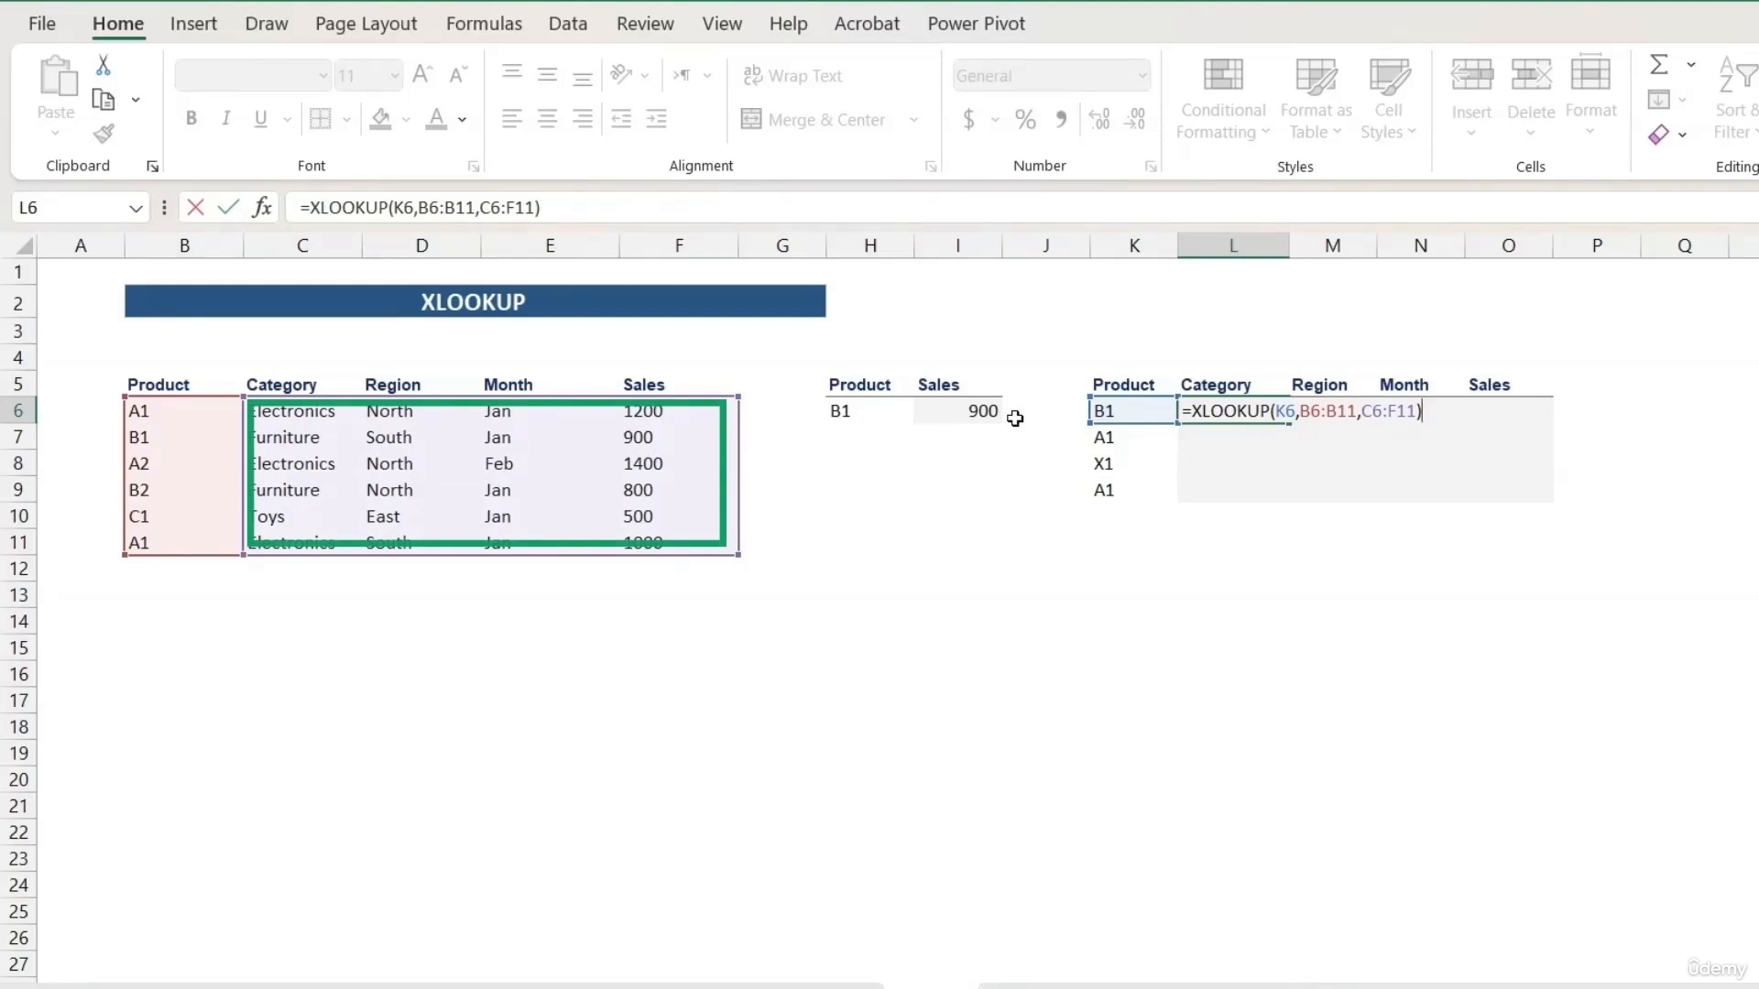
Make the lookup and return ranges in the L6 formula absolute as $B$6:$B$11 and $C$6:$F$11, and enter it.
double_click(1311, 412)
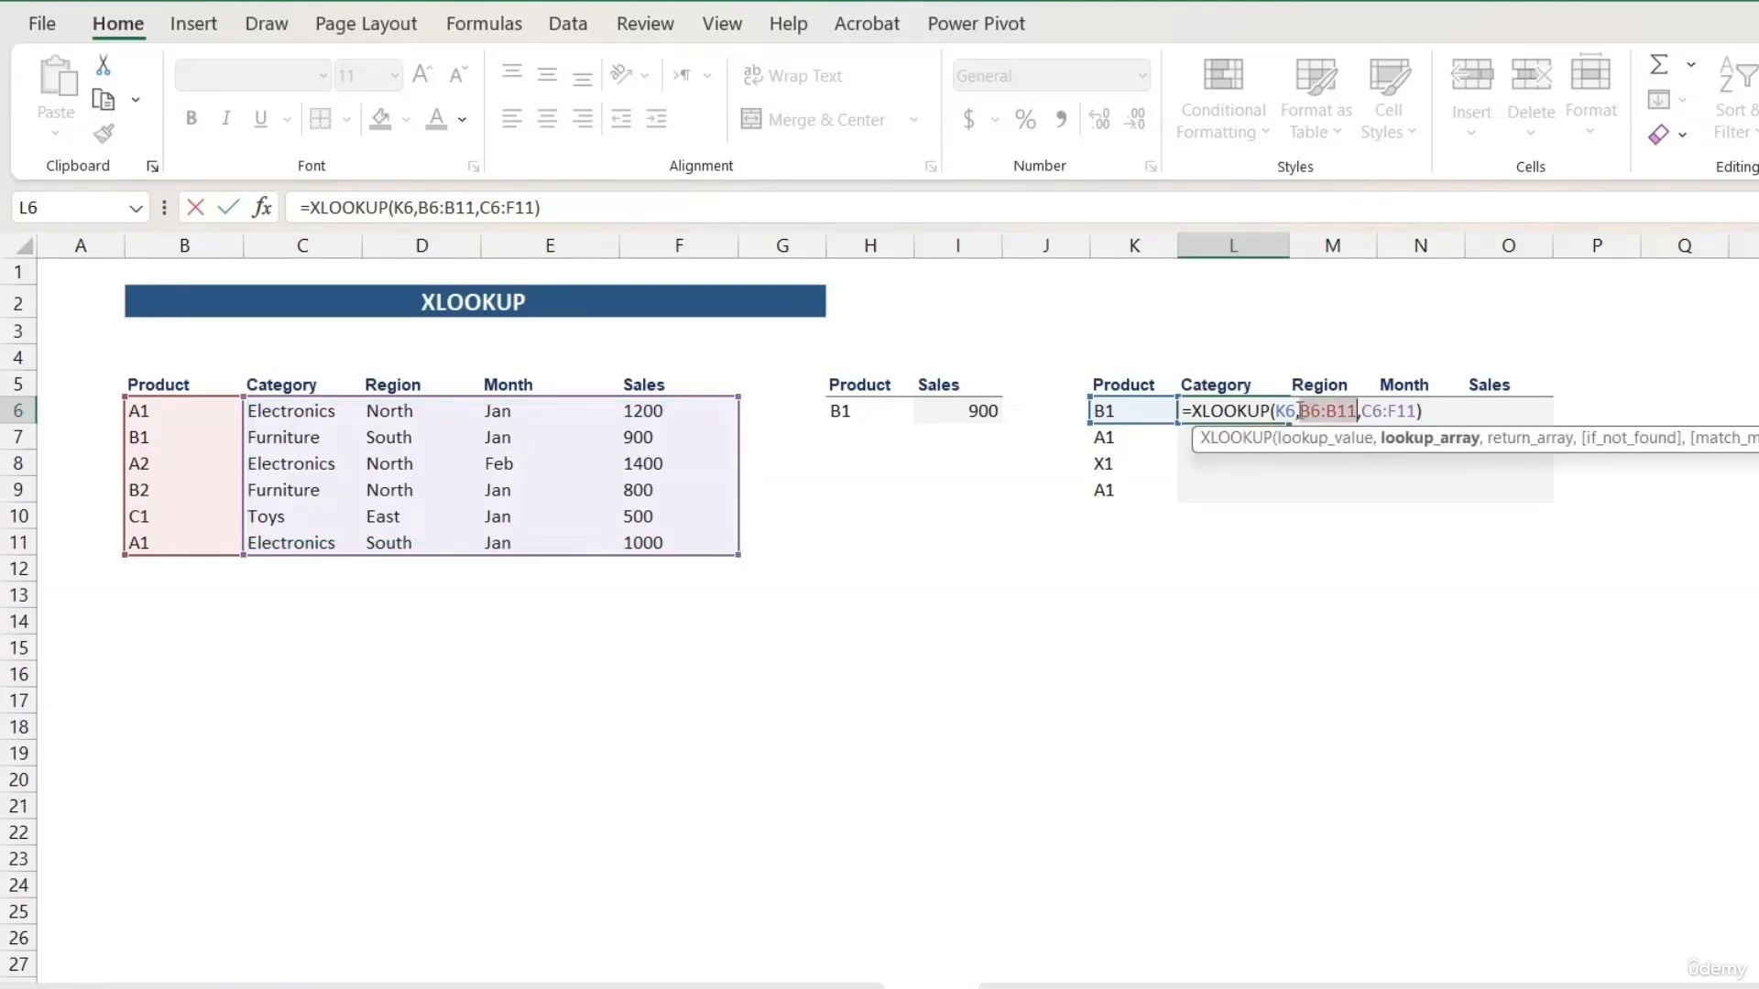
key(Delete)
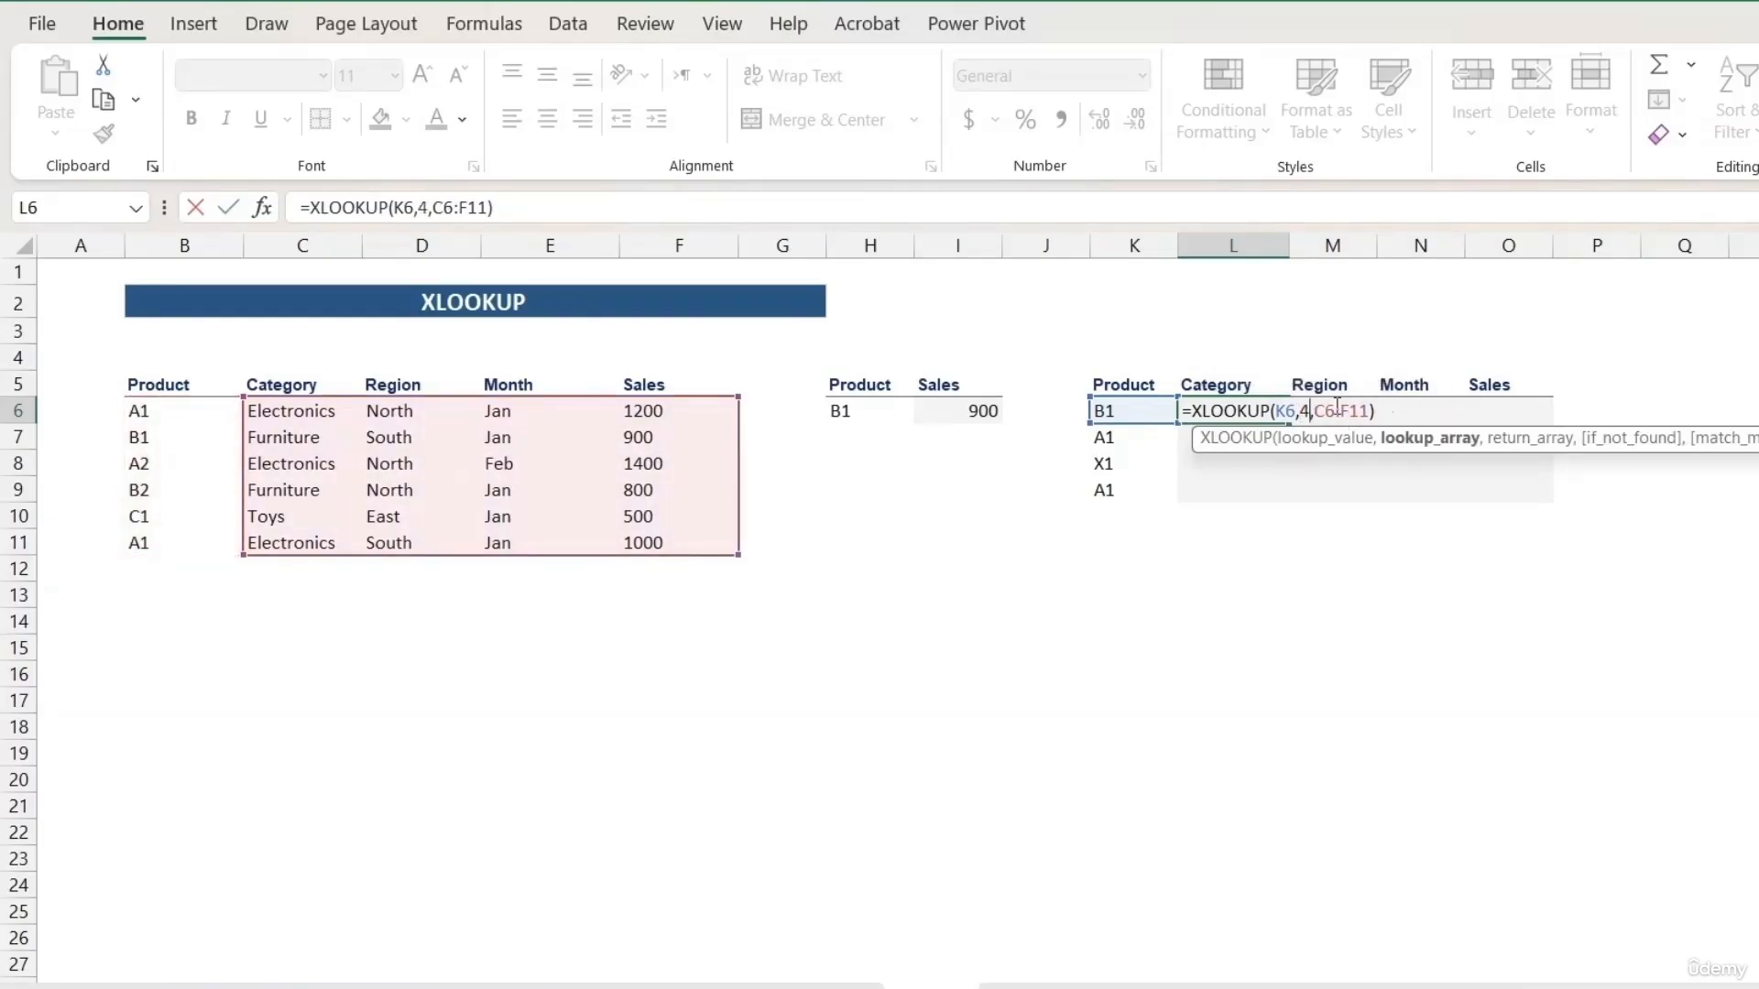
key(ctrl+z)
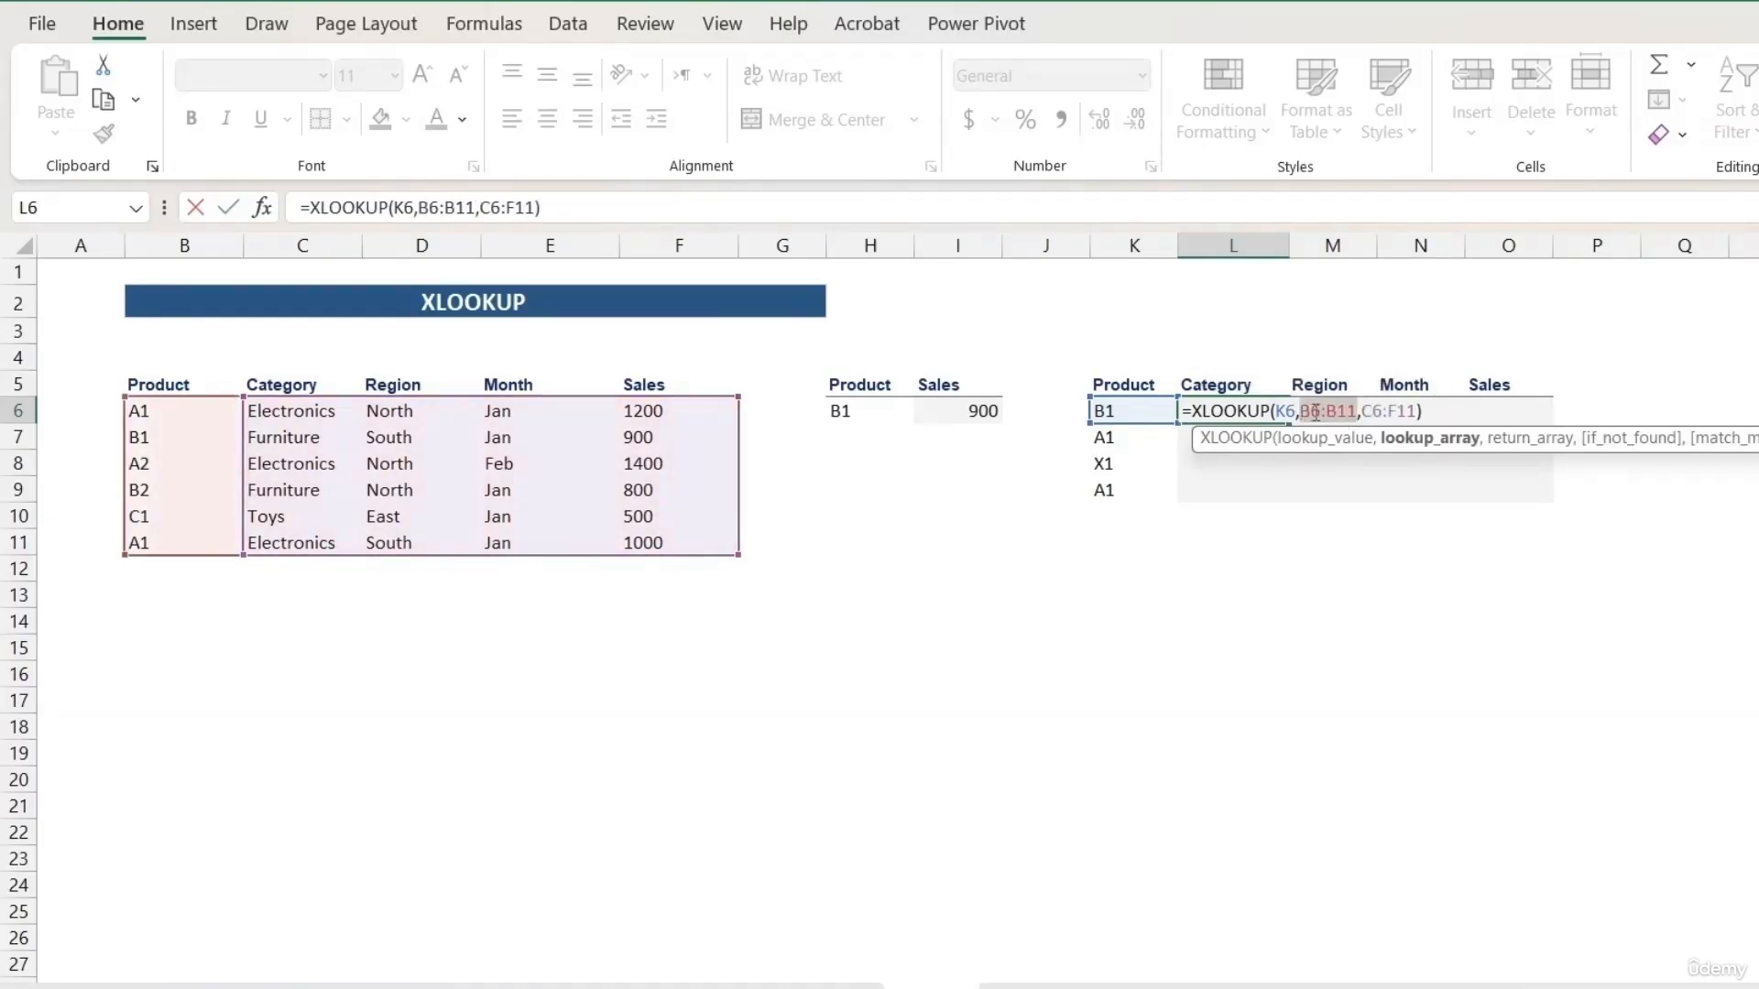
key(F4)
click(1428, 411)
key(F4)
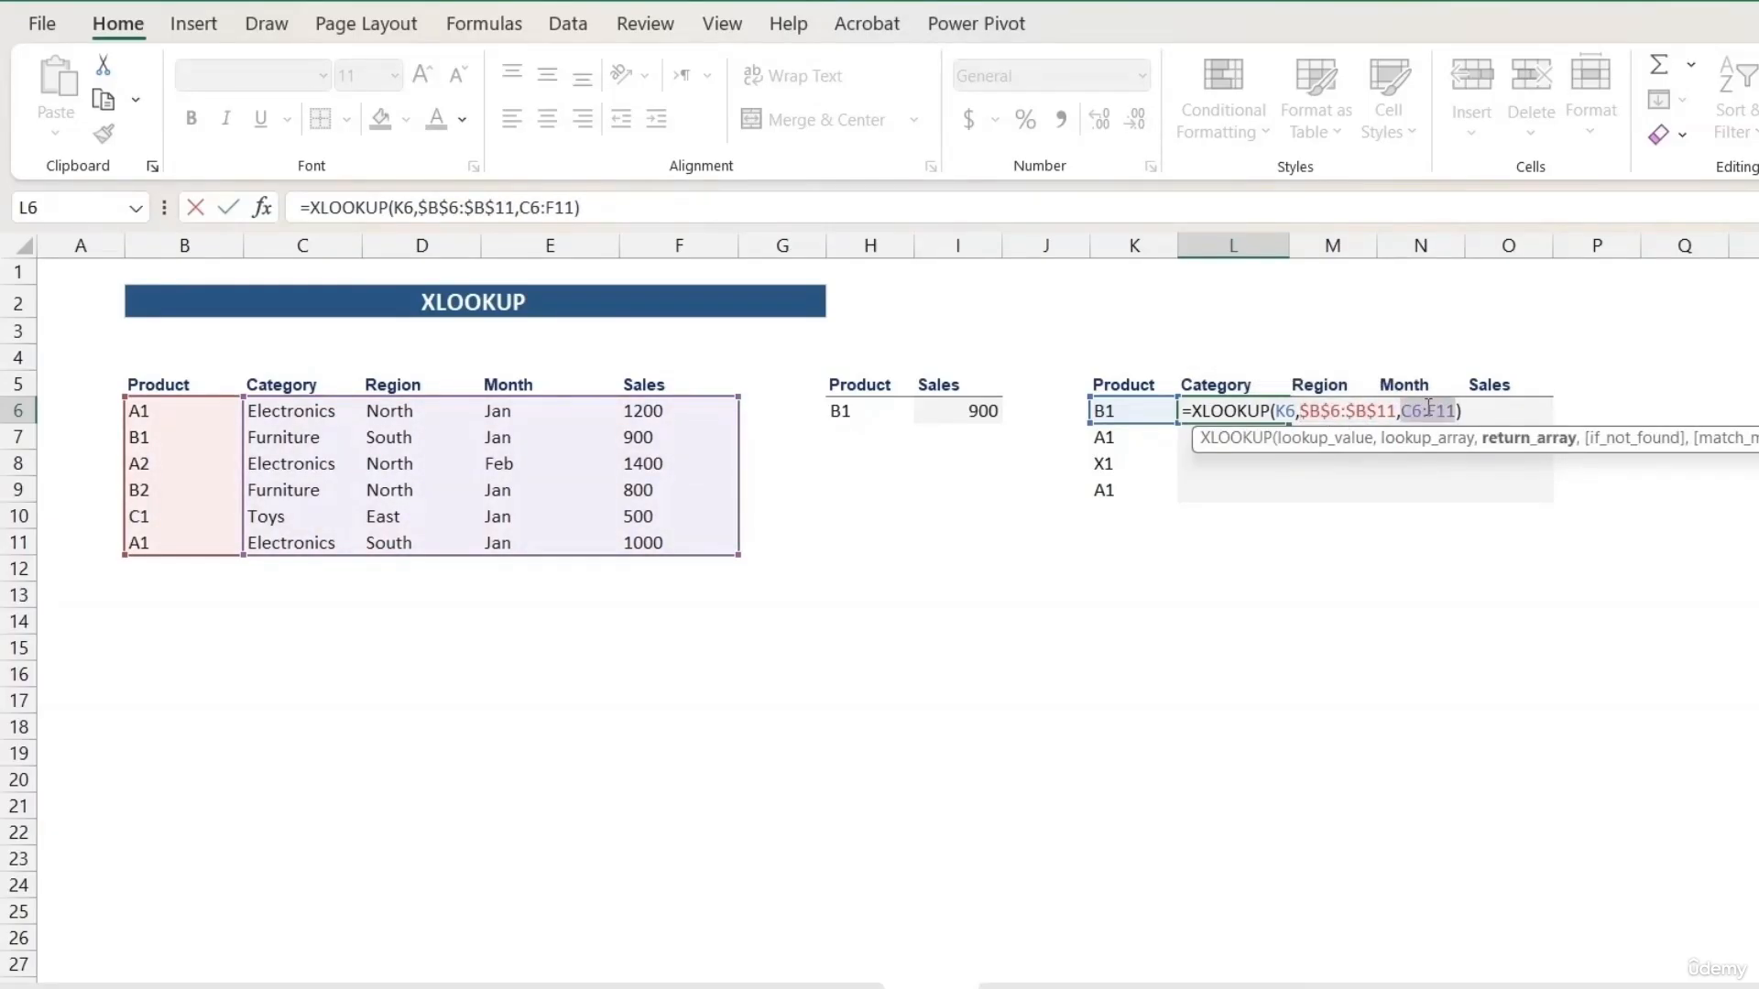
click(1521, 412)
text())
key(Return)
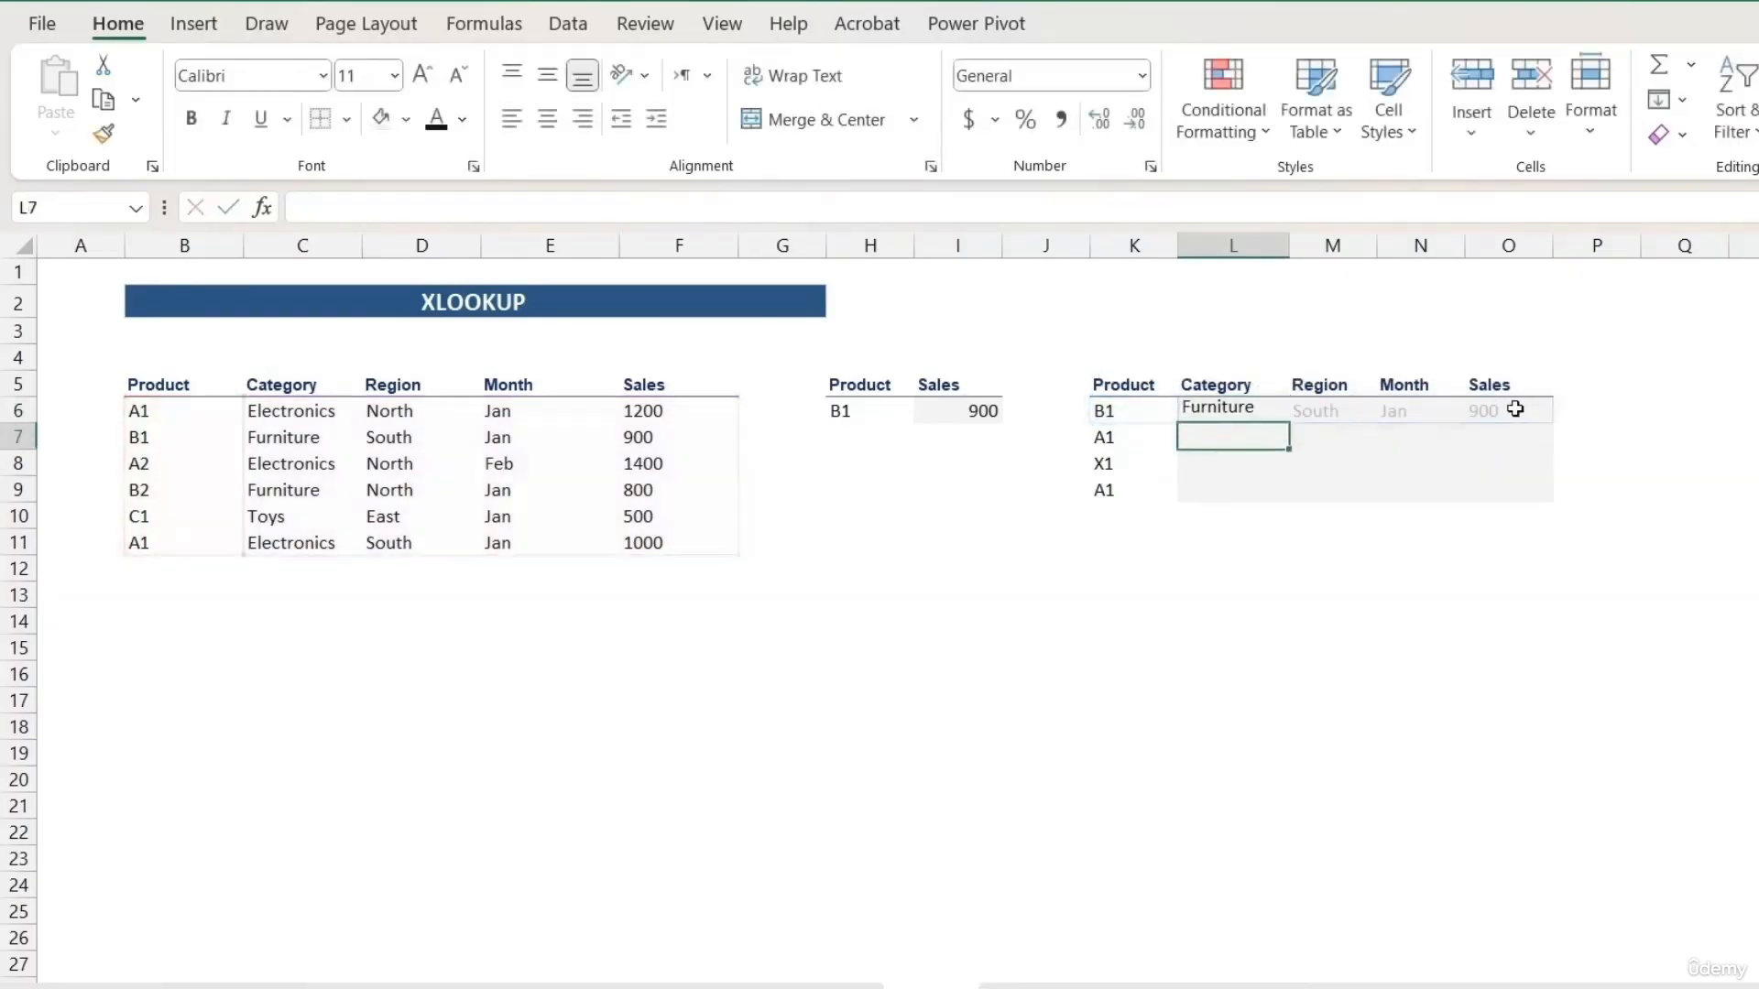
Fill the XLOOKUP formula in L6 down to row 7 for the second product.
click(1510, 409)
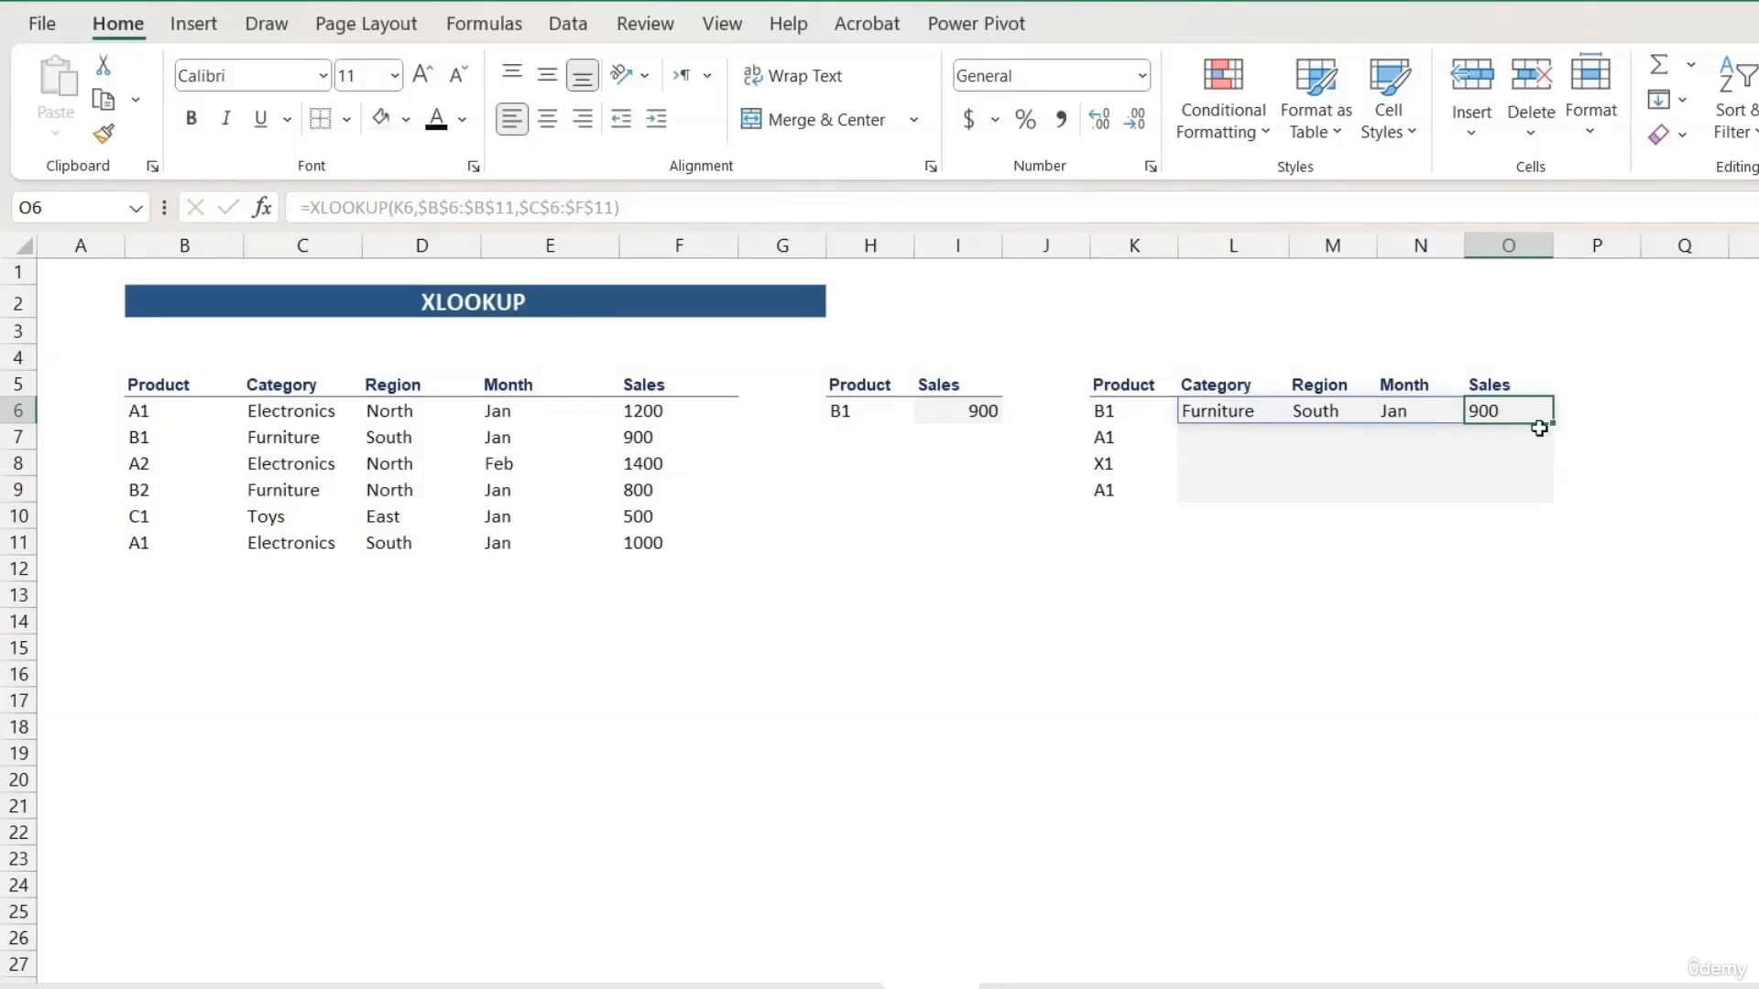
drag(1553, 426, 1552, 429)
drag(1285, 421, 1557, 443)
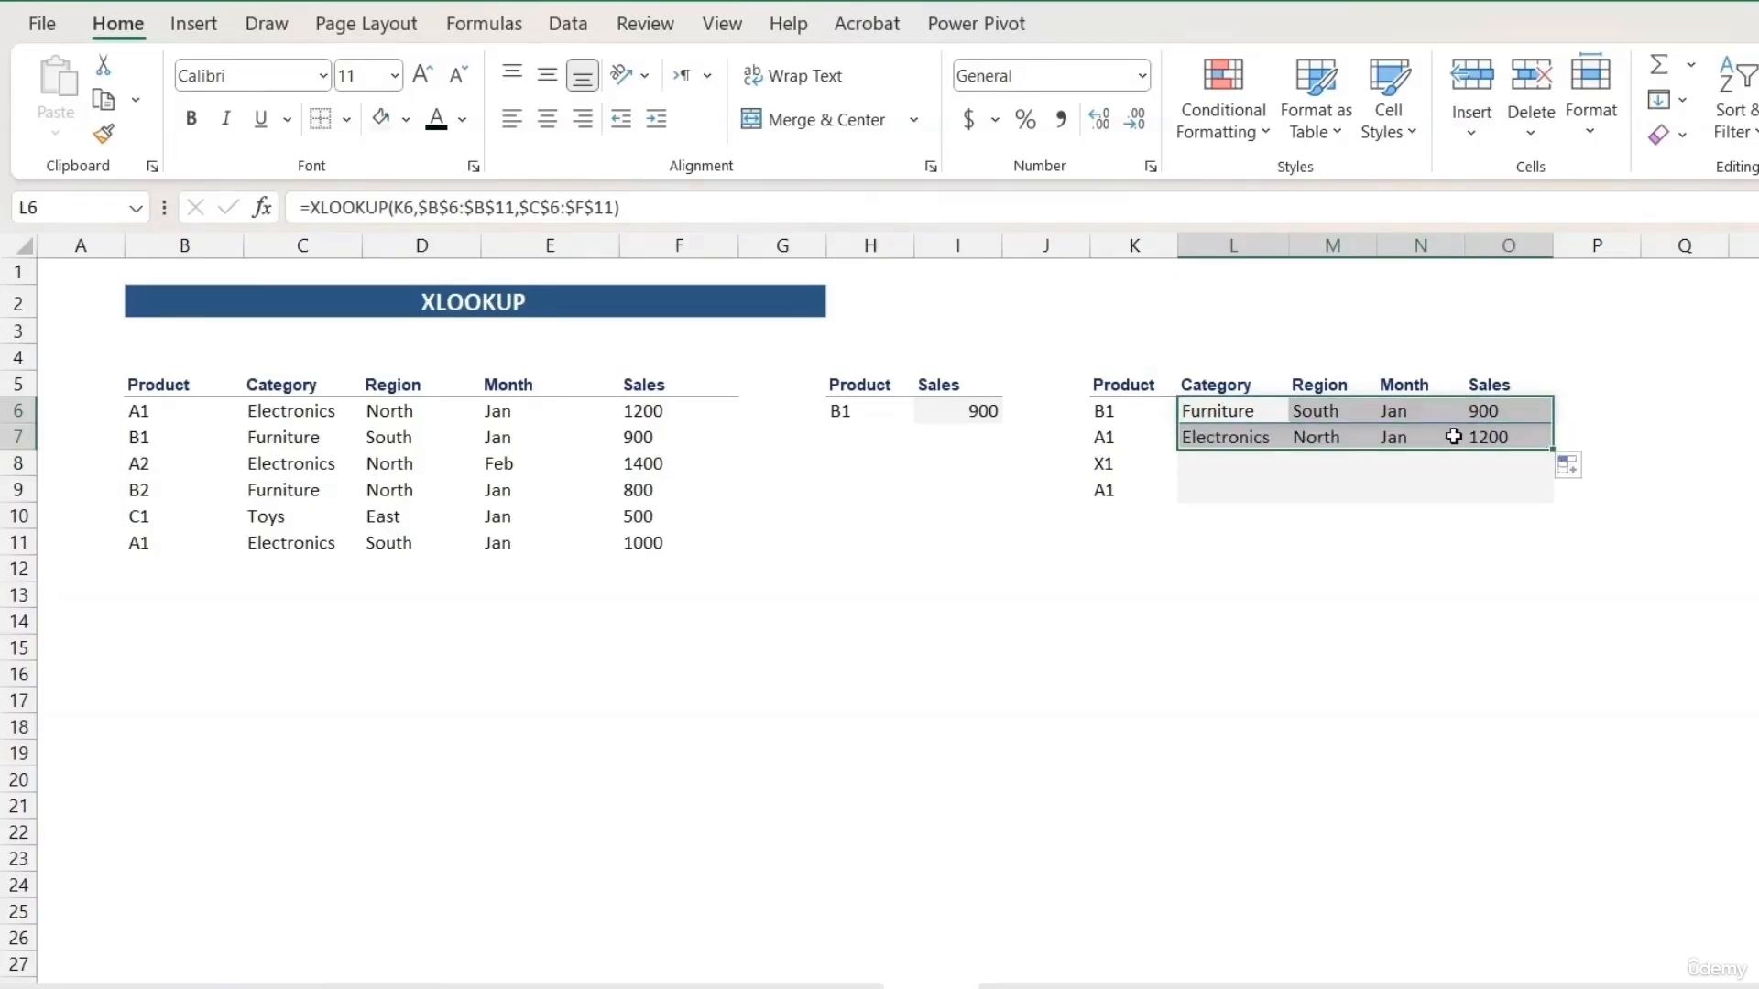
Fill the XLOOKUP formula in L6 down through row 9 for the remaining products.
click(1528, 410)
click(1536, 433)
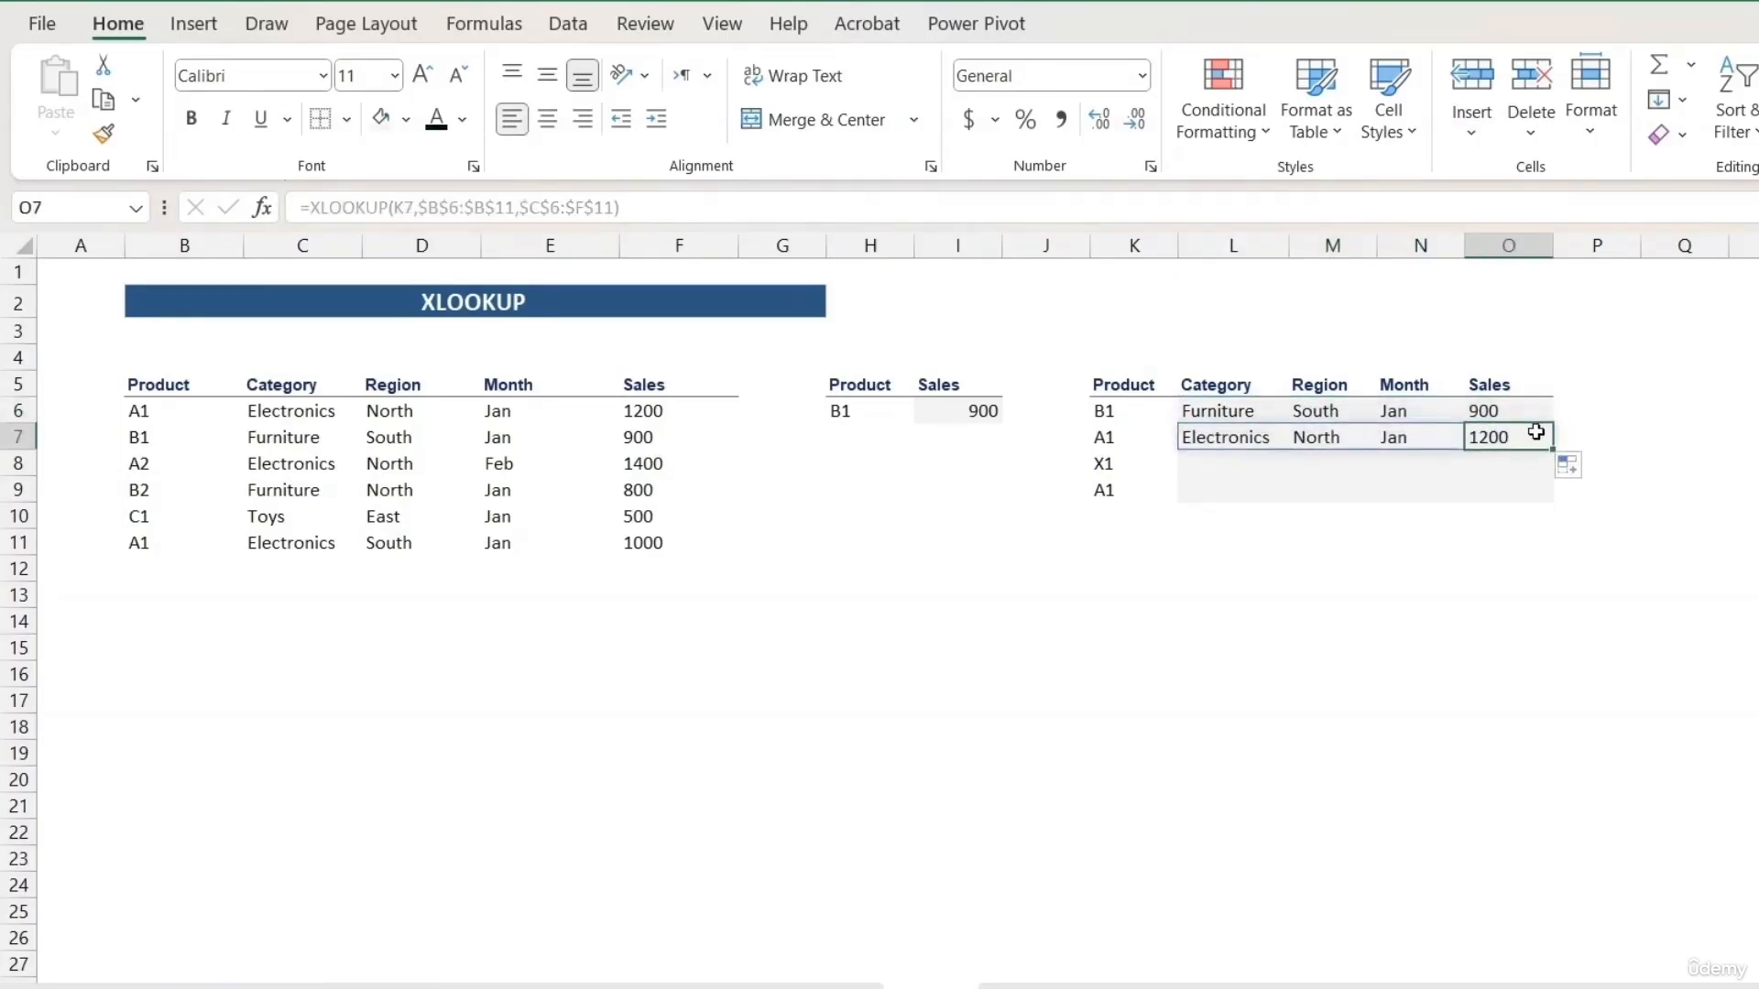
click(1533, 411)
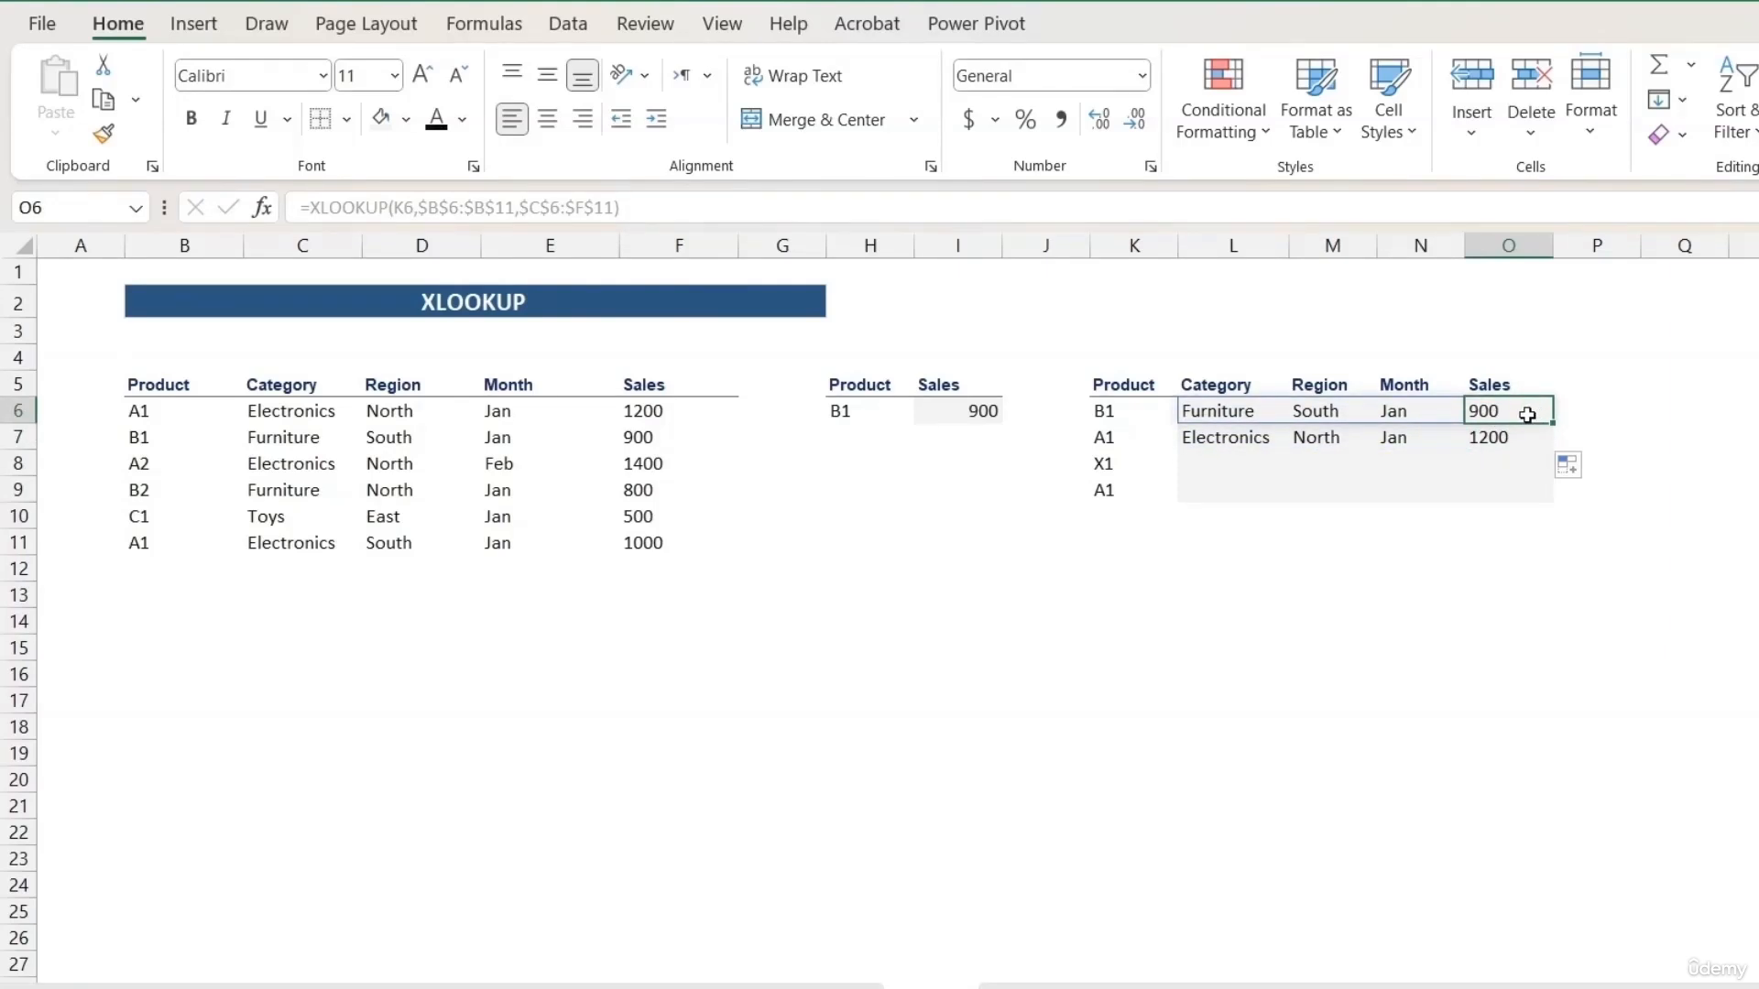
mouse_move(1246, 413)
mouse_down()
mouse_move(1484, 409)
mouse_move(1551, 426)
mouse_move(1527, 495)
mouse_up()
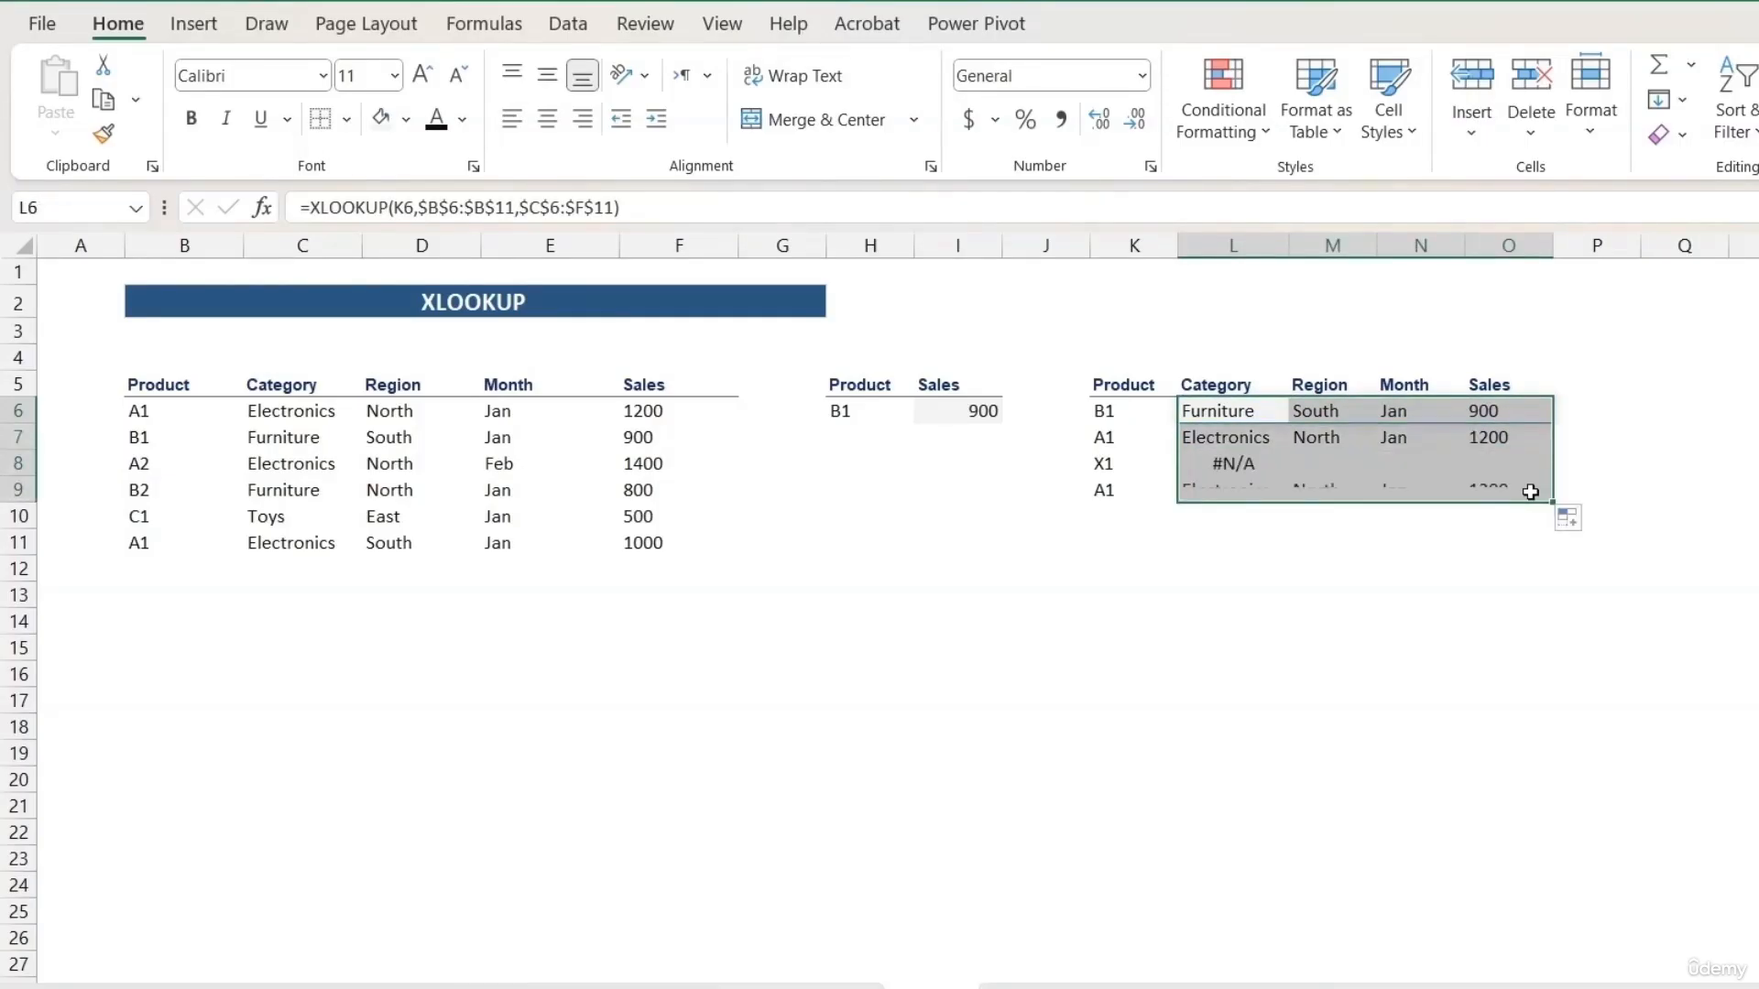
click(1574, 444)
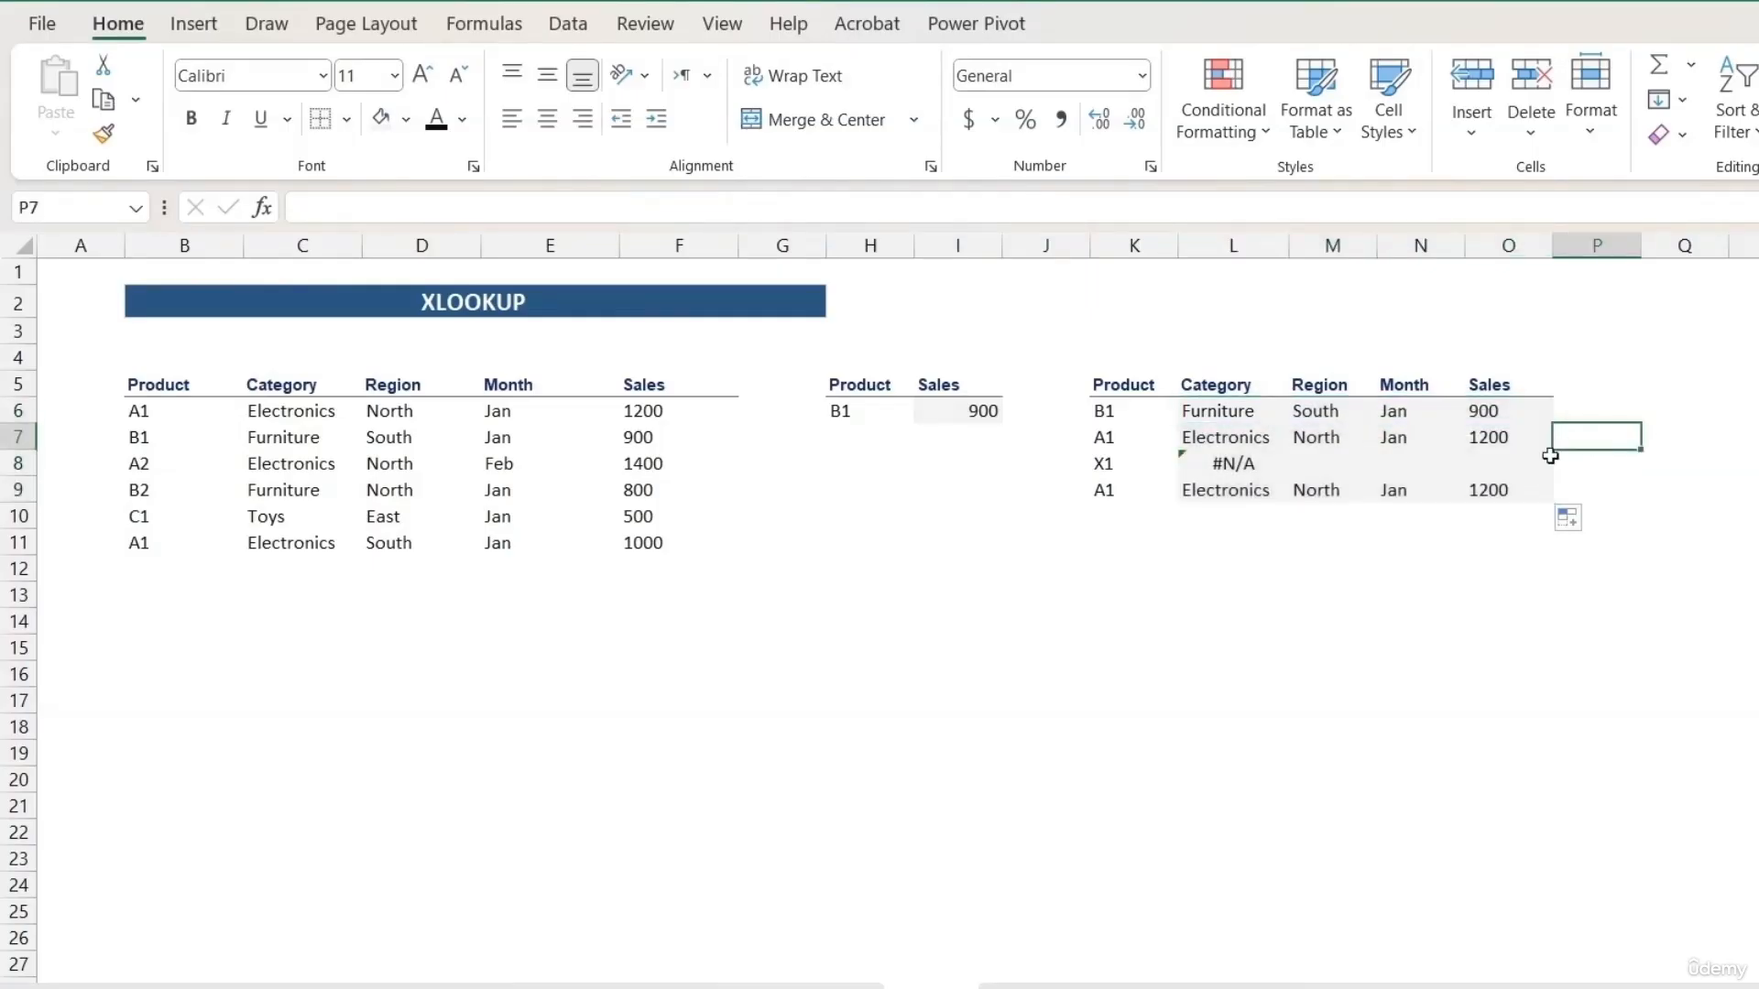
click(1231, 467)
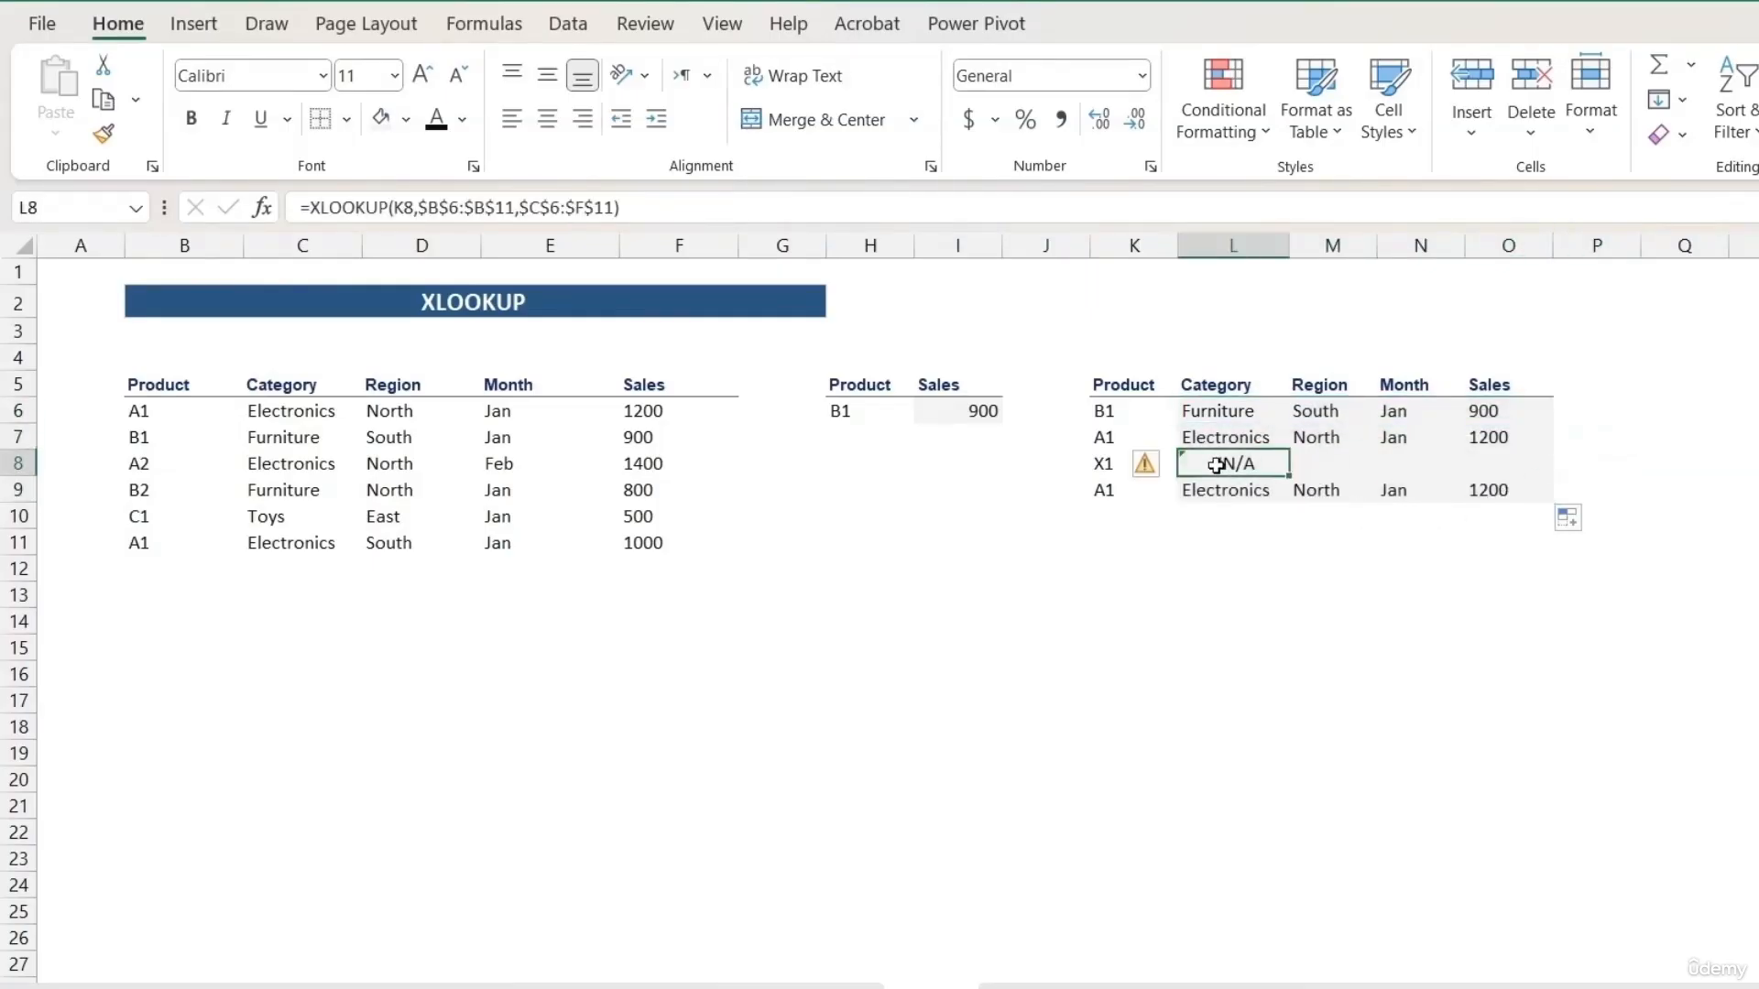
click(1103, 463)
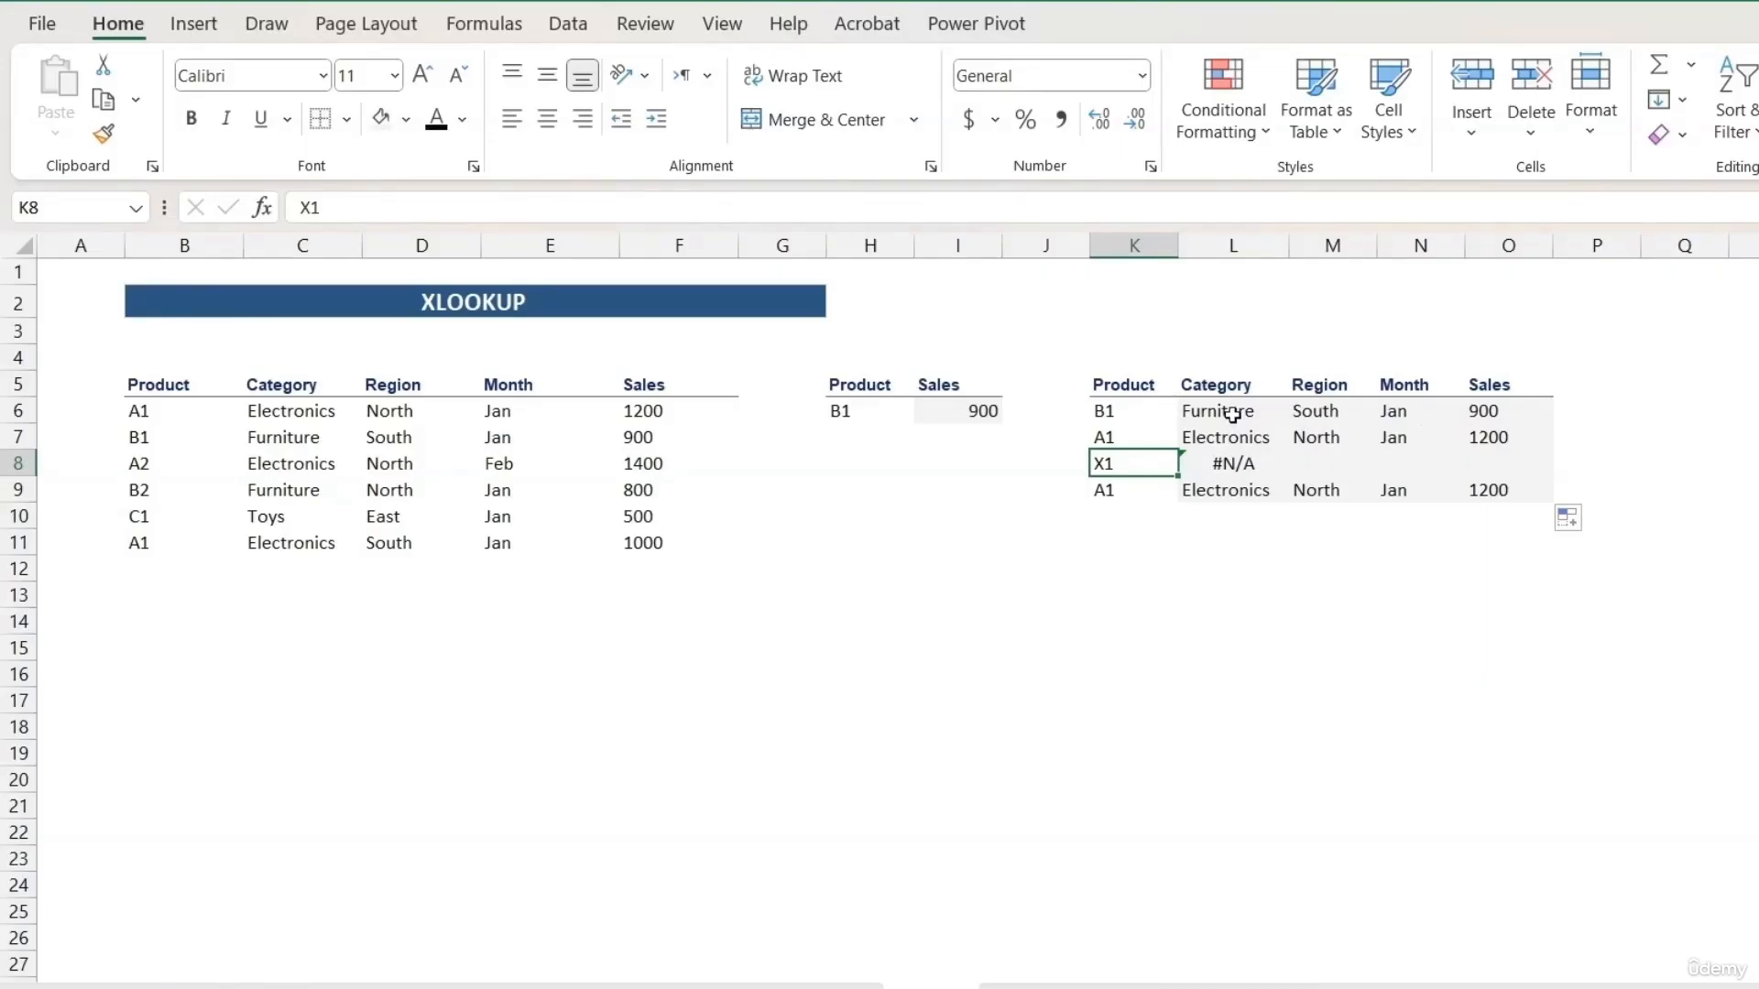
Add "NOT AVAILABLE" as the if_not_found argument of the XLOOKUP formula in L6 and enter it.
click(1236, 414)
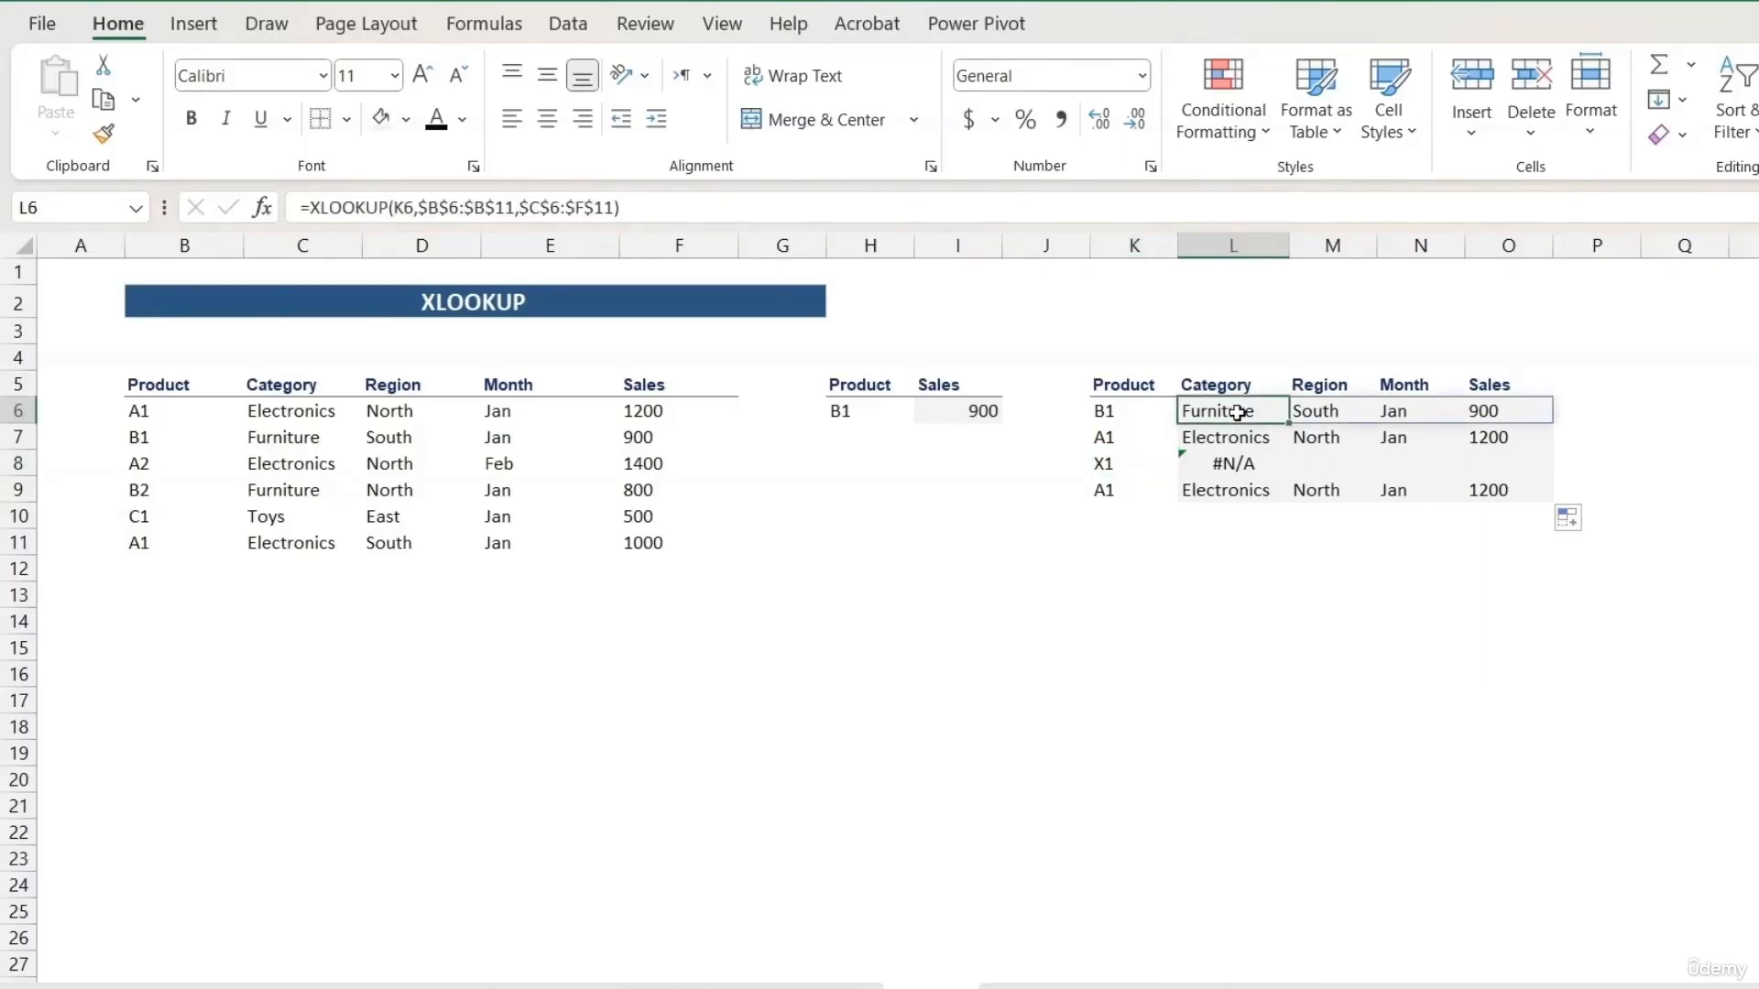
double_click(1236, 413)
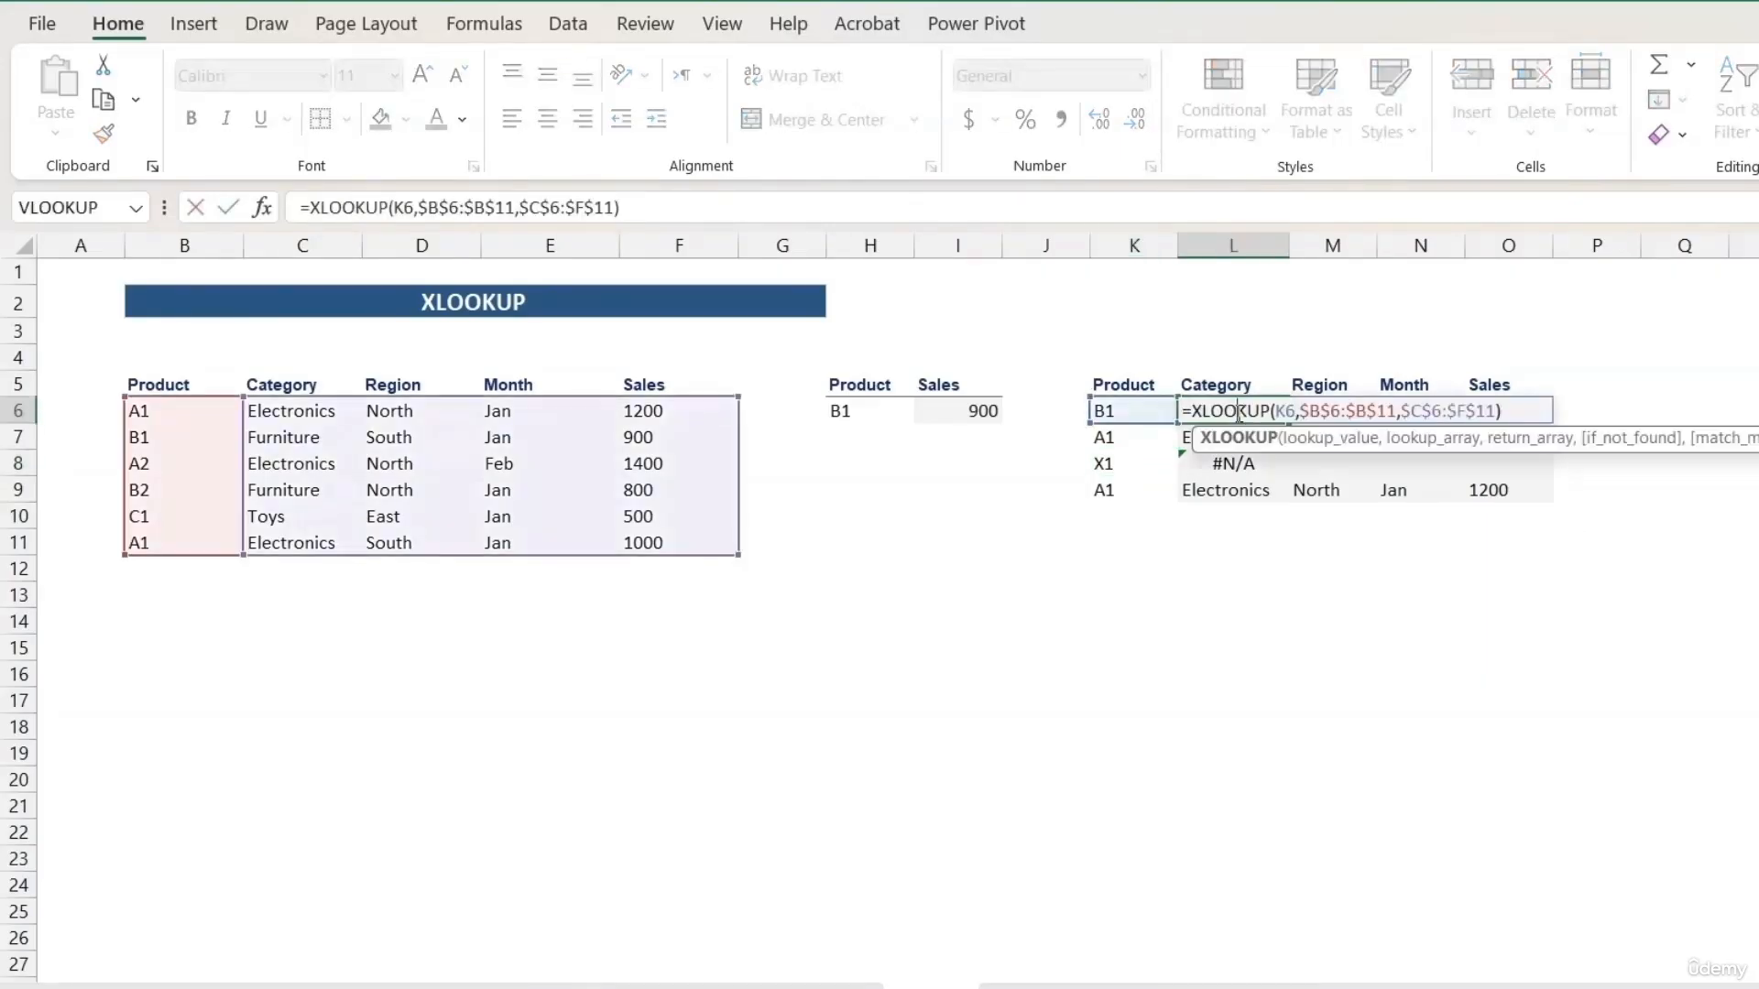
click(1496, 410)
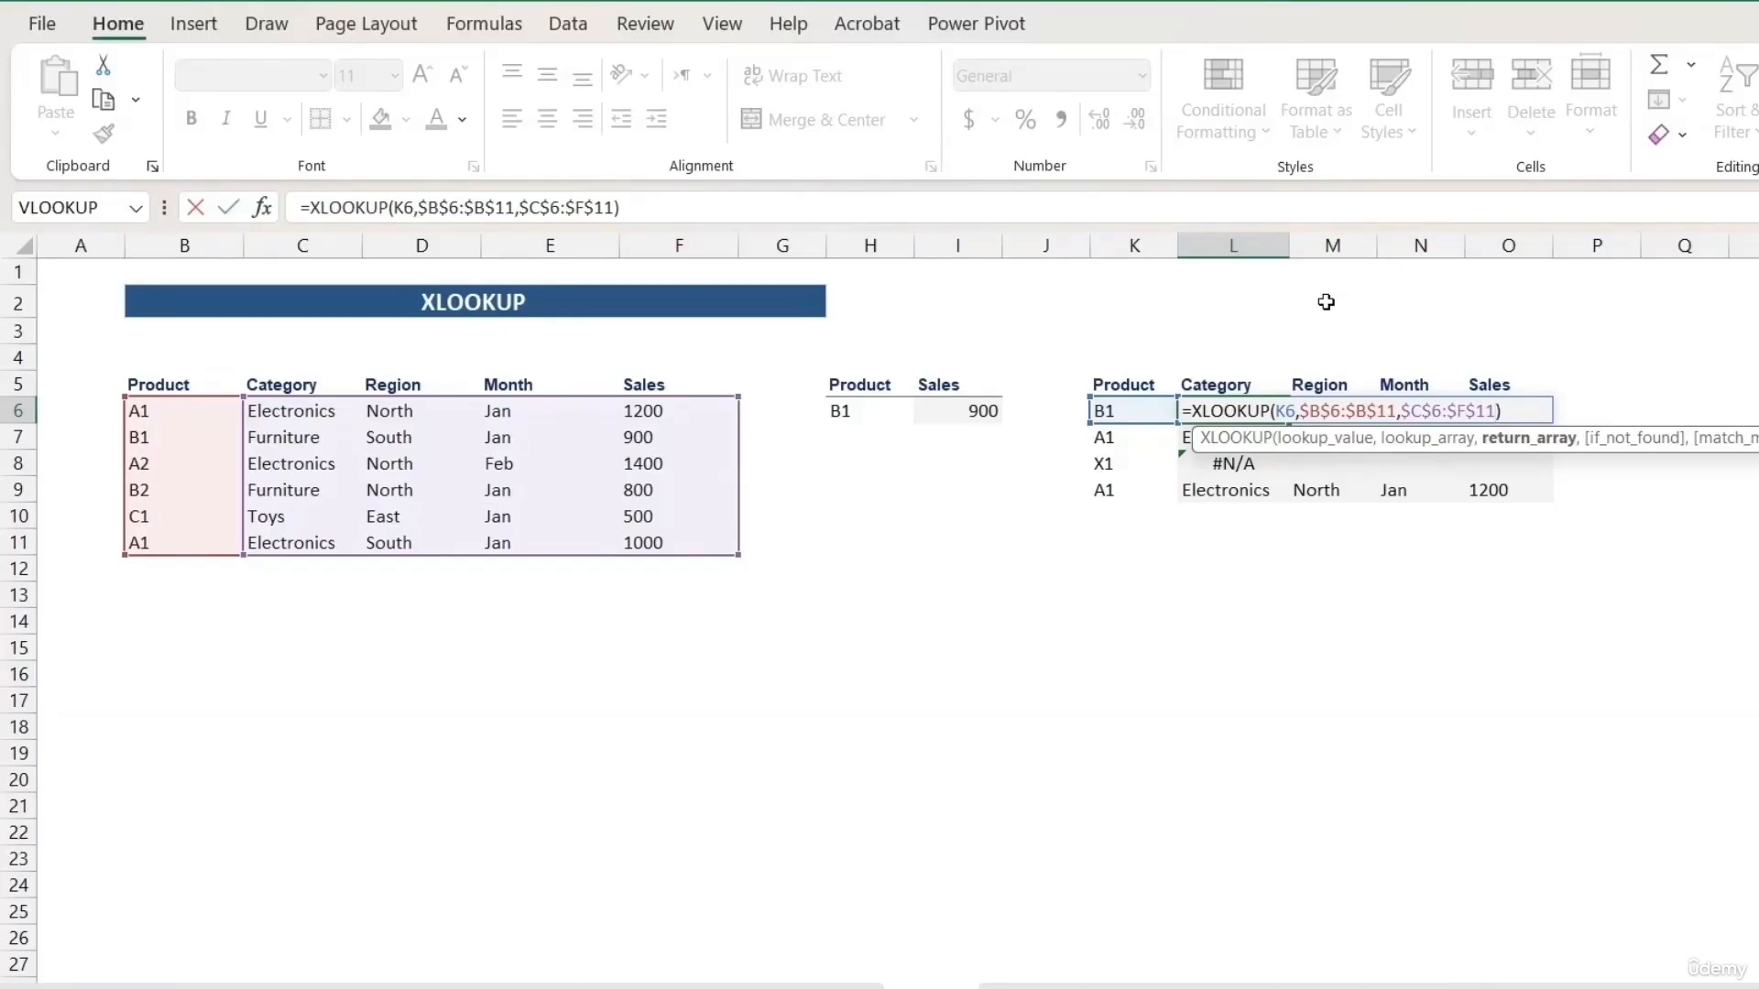
text(,)
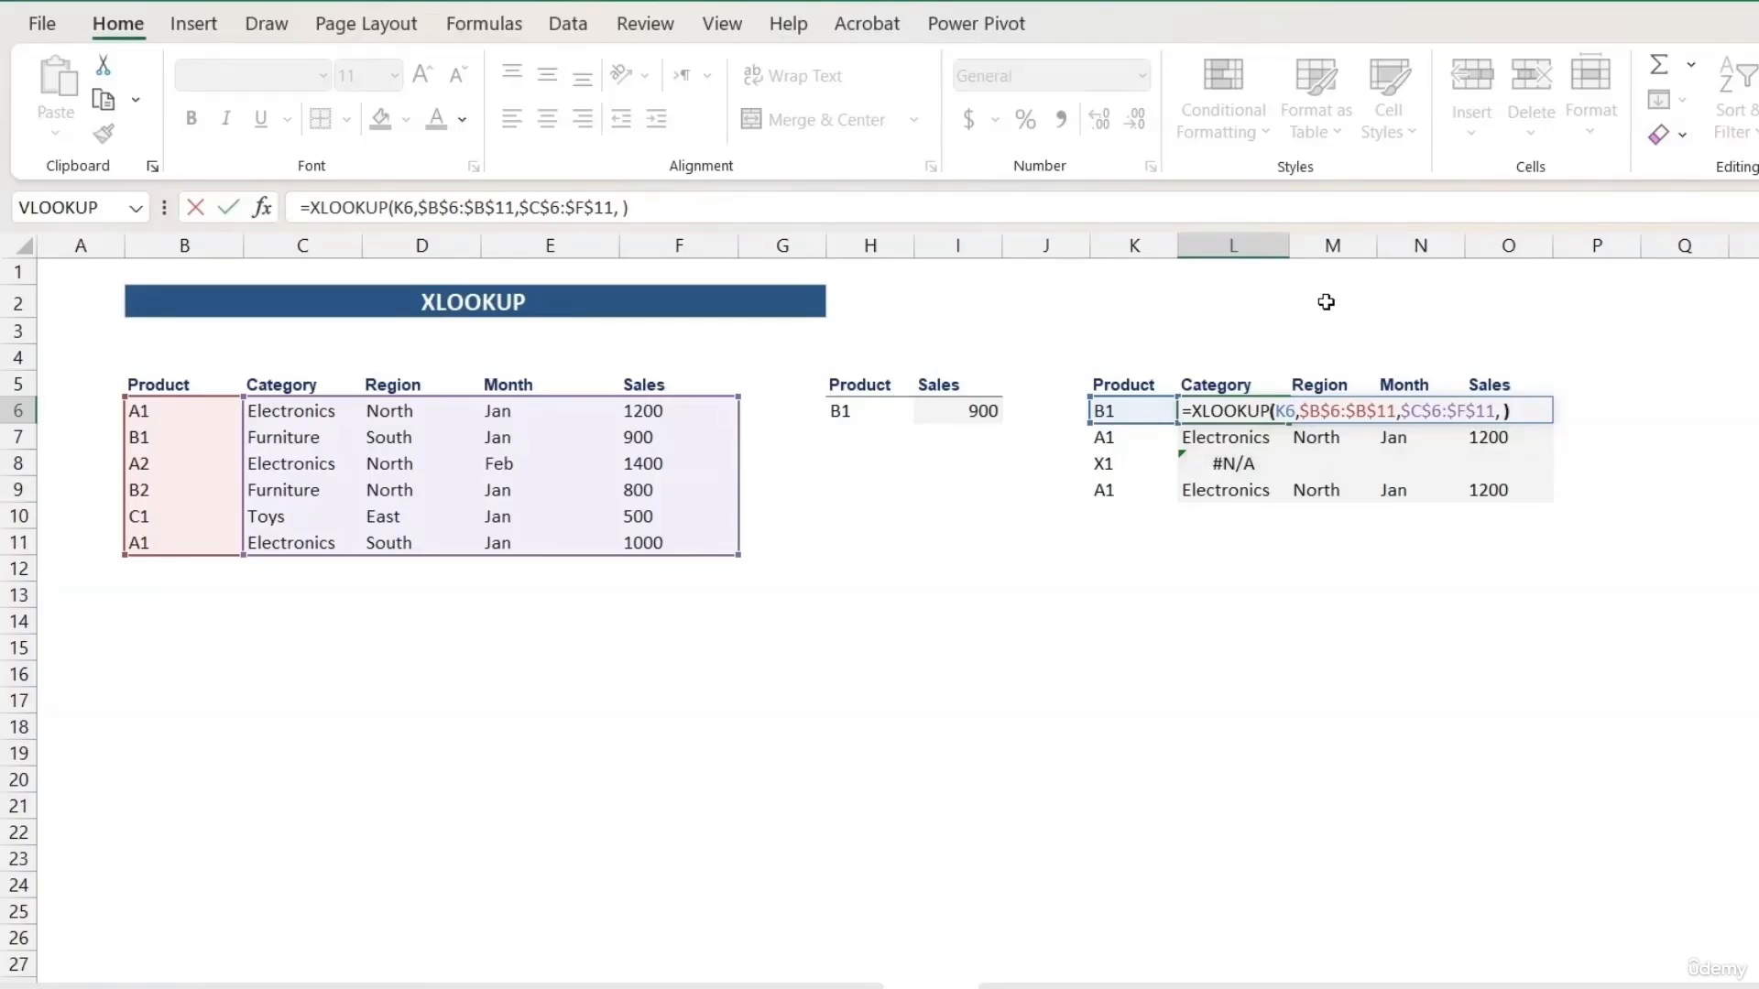
click(1496, 412)
key(BackSpace)
key(BackSpace)
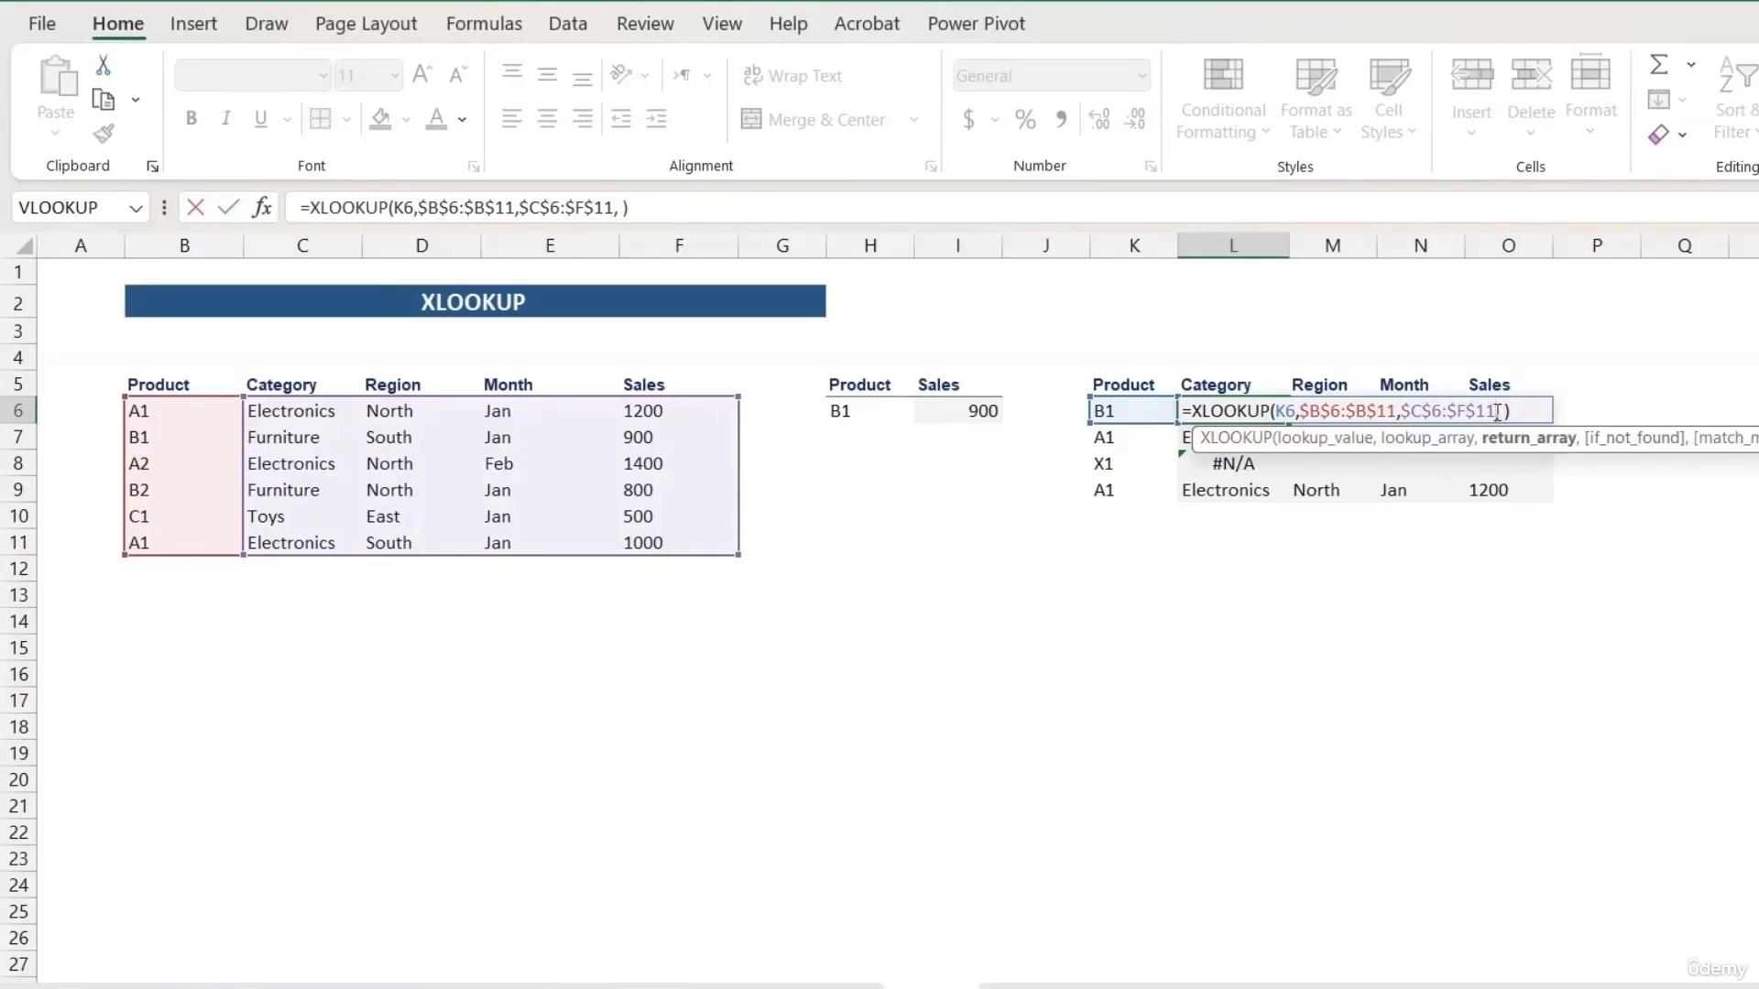
click(1502, 408)
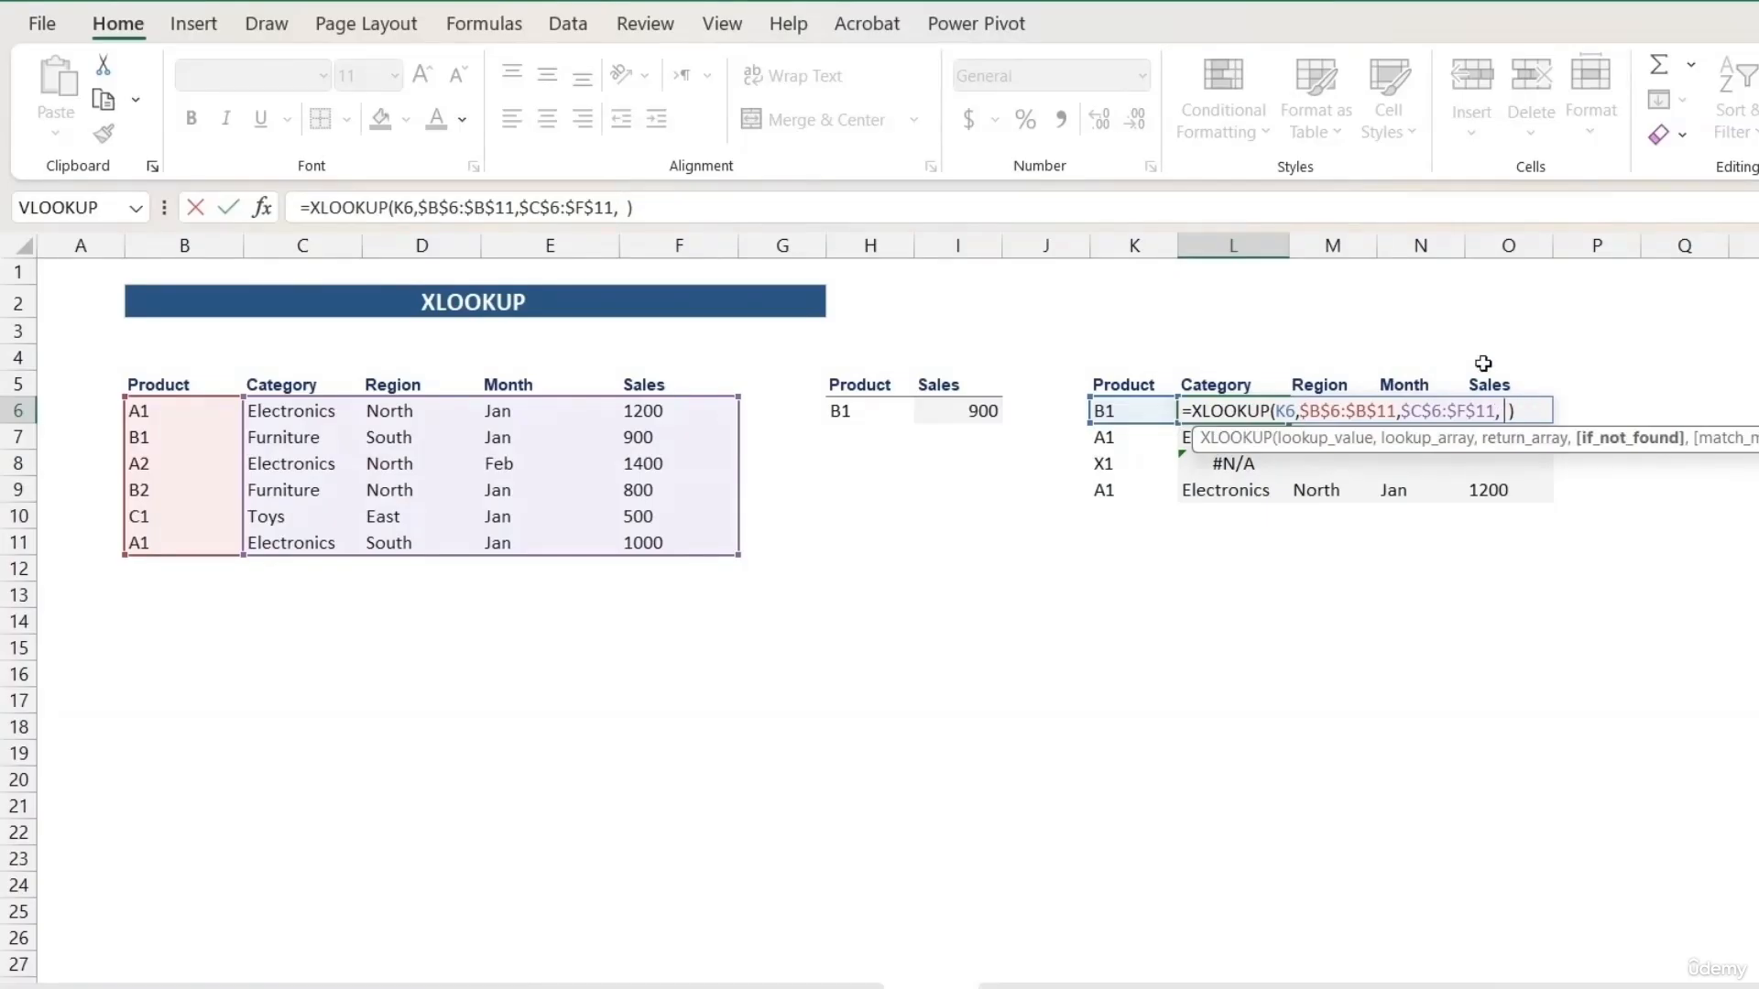
text(")
text(NOT AVAI)
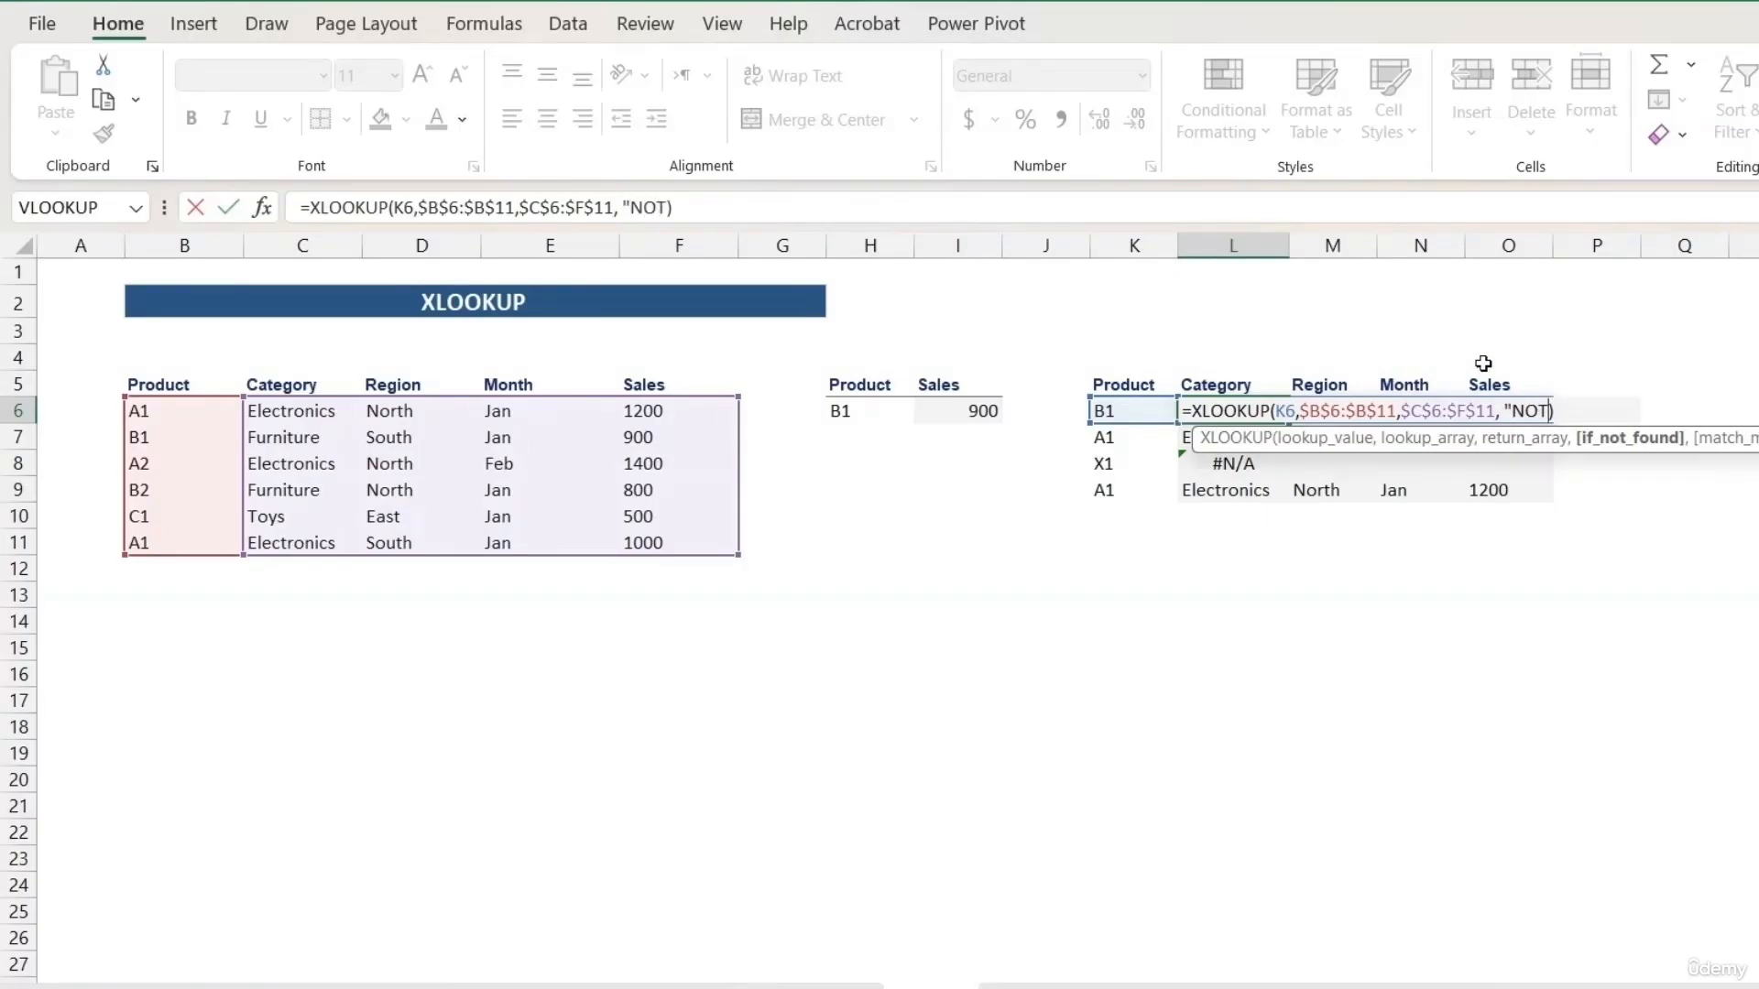
text(LABLE)
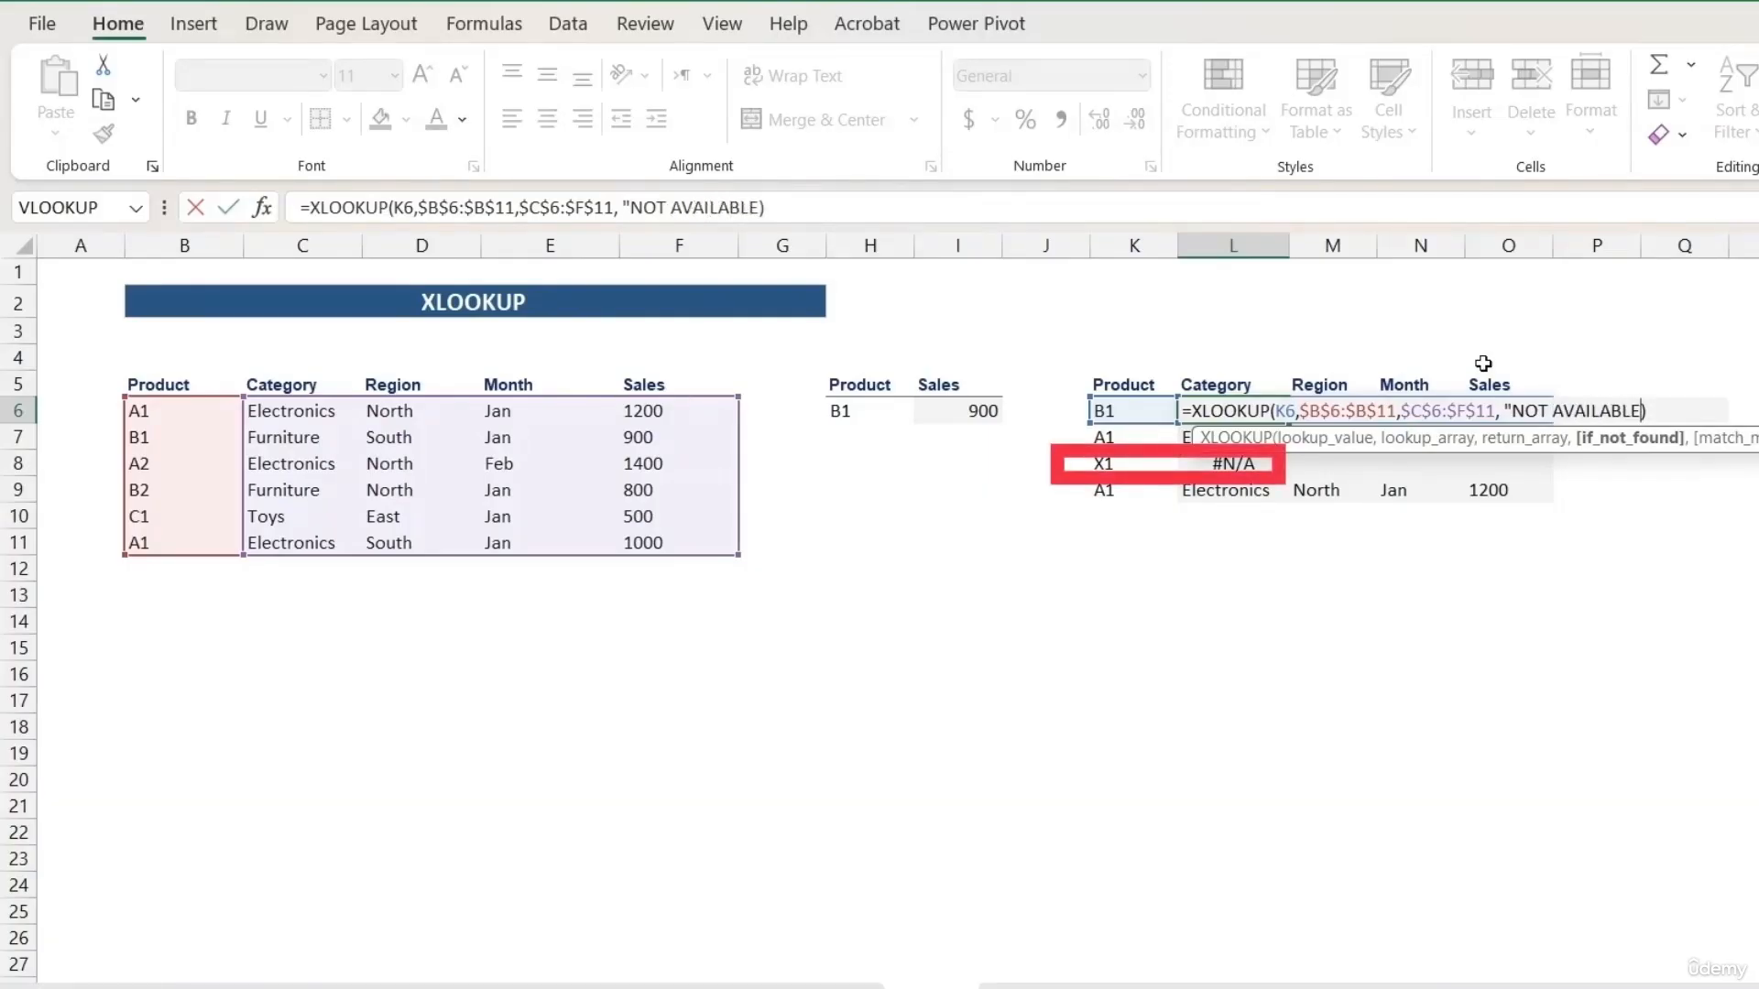
key(Return)
click(1276, 448)
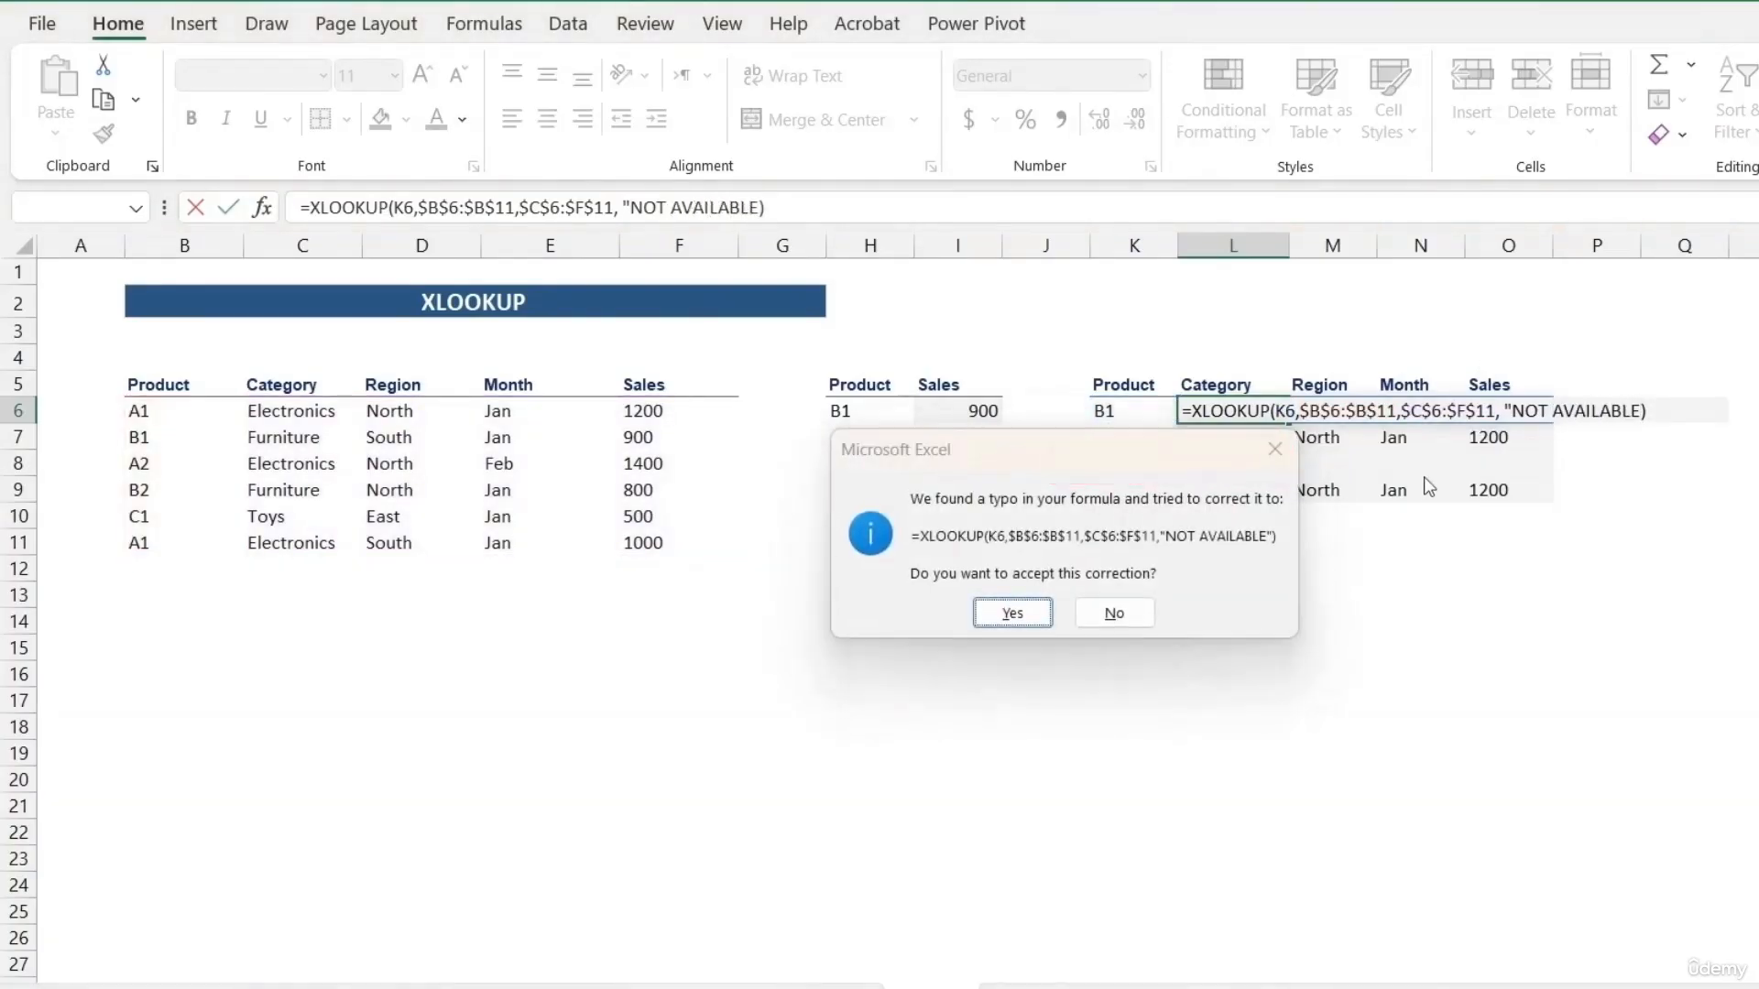
key(Return)
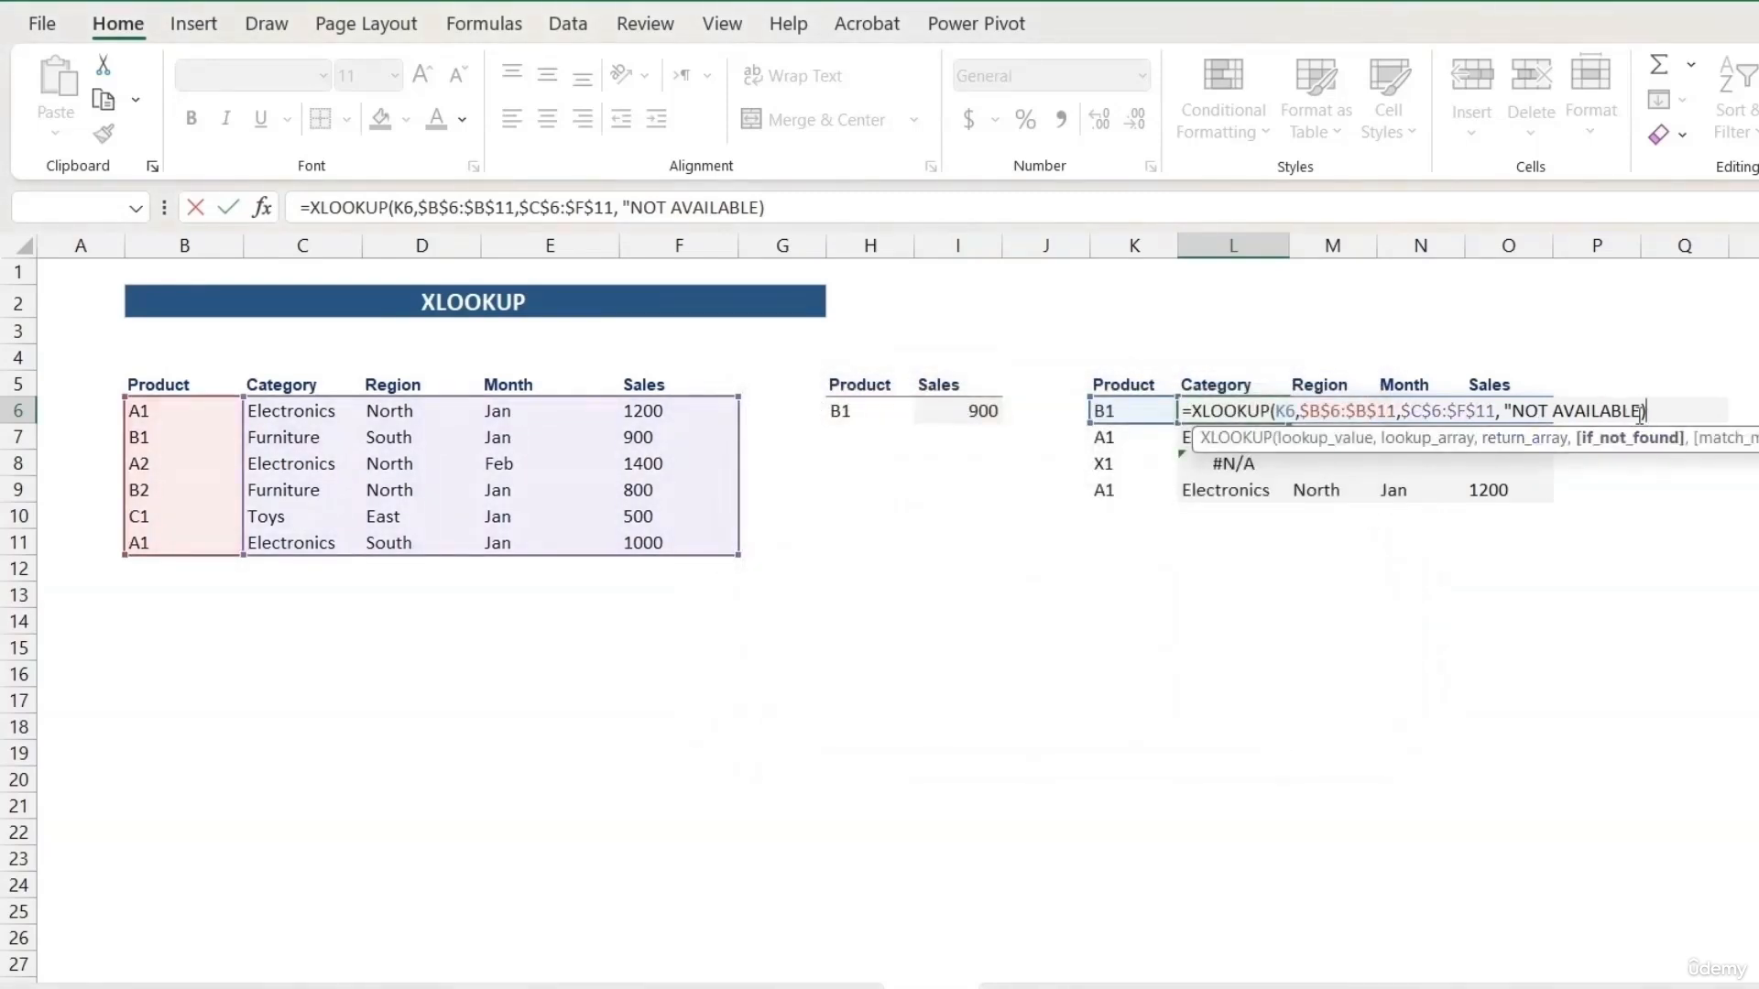
text(")
key(Return)
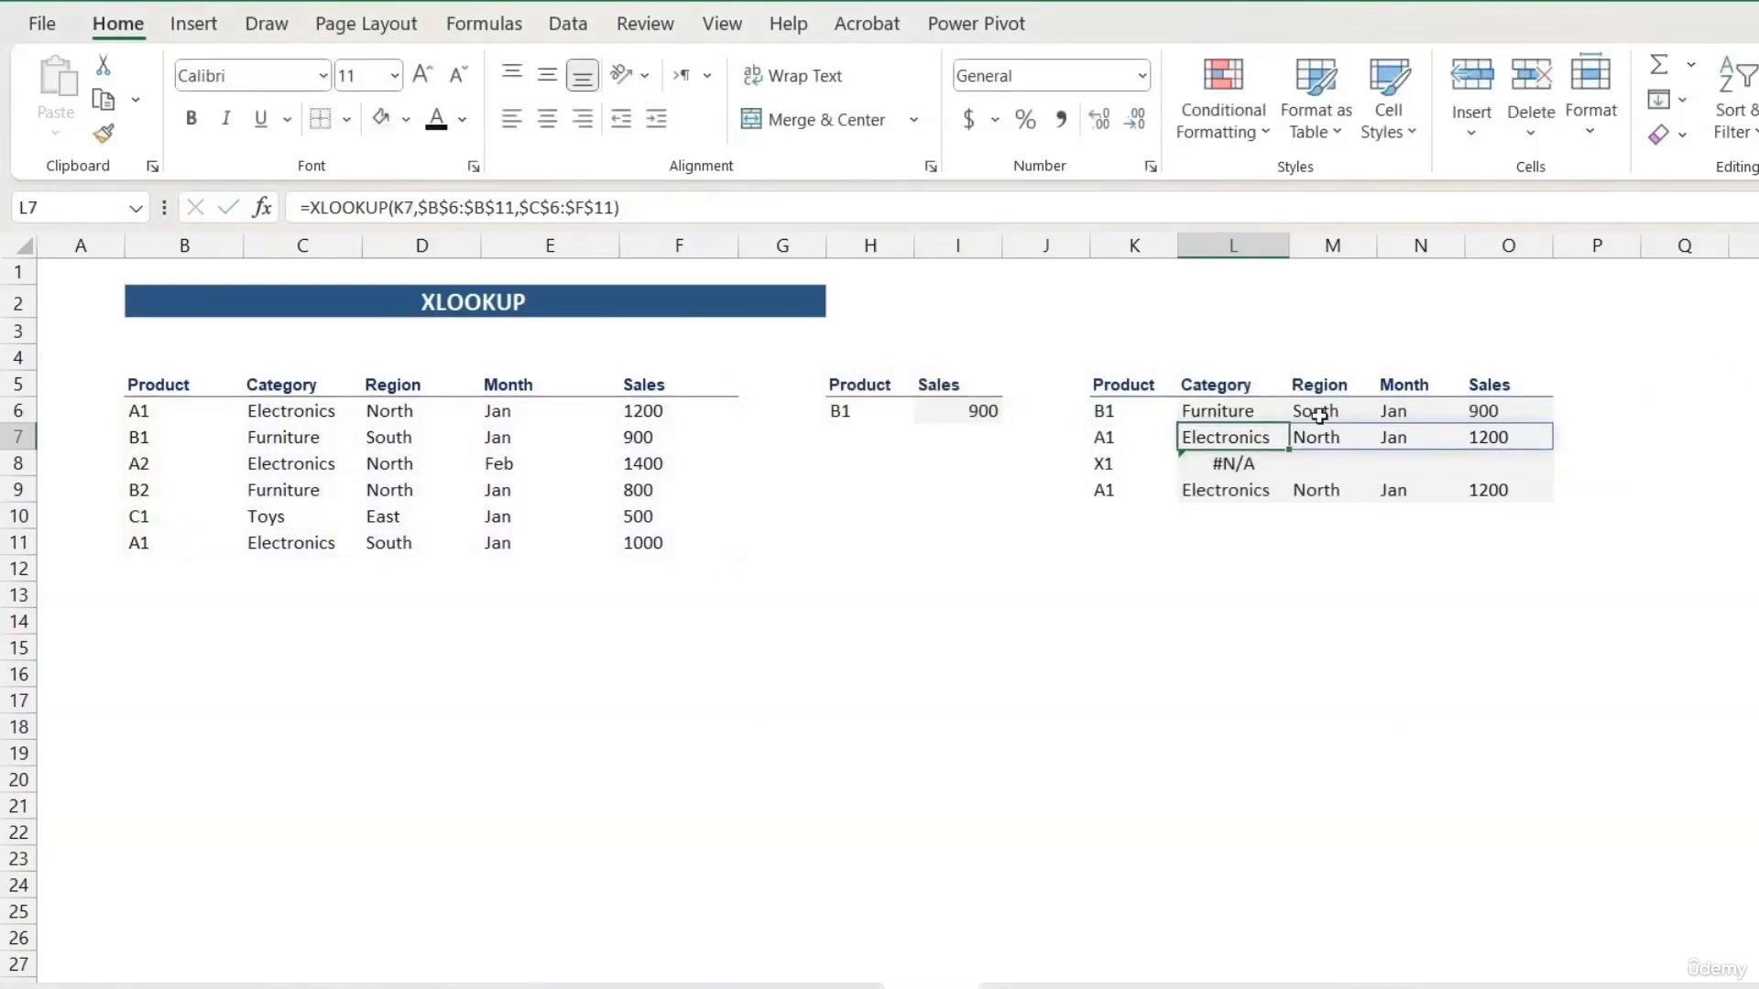
Copy the updated formula from L6 down through row 9 so missing products use the "NOT AVAILABLE" text.
click(1225, 414)
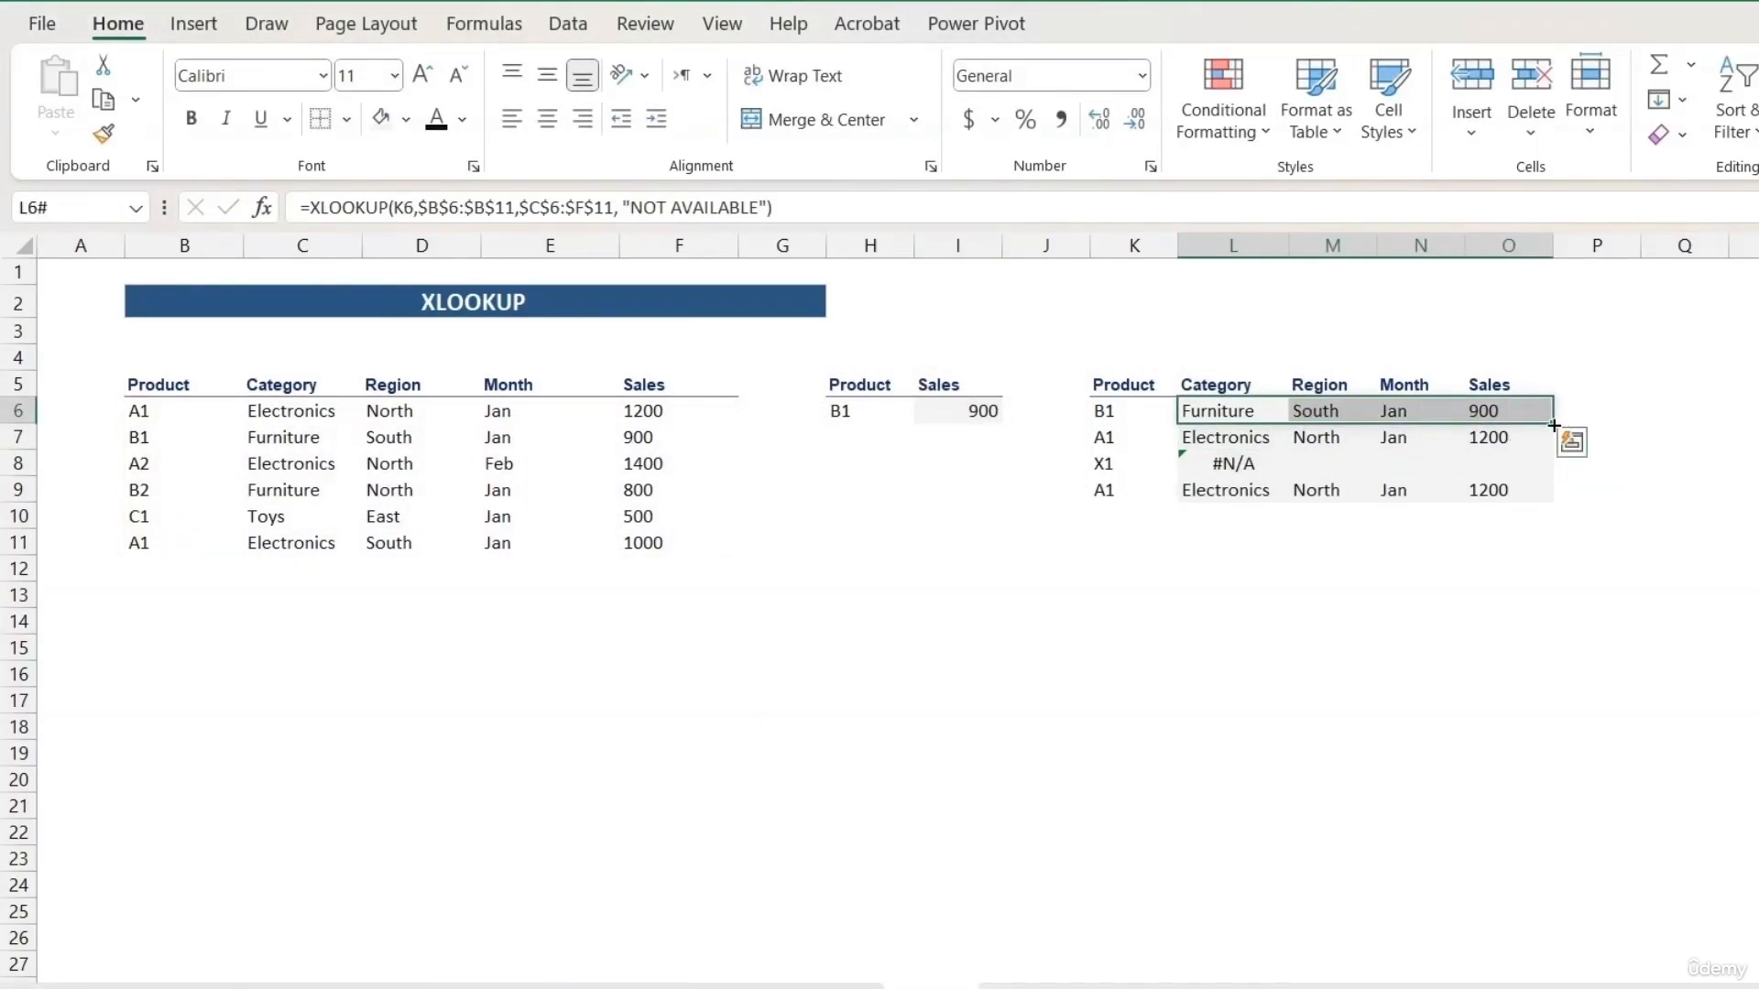
drag(1555, 425, 1554, 503)
click(1388, 464)
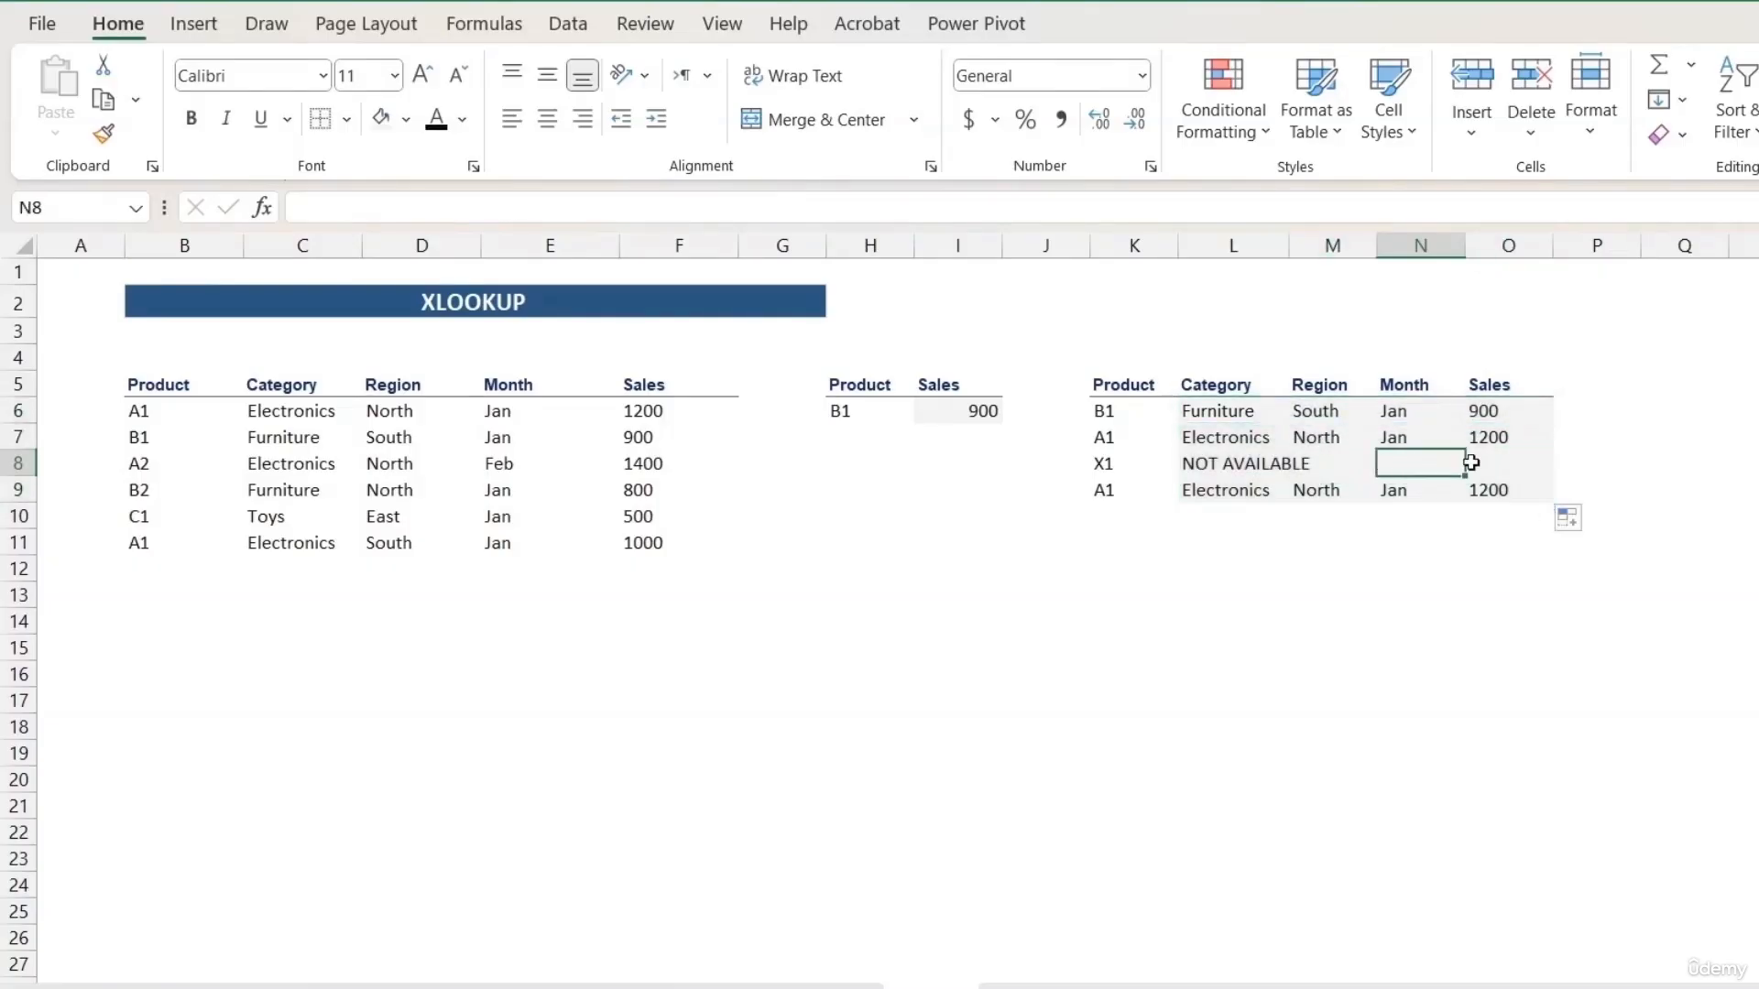
Try adding match mode -1, exact match or next smaller item, to the XLOOKUP formula in L6.
click(1496, 415)
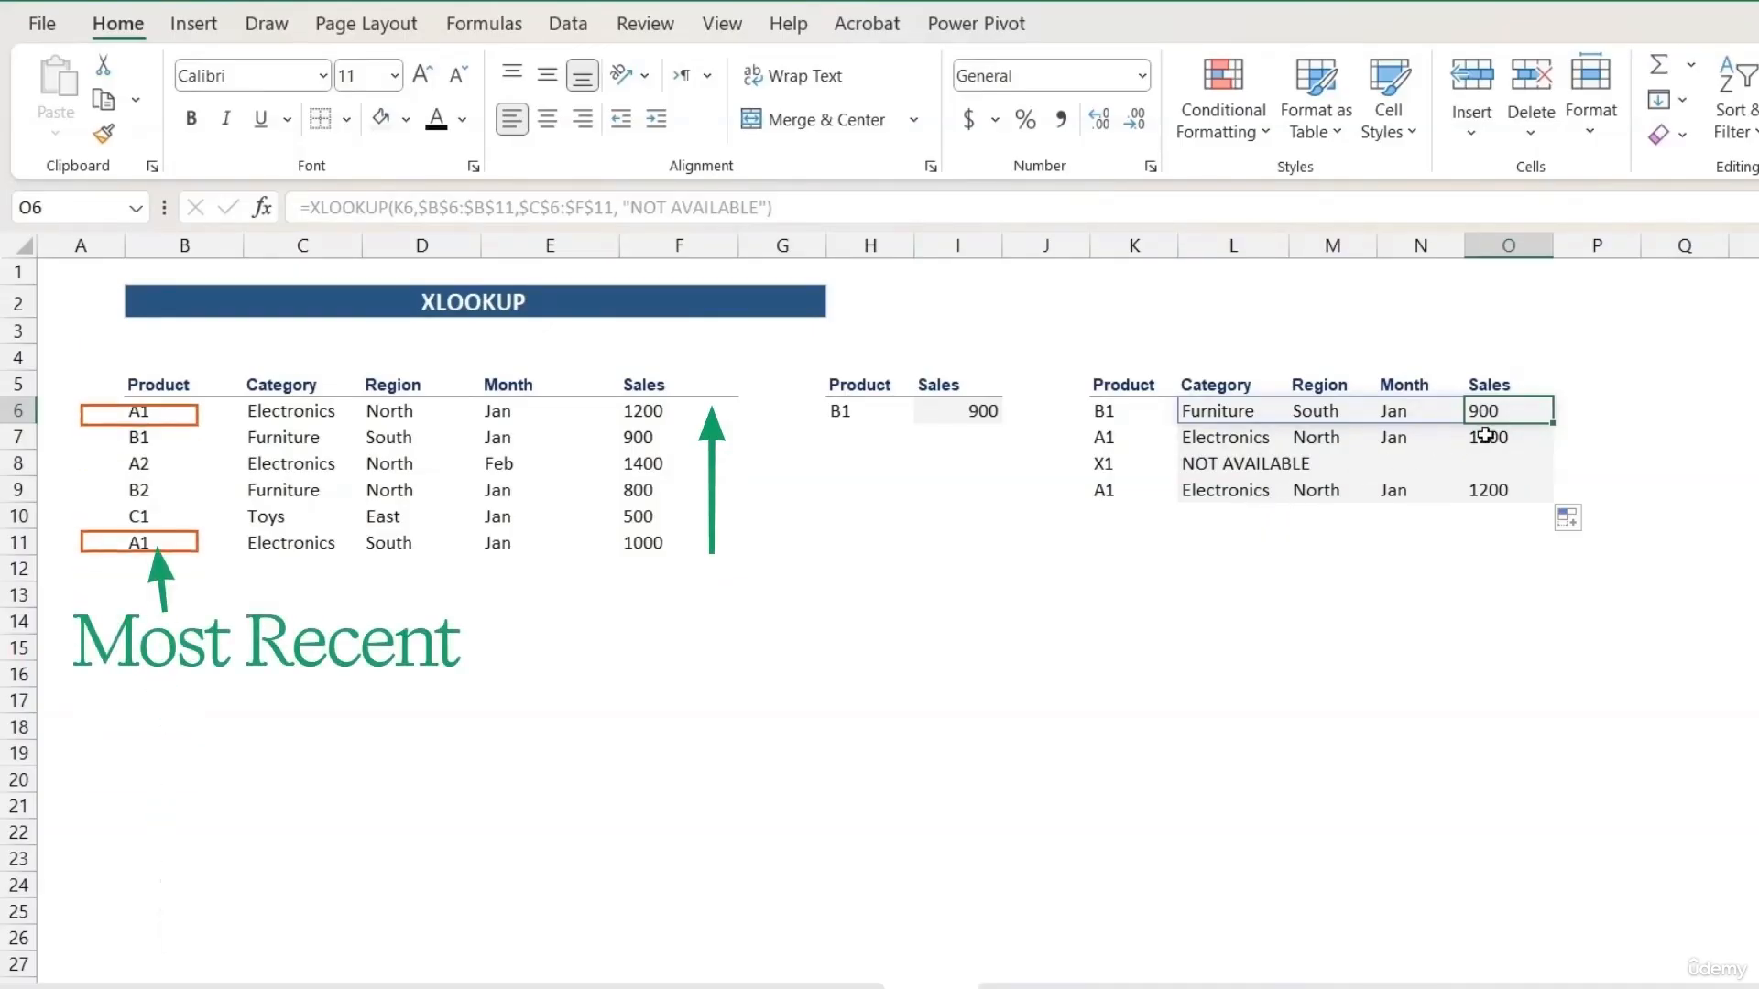
key(BackSpace)
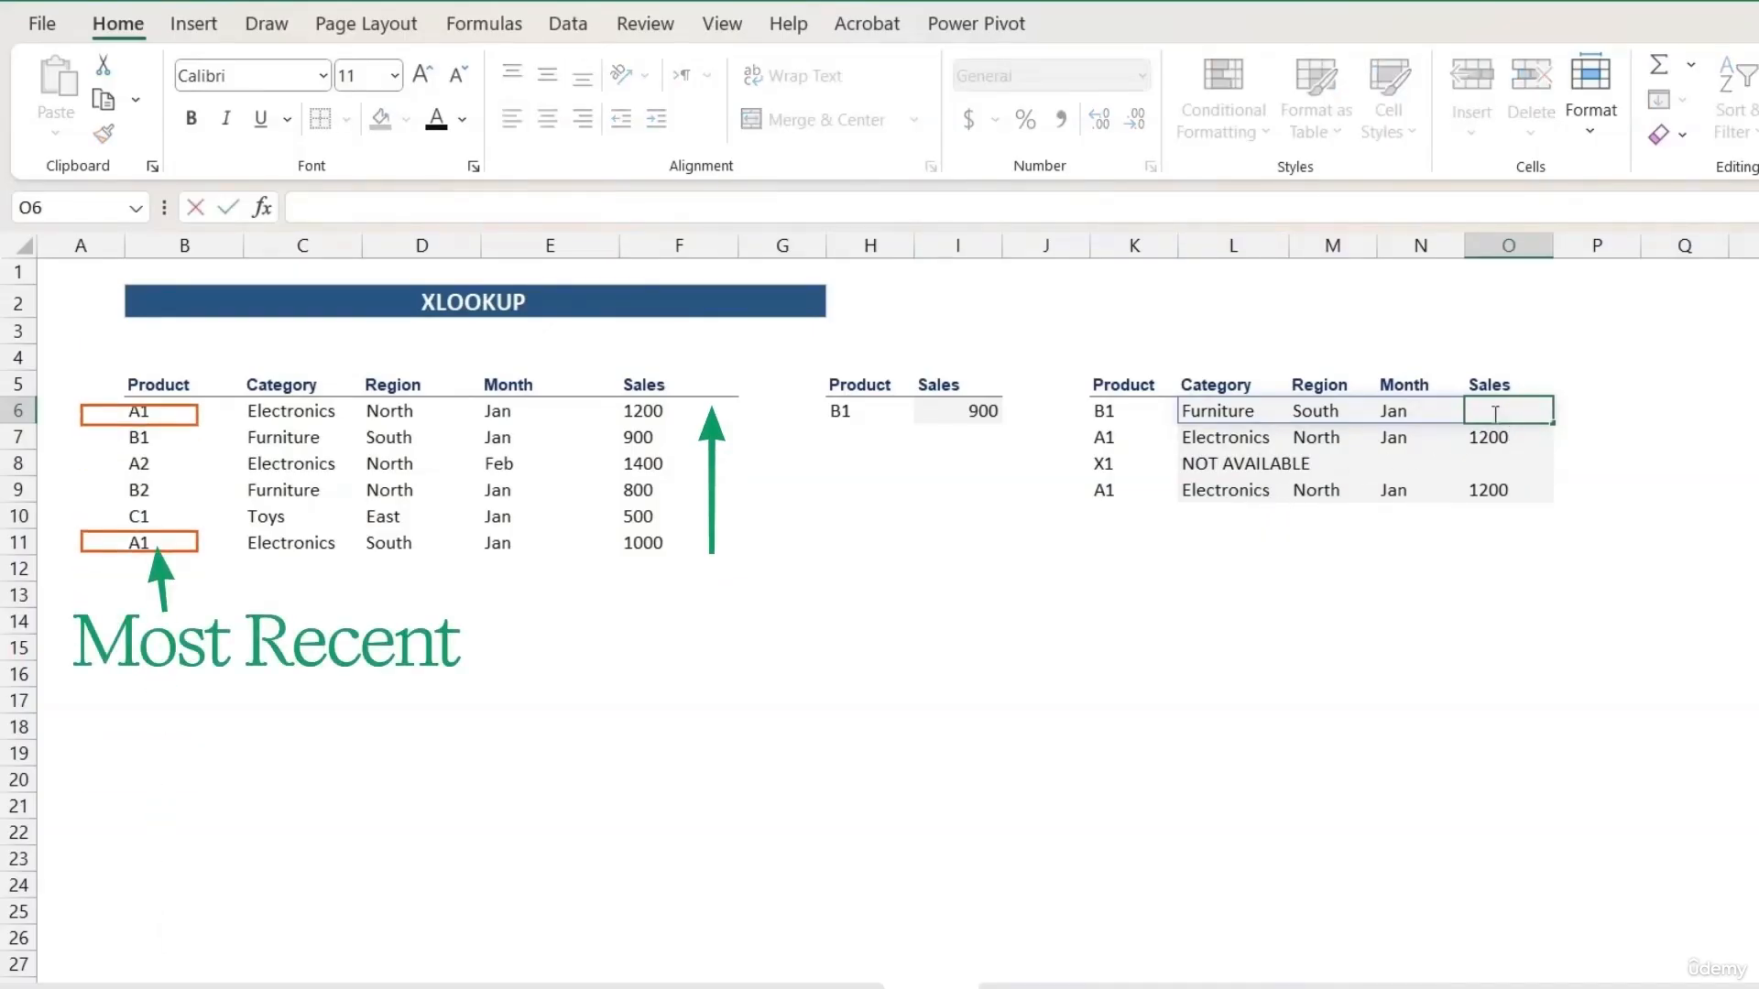
double_click(1278, 421)
click(1647, 410)
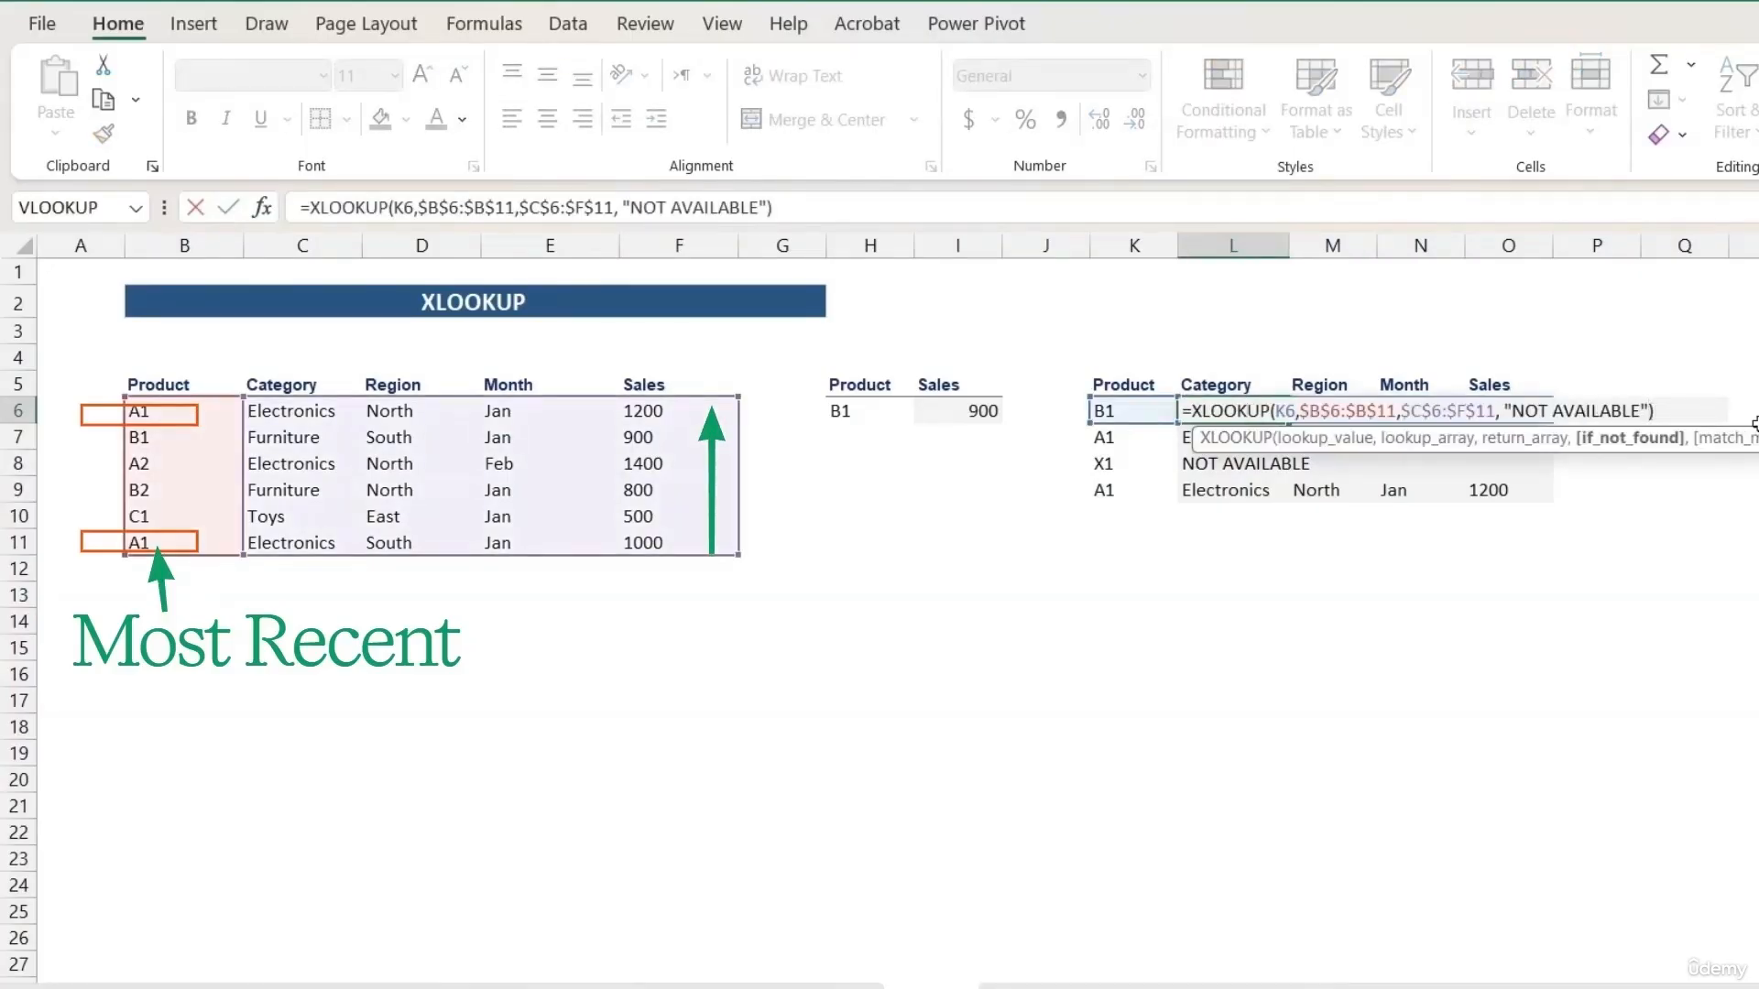
text(,)
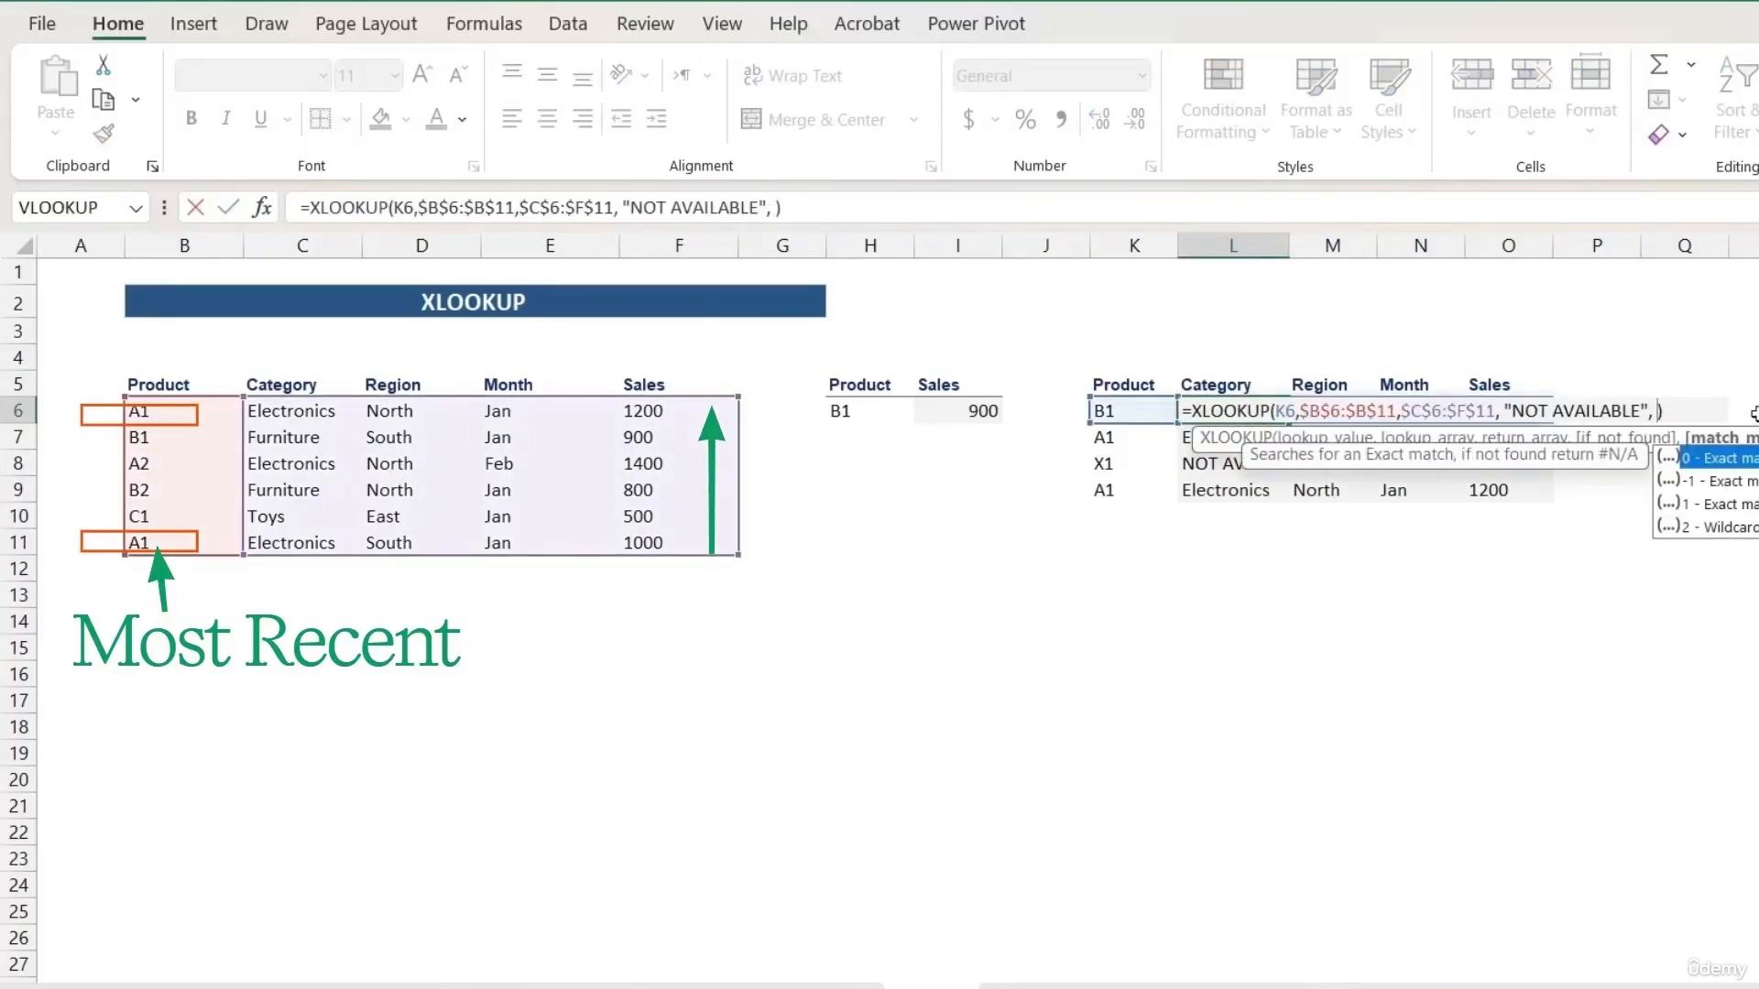
click(1730, 482)
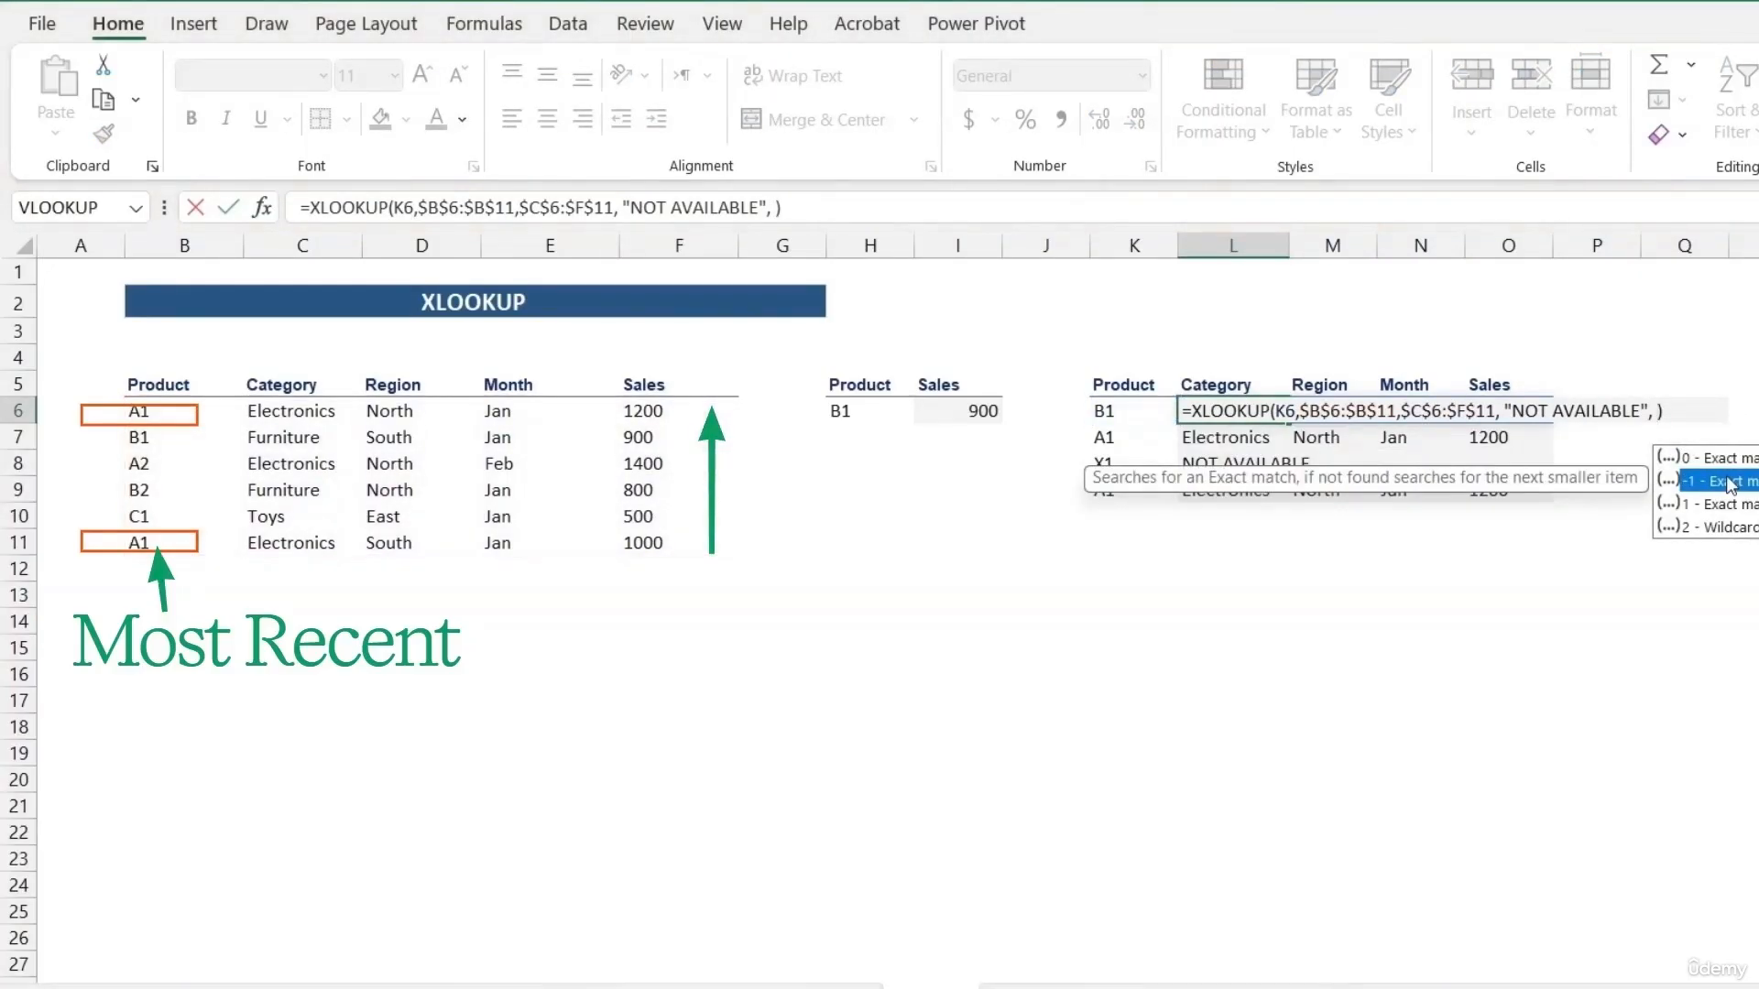
double_click(1730, 483)
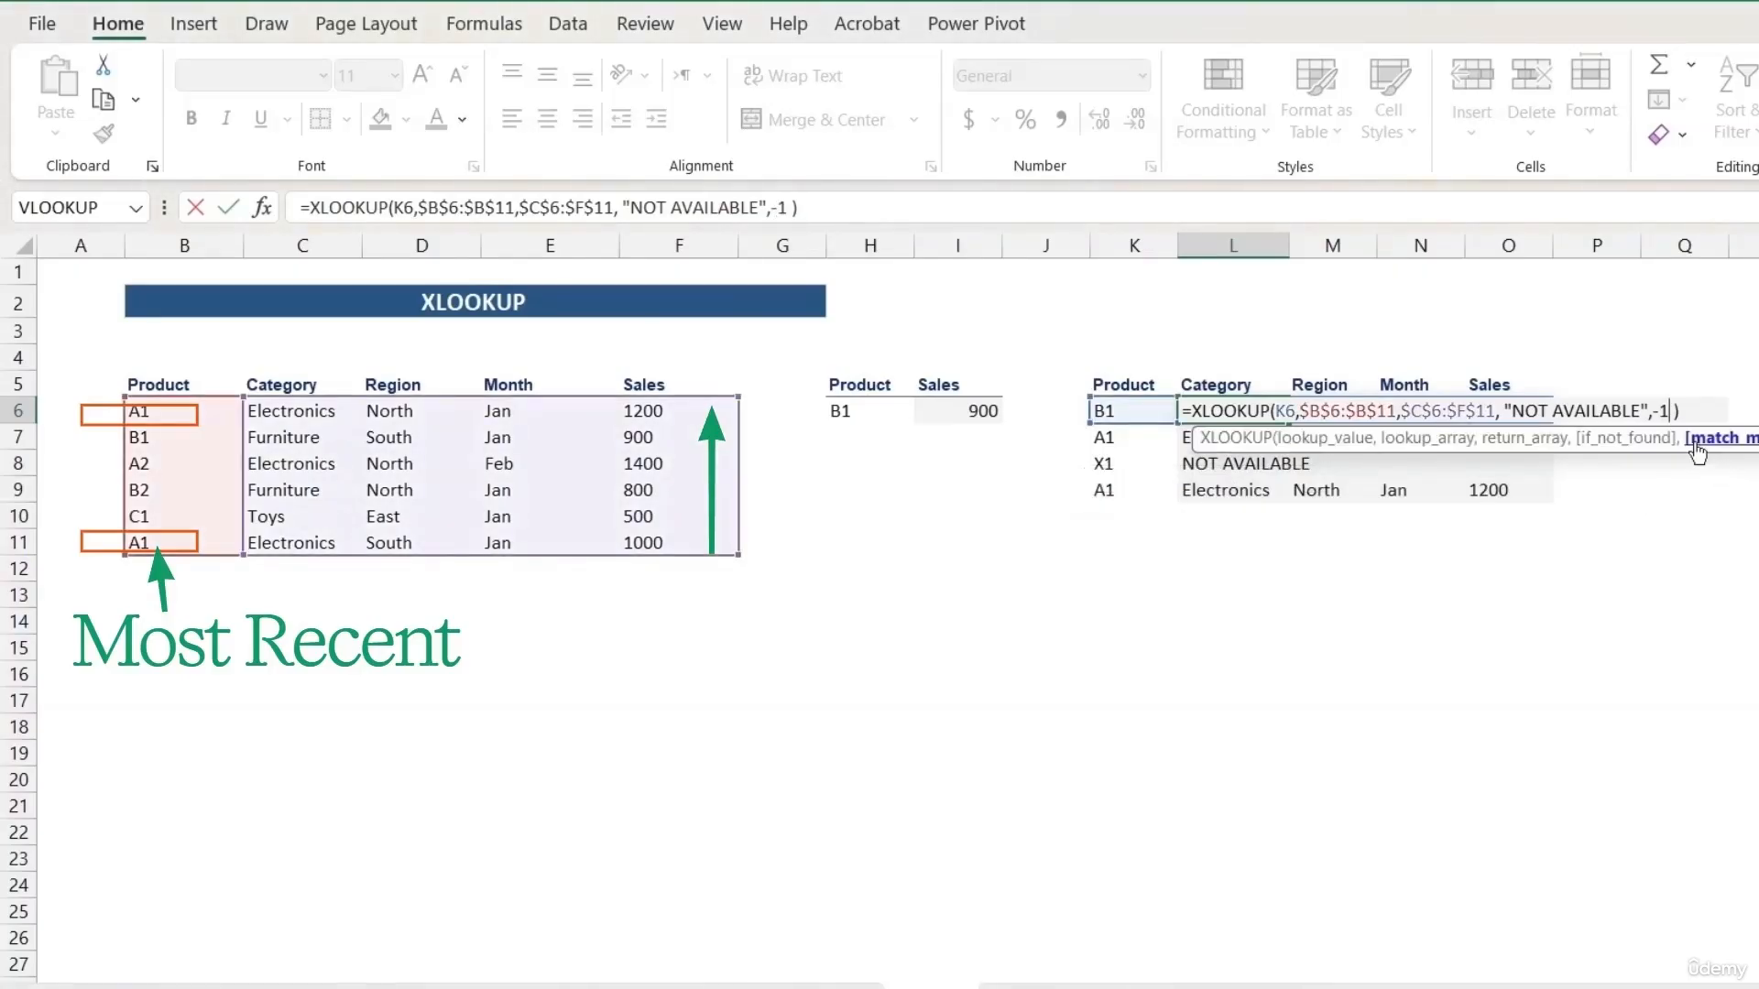
key(Return)
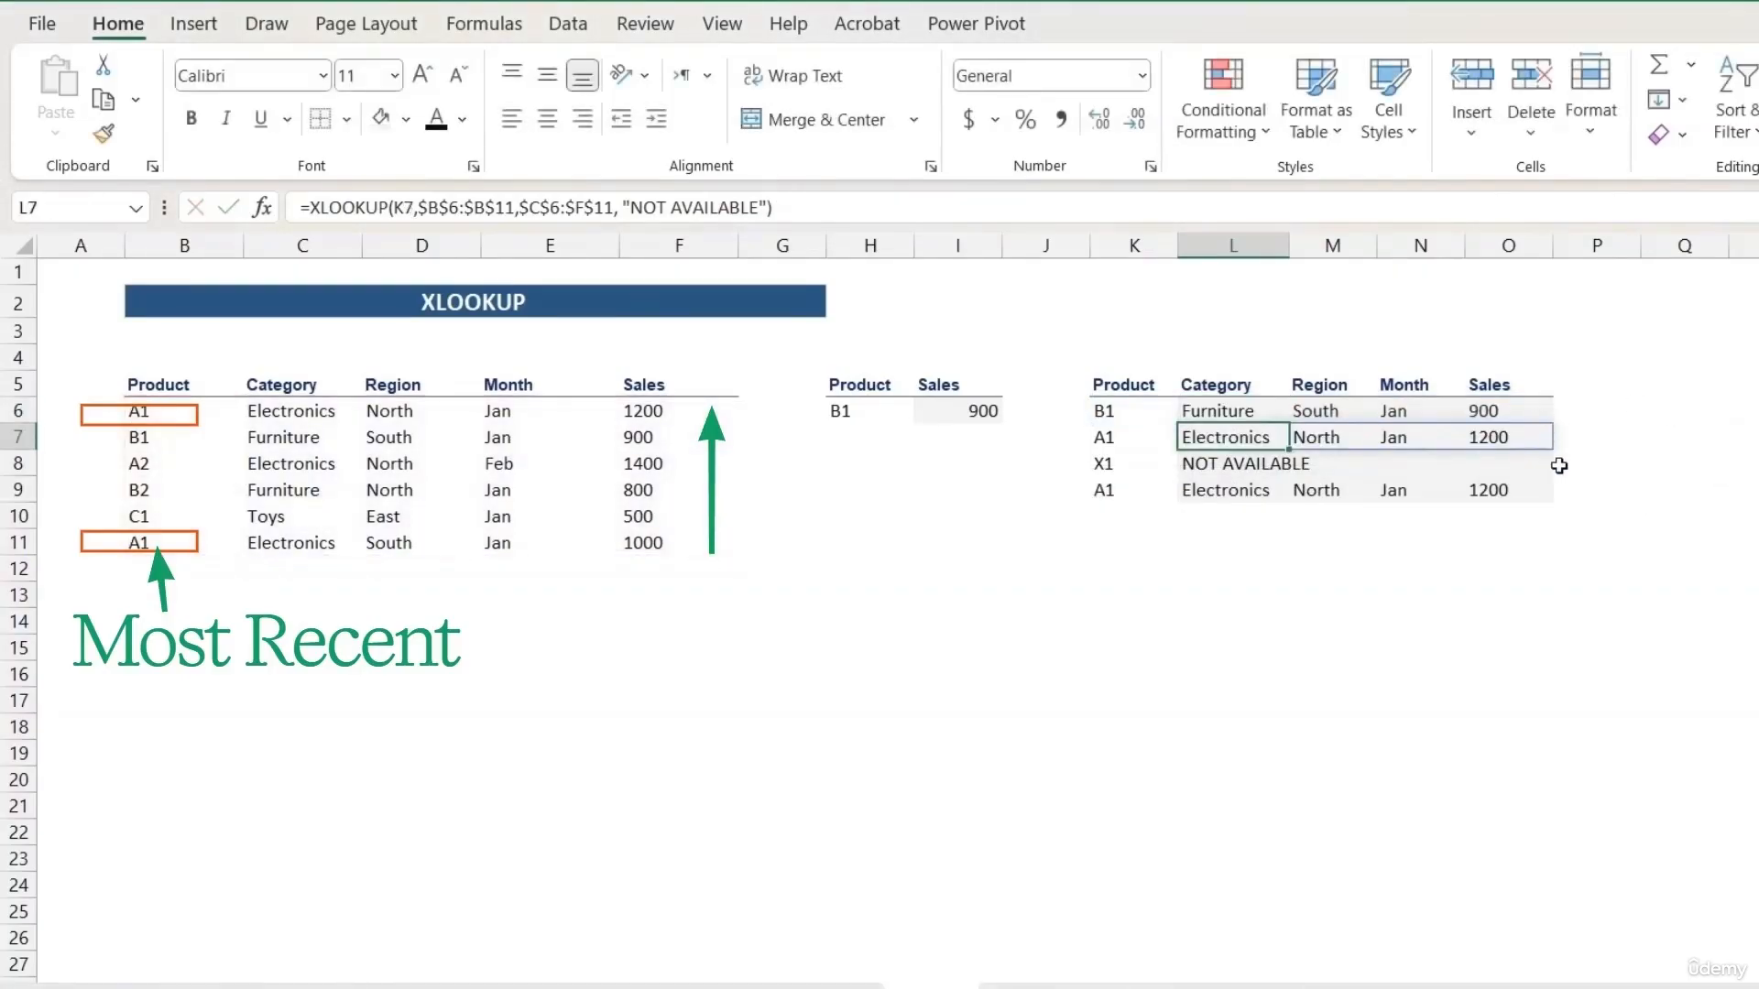
Refill rows 7 to 9 from L6 with the XLOOKUP formula that has only the "NOT AVAILABLE" fallback.
drag(1222, 412, 1450, 413)
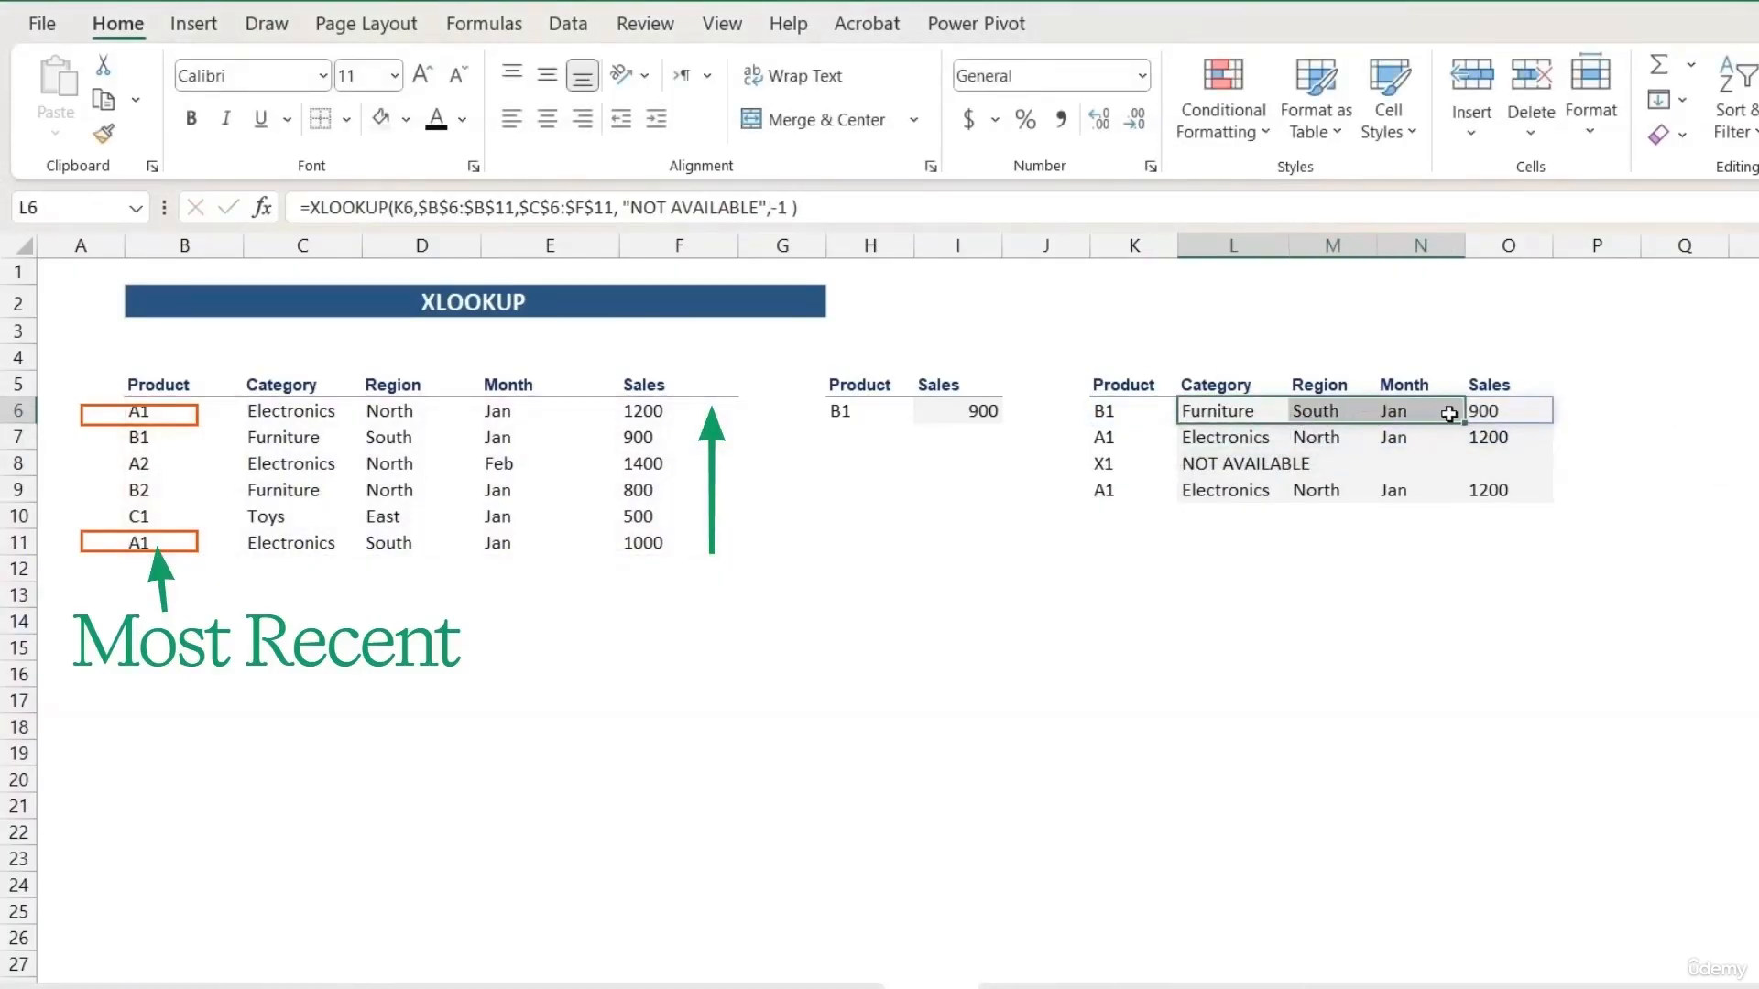
click(1450, 413)
drag(1256, 417, 1441, 414)
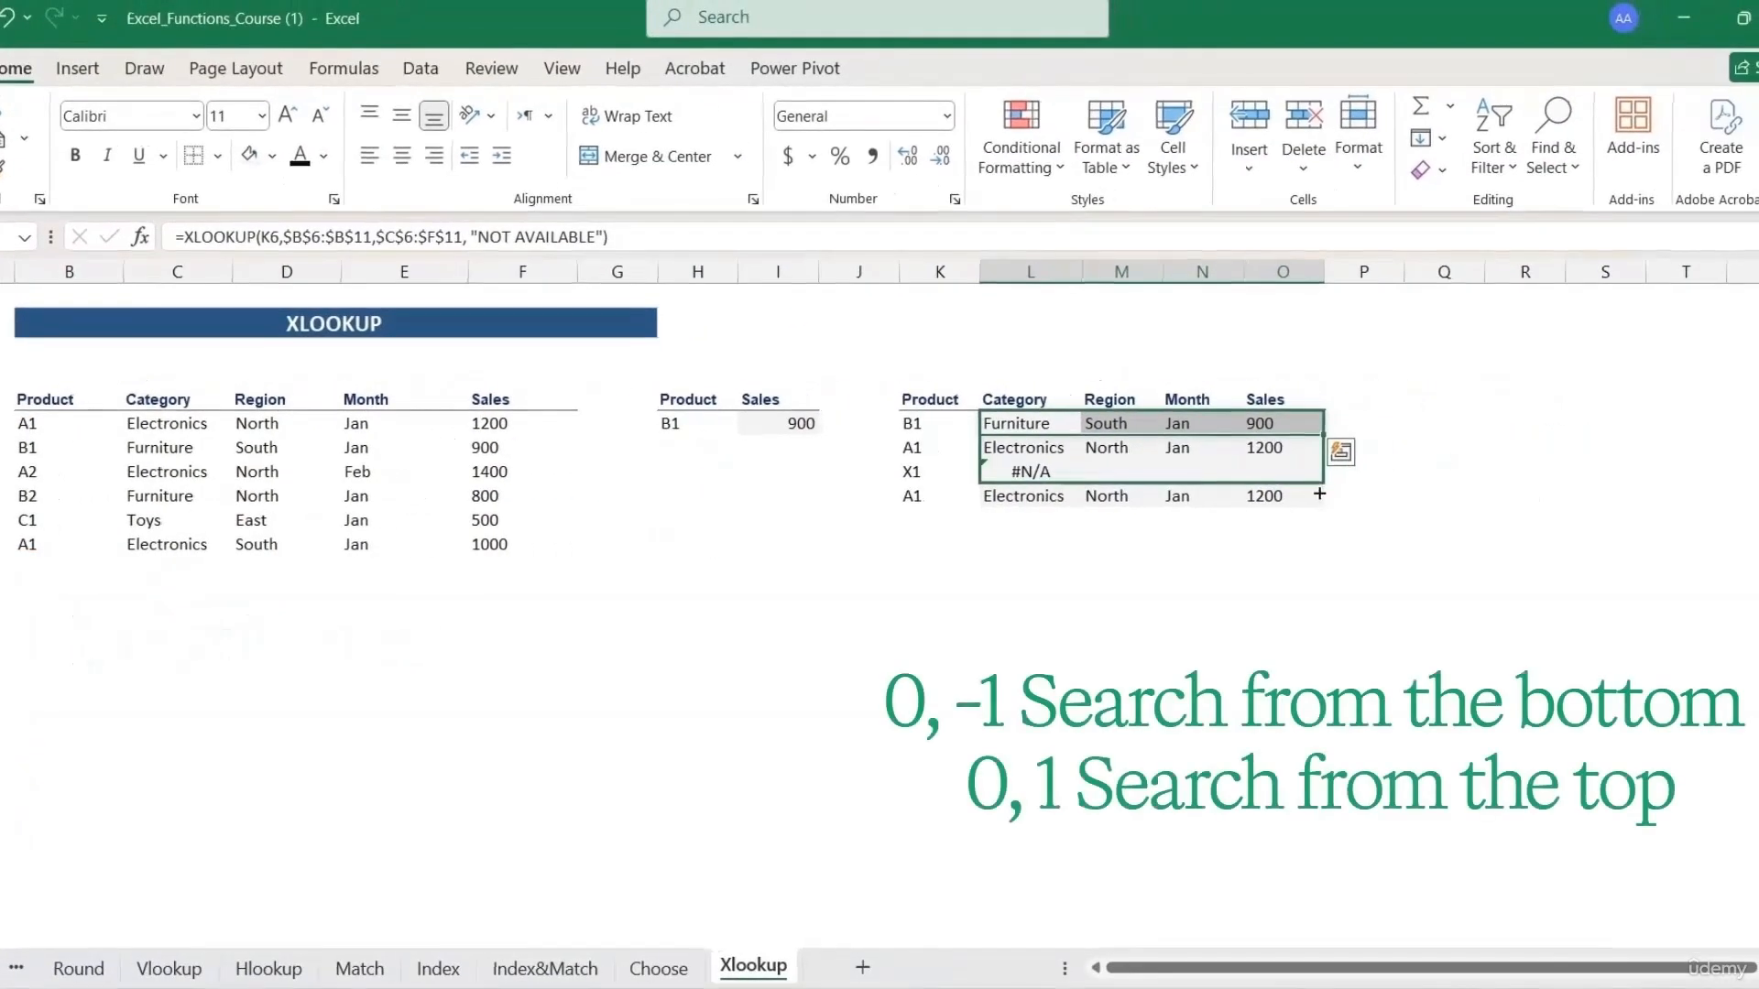
drag(1008, 423, 1283, 495)
click(1291, 418)
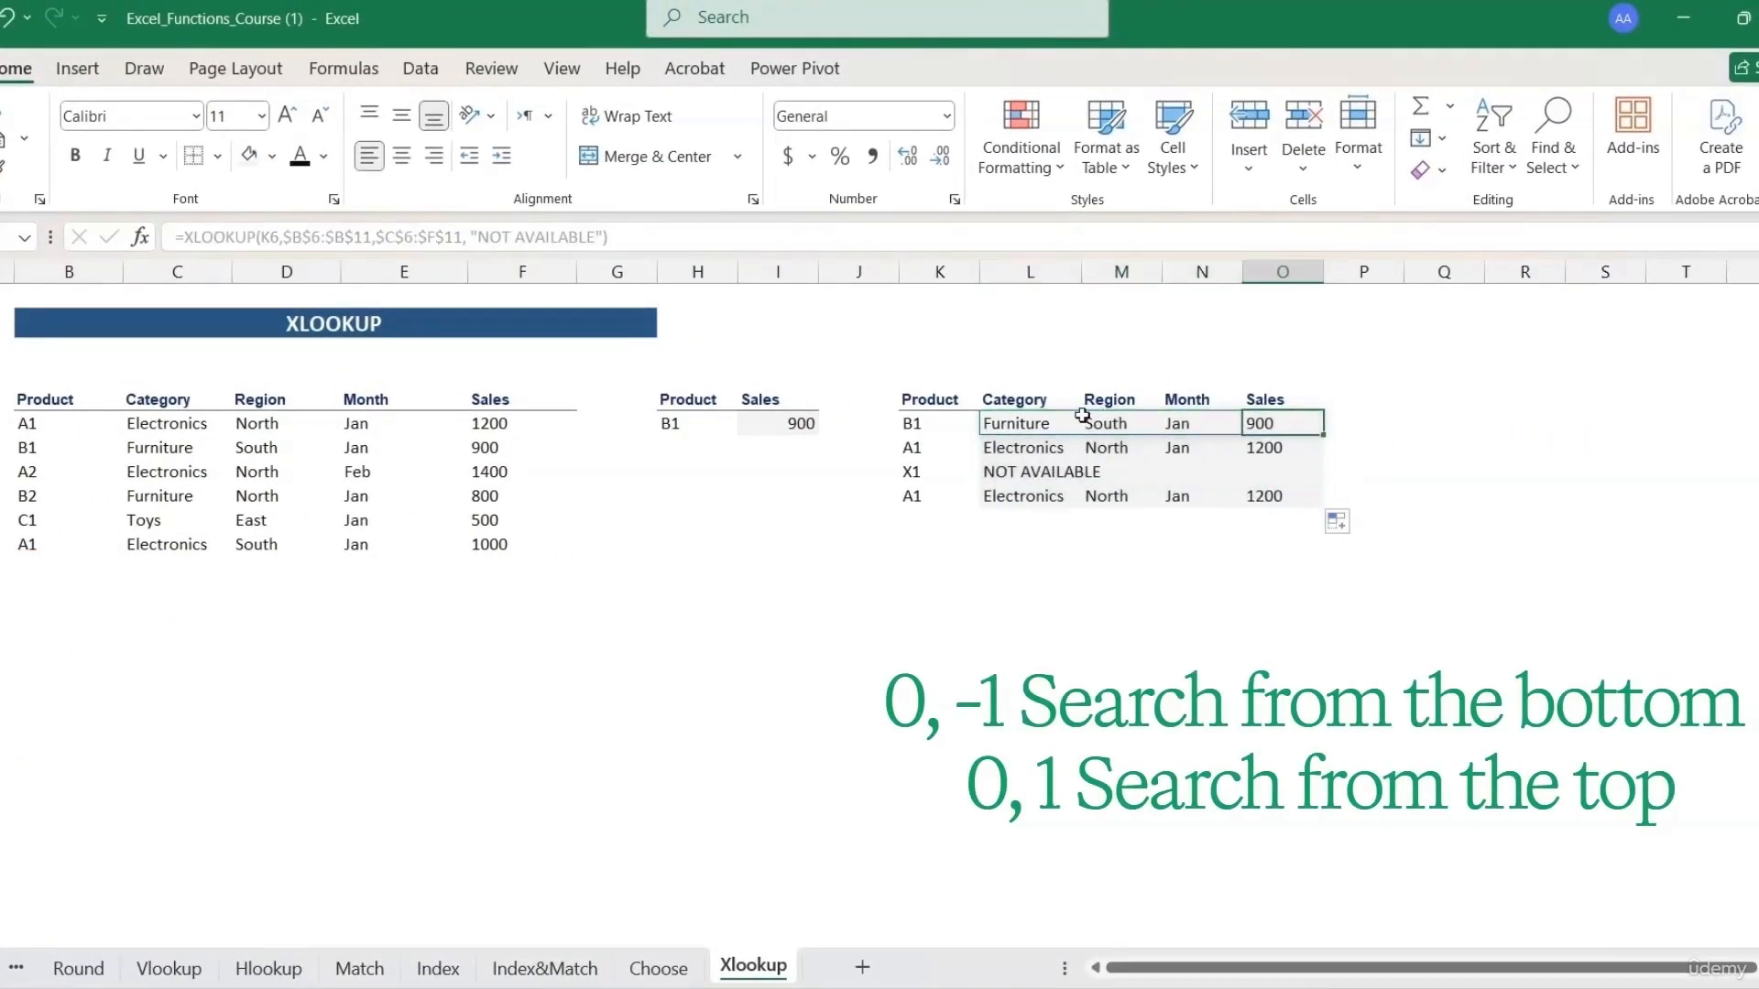
Add match mode 0 and search mode -1 (last-to-first) to the XLOOKUP formula in L9, and compare its sales result with row 7.
click(1291, 494)
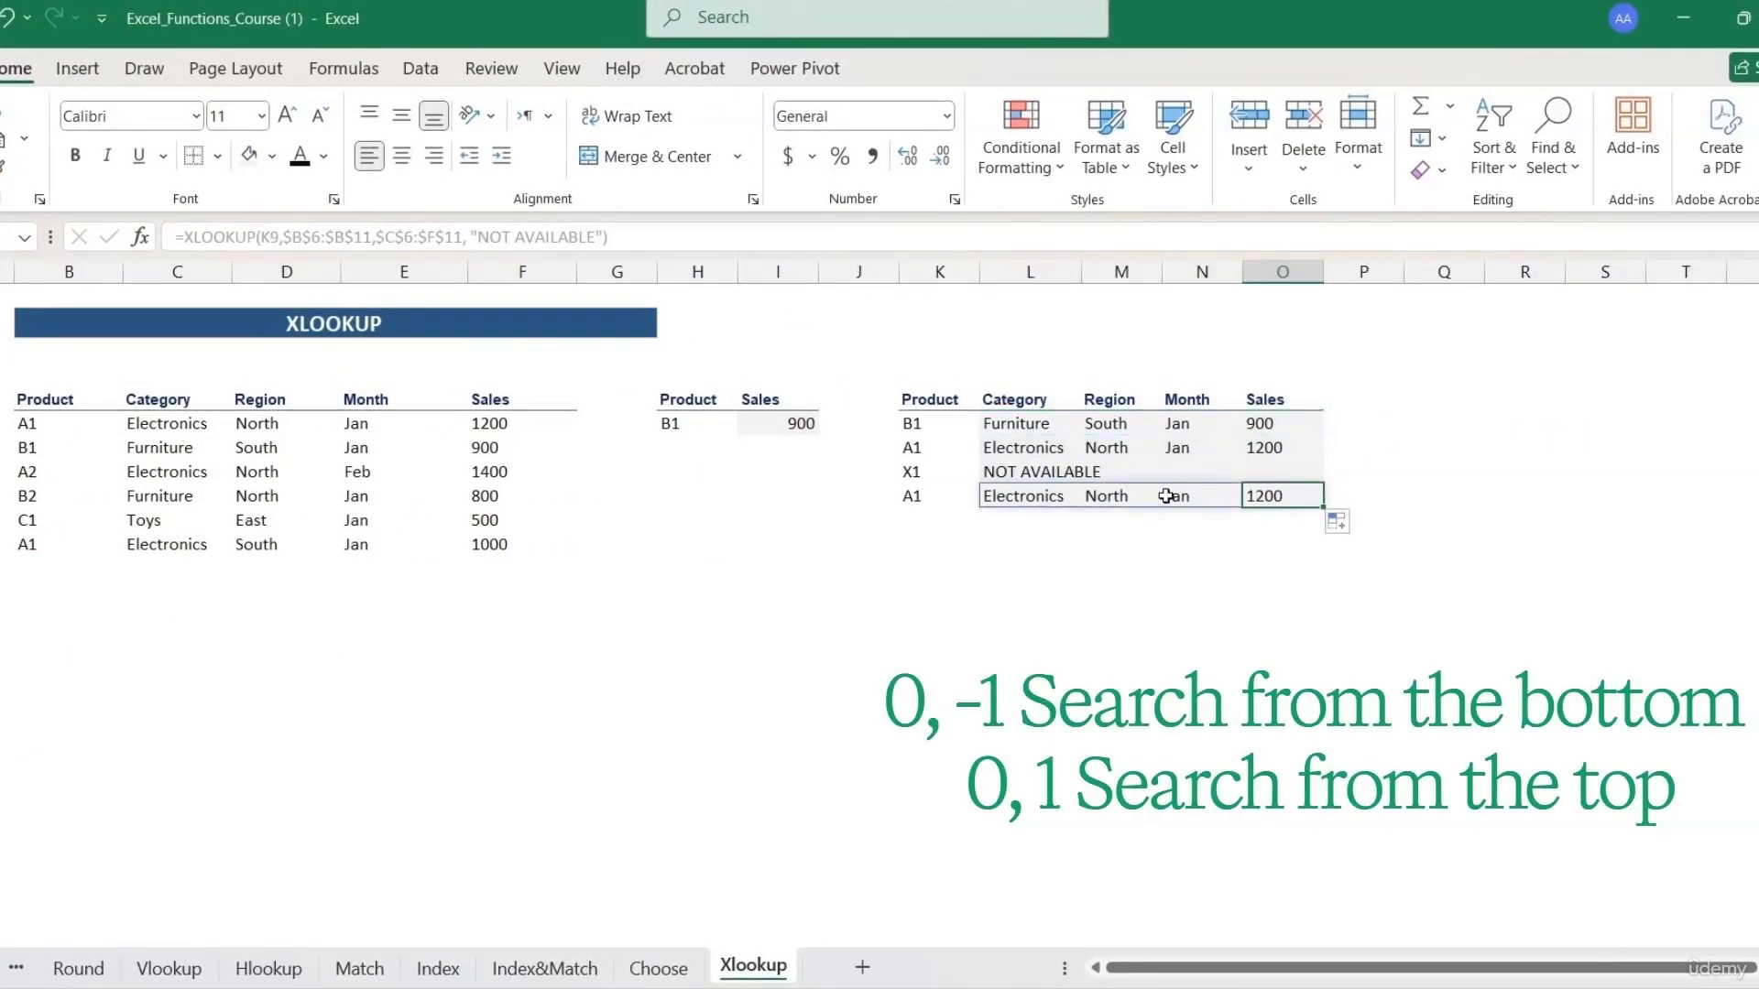
double_click(1065, 497)
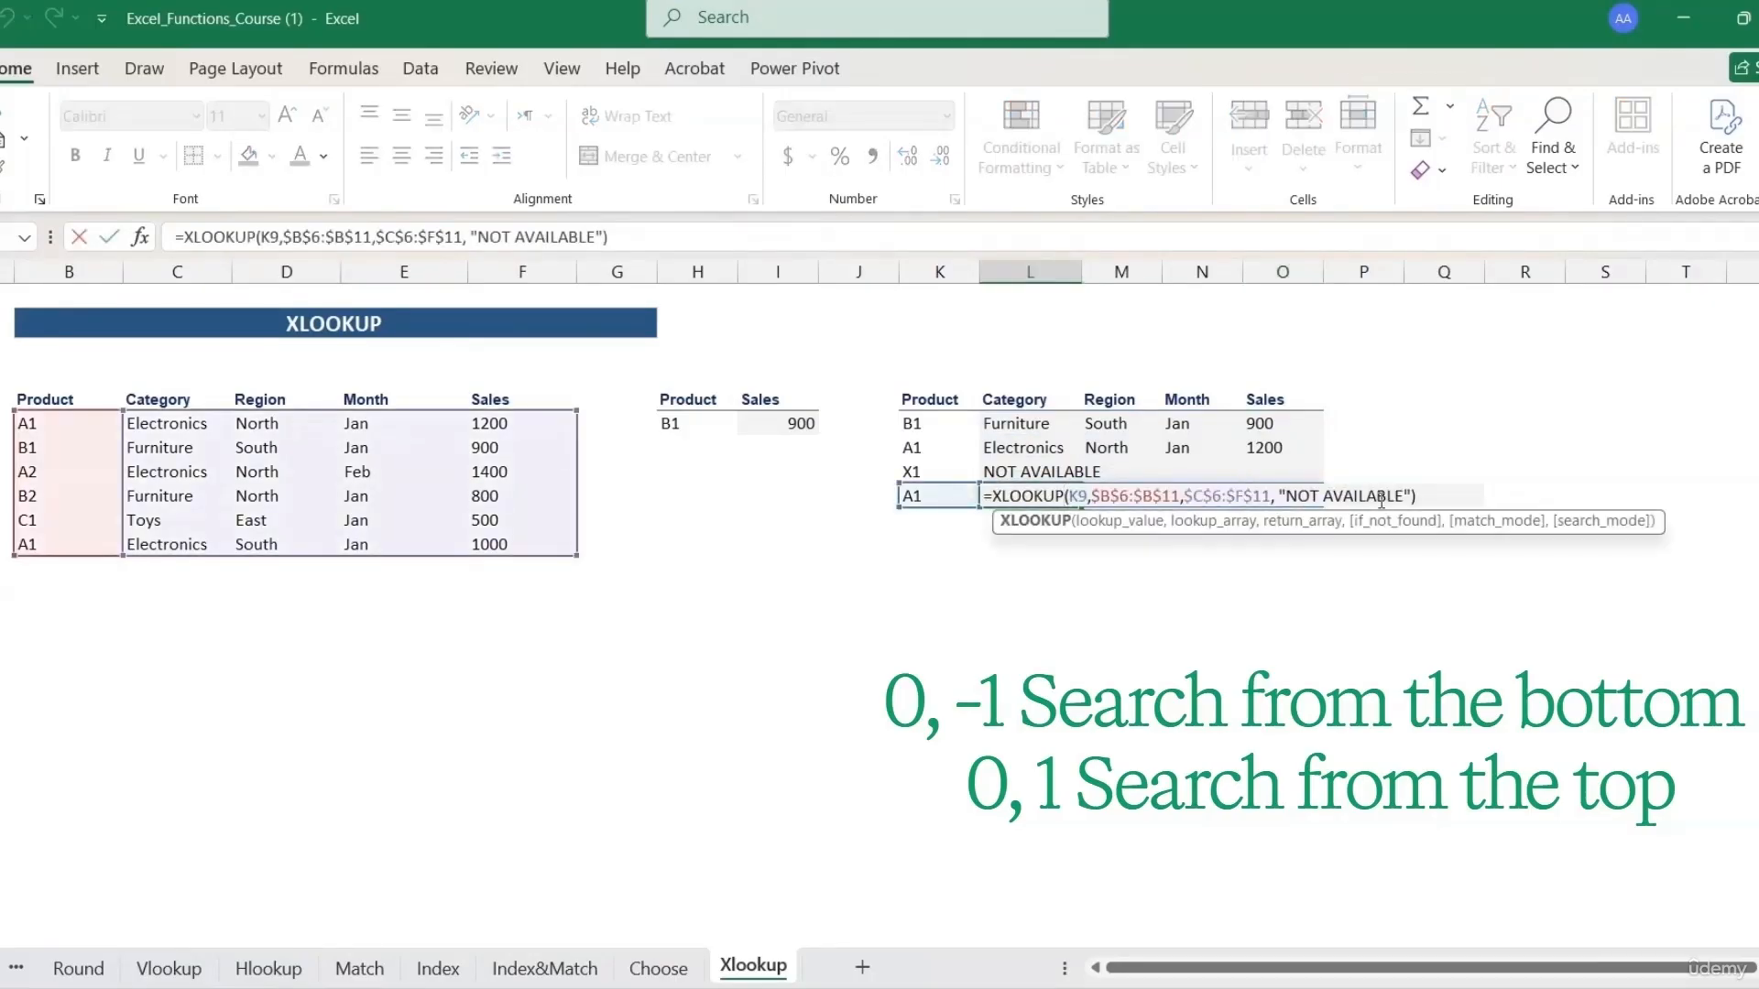
click(1414, 499)
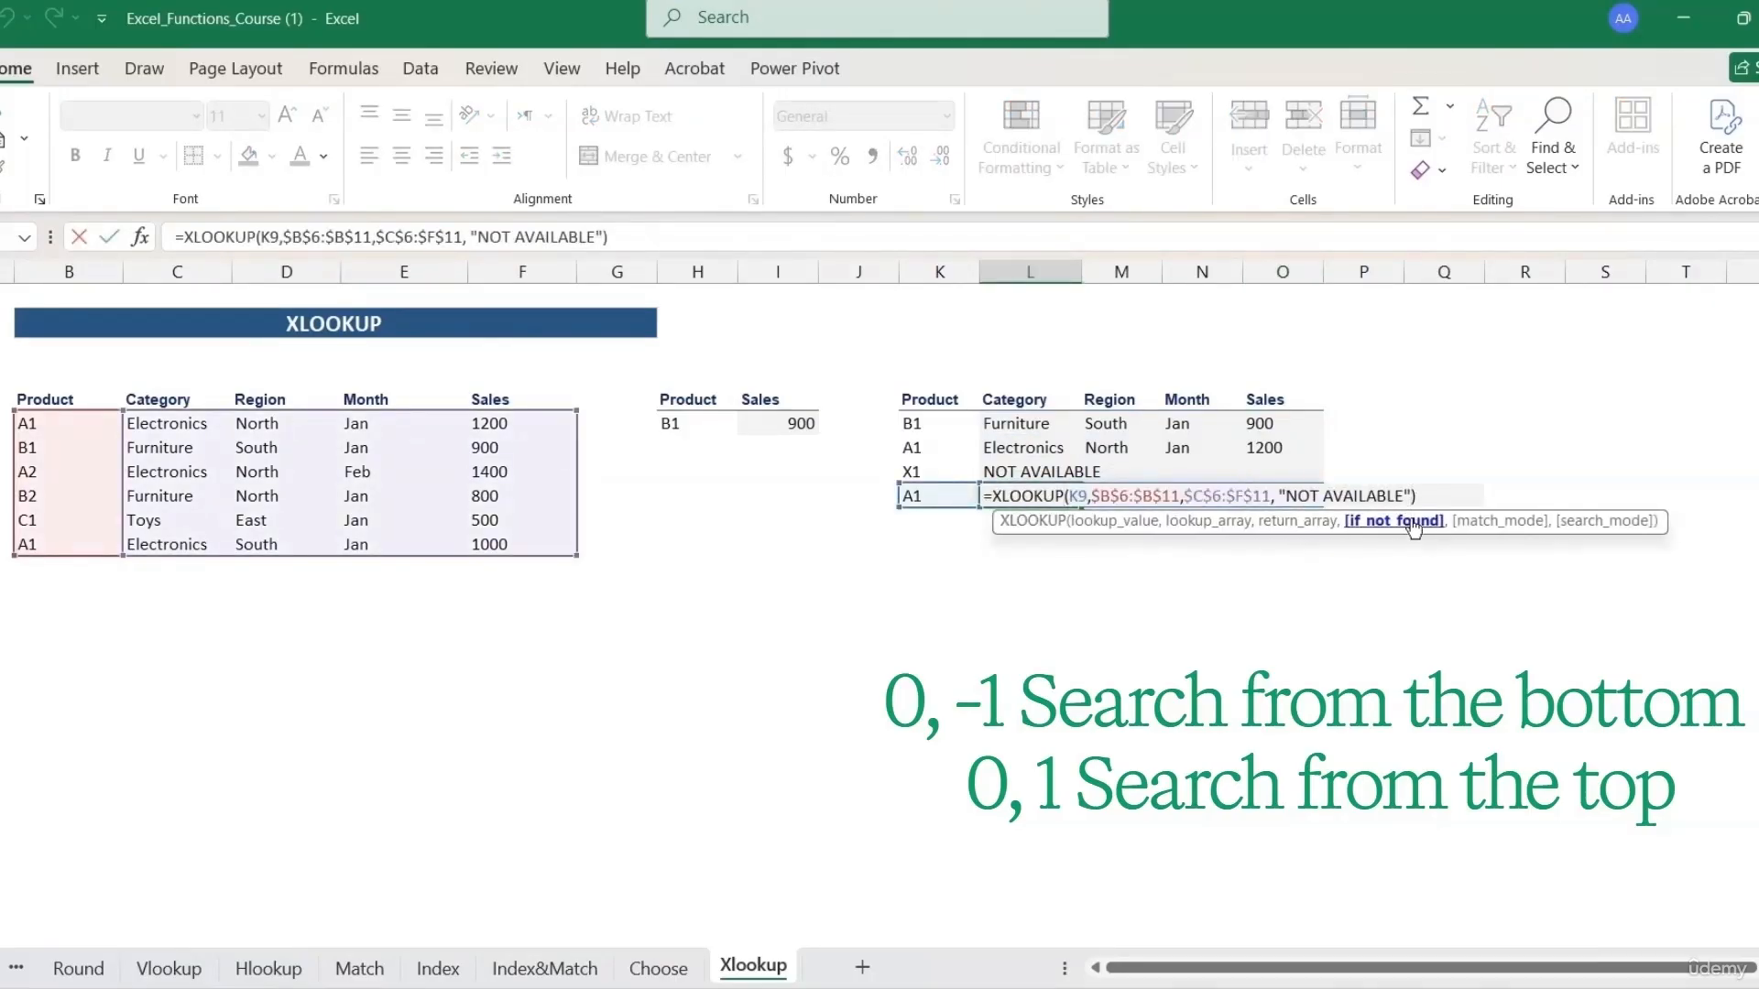
text(,0)
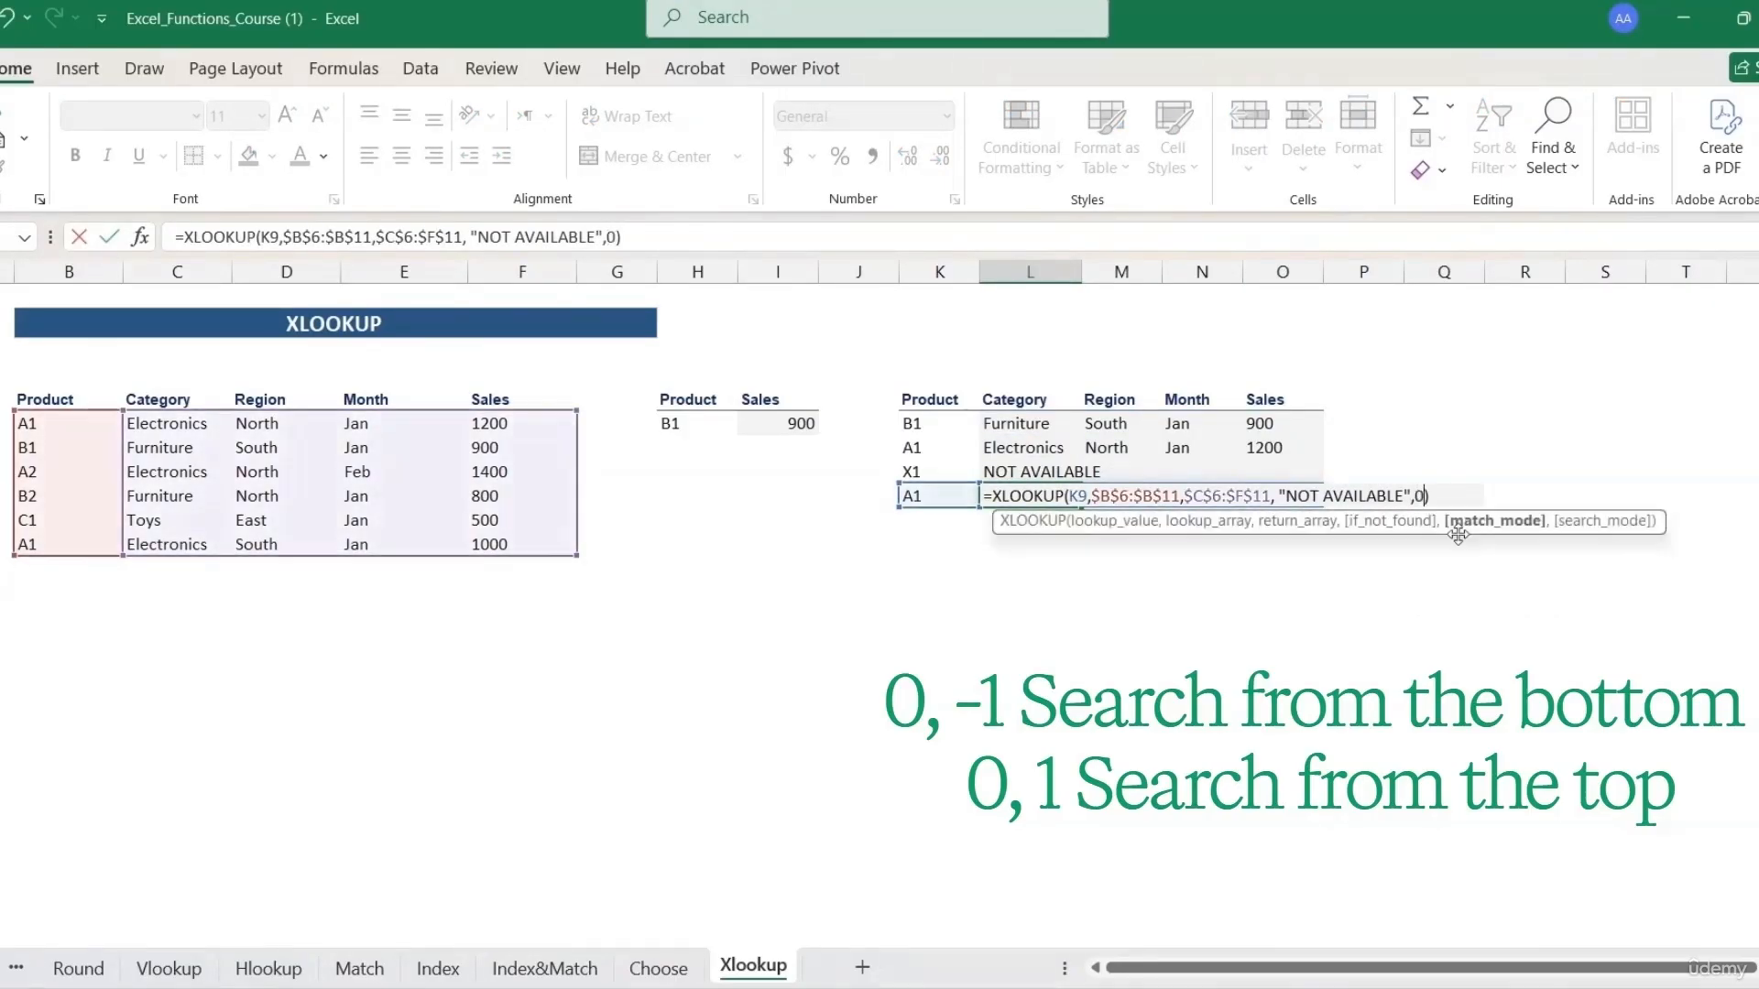
text(,)
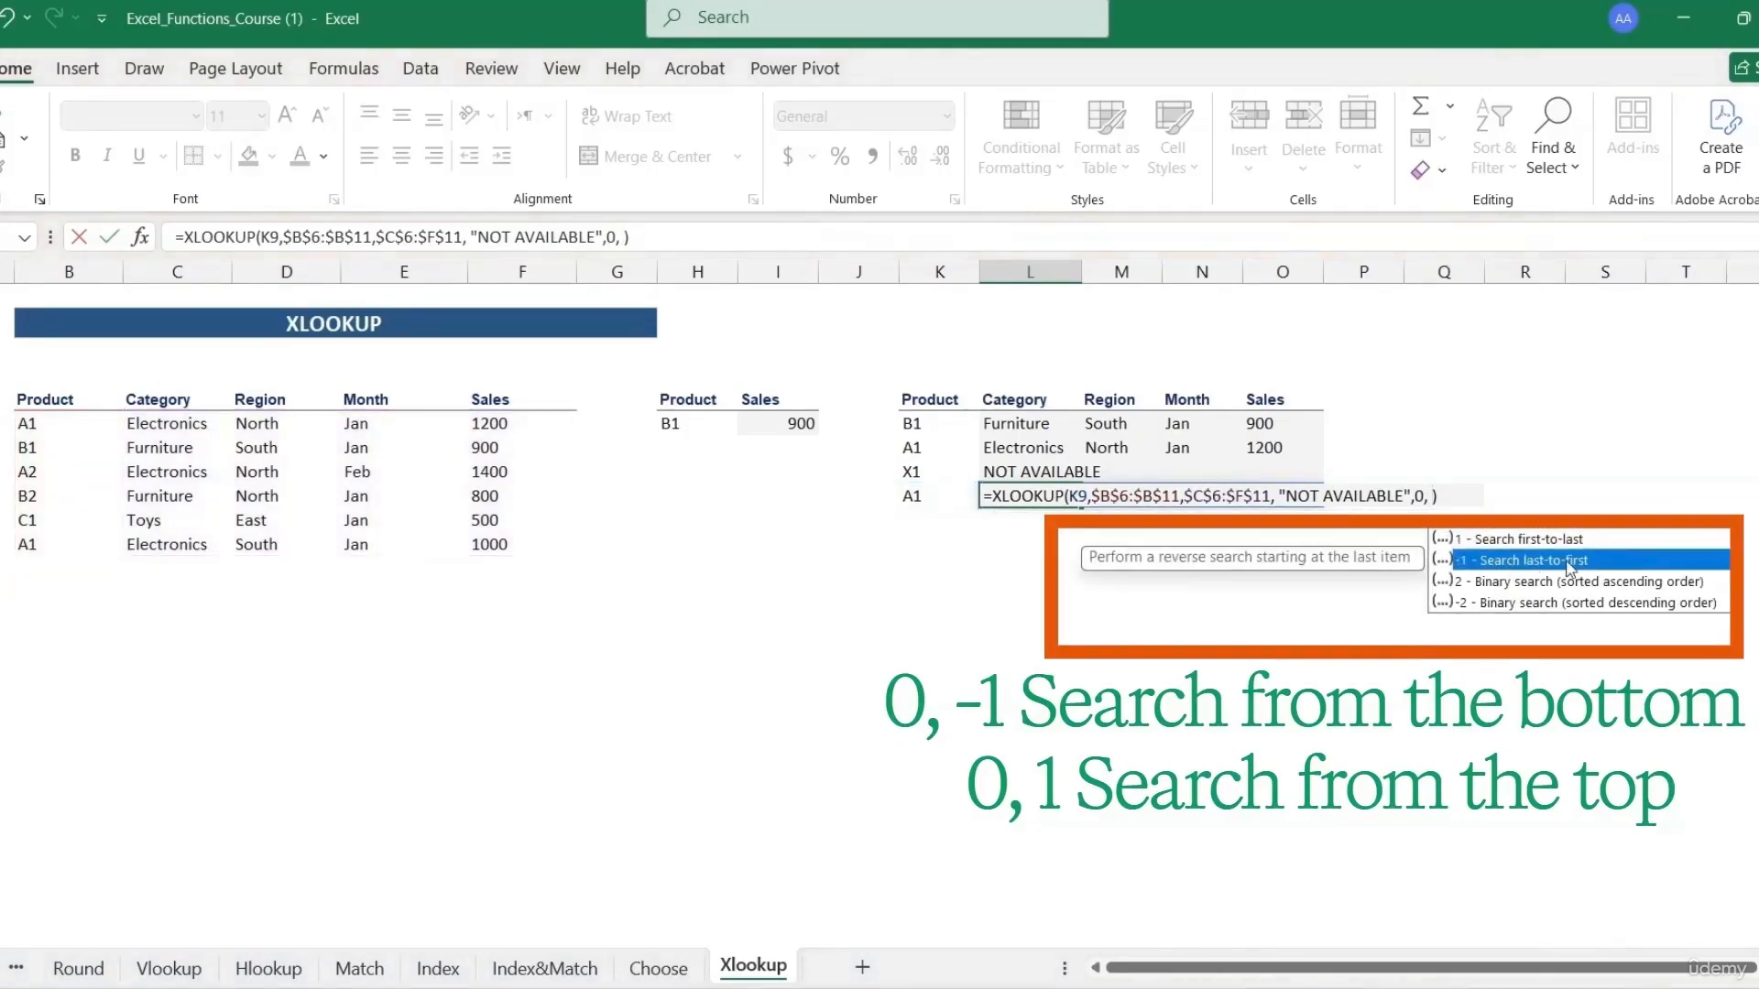
double_click(1614, 561)
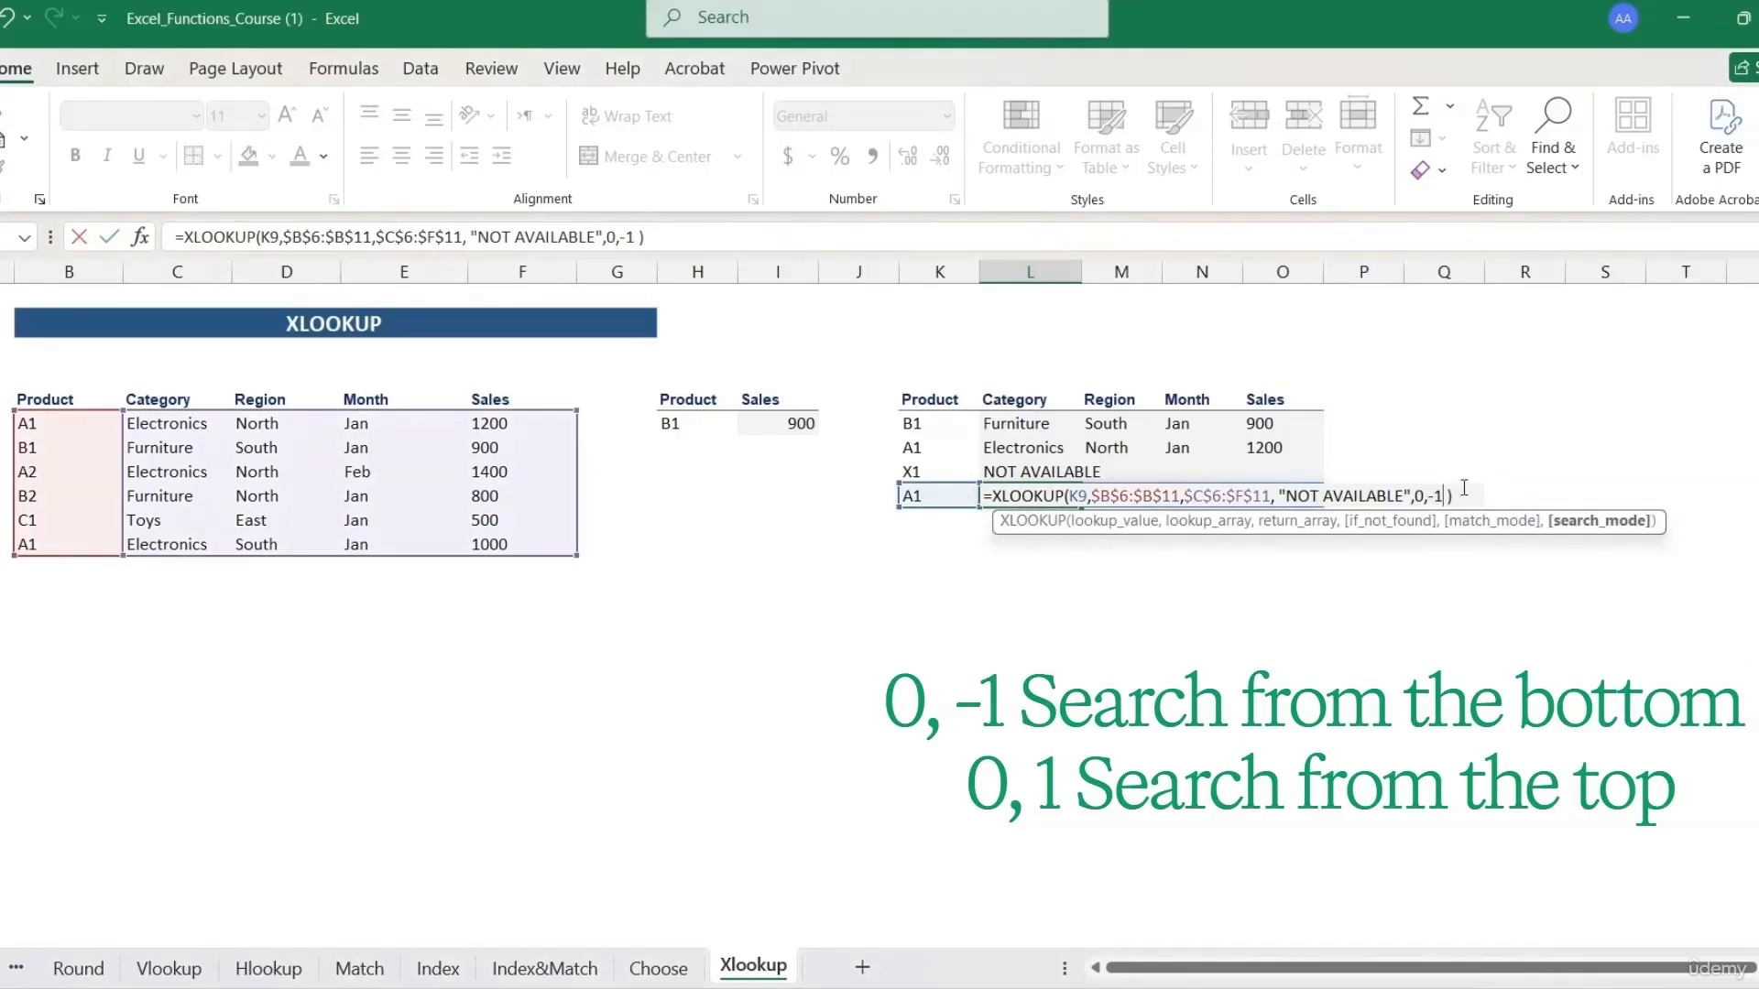
key(Return)
click(1299, 498)
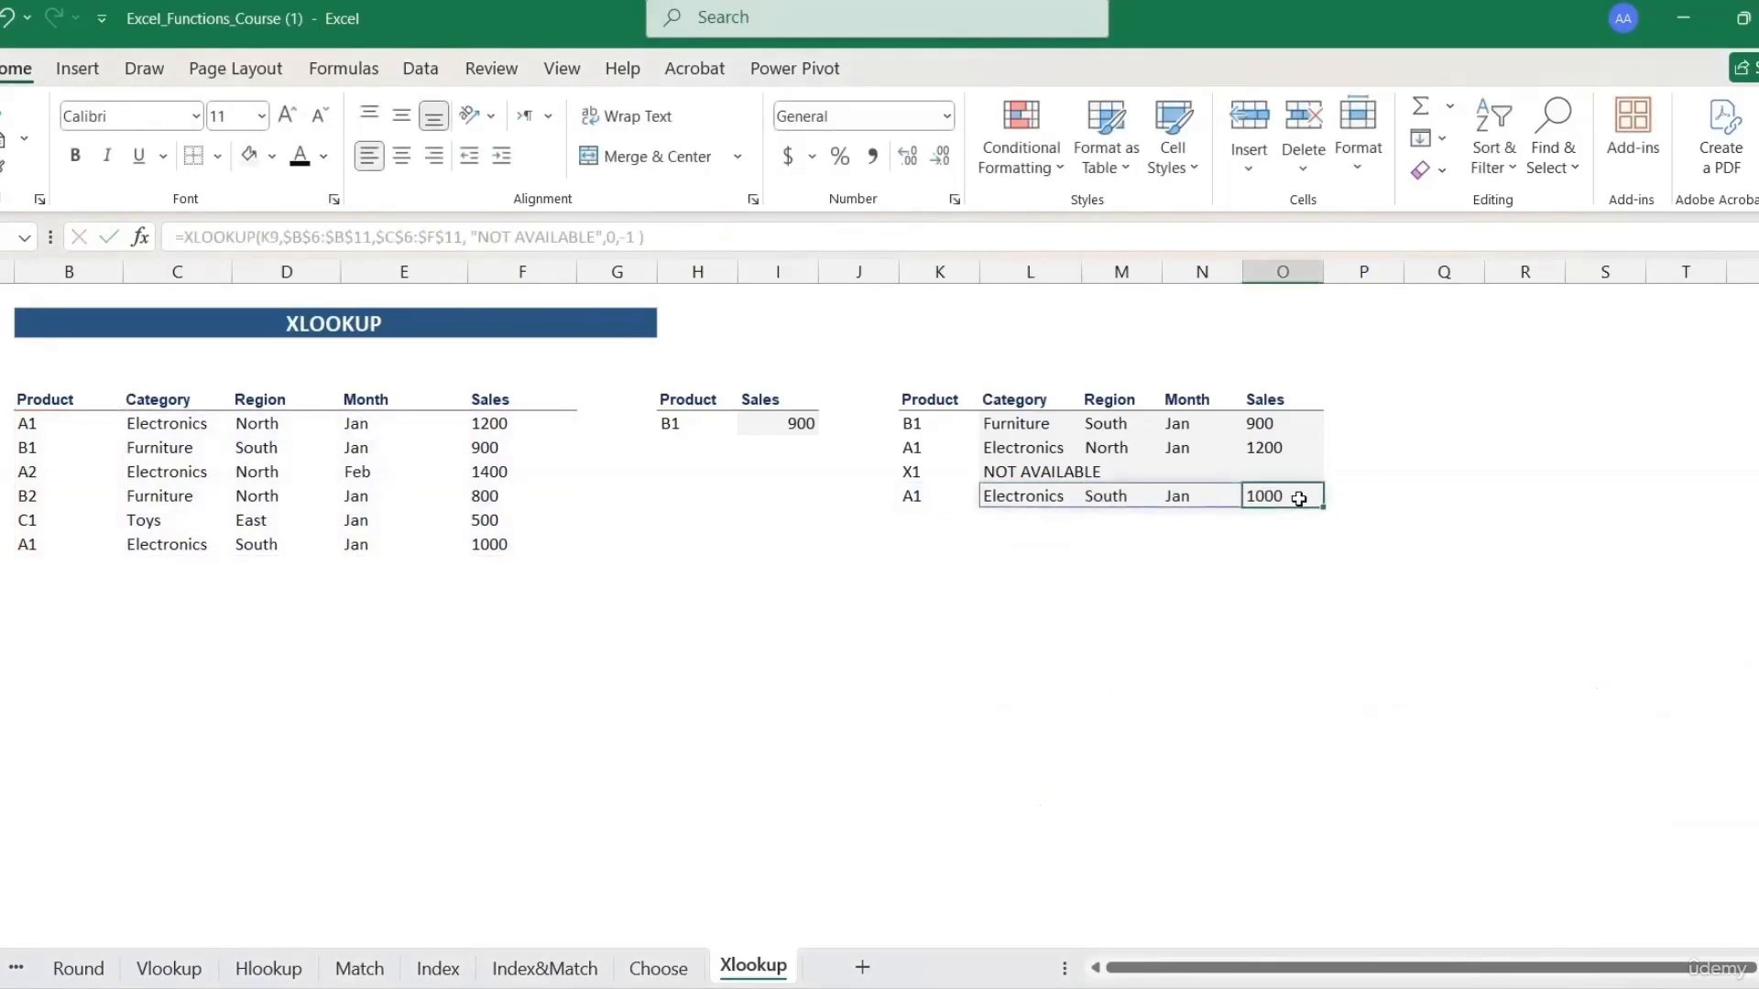
click(1290, 445)
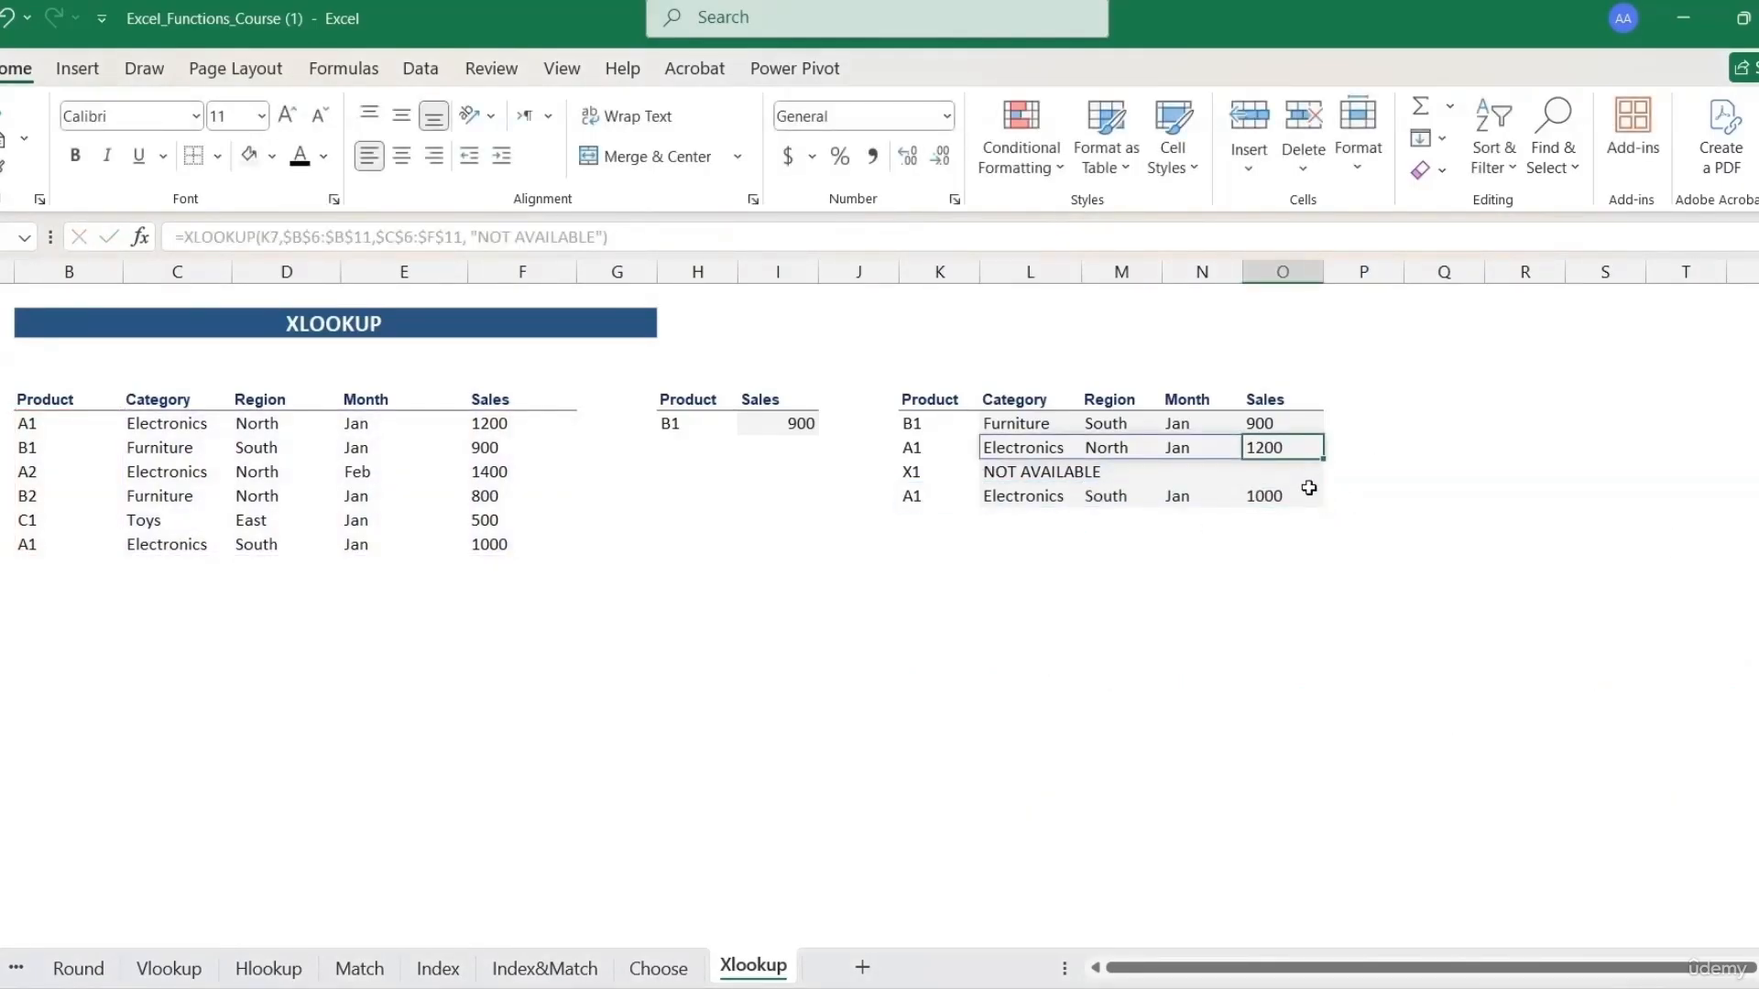
click(1308, 489)
click(1300, 447)
click(1303, 493)
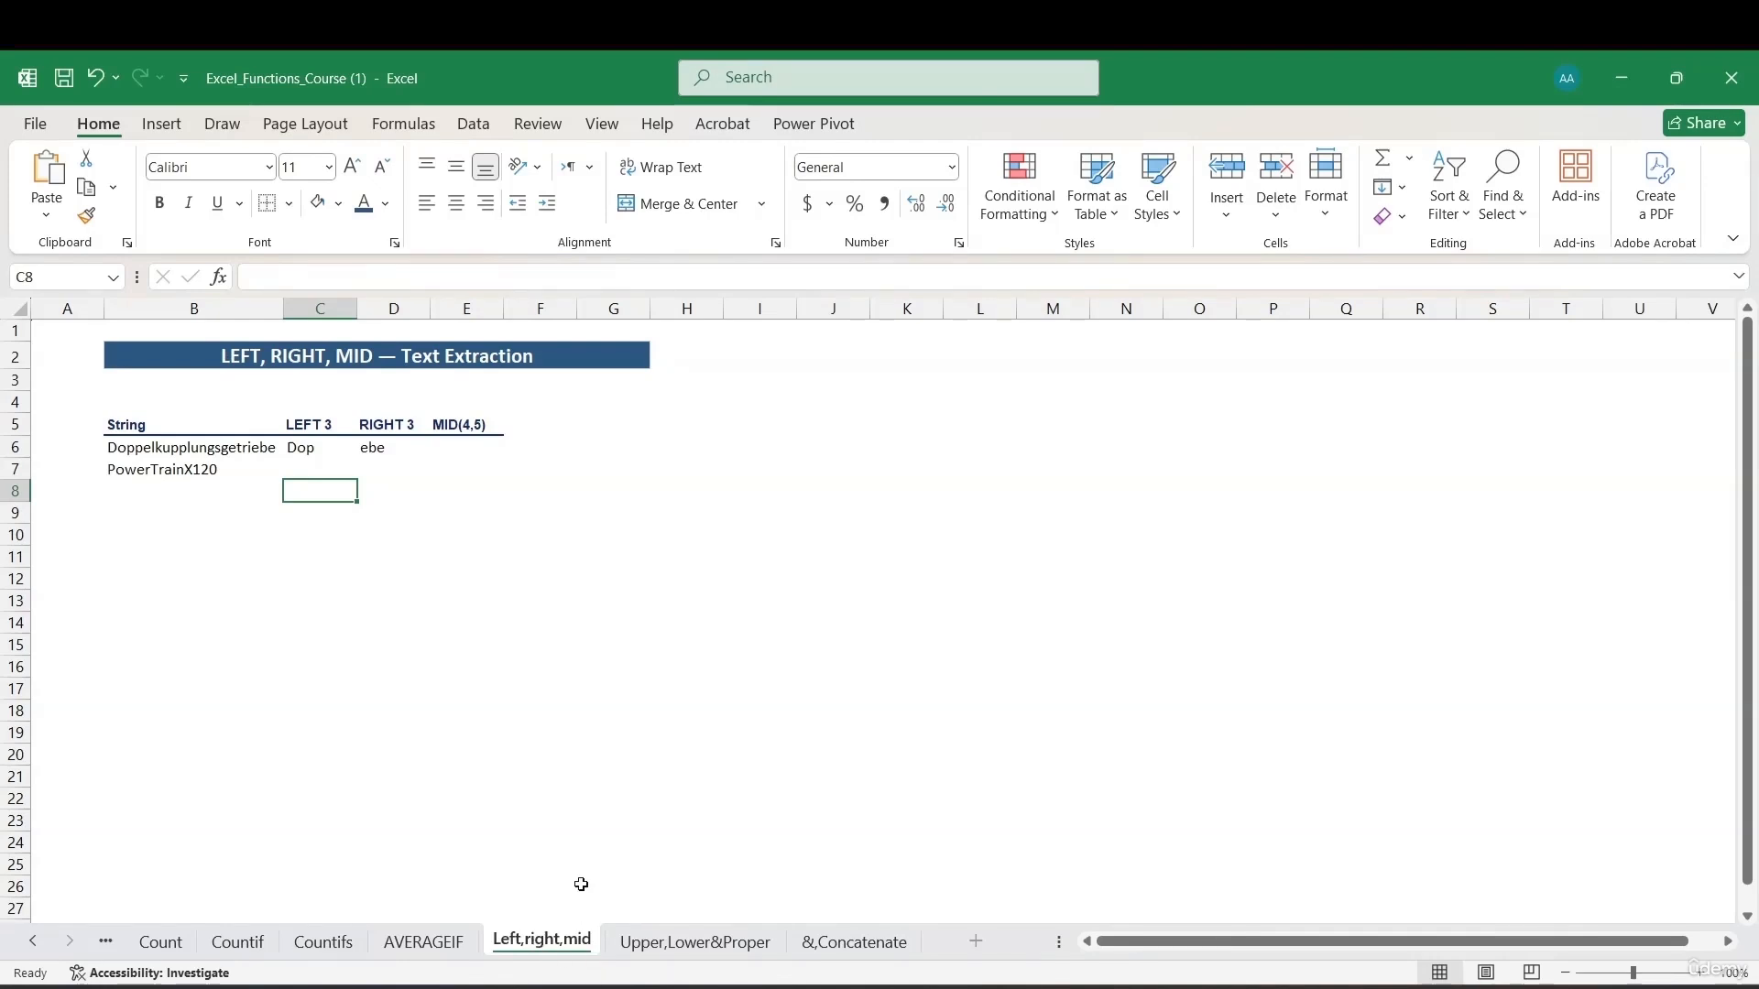
Look over the Upper,Lower&Proper and &,Concatenate sheets, and examine the headings and source strings on the Left,right,mid sheet.
click(724, 944)
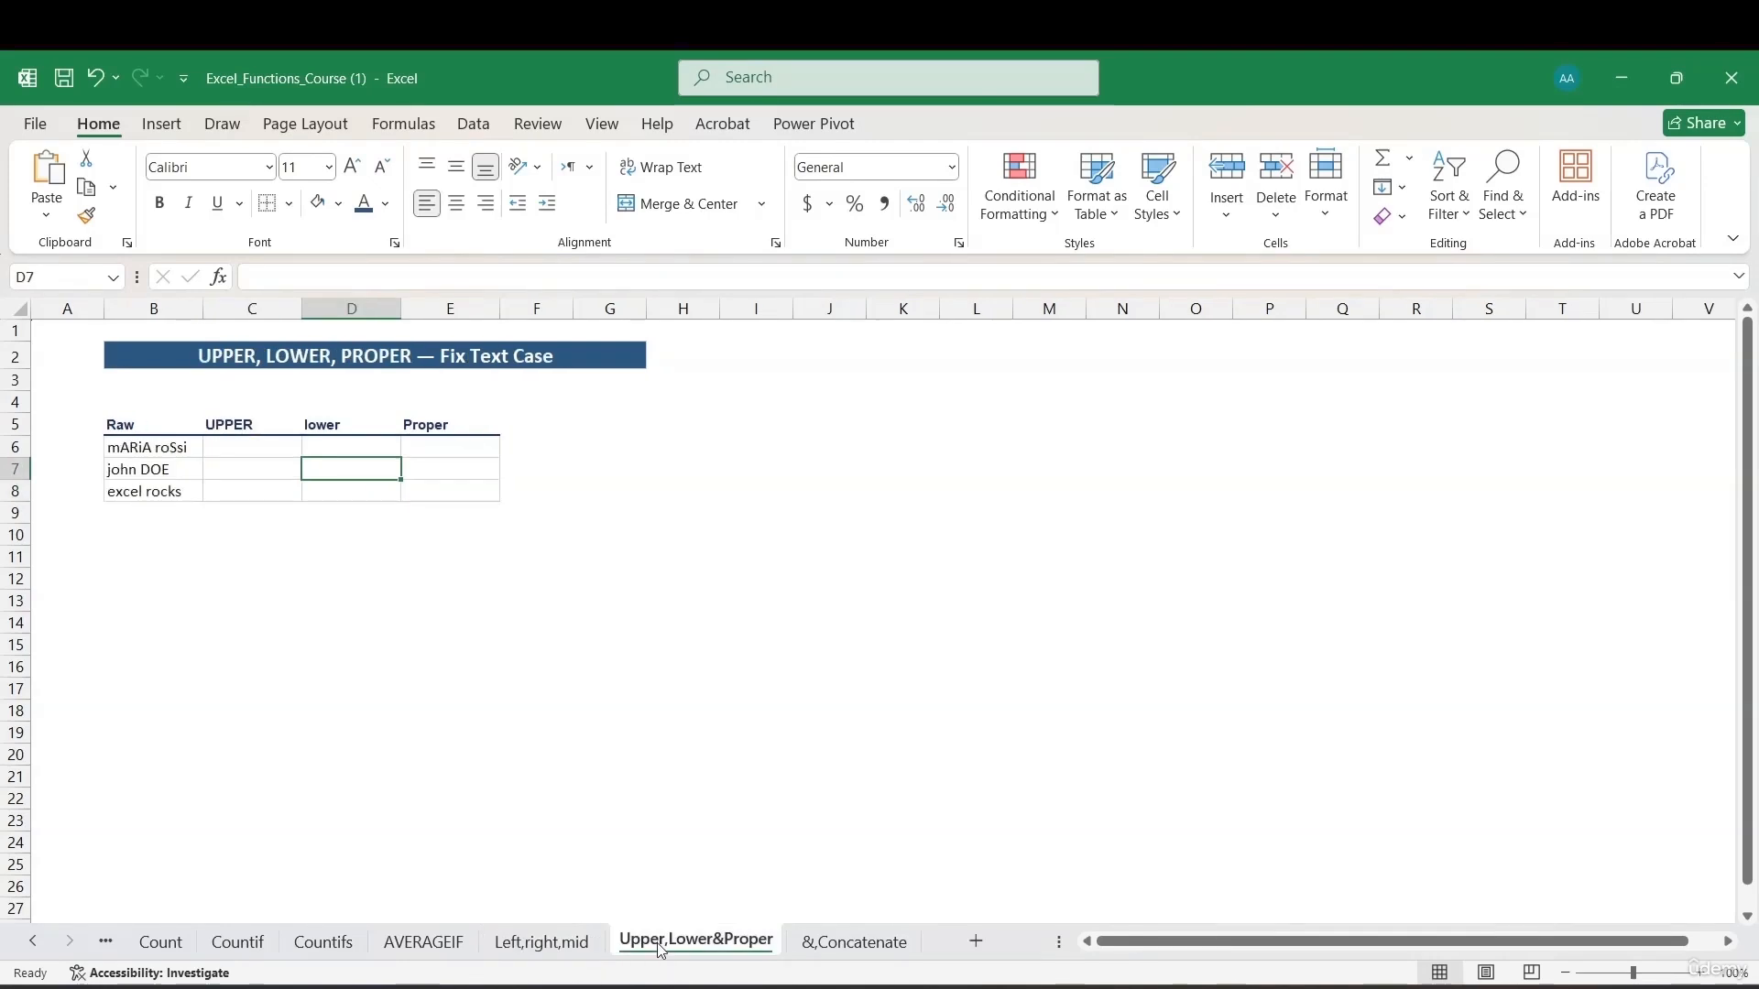
click(844, 953)
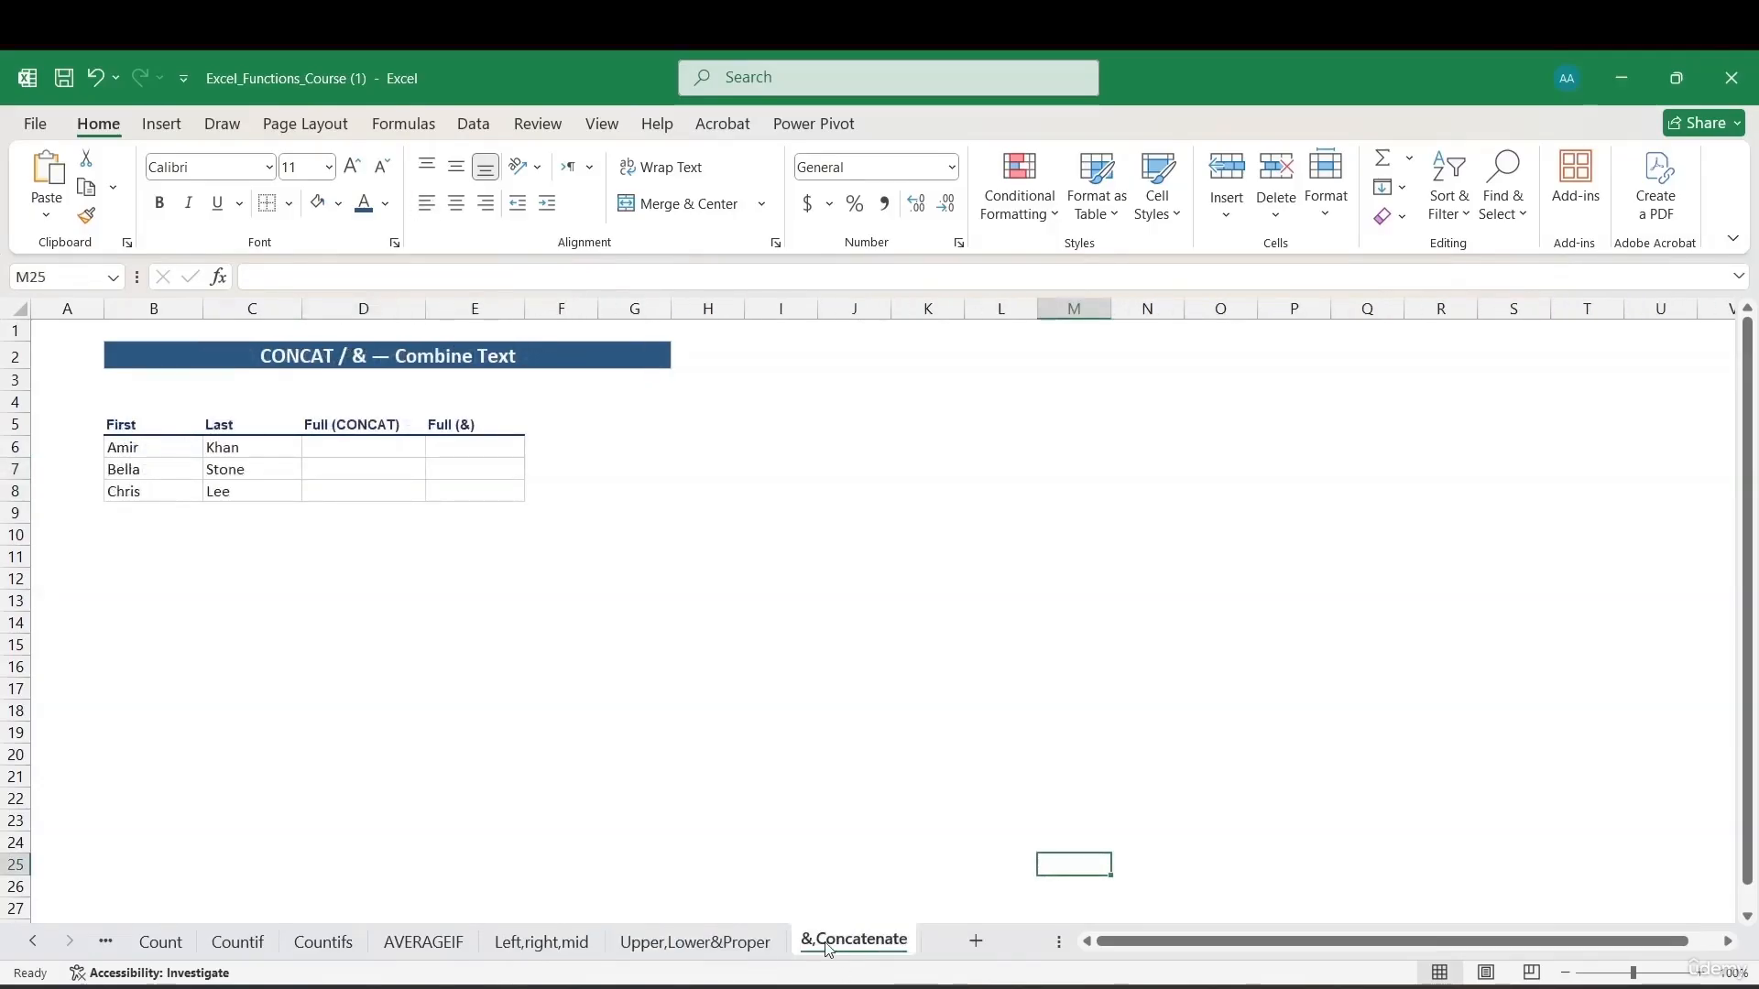
click(580, 943)
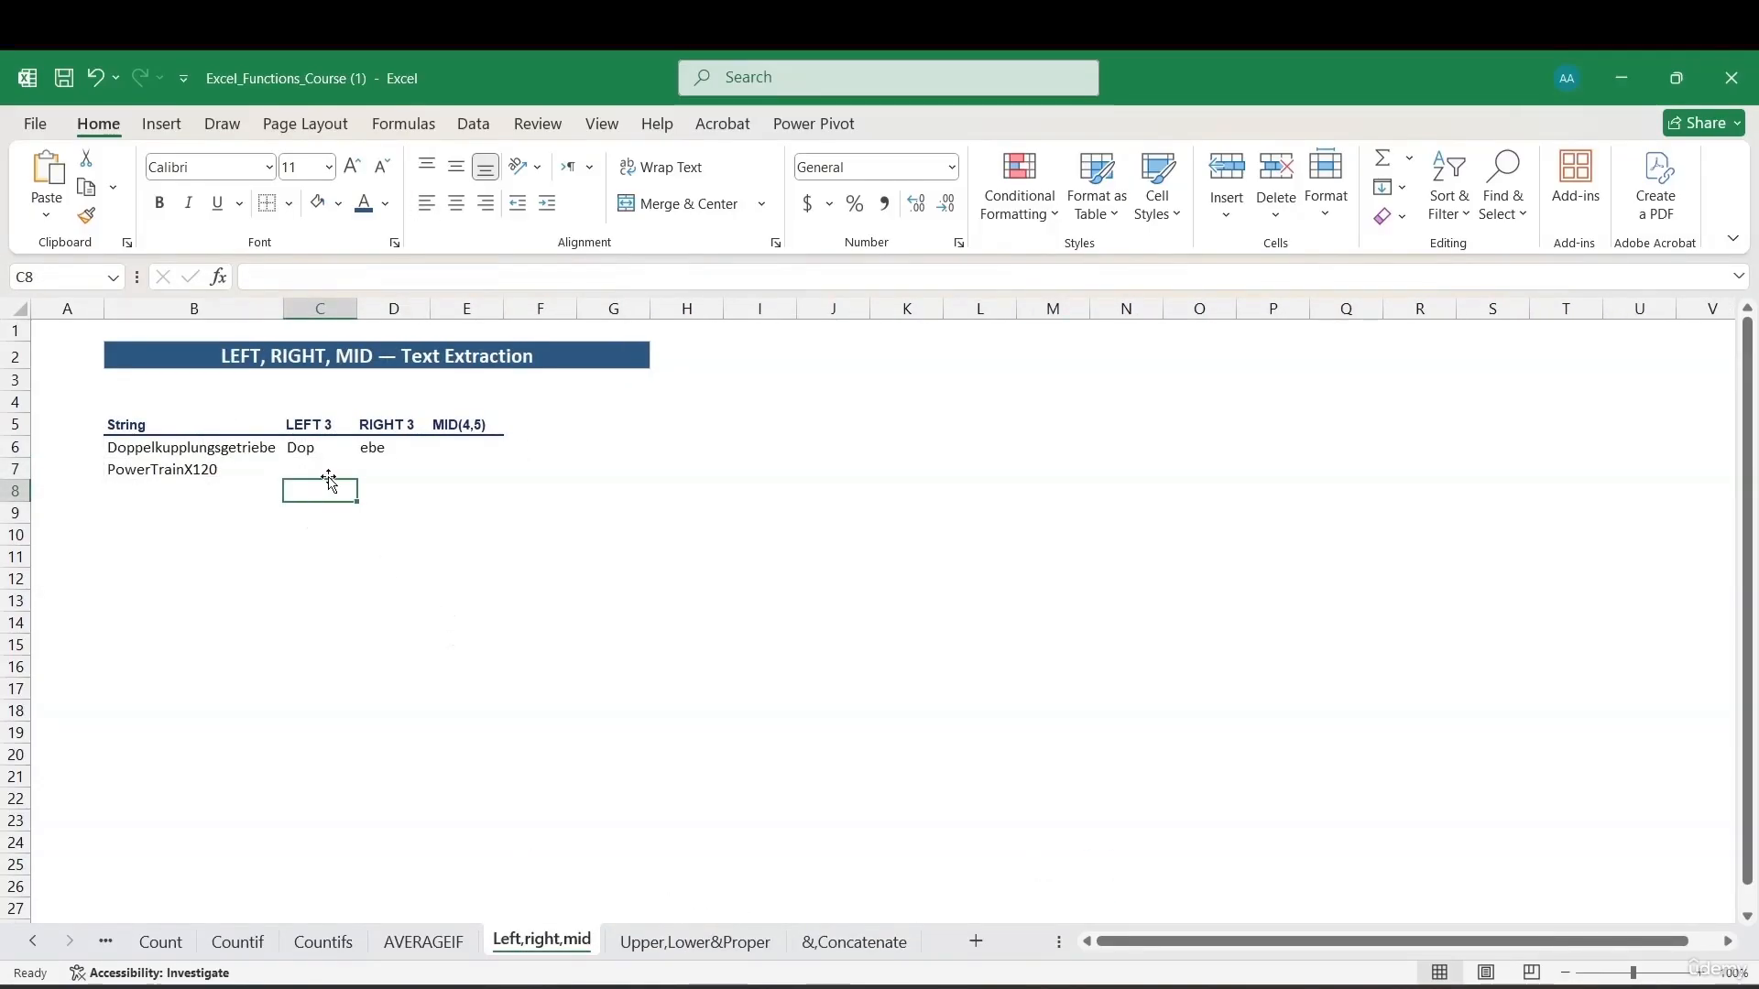
click(225, 352)
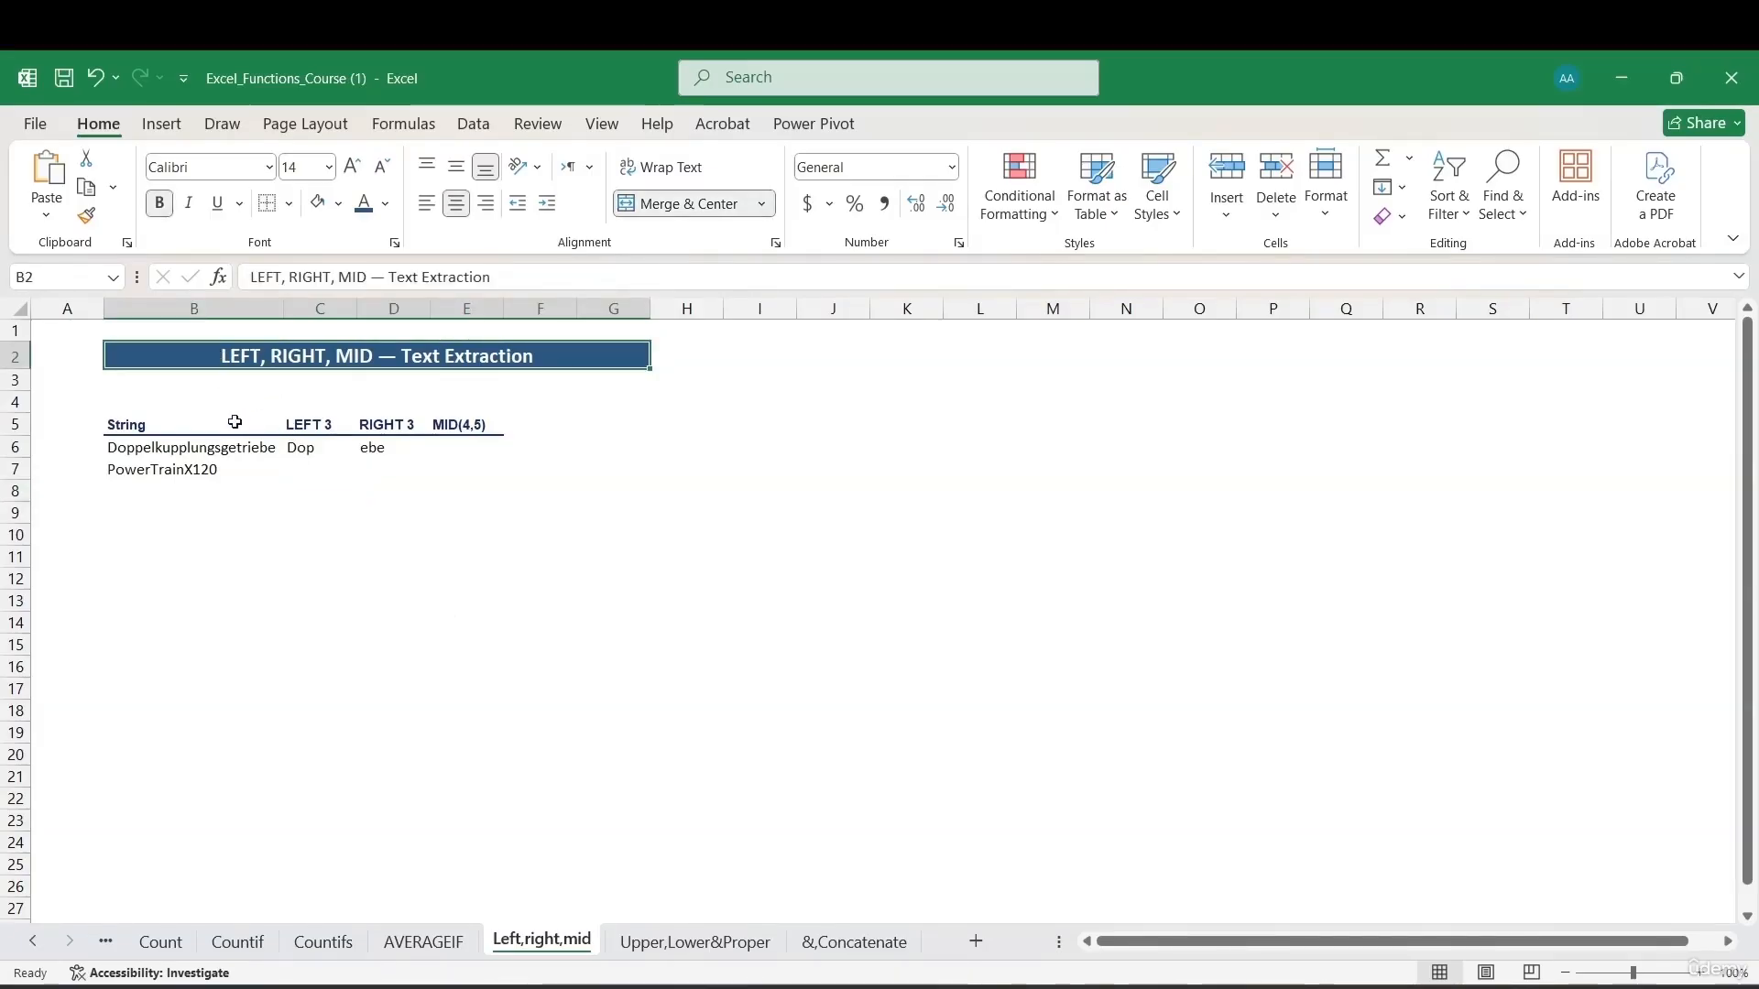
click(296, 427)
click(394, 426)
click(457, 427)
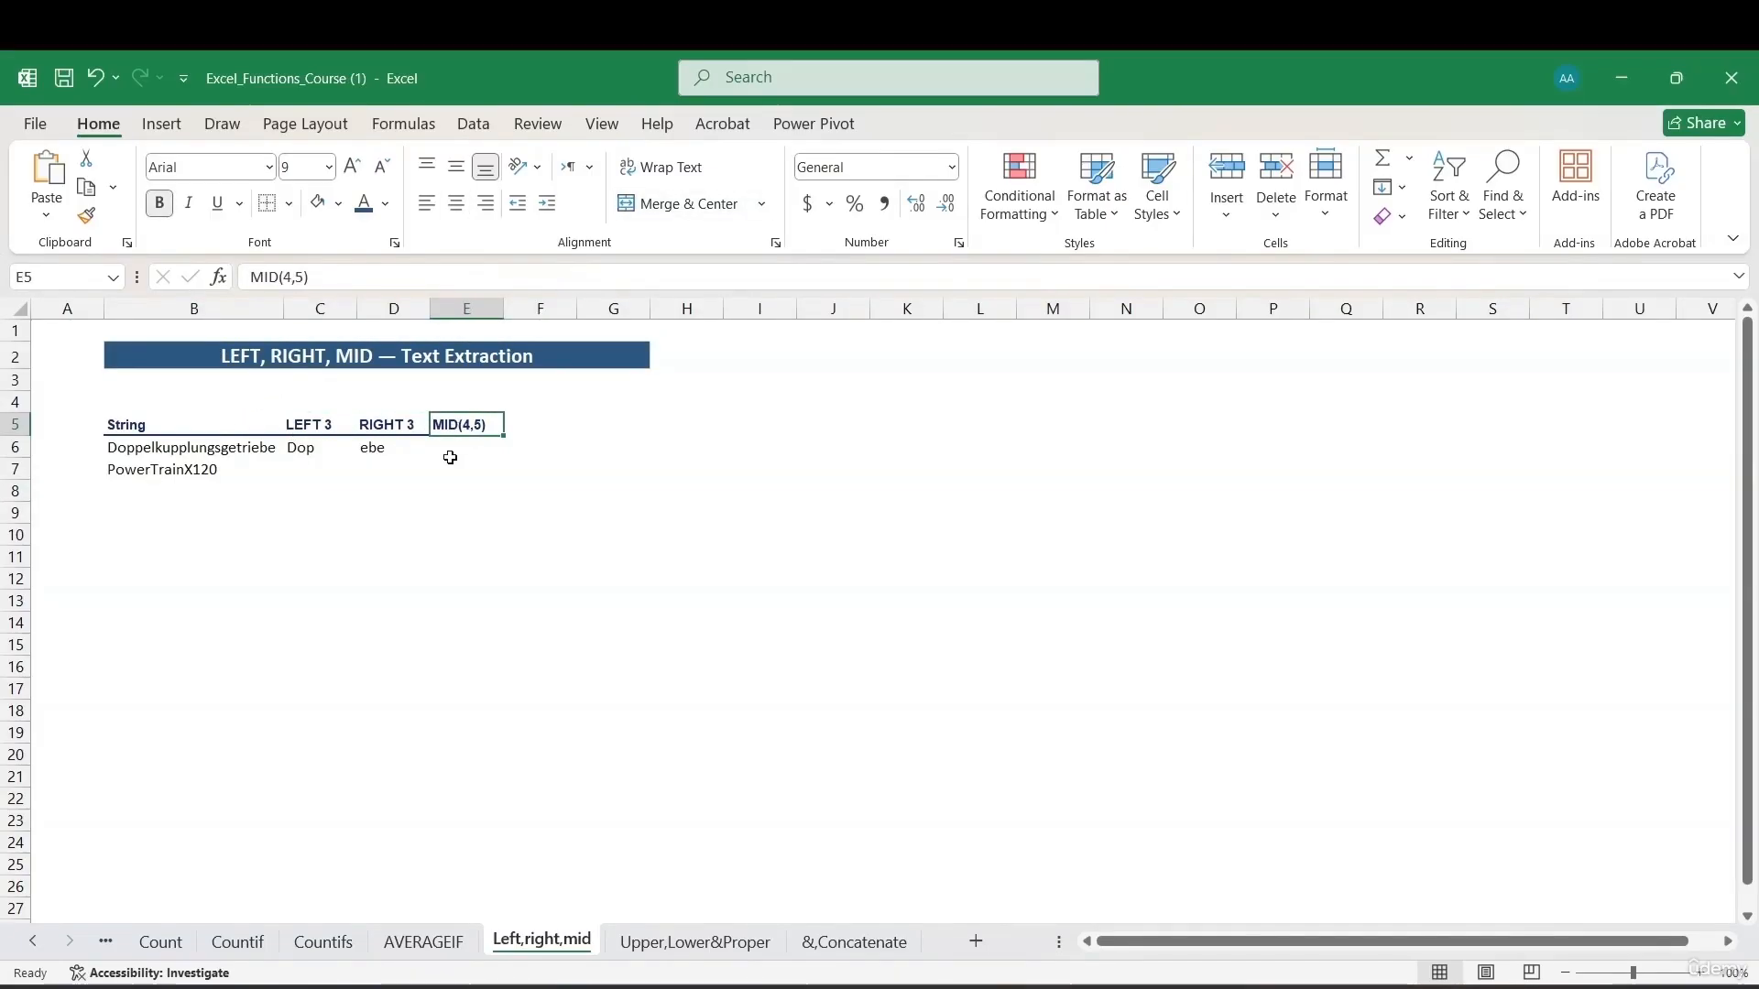
click(176, 451)
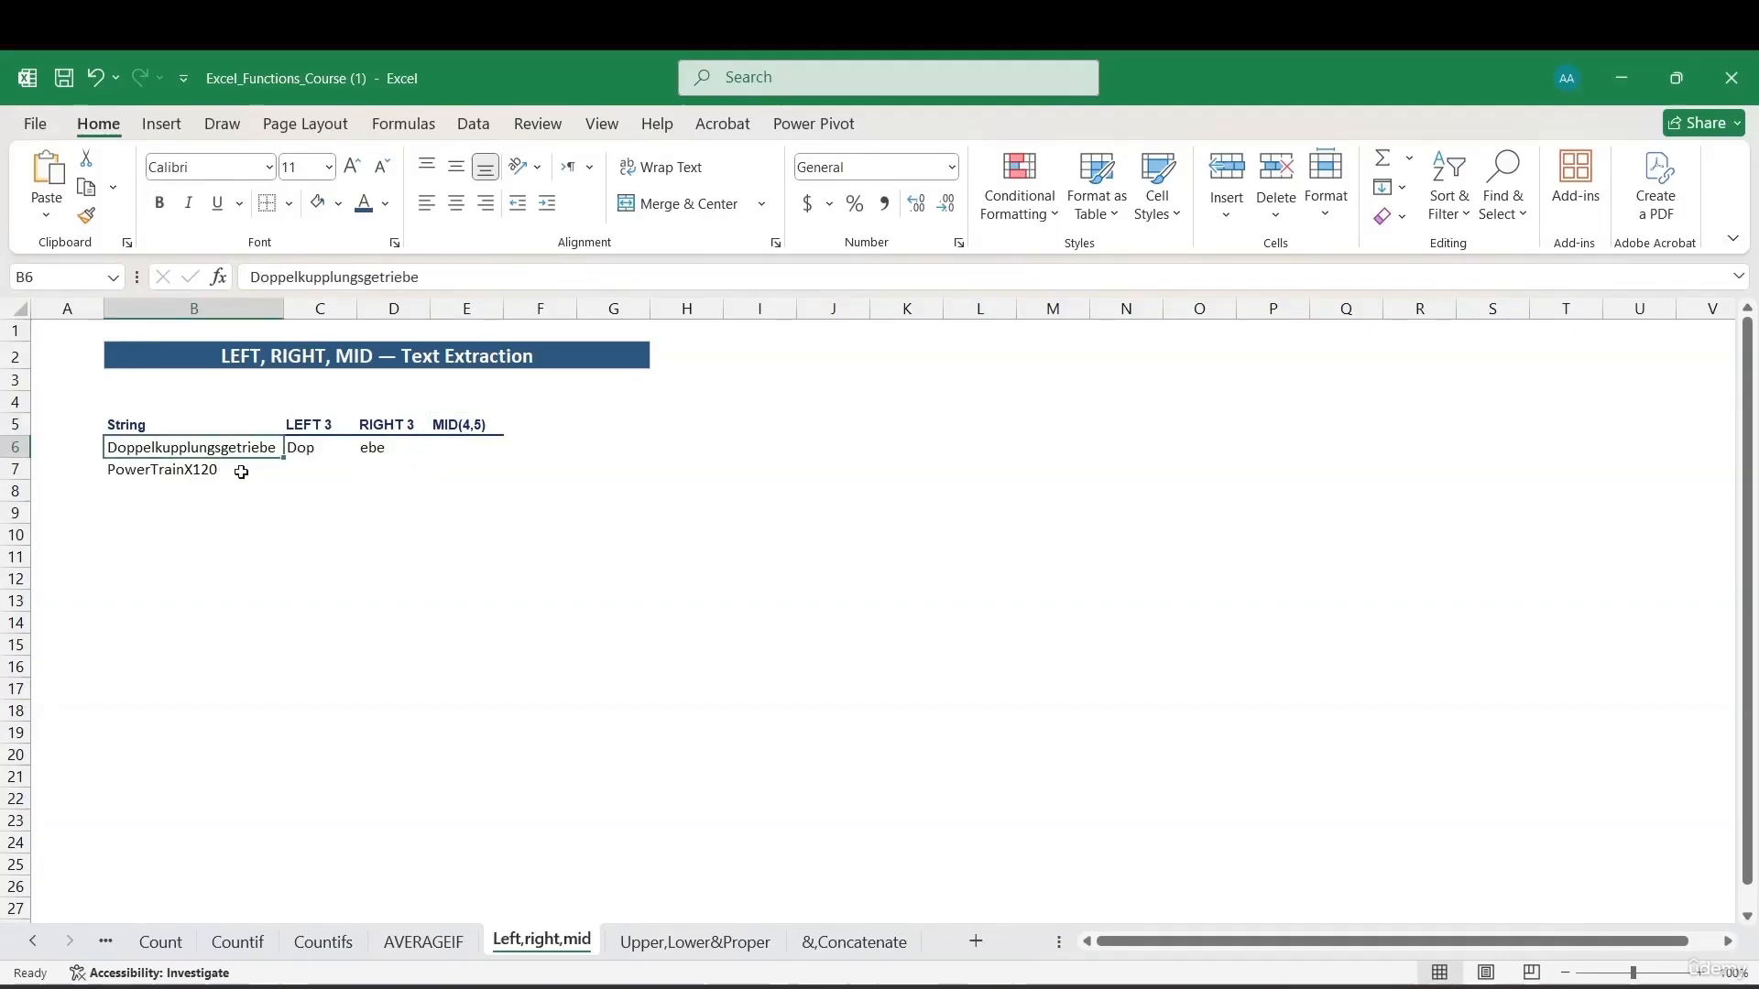
click(240, 469)
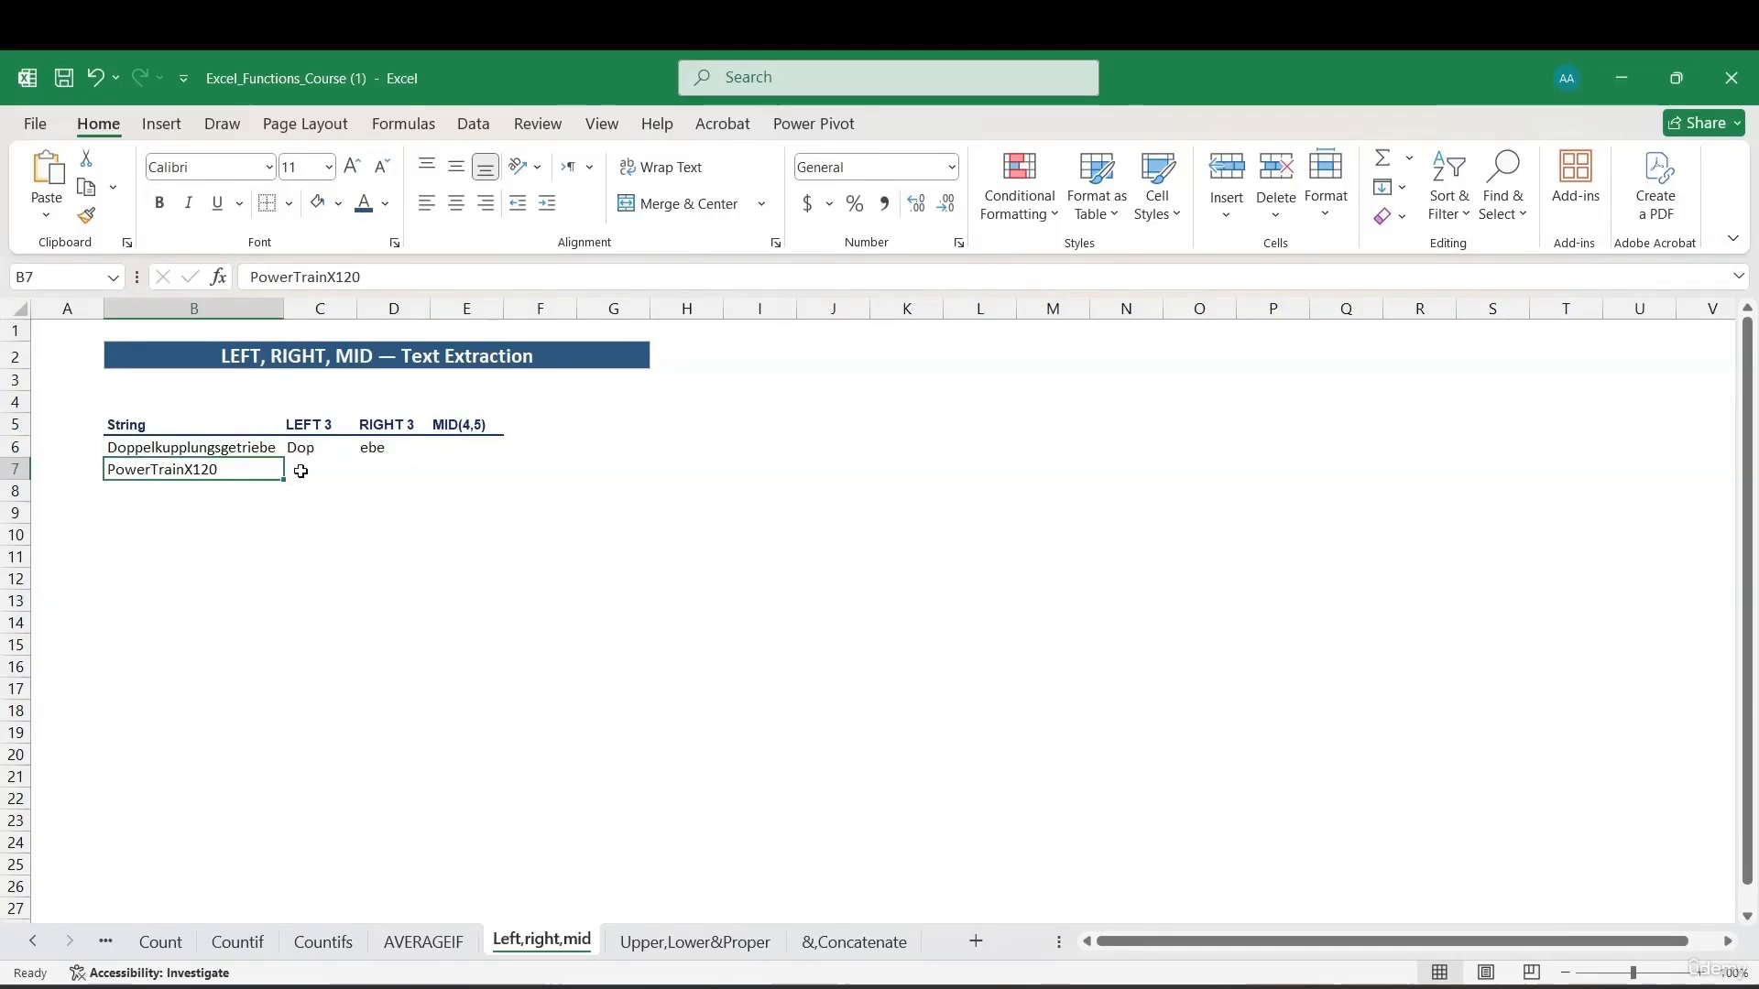
click(276, 444)
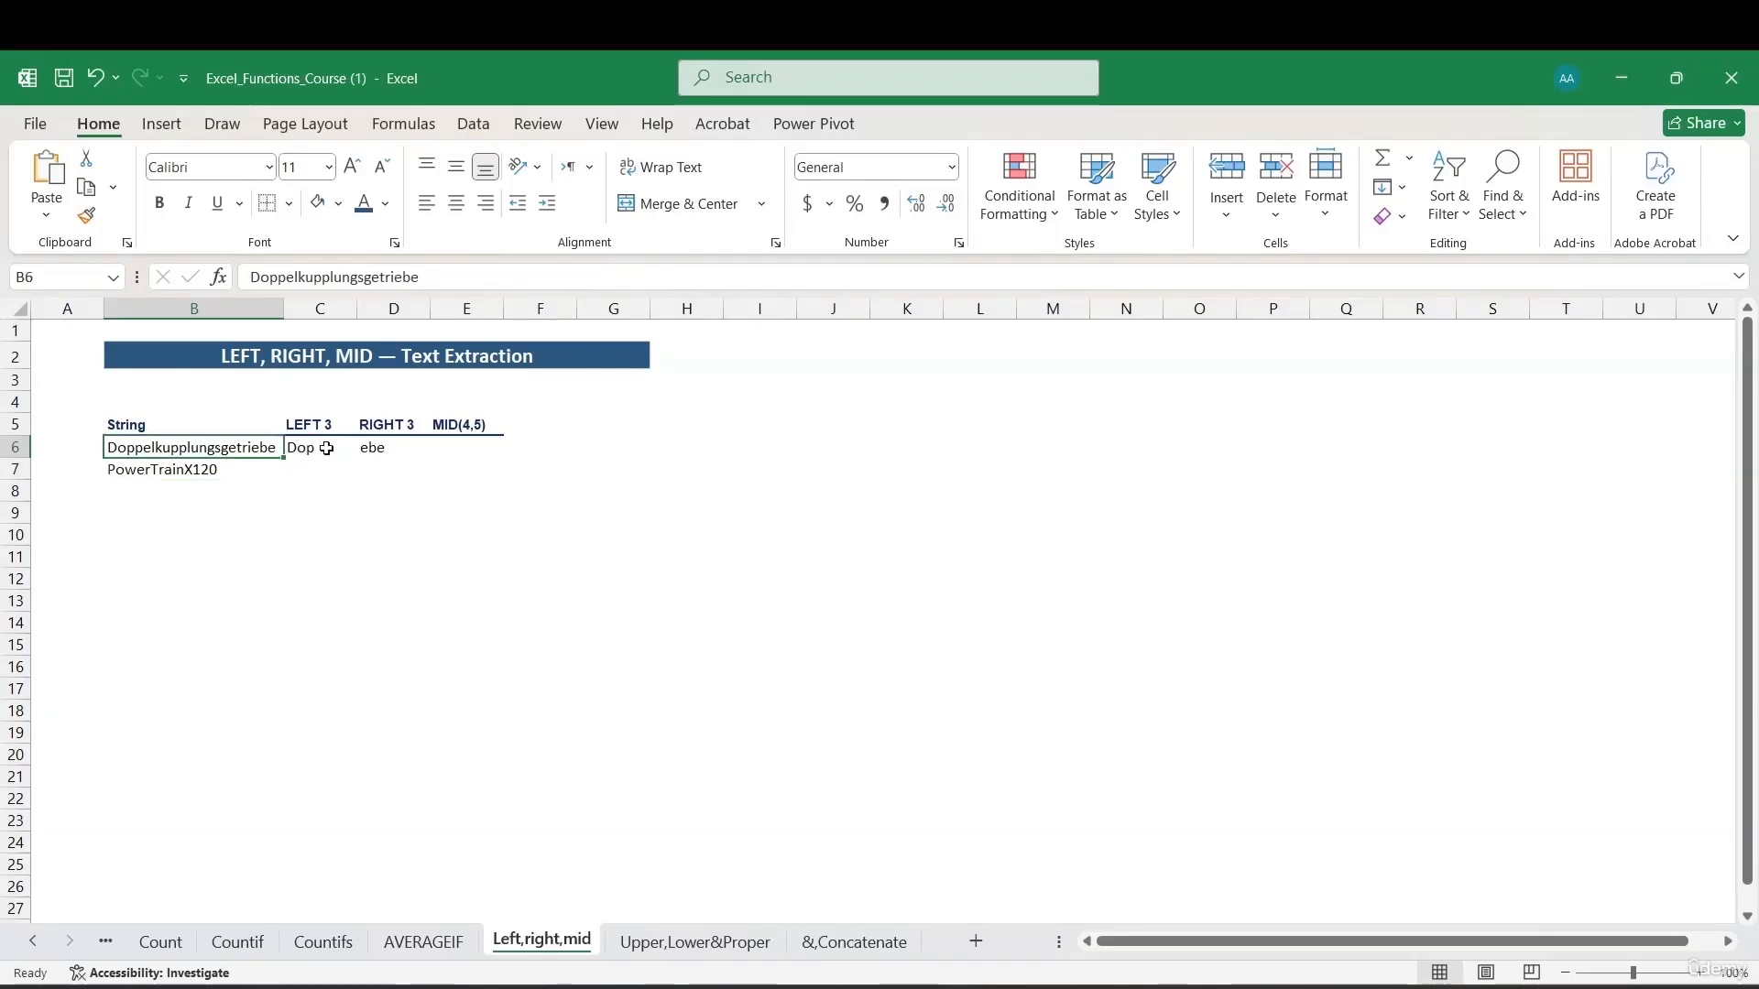
Examine the text and num_chars arguments of the LEFT formula in C6, leaving the formula as it is.
click(326, 447)
double_click(324, 451)
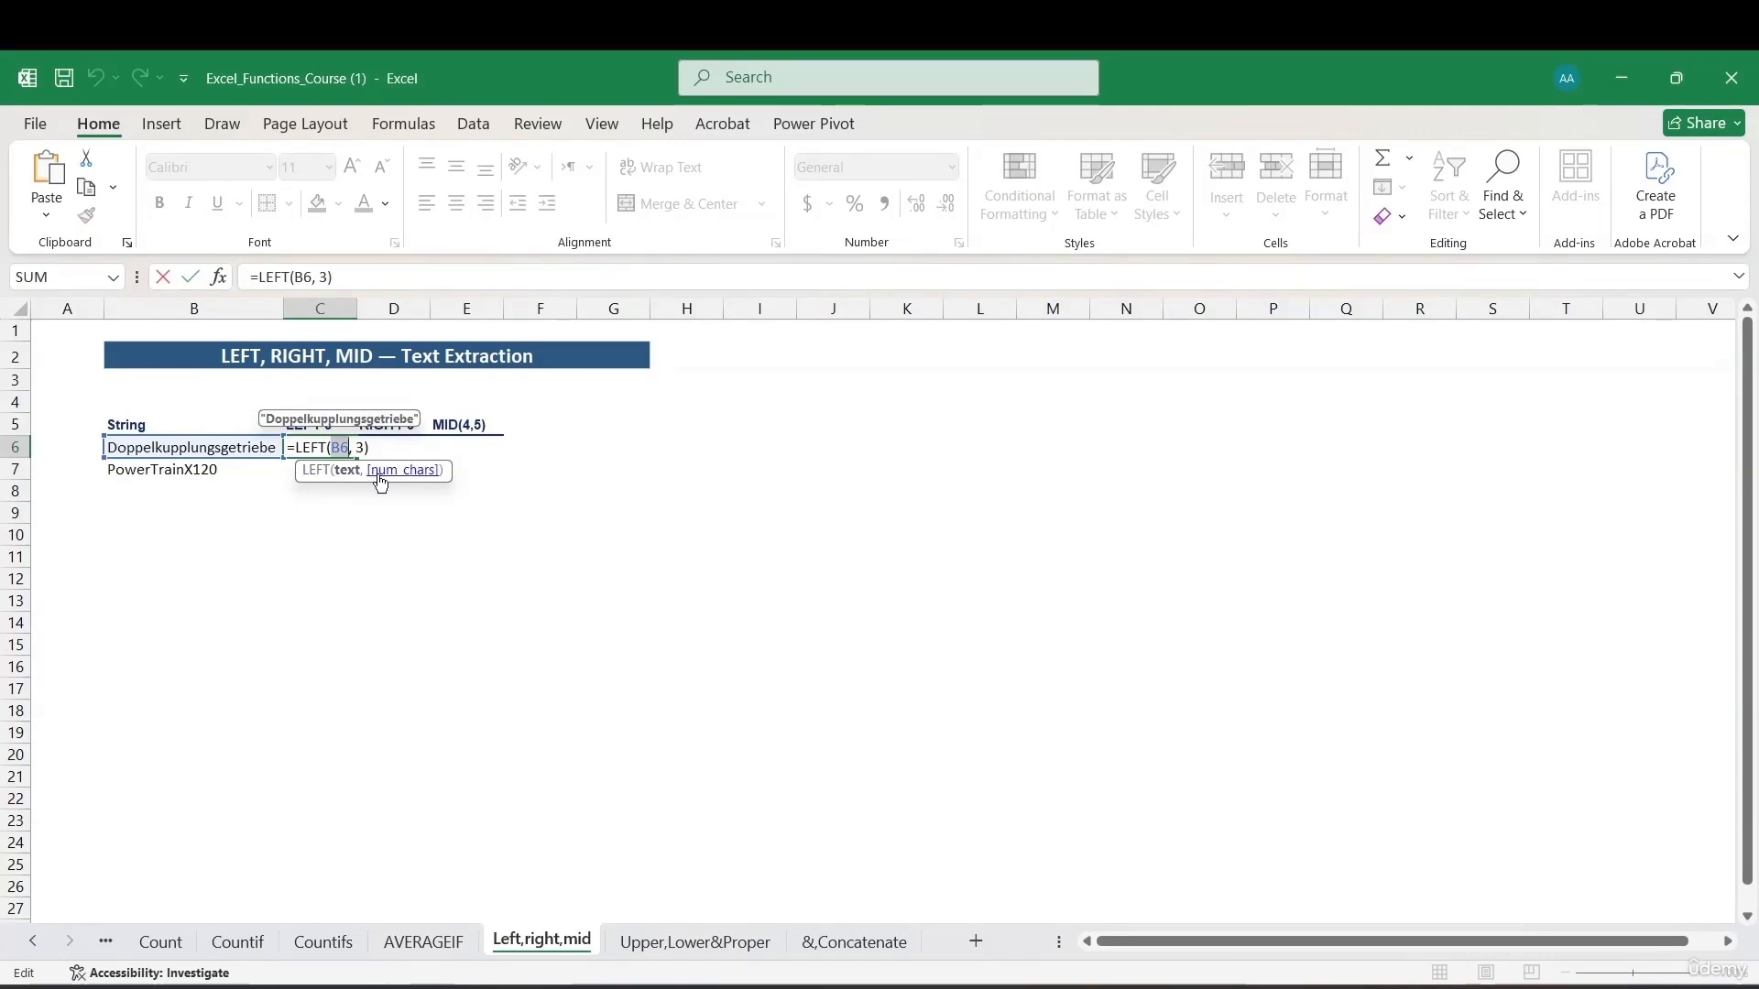
click(363, 473)
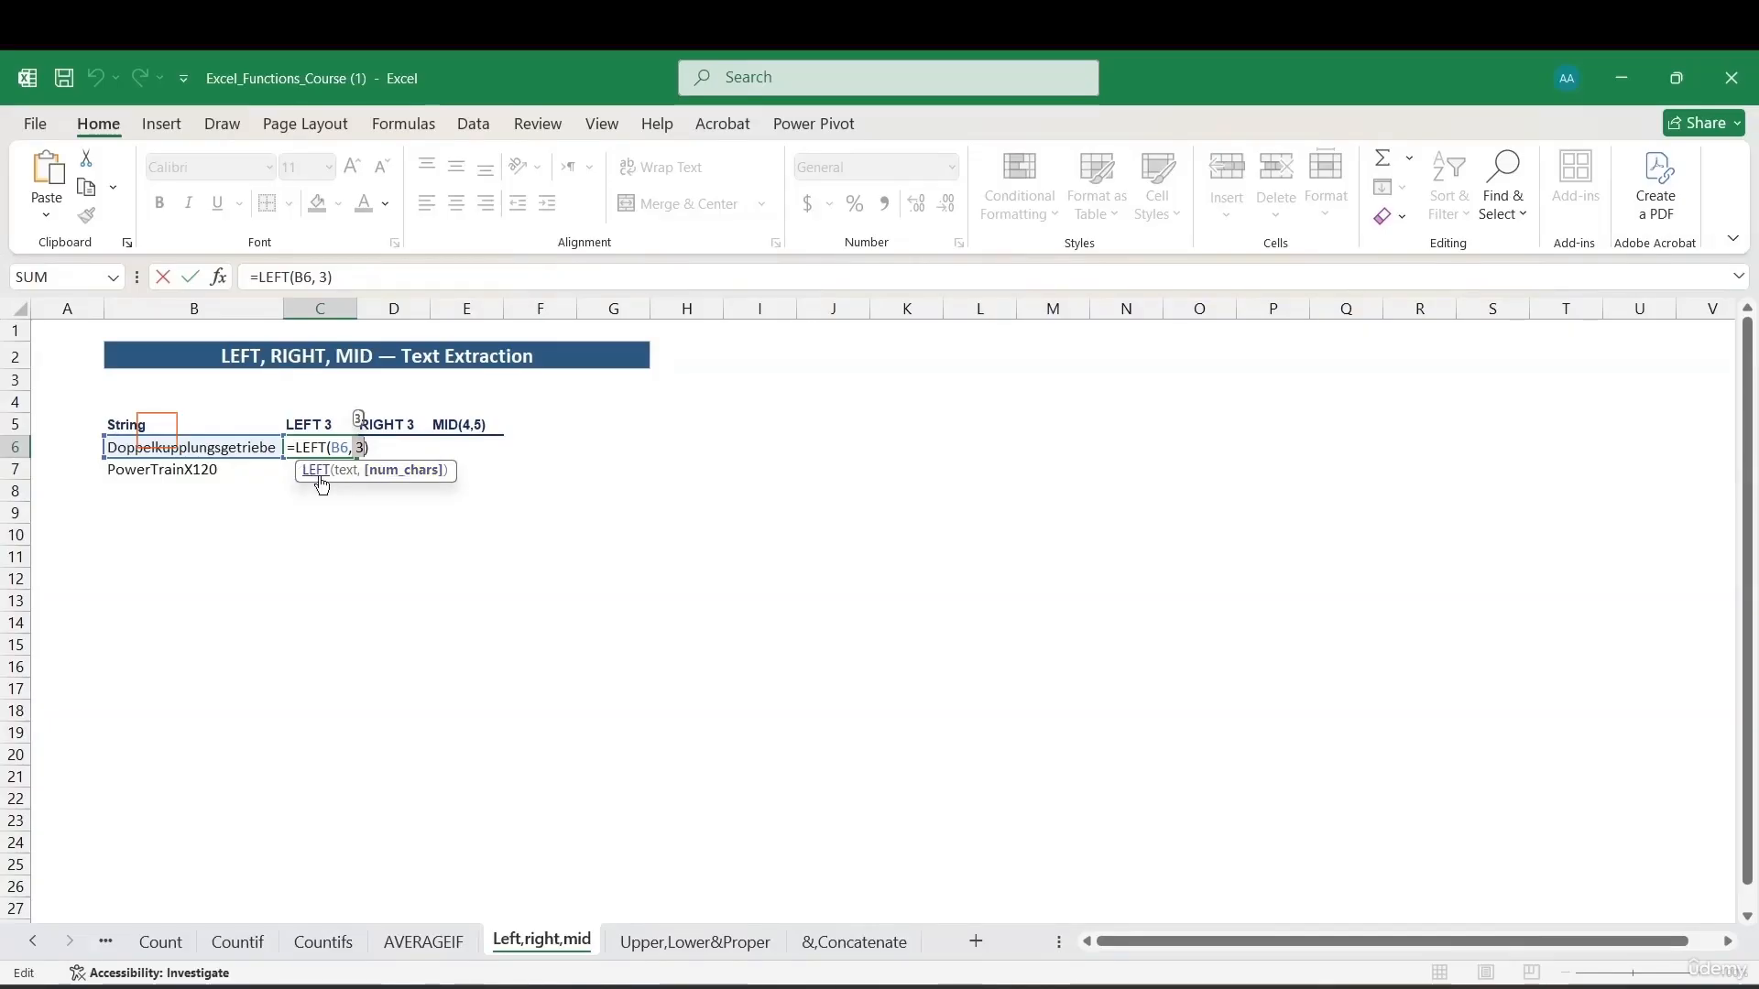
key(ctrl+Return)
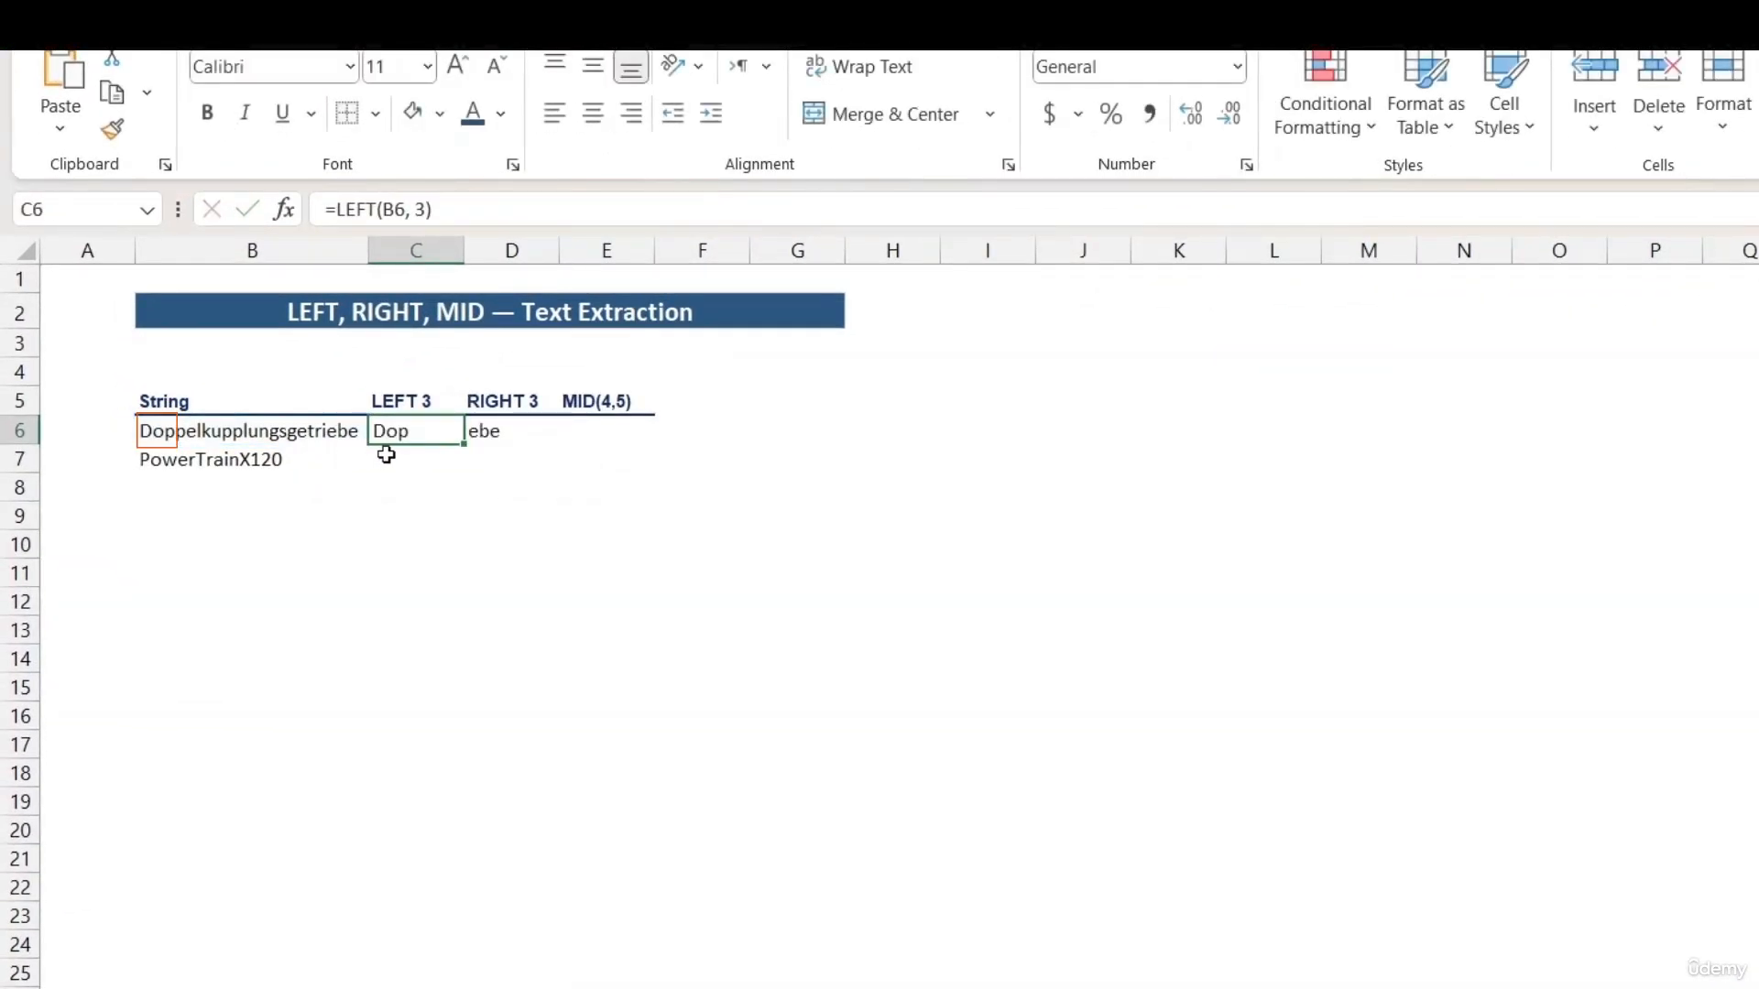
double_click(426, 432)
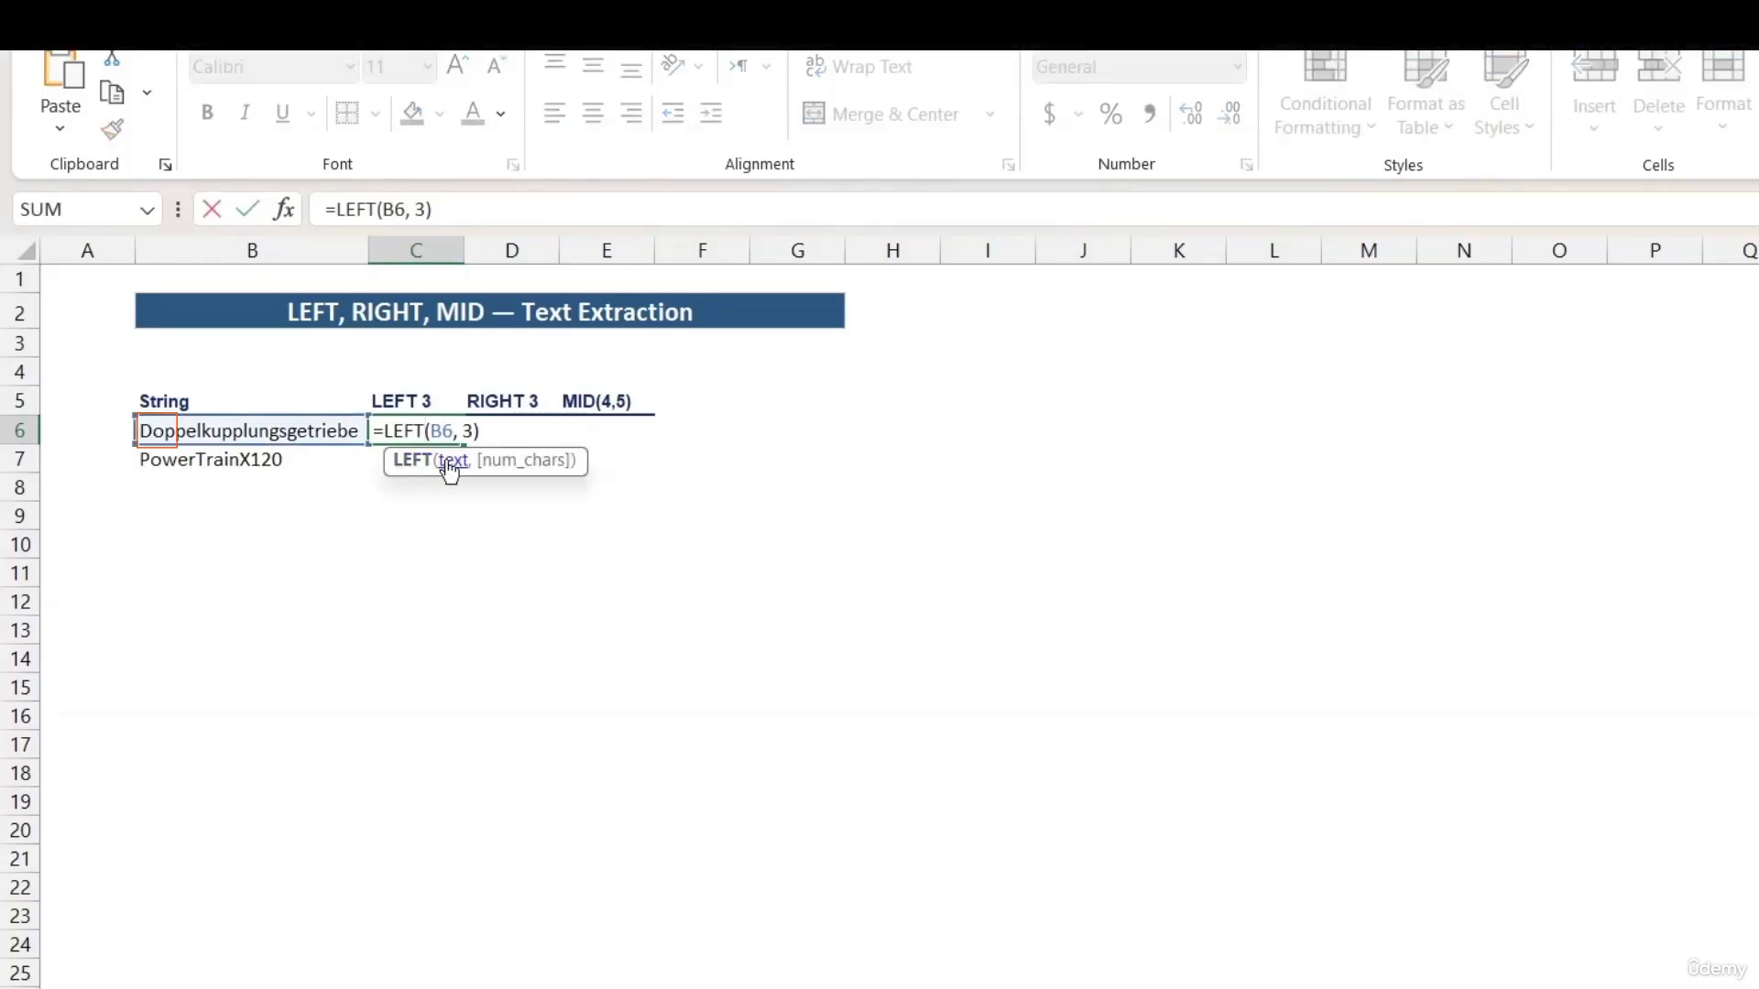
click(451, 461)
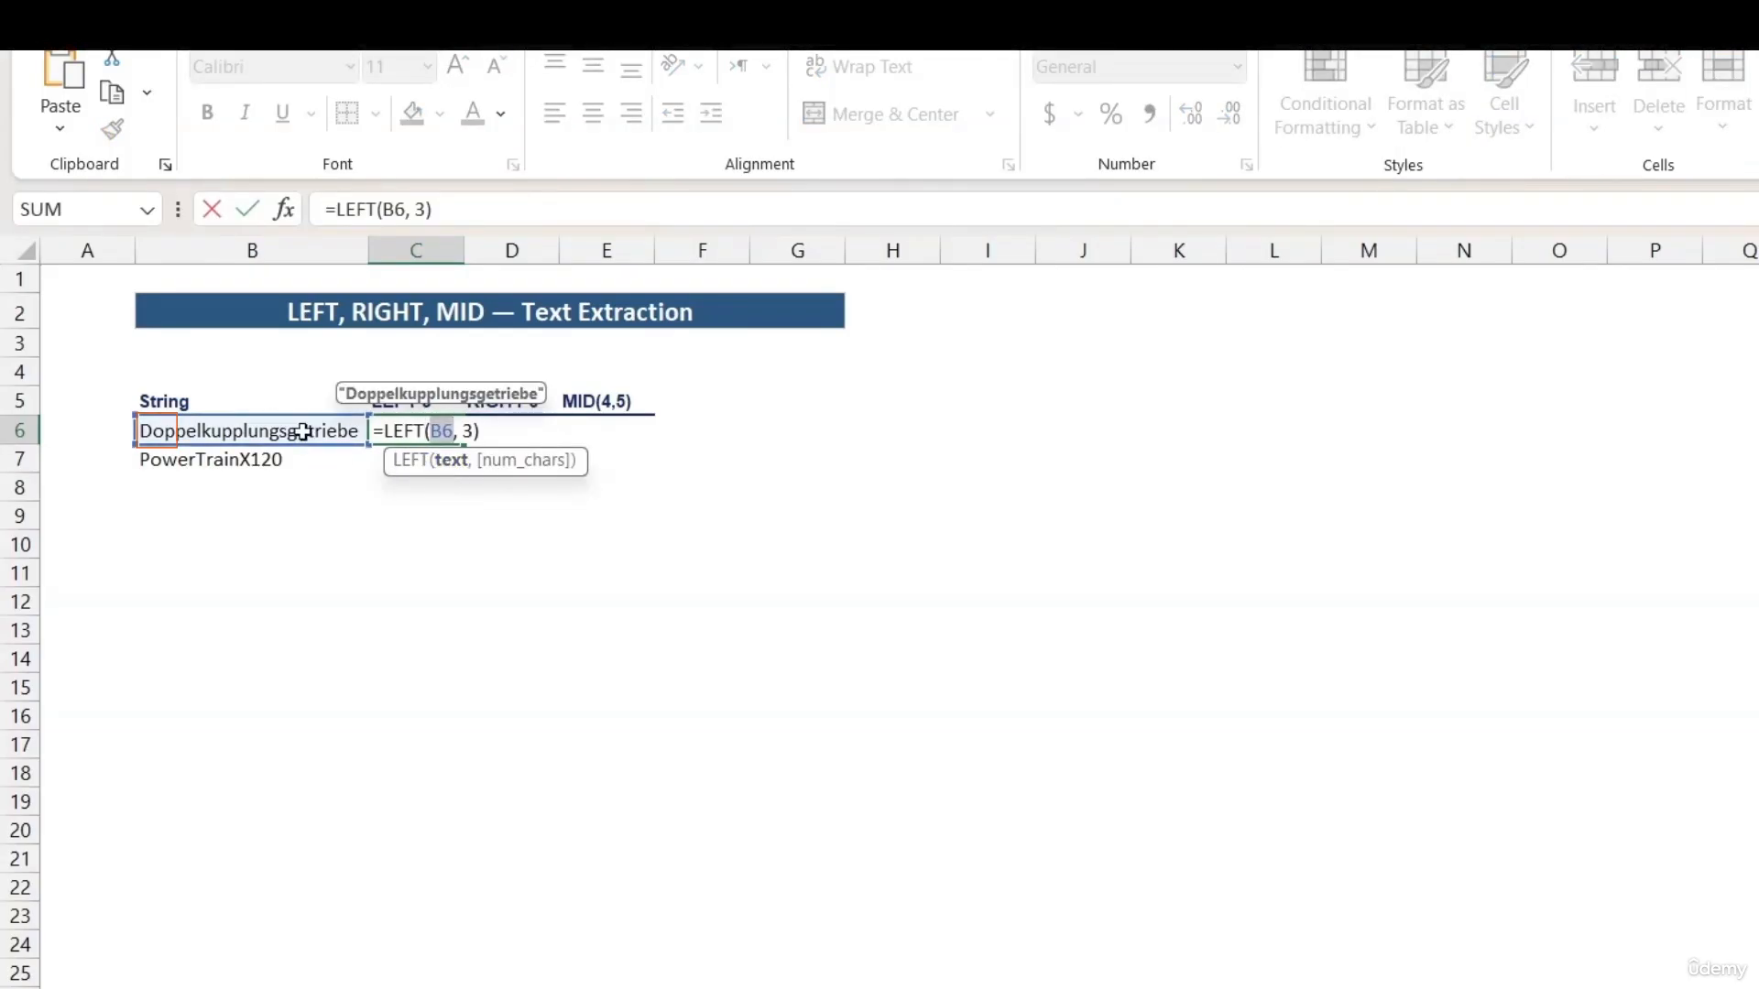
click(339, 445)
click(495, 462)
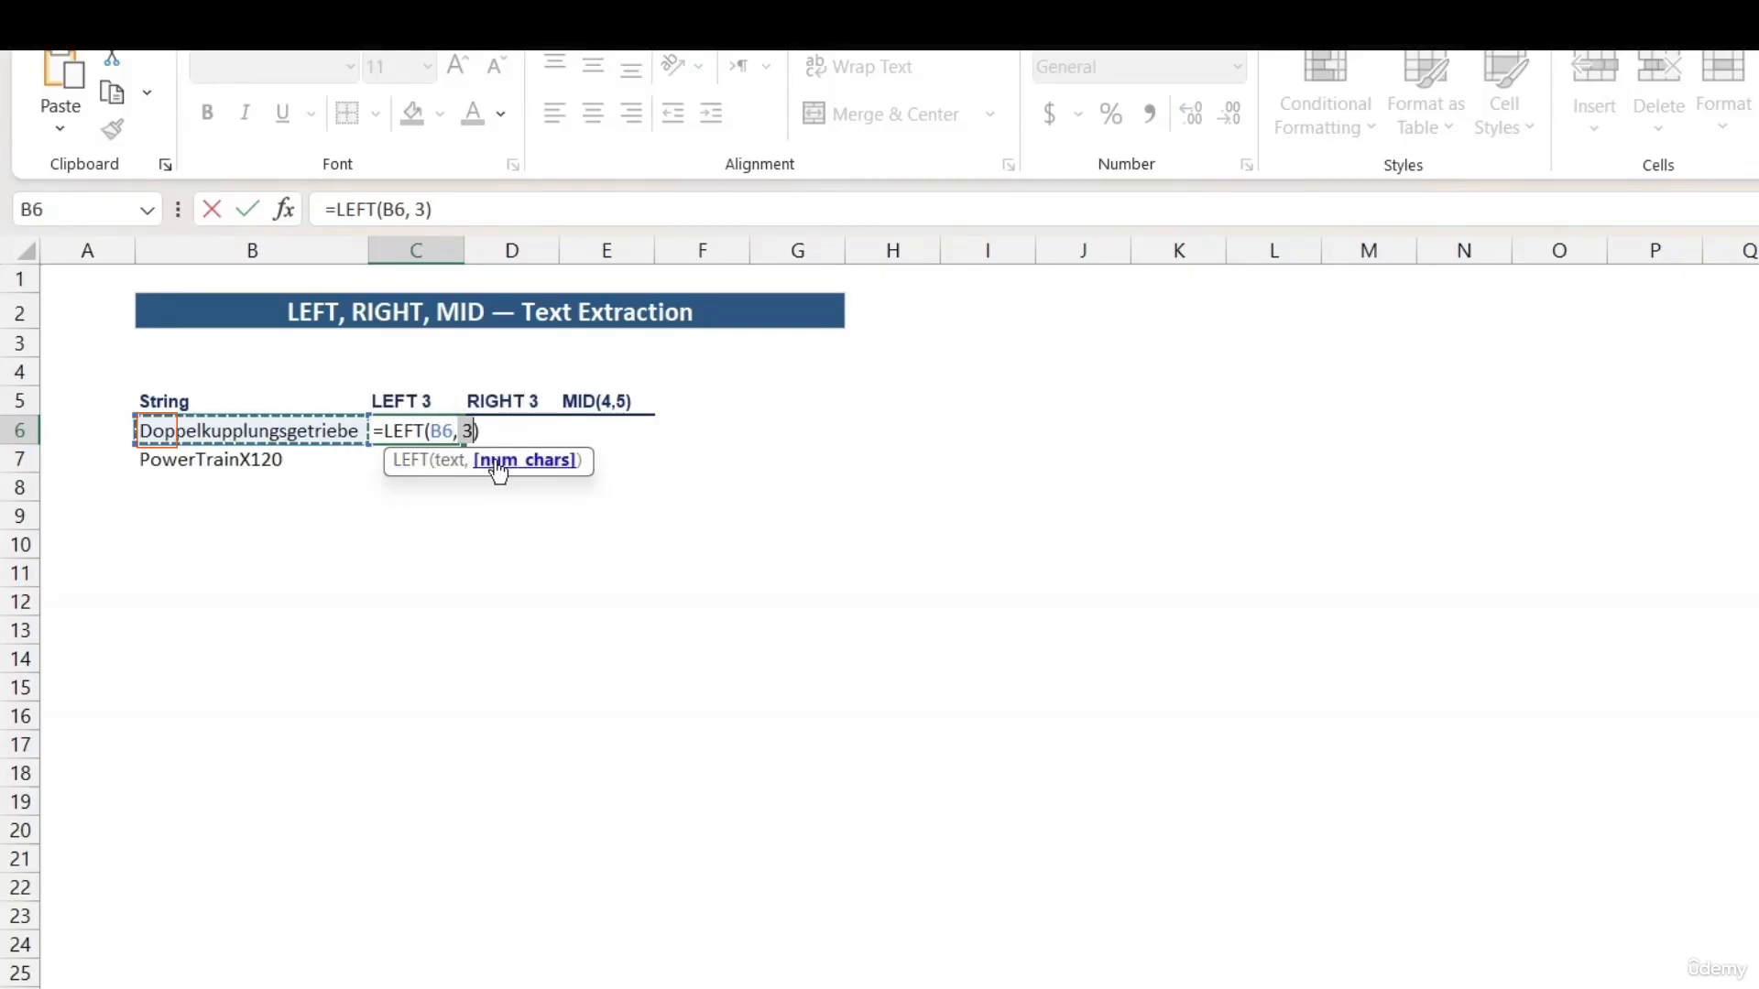
key(Escape)
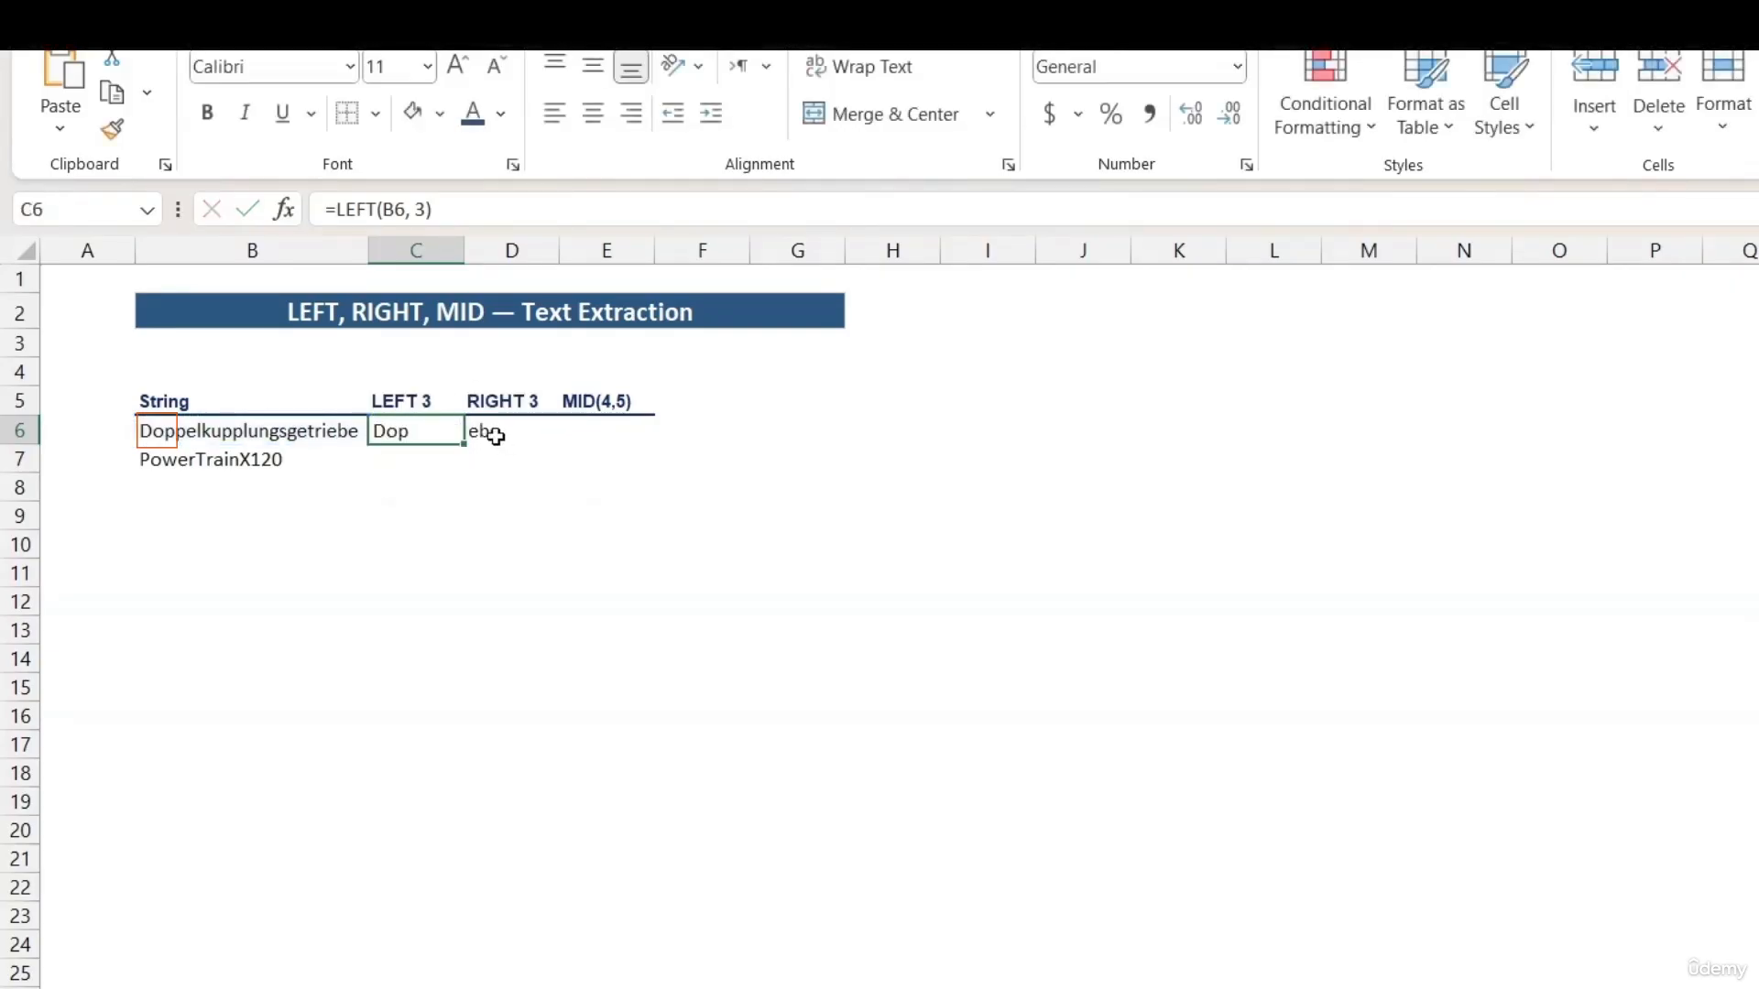
click(495, 436)
click(440, 436)
click(429, 457)
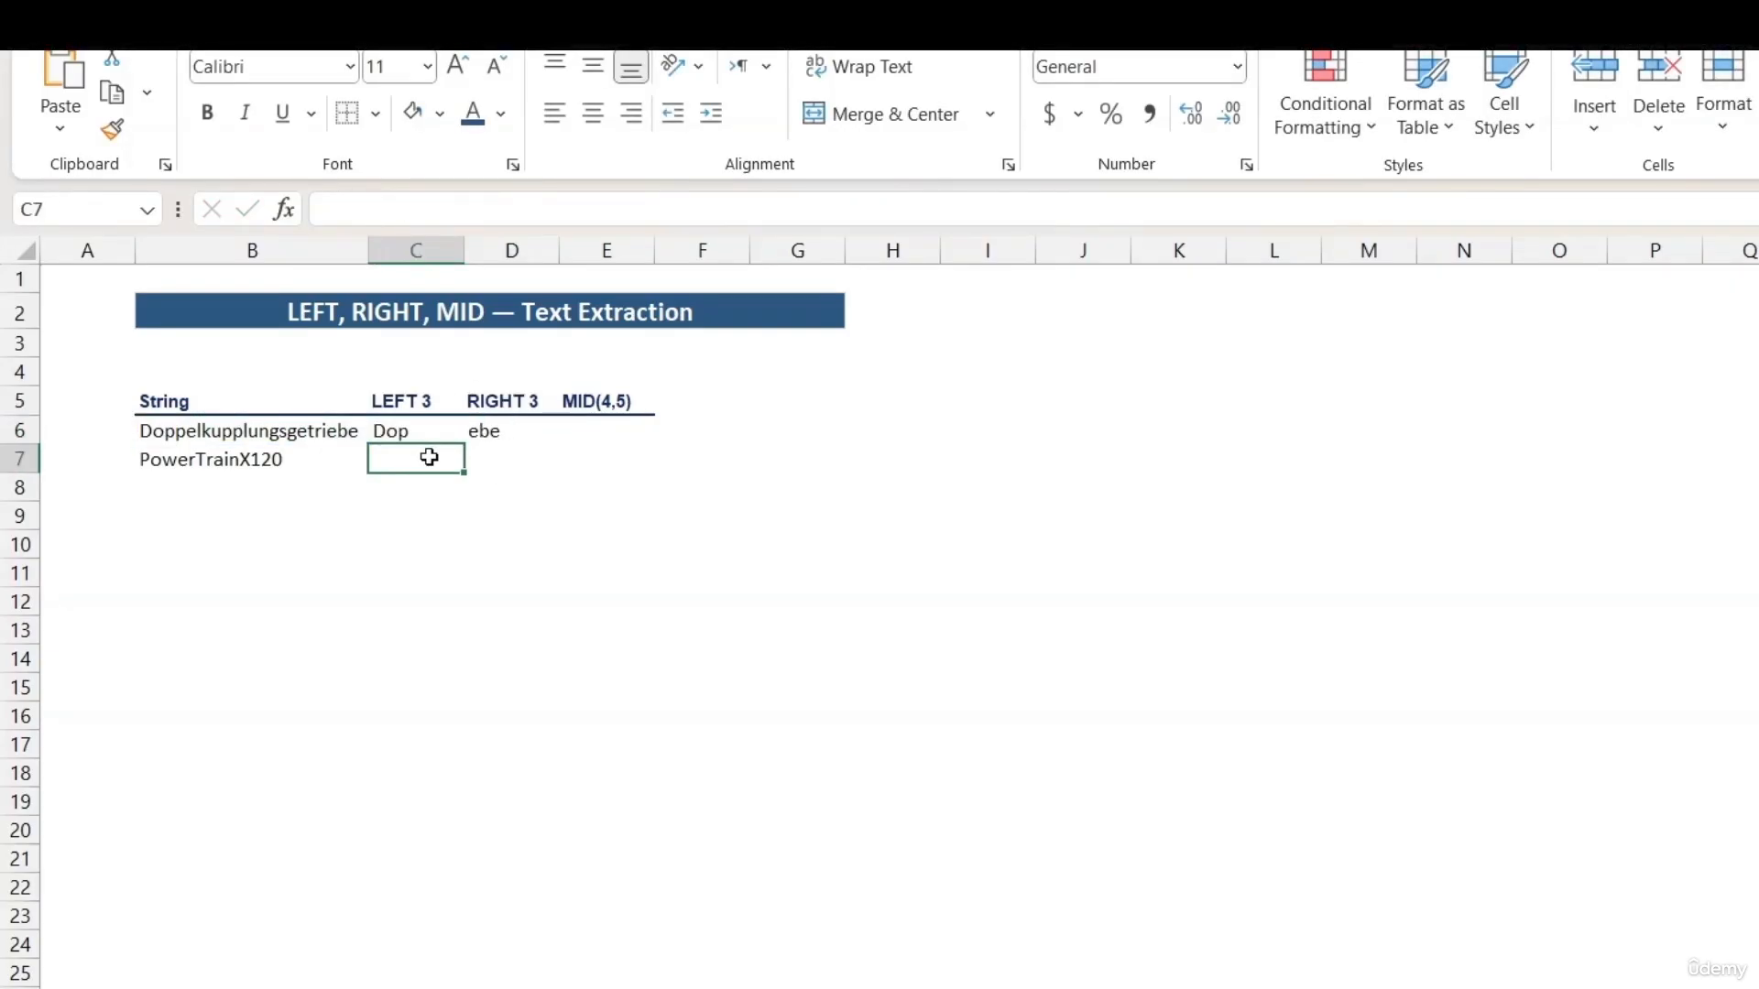
Examine the text and num_chars arguments of the RIGHT formula in D6, leaving the formula as it is.
click(484, 436)
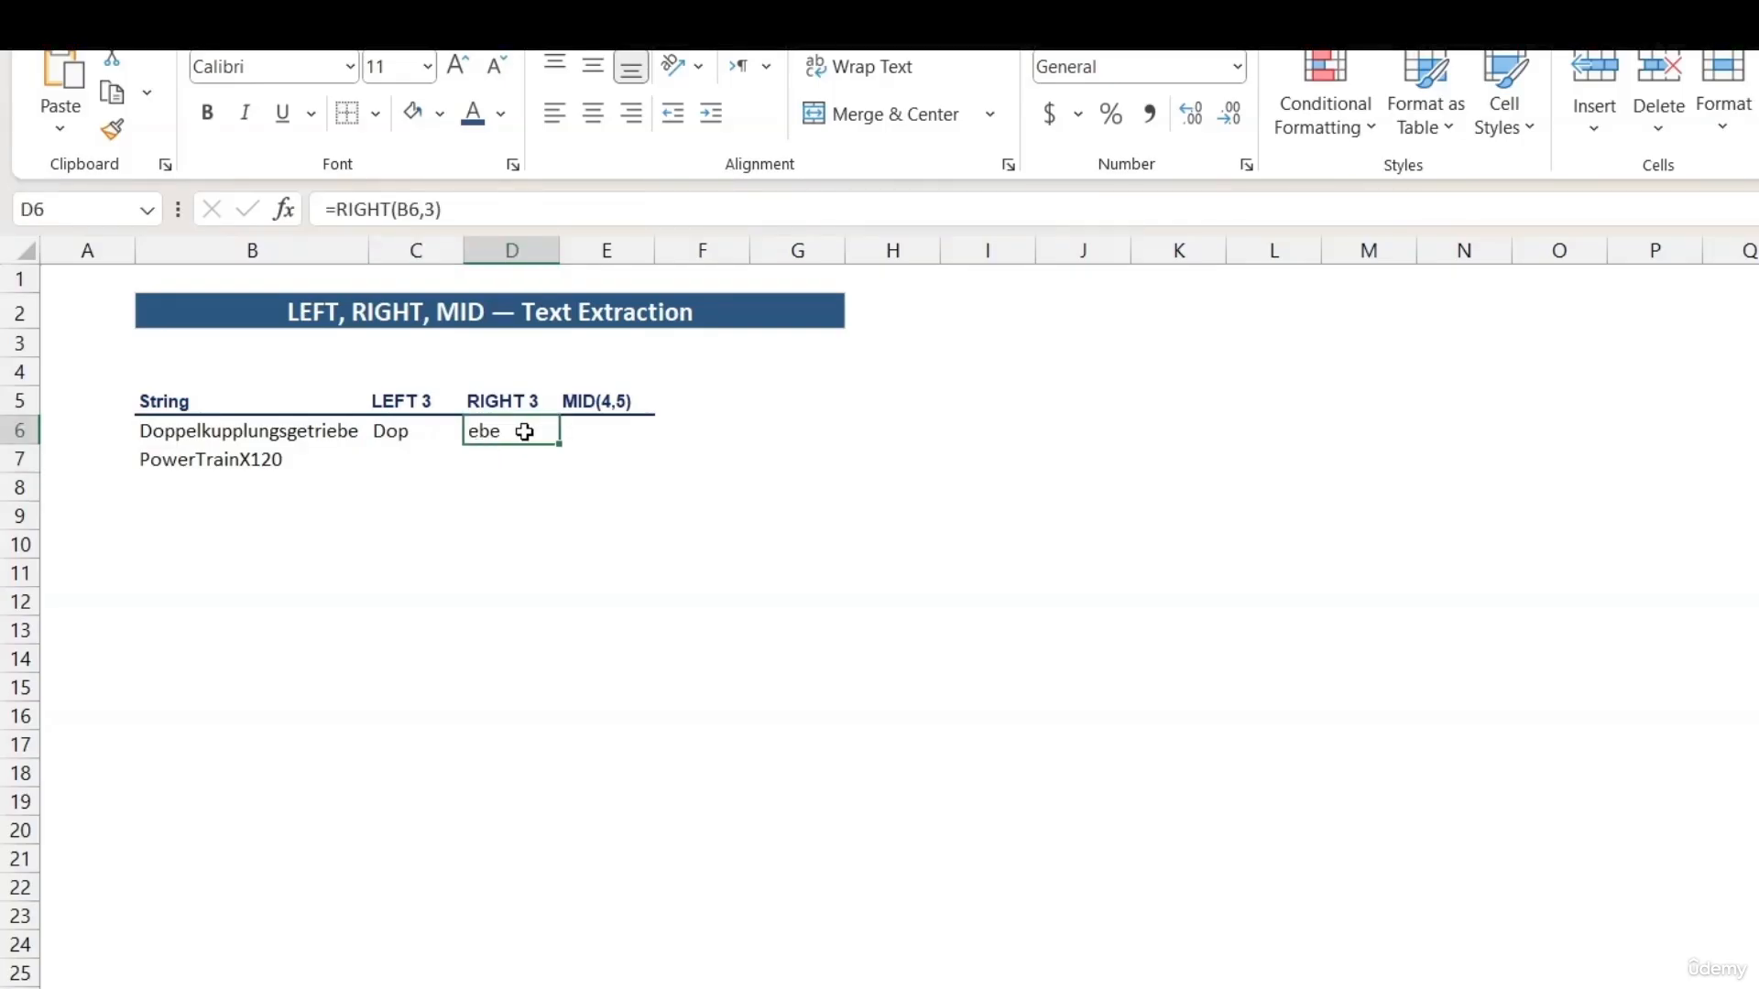
double_click(524, 431)
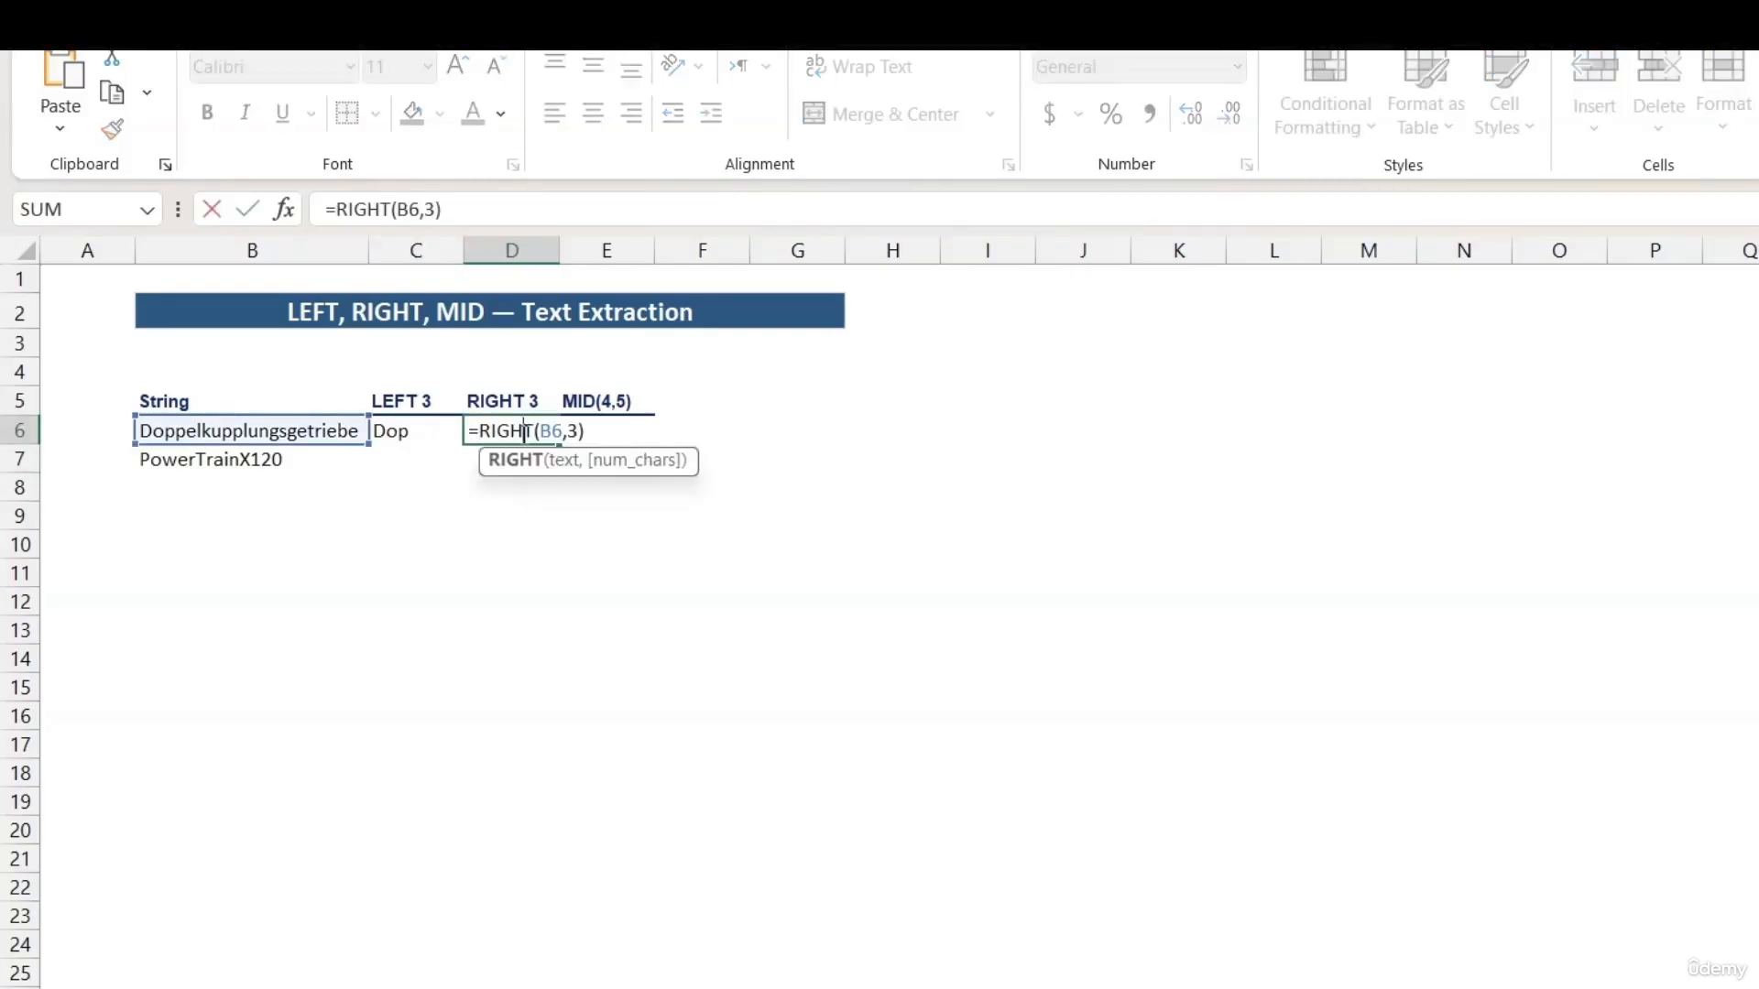
click(561, 469)
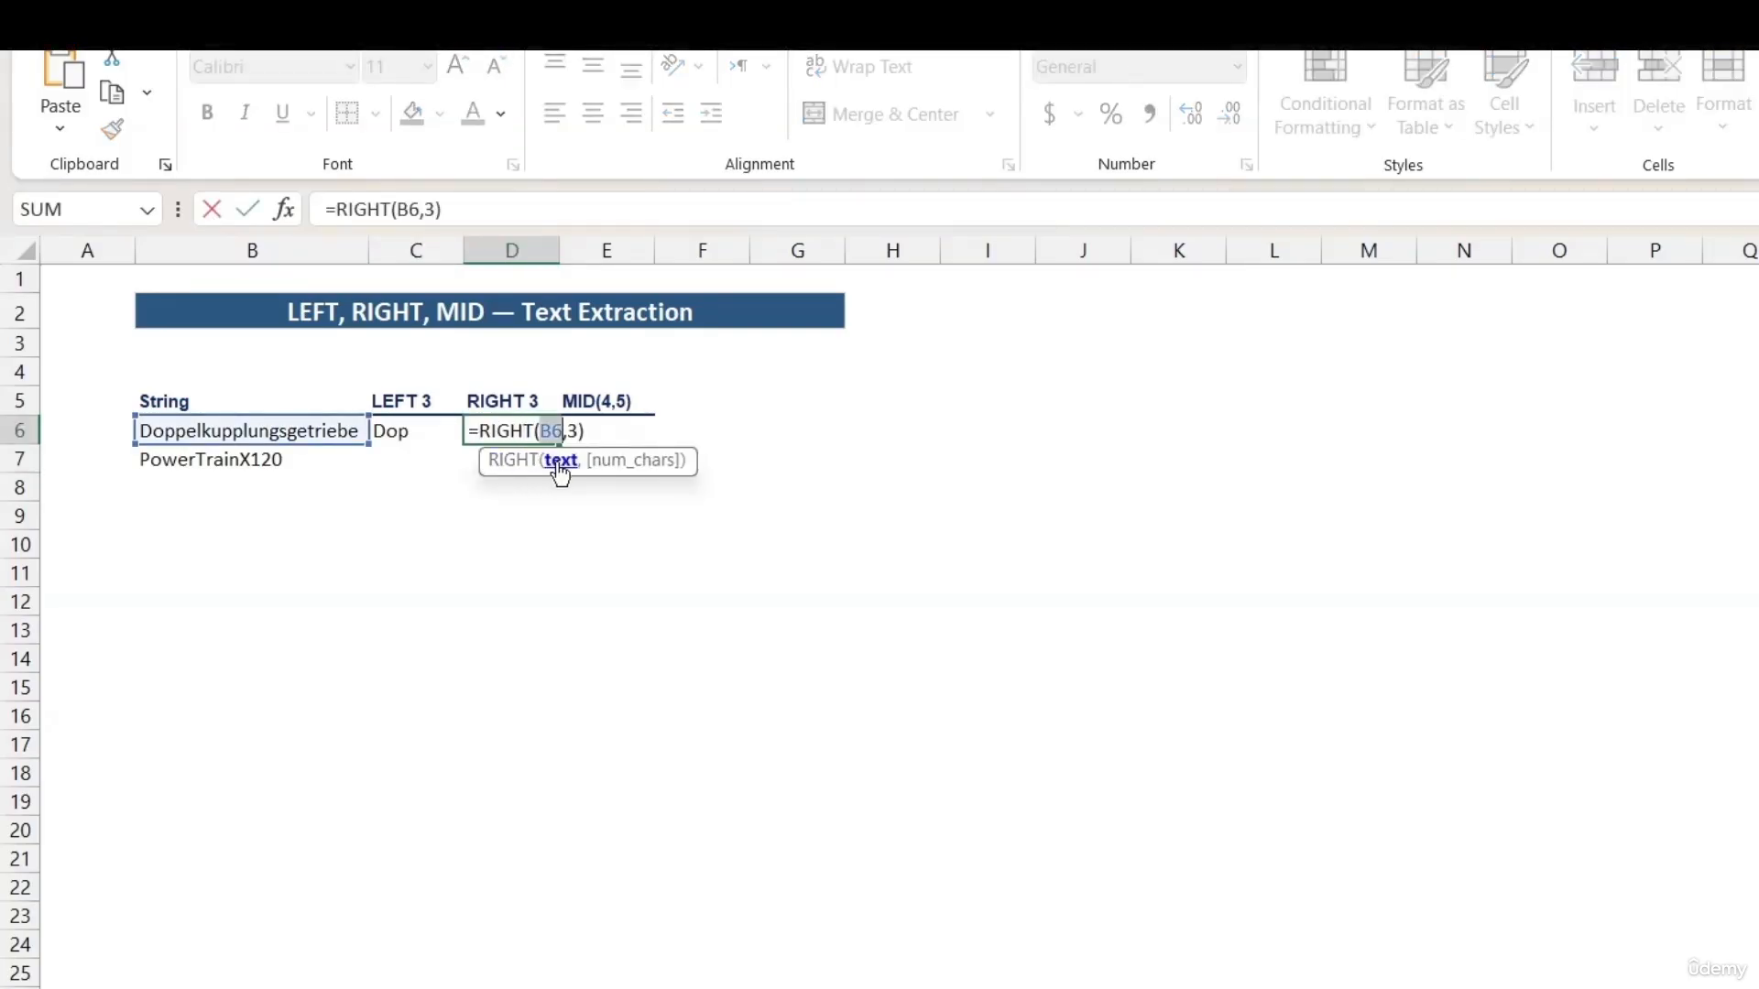
click(619, 467)
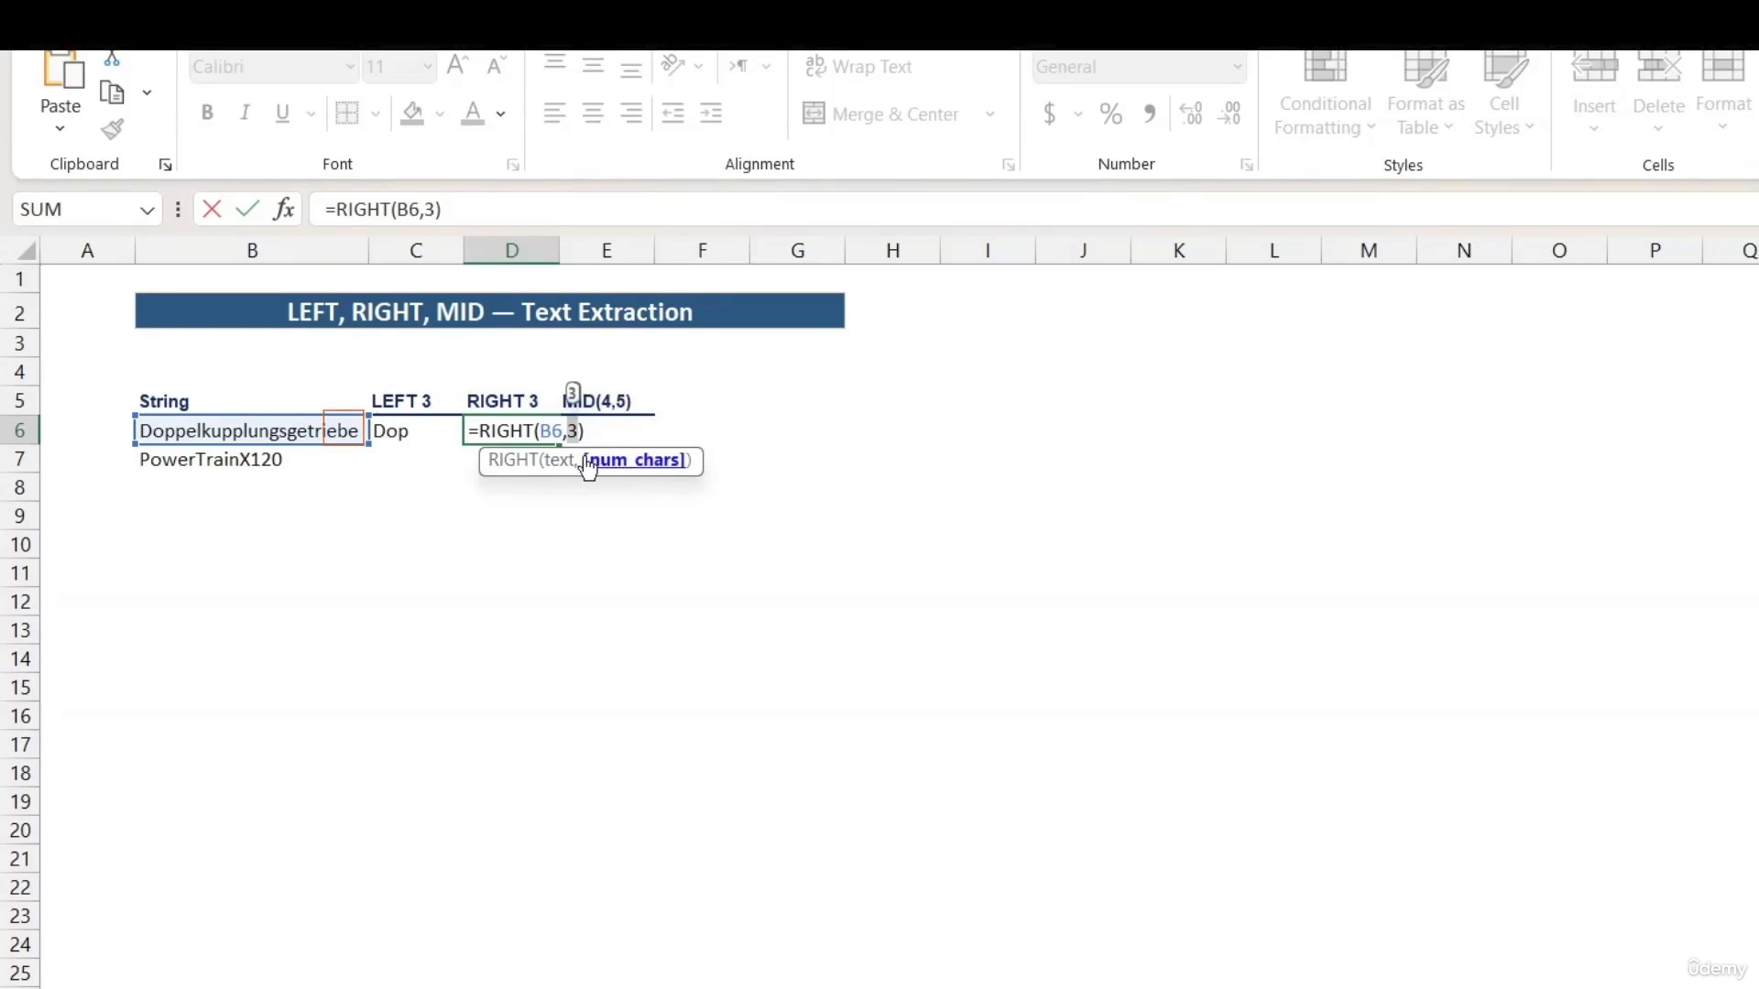
key(Return)
click(539, 434)
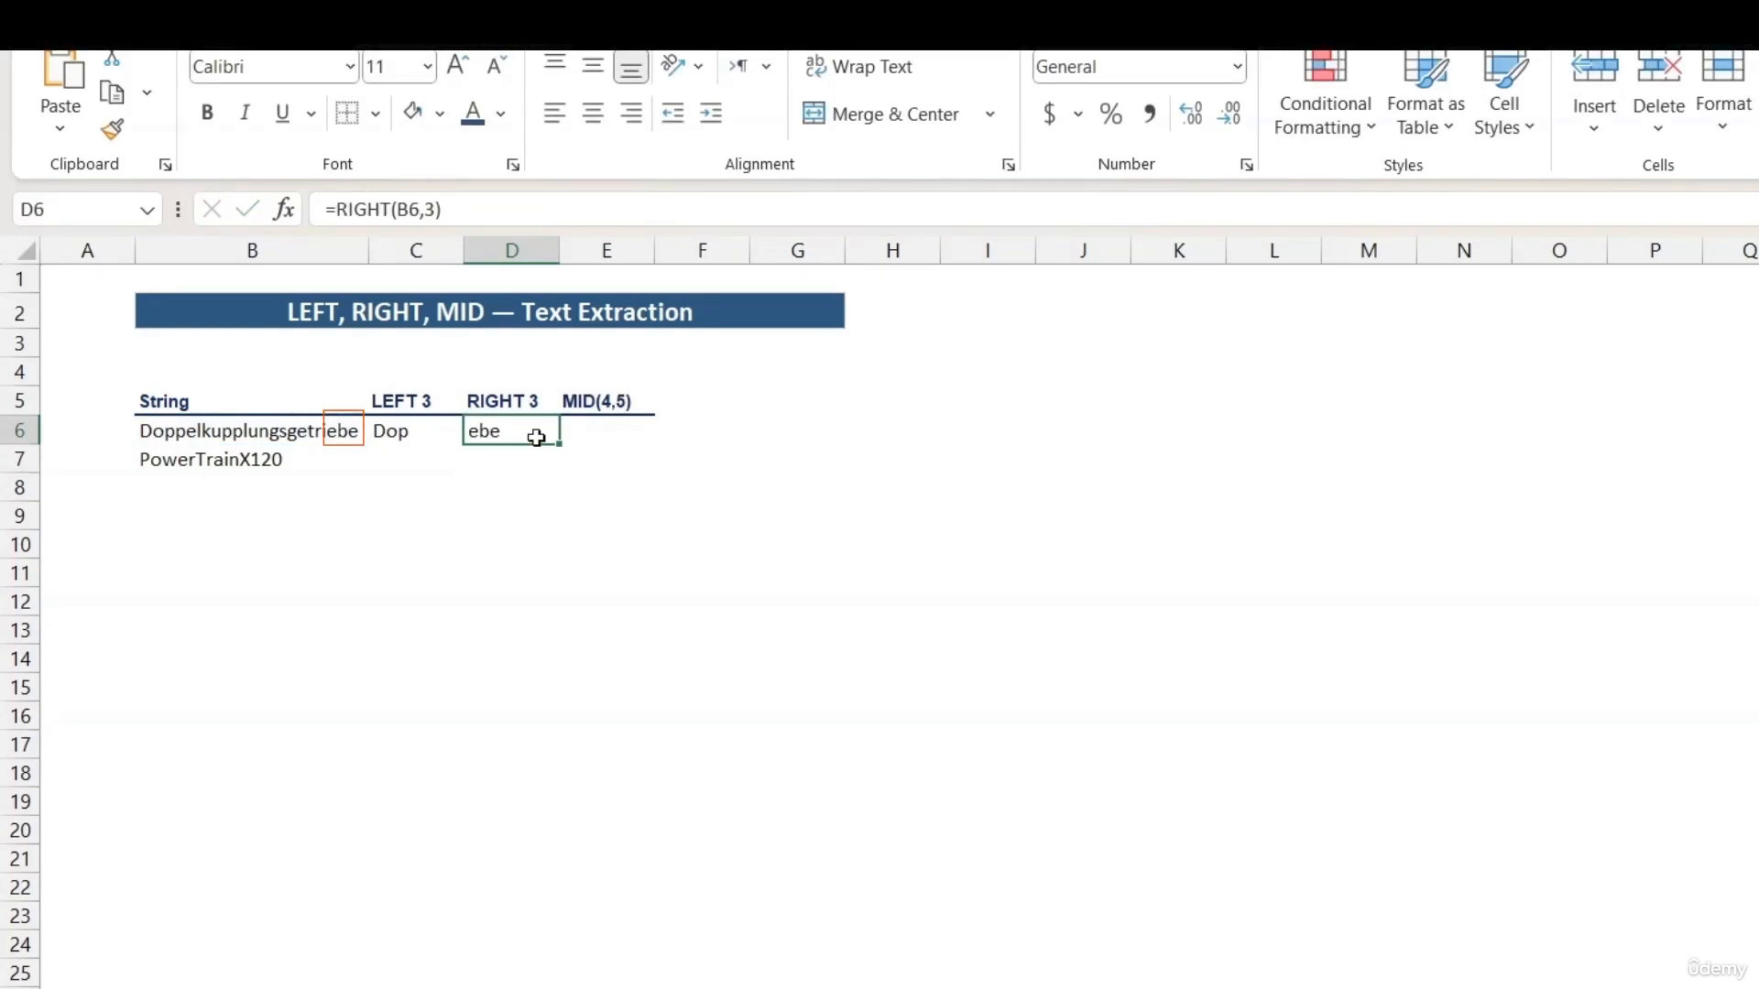
double_click(546, 430)
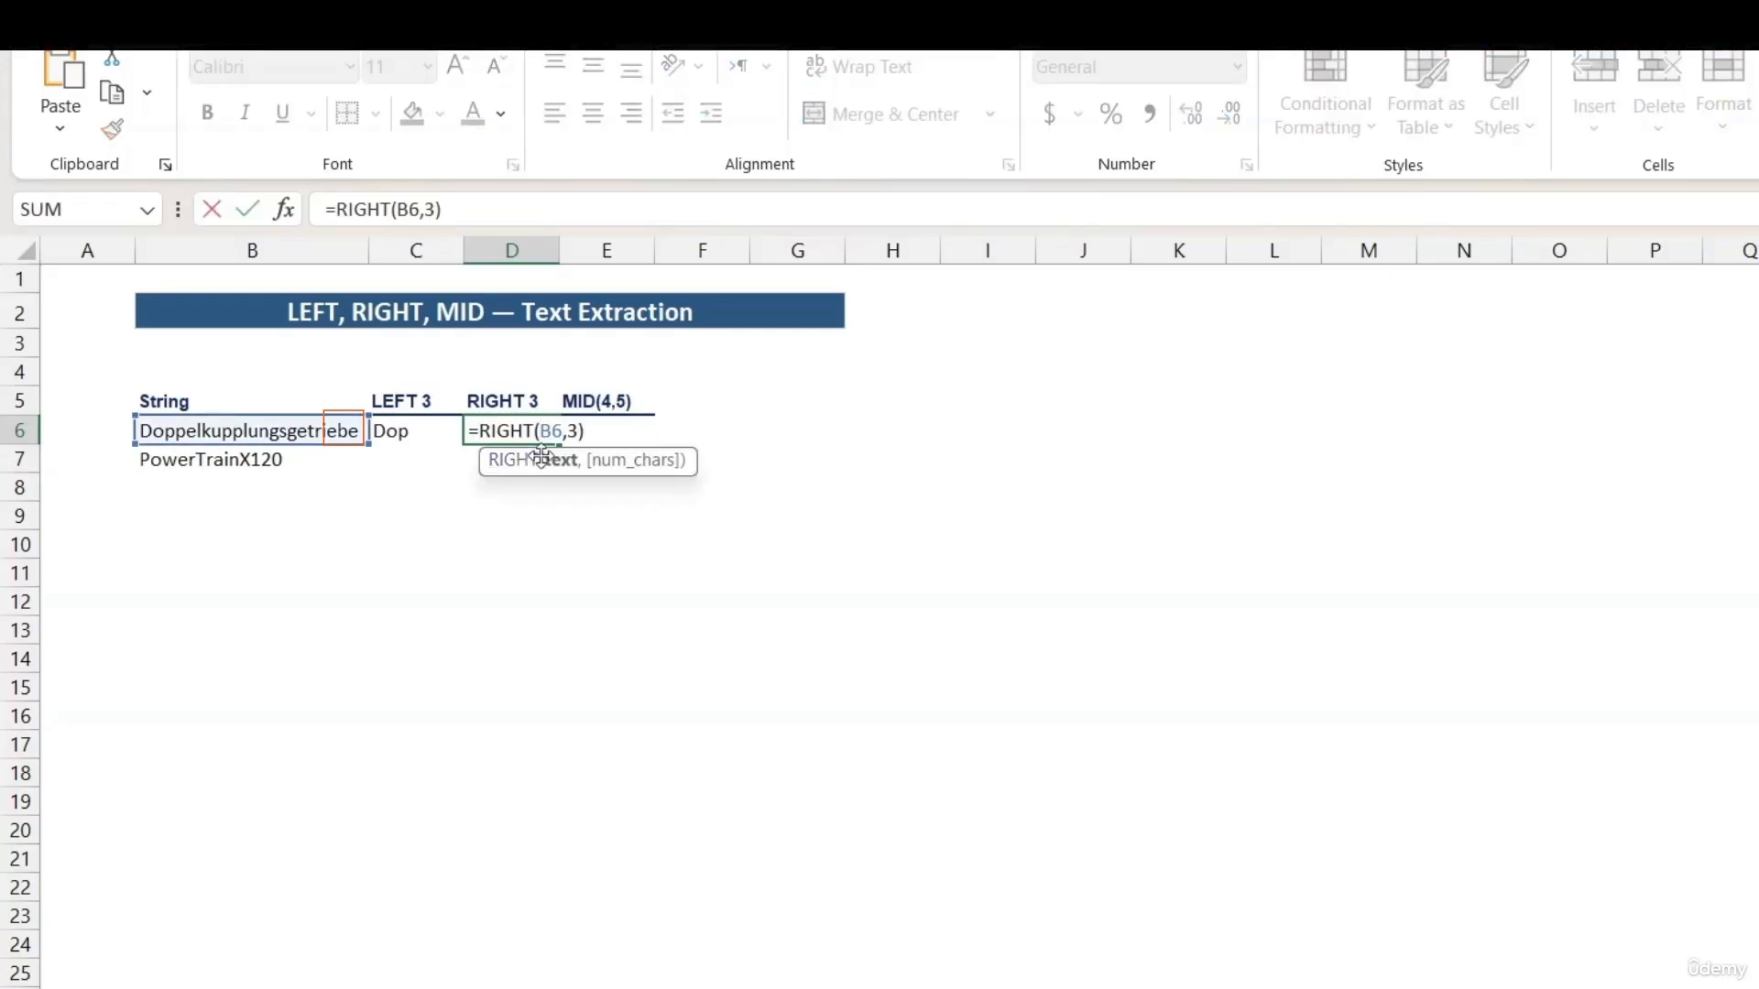
click(555, 461)
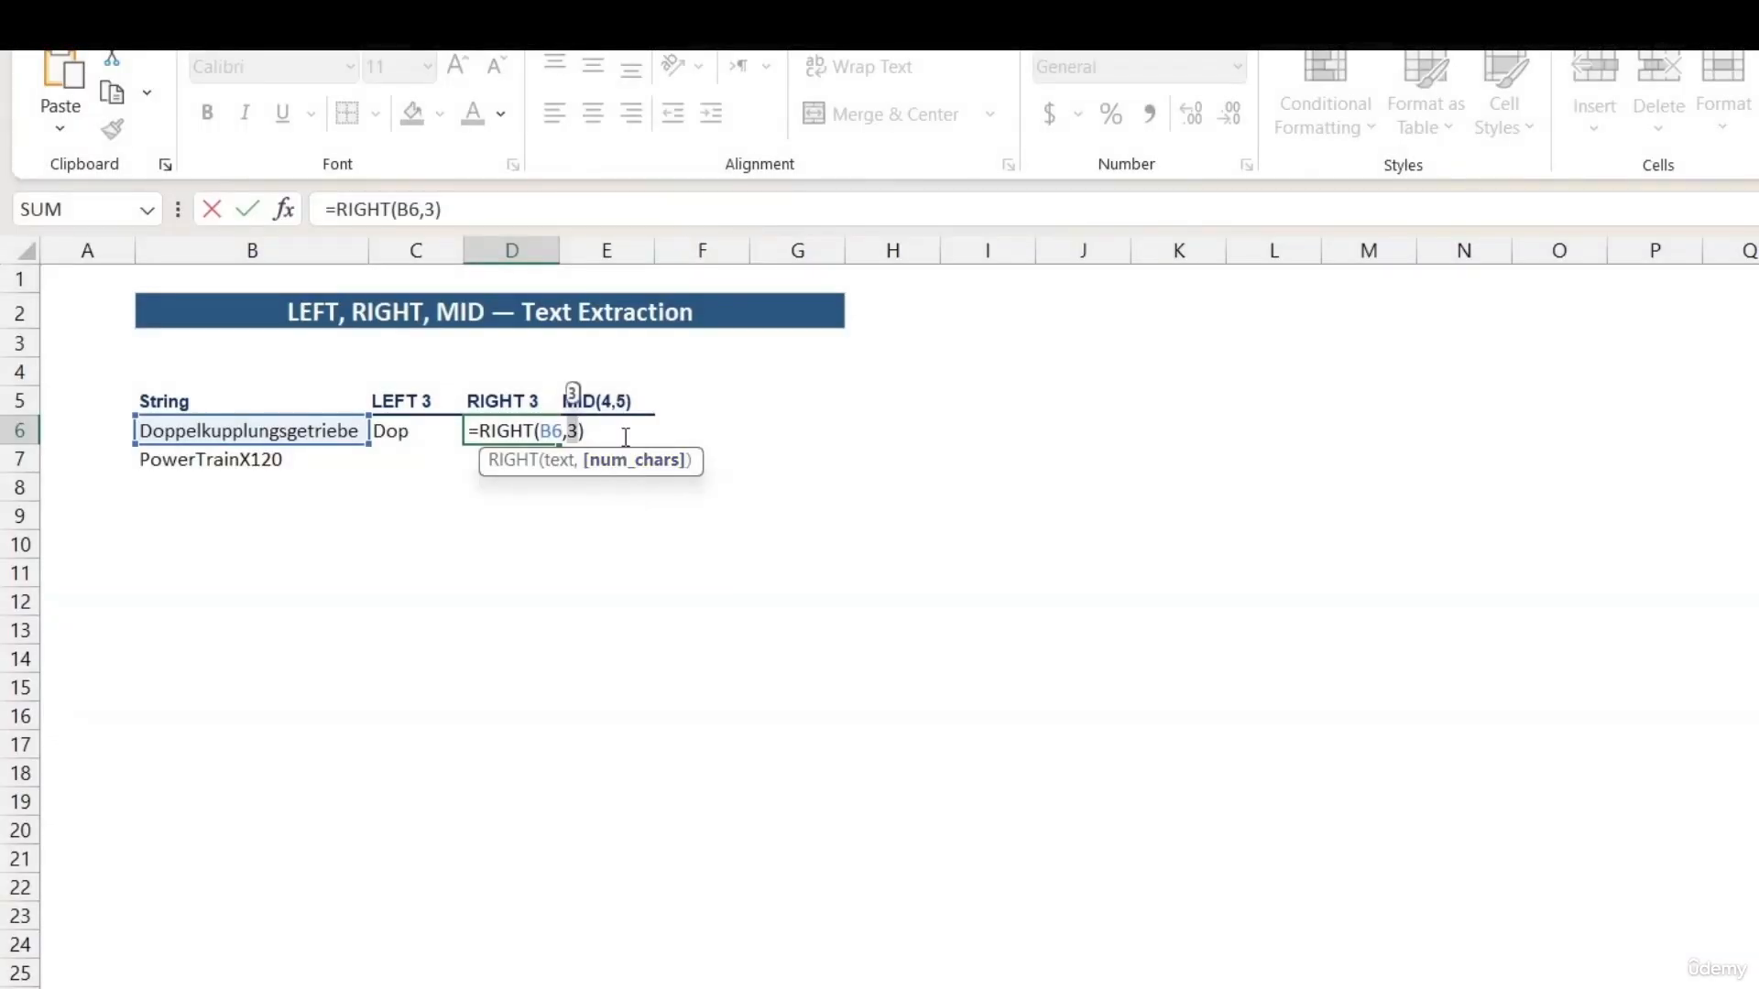
key(Return)
click(502, 433)
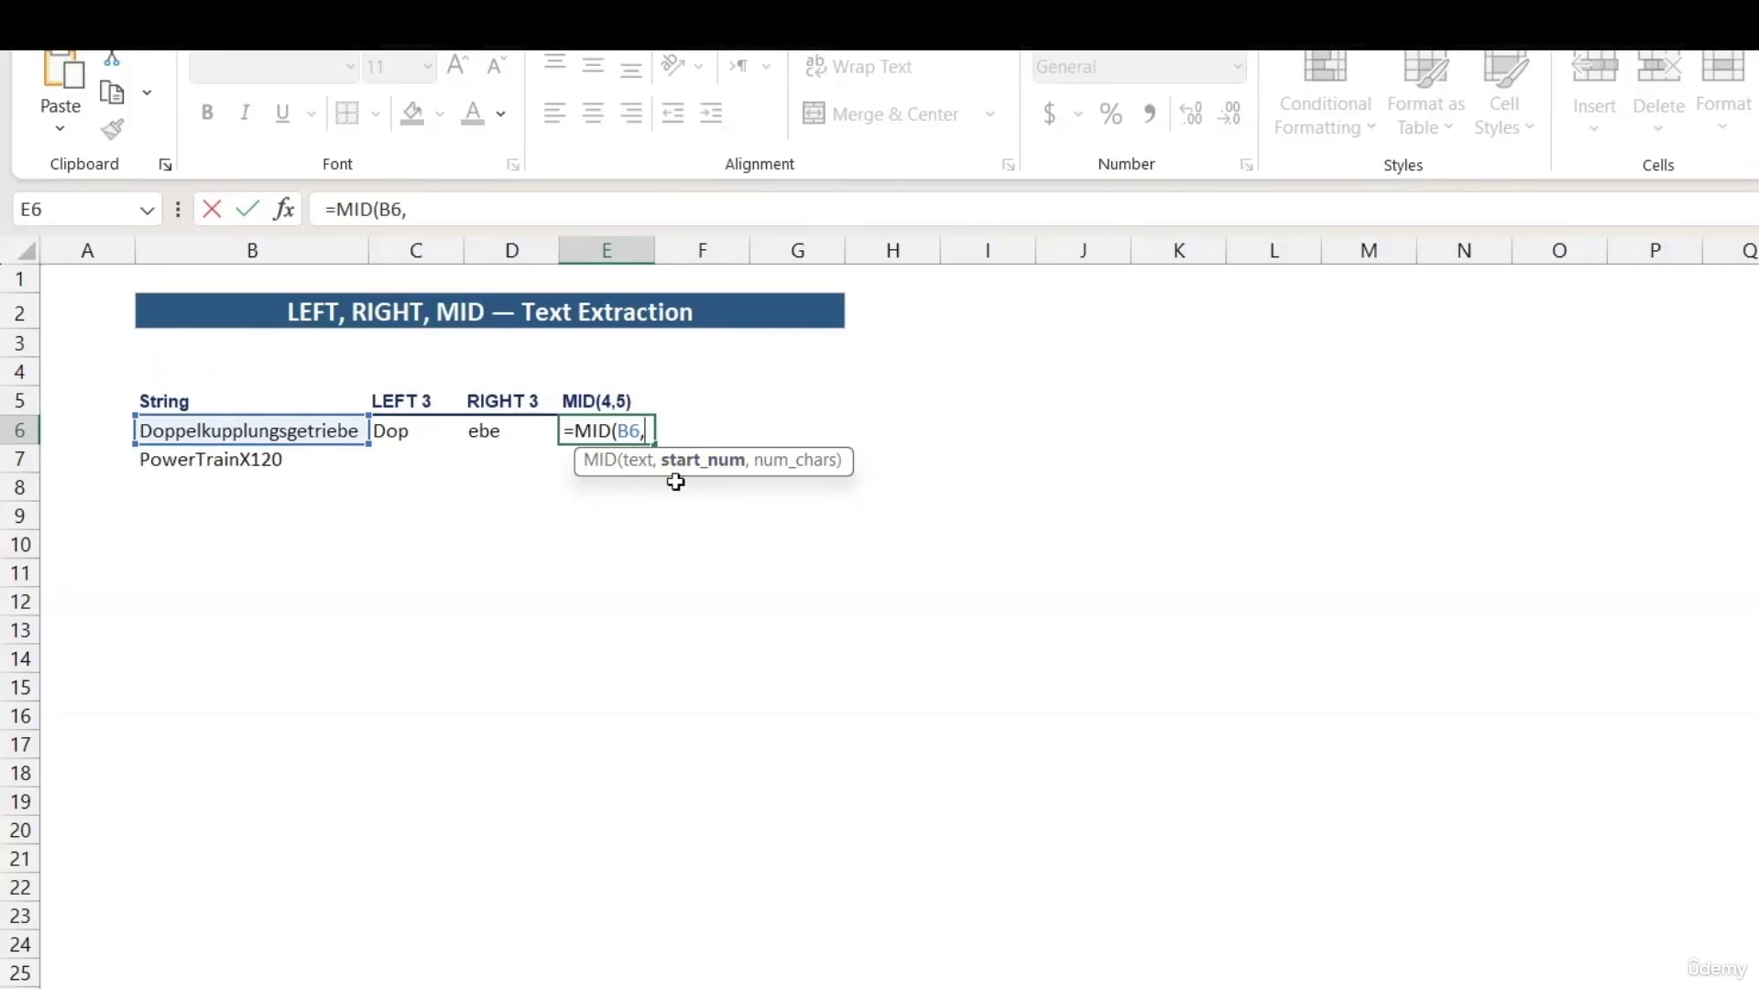
Complete the MID formula in E6 so it extracts 5 characters of B6 from position 4, and select C6:E7.
text(,)
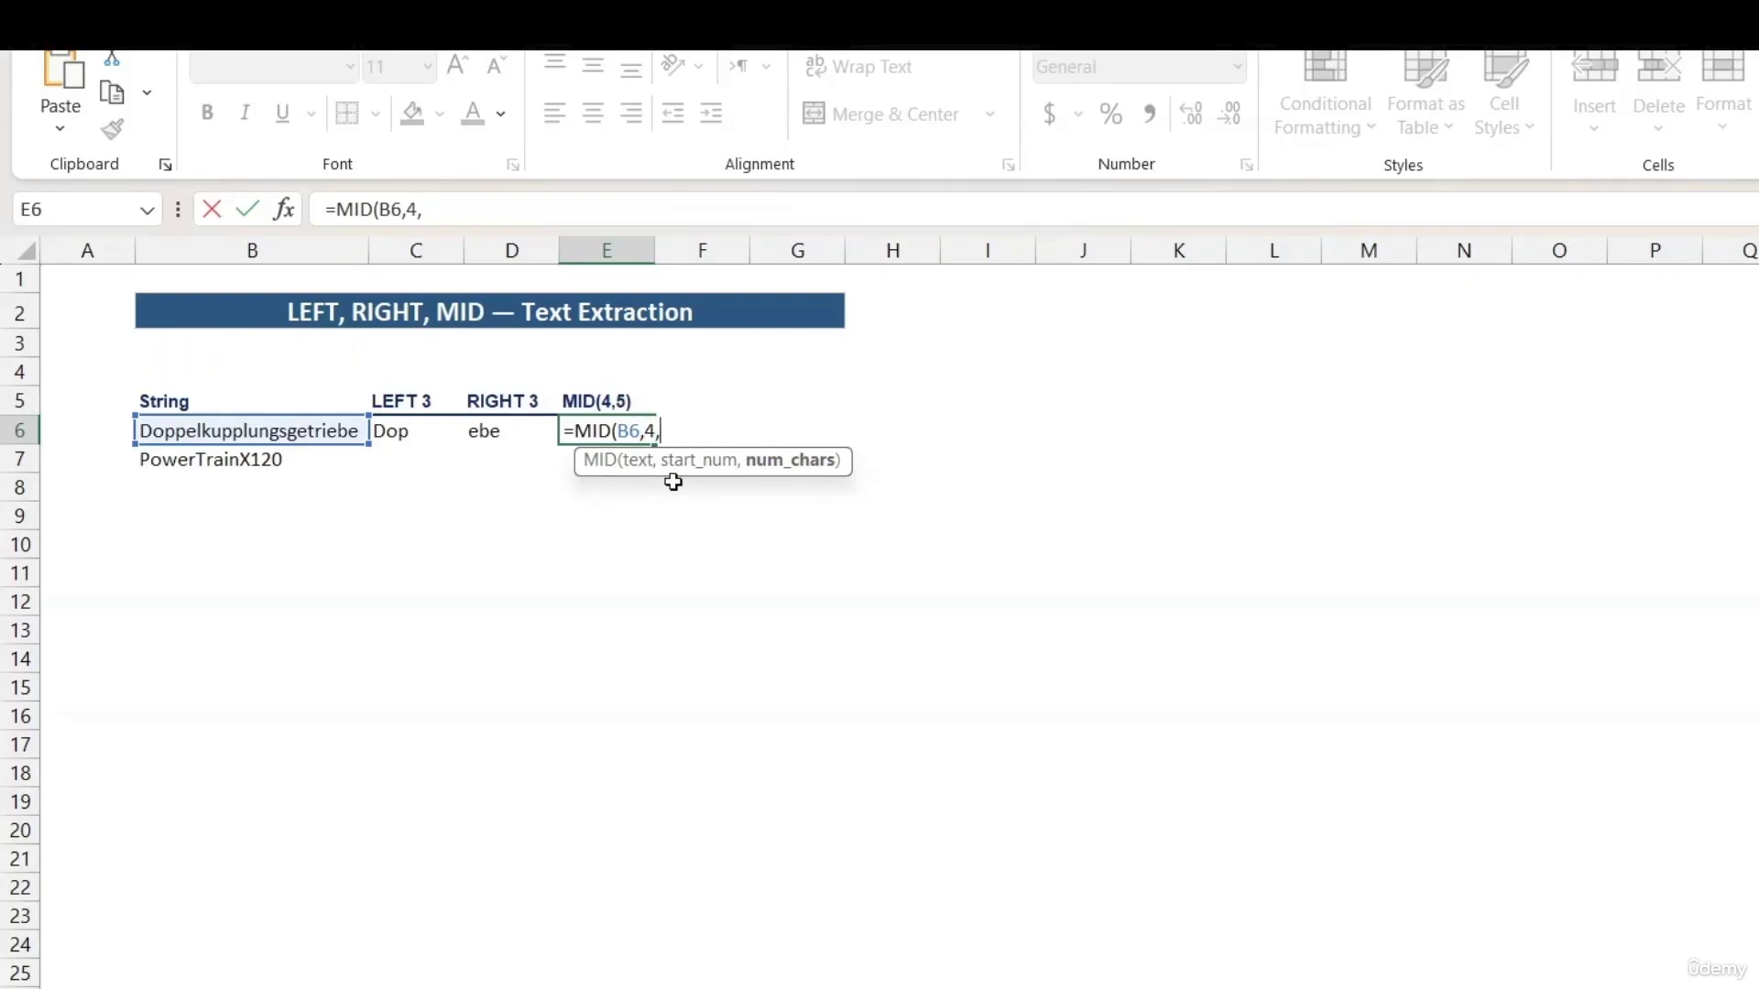
text(5))
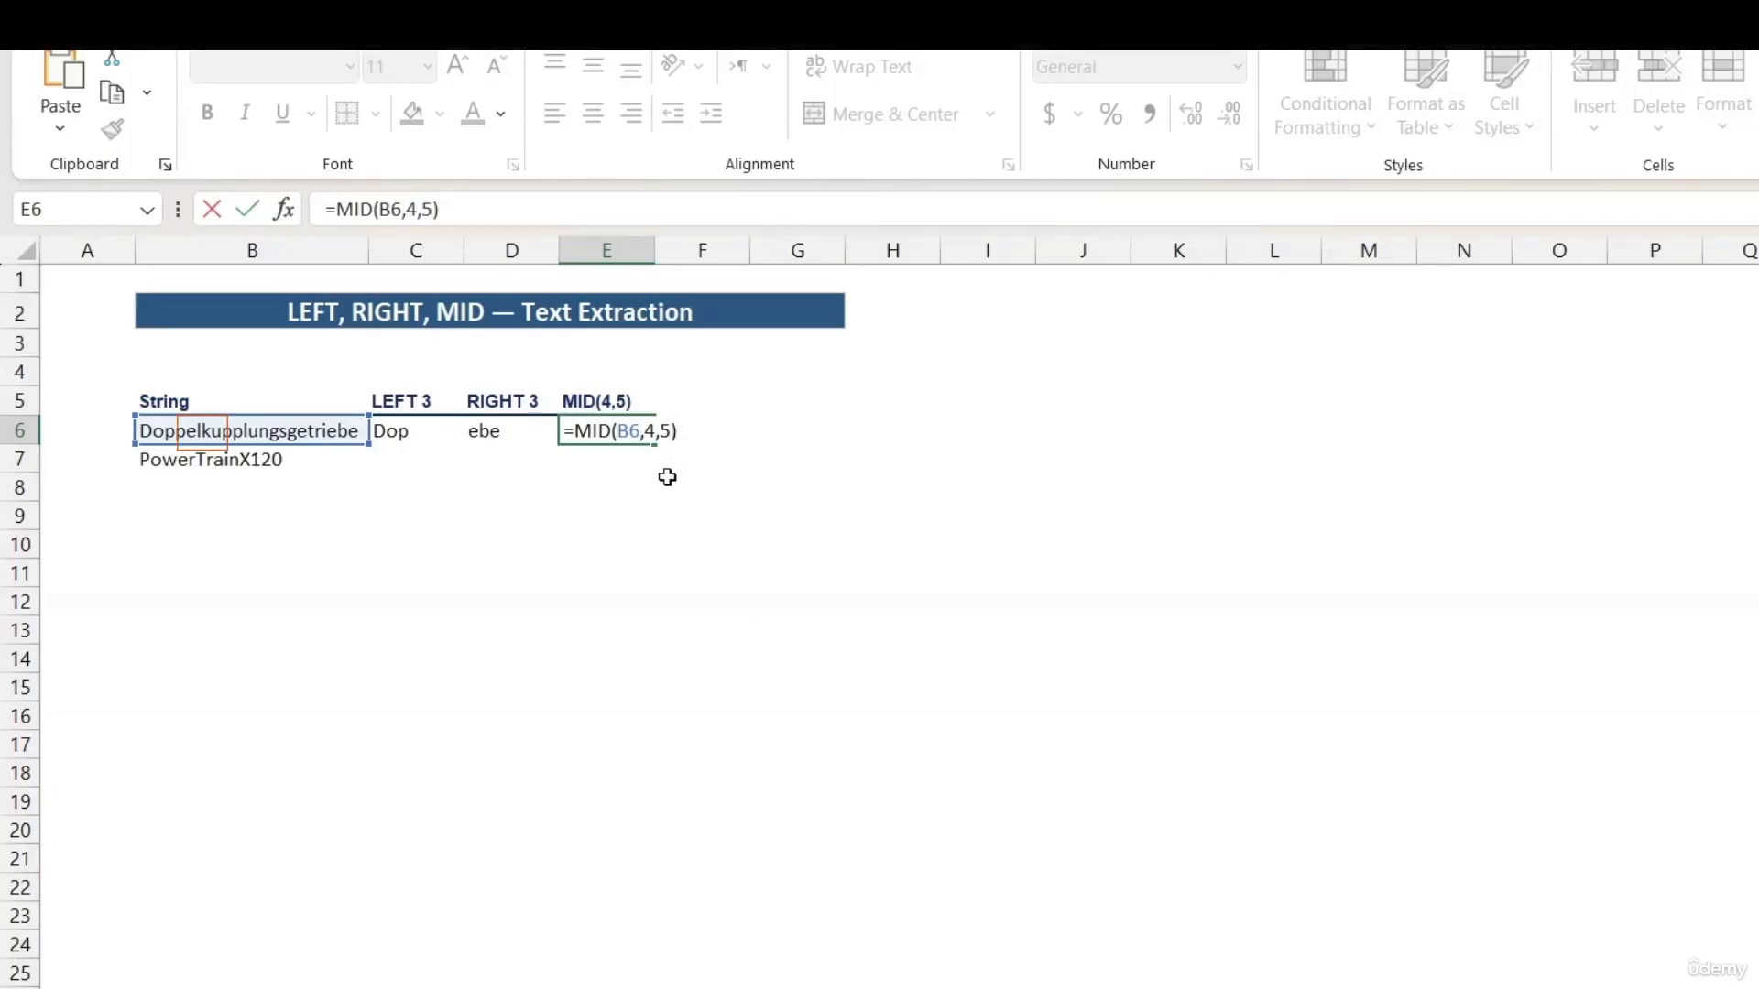
key(Return)
click(621, 434)
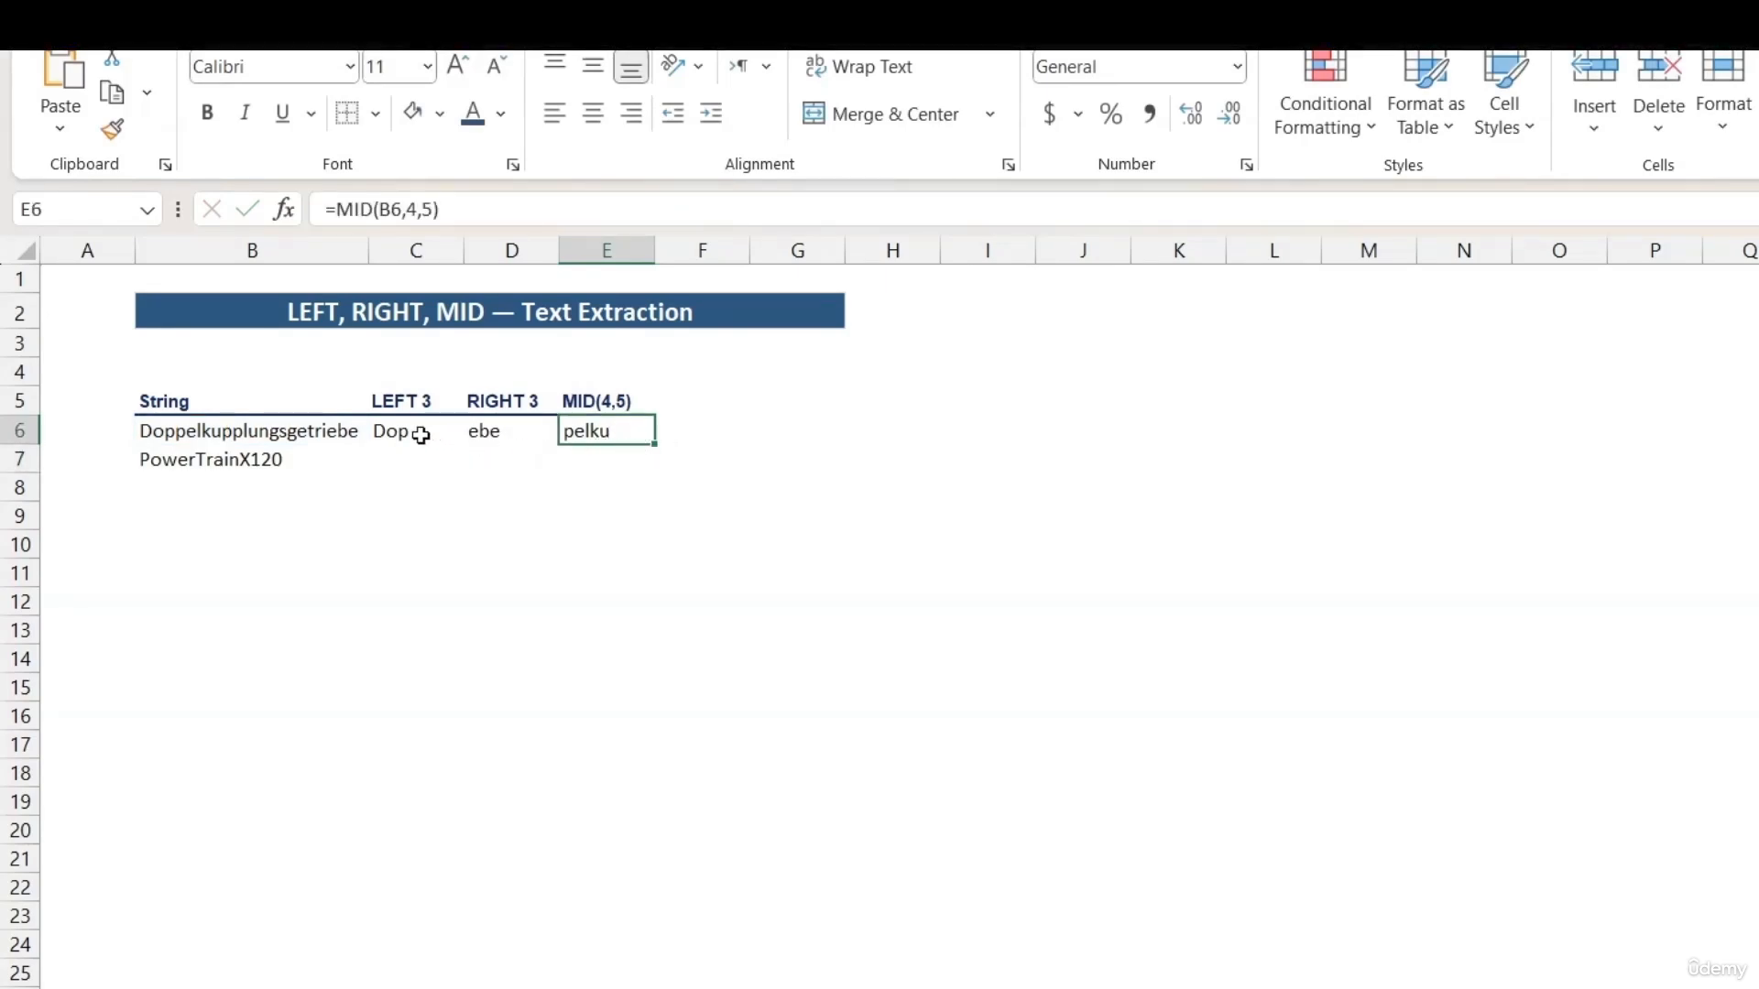
drag(420, 431, 645, 469)
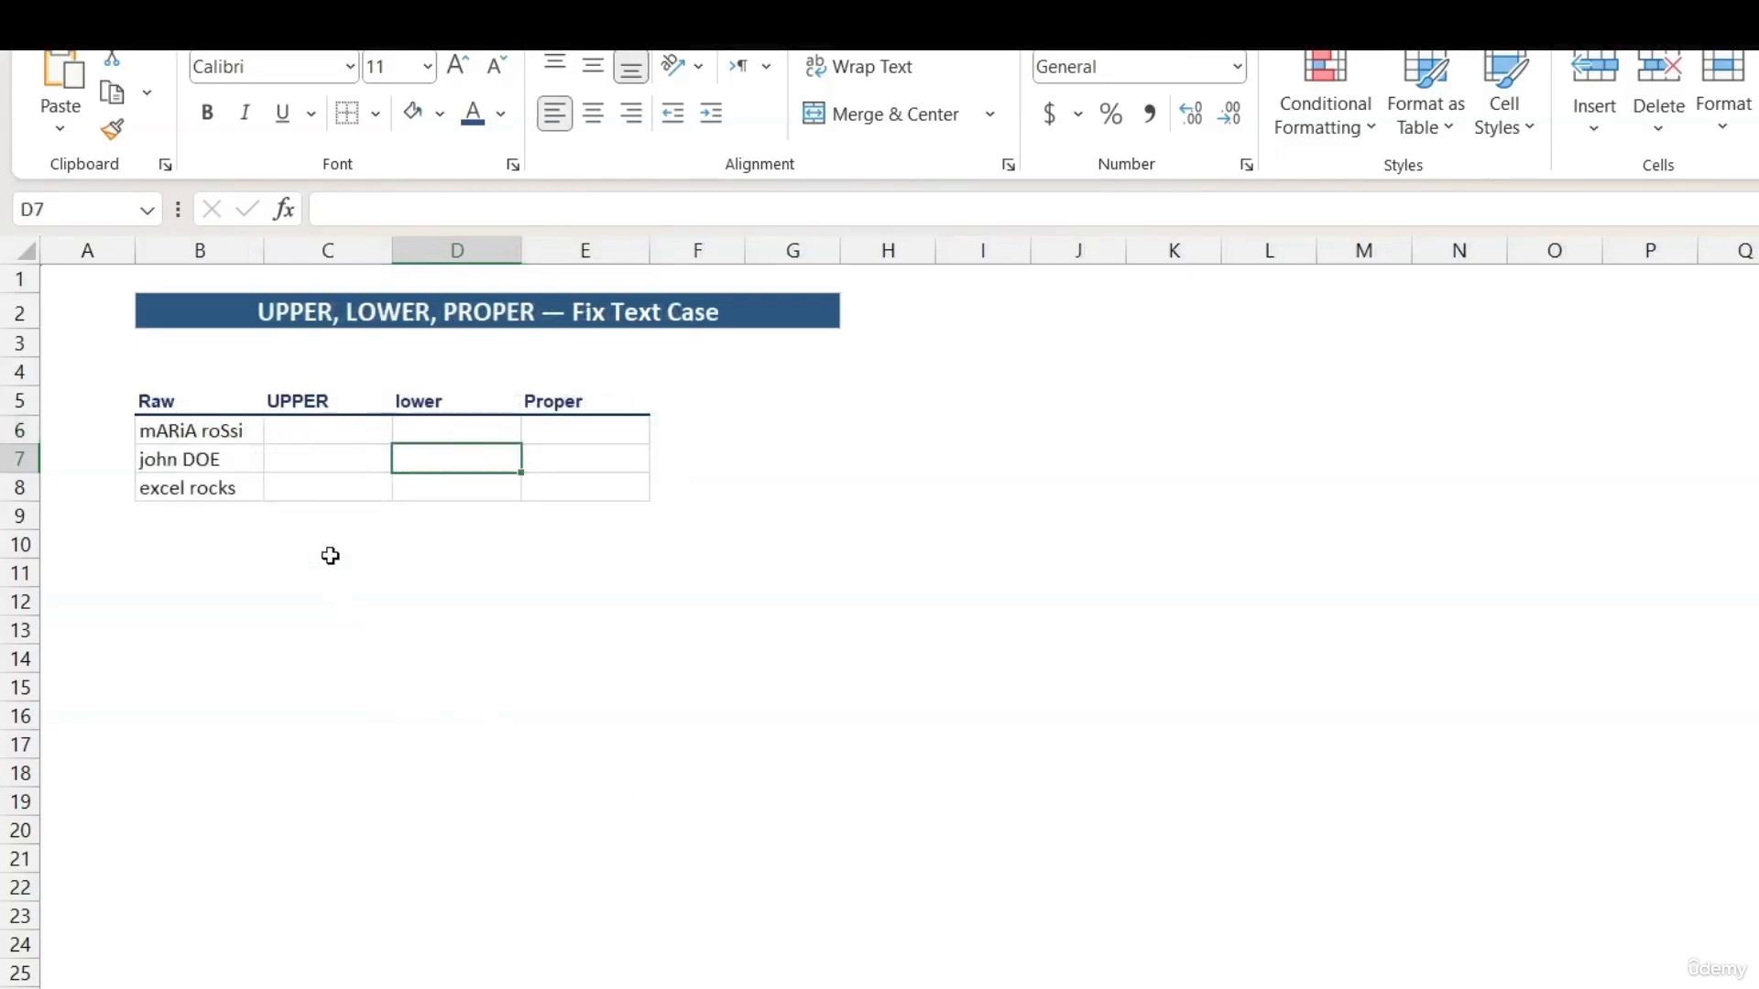
Convert the raw text in B6 to capitals in C6 of the text case sheet with =UPPER(B6).
click(308, 428)
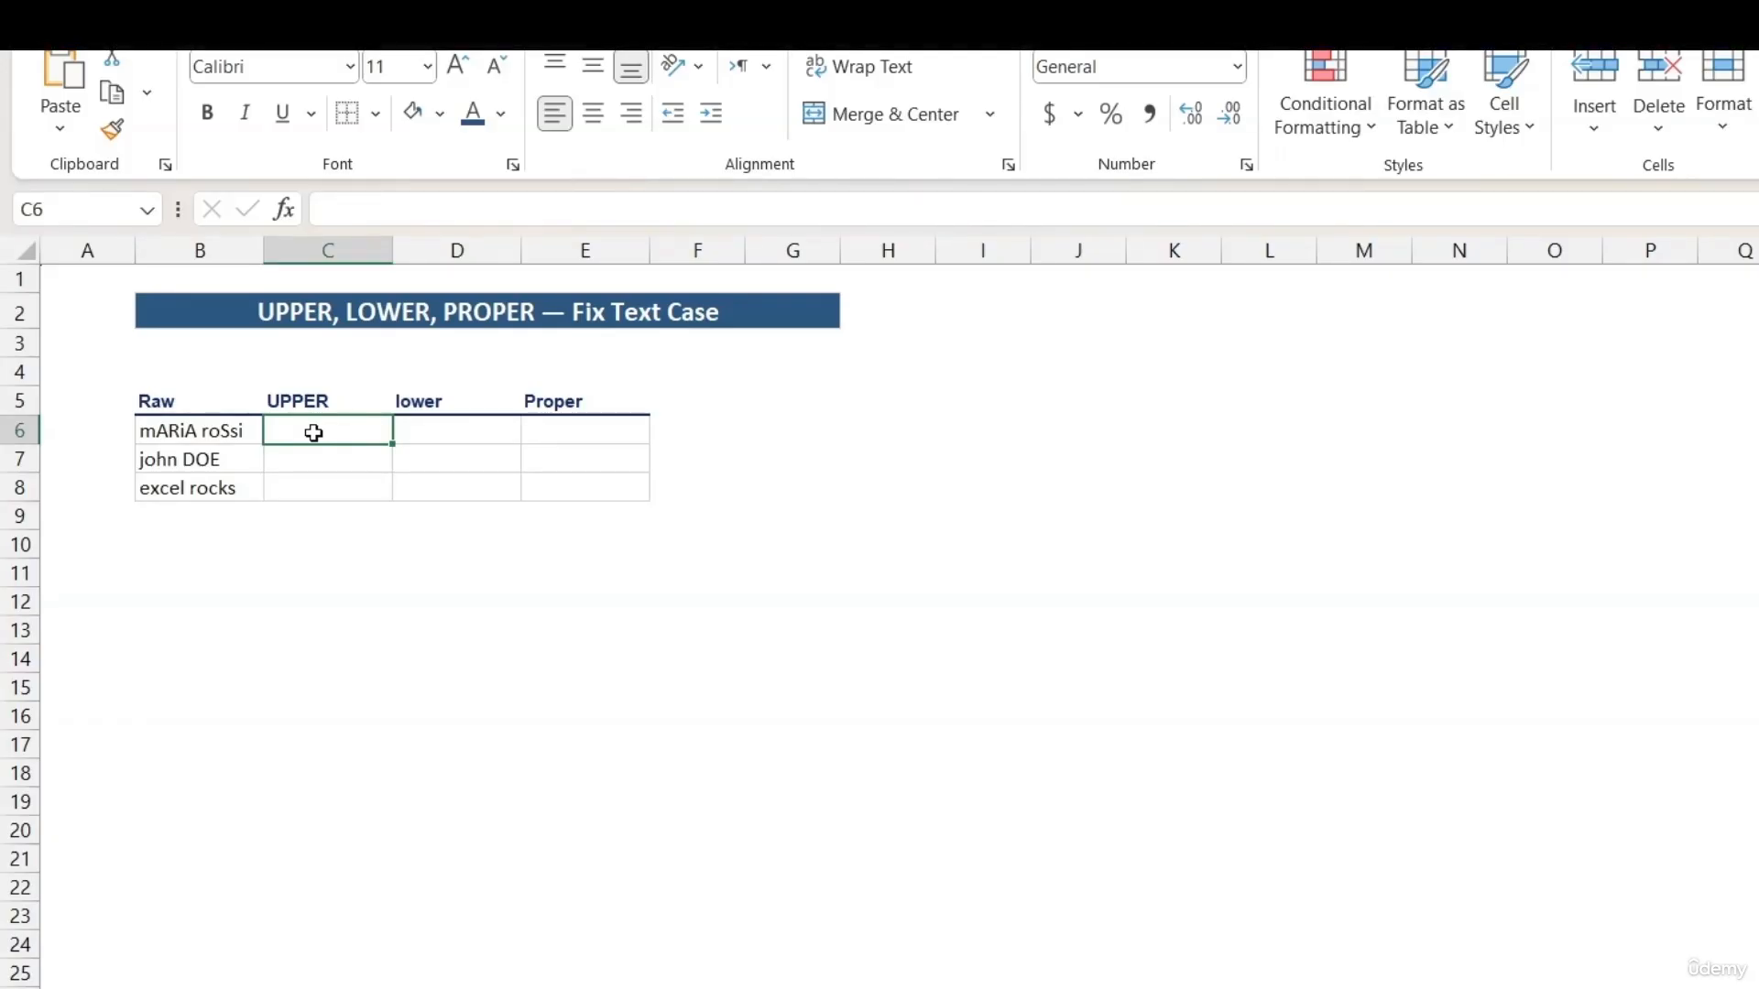
text(=)
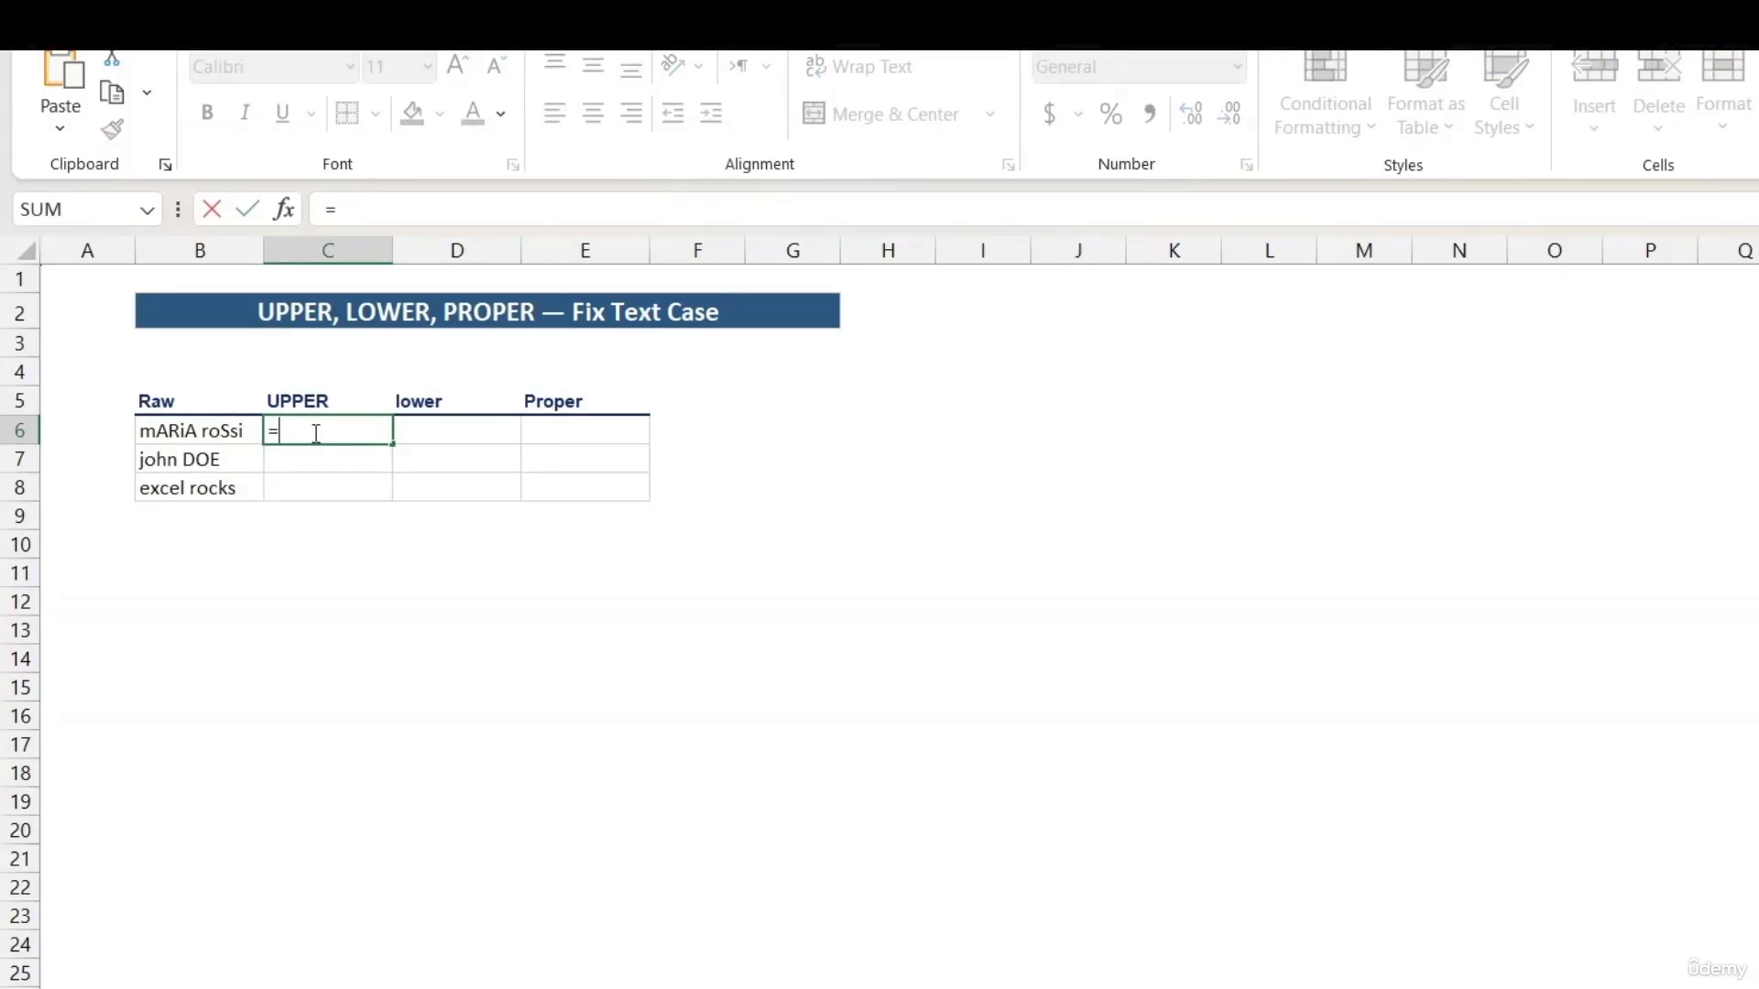
text(upp)
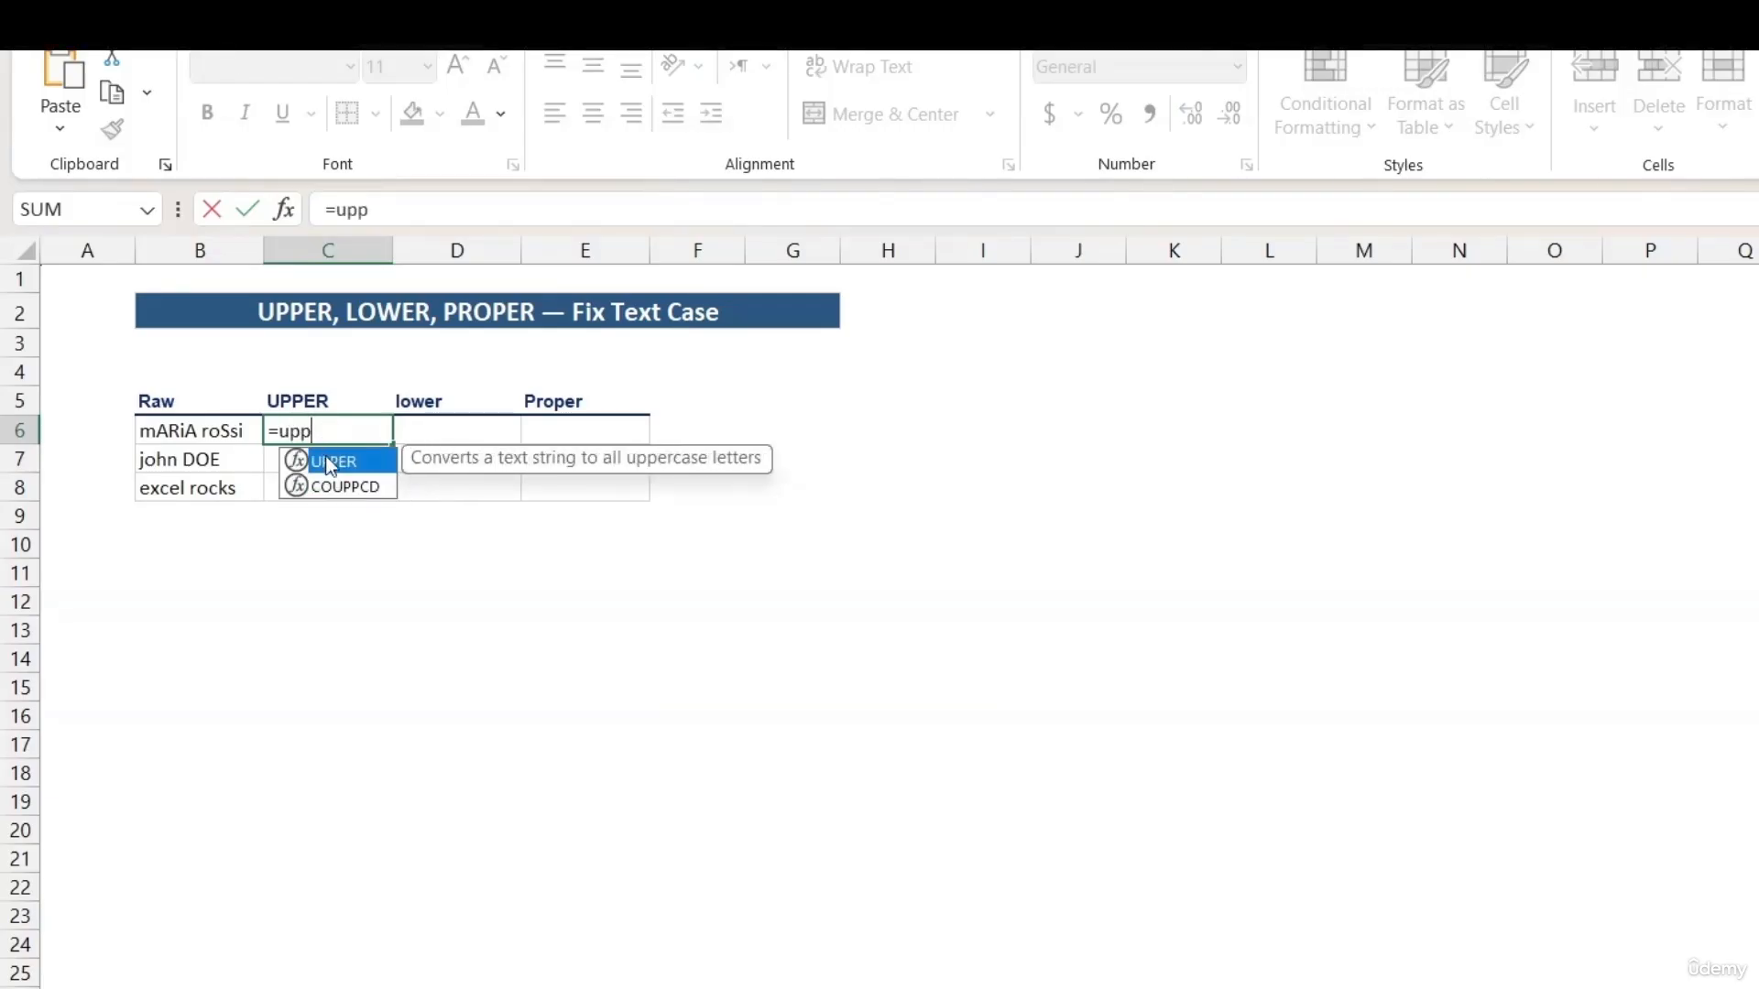
double_click(331, 463)
click(229, 429)
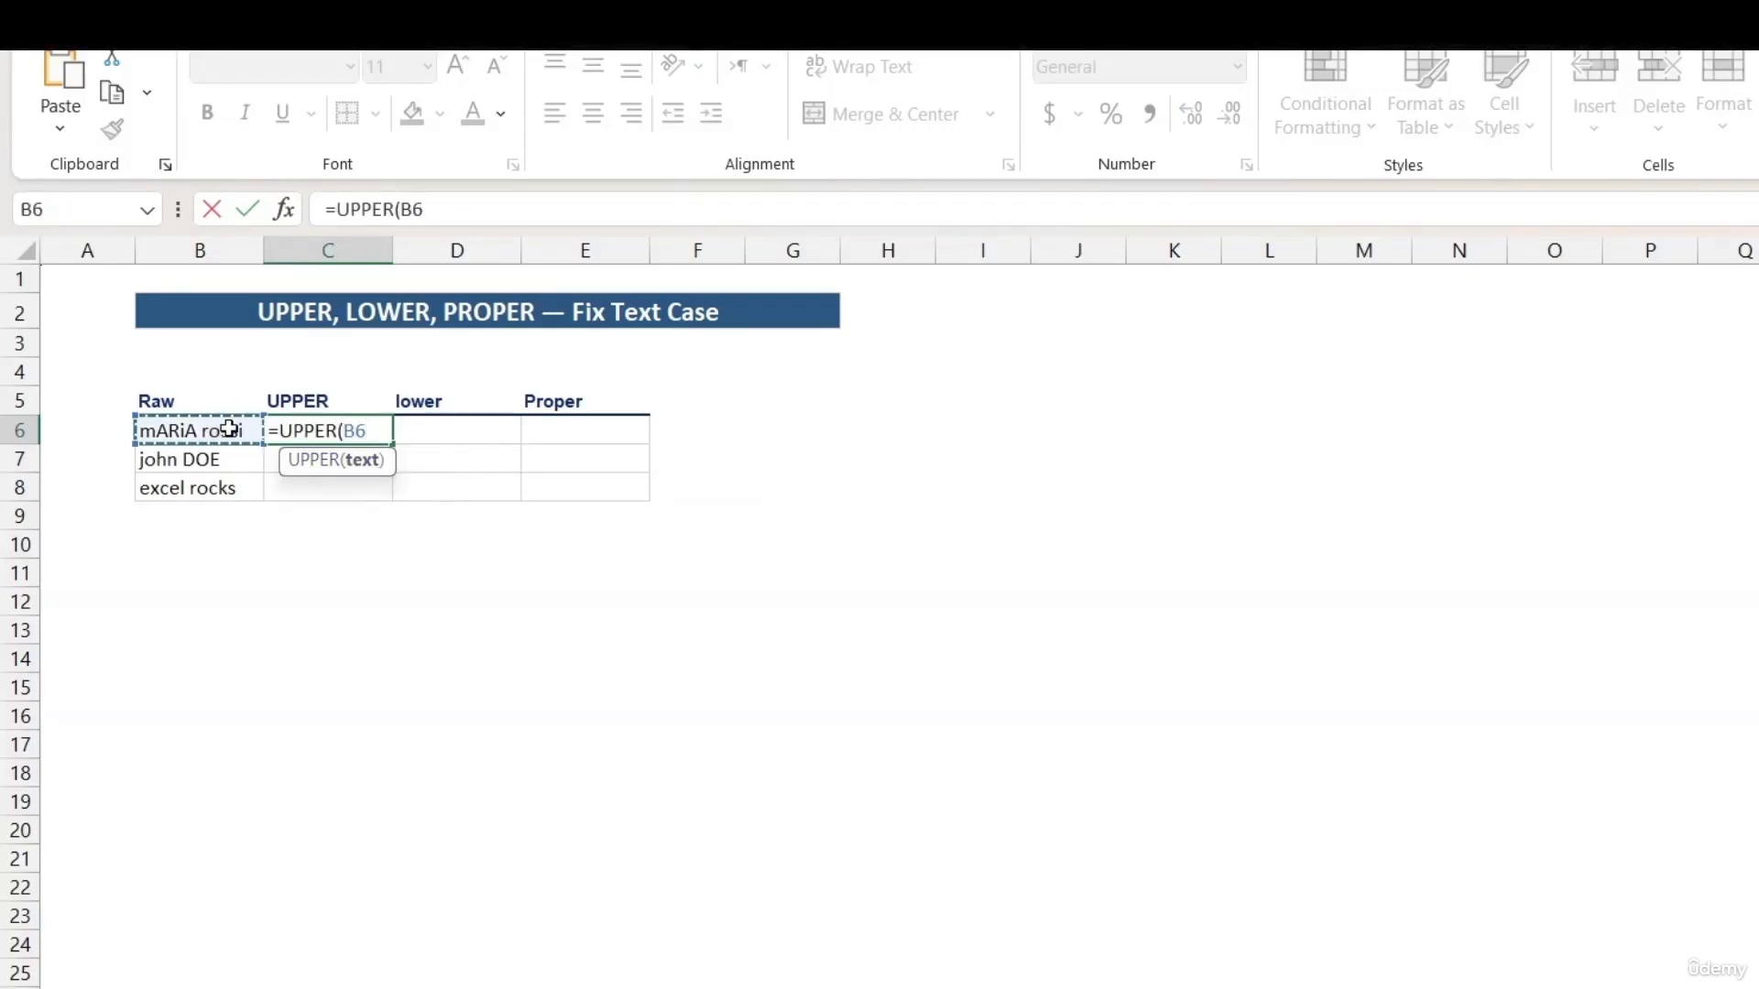
text())
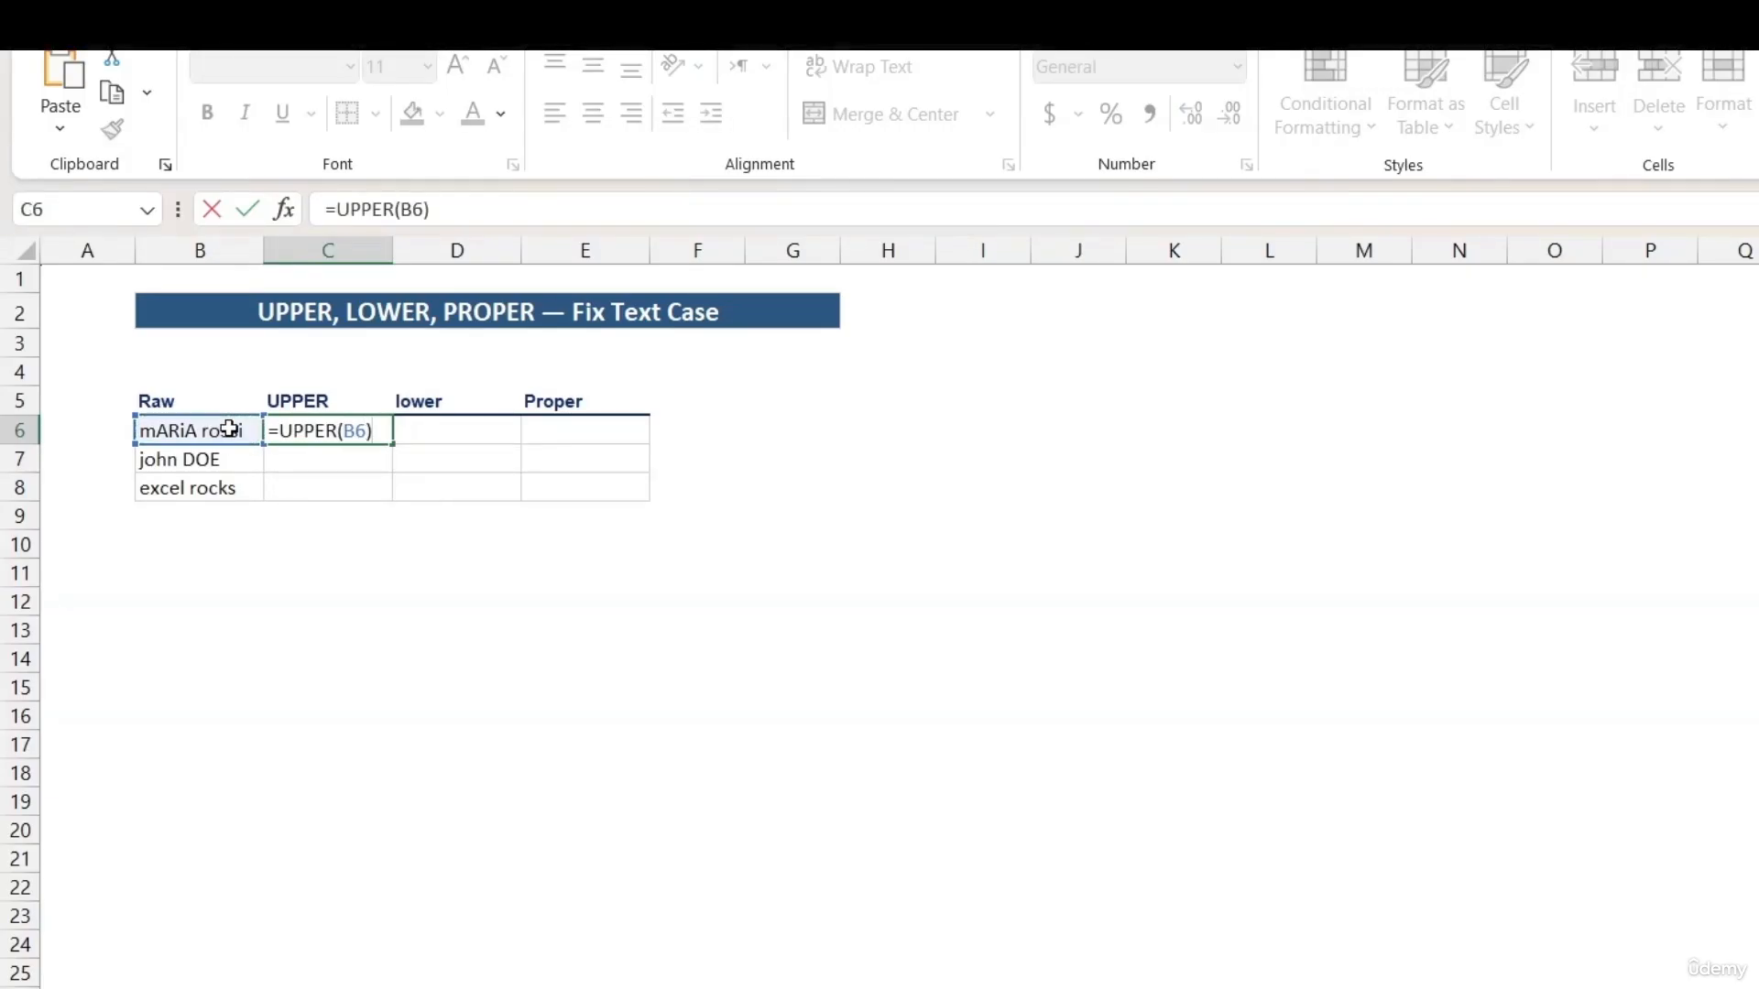
key(Return)
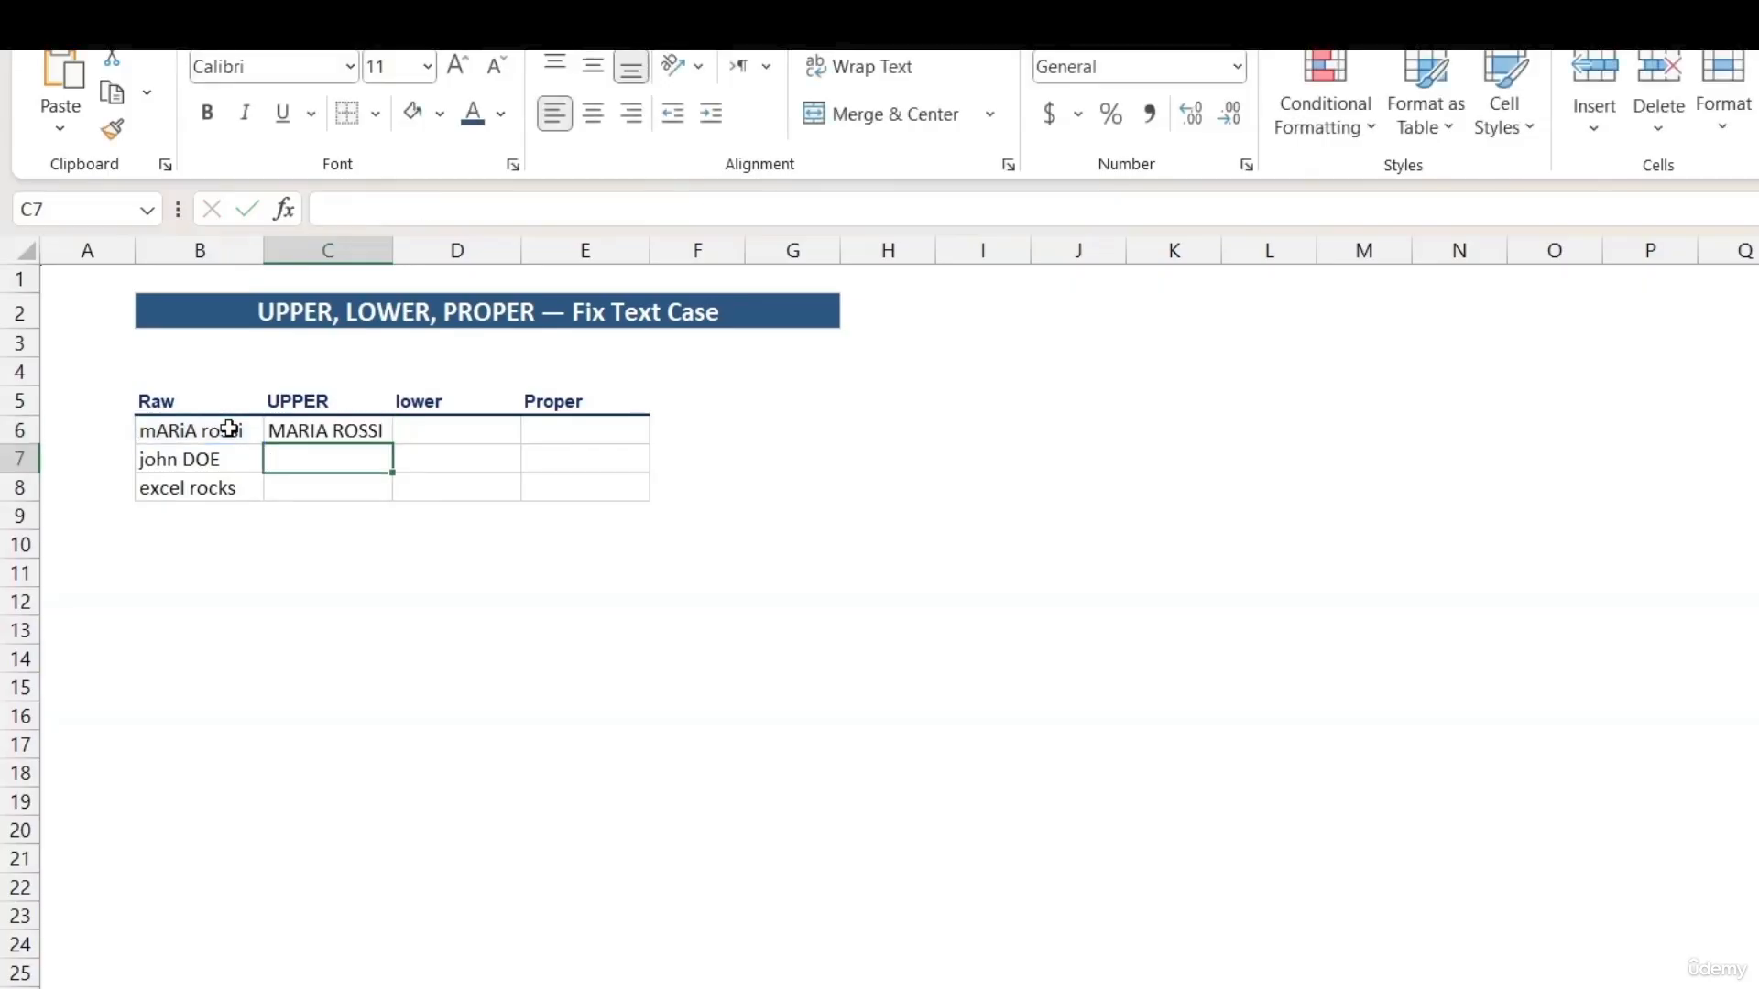
click(356, 431)
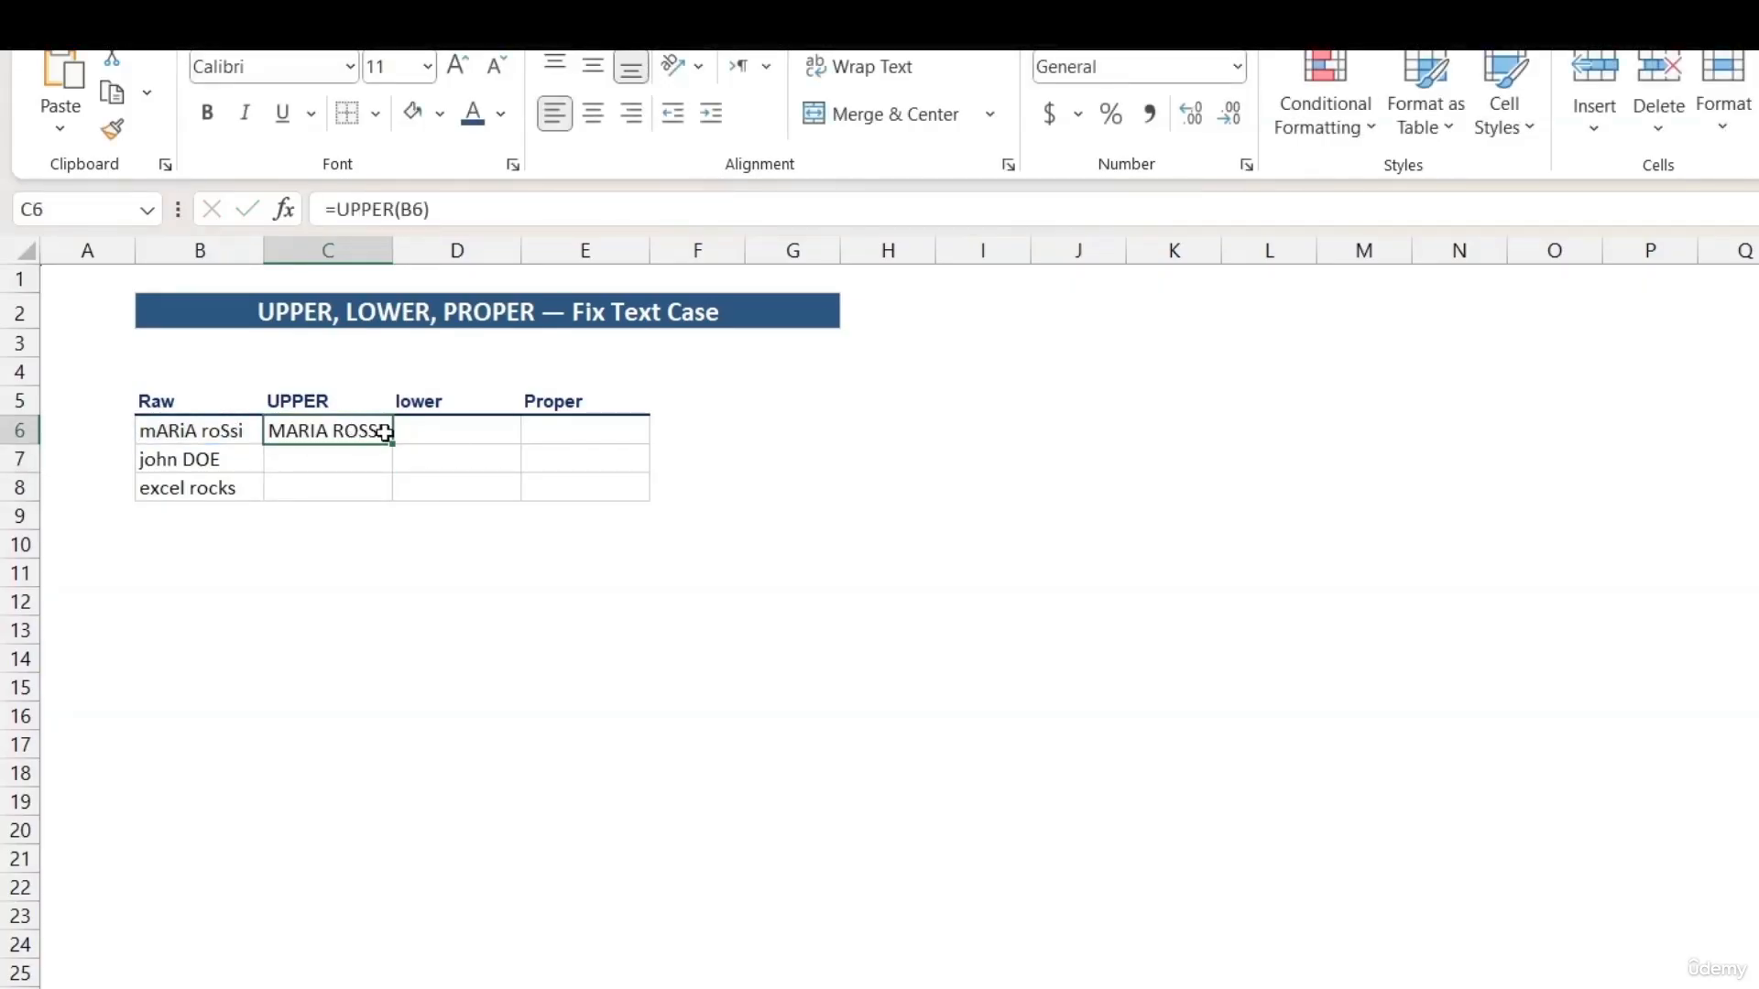
Convert the raw text in B6 to small letters in D6 with =LOWER(B6).
click(449, 433)
text(=low)
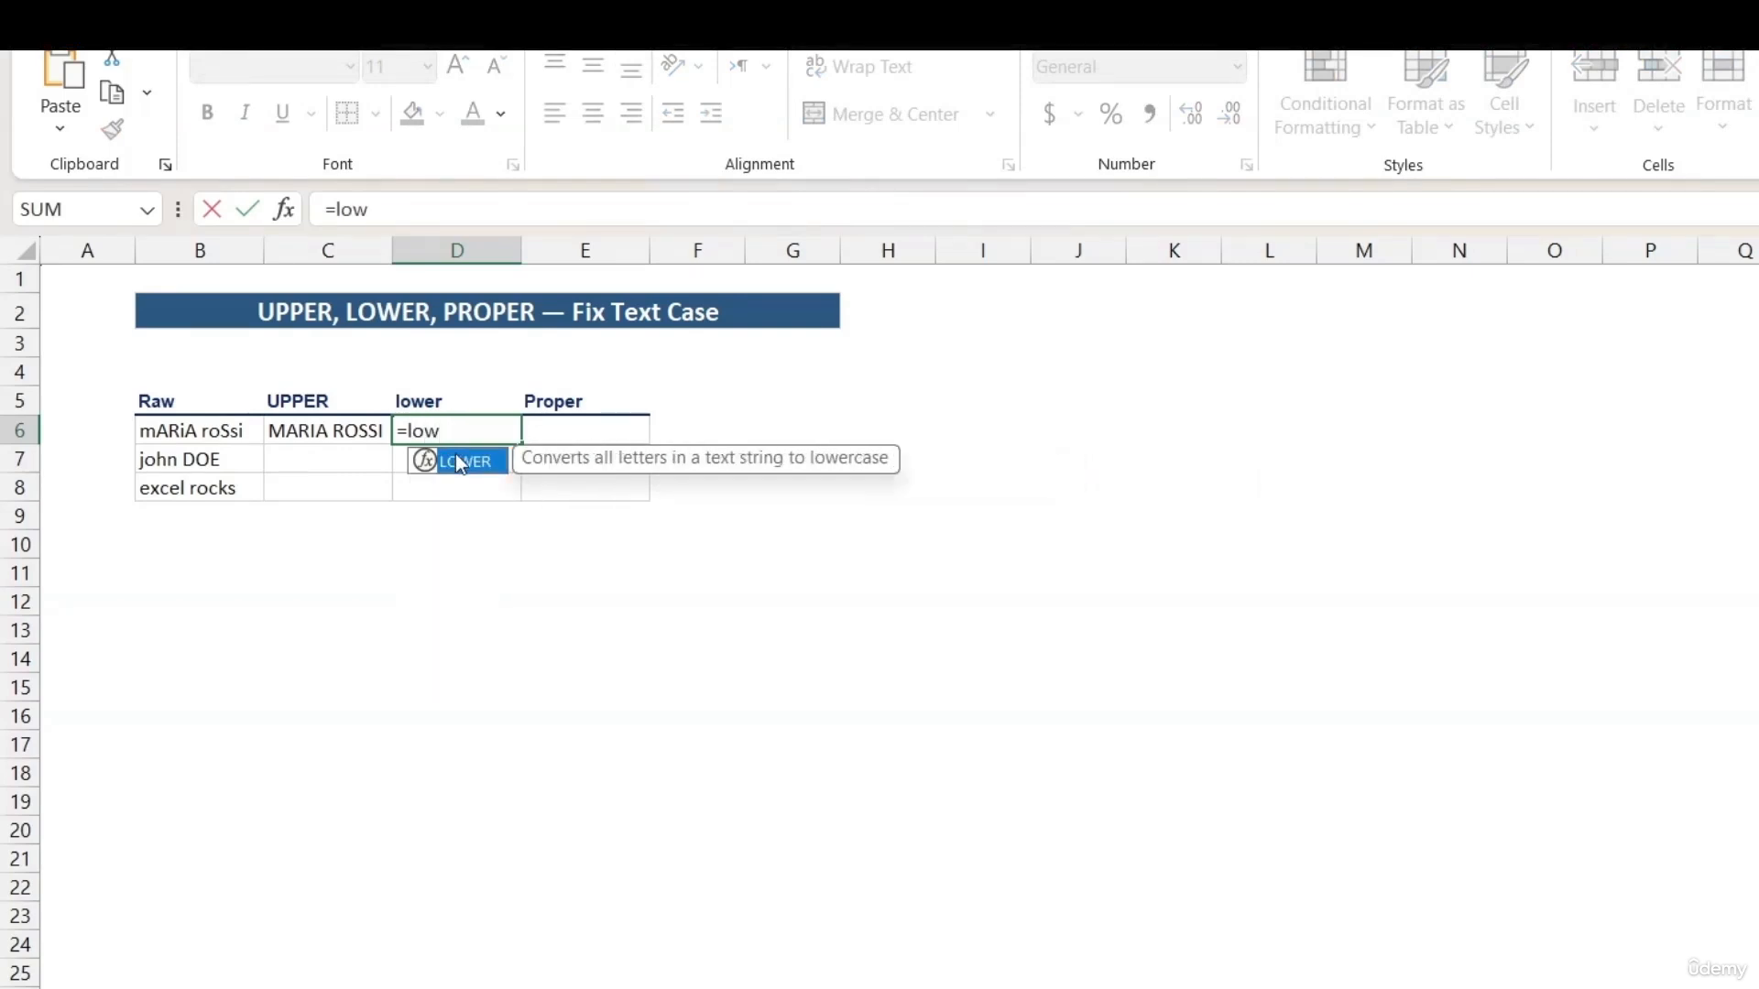
double_click(459, 462)
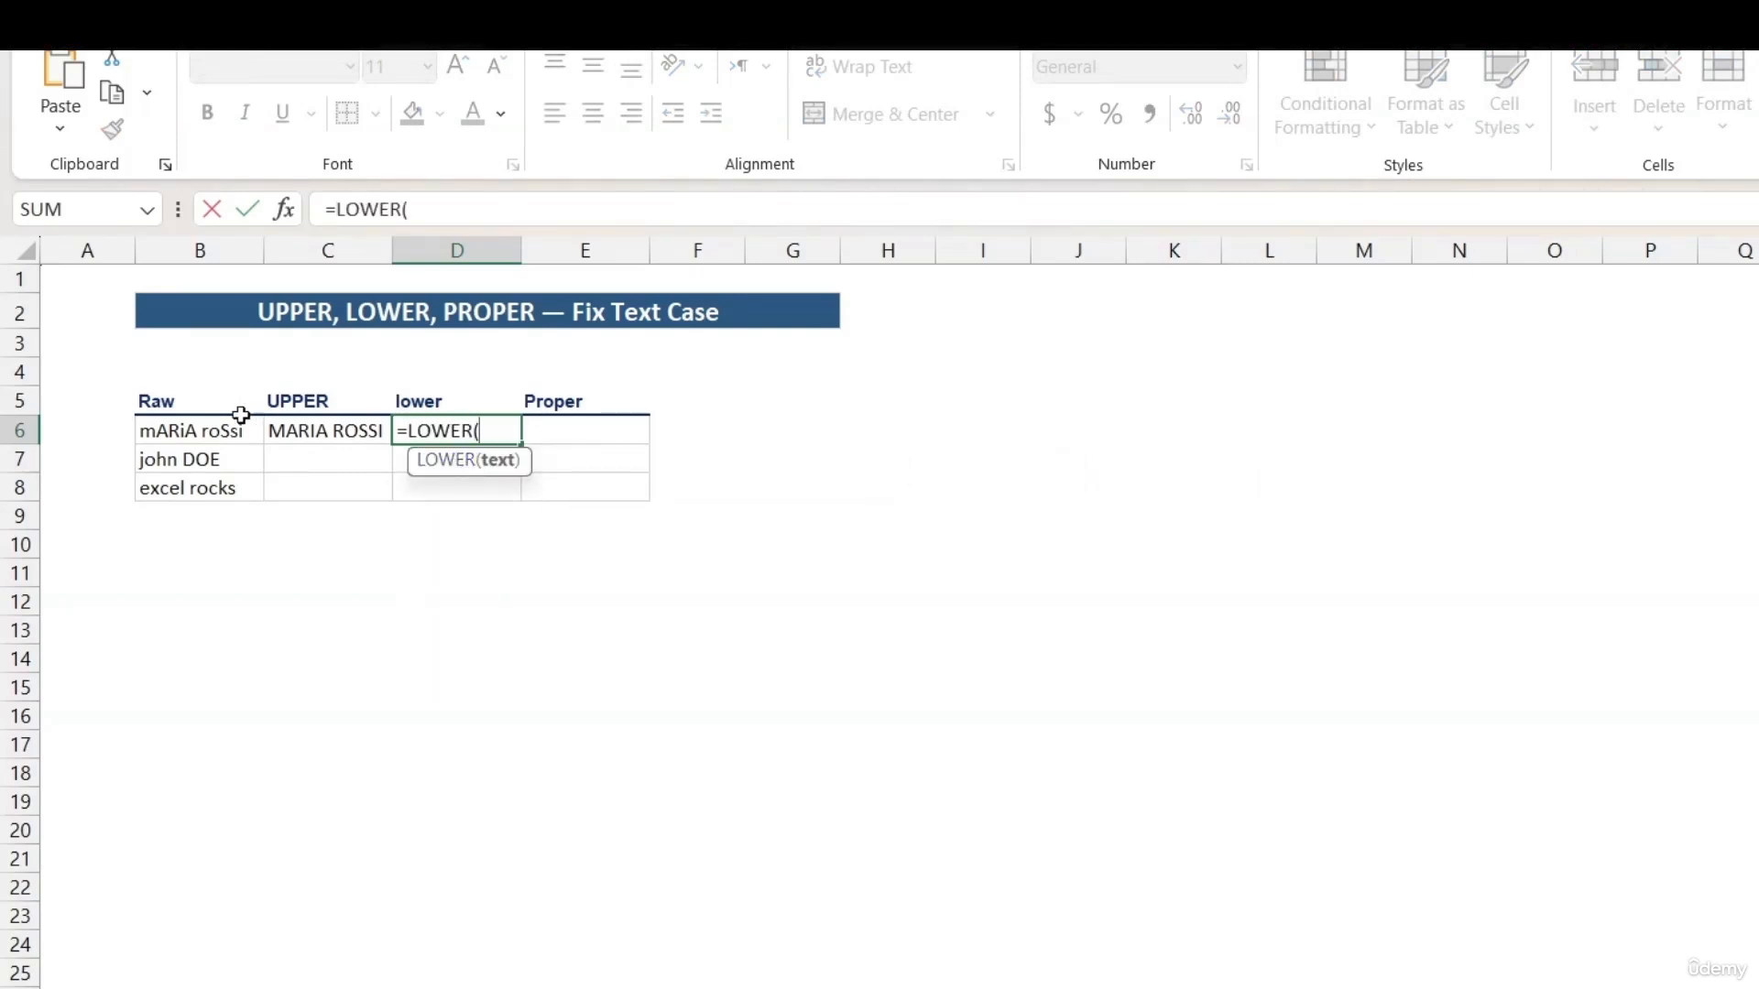
click(242, 429)
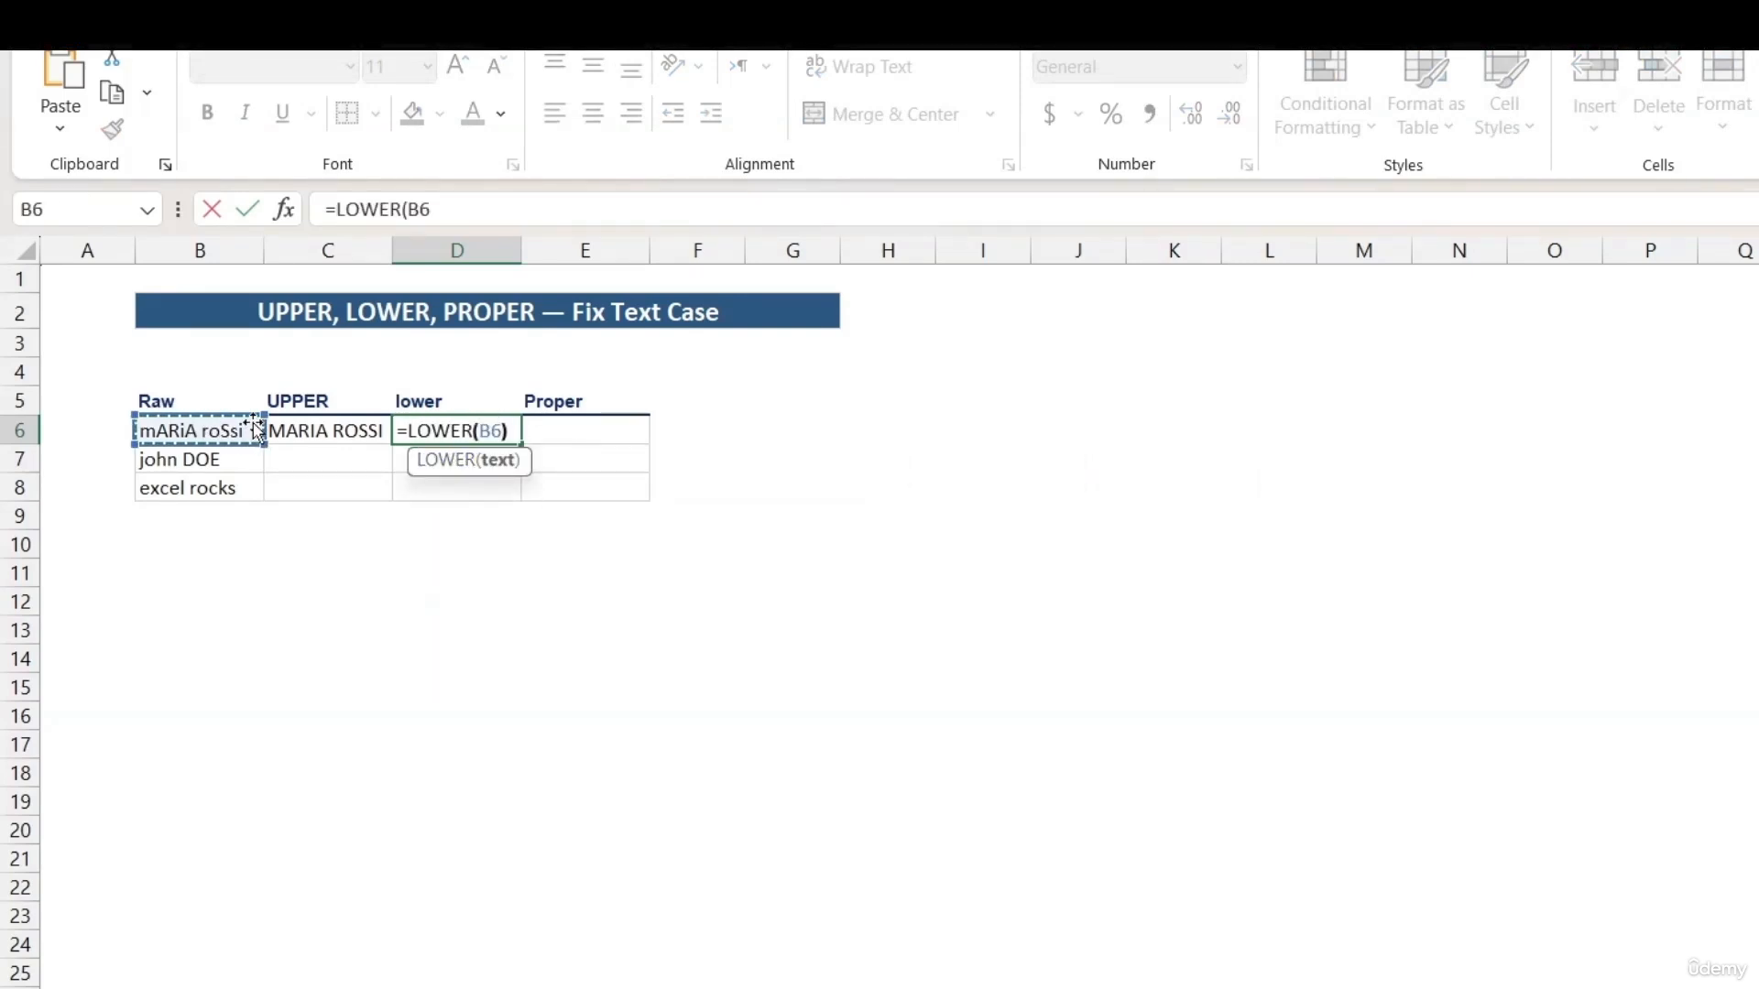
text())
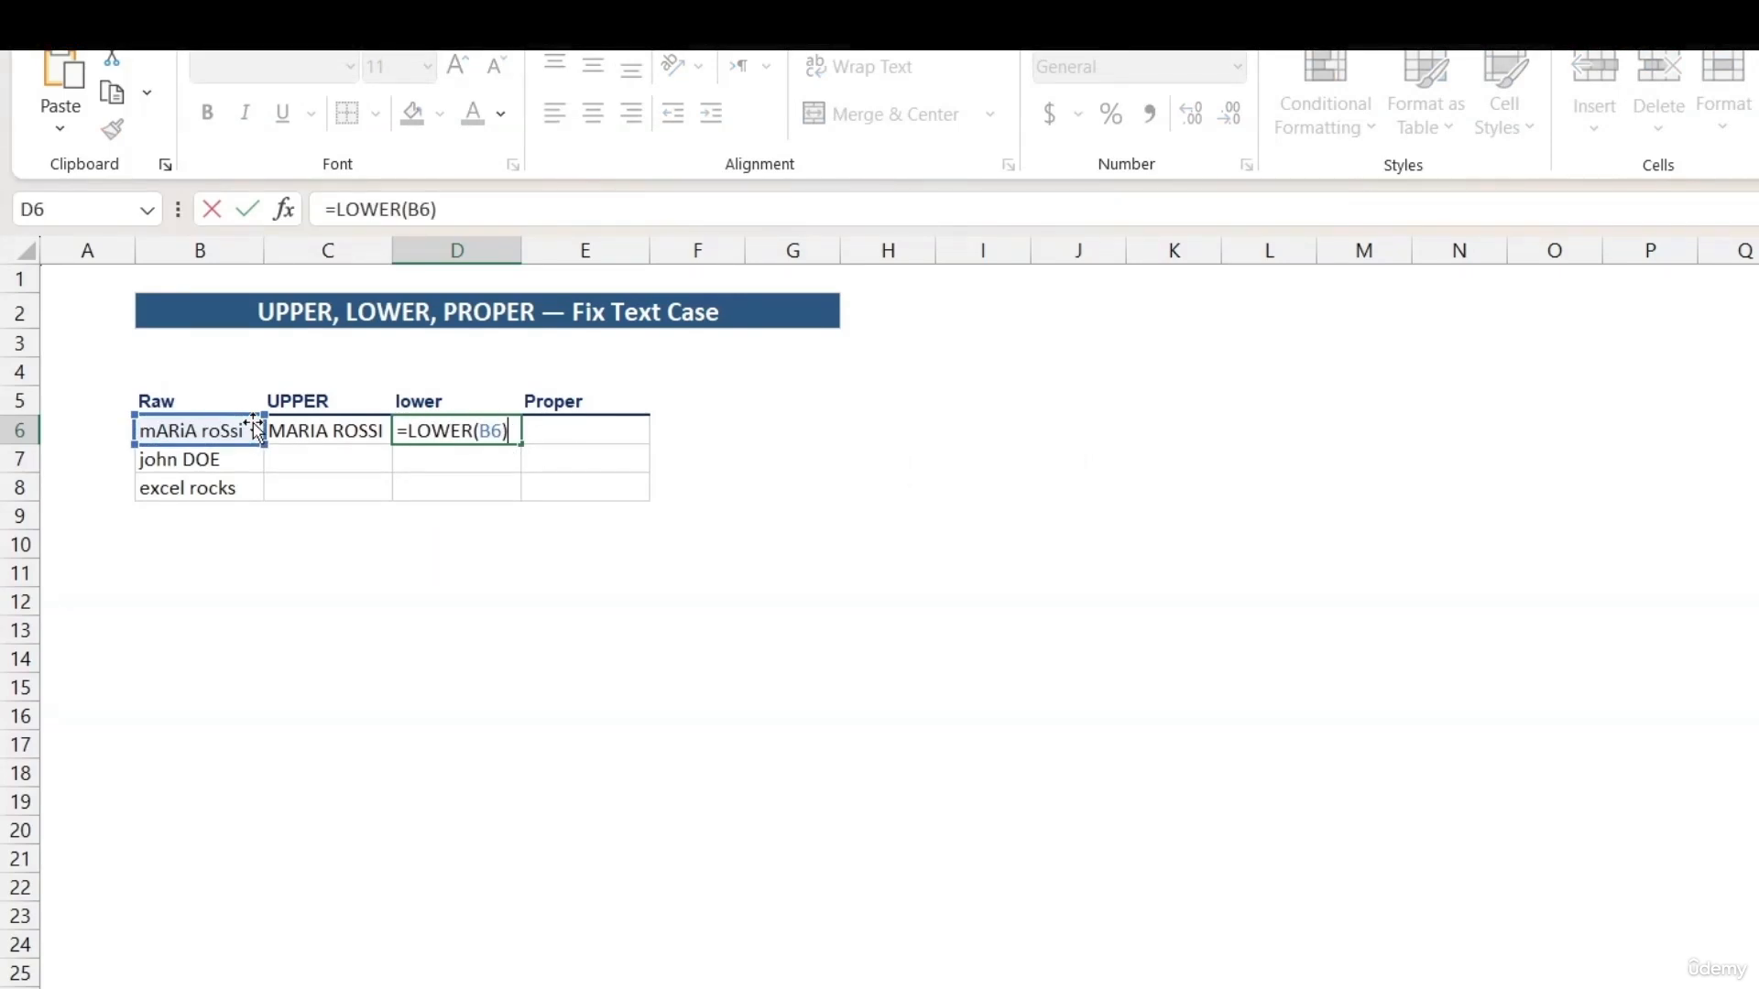
key(Return)
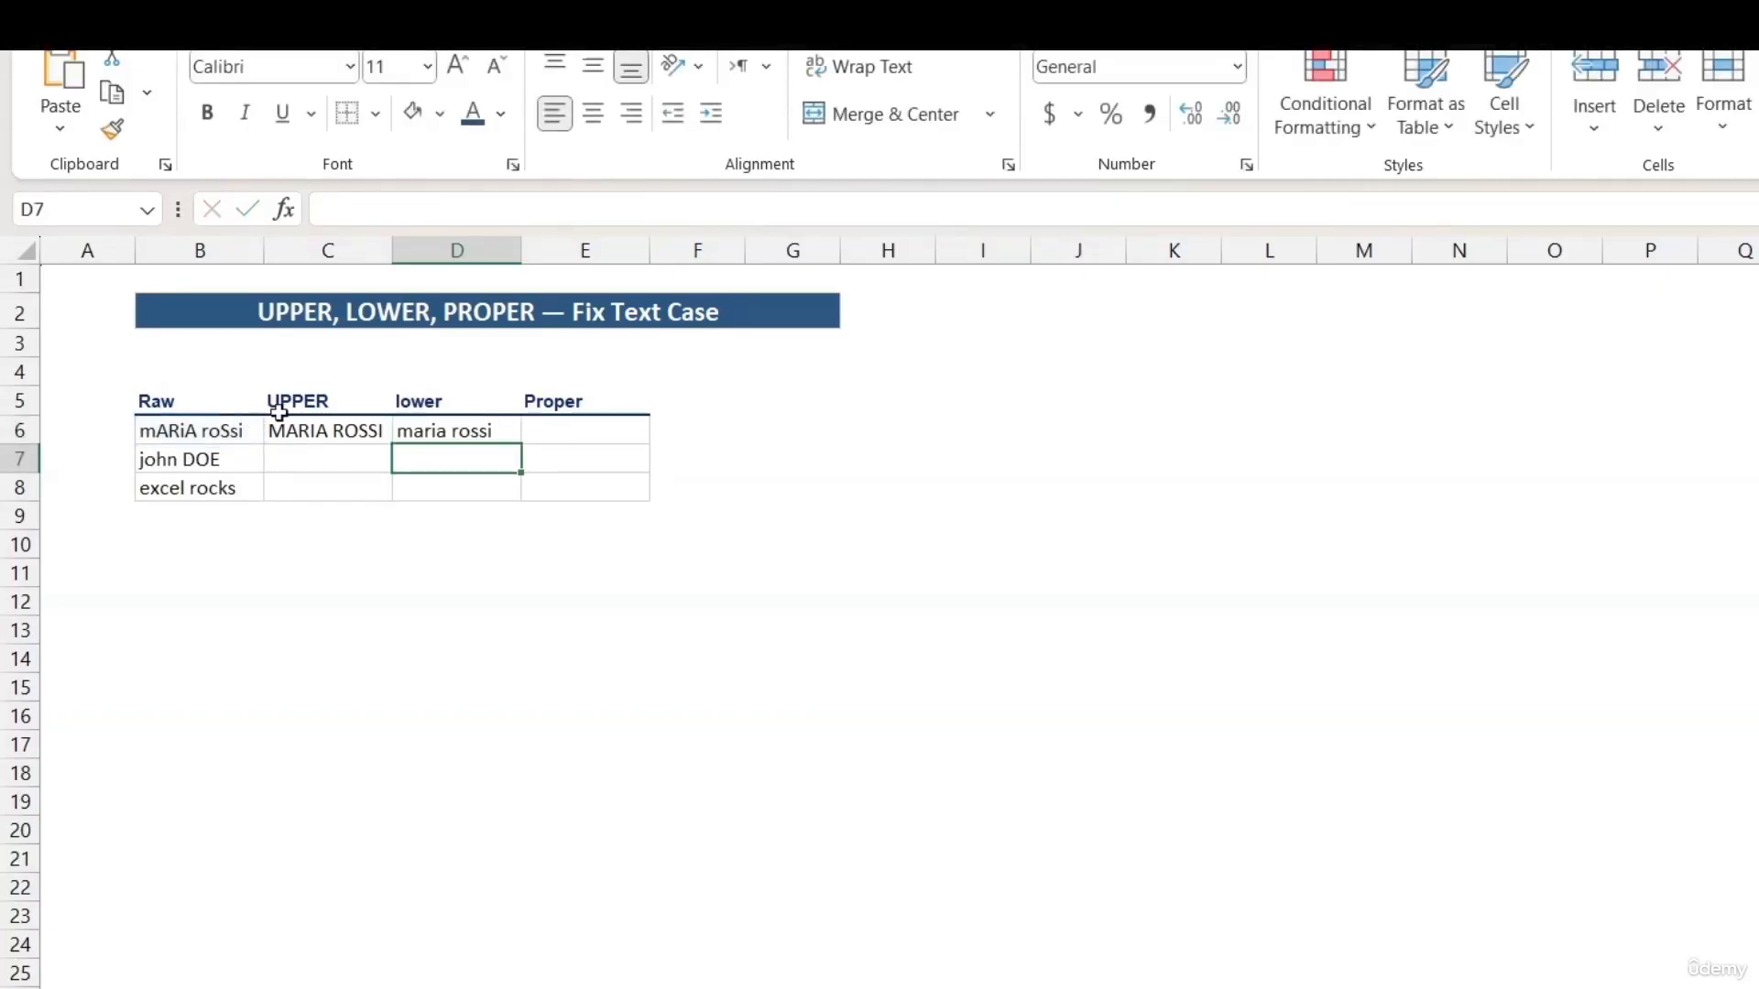
Capitalize each word of B6 in E6 with =PROPER(B6), and select the case conversion block starting at C6.
click(562, 430)
text(=pro)
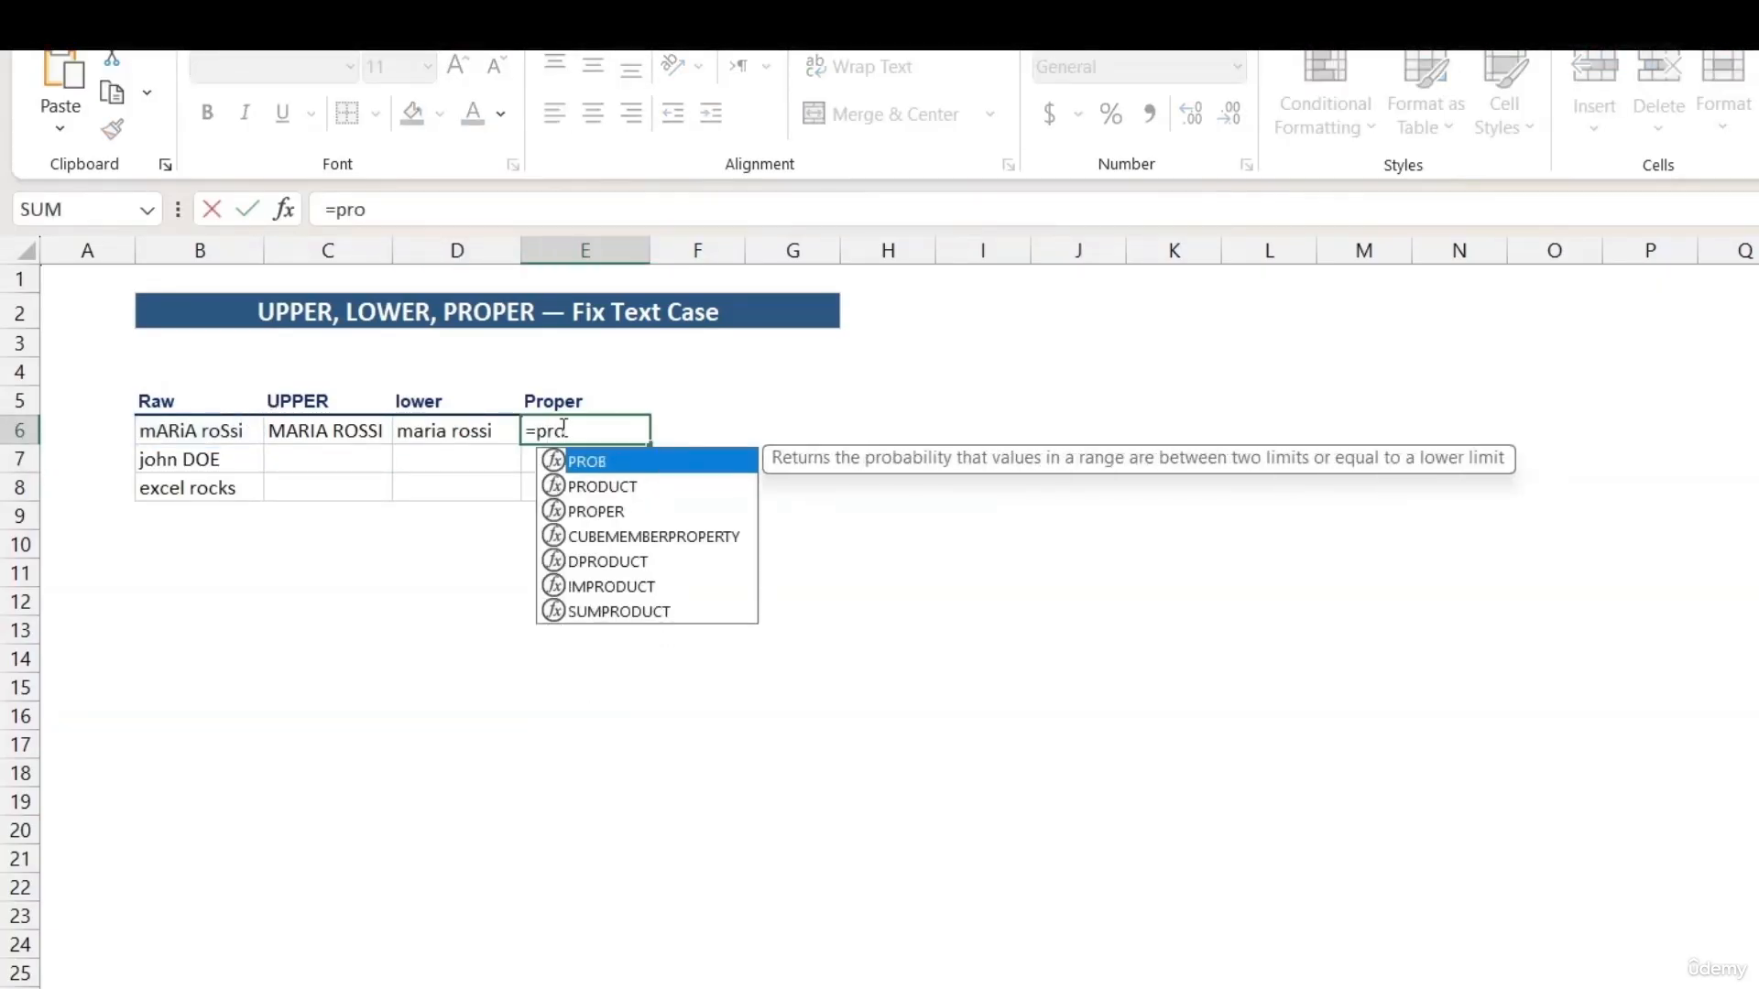
double_click(585, 511)
click(172, 432)
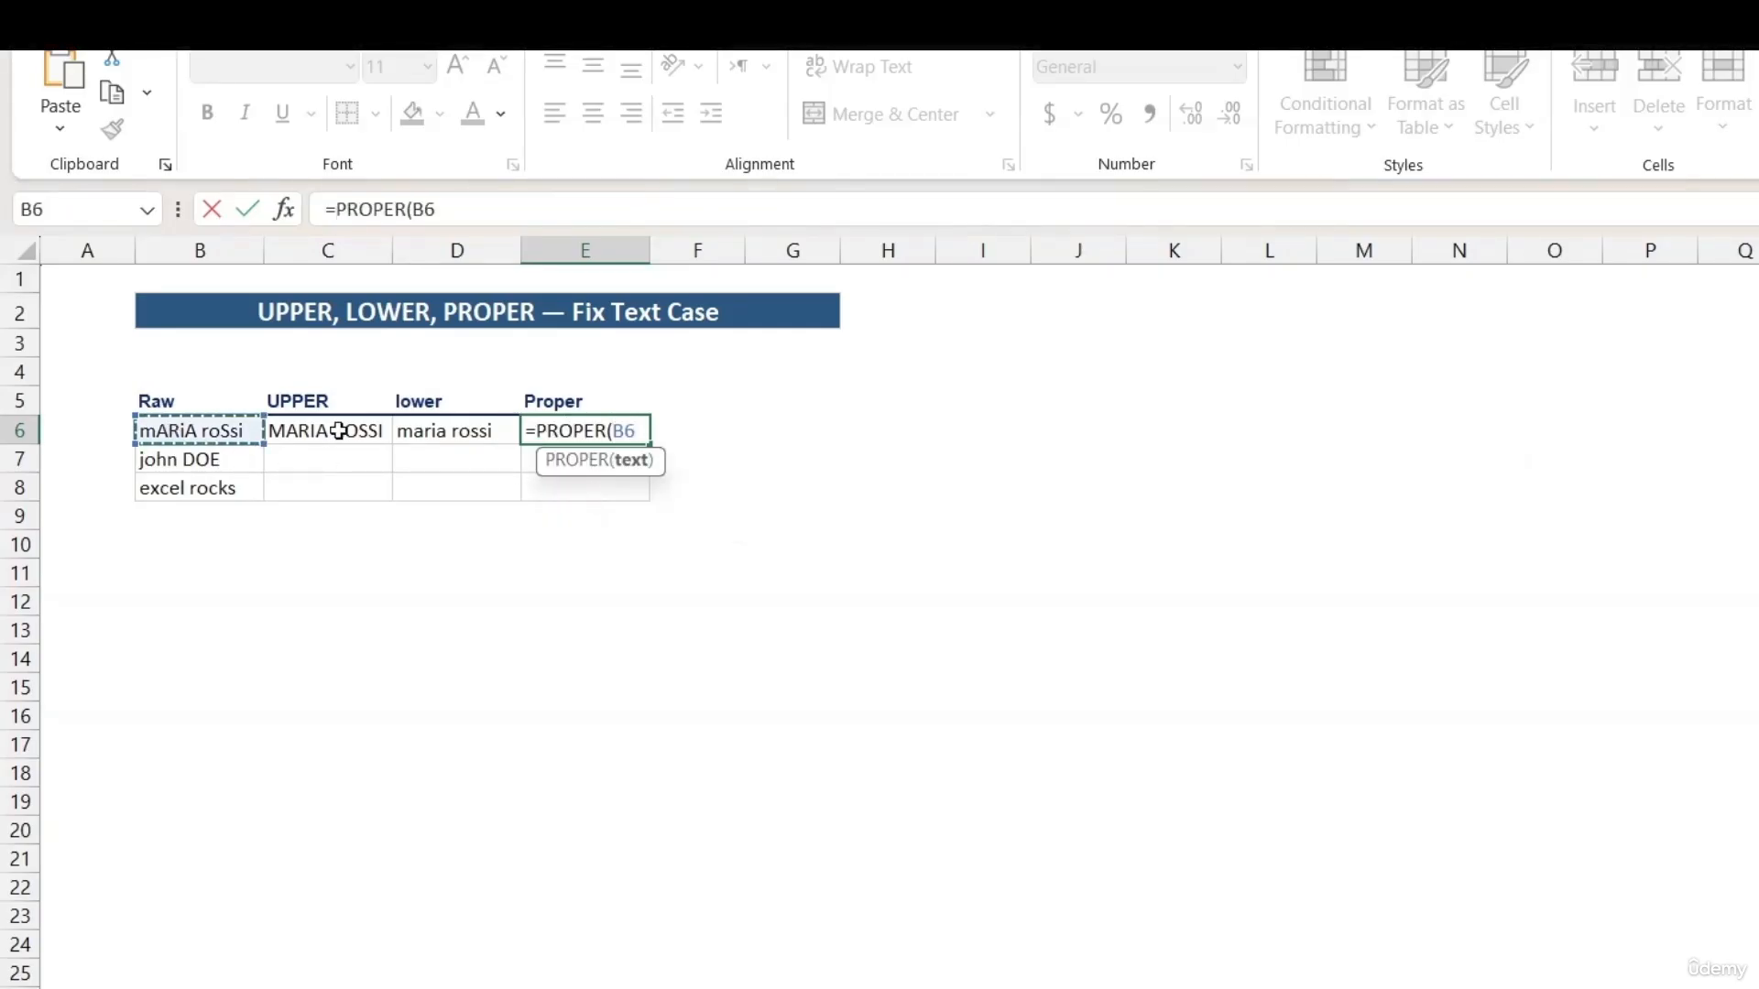
text())
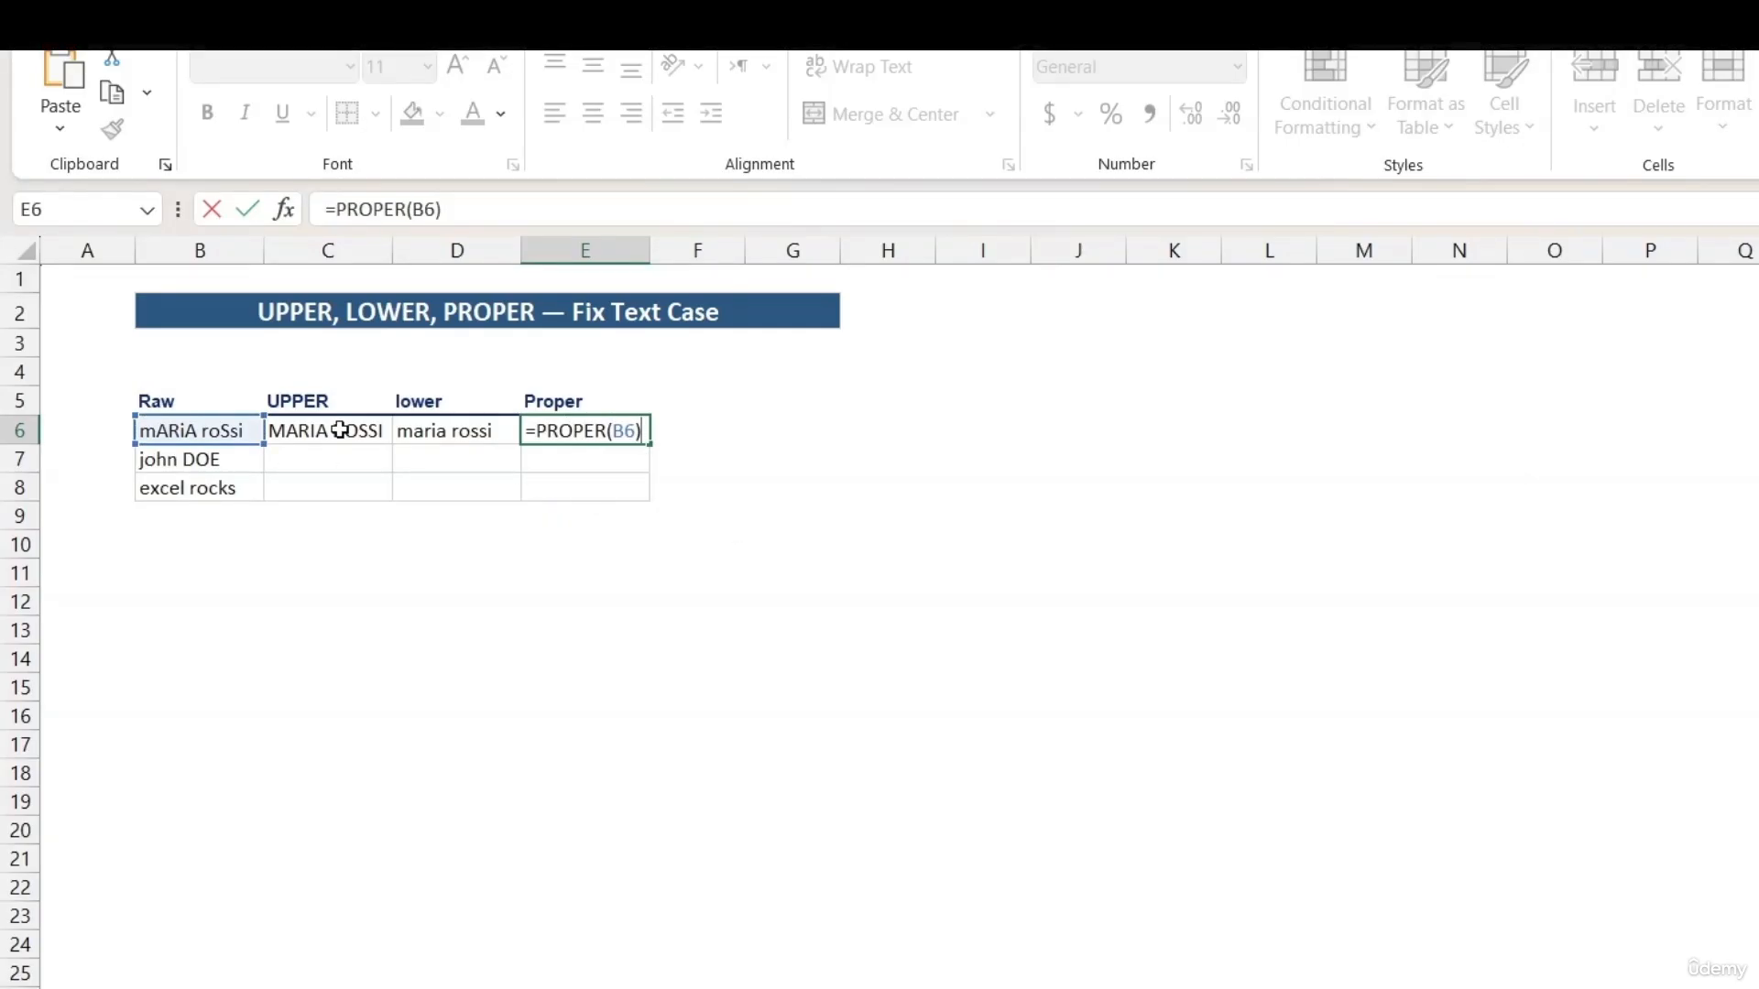
key(Return)
drag(294, 432, 627, 510)
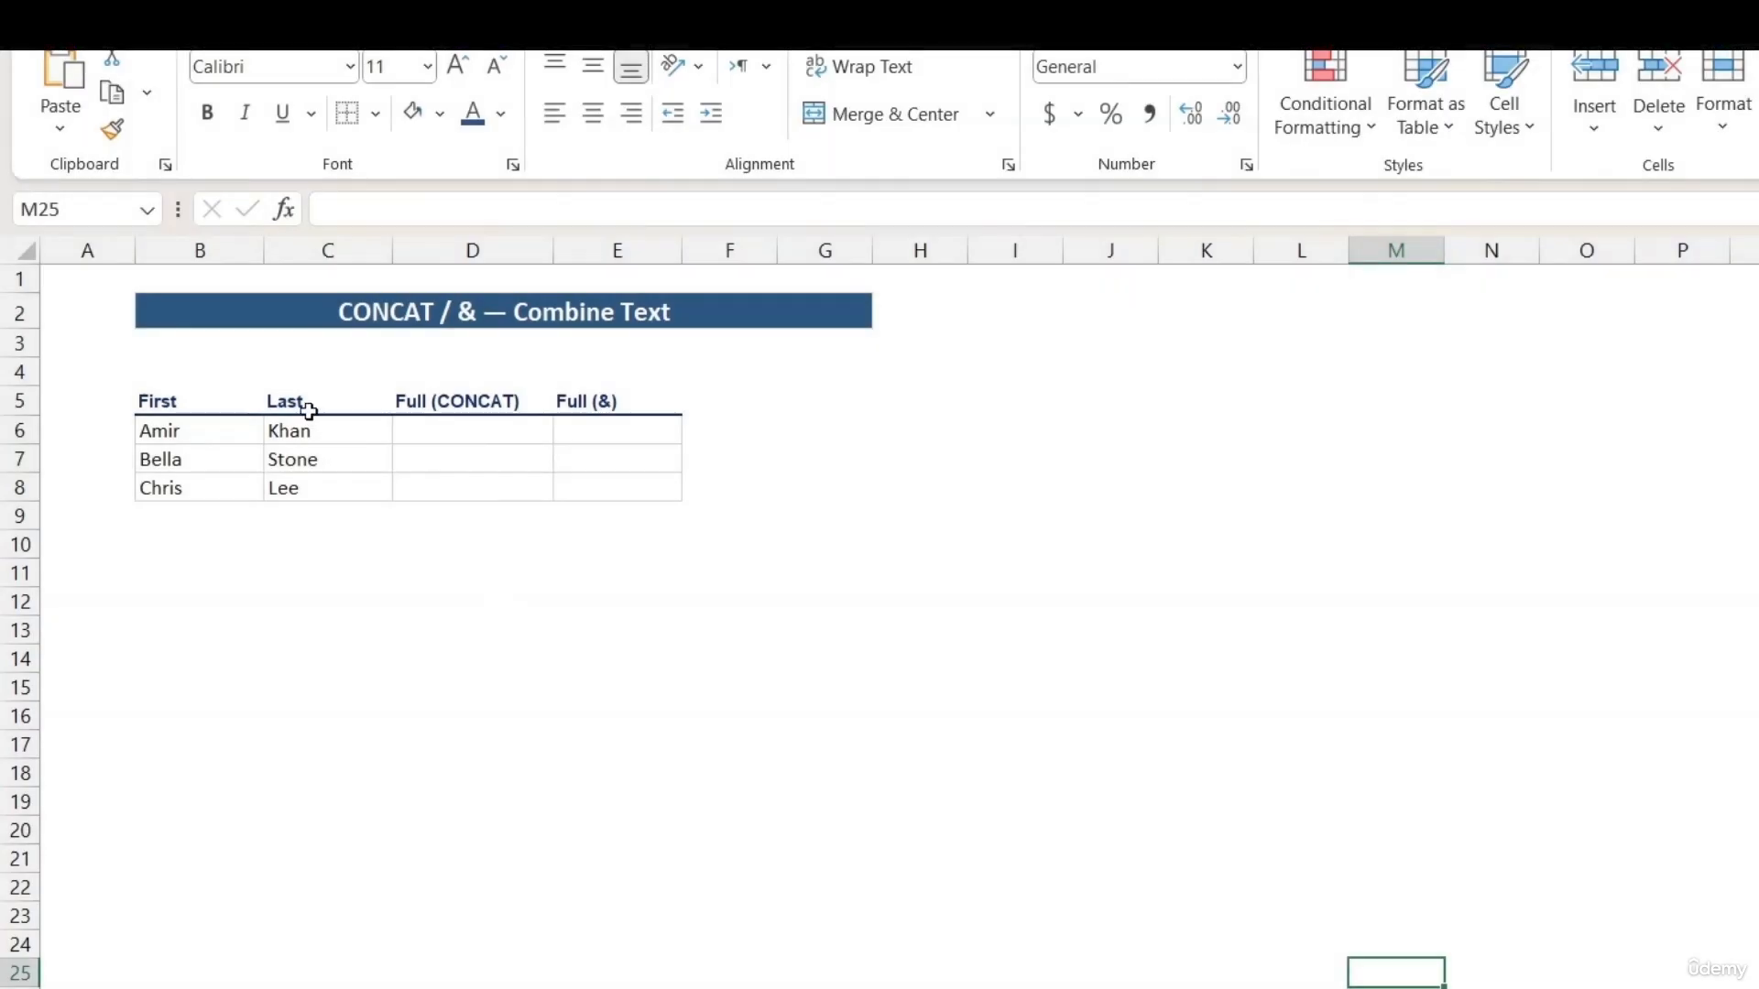
Join the first and last name of row 6 on the Combine Text sheet by entering =CONCAT(B6,C6) in D6.
click(475, 394)
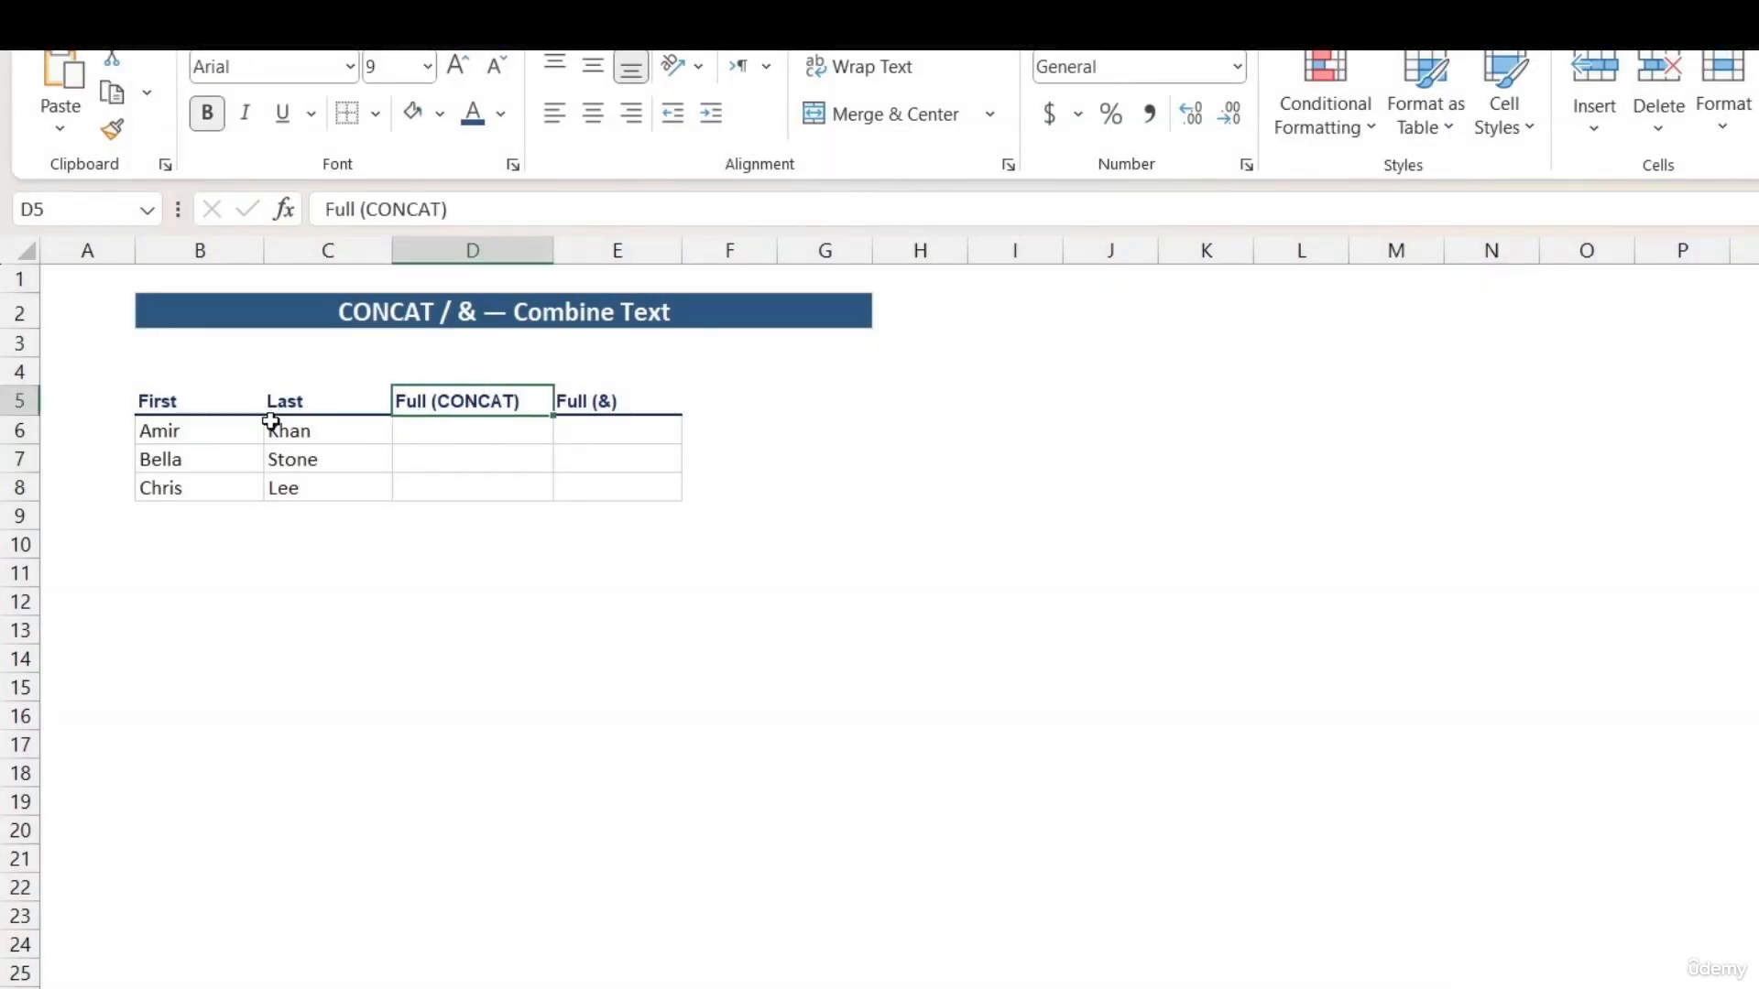
click(224, 426)
click(317, 429)
click(481, 431)
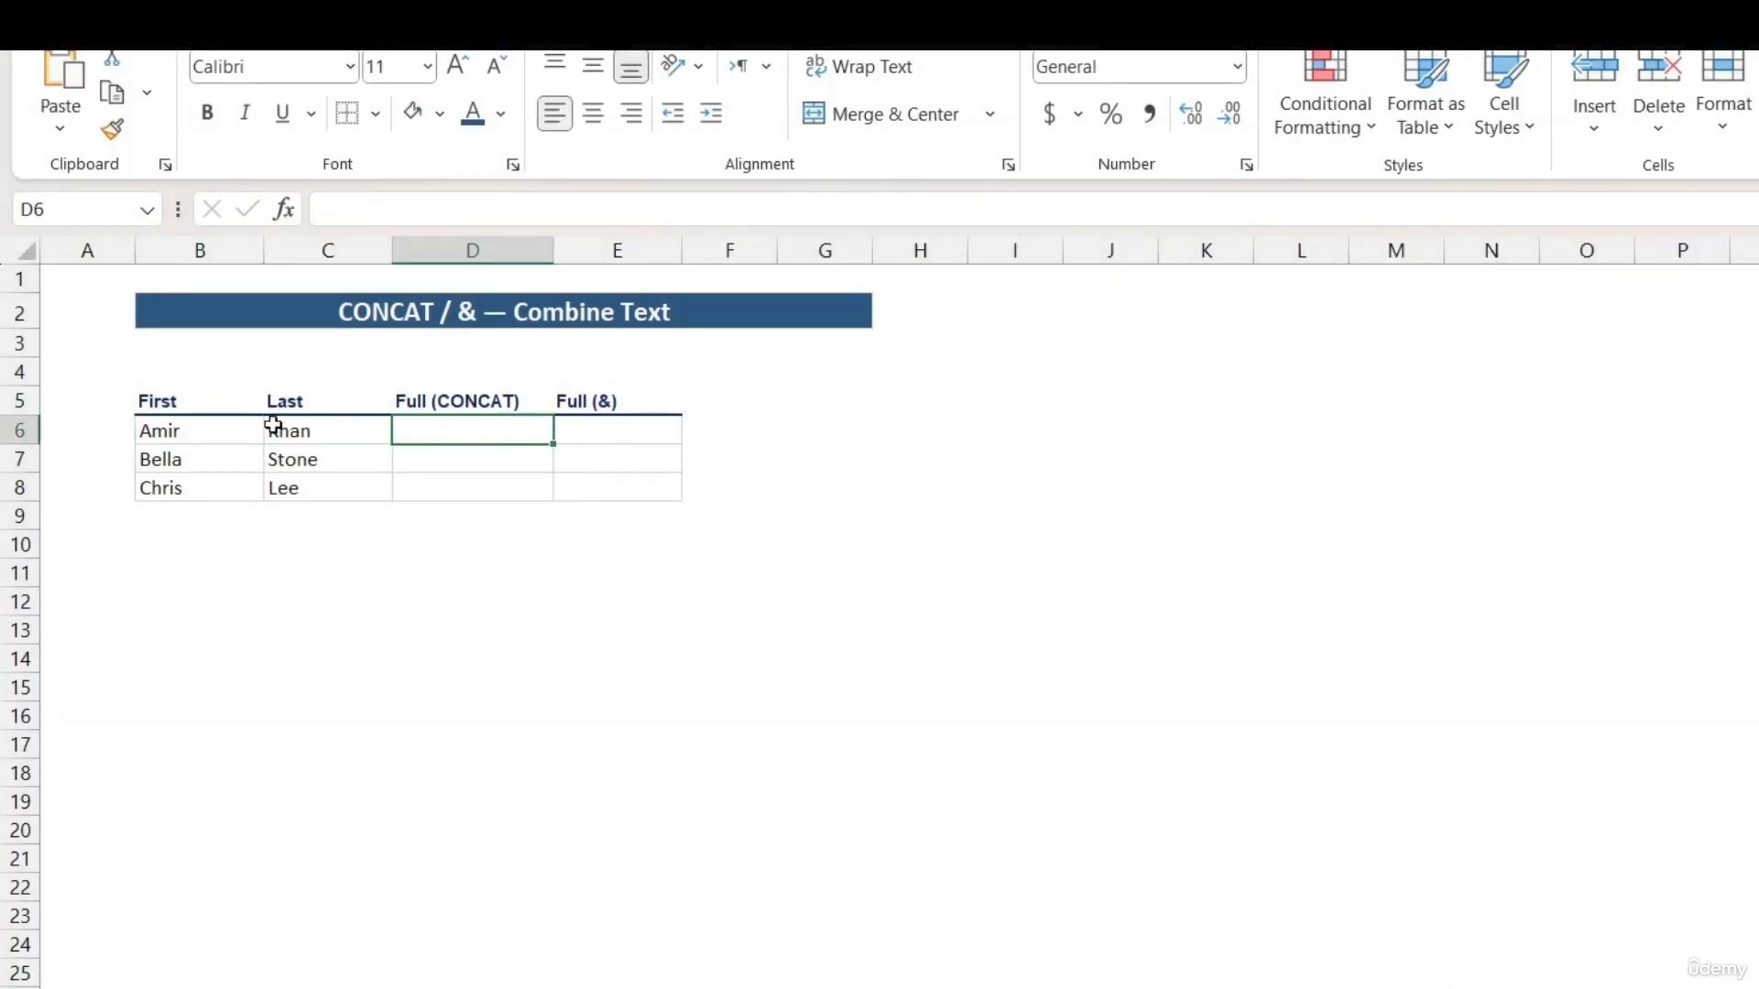
text(=)
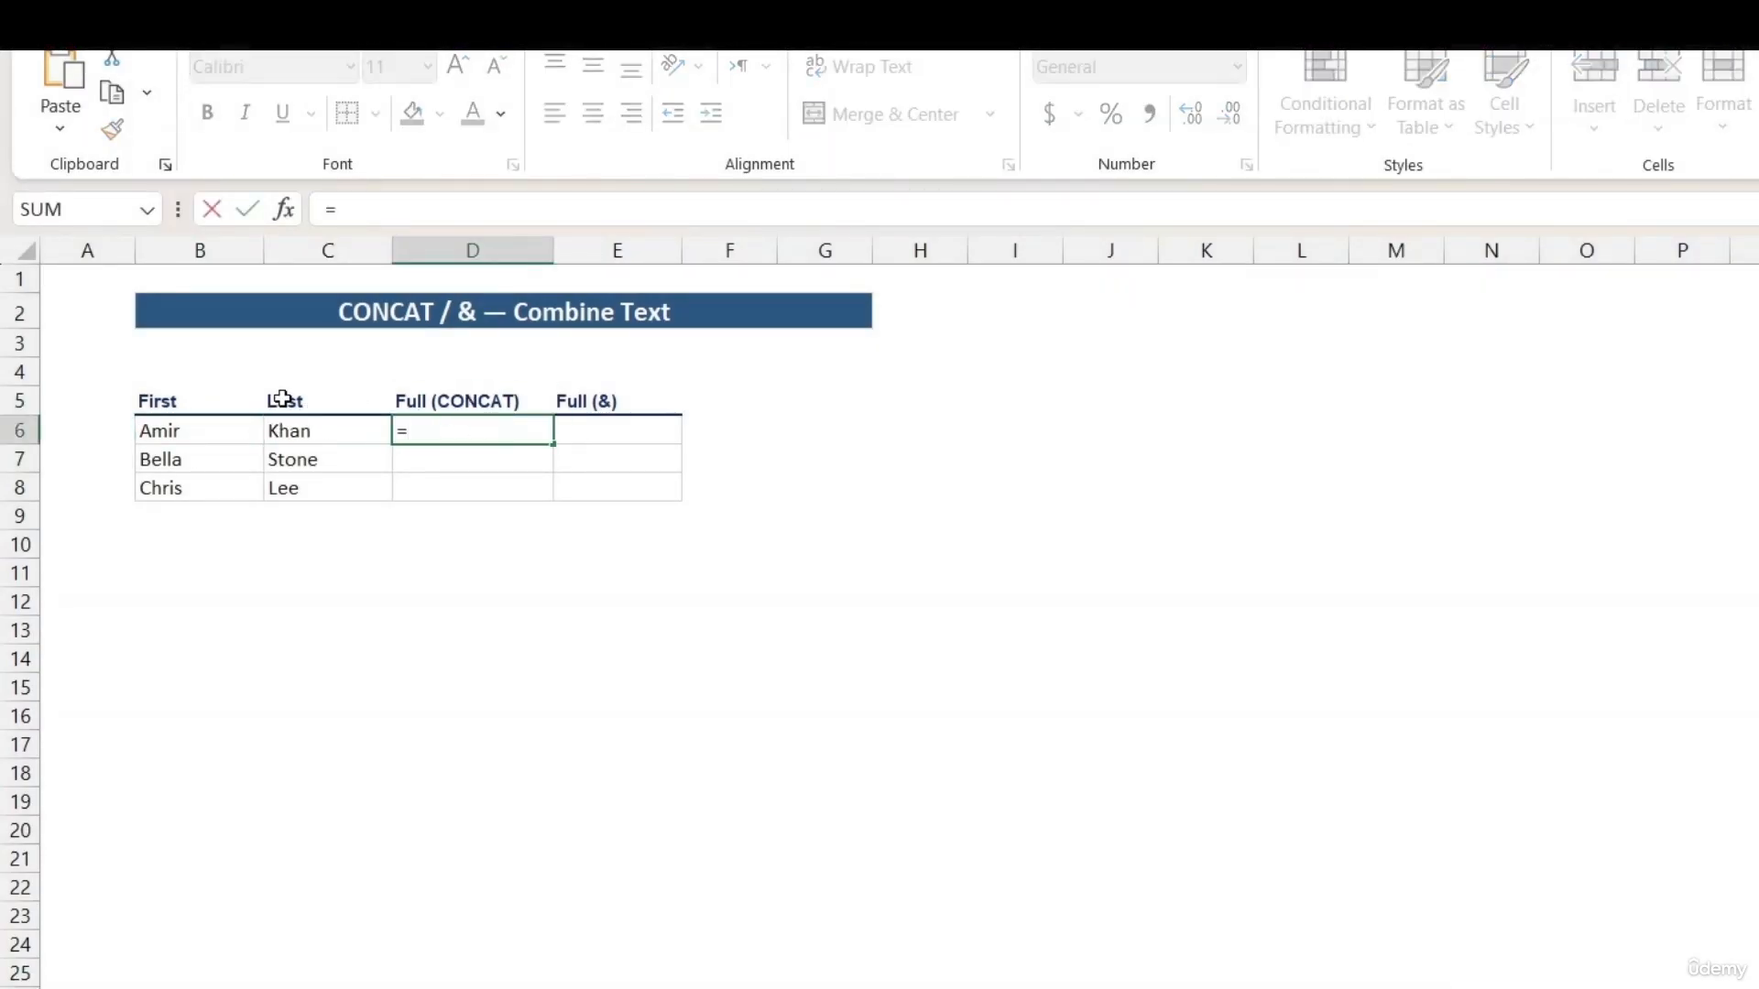
text(conc)
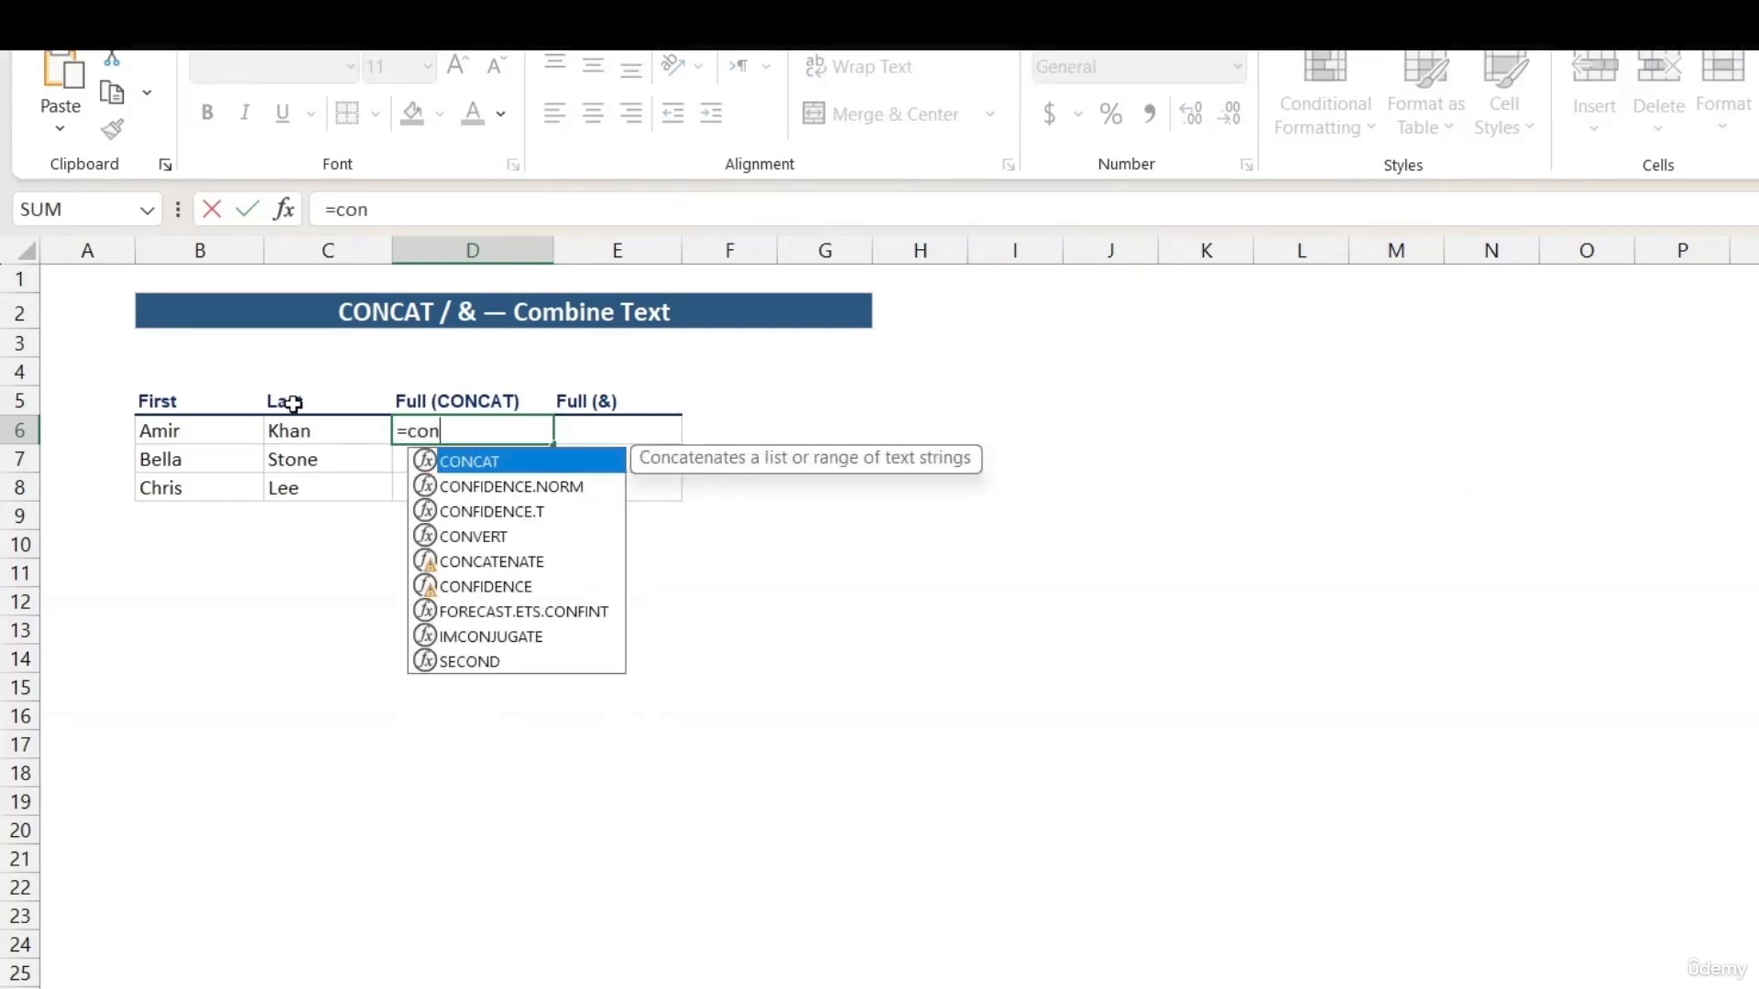
key(Tab)
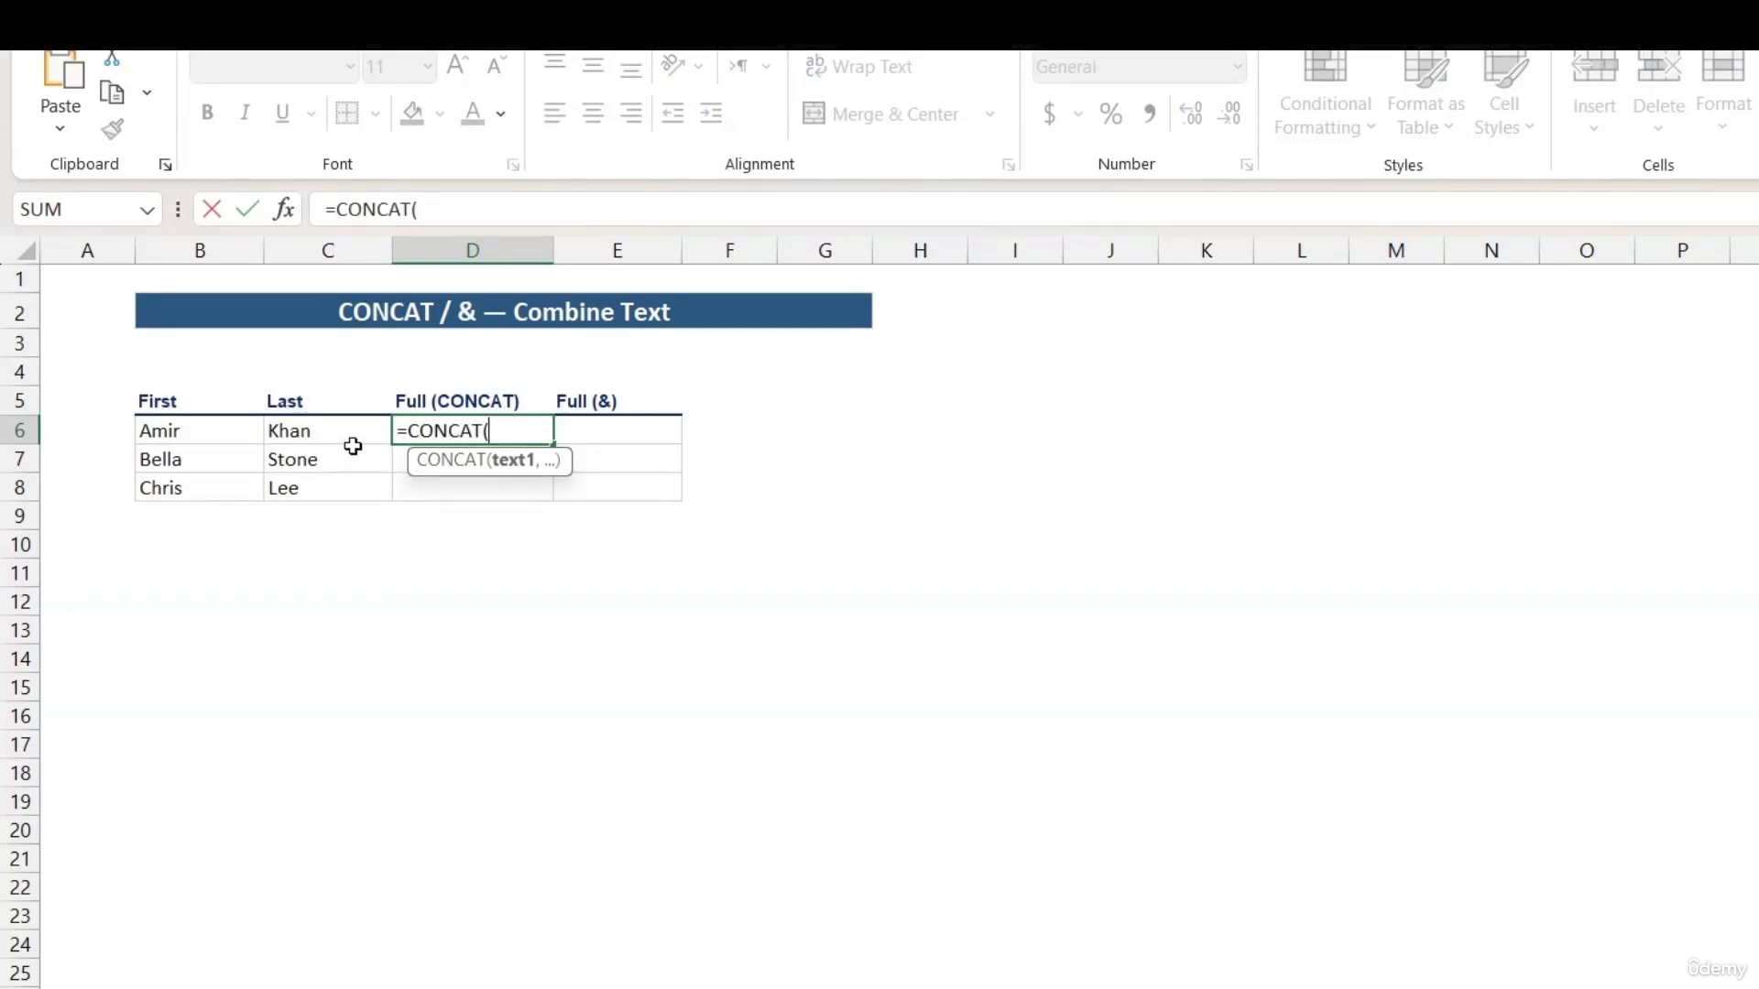
click(211, 432)
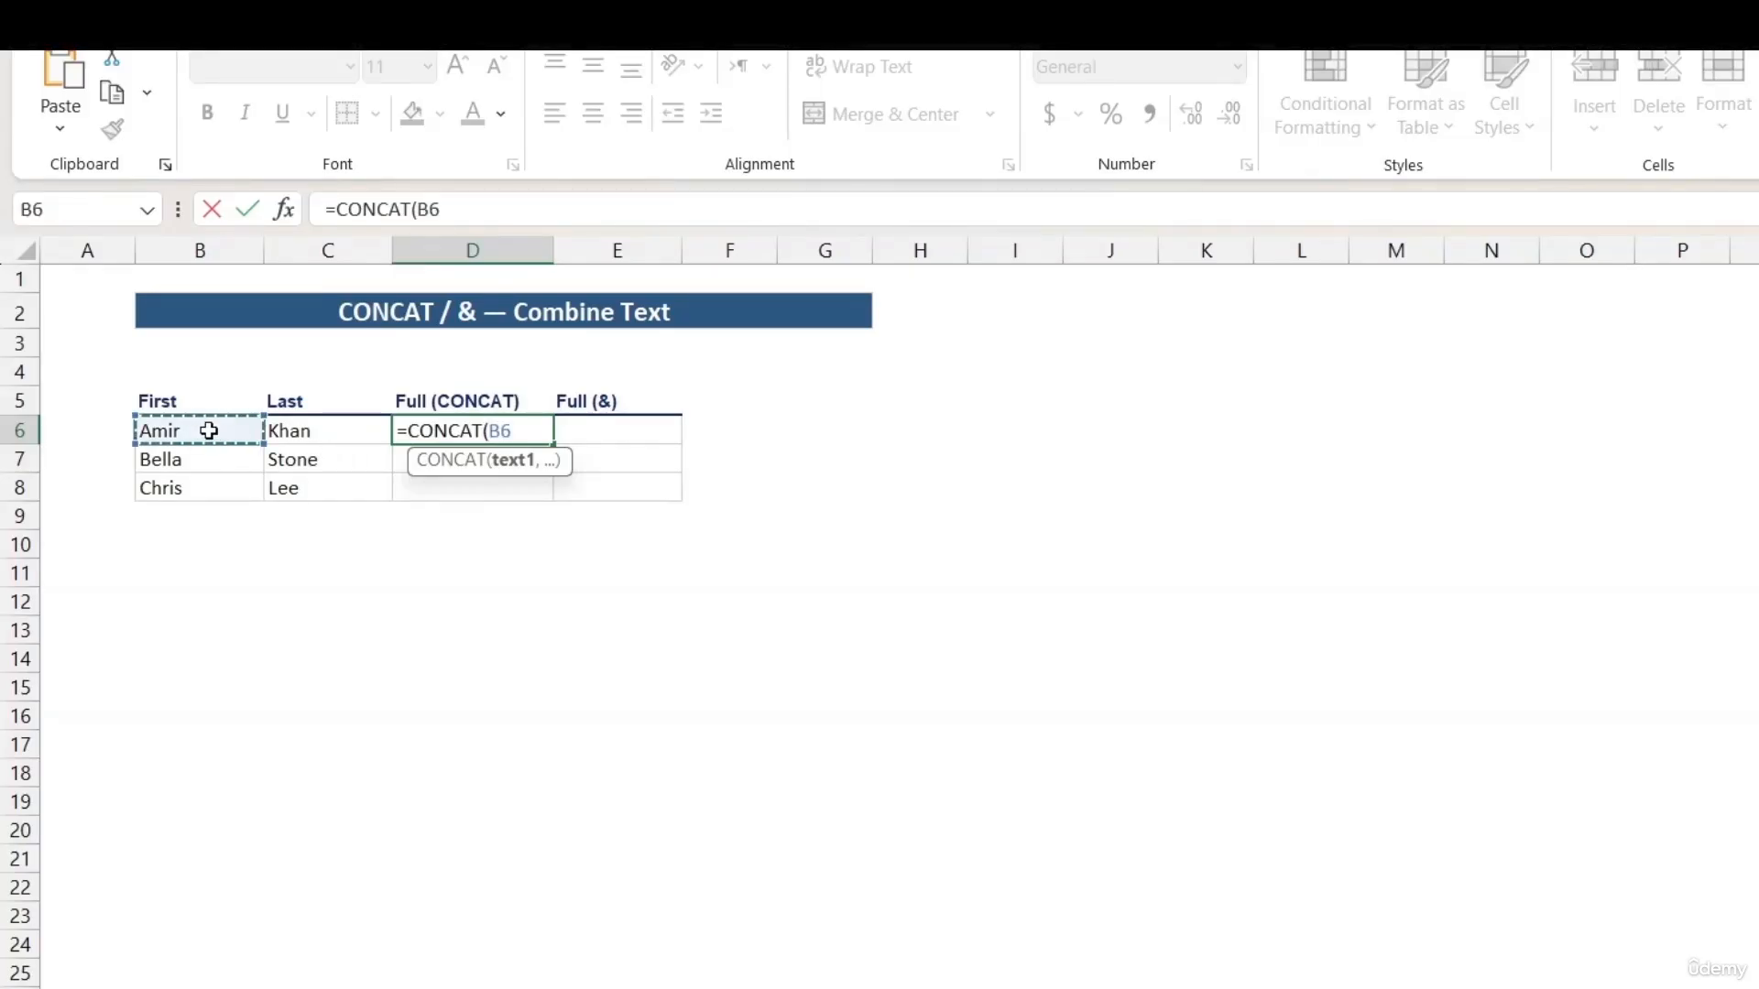
text(,)
click(291, 426)
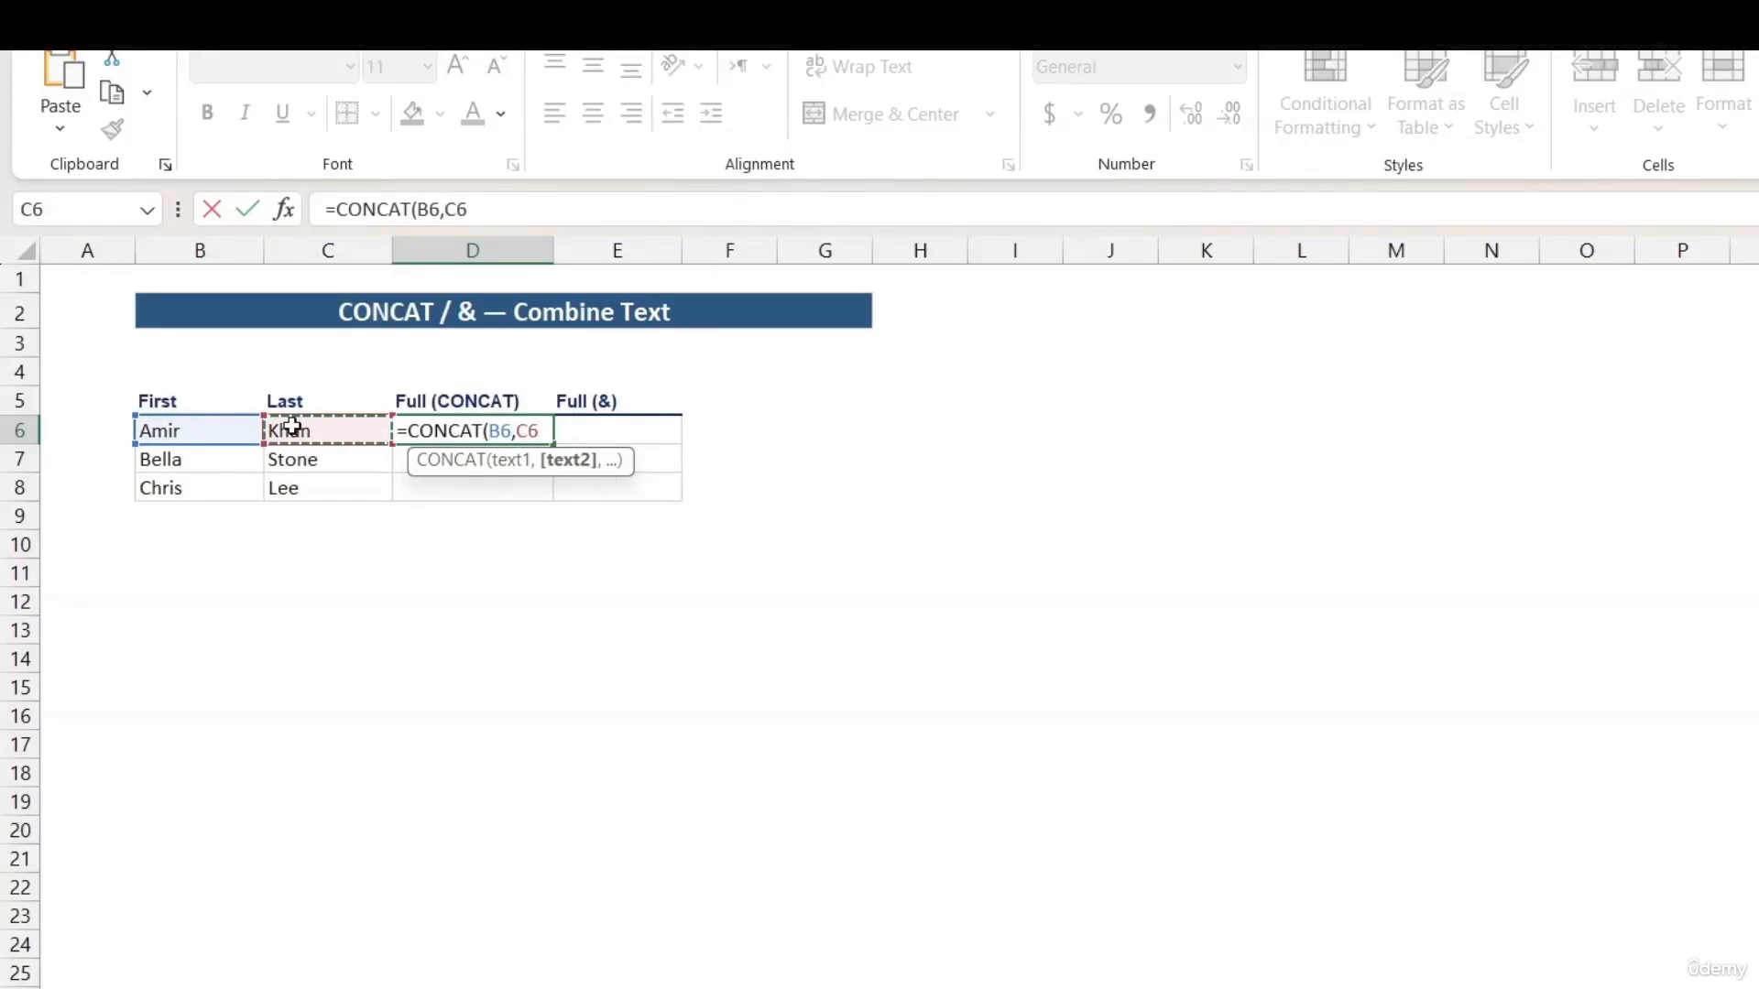
text())
key(Return)
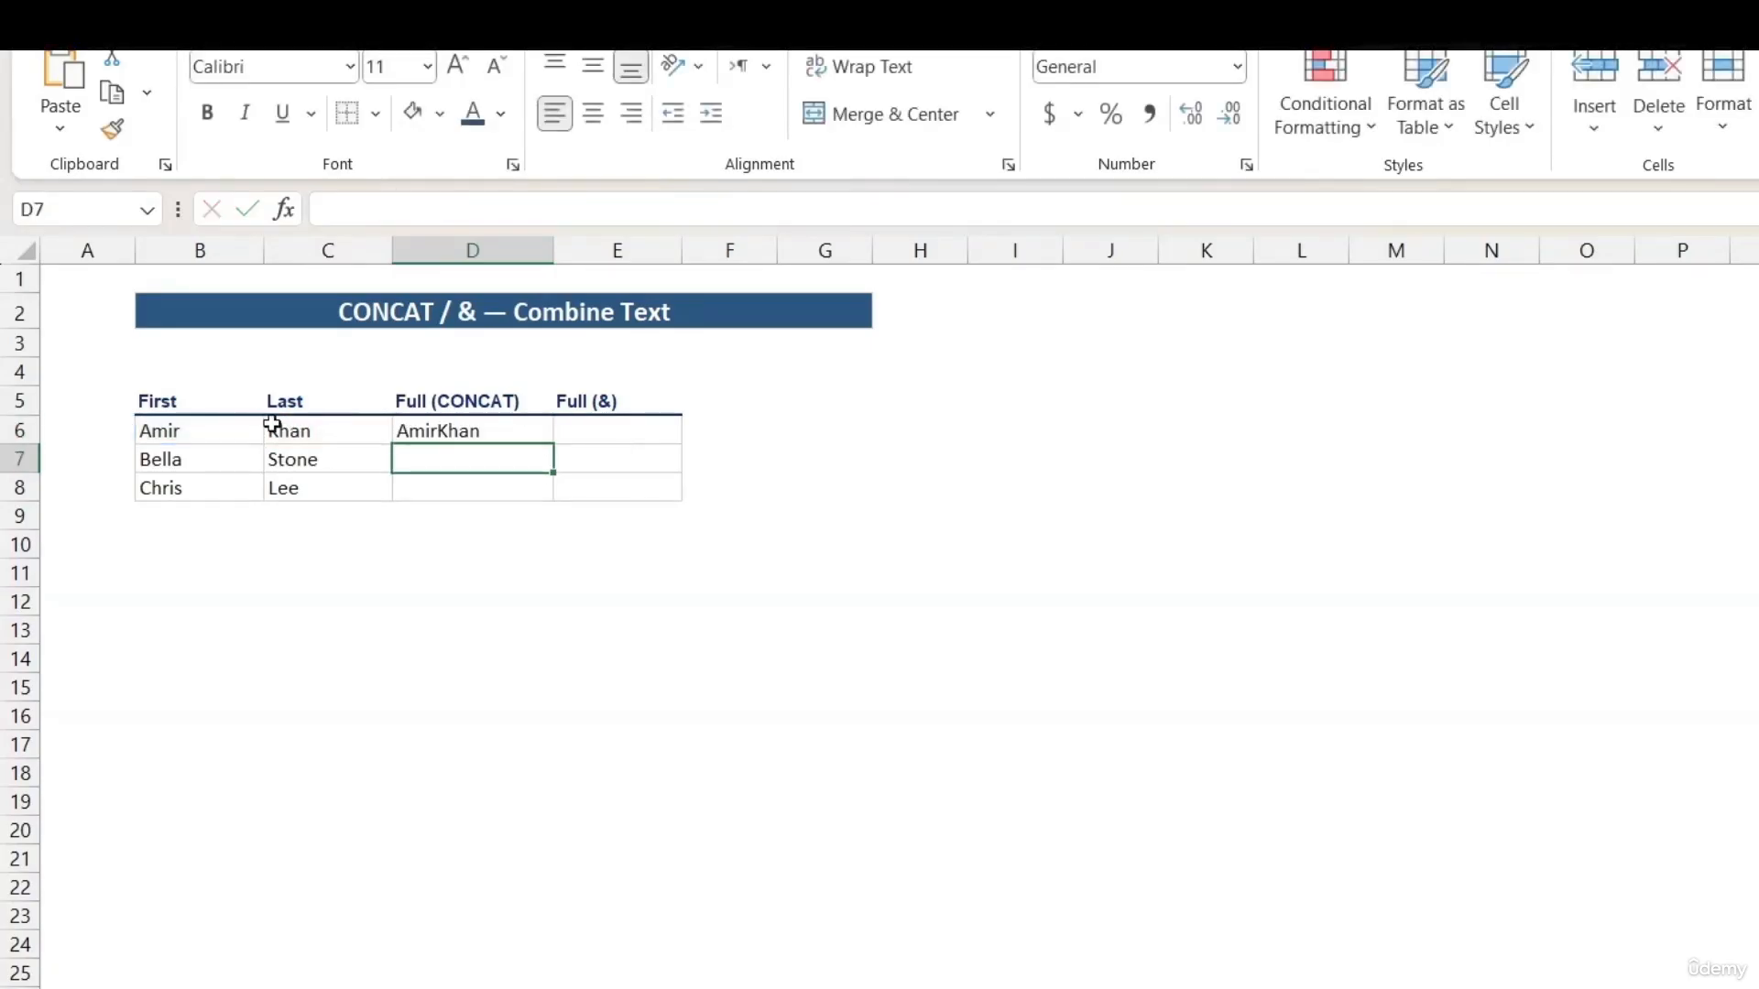
click(427, 431)
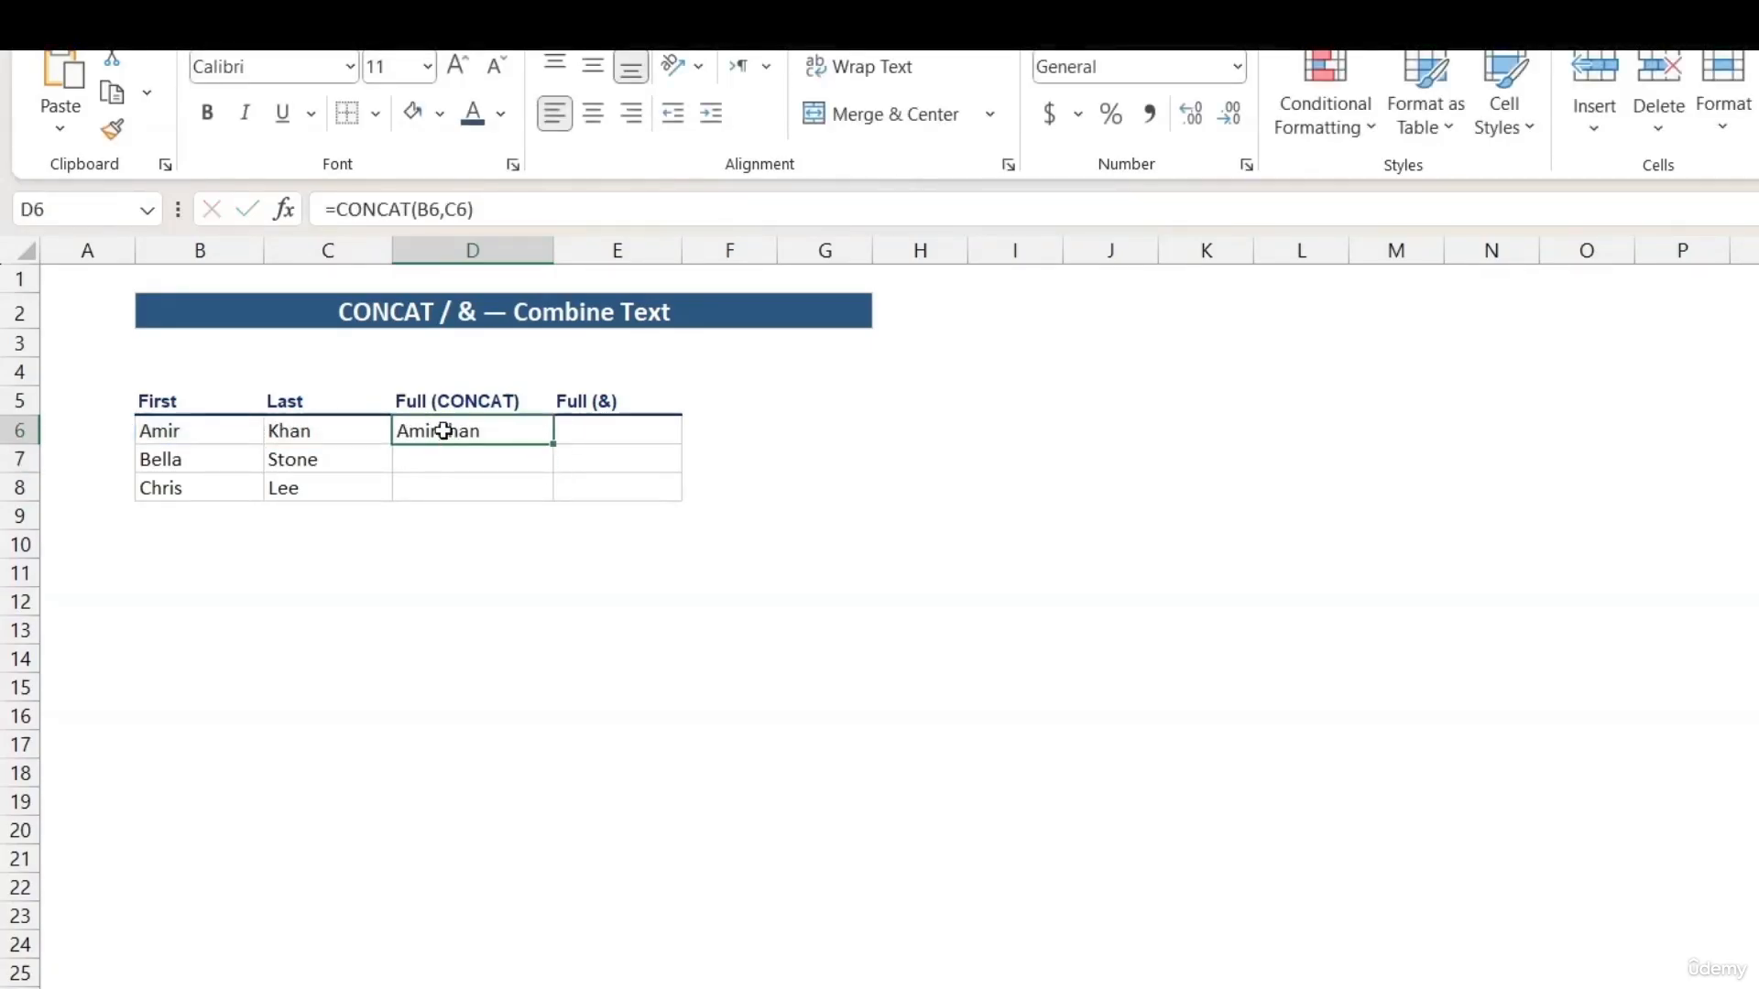
Add a quoted space " " as a separate argument between B6 and C6 in the CONCAT formula in D6.
click(568, 434)
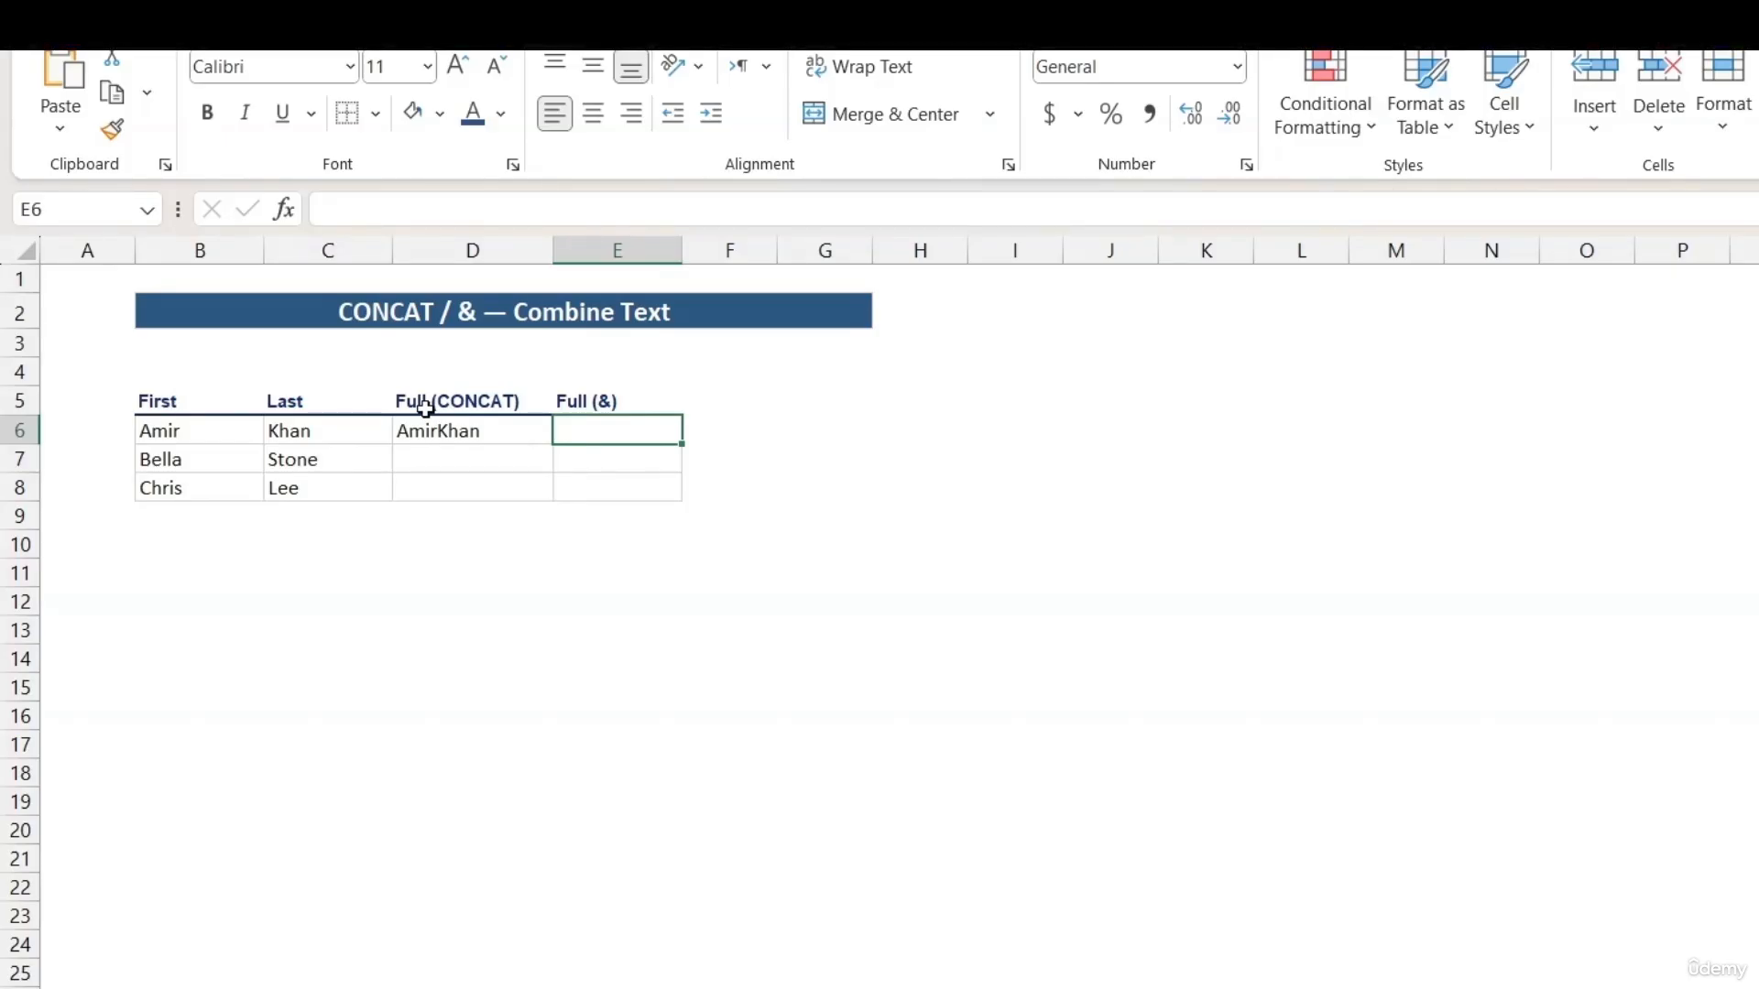
double_click(449, 431)
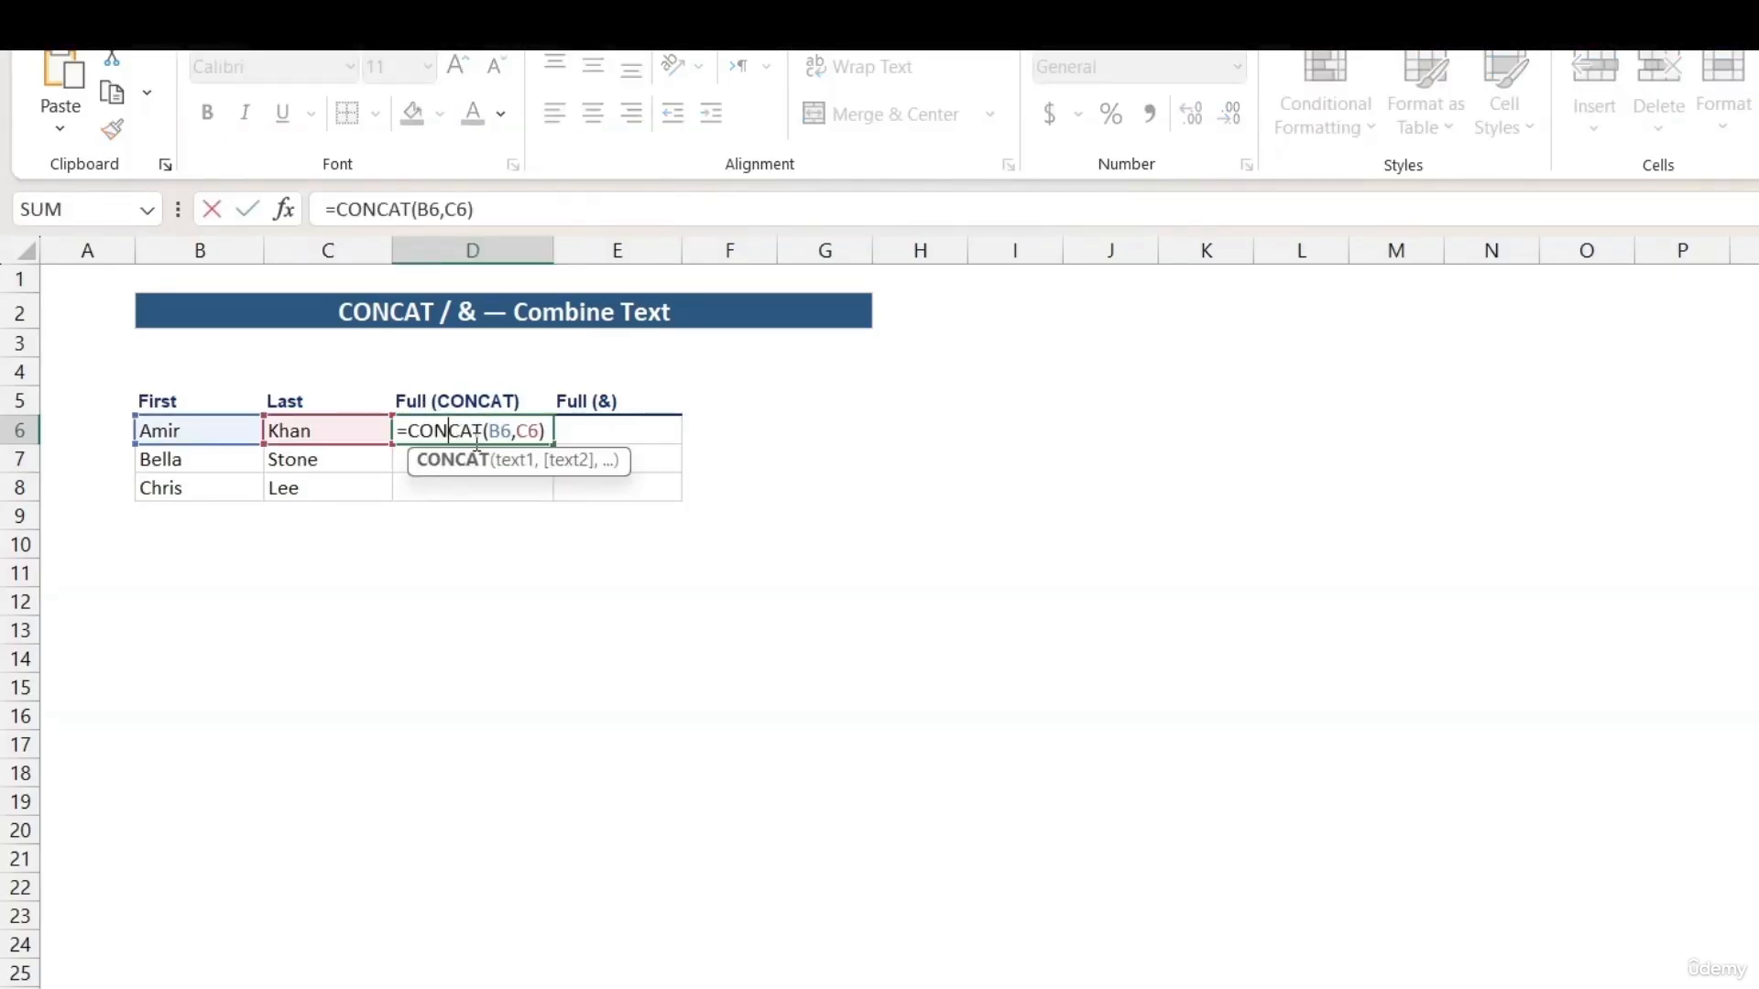
text(" " )
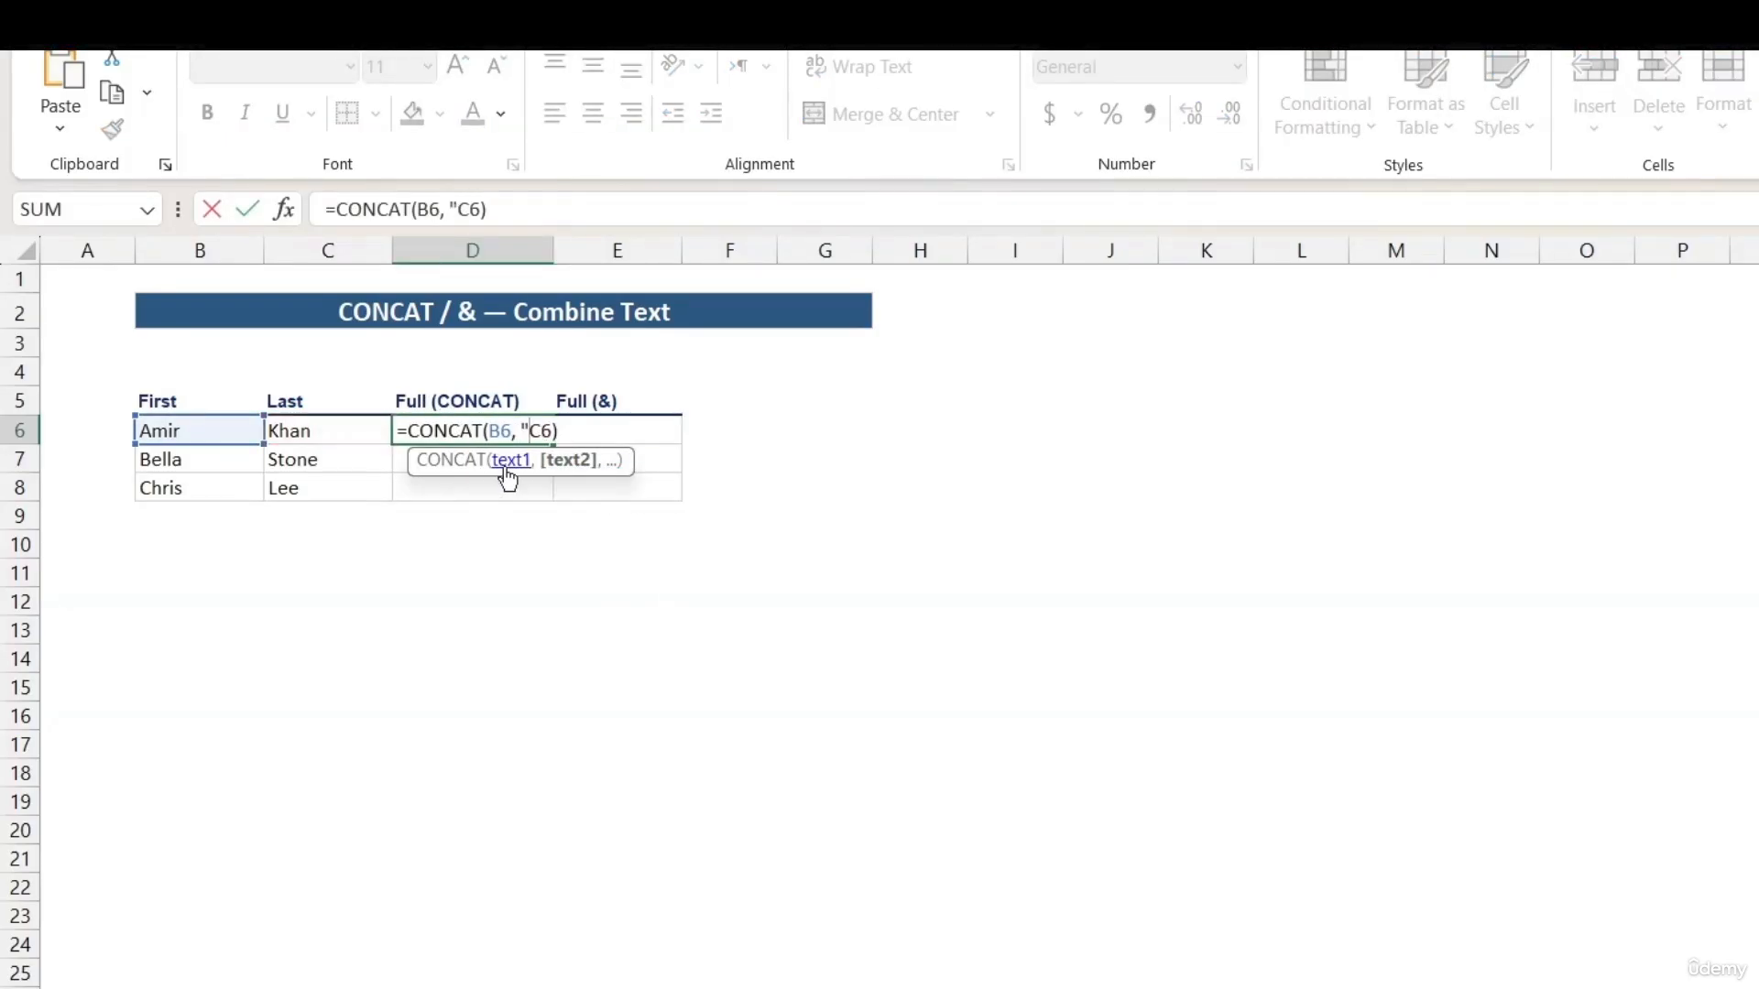
text(,)
key(Return)
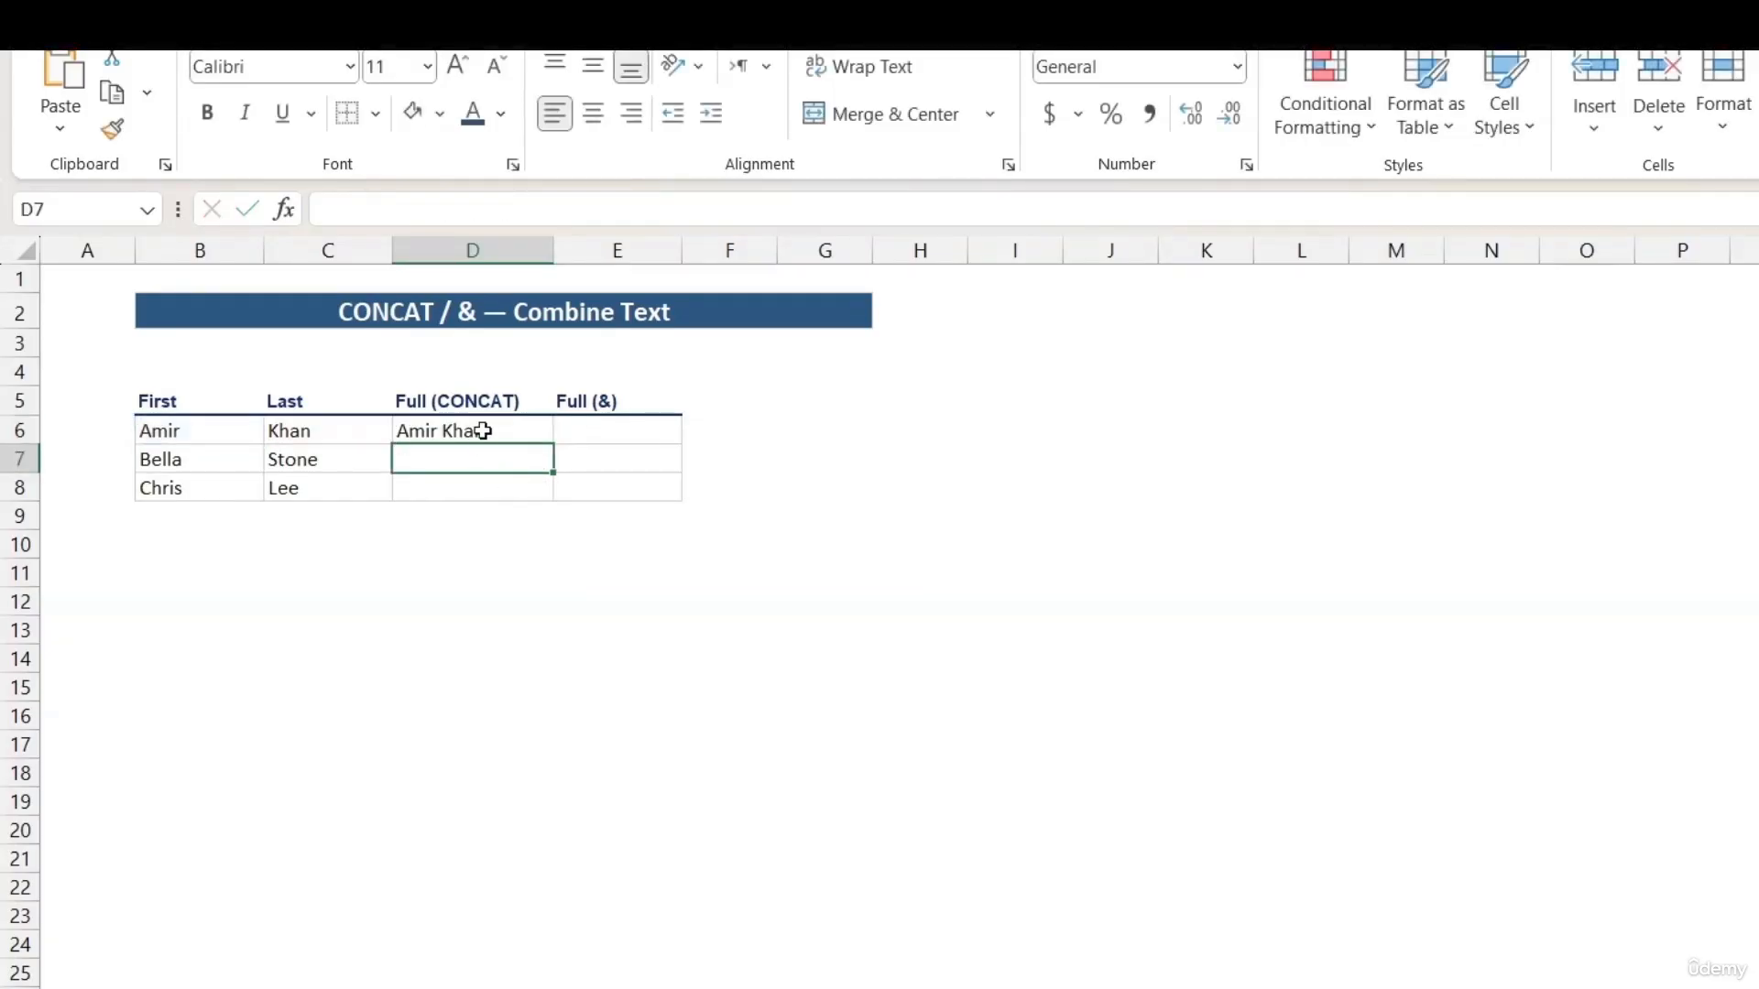
click(476, 431)
Join the first and last name of row 6 with a space by entering =B6 & " " & C6 in E6.
double_click(578, 438)
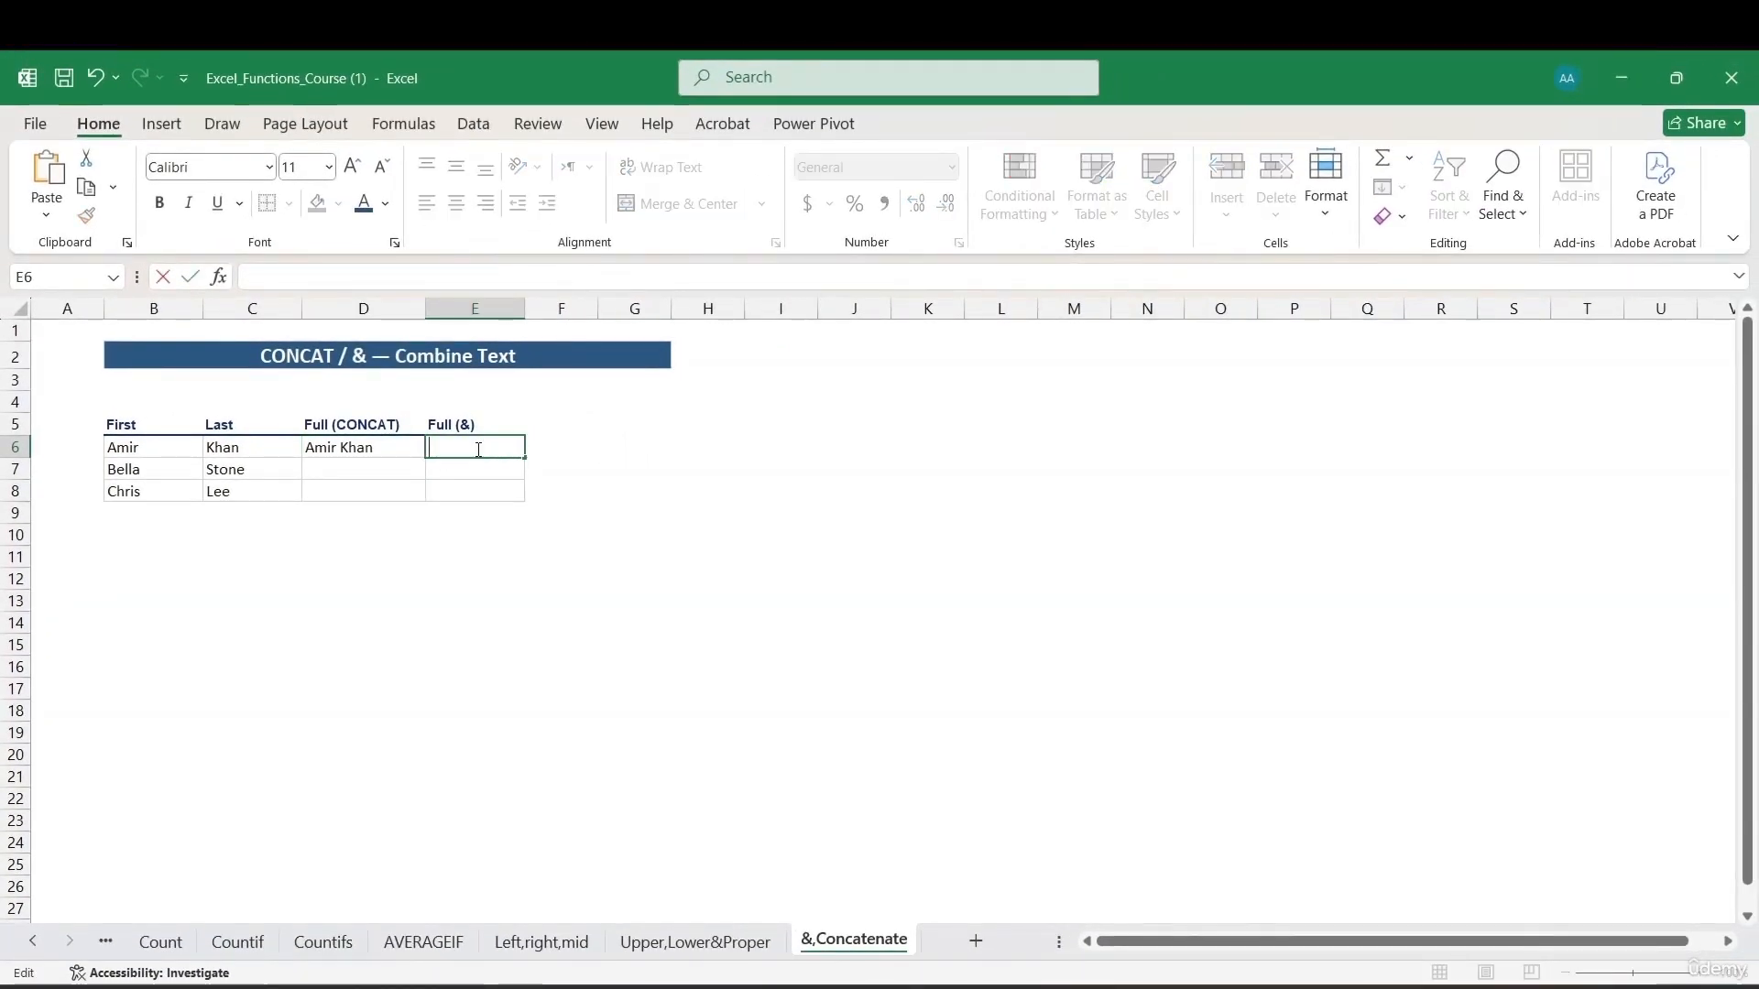
text(C6 =B6 & " " & C6)
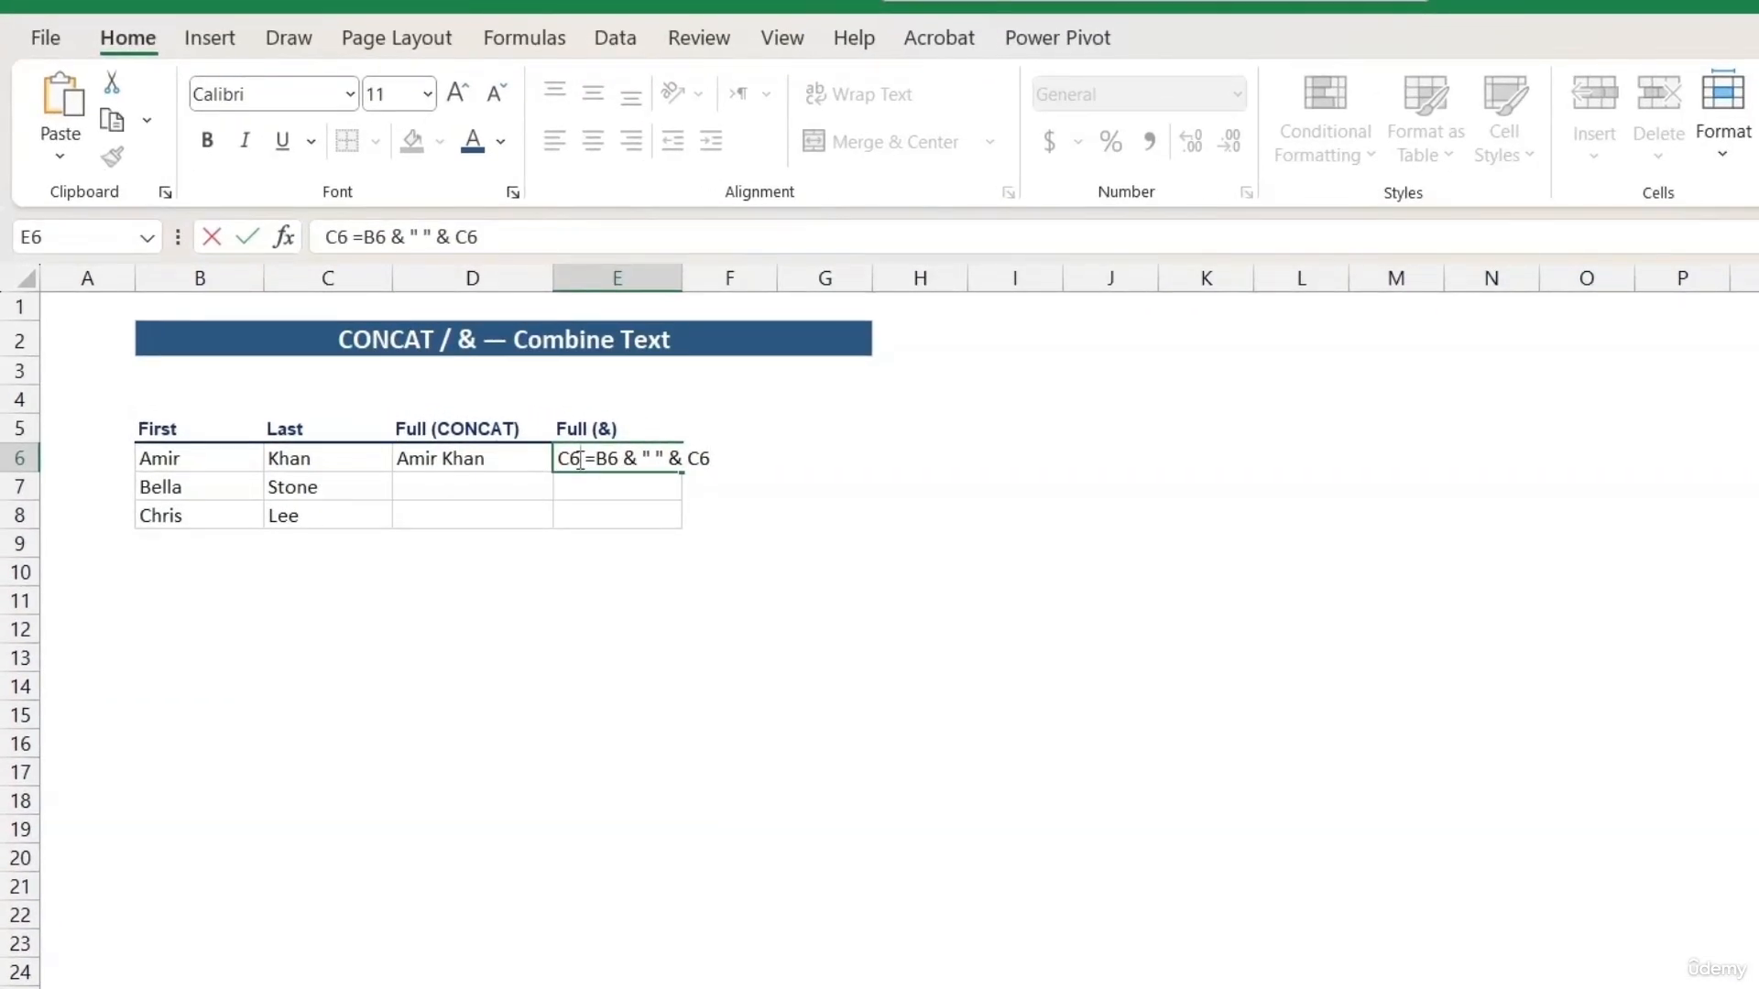
key(BackSpace)
key(BackSpace)
key(BackSpace)
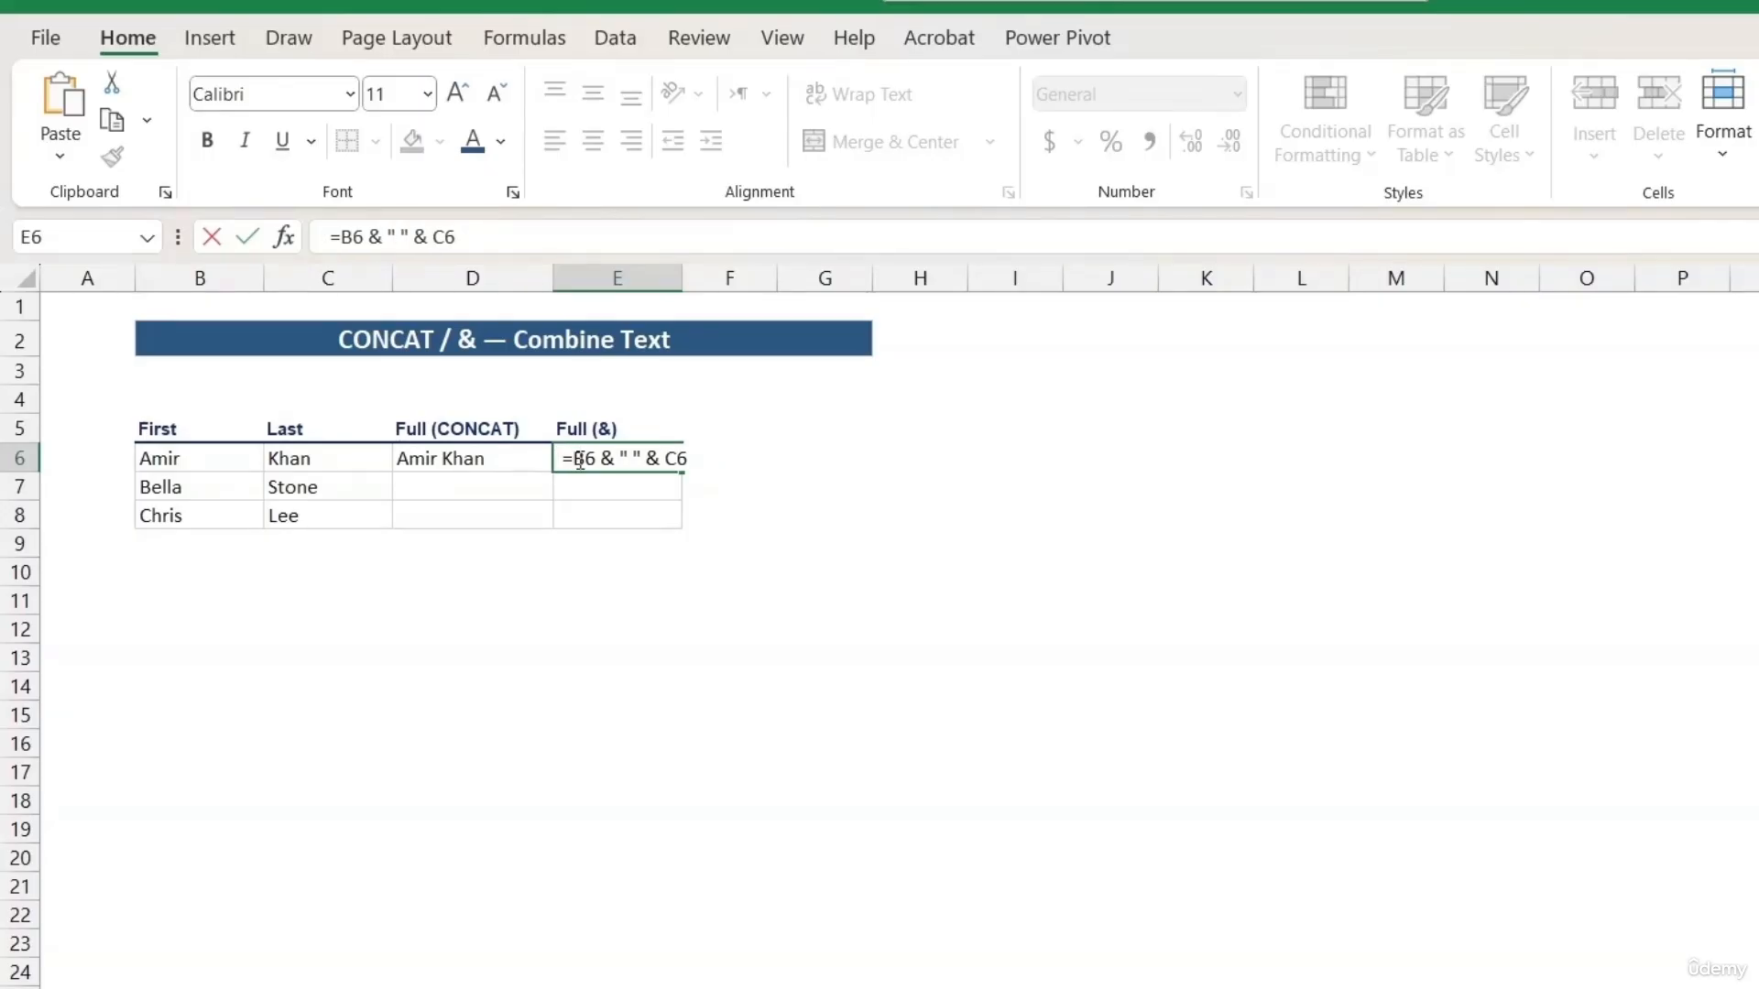
key(Delete)
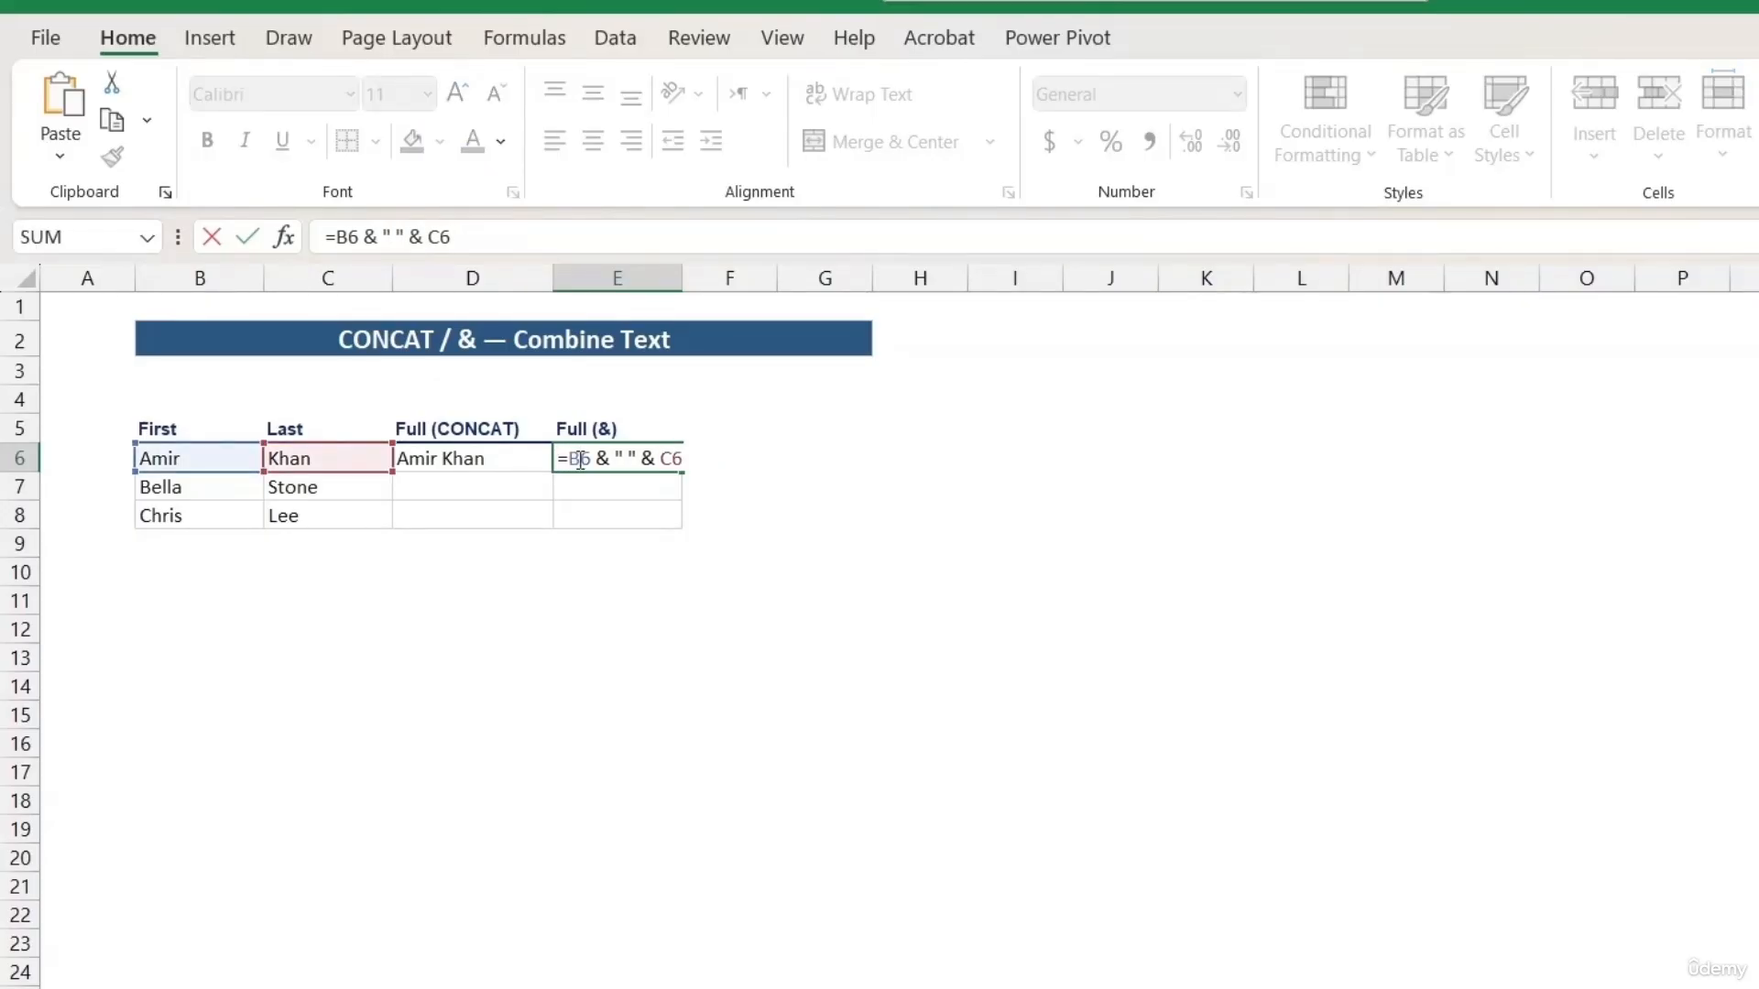
key(Return)
click(658, 461)
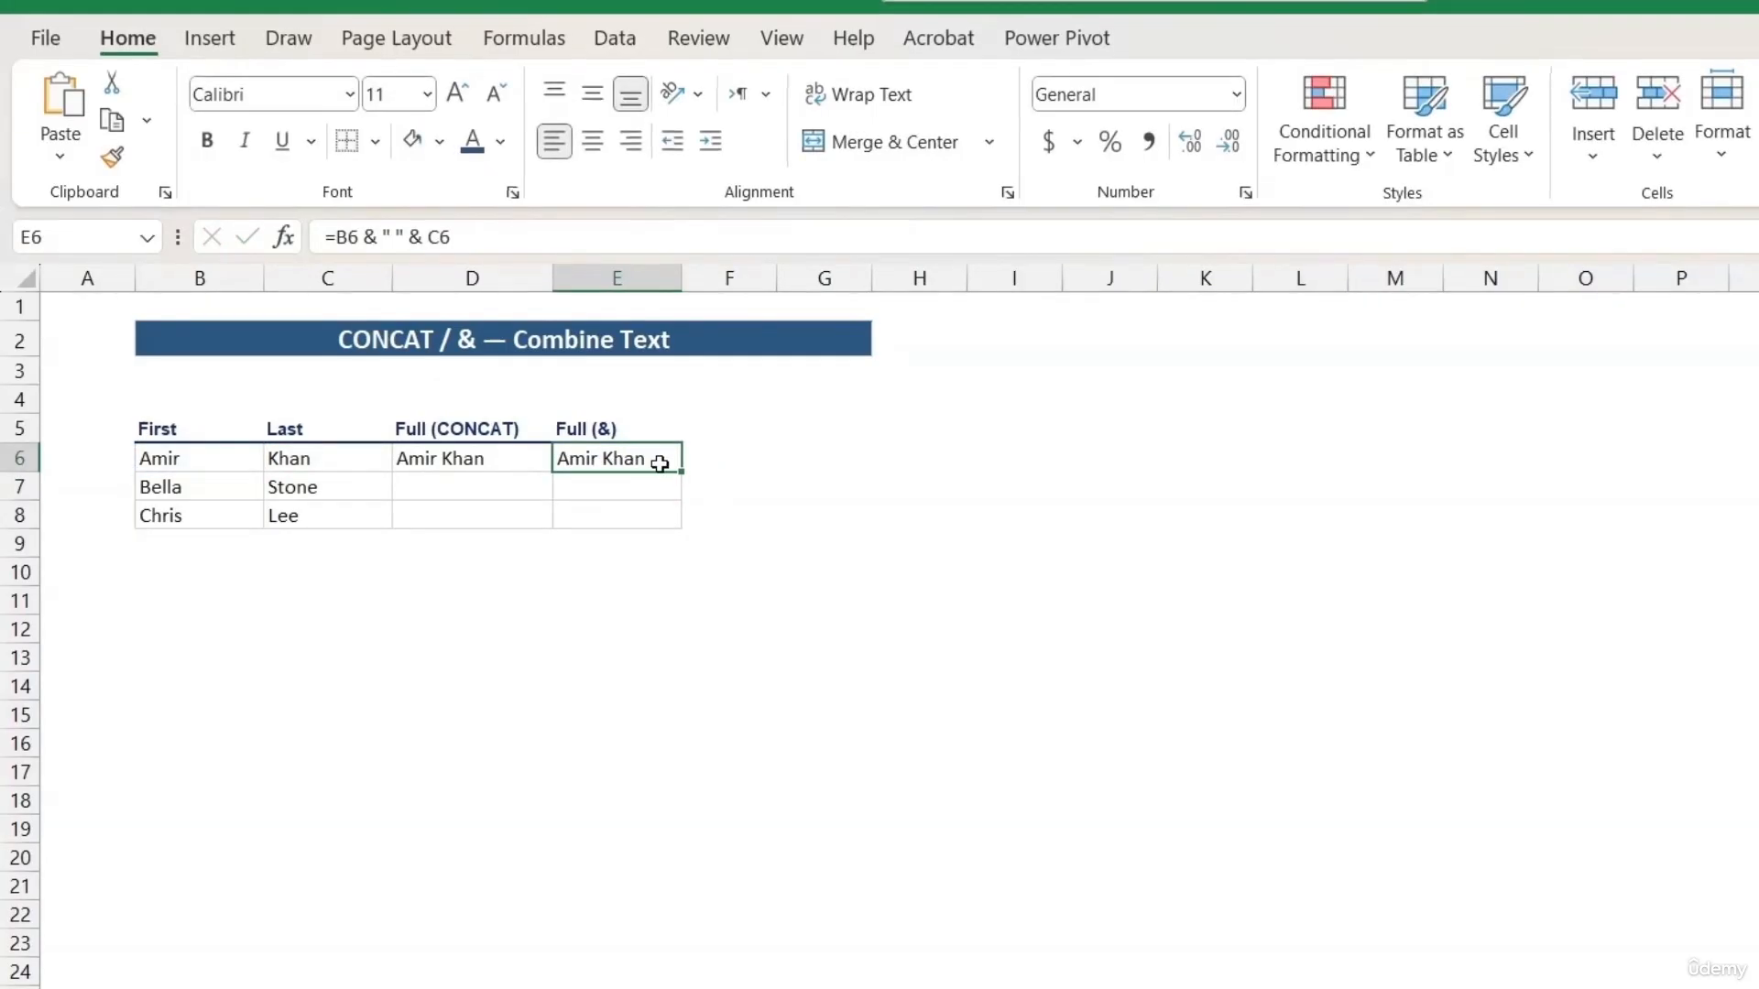
double_click(662, 462)
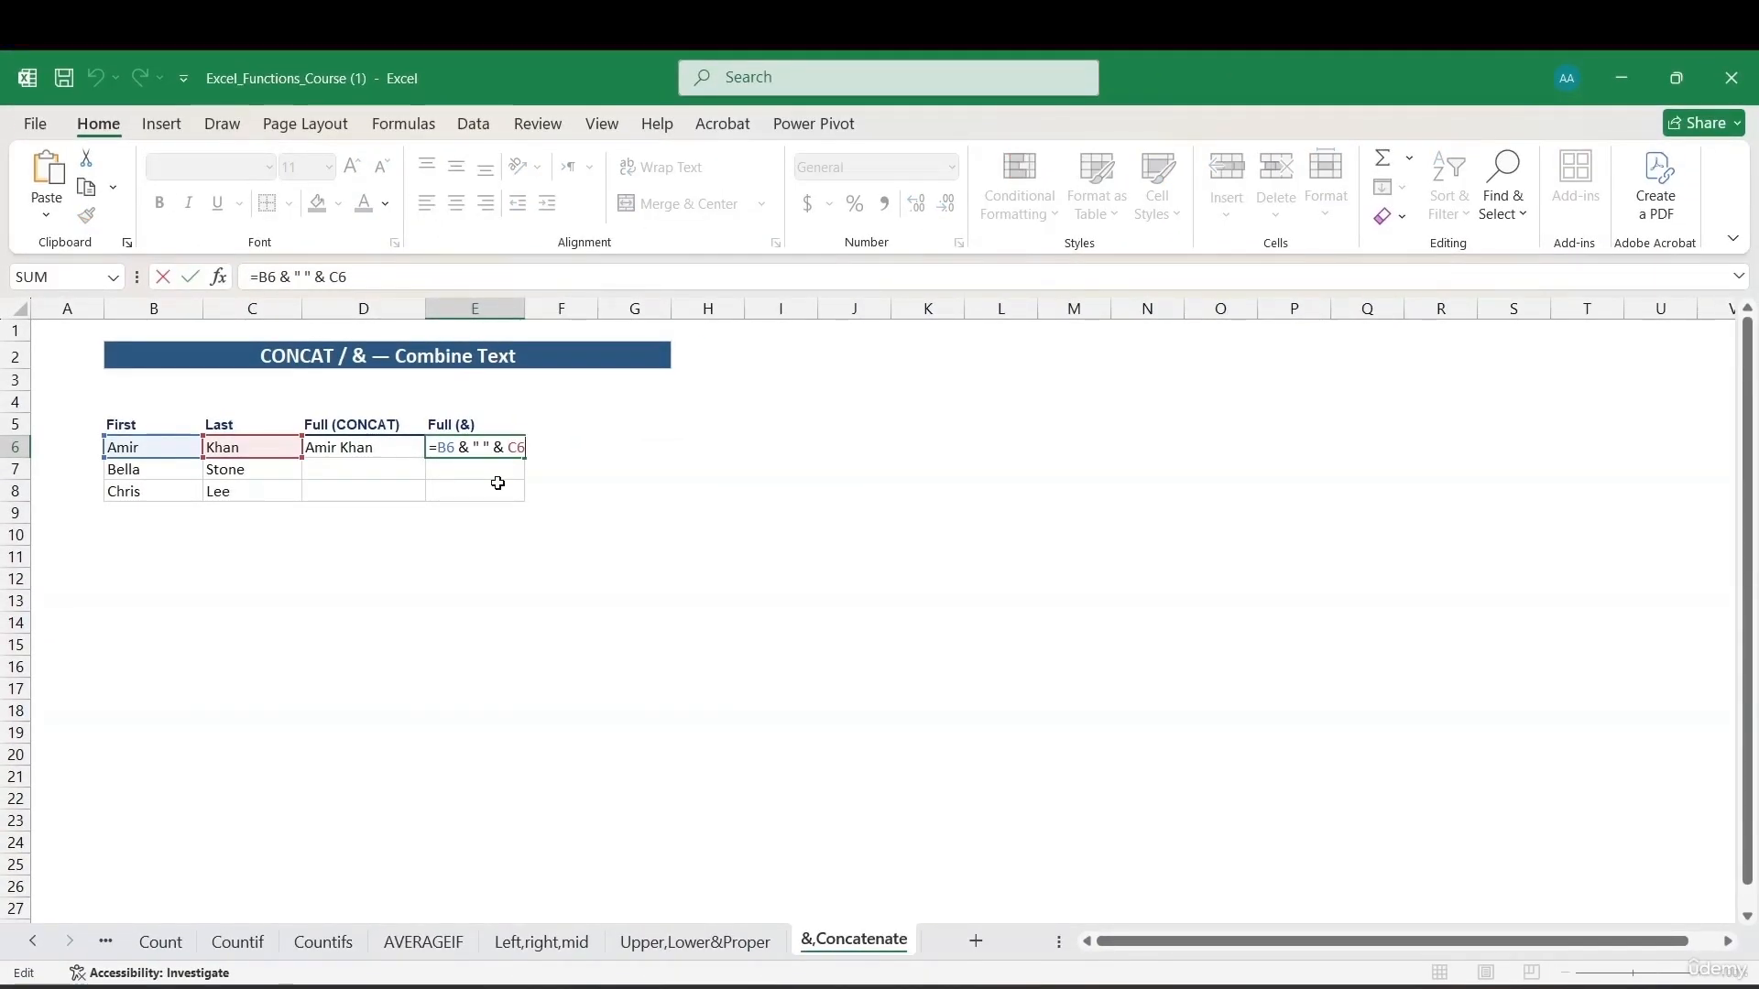
key(ctrl+Return)
Fill the CONCAT and & formulas from D6:E6 down to row 8, undoing the mistaken fill that included the Last column.
drag(290, 446, 516, 492)
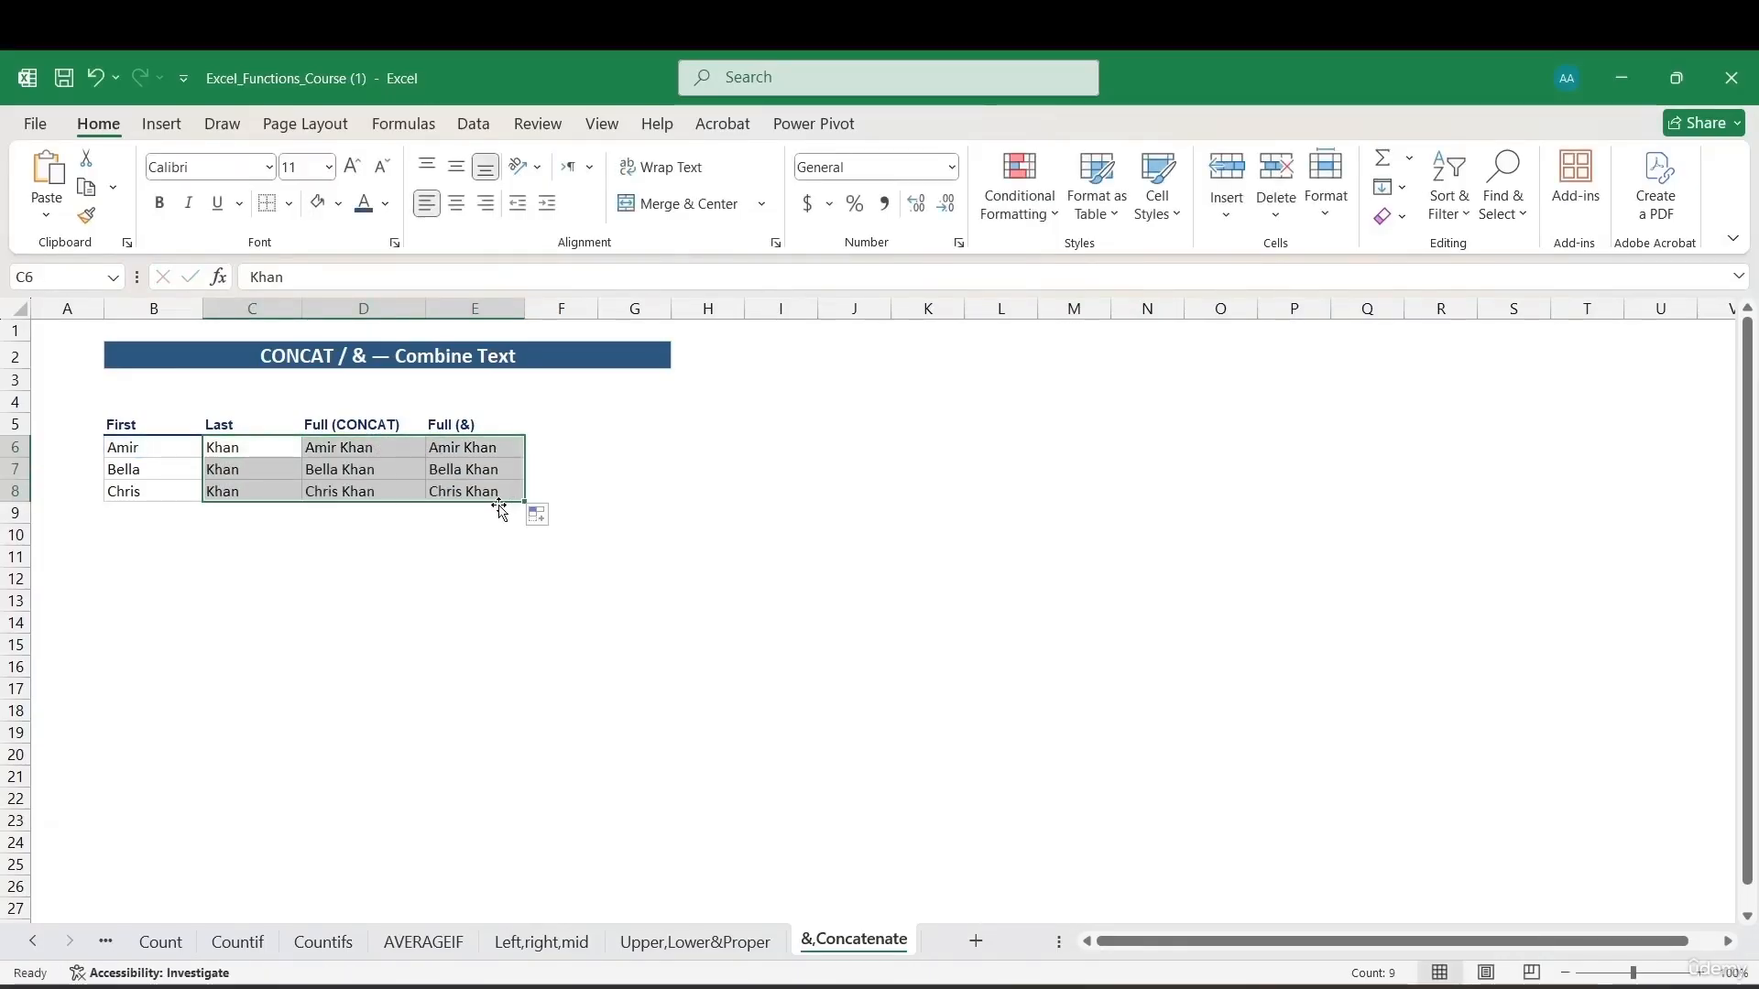
key(ctrl+z)
drag(349, 451, 519, 495)
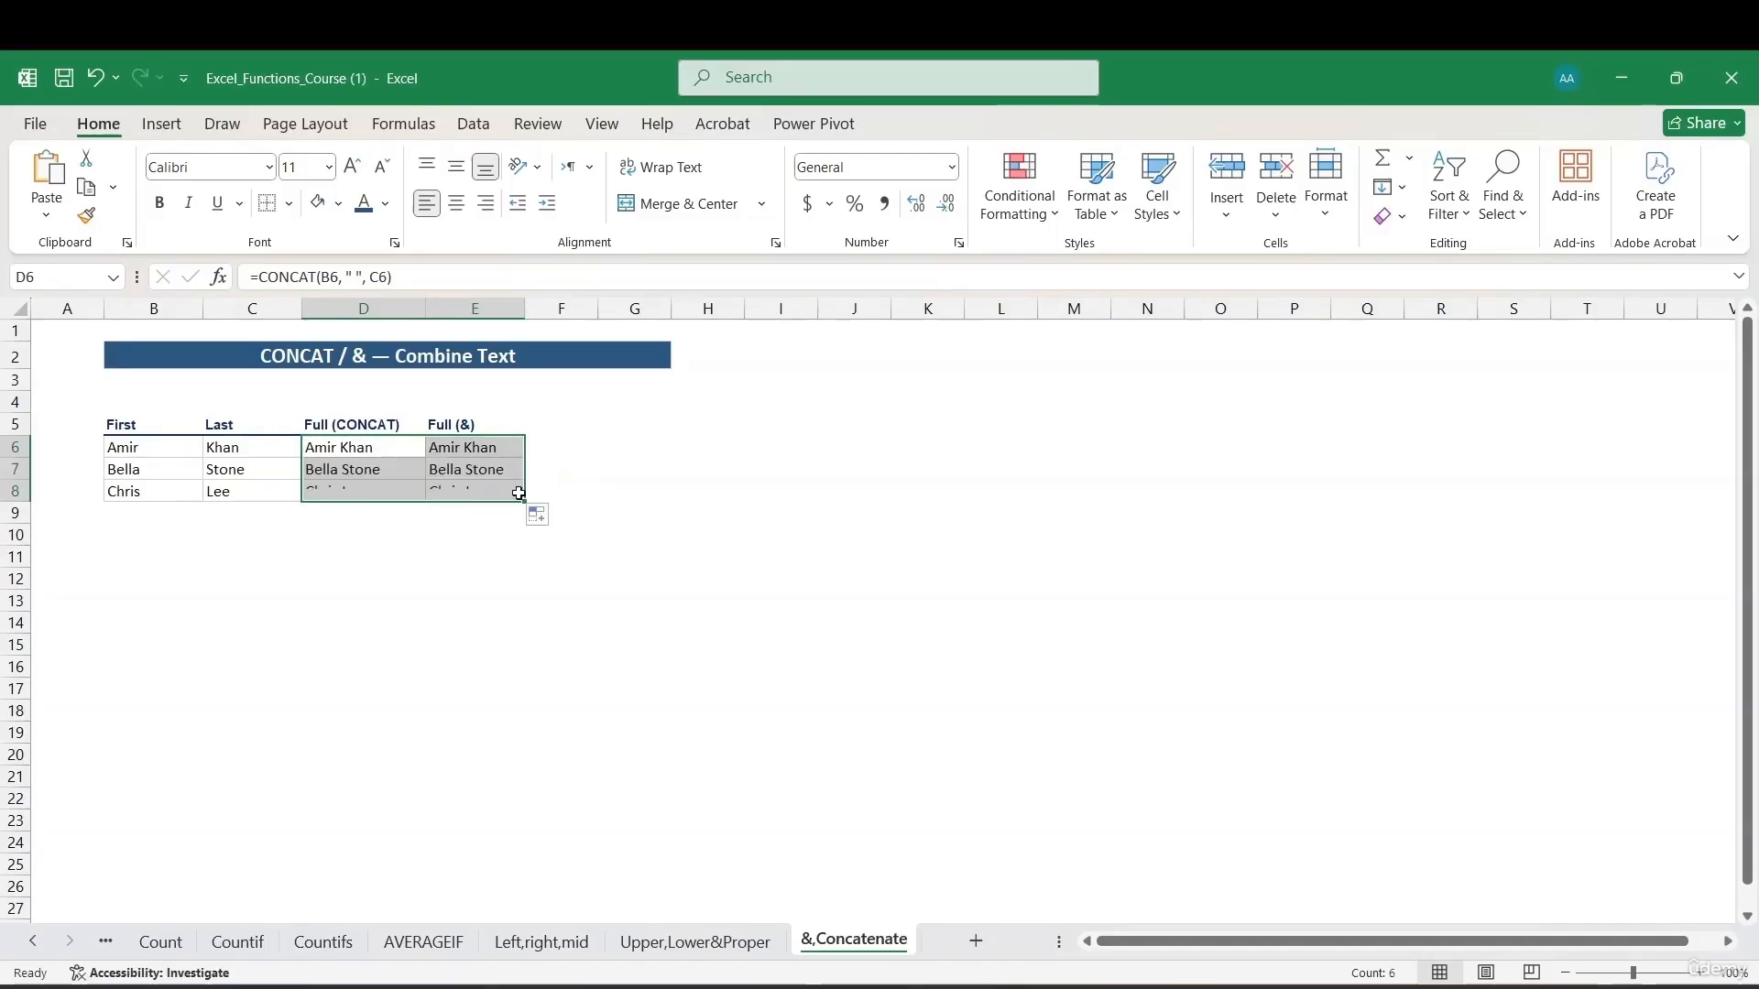
click(475, 535)
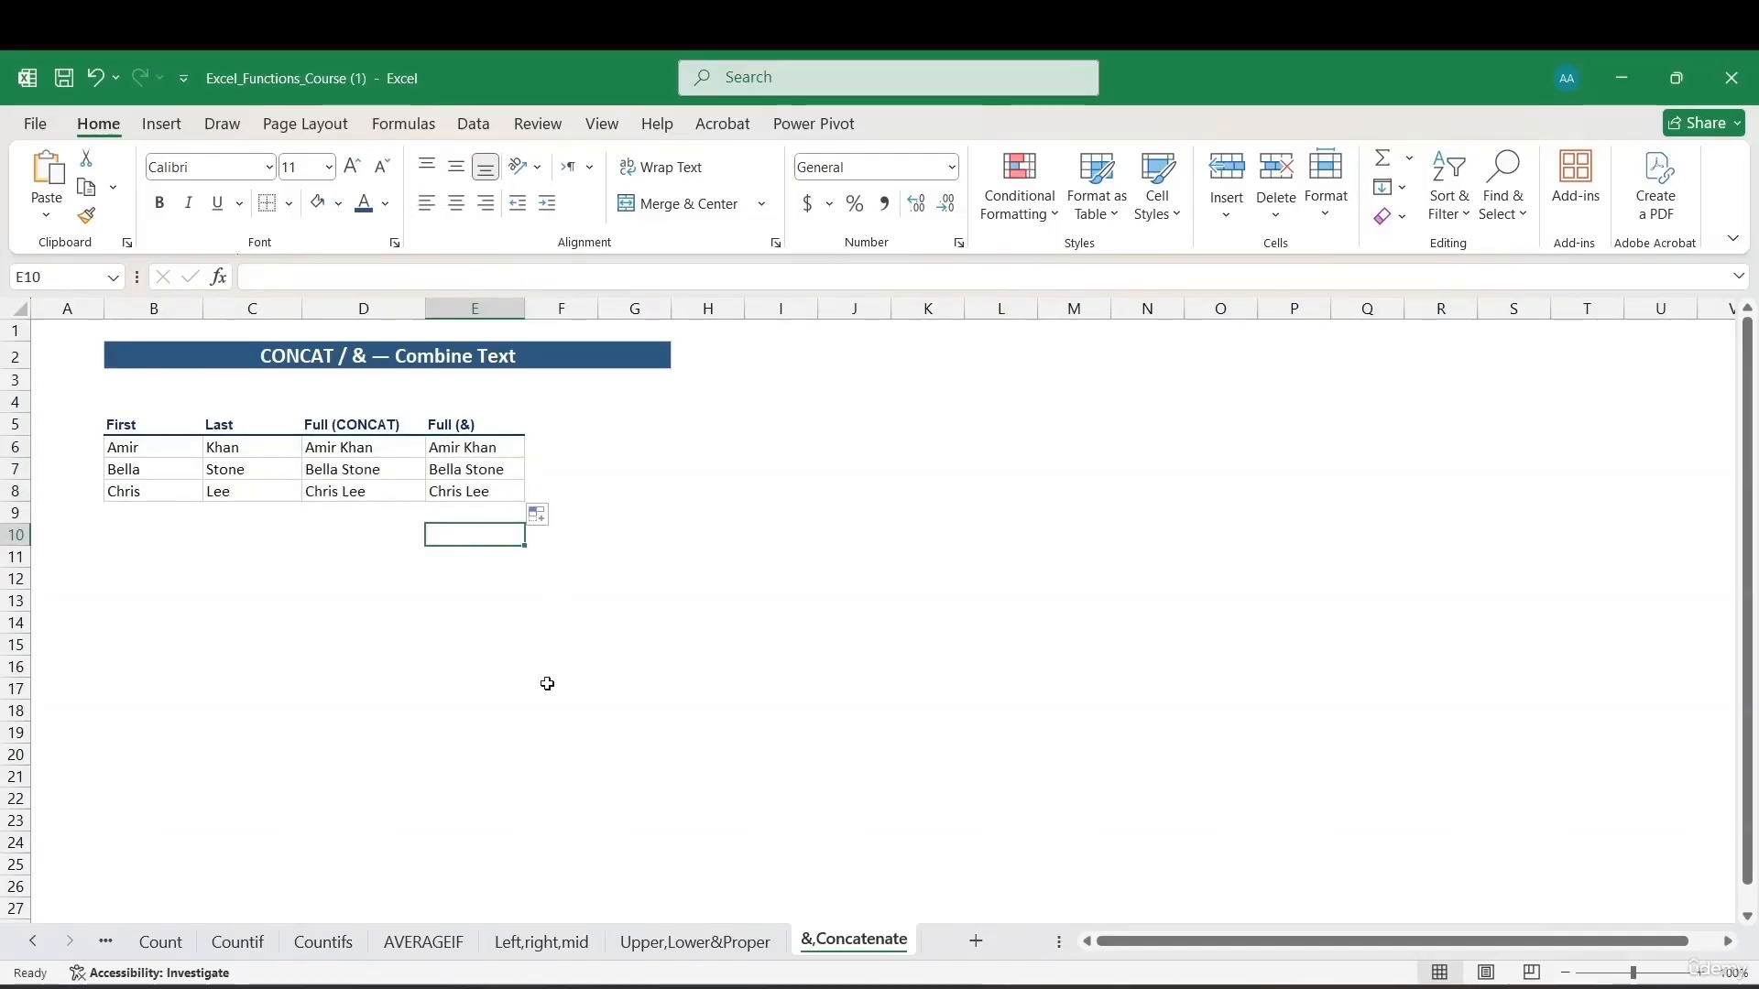
click(542, 942)
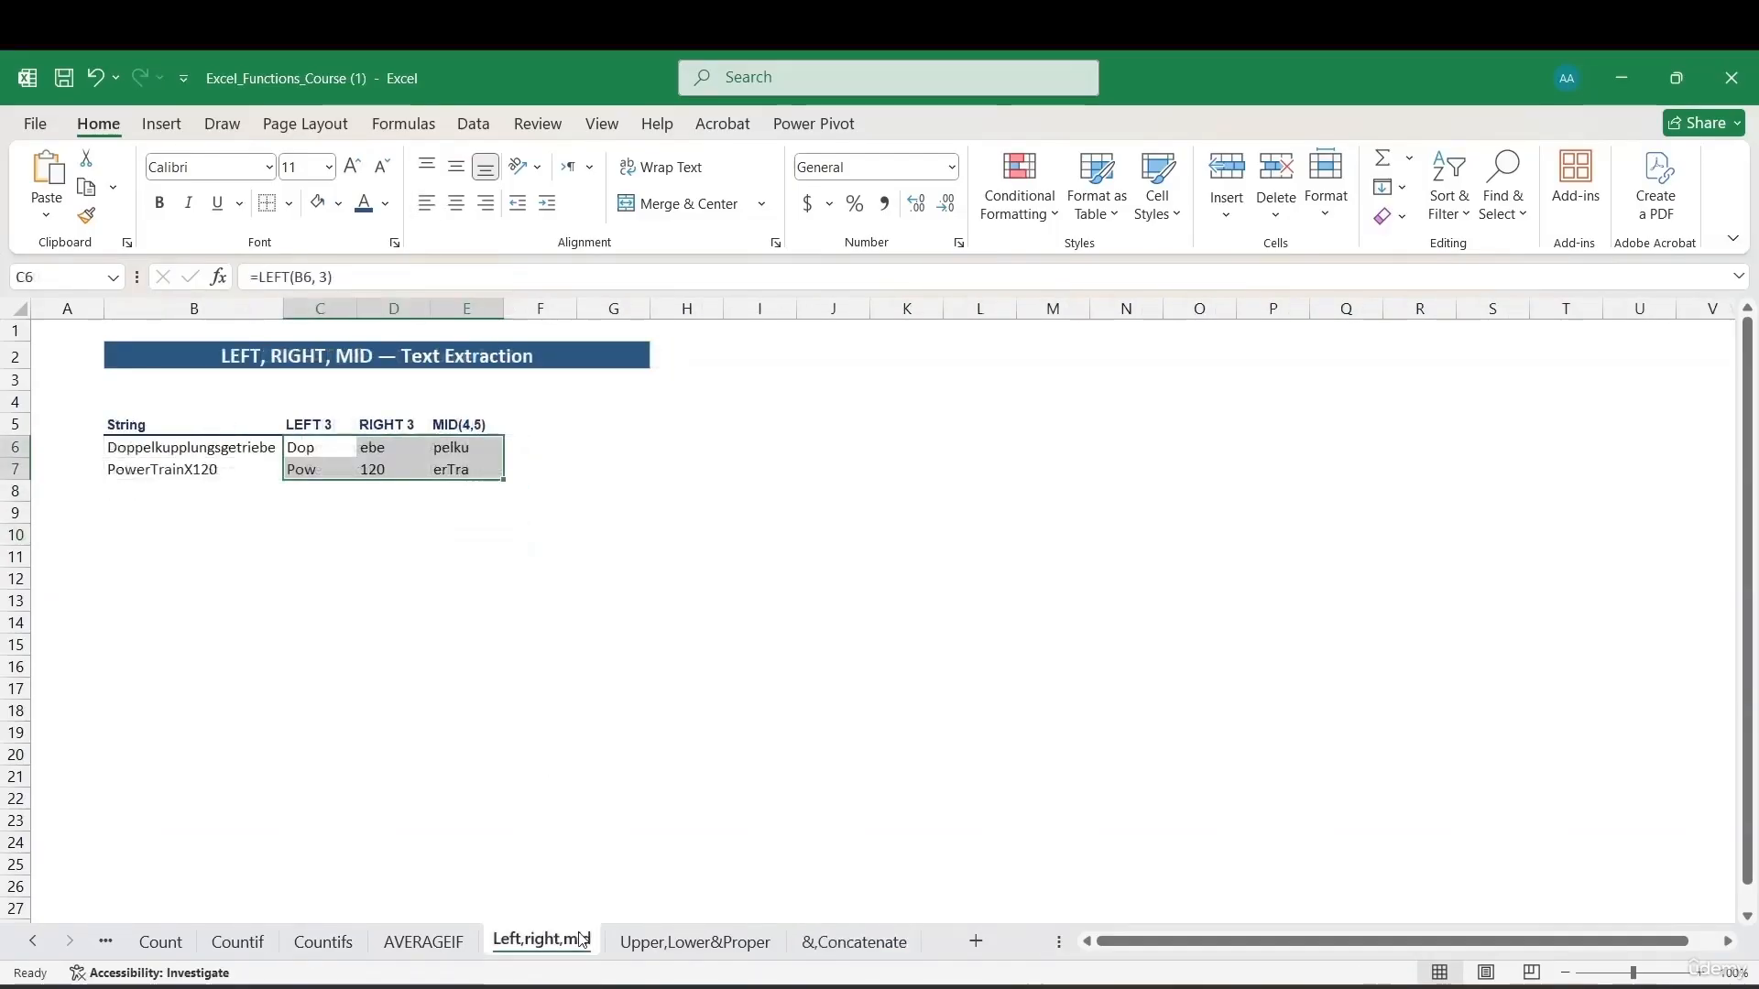
click(724, 947)
click(845, 953)
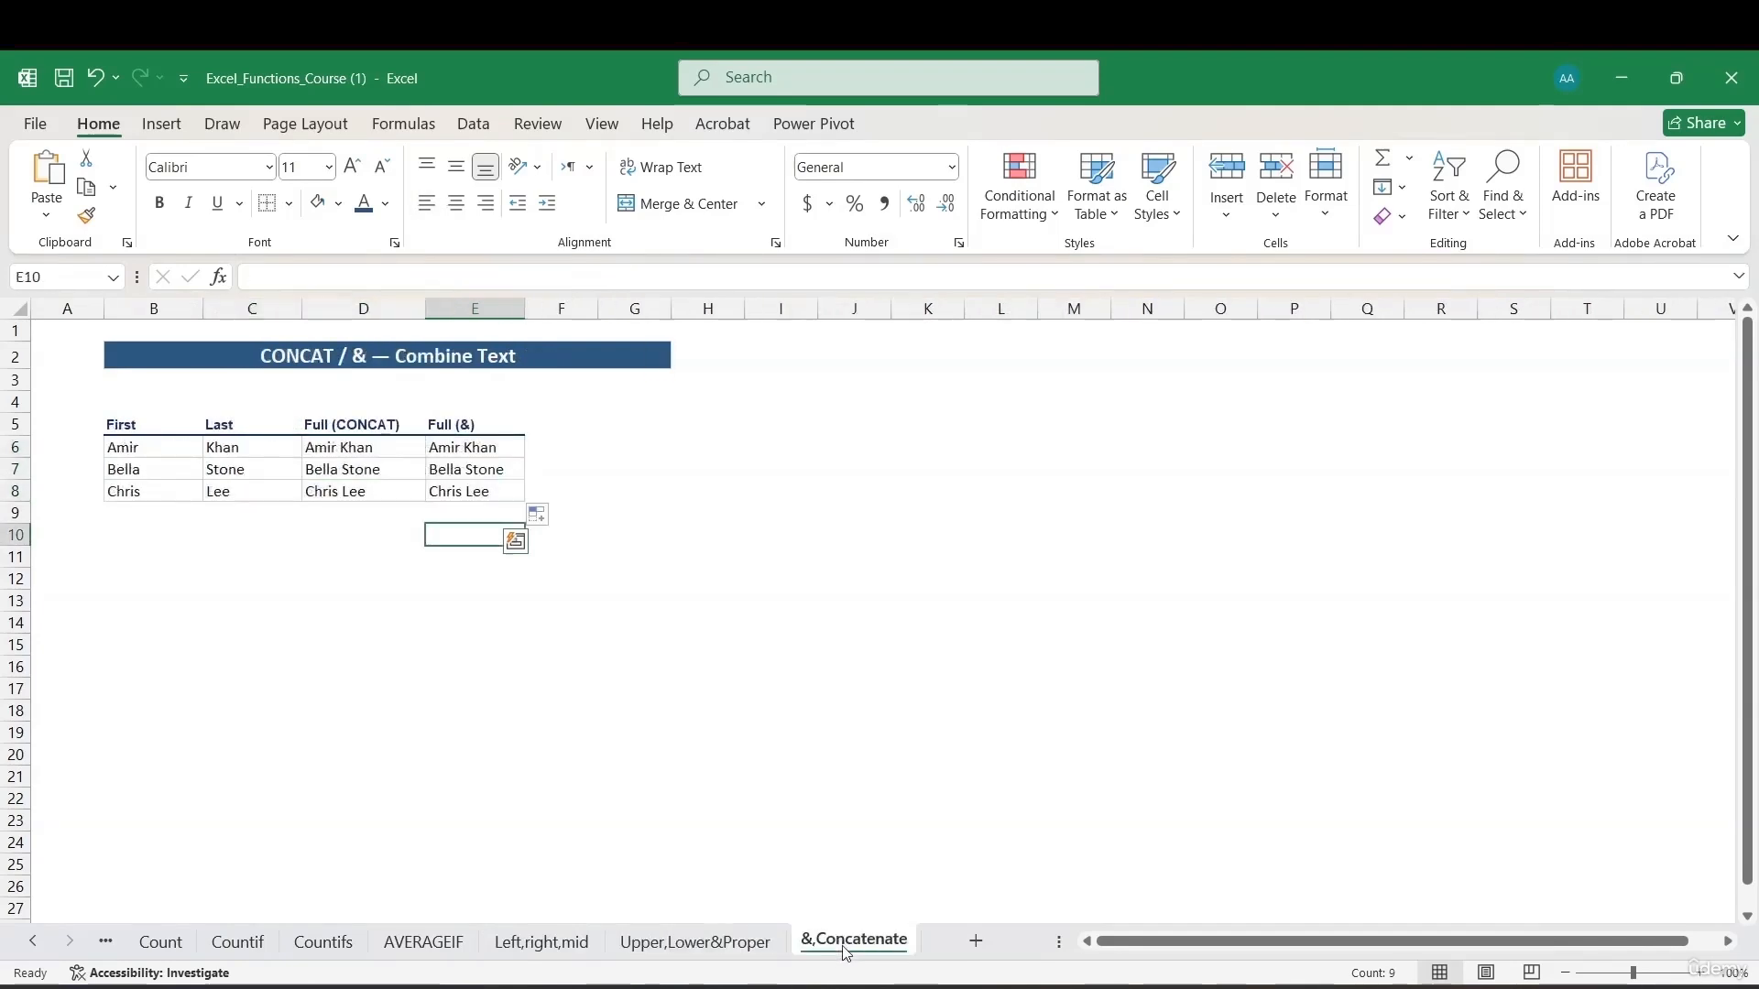
click(654, 947)
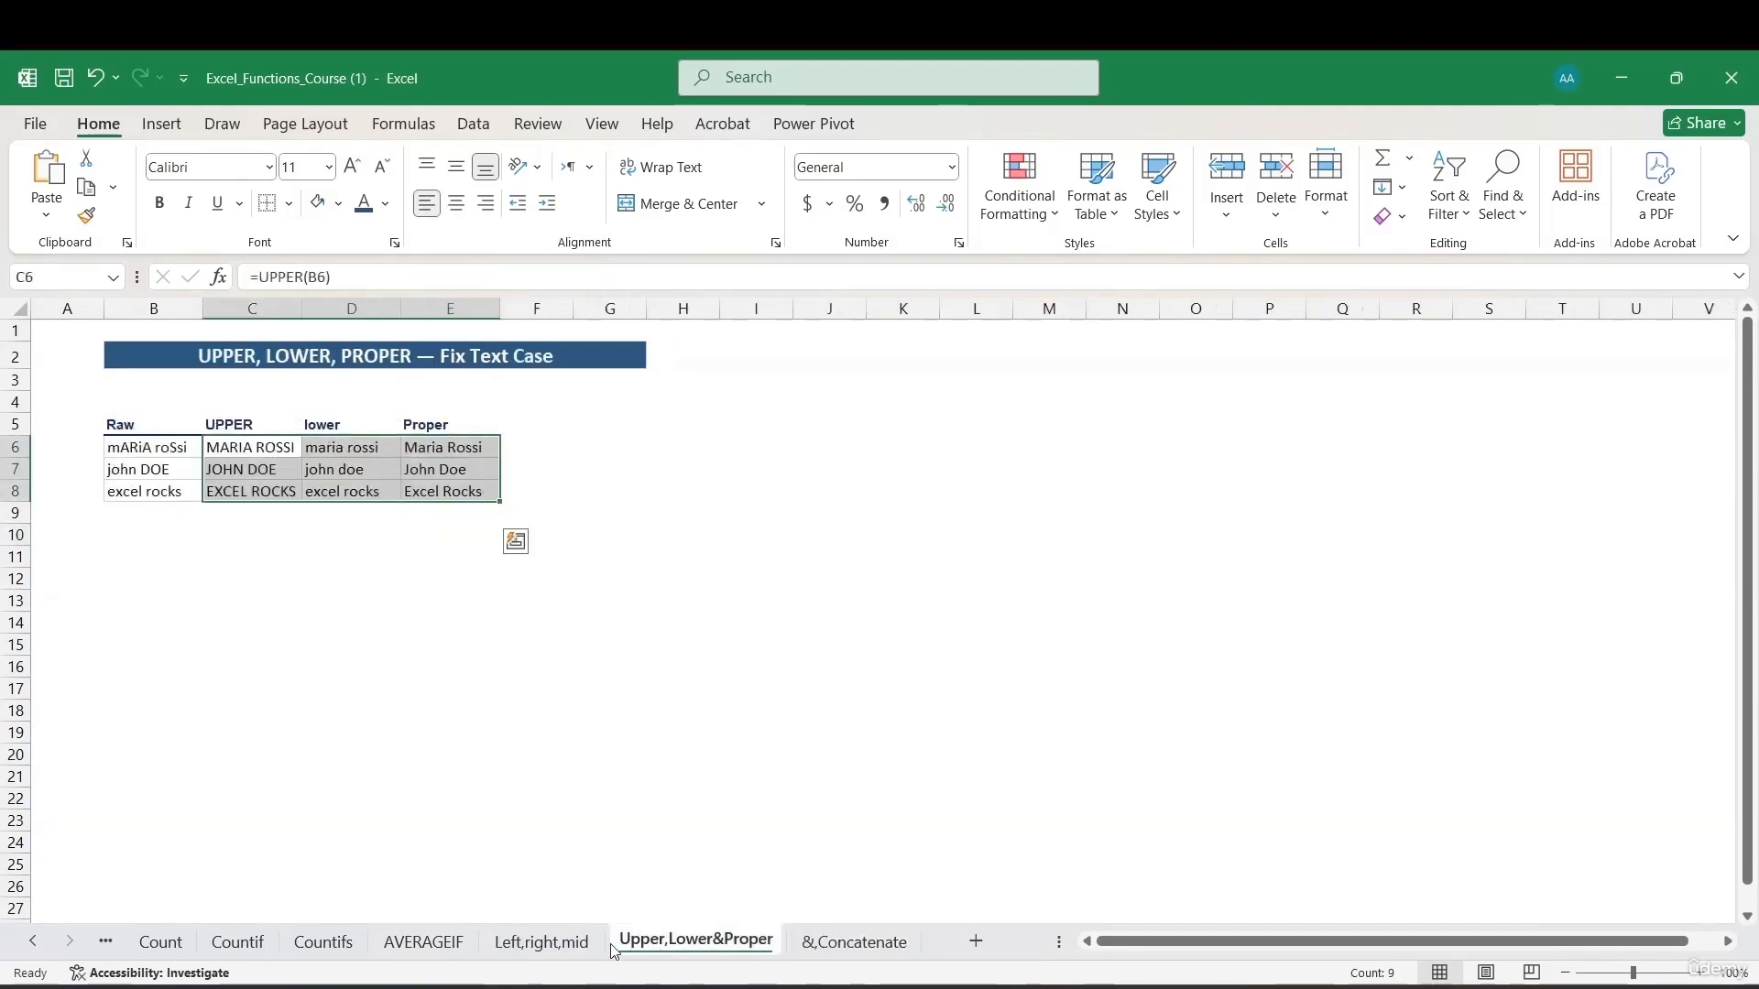
click(542, 944)
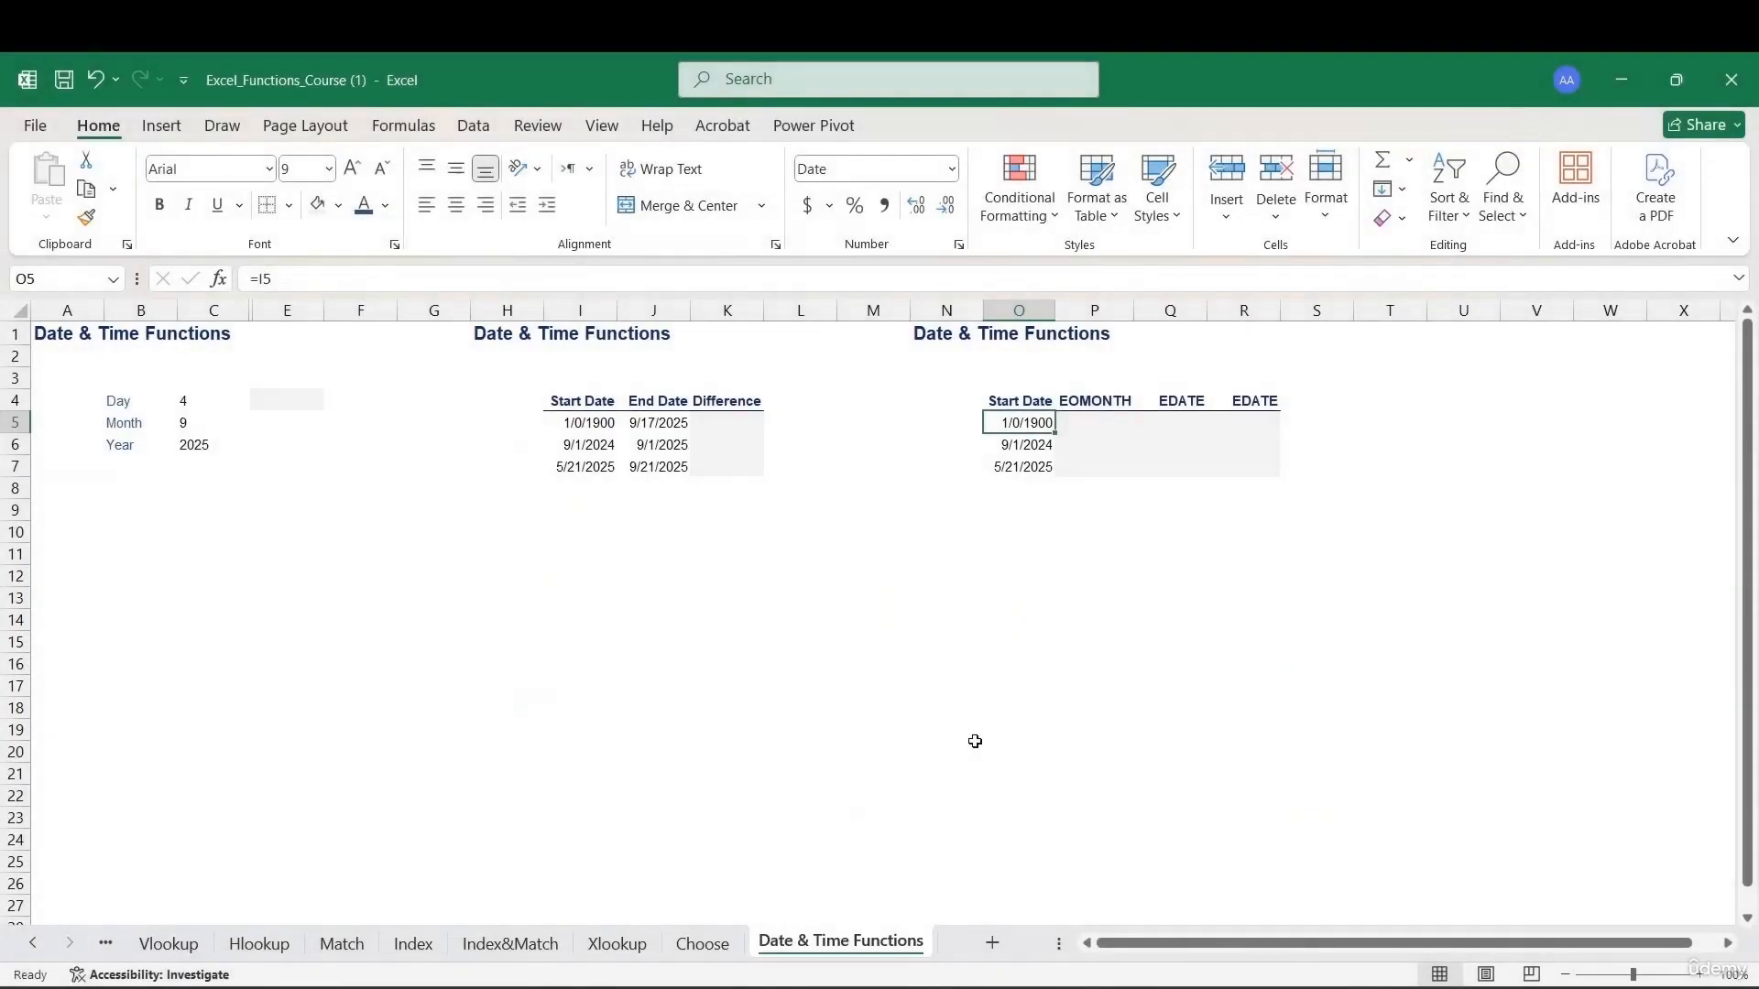
Examine the Day, Month and Year inputs in C4:C6 and the empty result cell E4 on the Date & Time Functions sheet.
click(171, 400)
click(166, 337)
double_click(72, 336)
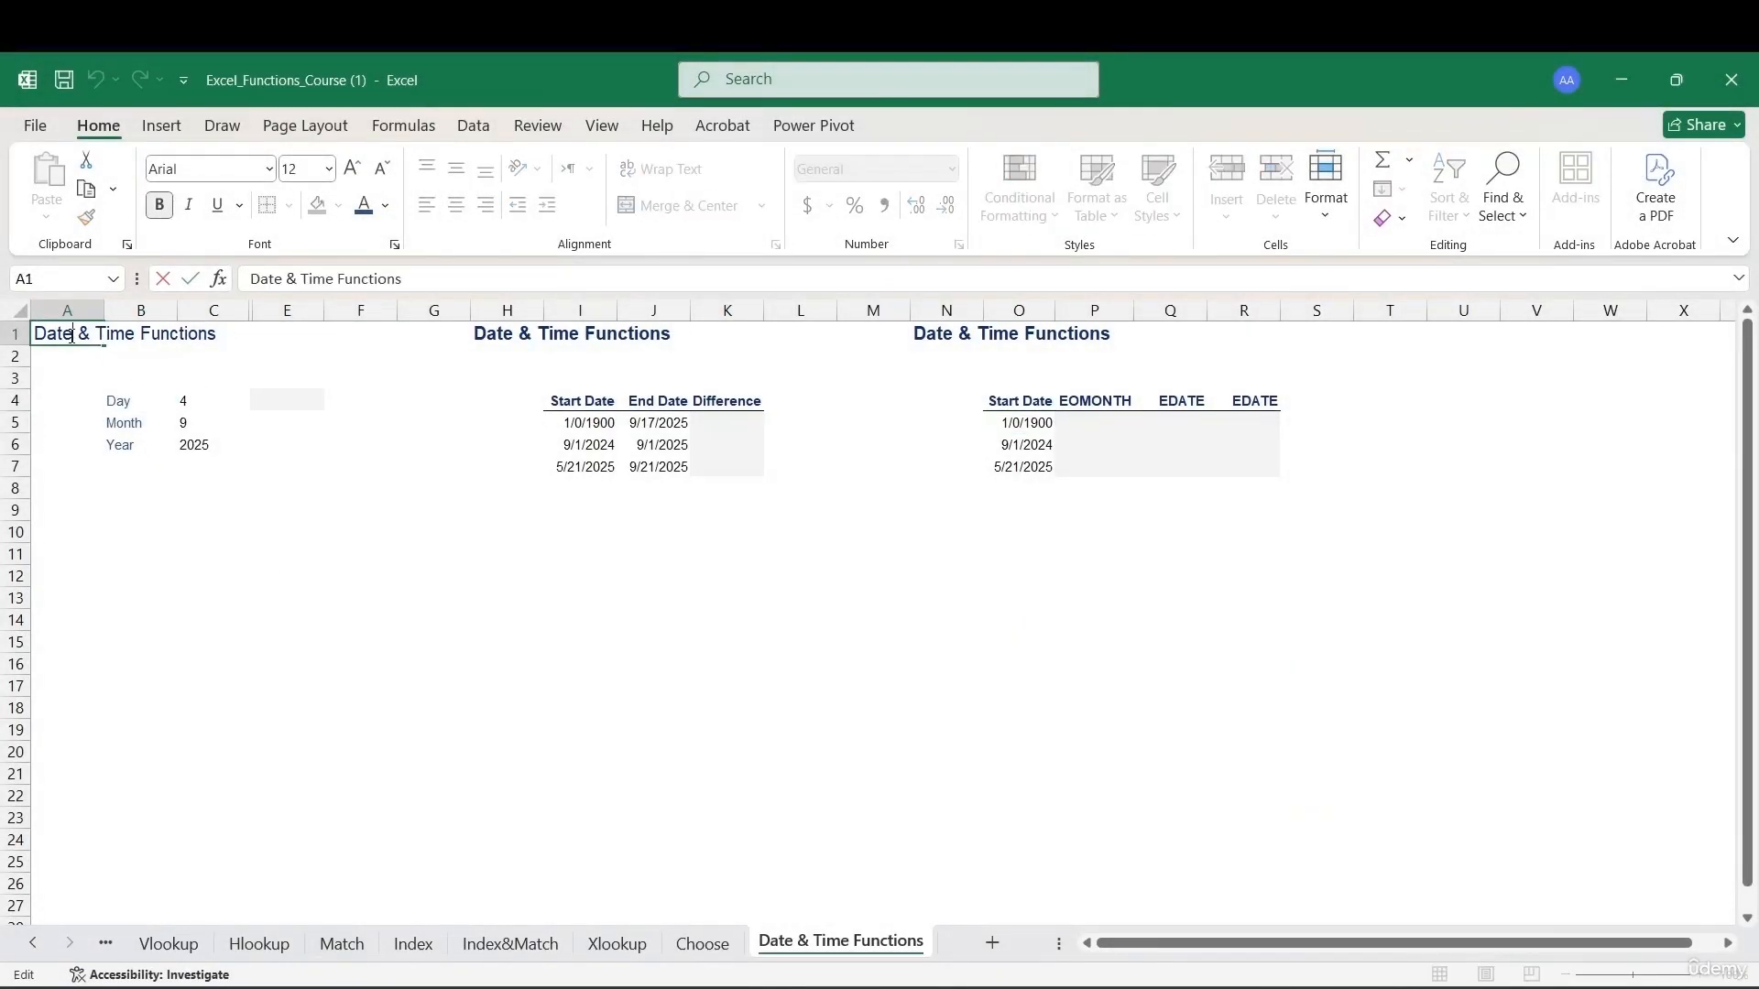
triple_click(72, 336)
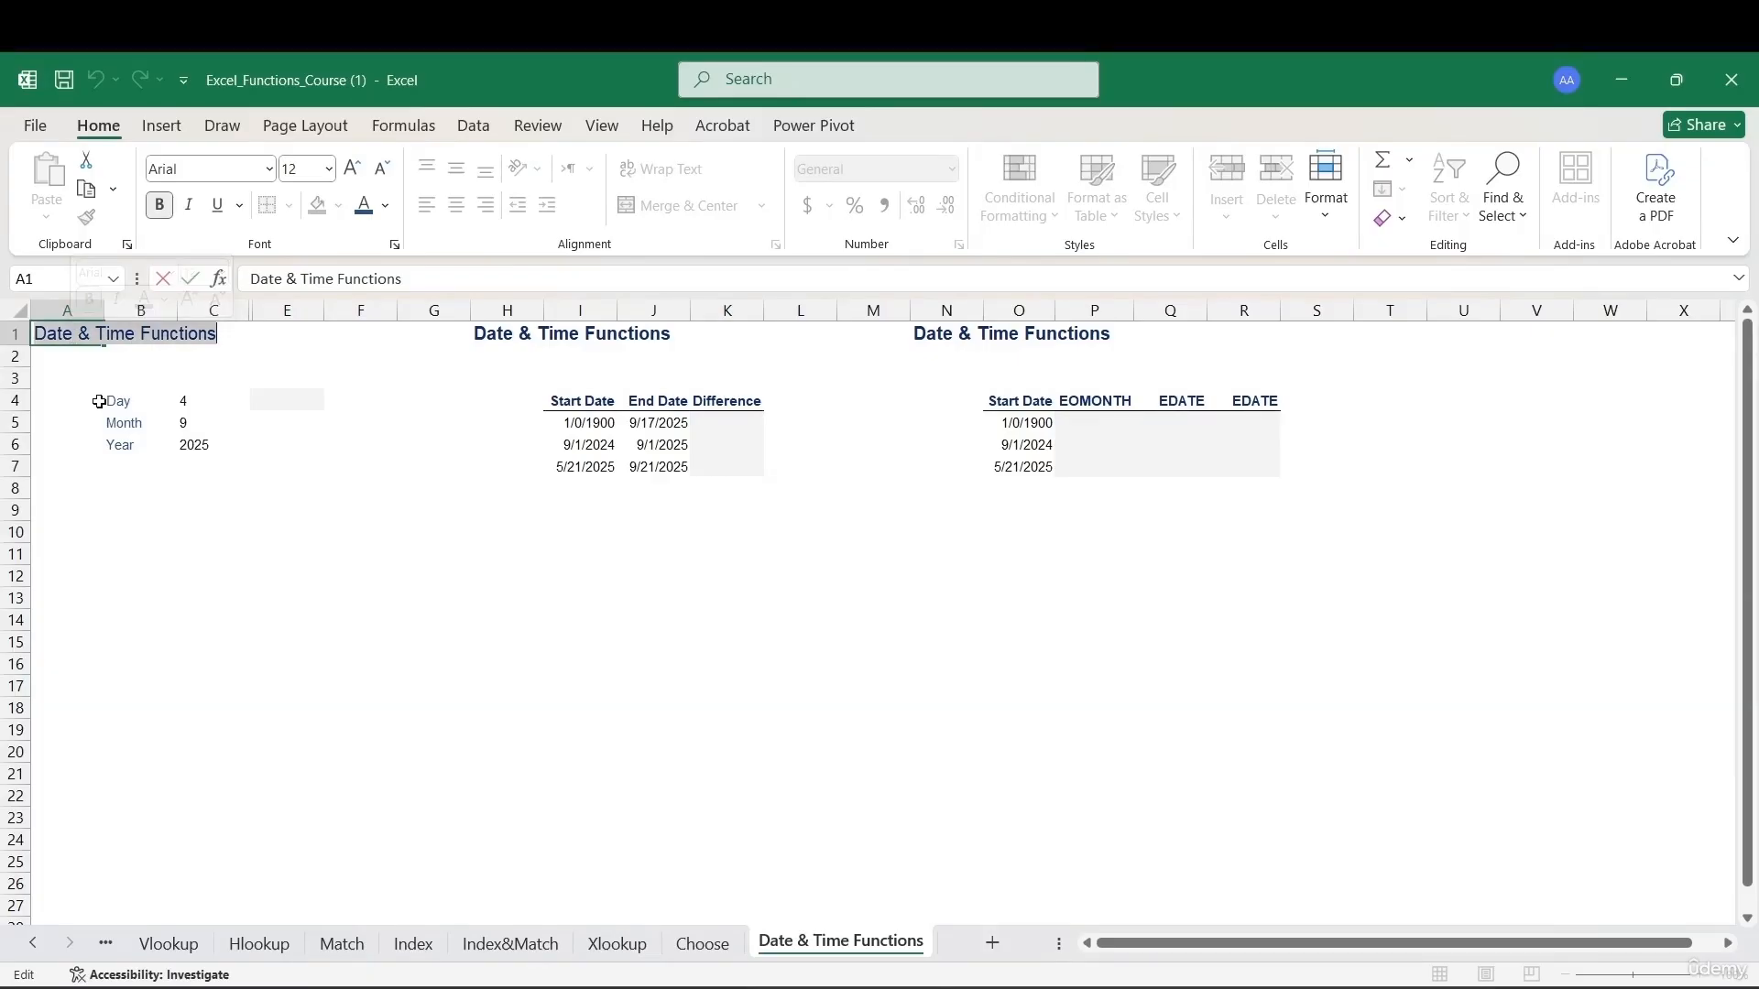
key(Escape)
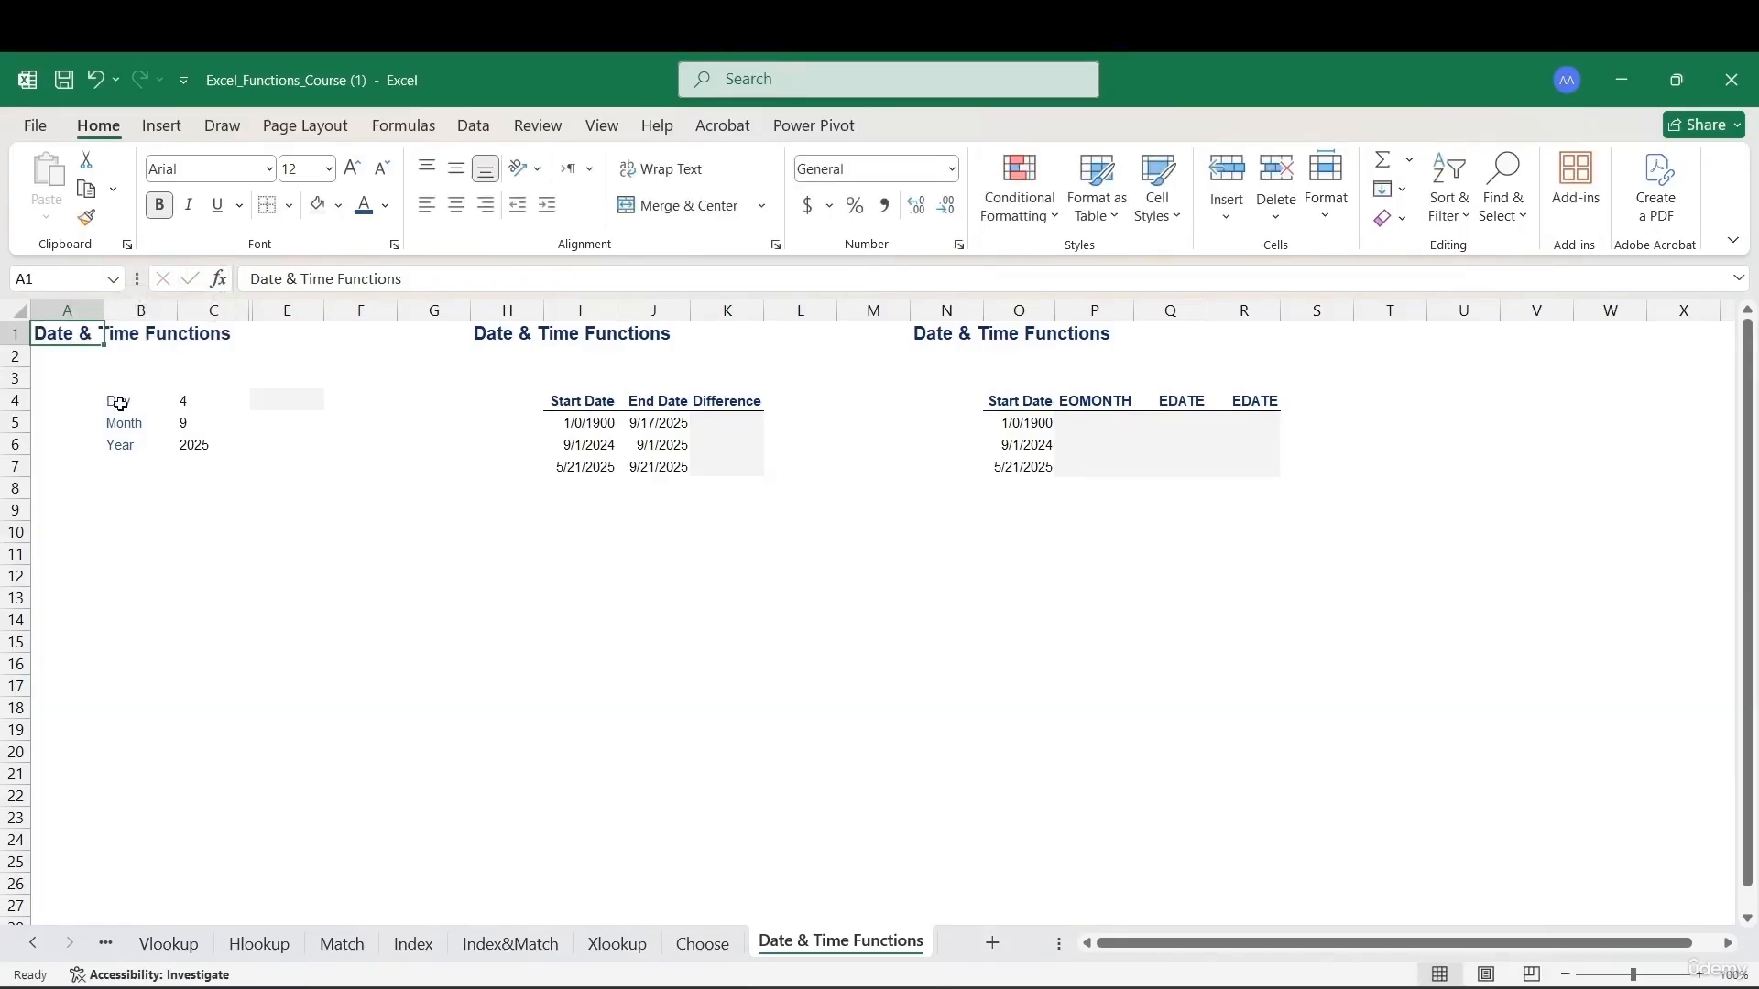
click(120, 404)
click(186, 408)
click(208, 425)
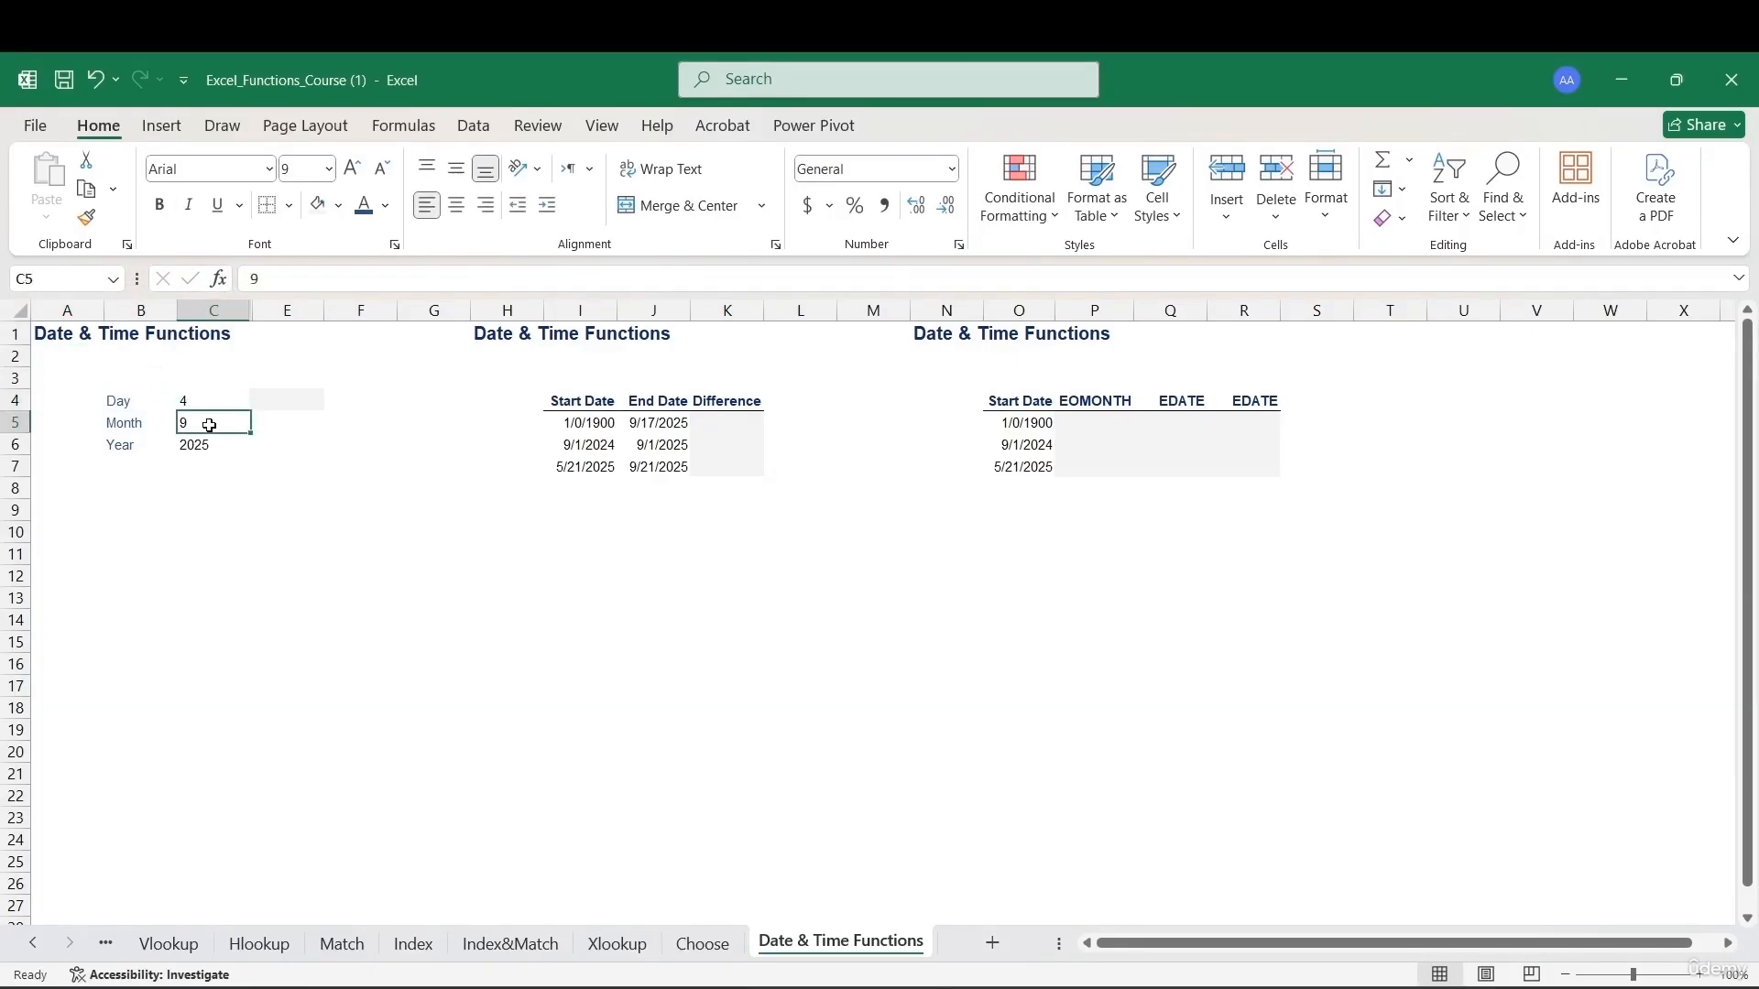
click(217, 445)
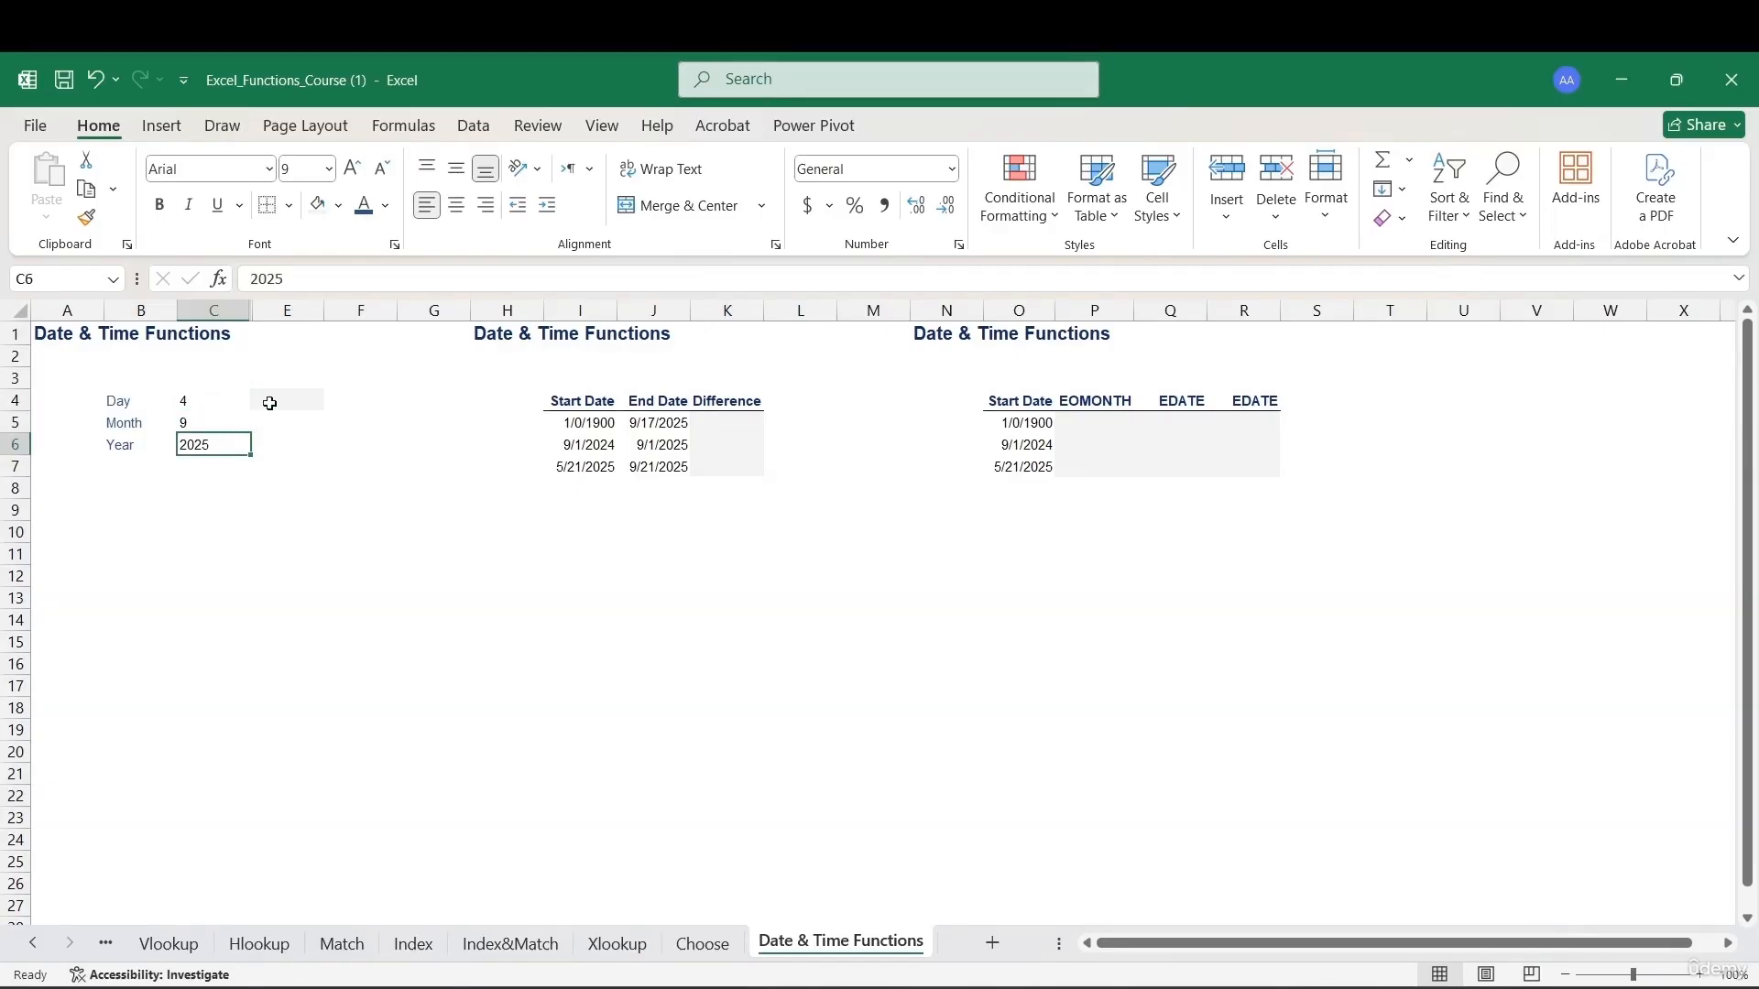
click(269, 402)
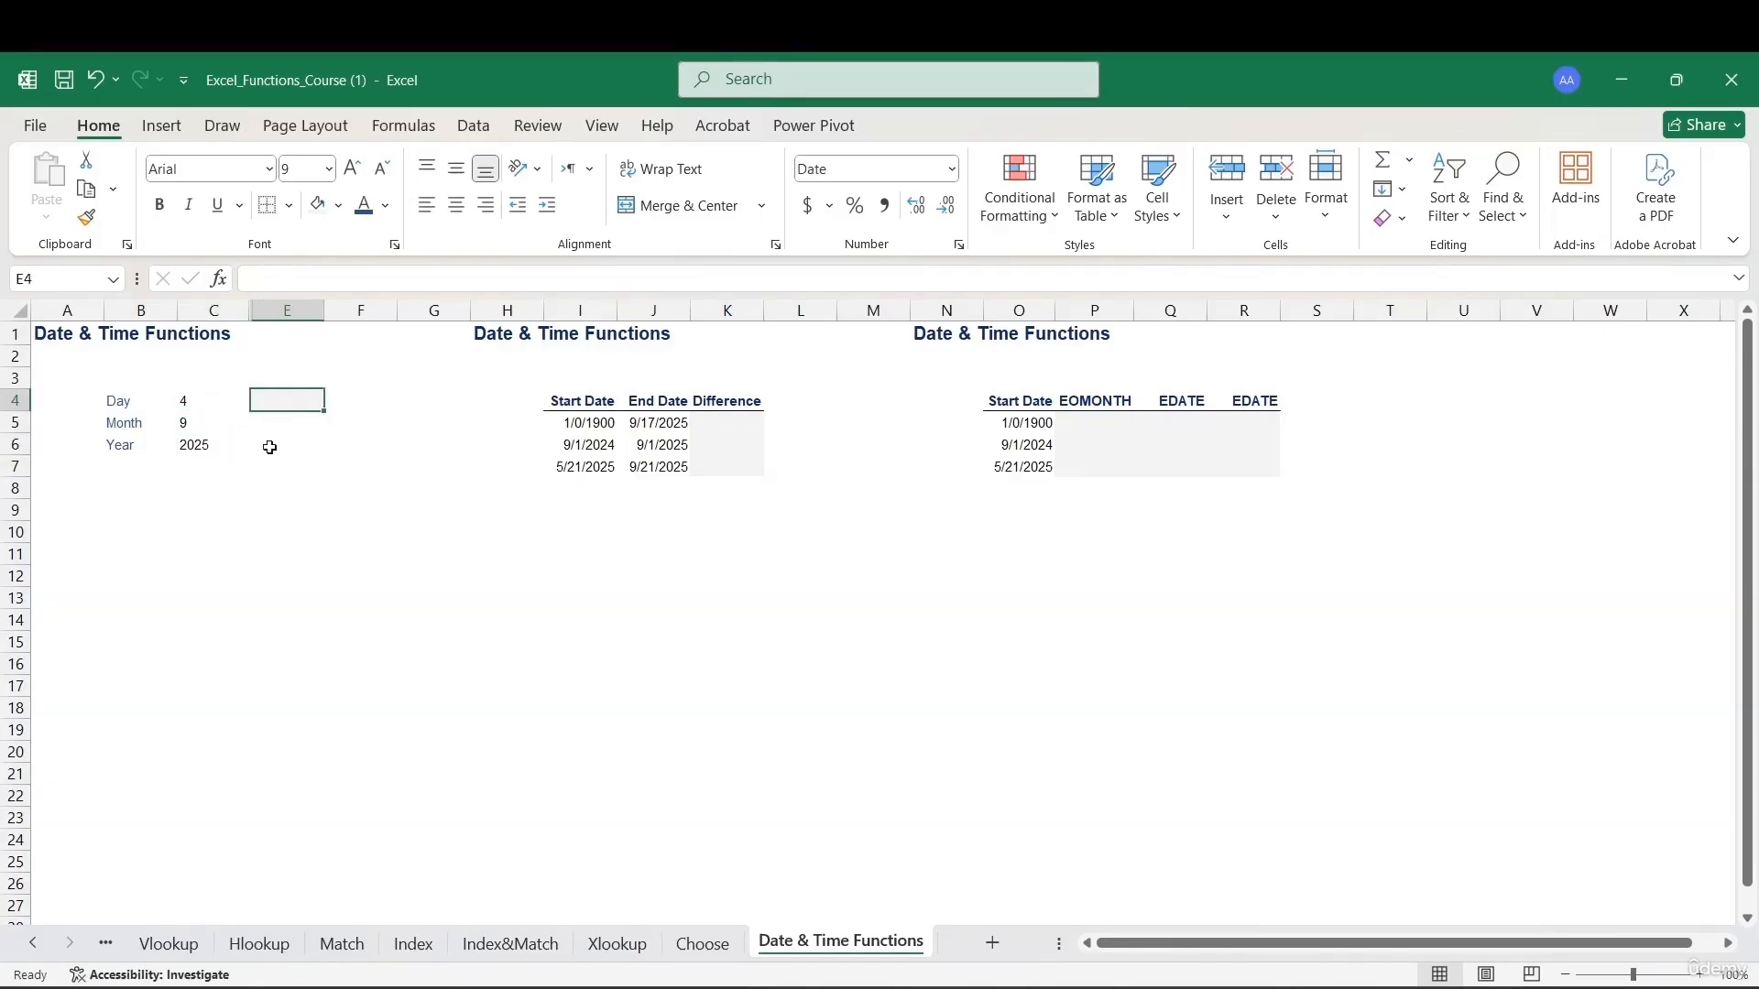
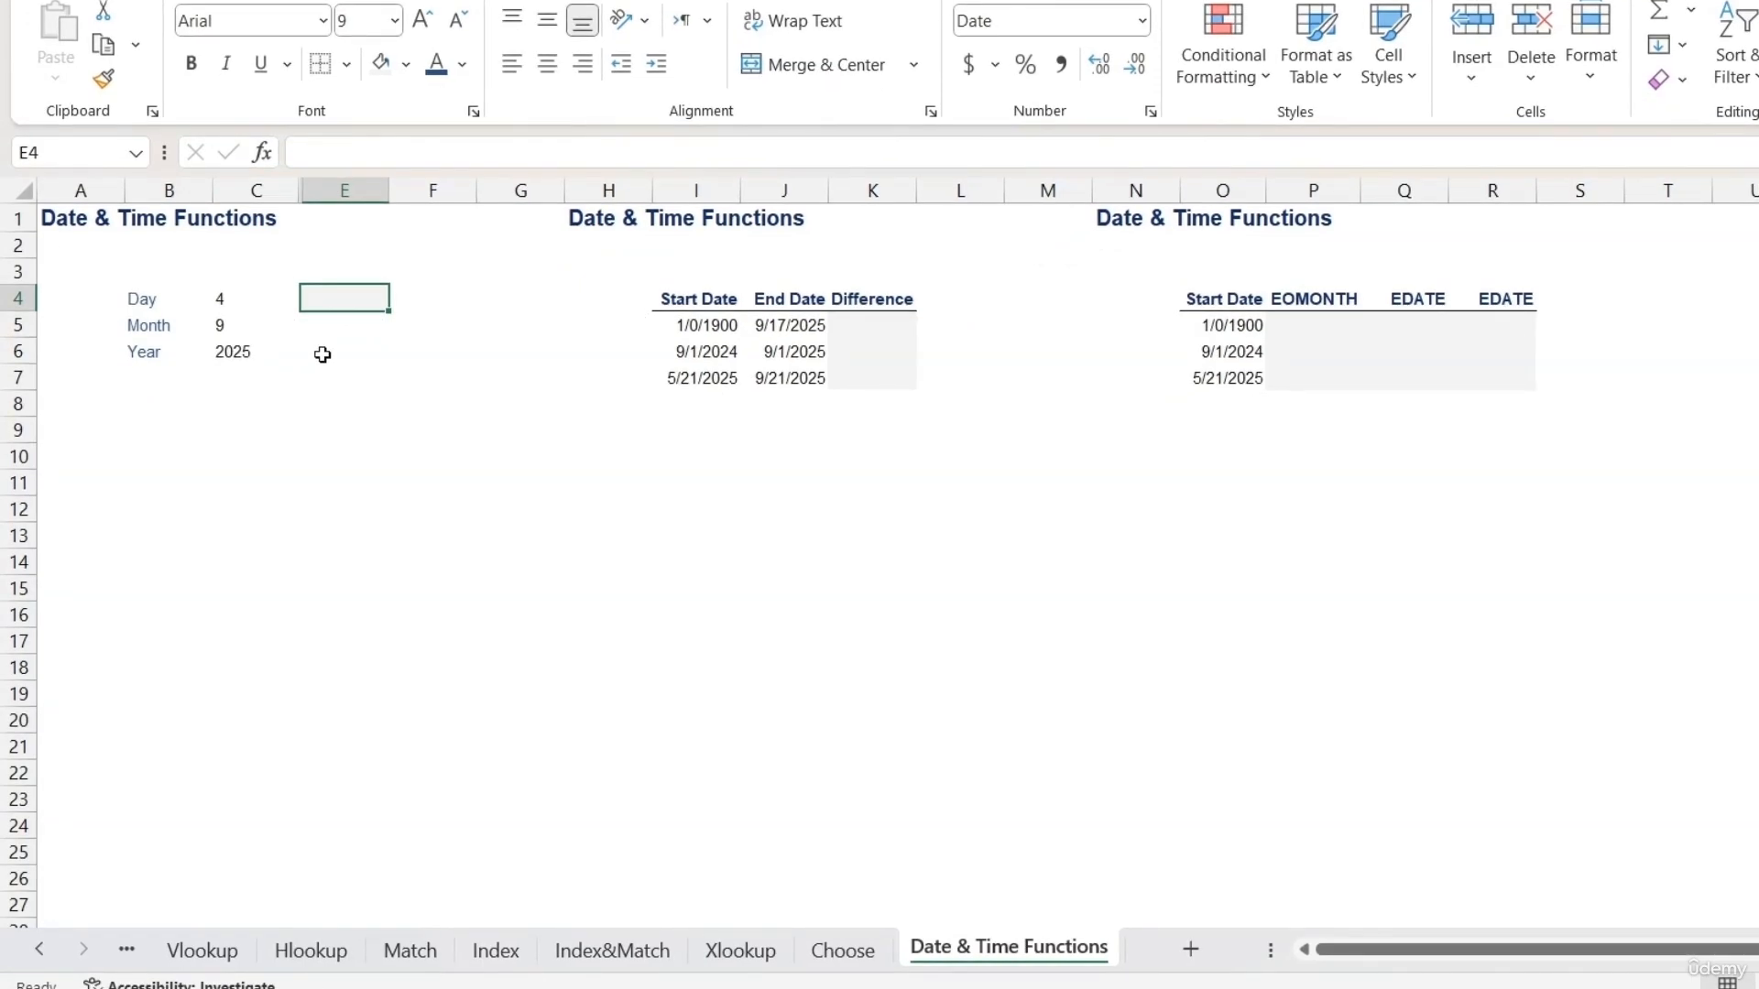
click(228, 309)
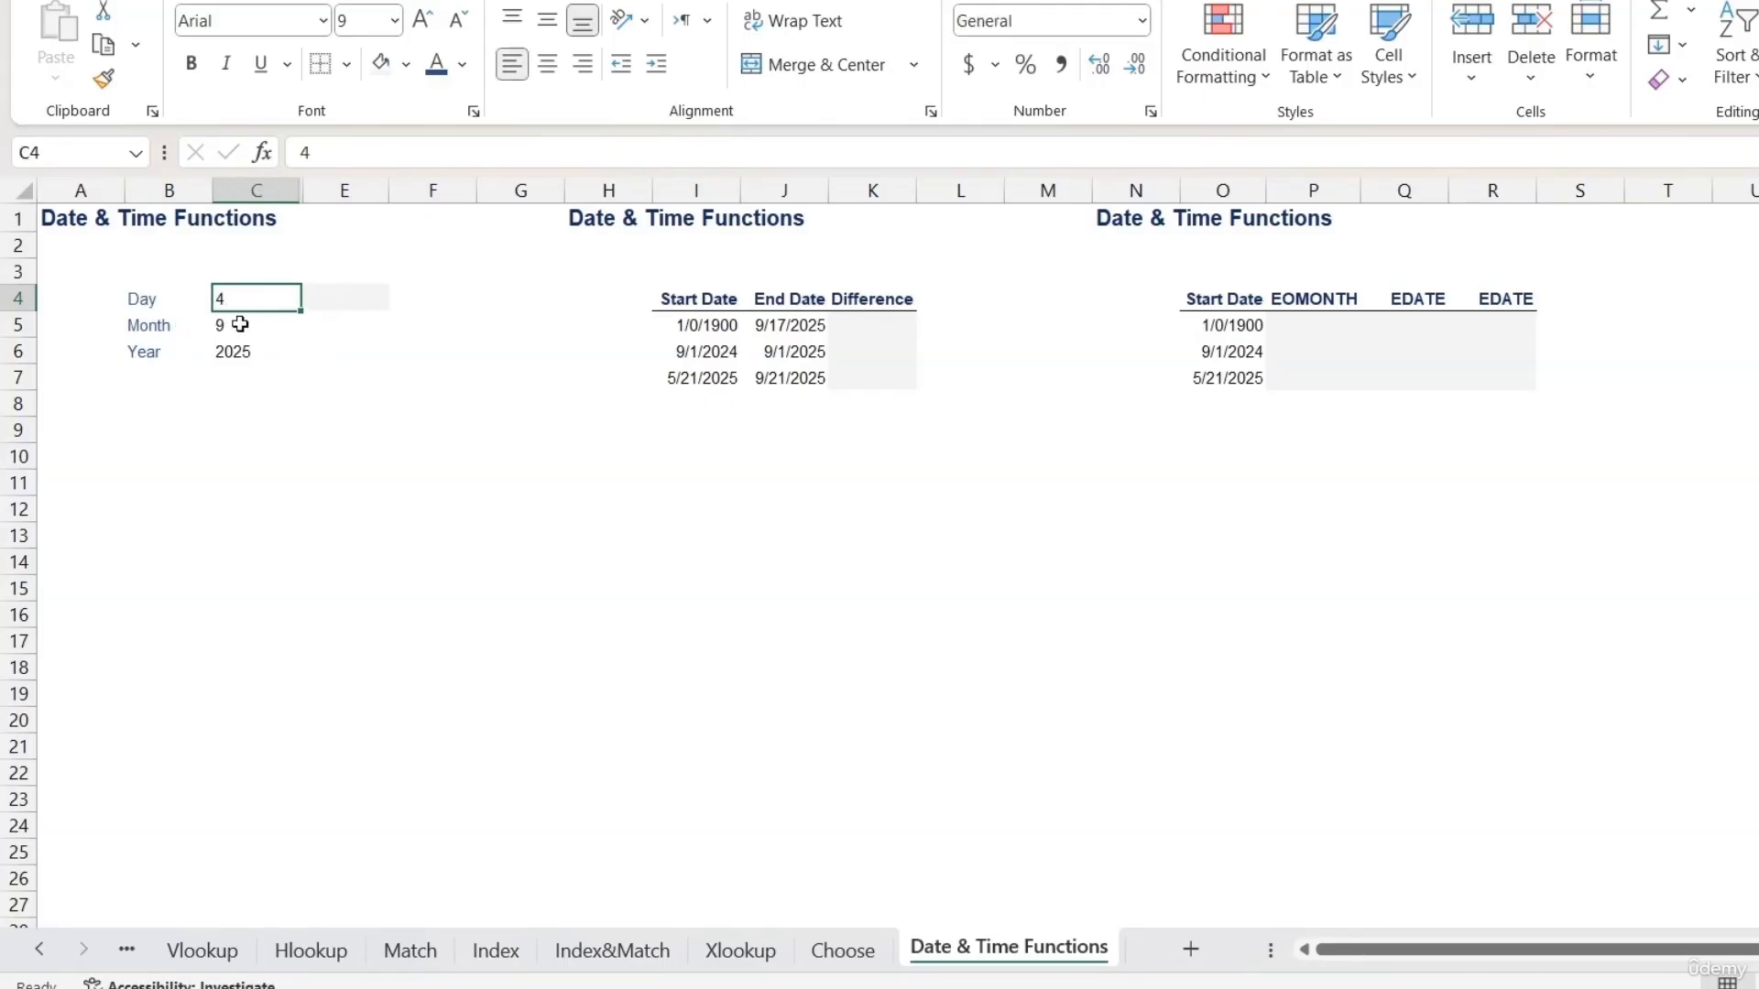
click(247, 327)
click(280, 350)
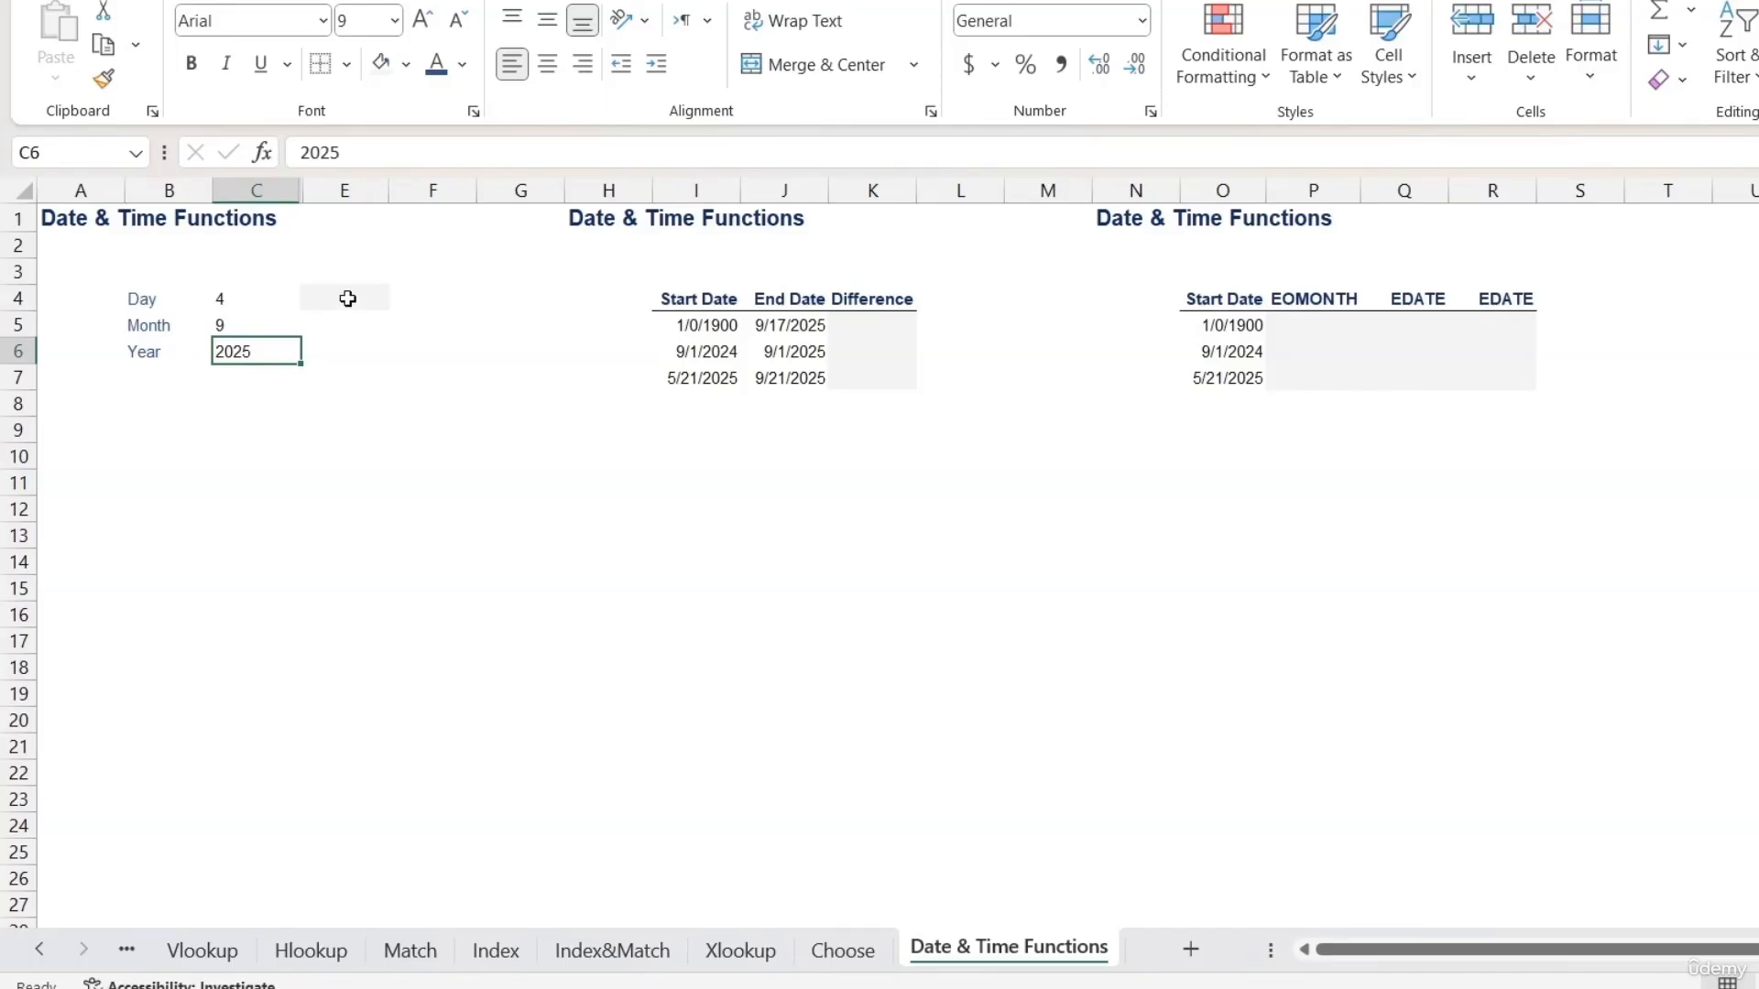
Build a date from the year, month and day cells by entering =DATE(C6,C5,C4) in E4.
click(348, 299)
text(=date)
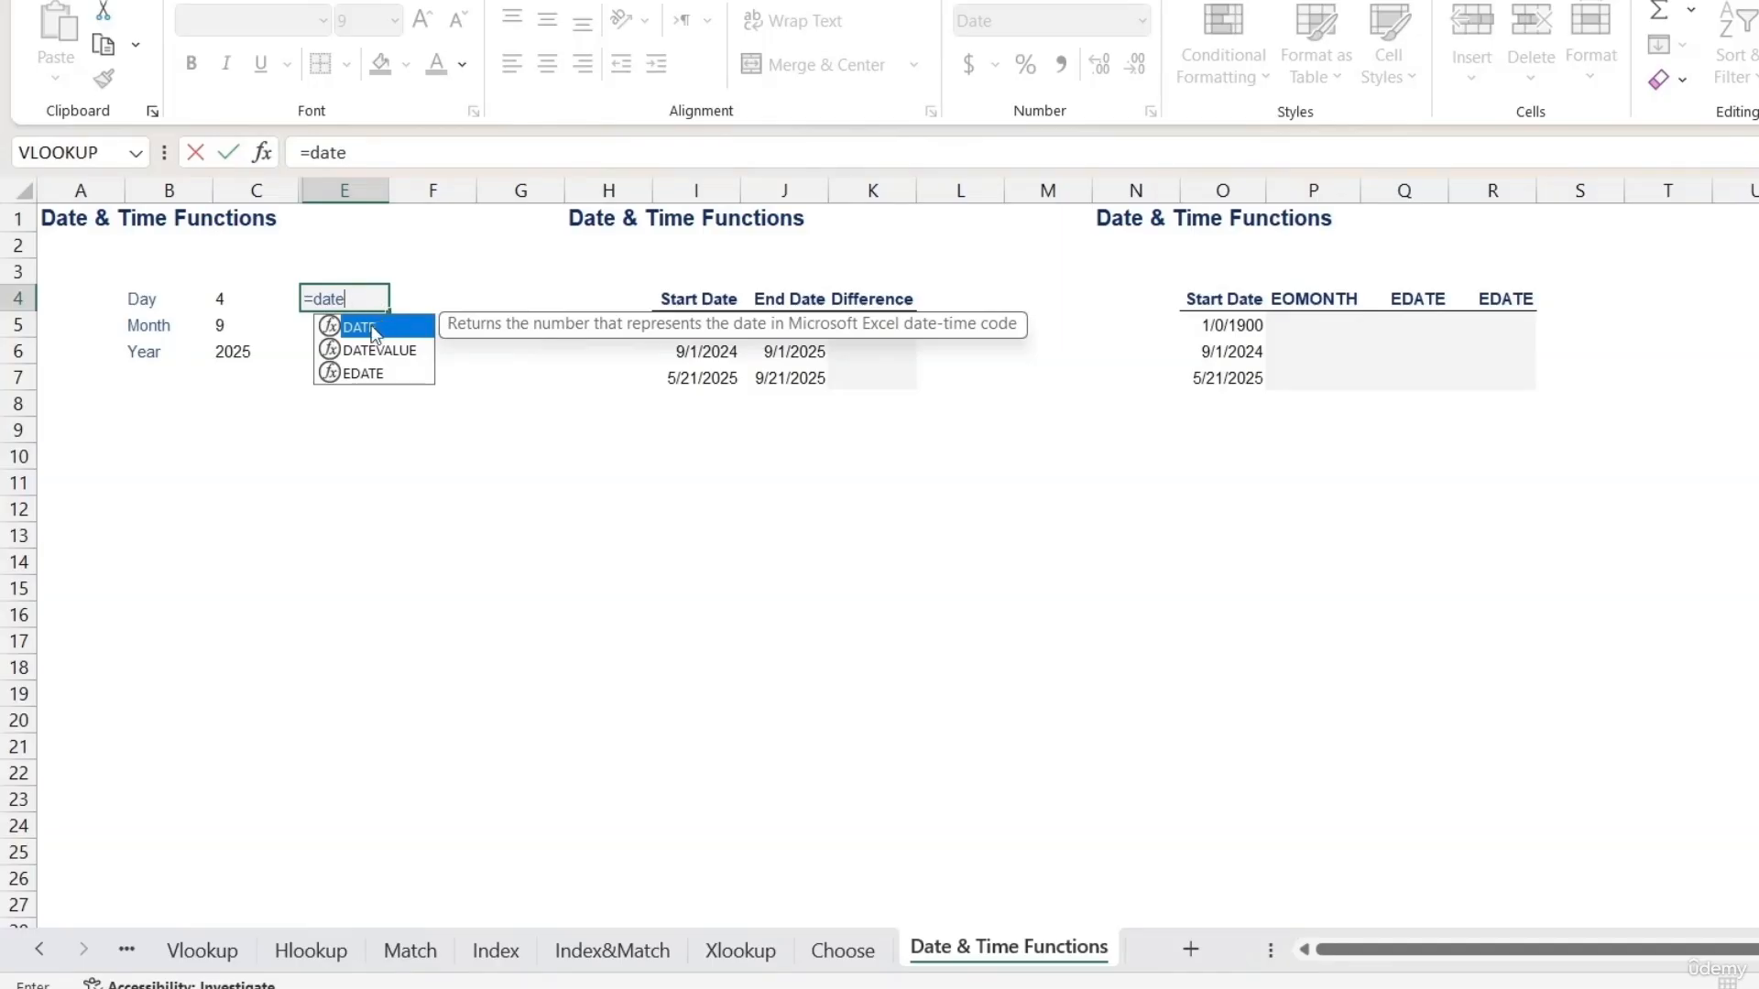
double_click(373, 327)
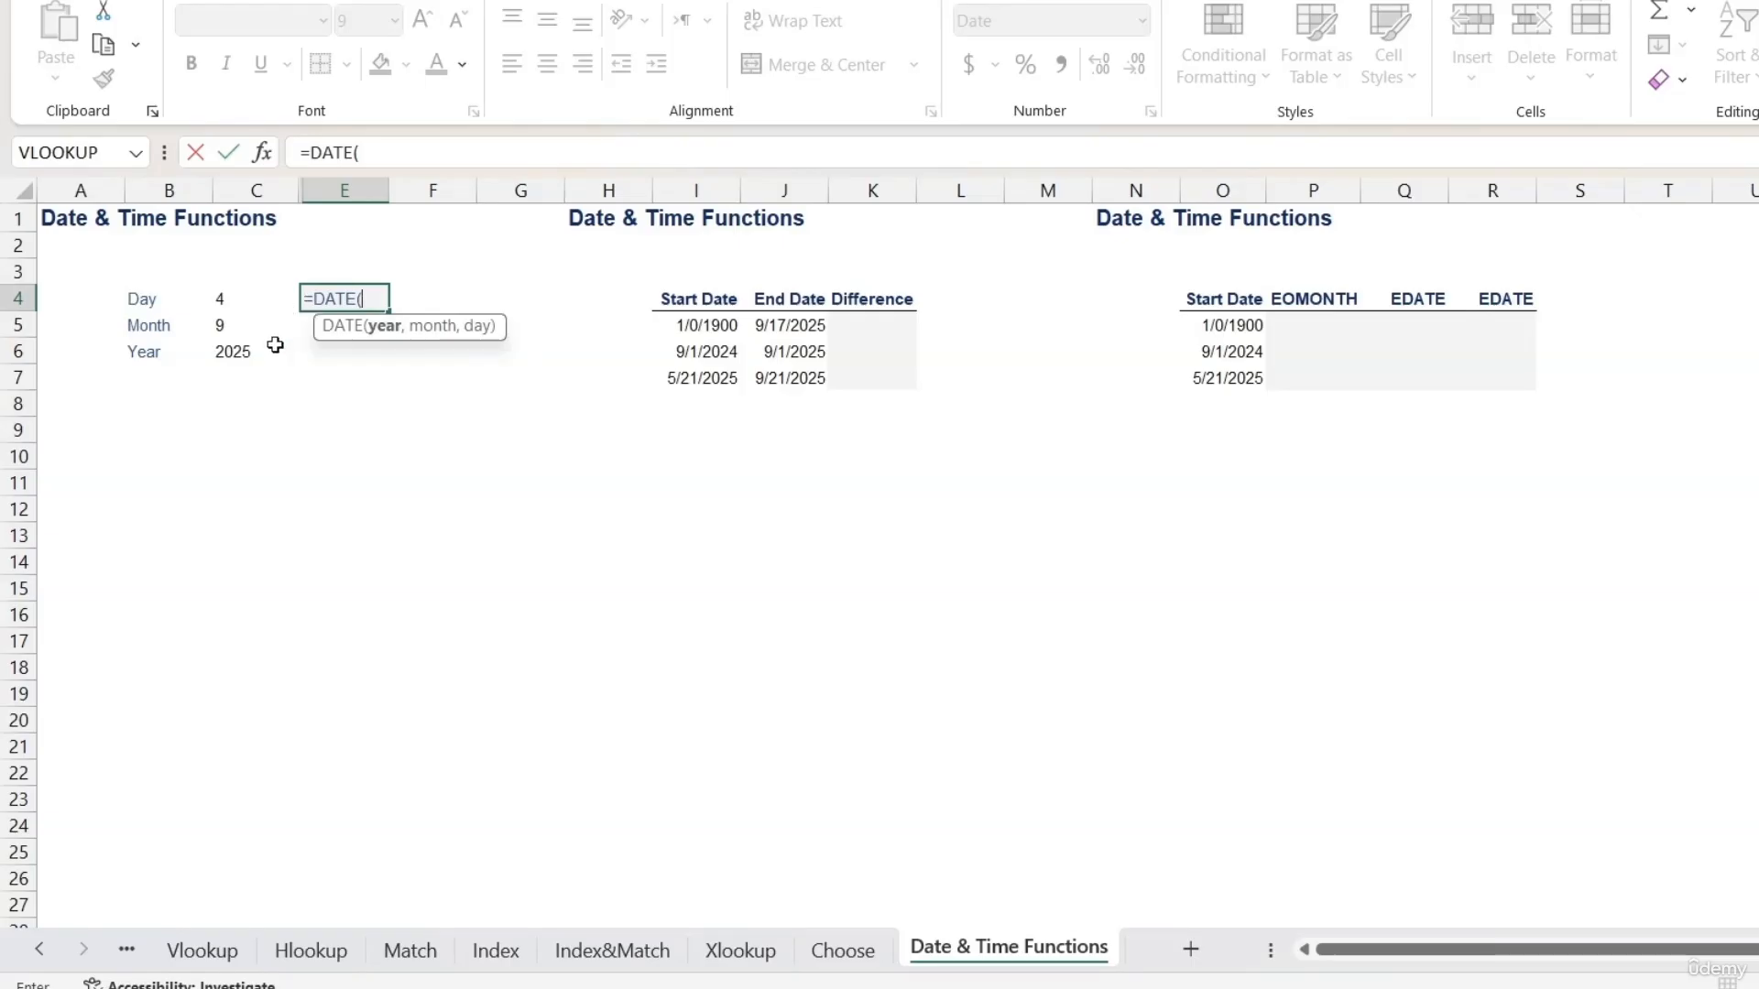
click(244, 351)
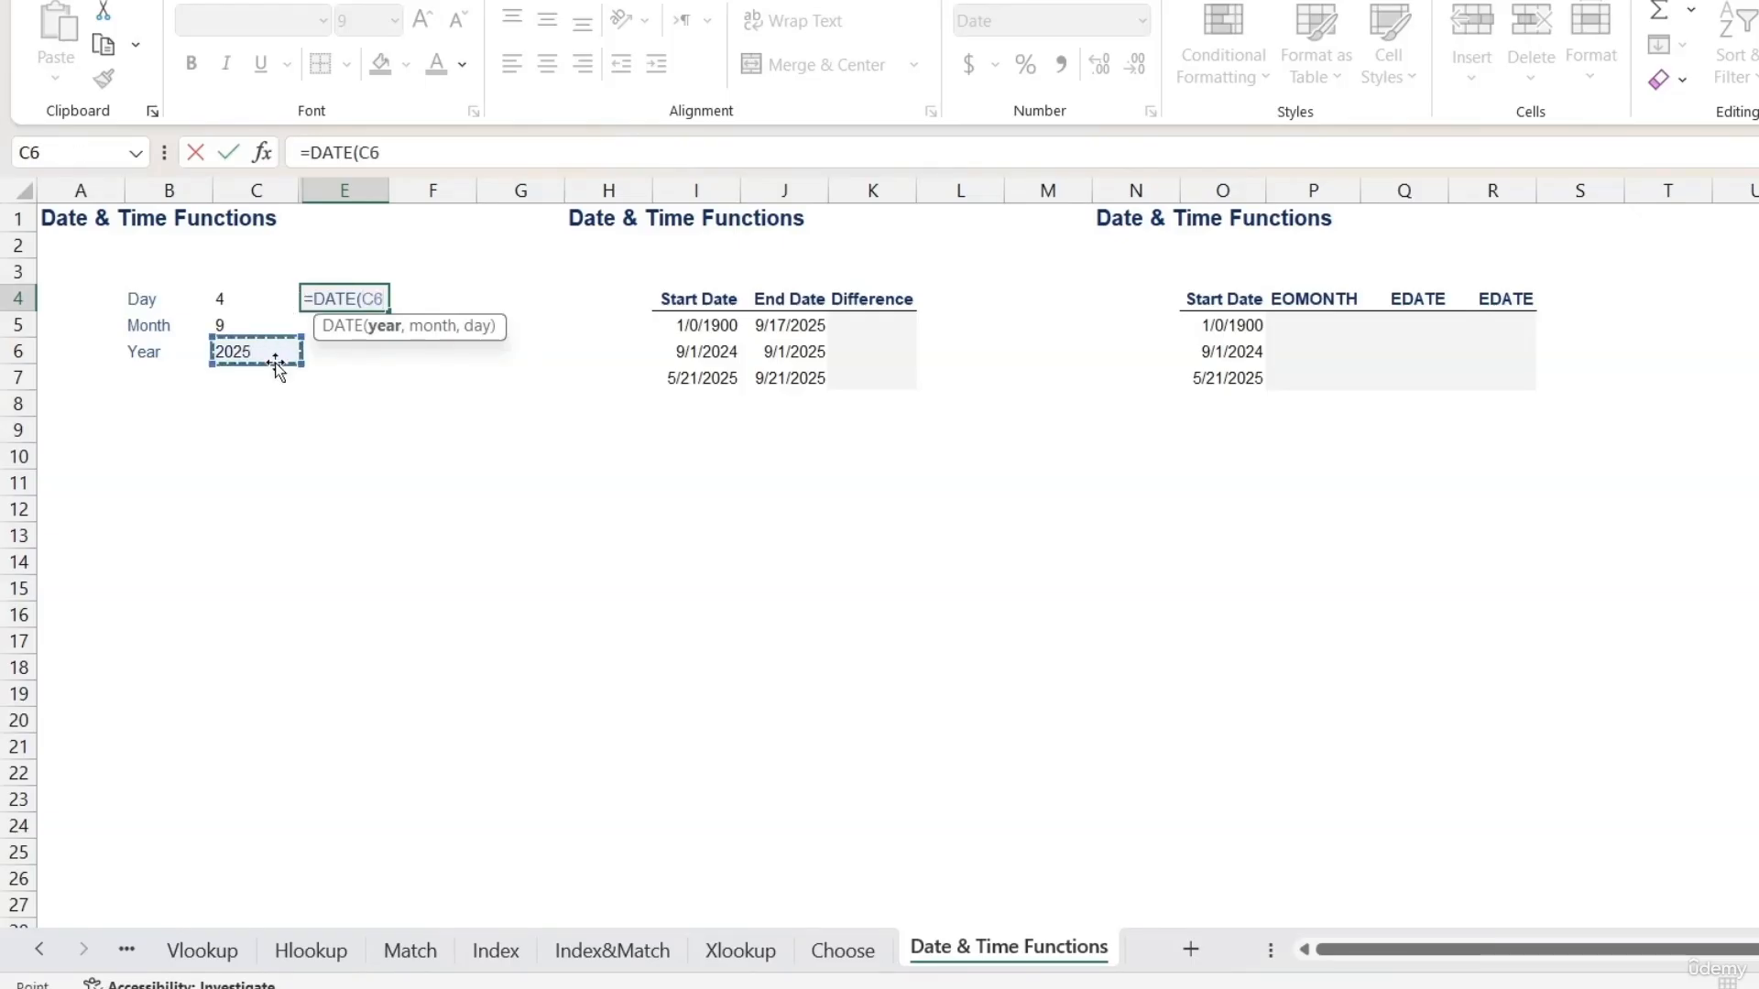
text(,)
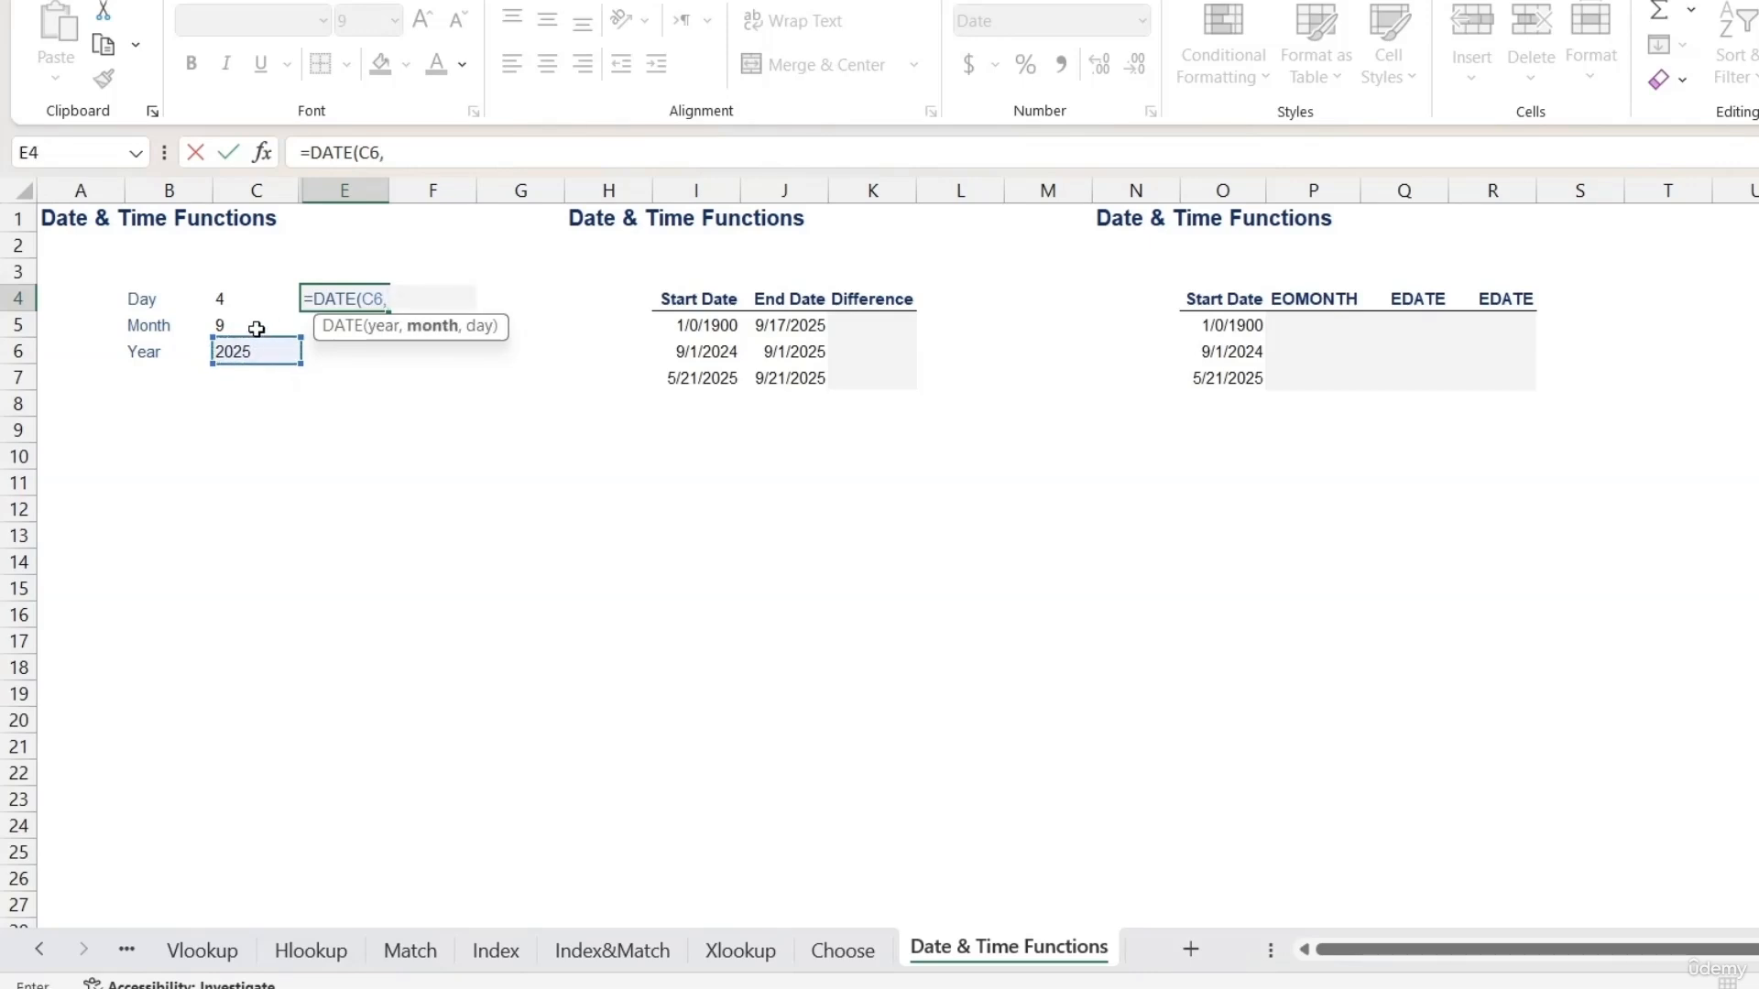
click(256, 327)
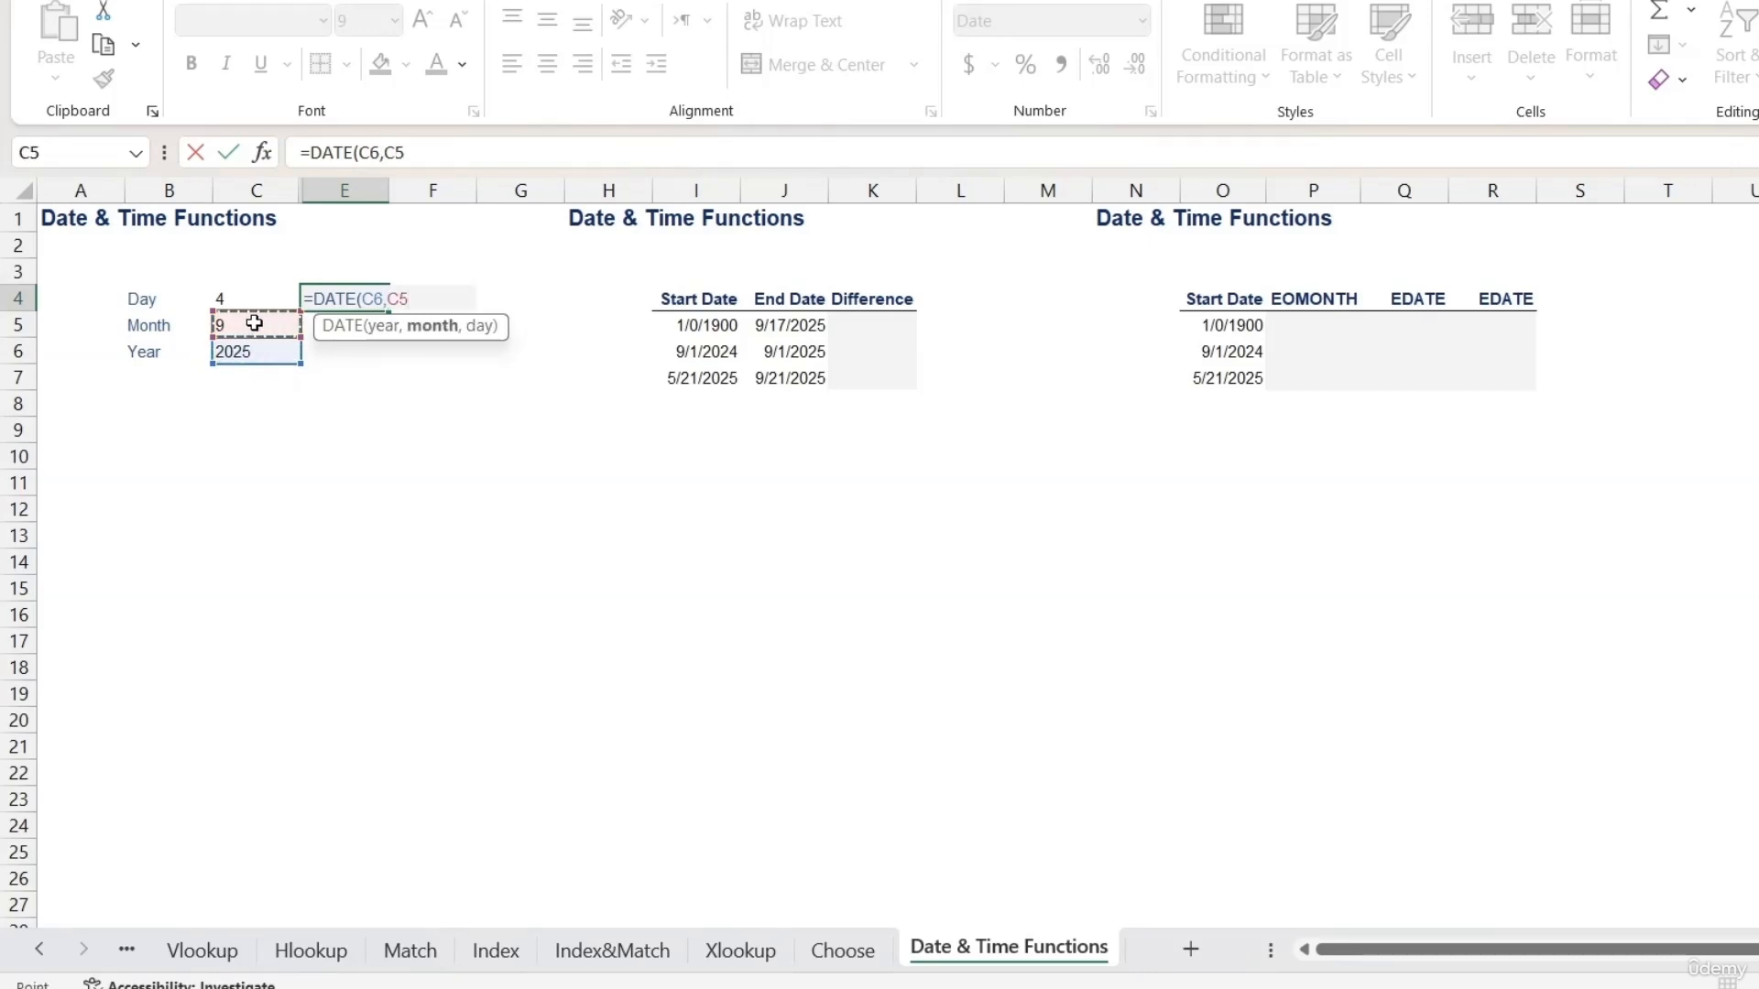
text(,)
click(255, 303)
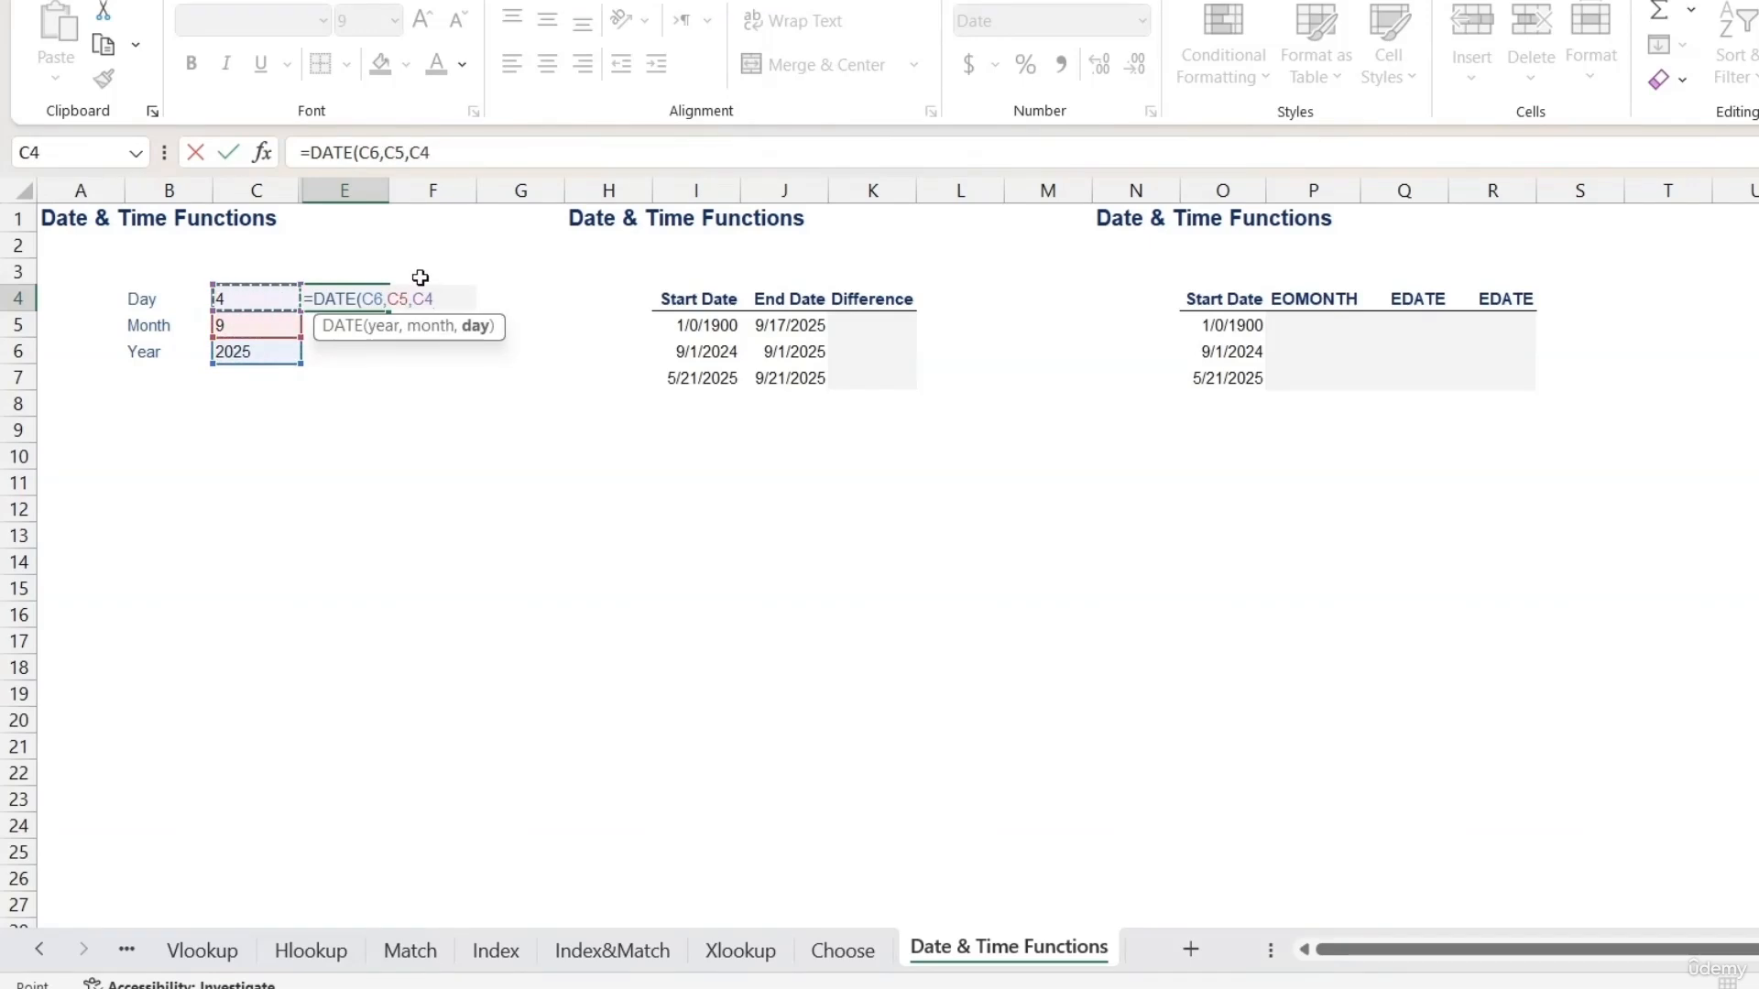
text())
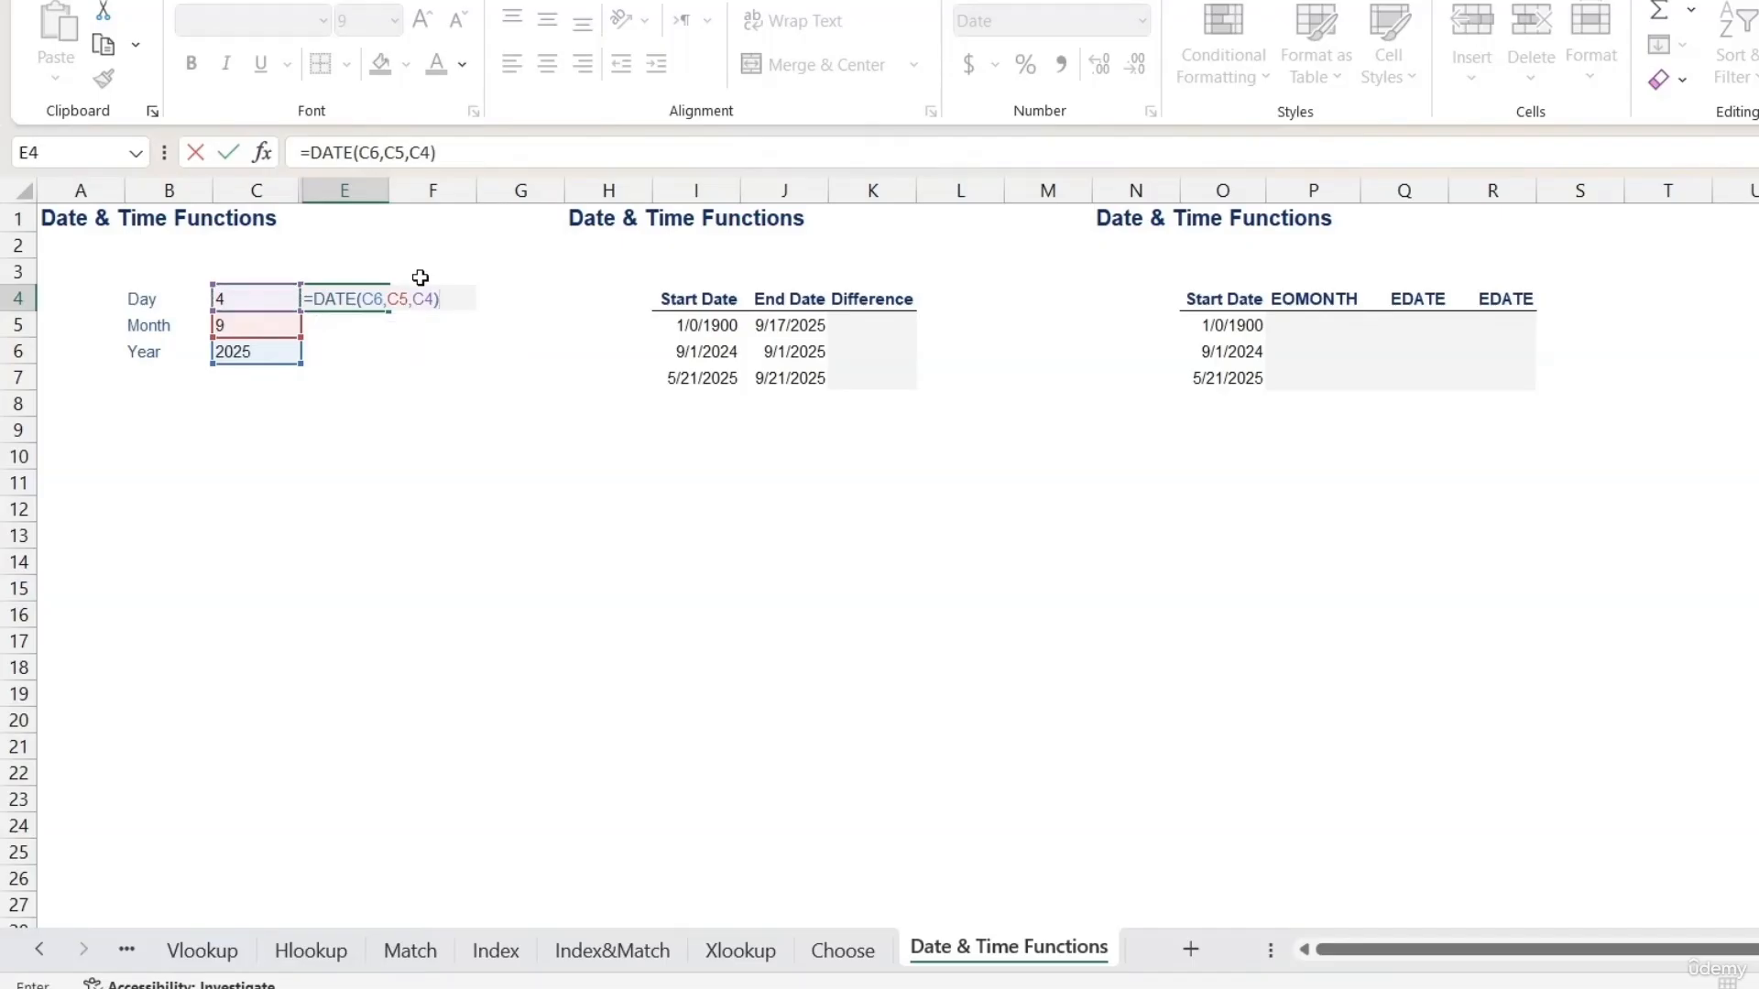
key(Return)
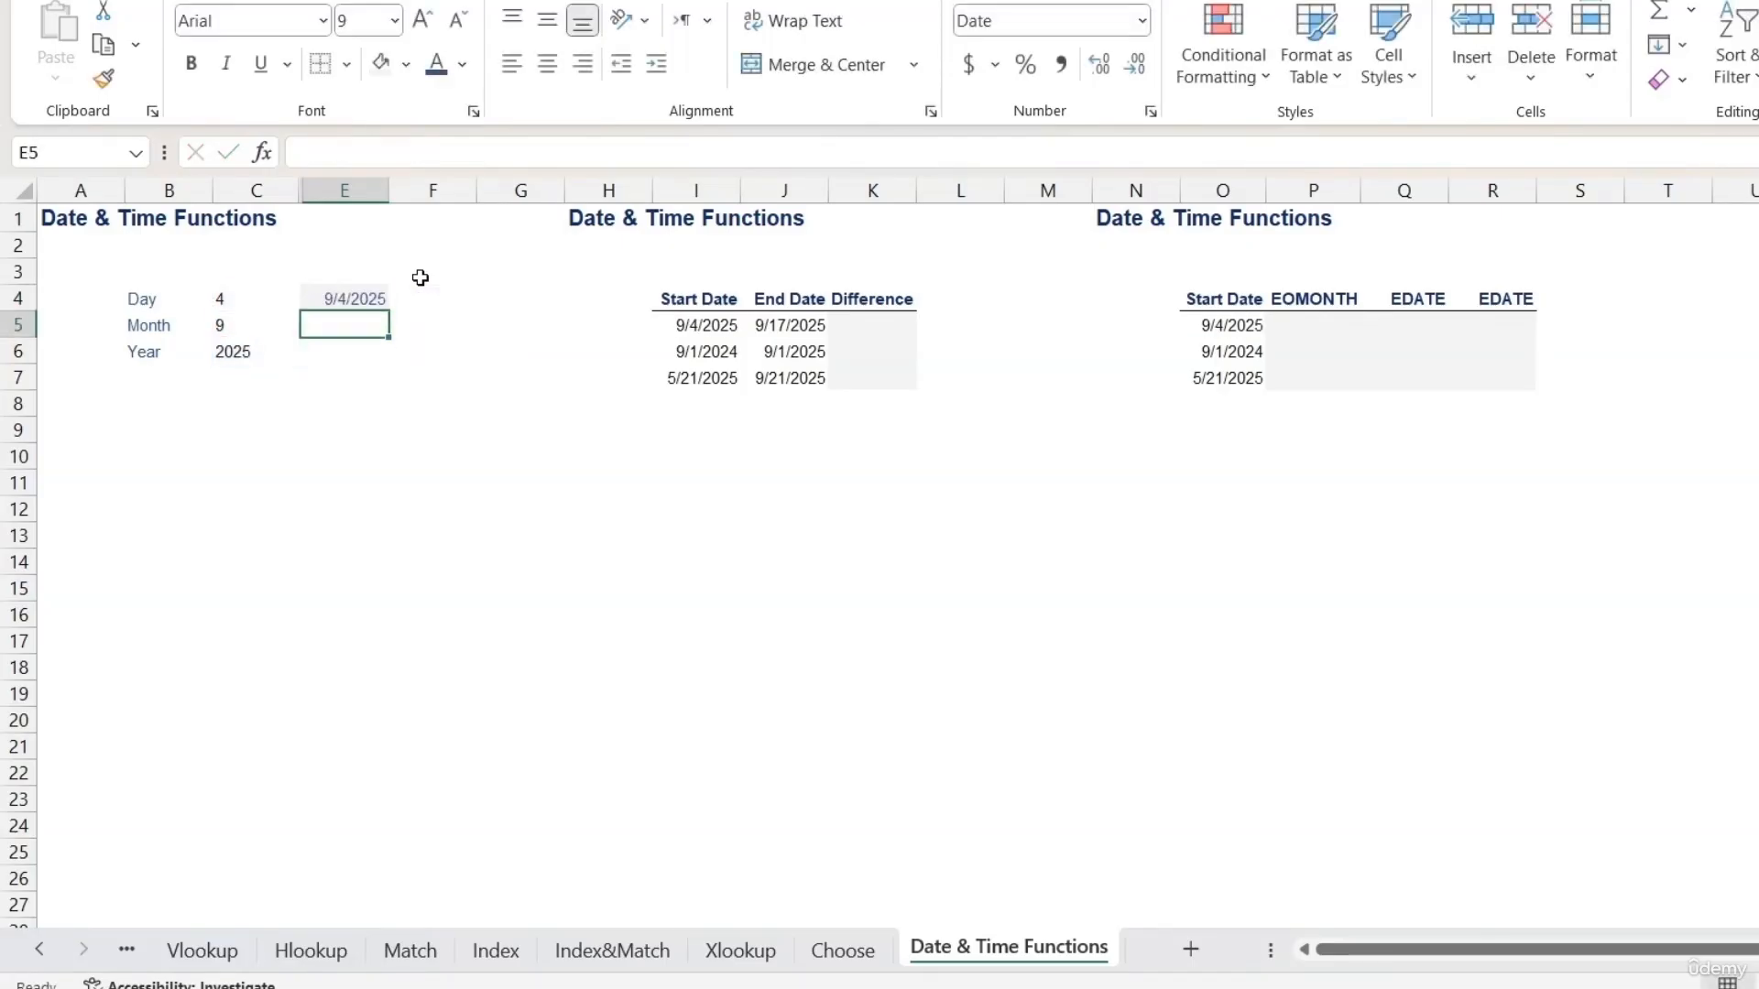
Review the year, month and day arguments of the DATE formula in E4 and the first Start Date cell I5.
double_click(361, 298)
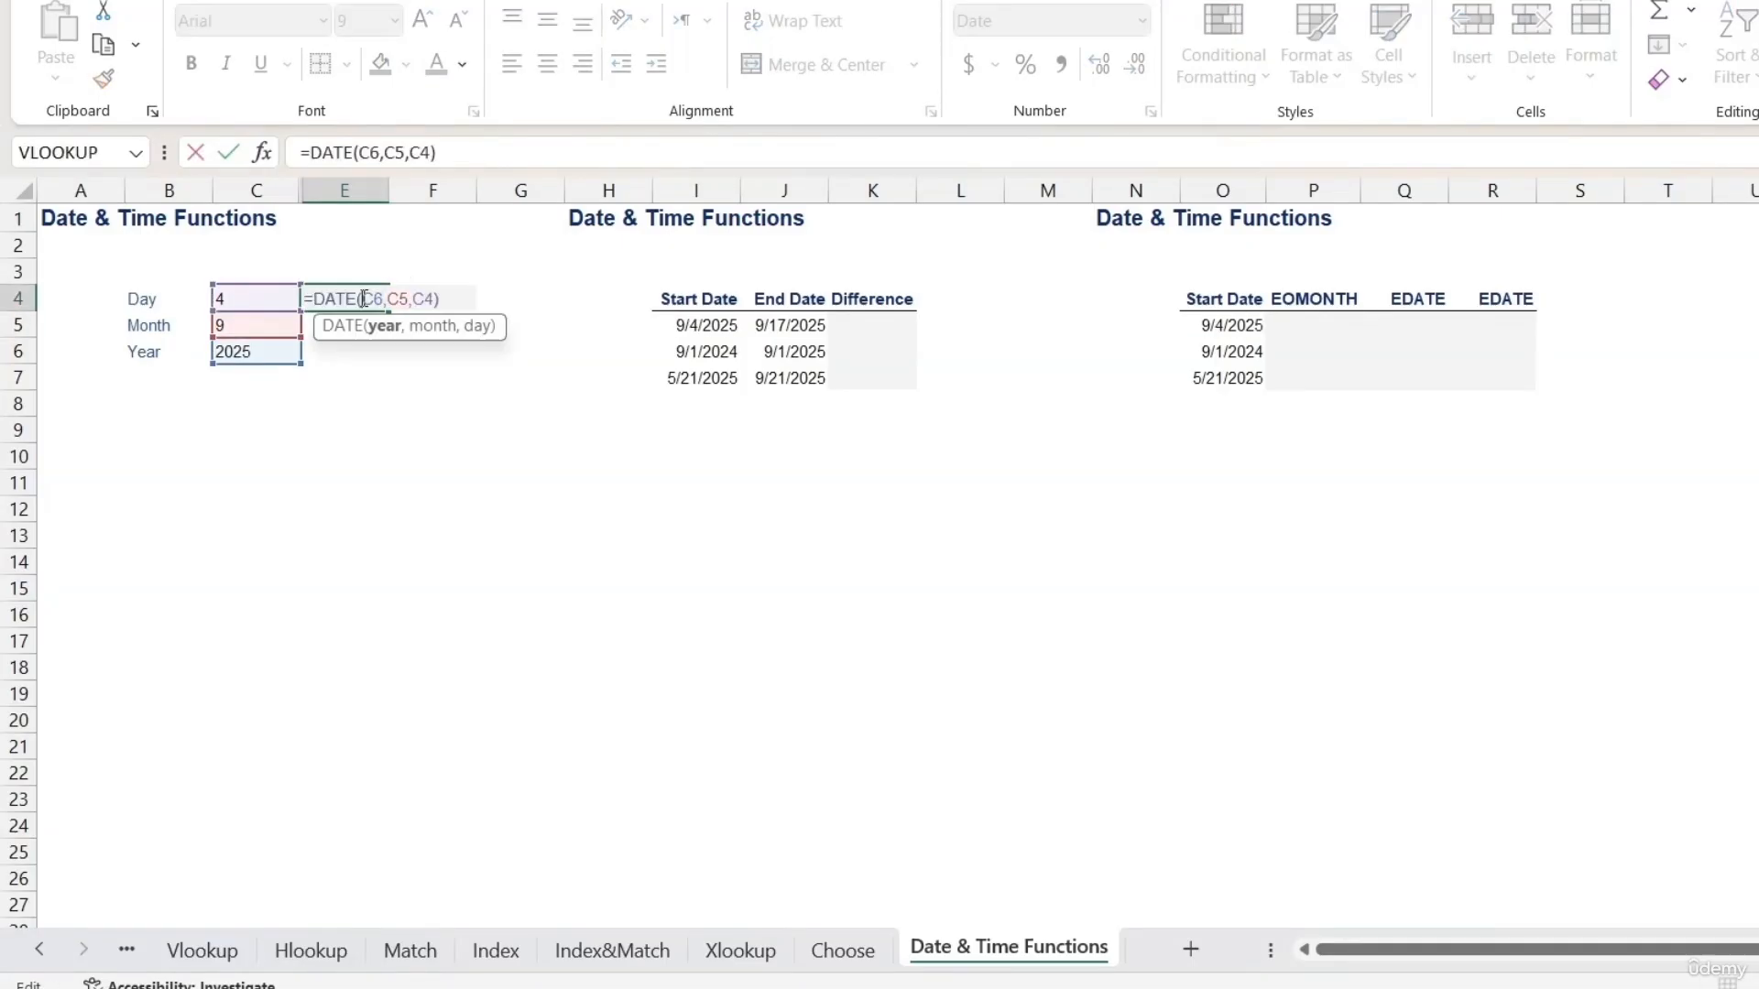
click(396, 335)
click(430, 330)
click(484, 333)
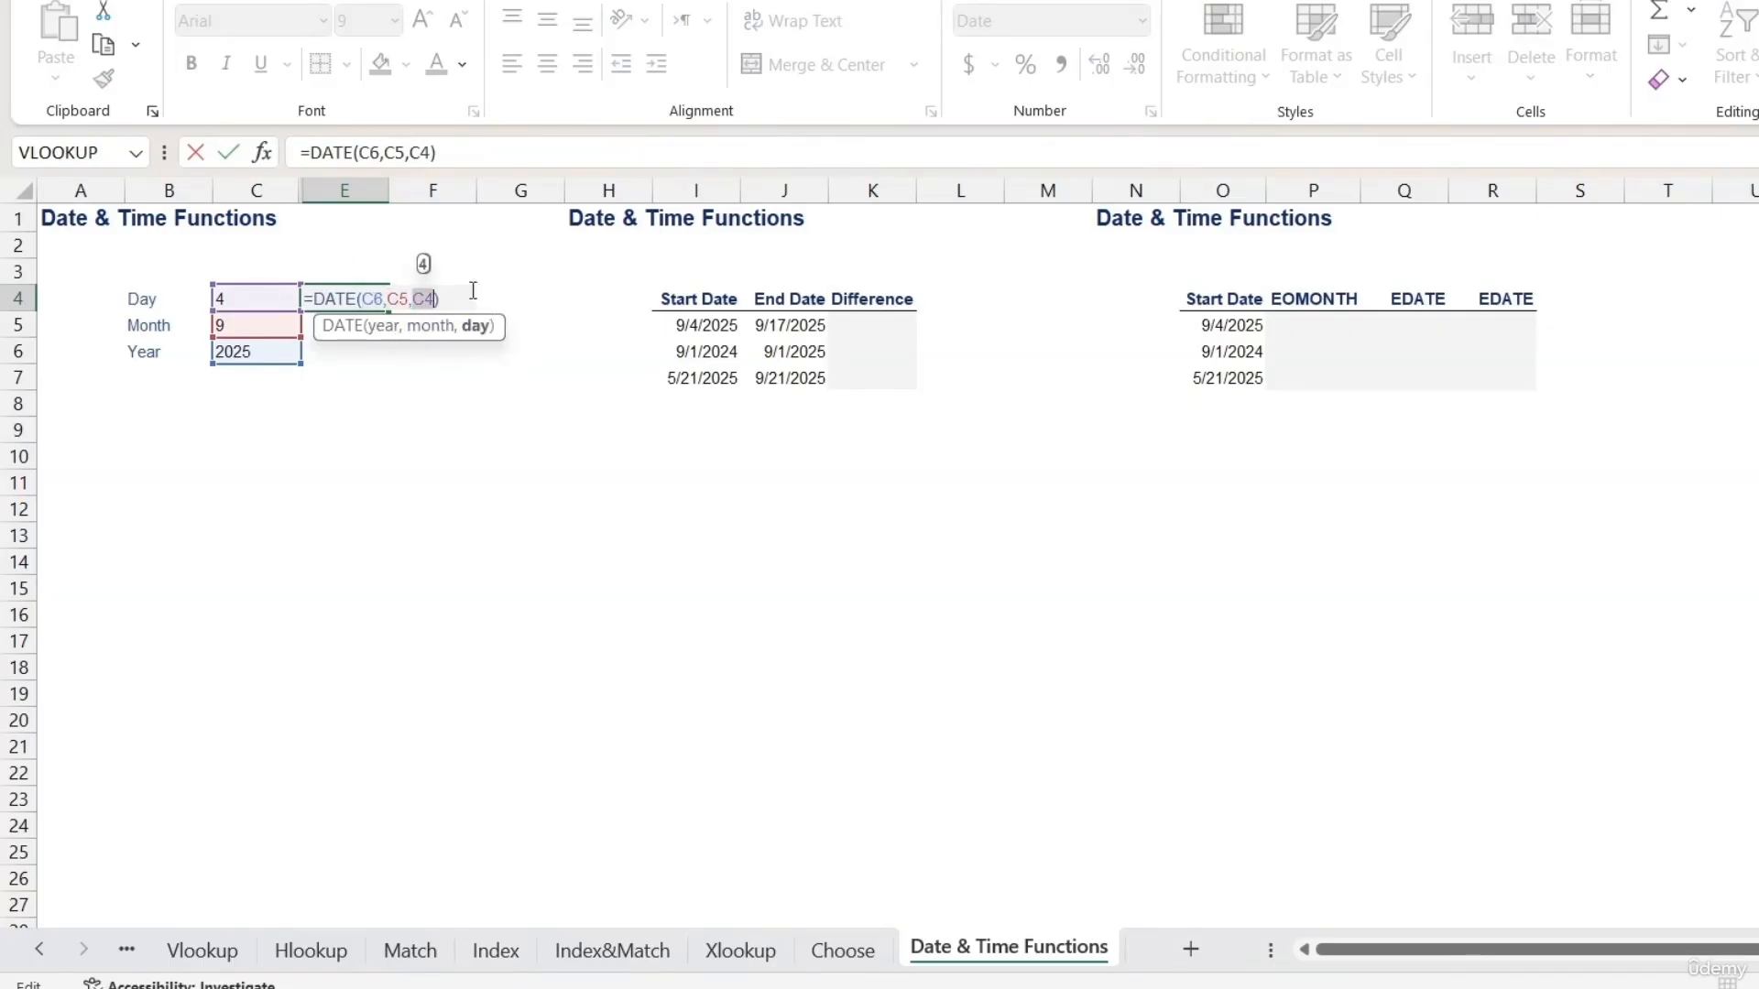
key(Return)
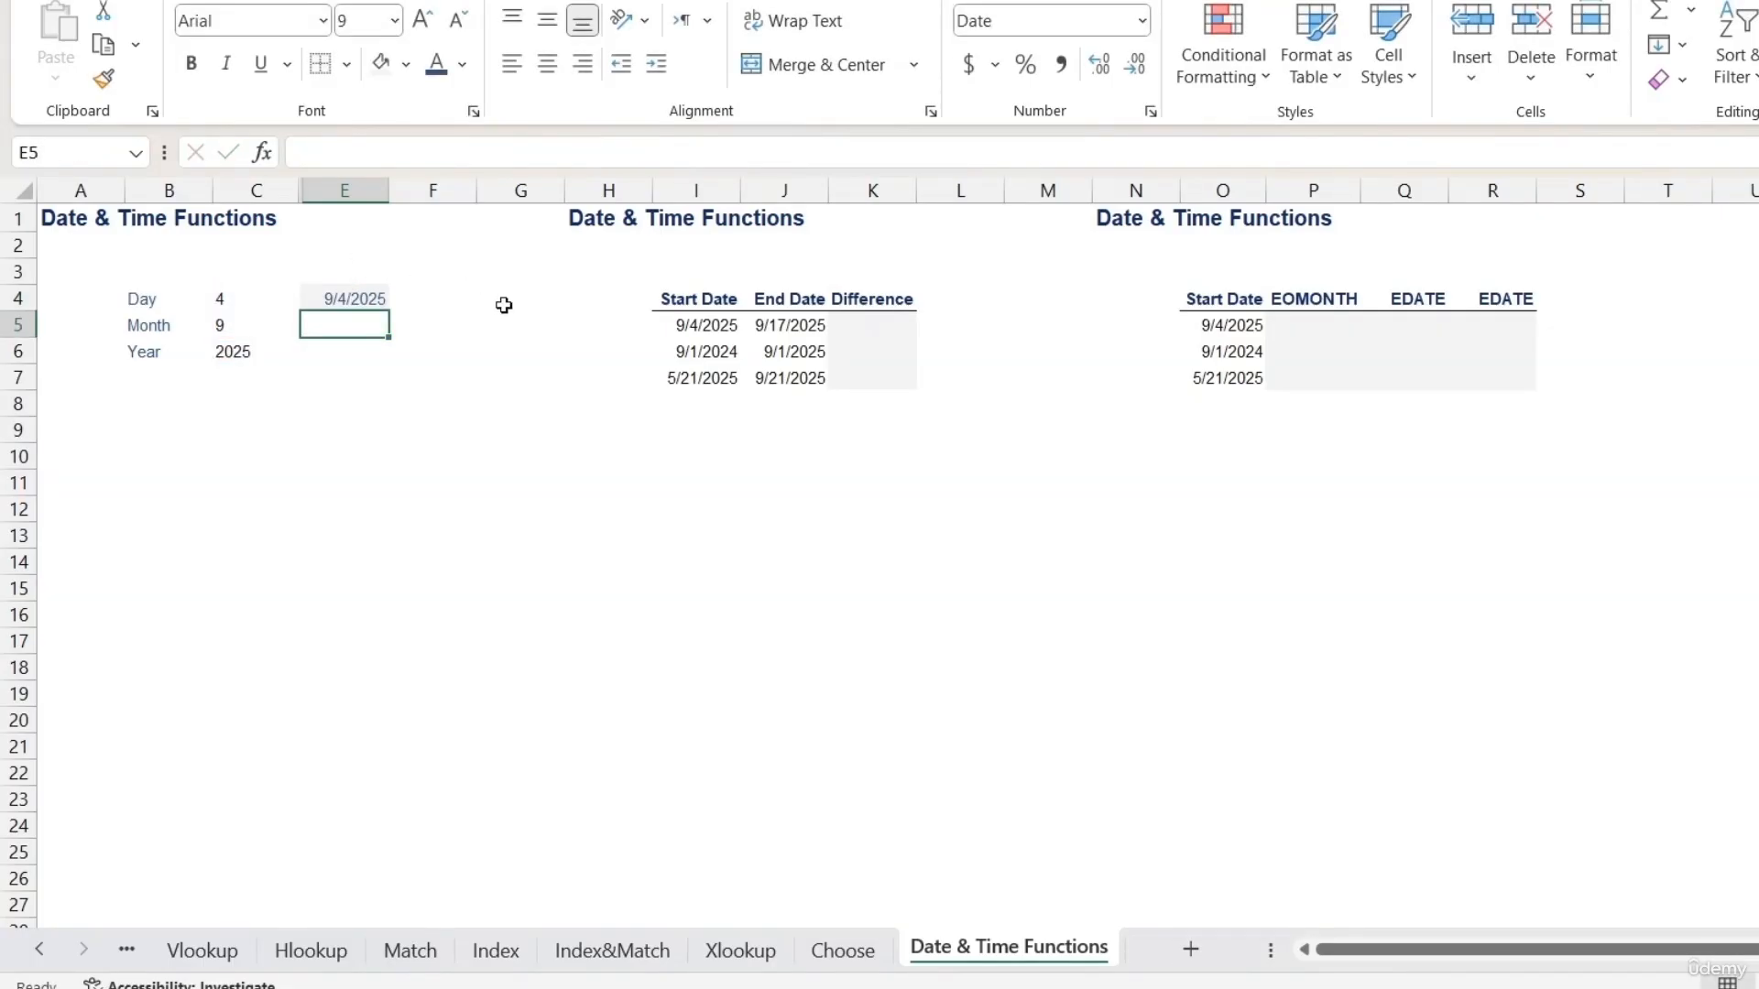
click(371, 300)
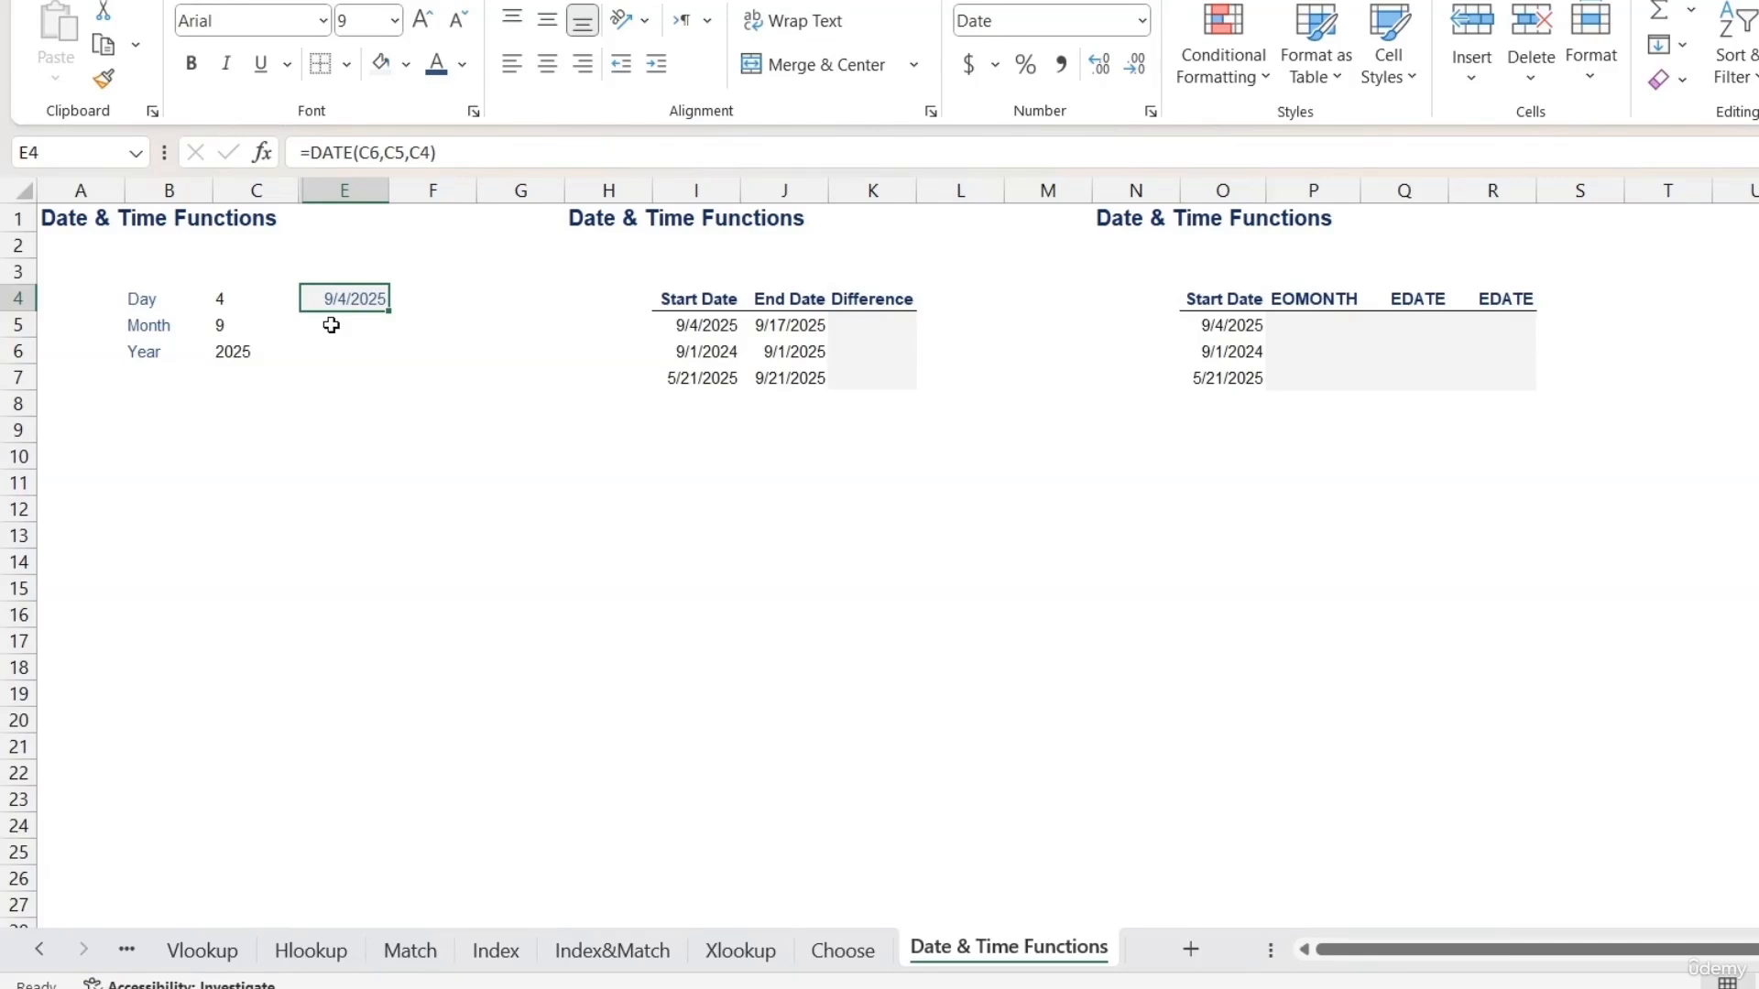
click(674, 323)
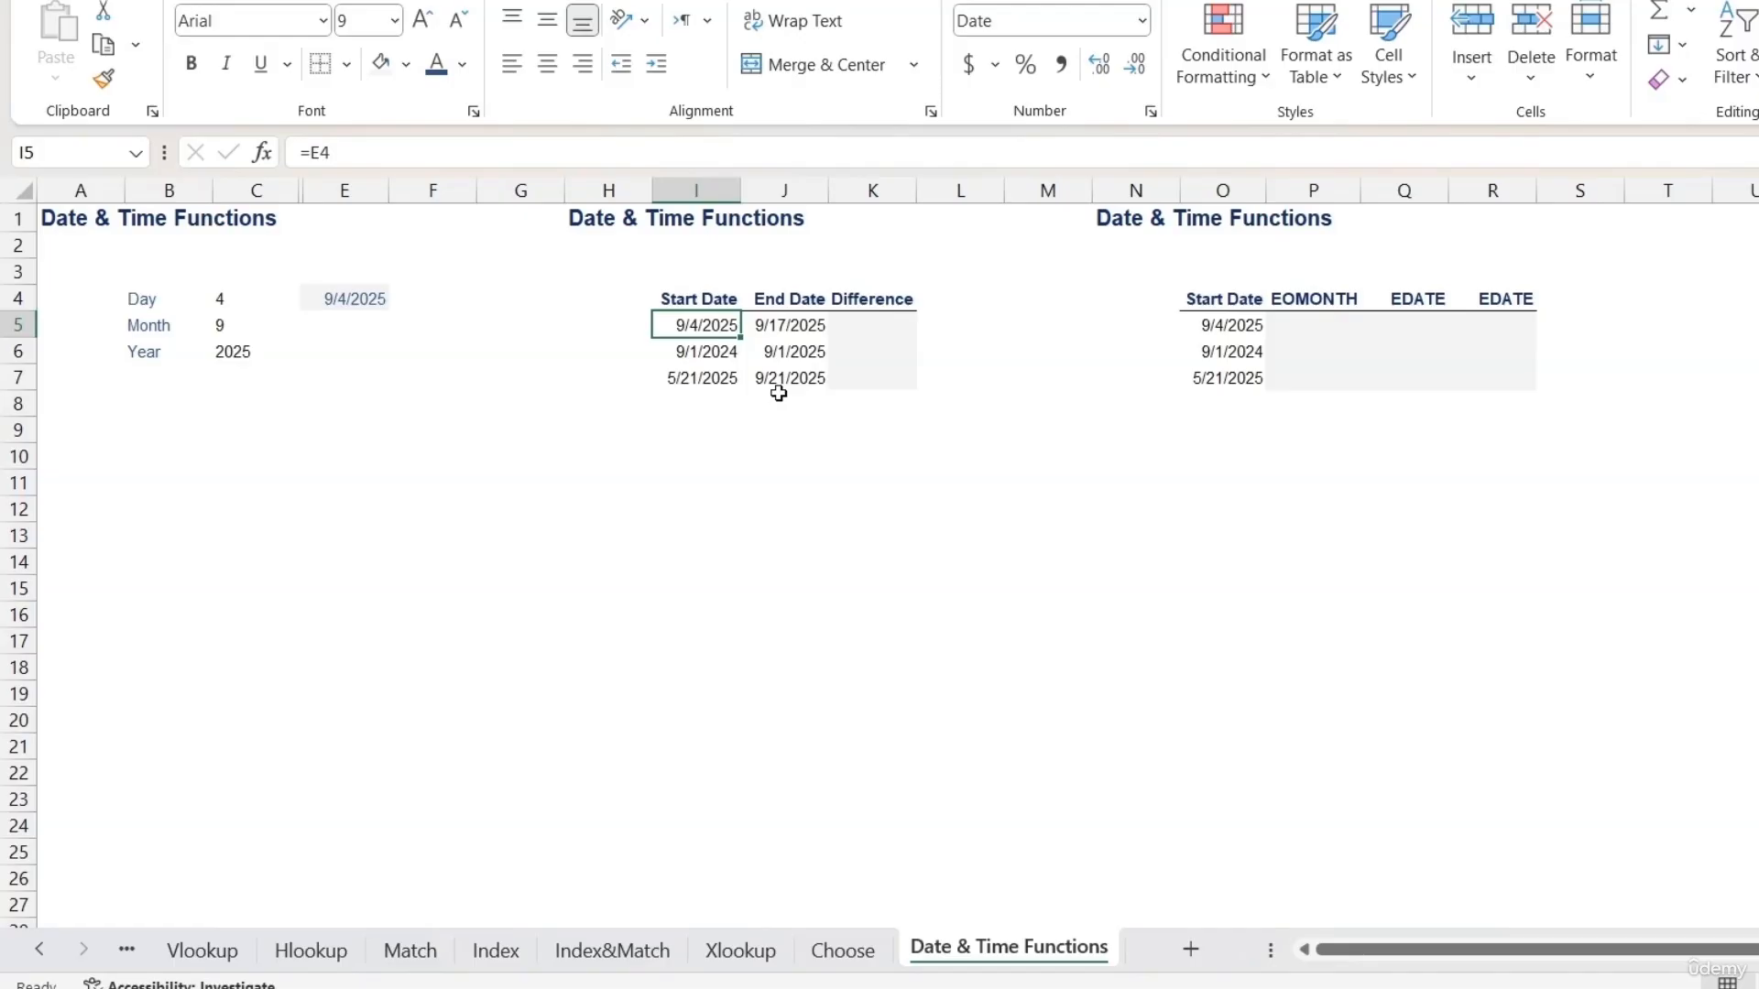
Calculate the days between the first start and end dates by entering =J5-I5 in K5.
click(843, 325)
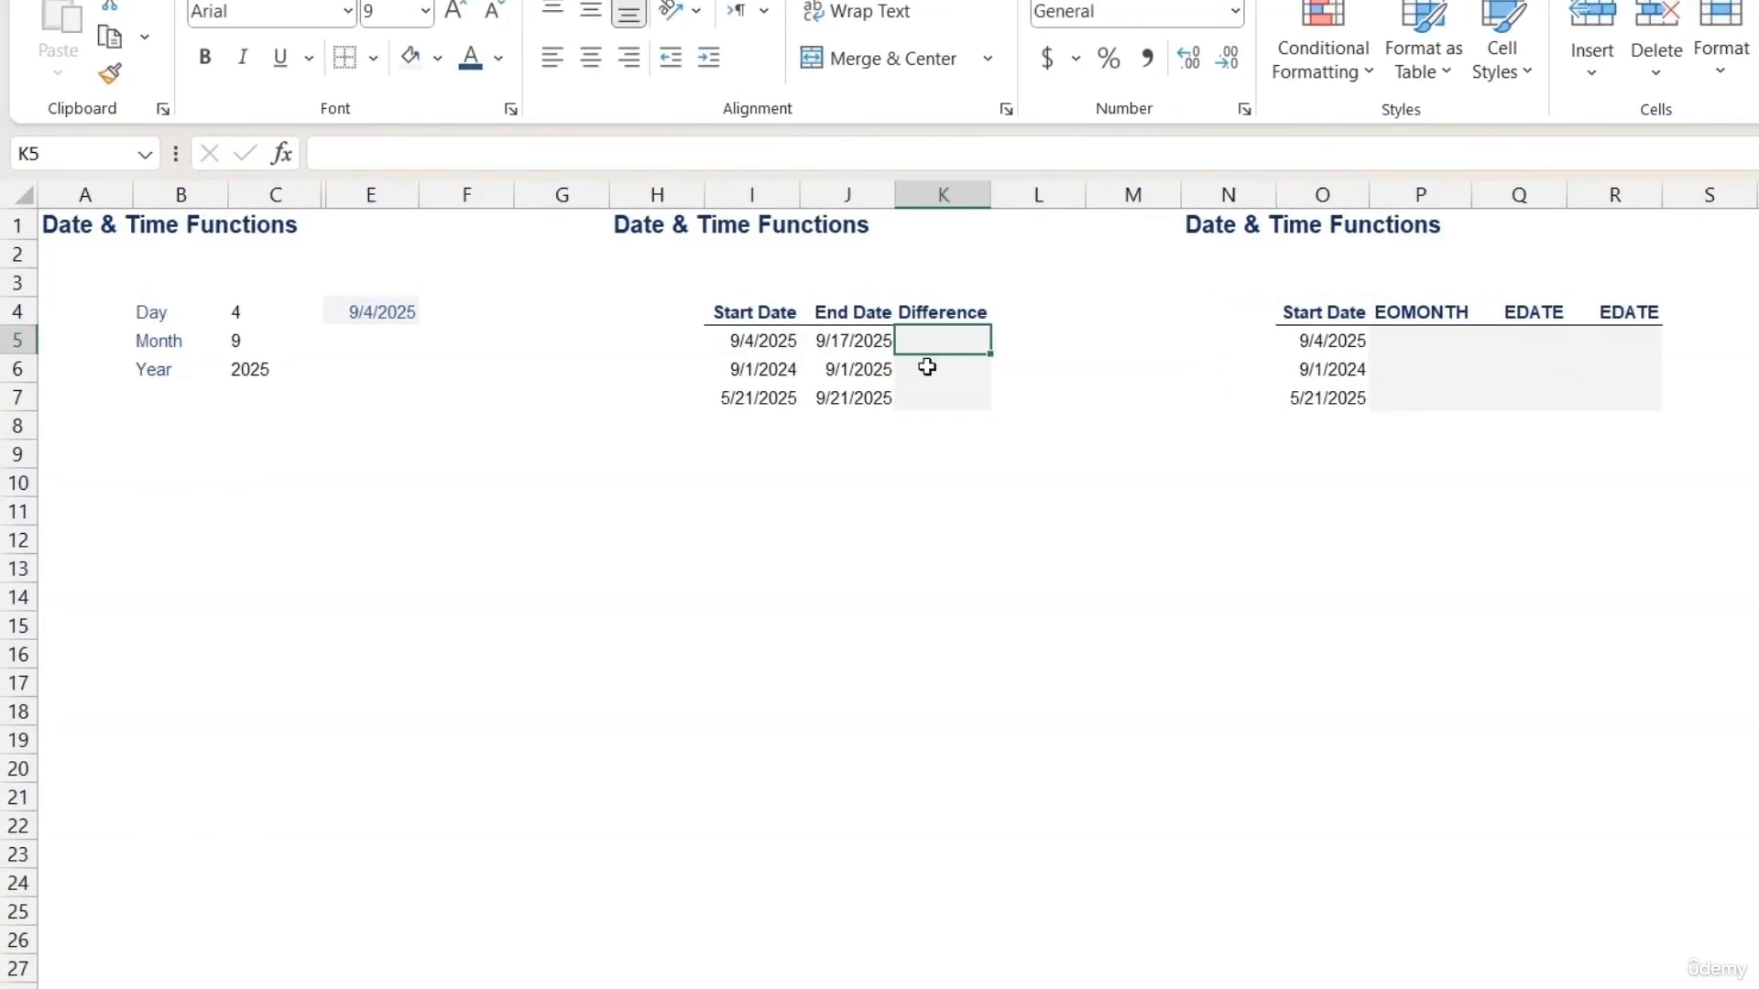
text(=)
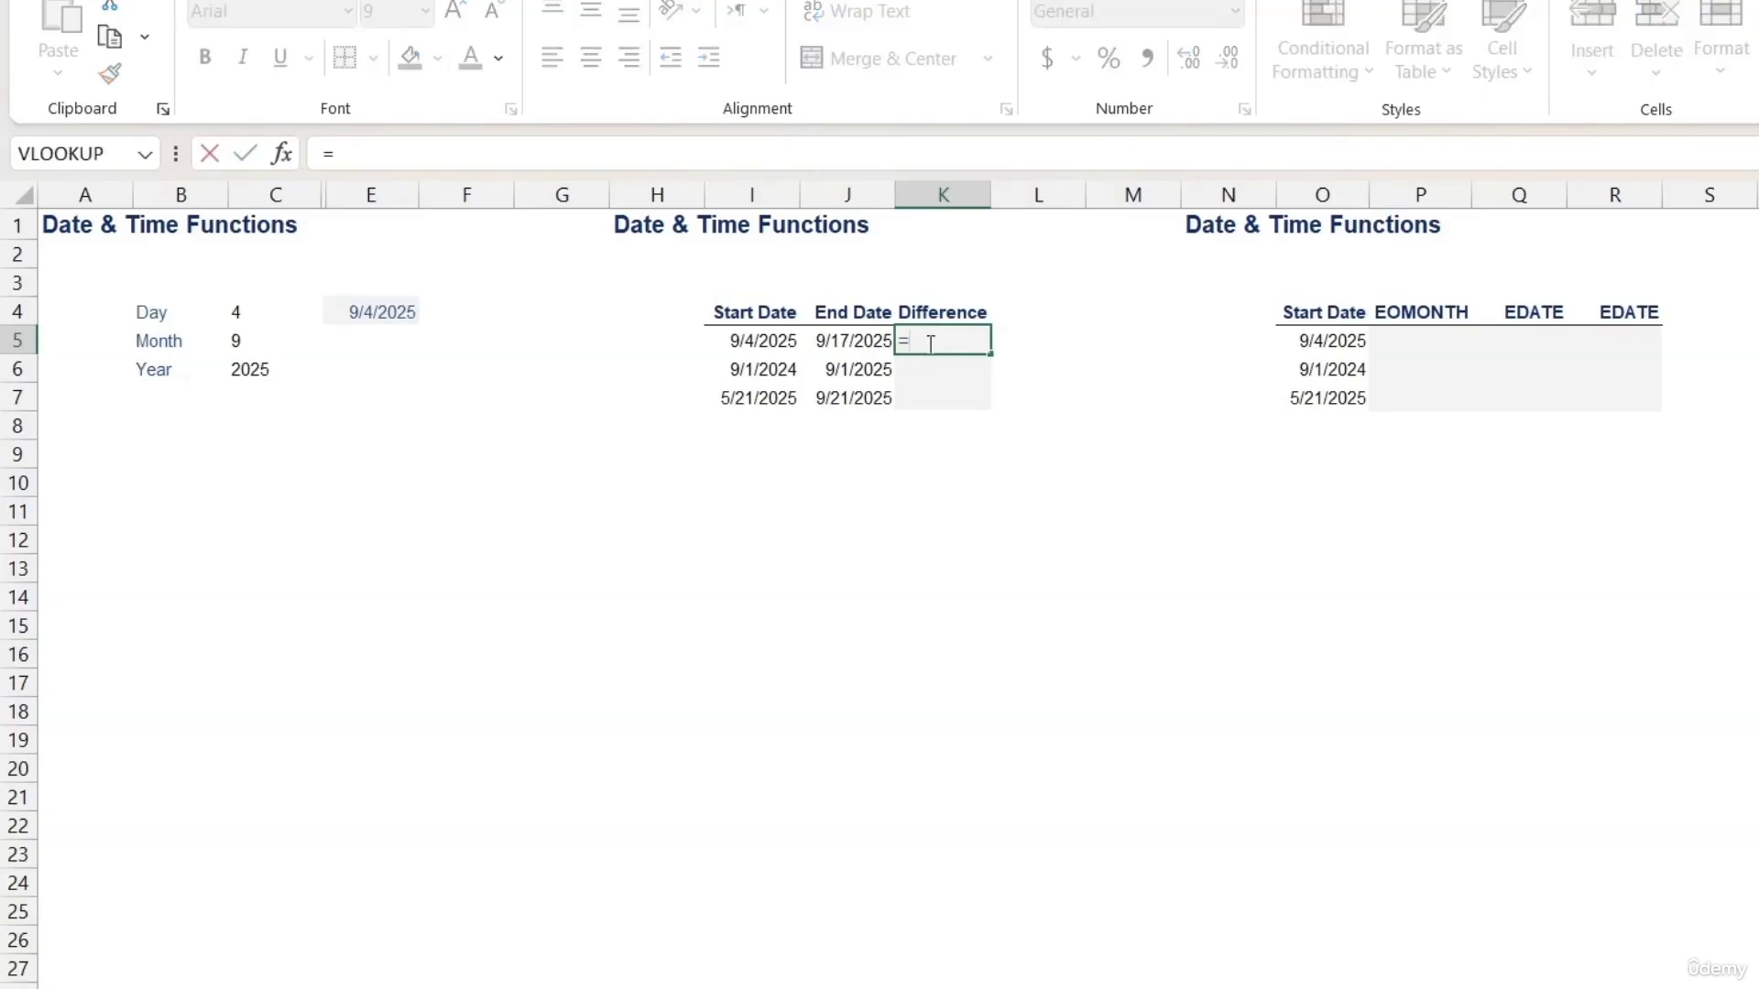
click(878, 342)
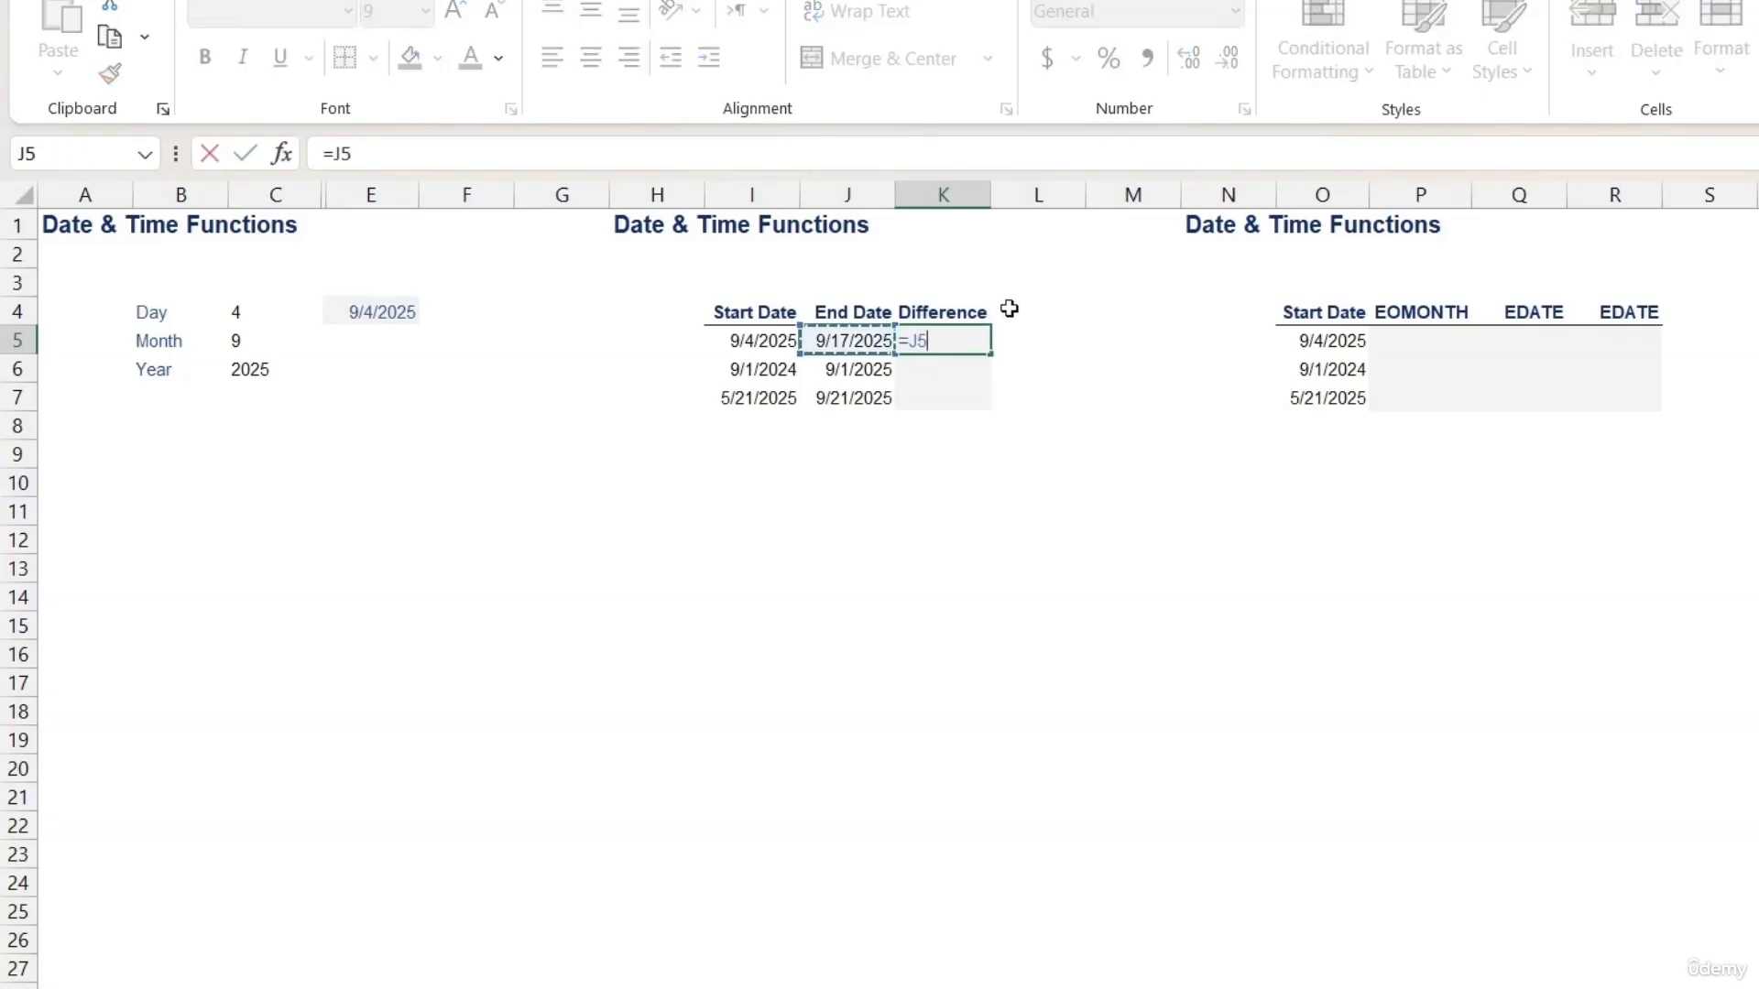
text(-)
click(772, 341)
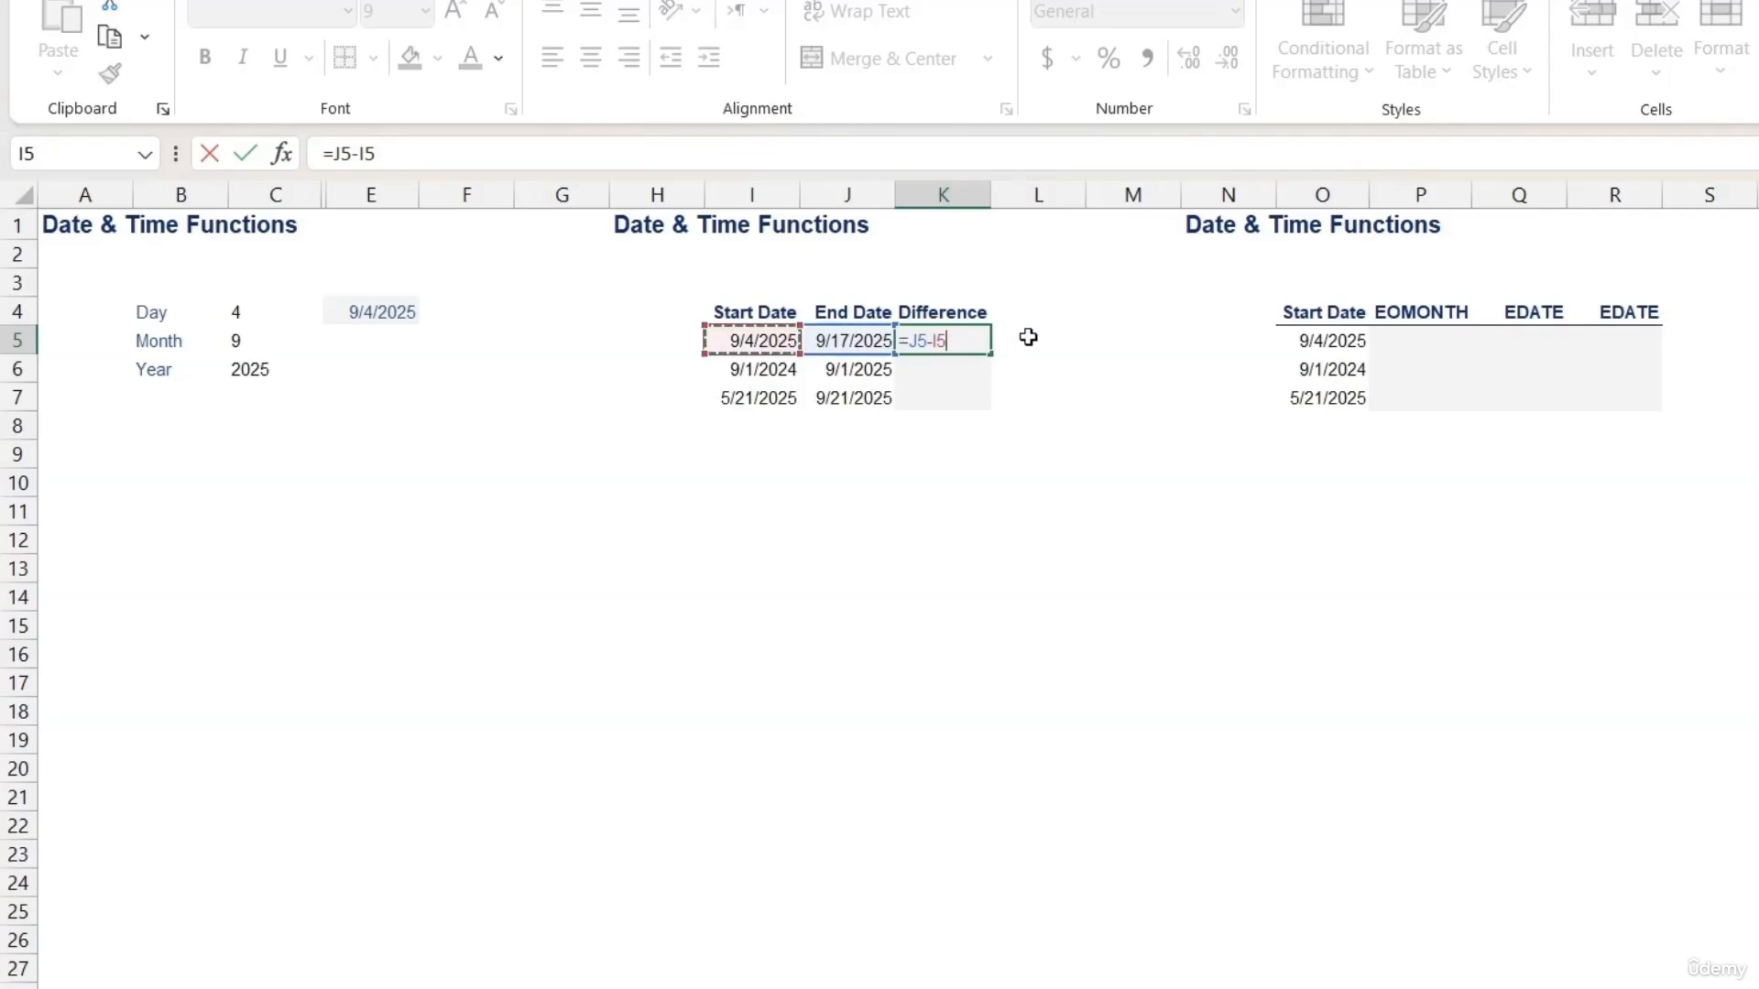
key(Return)
Fill the date difference formula from K5 down to K7.
click(946, 342)
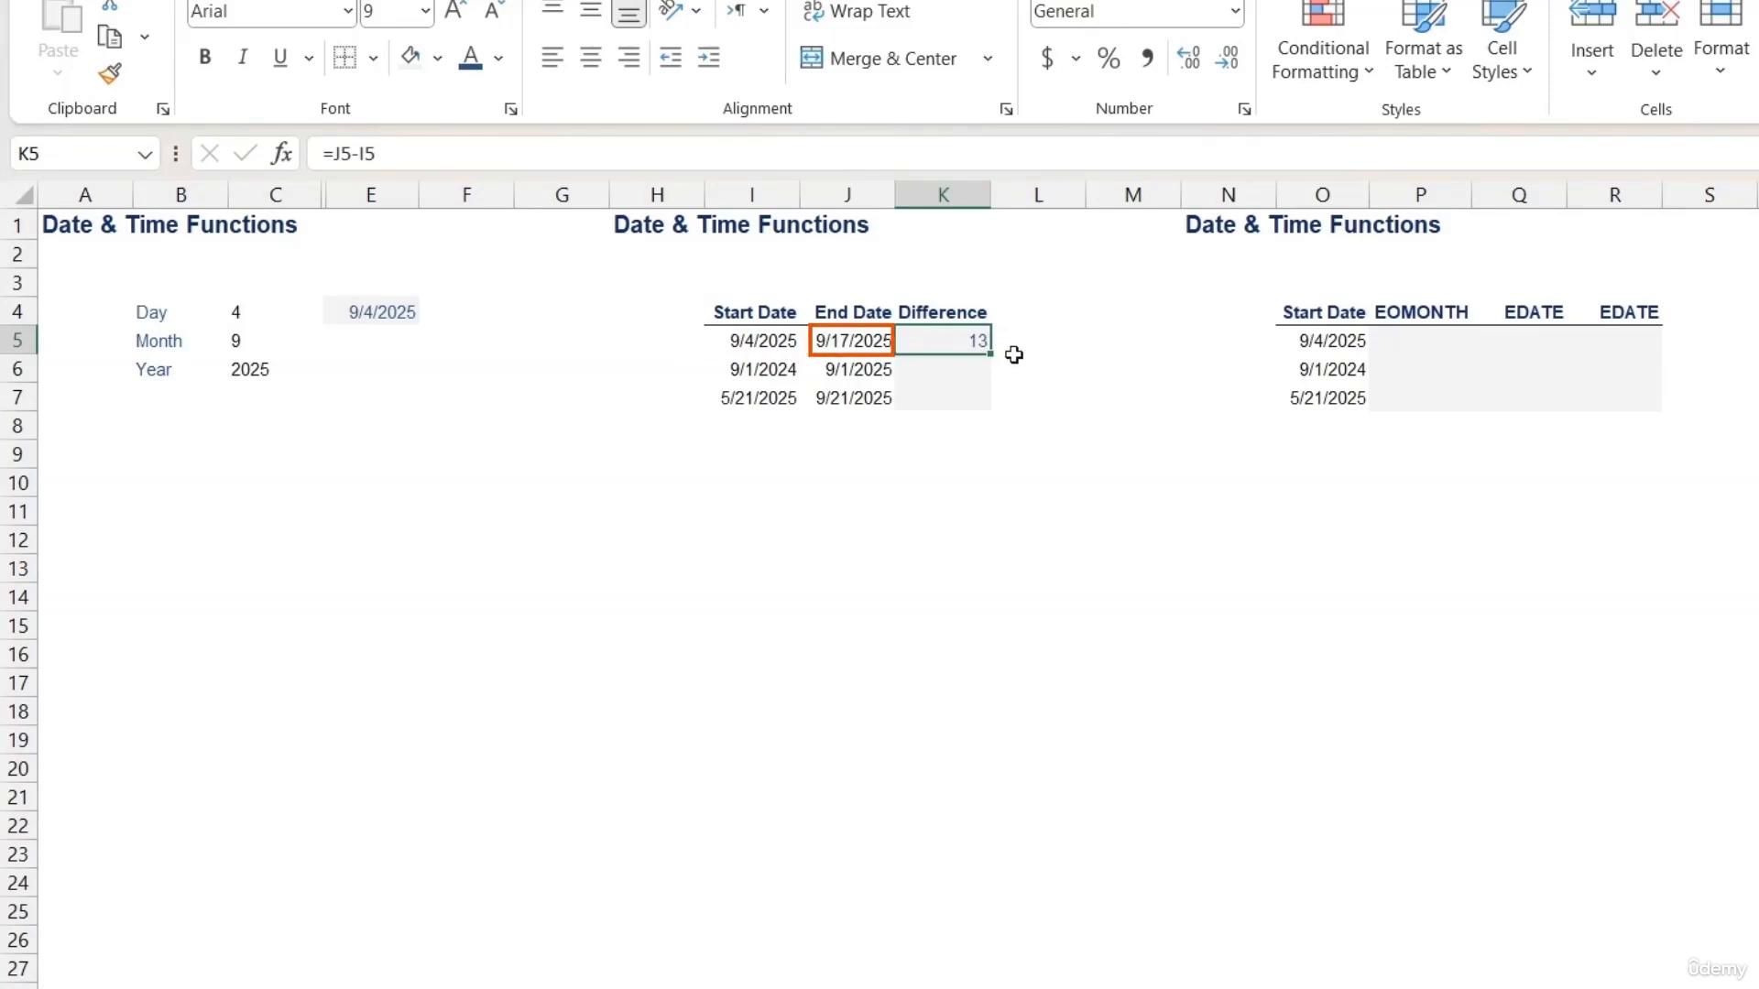
drag(991, 354, 989, 404)
click(1024, 367)
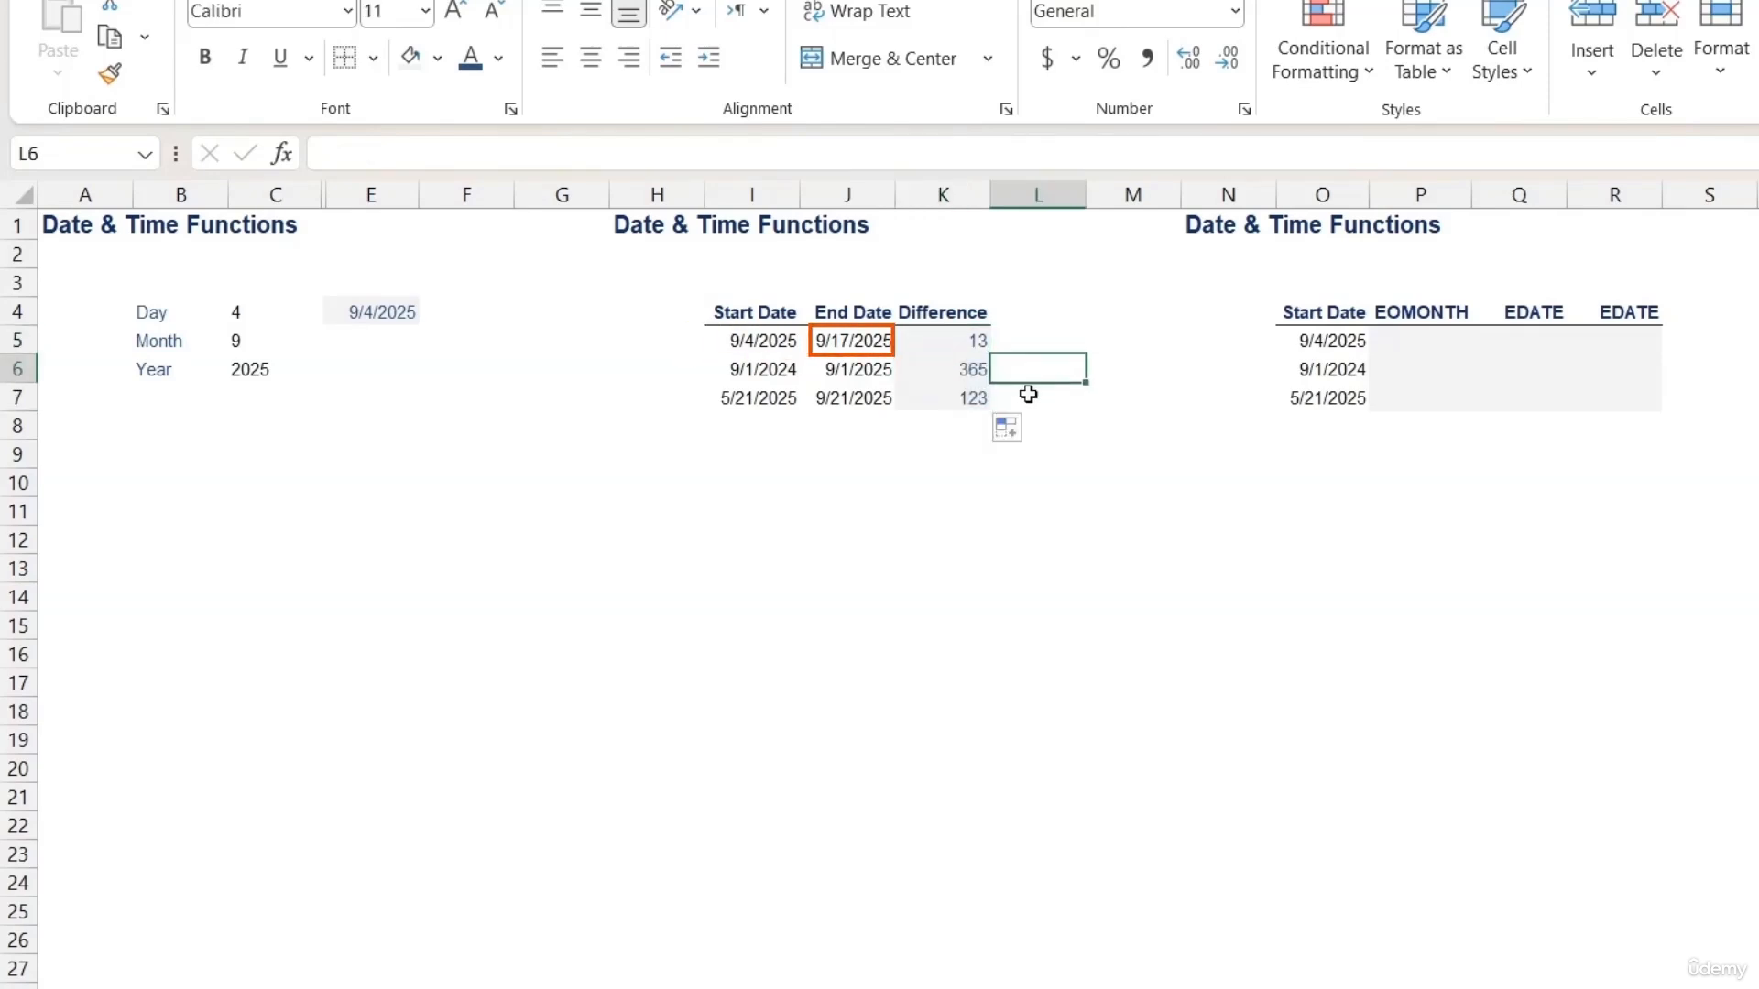
click(1026, 342)
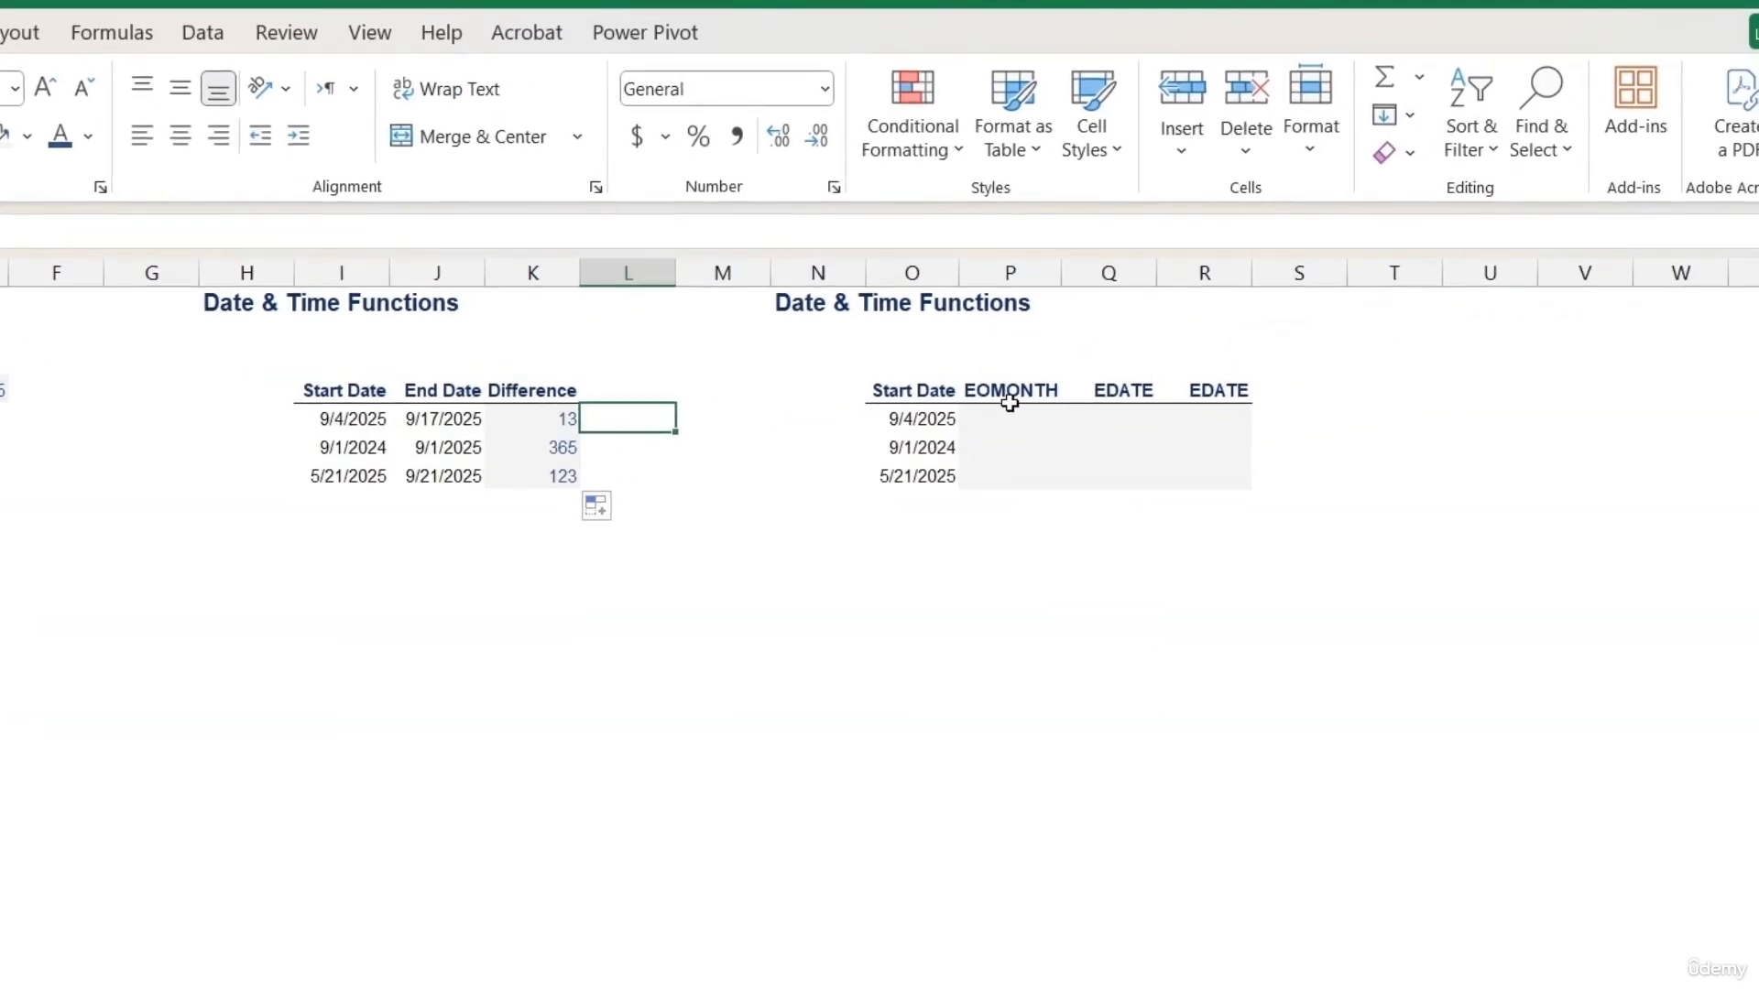
Find the last day of the month one month after the first start date by entering =EOMONTH(O5, 1) in P5.
click(1009, 399)
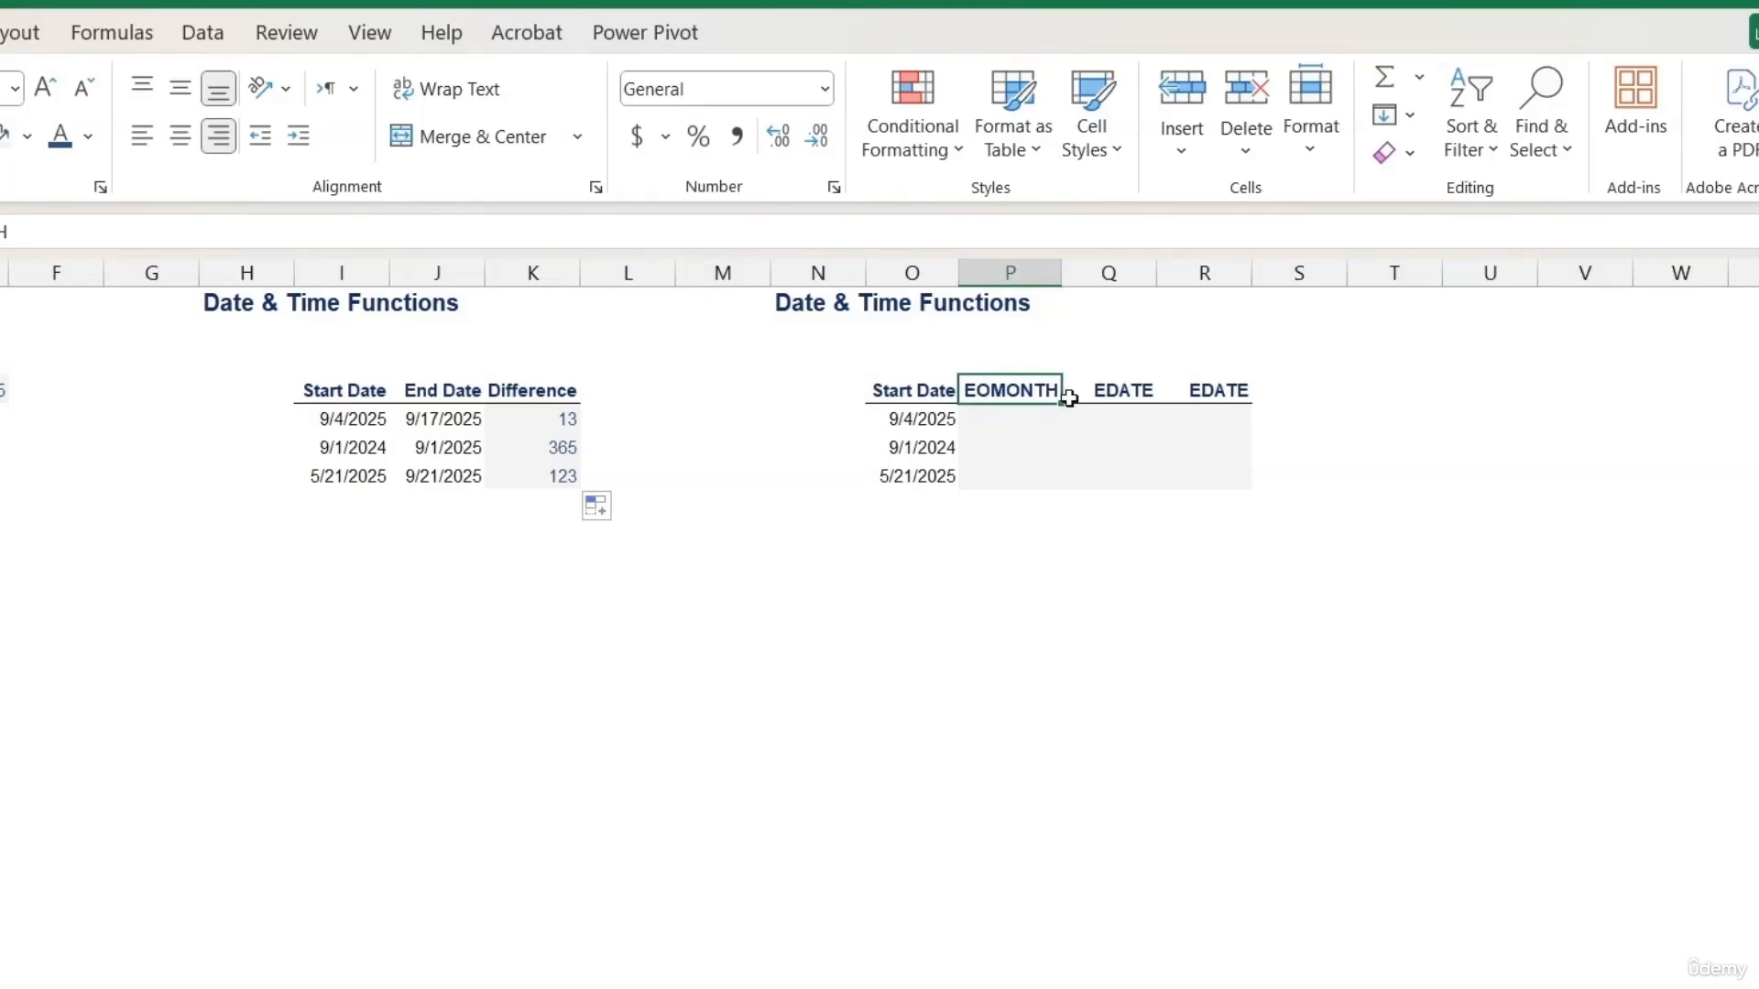
click(1033, 414)
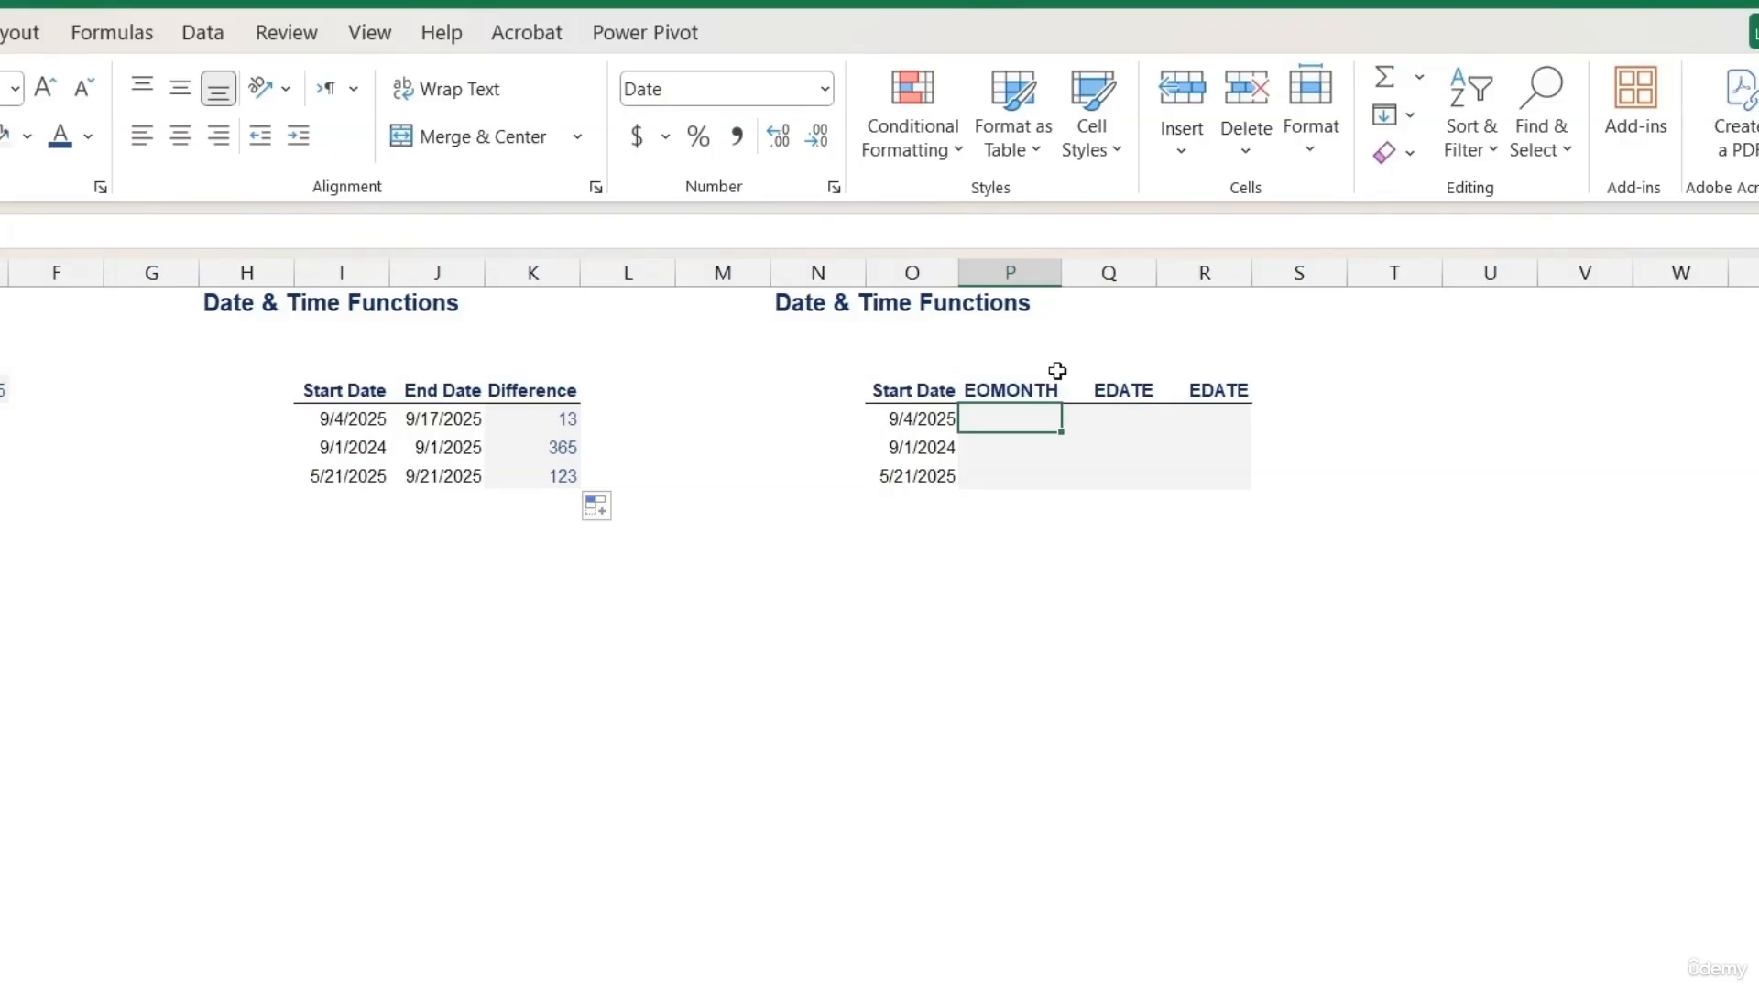
text(=)
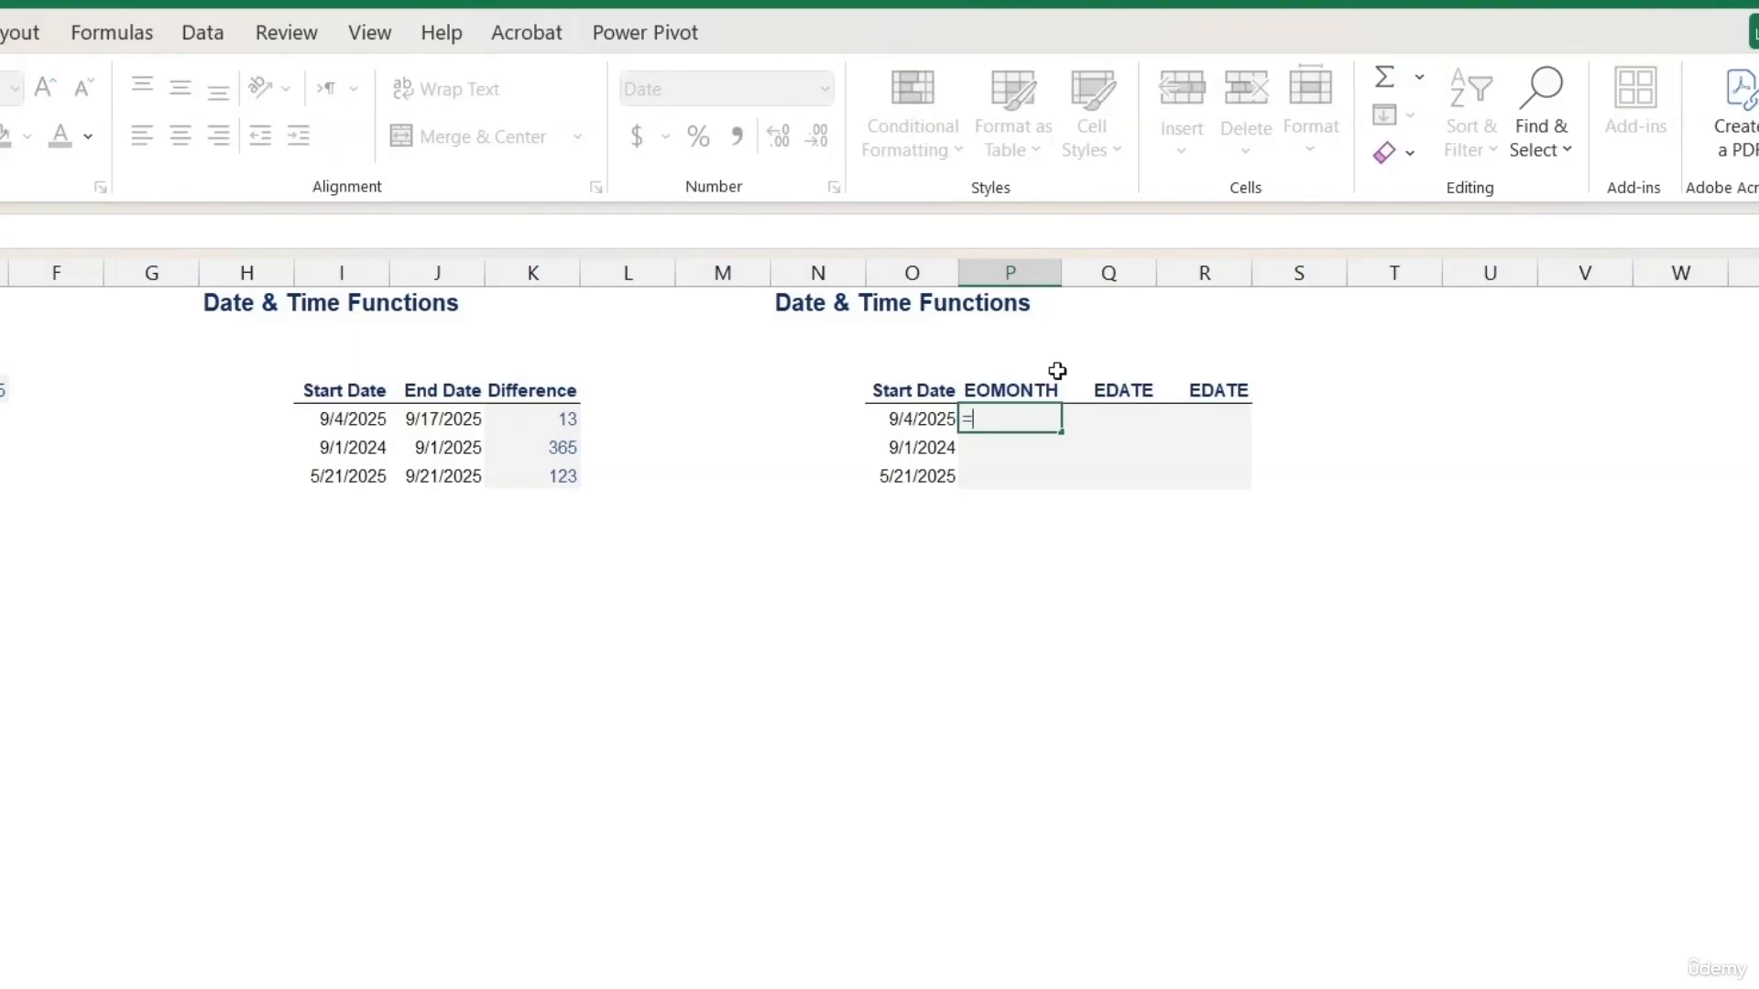
text(eom)
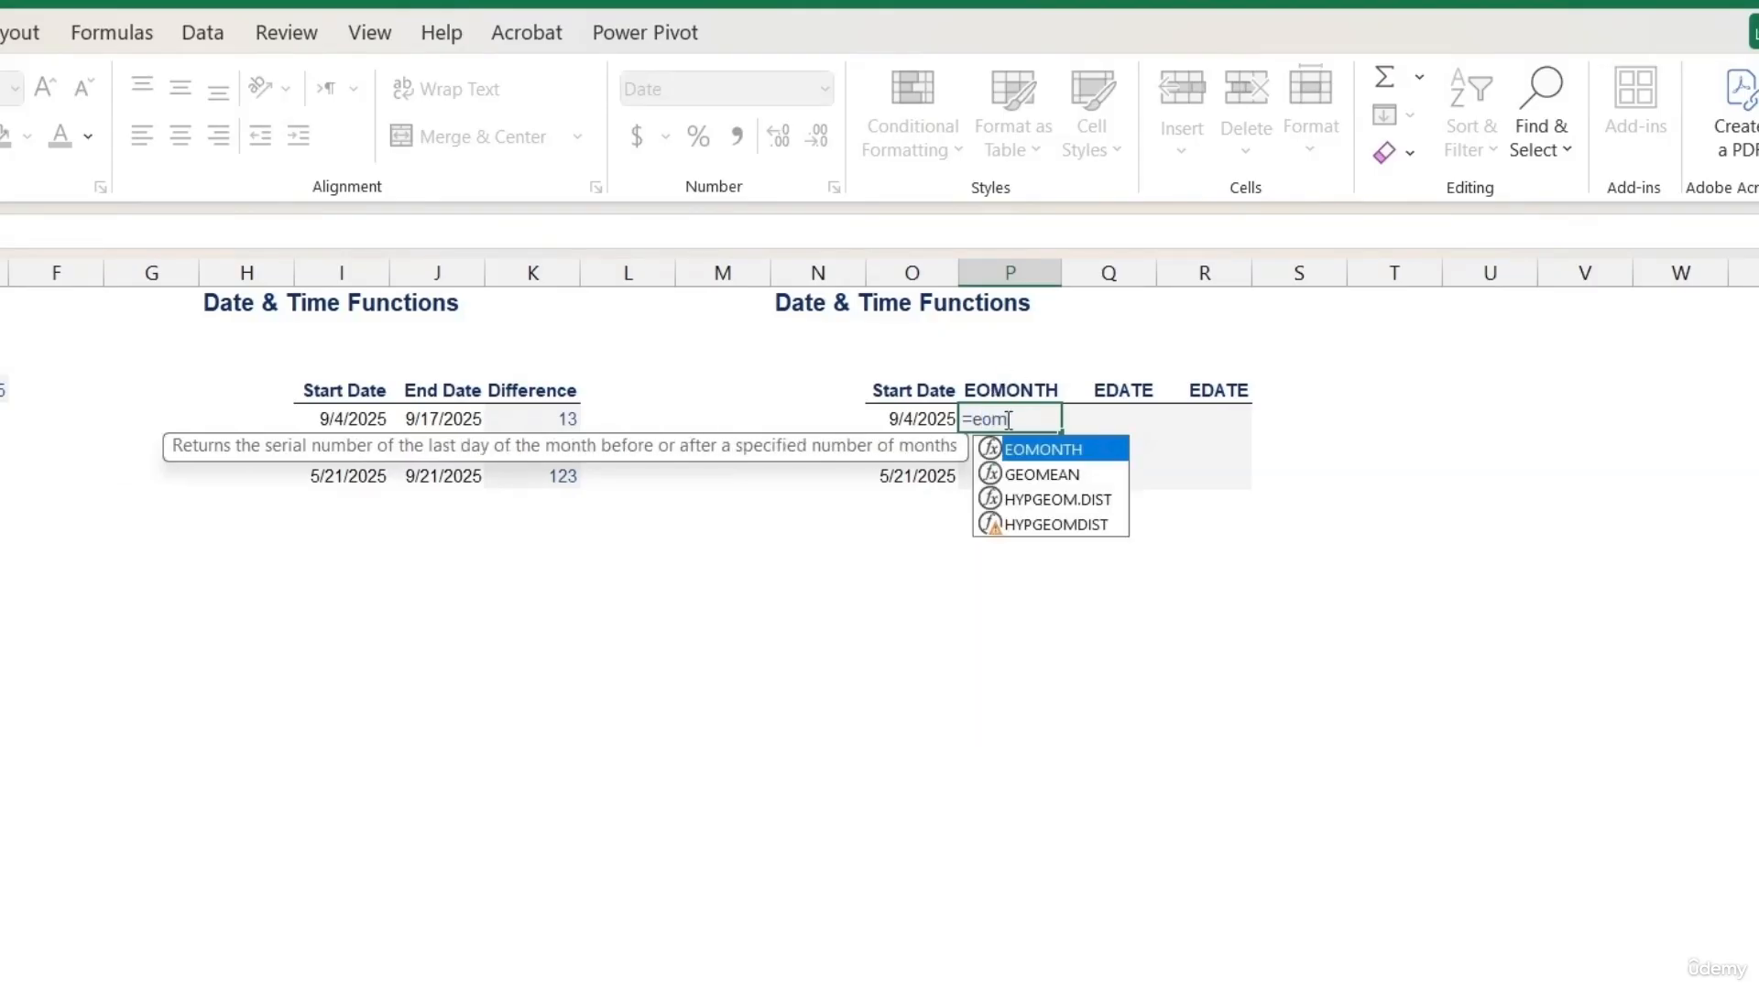
double_click(1028, 452)
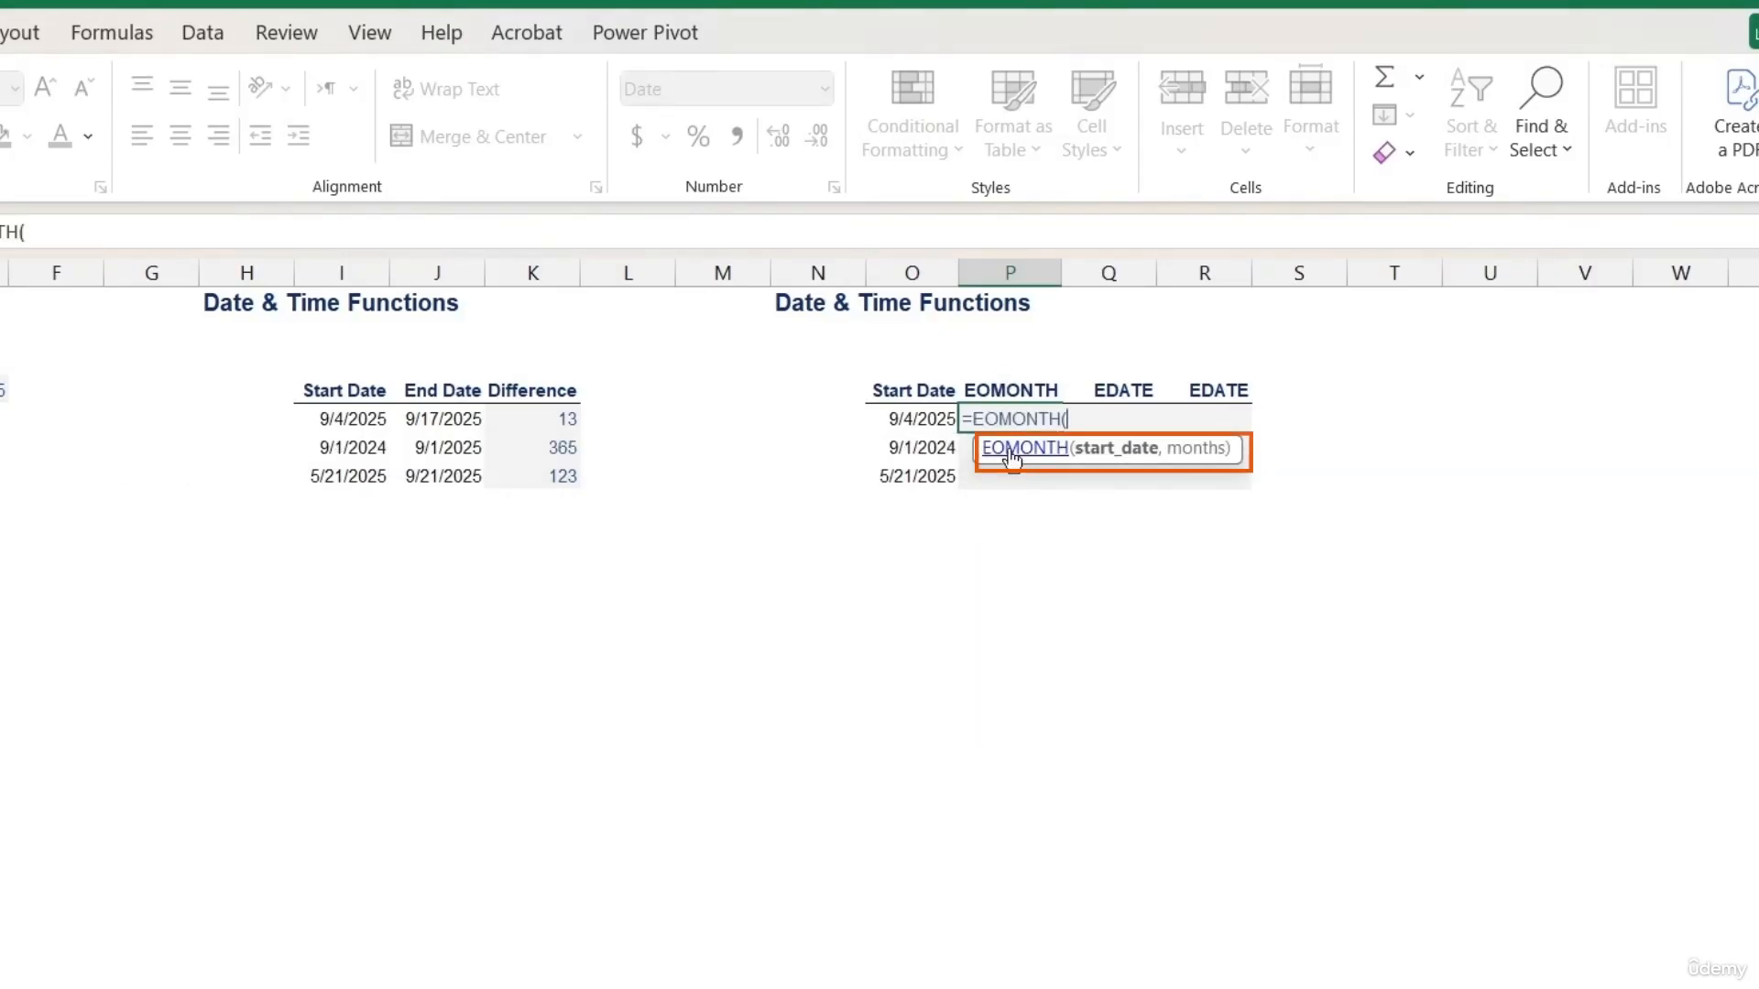
click(937, 418)
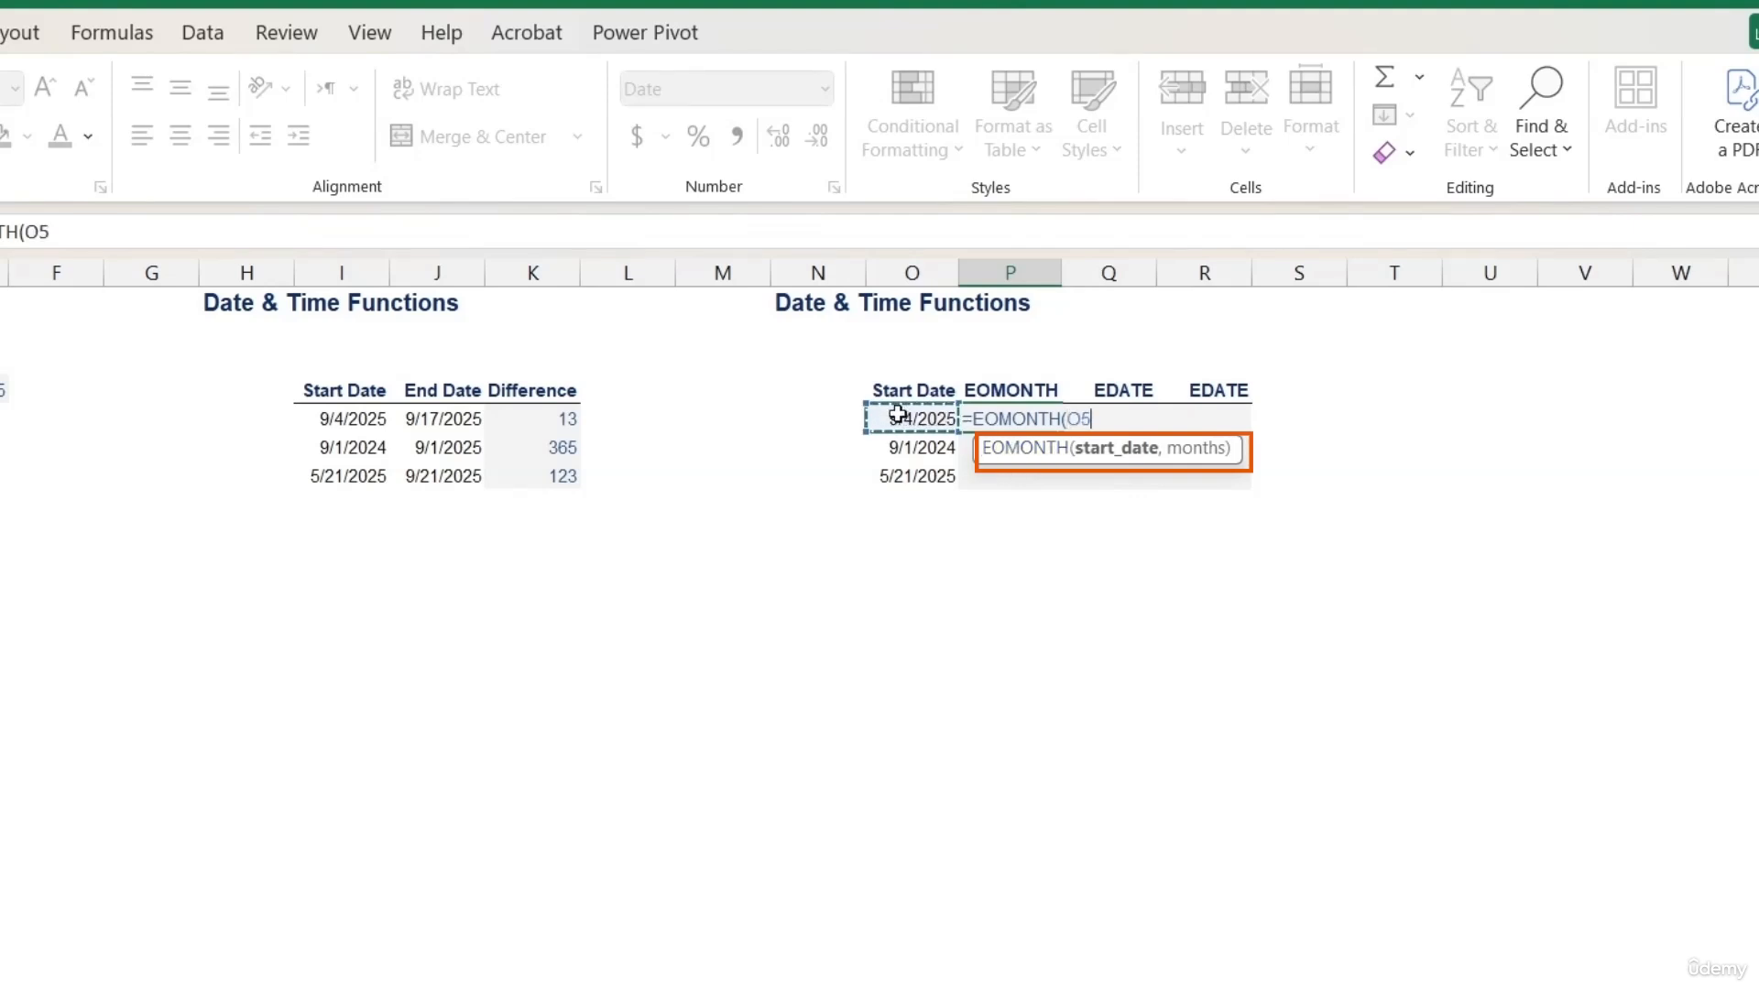
text(, )
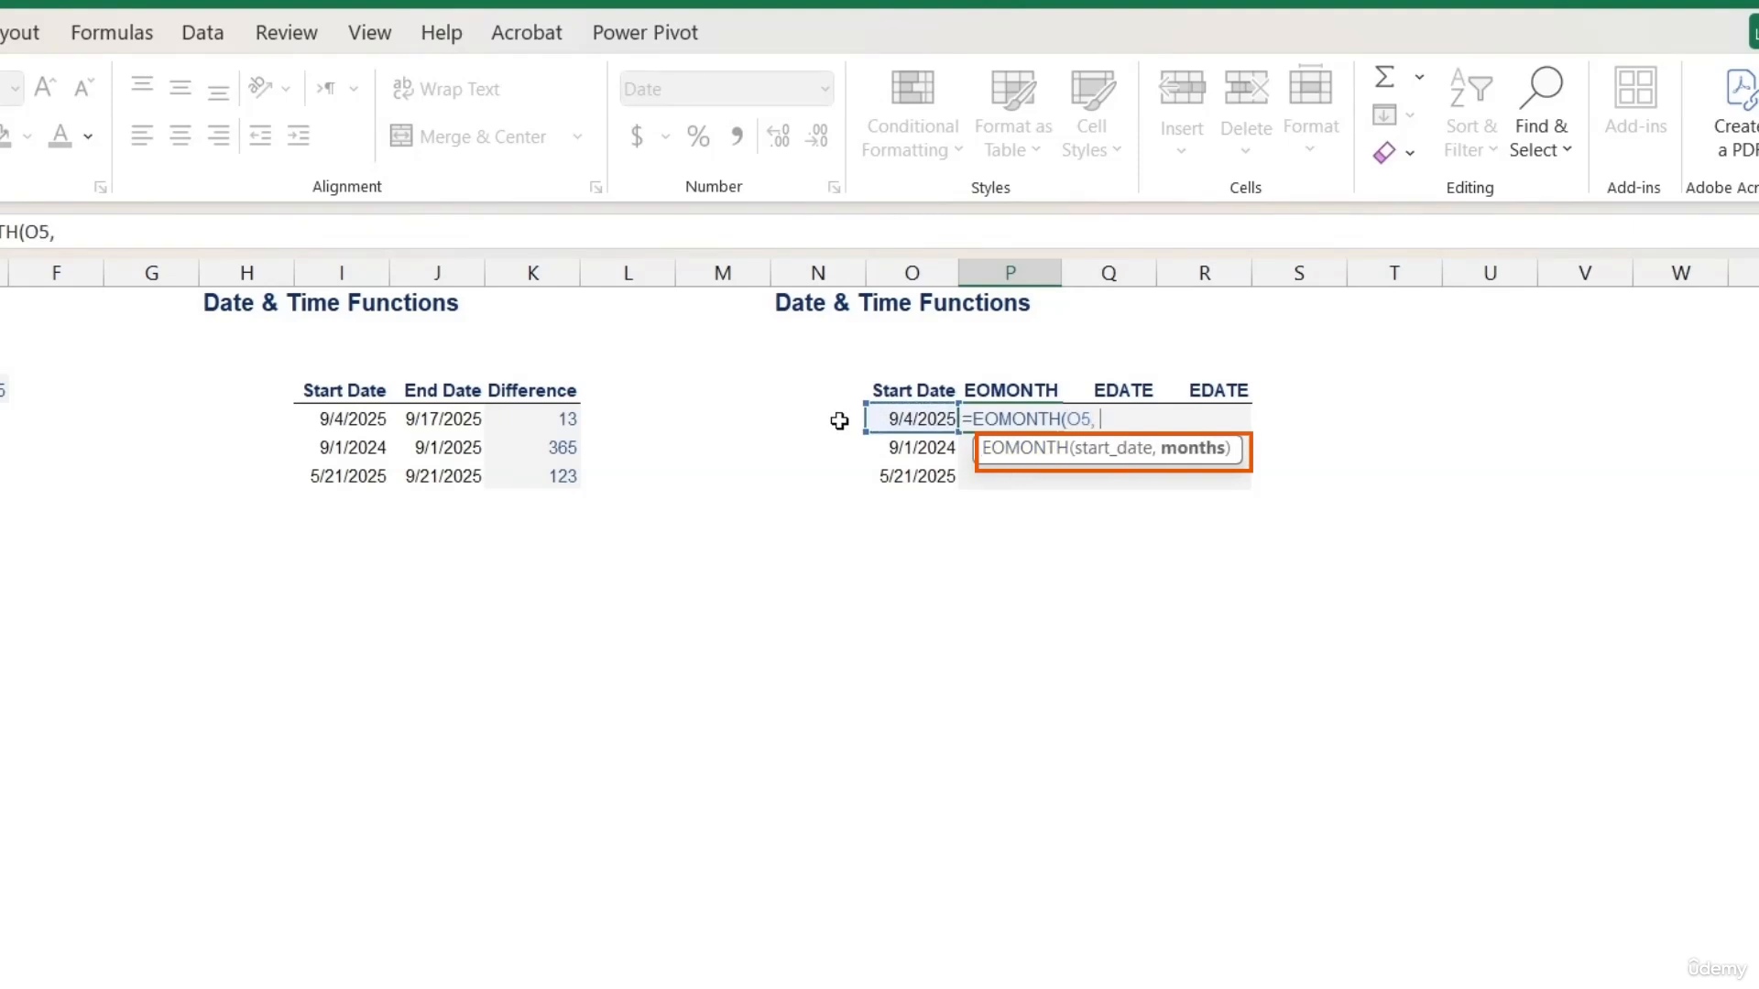
text(q)
key(BackSpace)
text(1)
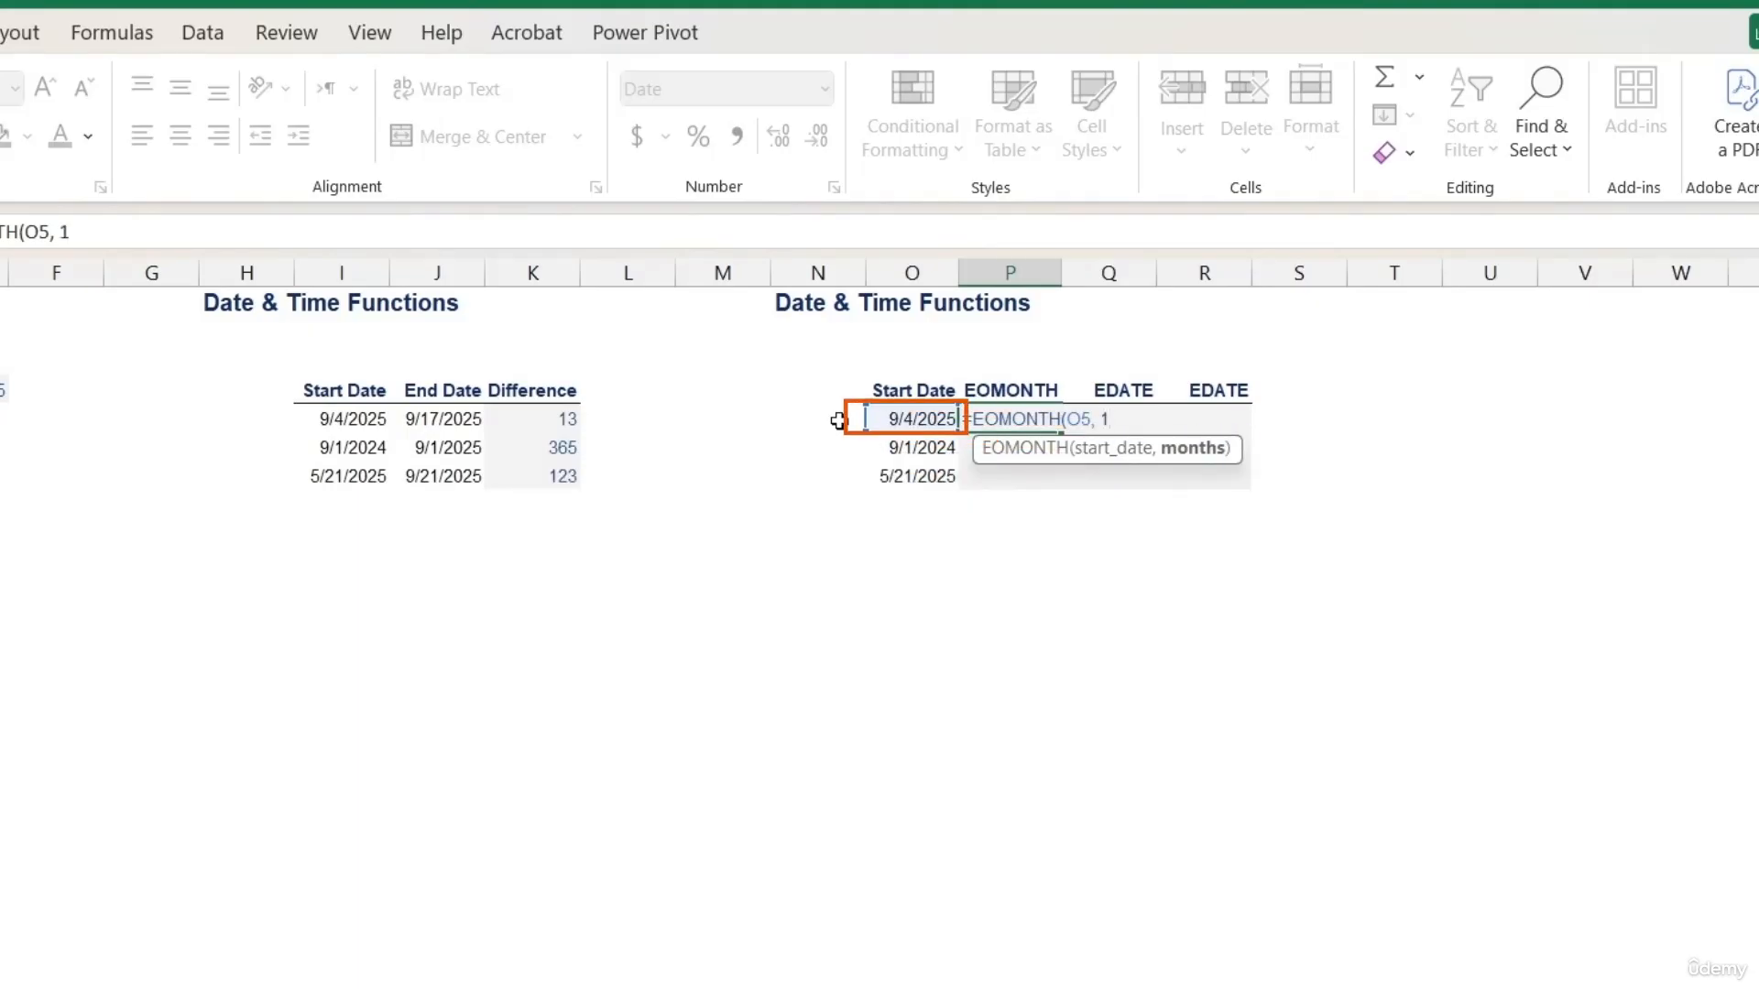
text())
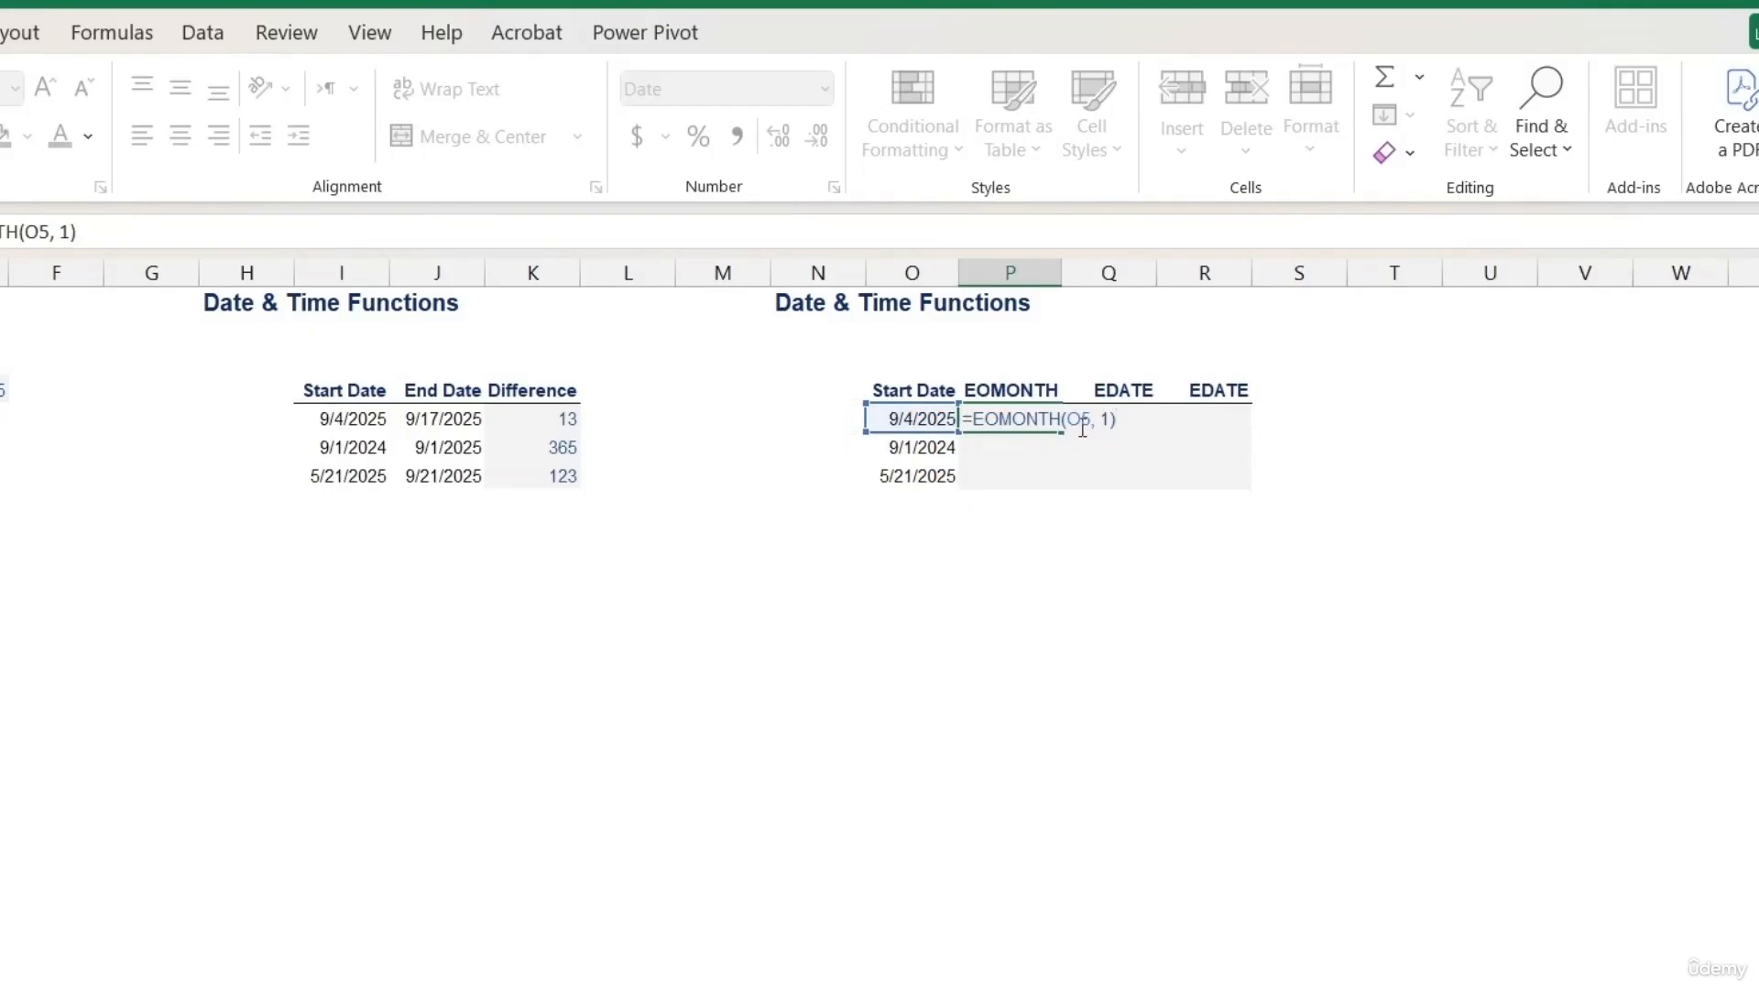
click(1106, 419)
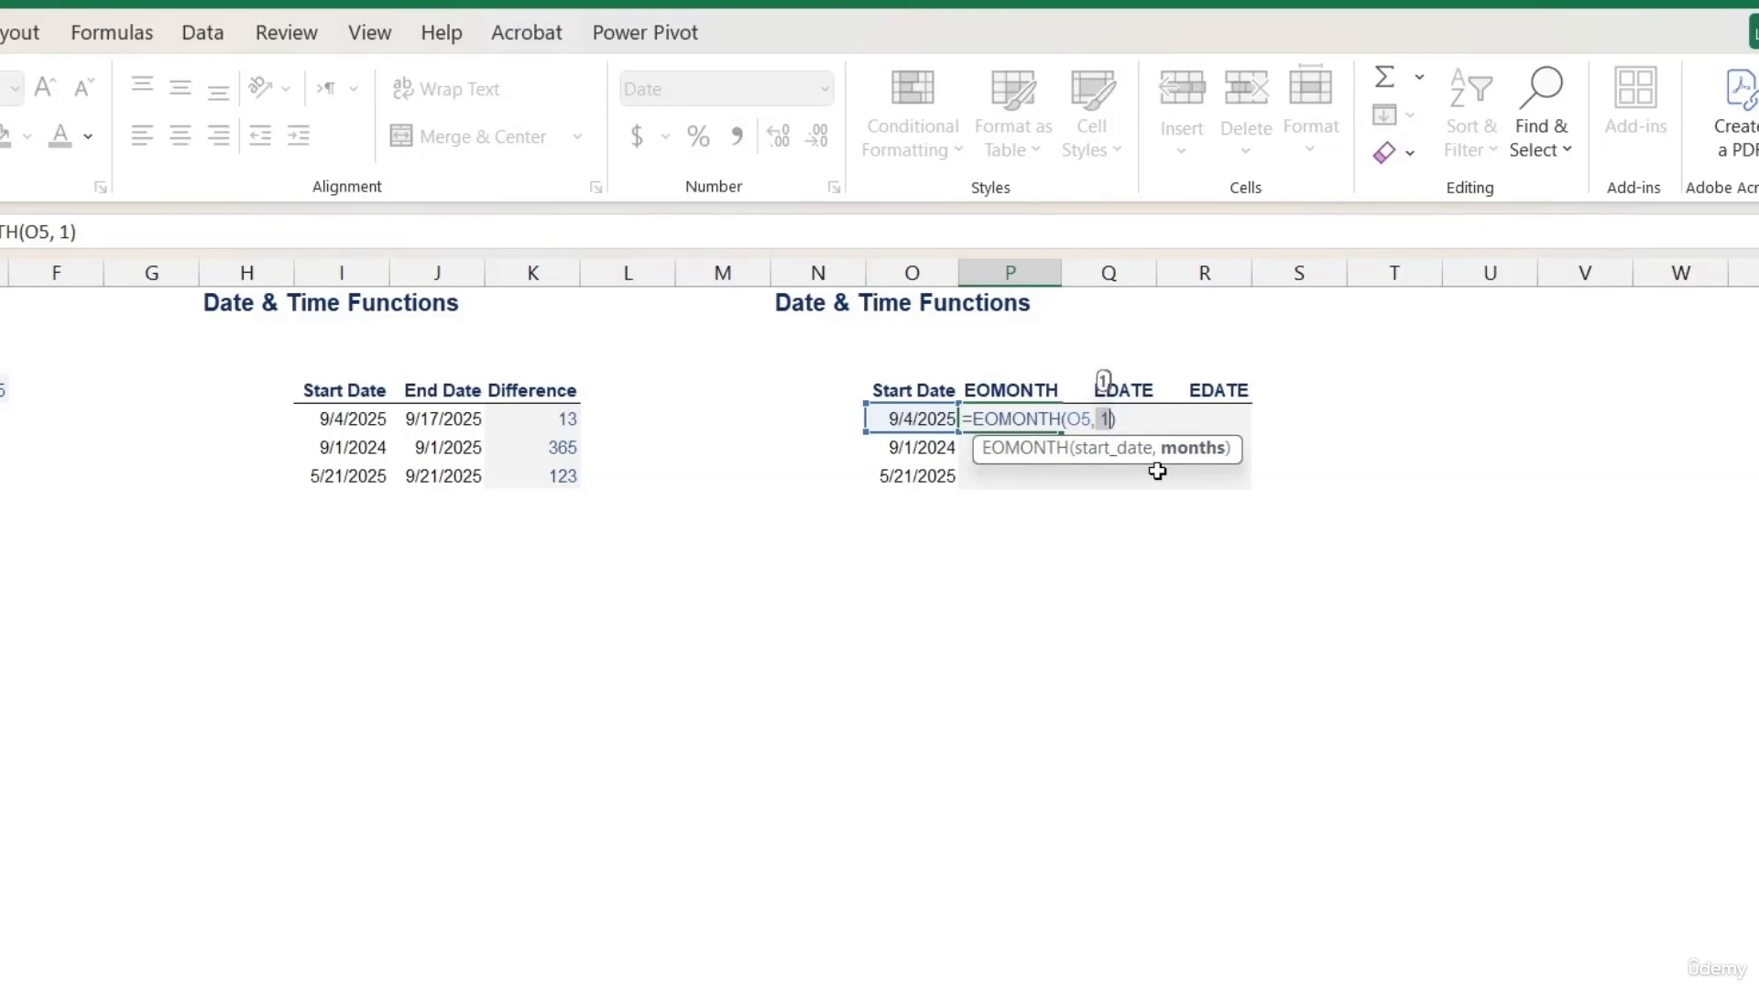
key(Return)
Recheck the months argument of the EOMONTH formula in P5 and fill the formula down to P7.
click(1032, 418)
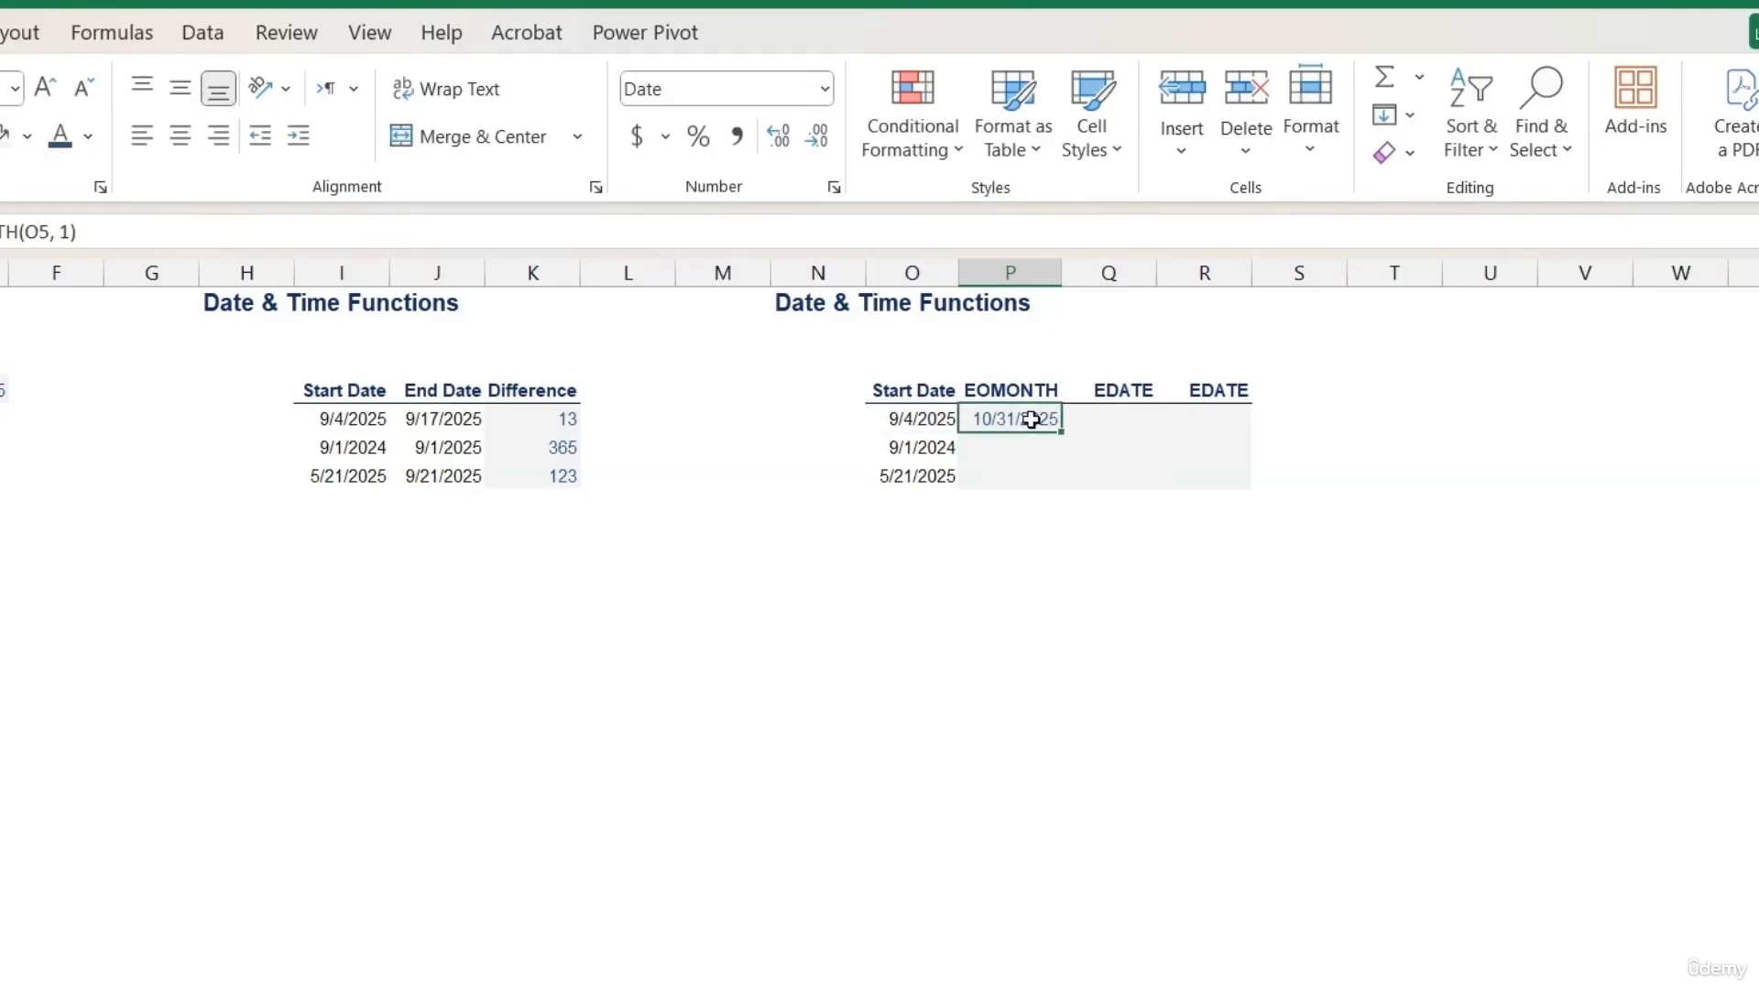
double_click(1025, 417)
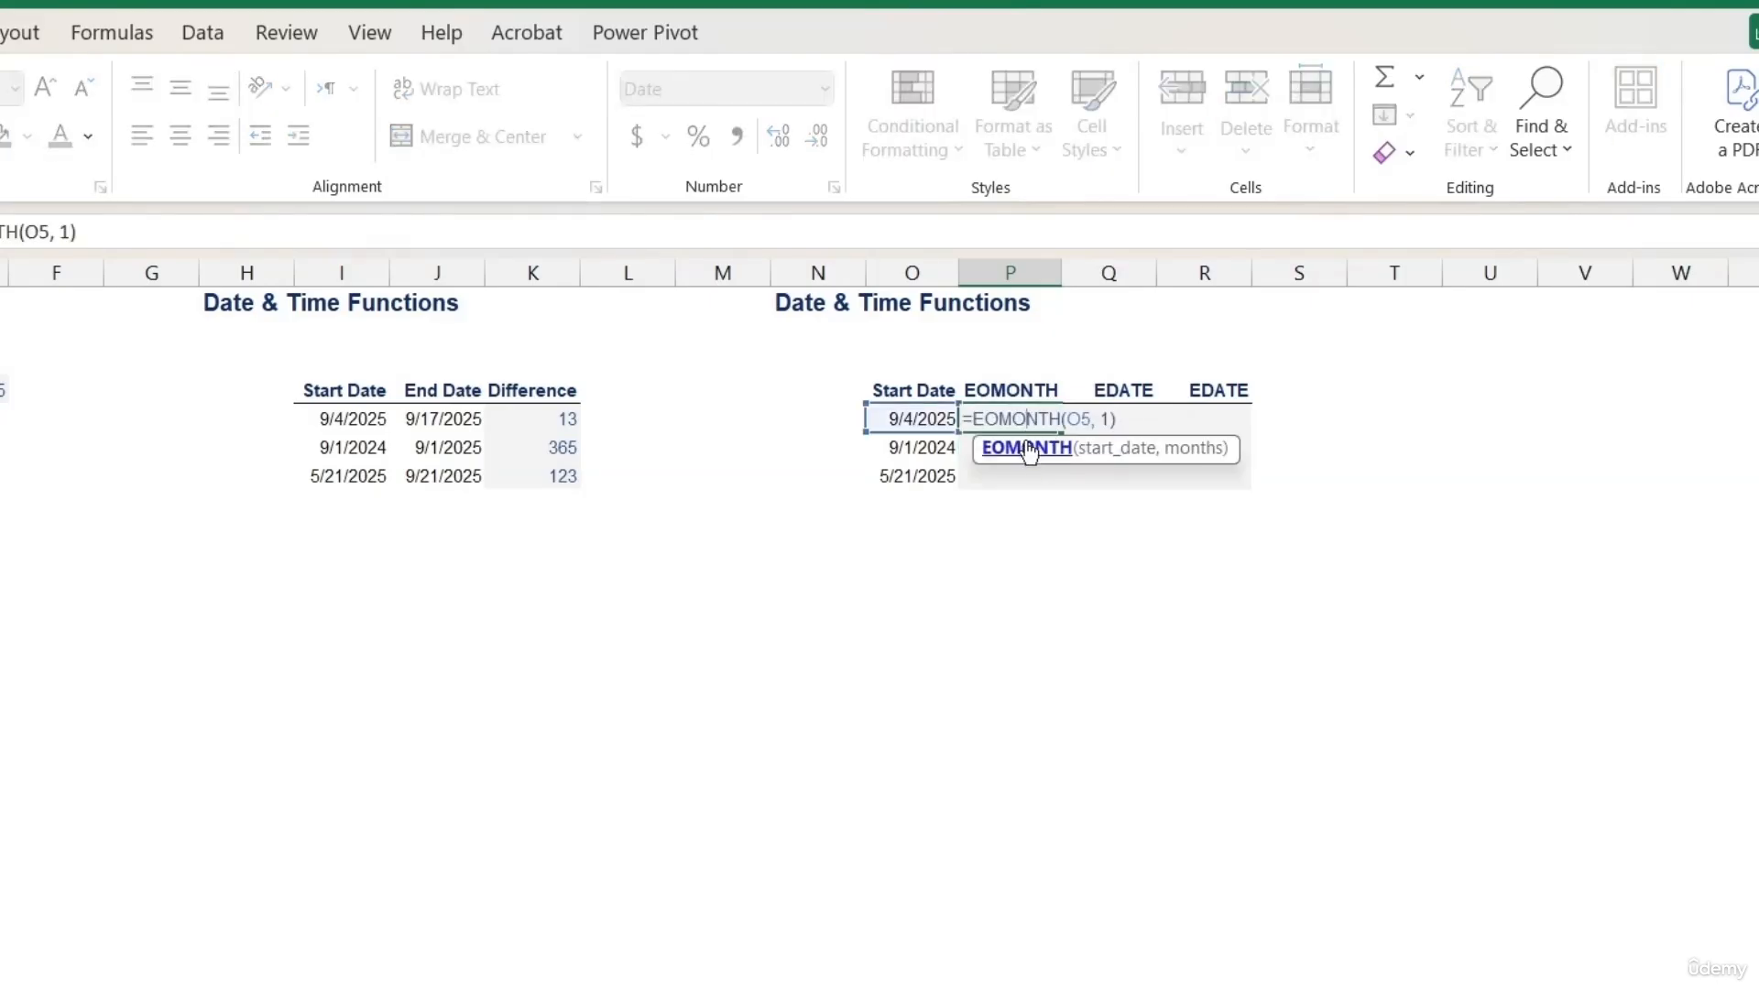
click(1182, 448)
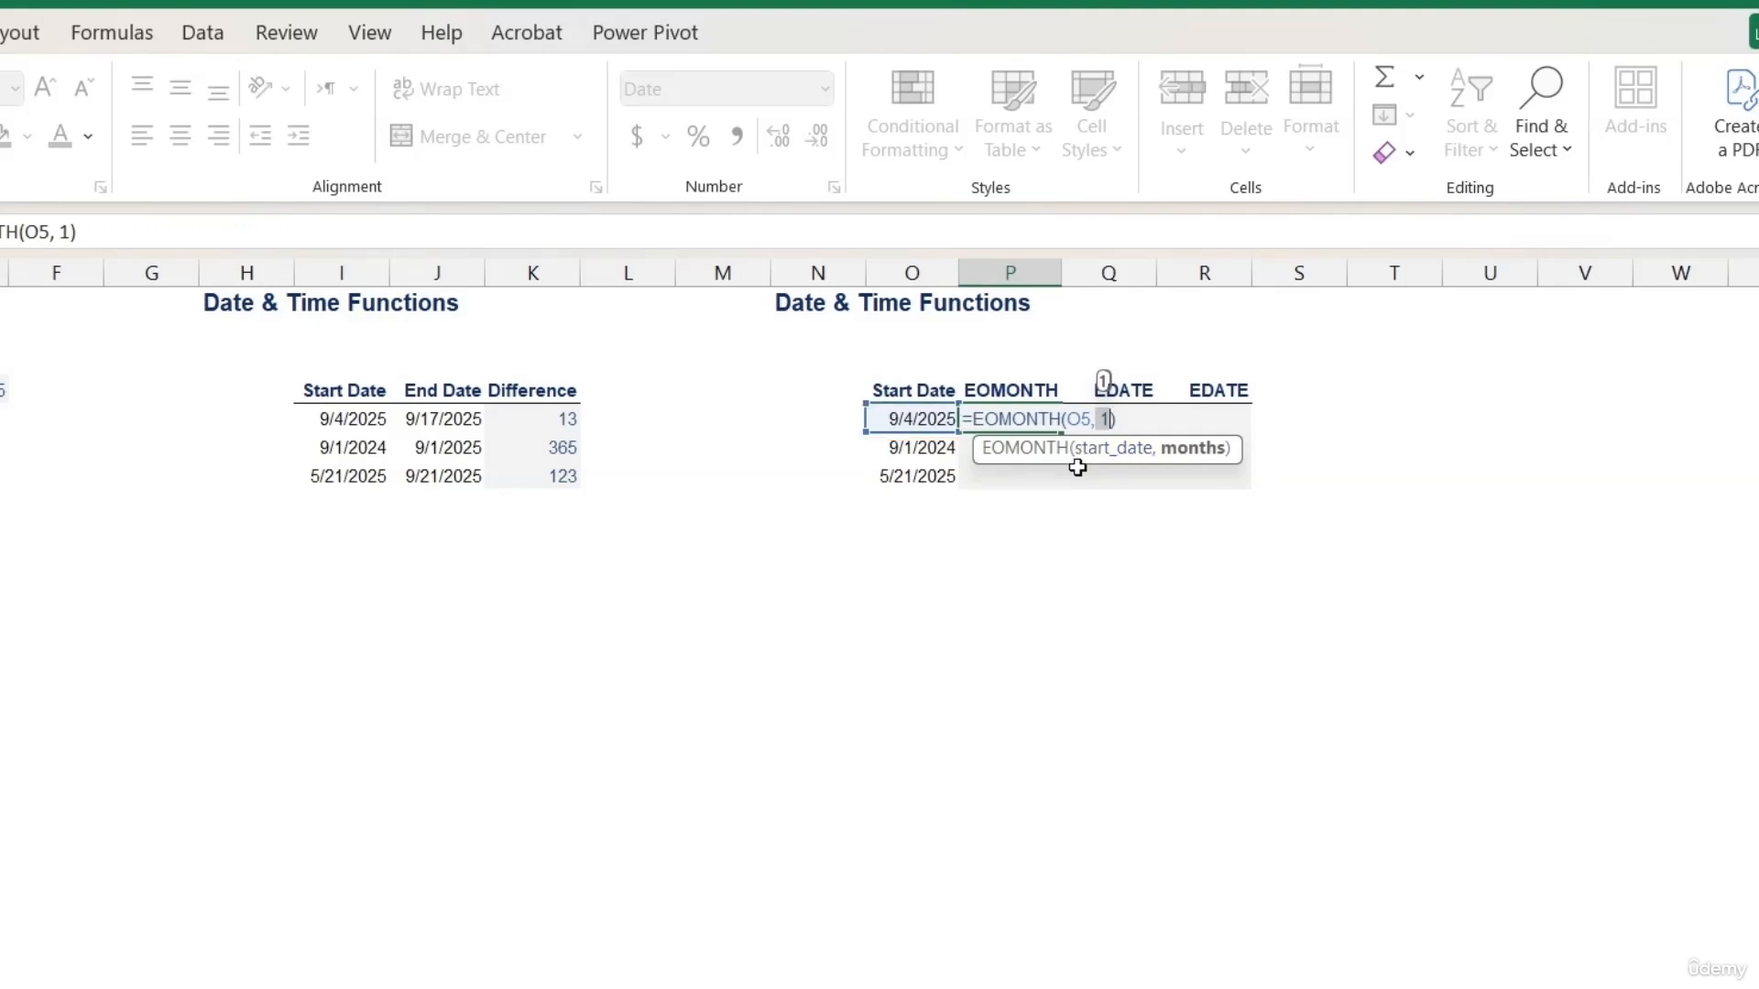
key(Return)
click(1040, 422)
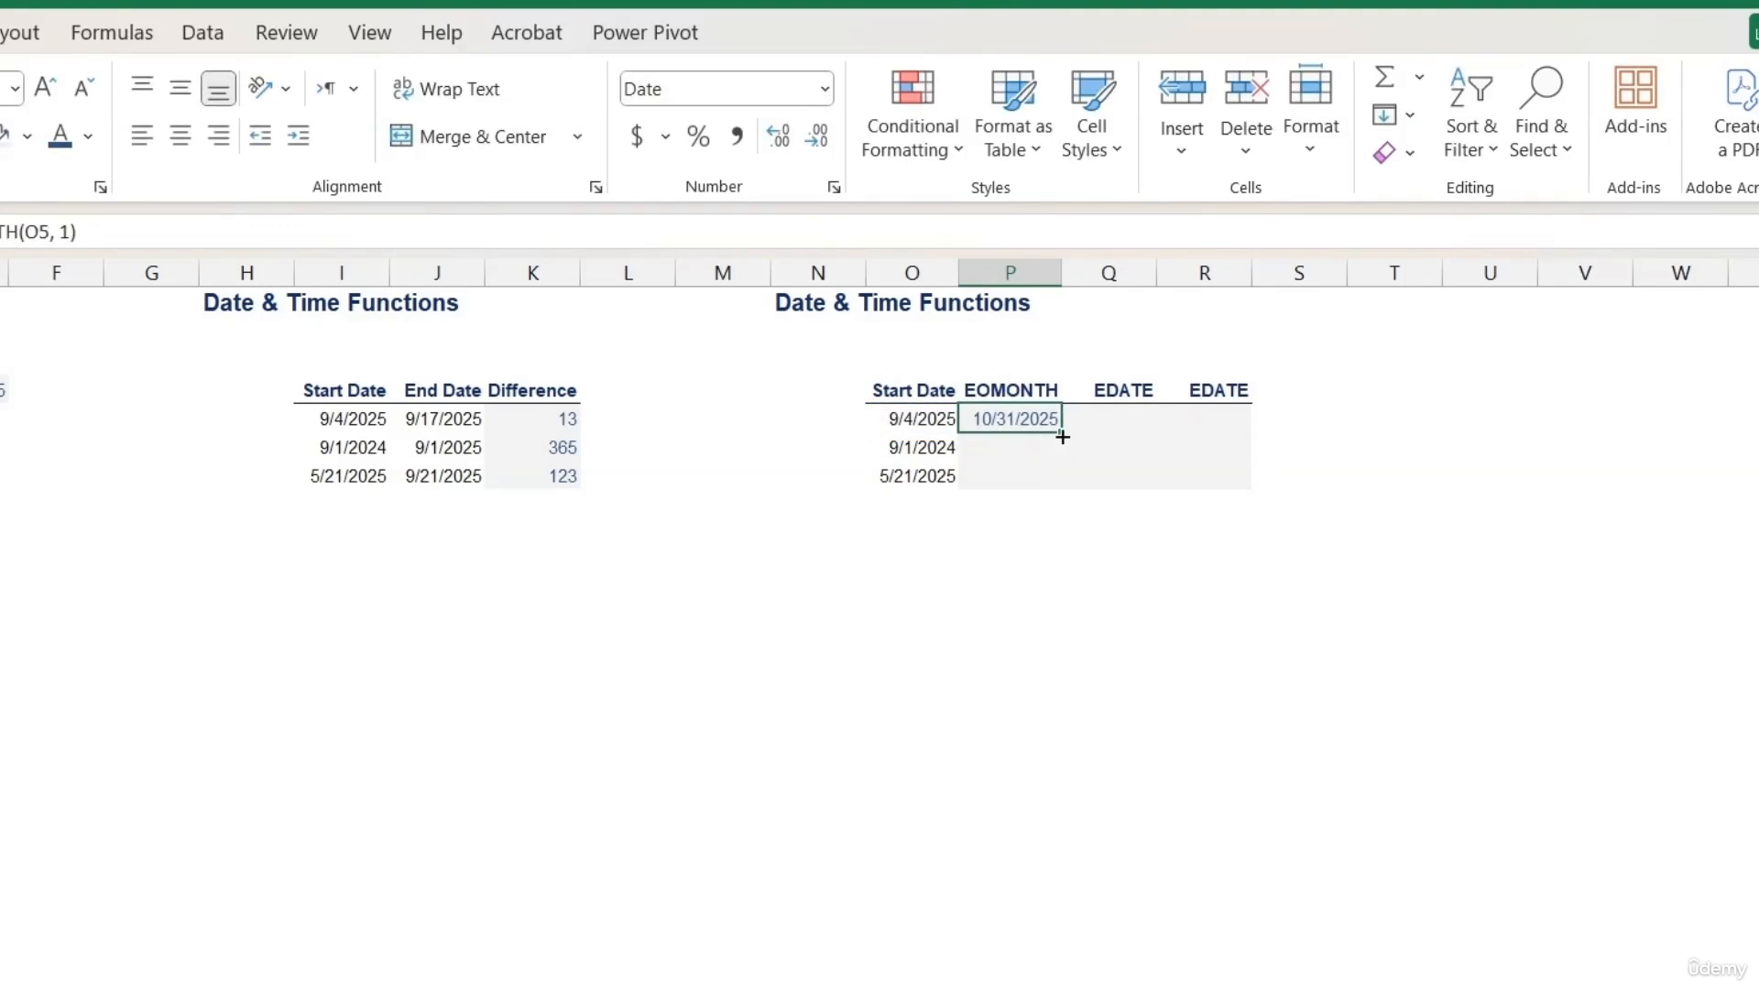
drag(1061, 431, 1067, 481)
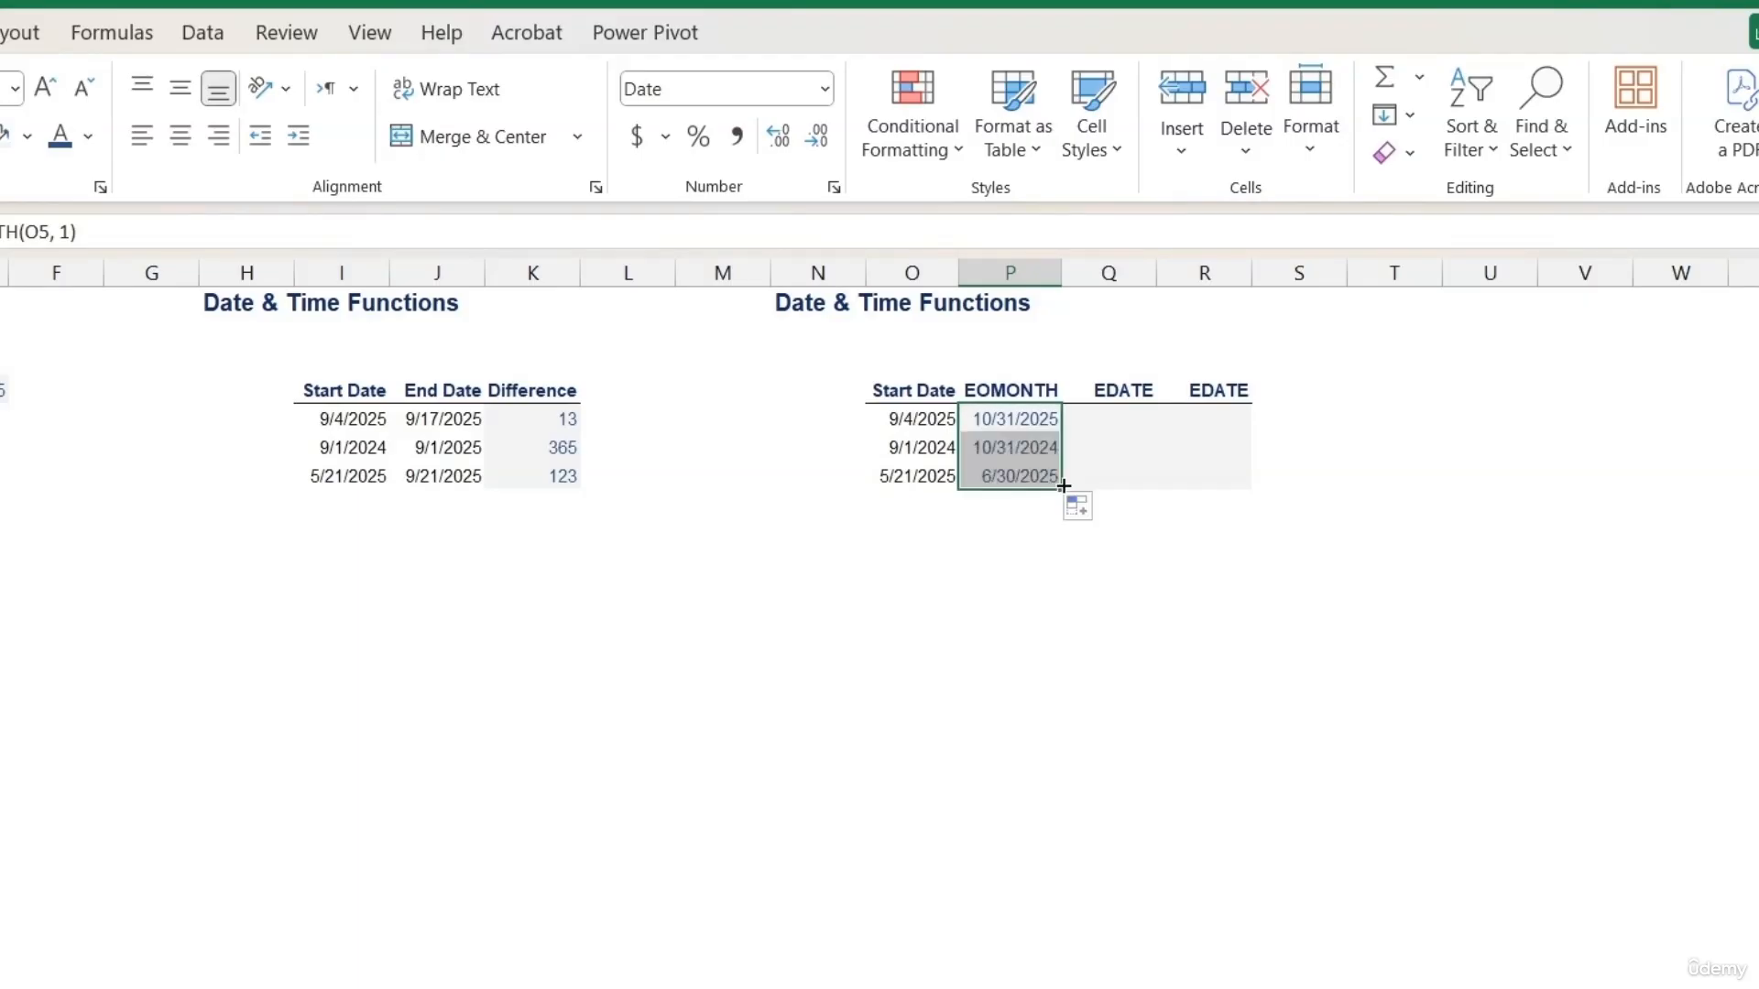
Find the date five months after each start date by entering =EDATE(O5, 5) in Q5 and filling it down to Q7.
key(Right)
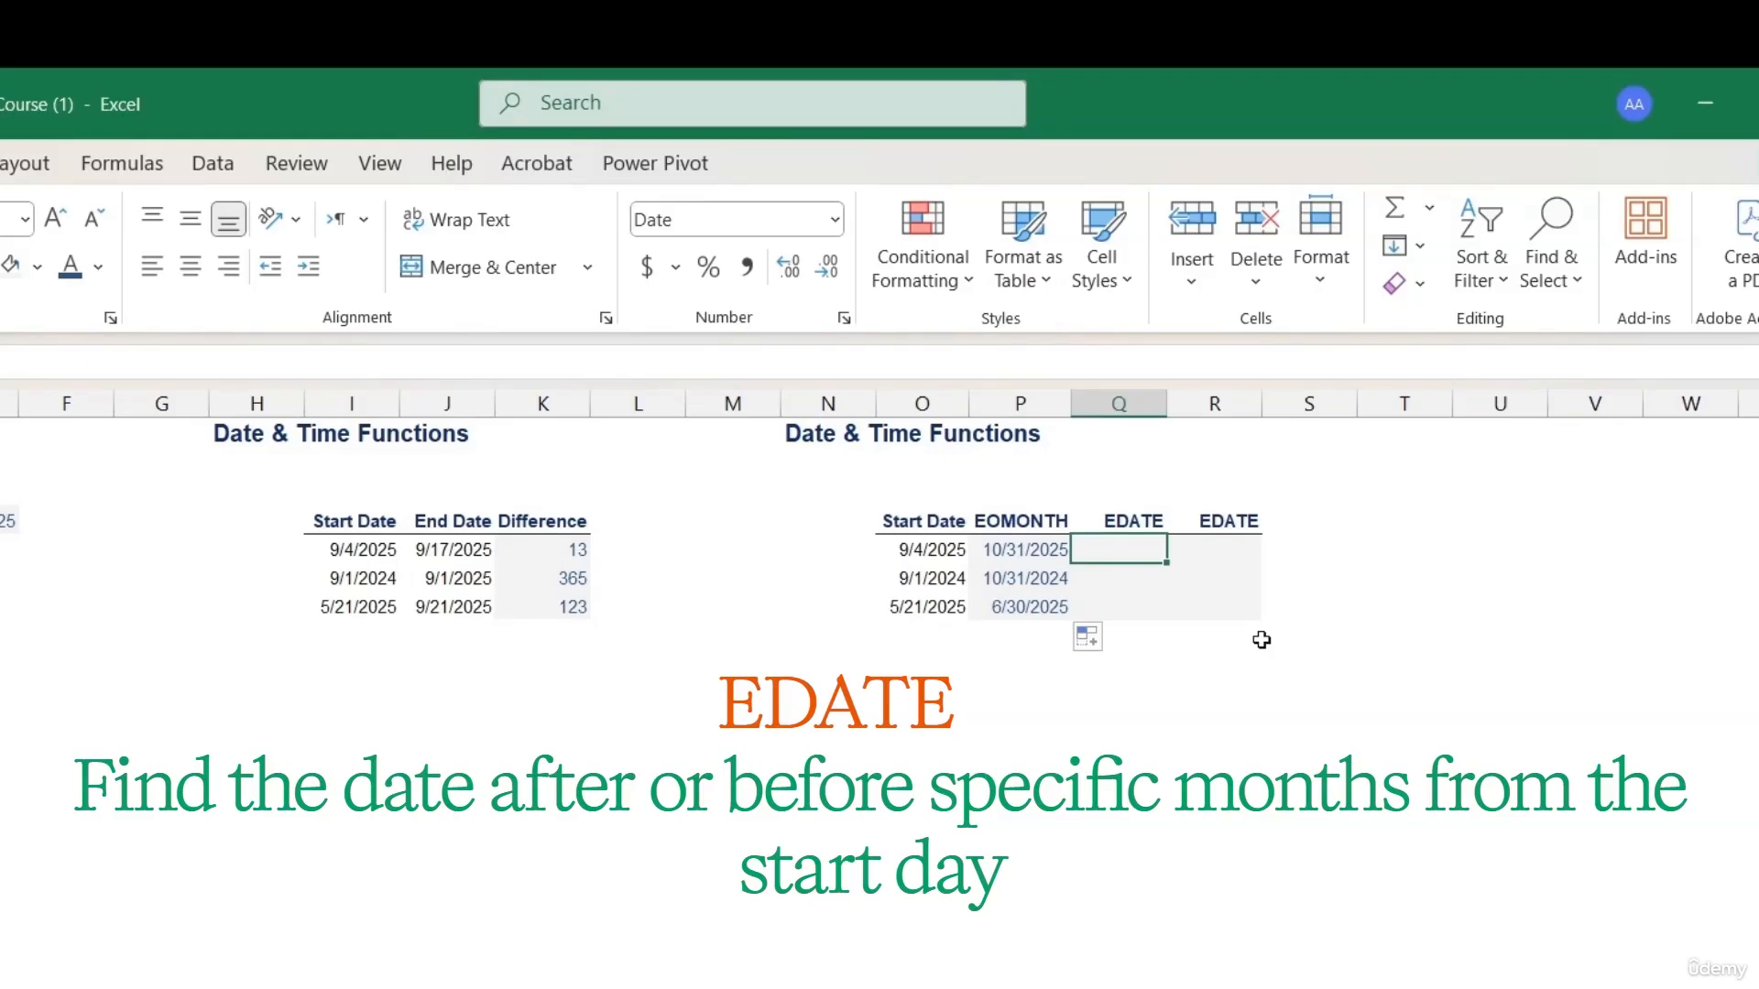
text(=)
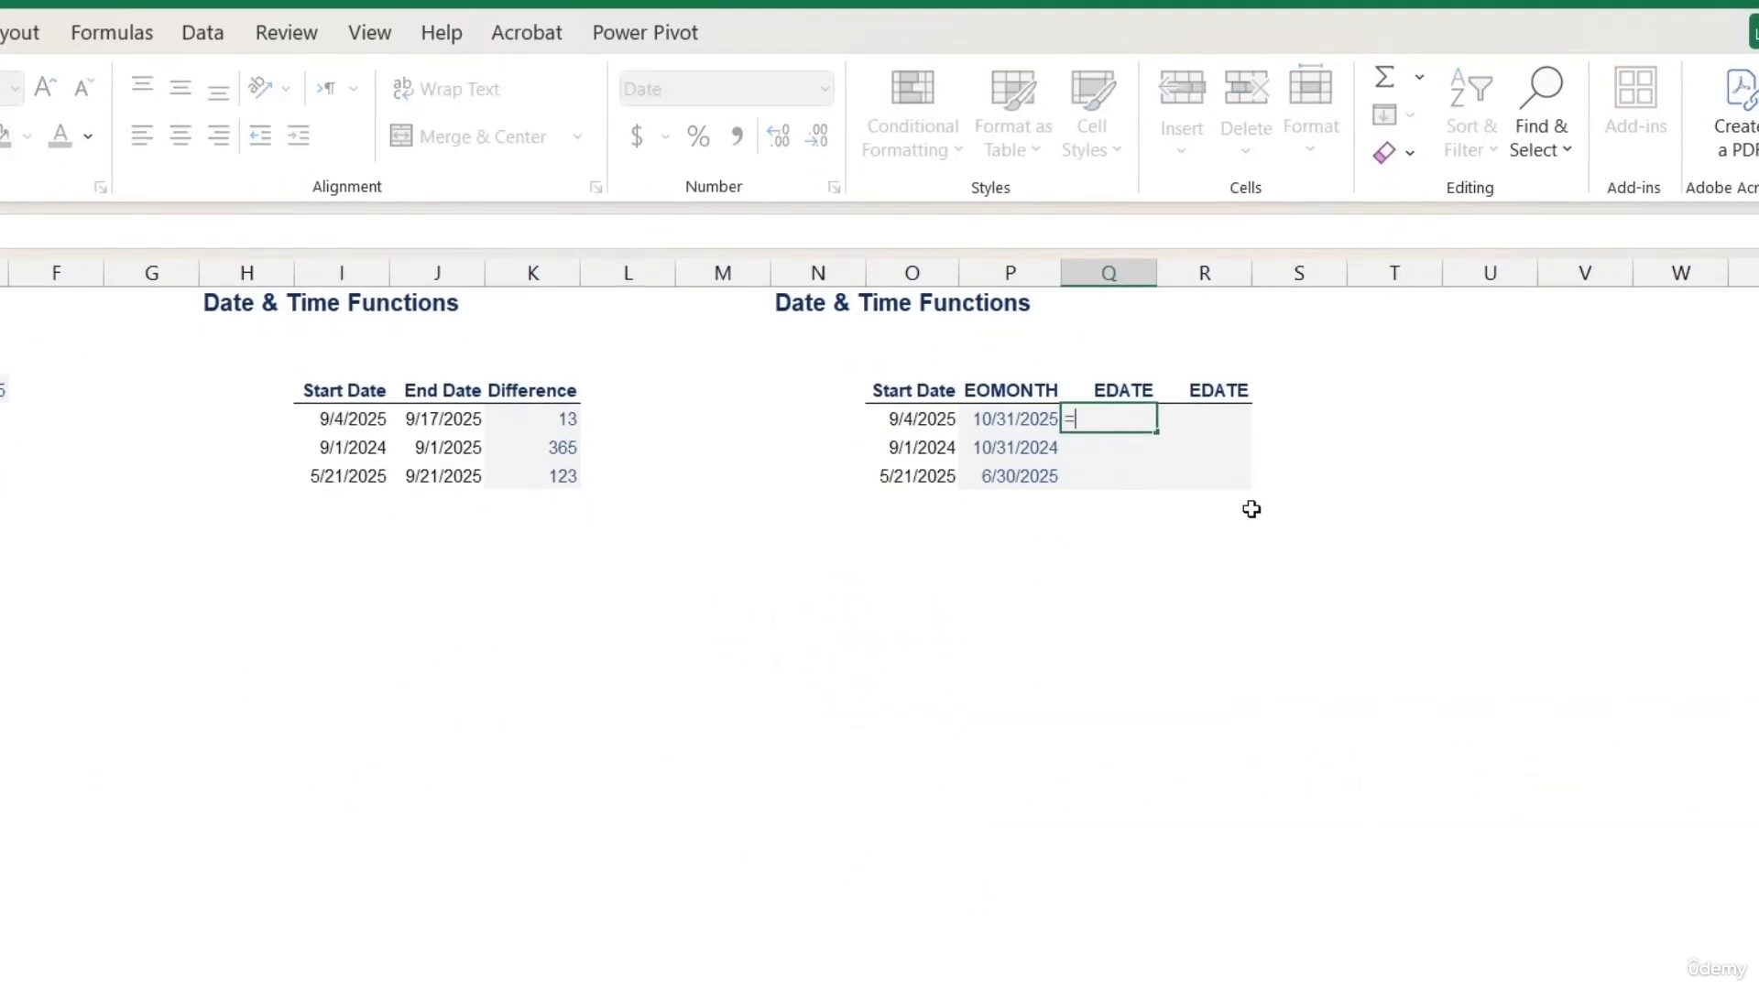
text(eda)
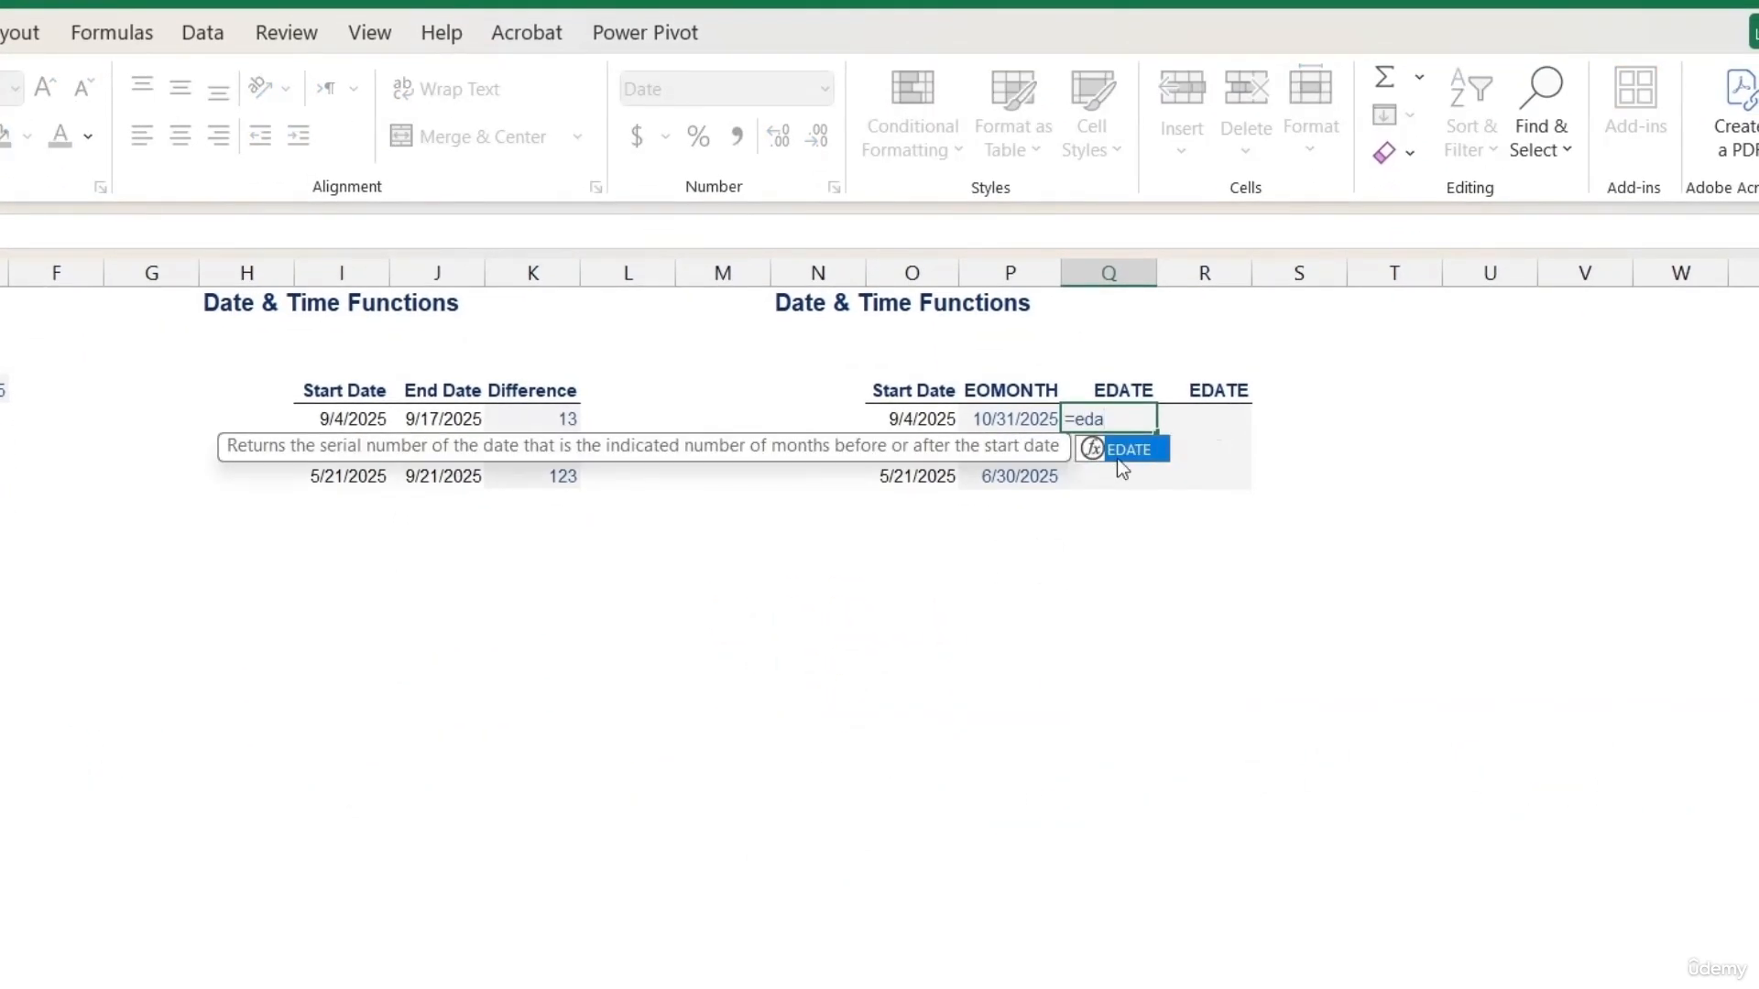
double_click(1127, 450)
click(940, 419)
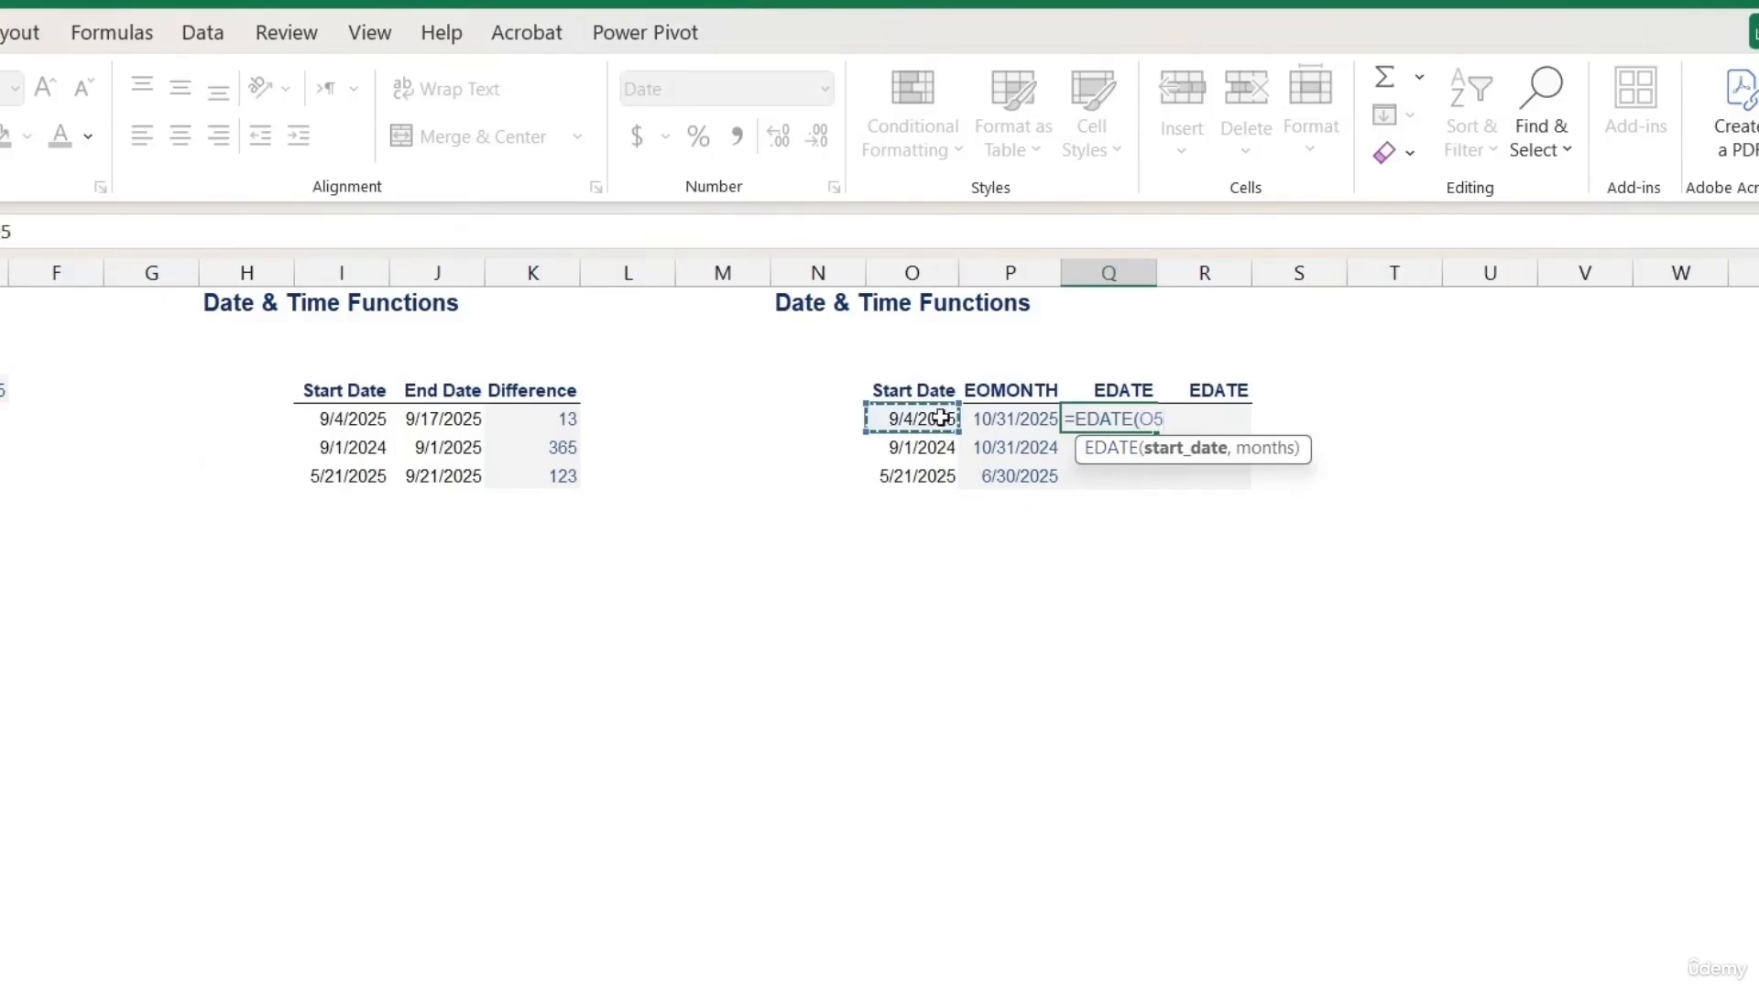
text(,)
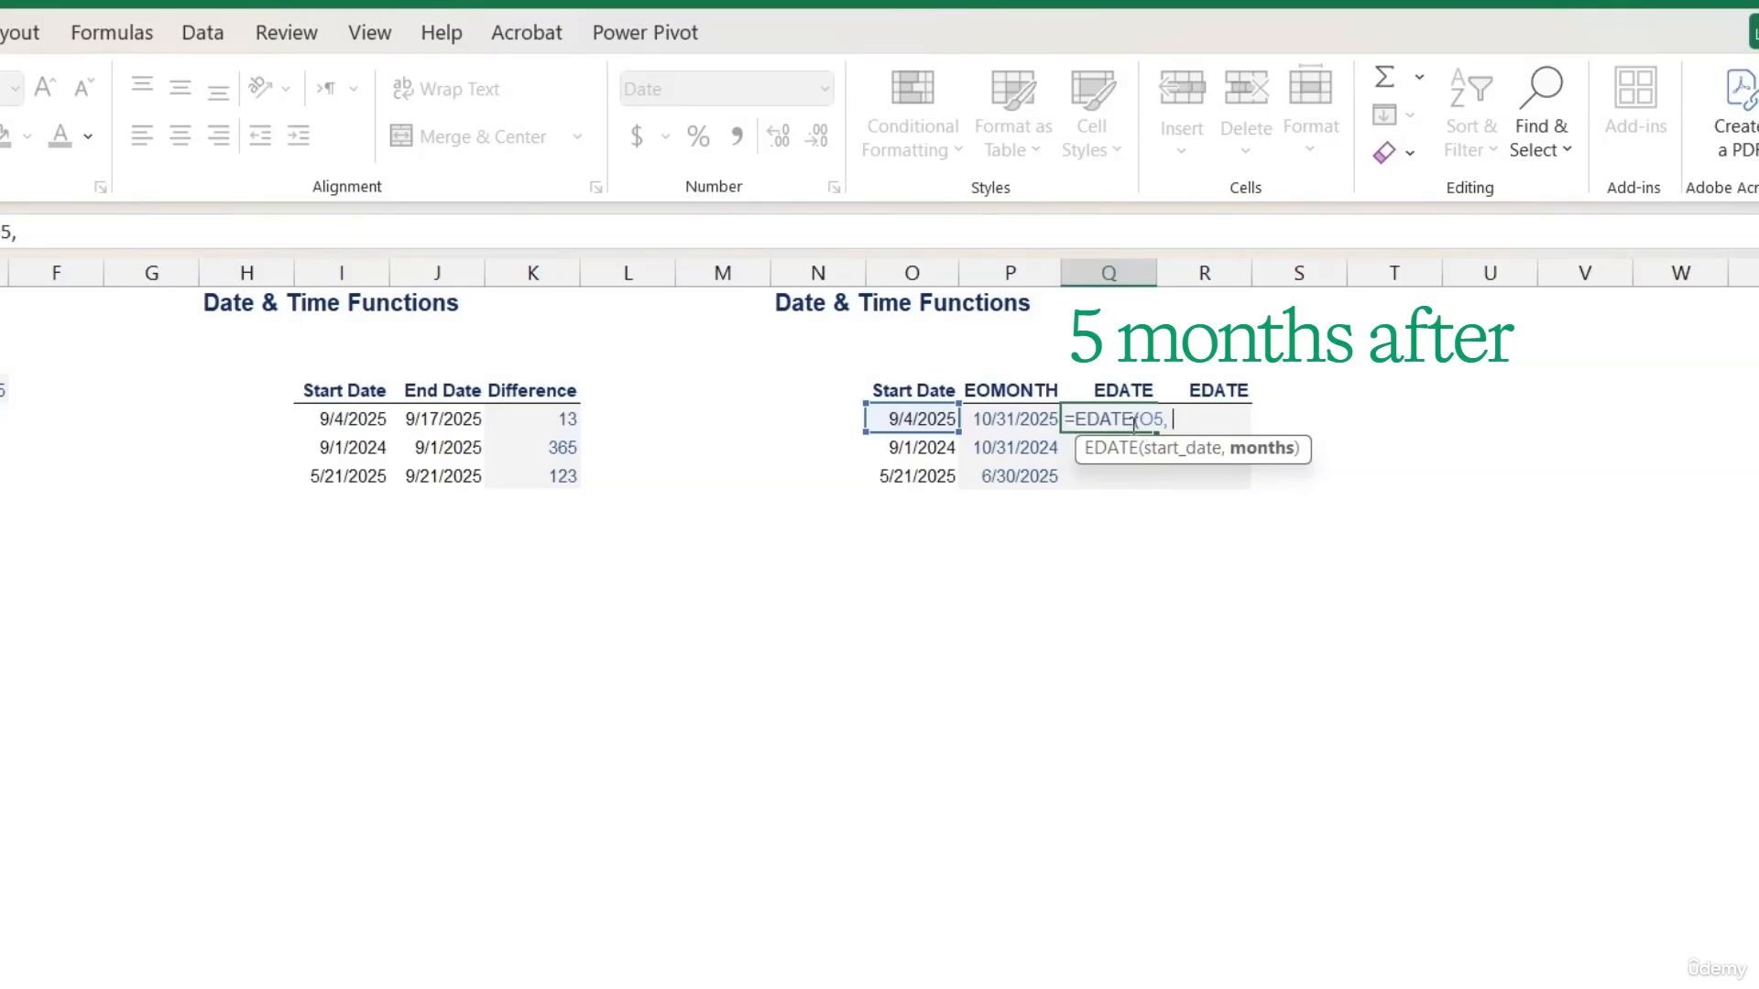
text(5))
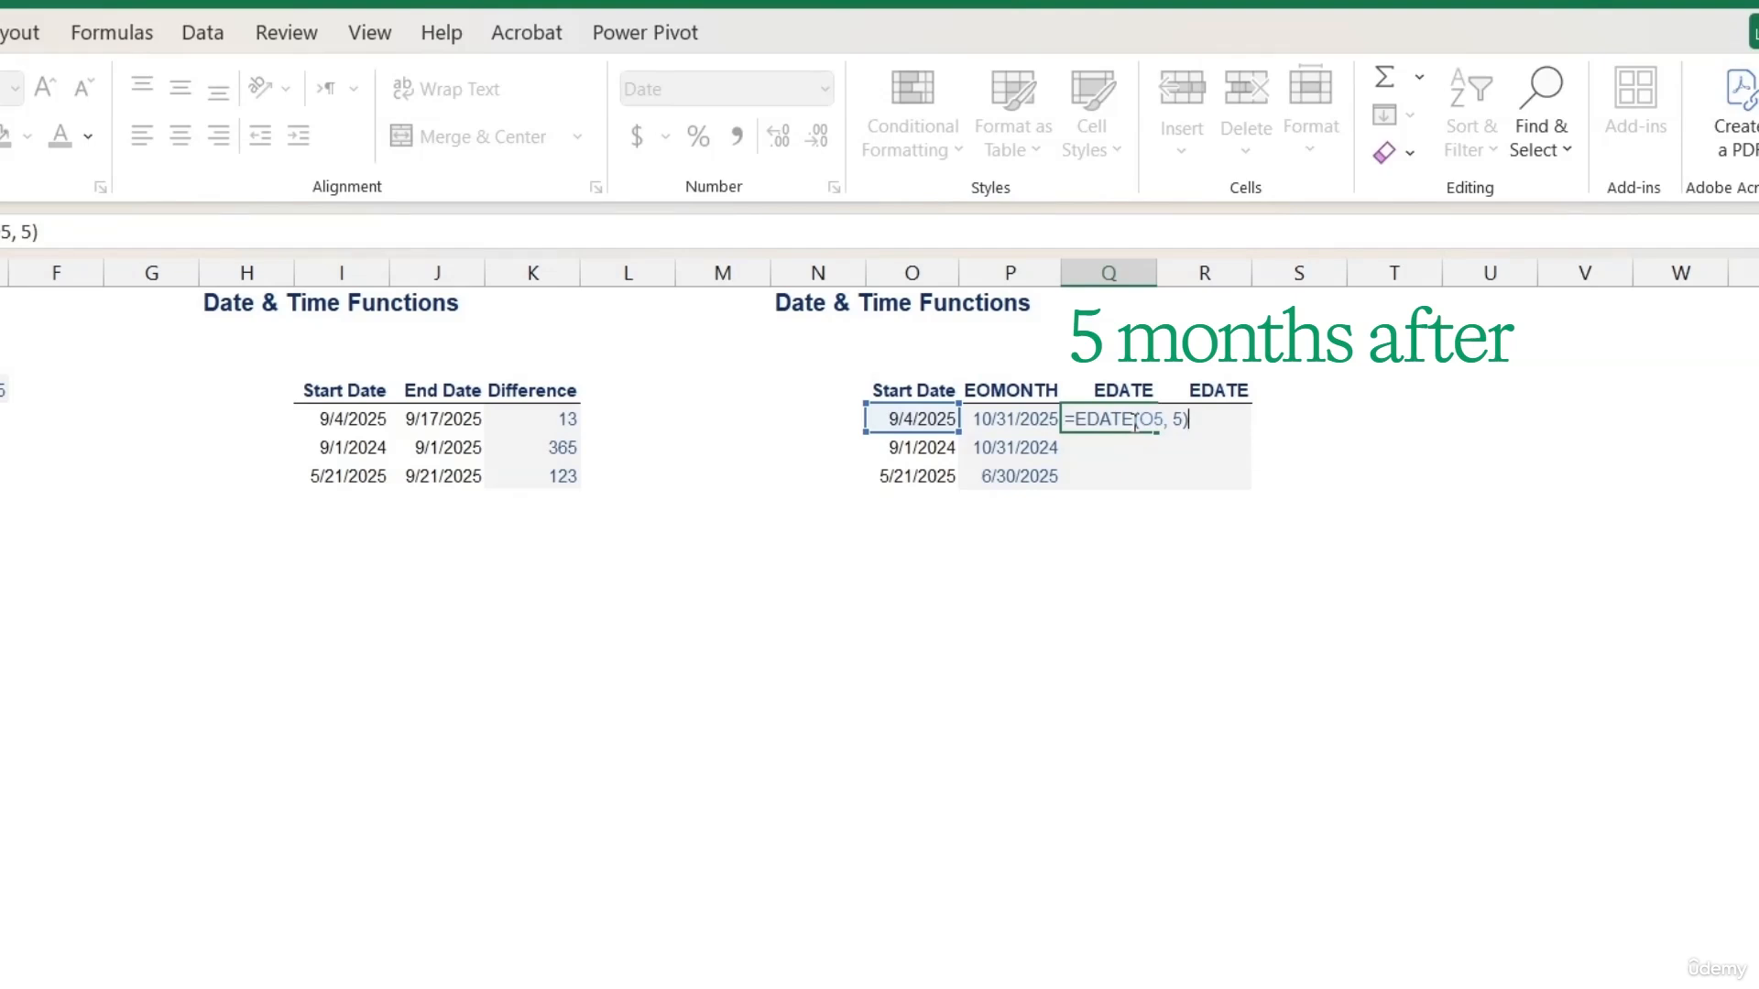
key(Return)
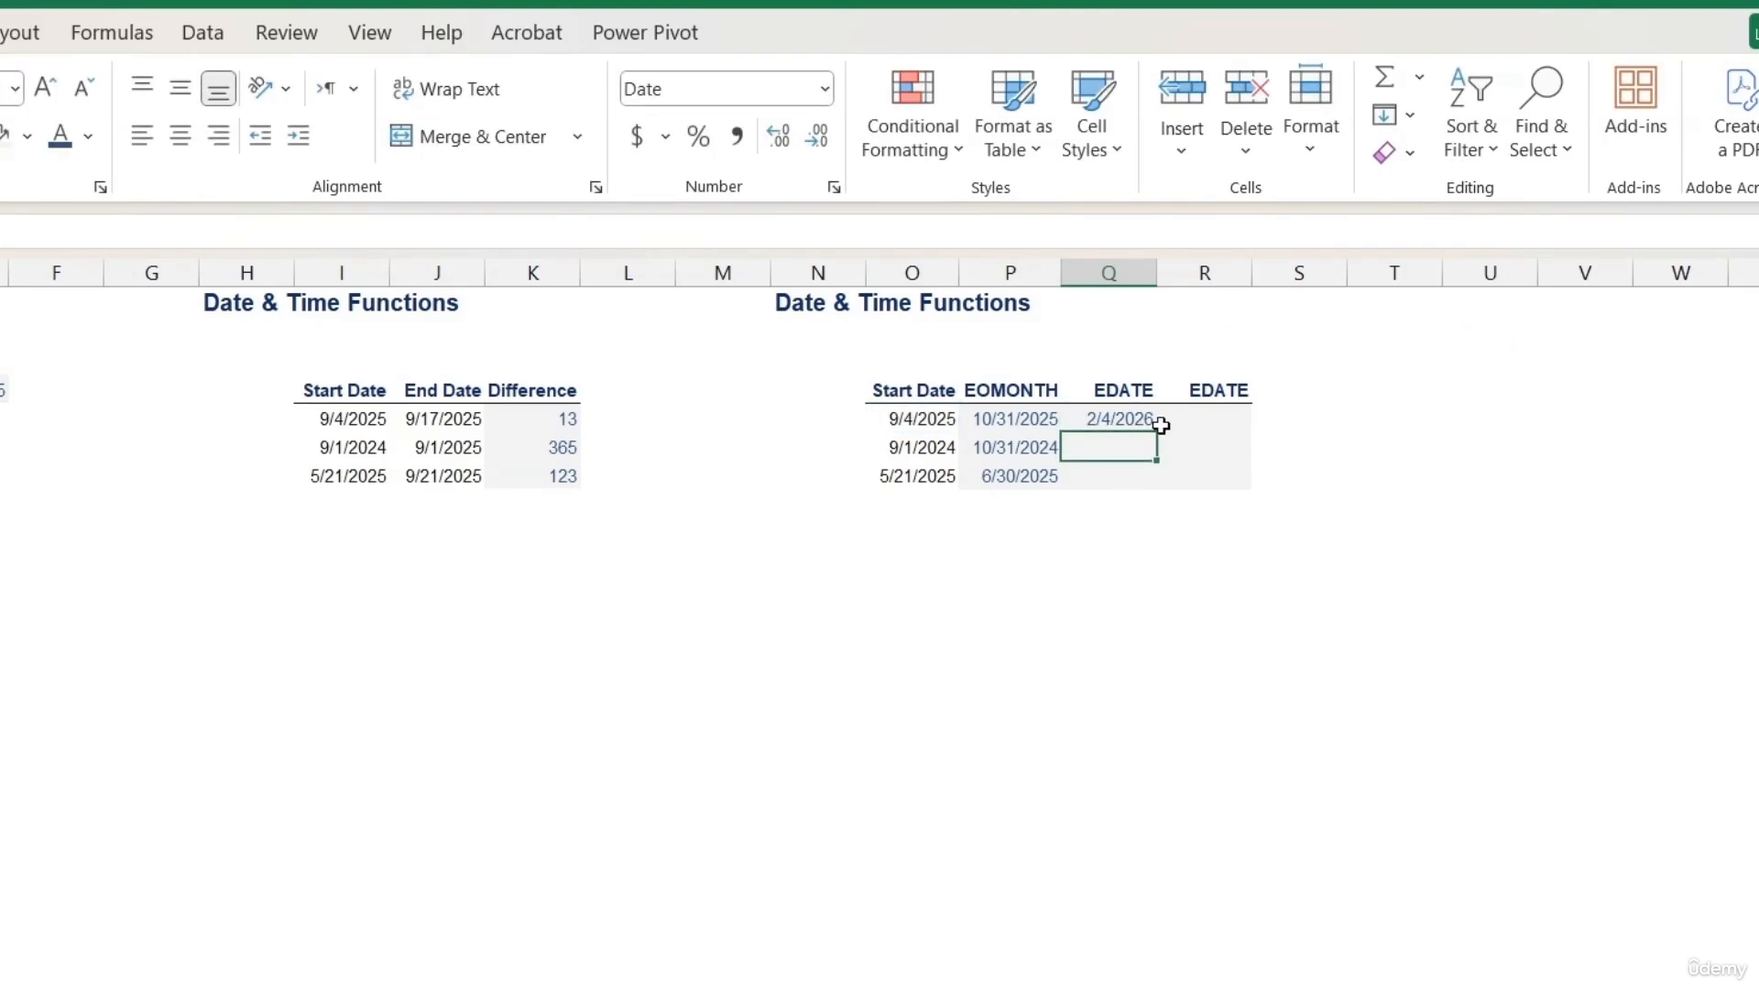
click(1150, 422)
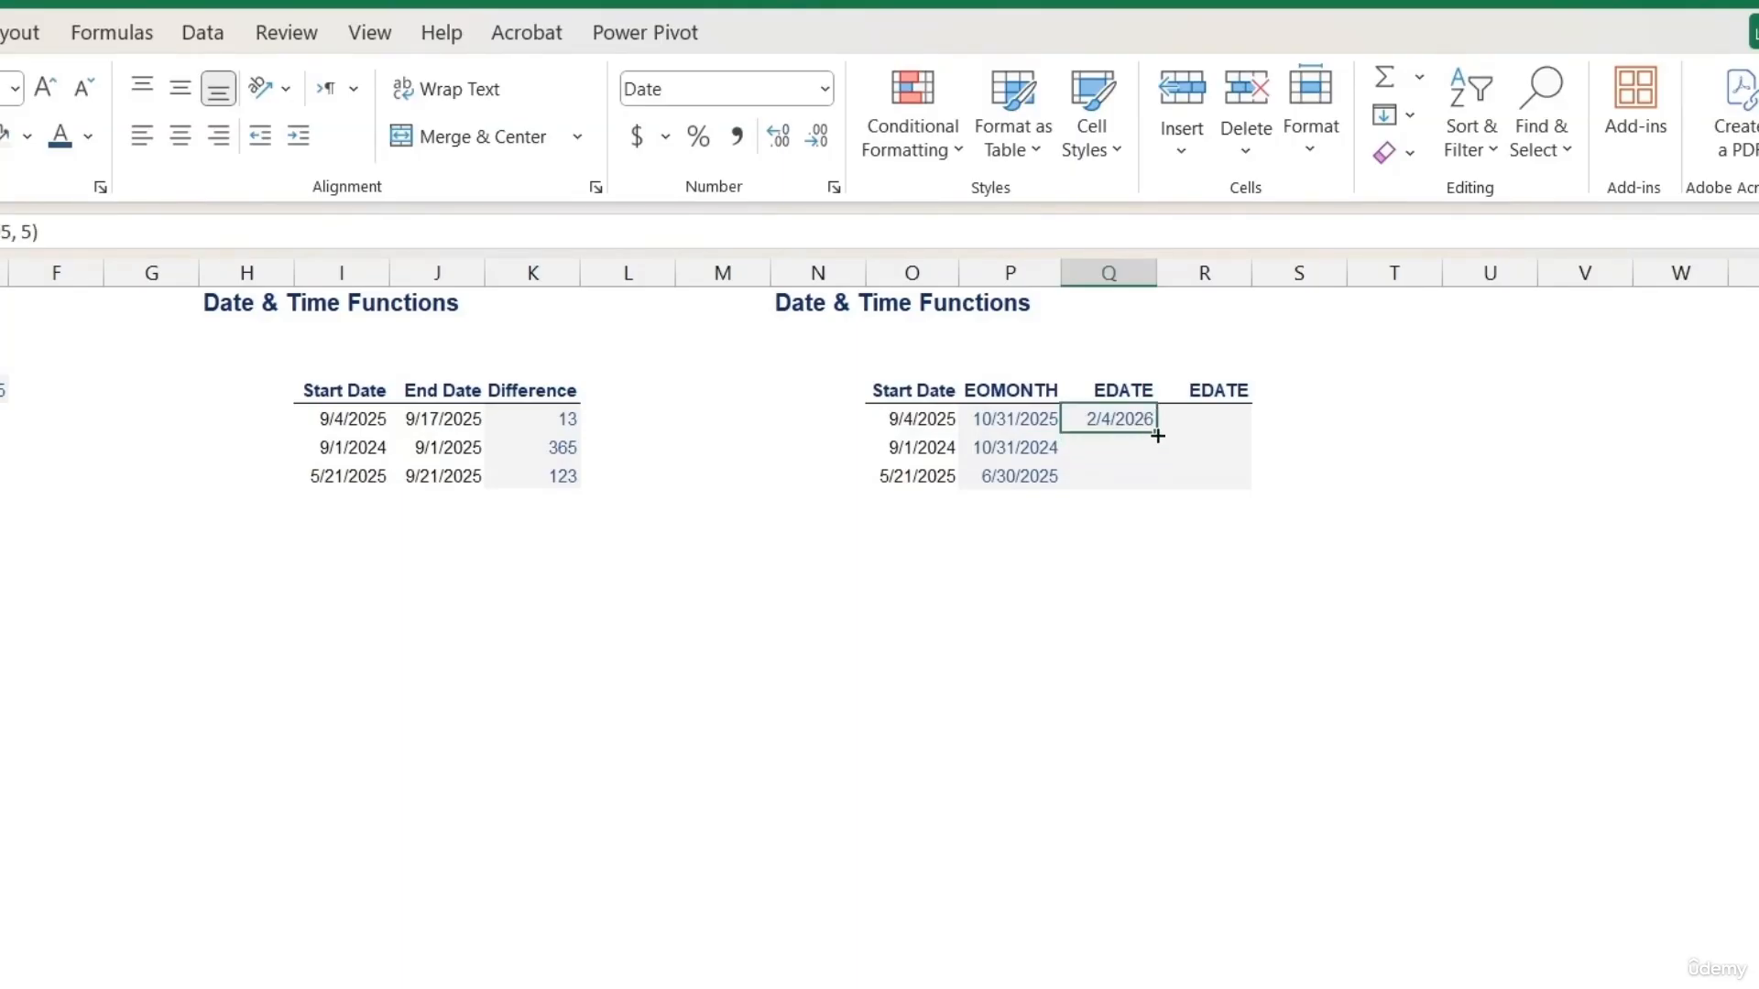
drag(1150, 432, 1167, 495)
Find the date 60 months after the first start date by entering =EDATE(O5,60) in R5.
click(1201, 419)
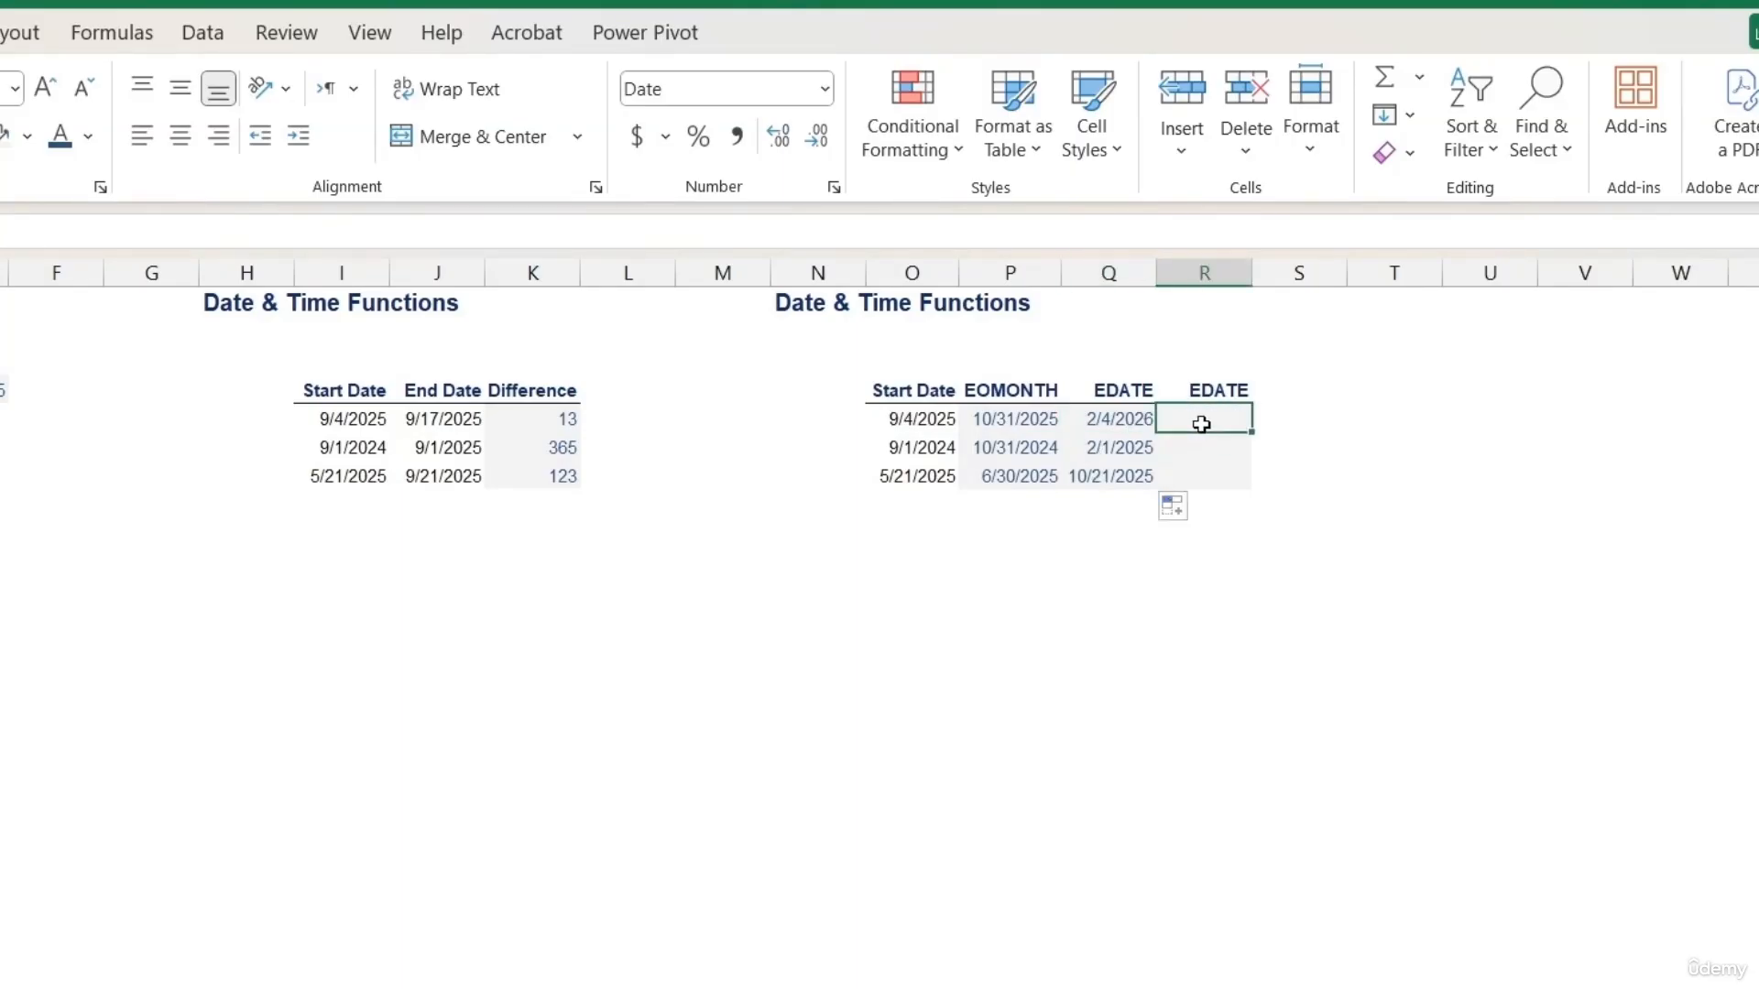
text(=ed)
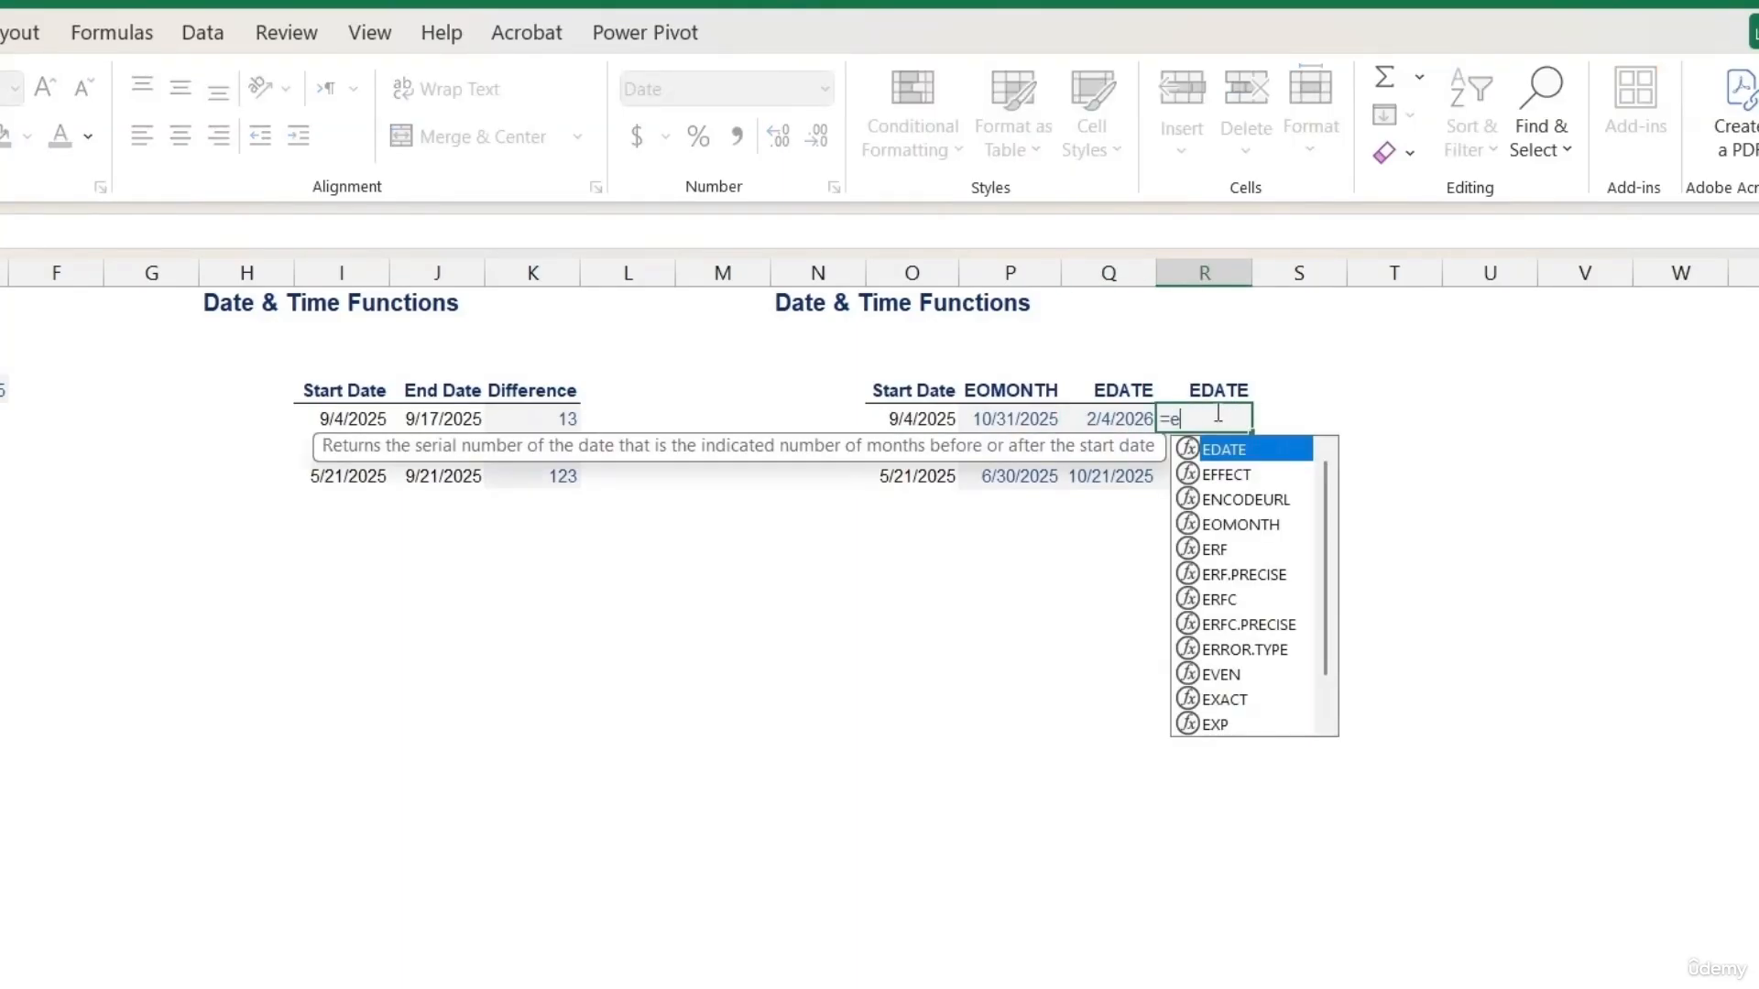
double_click(1212, 450)
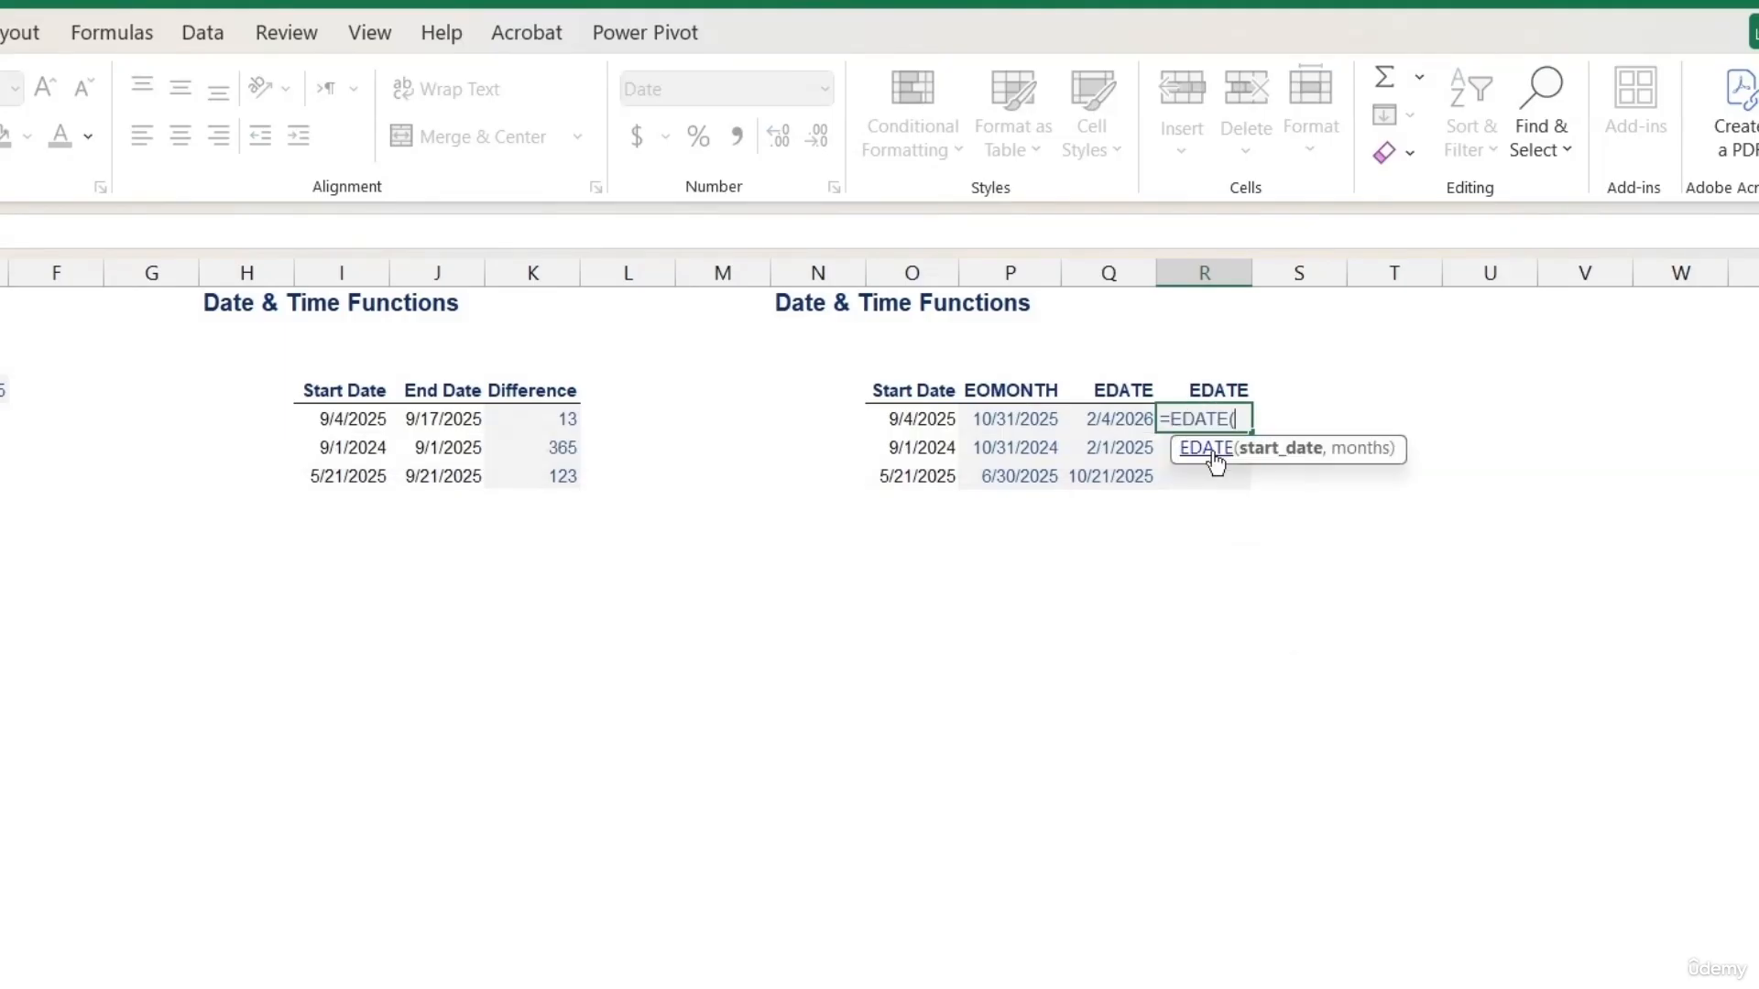
click(927, 418)
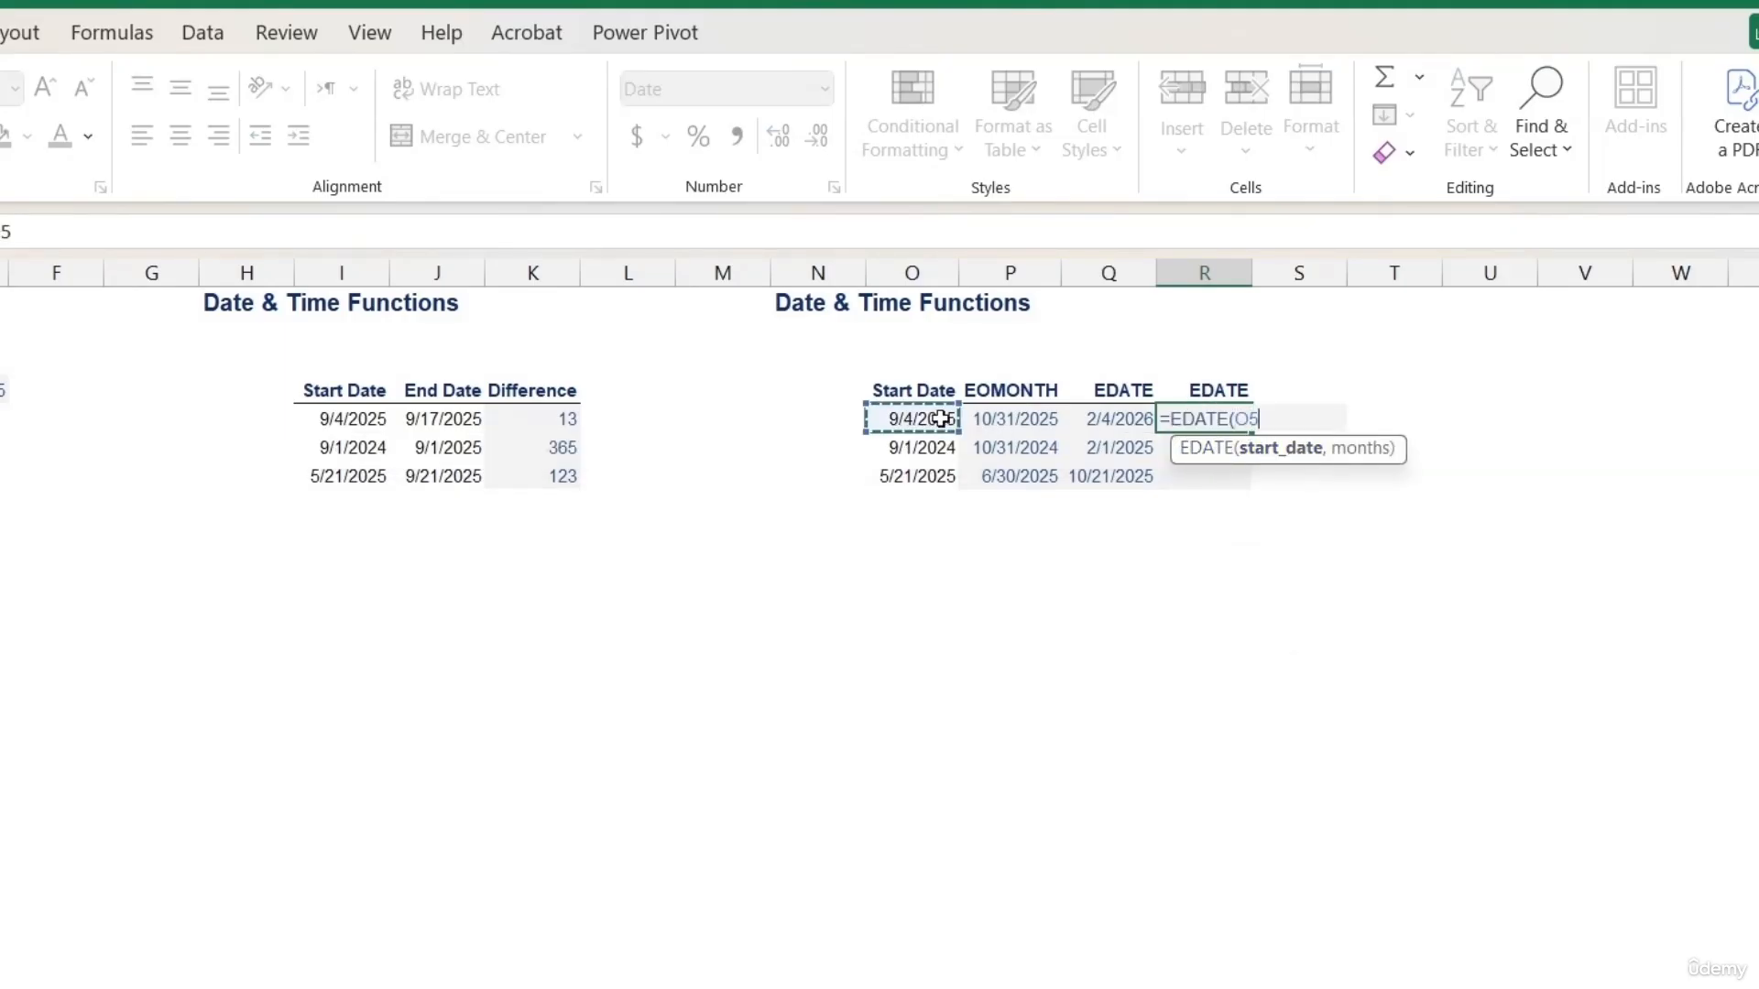
text(,60)
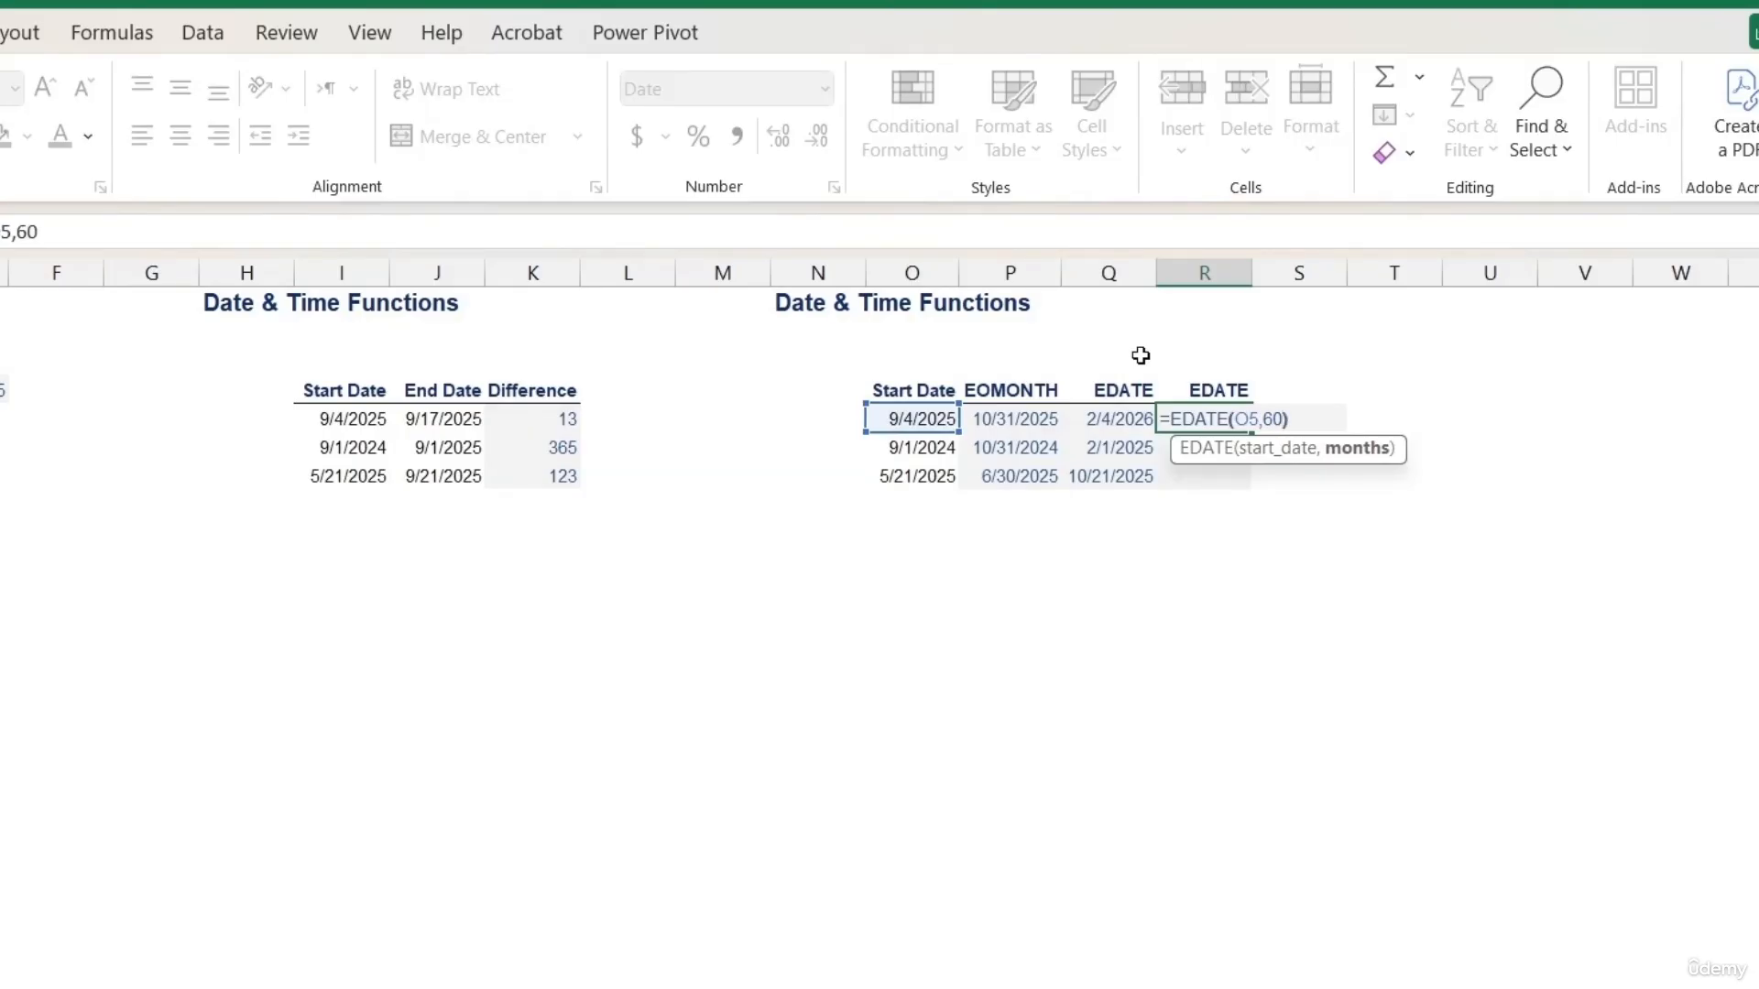
key(Return)
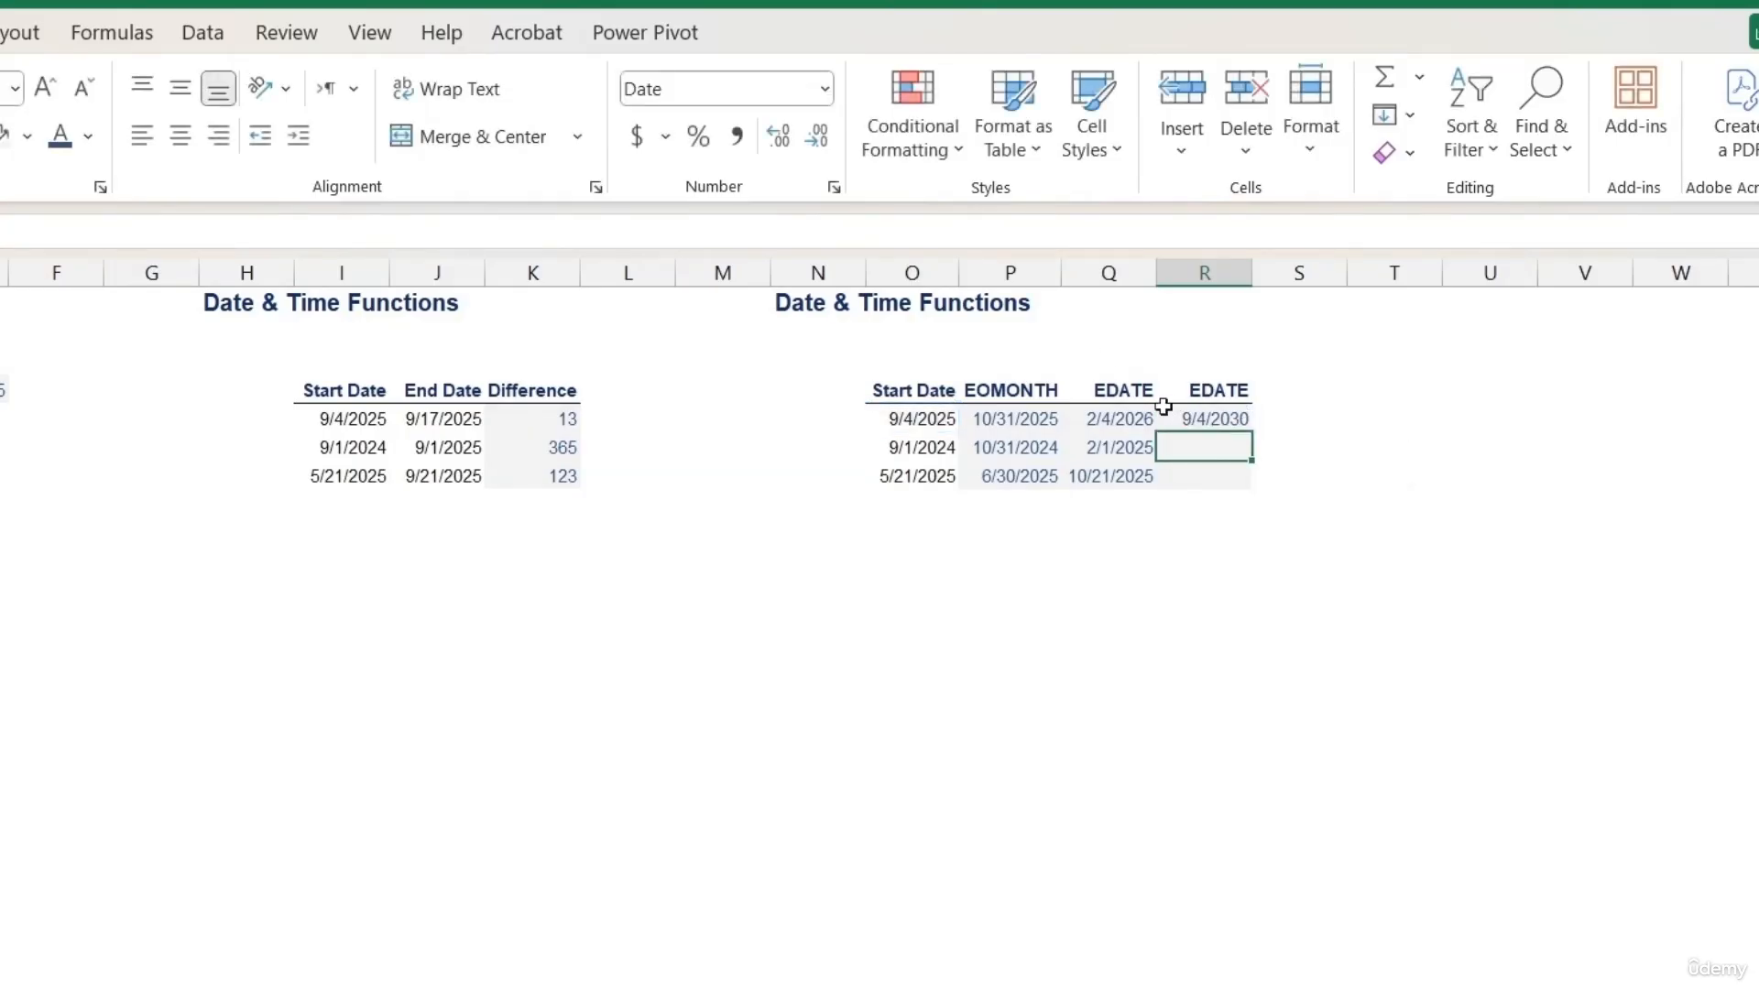
Fill the 60-month EDATE formula from R5 down to R7.
click(916, 418)
click(1233, 421)
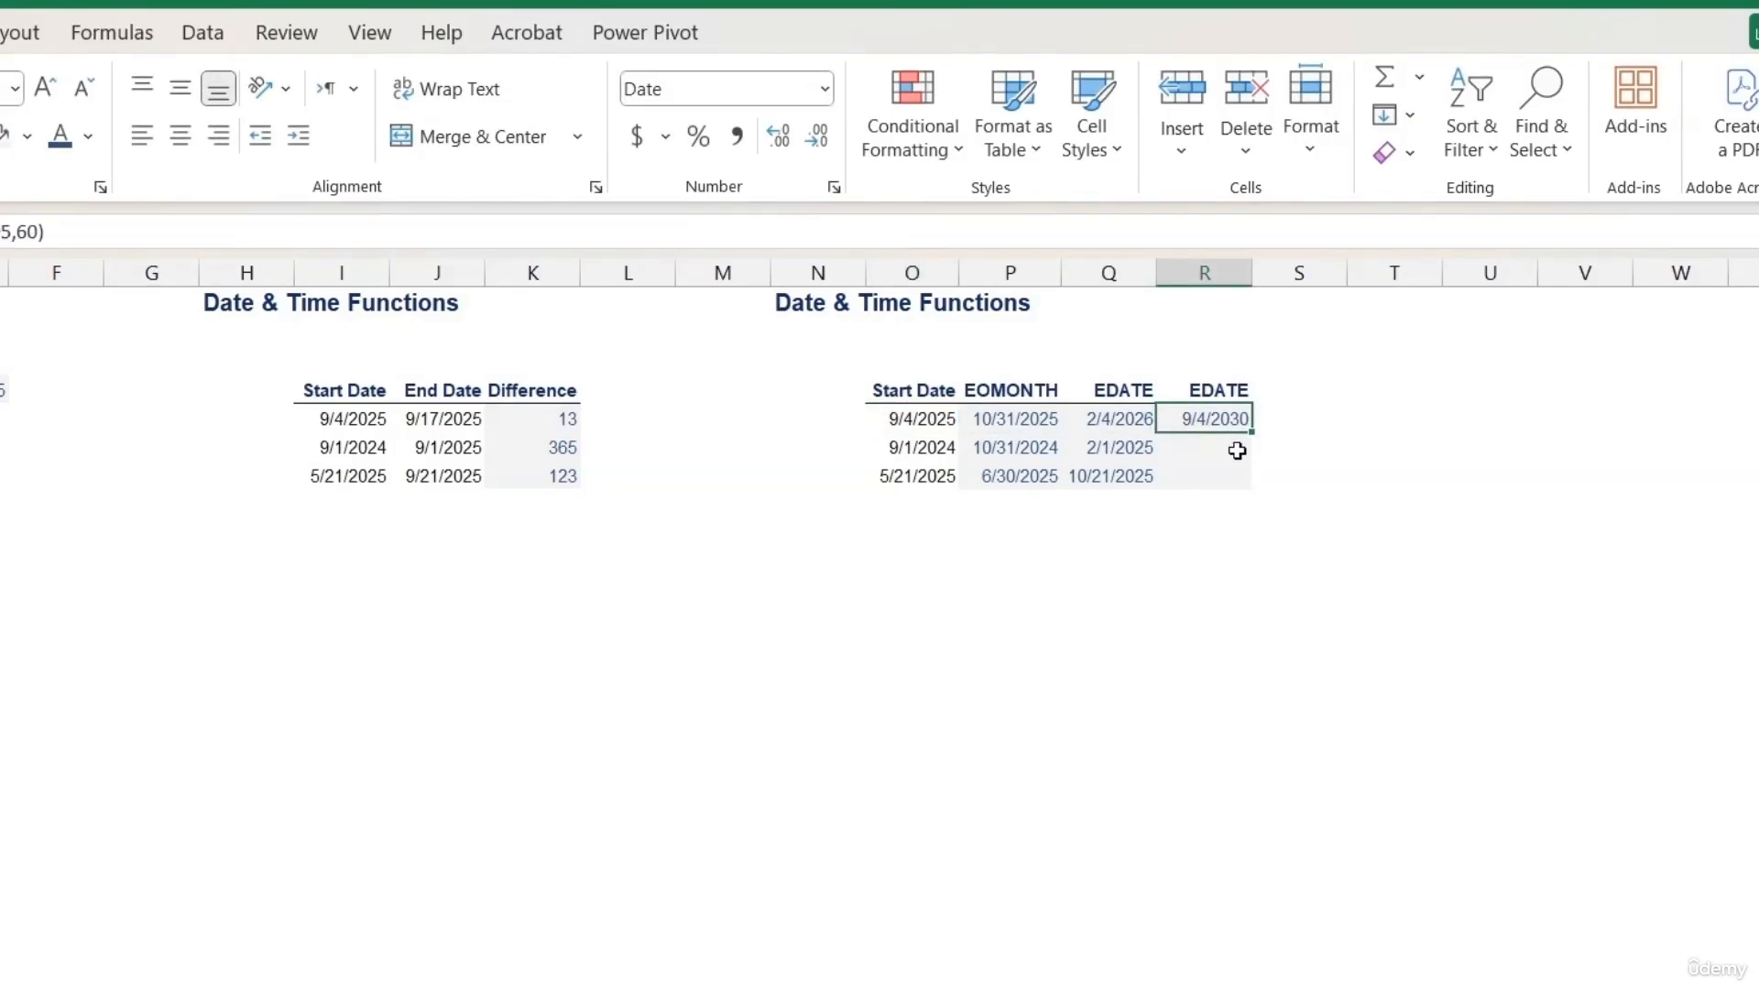
drag(1256, 434, 1246, 480)
click(1287, 426)
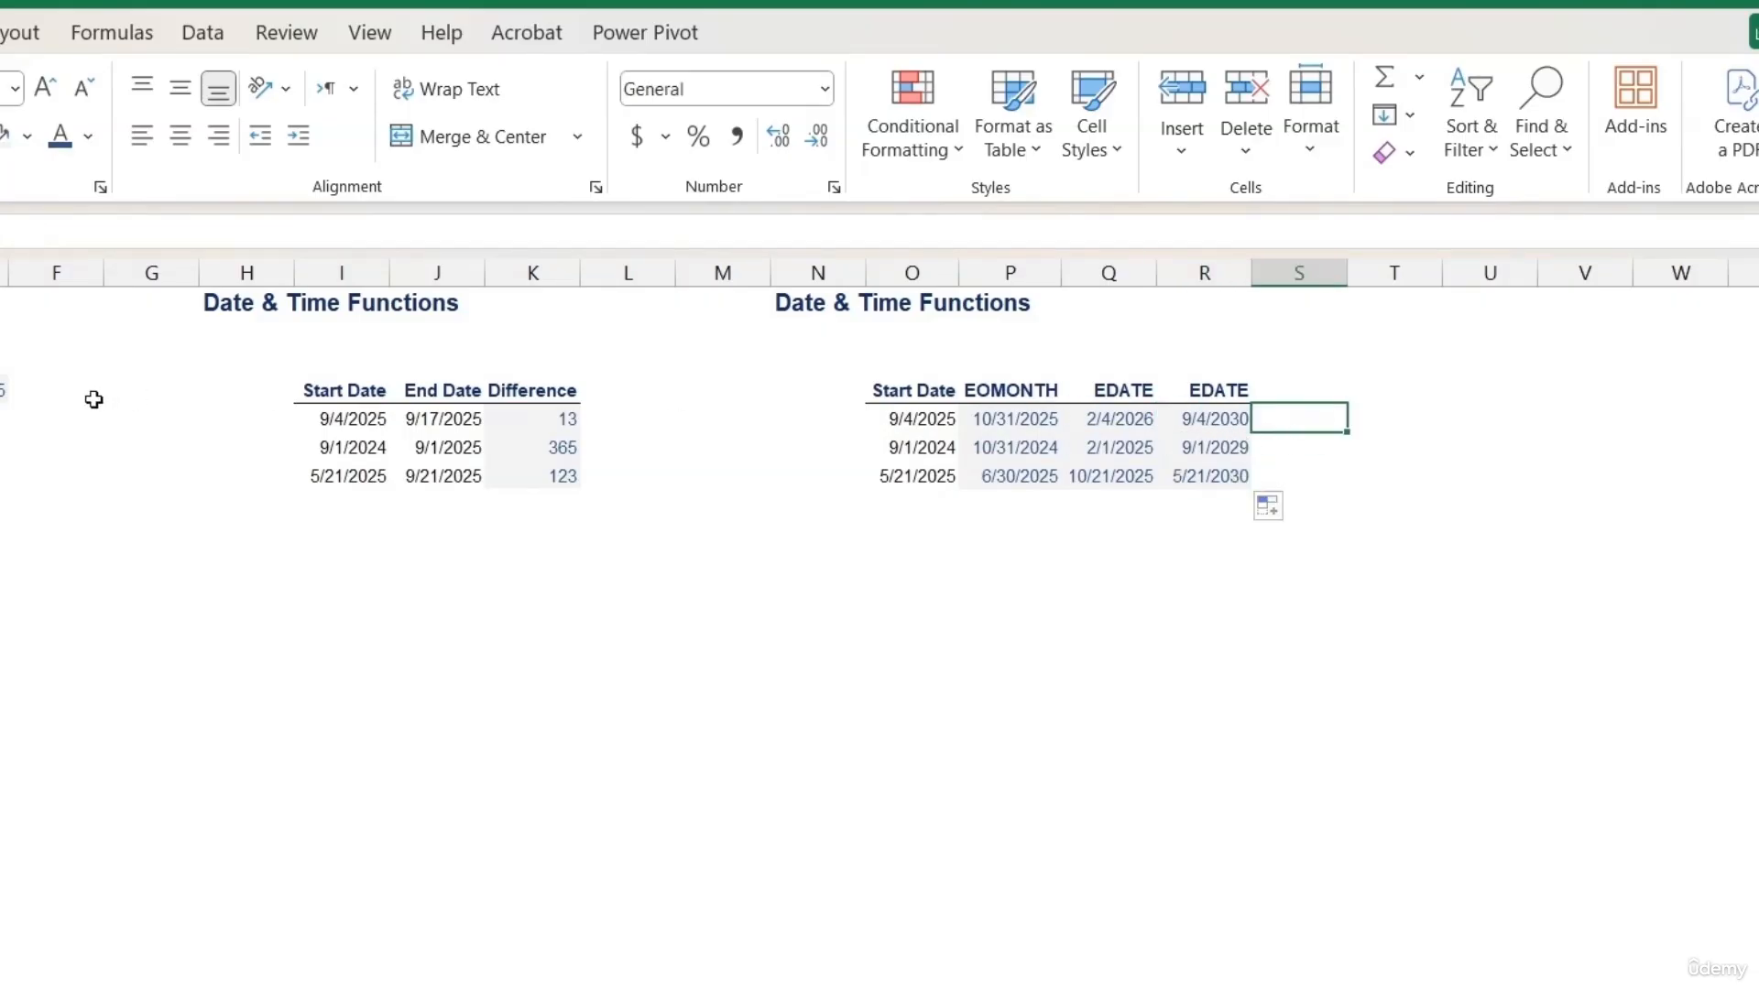
Change the inputs of the DATE formula to day 3 in C4, month 5 in C5 and year 2024 in C6.
click(3, 392)
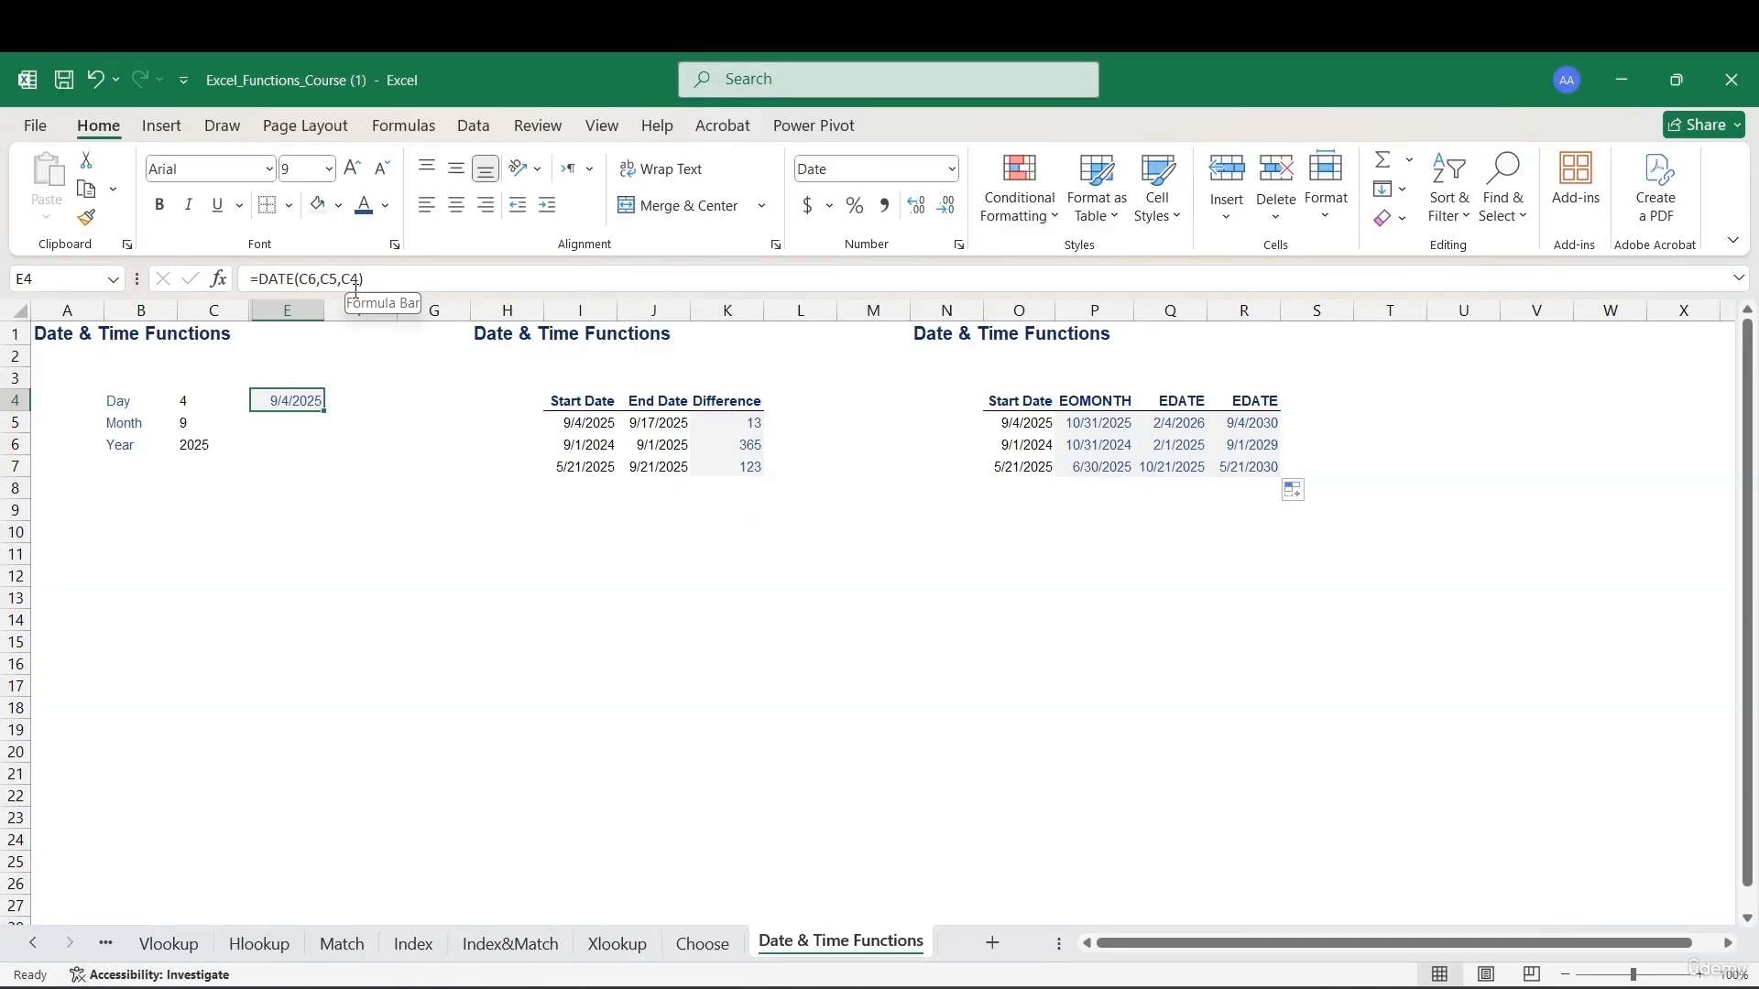
click(199, 401)
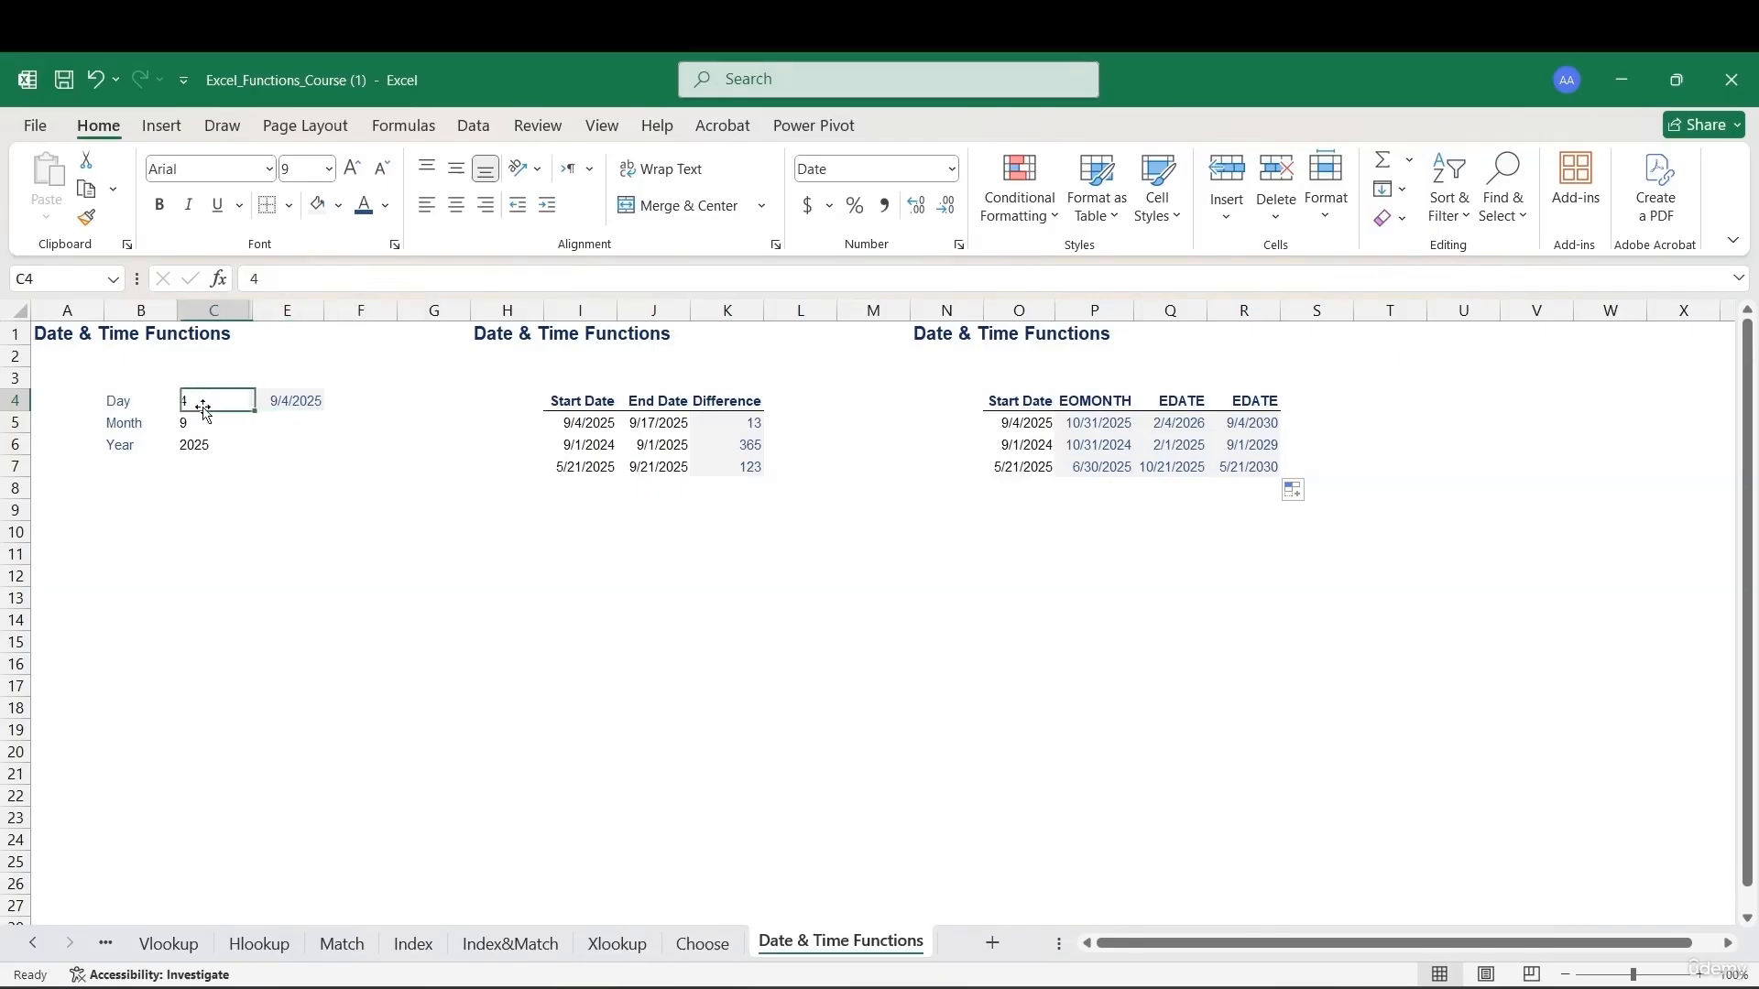
text(3)
key(Return)
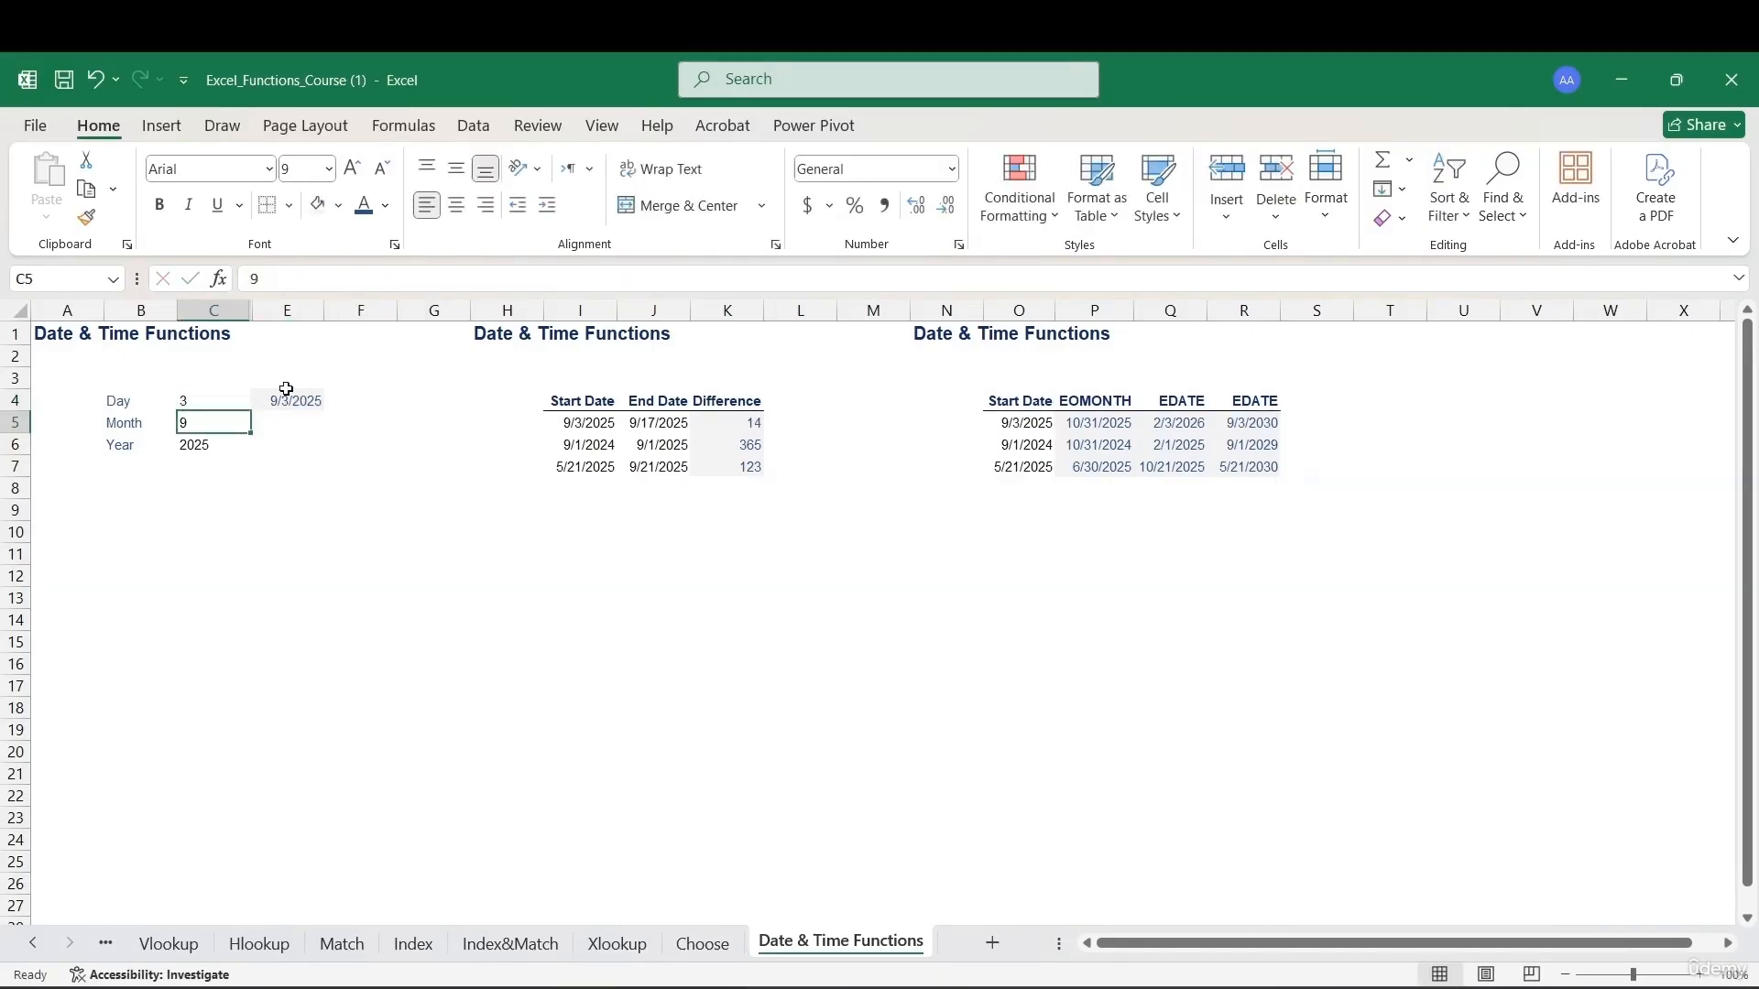
text(5)
key(Return)
text(202)
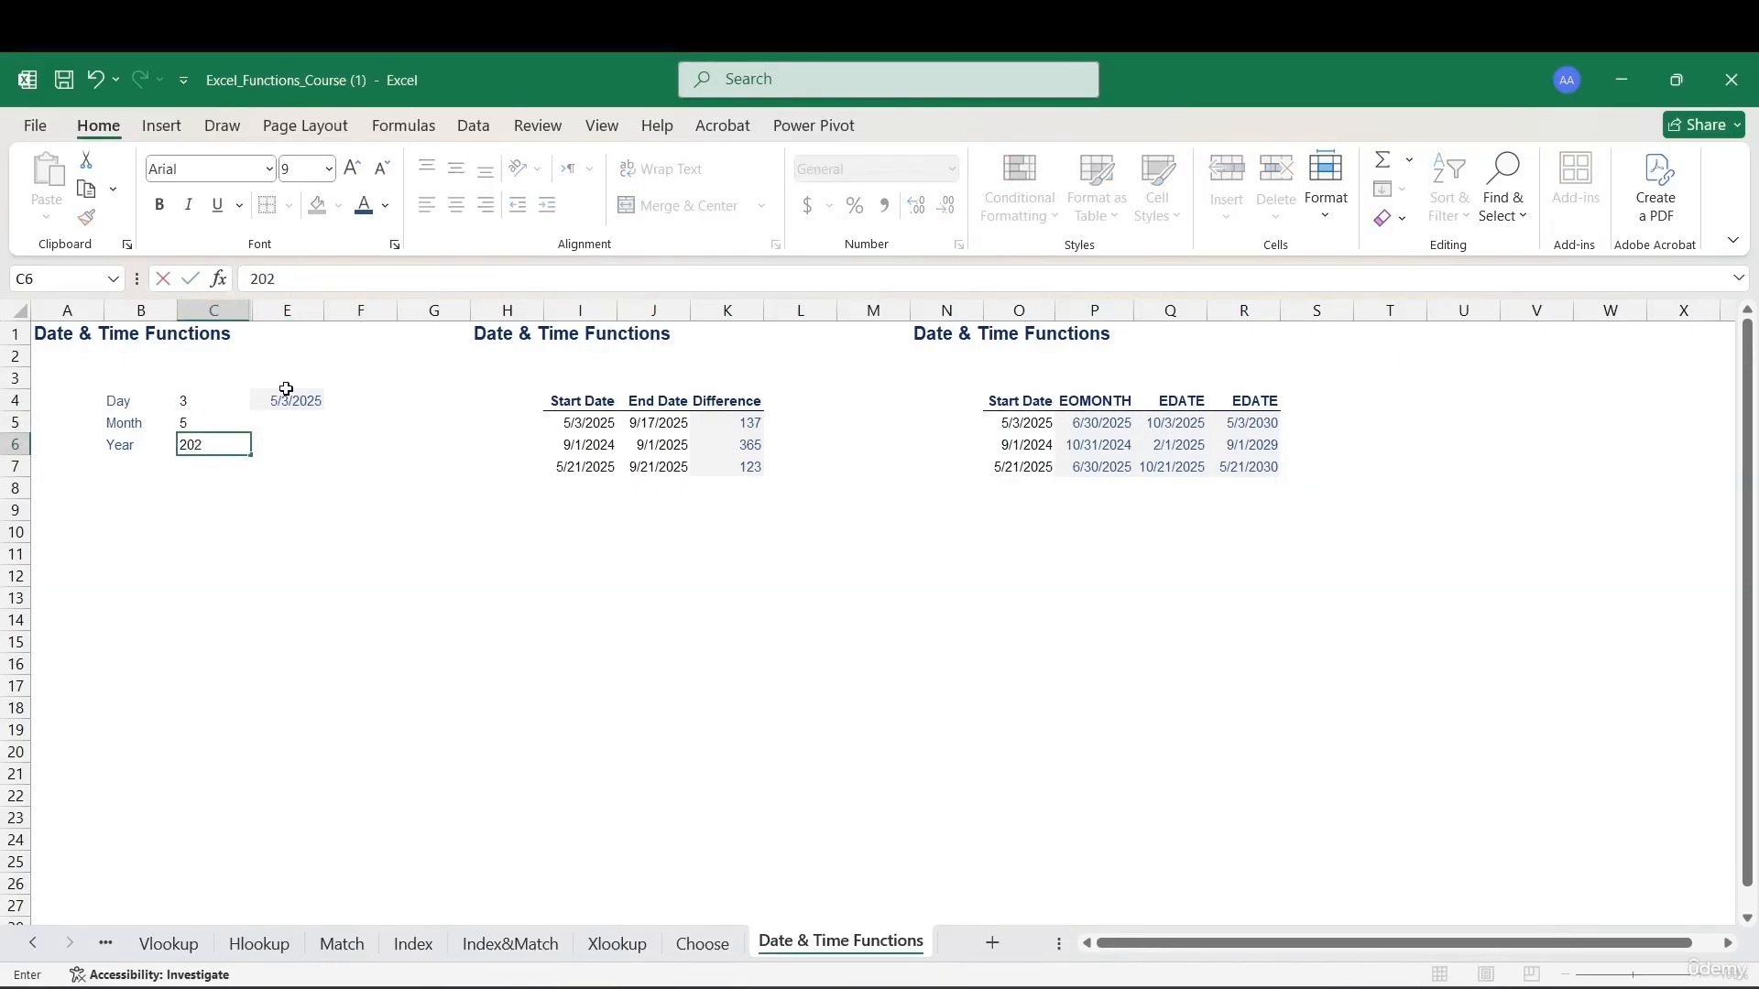
key(Return)
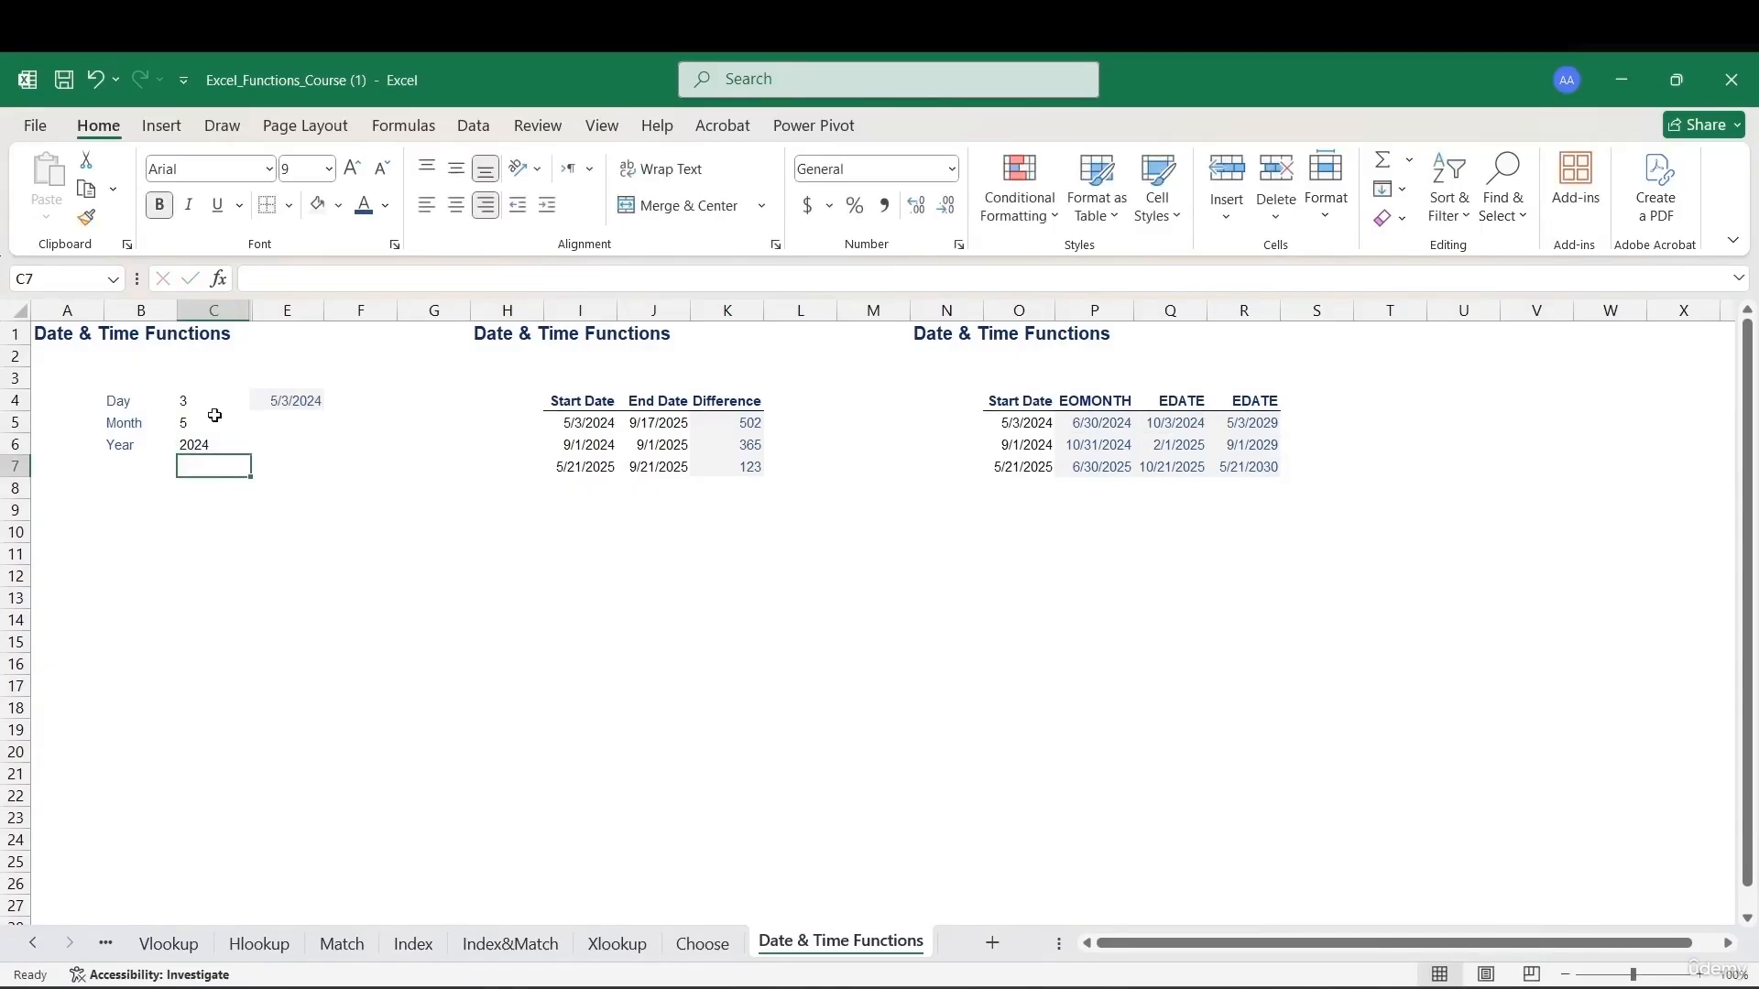
Change the date display format of E4 in Format Cells, previewing the 14-Mar type and picking another type further down the list.
click(297, 401)
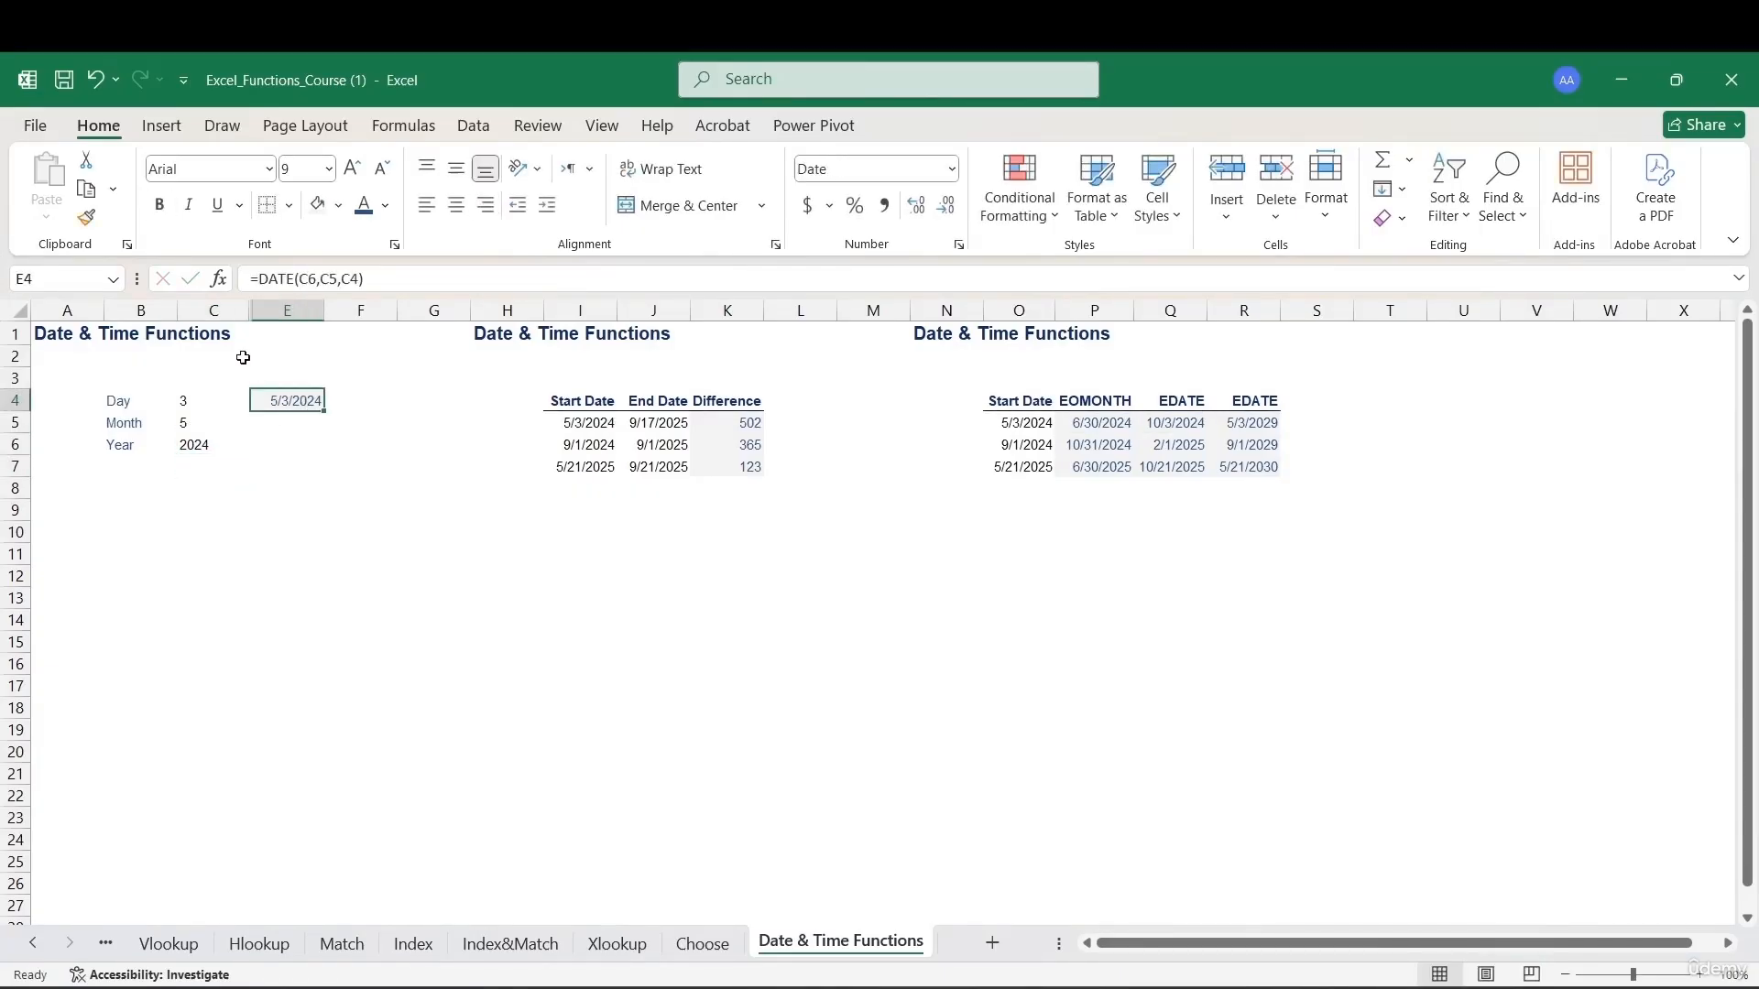
key(ctrl+1)
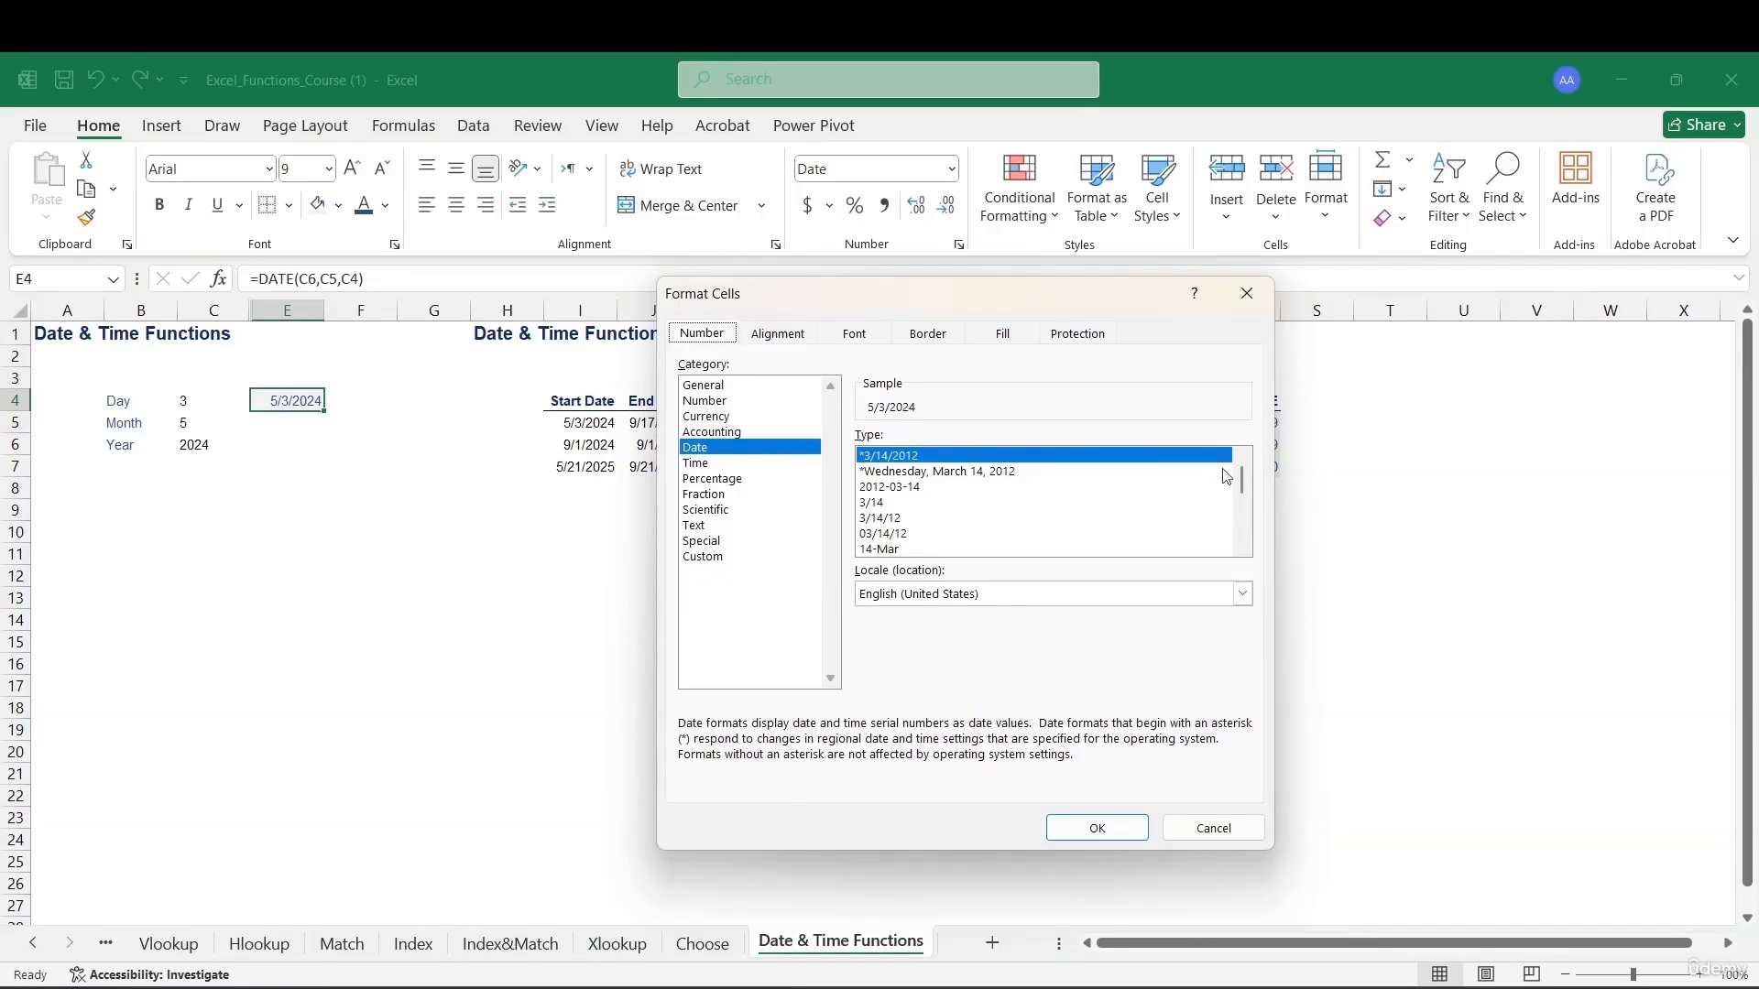
click(915, 549)
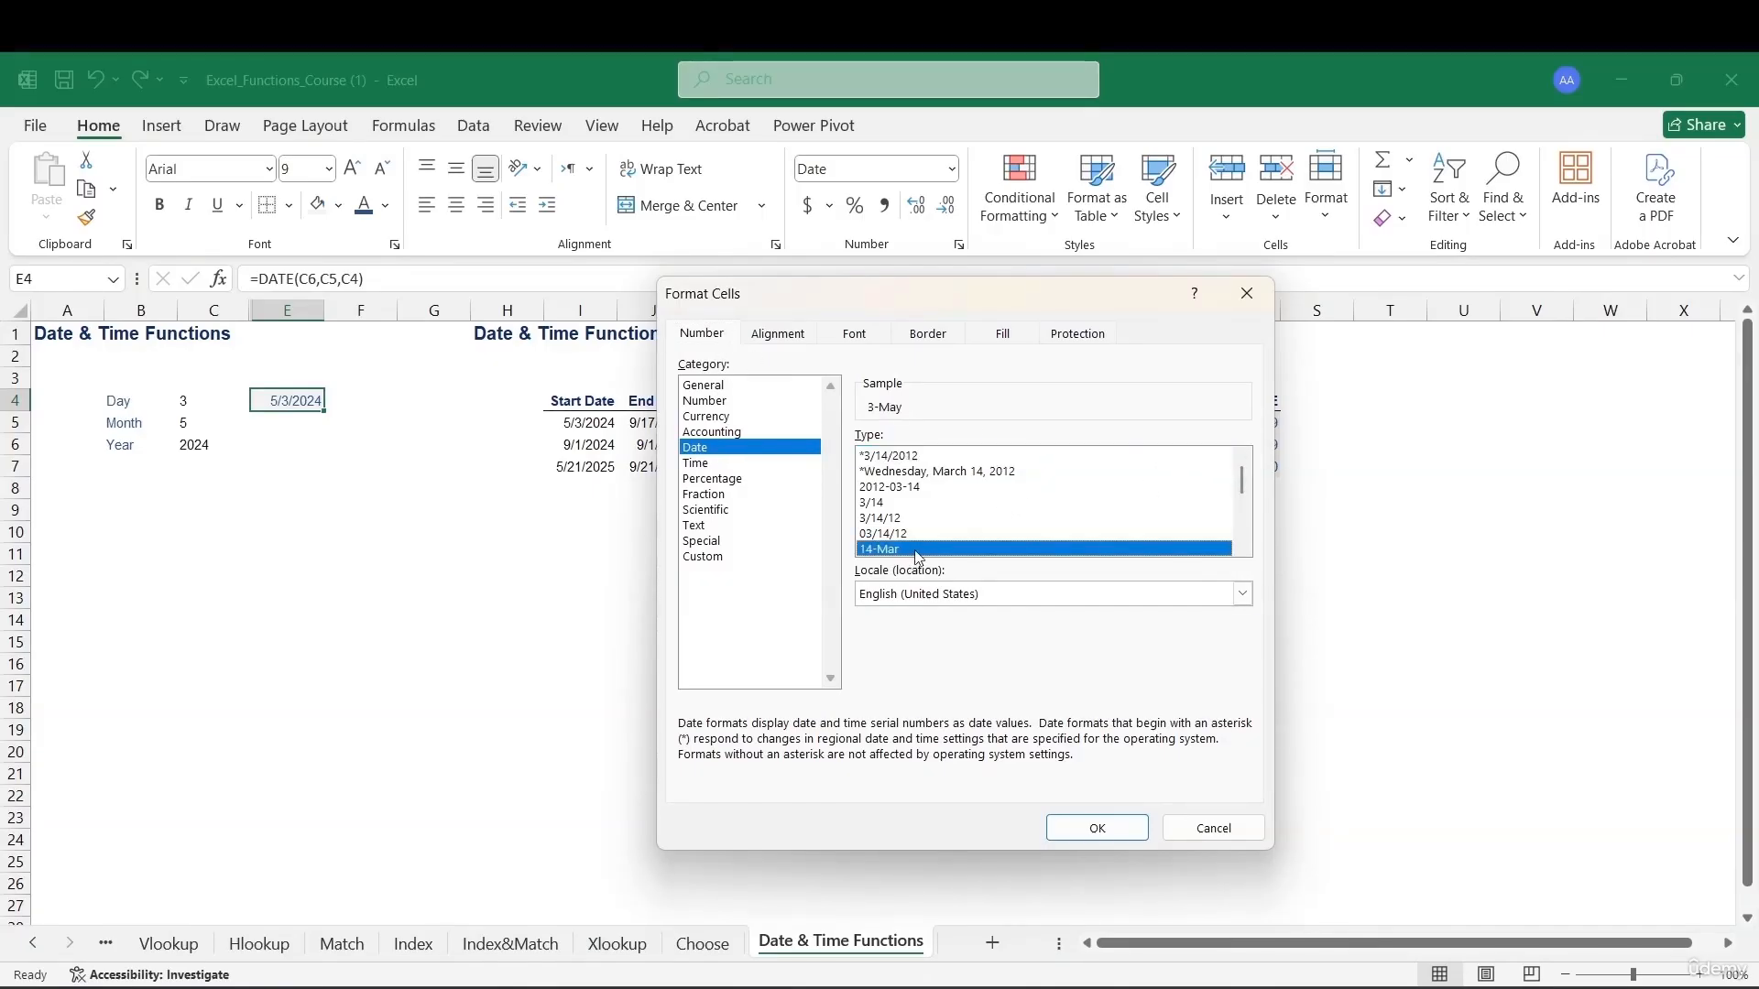
scroll(979, 534, down, 1)
double_click(941, 551)
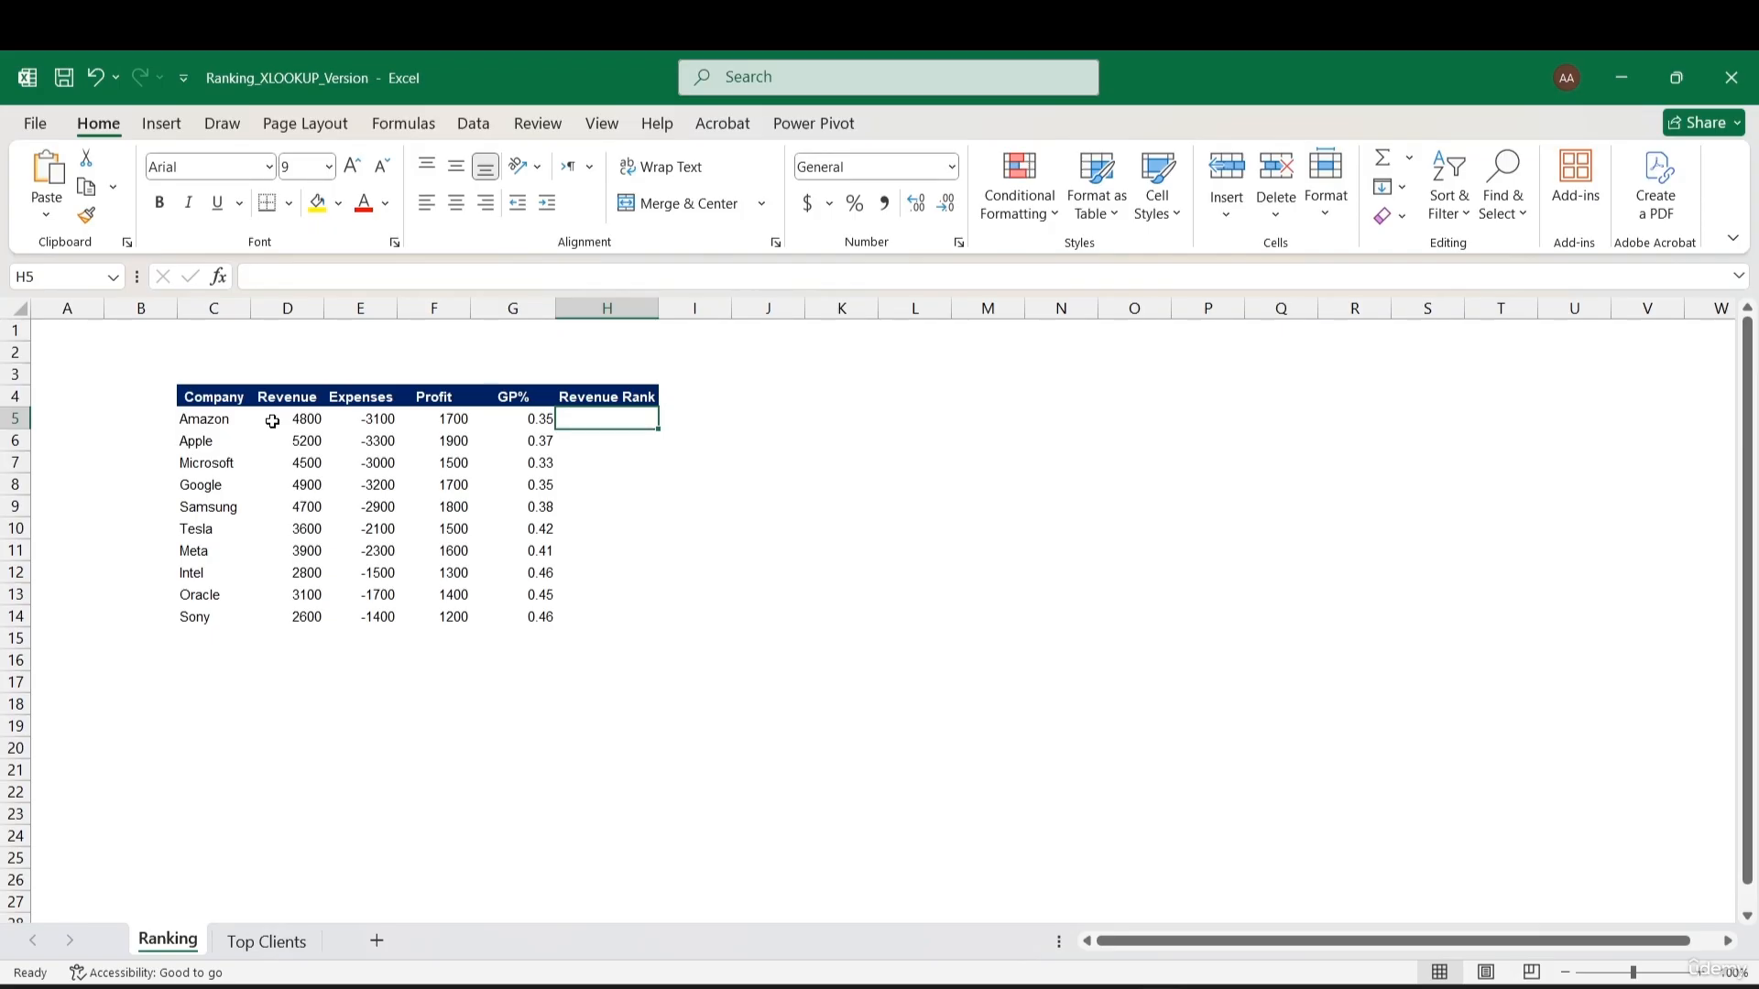
Rank Amazon's revenue on the Ranking sheet by entering =RANK(D5,$D$5:$D$14) in H5.
text(=r)
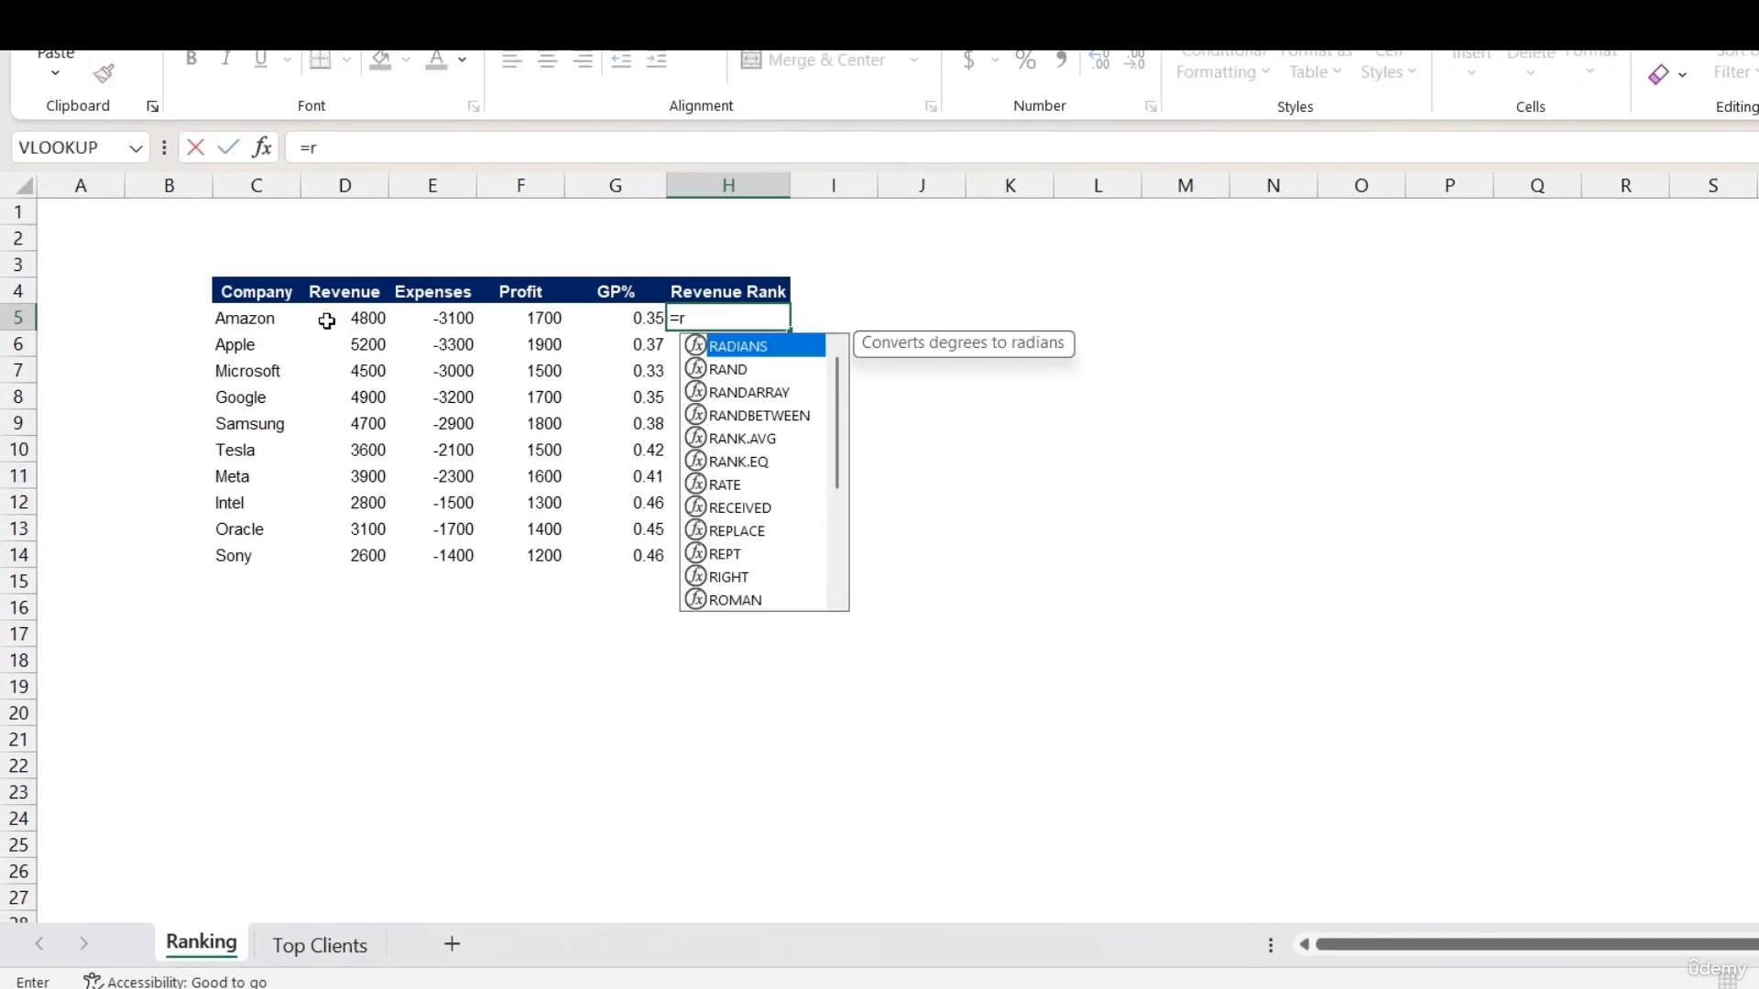
text(ank)
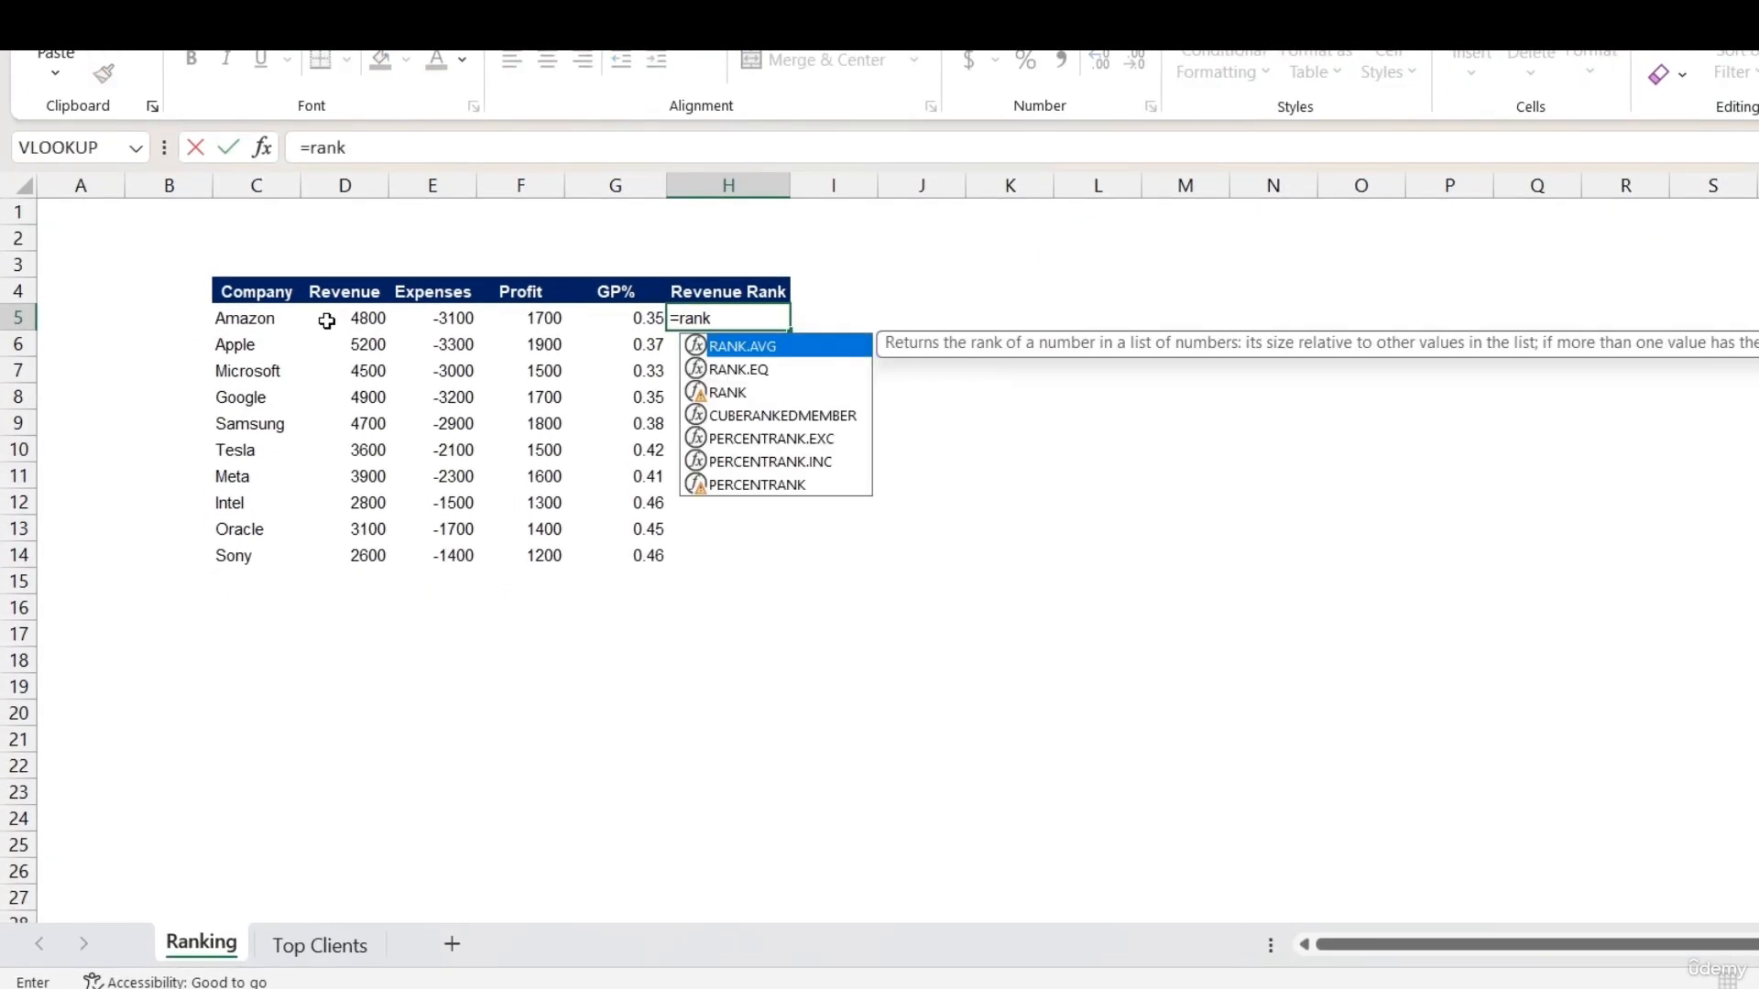
double_click(774, 396)
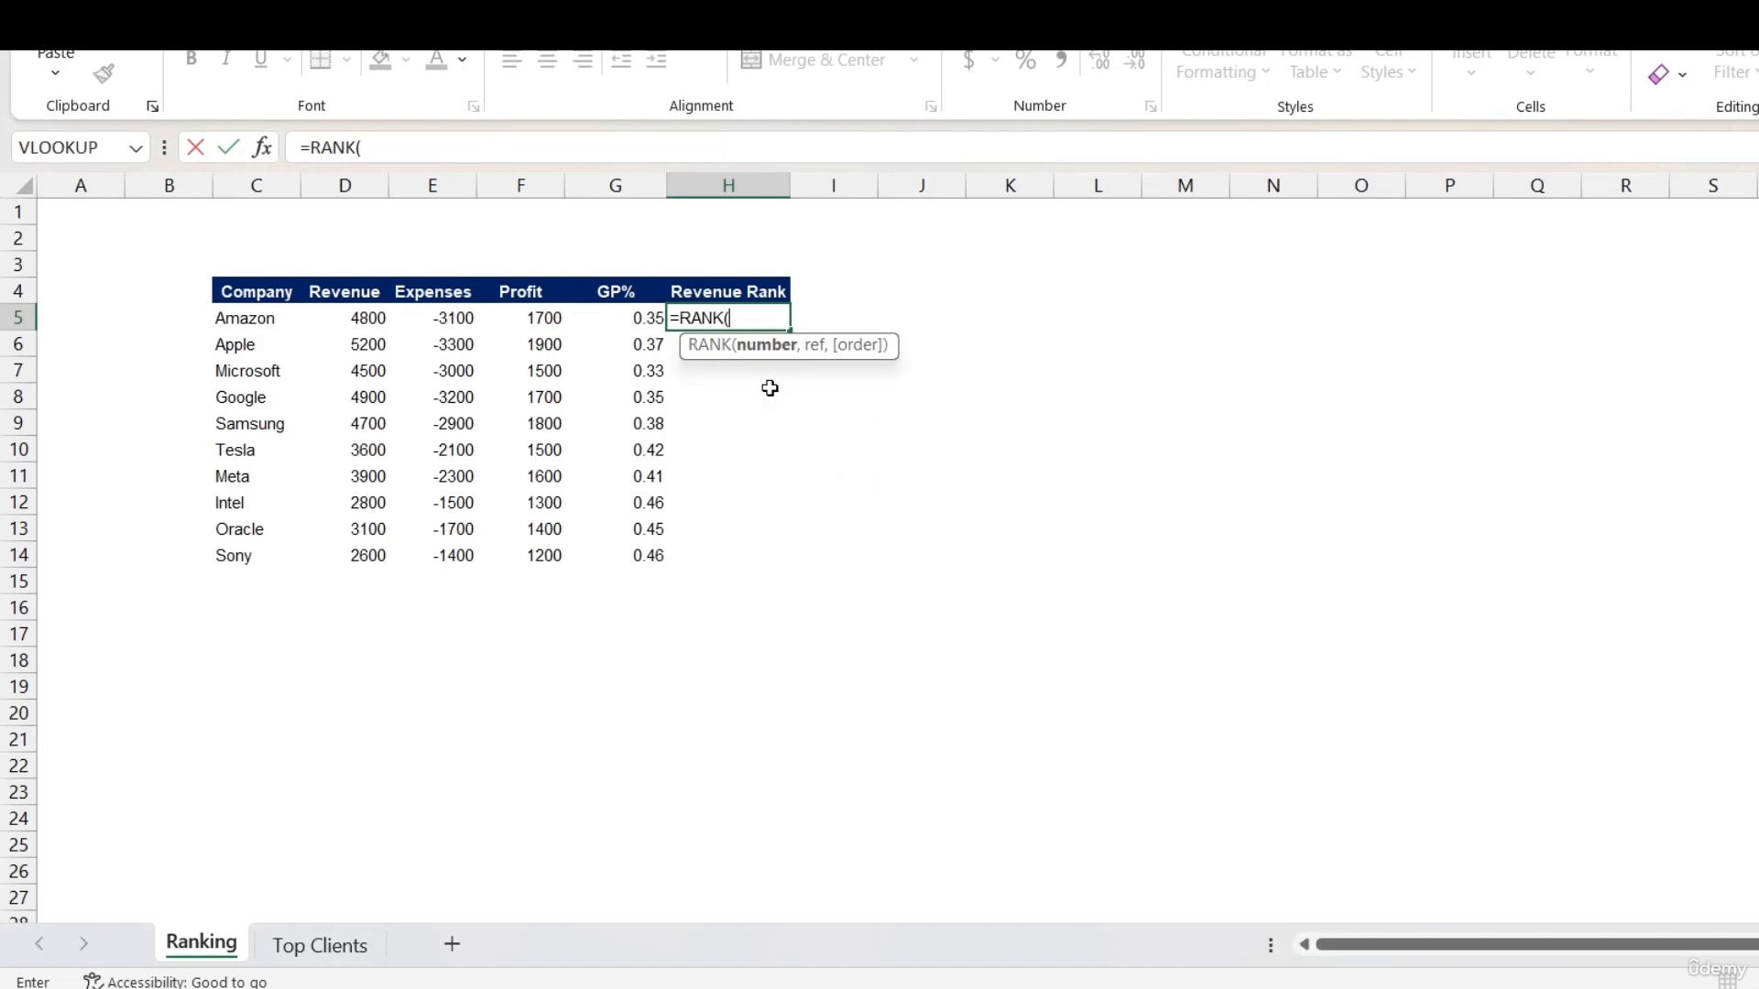
click(348, 320)
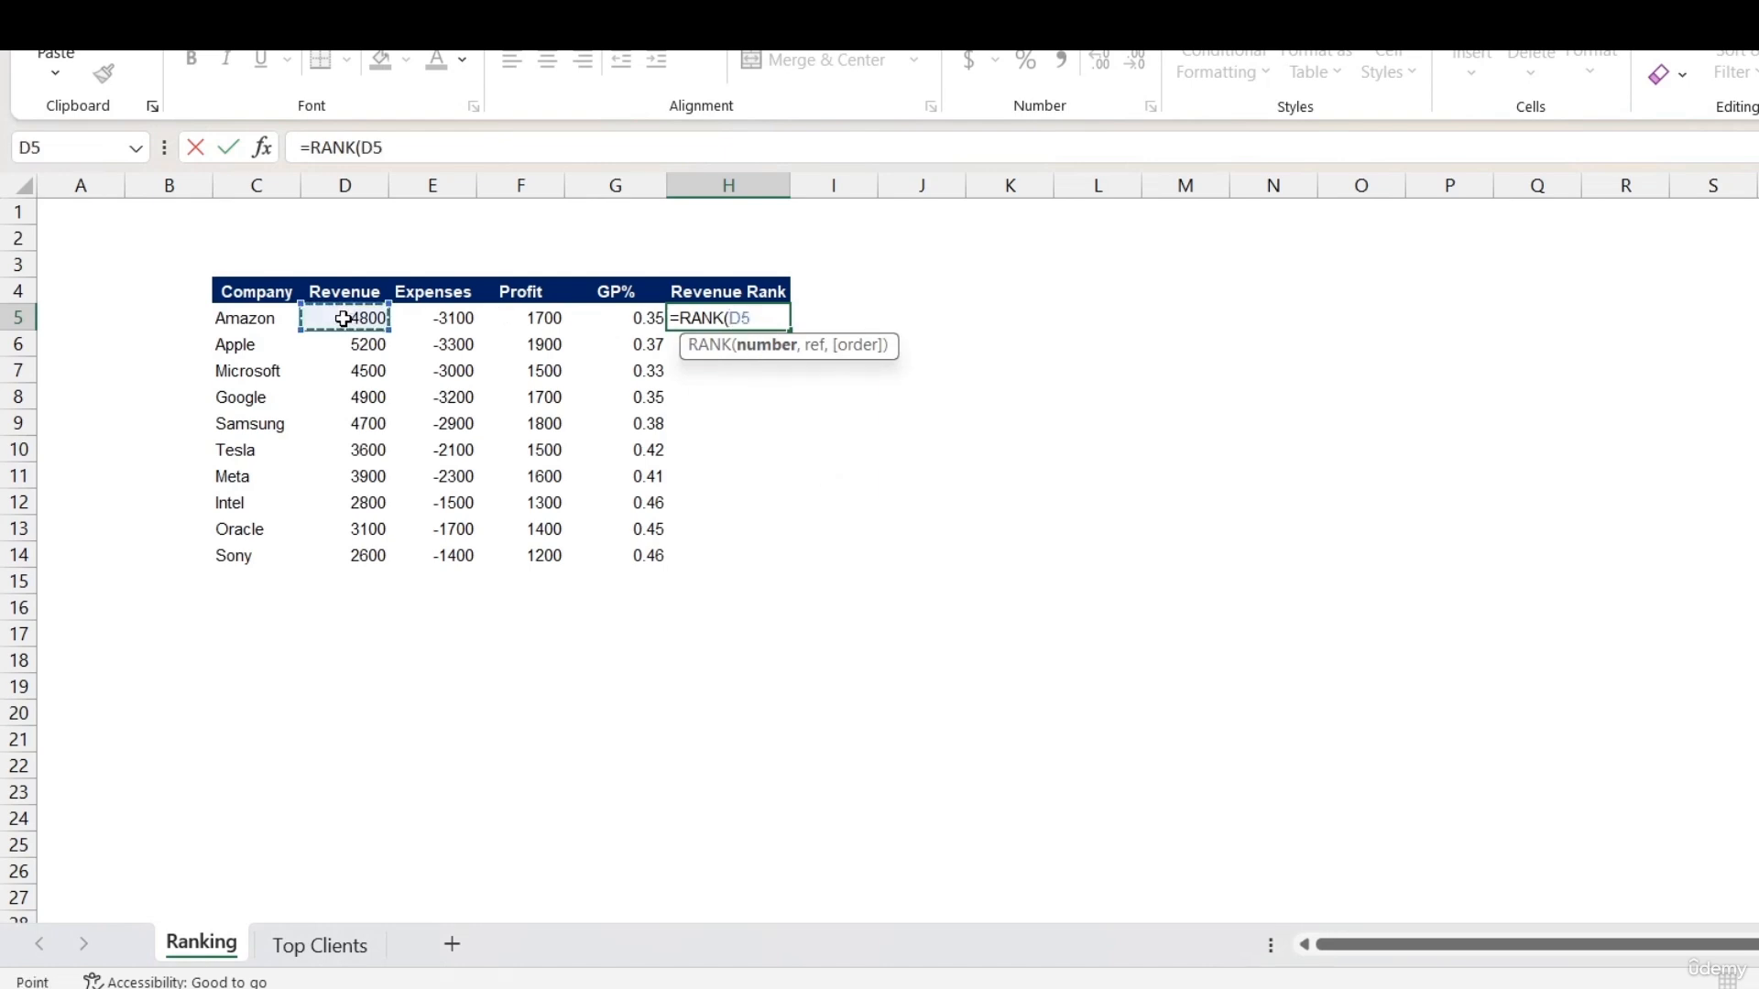
text(,)
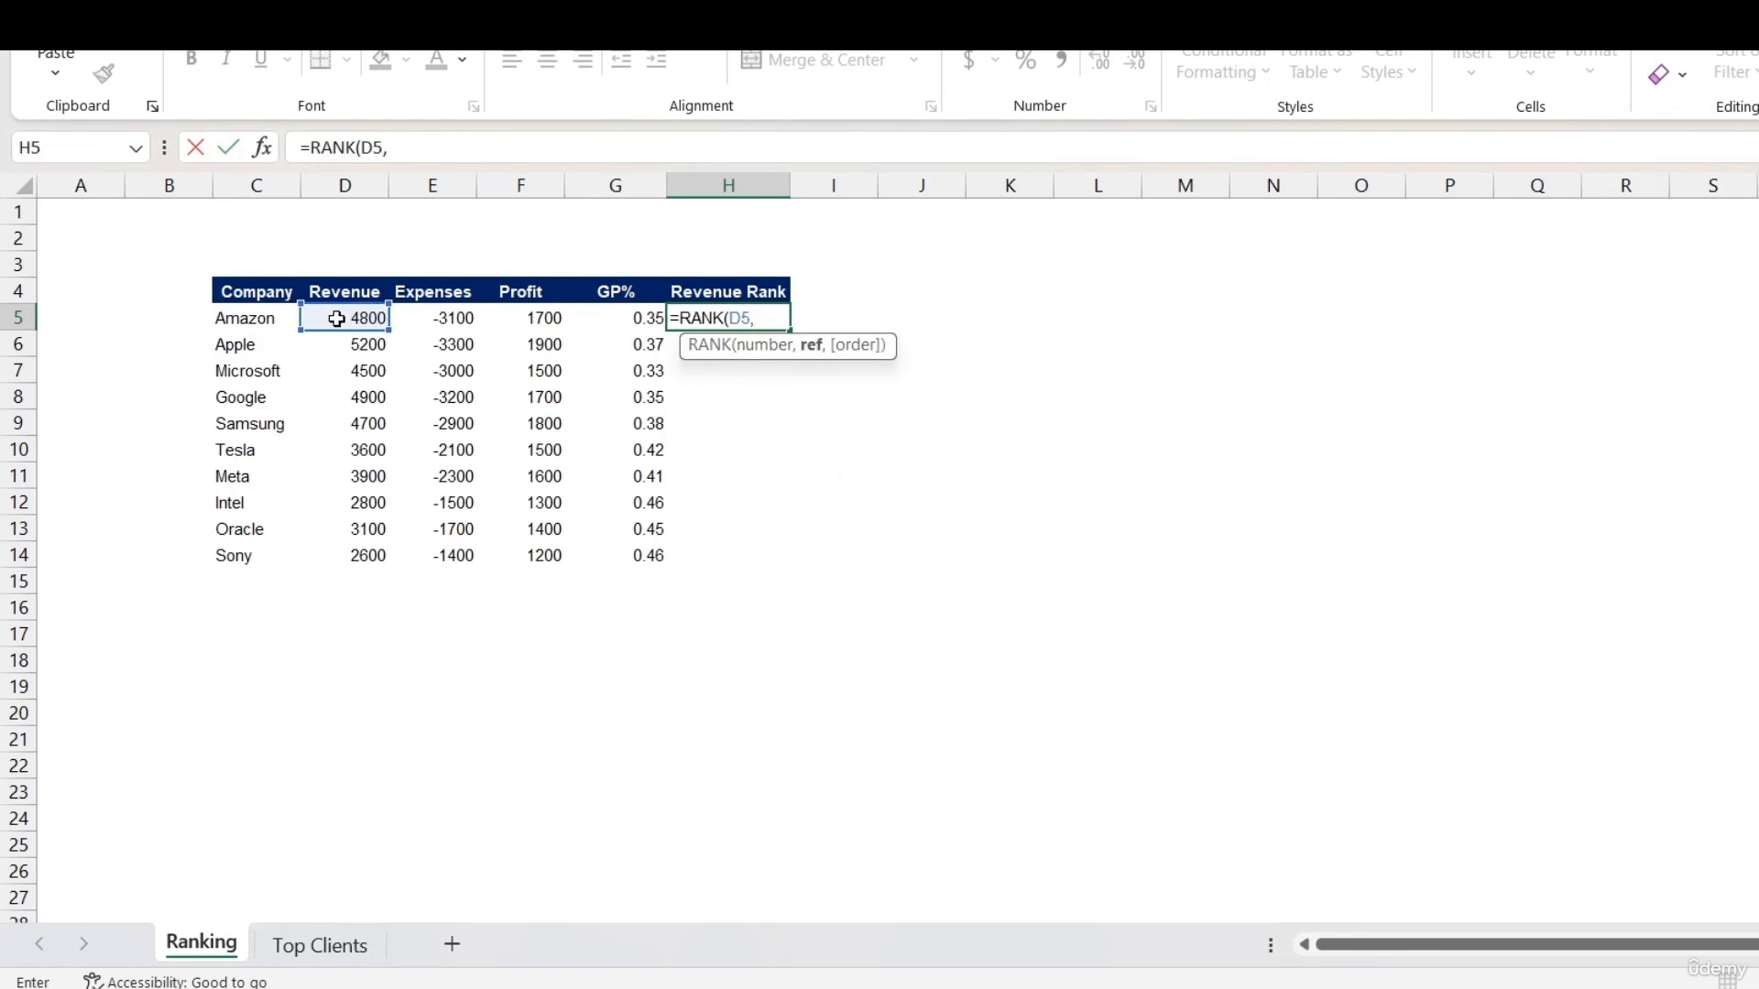
drag(339, 328, 328, 546)
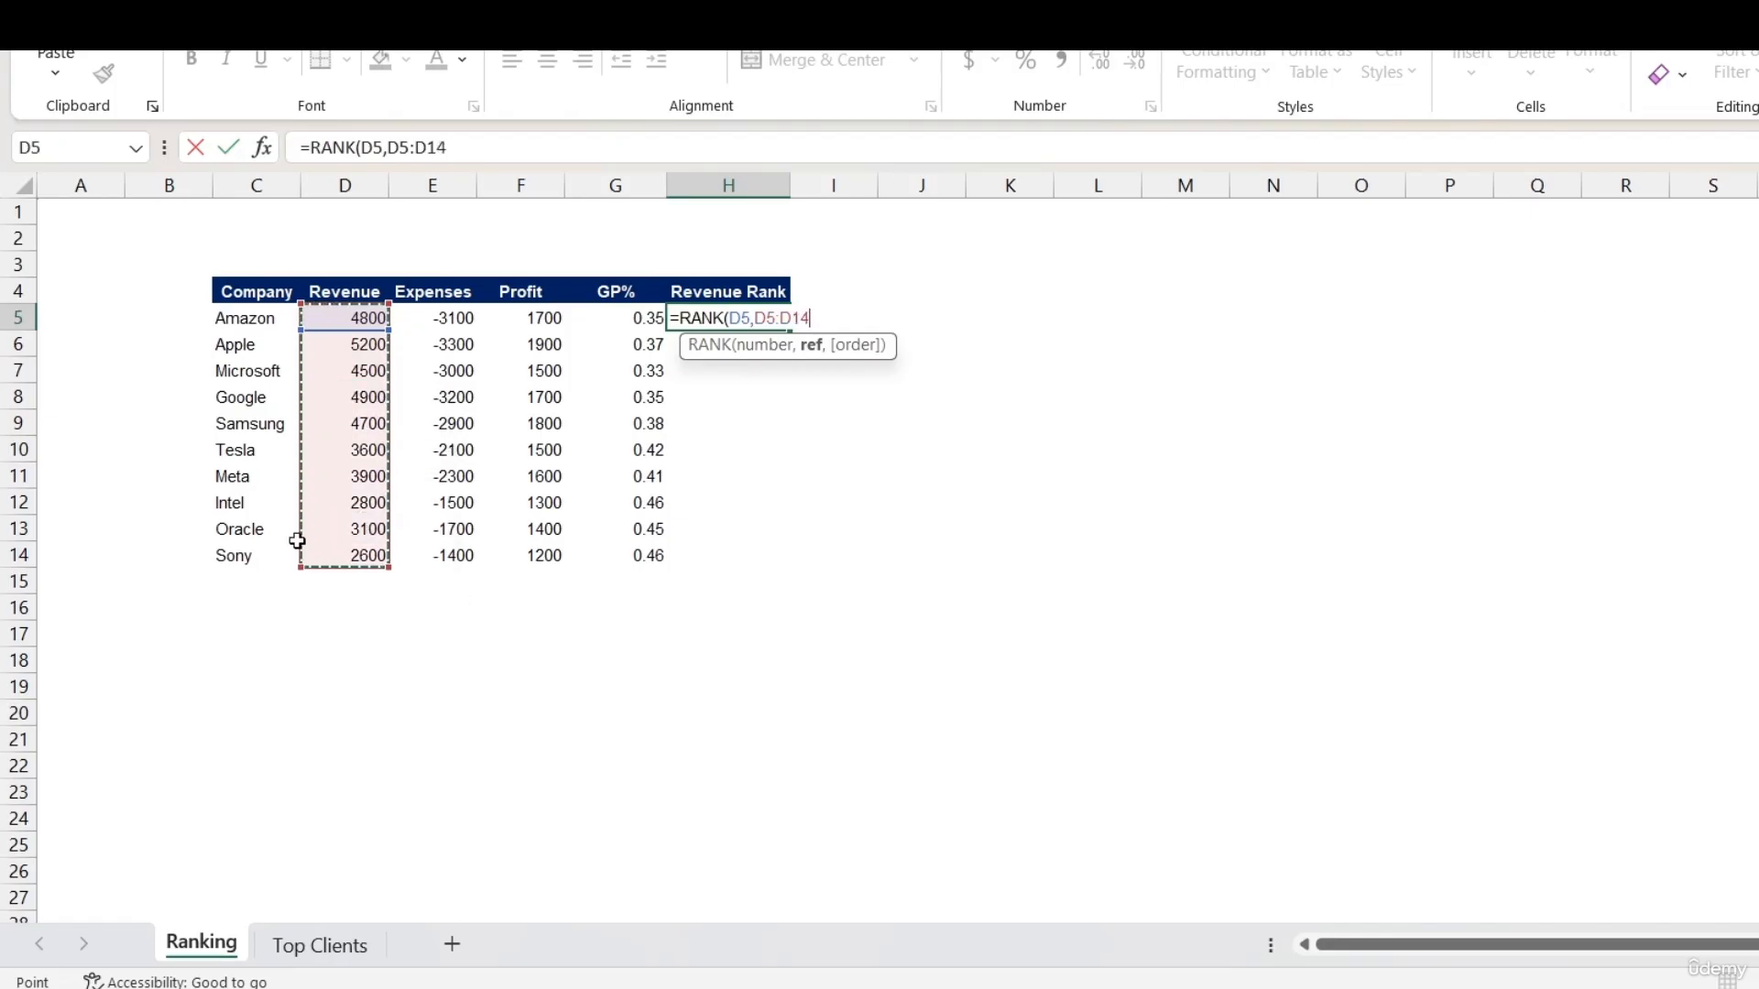
key(F4)
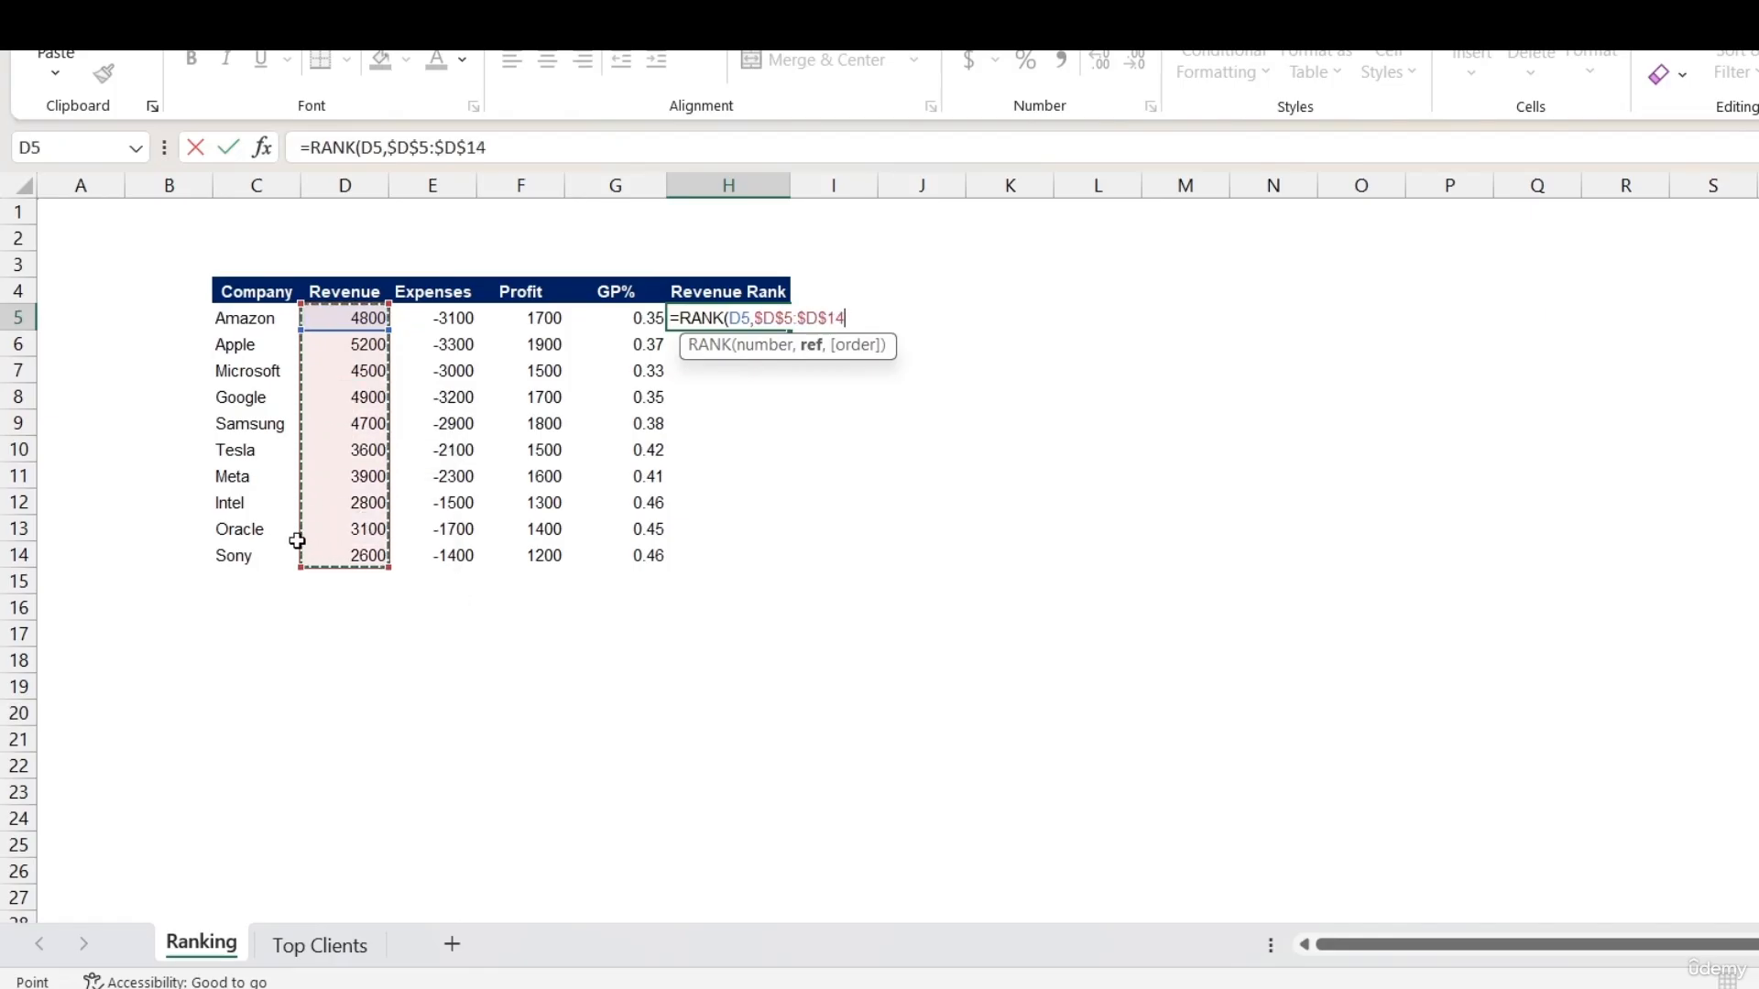
text())
key(Return)
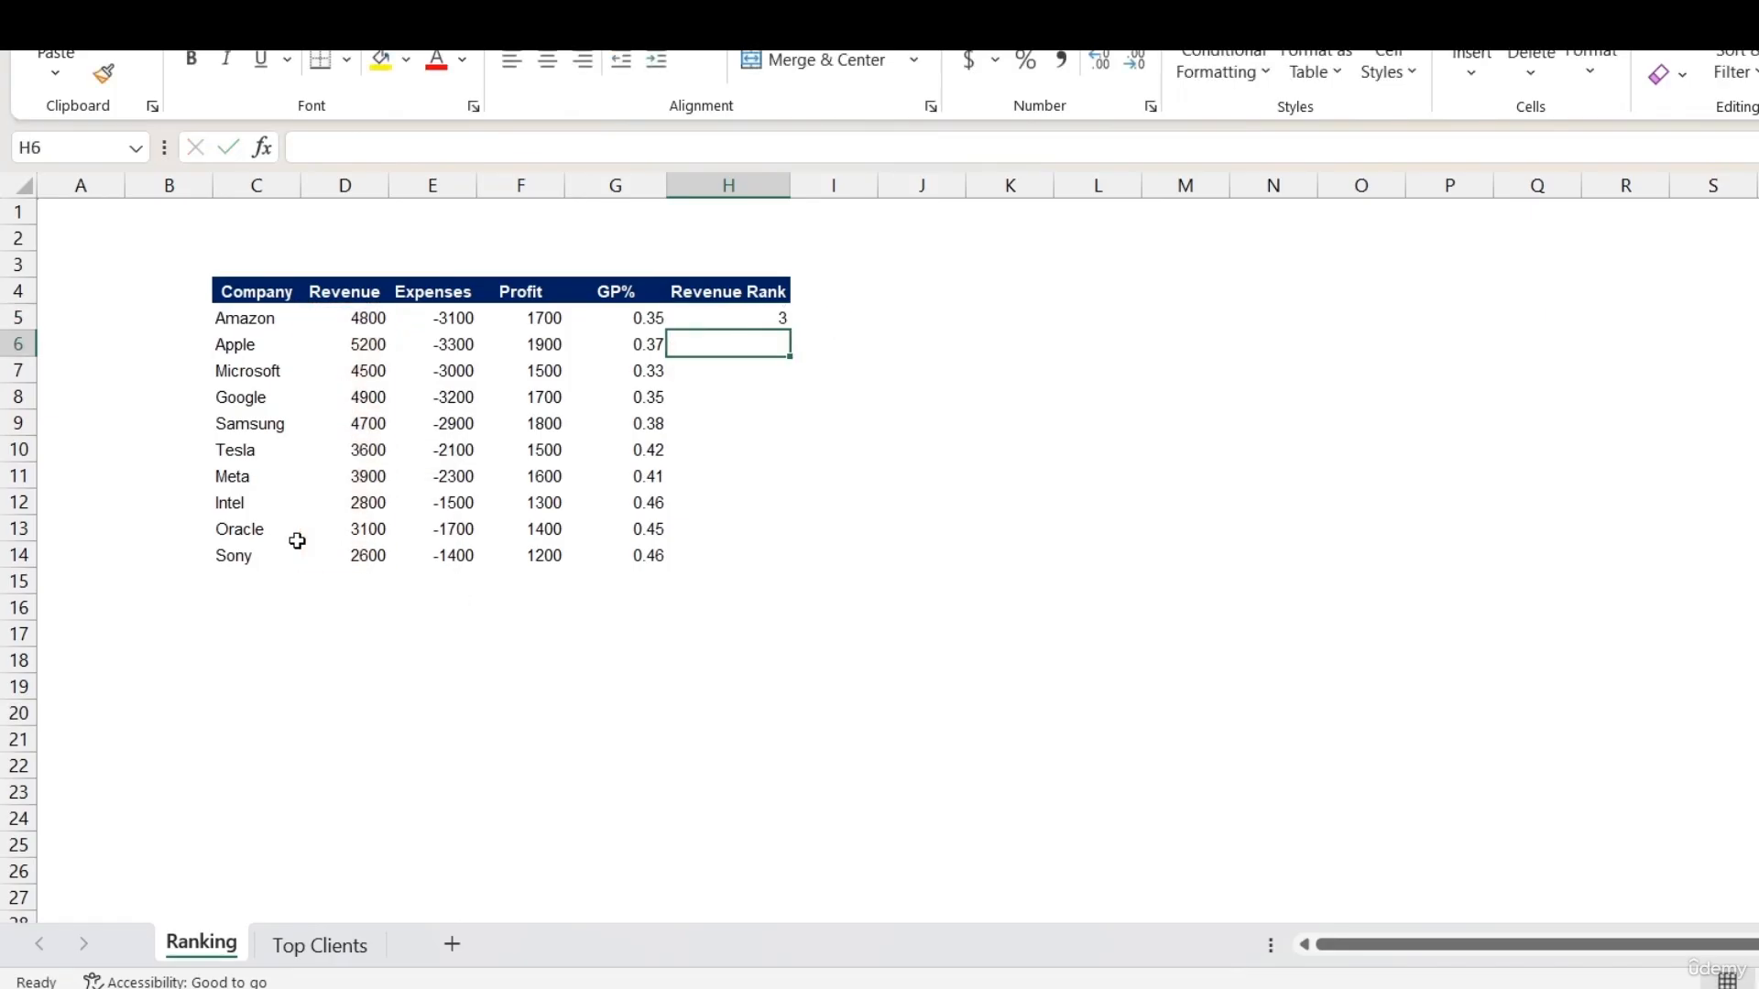
Fill the RANK formula from H5 down to H14 to rank every company's revenue.
click(703, 320)
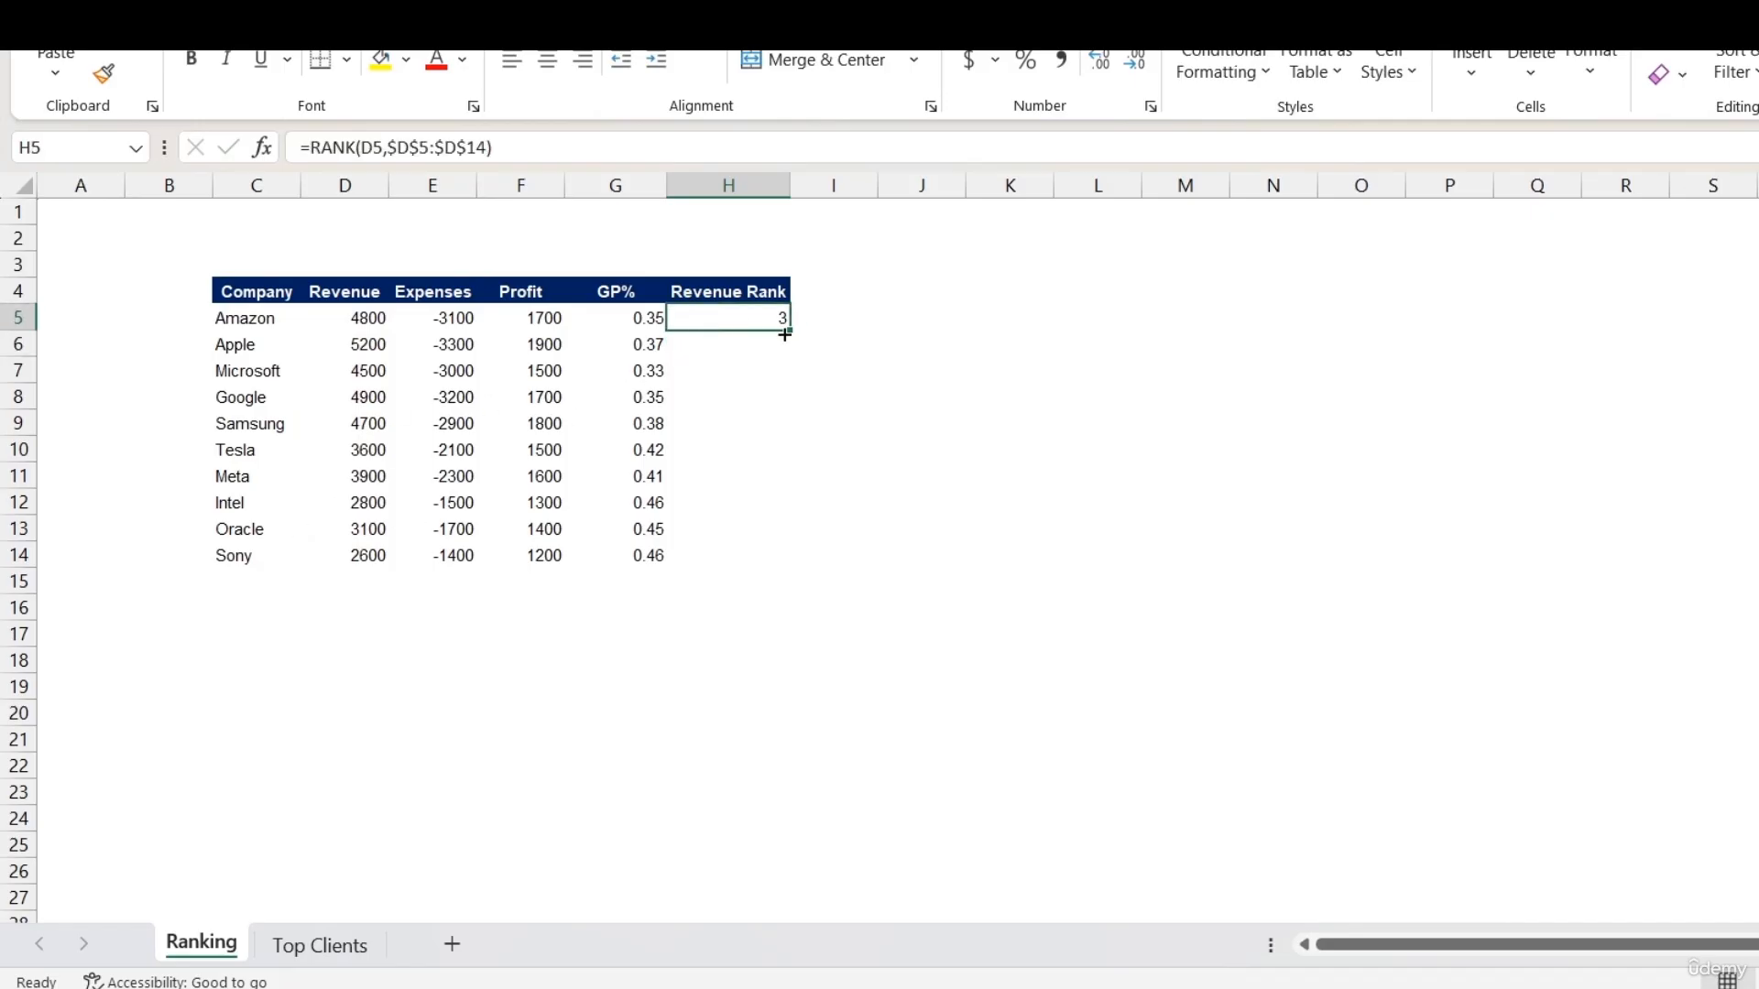
drag(789, 330, 719, 557)
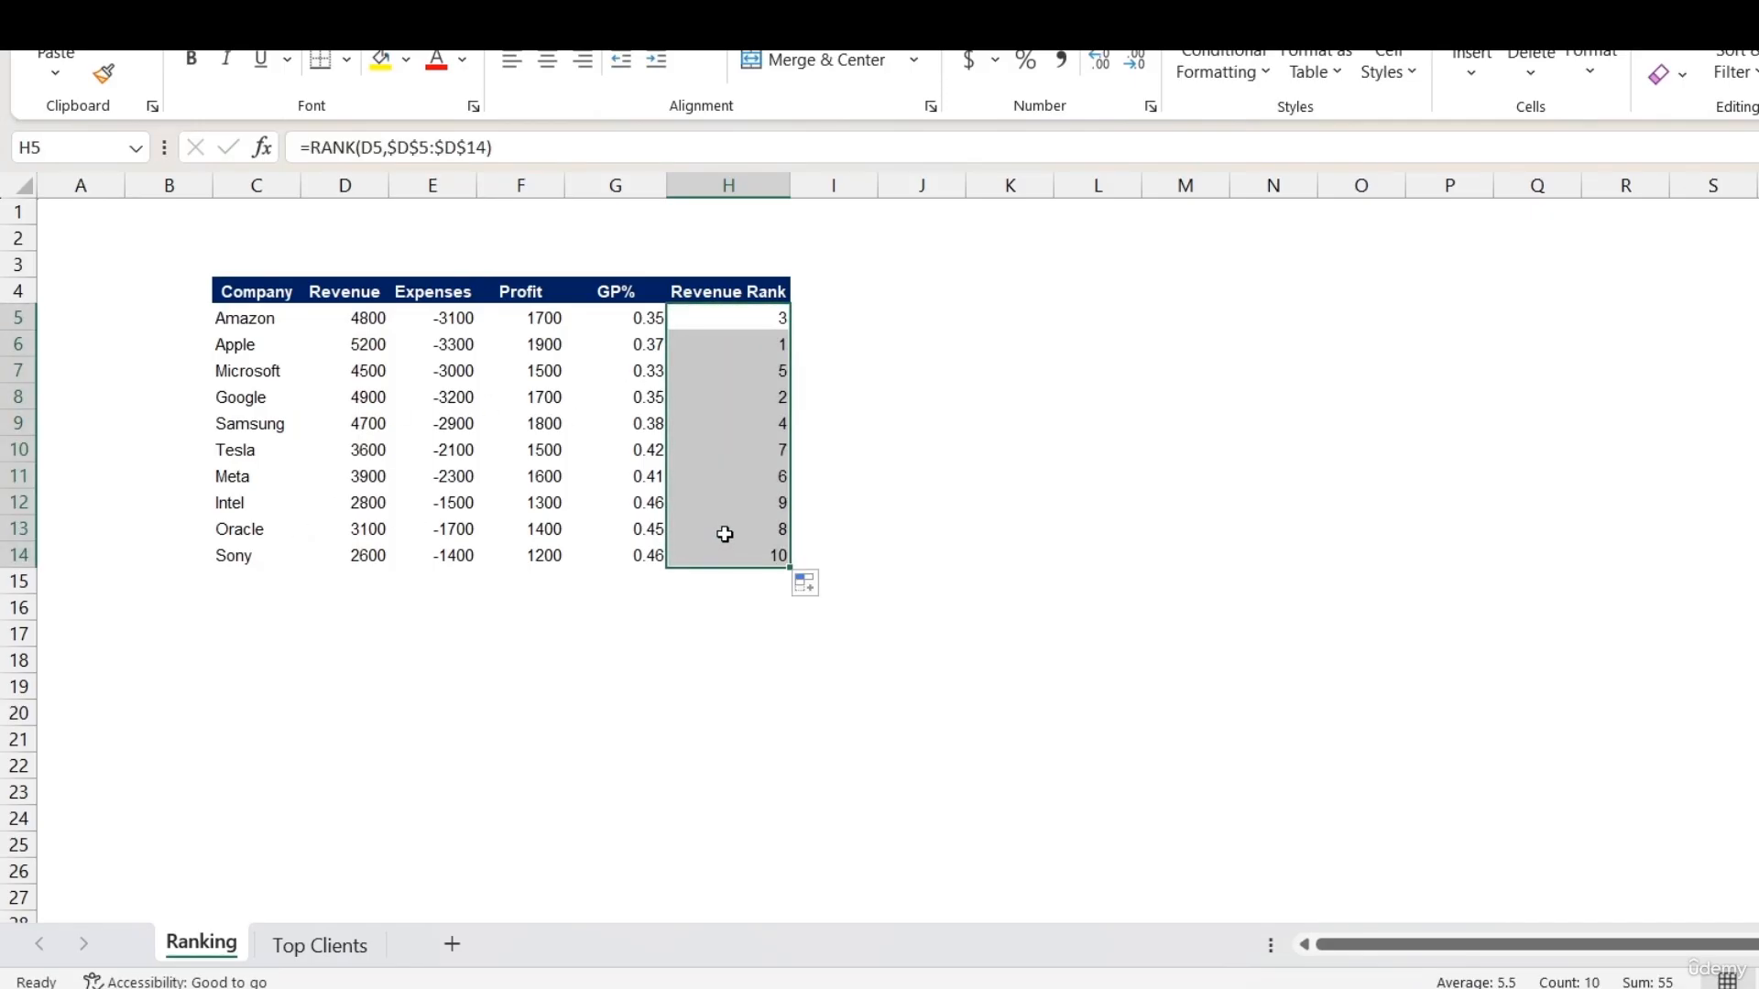
click(723, 553)
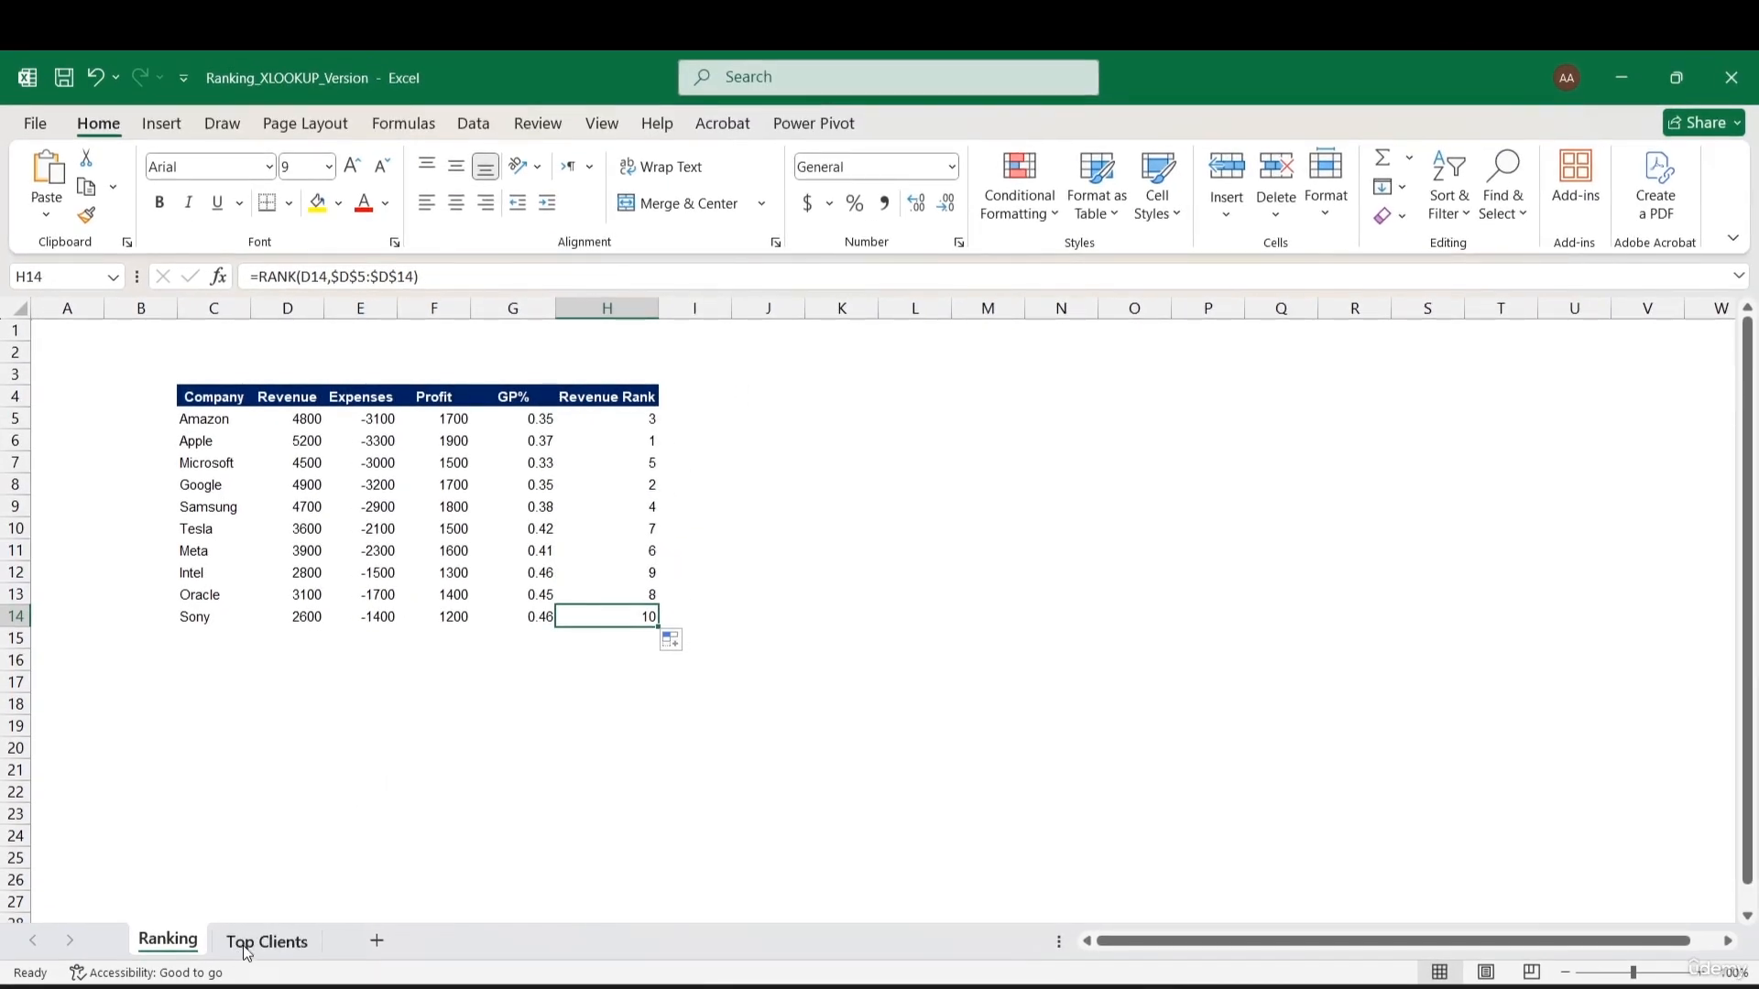
Look up the company for rank 1 on Top Clients by entering =XLOOKUP(B4,Ranking!$H$5:$H$14,Ranking!$C$5:$C$14) in C4.
click(245, 944)
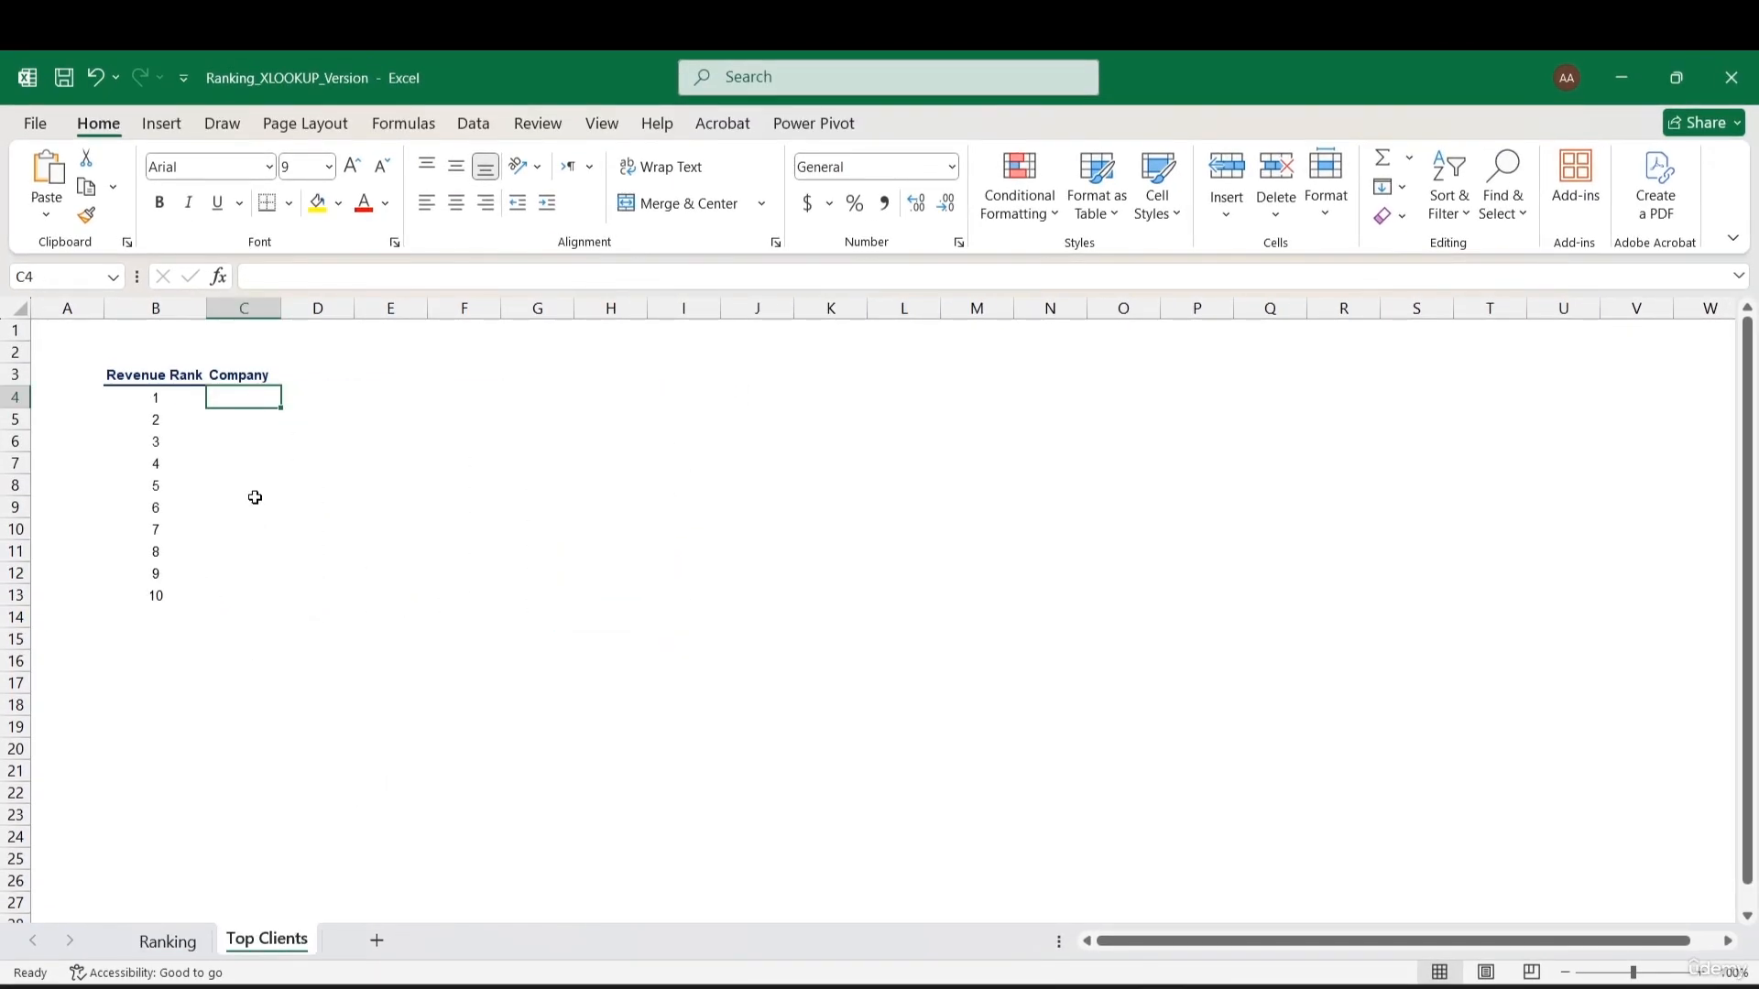
click(174, 938)
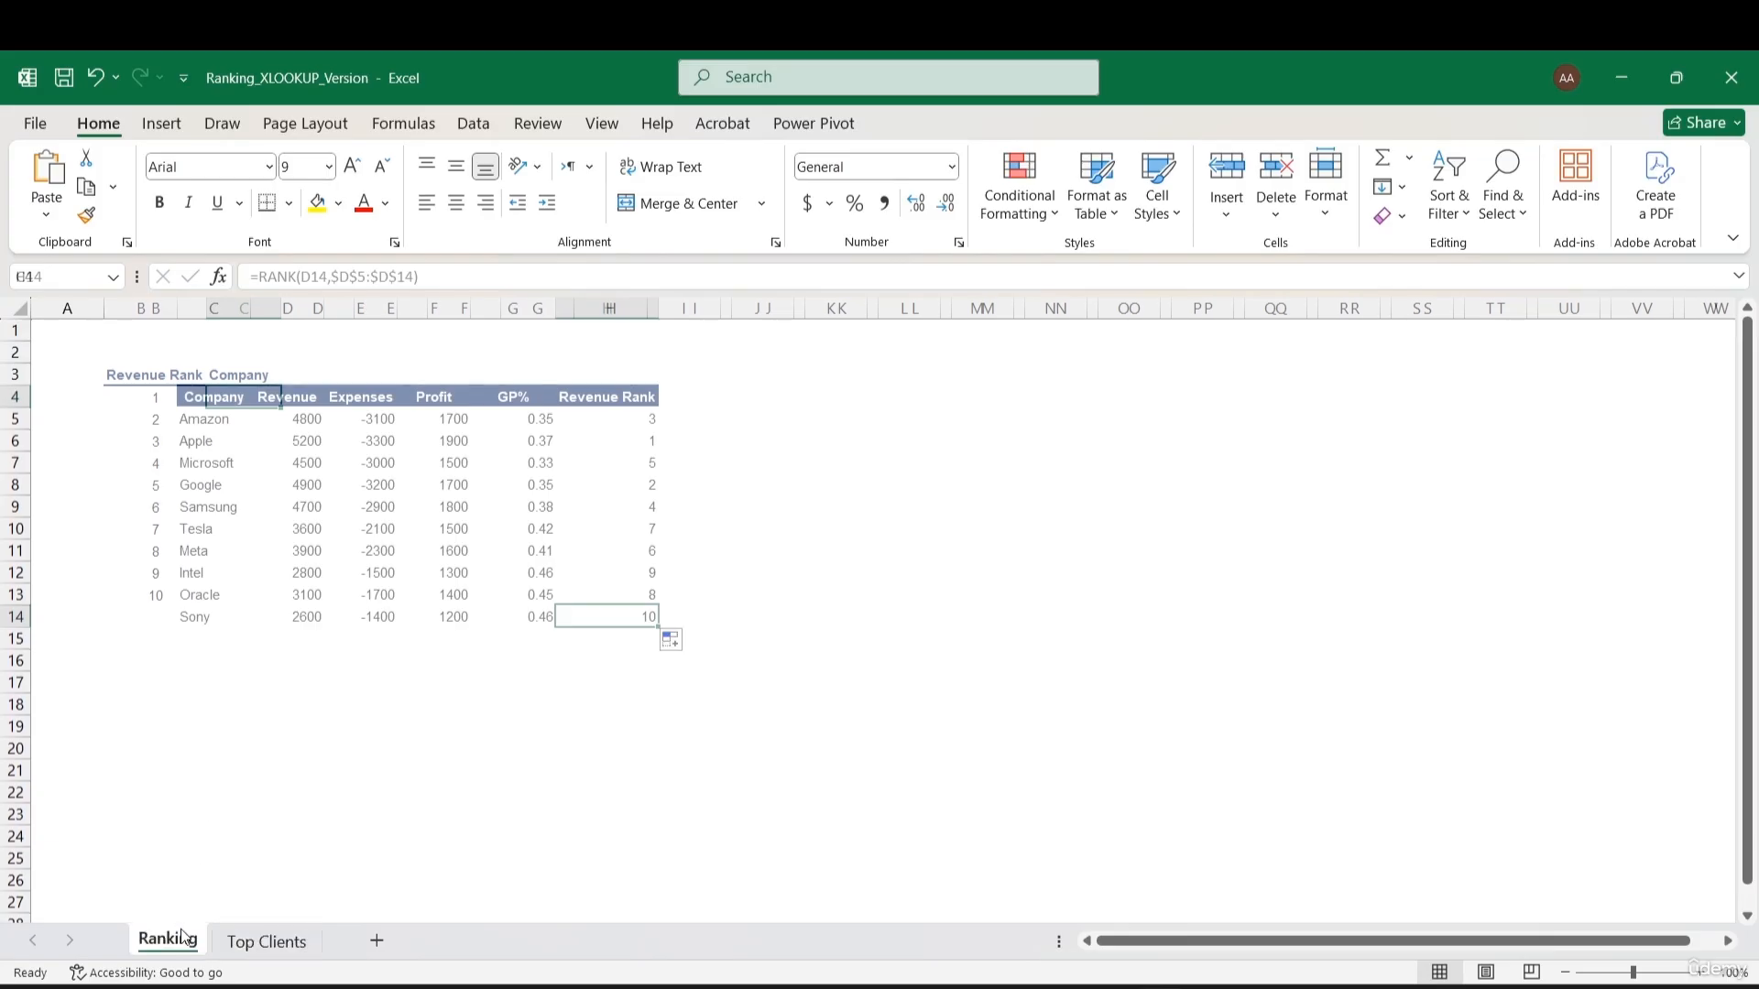
click(284, 948)
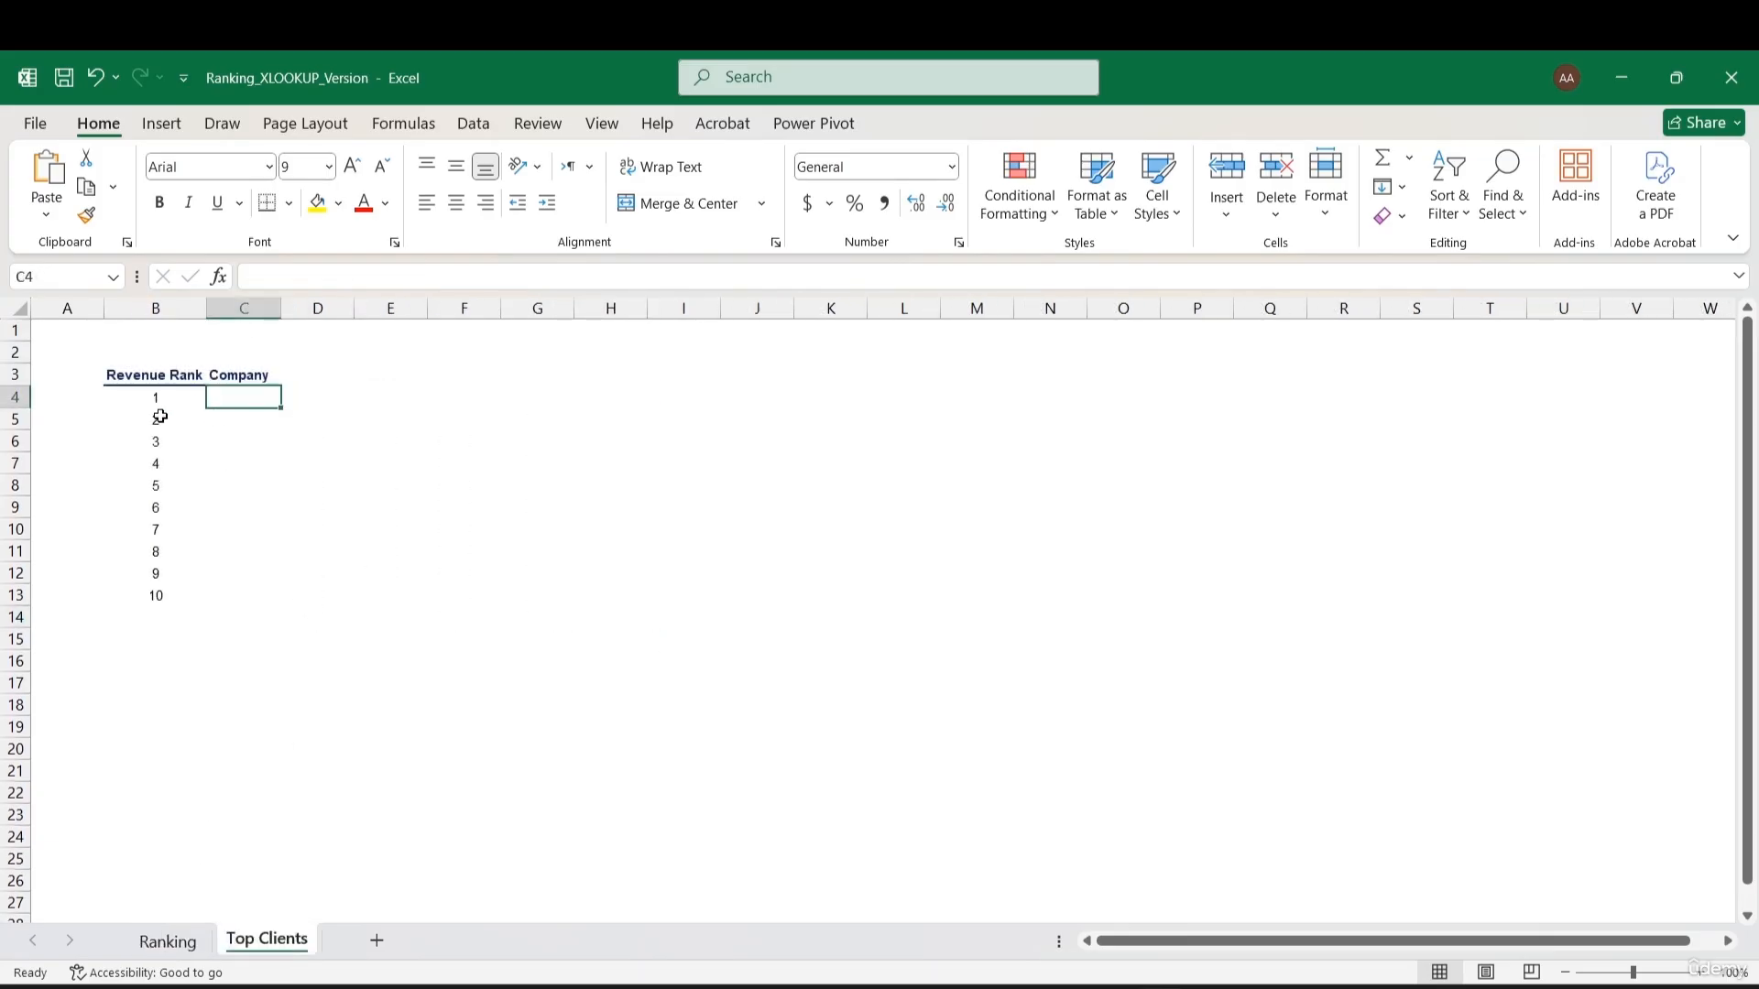
text(=x)
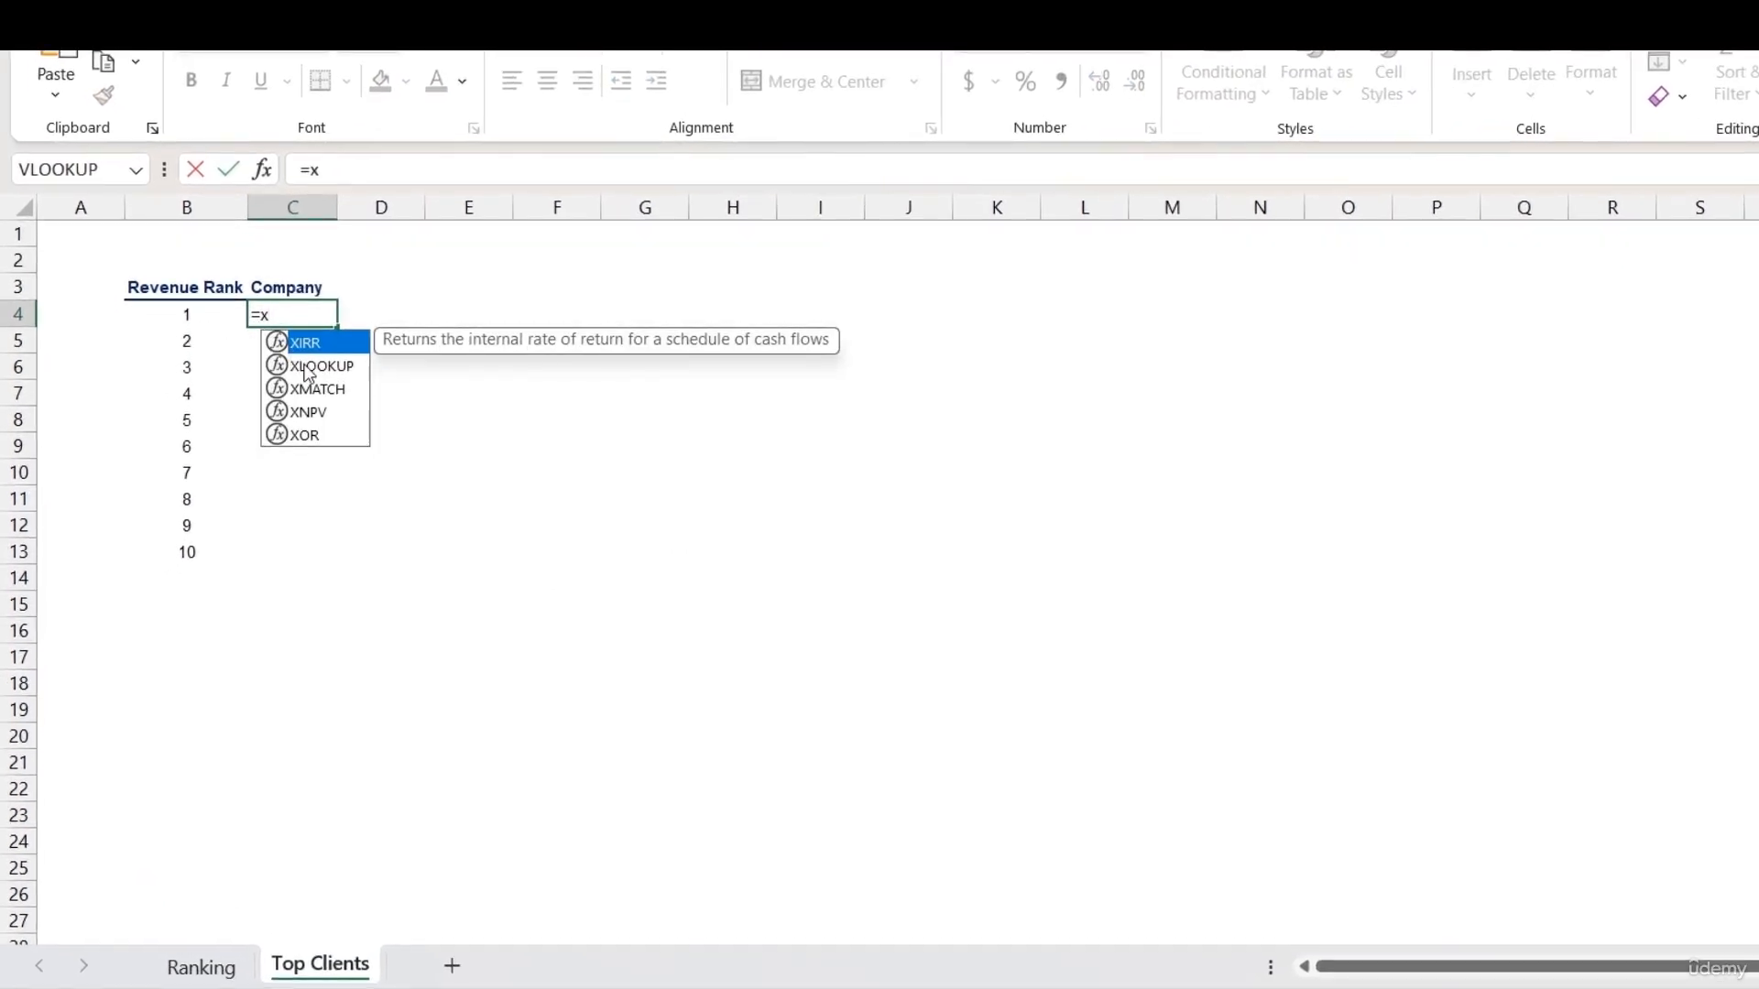
double_click(308, 366)
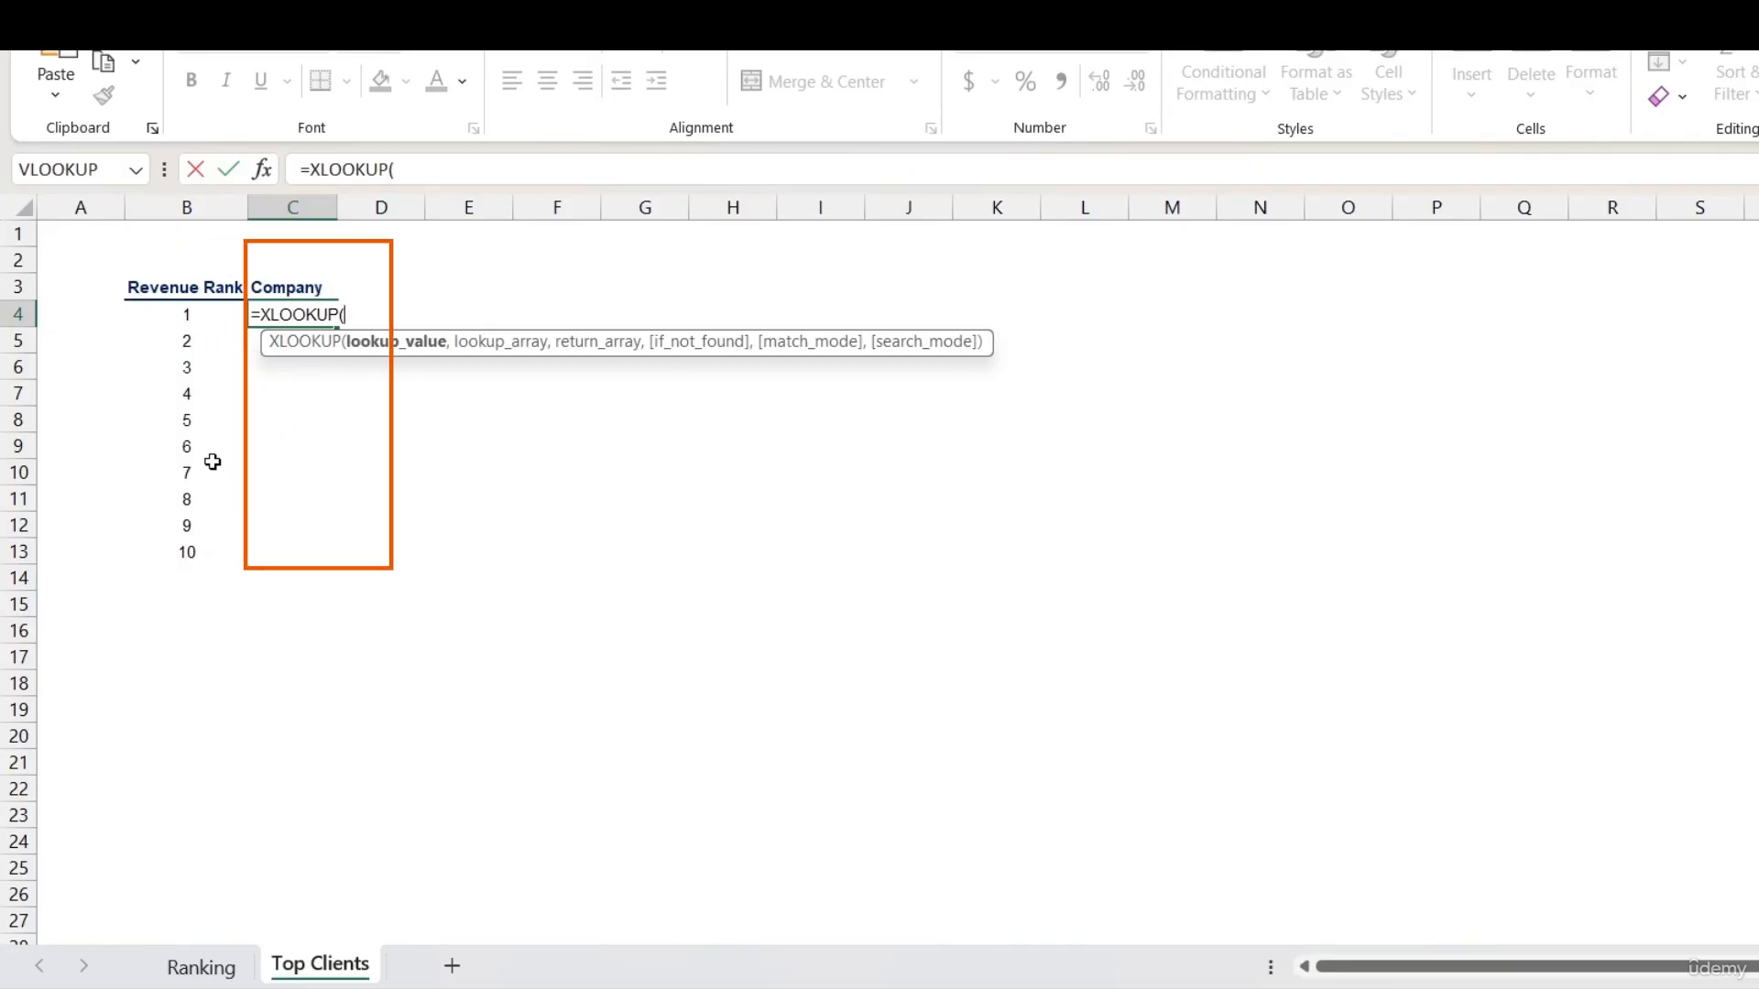
click(204, 316)
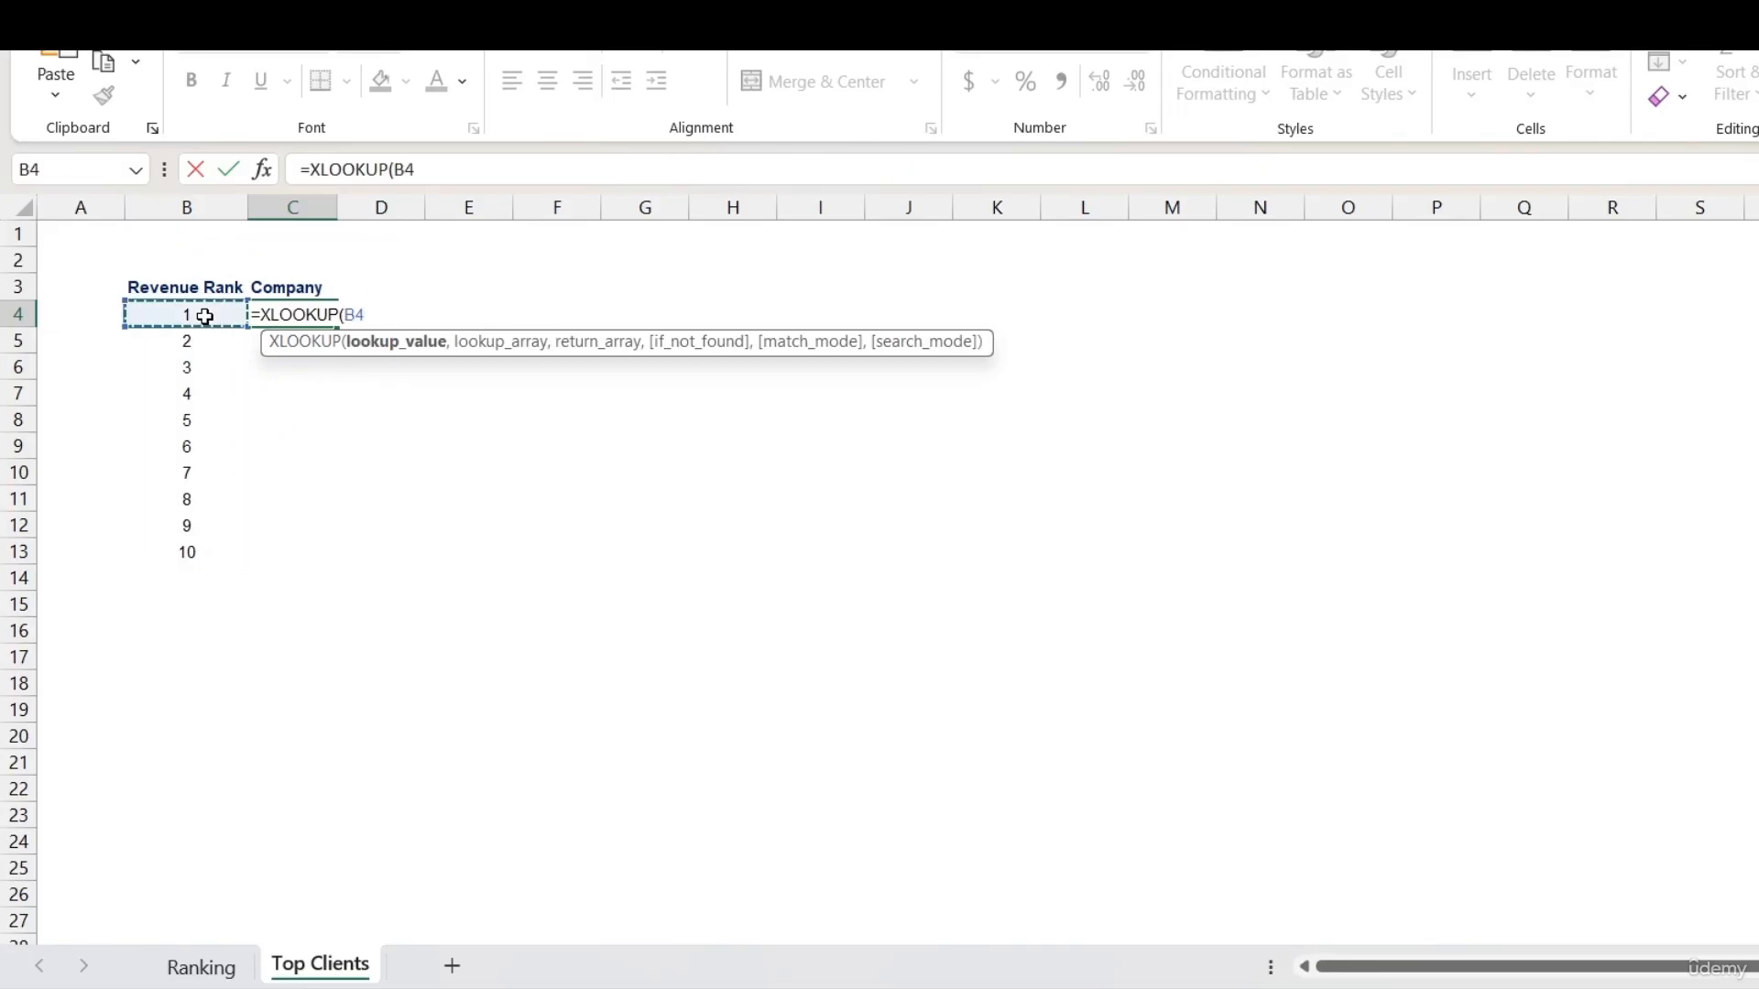
text(,)
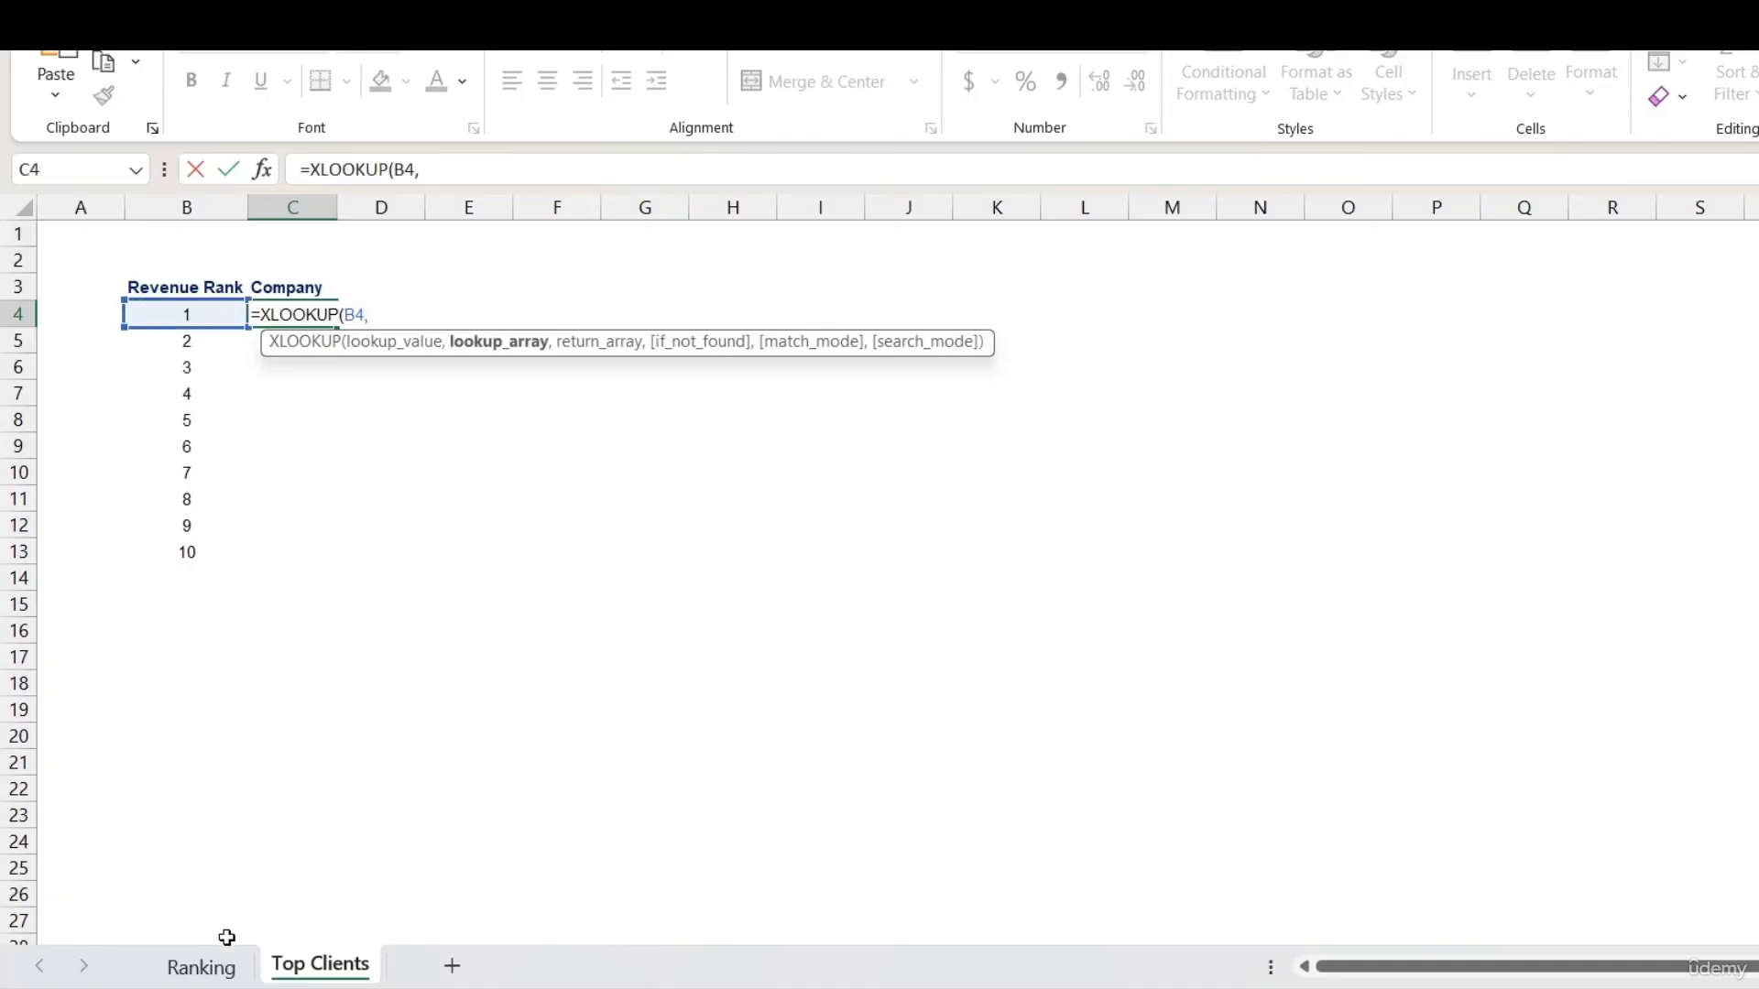
click(209, 968)
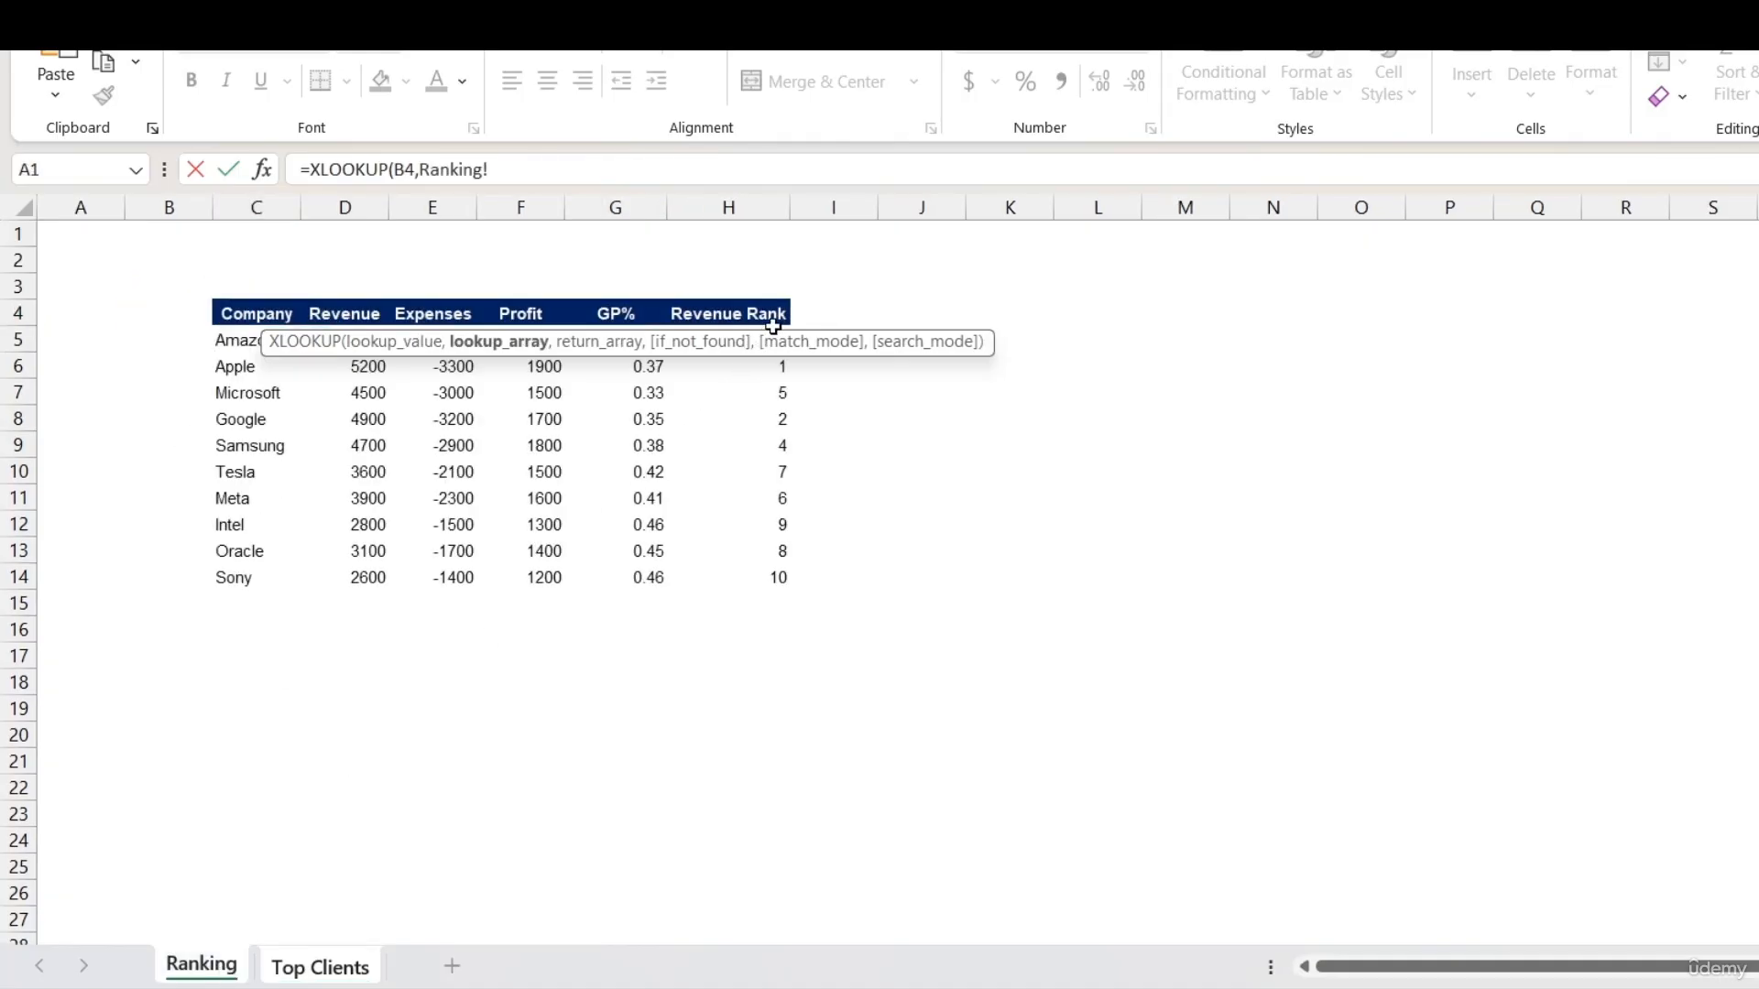
drag(762, 341, 761, 575)
key(F4)
text(,)
drag(236, 340, 240, 574)
key(F4)
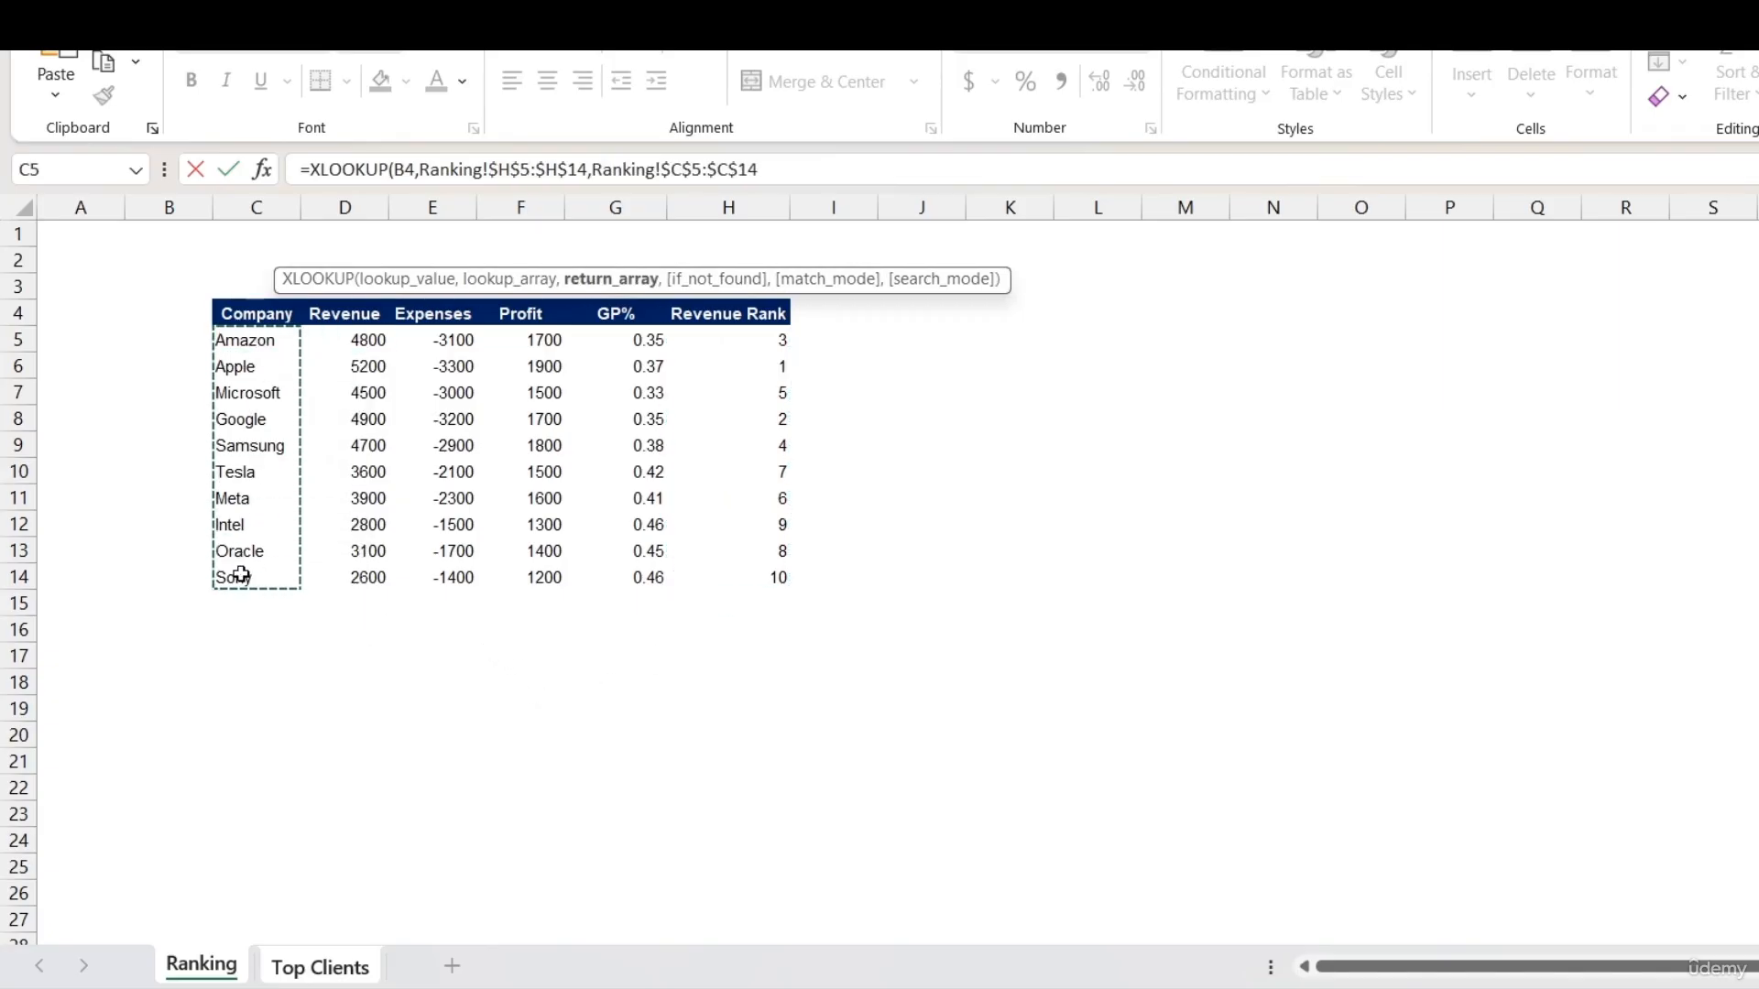
click(795, 173)
key(Return)
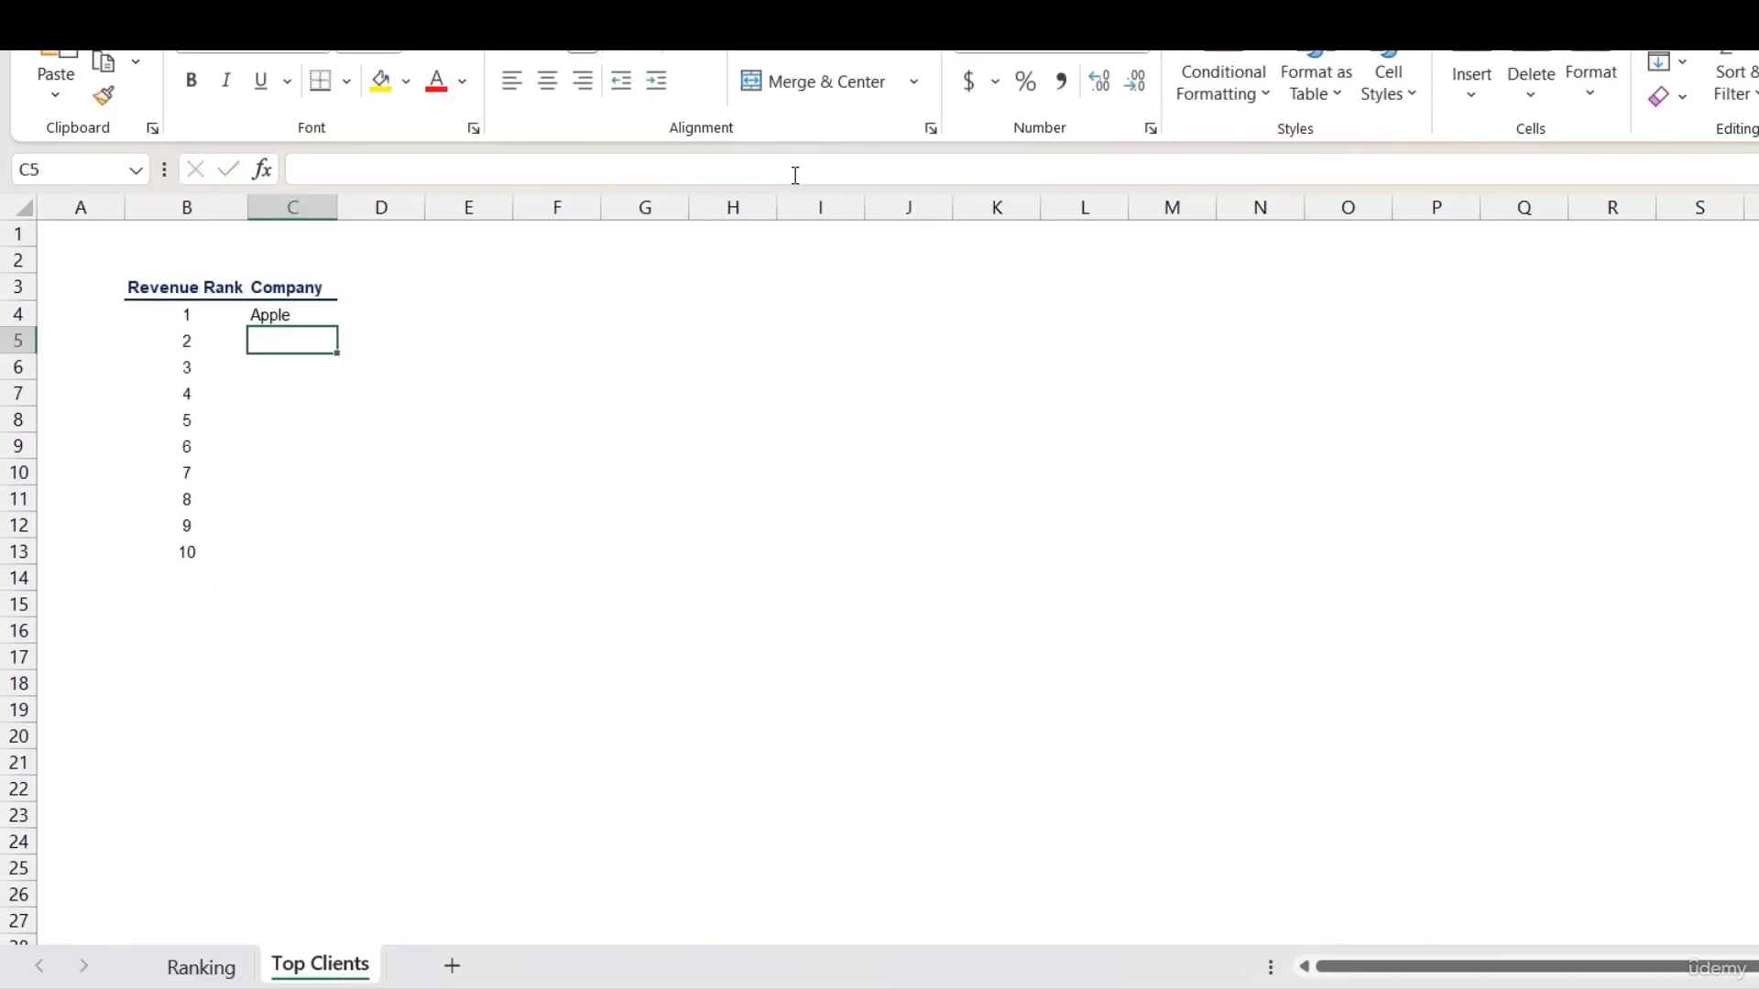
Fill the XLOOKUP formula from C4 down to C13 to list the company for every revenue rank.
click(306, 314)
drag(337, 326, 307, 555)
click(274, 471)
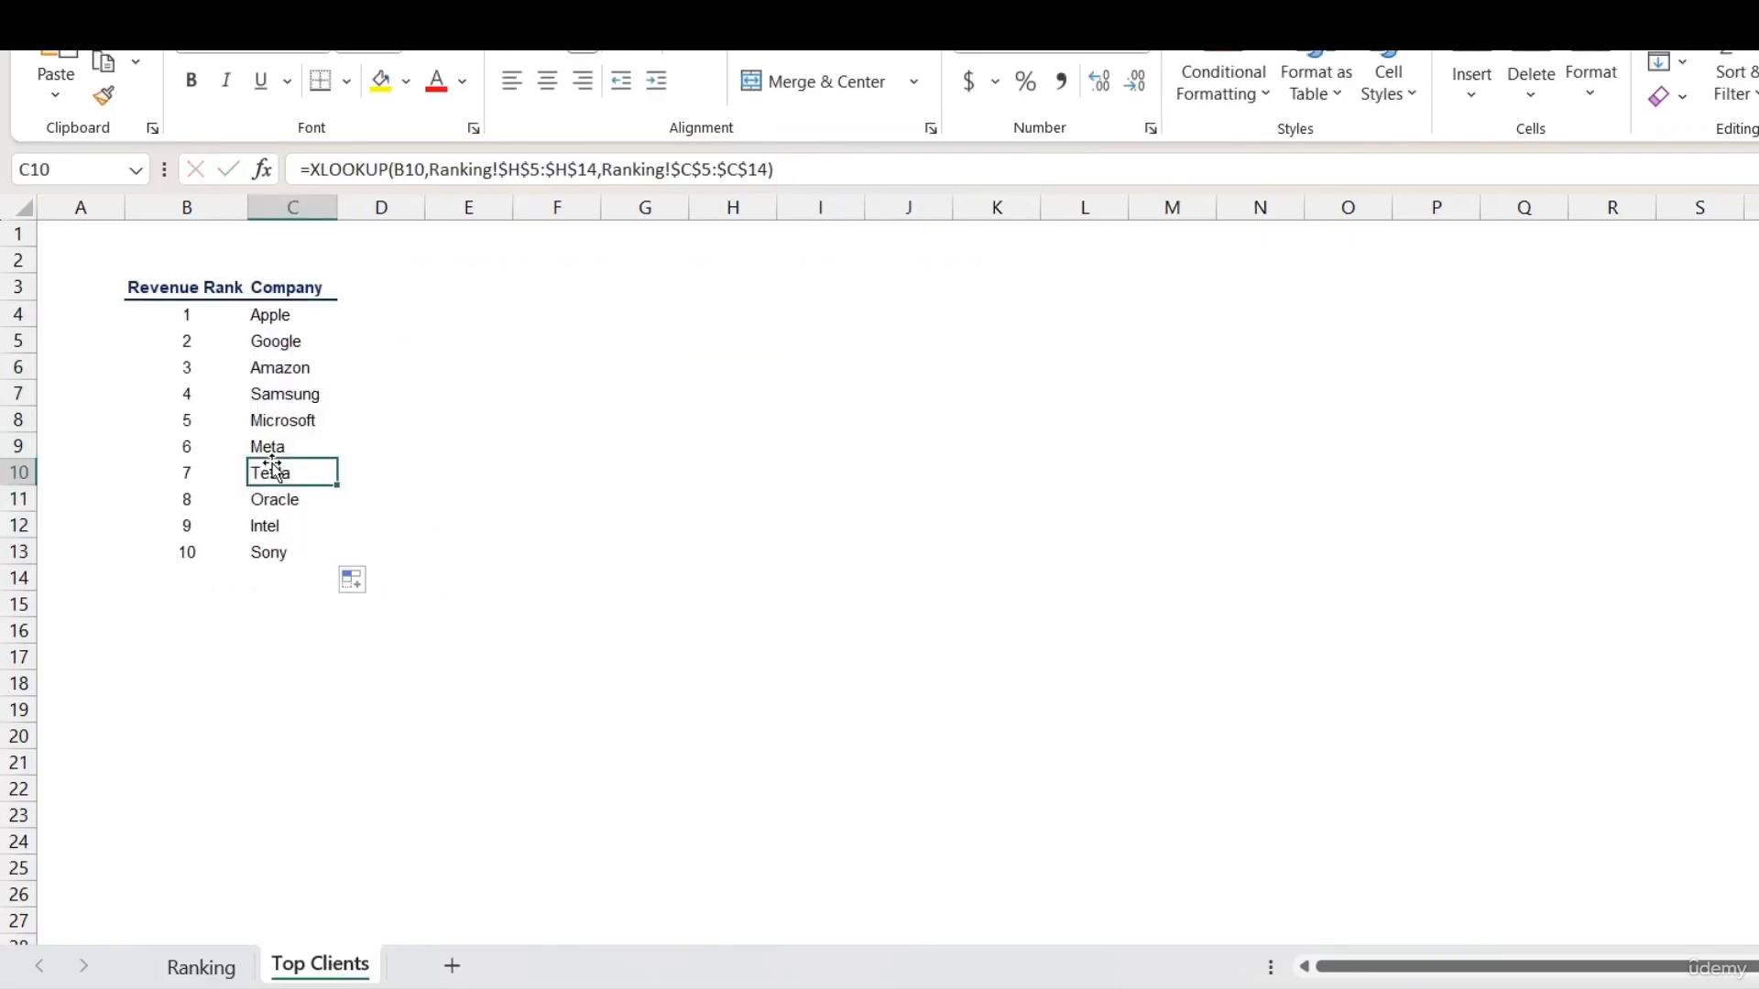
Check the cell references of the filled XLOOKUP formulas in C4, C6 and C9, and return to the Ranking sheet.
double_click(303, 316)
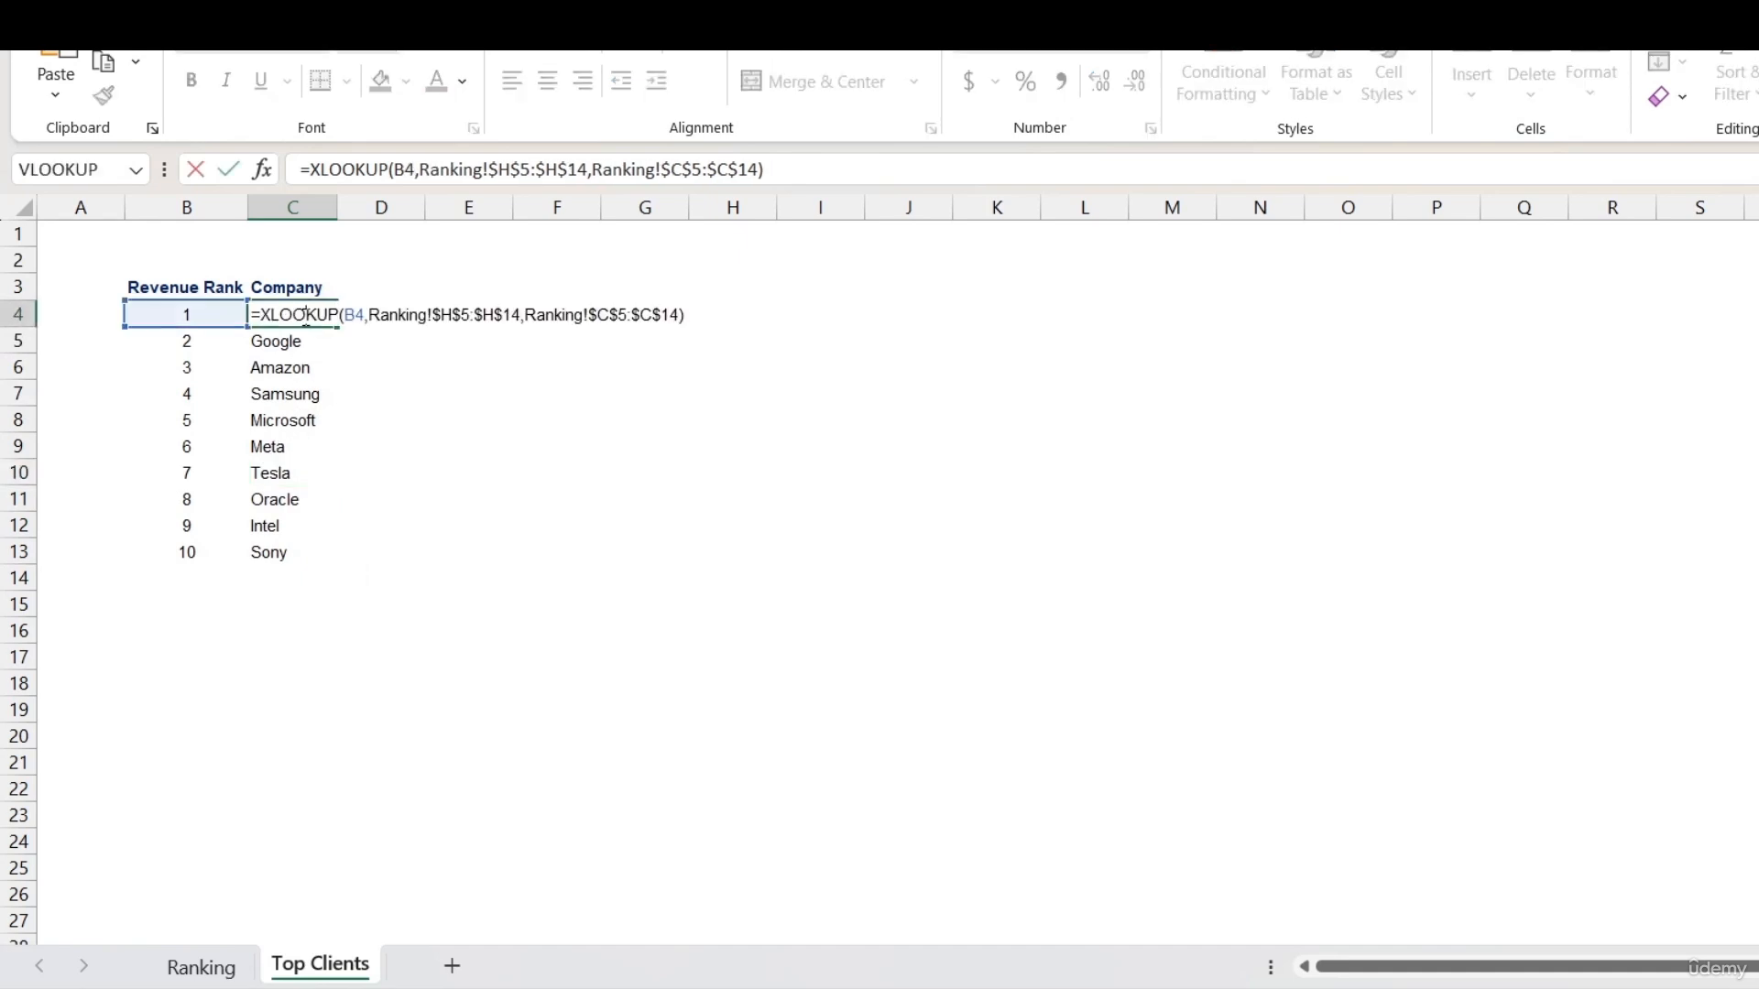
double_click(291, 366)
key(Escape)
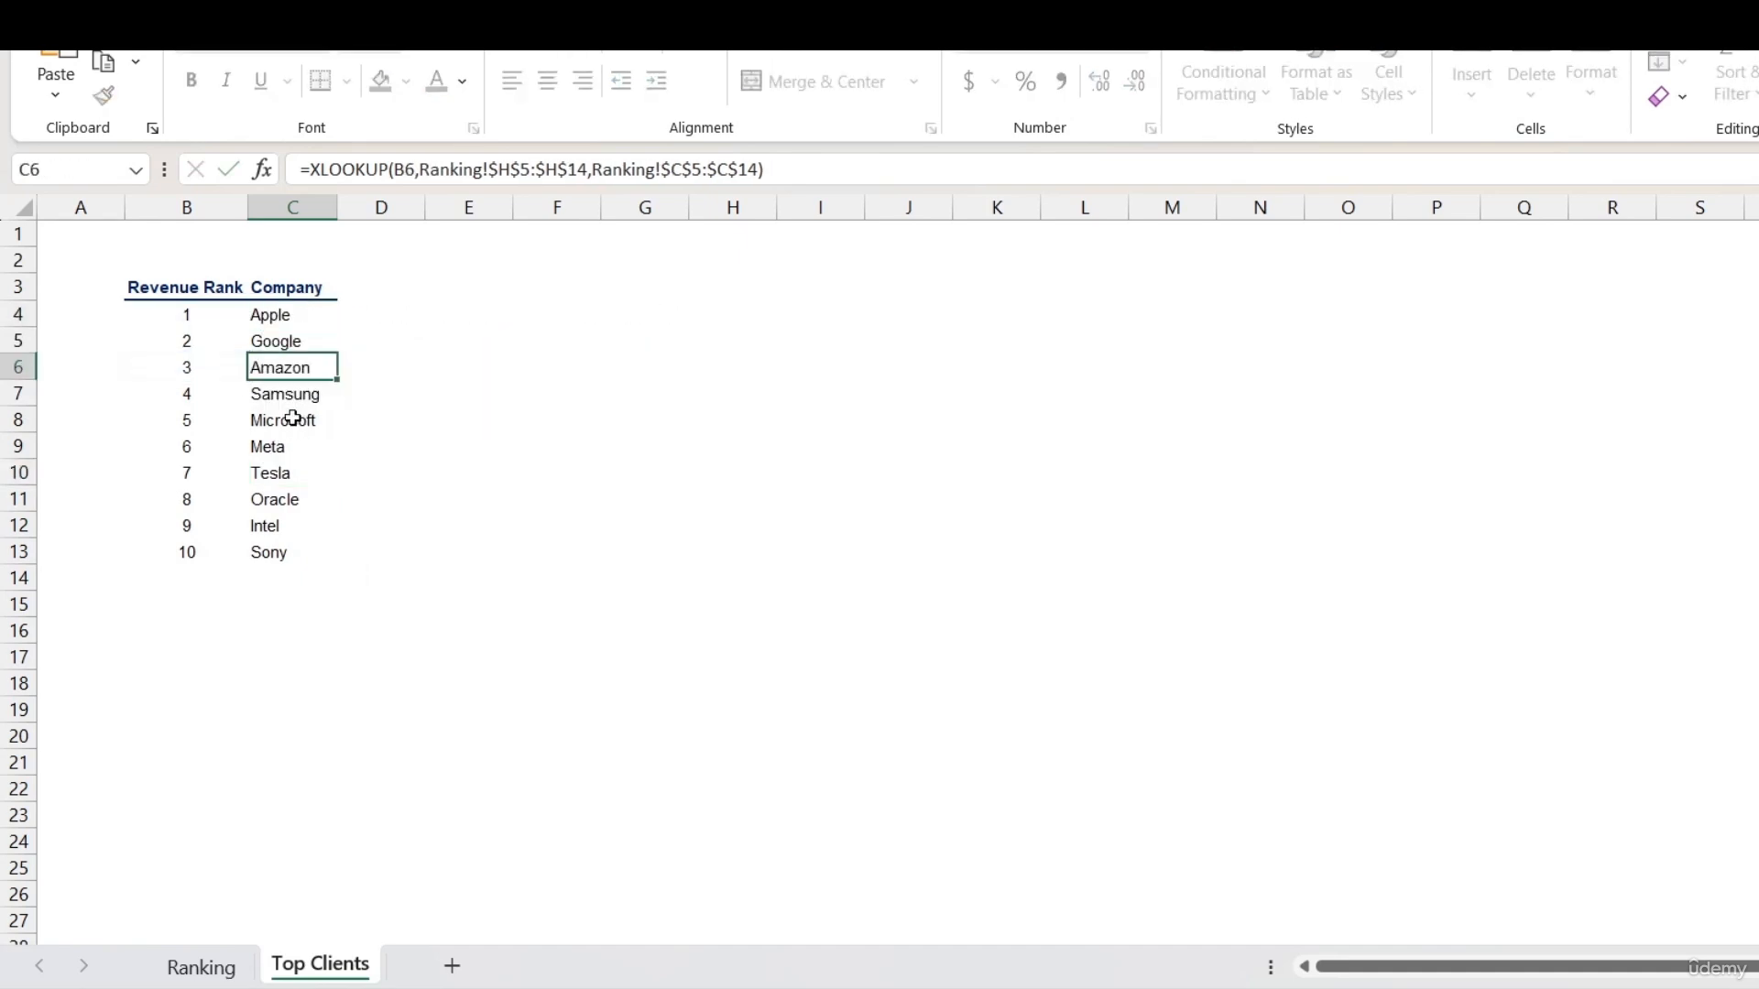
double_click(286, 444)
key(Escape)
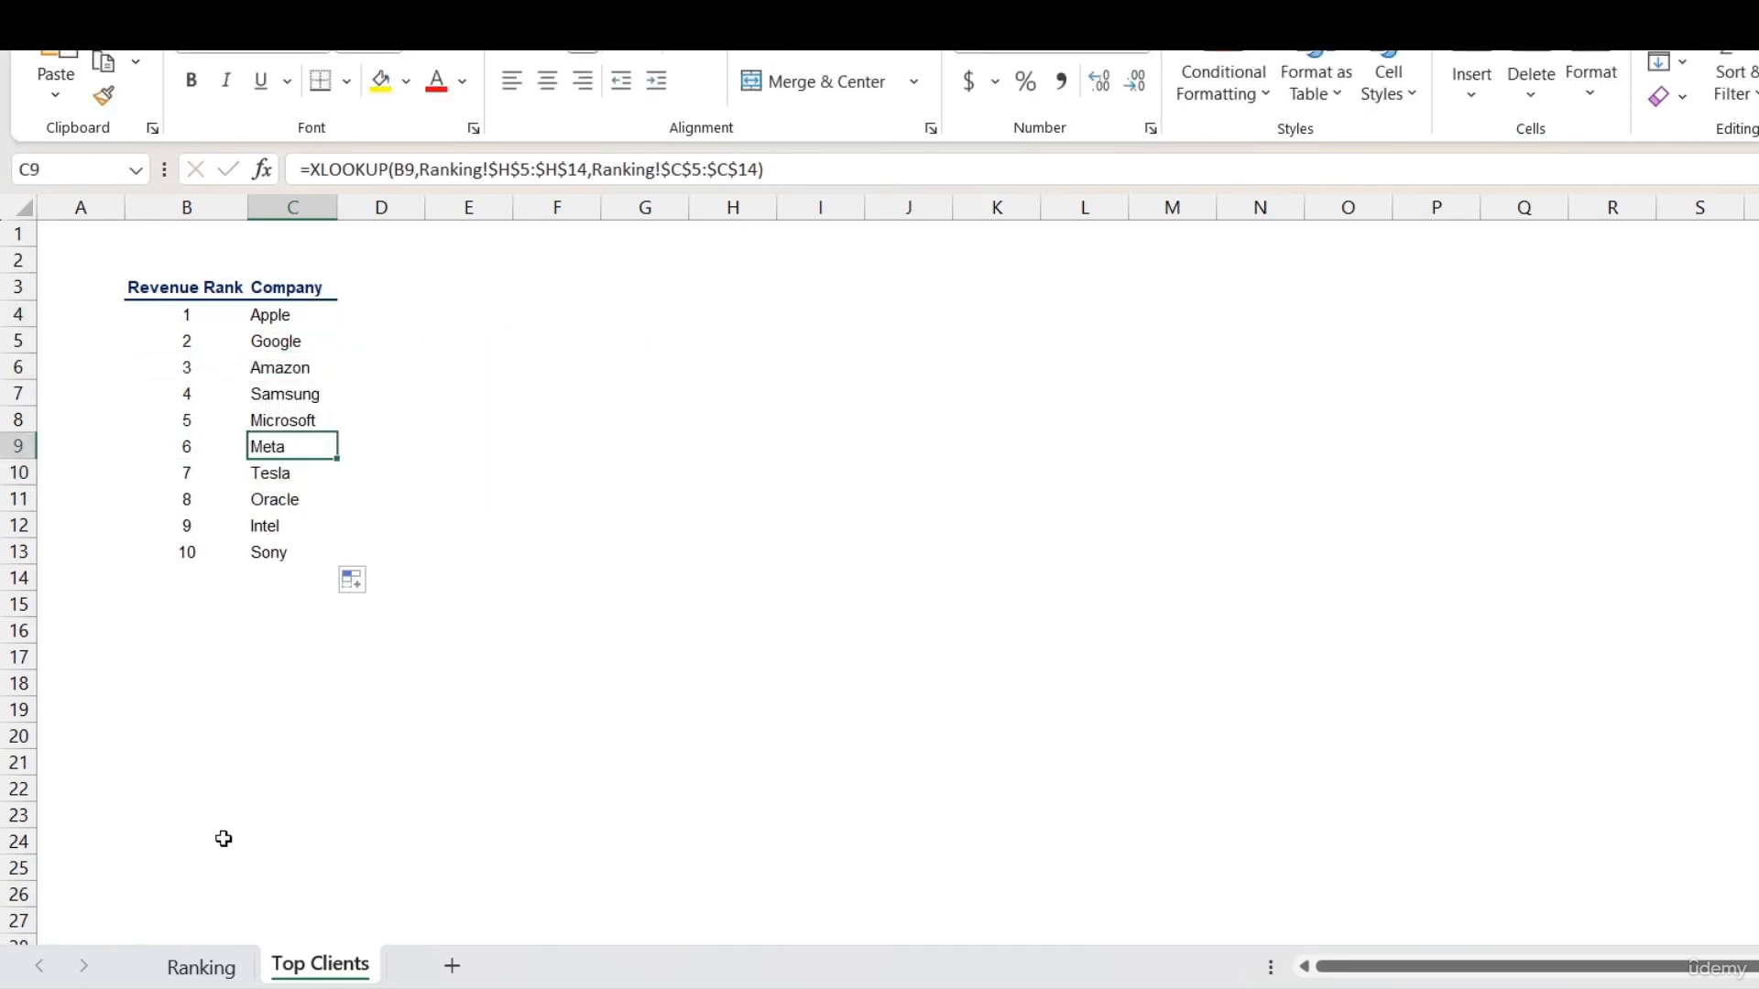
click(210, 964)
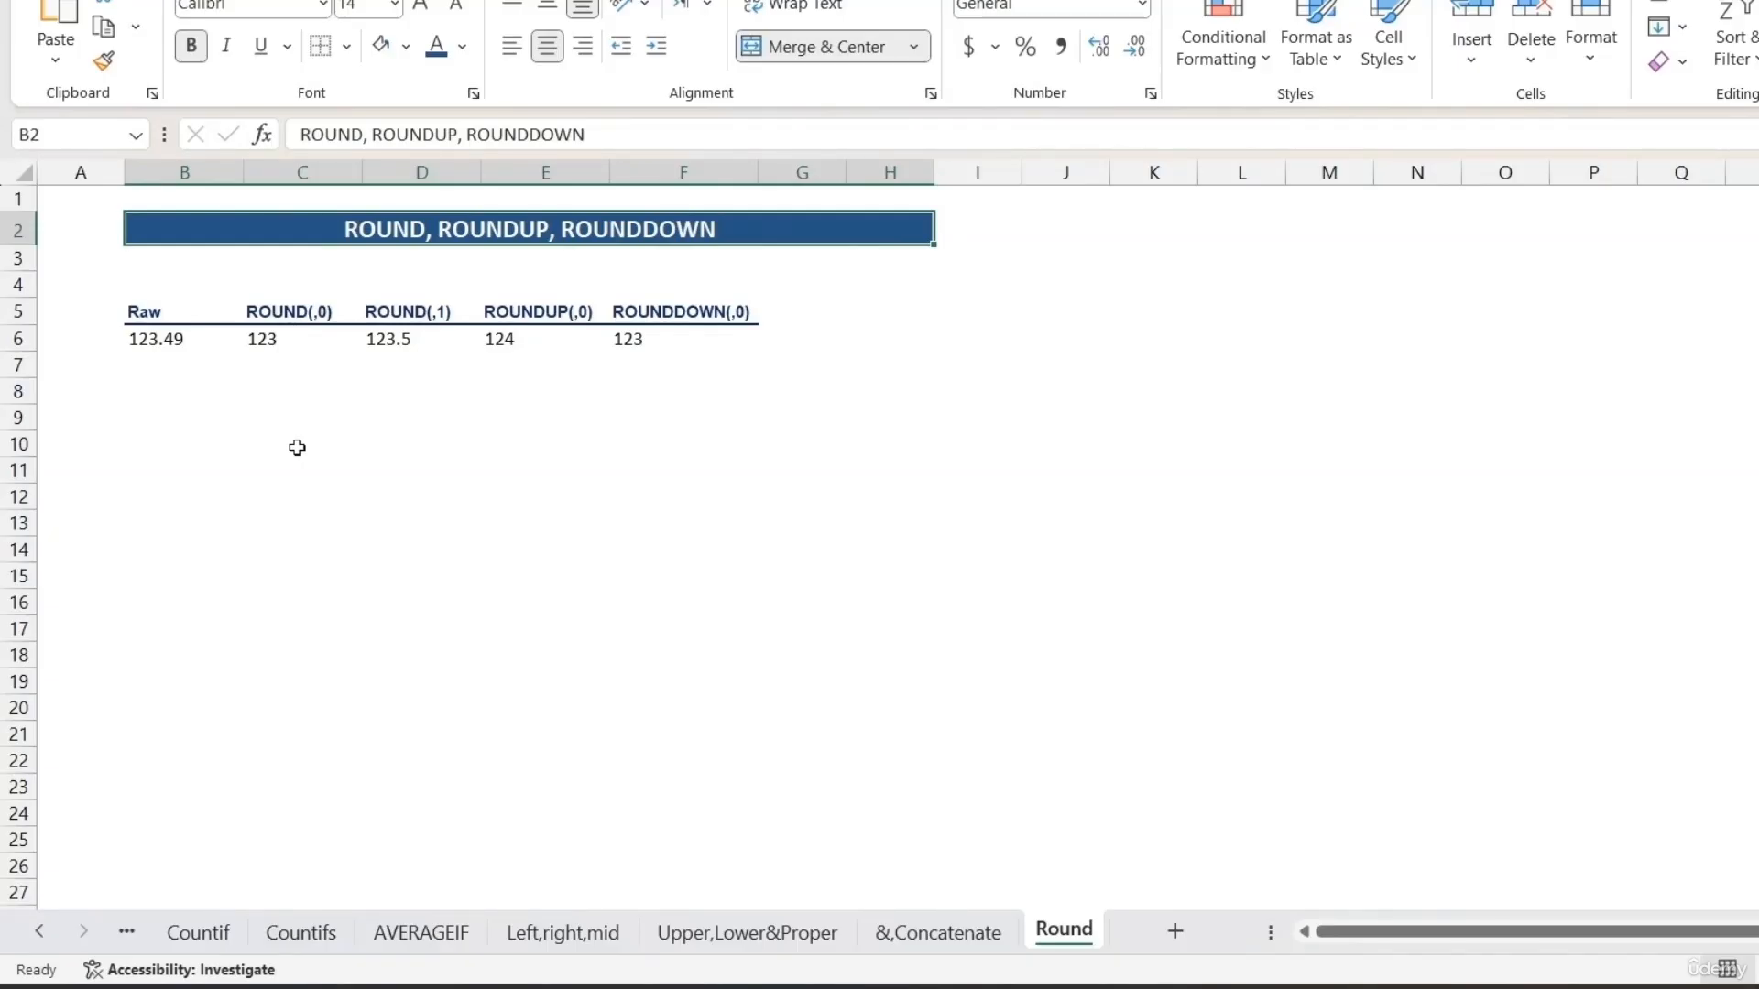
On the Round sheet, examine the raw value in B6 and the number and num_digits arguments of the ROUND formula in C6.
click(192, 341)
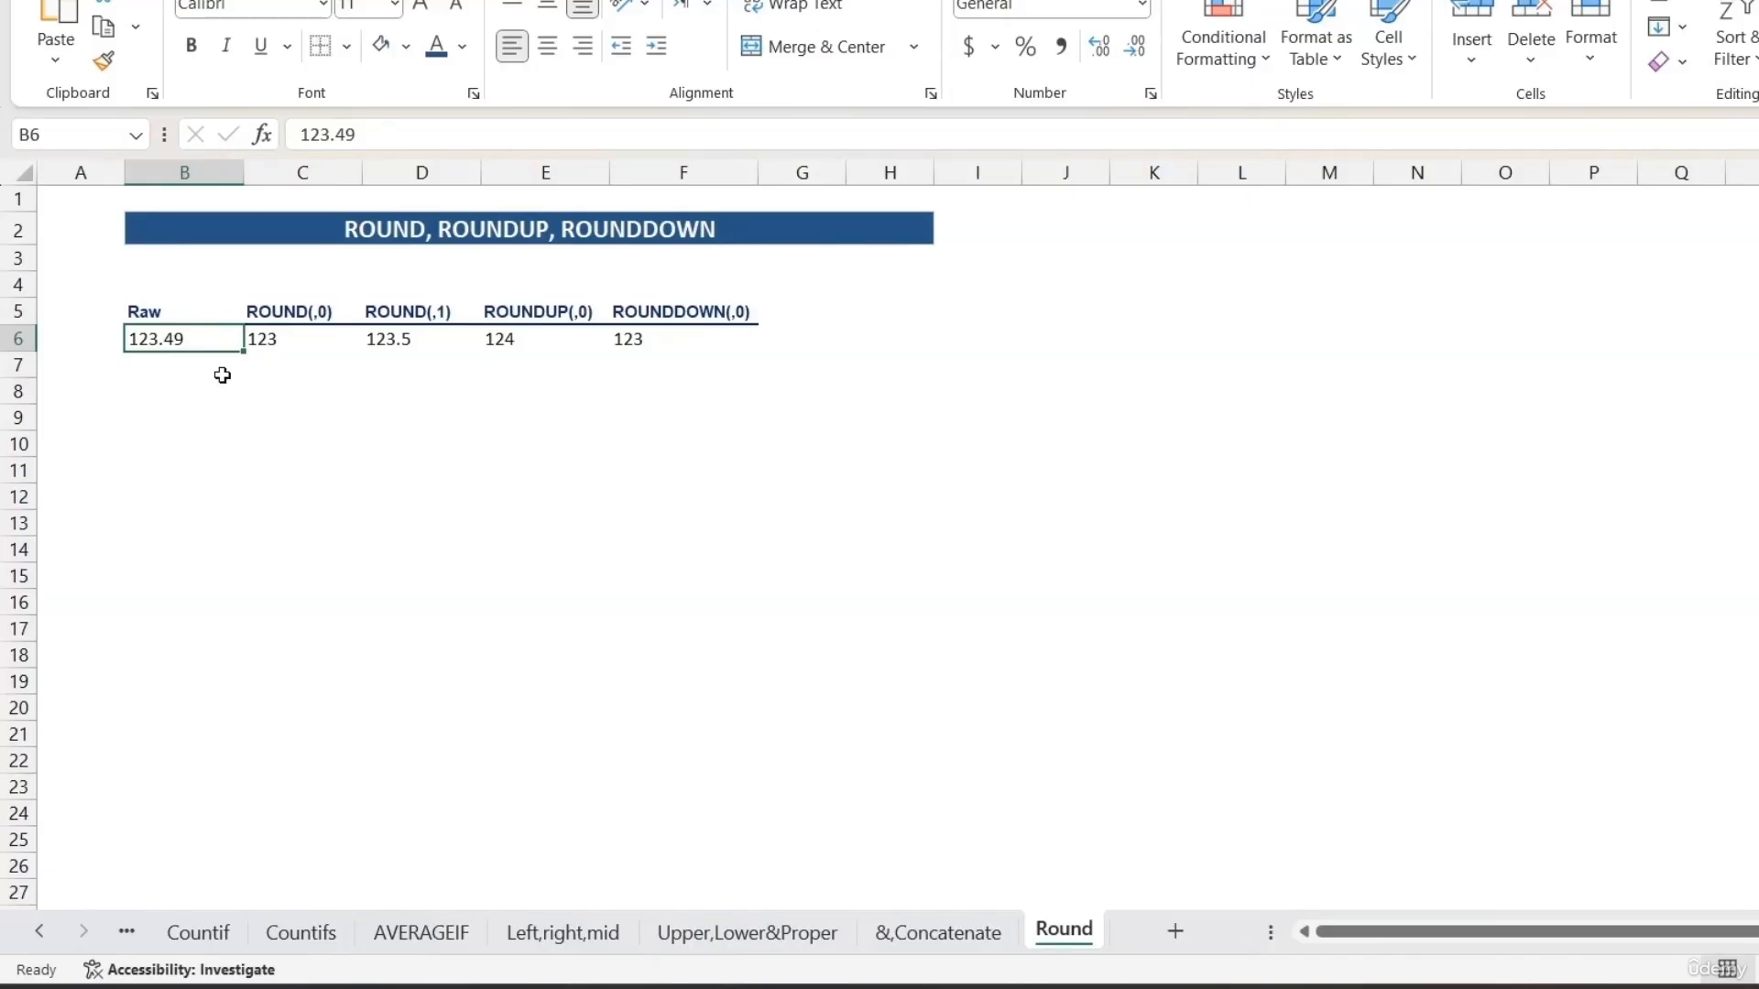
click(316, 314)
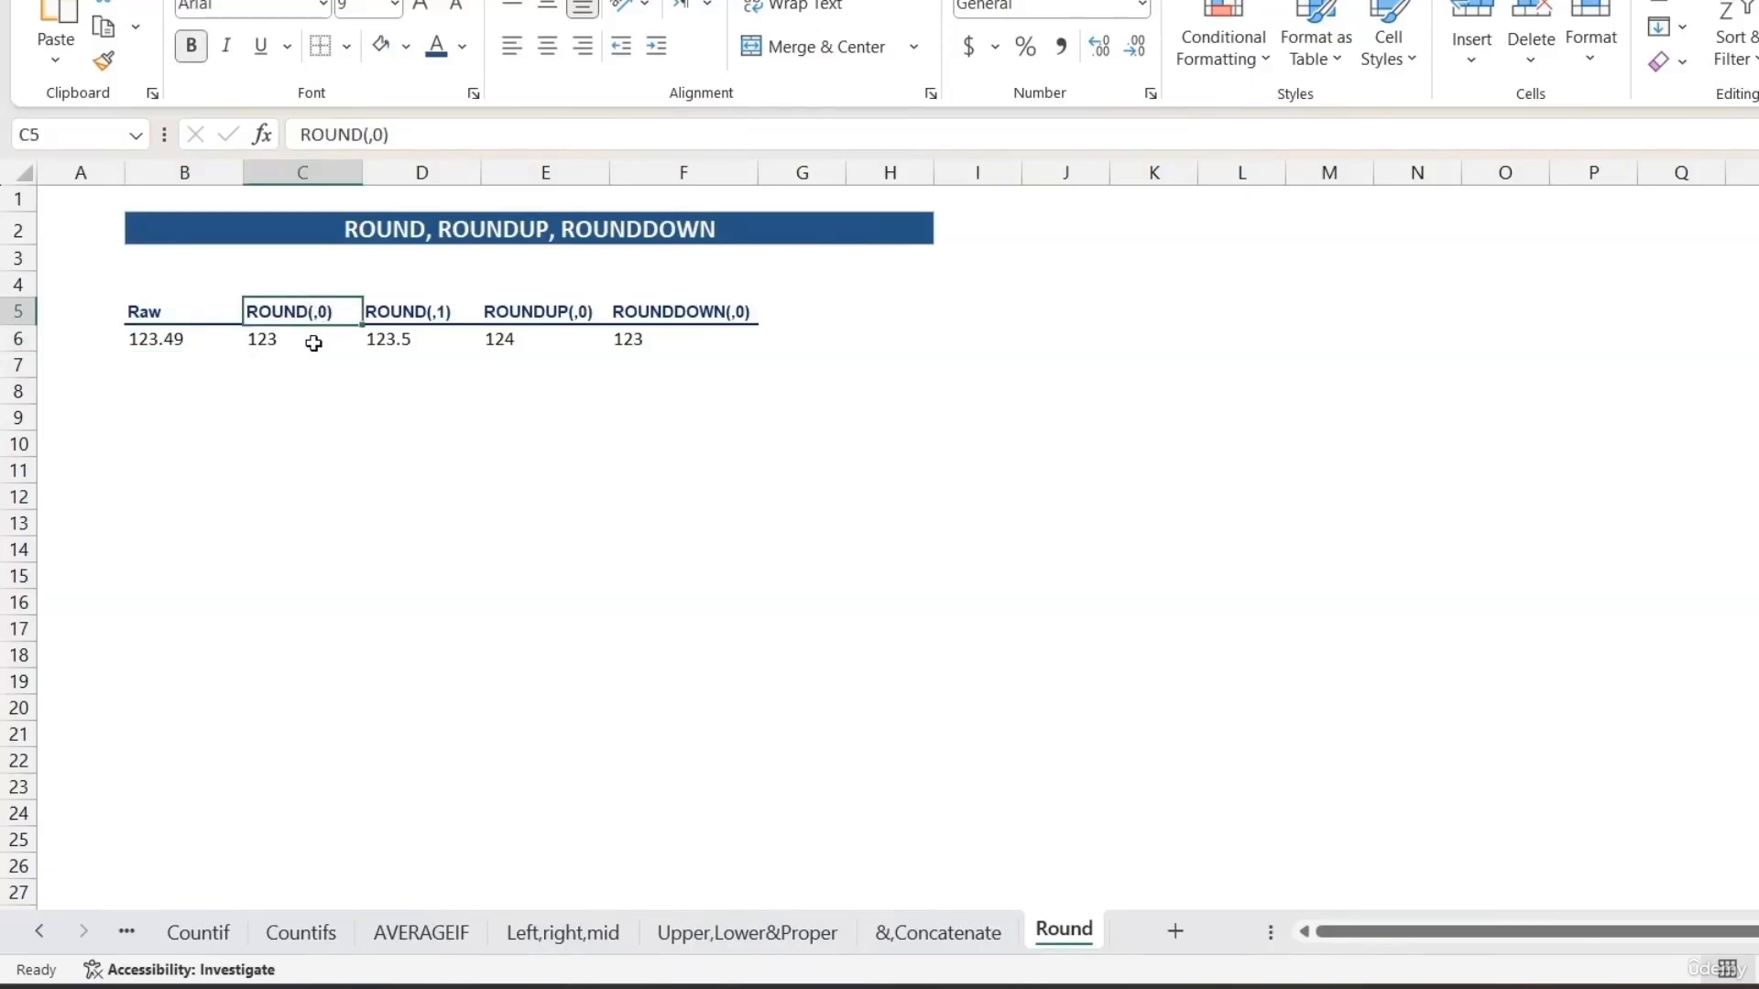
double_click(313, 343)
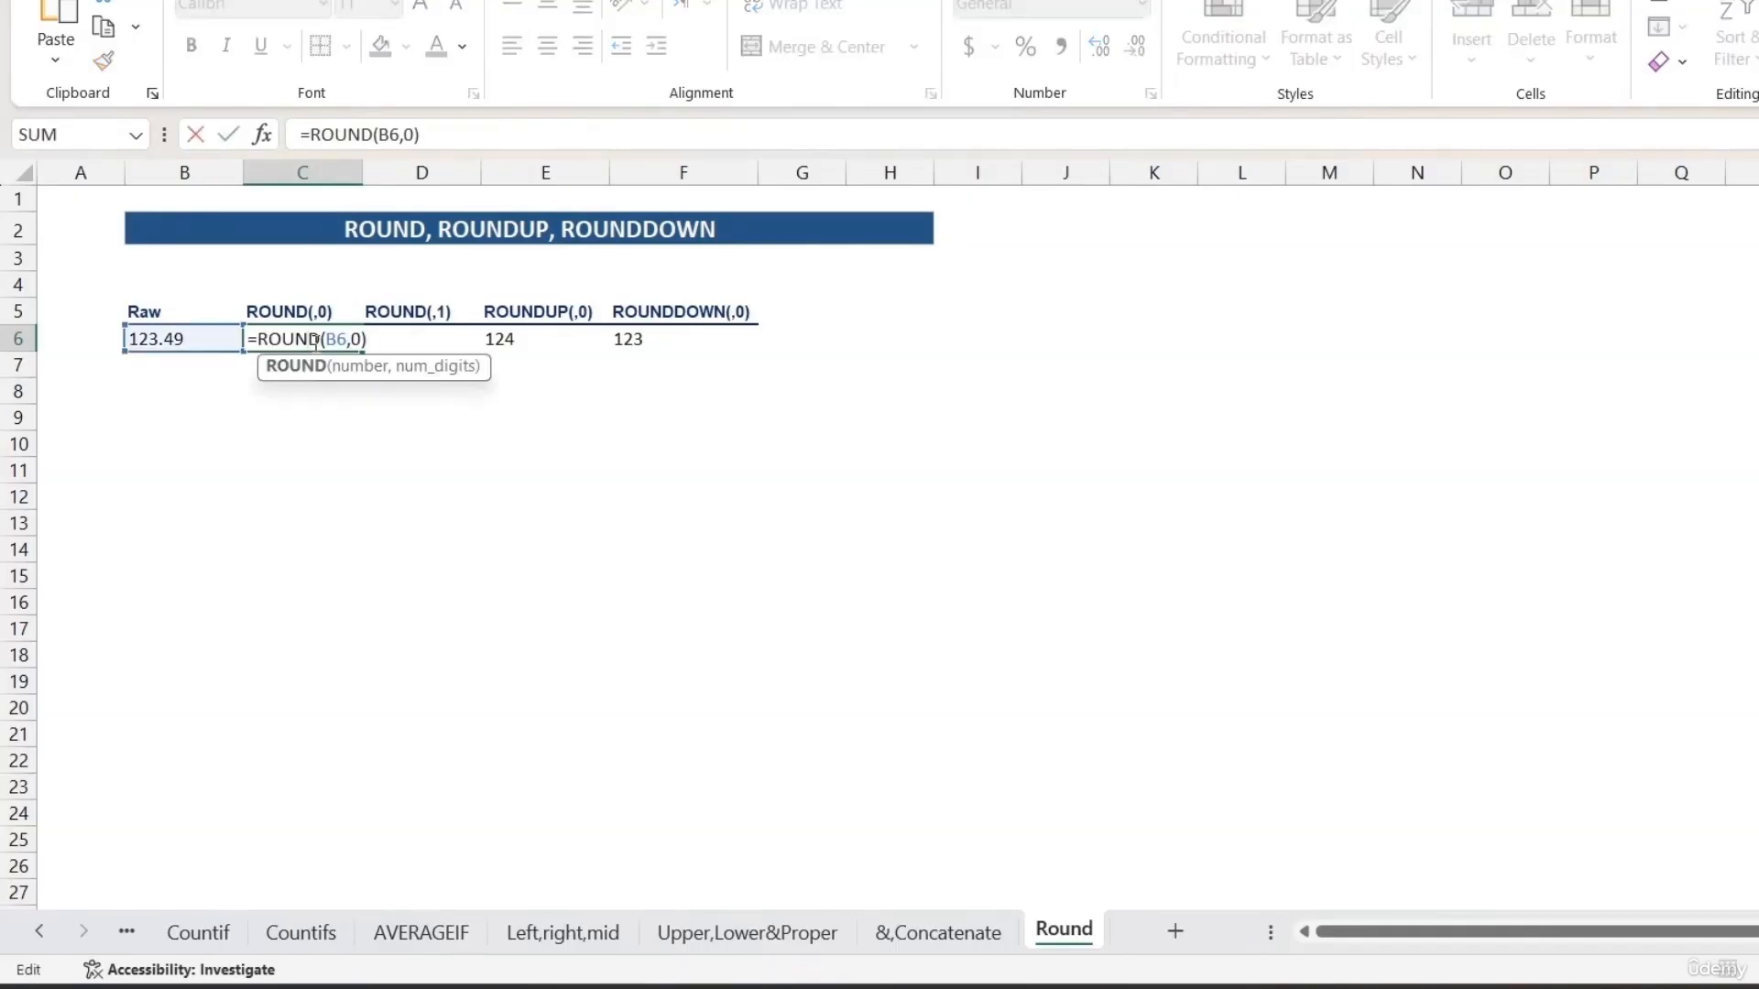
click(341, 370)
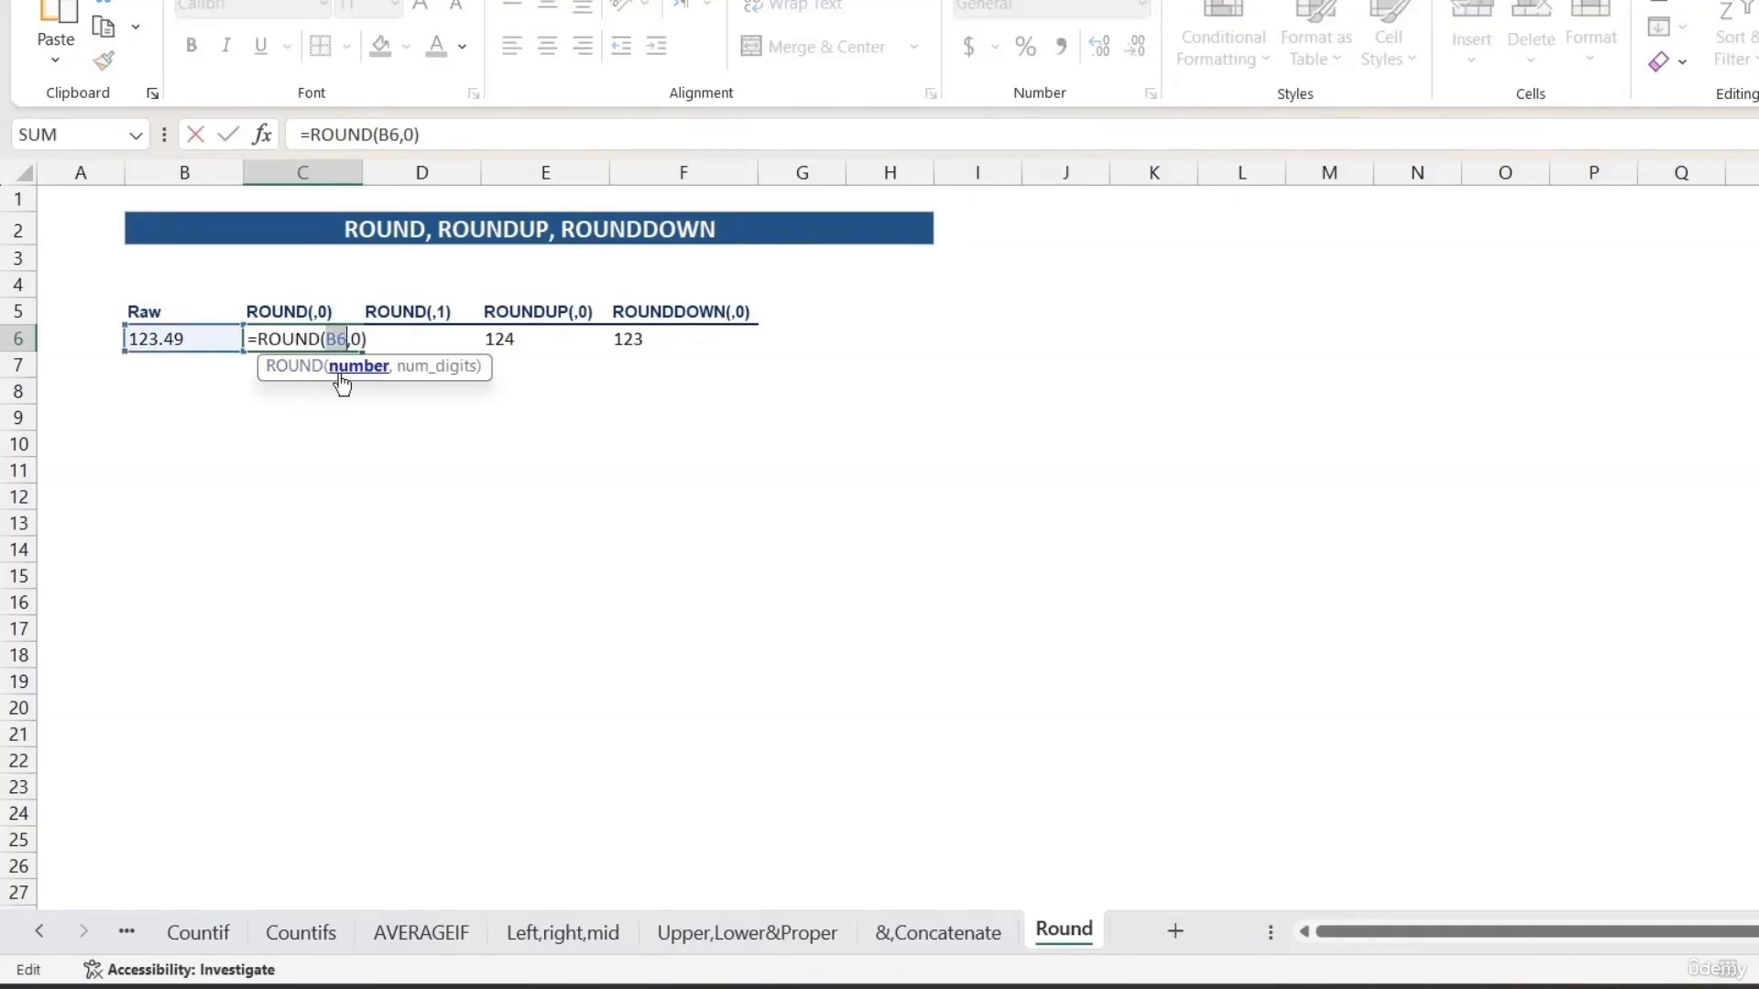
click(420, 369)
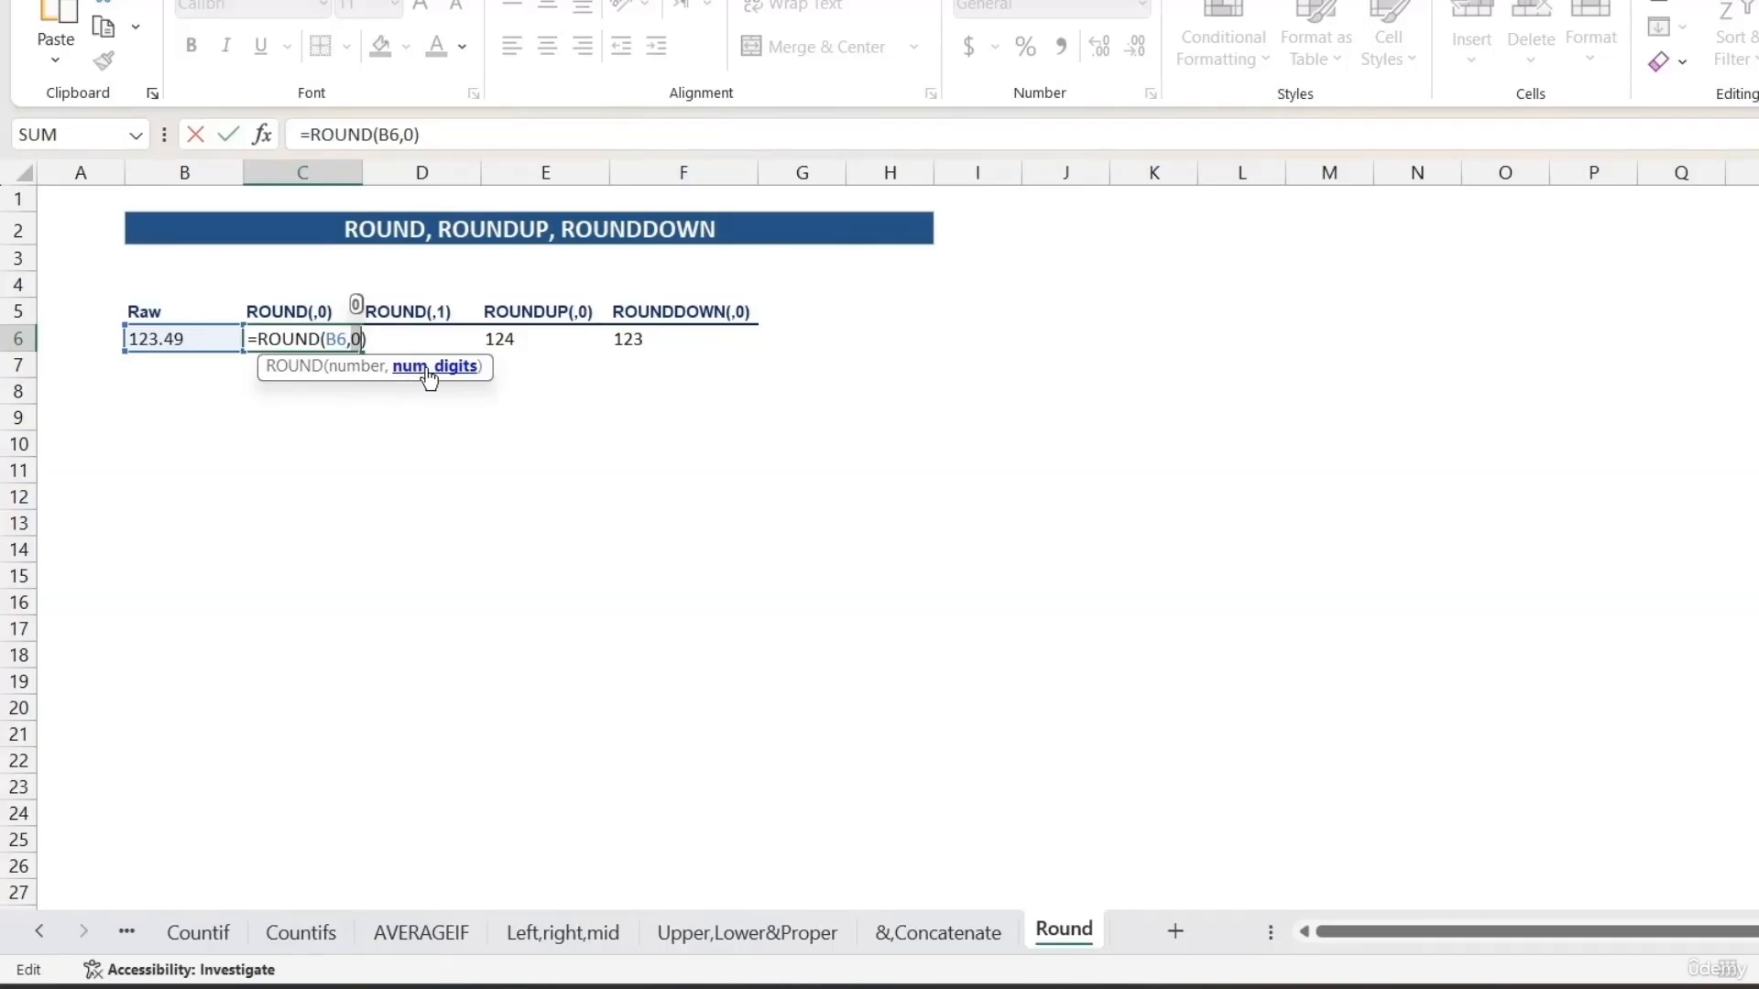
click(370, 370)
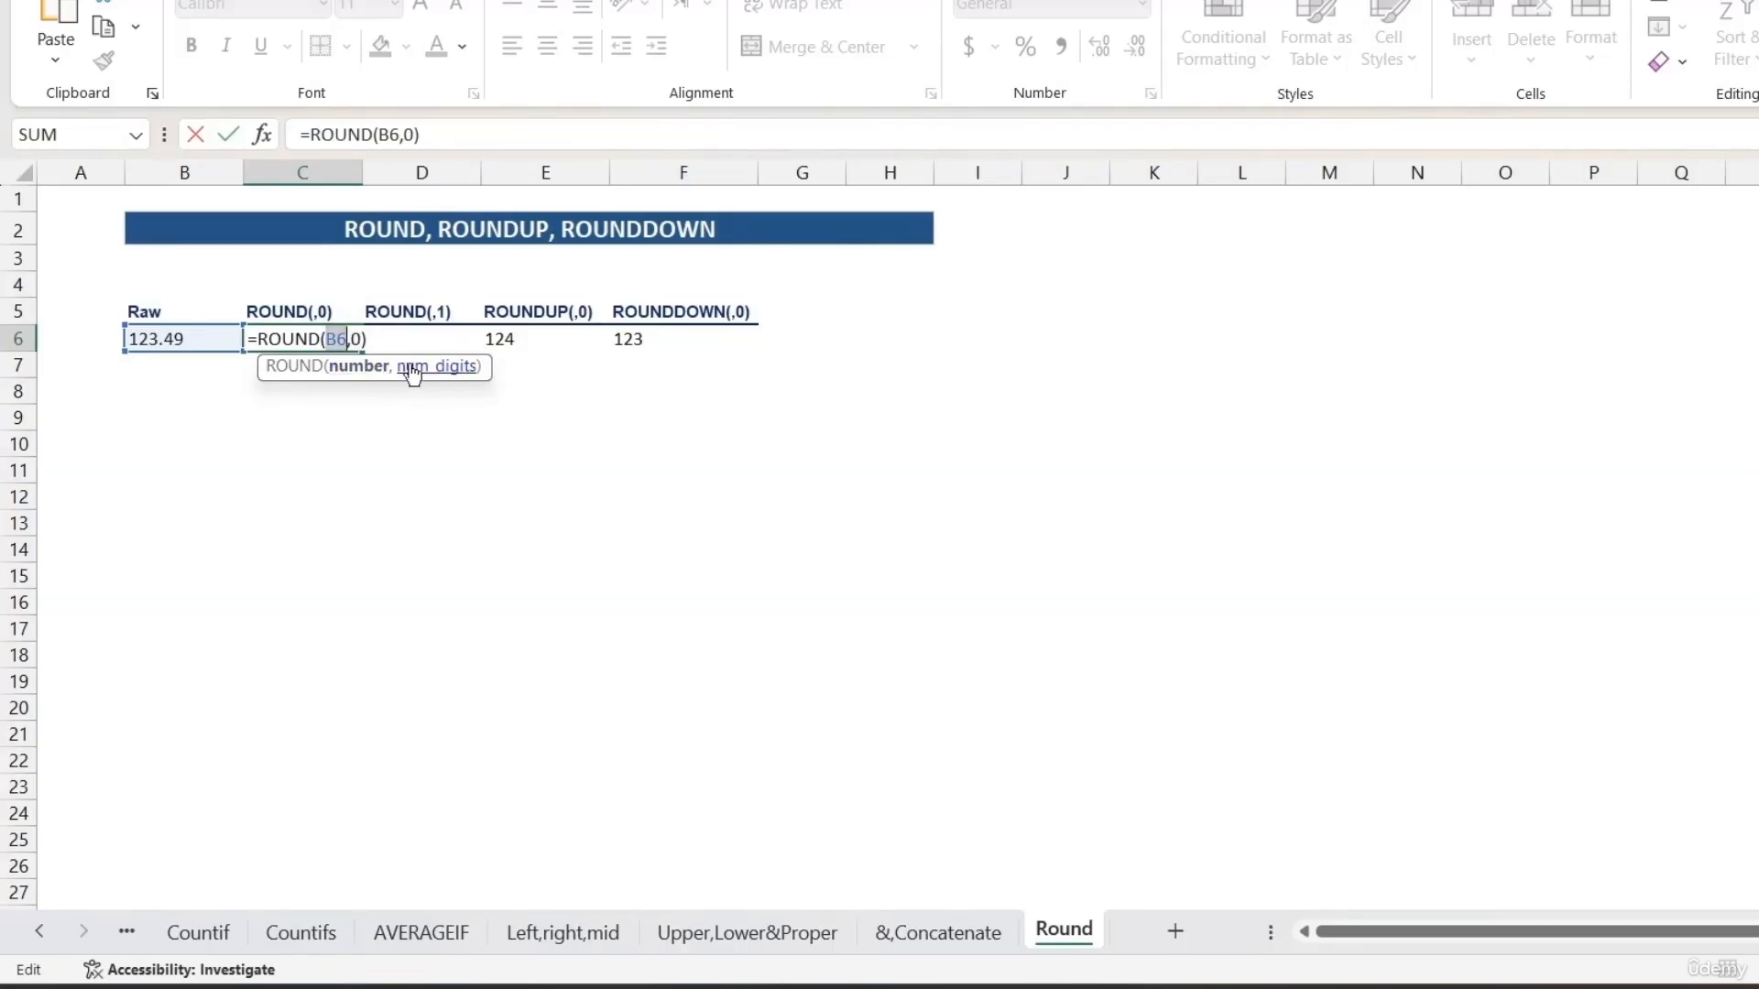
click(421, 369)
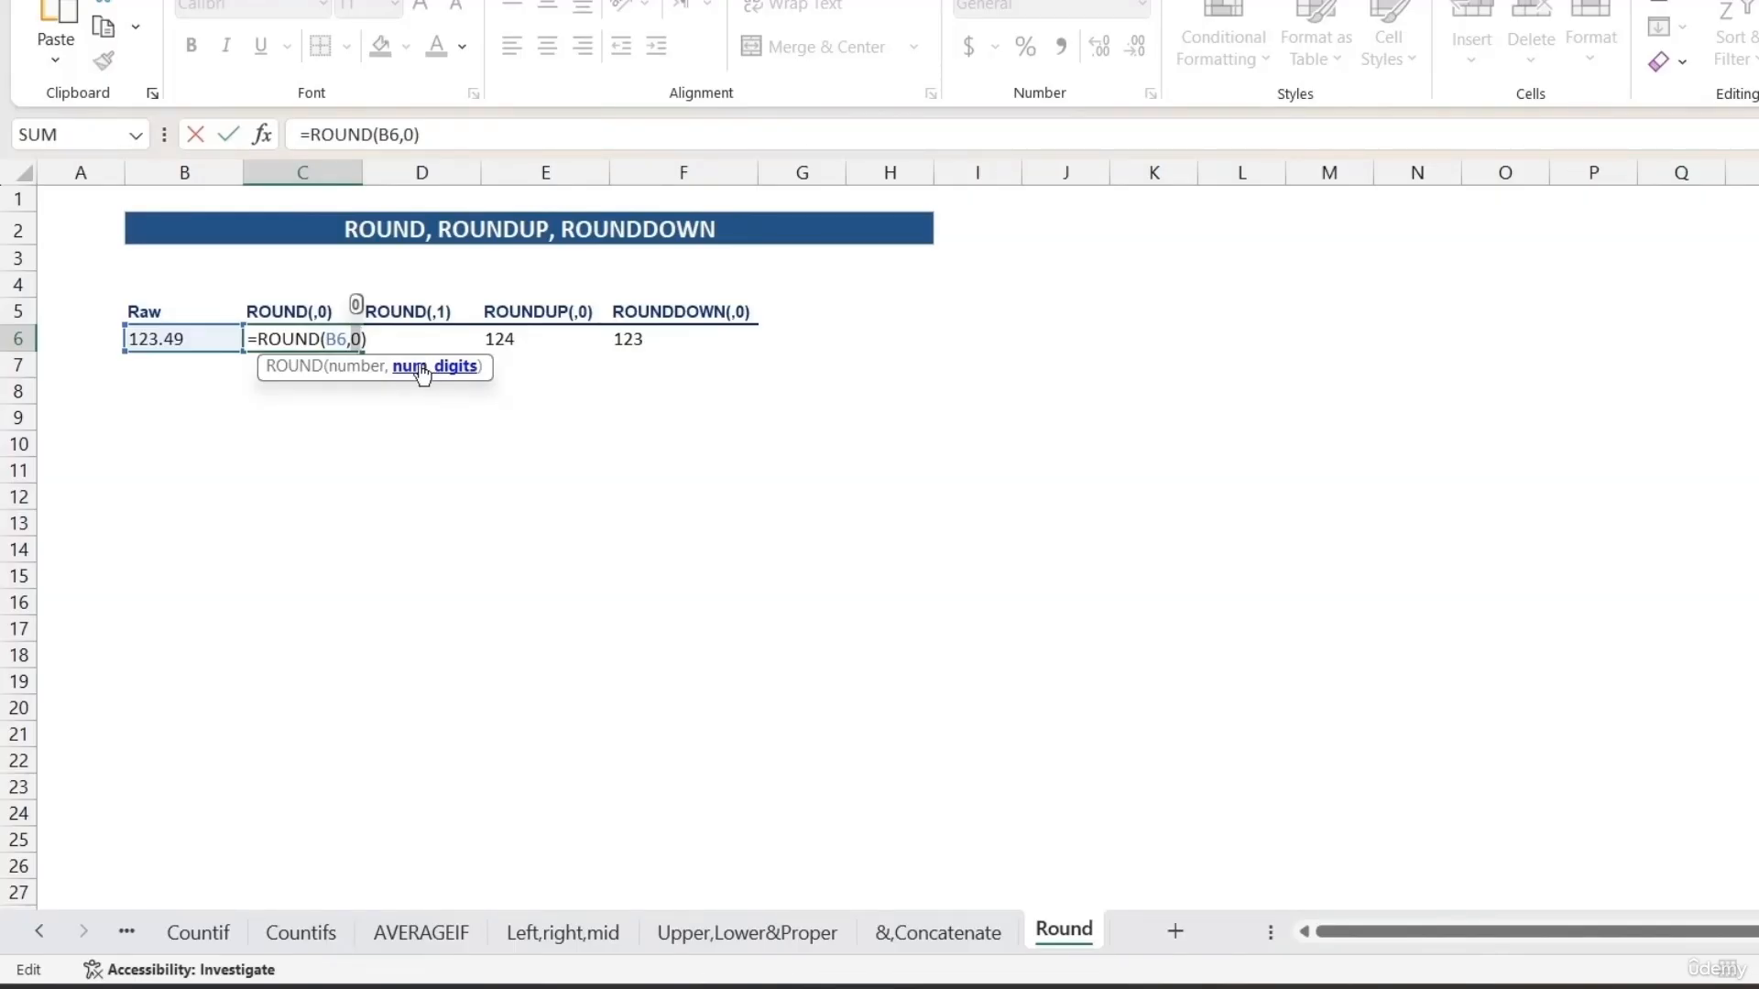
key(Return)
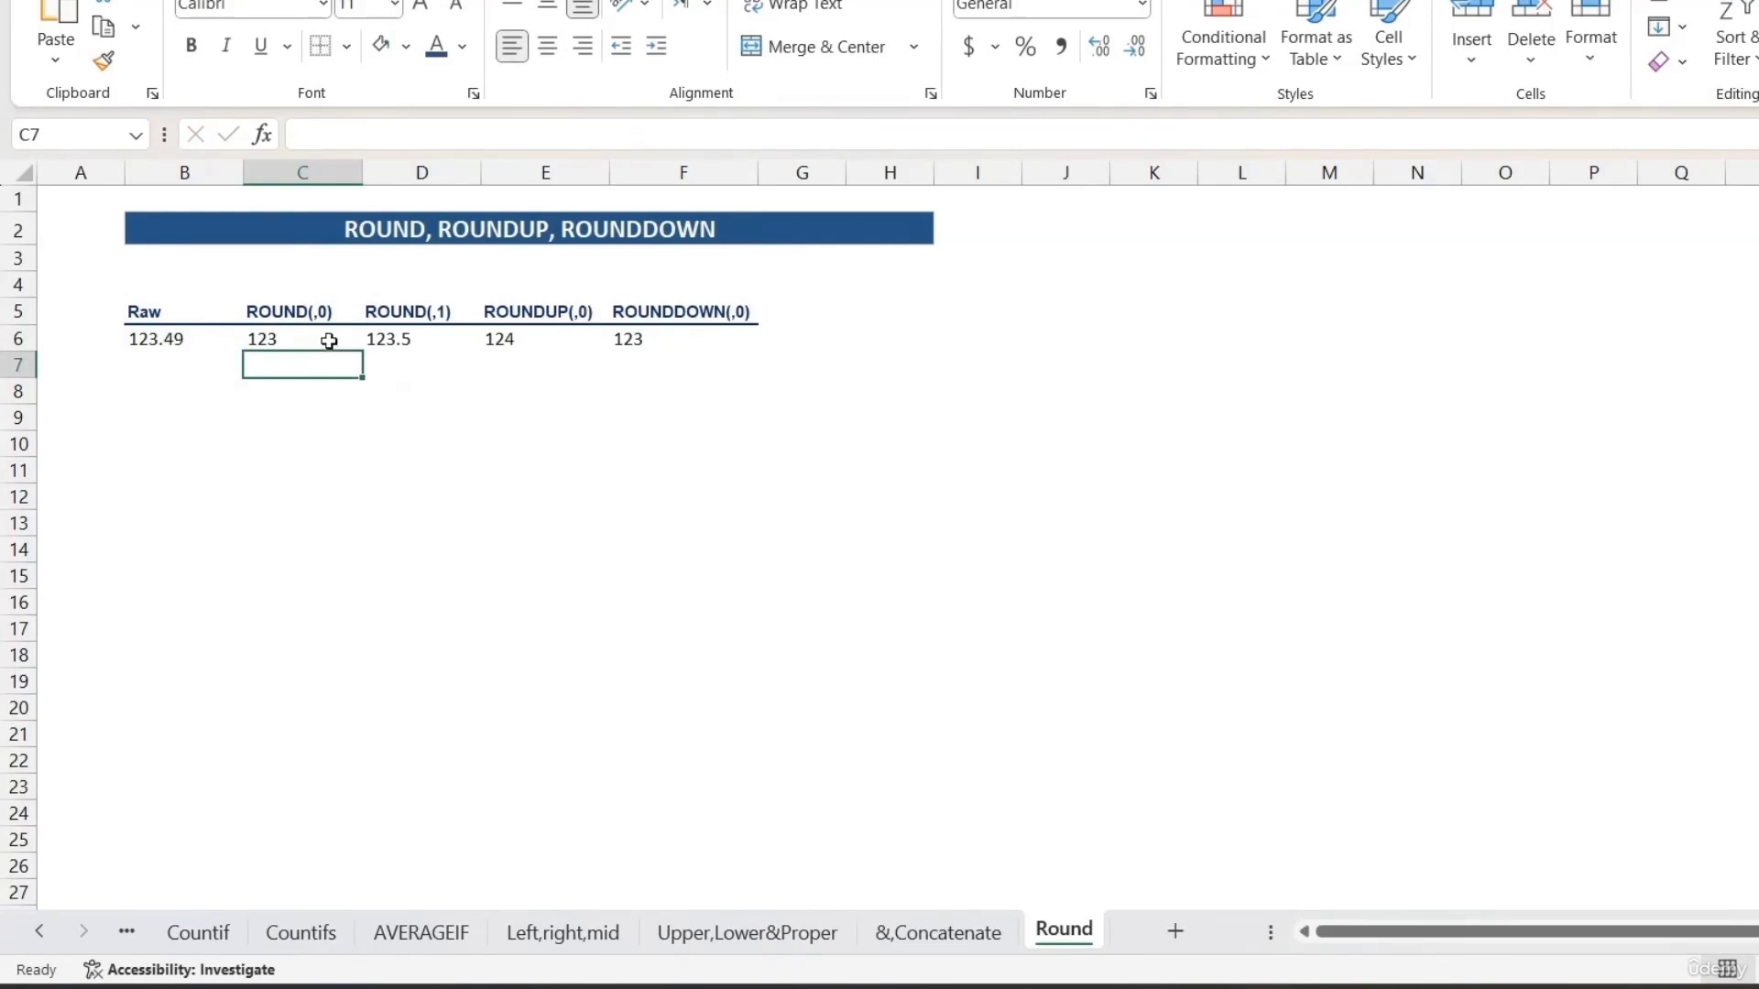
click(329, 340)
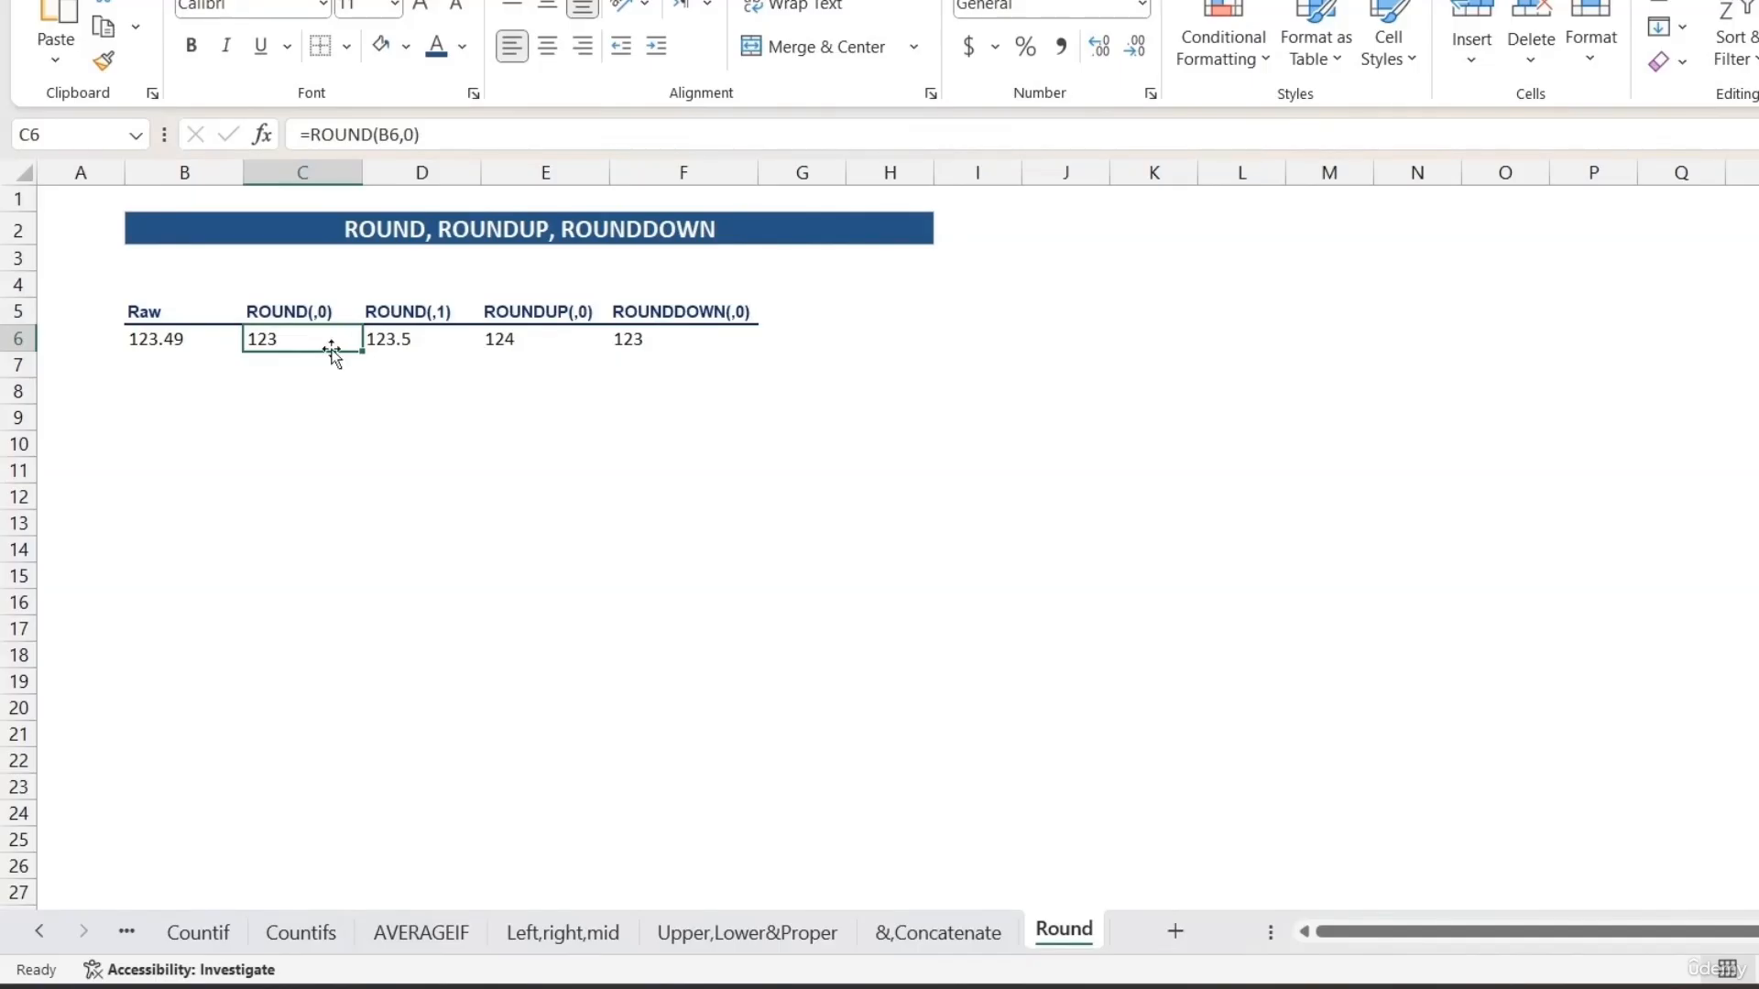
Examine the number and num_digits arguments of the one-decimal ROUND formula in D6.
double_click(424, 340)
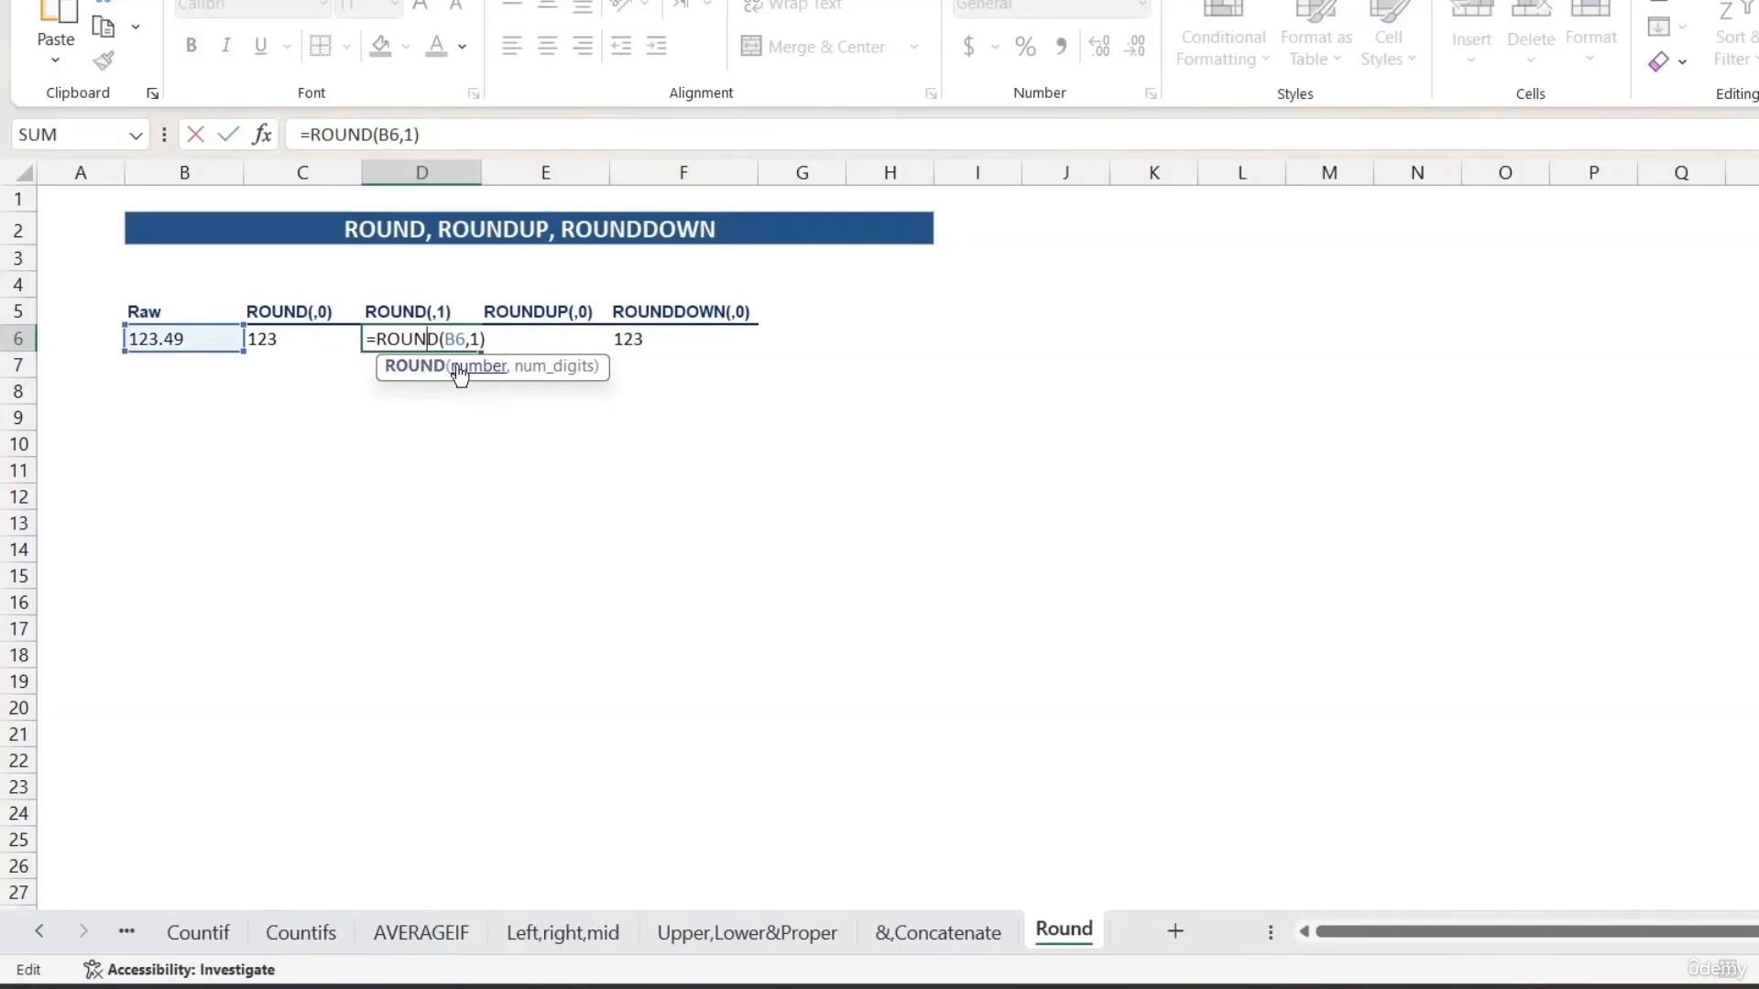
click(459, 370)
click(542, 368)
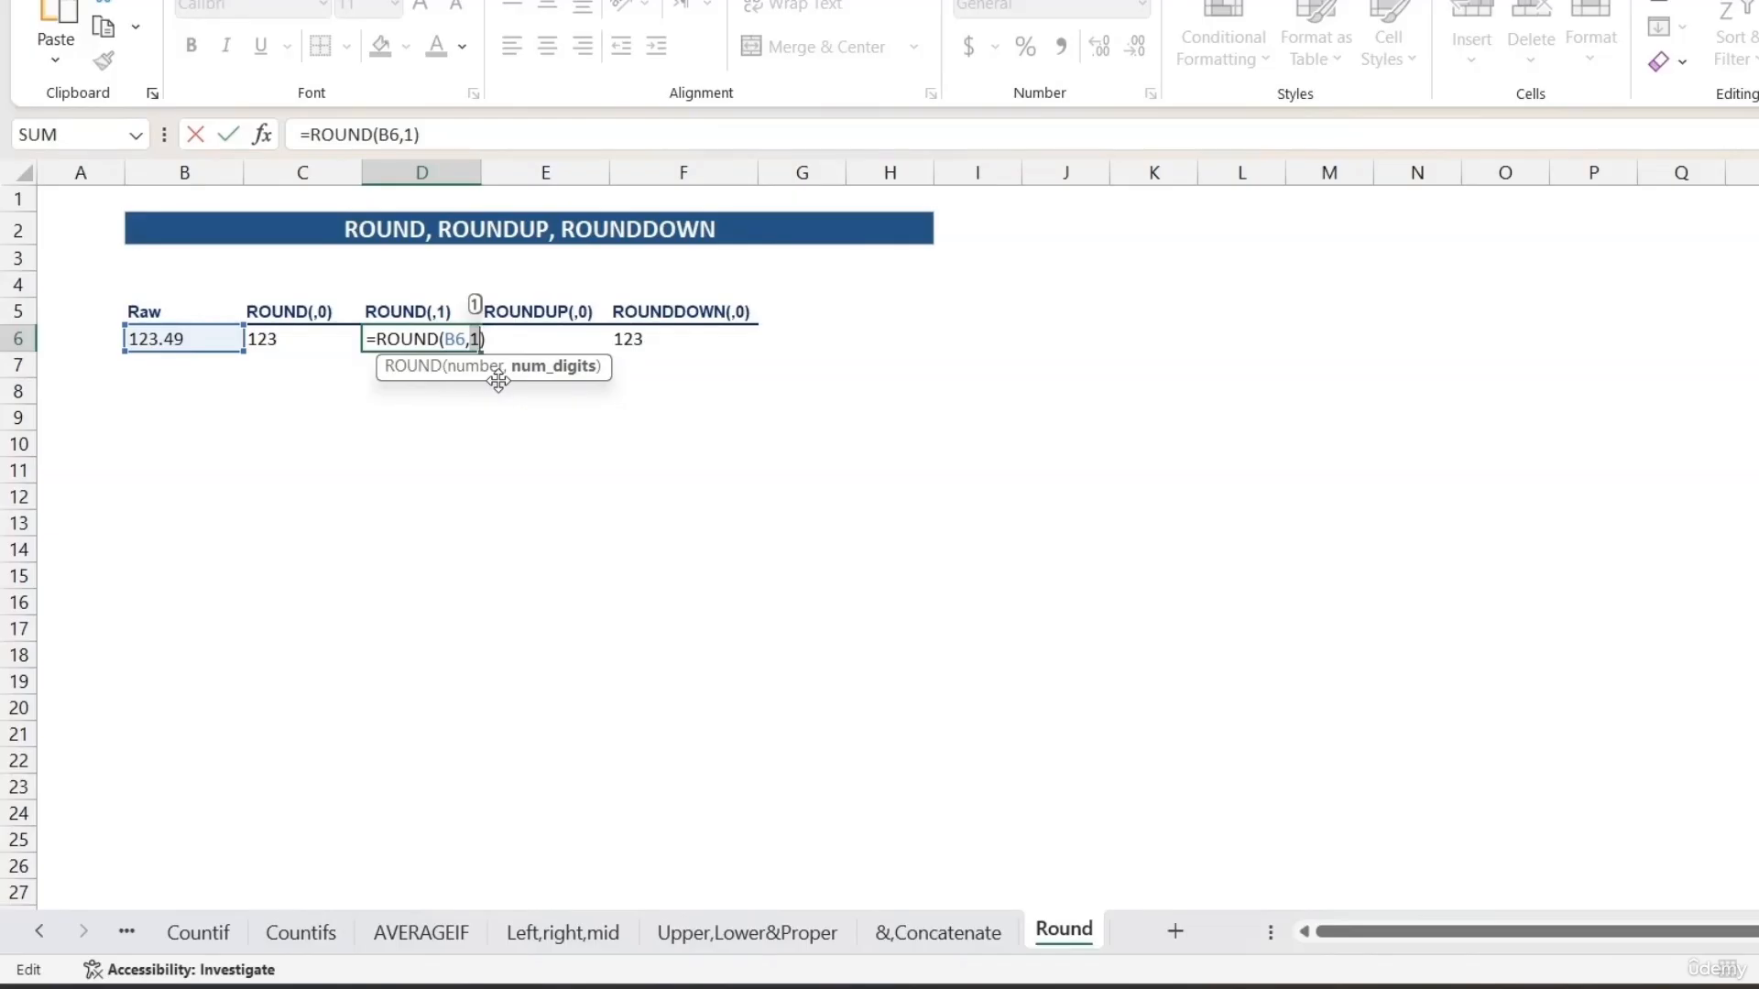
key(Return)
click(436, 342)
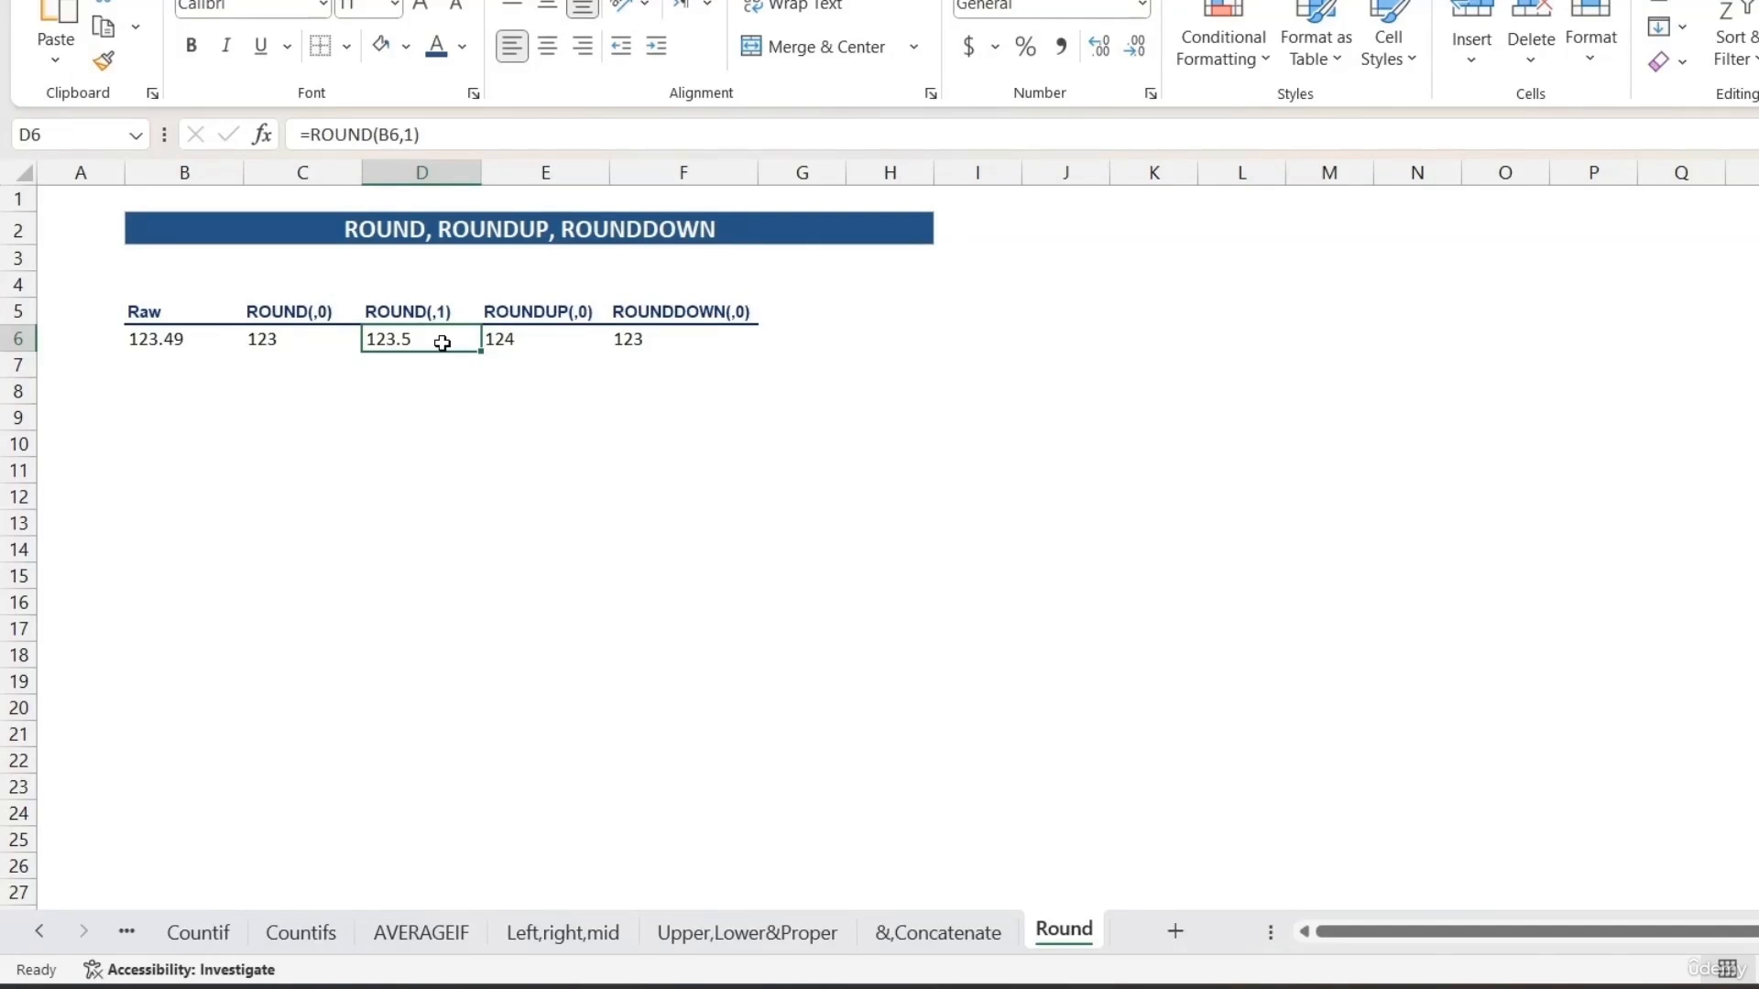
Examine the number and num_digits arguments of the ROUNDUP formula in E6.
double_click(546, 339)
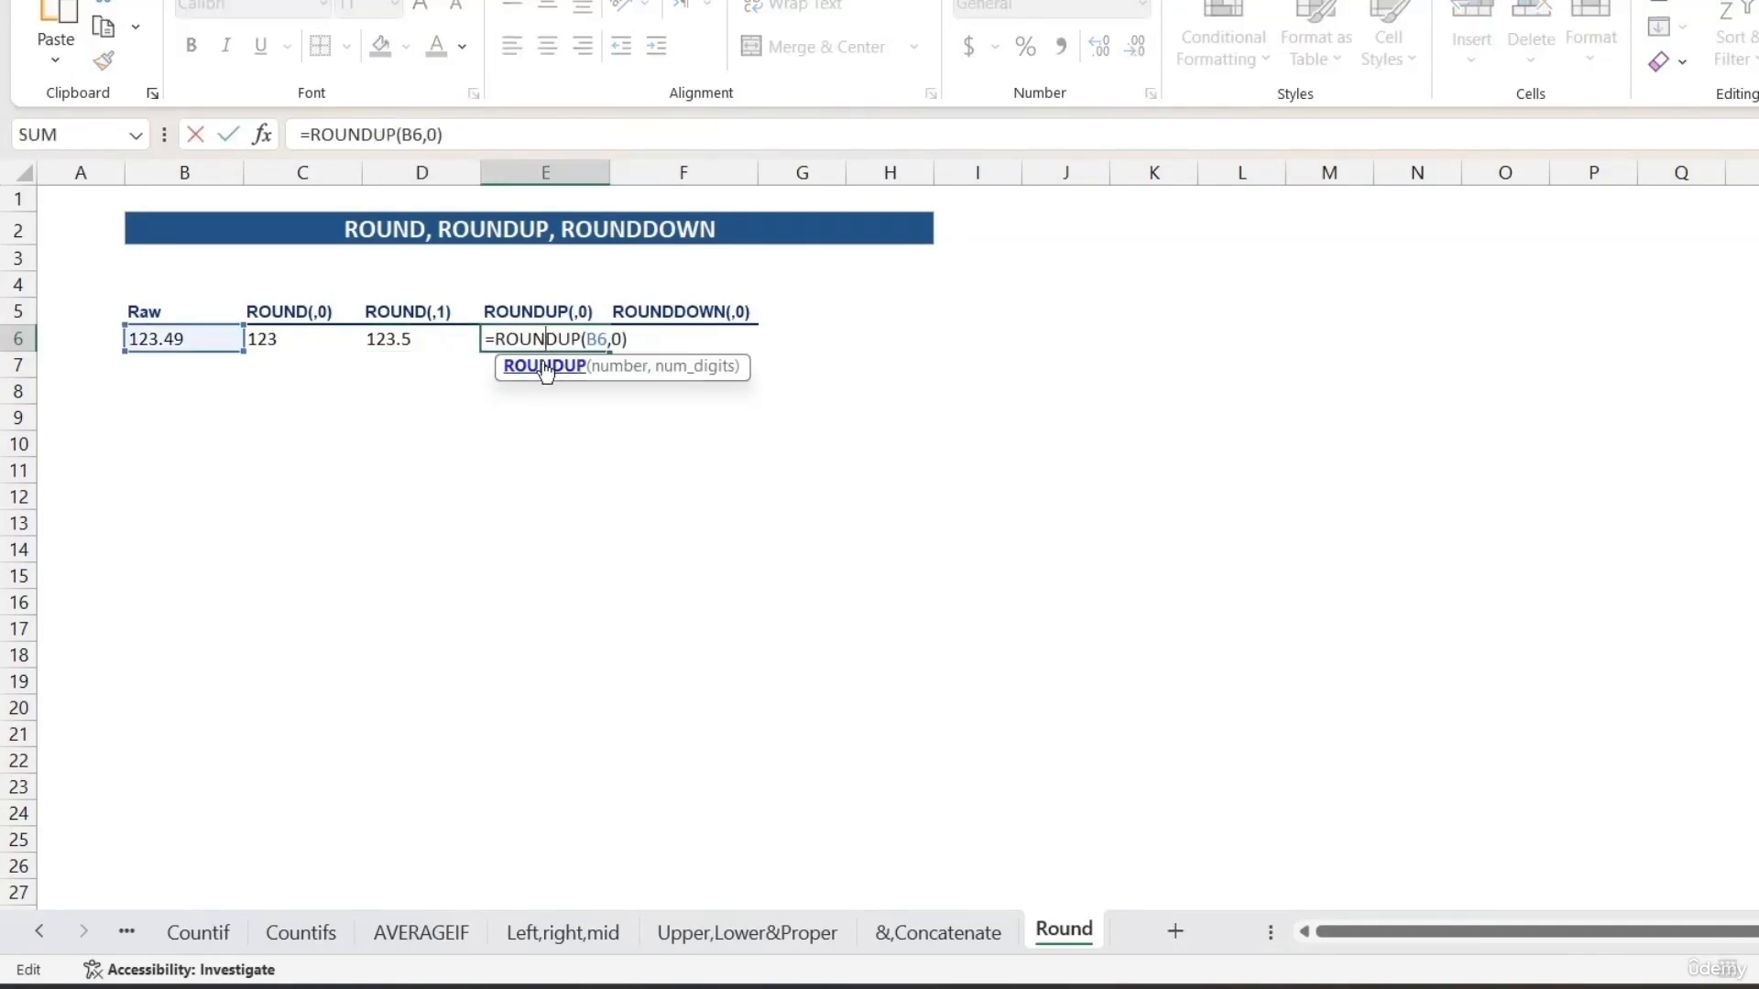
click(596, 371)
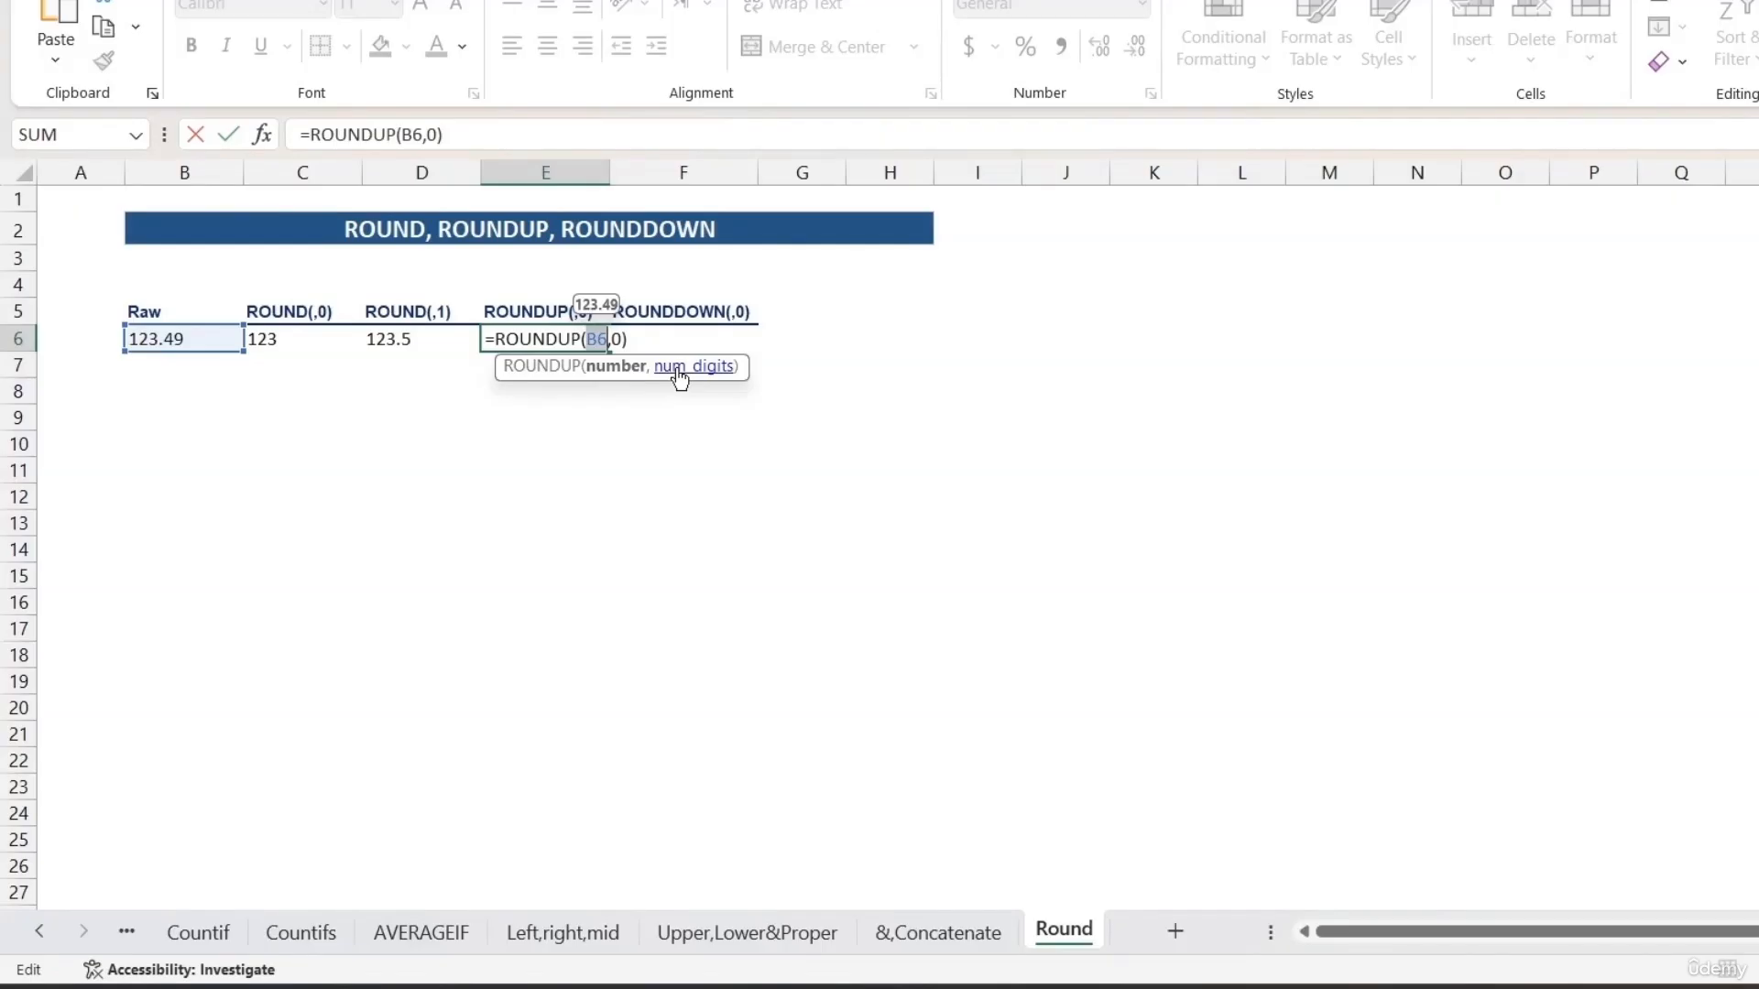
click(680, 368)
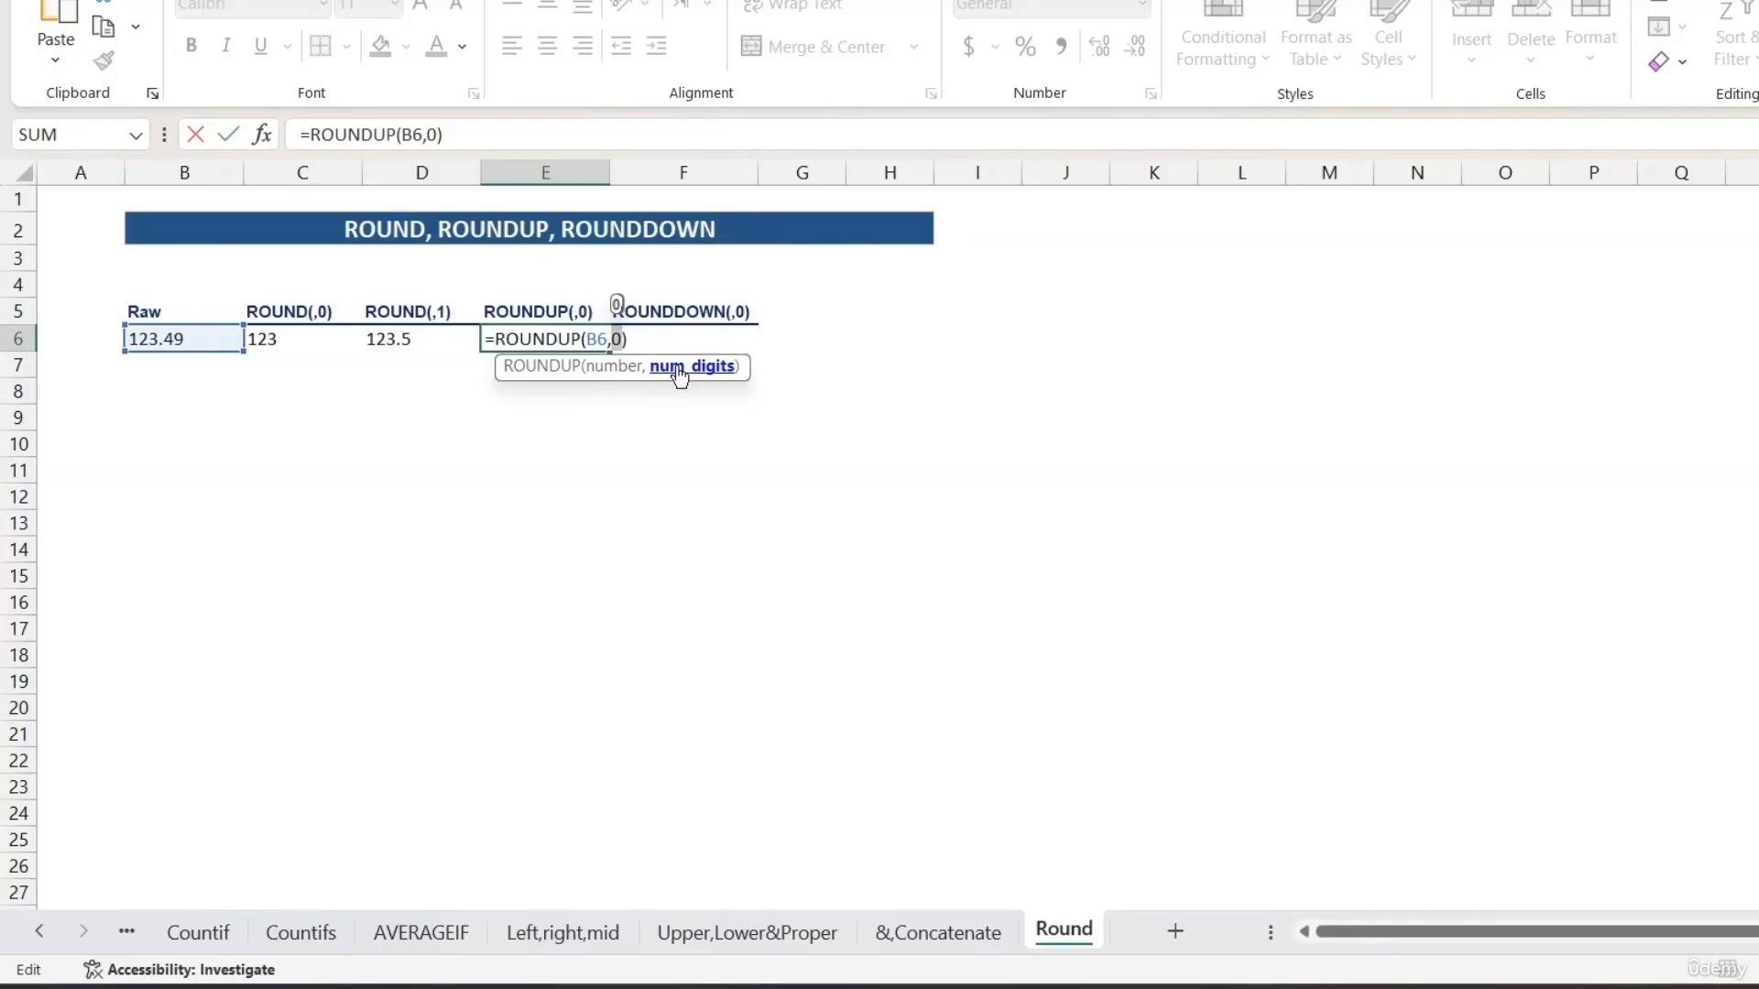
key(ctrl+Return)
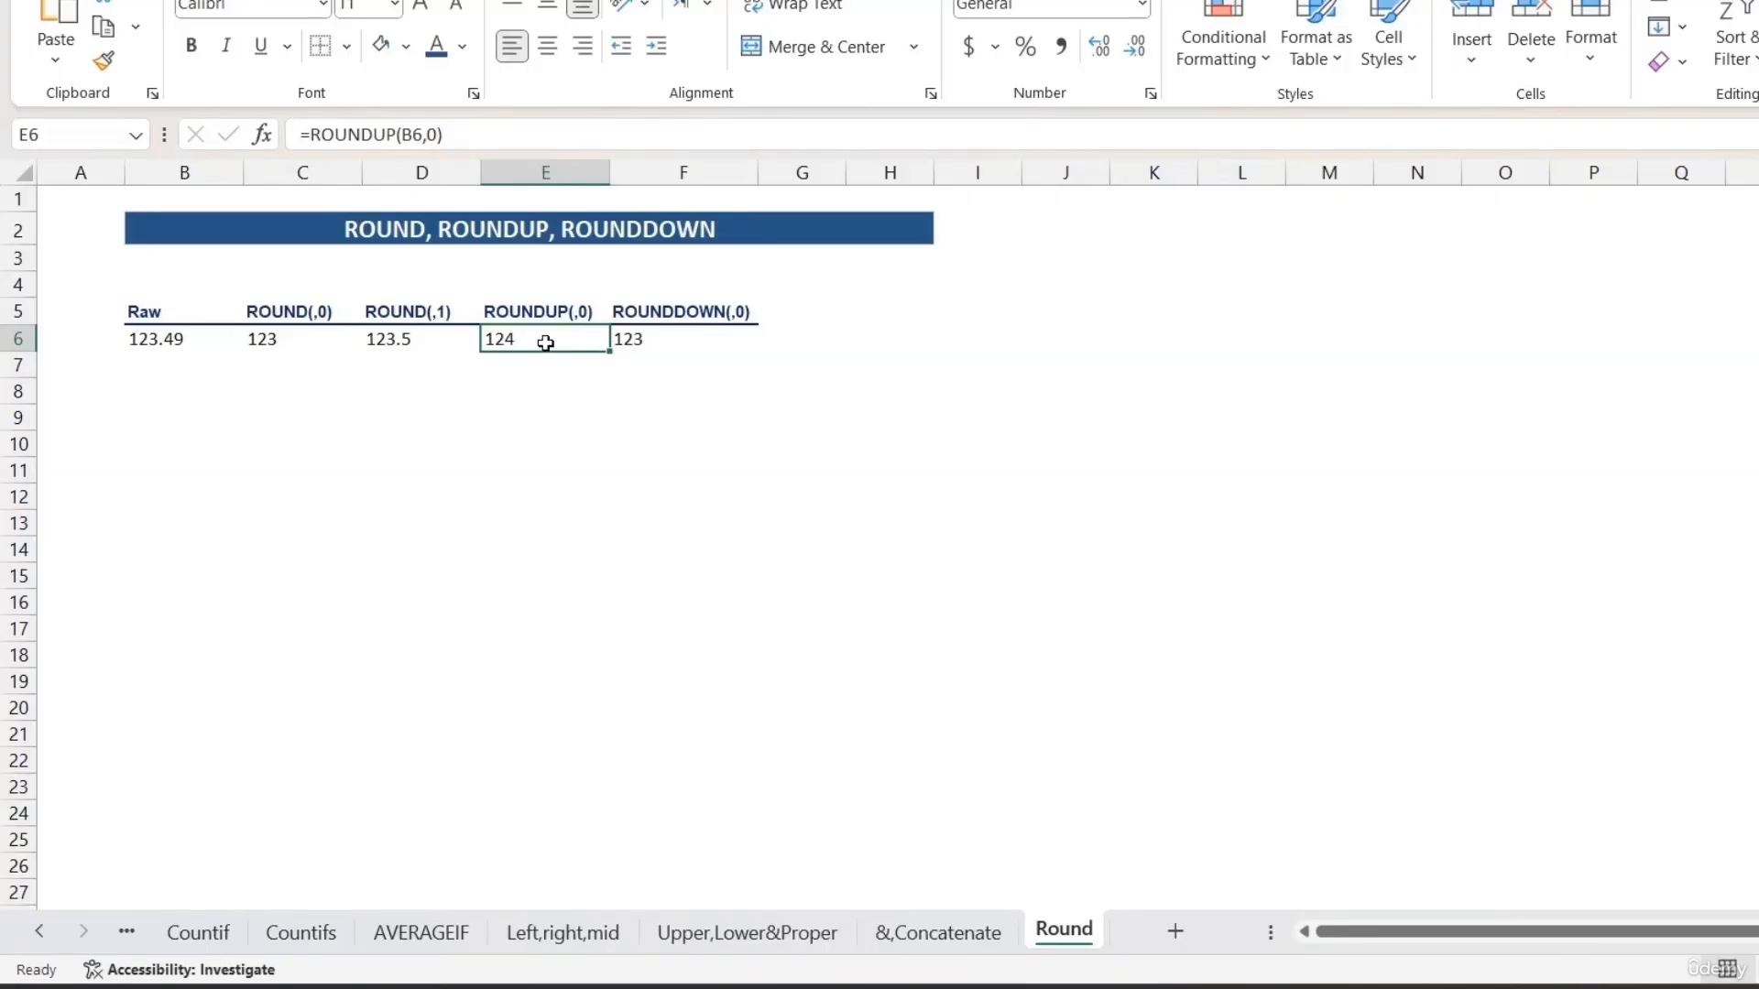
Examine the number and num_digits arguments of the ROUNDDOWN formula in F6, going through them twice.
double_click(674, 340)
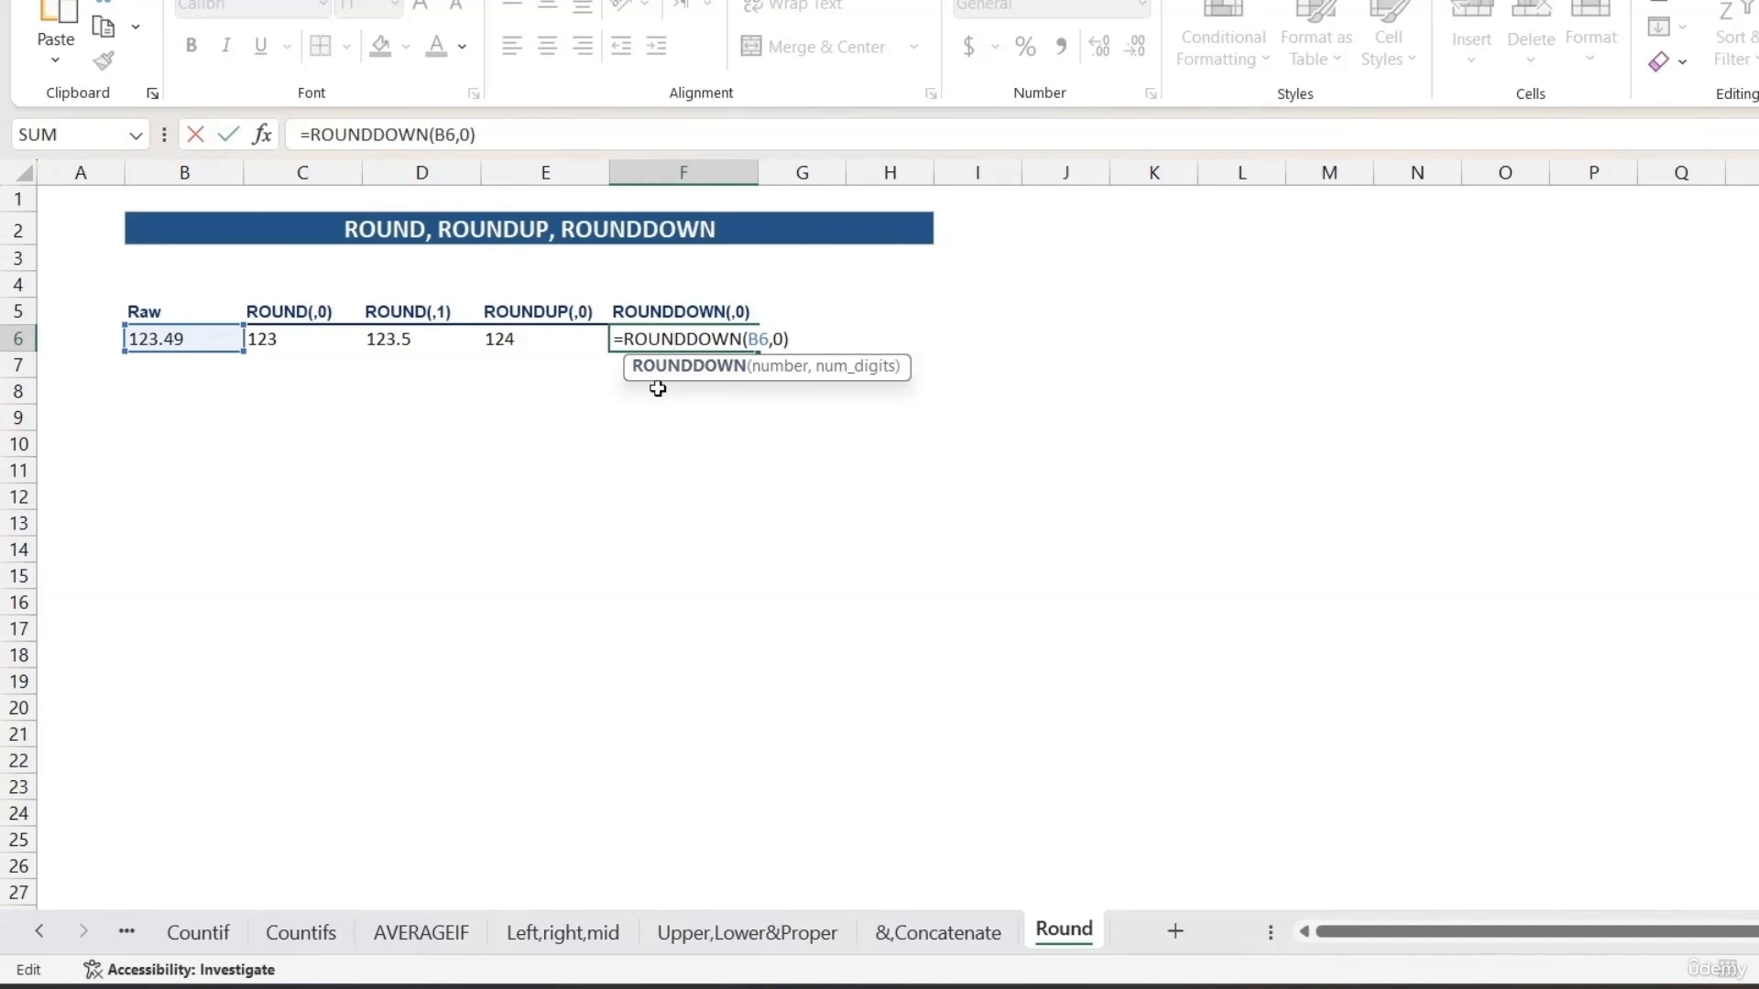
click(793, 377)
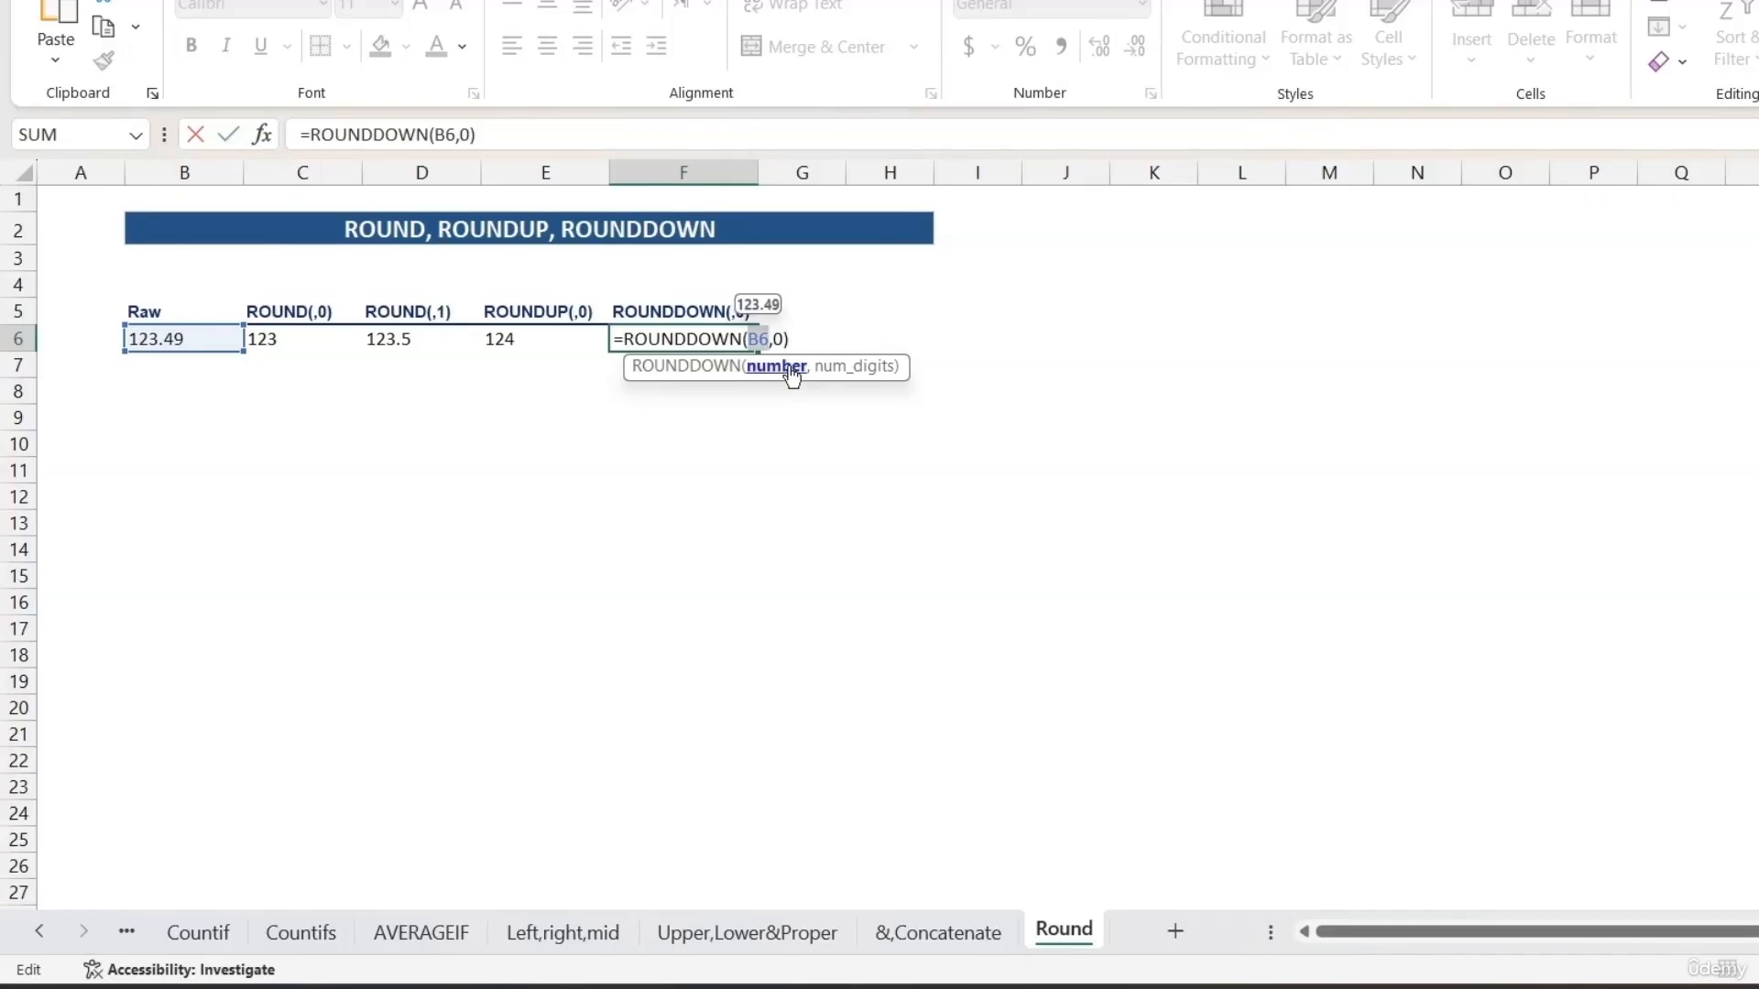
click(839, 377)
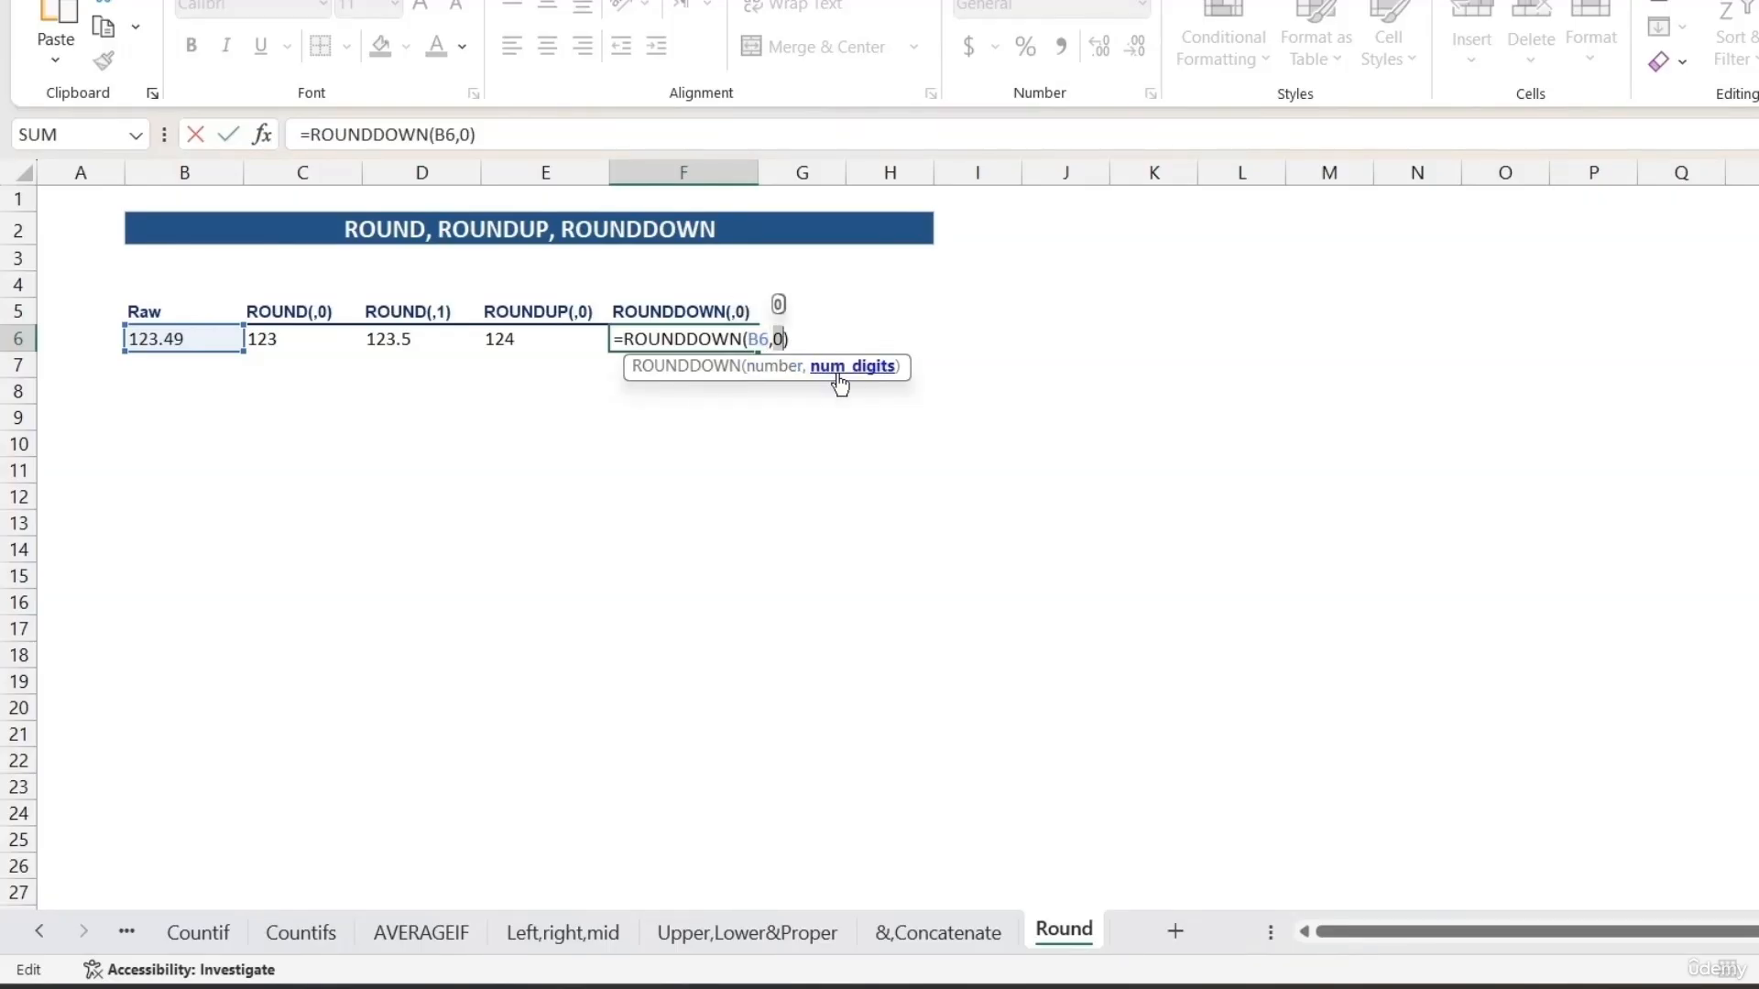
key(Return)
click(711, 336)
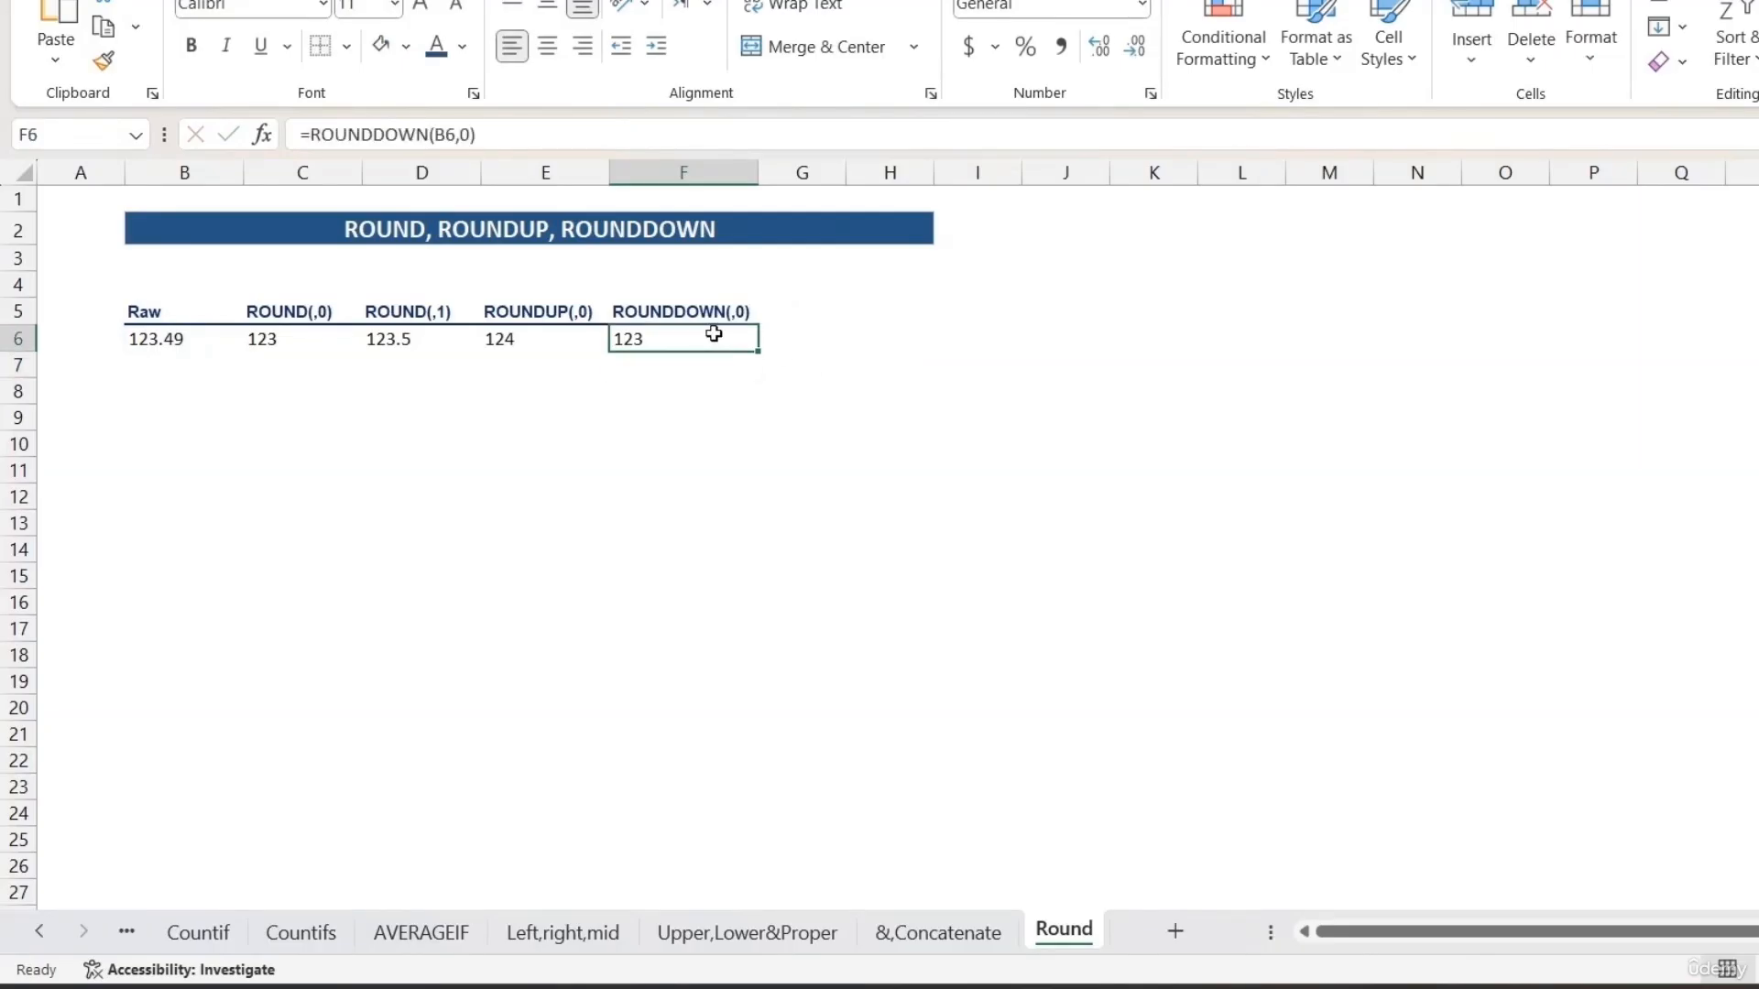
double_click(711, 341)
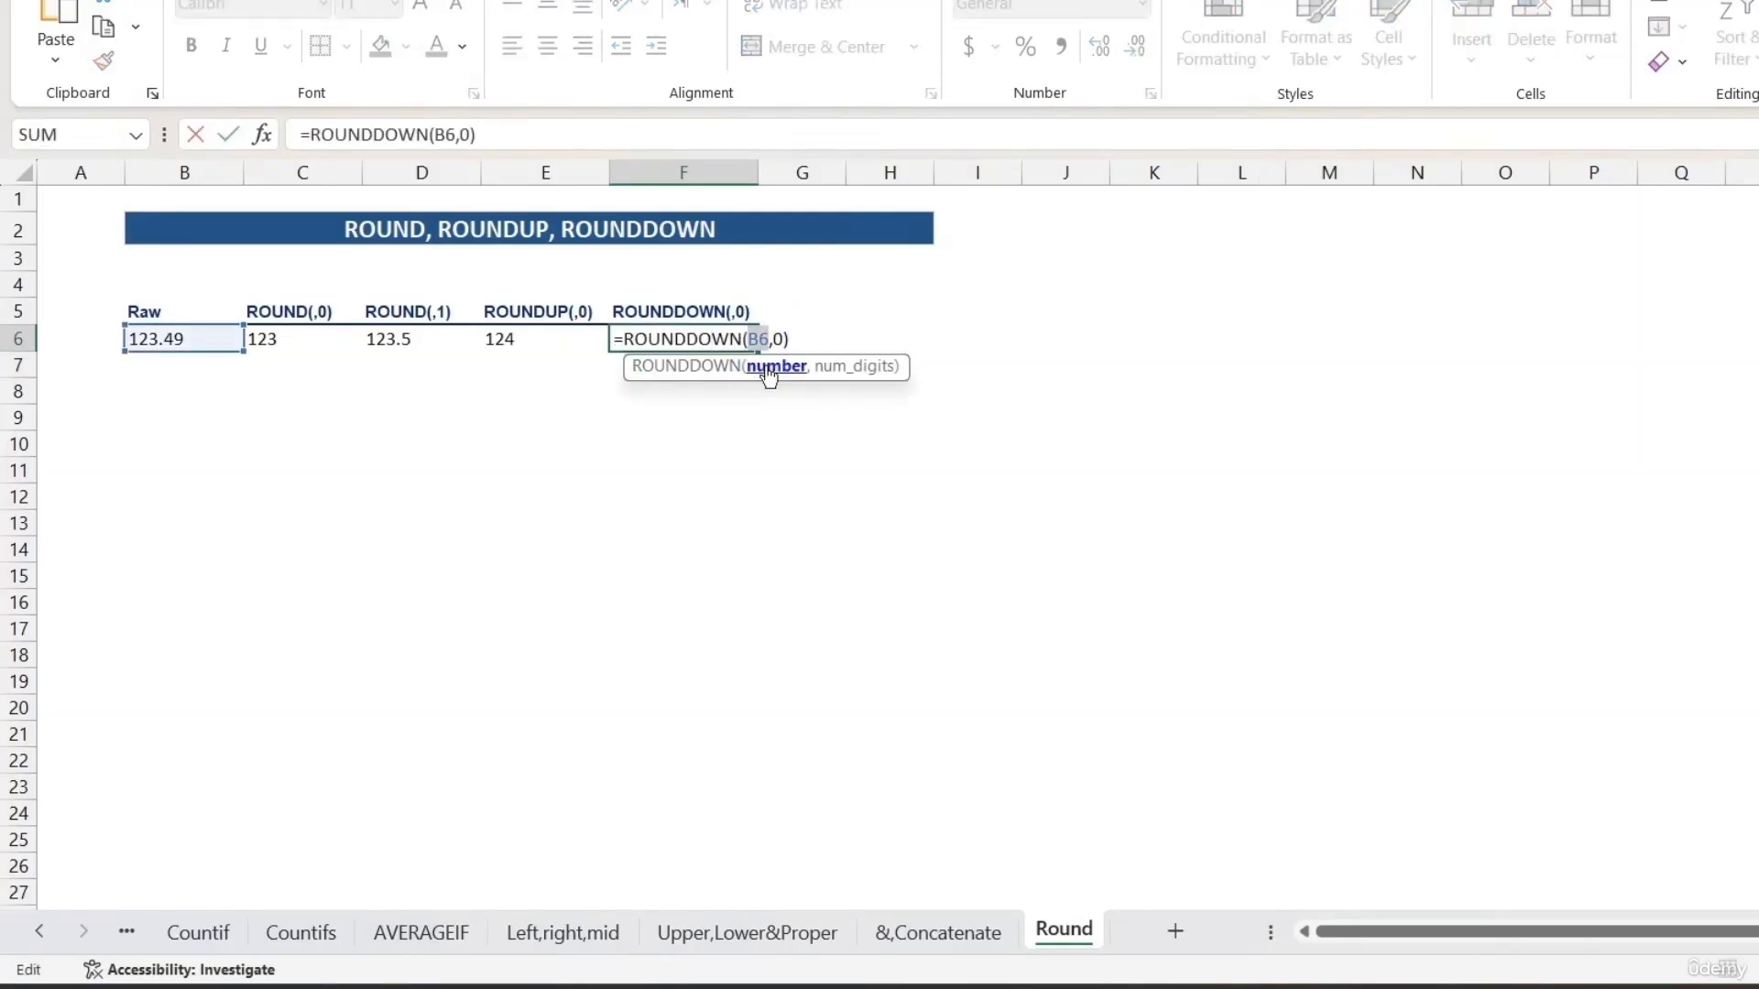
click(854, 371)
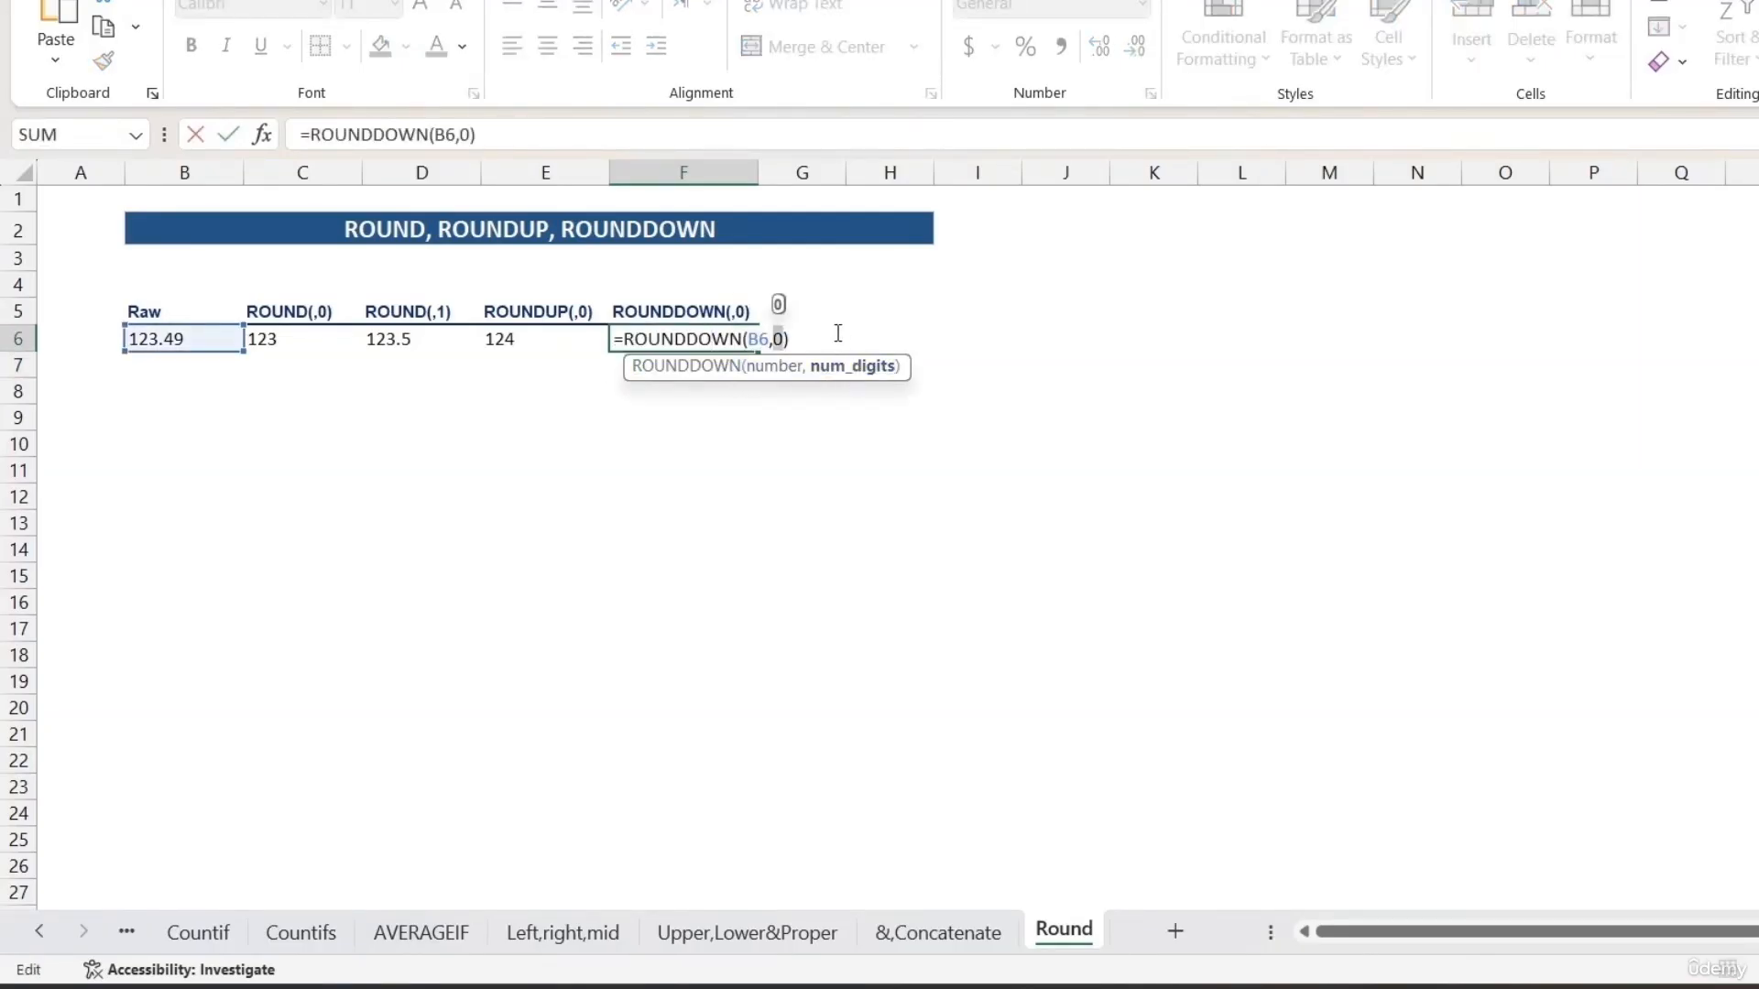
key(Return)
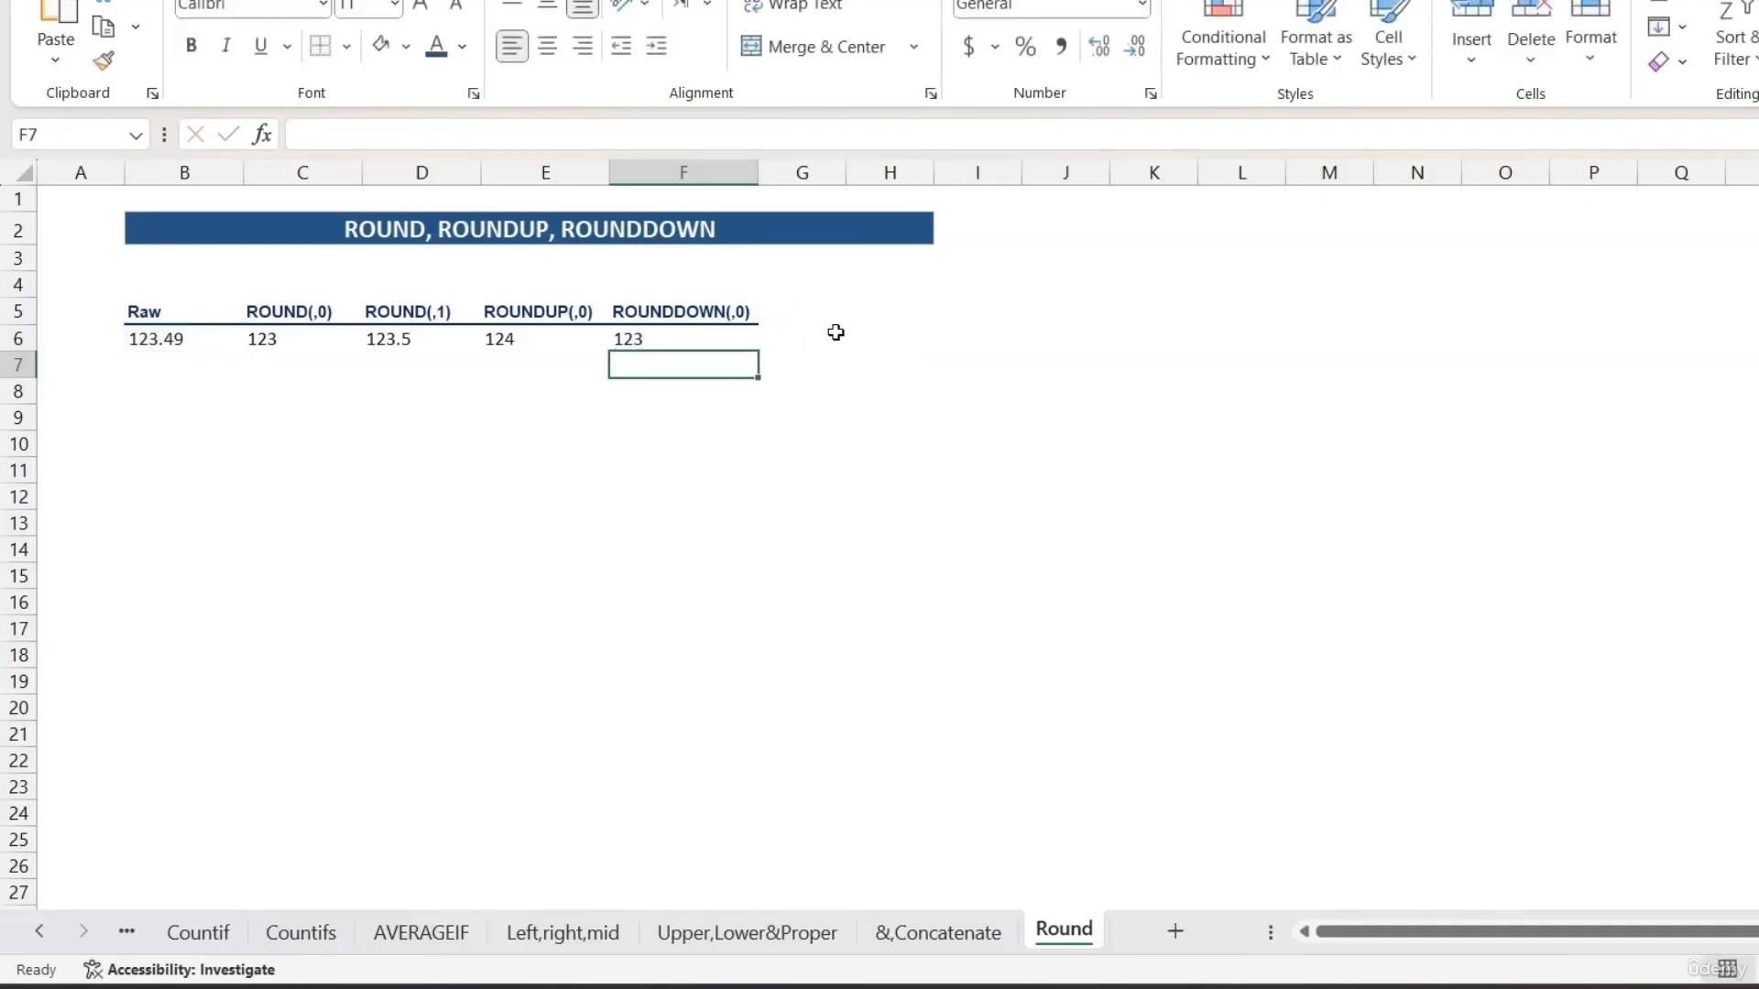
click(724, 339)
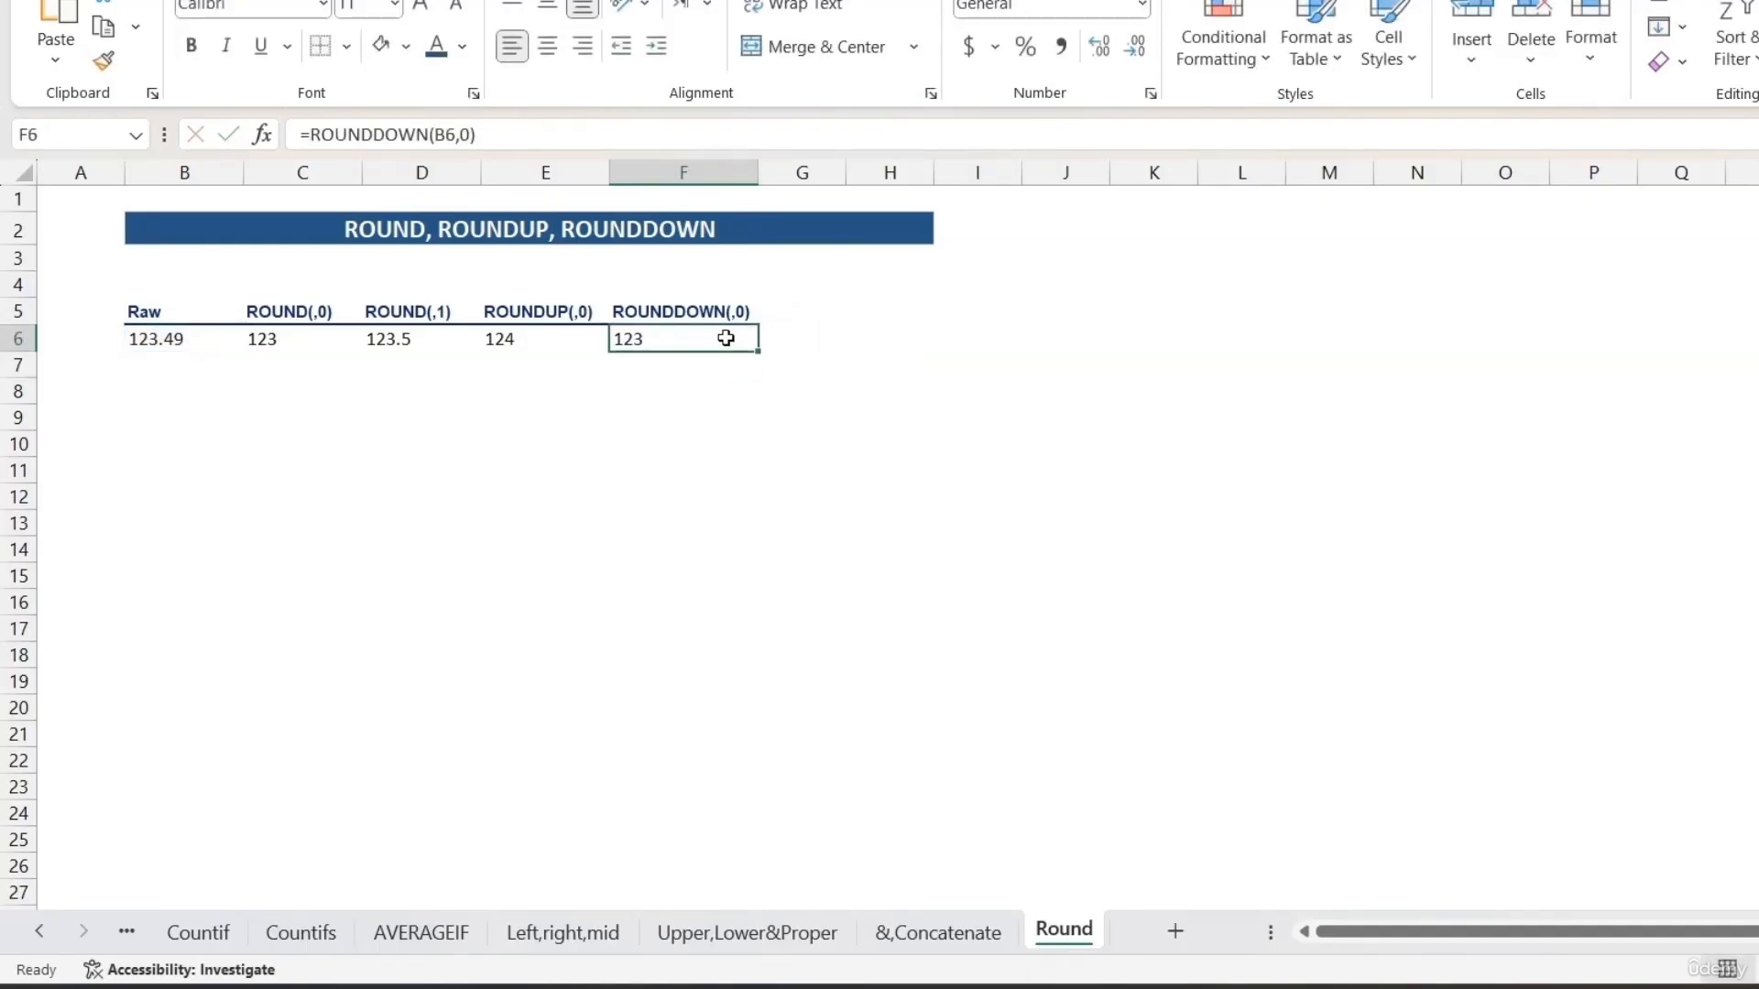